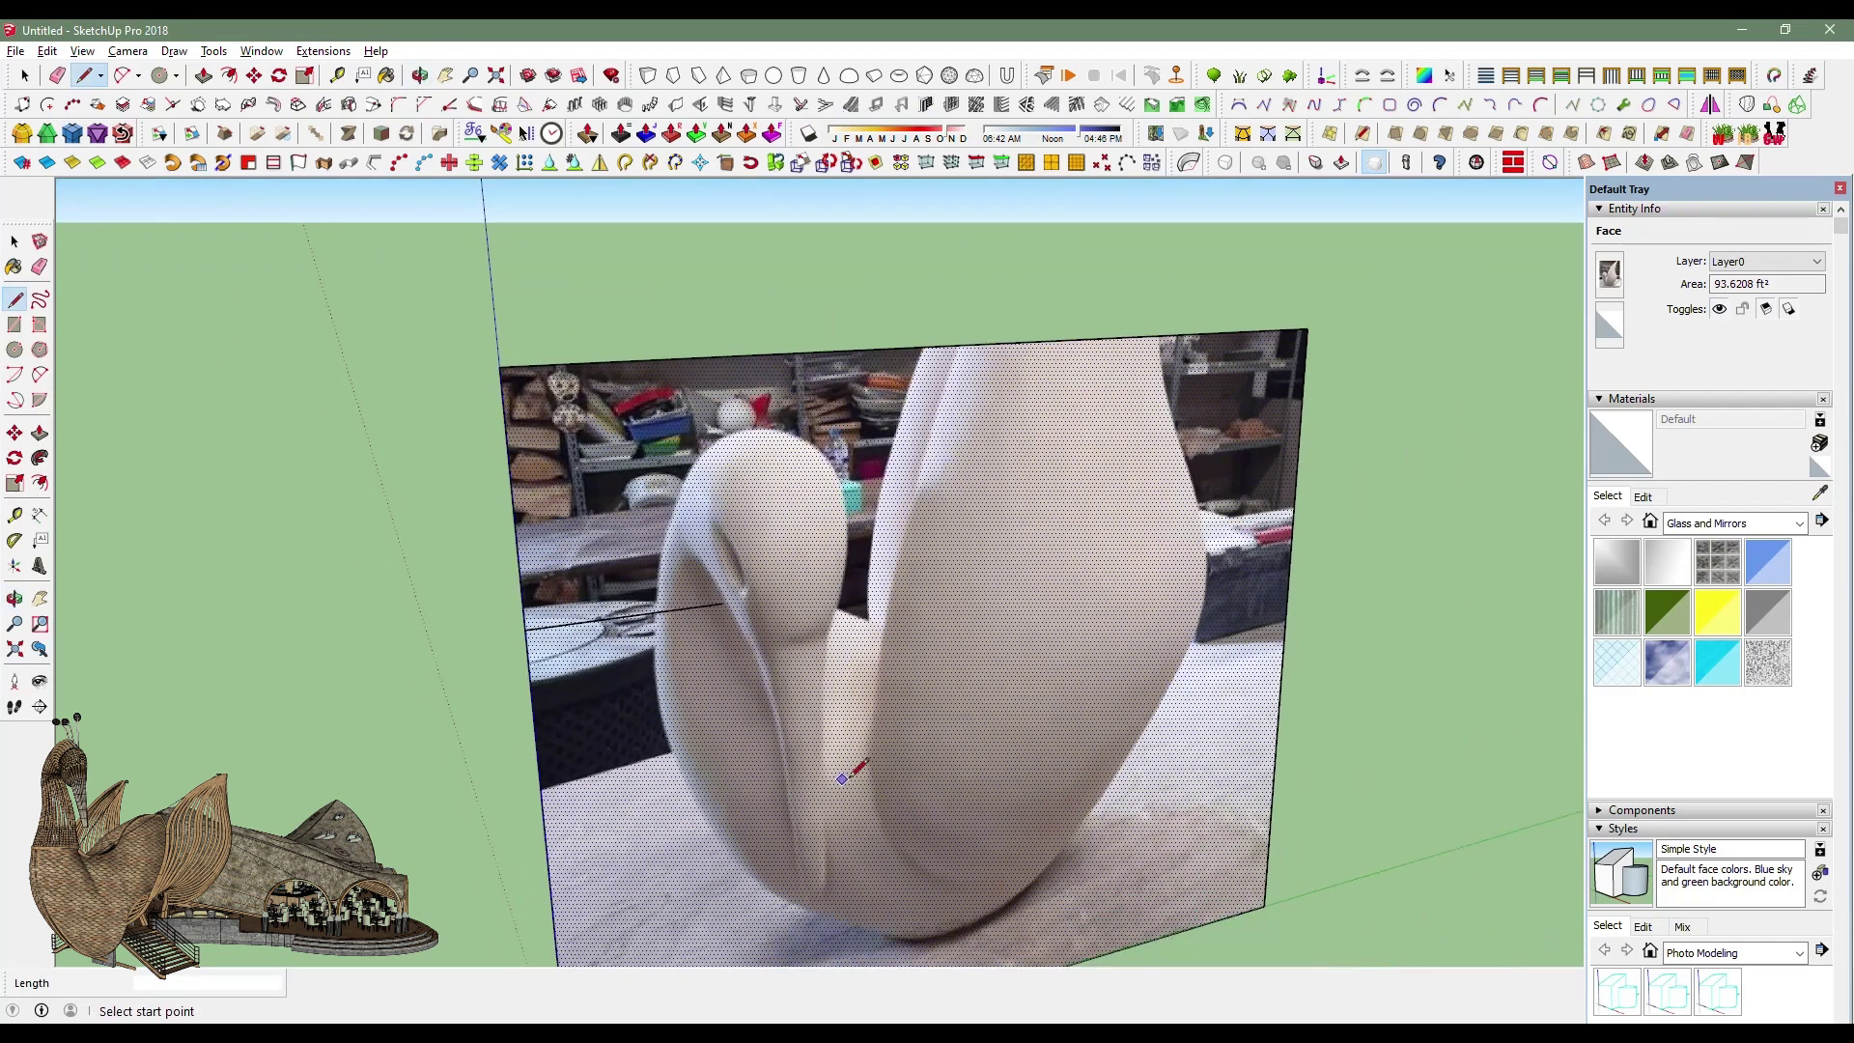
Draw a 24-segment circle of 9 5/16" radius at the neck base on the photo.
mouse_move(850, 874)
middle_mouse_down()
mouse_move(1082, 809)
mouse_move(973, 768)
middle_mouse_up()
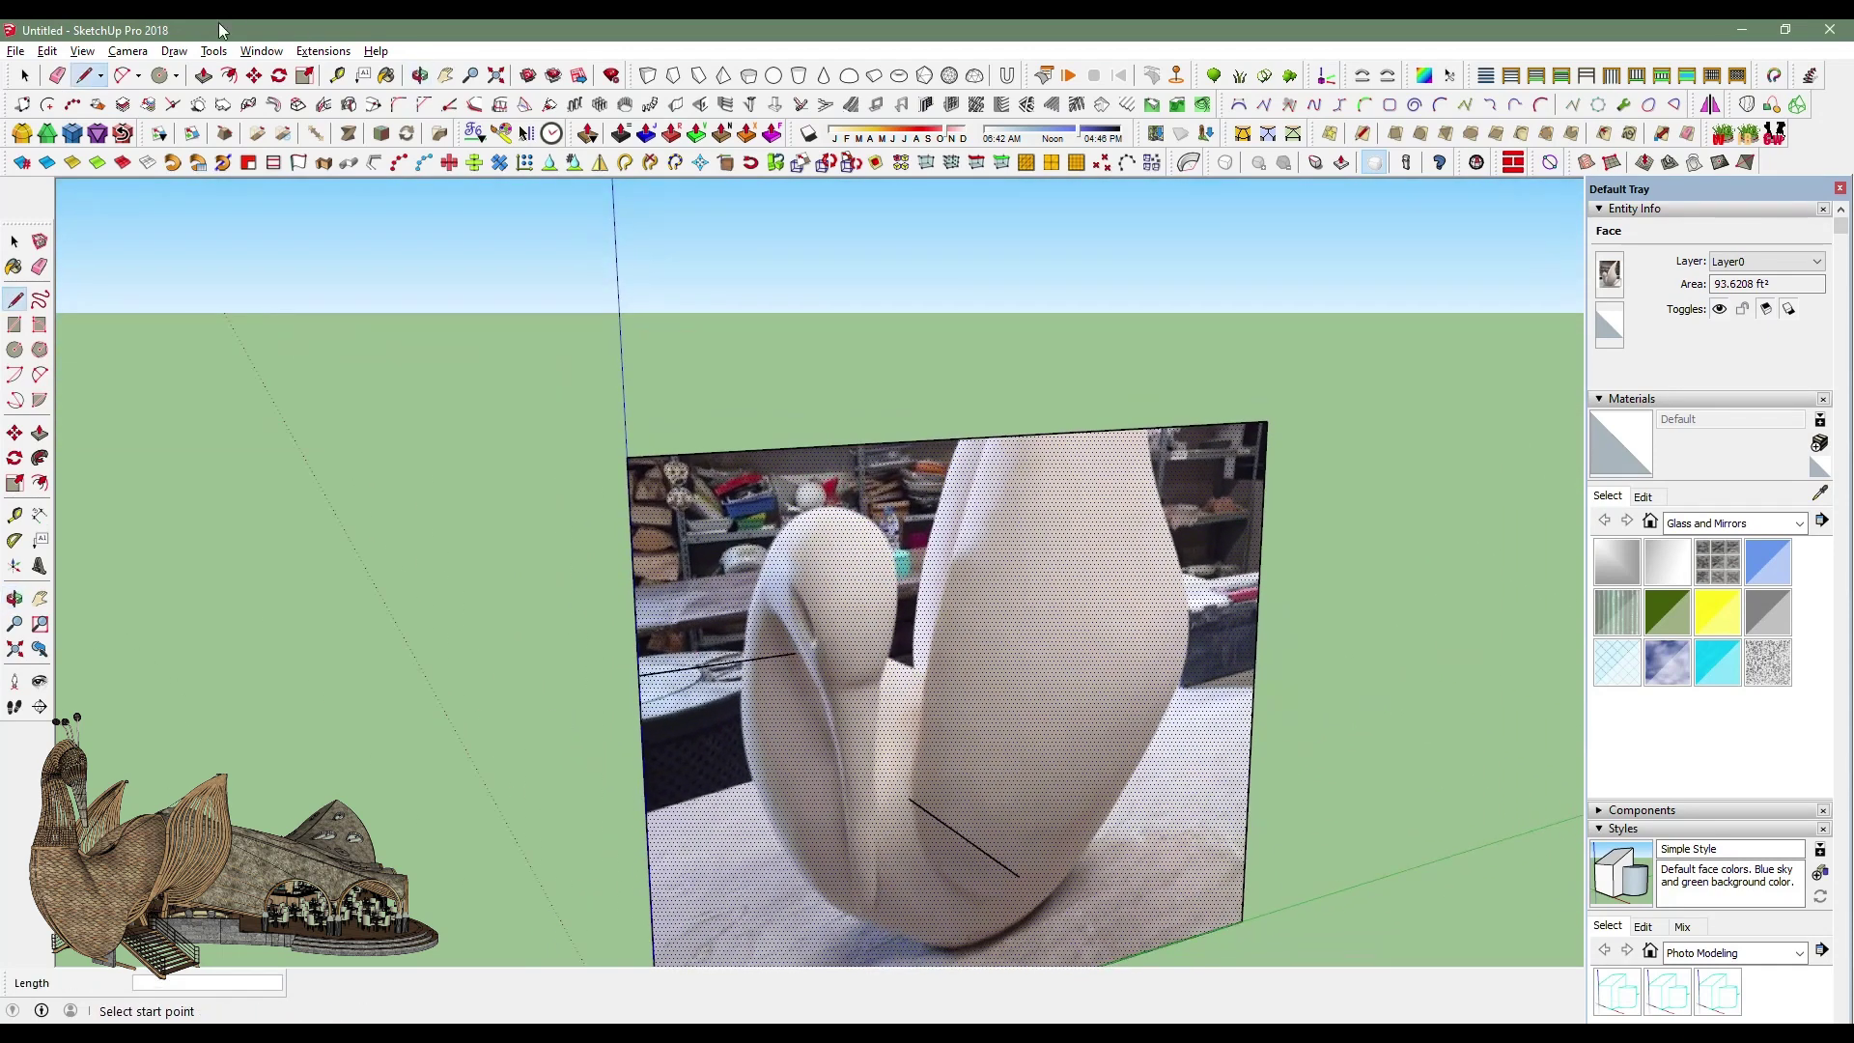
key("c")
left_click(968, 813)
middle_click_drag(967, 813, 874, 807)
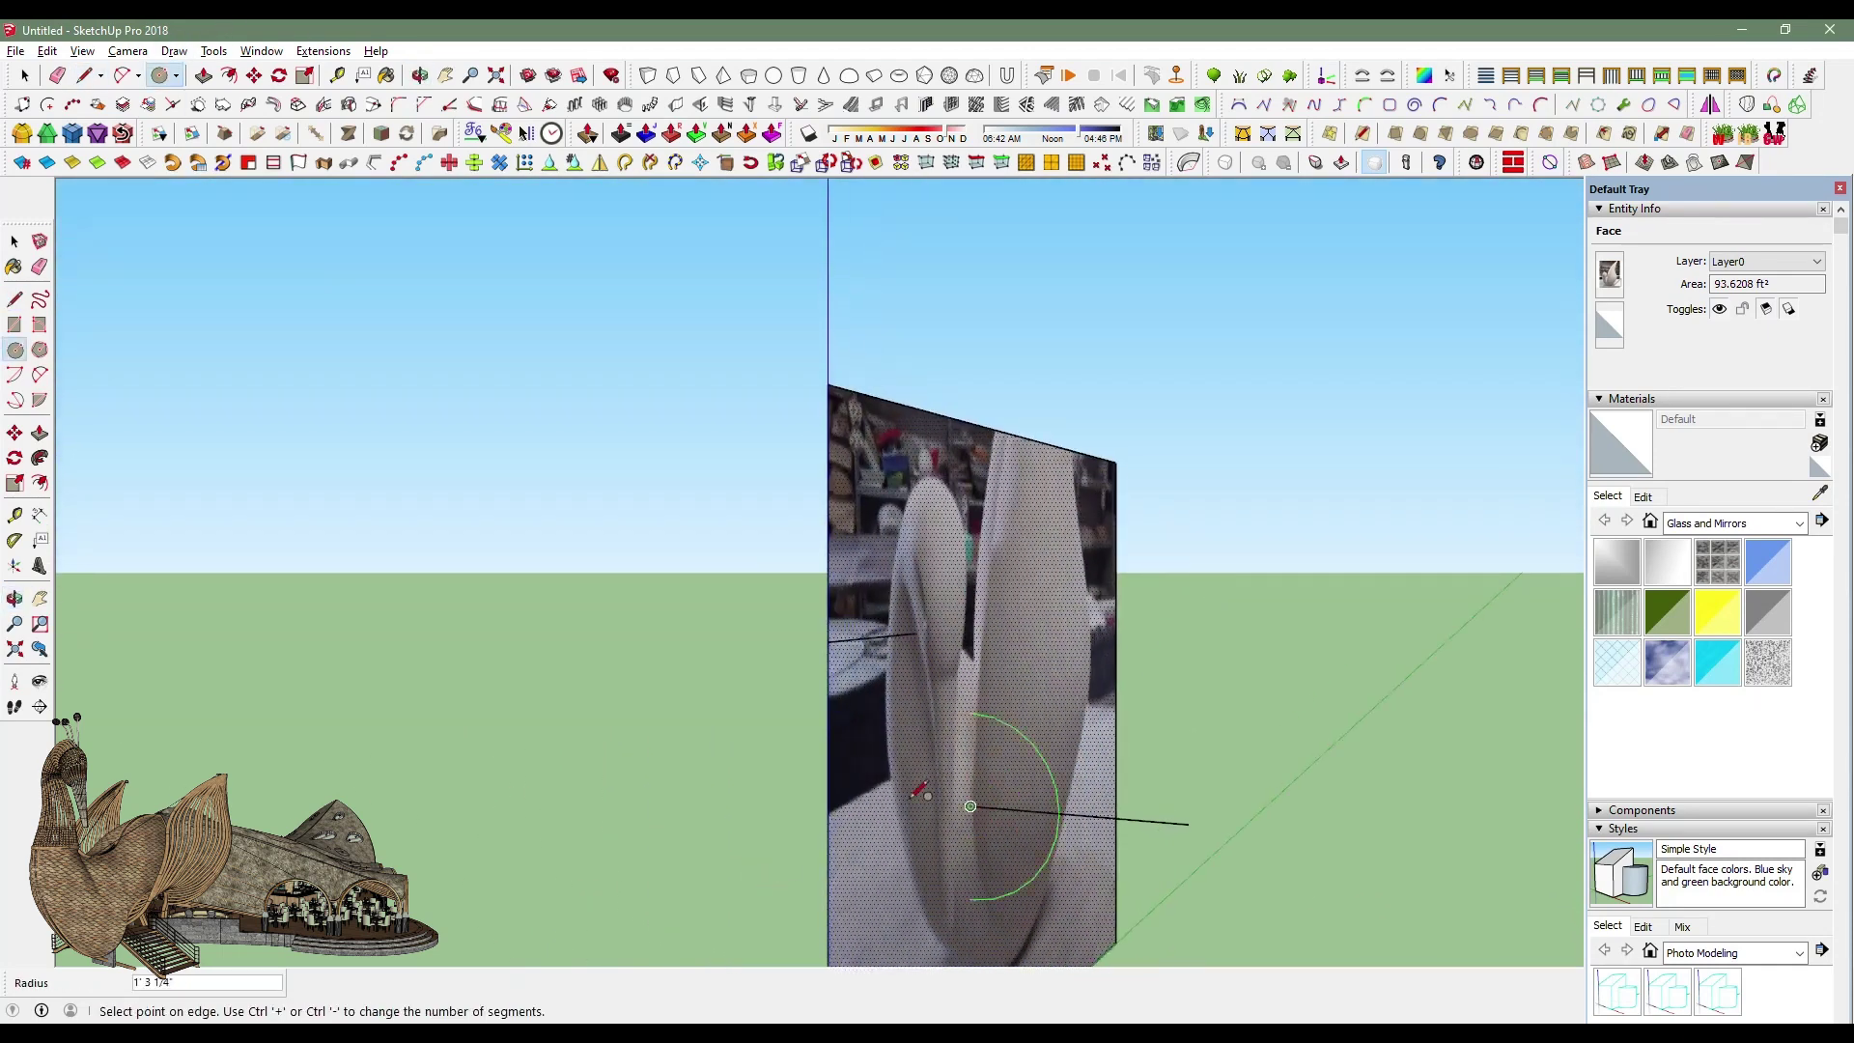
left_click(971, 661)
mouse_move(530, 476)
middle_mouse_down()
mouse_move(877, 708)
mouse_move(827, 828)
mouse_move(837, 857)
mouse_move(821, 666)
middle_mouse_up()
scroll(877, 708, "up", 5)
left_click(719, 693)
Draw a straight edge across the neck disc to split it in half.
mouse_move(719, 693)
middle_mouse_down()
mouse_move(599, 310)
mouse_move(634, 615)
mouse_move(618, 580)
middle_mouse_up()
left_click(843, 618)
middle_click_drag(847, 628, 887, 587)
left_click(879, 586)
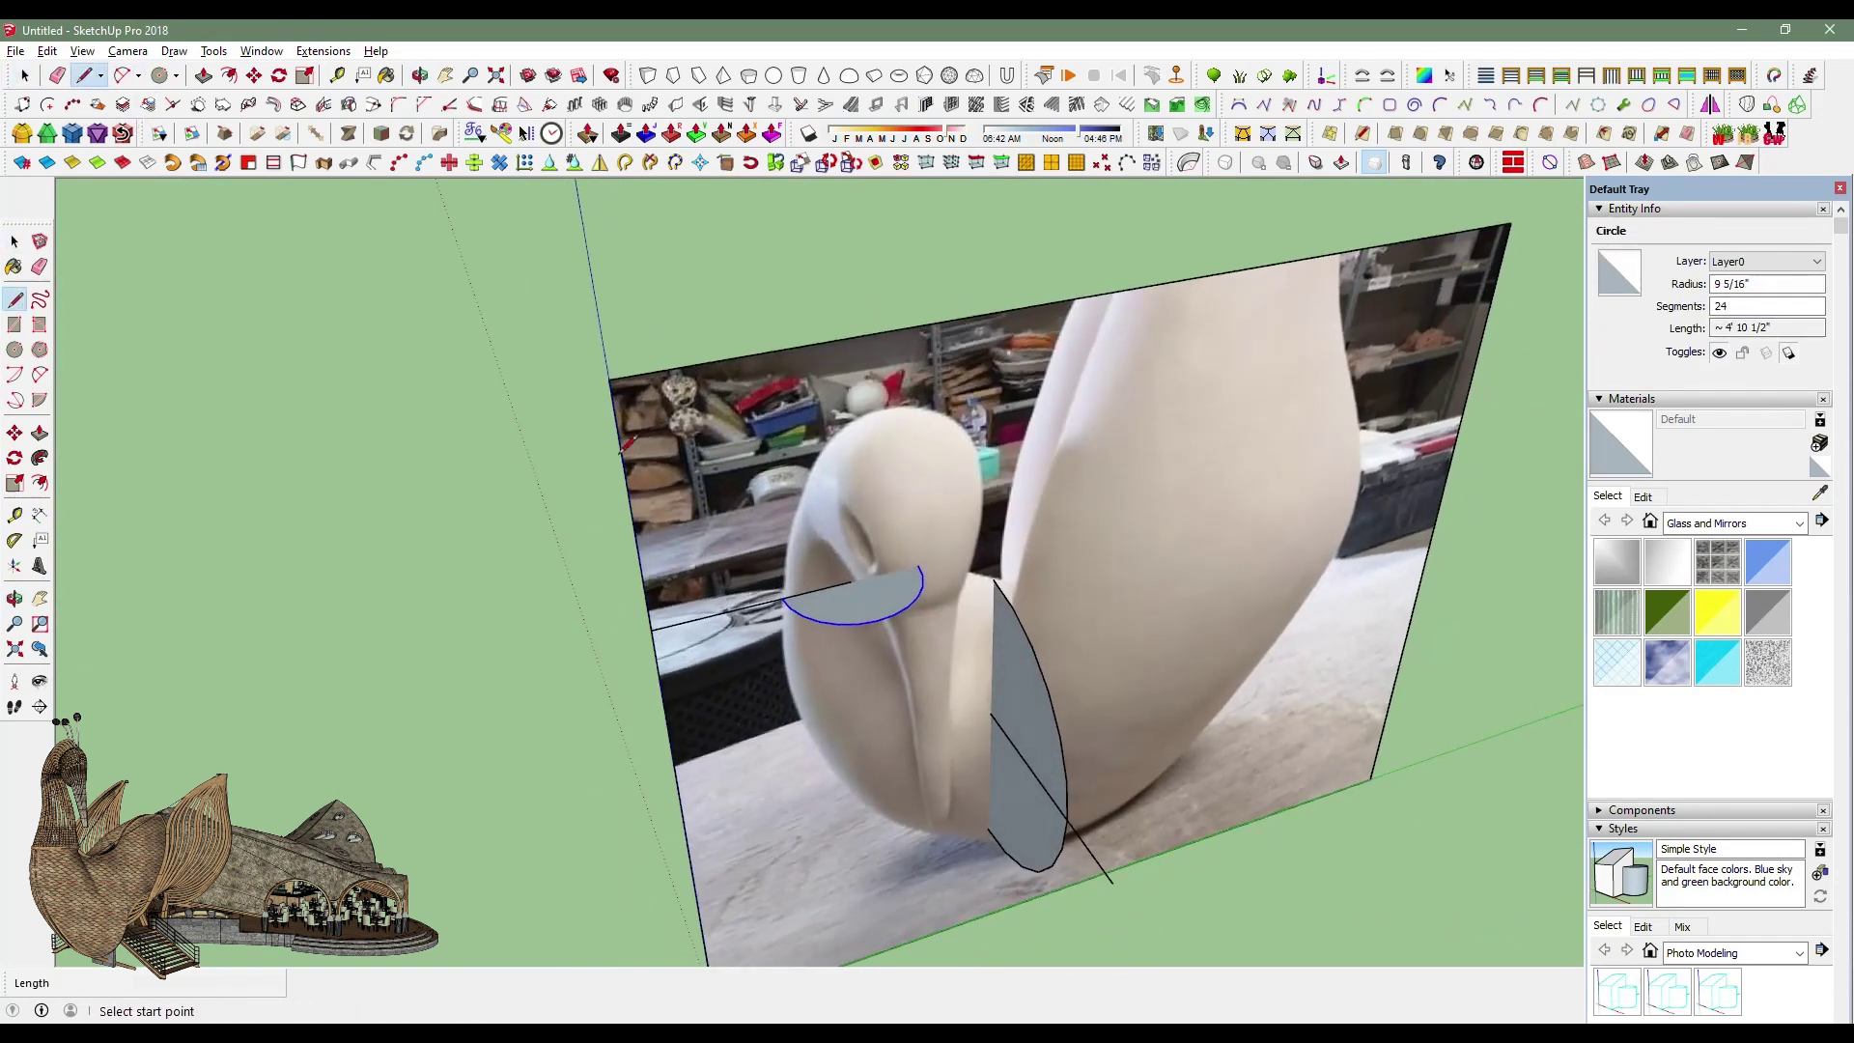
left_click(918, 564)
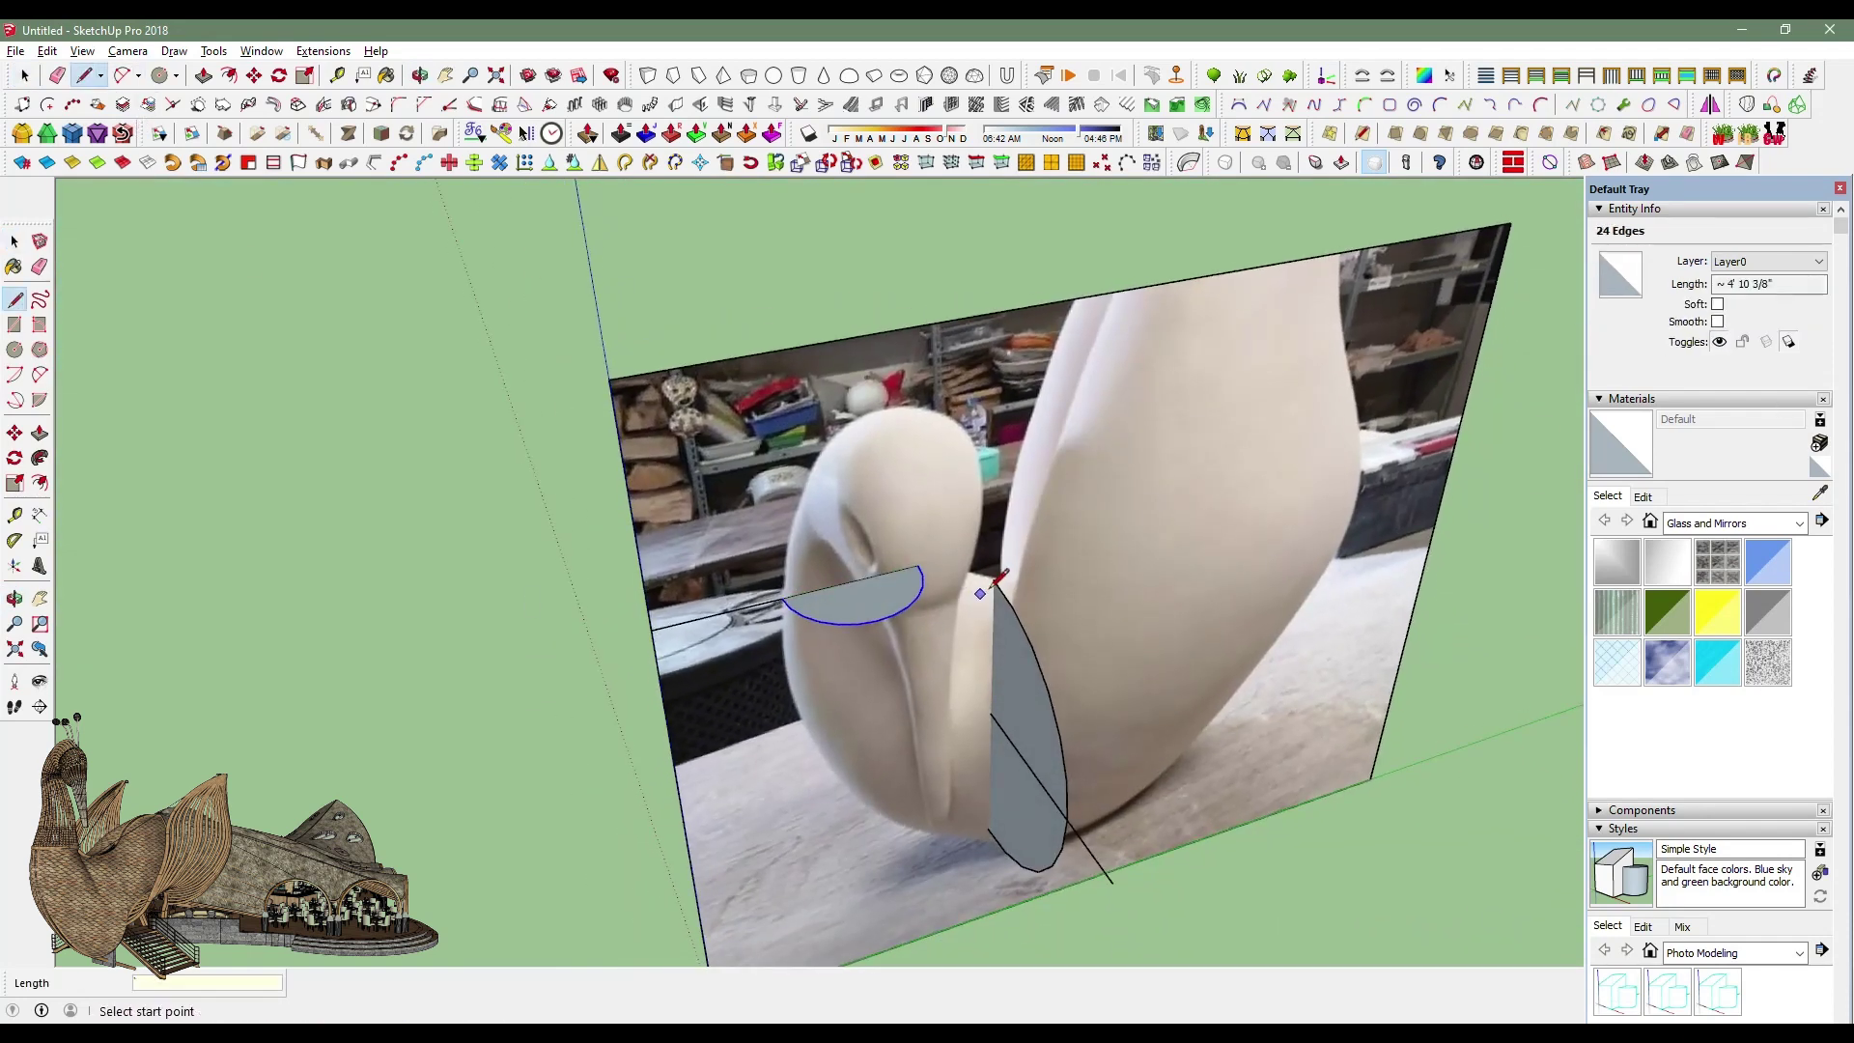
left_click(987, 827)
mouse_move(988, 828)
middle_mouse_down()
mouse_move(662, 750)
mouse_move(123, 84)
middle_mouse_up()
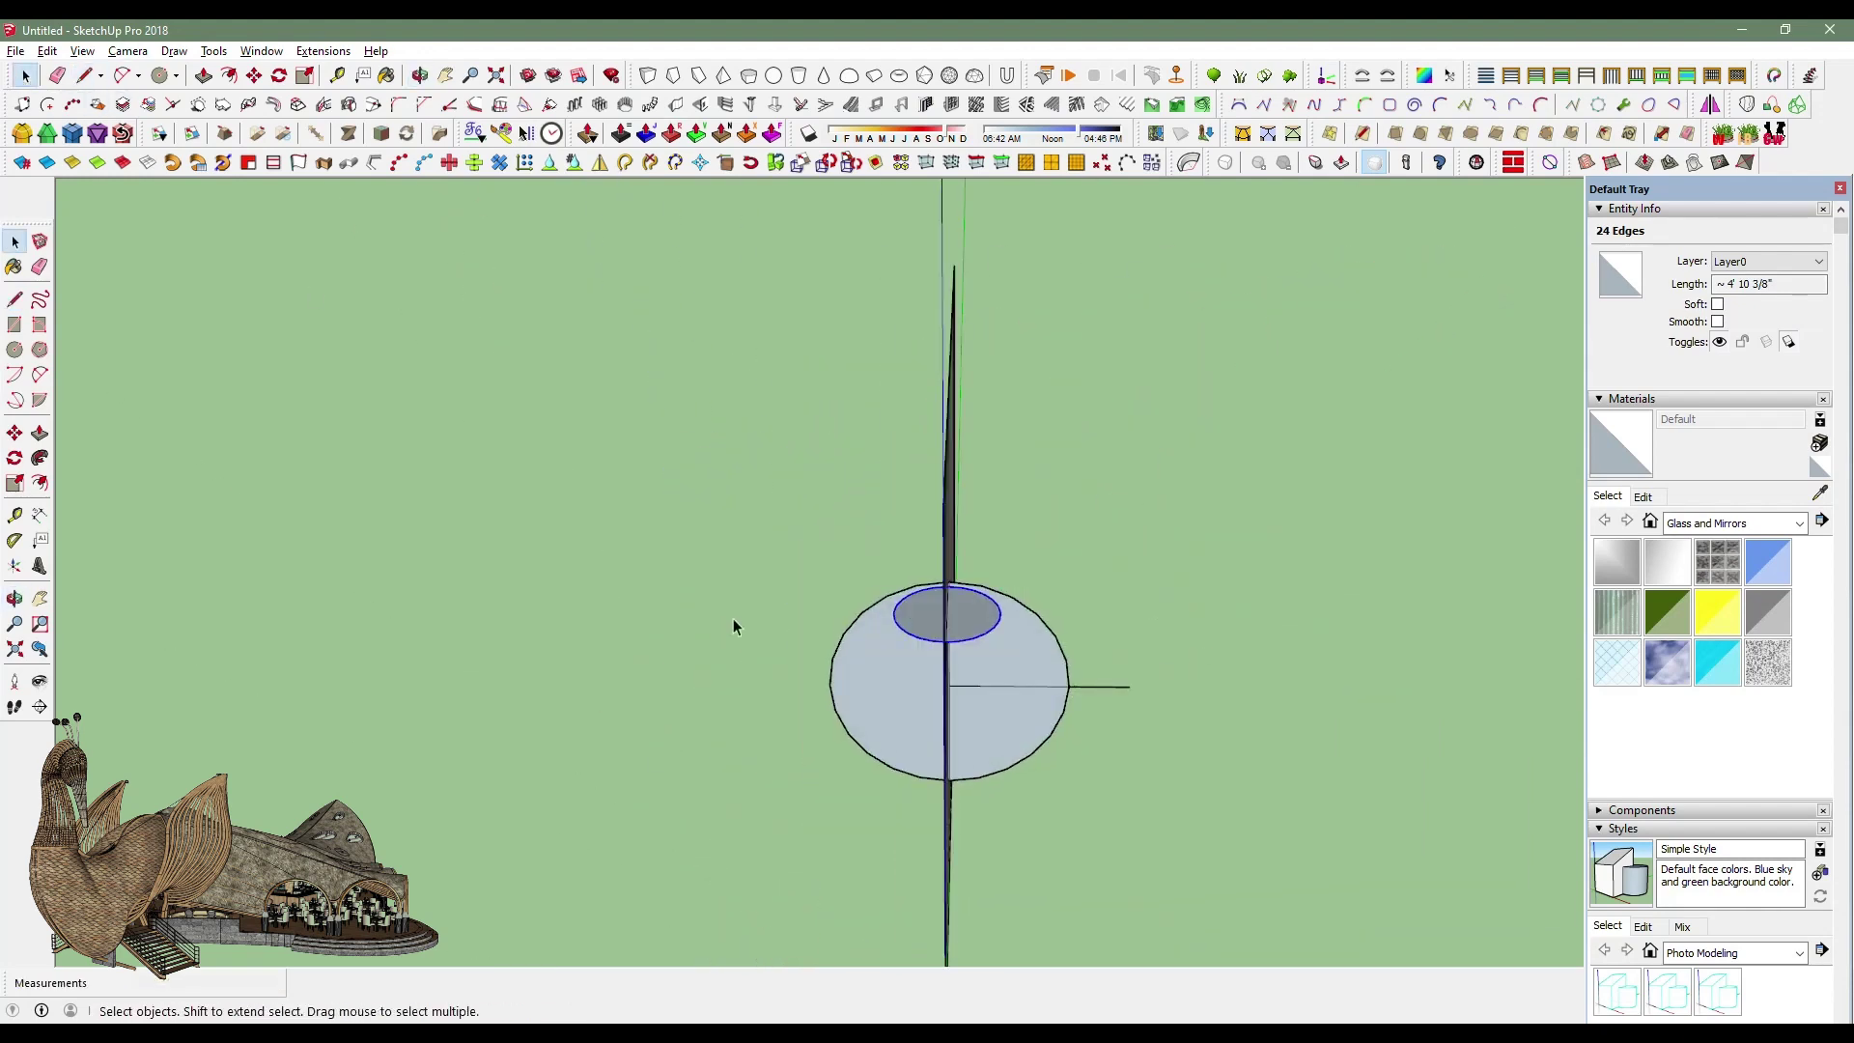
Set the neck disc's arc to 12 segments in Entity Info.
left_click(778, 816)
middle_click_drag(863, 694, 921, 512)
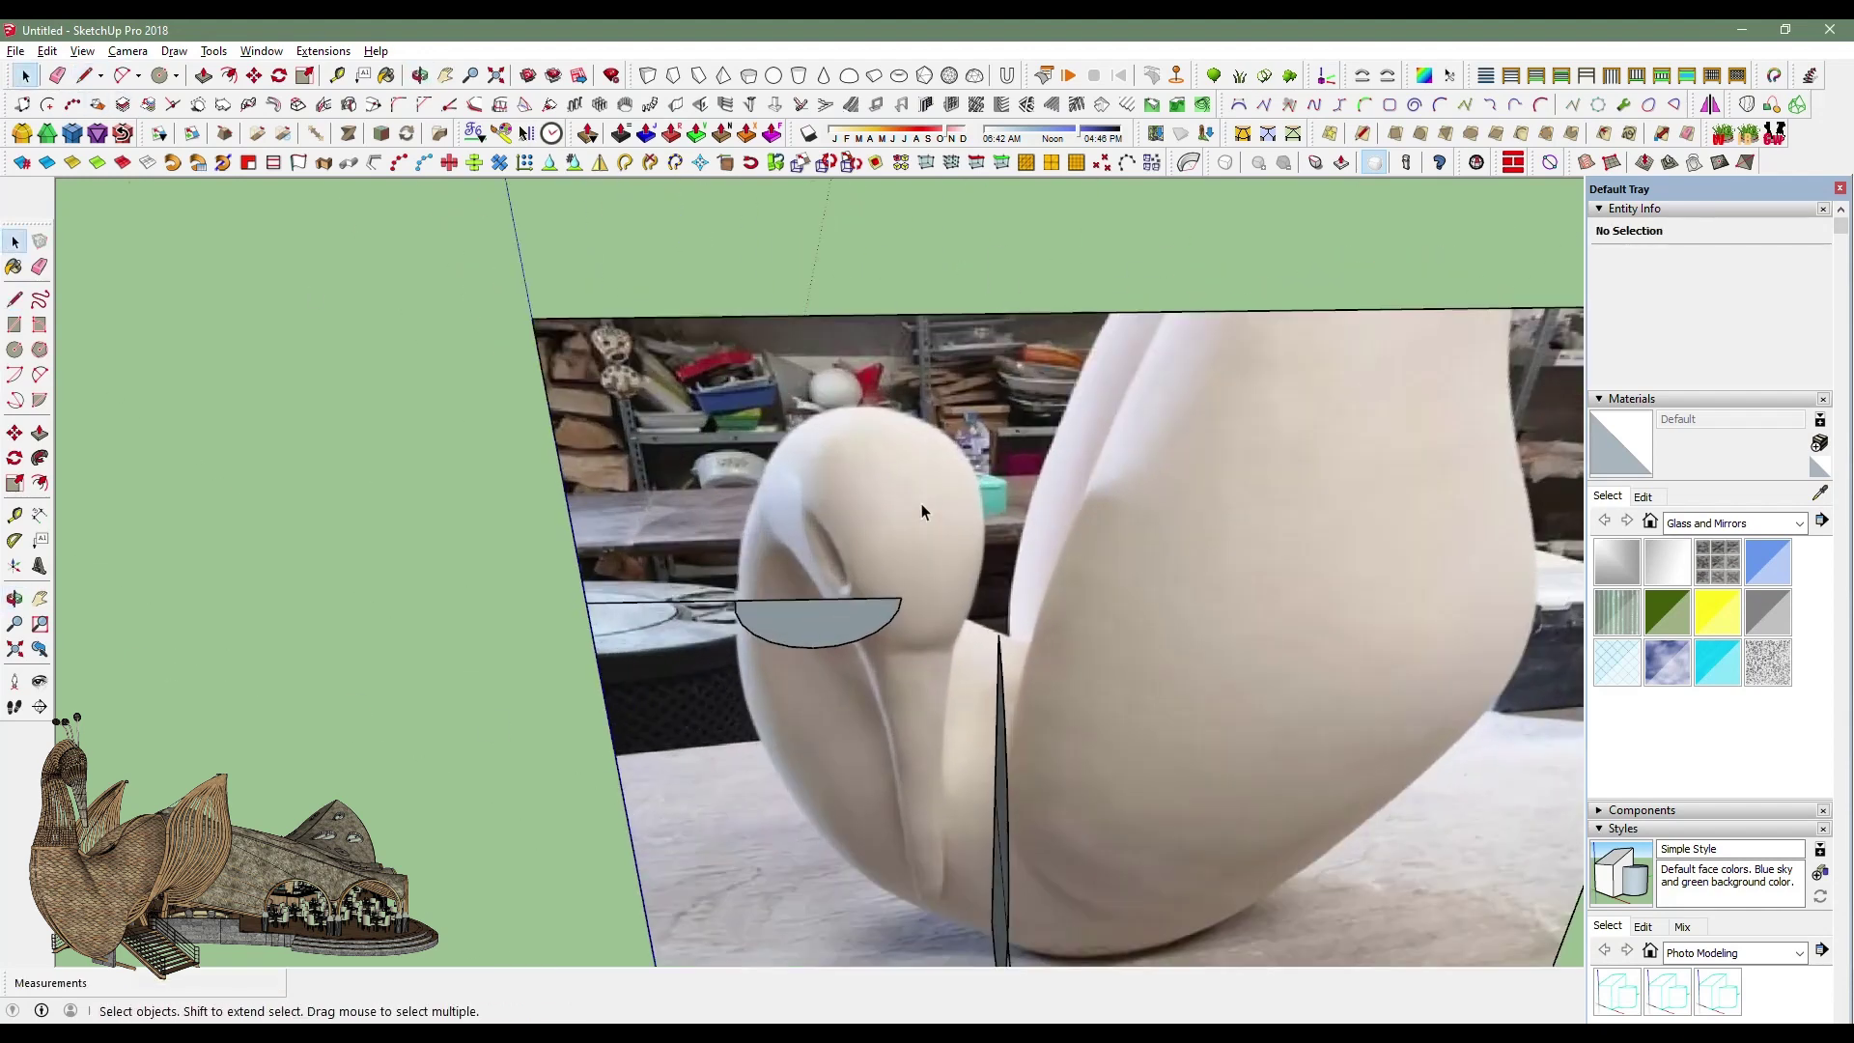
scroll(889, 589, "up", 2)
left_click(836, 625)
left_click(855, 663)
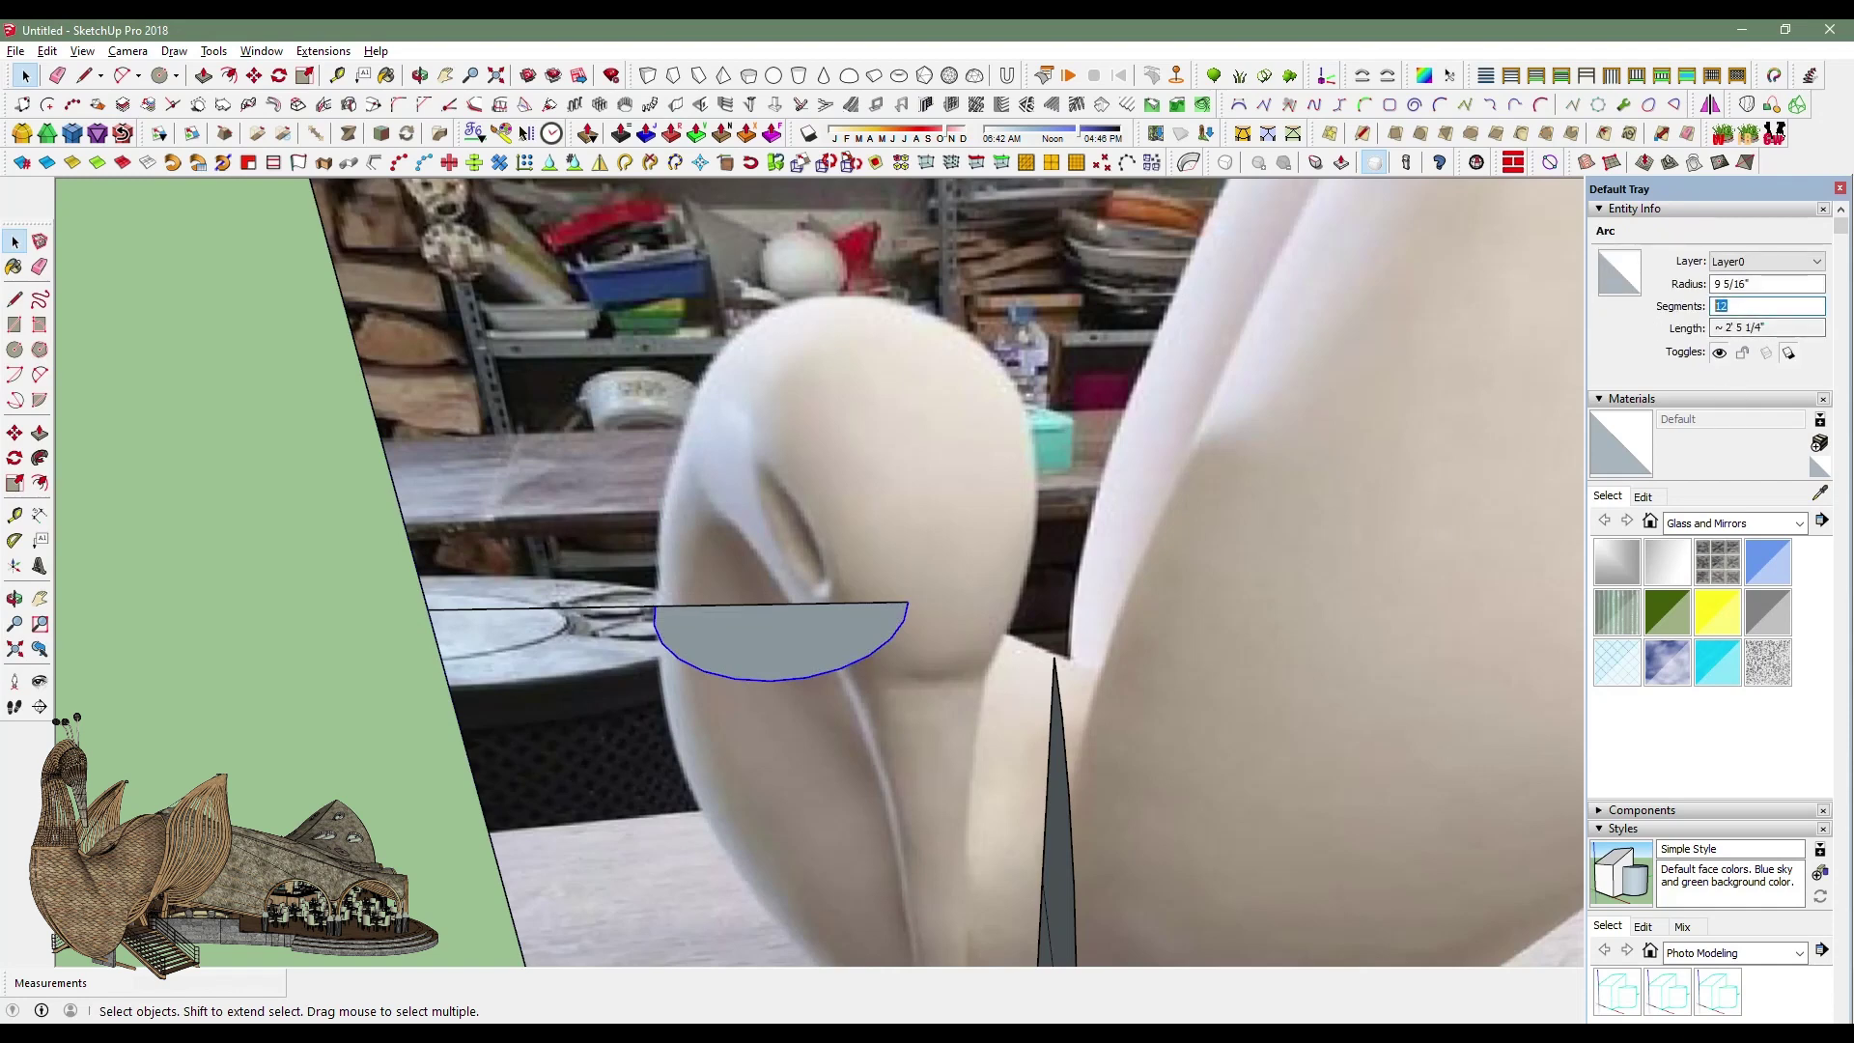
left_click(377, 574)
middle_click_drag(377, 574, 1007, 715)
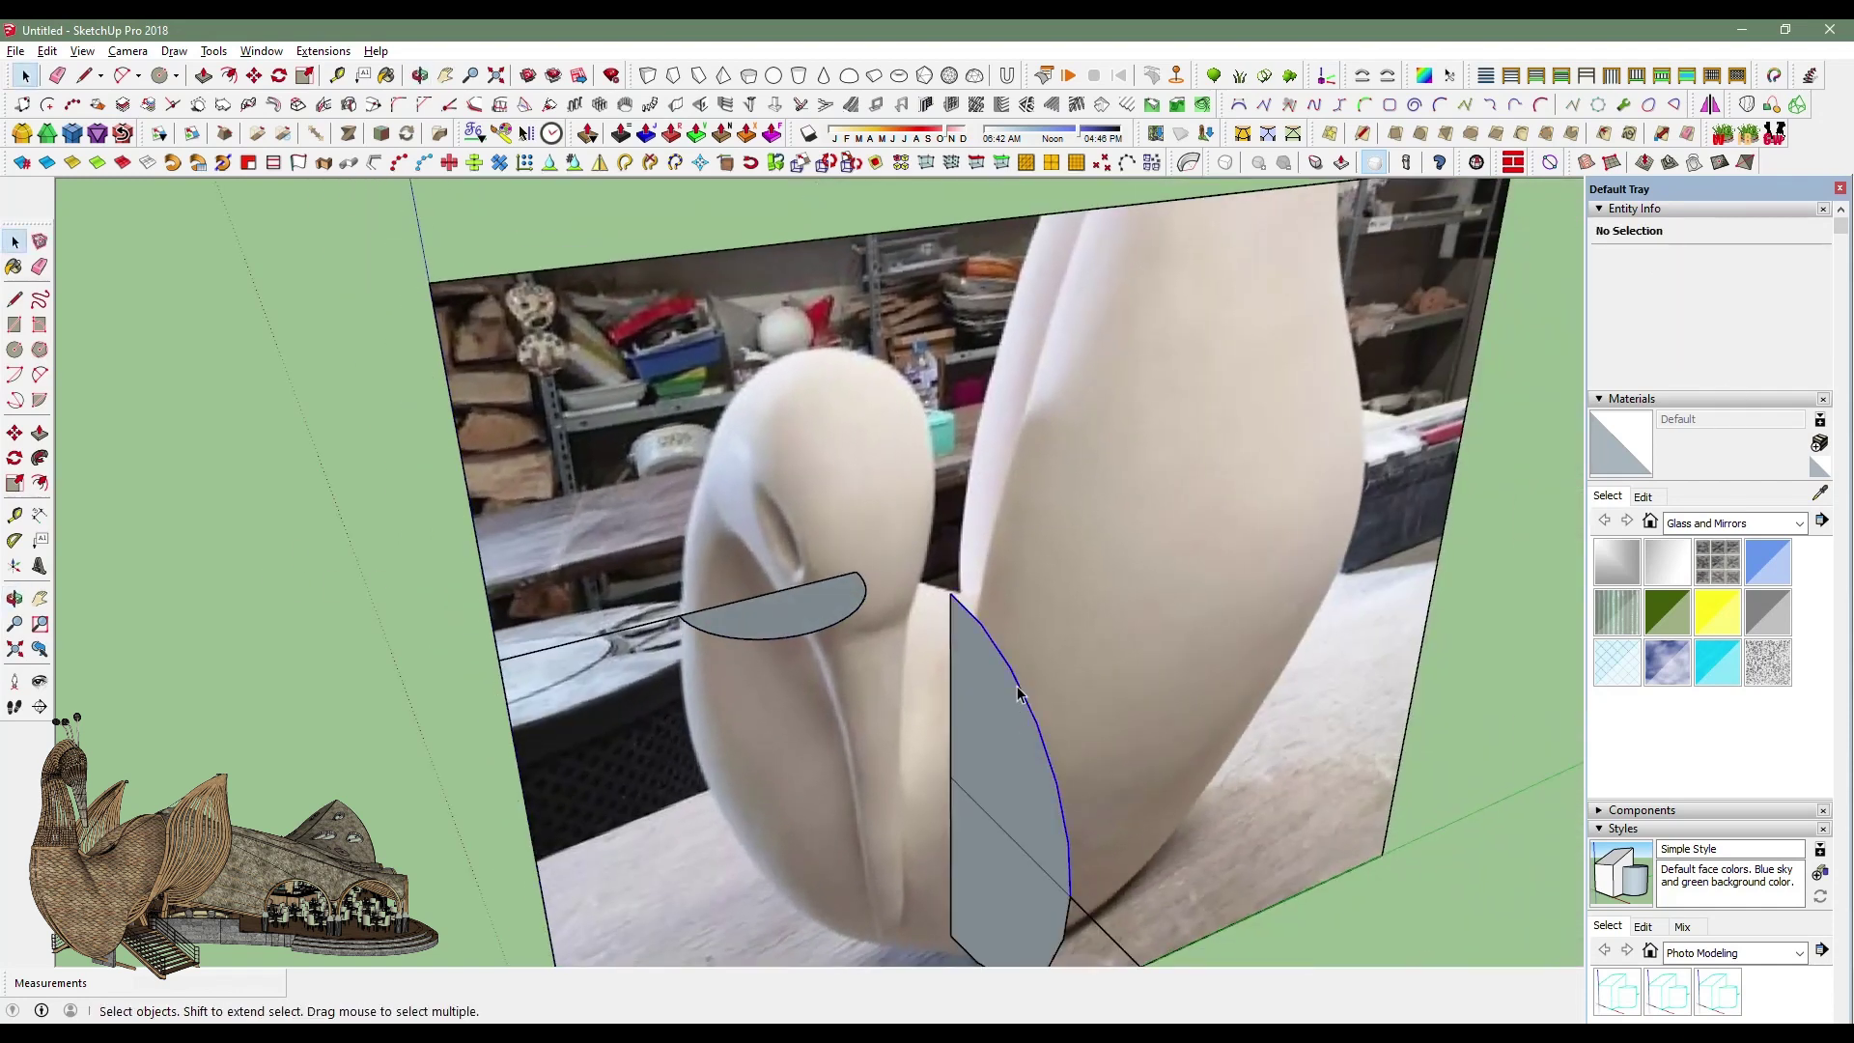
left_click(1019, 693)
scroll(1019, 693, "down", 2)
left_click(1042, 731)
left_click(1067, 739)
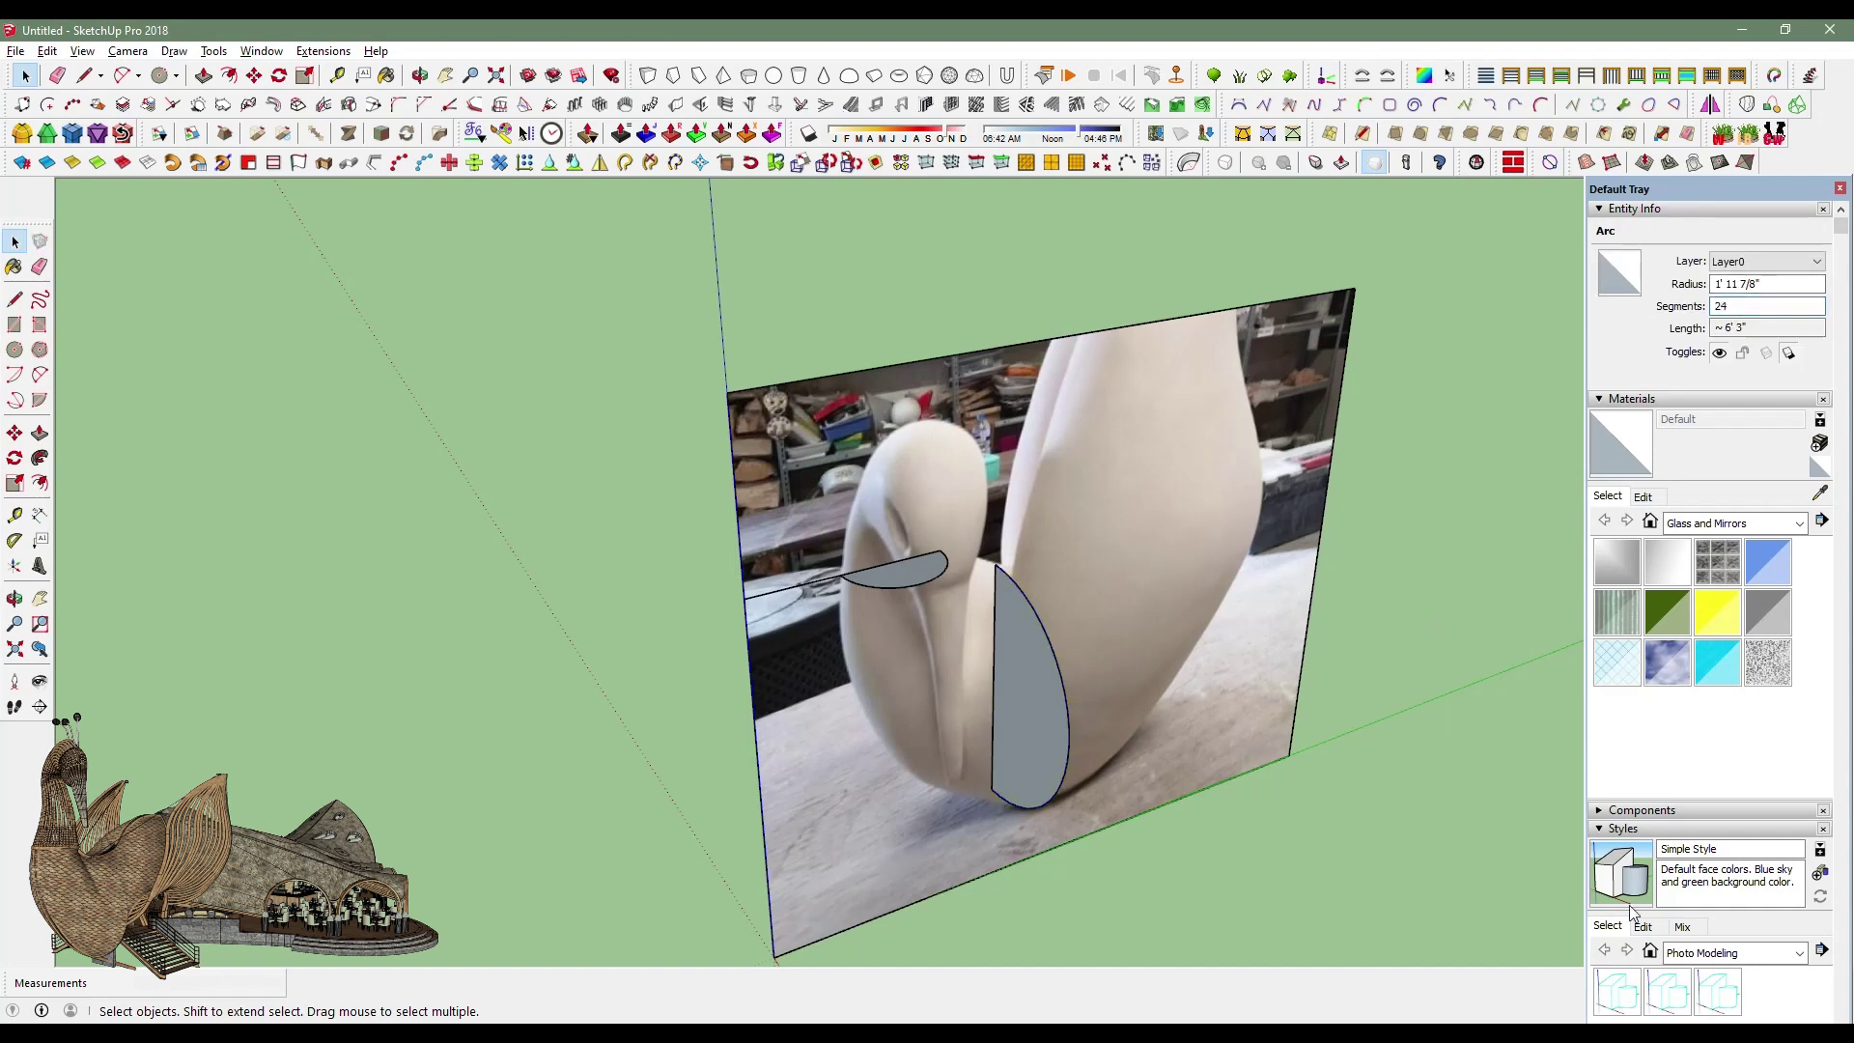
Scale the neck disc face, stretching it downward.
middle_click_drag(1157, 685, 1092, 542)
scroll(1092, 543, "up", 3)
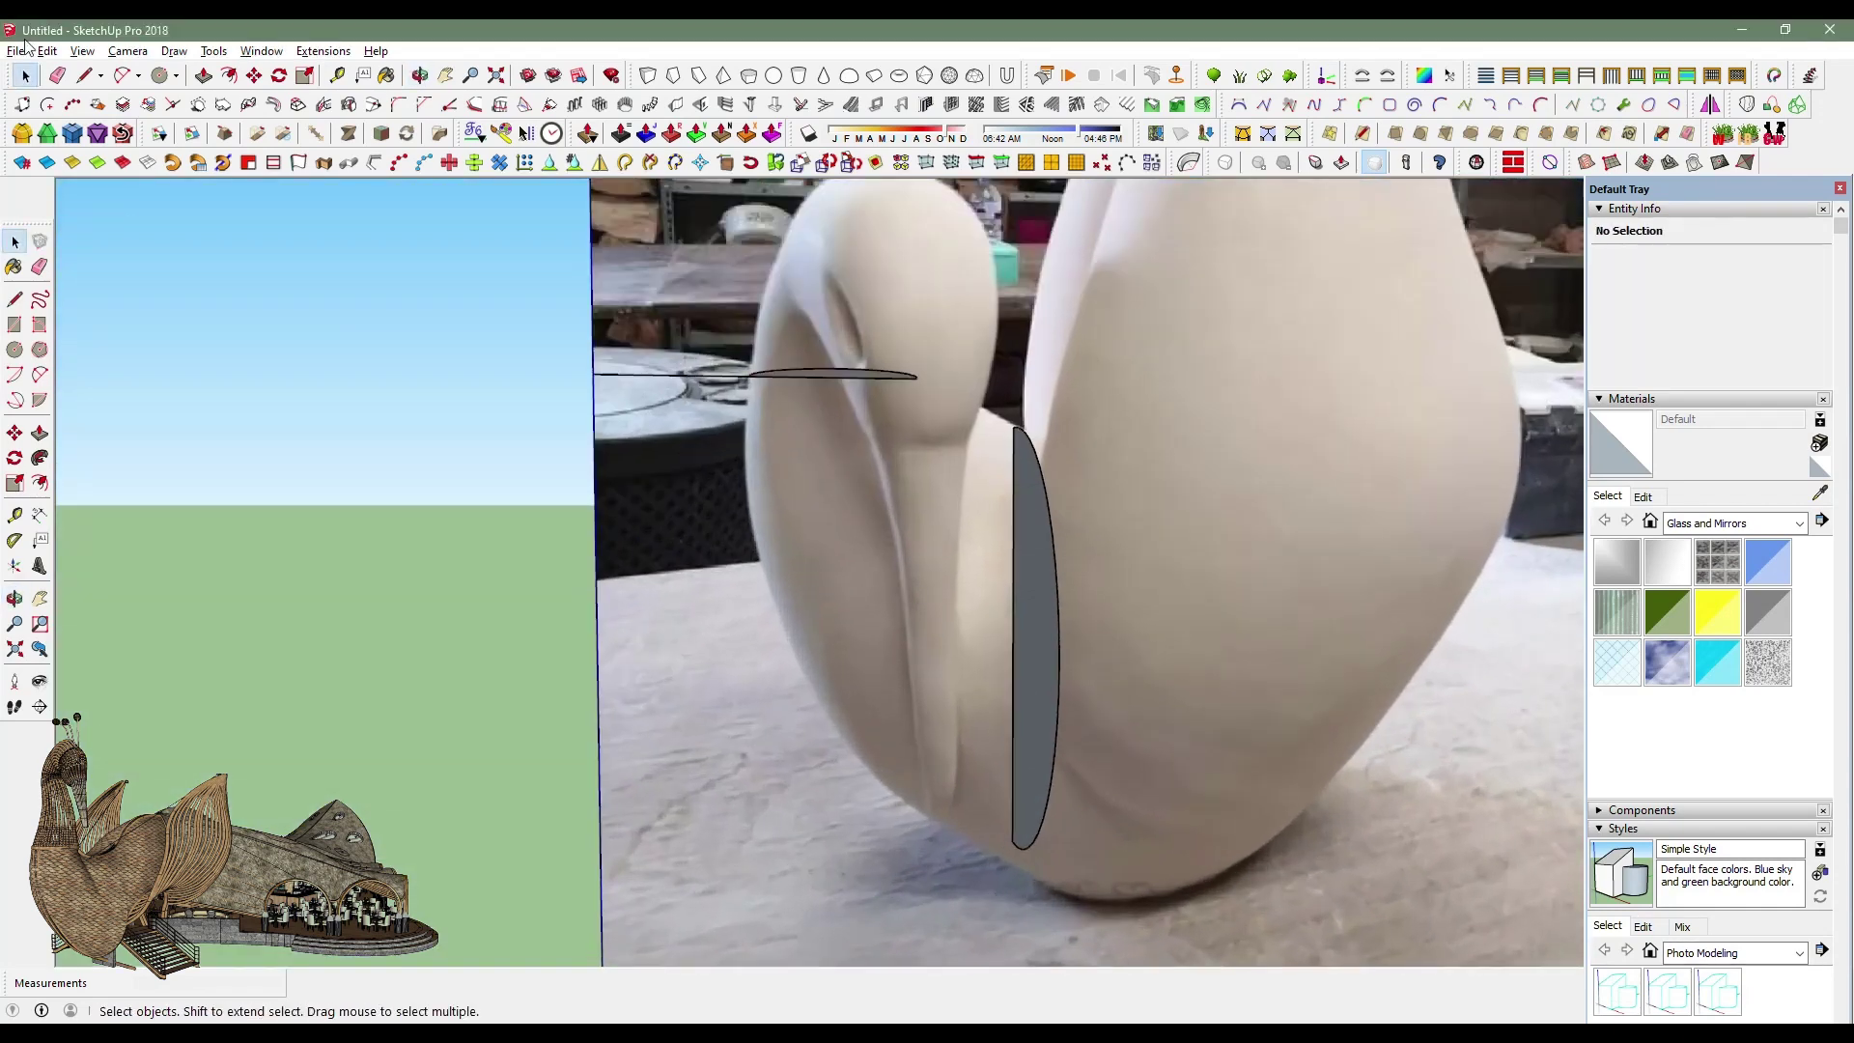
left_click(1087, 624)
mouse_move(1087, 624)
middle_mouse_down()
mouse_move(1155, 650)
mouse_move(1013, 874)
middle_mouse_up()
key("s")
left_click_drag(1014, 874, 1021, 888)
left_click(1029, 625)
Scale the head half-disc and its edges to 1.10.
middle_click_drag(1029, 626, 43, 190)
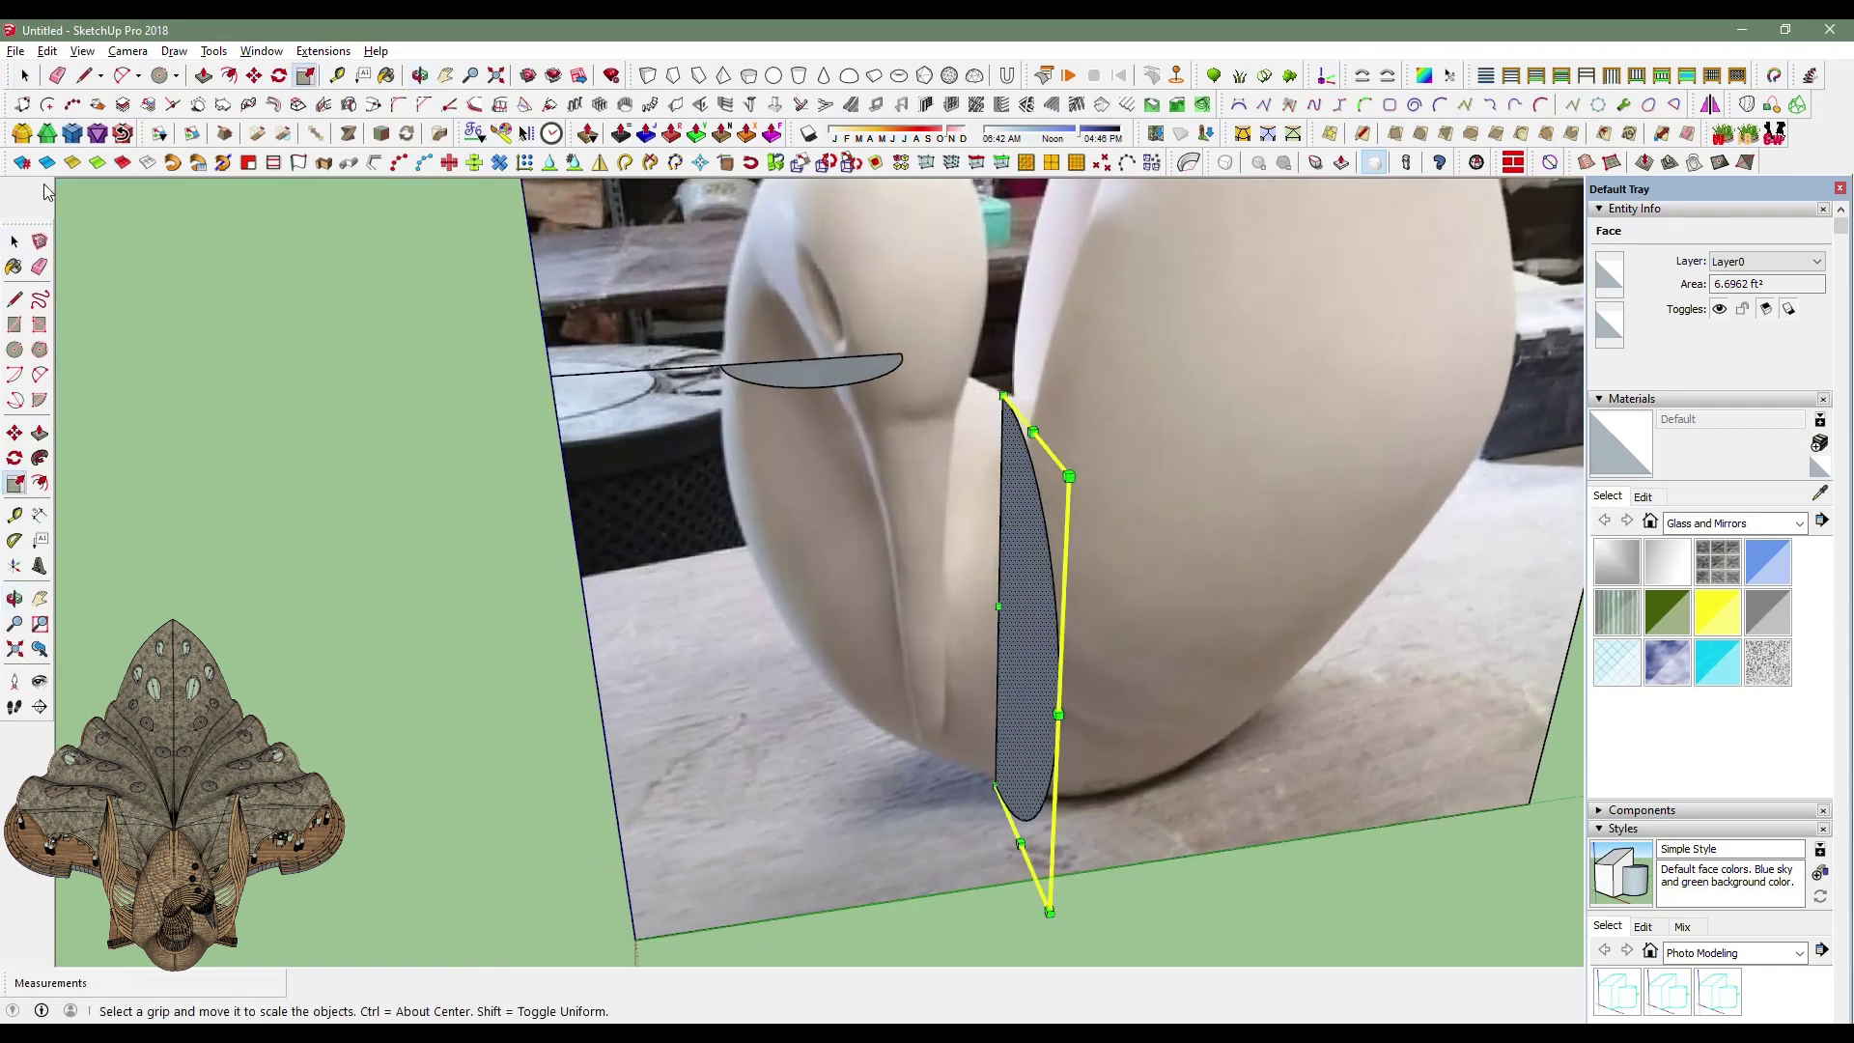
double_click(865, 389)
mouse_move(865, 389)
middle_mouse_down()
mouse_move(766, 525)
mouse_move(812, 382)
middle_mouse_up()
key("s")
left_click_drag(780, 422, 902, 492)
middle_click_drag(902, 492, 579, 386)
Draw an arc from the half-disc's corner along the neck contour.
left_click(122, 75)
mouse_move(290, 215)
middle_mouse_down()
mouse_move(546, 368)
mouse_move(649, 632)
middle_mouse_up()
left_click(547, 367)
left_click(574, 577)
Draw a second arc continuing along the neck's outer edge.
left_click(659, 740)
scroll(830, 874, "up", 3)
scroll(802, 838, "up", 2)
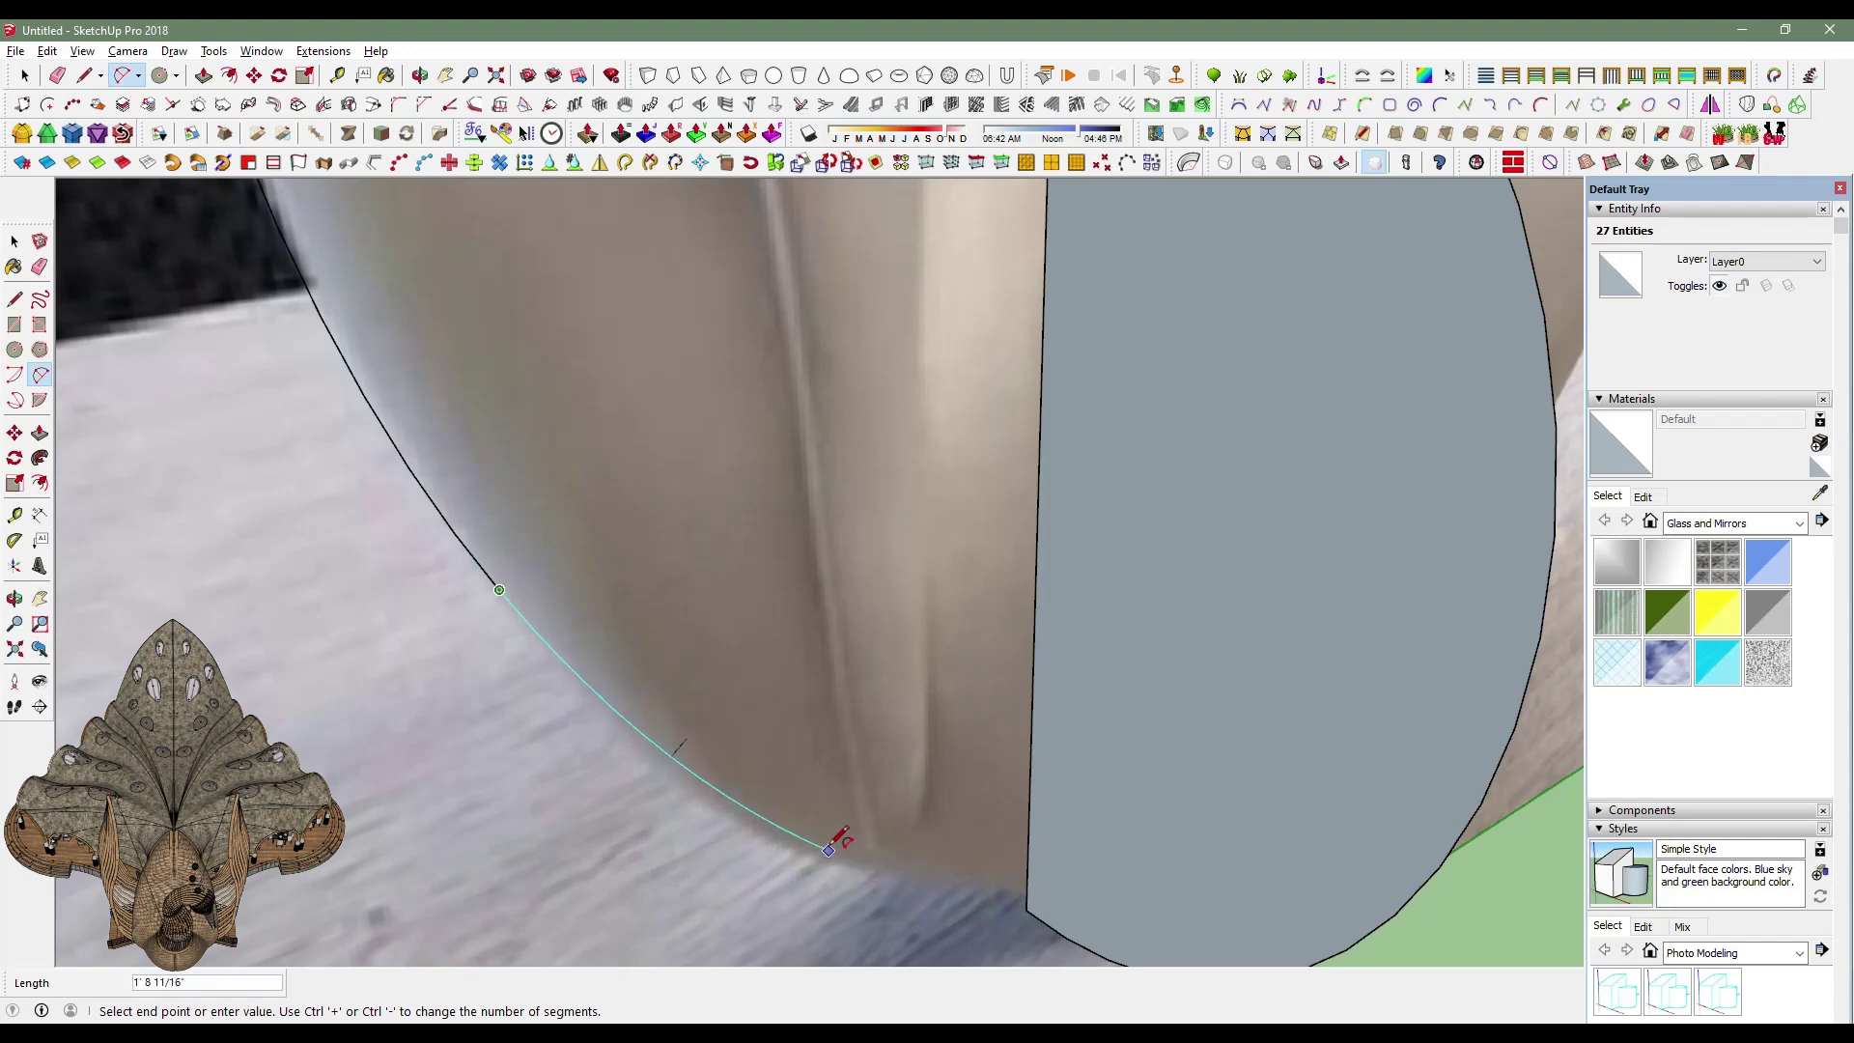
middle_click_drag(829, 850, 1001, 865)
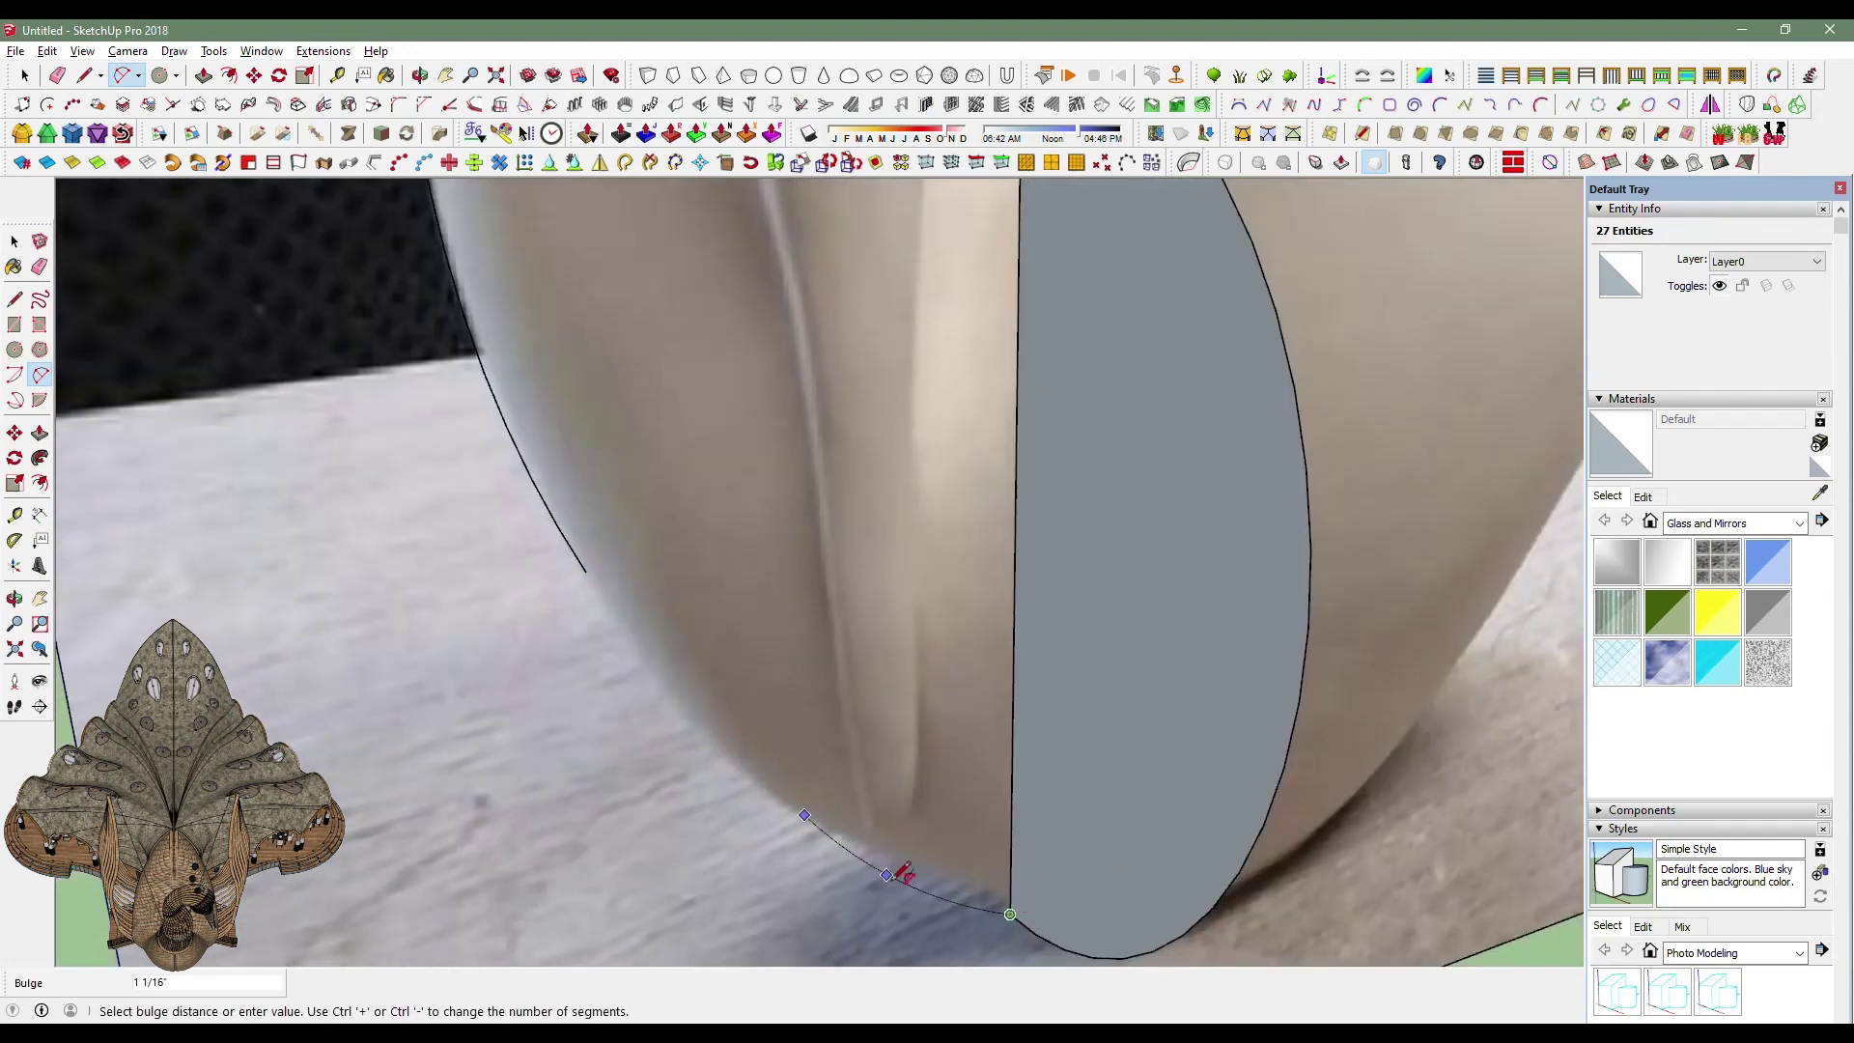
scroll(903, 874, "up", 1)
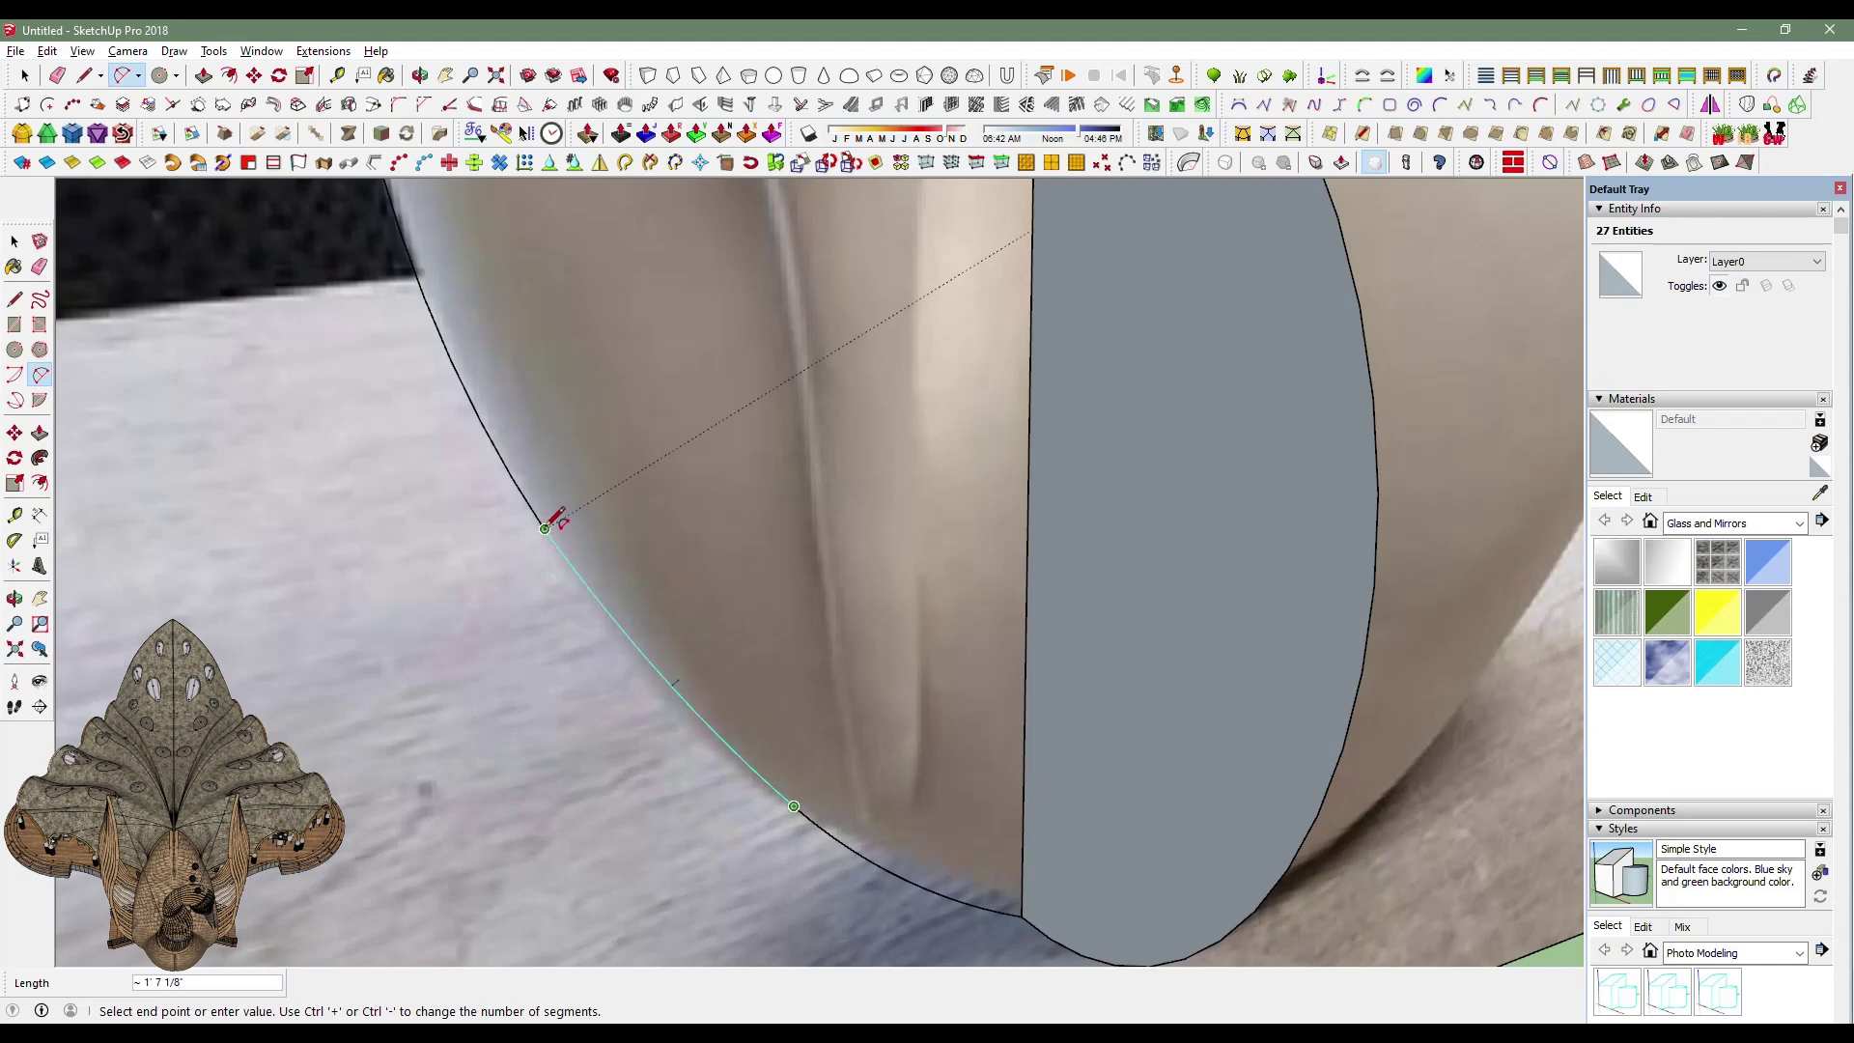
scroll(658, 624, "down", 5)
scroll(816, 402, "up", 3)
scroll(826, 402, "up", 2)
mouse_move(826, 402)
middle_mouse_down()
mouse_move(829, 323)
mouse_move(779, 488)
mouse_move(786, 774)
middle_mouse_up()
left_click(830, 552)
scroll(538, 518, "down", 3)
scroll(425, 554, "down", 2)
scroll(425, 553, "down", 2)
left_click(25, 78)
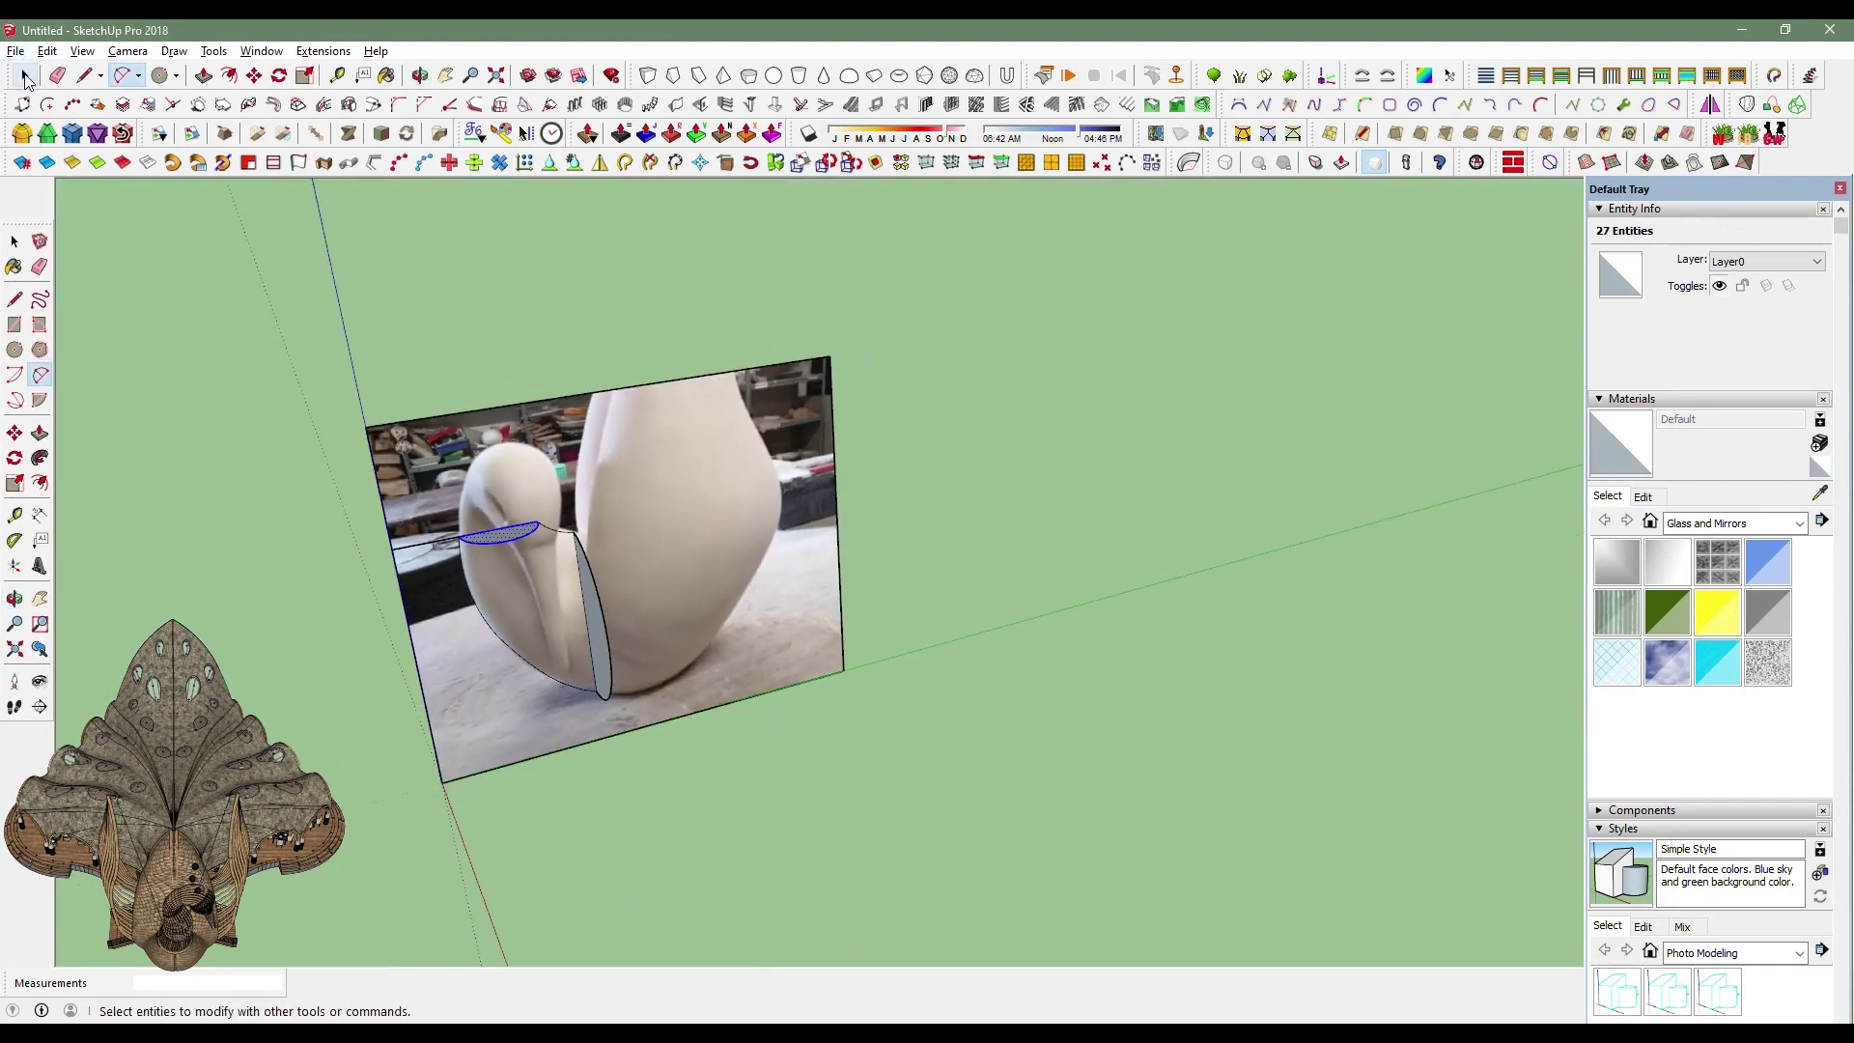
Move the neck outline off the photo to sit beside it.
left_click(254, 80)
left_click(844, 749)
scroll(919, 468, "up", 5)
middle_click_drag(918, 467, 788, 569)
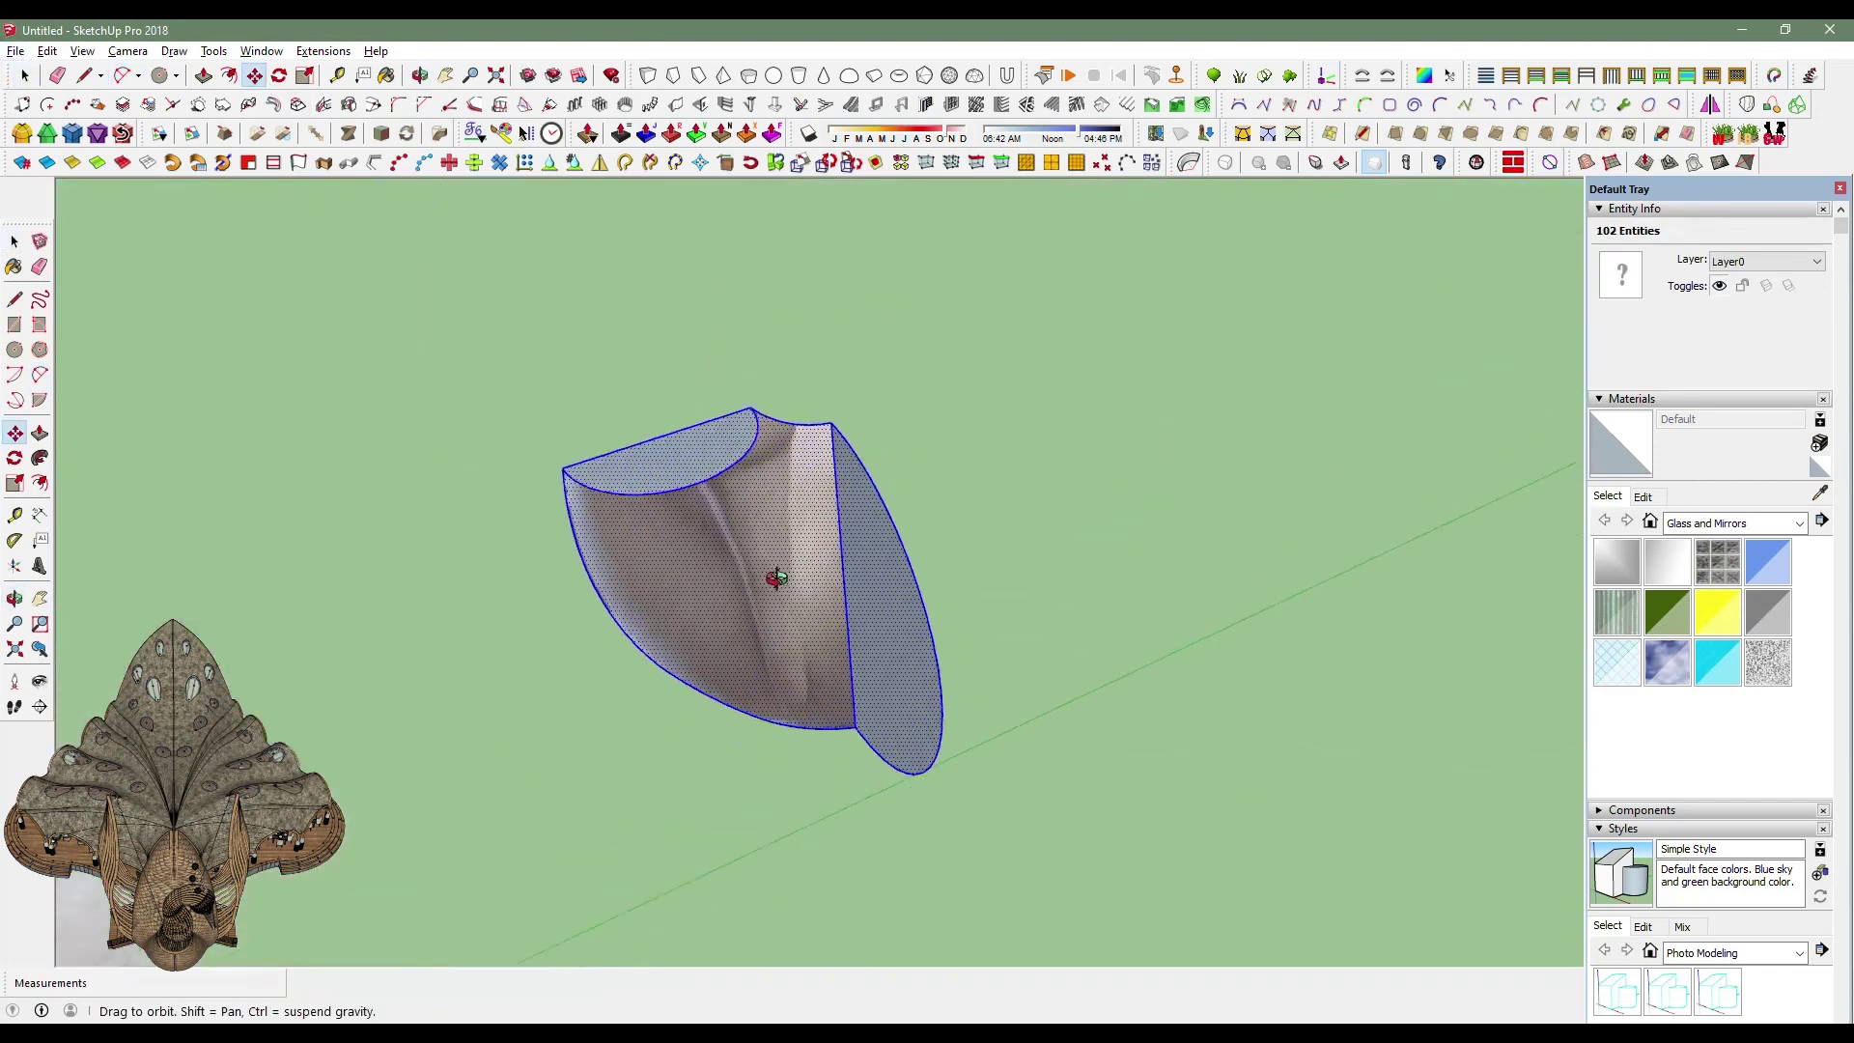
key("space")
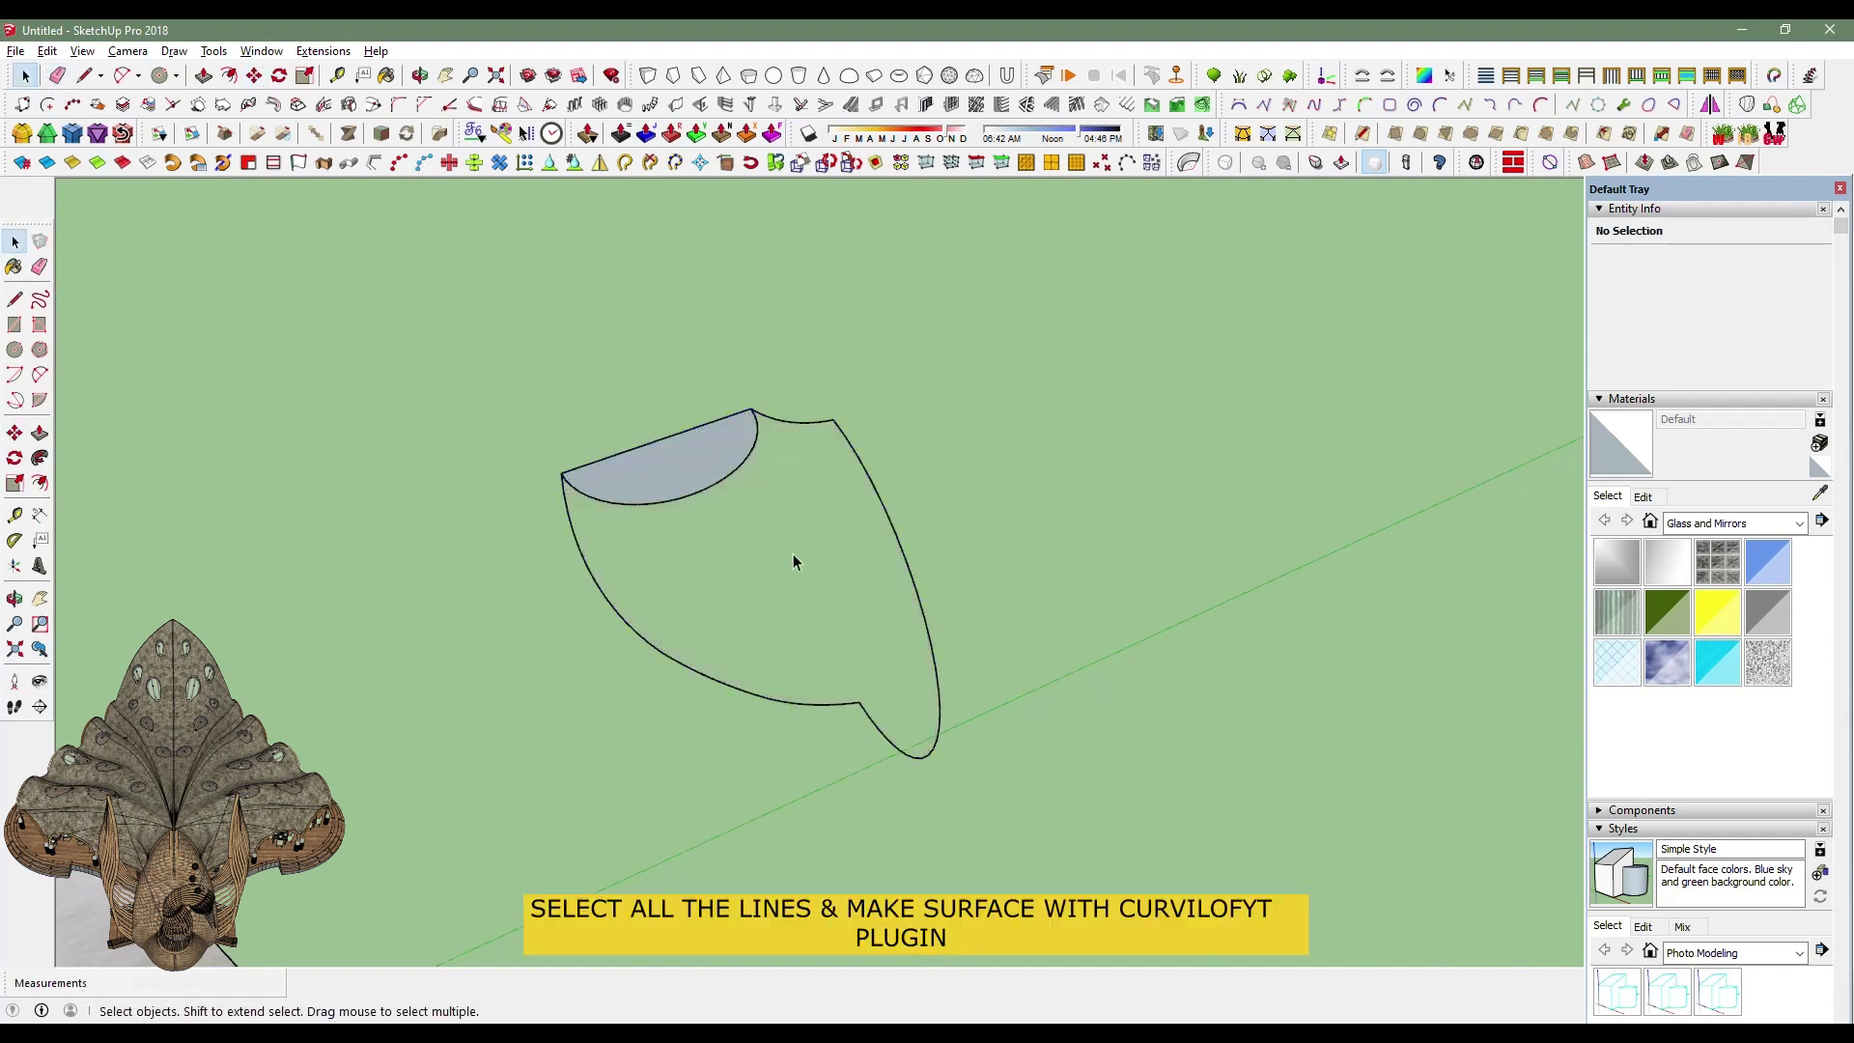
Select all outline edges and skin them into a Curviloft lofted surface.
mouse_move(639, 479)
middle_mouse_down()
mouse_move(1059, 468)
mouse_move(599, 418)
mouse_move(447, 592)
mouse_move(496, 317)
middle_mouse_up()
key("ctrl+a")
mouse_move(811, 434)
middle_mouse_down()
mouse_move(928, 473)
mouse_move(960, 650)
mouse_move(836, 705)
middle_mouse_up()
left_click(1775, 133)
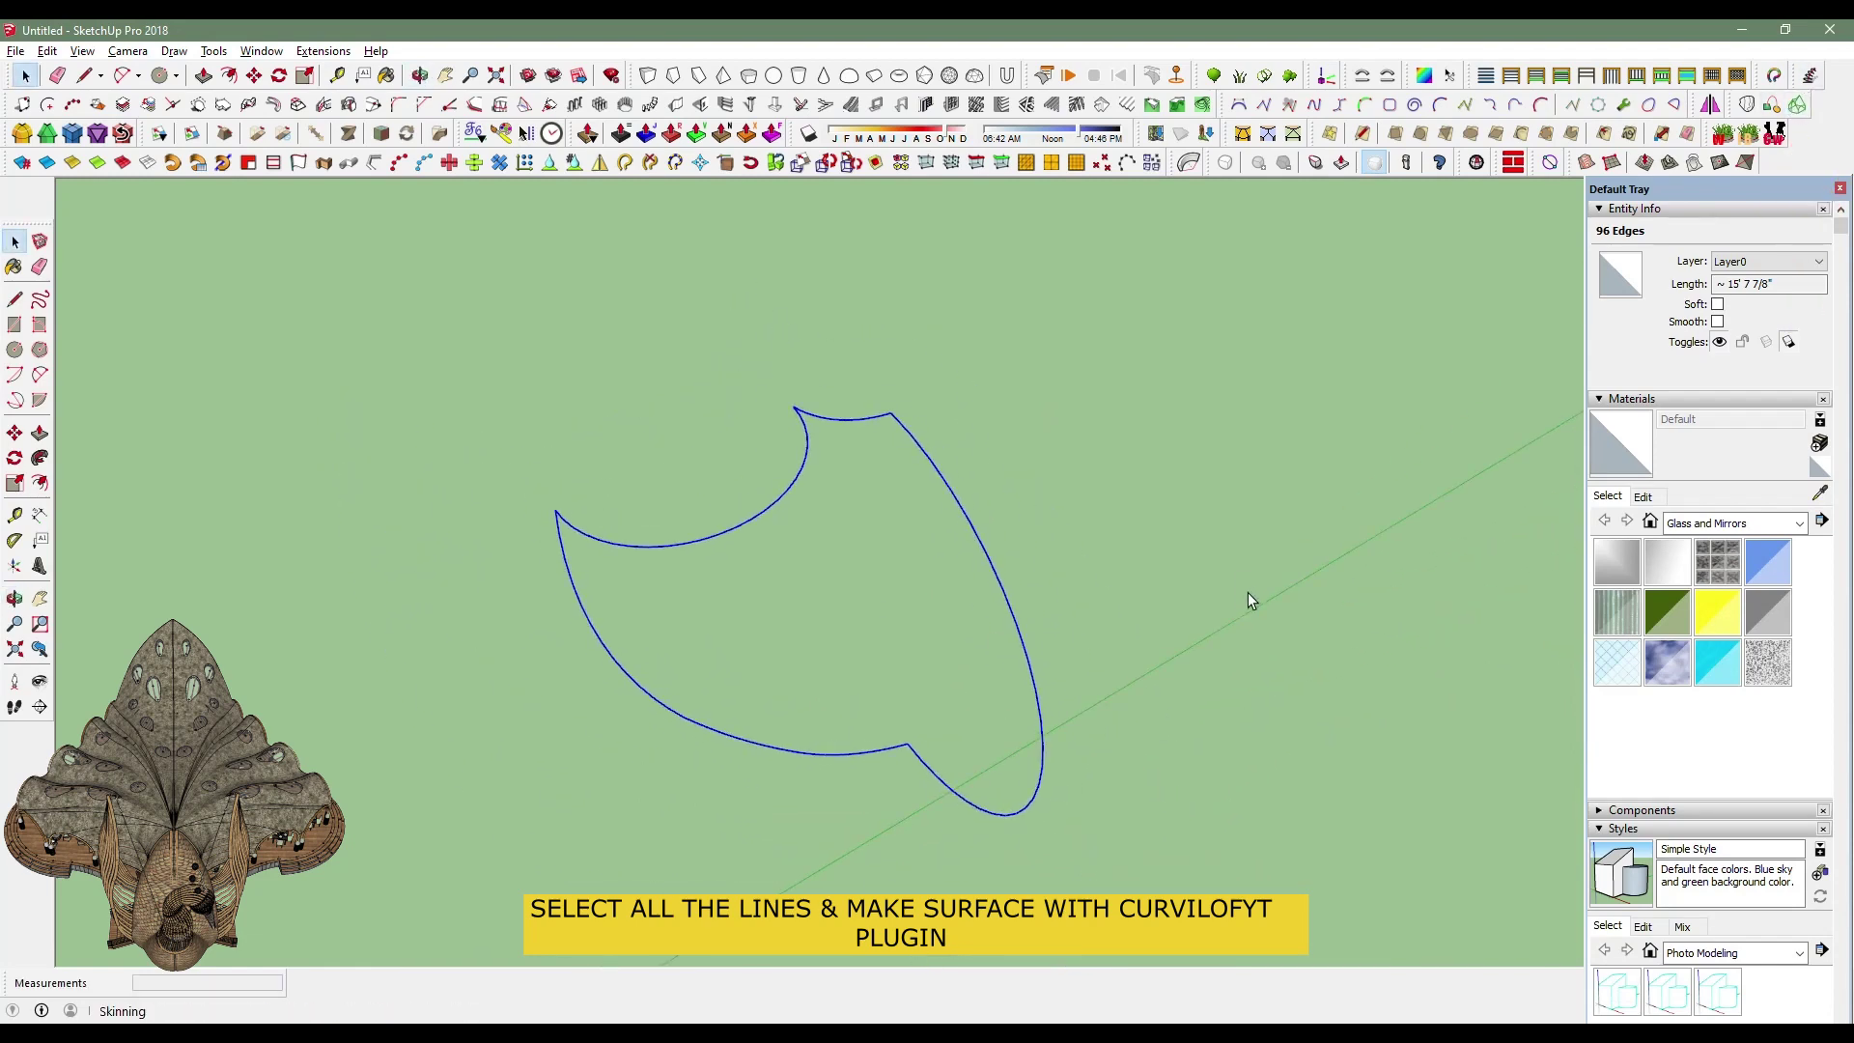
mouse_move(1255, 606)
middle_mouse_down()
mouse_move(976, 646)
mouse_move(1047, 745)
mouse_move(1117, 592)
mouse_move(834, 731)
mouse_move(728, 634)
mouse_move(1006, 600)
middle_mouse_up()
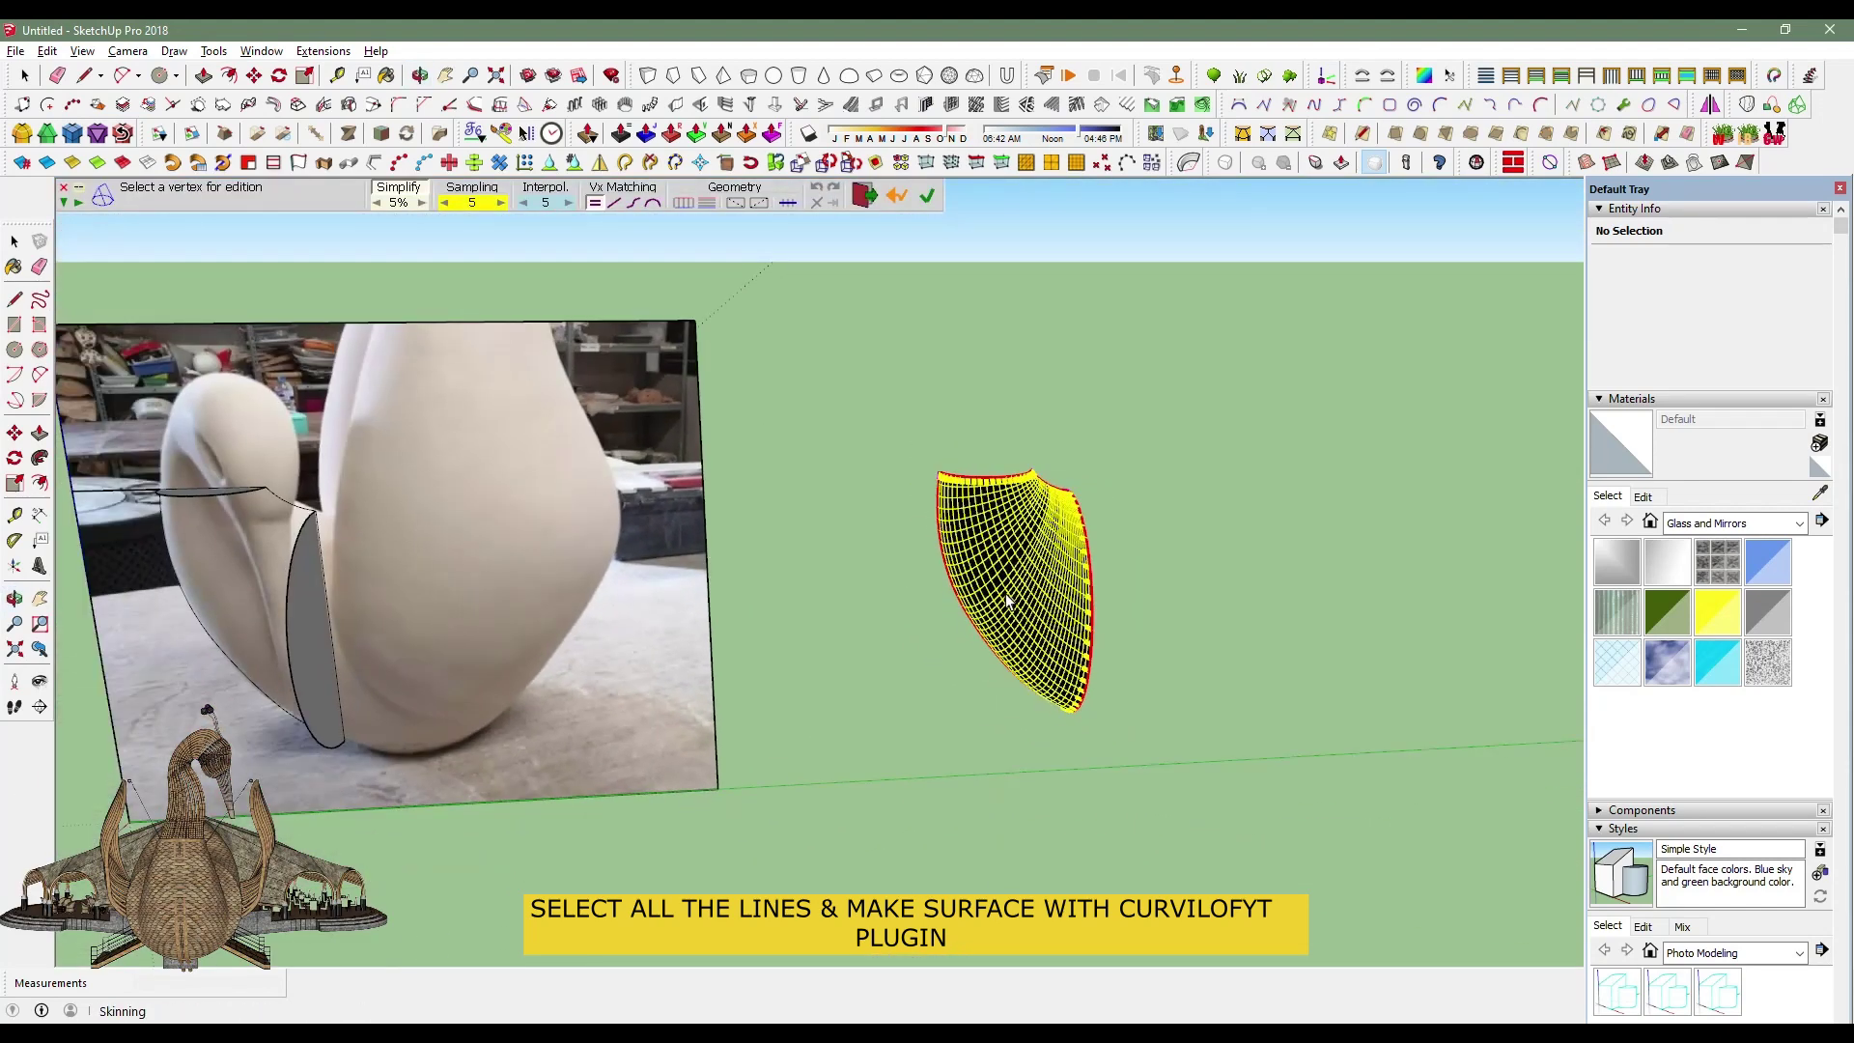
key("Return")
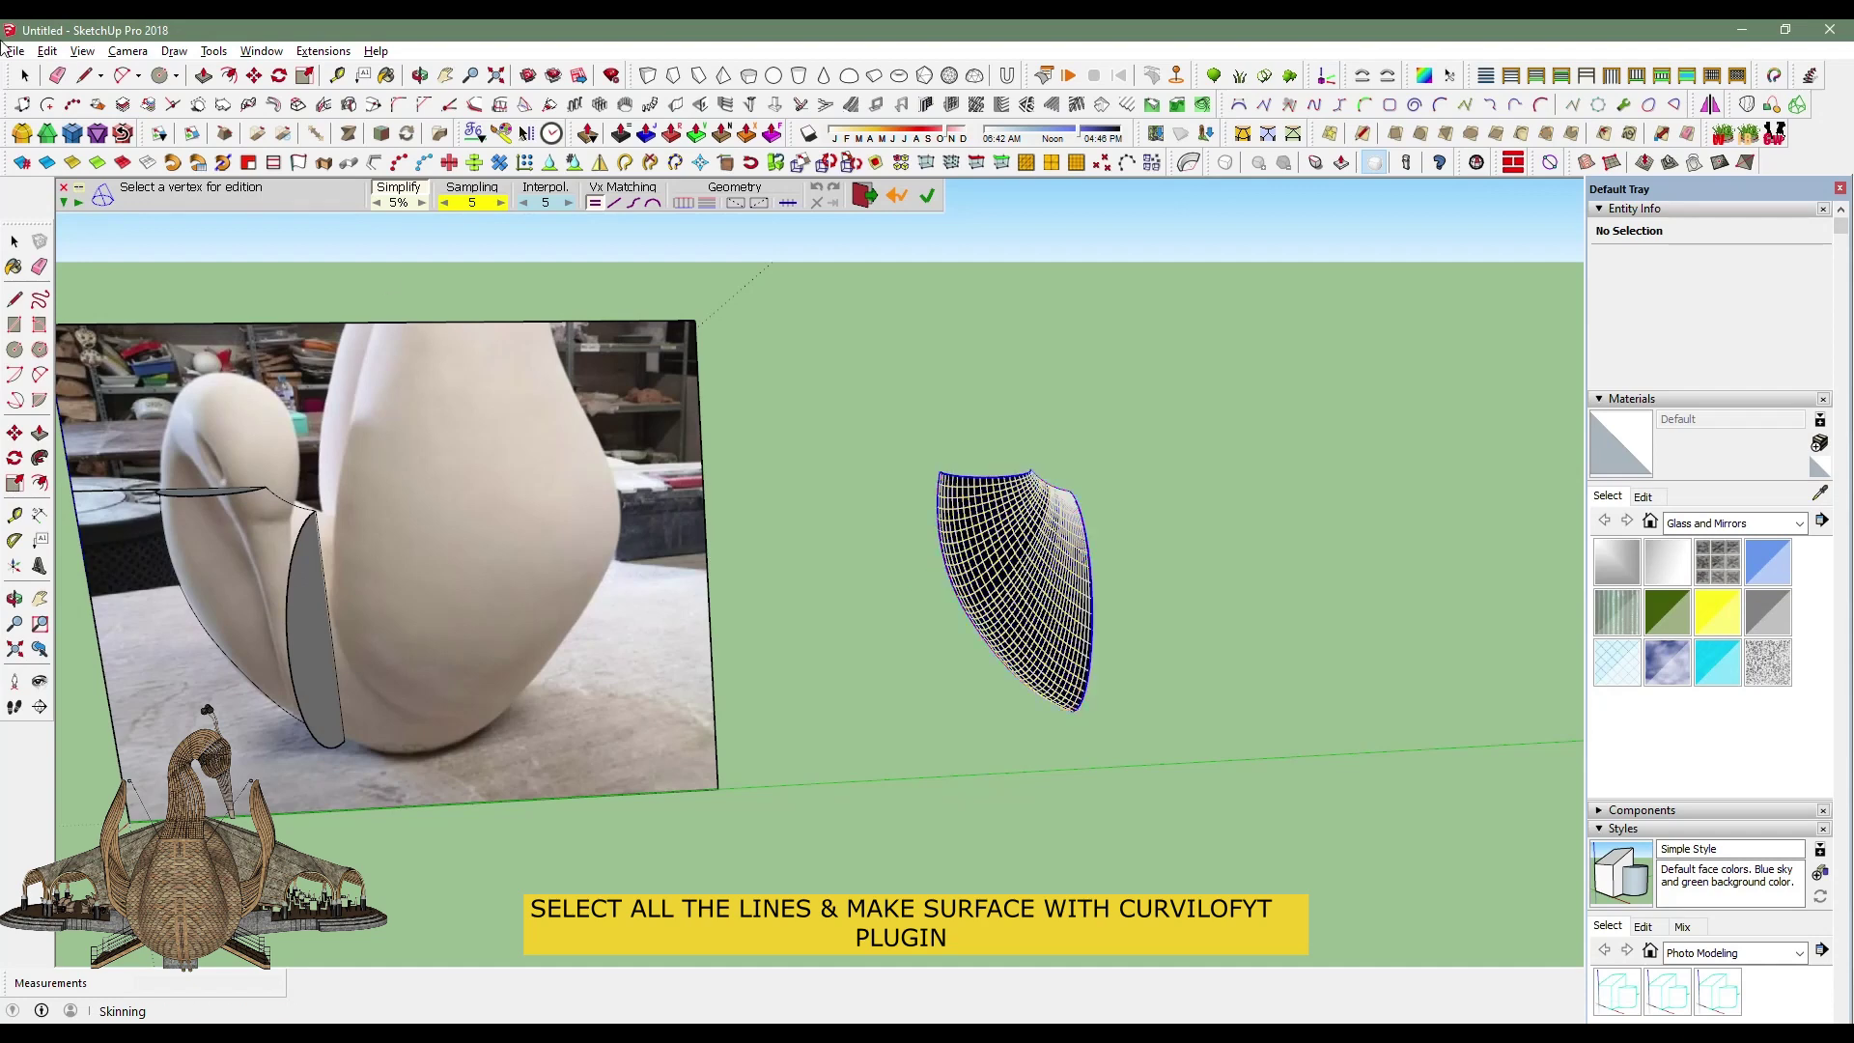
Make the selected outline edges into a group.
mouse_move(1056, 534)
middle_mouse_down()
mouse_move(1221, 448)
mouse_move(1099, 497)
middle_mouse_up()
right_click(1132, 496)
left_click(1196, 203)
left_click(981, 606)
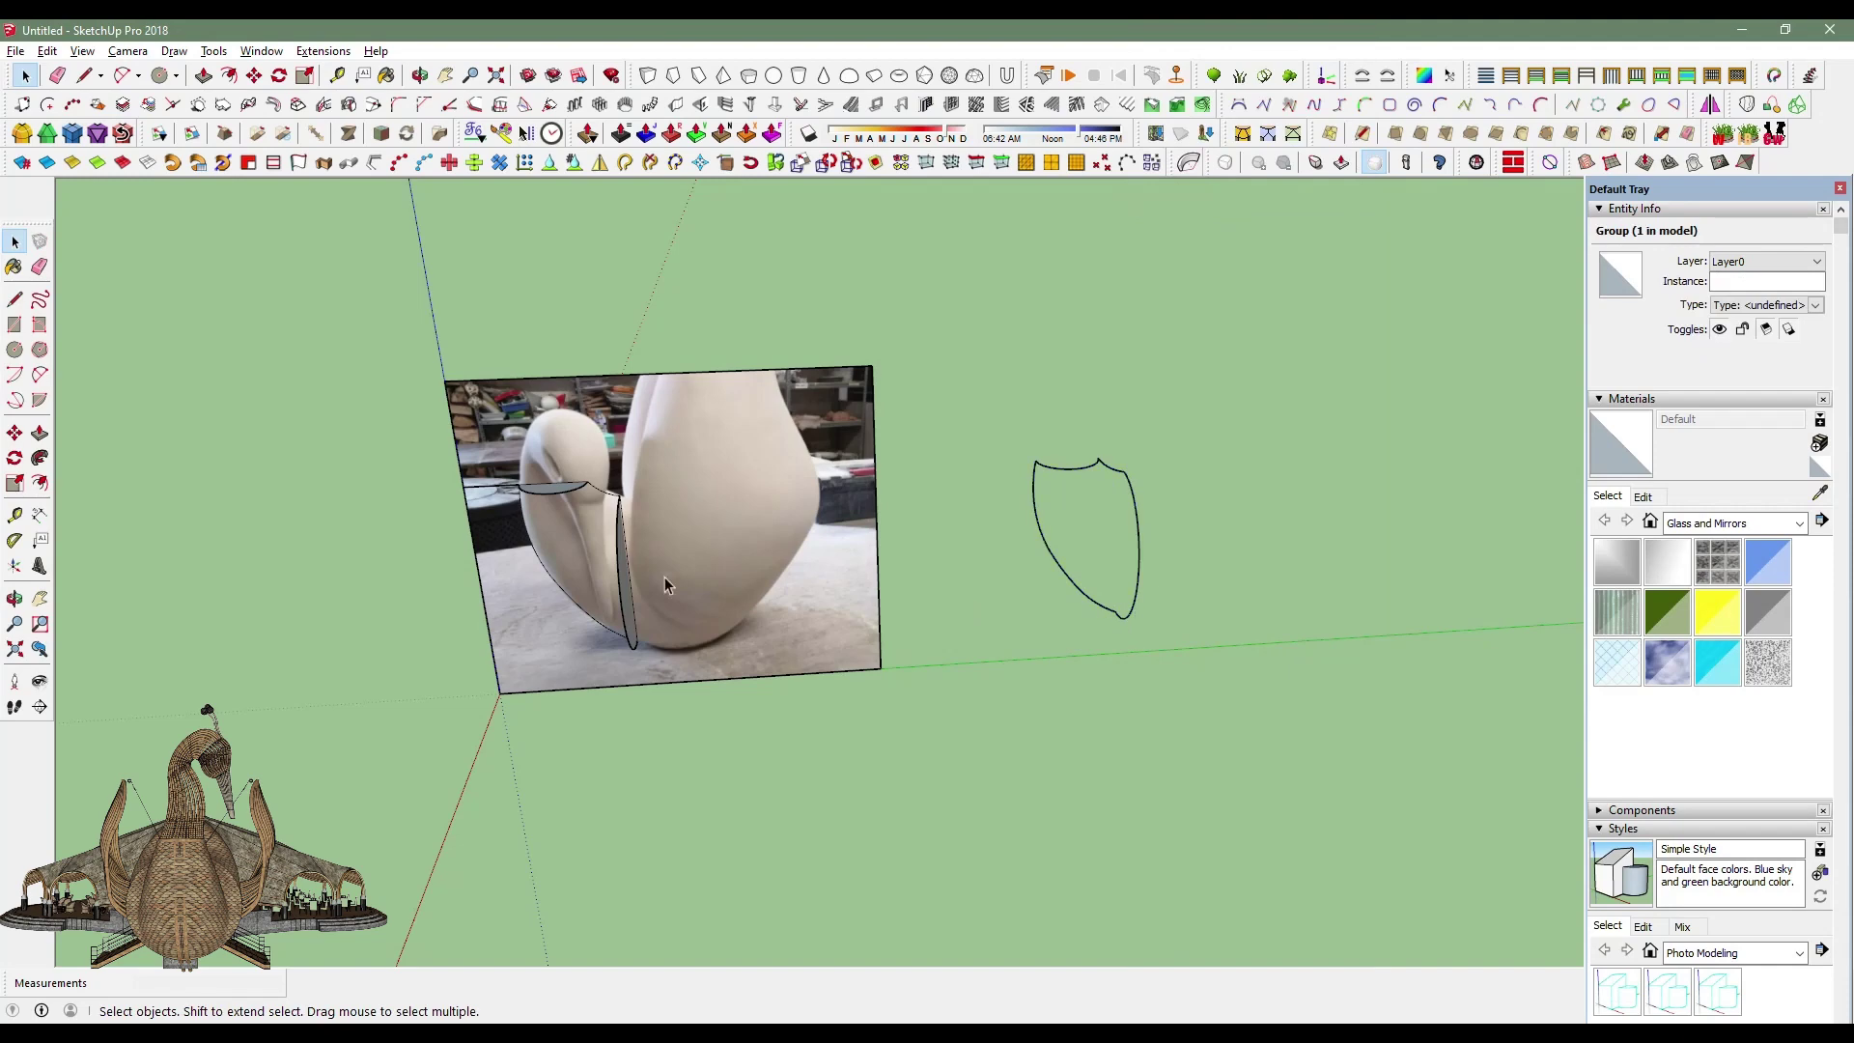
Trace the swan body's base with a two-point arc.
scroll(665, 577, "up", 2)
key("a")
scroll(676, 687, "up", 4)
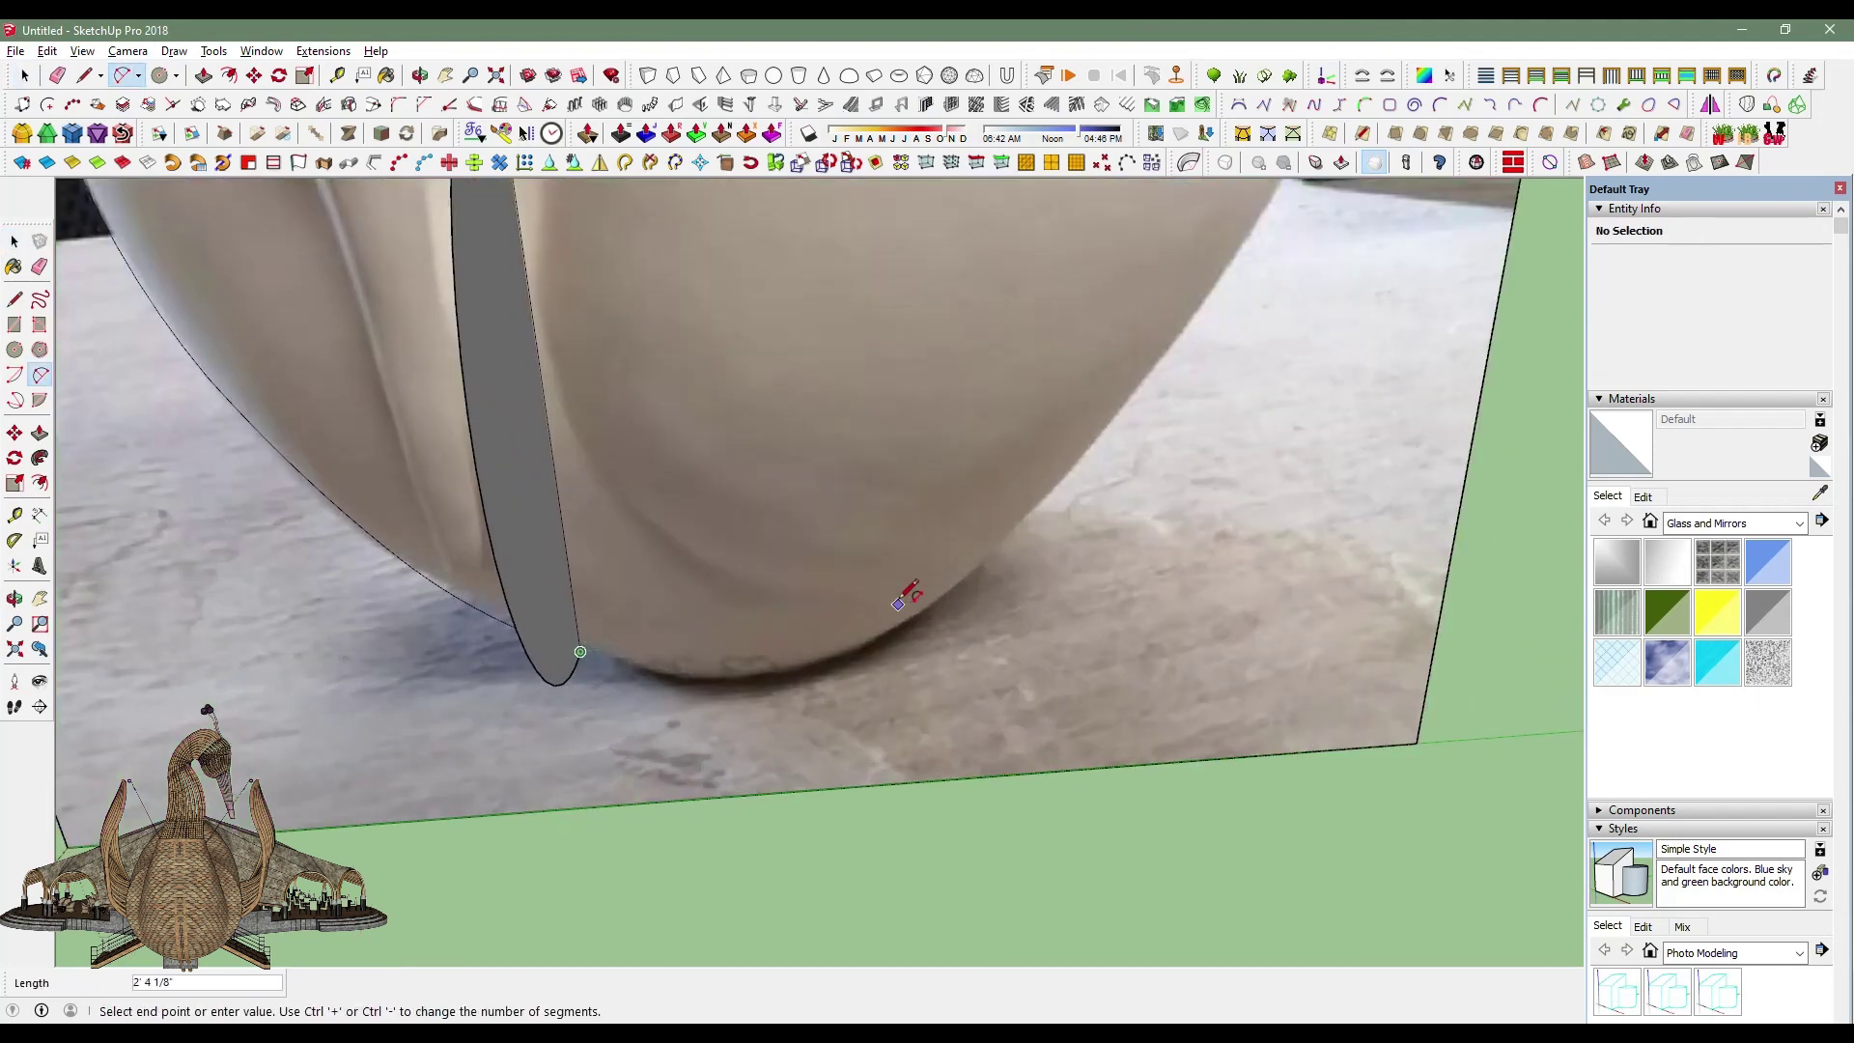
left_click(967, 575)
scroll(772, 662, "up", 2)
left_click(761, 685)
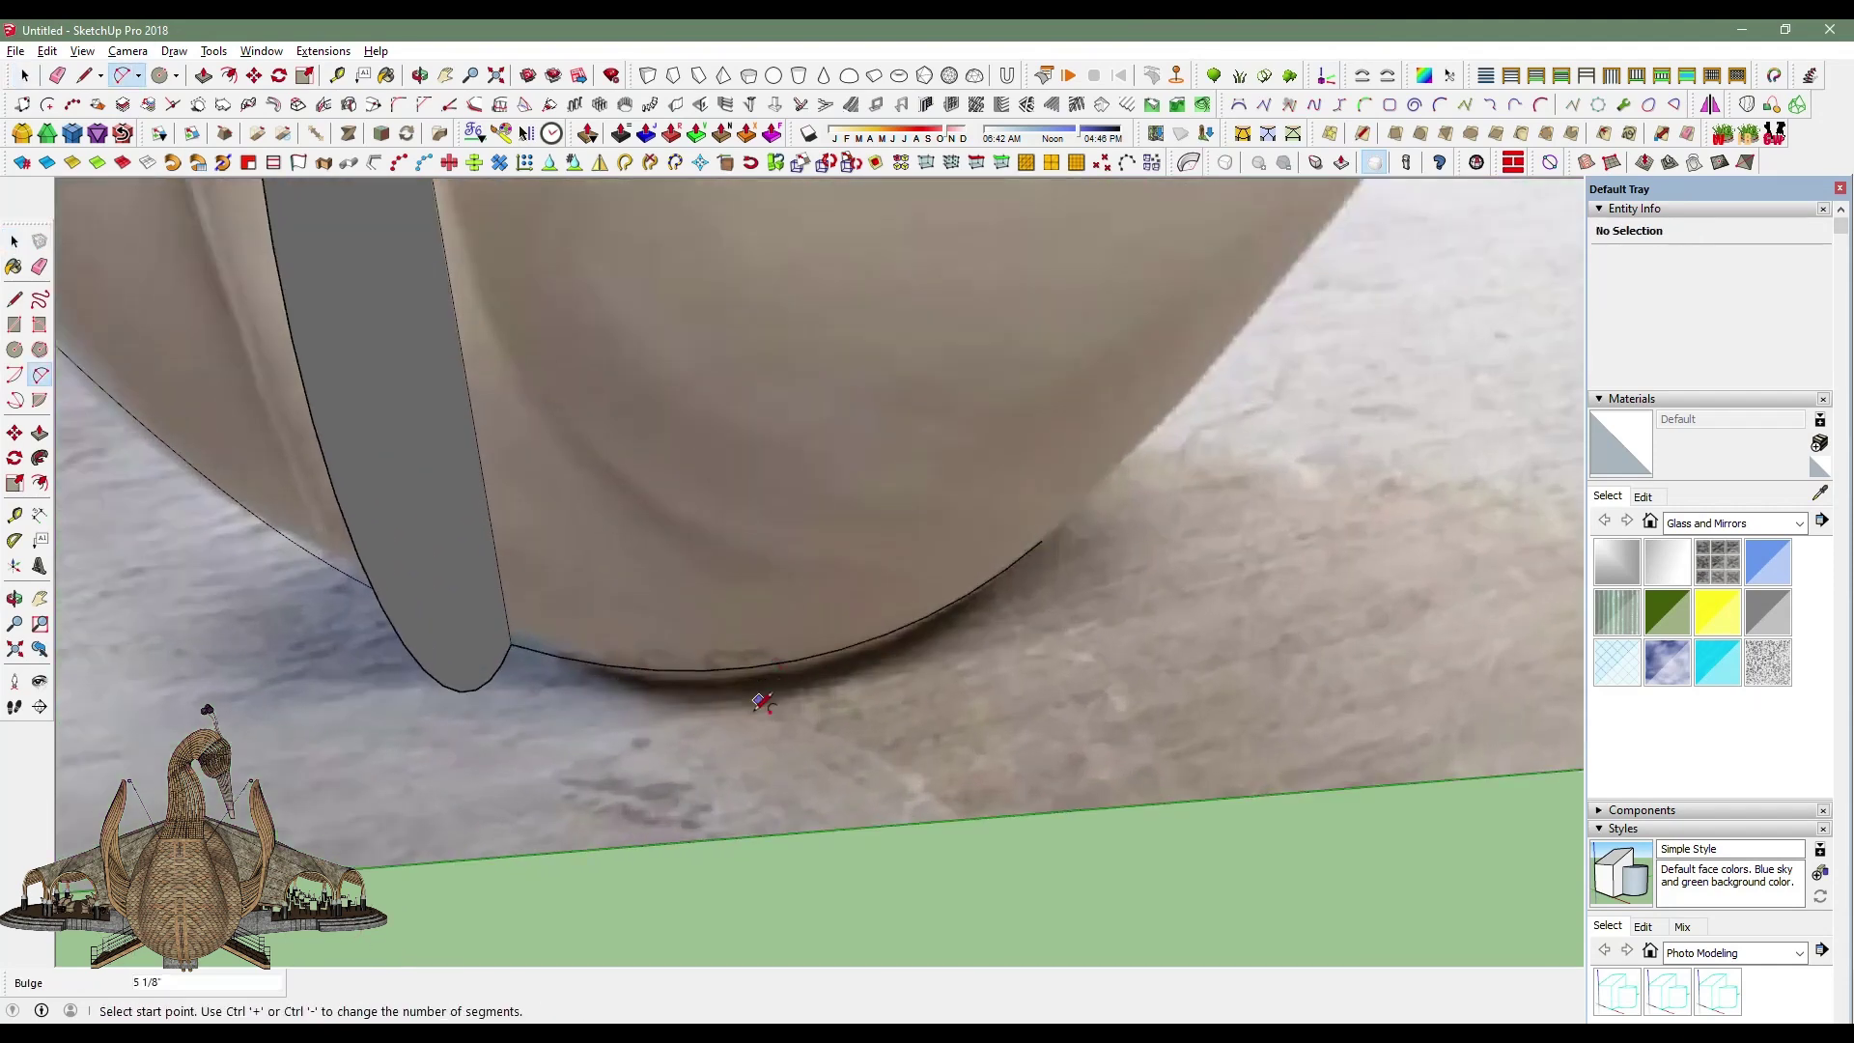
scroll(869, 712, "down", 2)
middle_click_drag(867, 716, 696, 359)
left_click(849, 296)
scroll(769, 326, "up", 2)
scroll(773, 323, "up", 2)
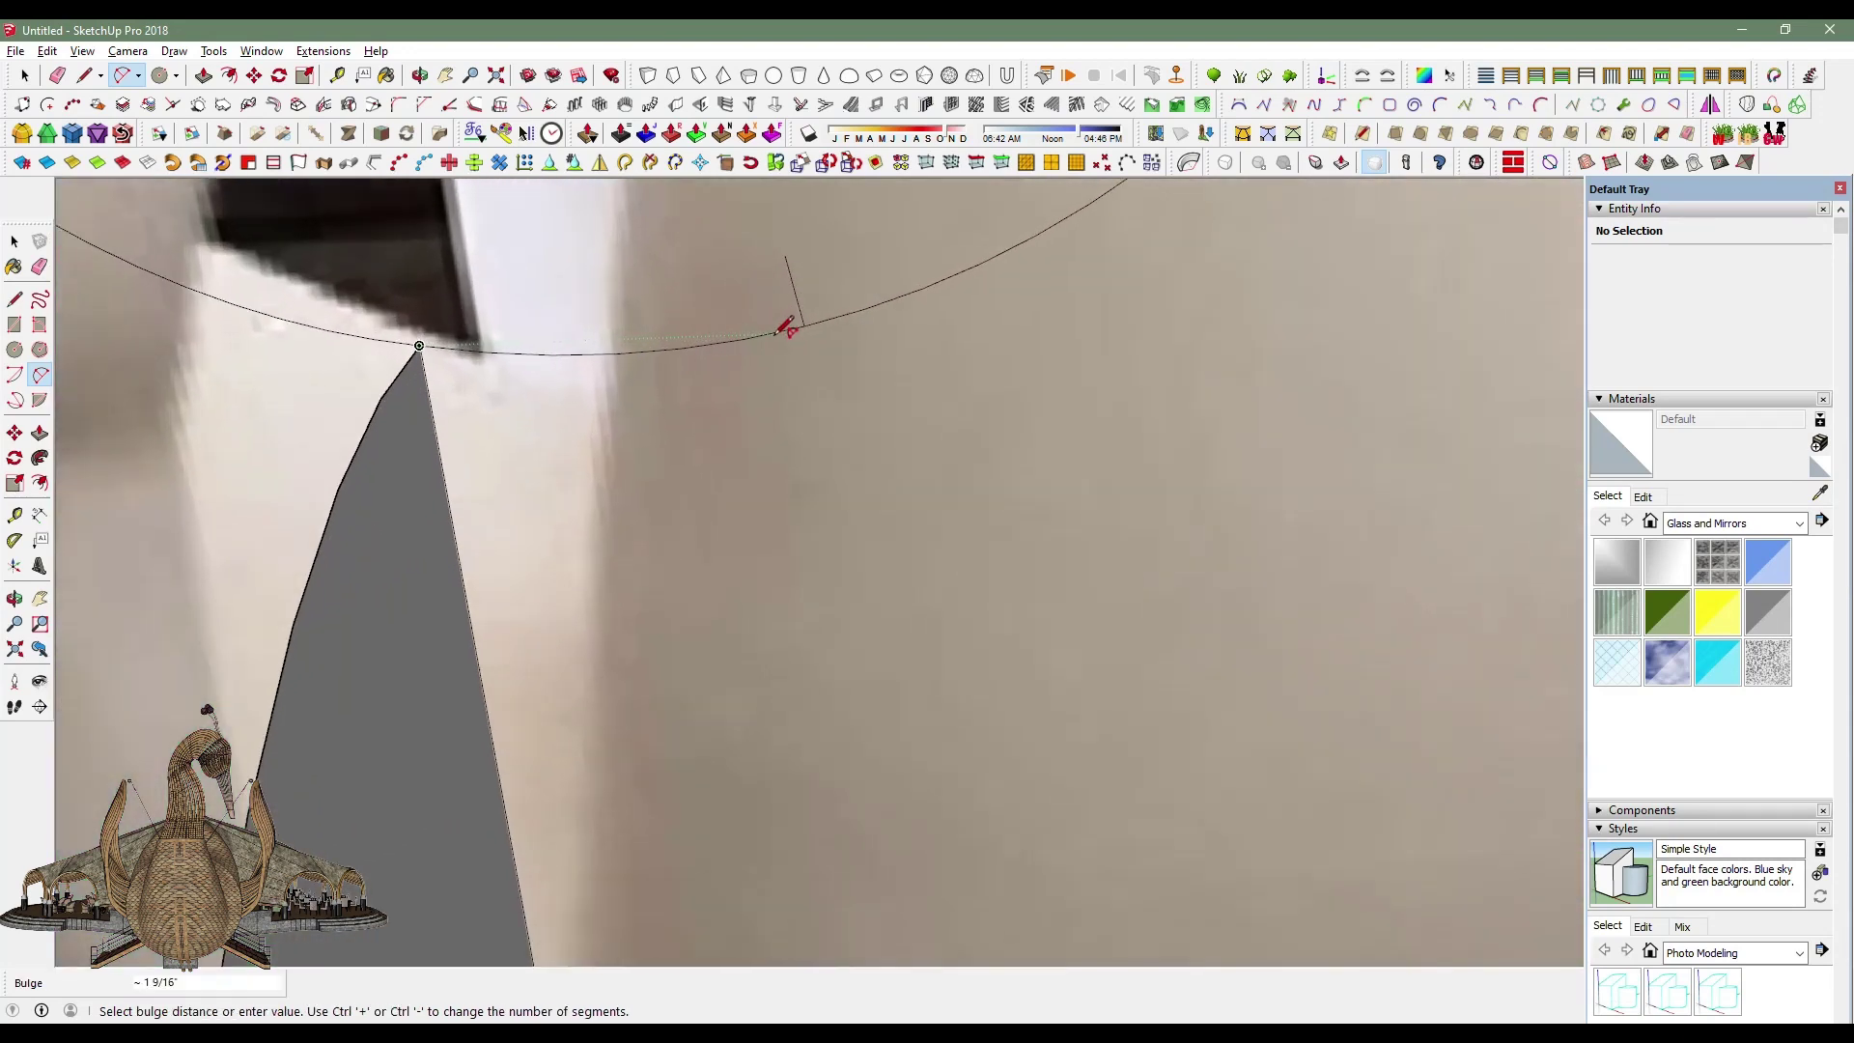
left_click(808, 304)
scroll(746, 418, "down", 3)
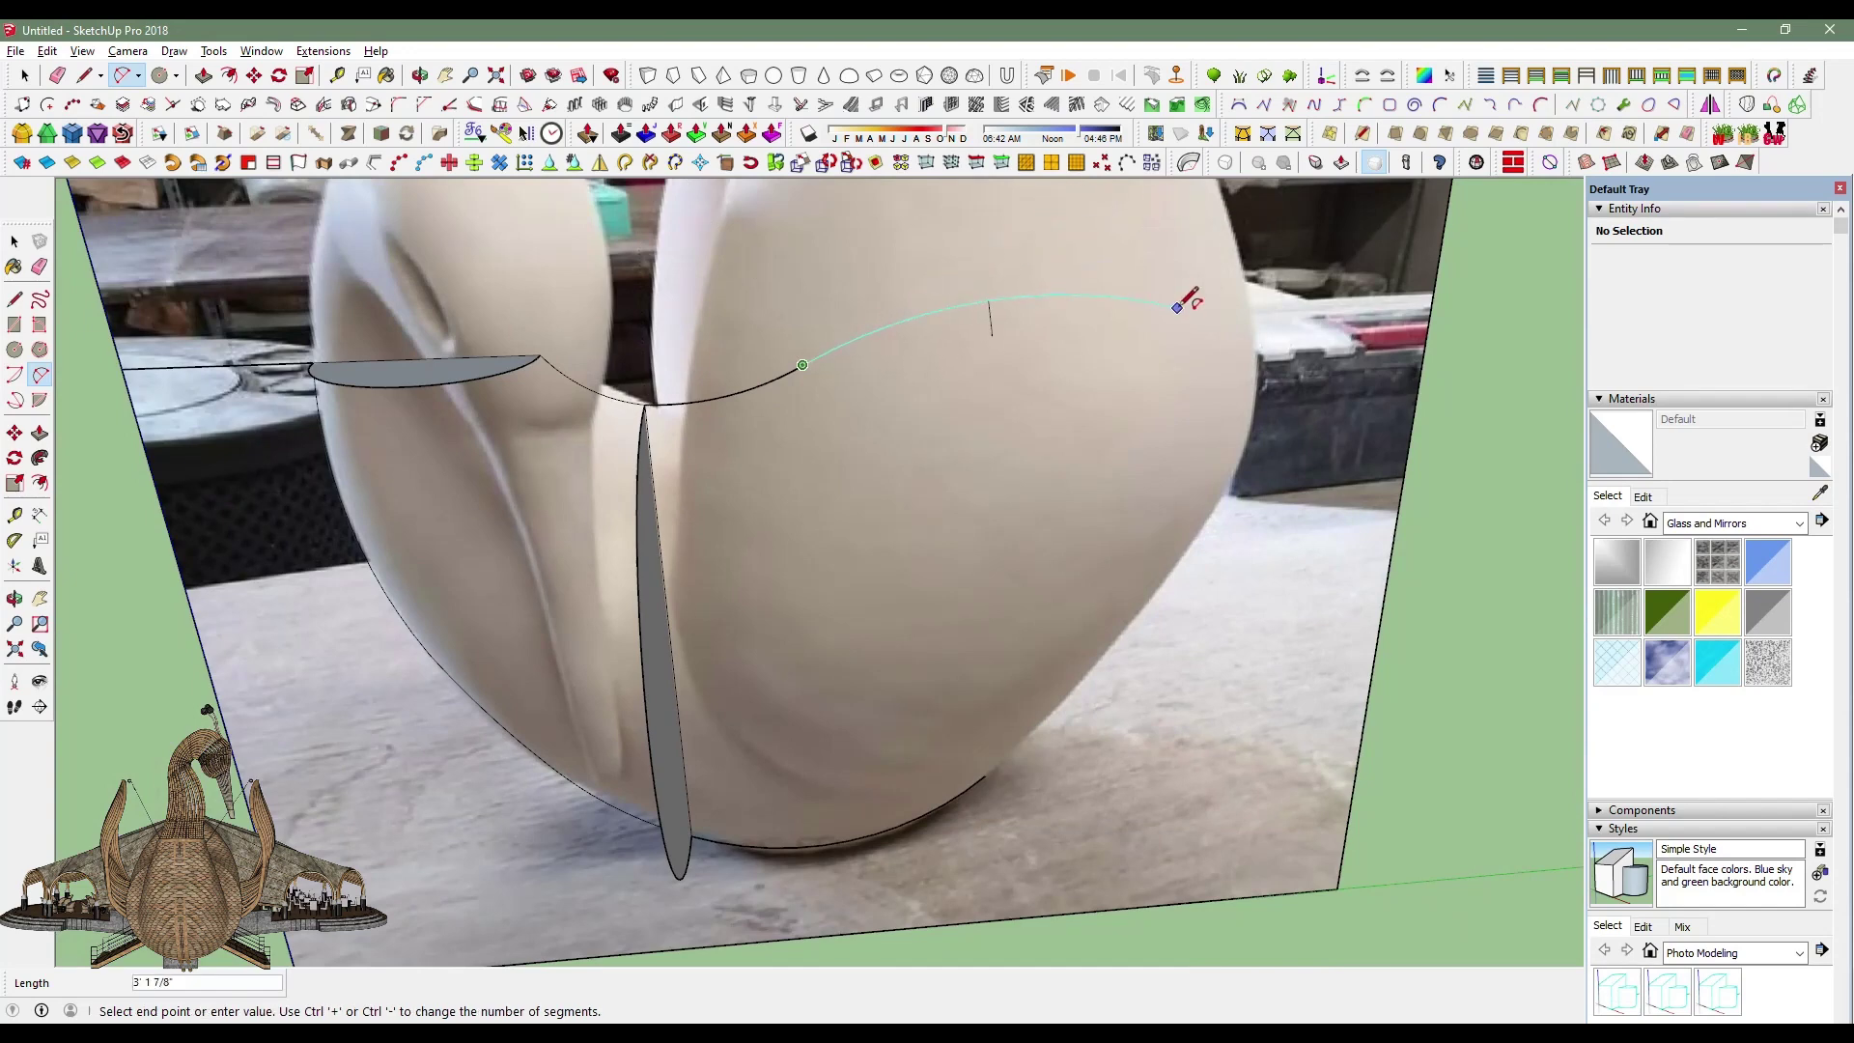
key("Escape")
scroll(1013, 422, "down", 2)
Draw connected arcs along the swan body's back contour.
left_click(1076, 316)
scroll(941, 319, "up", 2)
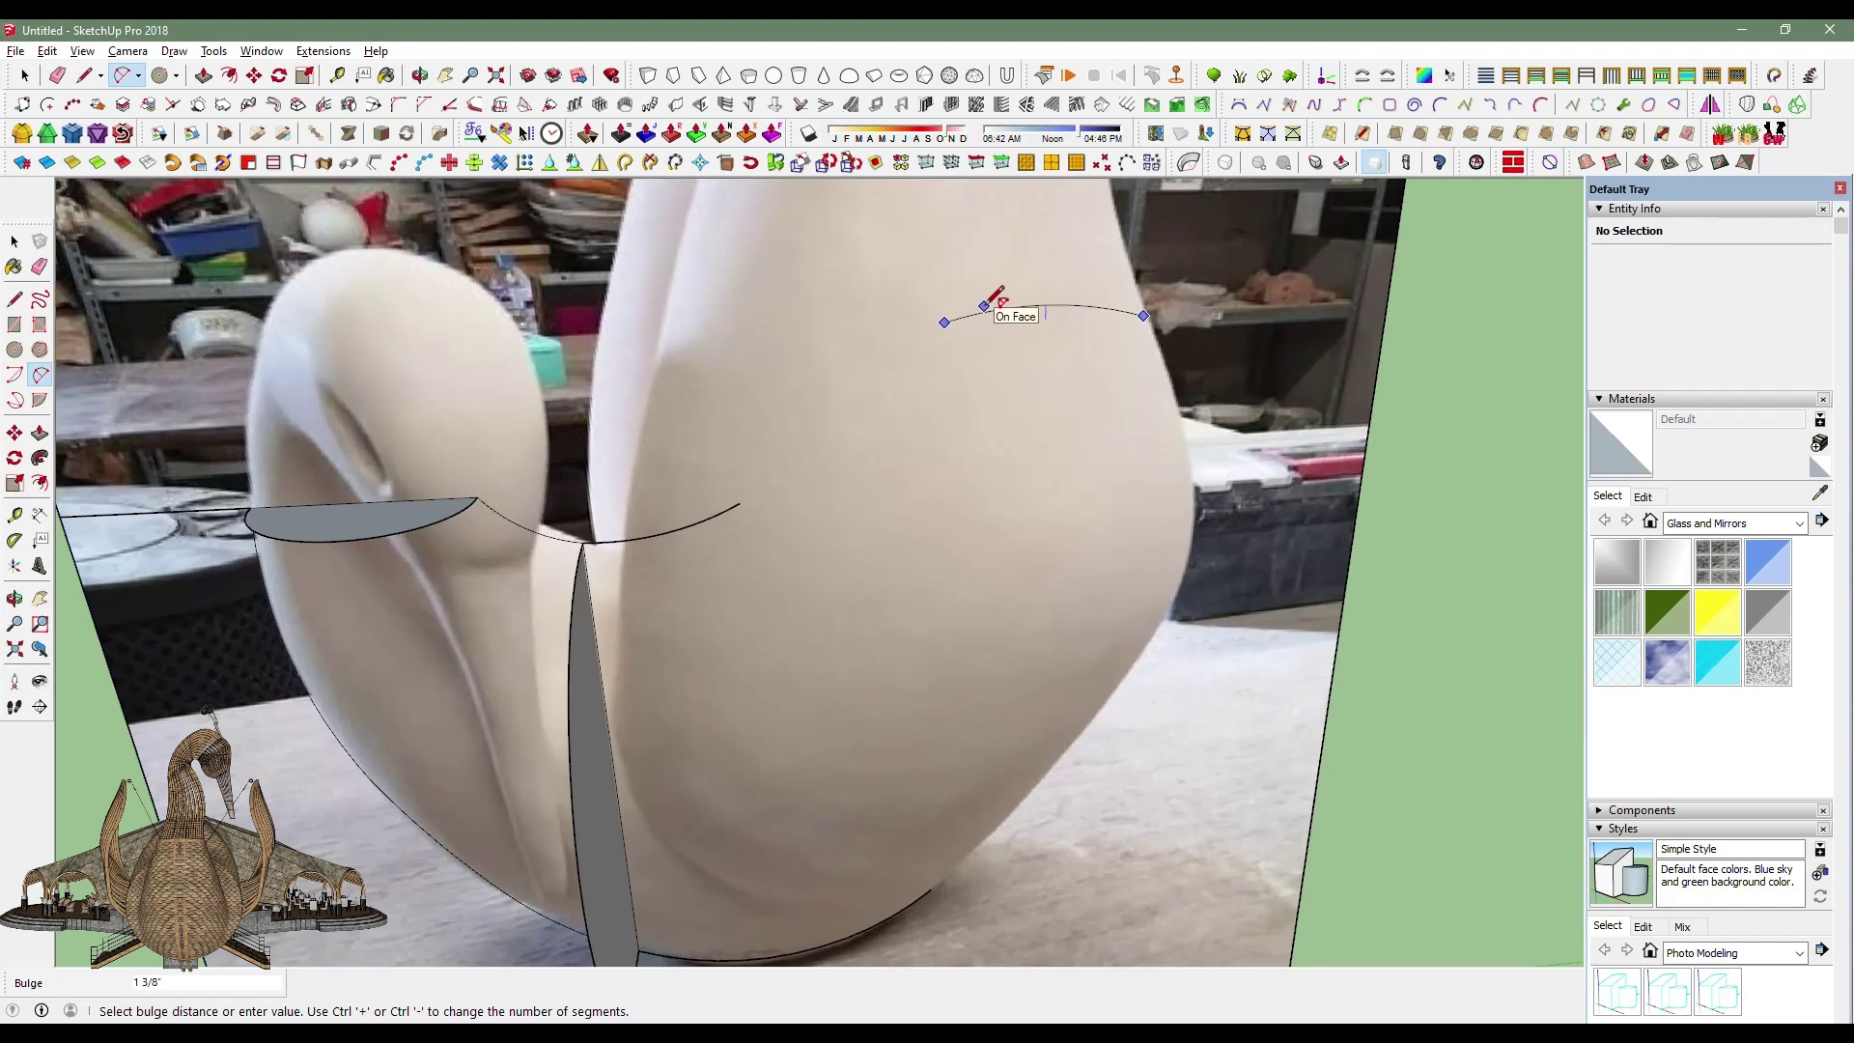
left_click(1053, 306)
left_click(944, 322)
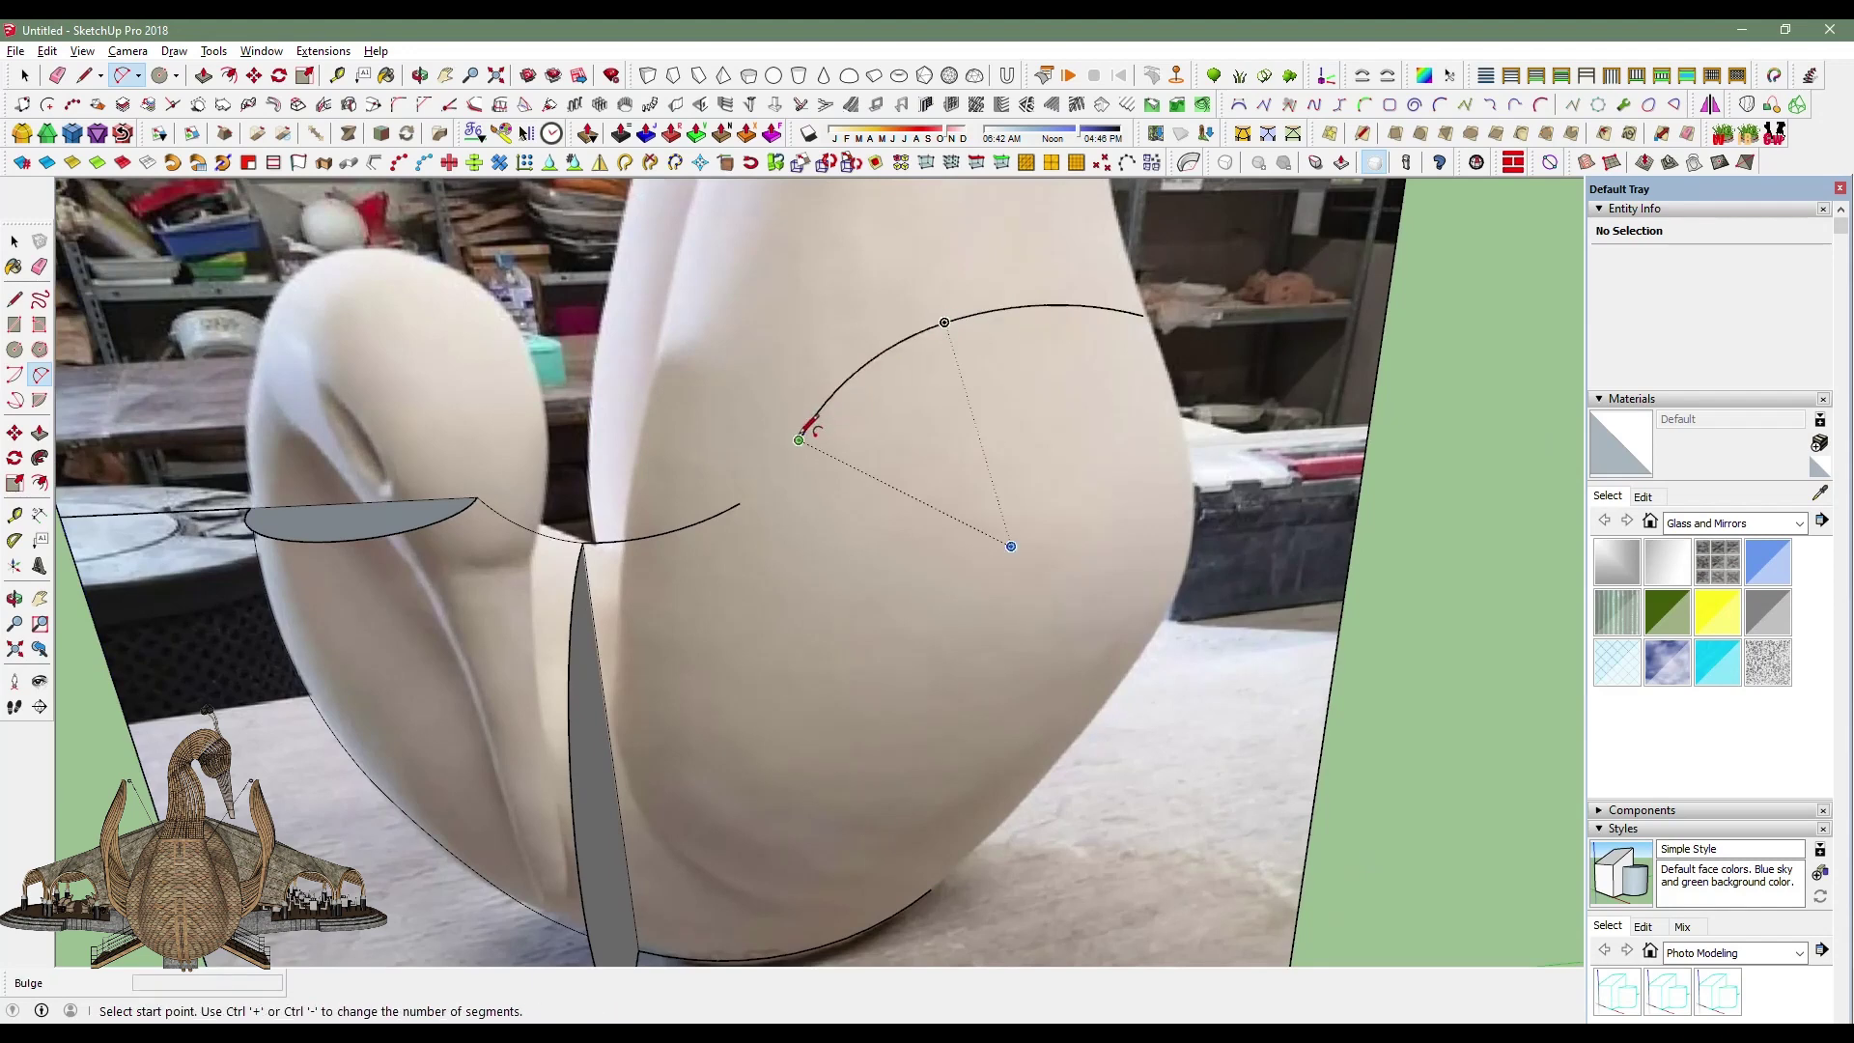
double_click(800, 439)
scroll(772, 464, "up", 2)
scroll(857, 459, "down", 2)
left_click(1034, 301)
mouse_move(751, 523)
middle_mouse_down()
mouse_move(837, 522)
mouse_move(746, 348)
mouse_move(754, 517)
mouse_move(682, 538)
mouse_move(728, 530)
mouse_move(630, 622)
mouse_move(612, 579)
mouse_move(621, 683)
mouse_move(551, 749)
mouse_move(759, 729)
mouse_move(770, 654)
mouse_move(676, 618)
mouse_move(749, 519)
mouse_move(762, 538)
mouse_move(567, 704)
middle_mouse_up()
key("a")
middle_click_drag(800, 697, 767, 794)
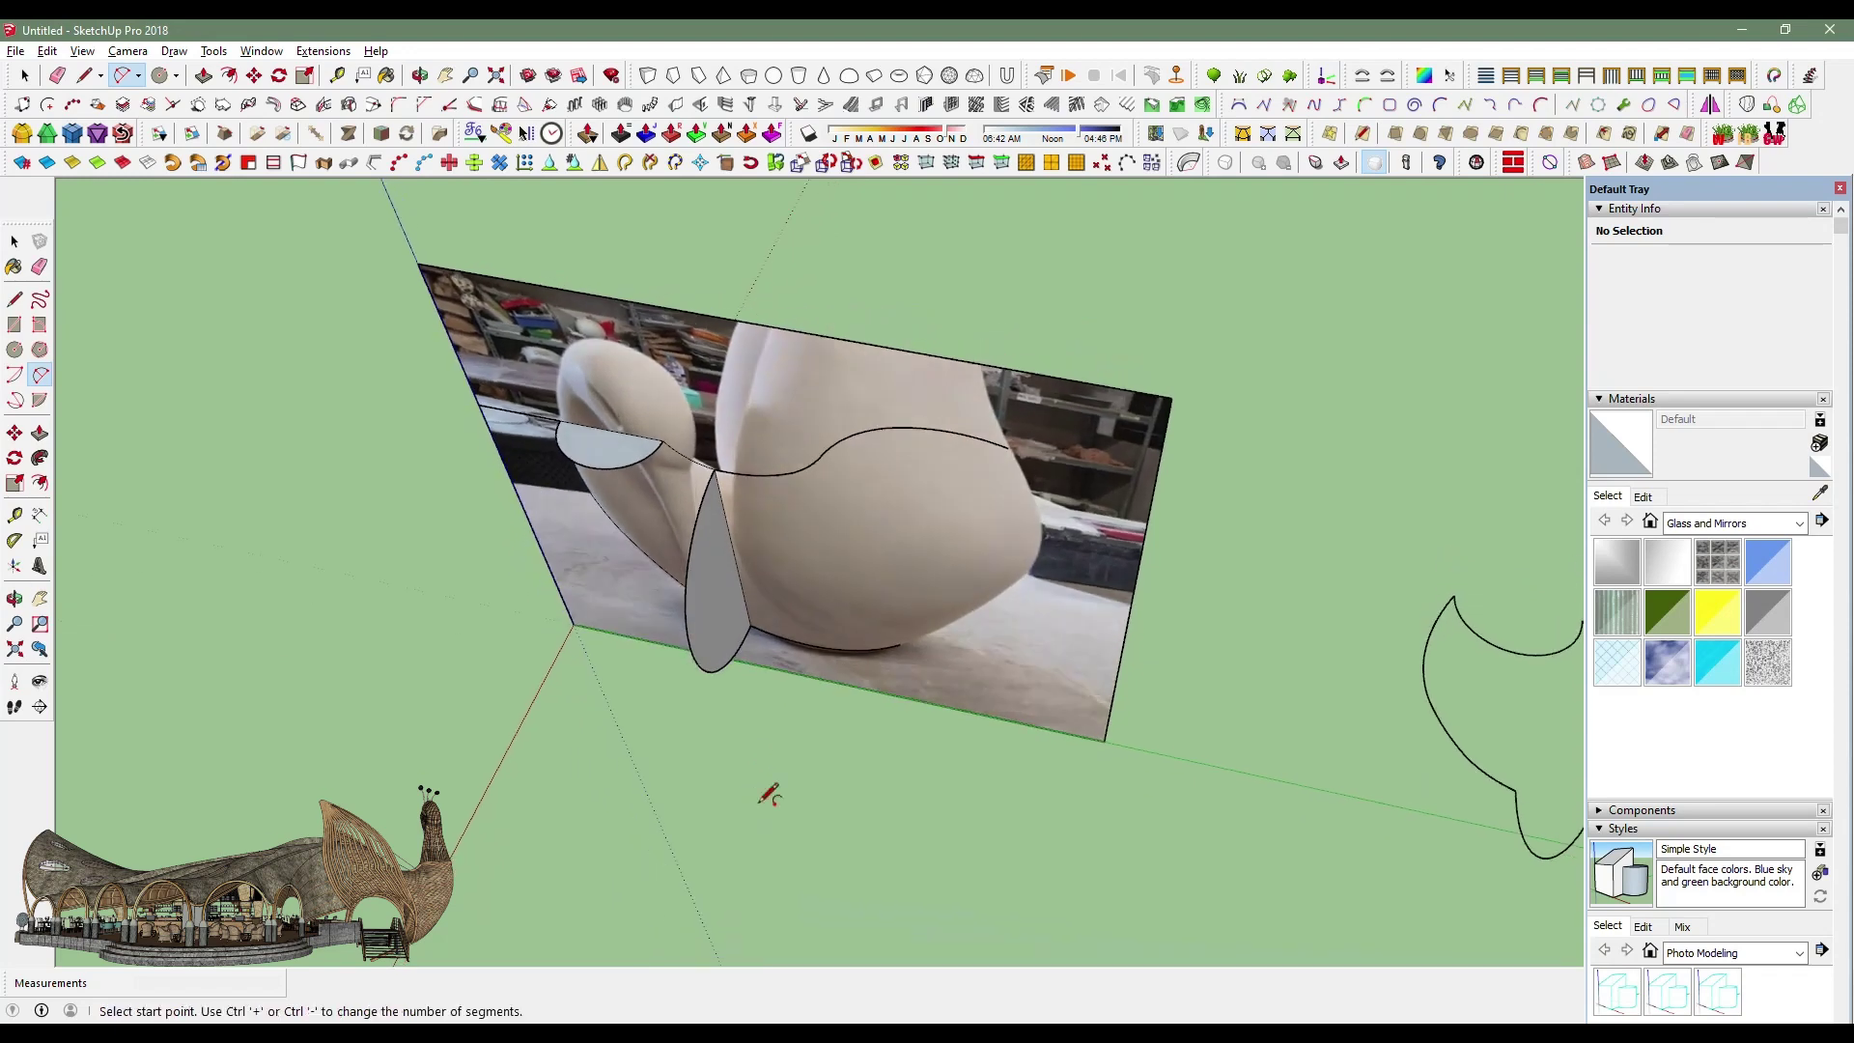
Copy the base arc using Move with Ctrl.
mouse_move(491, 460)
middle_mouse_down()
mouse_move(629, 602)
mouse_move(676, 618)
middle_mouse_up()
scroll(734, 622, "up", 3)
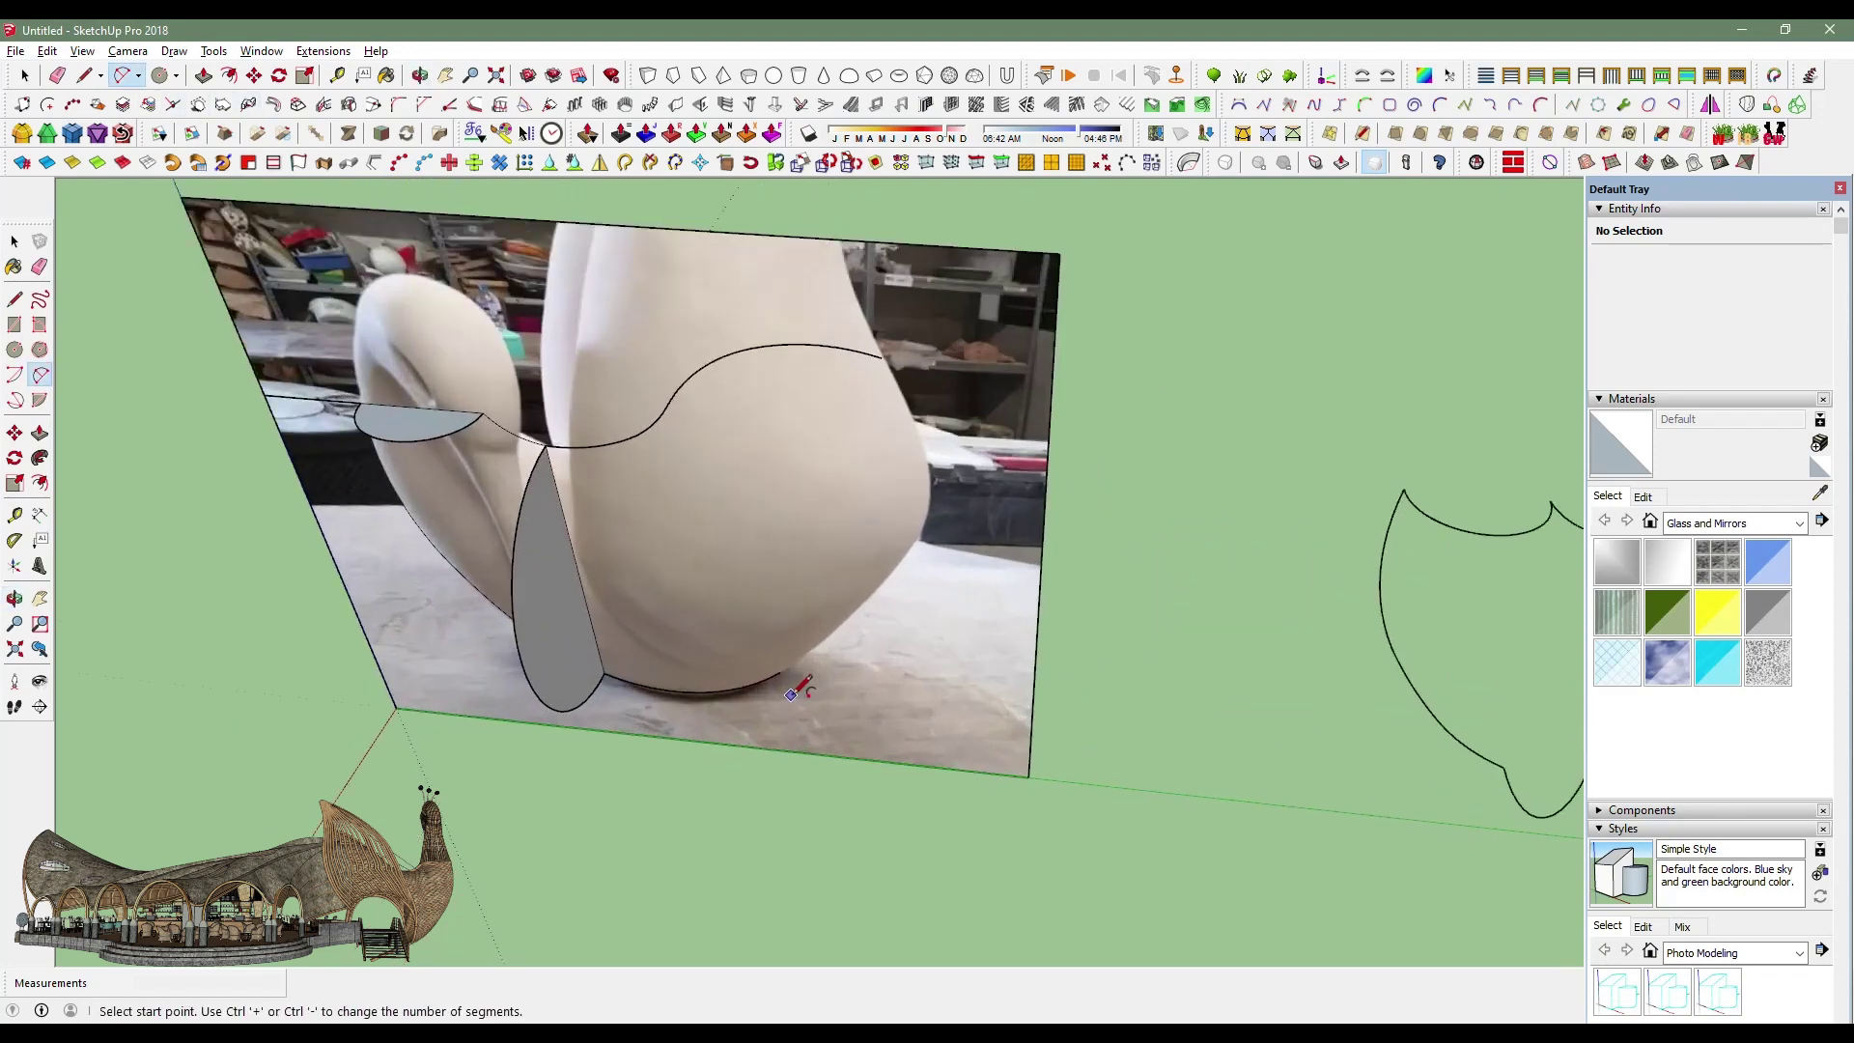
scroll(790, 625, "up", 2)
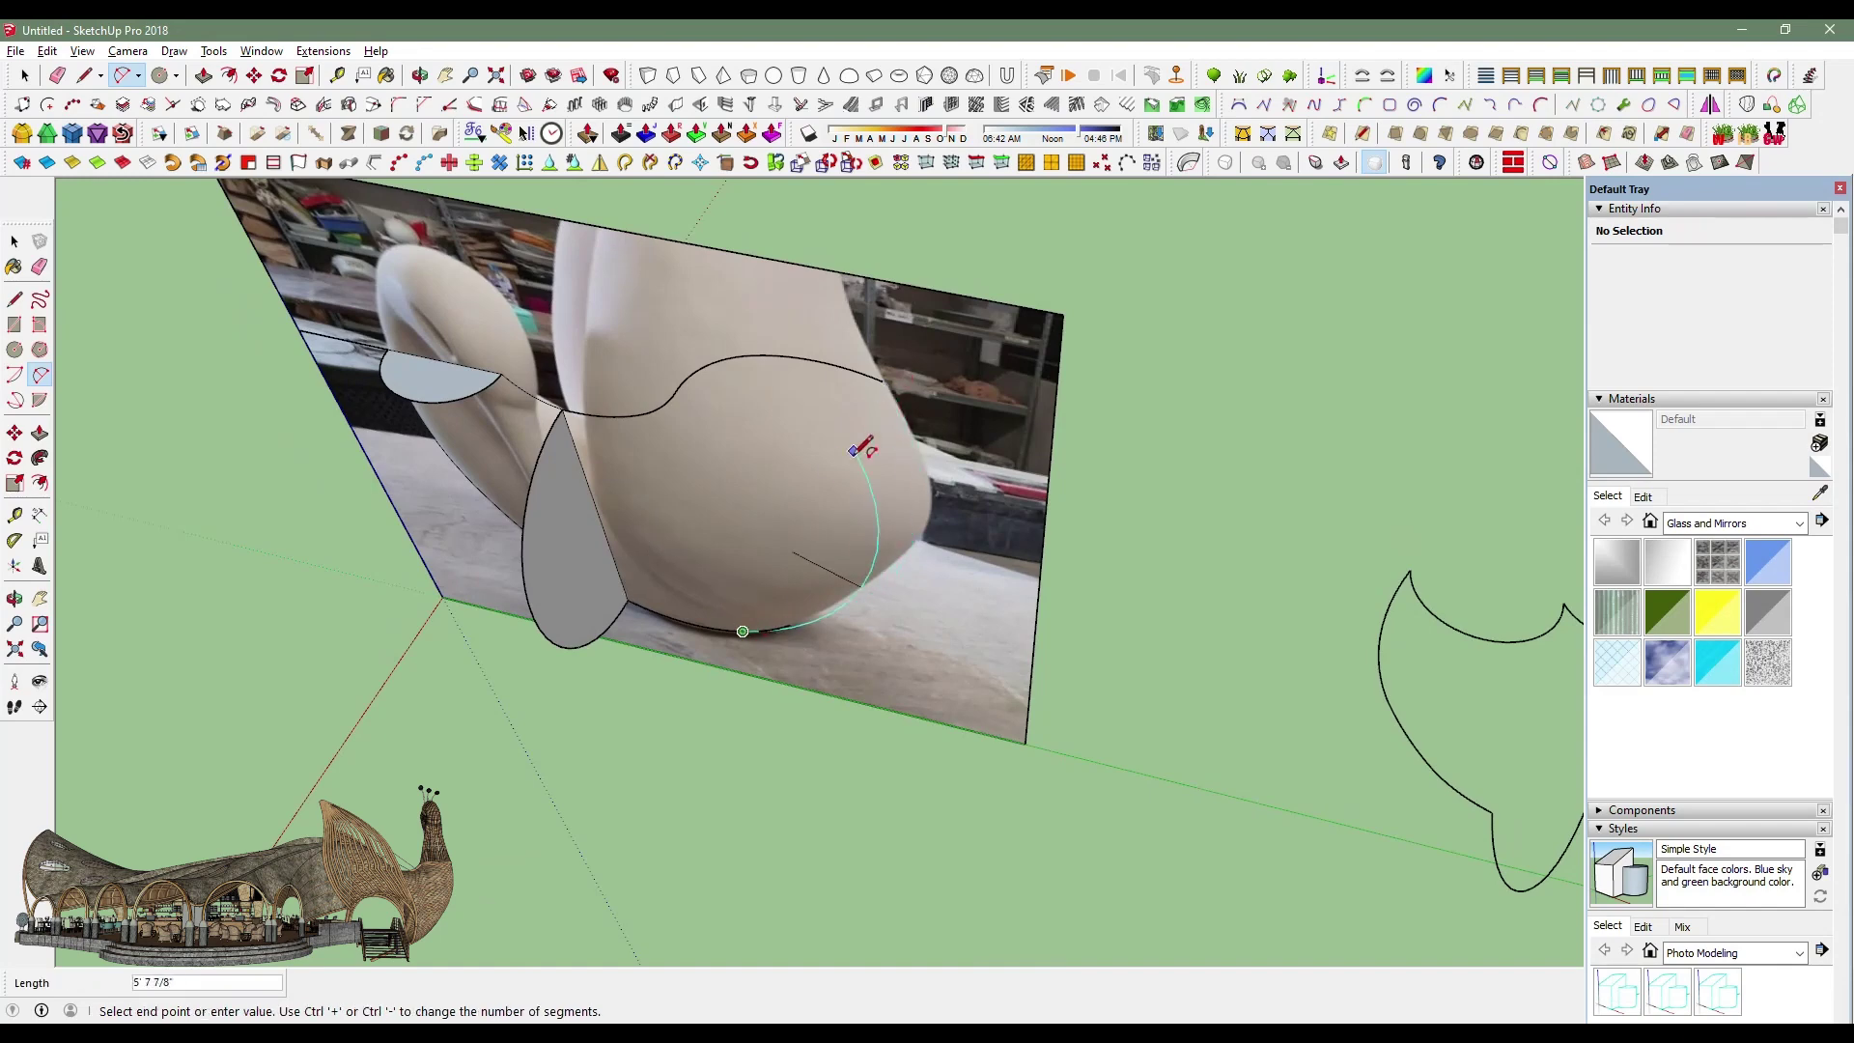
left_click(765, 634)
key("m")
scroll(700, 647, "up", 2)
scroll(700, 647, "up", 3)
left_click(534, 556)
key("ctrl")
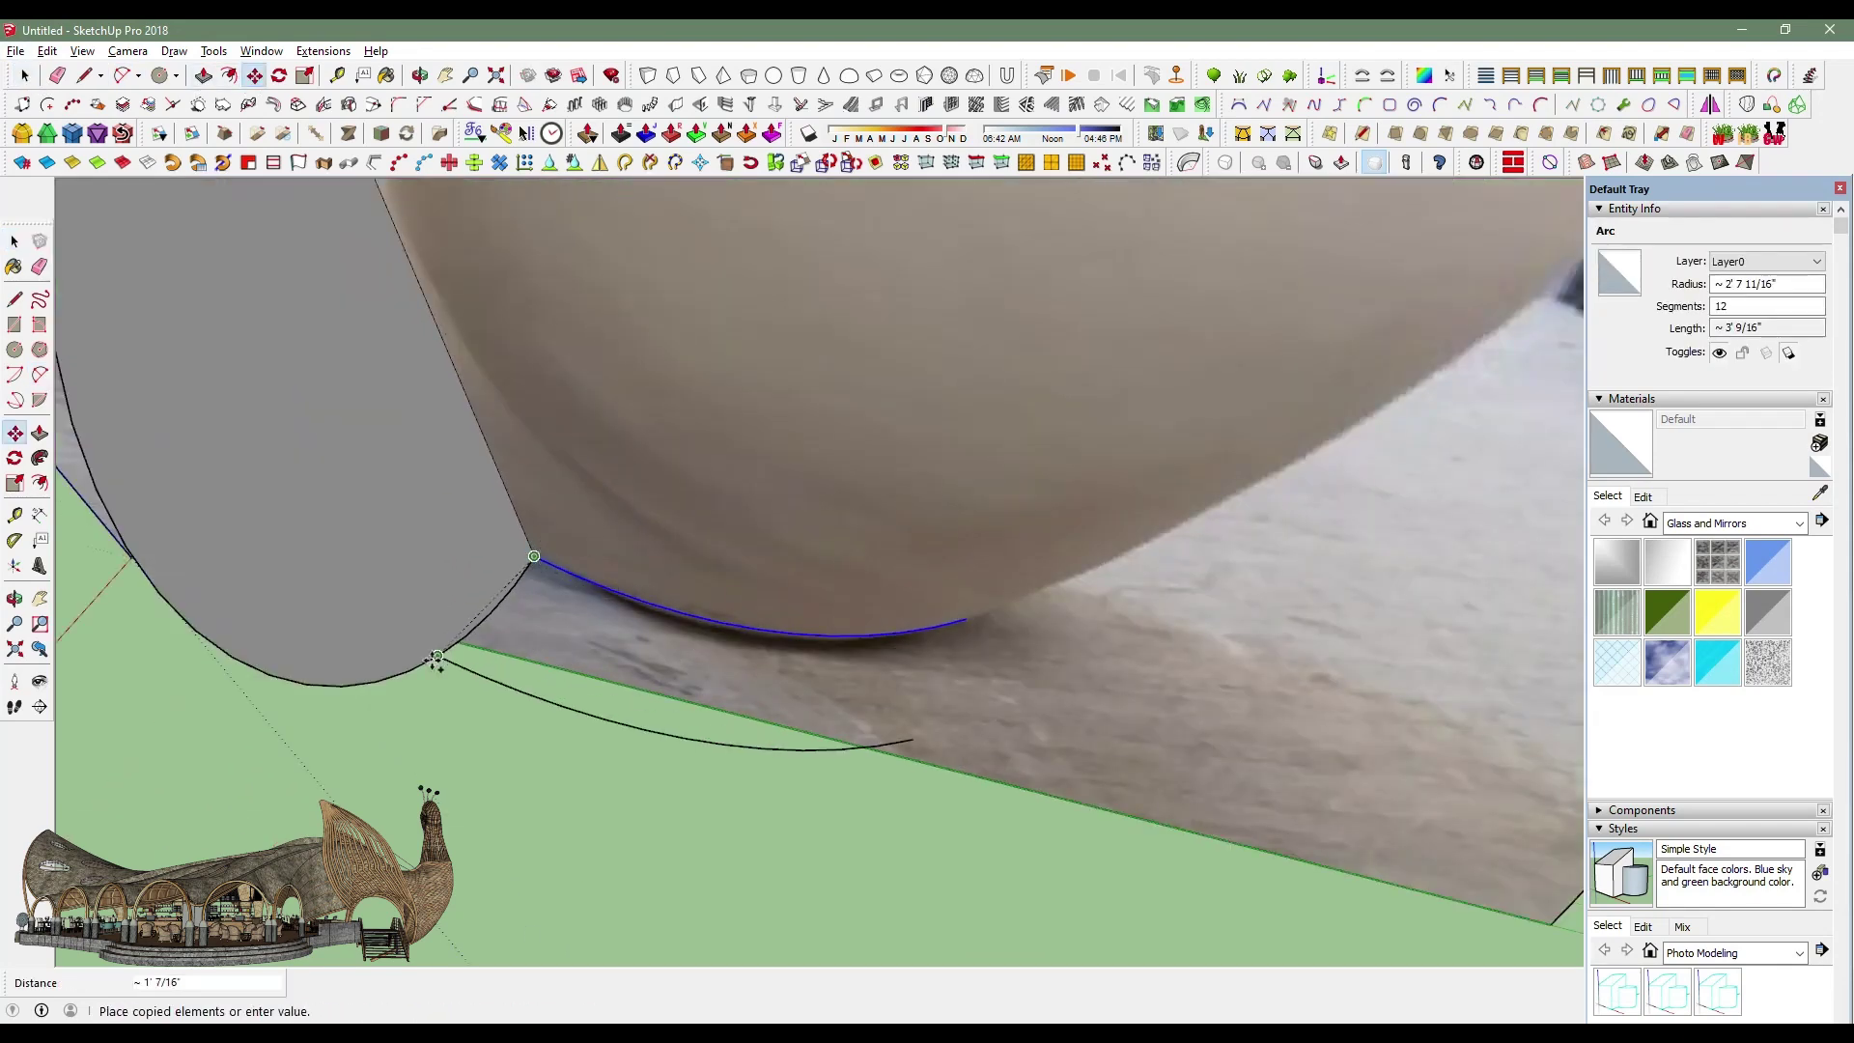
scroll(422, 684, "down", 3)
key("t")
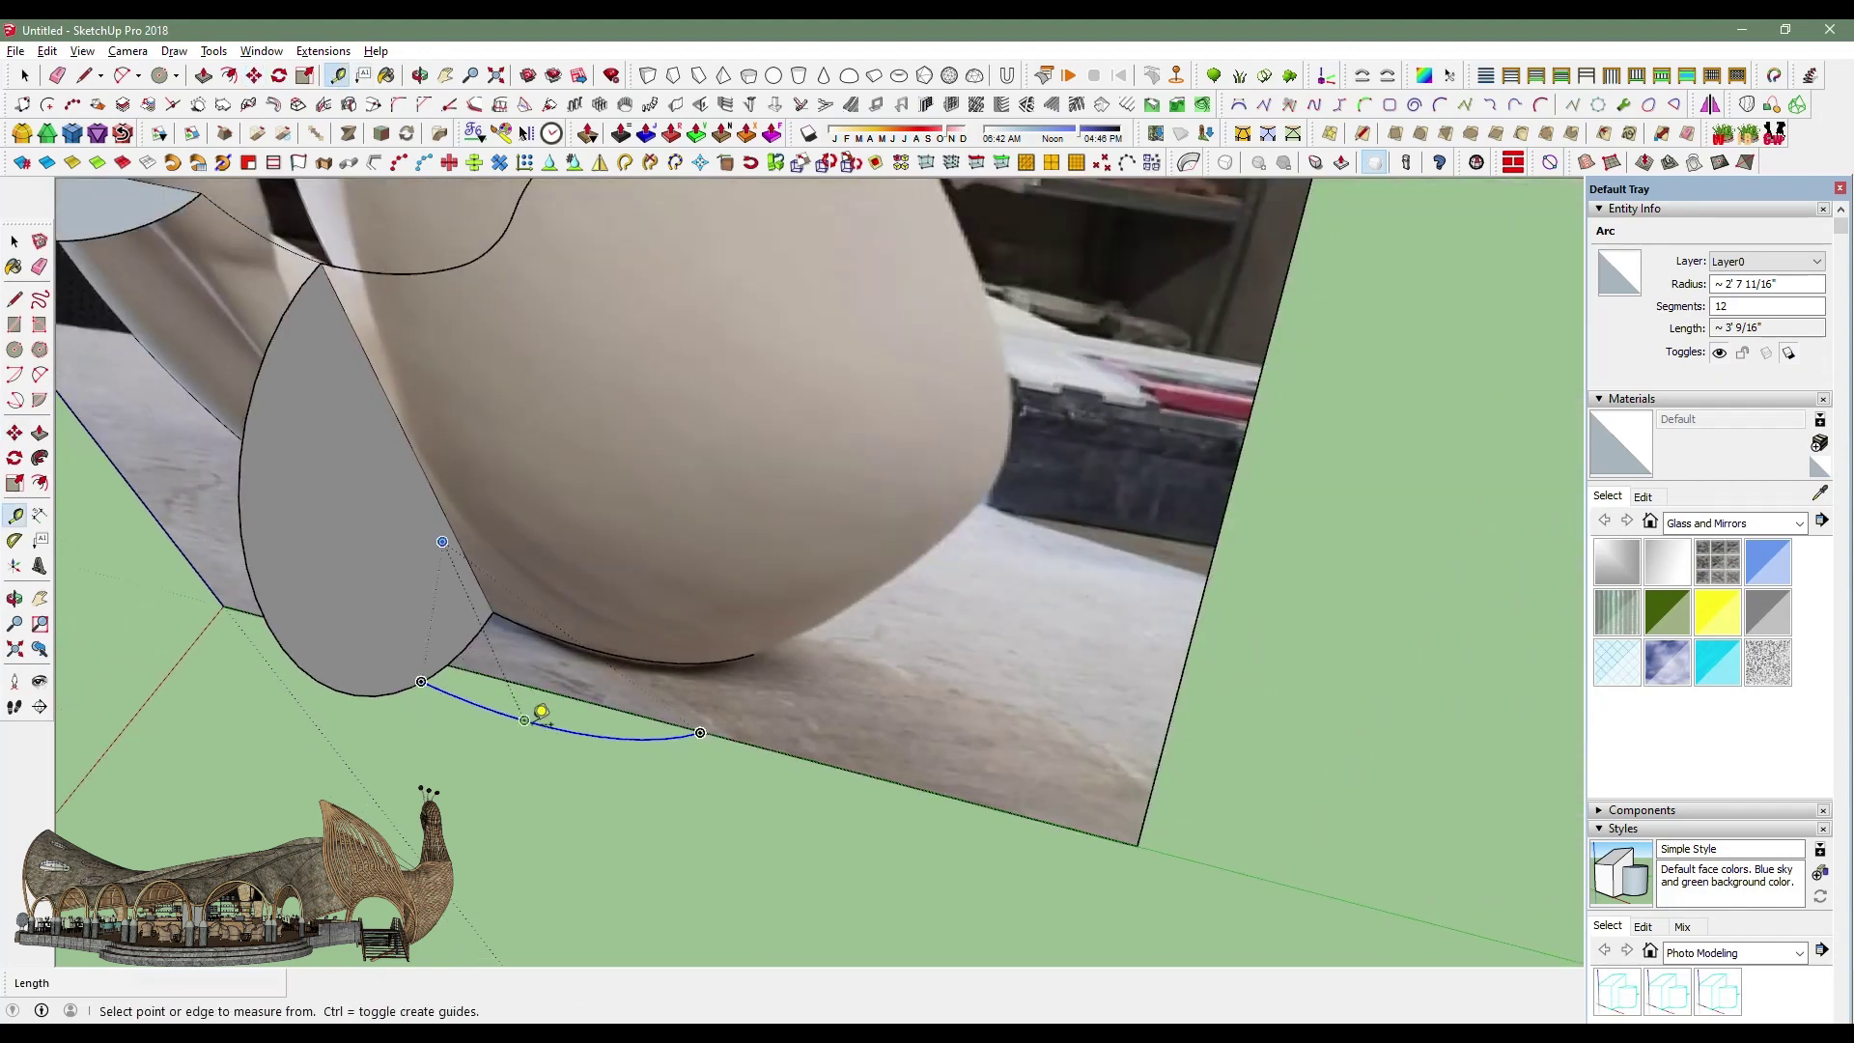
scroll(471, 734, "down", 2)
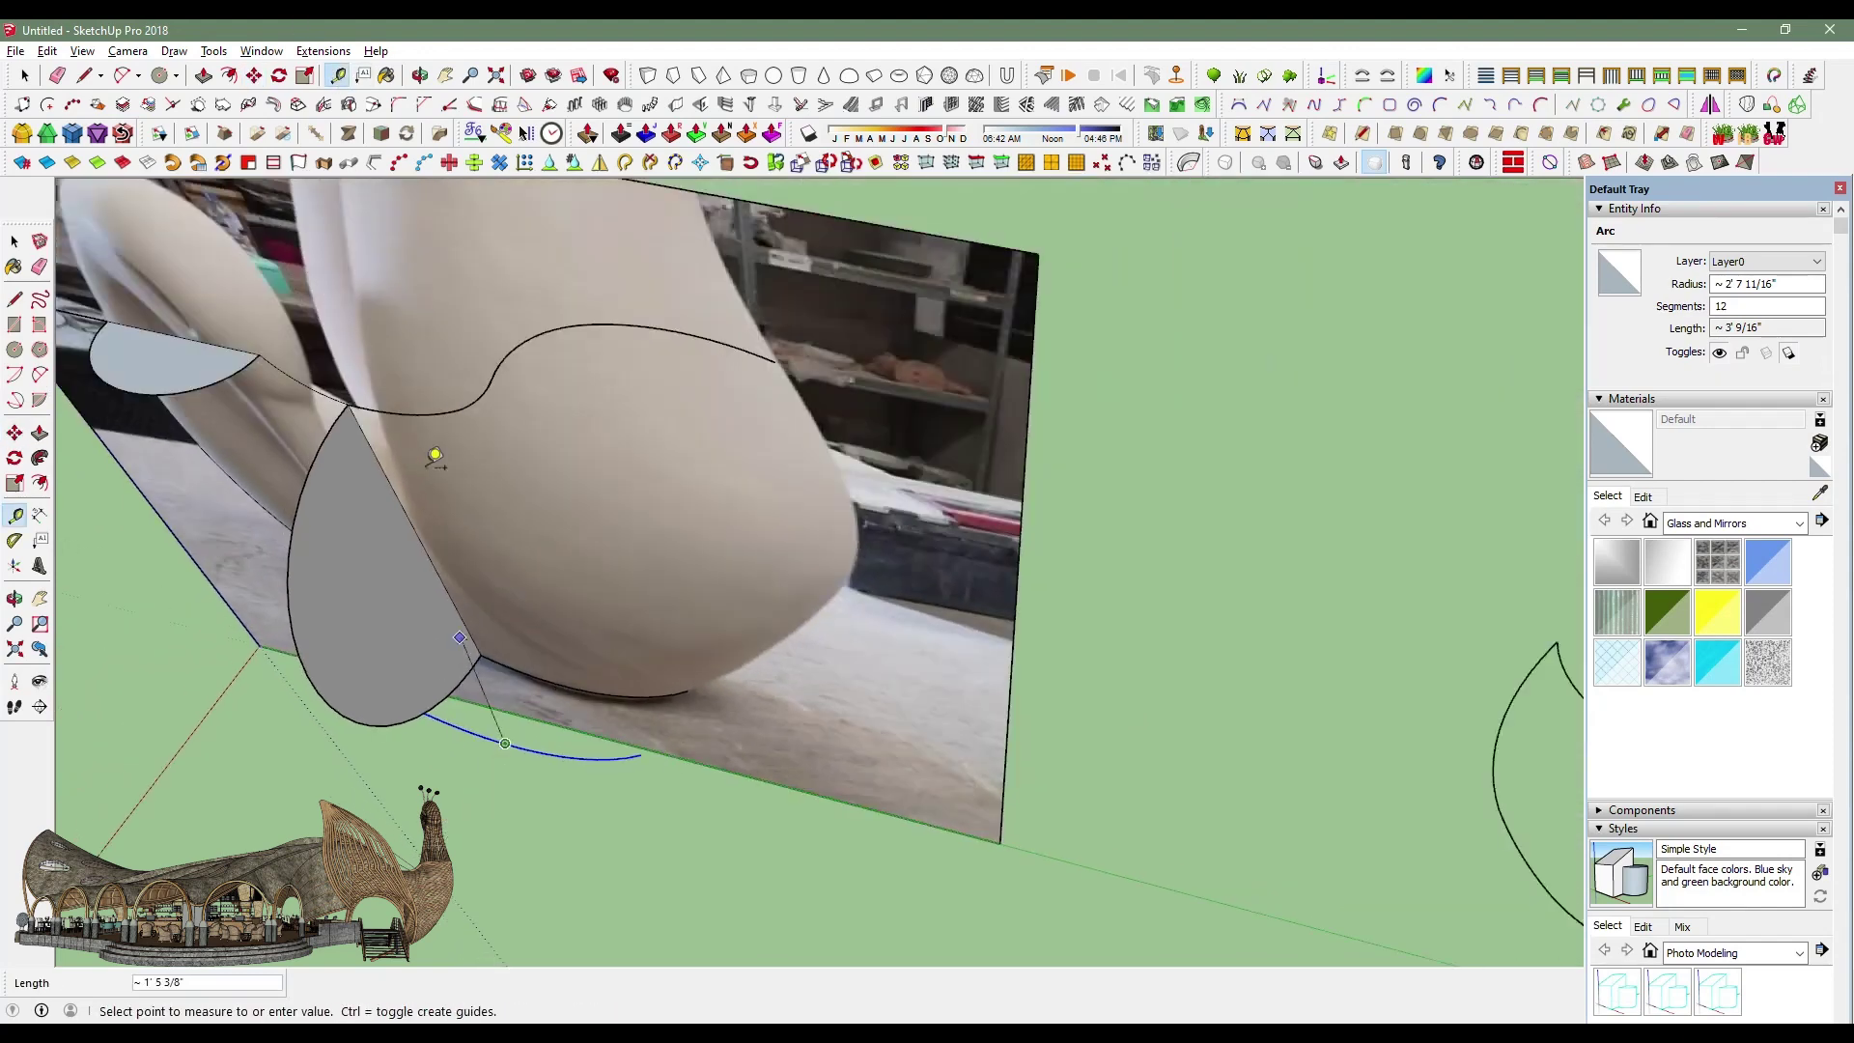
Draw a two-point arc from the top outline down to the base.
left_click(118, 76)
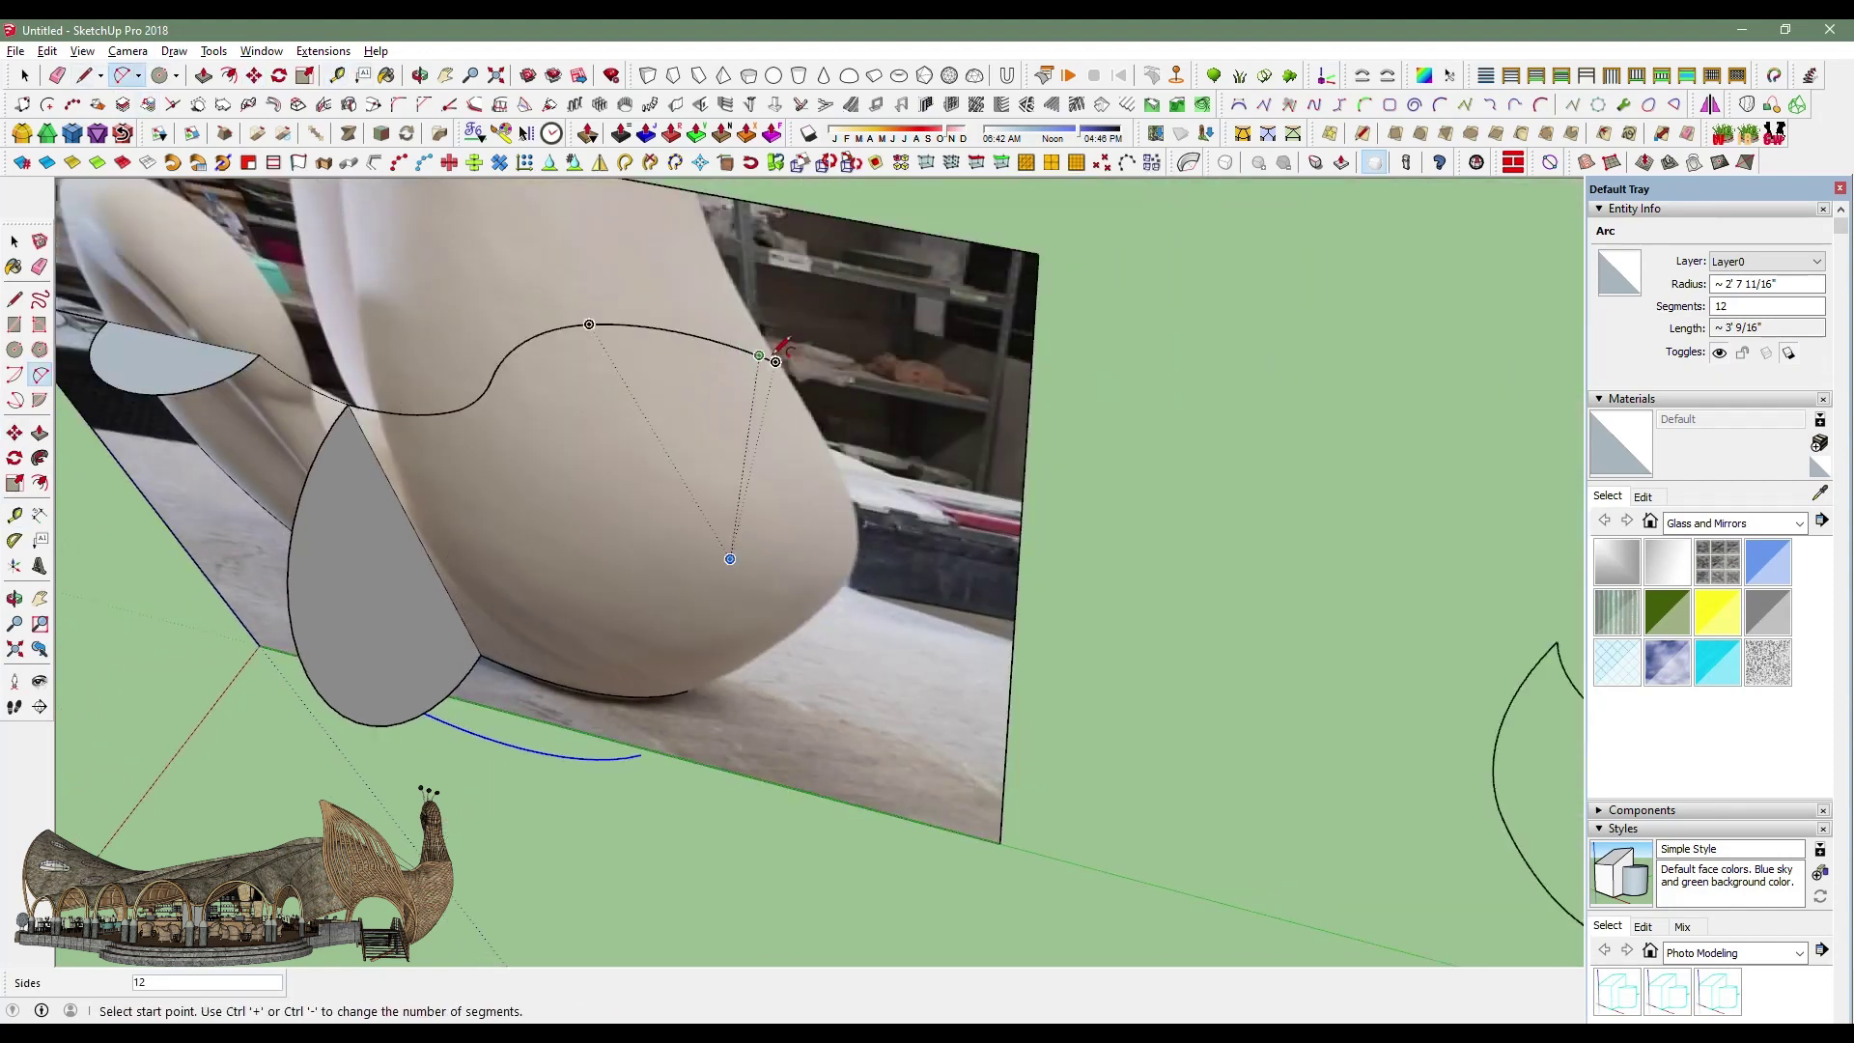
left_click(538, 742)
middle_click_drag(538, 742, 406, 612)
left_click(591, 642)
mouse_move(591, 642)
middle_mouse_down()
mouse_move(1097, 592)
mouse_move(1026, 613)
mouse_move(907, 431)
mouse_move(889, 768)
mouse_move(682, 848)
mouse_move(1126, 856)
middle_mouse_up()
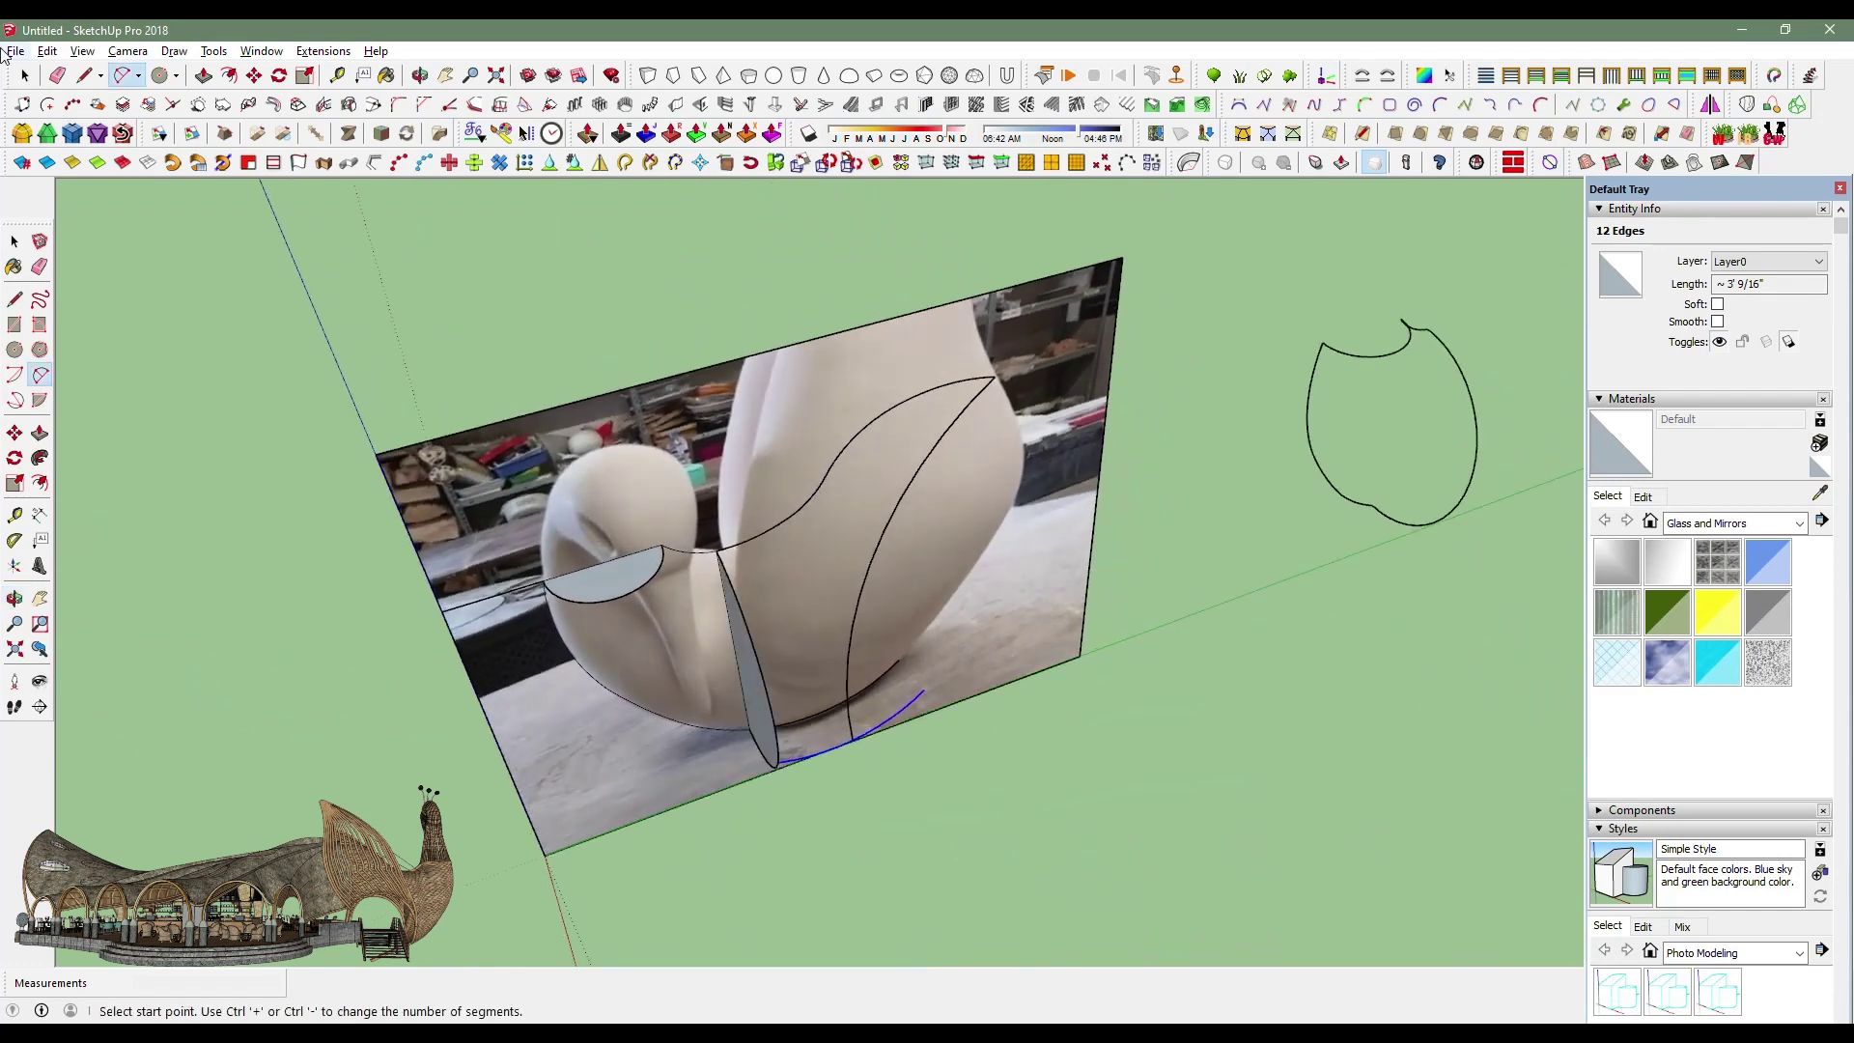
Trace the swan body's base curve on the photo with a 2-Point Arc.
left_click(122, 75)
left_click(854, 740)
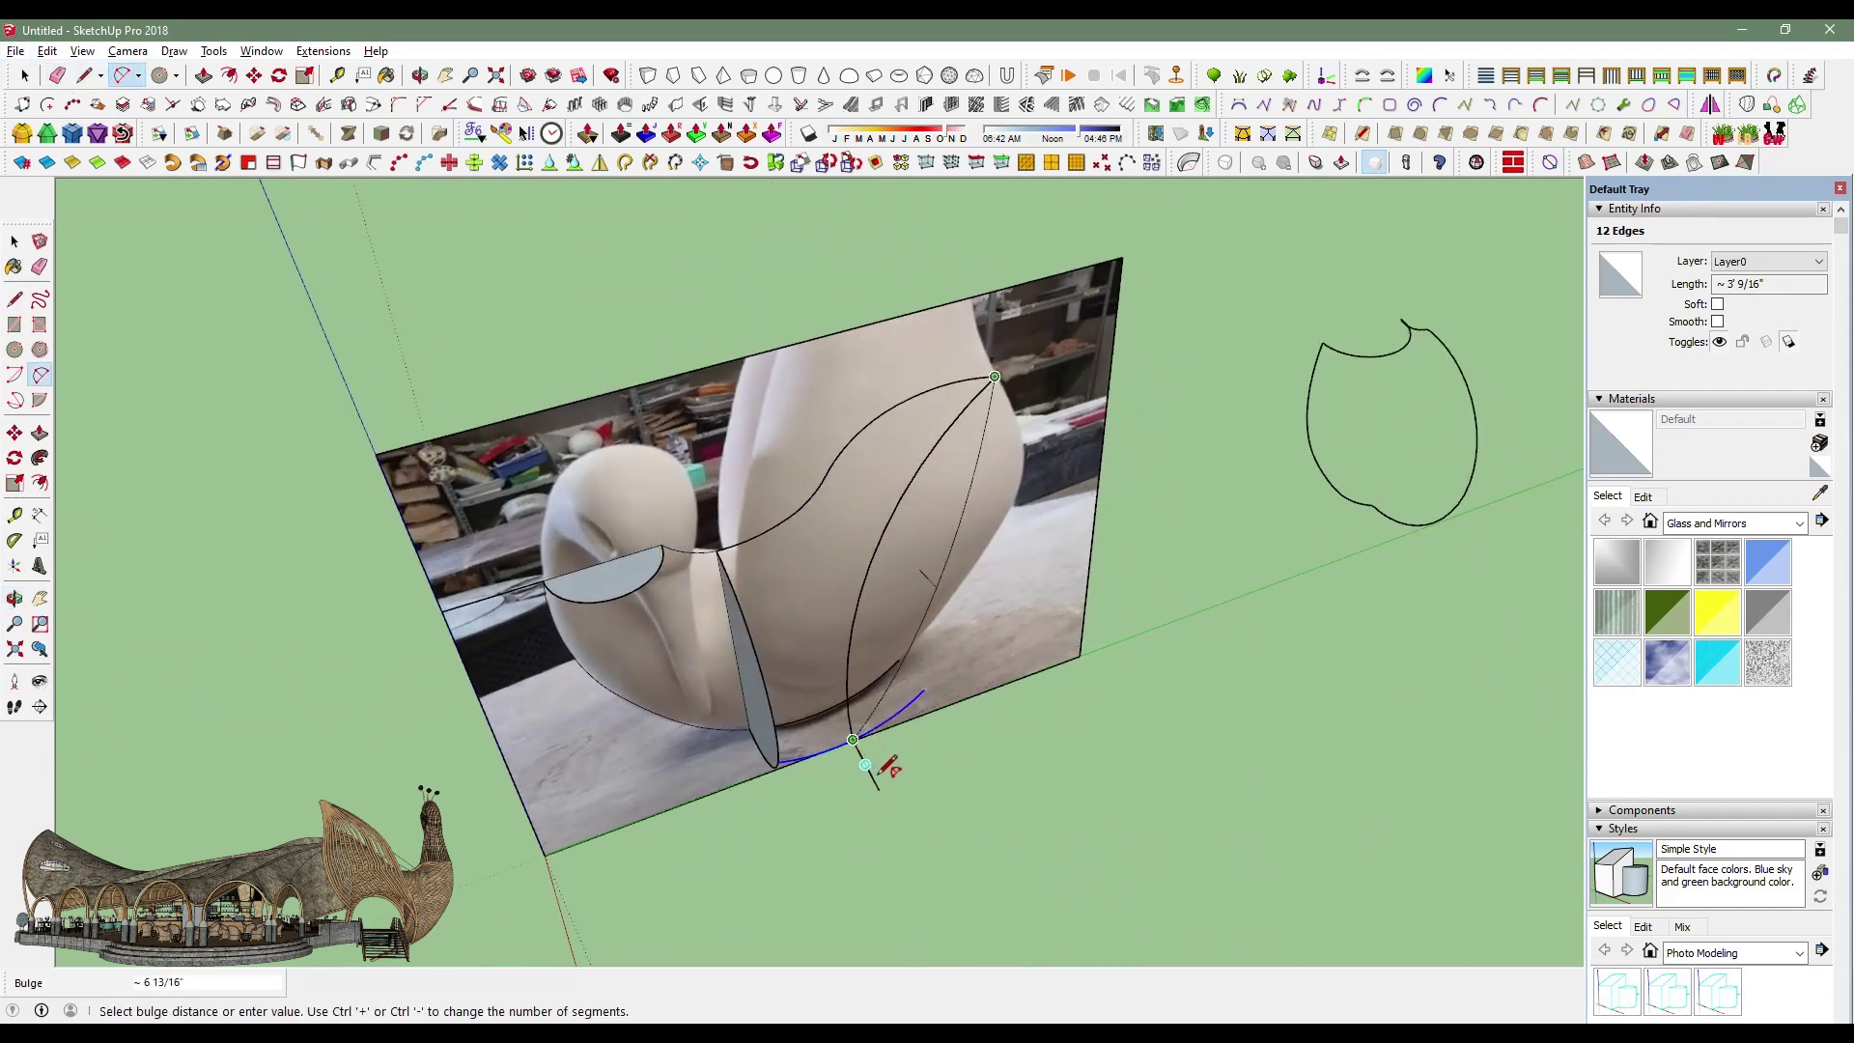
left_click(883, 772)
mouse_move(882, 773)
middle_mouse_down()
mouse_move(485, 518)
mouse_move(385, 418)
mouse_move(518, 497)
mouse_move(1163, 626)
middle_mouse_up()
scroll(1057, 425, "up", 5)
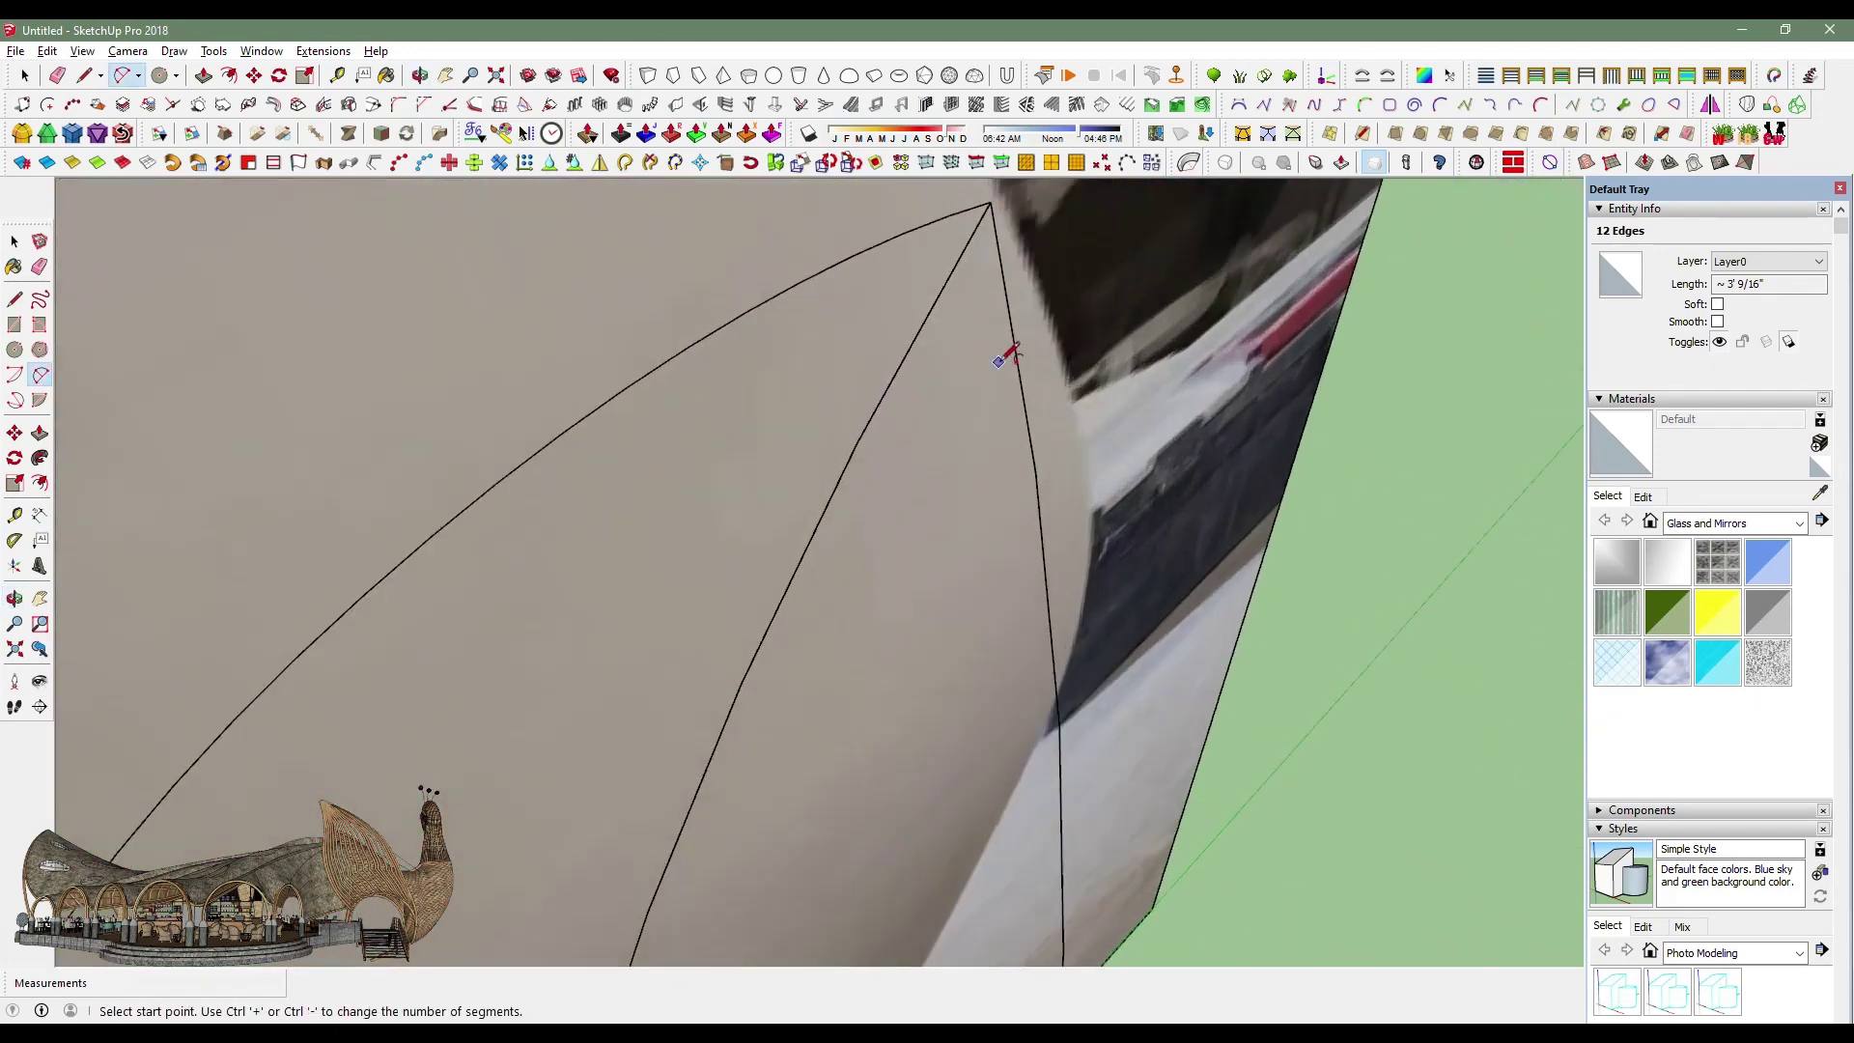
Draw a small arc near the apex, then erase it as a stray arc.
left_click(1019, 413)
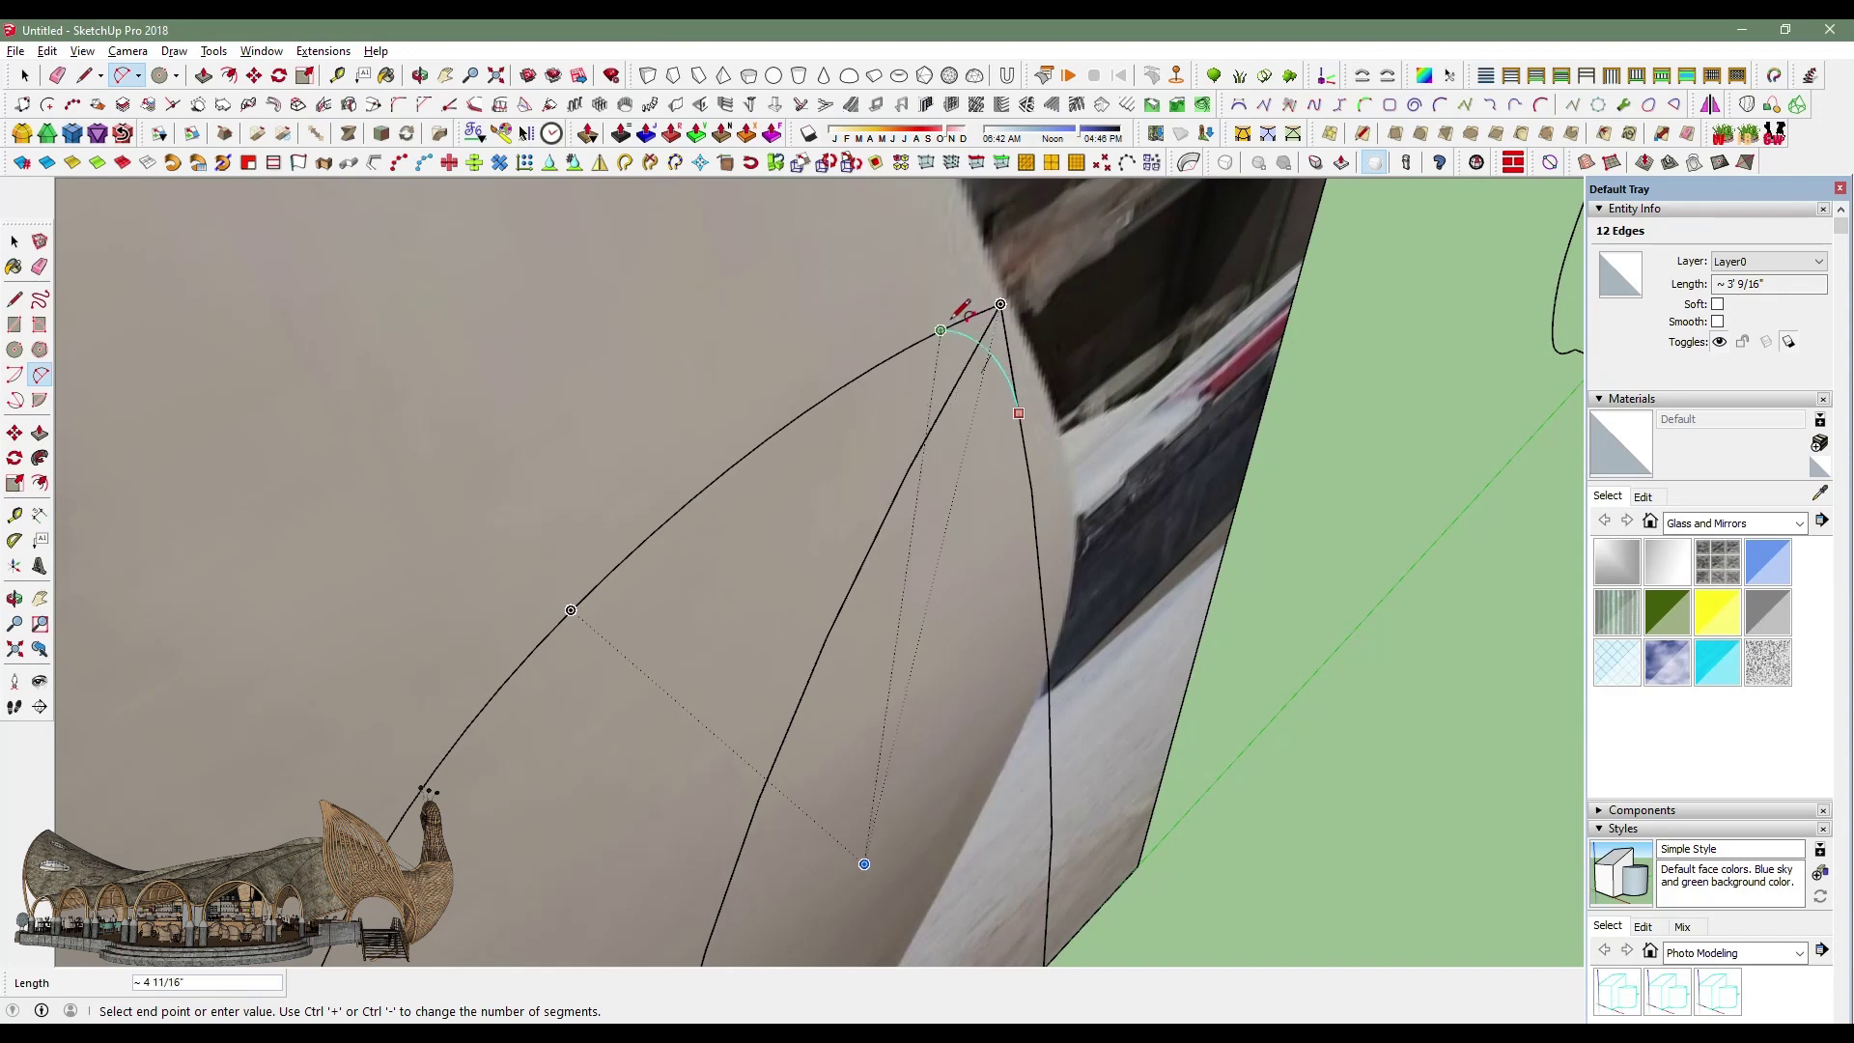
scroll(954, 315, "up", 2)
left_click(980, 311)
key("e")
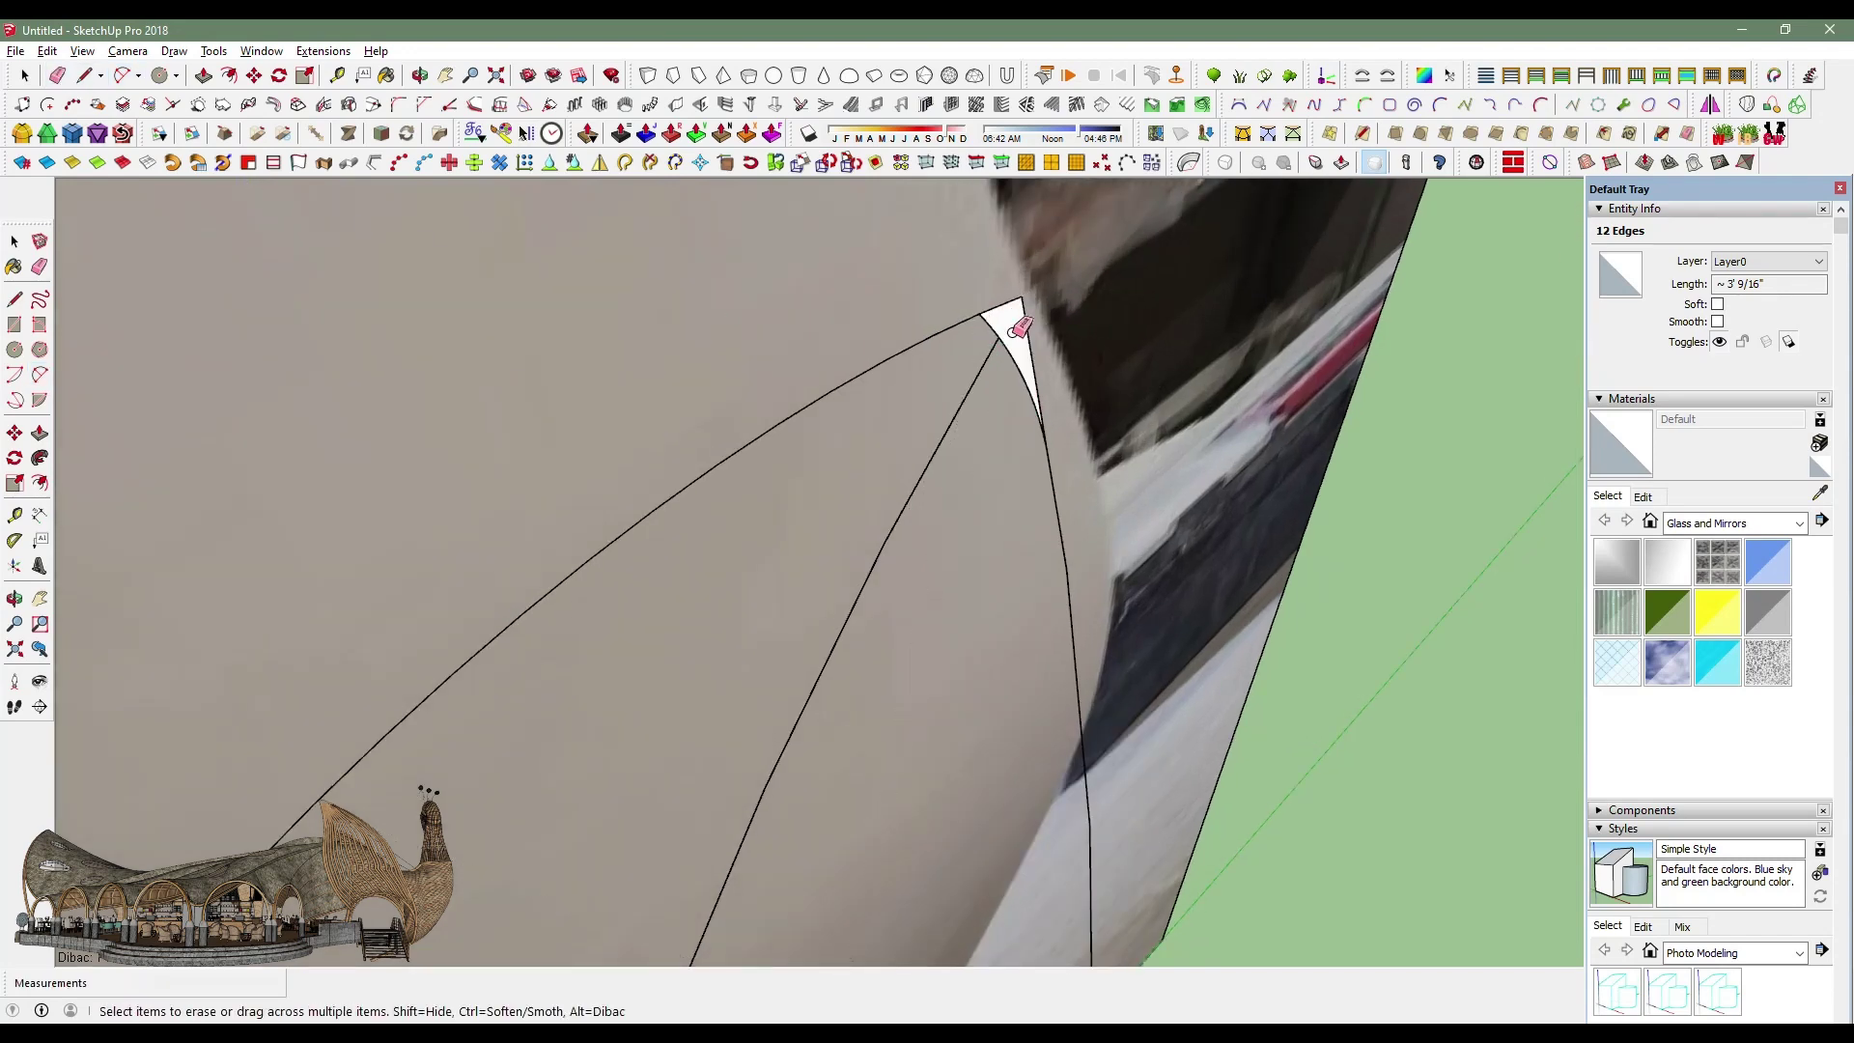
key("Delete")
Trace two more body curves with 2-Point Arcs, from the curve's midpoint and an endpoint.
mouse_move(1016, 284)
middle_mouse_down()
mouse_move(908, 792)
mouse_move(520, 828)
middle_mouse_up()
scroll(907, 791, "up", 5)
scroll(885, 805, "down", 3)
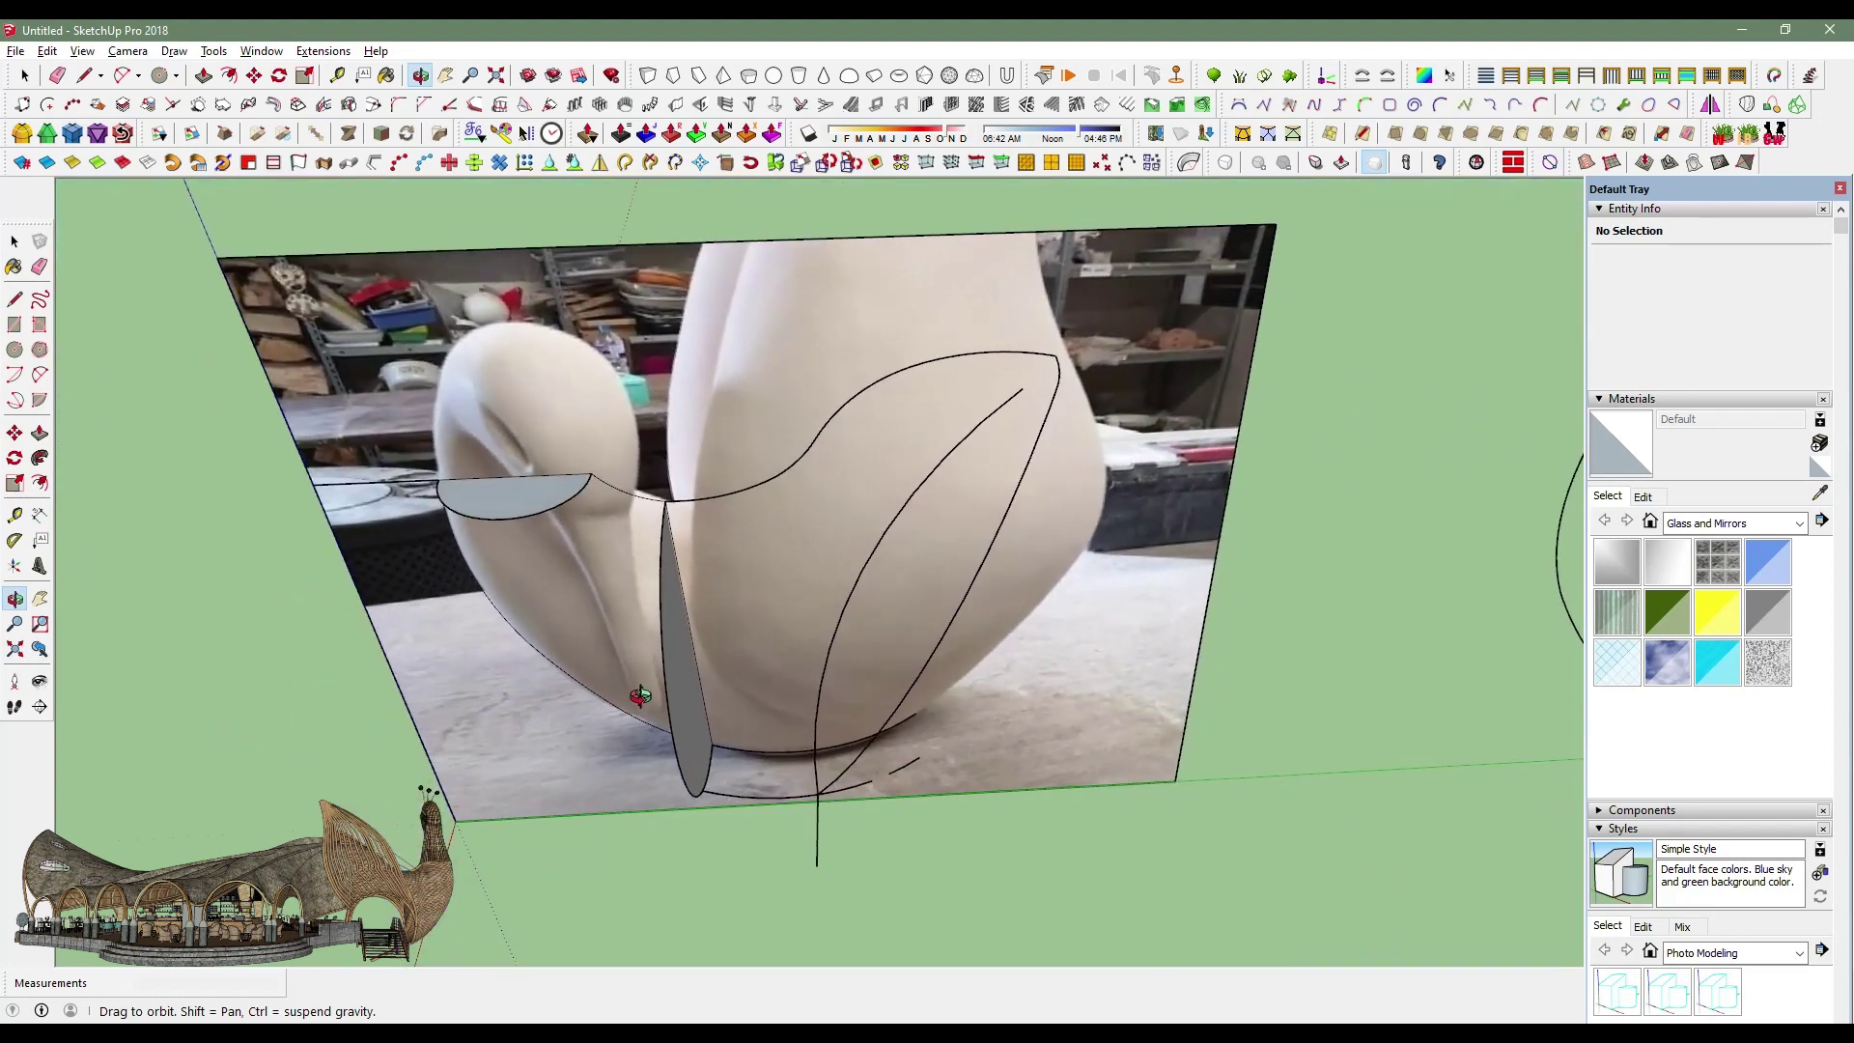
middle_click_drag(521, 829, 847, 654)
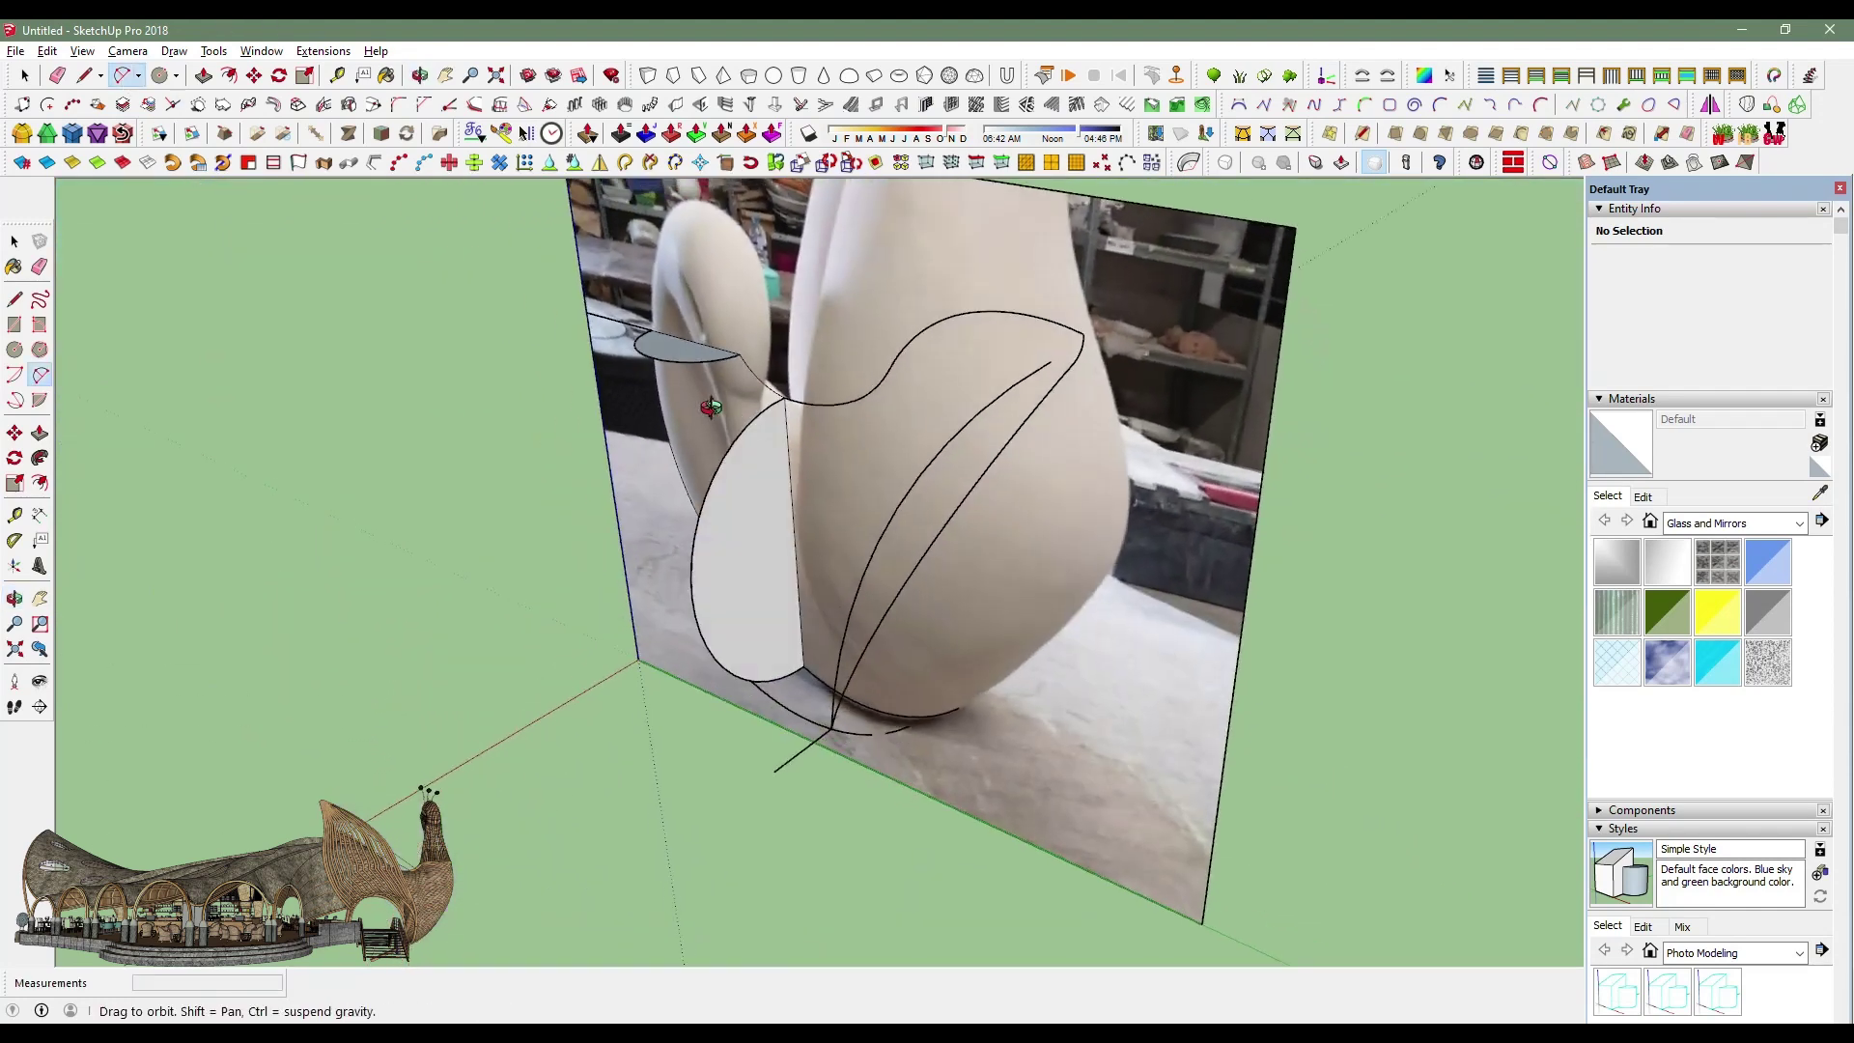
key("a")
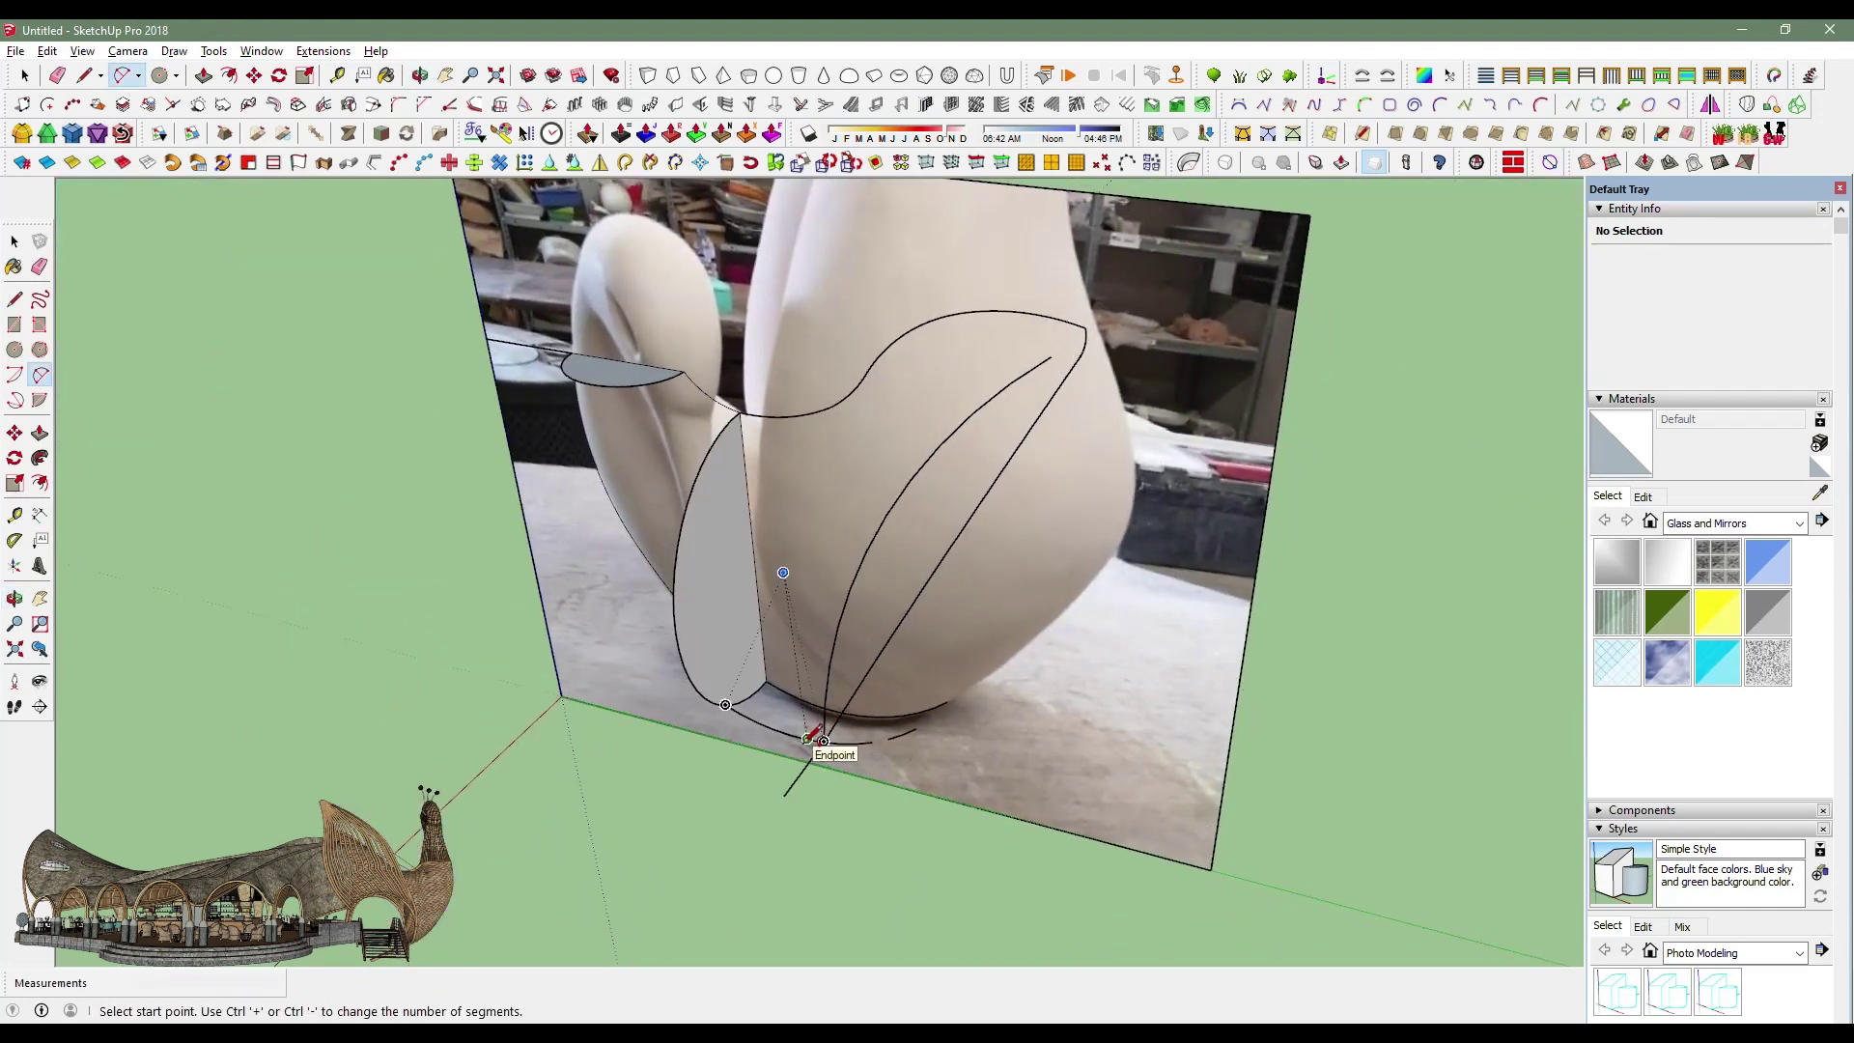
middle_click_drag(809, 738, 884, 647)
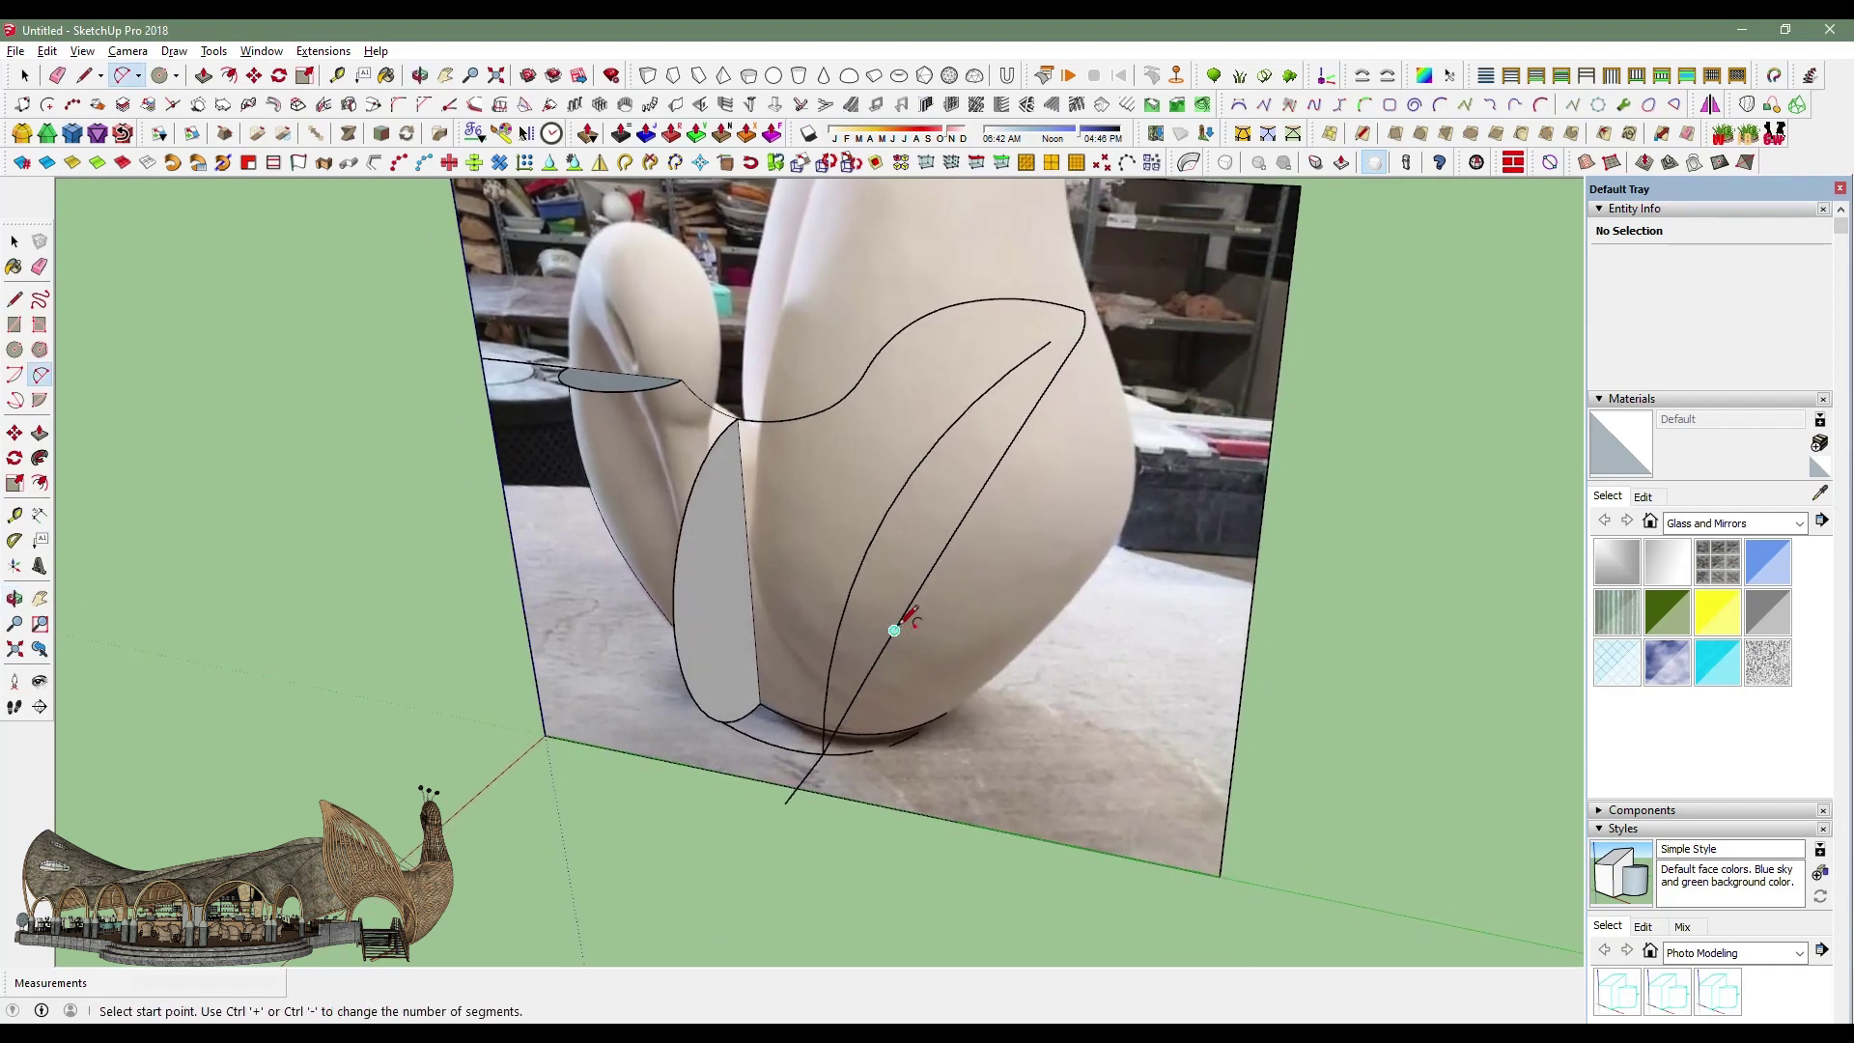
left_click(894, 630)
left_click(676, 547)
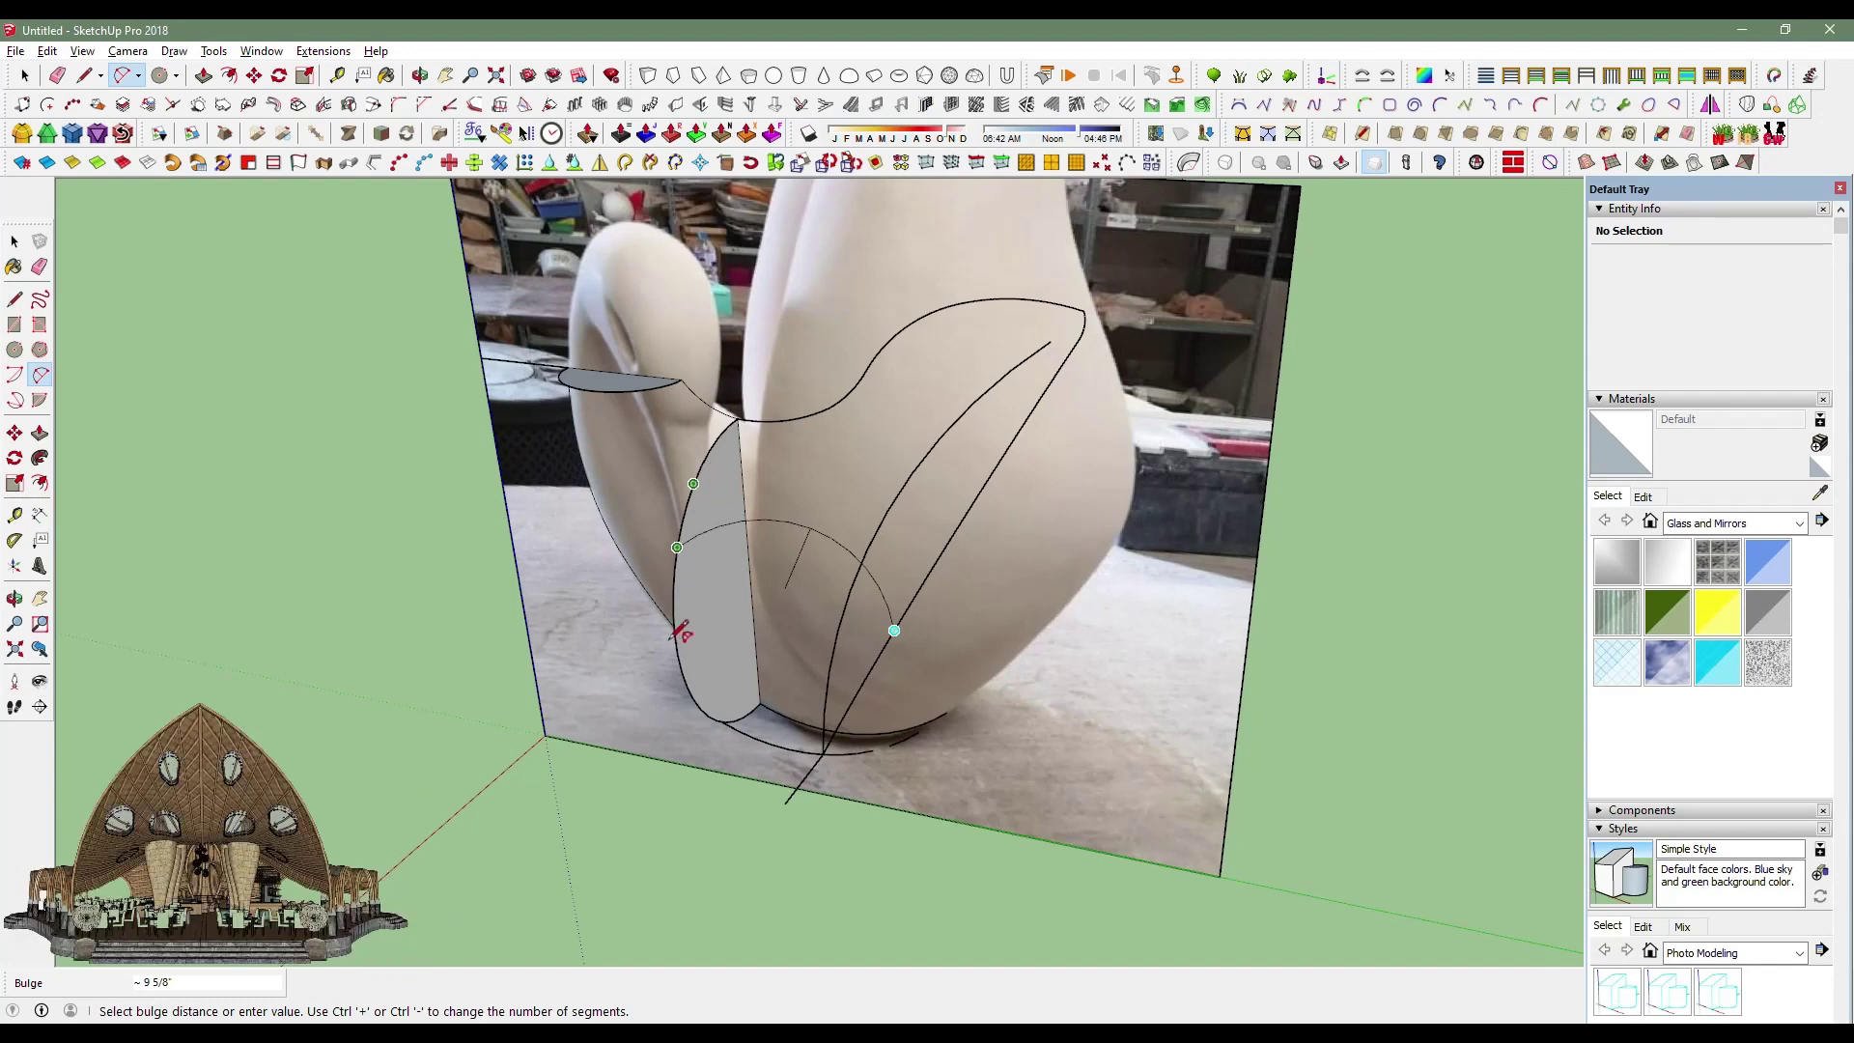
mouse_move(695, 633)
middle_mouse_down()
mouse_move(713, 614)
mouse_move(1163, 538)
mouse_move(1337, 550)
mouse_move(1323, 555)
middle_mouse_up()
left_click(1055, 580)
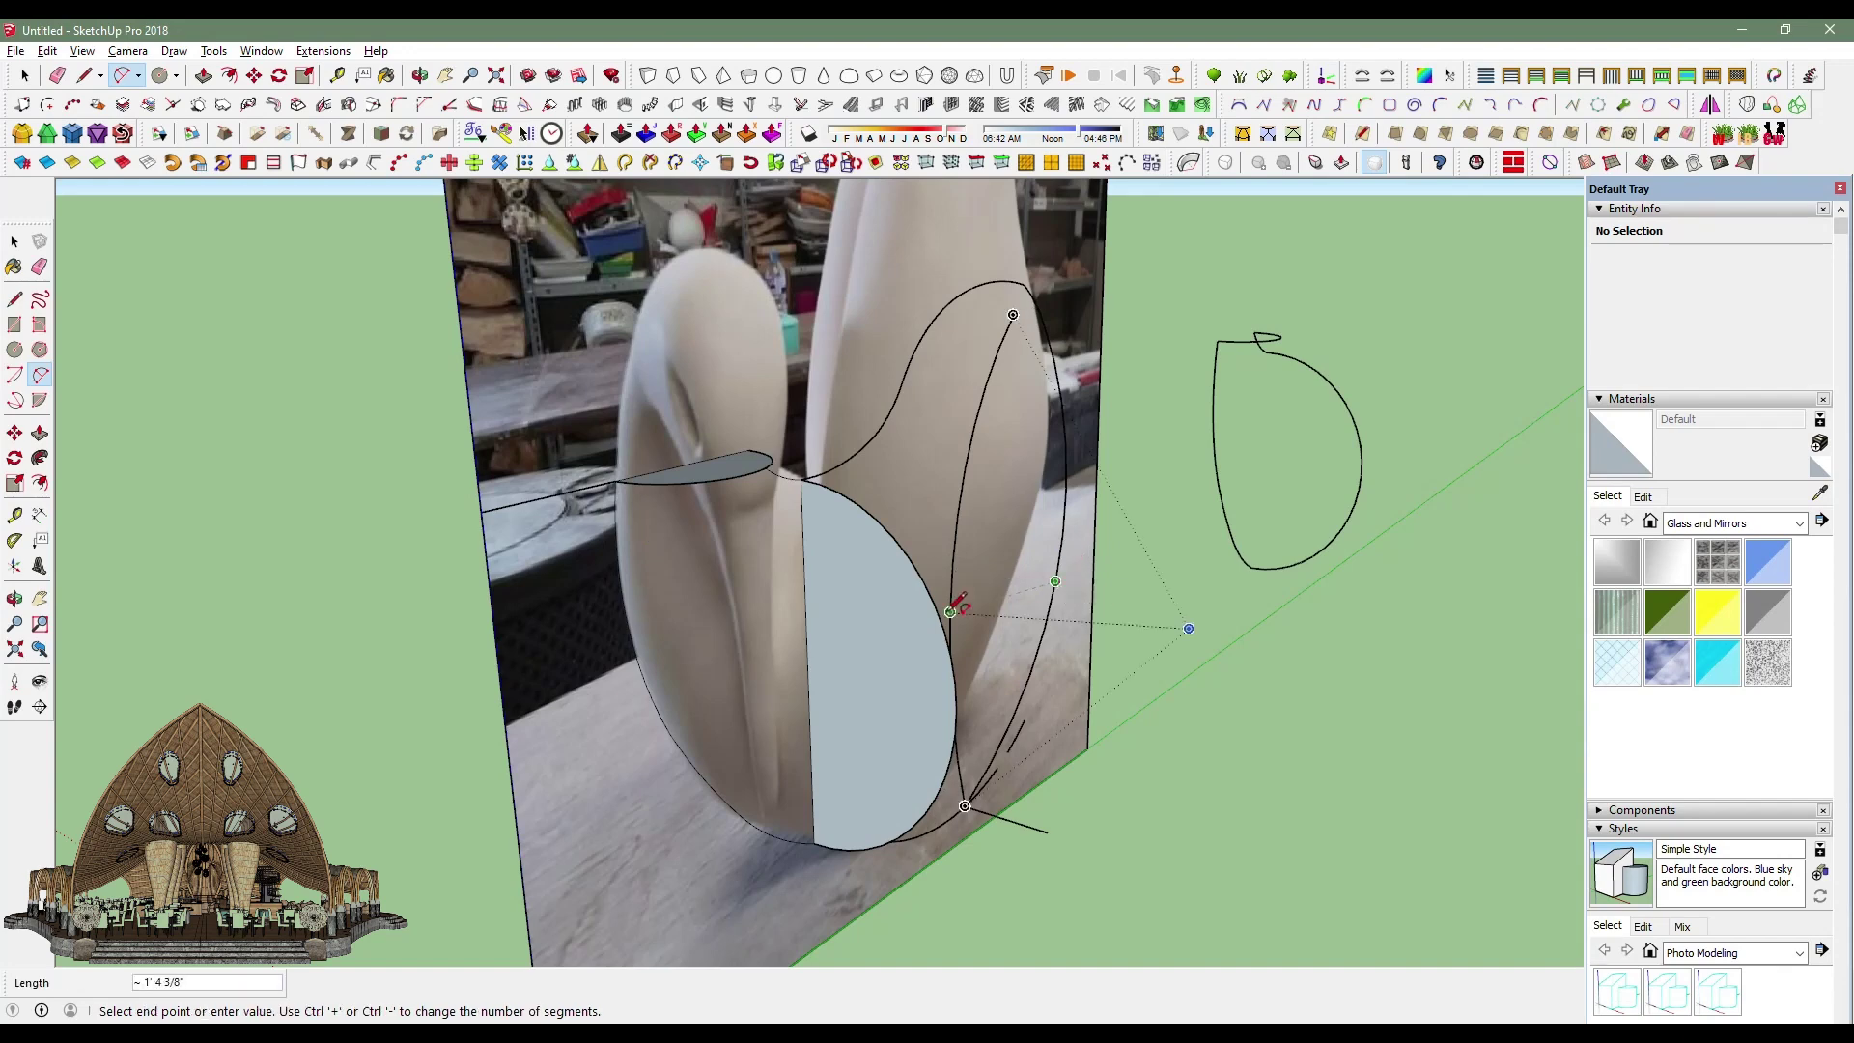
left_click(1074, 501)
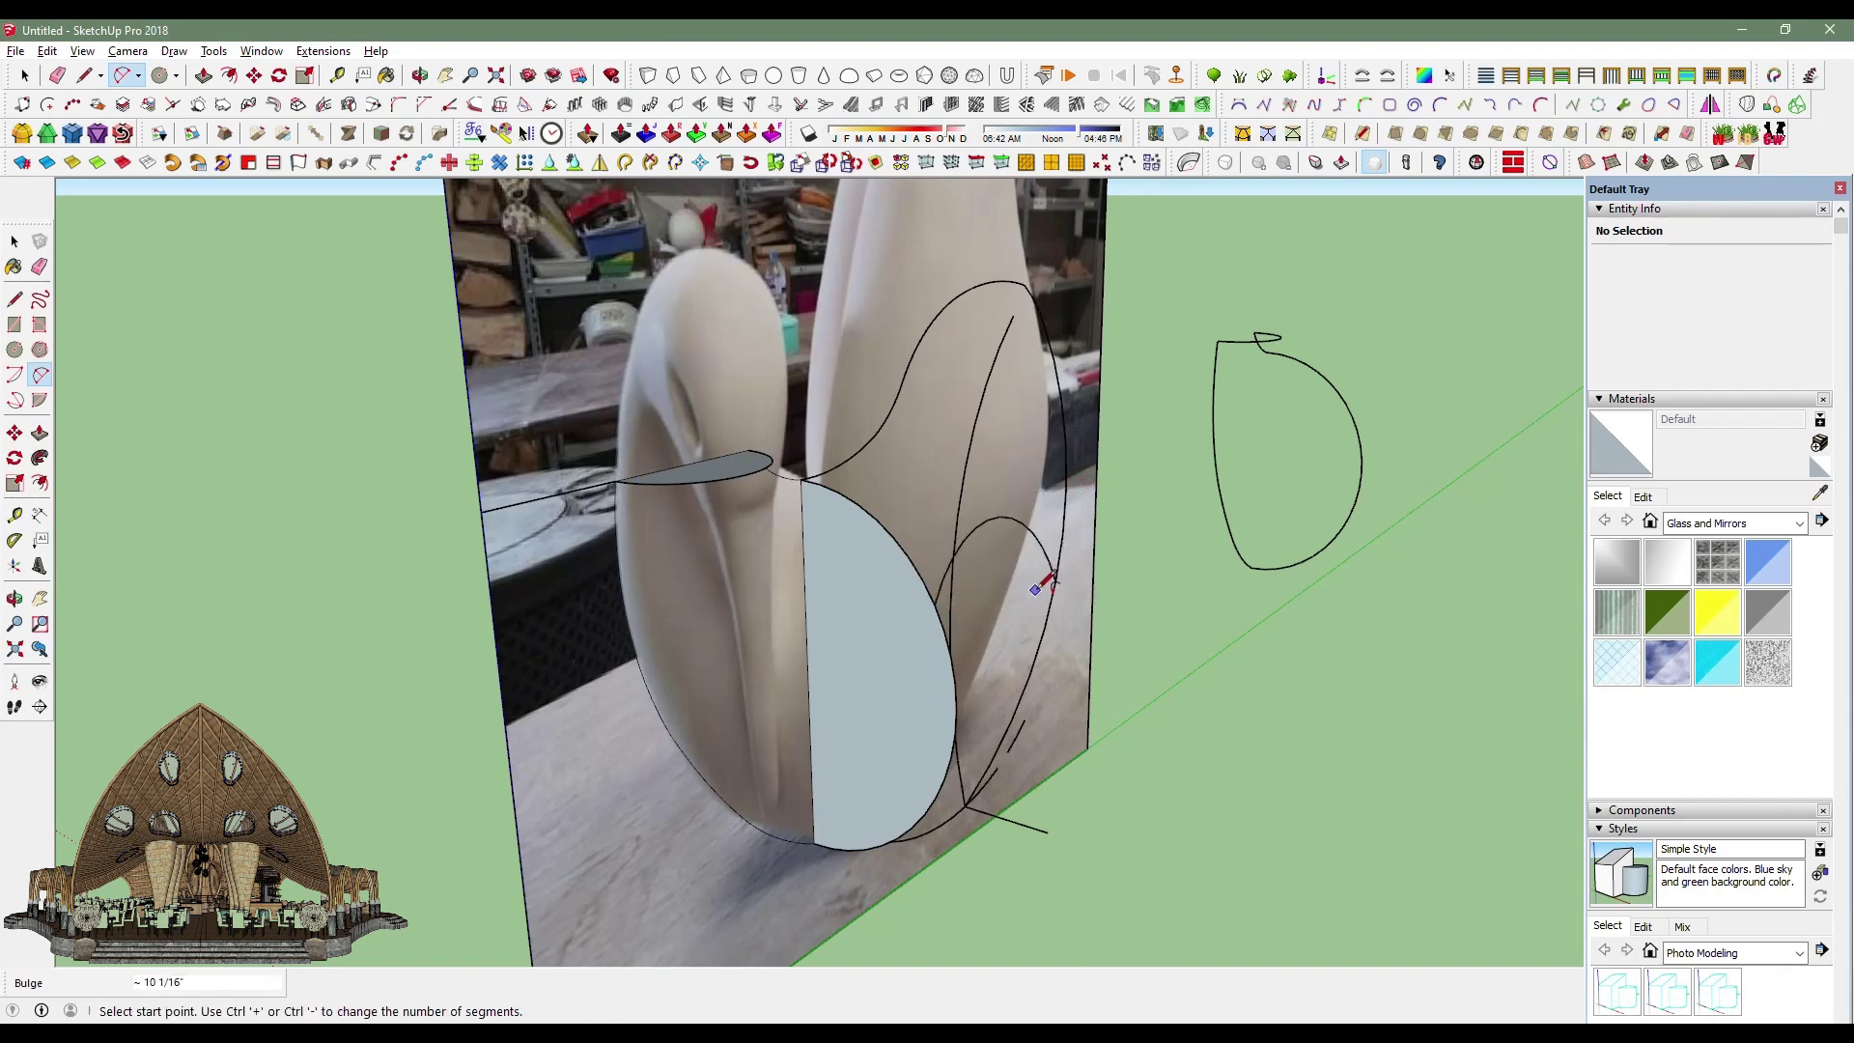
middle_click_drag(1073, 502, 32, 48)
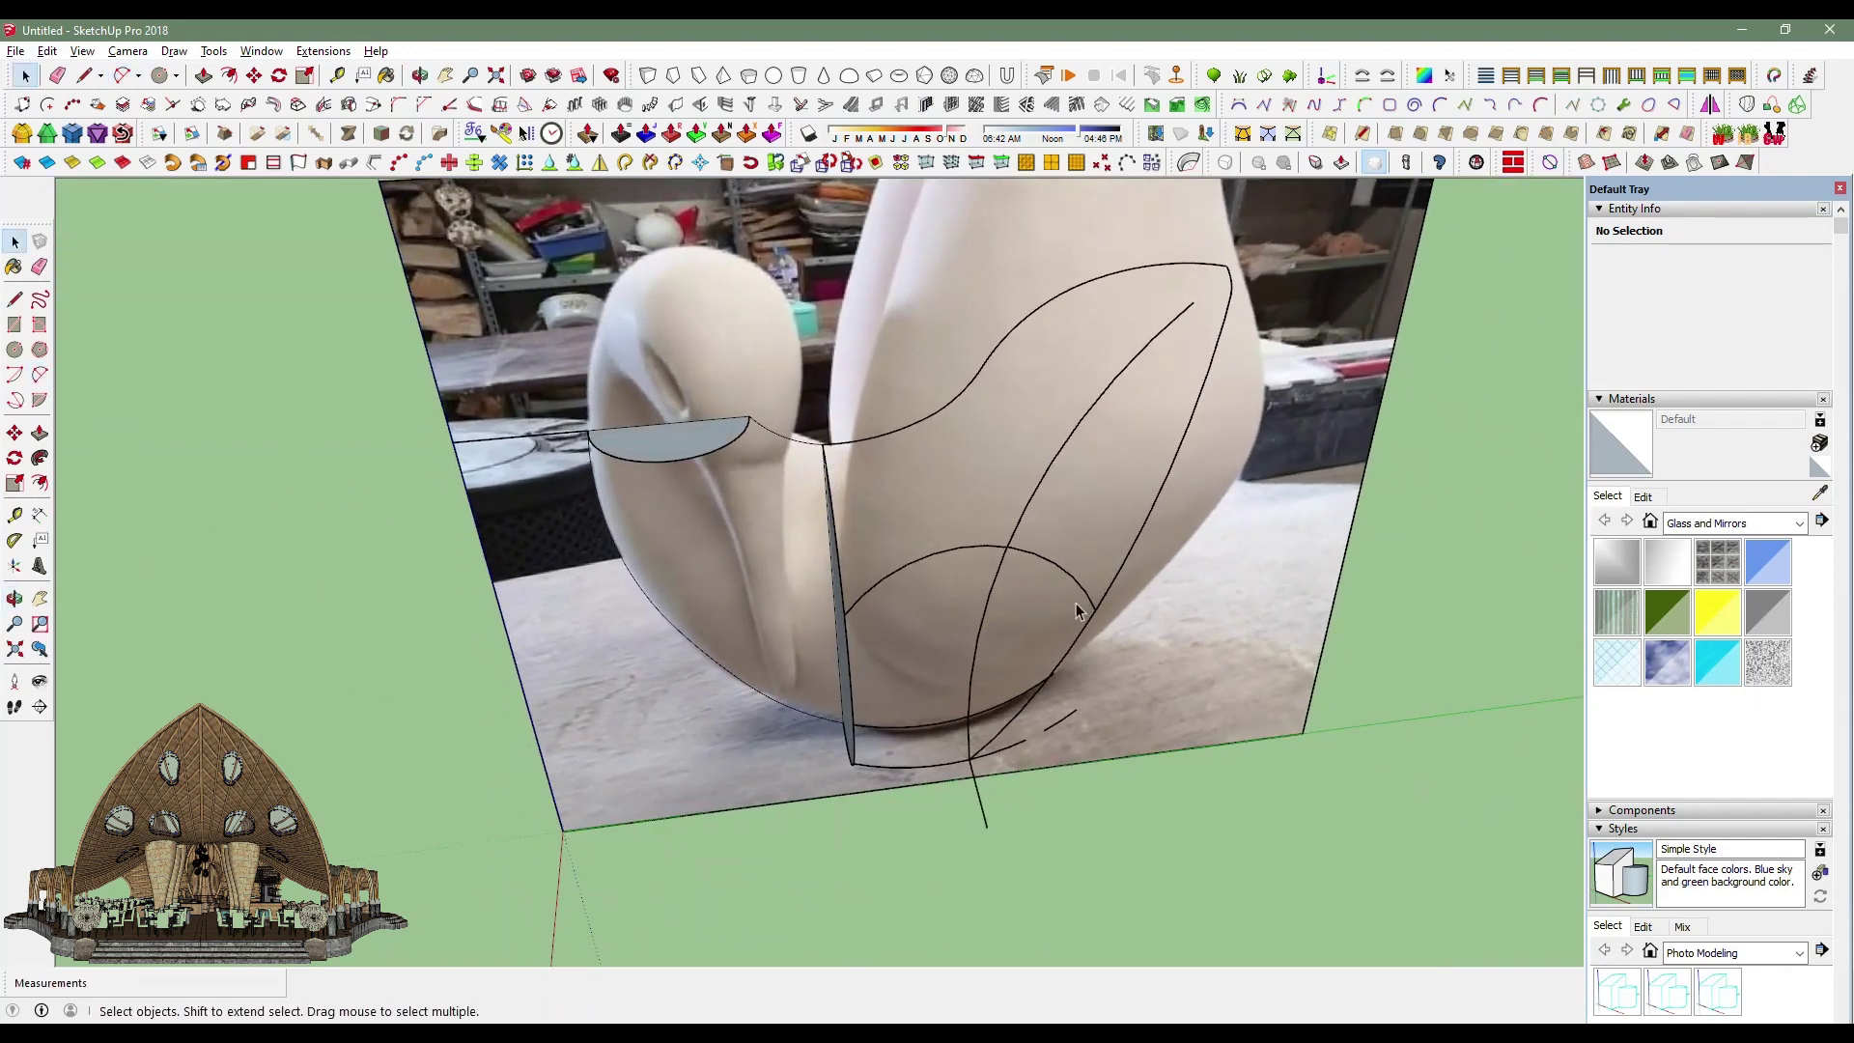
Select the four traced body curves and Move-copy them beside the earlier profile.
left_click(1060, 571)
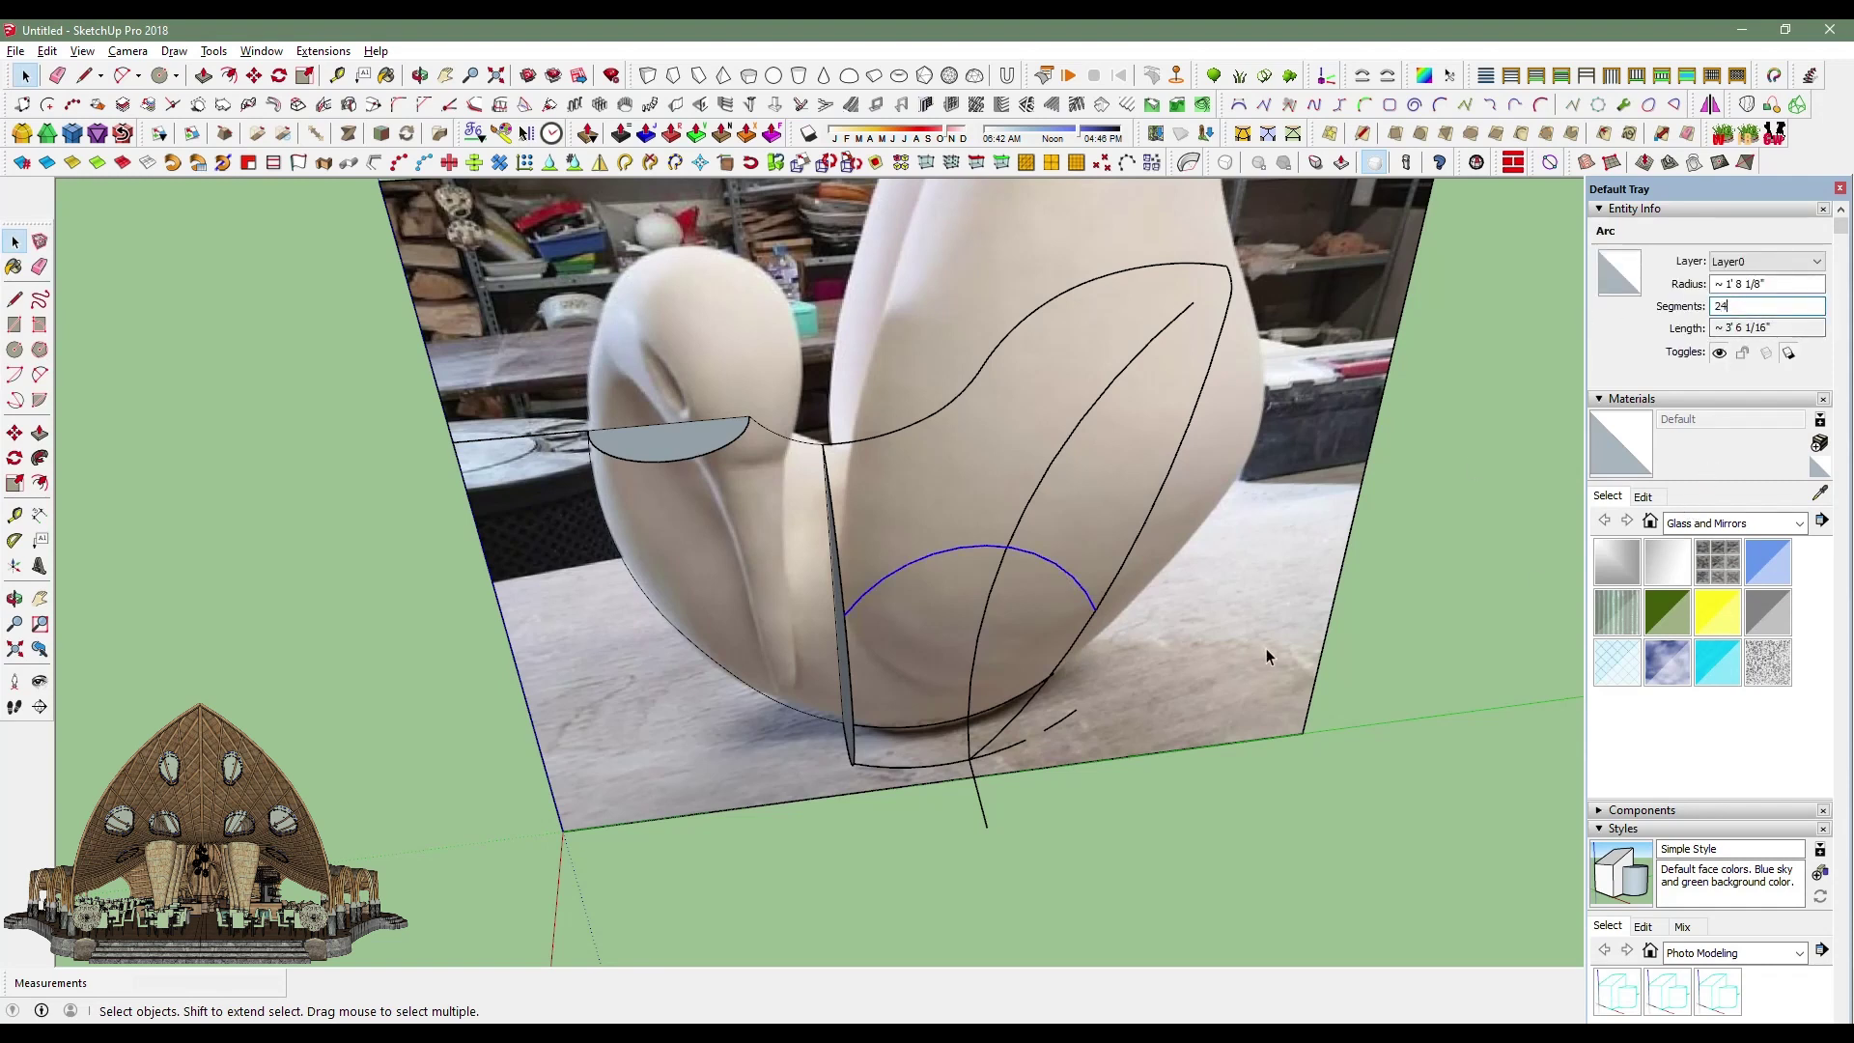
left_click(1227, 286, "shift")
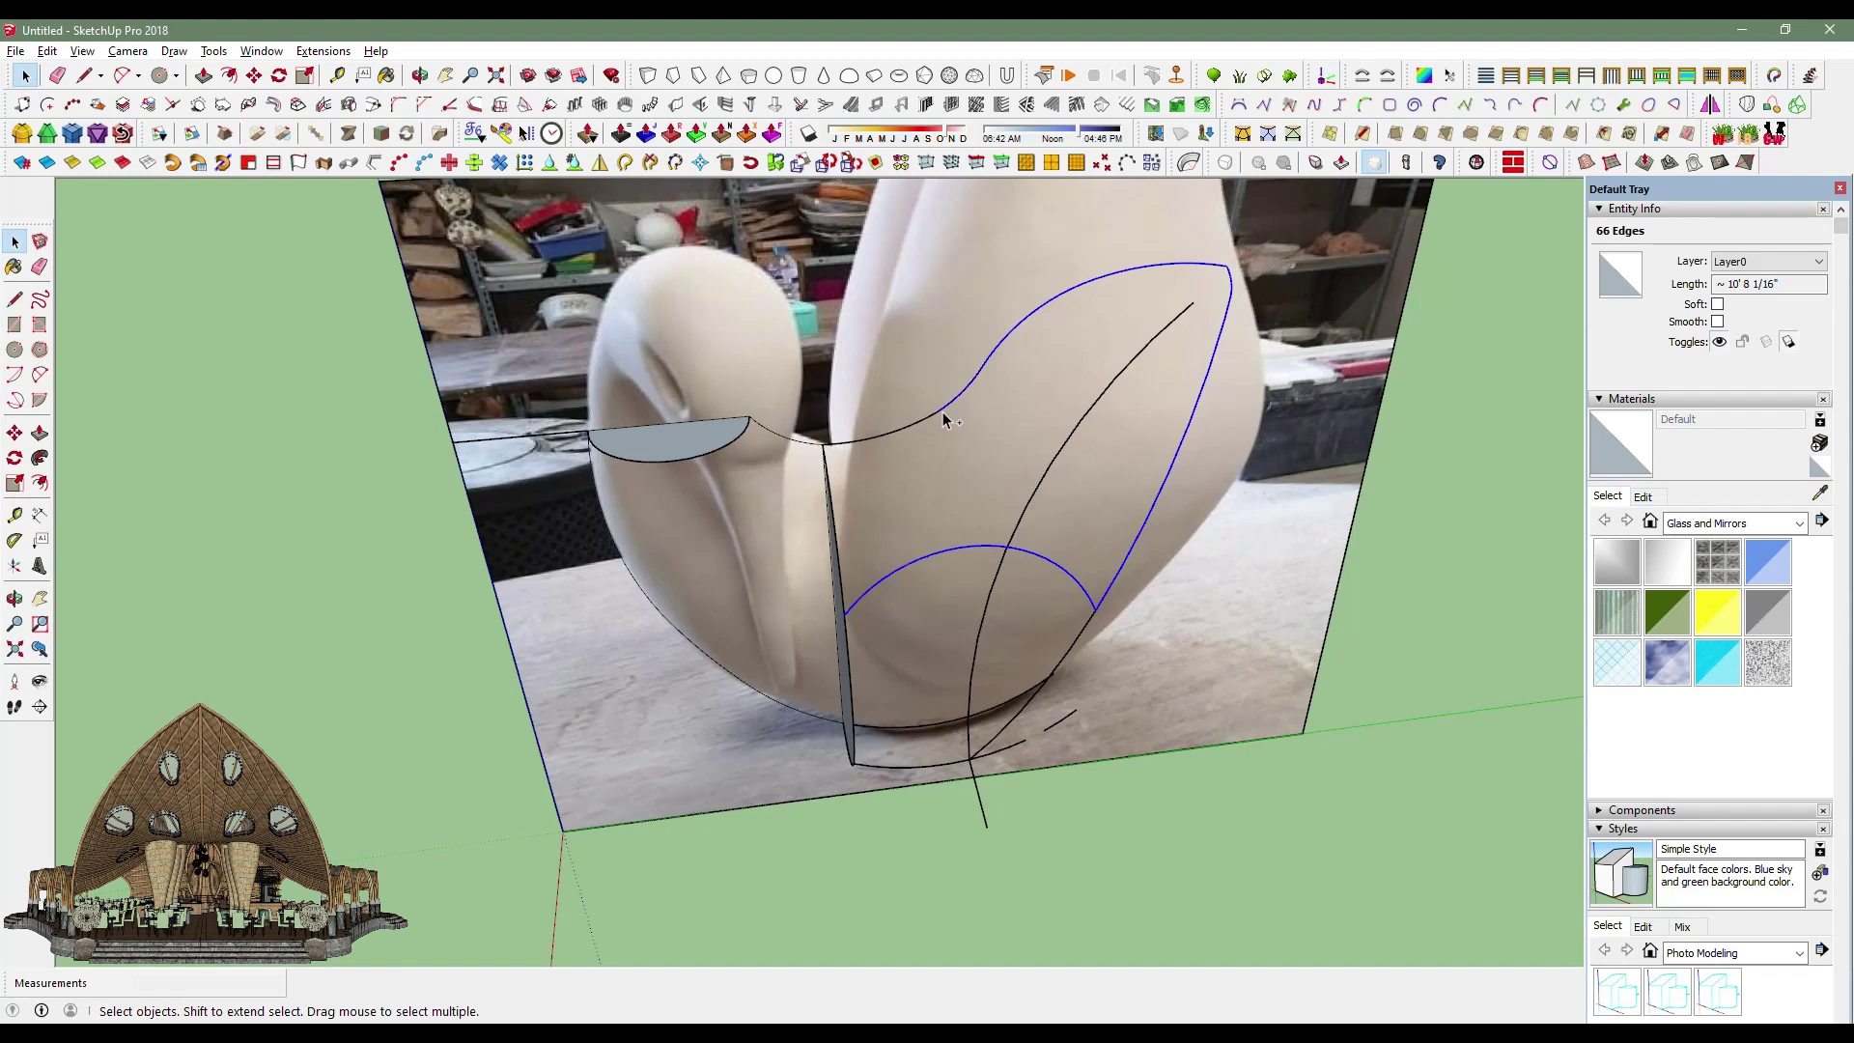
left_click(910, 435, "shift")
mouse_move(910, 434)
middle_mouse_down()
mouse_move(641, 485)
mouse_move(846, 460)
mouse_move(980, 736)
middle_mouse_up()
left_click(980, 736, "shift")
scroll(875, 325, "up", 5)
scroll(875, 326, "up", 3)
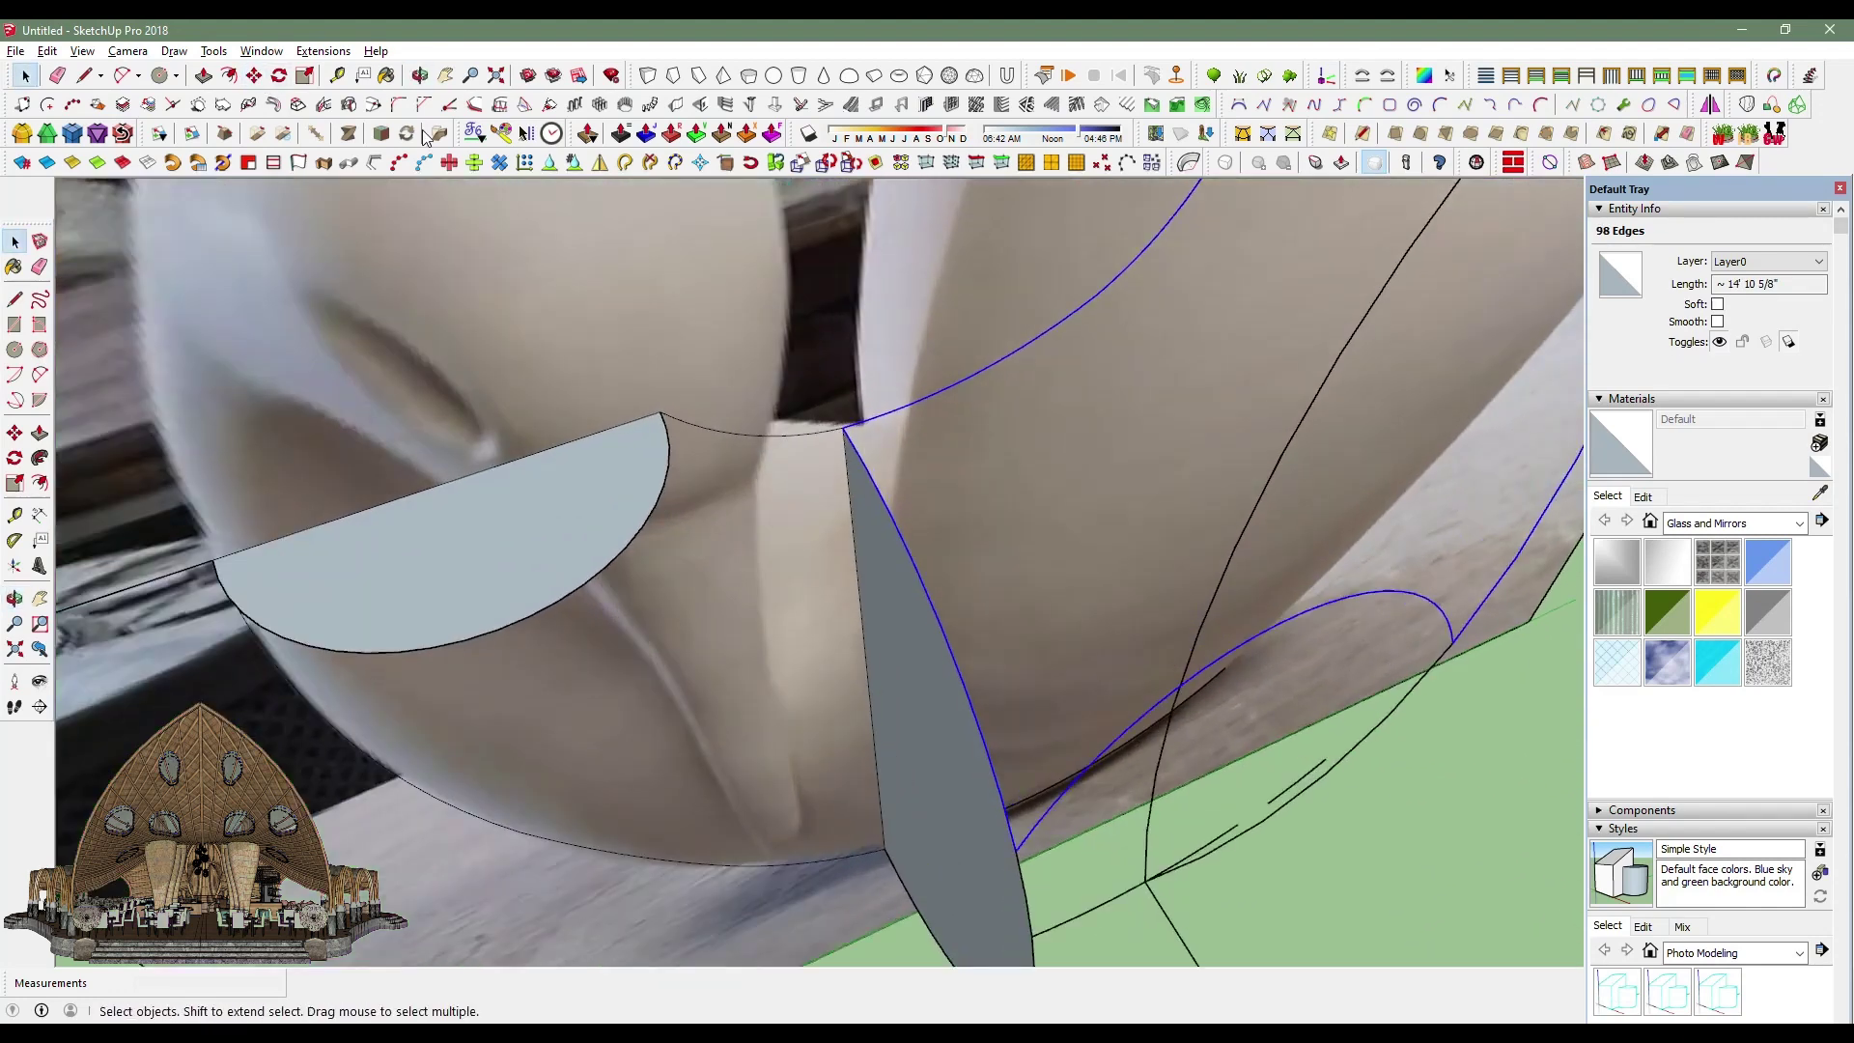
key("m")
scroll(843, 425, "down", 5)
mouse_move(843, 425)
middle_mouse_down()
mouse_move(1085, 385)
mouse_move(965, 640)
mouse_move(695, 567)
mouse_move(799, 401)
mouse_move(1075, 518)
mouse_move(966, 630)
mouse_move(1005, 612)
mouse_move(927, 650)
mouse_move(820, 650)
mouse_move(923, 636)
middle_mouse_up()
key("space")
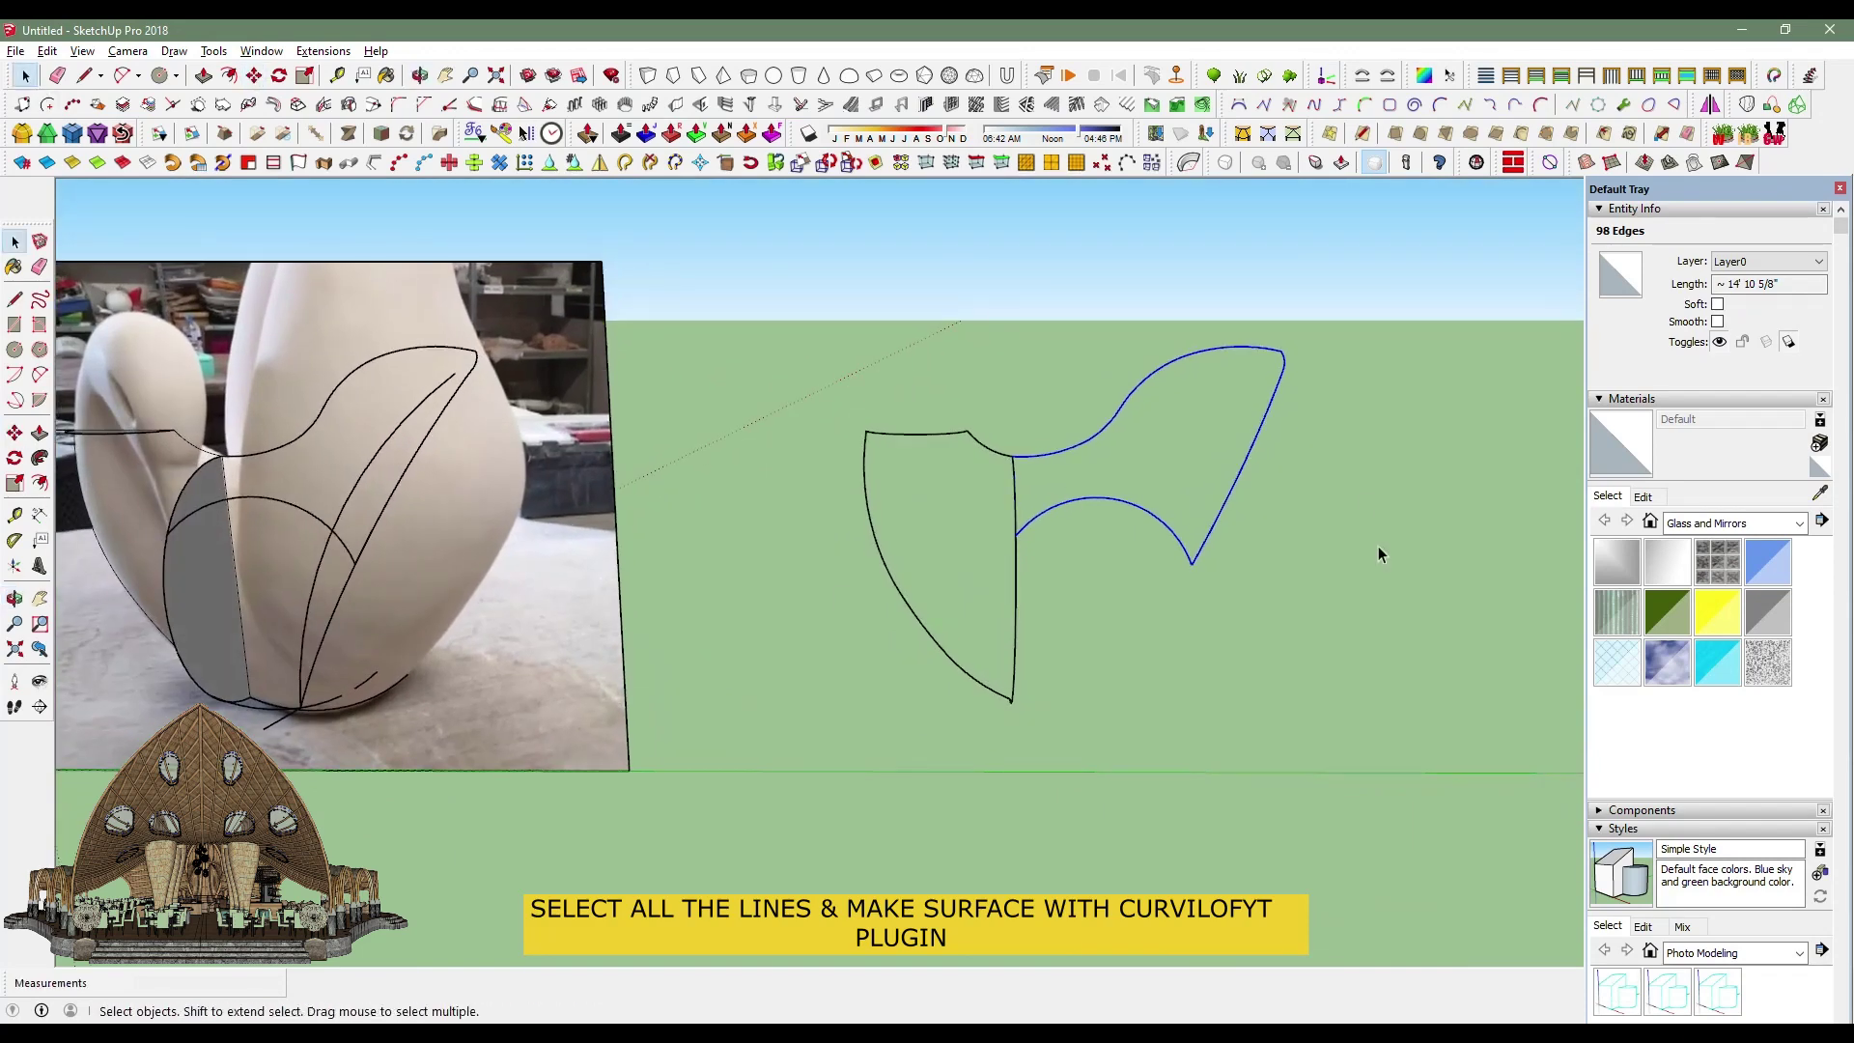
left_click(1798, 108)
mouse_move(965, 541)
middle_mouse_down()
mouse_move(1226, 536)
mouse_move(941, 456)
middle_mouse_up()
key("o")
mouse_move(942, 456)
left_mouse_down()
mouse_move(736, 406)
mouse_move(786, 431)
mouse_move(887, 430)
left_mouse_up()
left_click(124, 76)
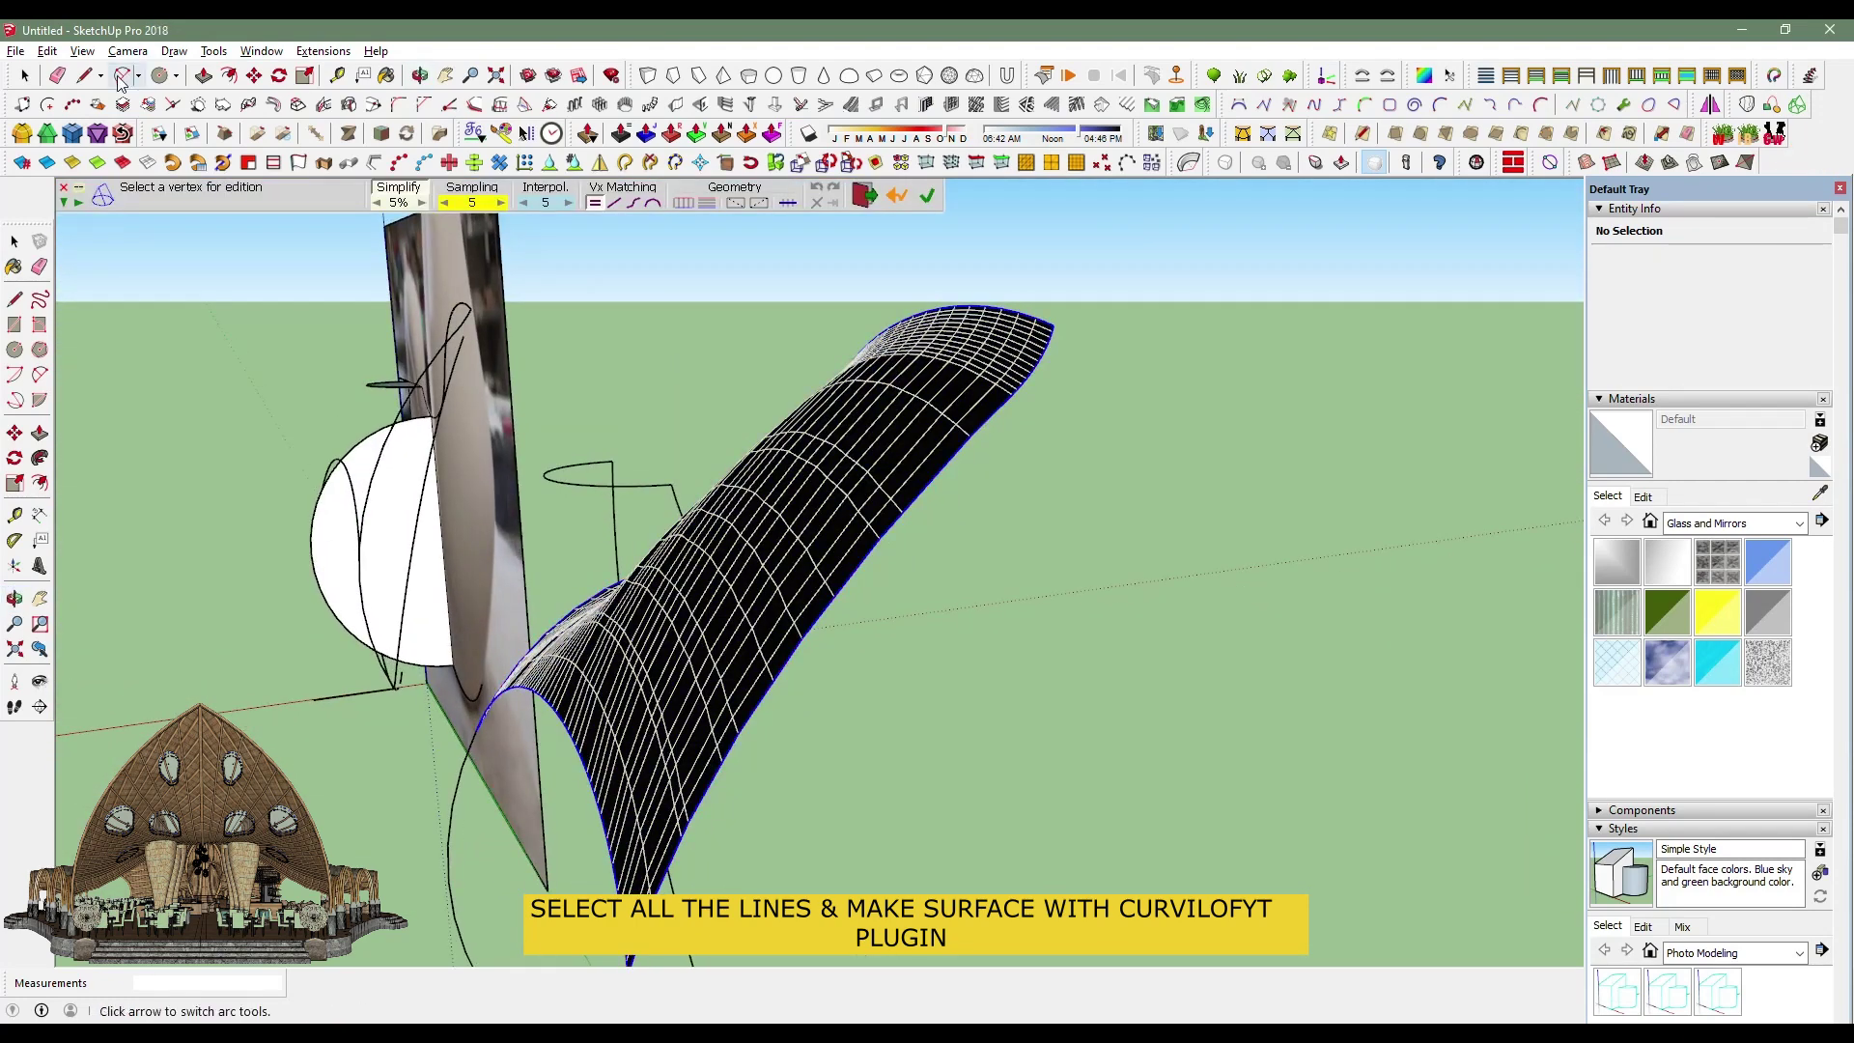
left_click(123, 75)
left_click(1053, 326)
mouse_move(794, 644)
middle_mouse_down()
mouse_move(637, 575)
mouse_move(642, 596)
middle_mouse_up()
left_click(306, 515)
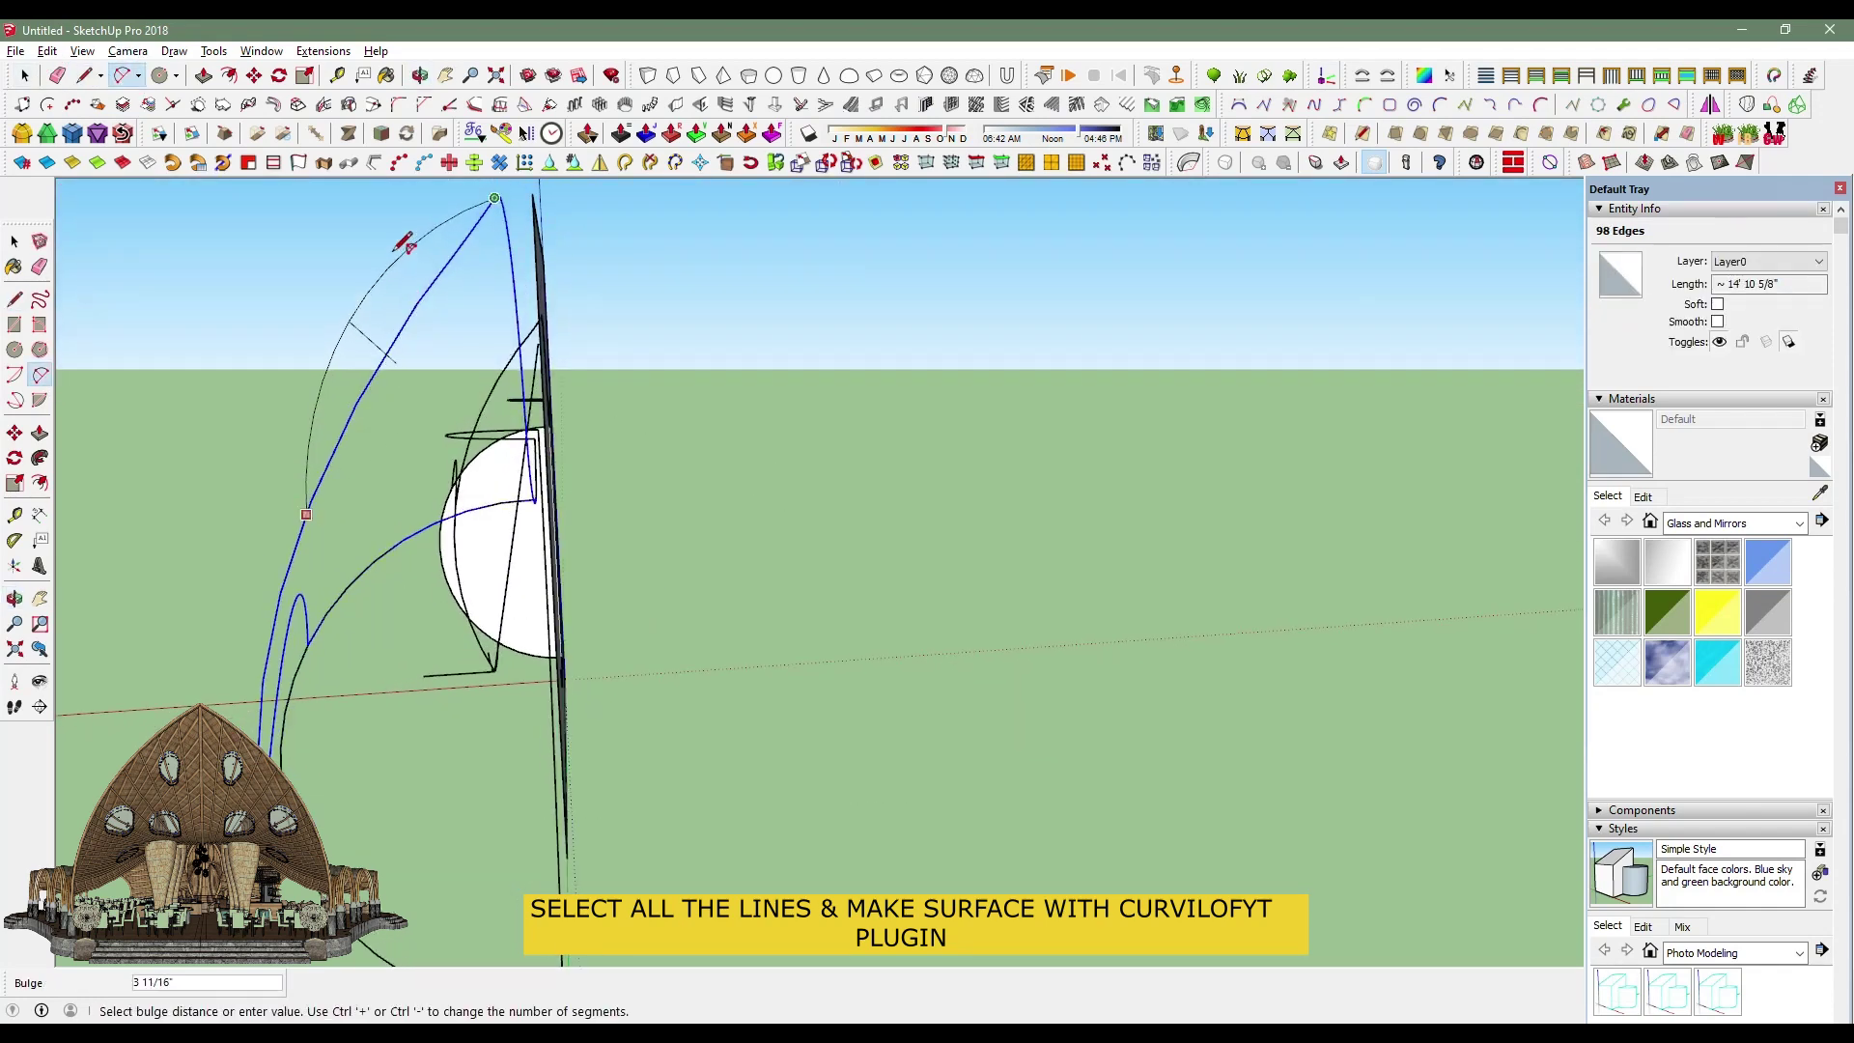
Finish the second arc, splitting the flank outline into two loops.
left_click(409, 239)
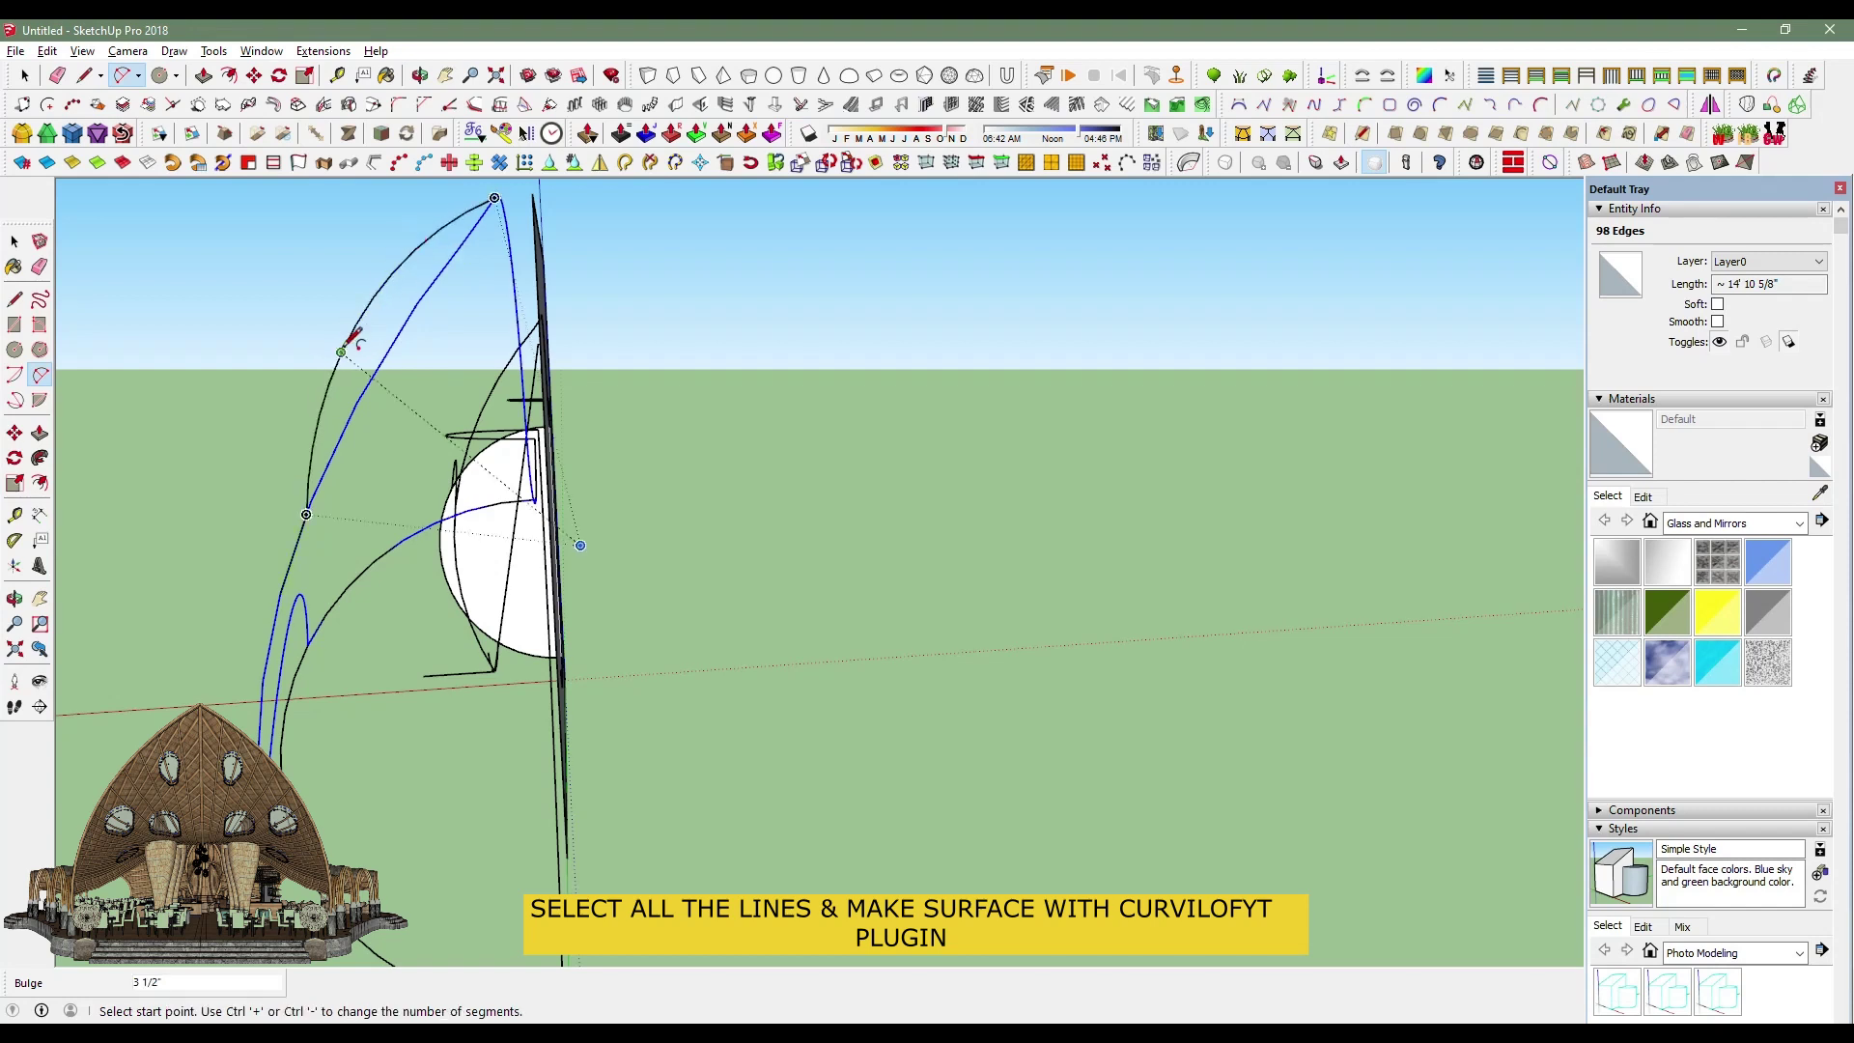
left_click(268, 720)
key("space")
left_click(451, 253)
middle_click_drag(464, 240, 506, 339)
mouse_move(608, 373)
middle_mouse_down()
mouse_move(736, 453)
mouse_move(918, 442)
mouse_move(992, 518)
mouse_move(1154, 588)
mouse_move(1206, 509)
middle_mouse_up()
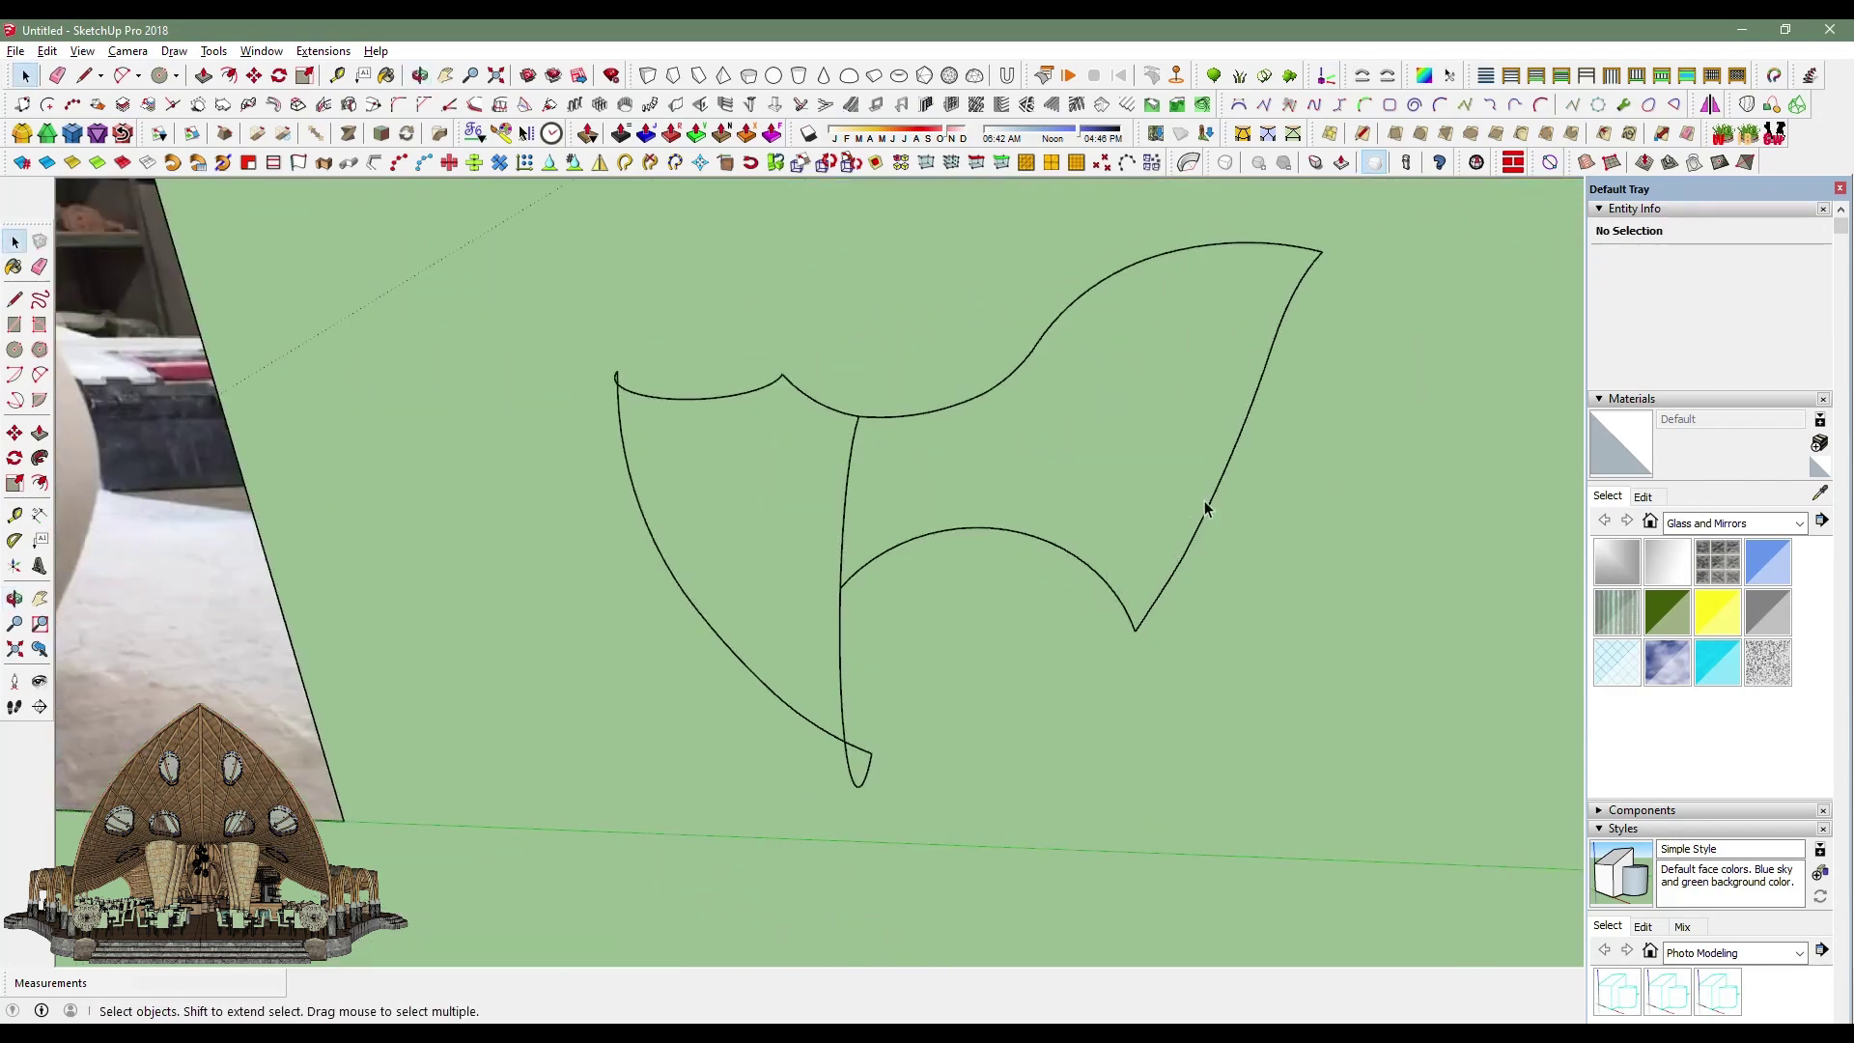
Preview a Curviloft skin between the contours, cancel it, and select the profile group.
left_click(1797, 104)
mouse_move(882, 675)
middle_mouse_down()
mouse_move(1152, 623)
mouse_move(1031, 626)
middle_mouse_up()
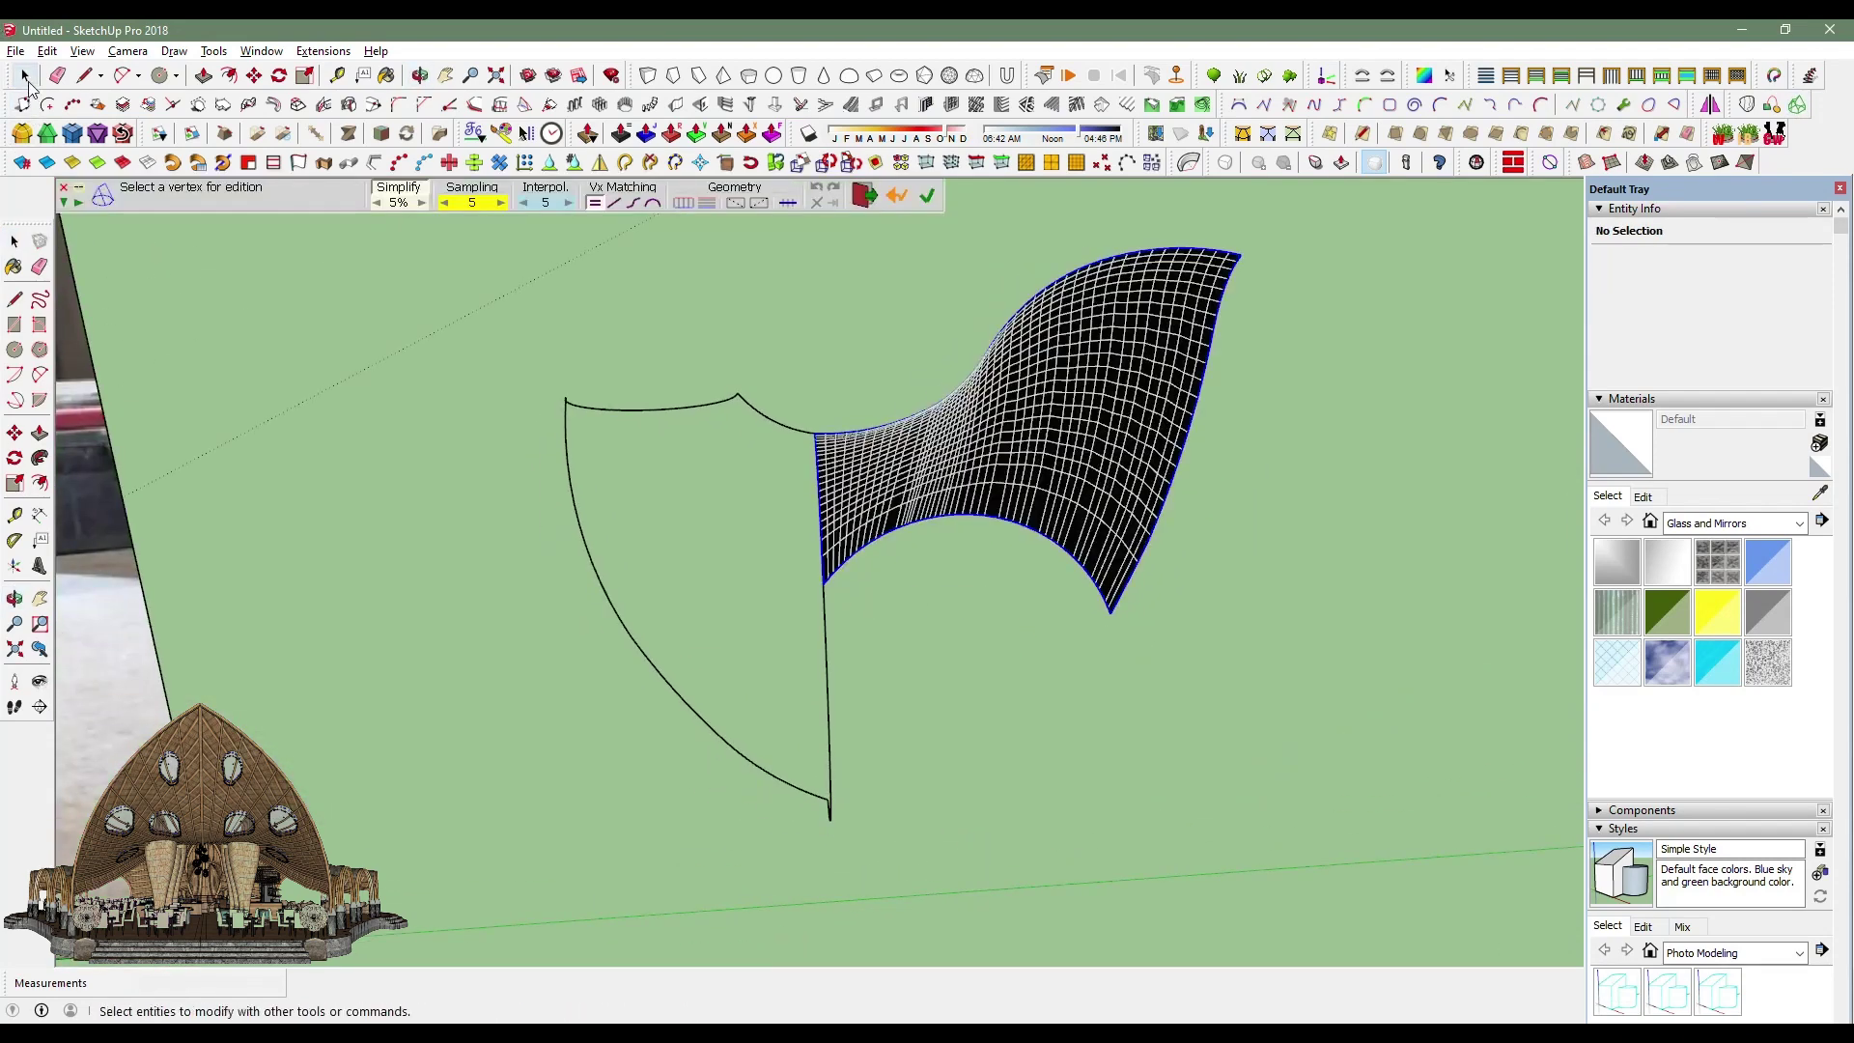
left_click(24, 75)
right_click(1155, 519)
mouse_move(1154, 518)
middle_mouse_down()
mouse_move(1202, 801)
mouse_move(1224, 732)
mouse_move(1160, 717)
mouse_move(1186, 619)
middle_mouse_up()
key("space")
left_click(1202, 801)
left_click(1186, 616)
left_click(444, 594)
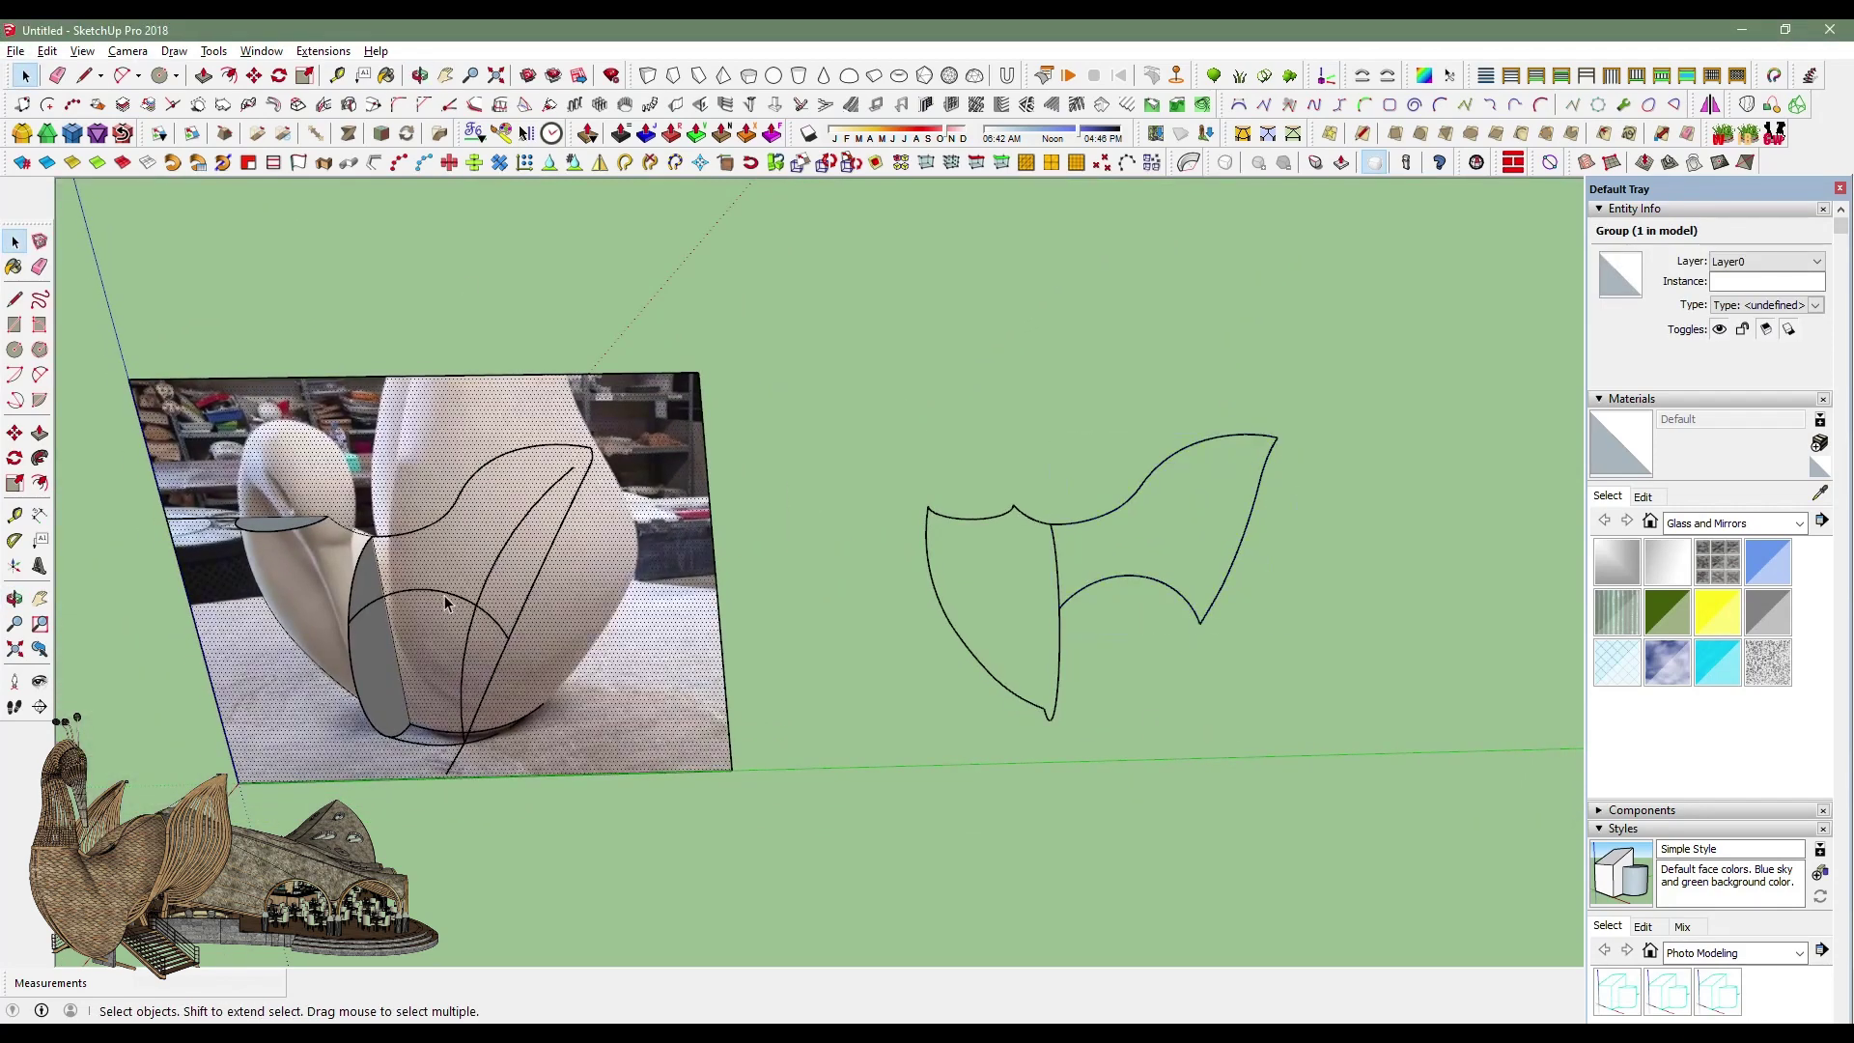
Group the blue curve profile, then open it and select all its edges.
middle_click_drag(445, 595, 873, 591)
middle_click_drag(612, 570, 688, 809)
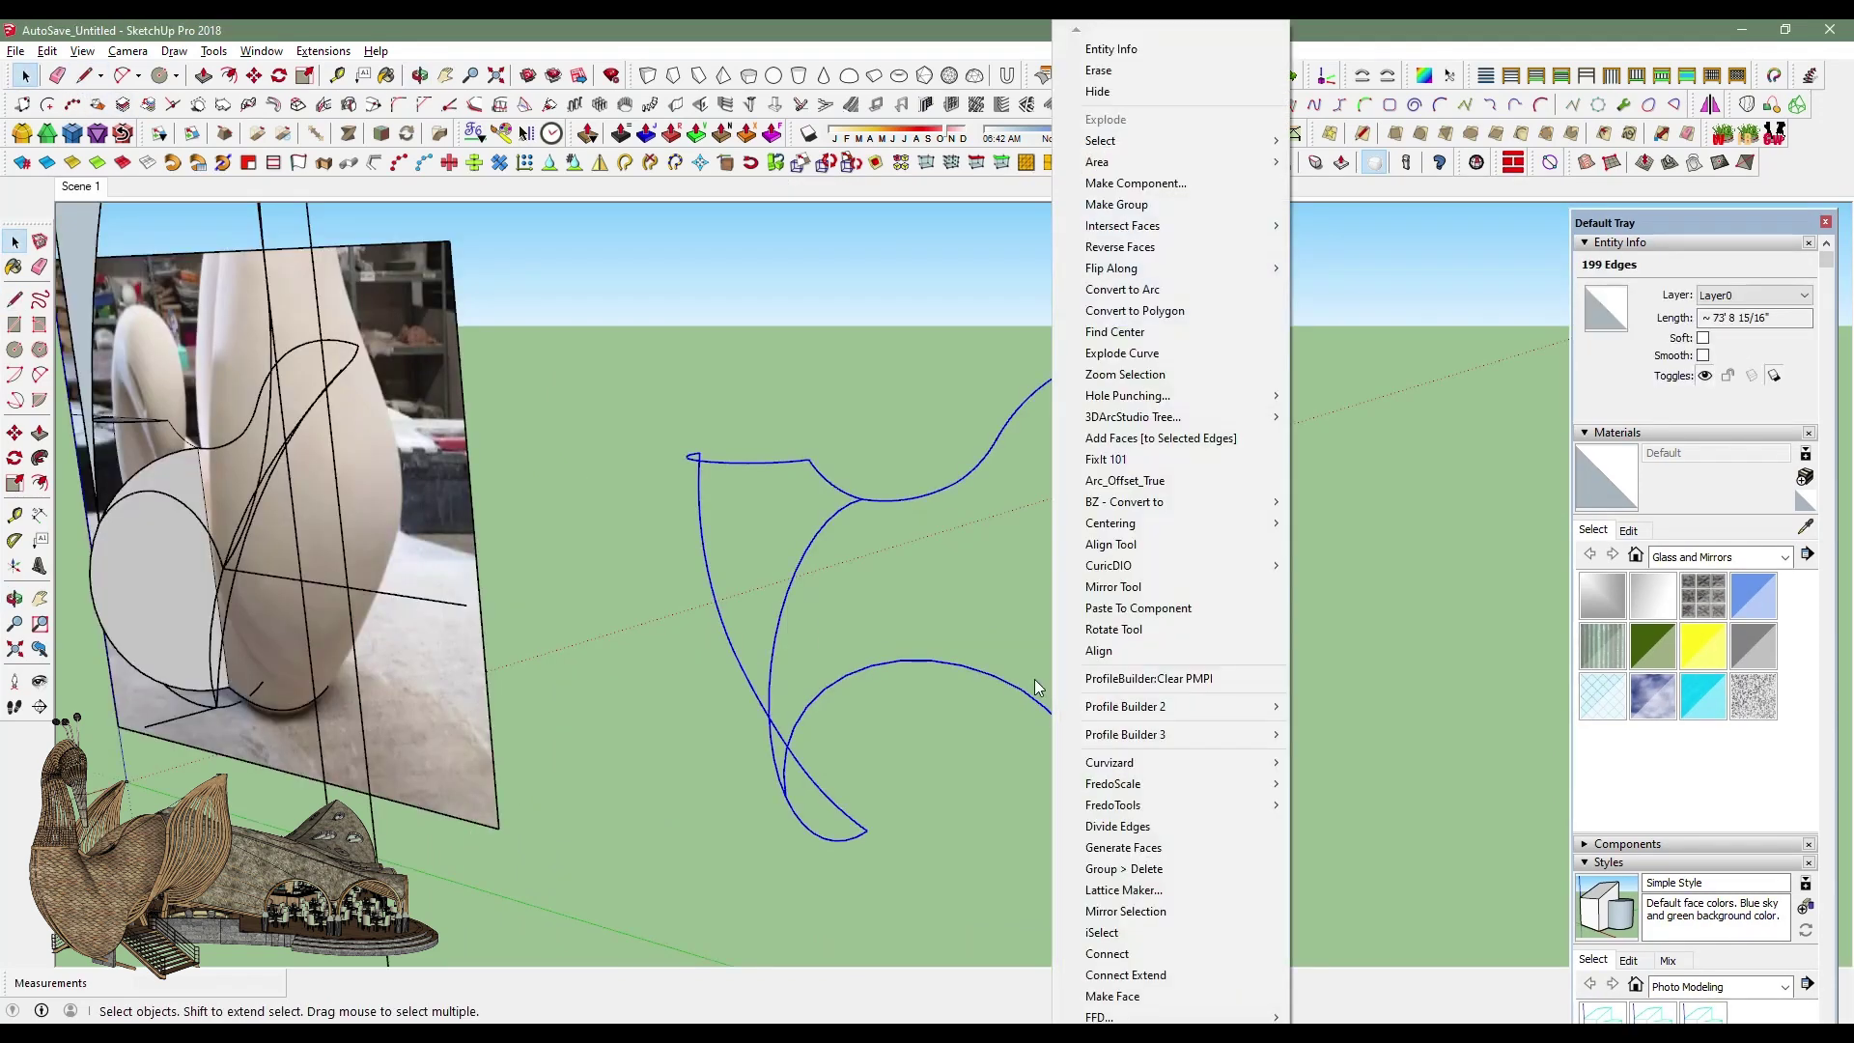
left_click(1139, 209)
mouse_move(848, 724)
middle_mouse_down()
mouse_move(936, 749)
mouse_move(1164, 752)
mouse_move(1055, 728)
middle_mouse_up()
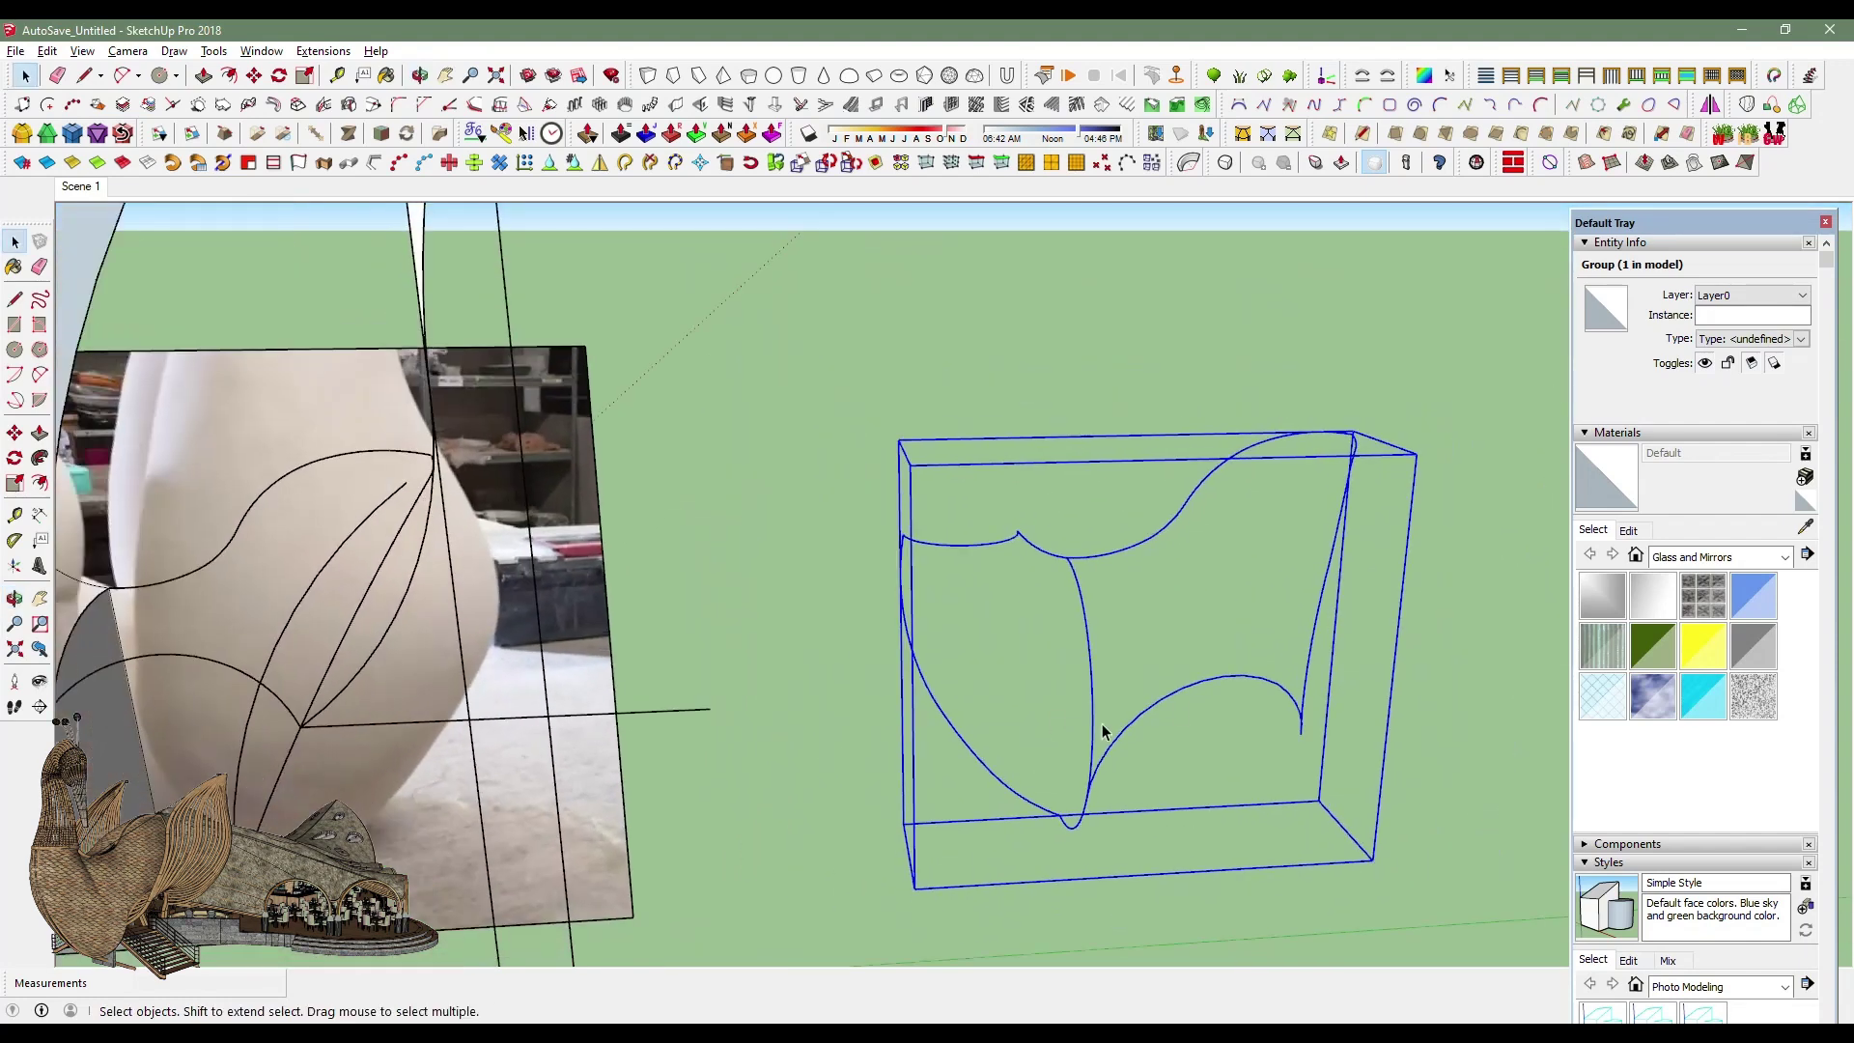
triple_click(1191, 697)
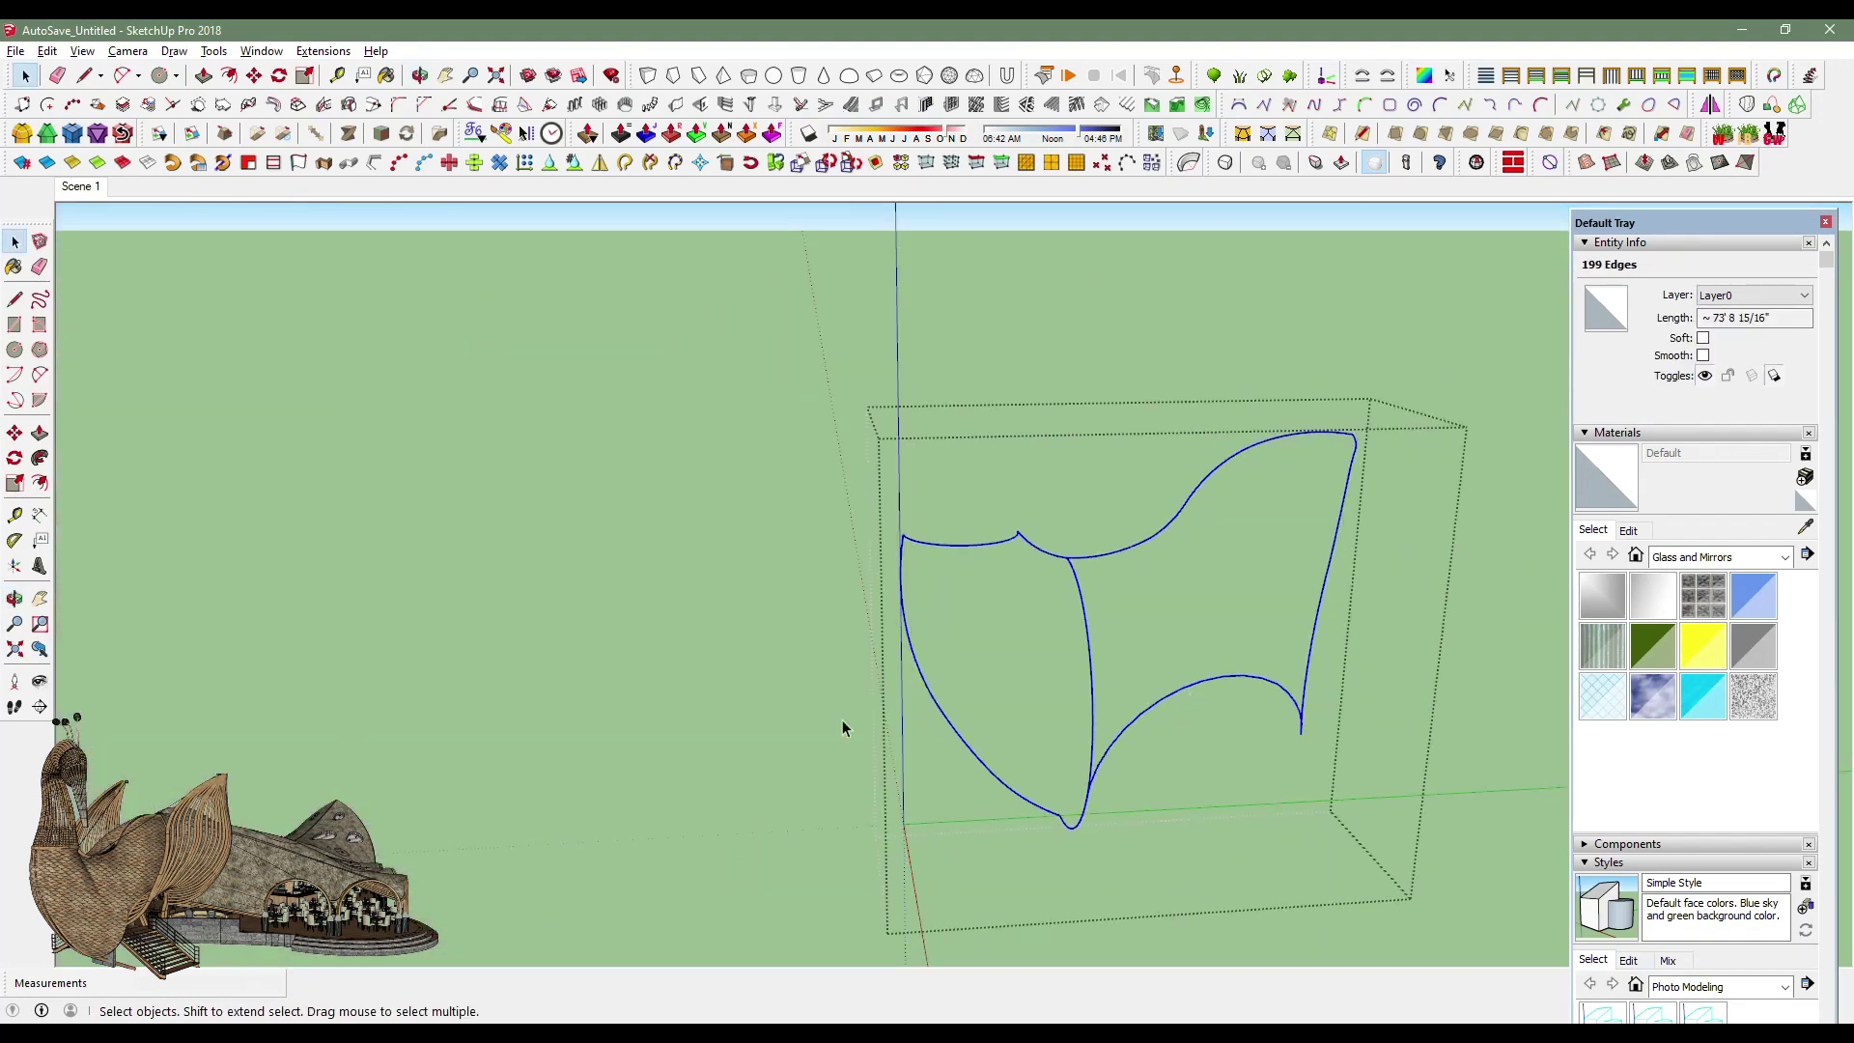
left_click(1108, 697)
Paste a copy of the profile to the right and delete its upper curves.
middle_click_drag(1098, 712, 608, 745)
scroll(841, 530, "down", 5)
scroll(603, 739, "up", 3)
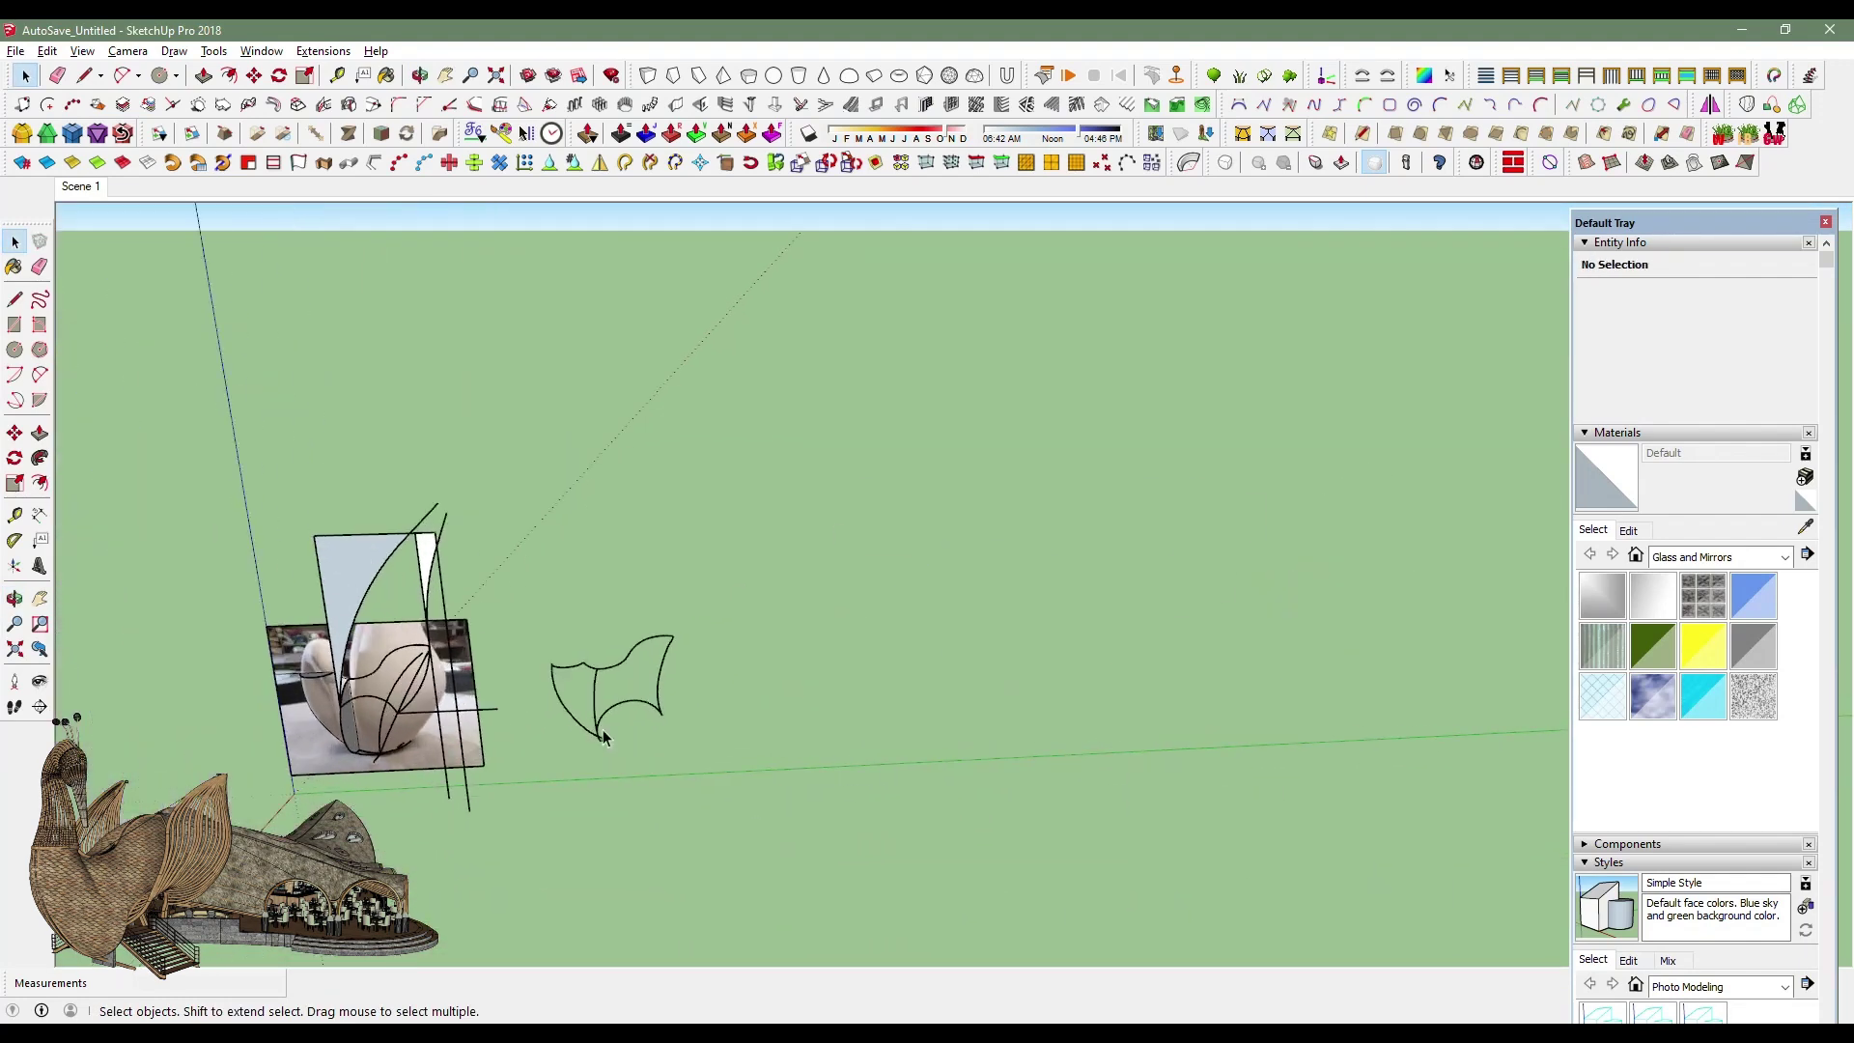
scroll(604, 739, "up", 5)
key("ctrl+v")
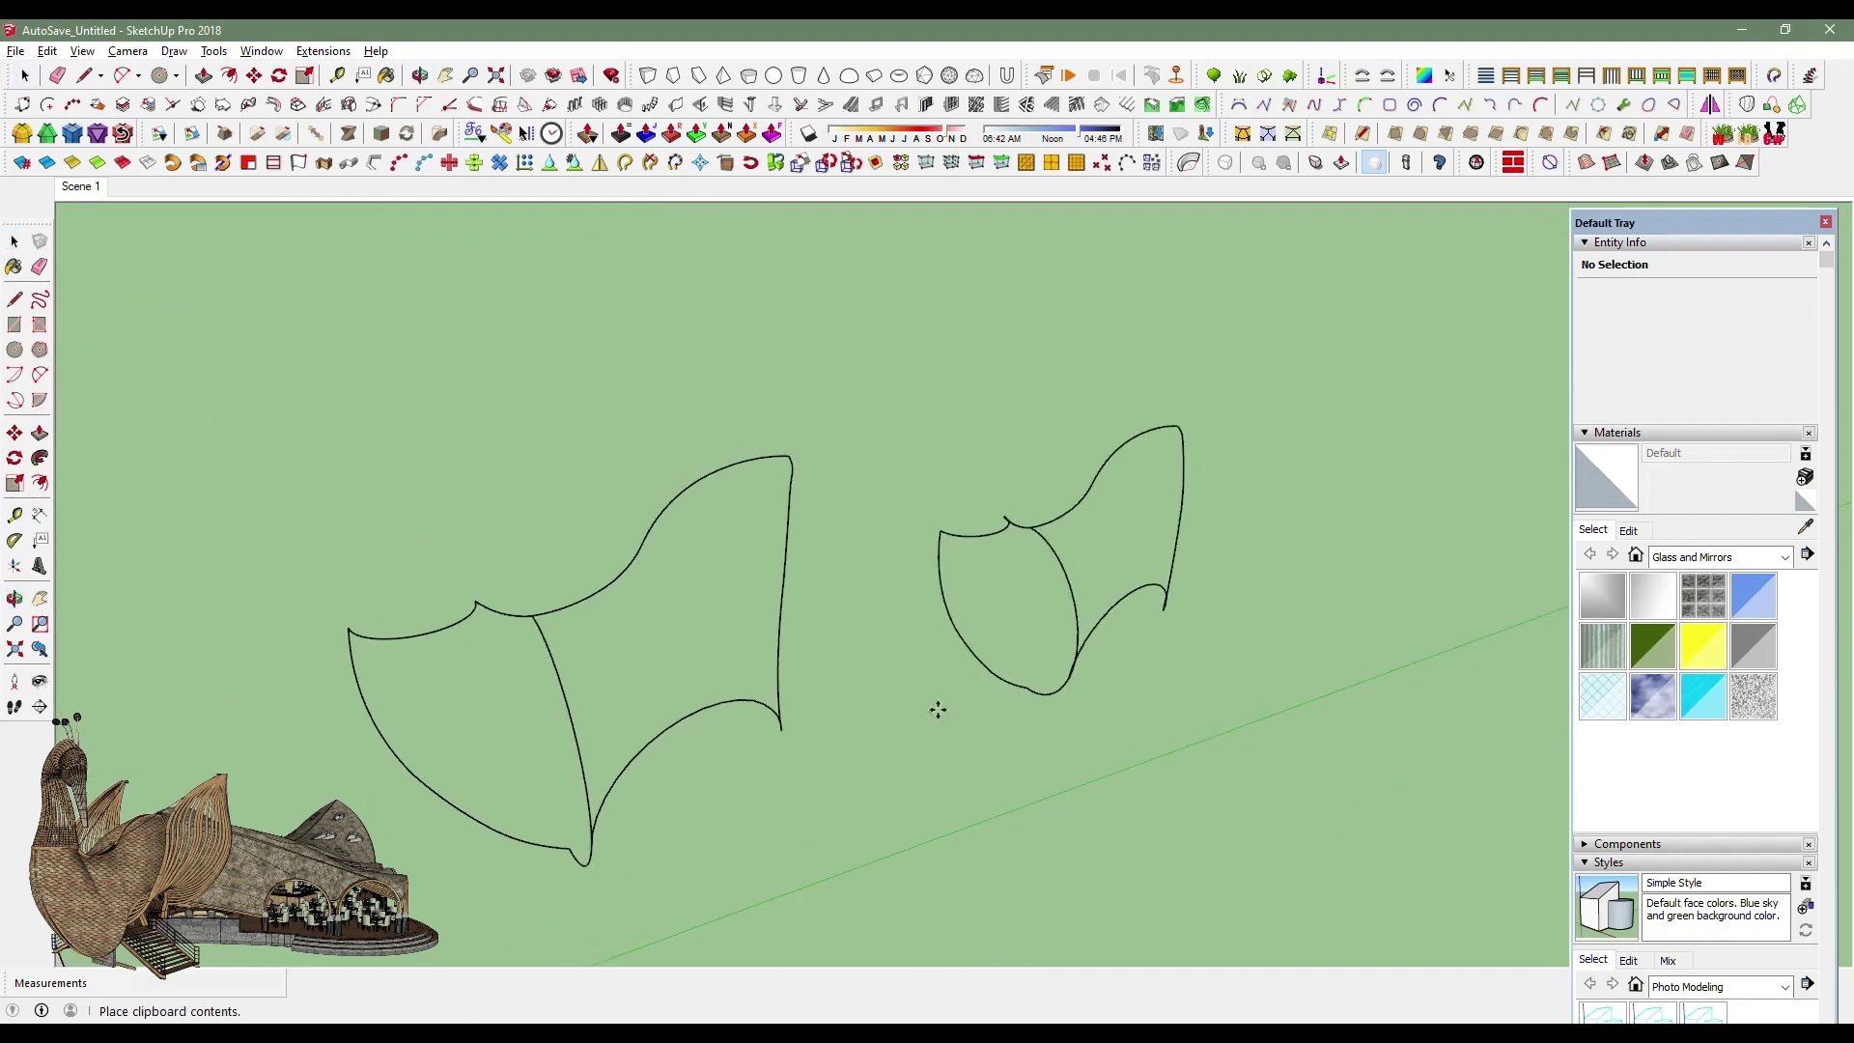
left_click(915, 709)
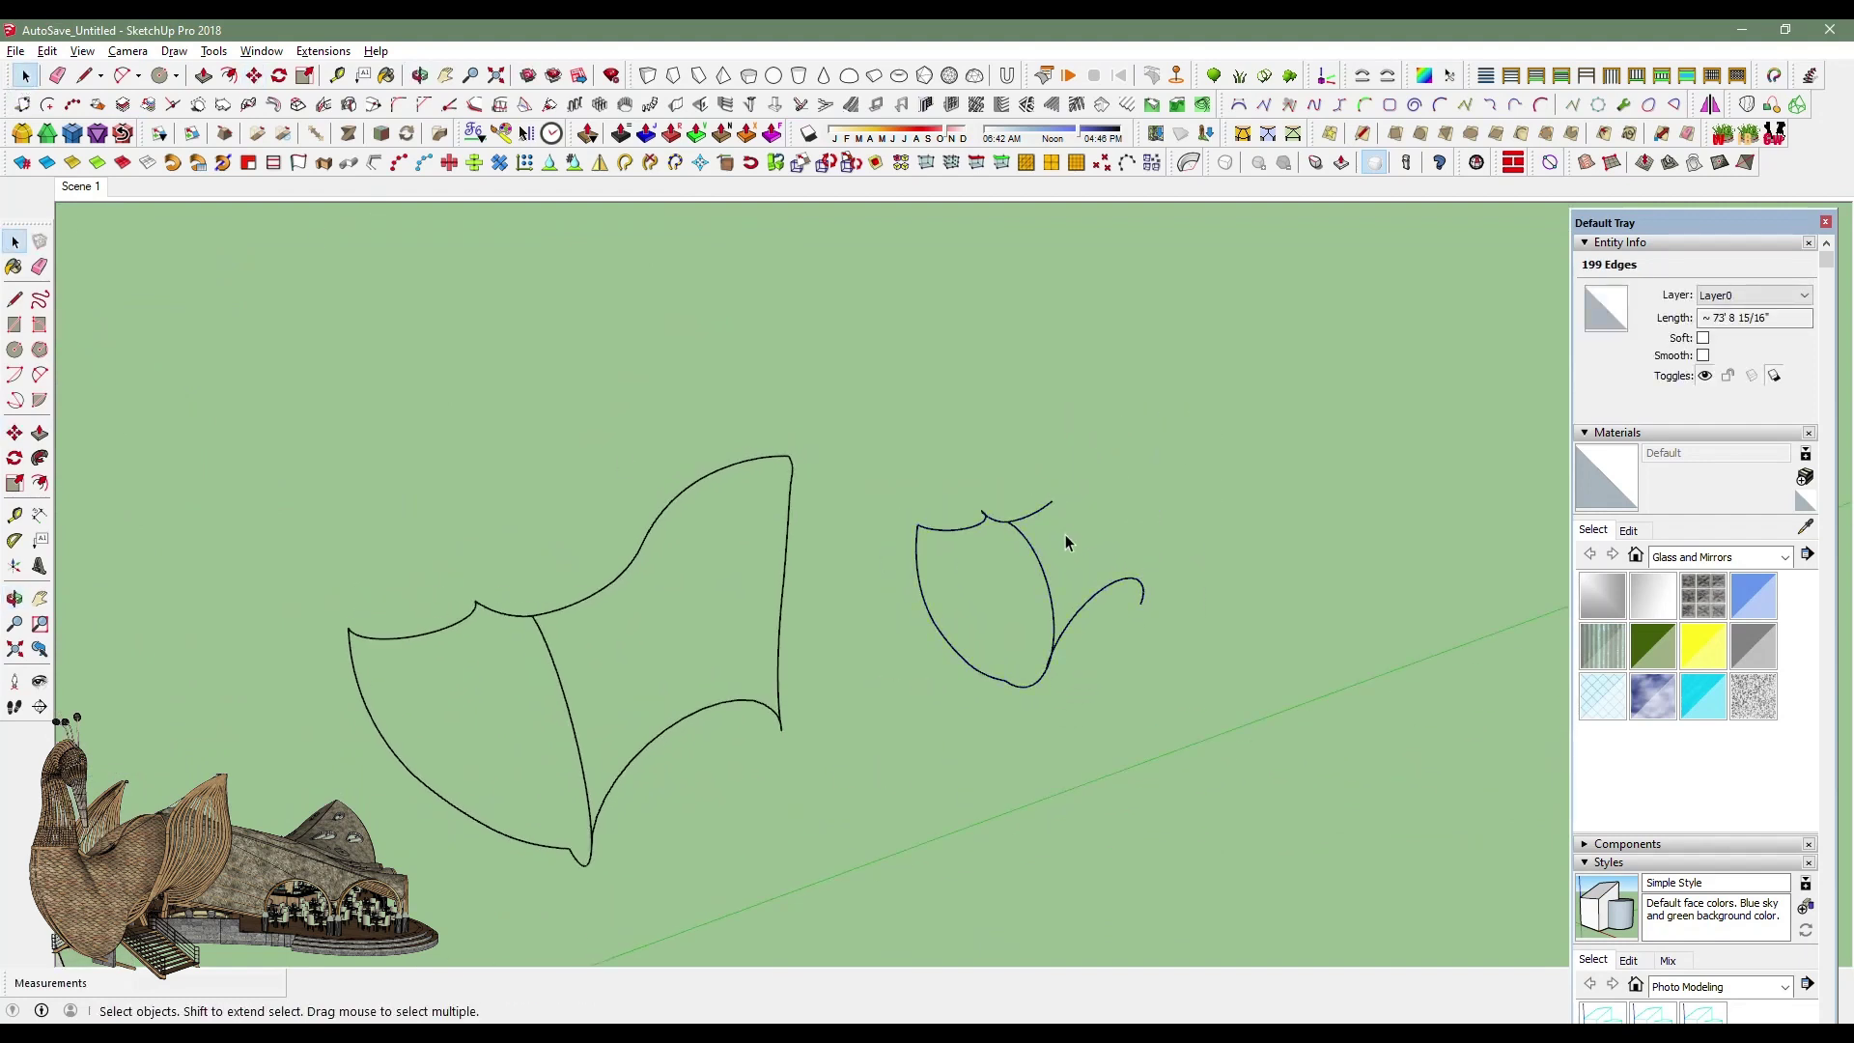
key("Delete")
left_click_drag(927, 729, 929, 724)
mouse_move(1017, 716)
middle_mouse_down()
mouse_move(890, 435)
mouse_move(987, 681)
mouse_move(1016, 435)
middle_mouse_up()
Select the copy's lower arc and draw a tall upright rectangle with the Line tool.
left_click(1016, 676)
mouse_move(800, 657)
middle_mouse_down()
mouse_move(894, 739)
mouse_move(1082, 577)
mouse_move(674, 679)
mouse_move(840, 882)
mouse_move(675, 811)
mouse_move(1083, 661)
middle_mouse_up()
left_click(1082, 577)
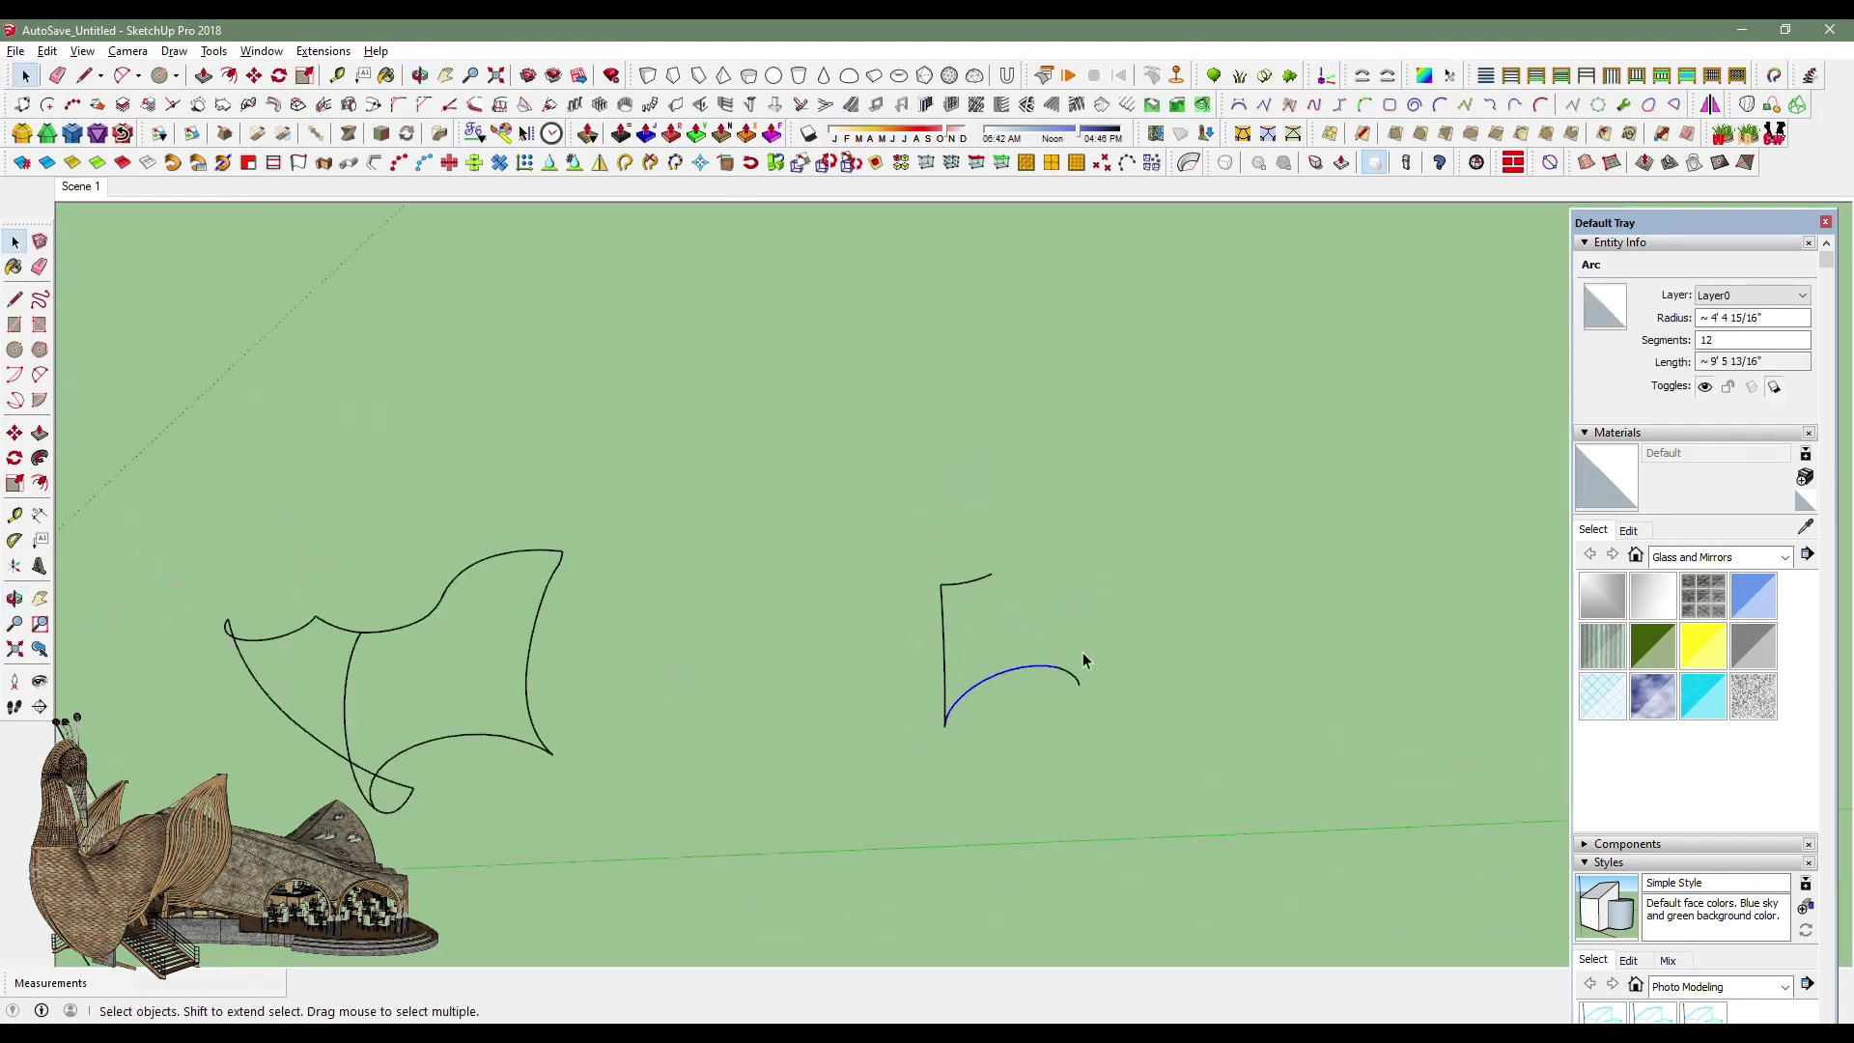
key("l")
middle_click_drag(599, 538, 1055, 645)
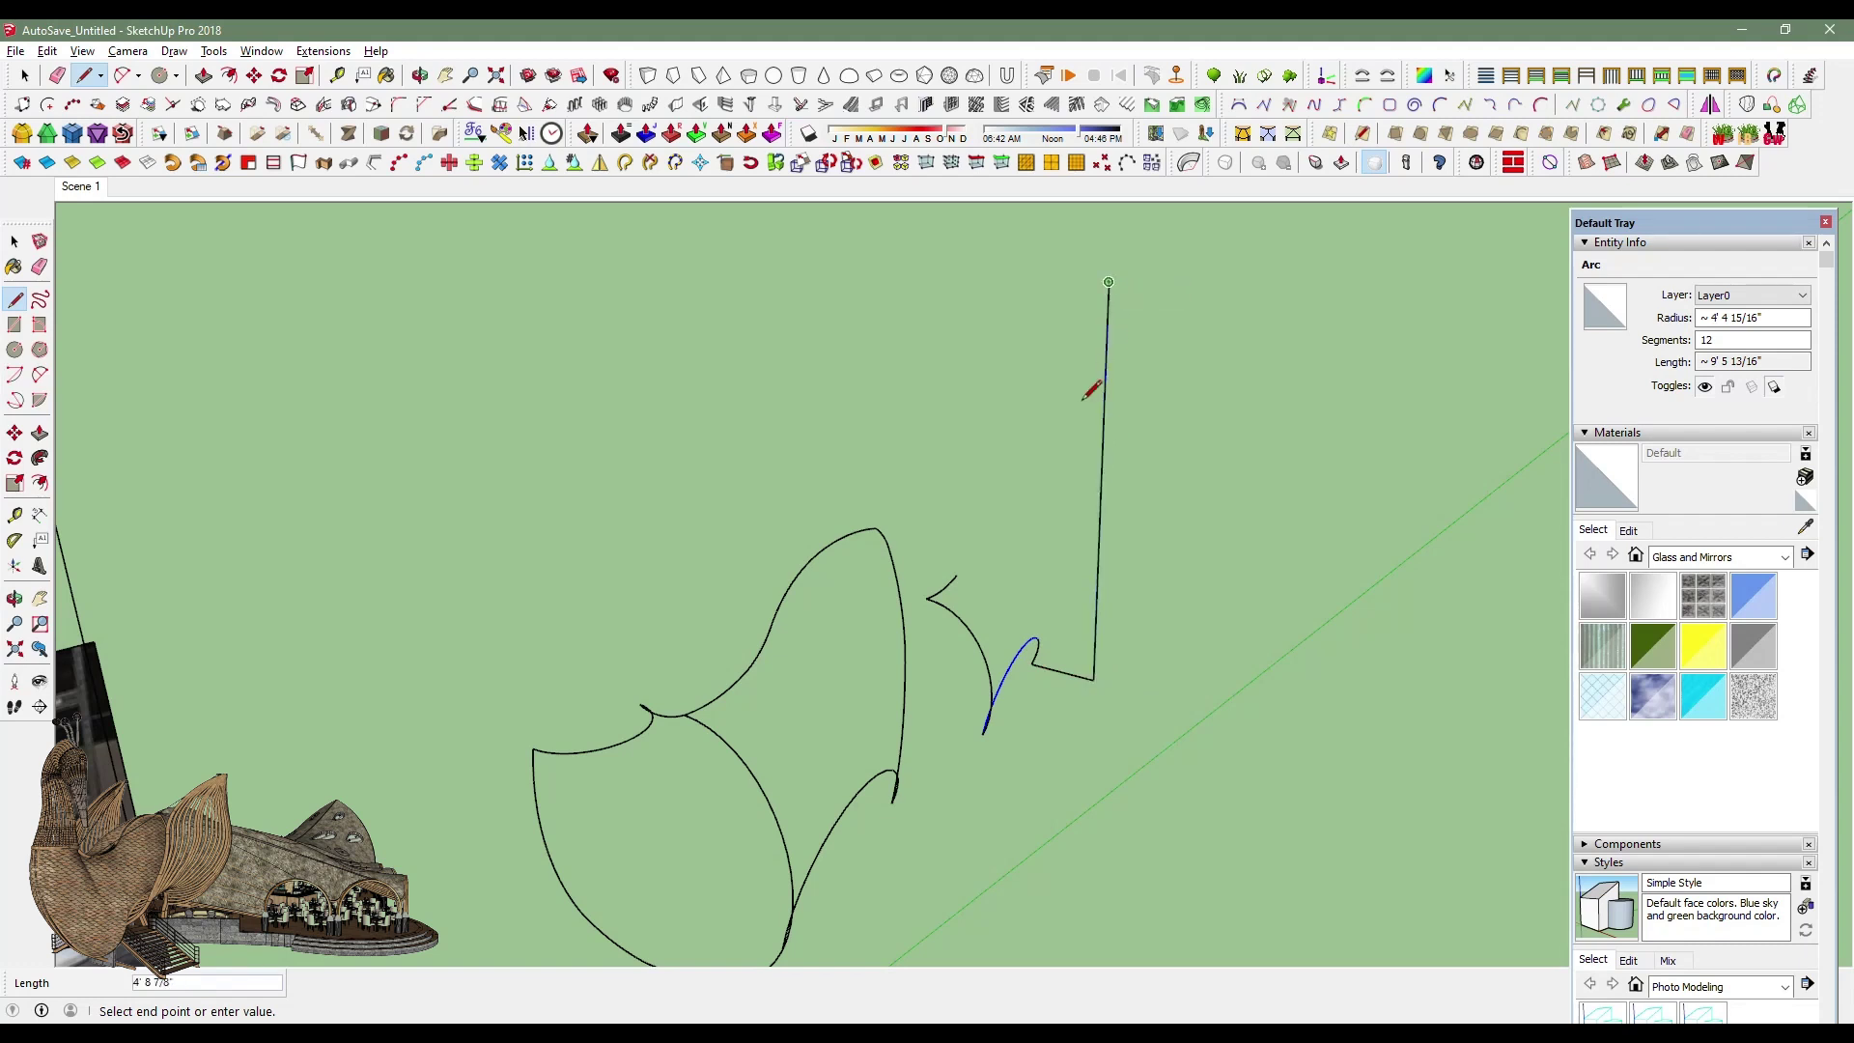
middle_click_drag(1082, 399, 641, 294)
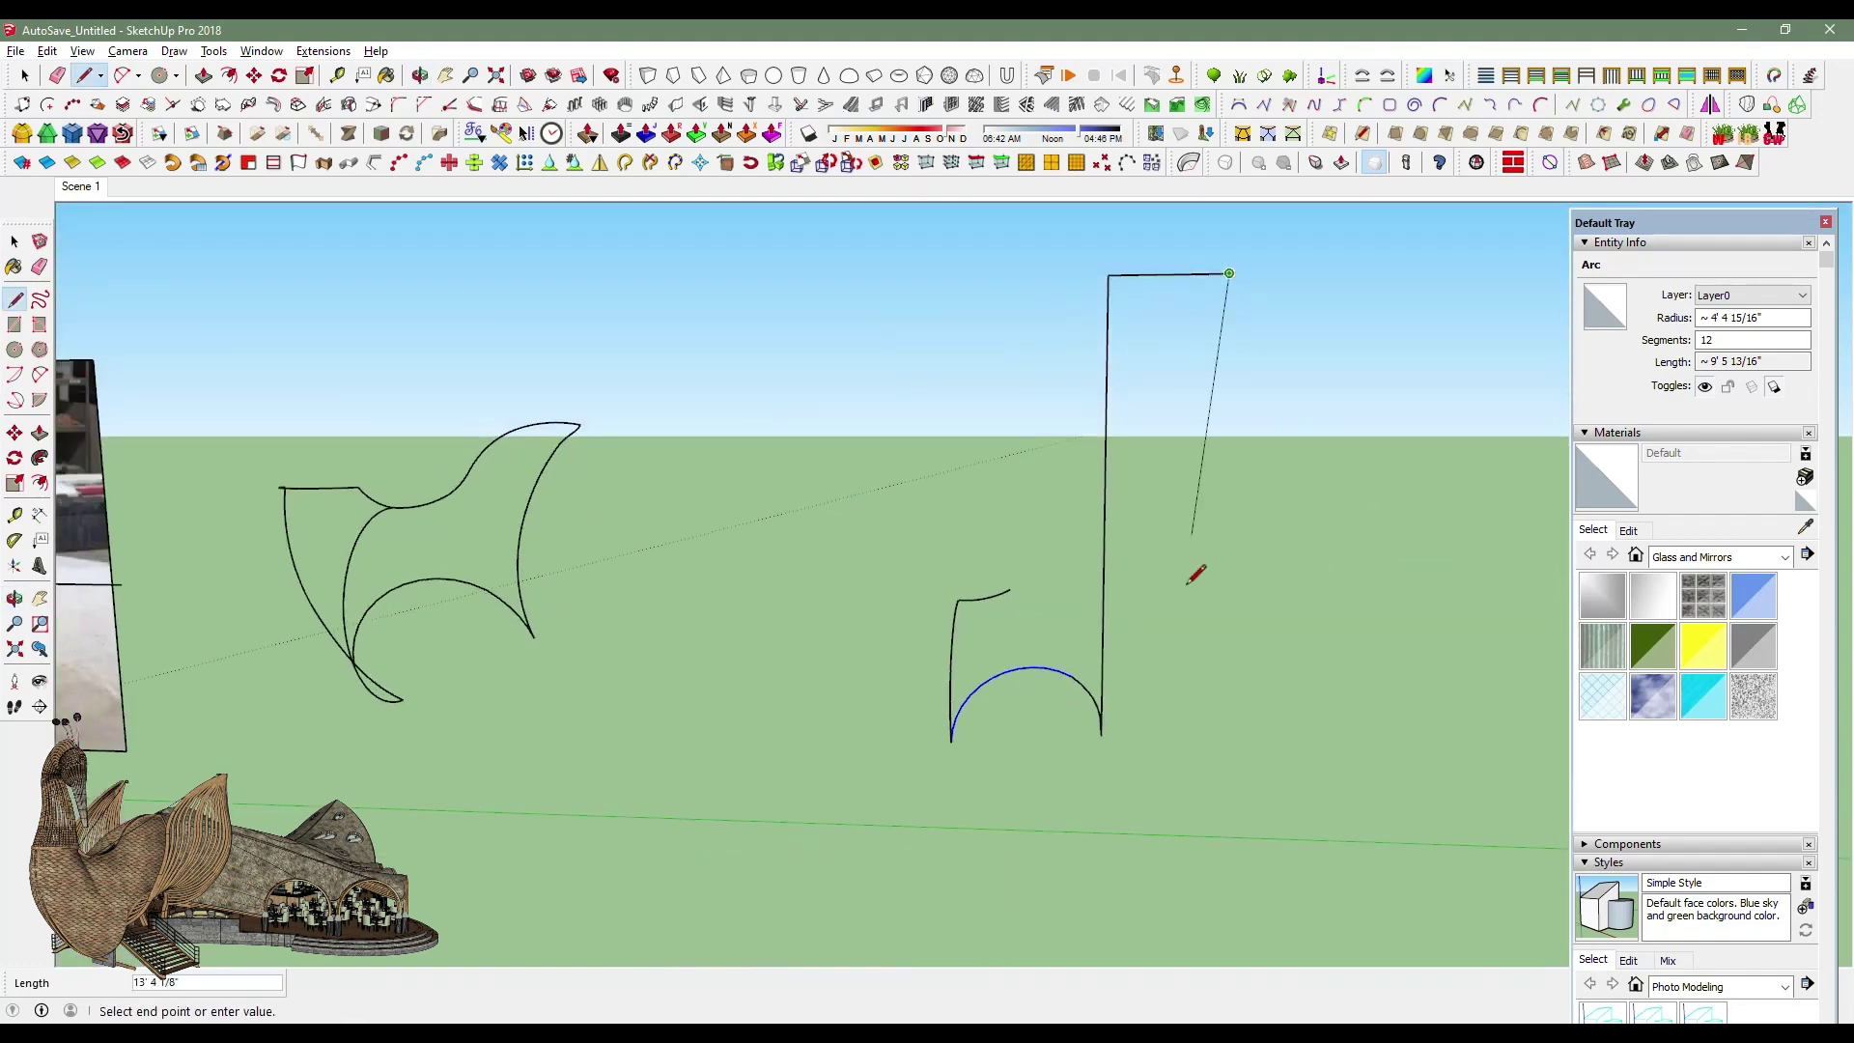
left_click_drag(1324, 759, 963, 730)
key("l")
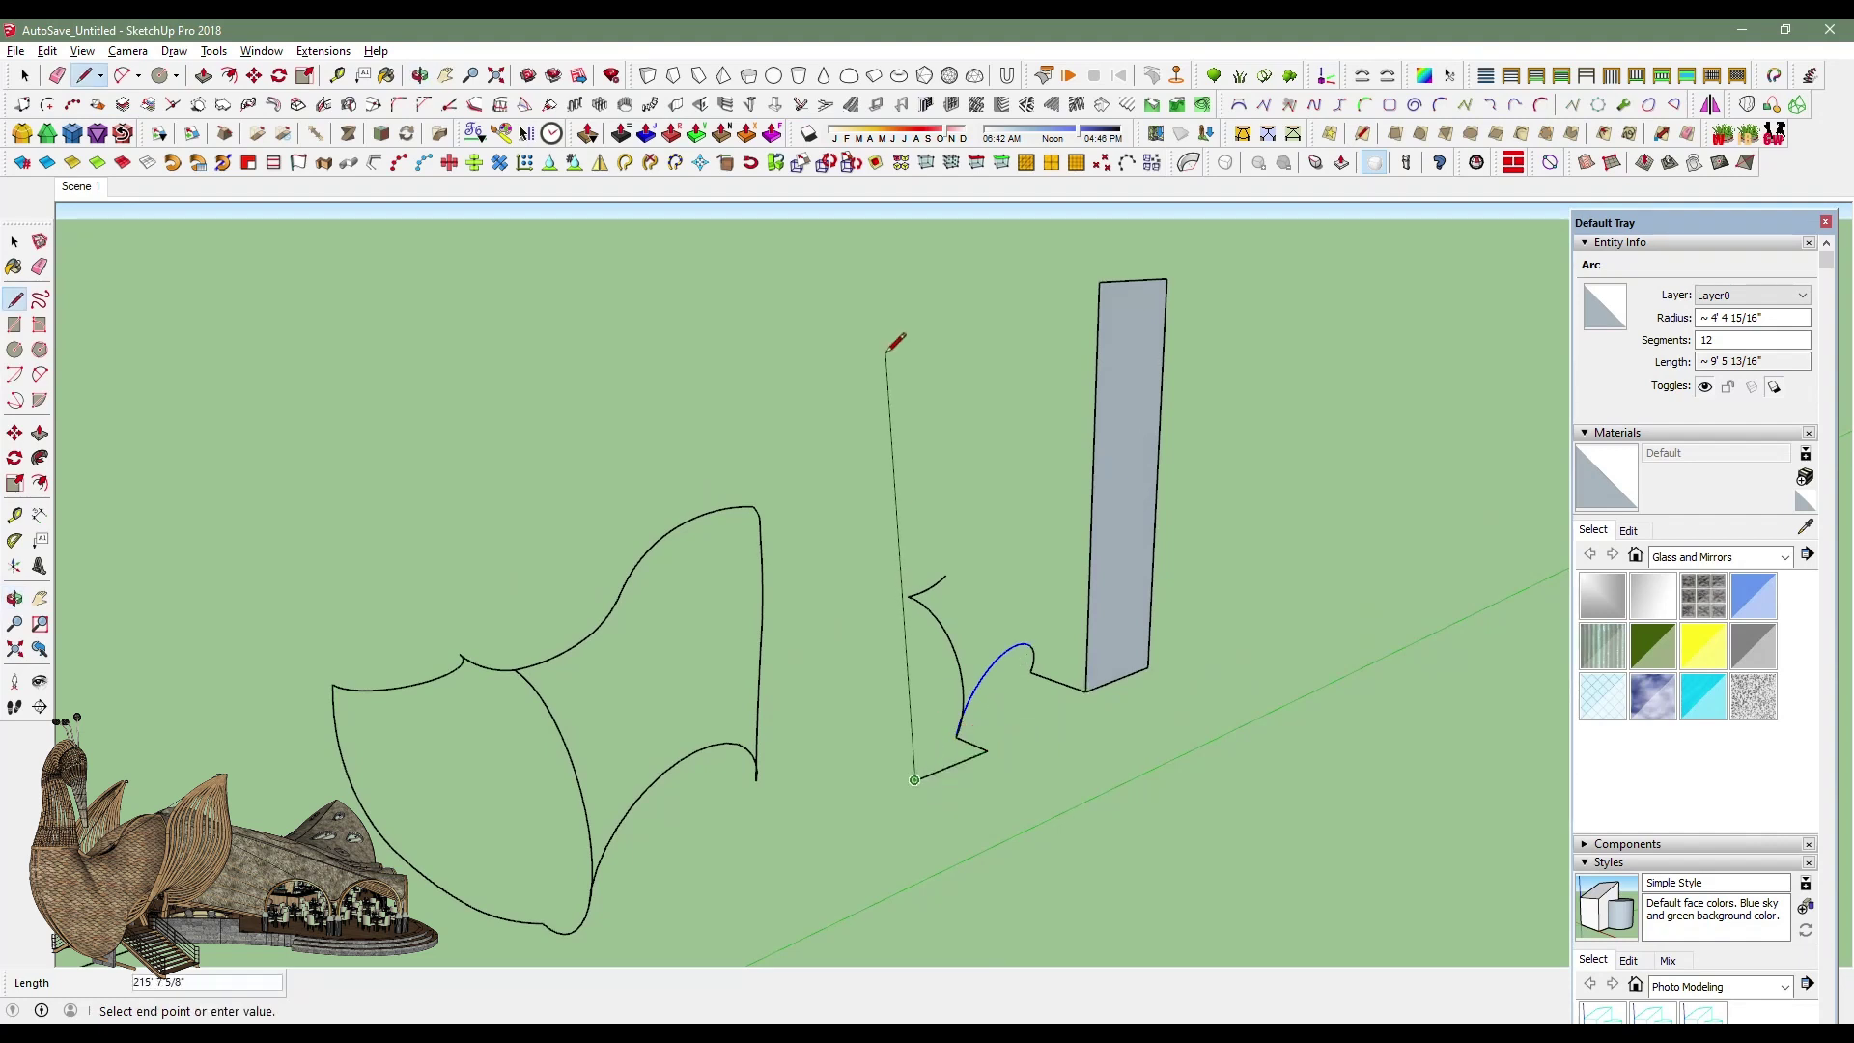
Draw an arc from the blue arc's endpoint up to the rectangle's top corner.
left_click(120, 75)
scroll(956, 715, "up", 3)
scroll(961, 731, "up", 2)
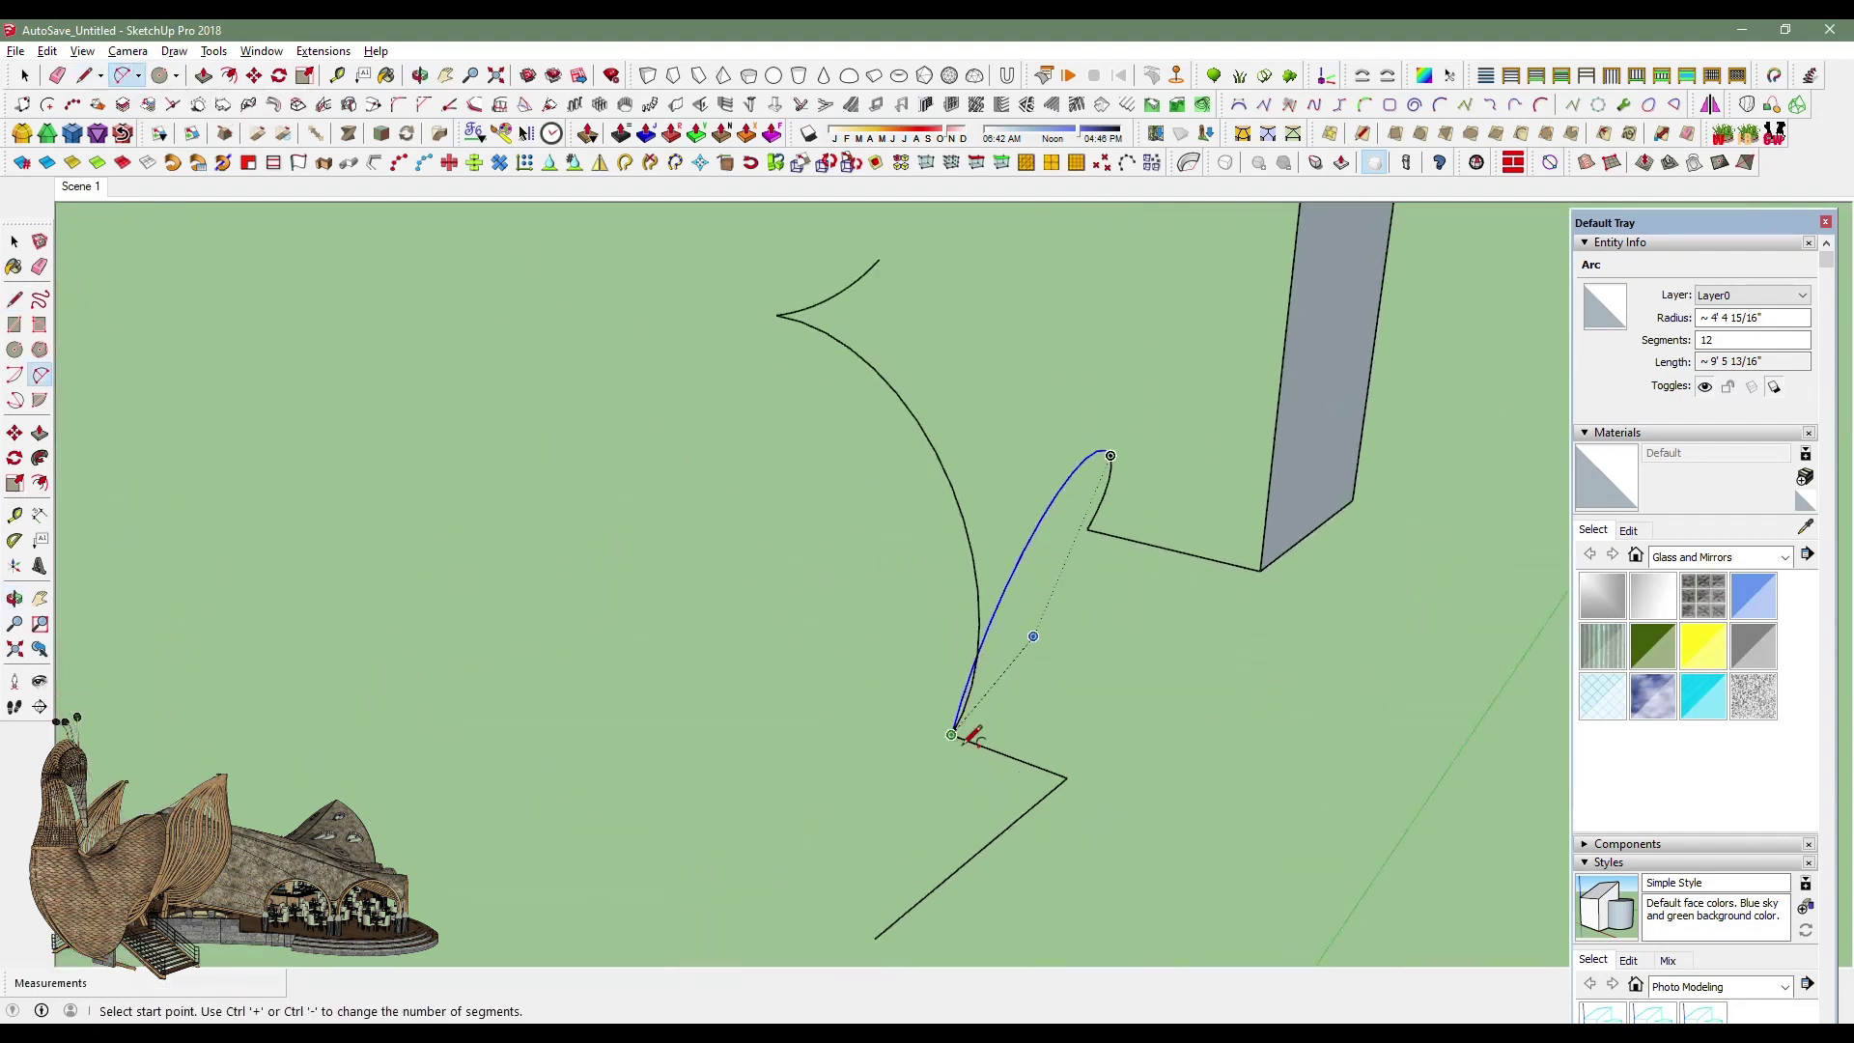
left_click(954, 735)
mouse_move(943, 815)
middle_mouse_down()
mouse_move(612, 844)
mouse_move(1207, 391)
middle_mouse_up()
mouse_move(1086, 280)
middle_mouse_down()
mouse_move(976, 869)
mouse_move(1009, 545)
middle_mouse_up()
left_click(1023, 383)
mouse_move(981, 567)
middle_mouse_down()
mouse_move(878, 729)
mouse_move(1288, 856)
mouse_move(1109, 902)
mouse_move(890, 773)
mouse_move(1162, 813)
mouse_move(1191, 766)
middle_mouse_up()
Draw a 2-Point Arc between the upper and lower endpoints.
key("a")
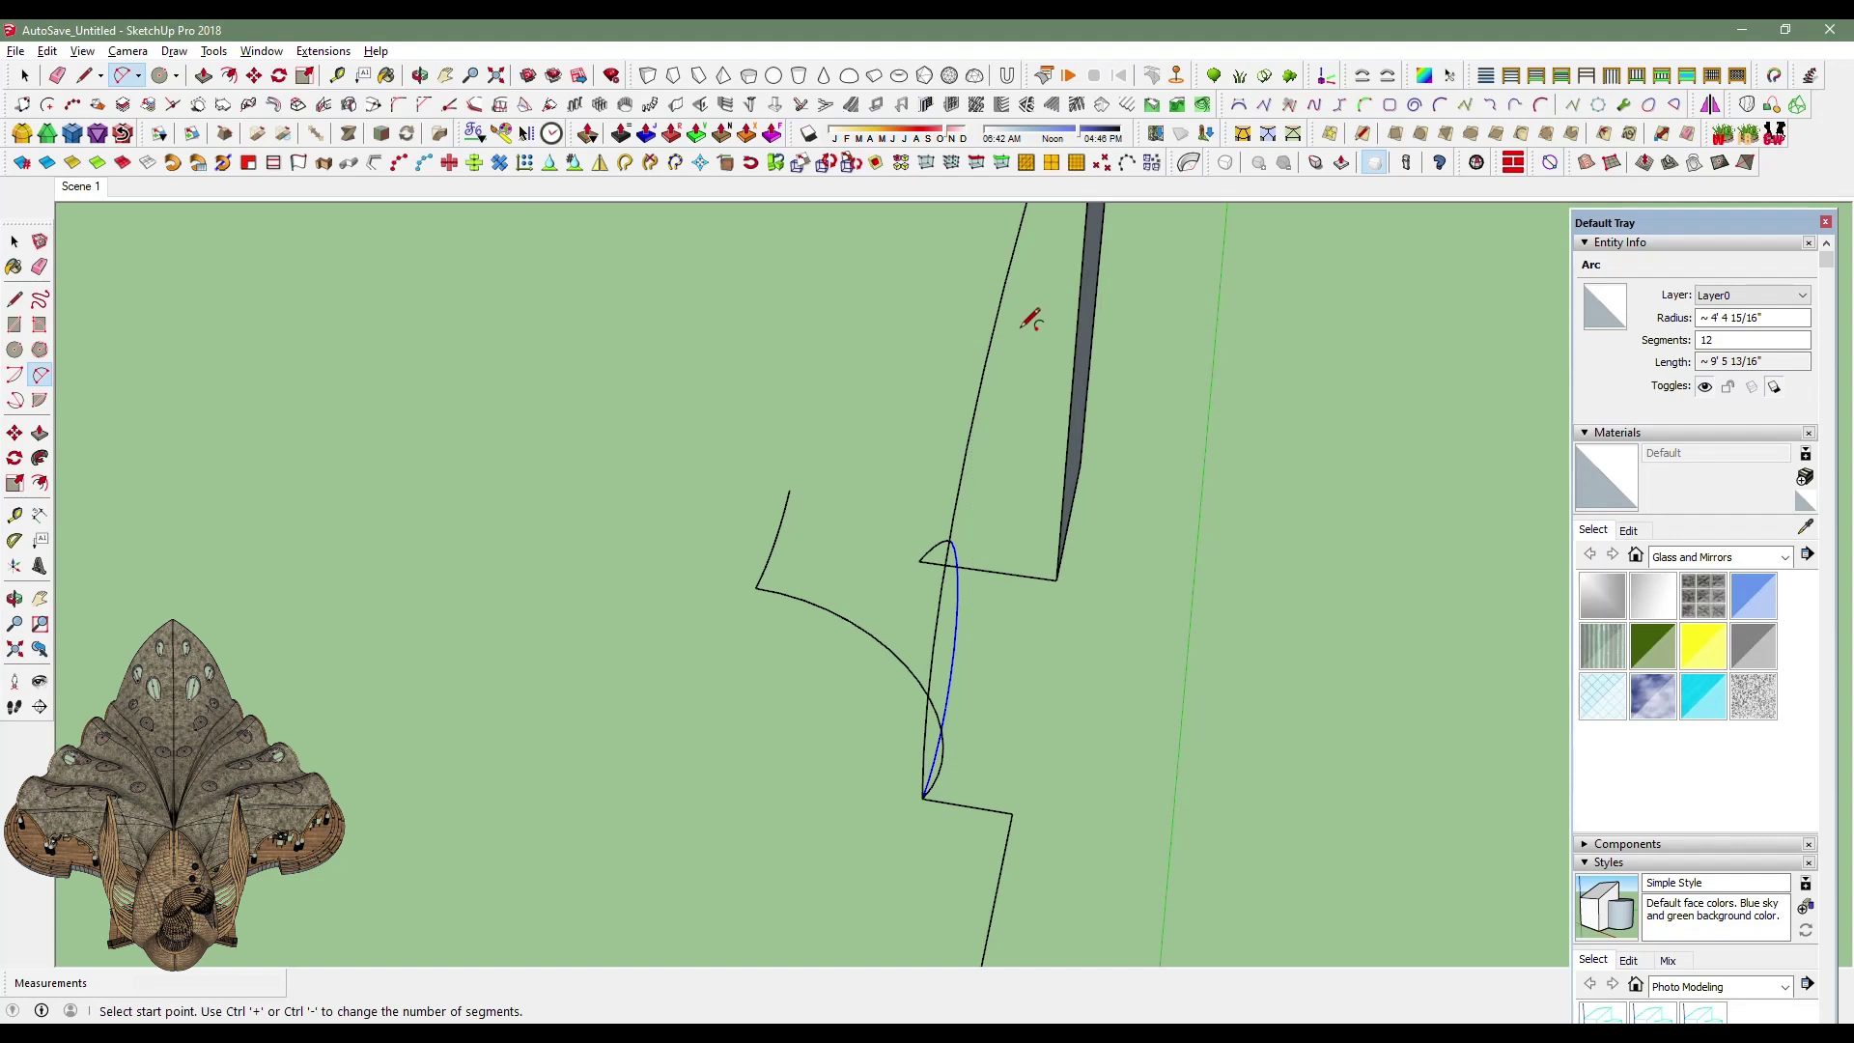
left_click(1004, 286)
left_click(966, 806)
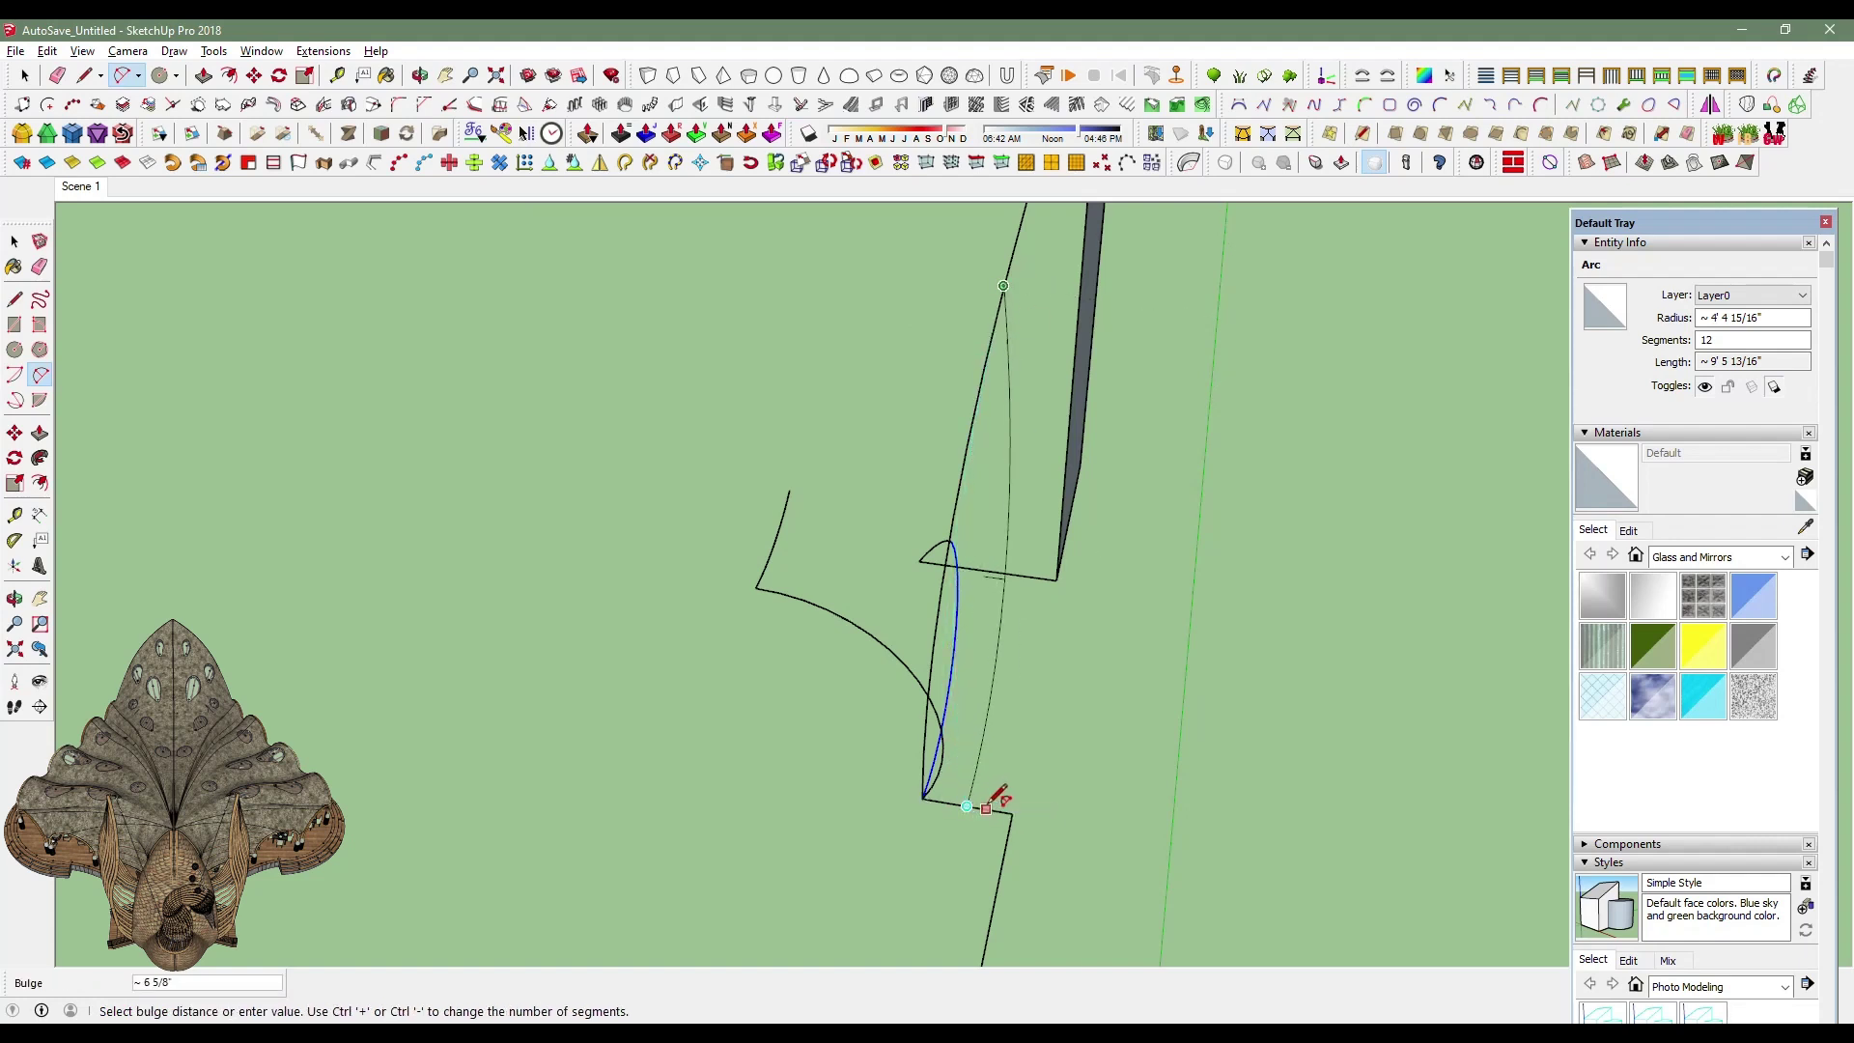
left_click(1016, 782)
mouse_move(1016, 782)
middle_mouse_down()
mouse_move(794, 799)
mouse_move(981, 559)
middle_mouse_up()
Draw another arc to the line's endpoint, closing a small face near the lower tip.
left_click(969, 565)
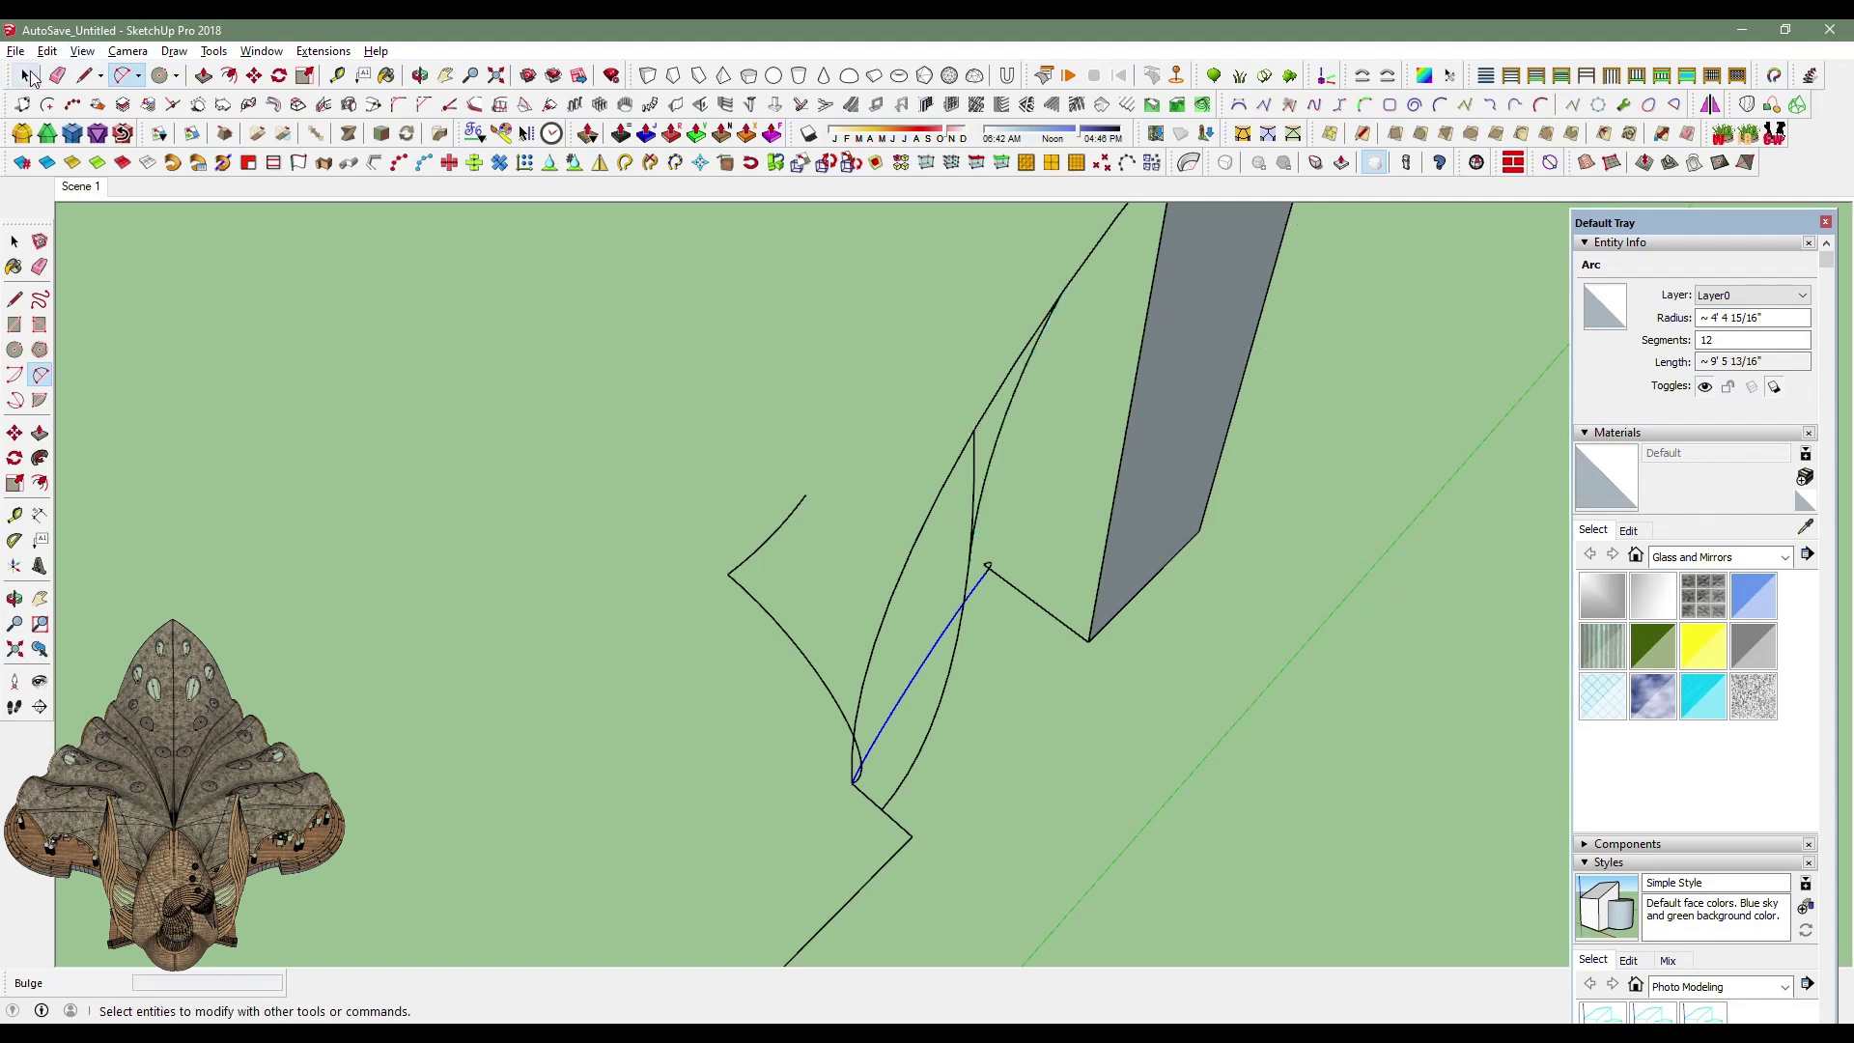
mouse_move(959, 462)
middle_mouse_down()
mouse_move(961, 728)
mouse_move(1142, 578)
middle_mouse_up()
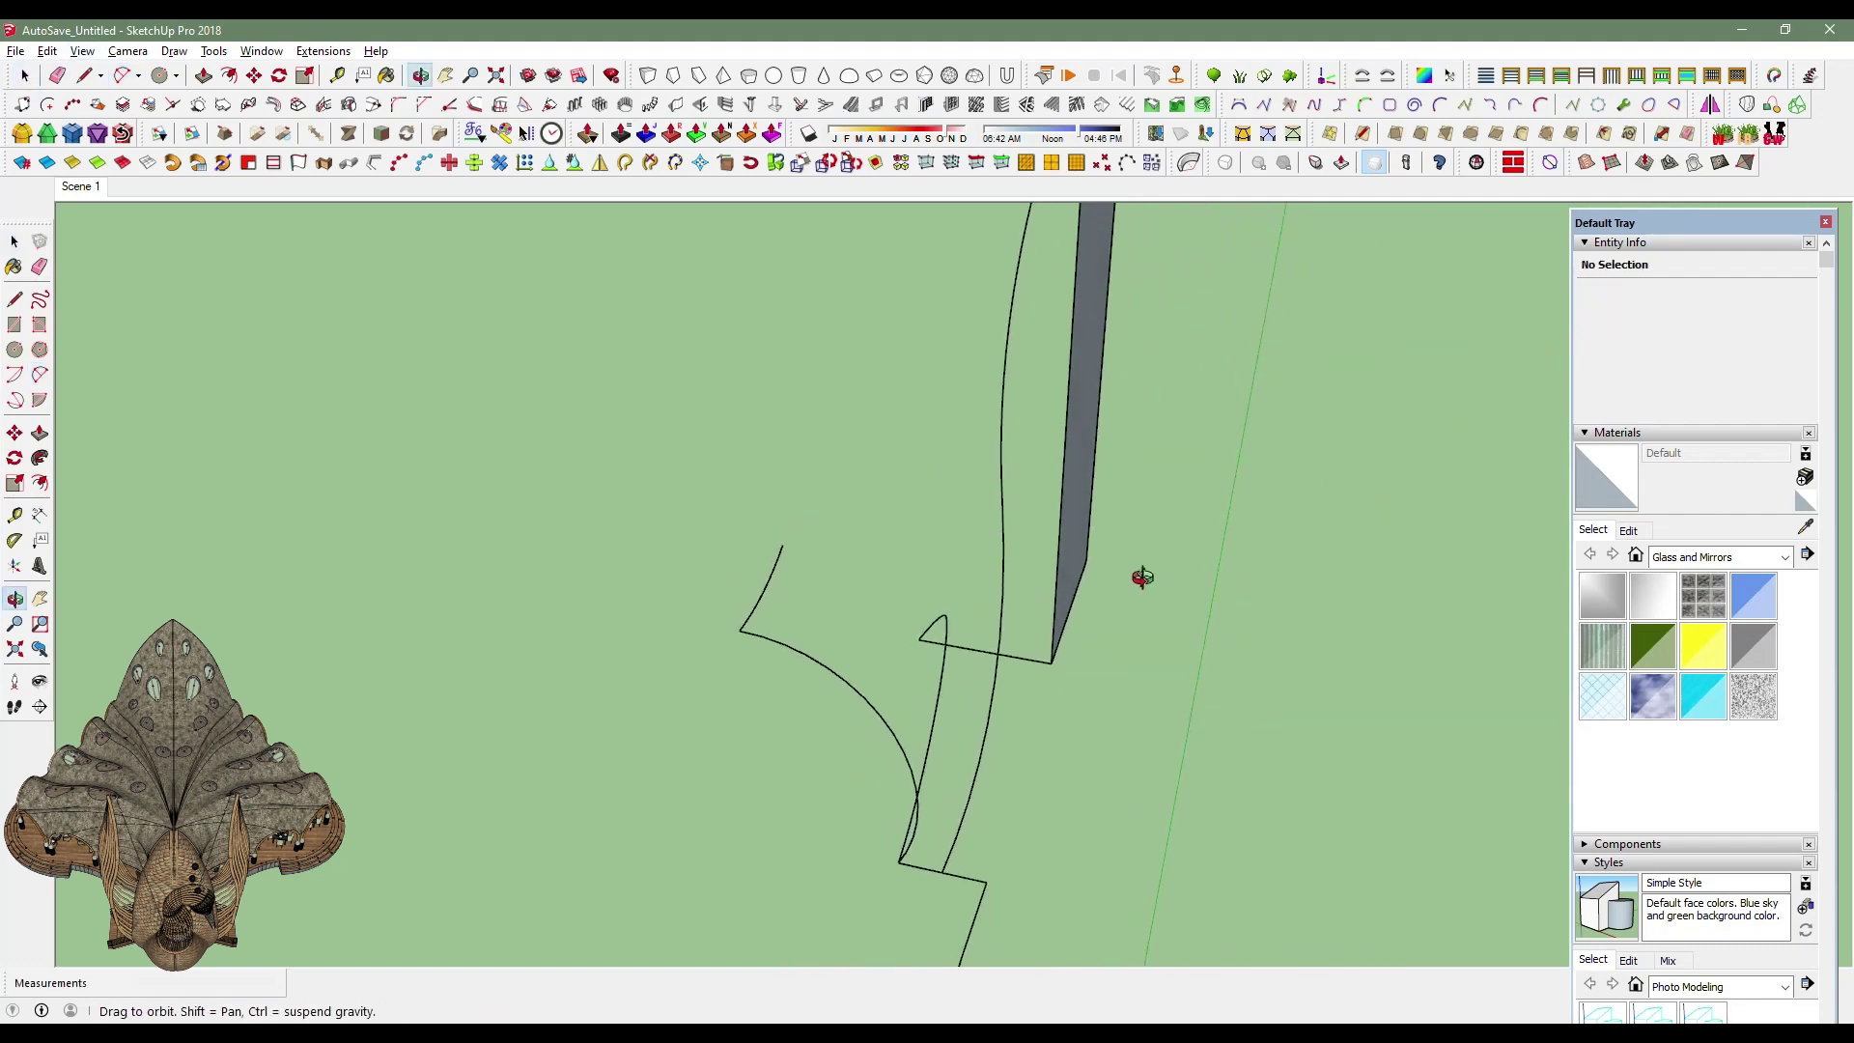
left_click(116, 75)
left_click(898, 861)
scroll(941, 860, "up", 3)
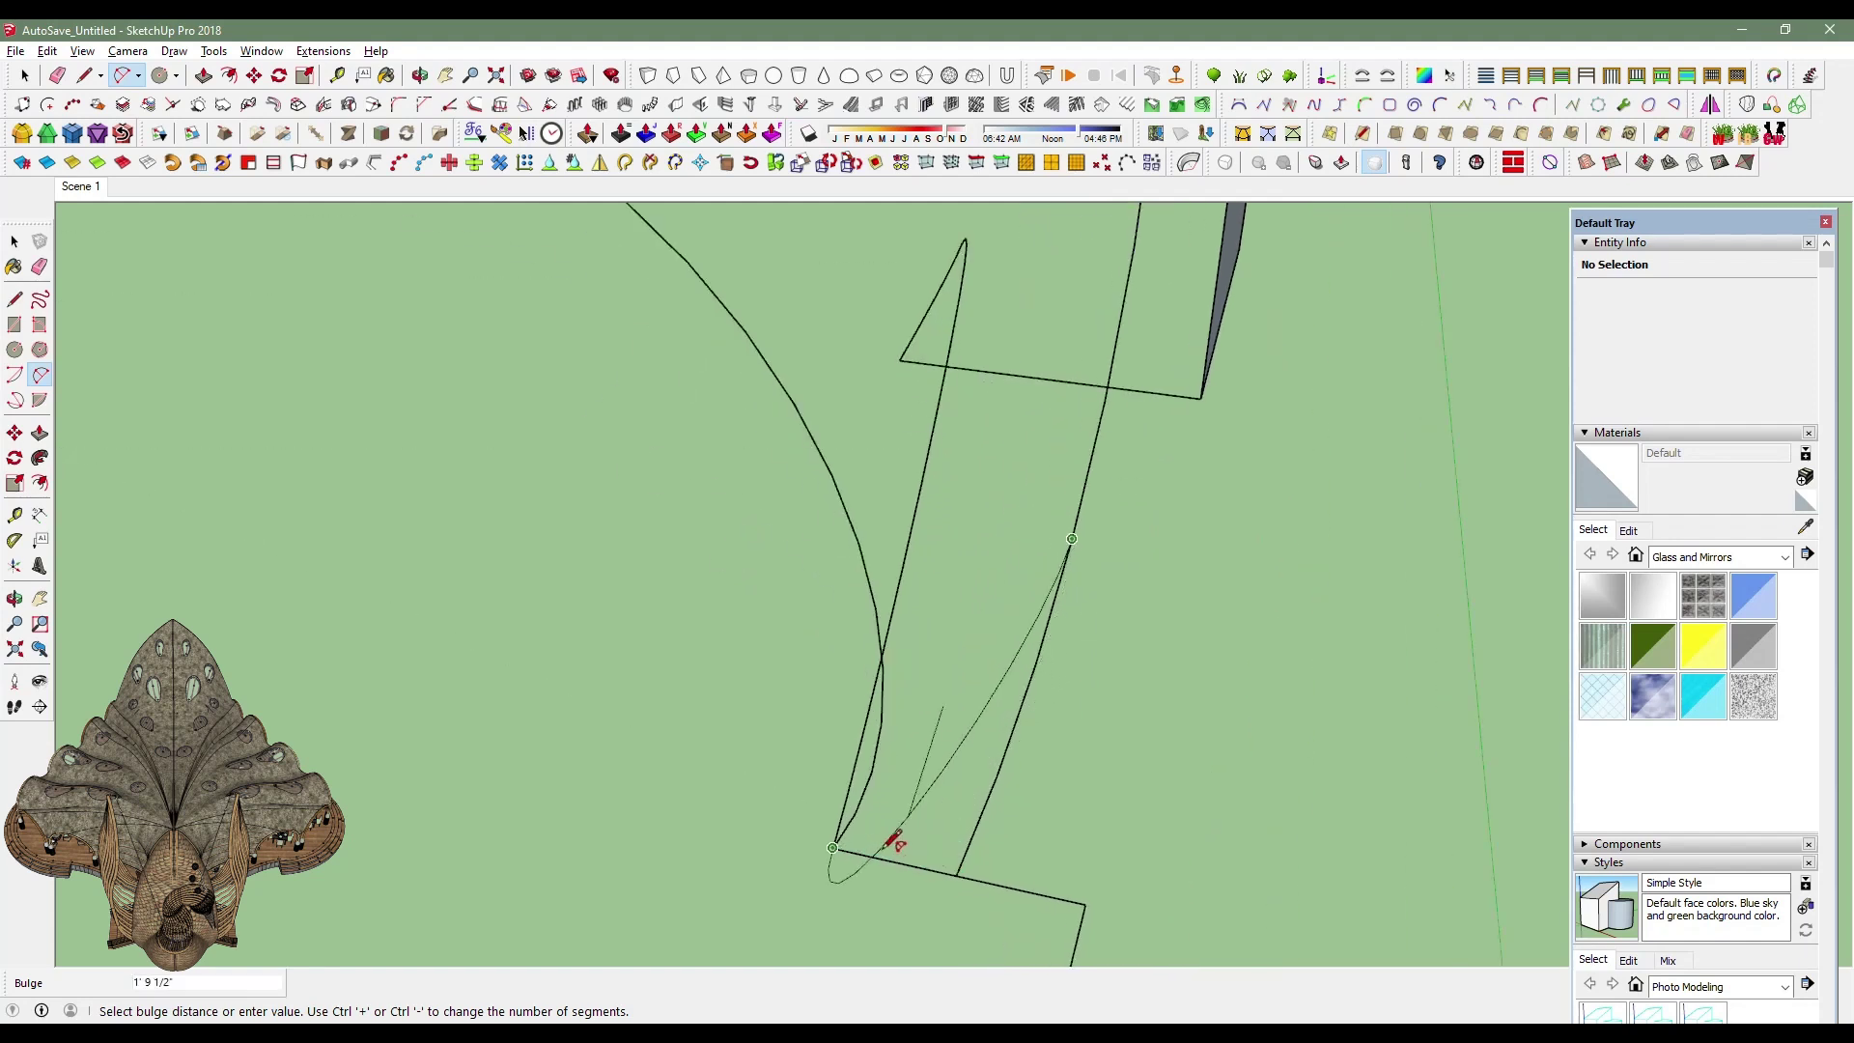
left_click(882, 853)
key("space")
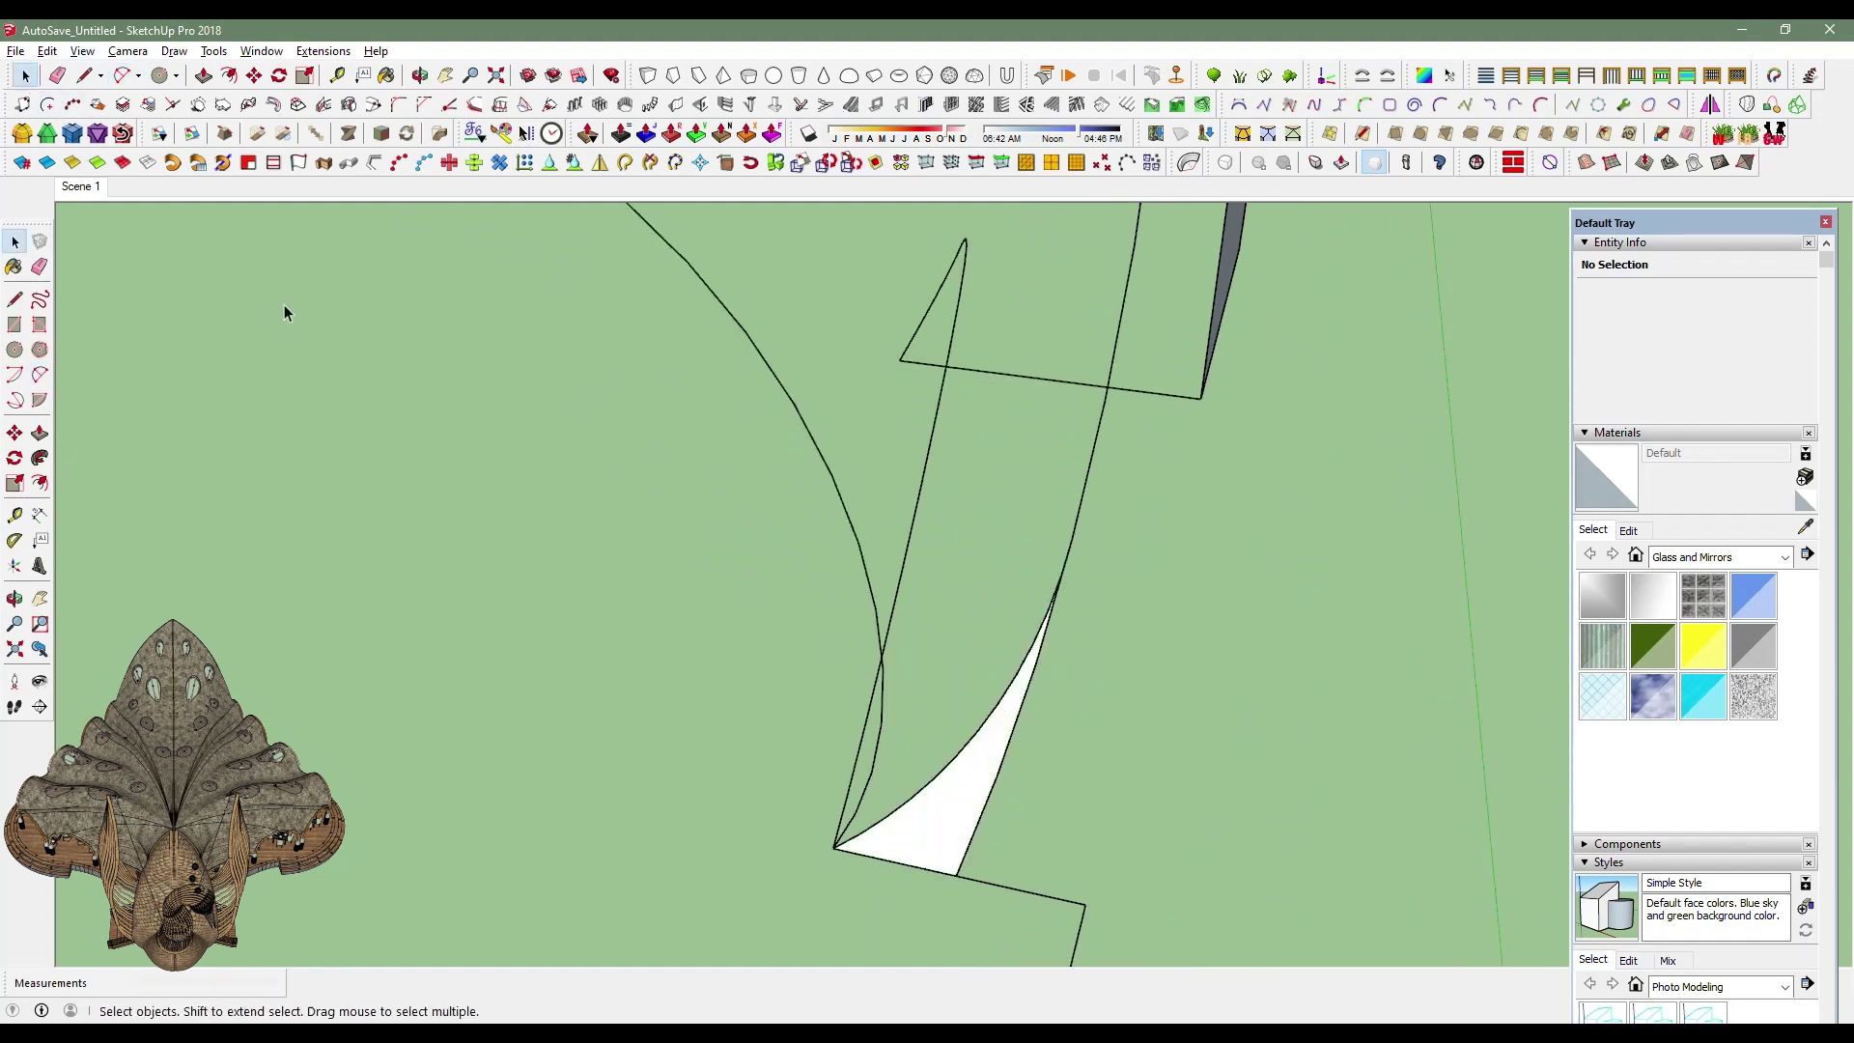
mouse_move(959, 863)
middle_mouse_down()
mouse_move(670, 777)
mouse_move(773, 455)
mouse_move(931, 674)
mouse_move(1253, 509)
mouse_move(1221, 750)
mouse_move(1097, 737)
mouse_move(618, 387)
middle_mouse_up()
Draw a 2-Point Arc ending on the upright rectangle's face.
left_click(122, 75)
middle_click_drag(960, 766, 1052, 436)
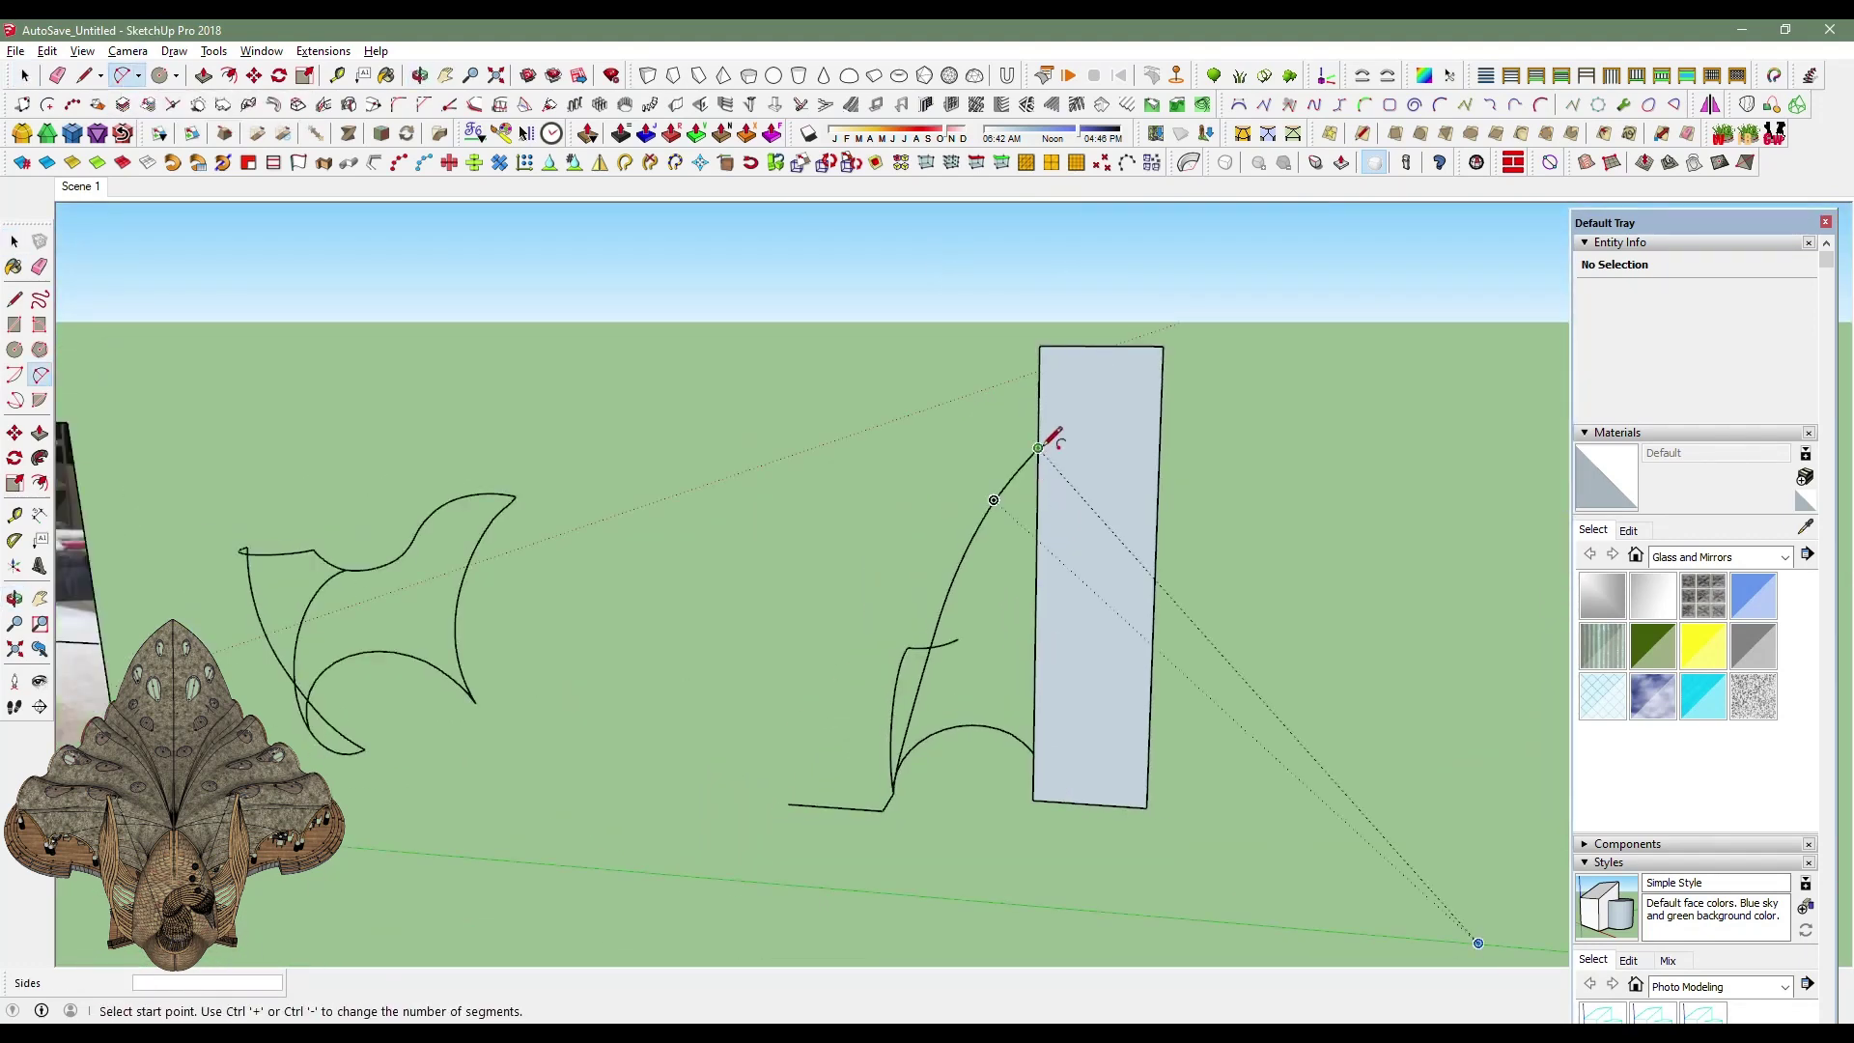
left_click(1118, 409)
scroll(1096, 415, "up", 2)
scroll(1077, 410, "up", 2)
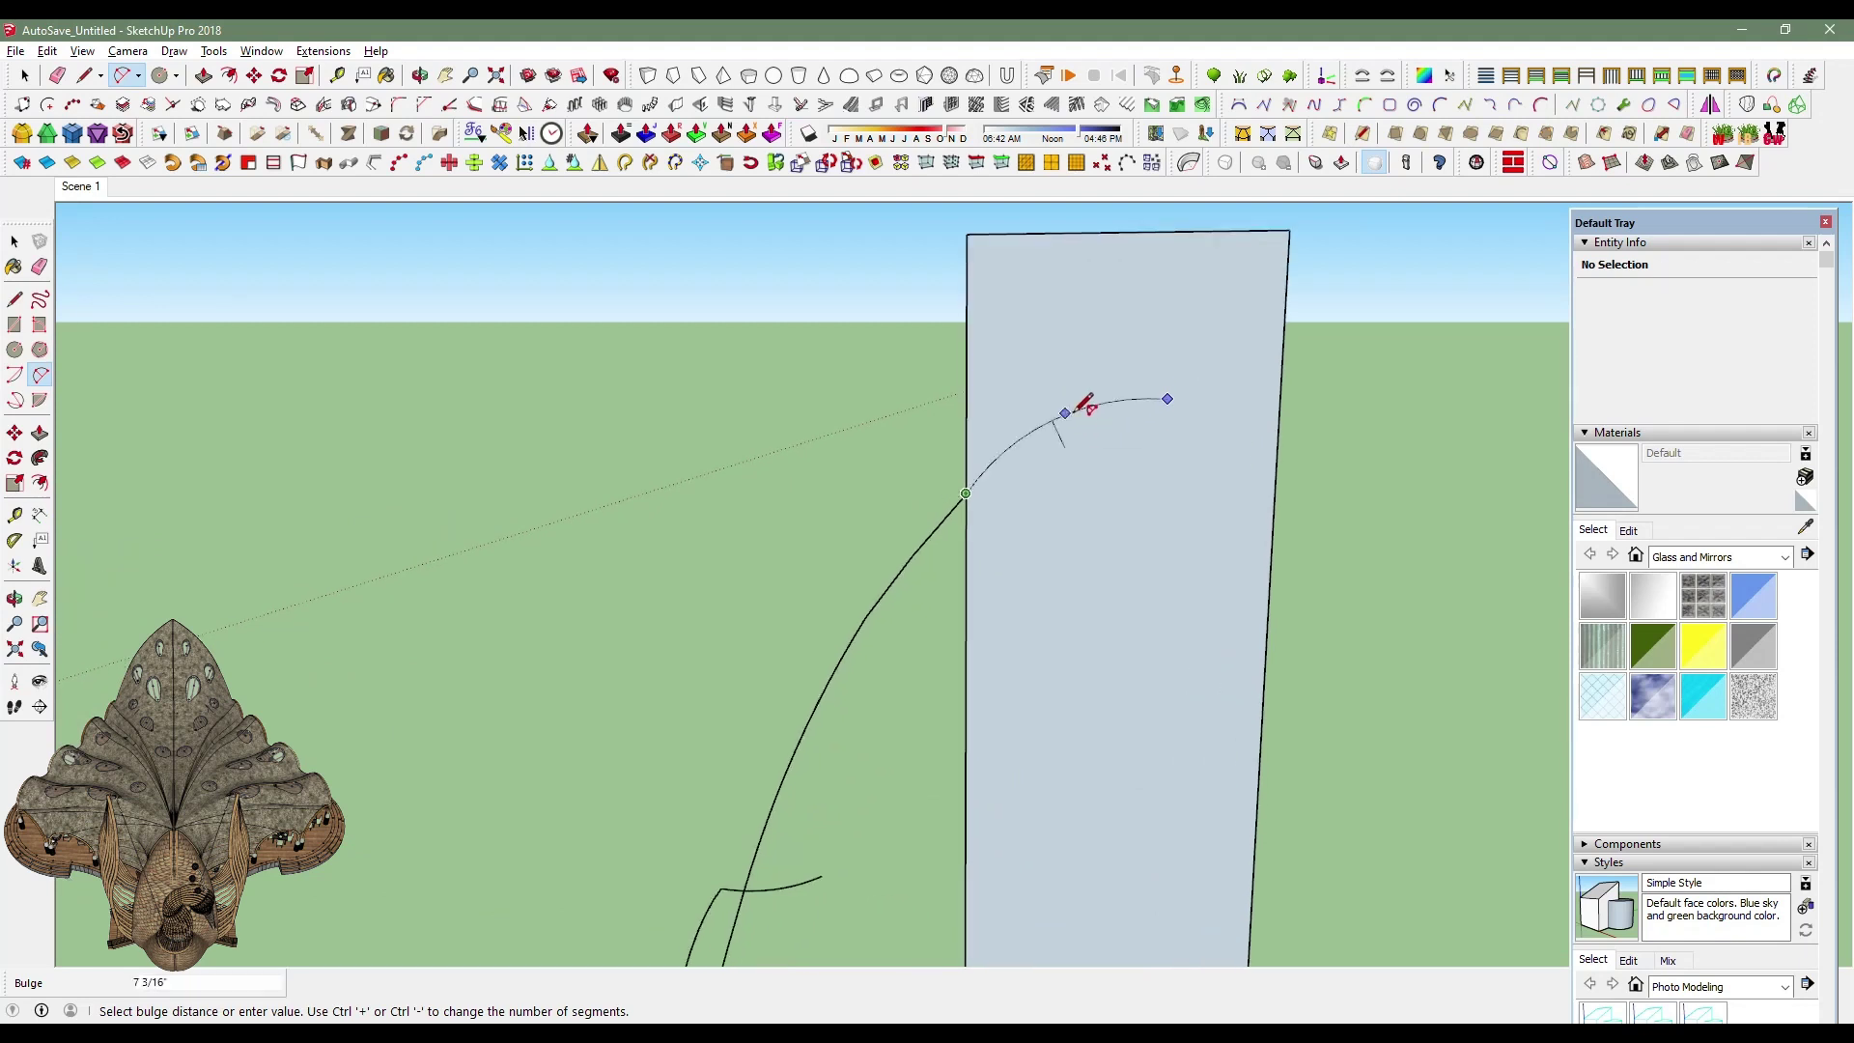
scroll(1088, 404, "up", 1)
scroll(1086, 406, "up", 2)
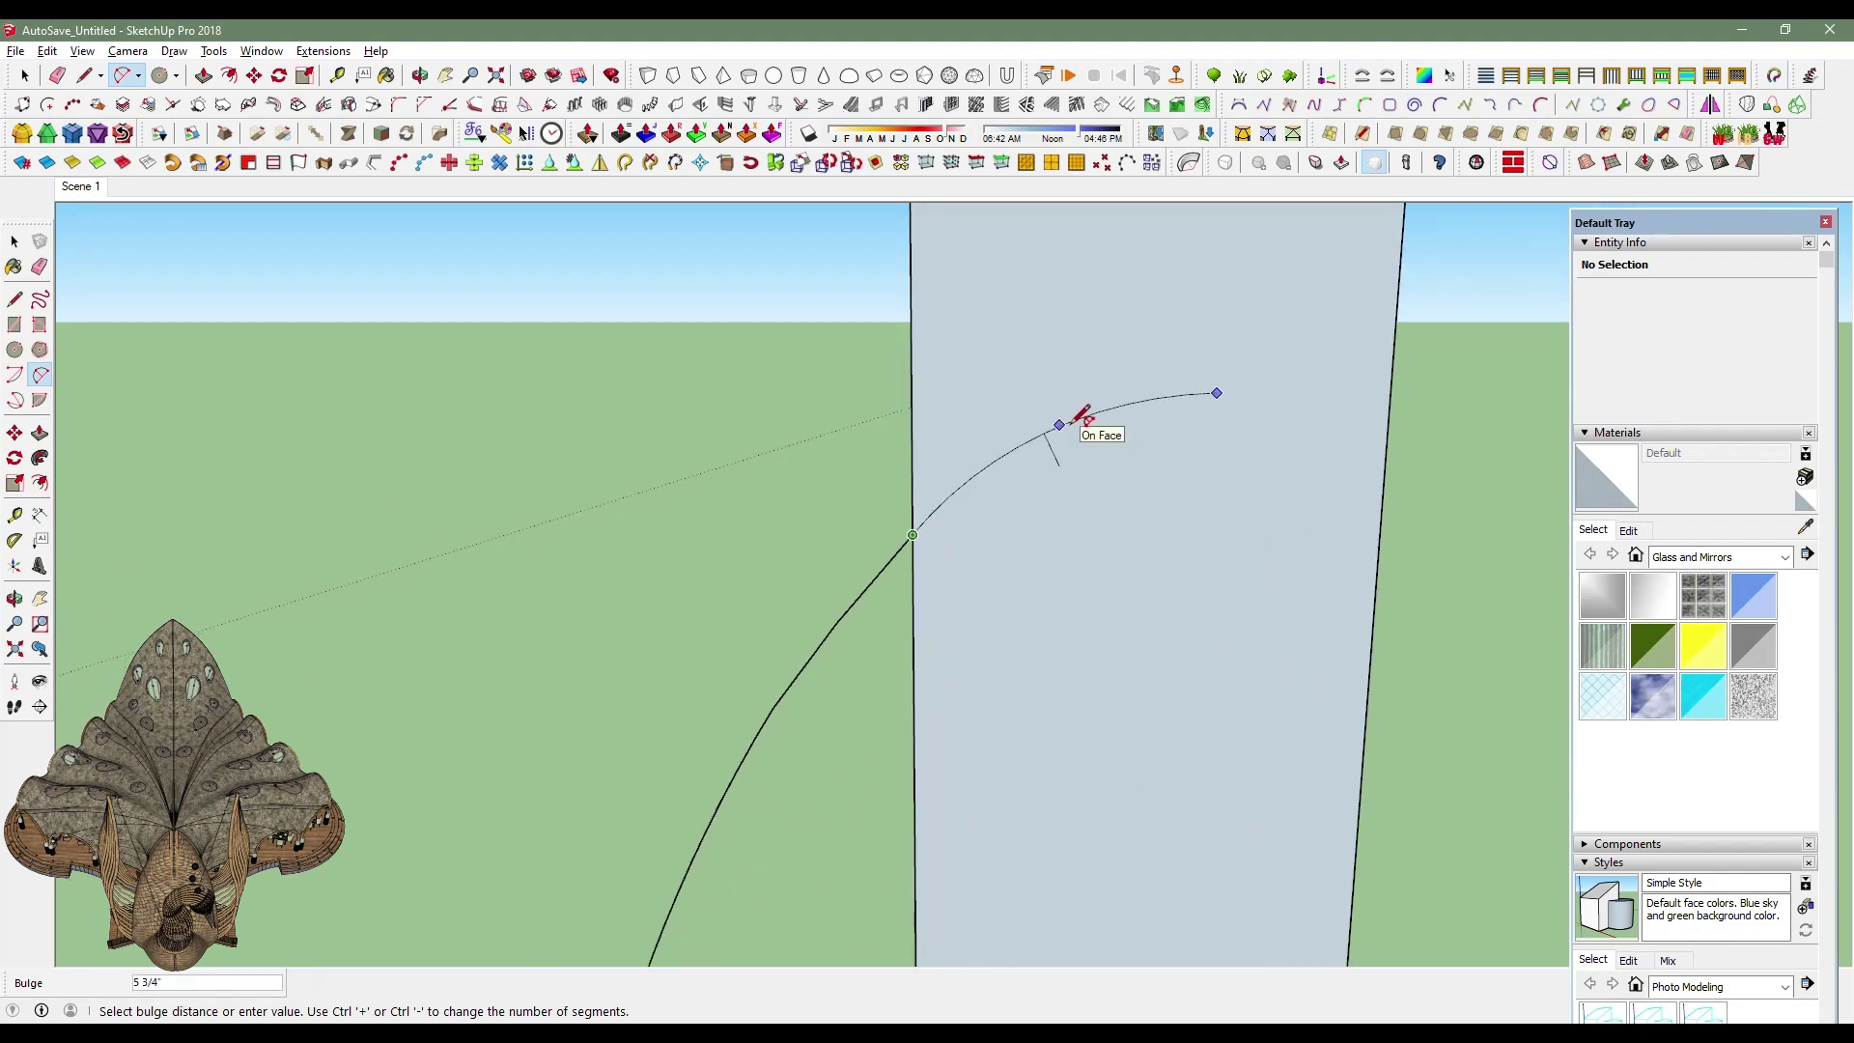
scroll(1221, 386, "down", 3)
mouse_move(1189, 393)
middle_mouse_down()
mouse_move(1512, 911)
mouse_move(1050, 665)
middle_mouse_up()
scroll(1048, 665, "up", 1)
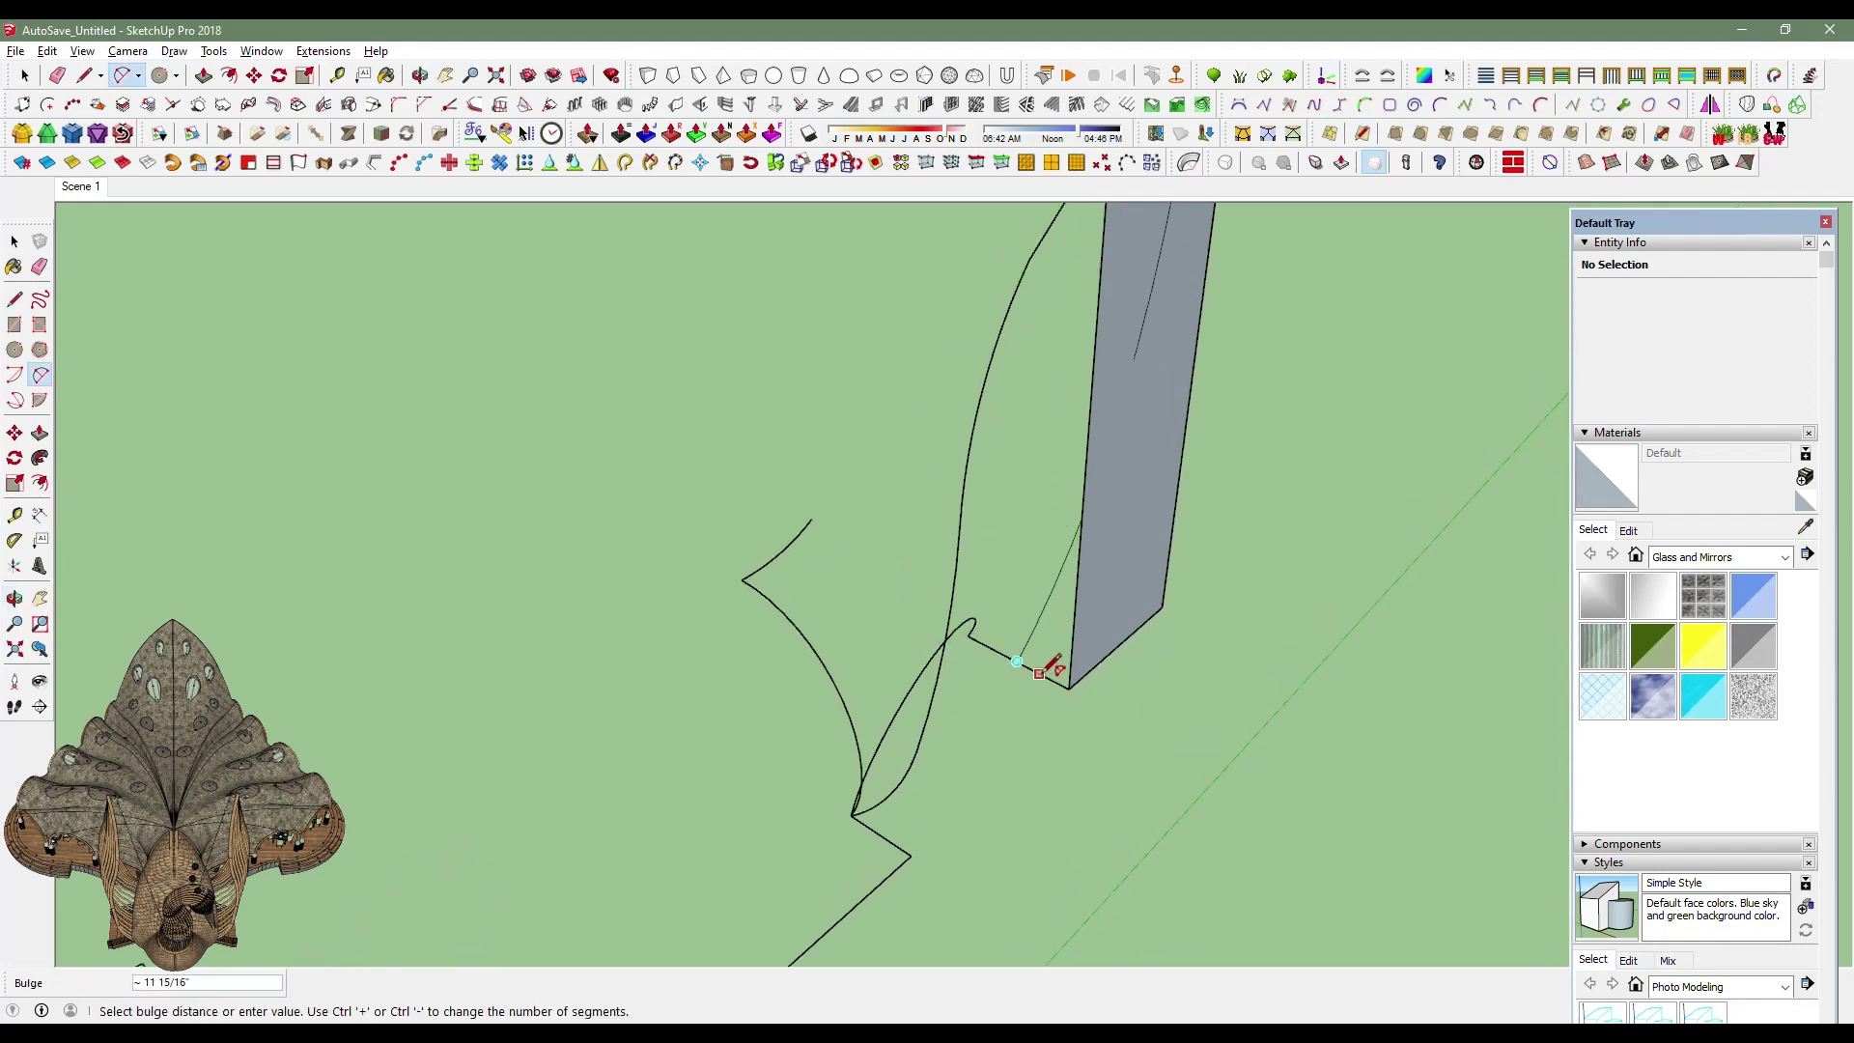
mouse_move(1051, 668)
middle_mouse_down()
mouse_move(981, 750)
mouse_move(791, 624)
mouse_move(691, 418)
mouse_move(753, 562)
mouse_move(743, 536)
middle_mouse_up()
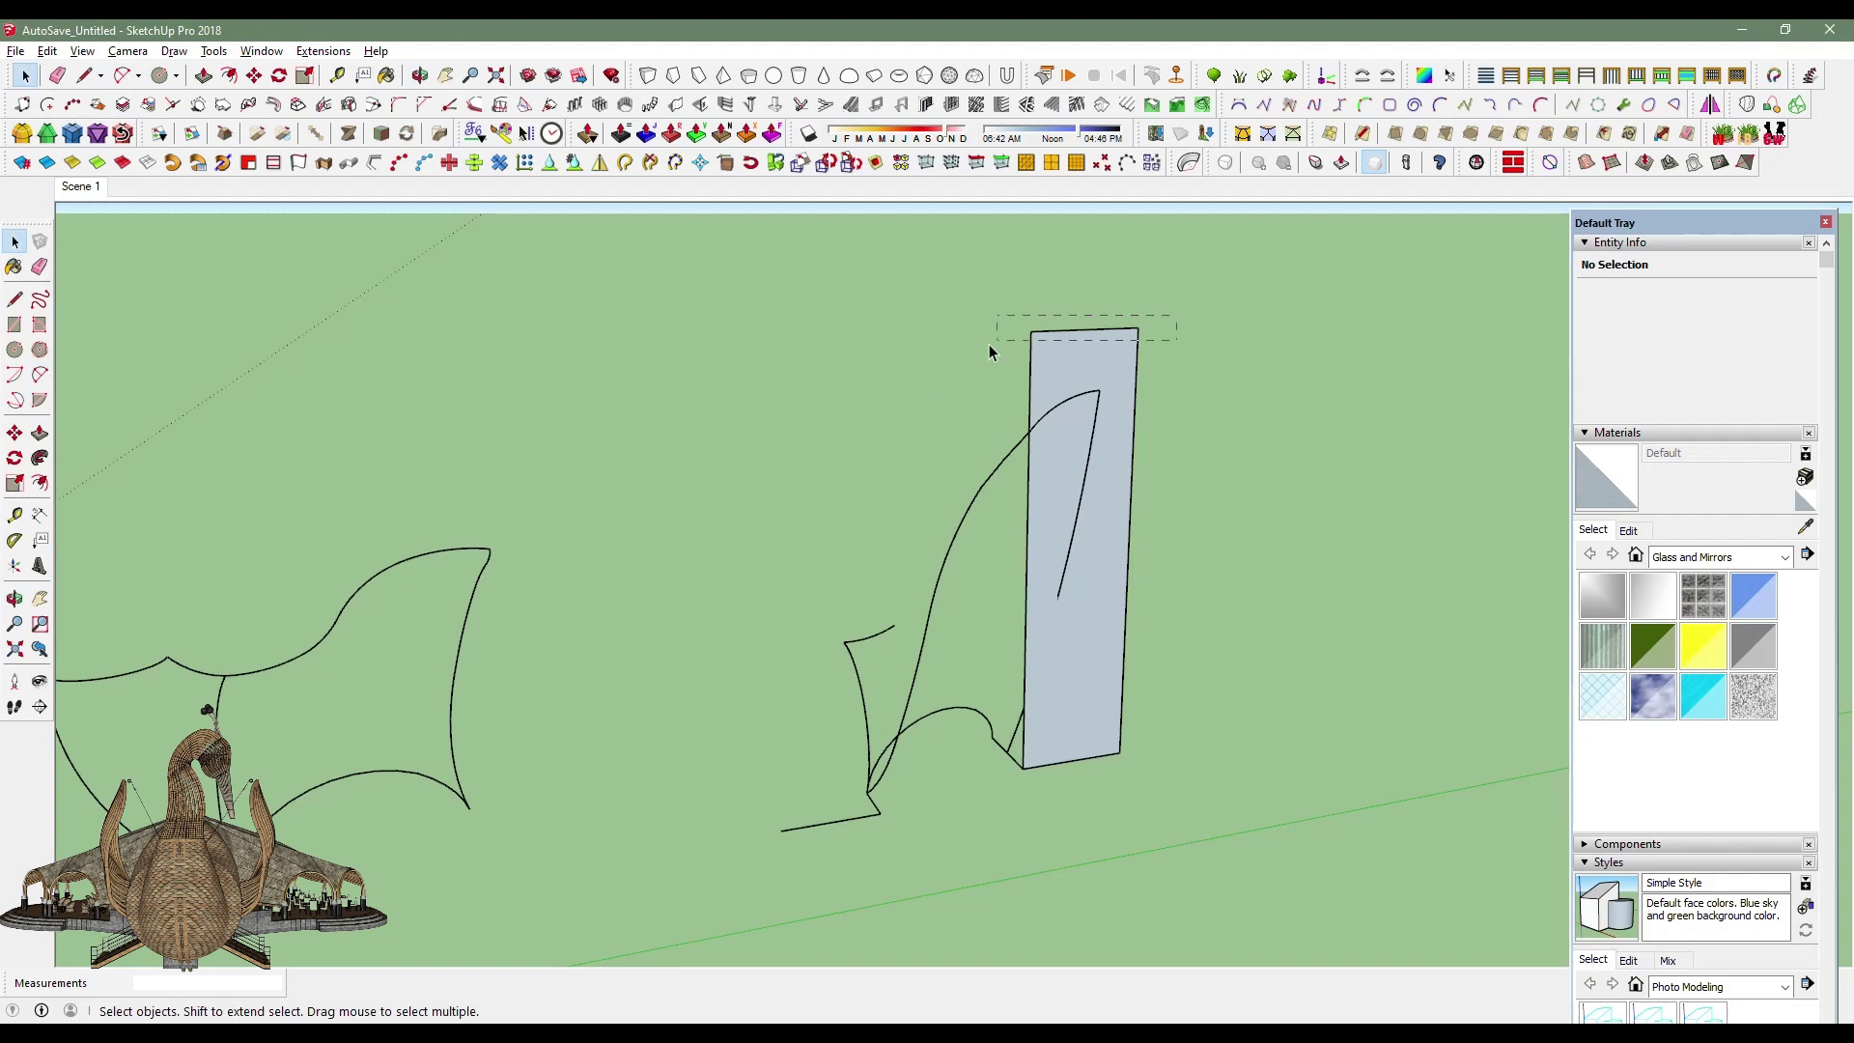
Delete the rectangle's top and right edges, its face, and the vertical line.
key("Delete")
left_click_drag(1140, 724, 1080, 787)
key("Delete")
mouse_move(1015, 780)
middle_mouse_down()
mouse_move(766, 546)
mouse_move(879, 555)
middle_mouse_up()
Draw a closing arc along the copied profile's right edge, cancelling one extra arc.
left_click(123, 82)
middle_click_drag(676, 579, 757, 952)
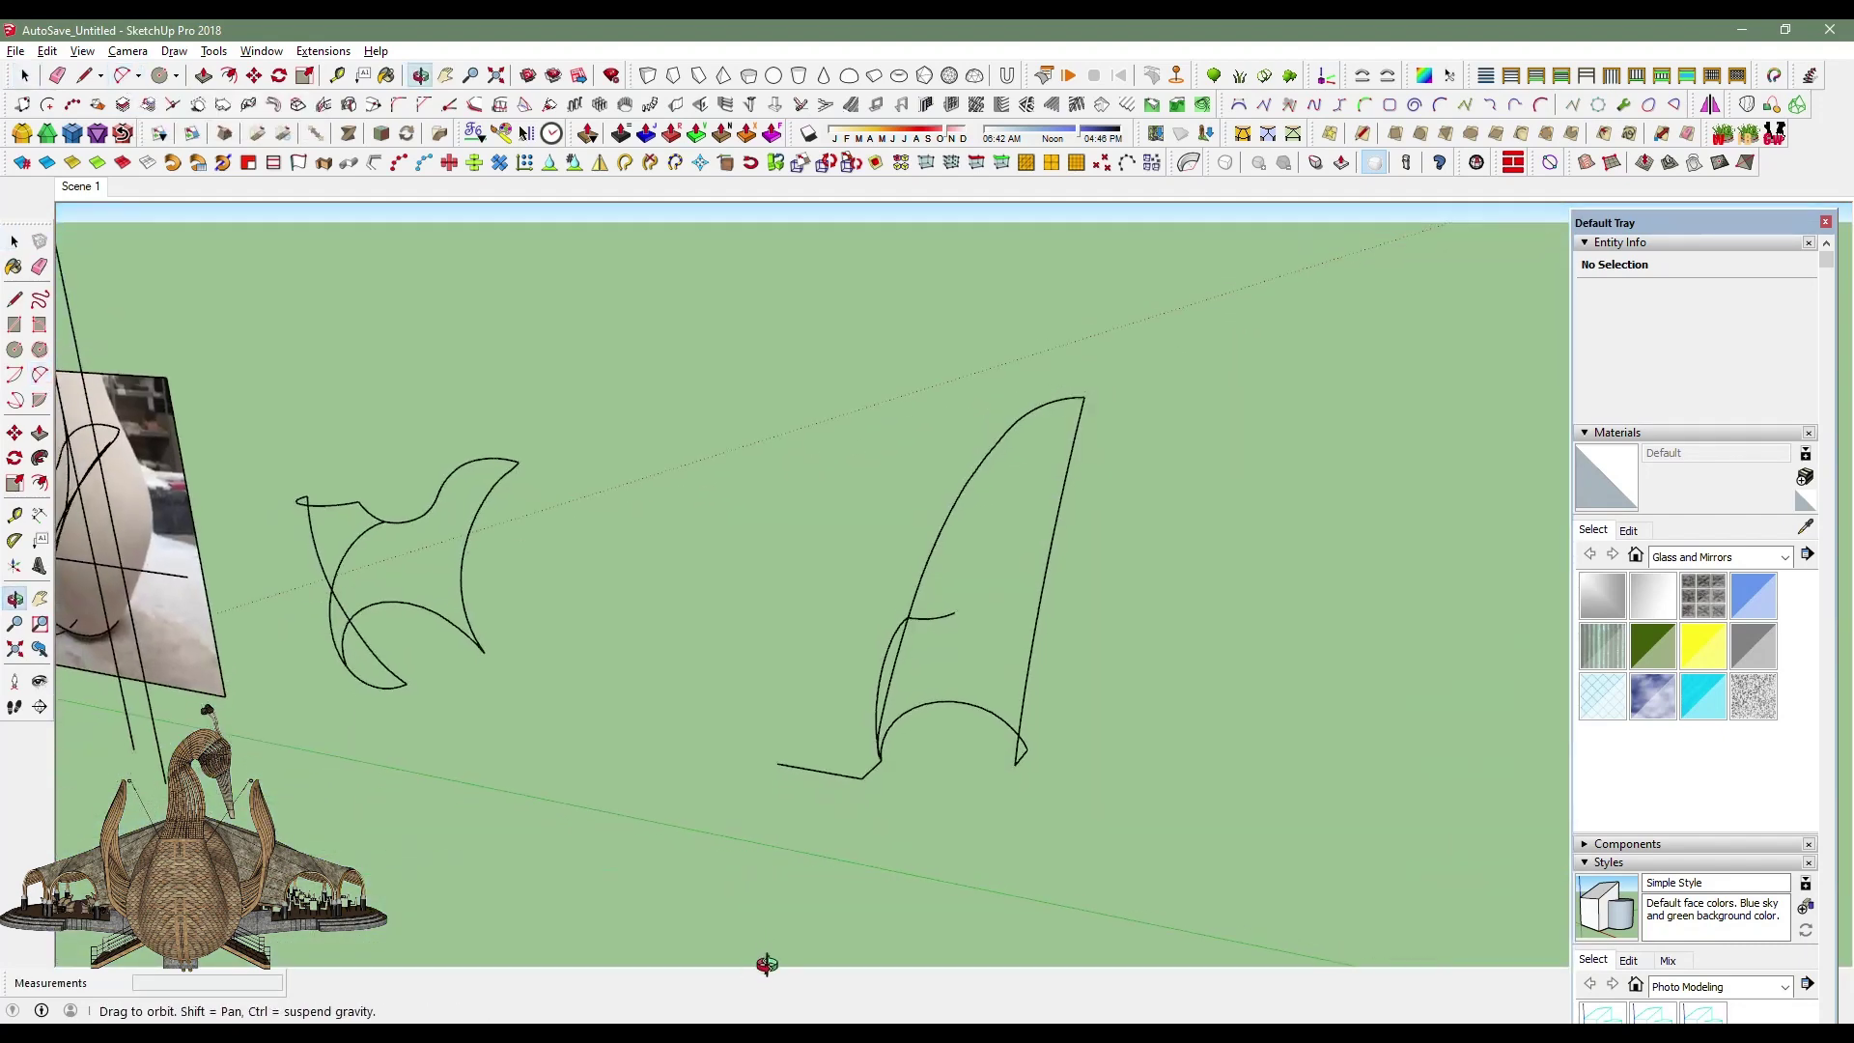
left_click(1017, 749)
mouse_move(1068, 502)
middle_mouse_down()
mouse_move(1138, 638)
mouse_move(1129, 541)
middle_mouse_up()
left_click(1089, 466)
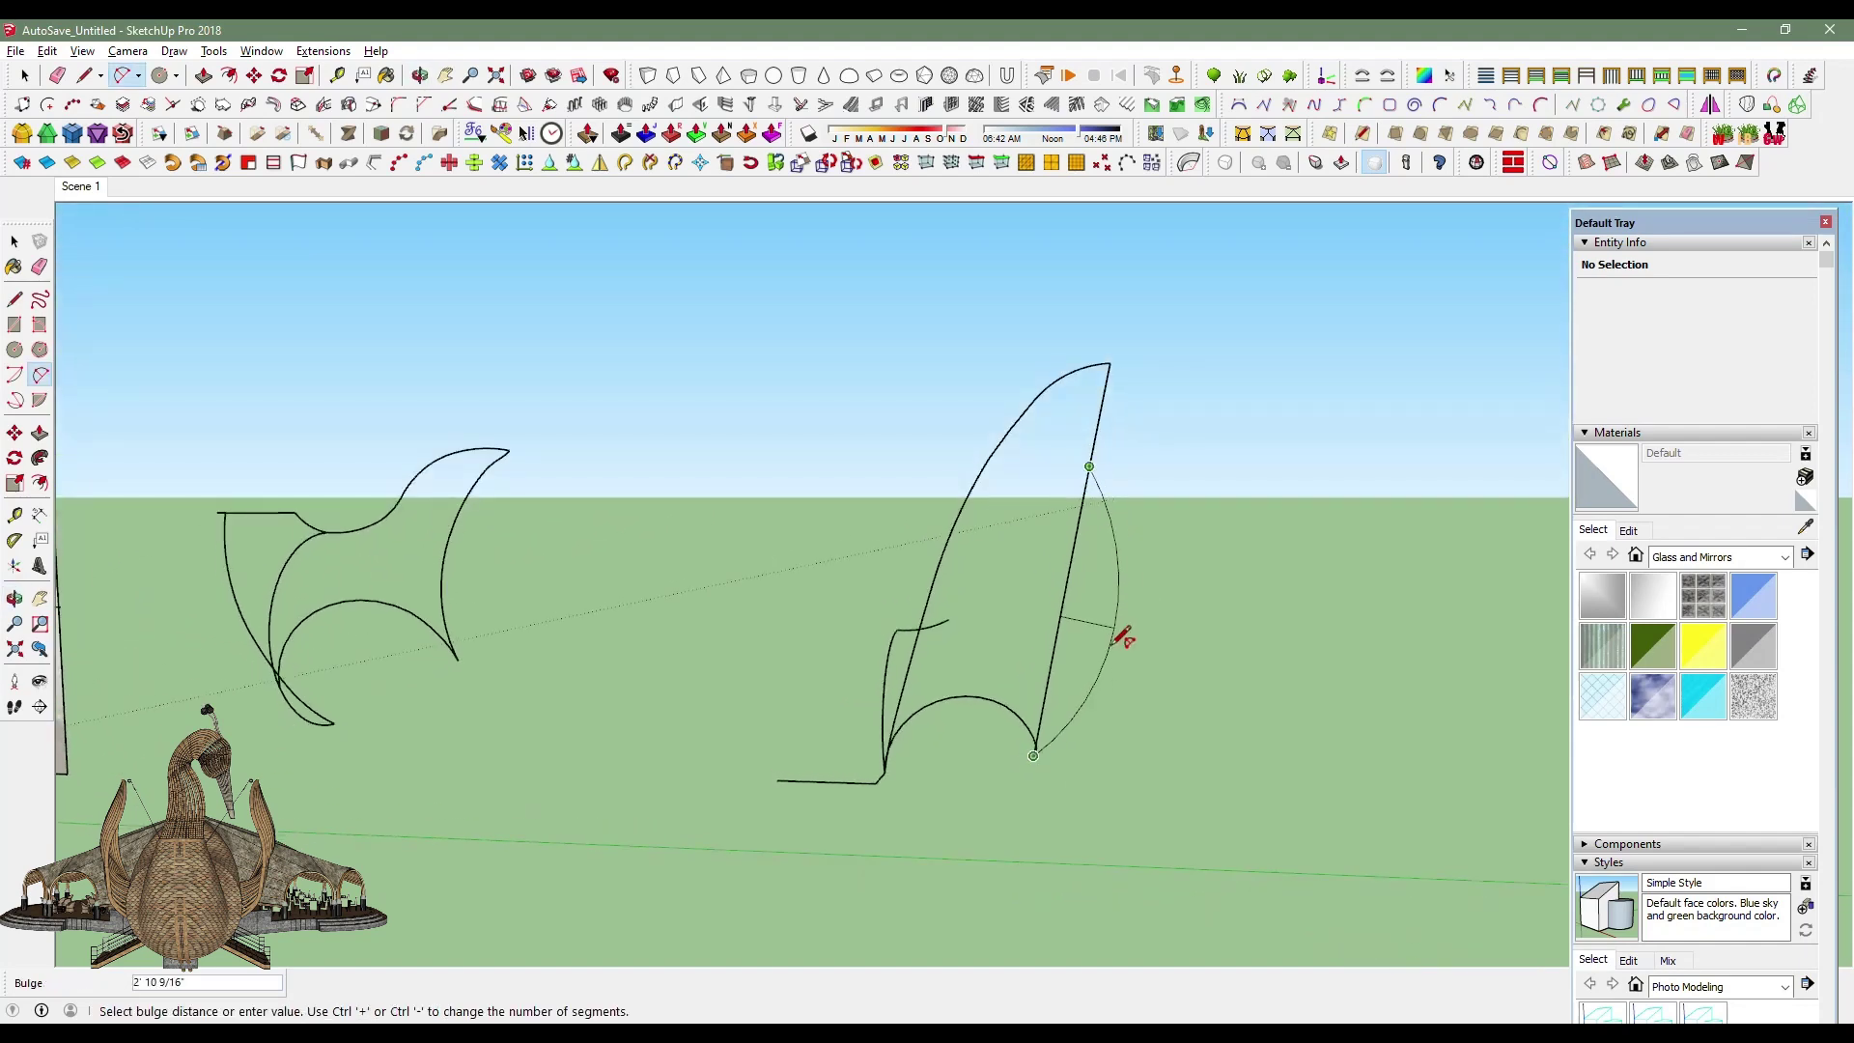
left_click(1104, 640)
mouse_move(1115, 613)
middle_mouse_down()
mouse_move(691, 865)
mouse_move(1085, 580)
middle_mouse_up()
left_click(1023, 736)
middle_click_drag(1024, 736, 1107, 474)
key("Escape")
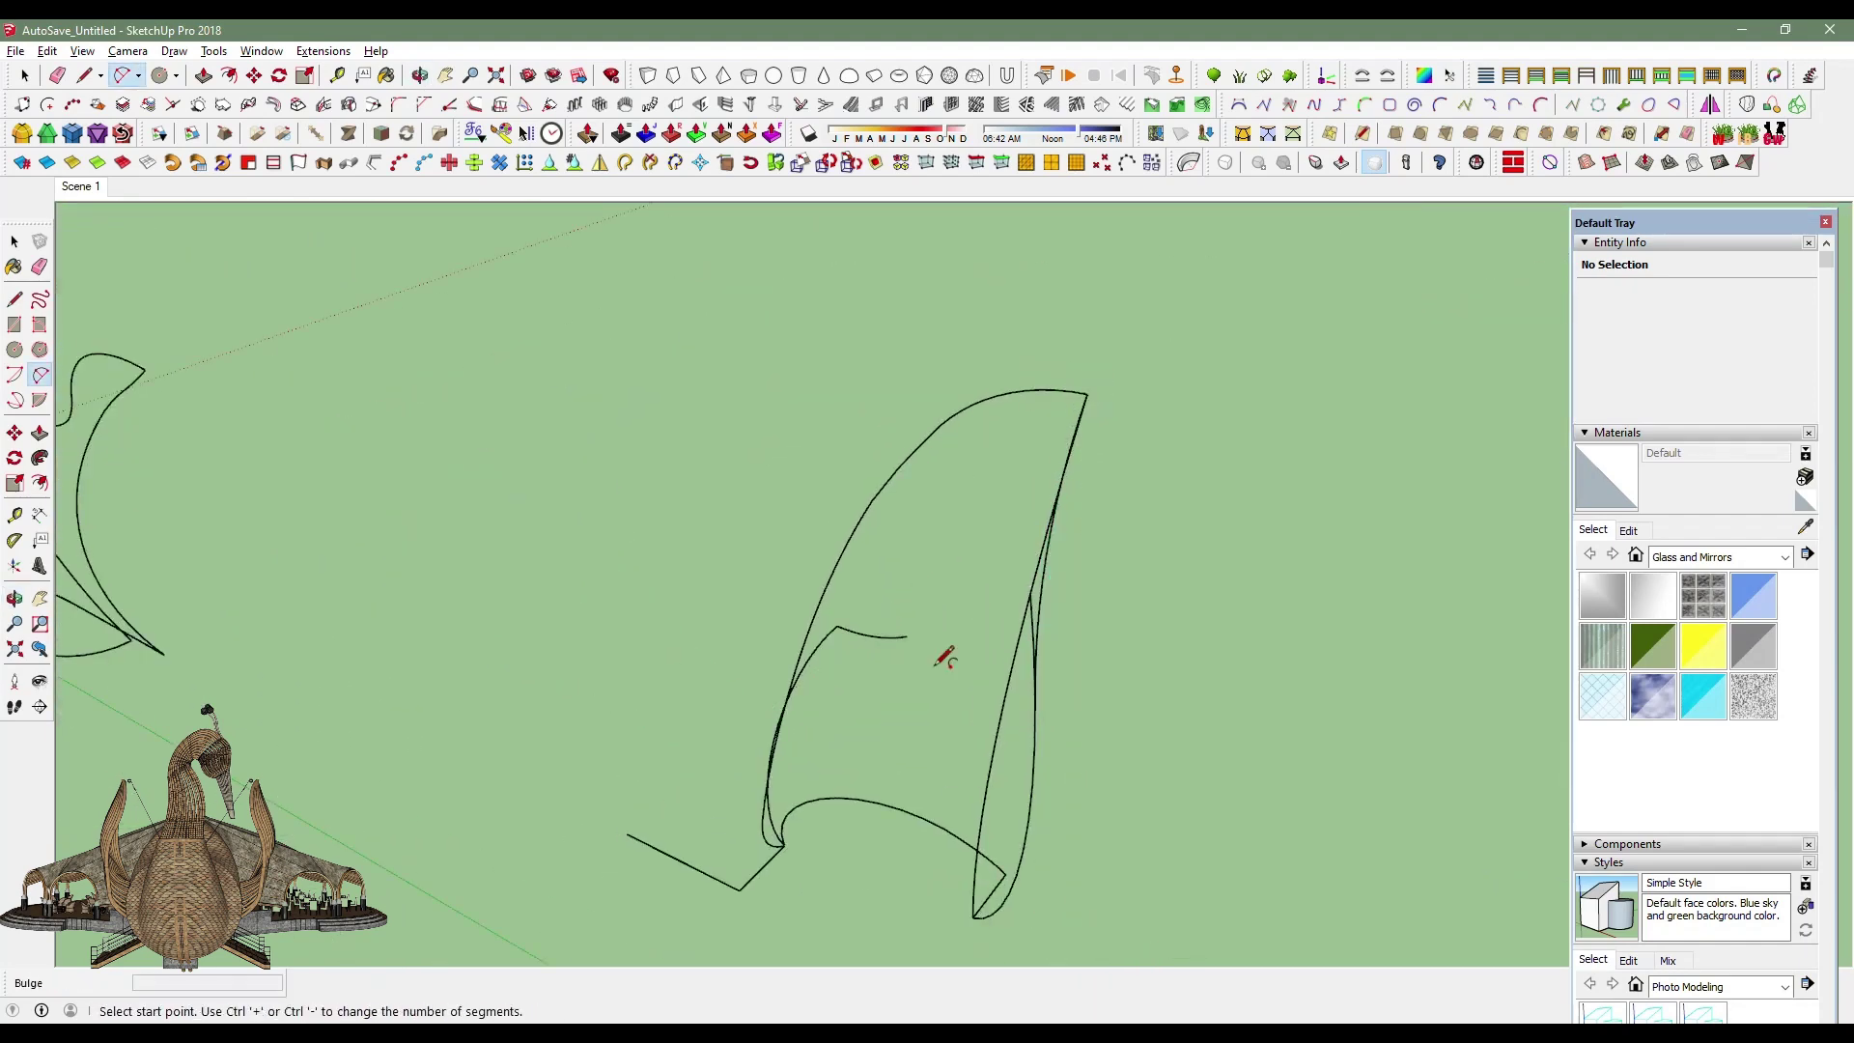
Draw a small 2-Point Arc closing the profile's tip.
middle_click_drag(944, 650, 1171, 501)
mouse_move(1089, 558)
middle_mouse_down()
mouse_move(1043, 750)
mouse_move(551, 650)
mouse_move(305, 734)
mouse_move(828, 798)
mouse_move(1316, 972)
mouse_move(1390, 791)
mouse_move(1201, 411)
mouse_move(1111, 405)
middle_mouse_up()
key("a")
mouse_move(982, 381)
middle_mouse_down()
mouse_move(1144, 505)
mouse_move(1110, 632)
middle_mouse_up()
scroll(1207, 497, "up", 2)
scroll(1226, 493, "up", 2)
scroll(1217, 492, "up", 1)
left_click(1075, 633)
left_click(1162, 644)
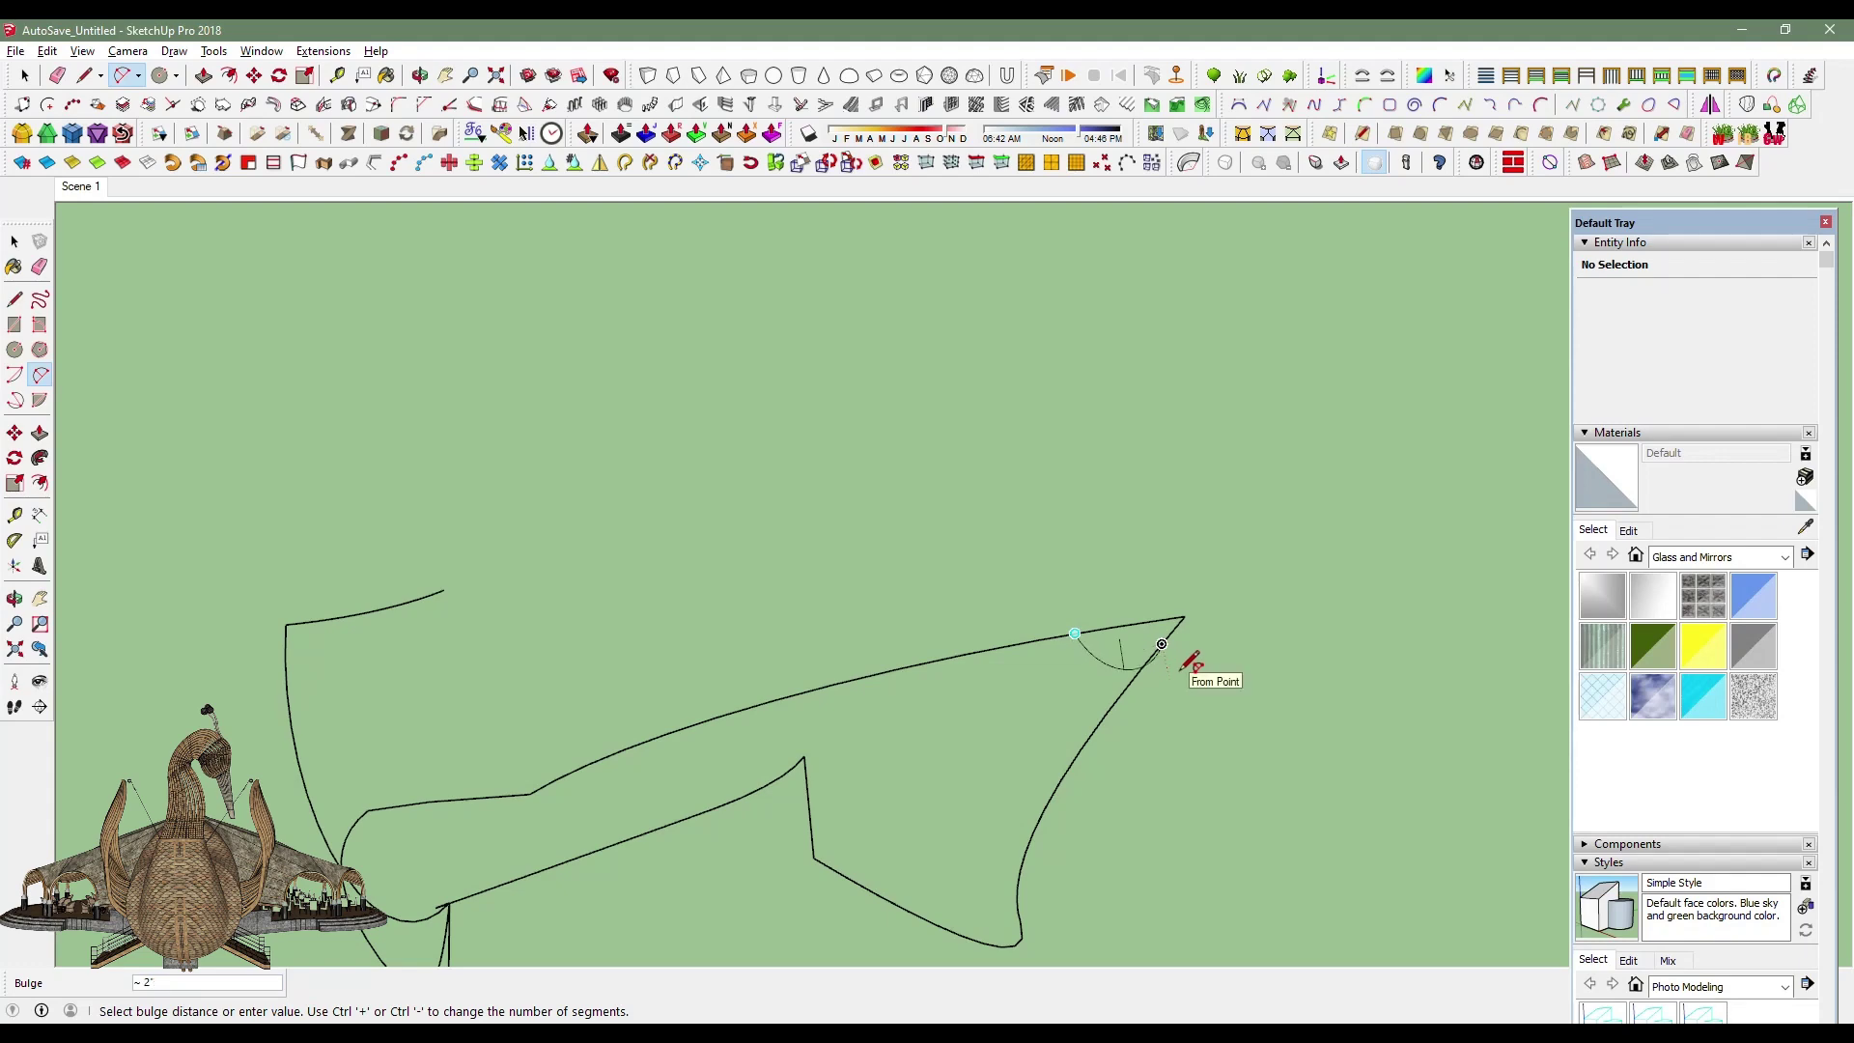
key("space")
Add an arc joining the two lower endpoints at the base, then inspect the outline.
mouse_move(1208, 611)
middle_mouse_down()
mouse_move(1010, 511)
mouse_move(770, 579)
mouse_move(425, 620)
mouse_move(653, 634)
mouse_move(923, 765)
mouse_move(629, 657)
middle_mouse_up()
key("a")
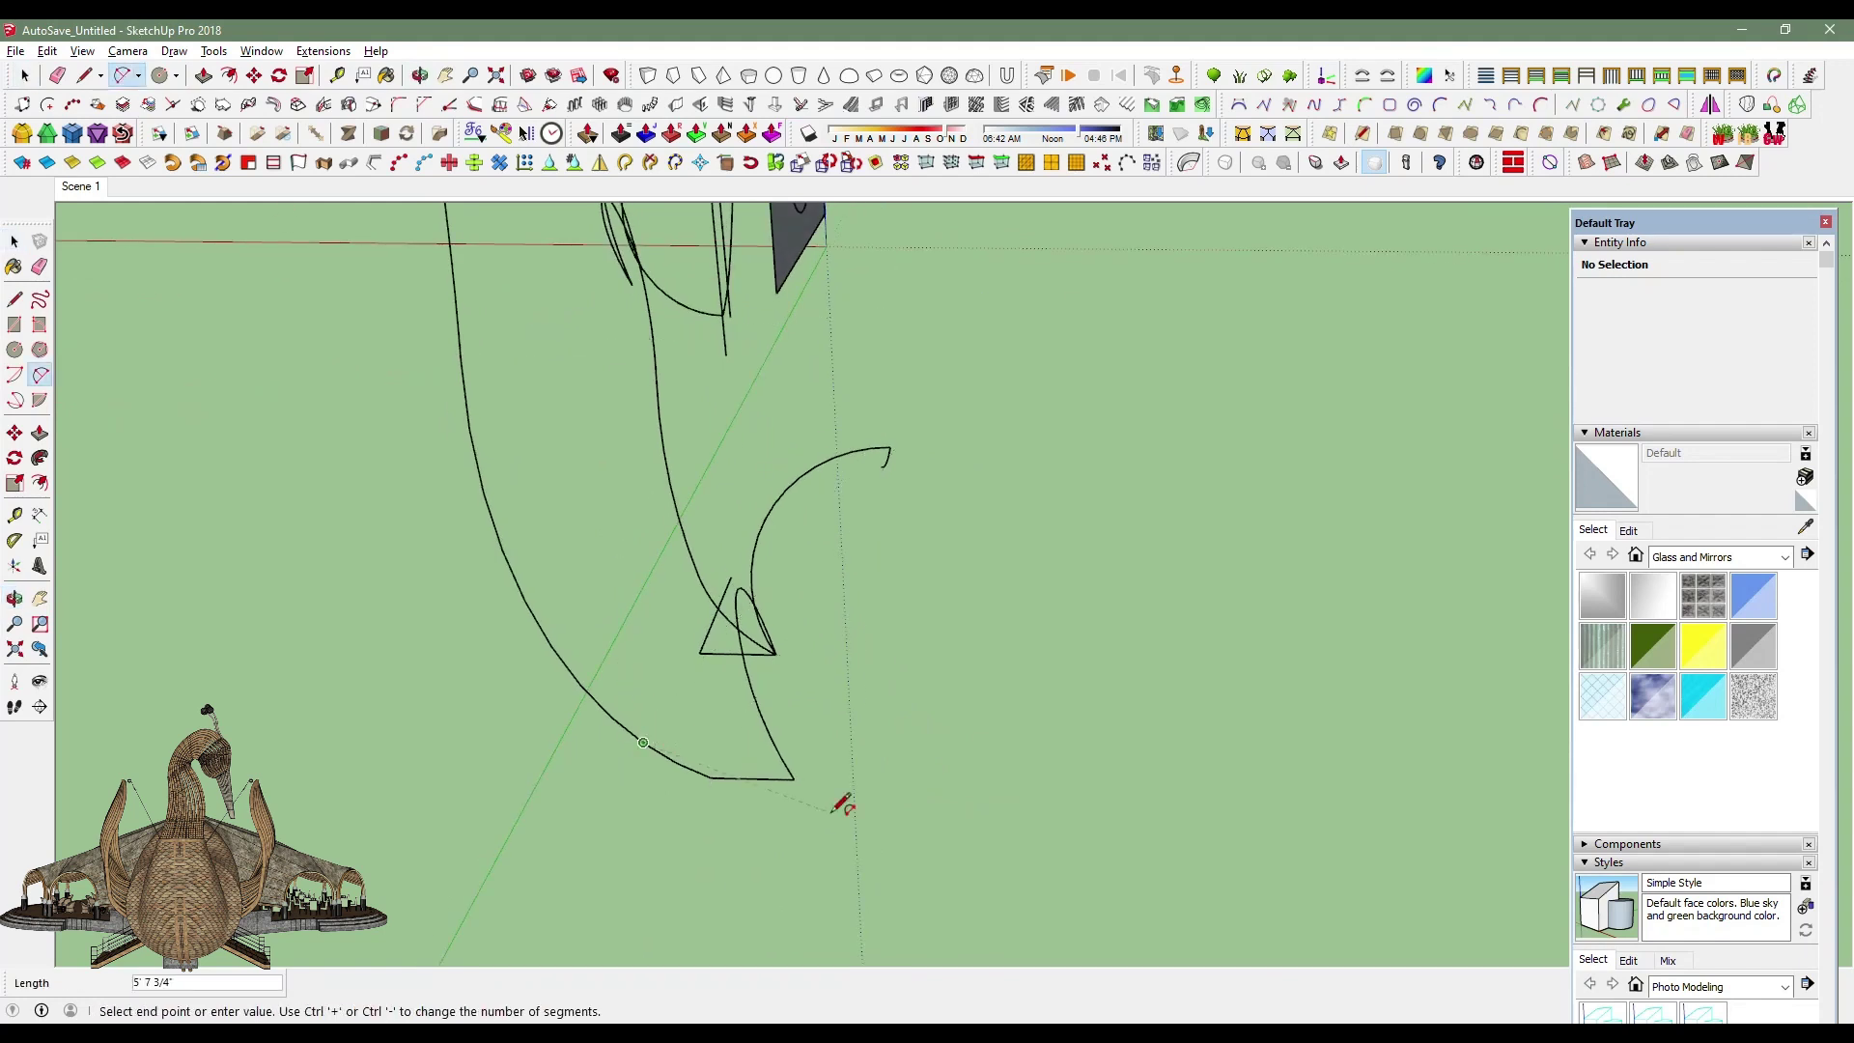
left_click(770, 772)
key("space")
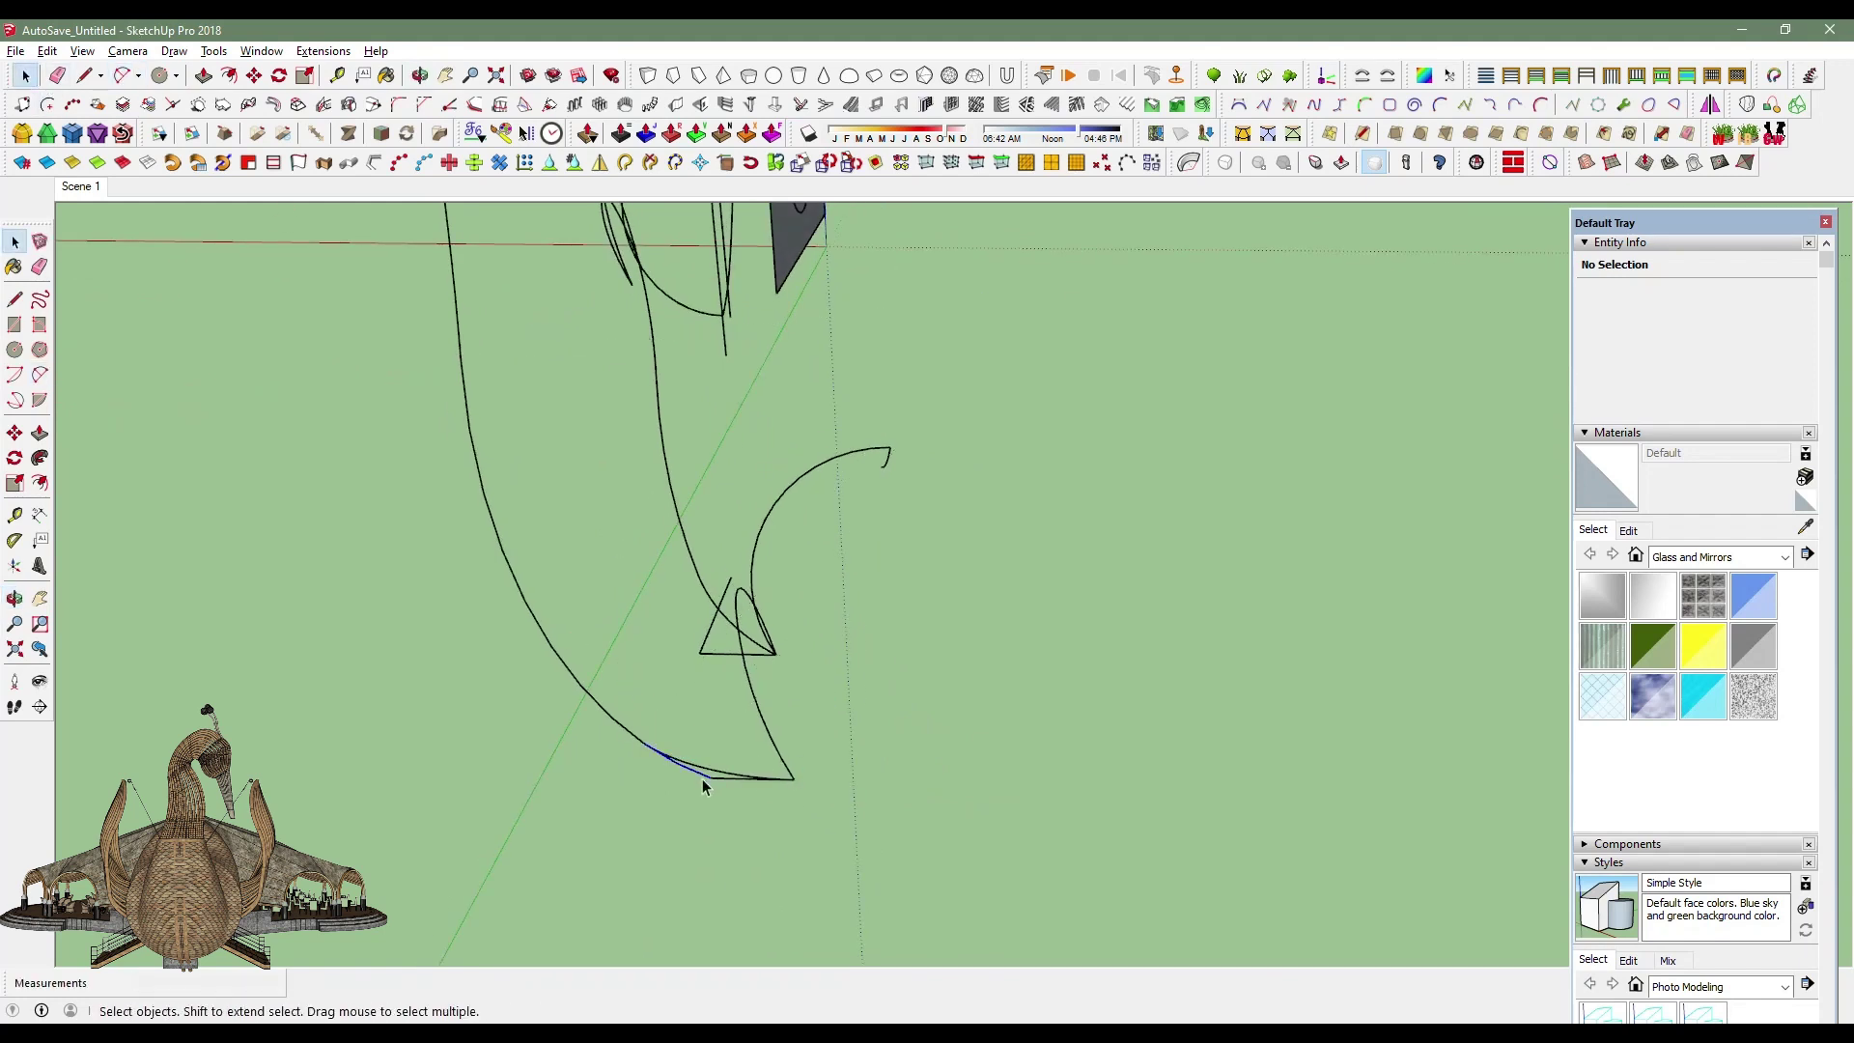
middle_click_drag(717, 780, 1212, 787)
mouse_move(835, 848)
middle_mouse_down()
mouse_move(865, 617)
mouse_move(762, 360)
mouse_move(753, 612)
mouse_move(946, 569)
middle_mouse_up()
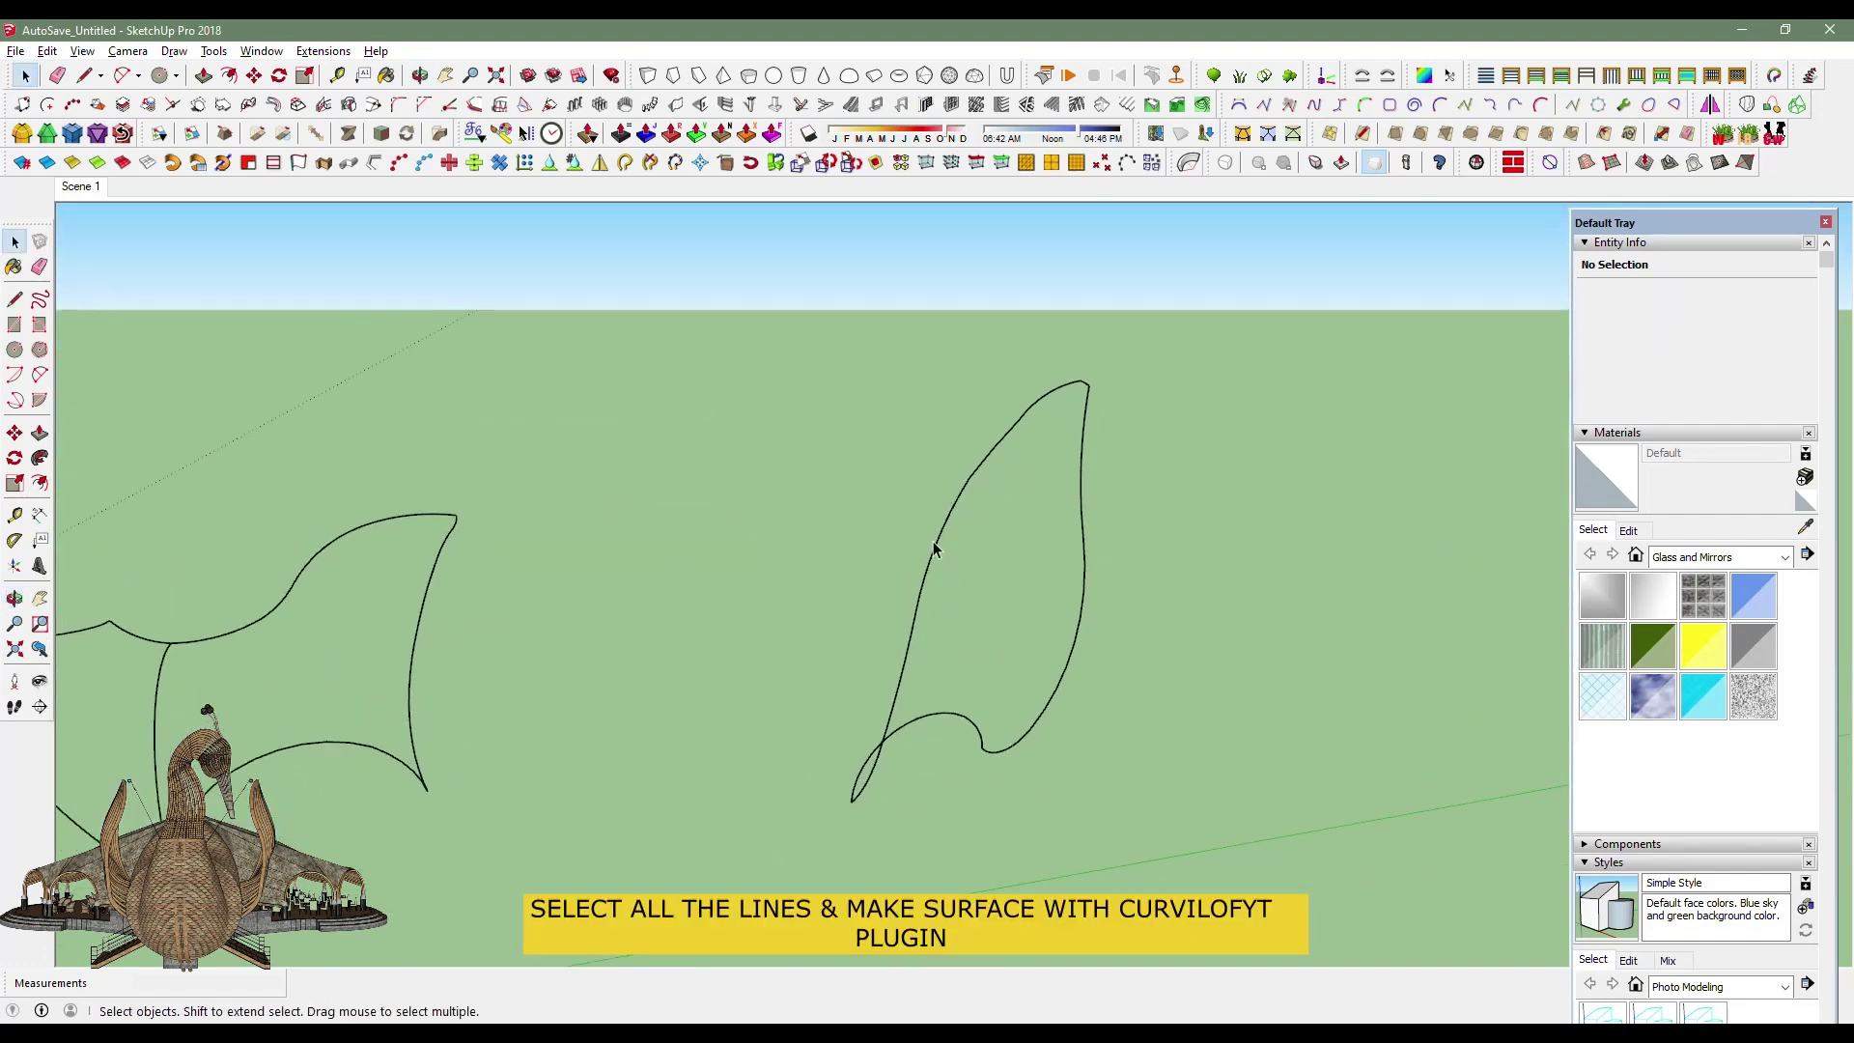
mouse_move(869, 763)
middle_mouse_down()
mouse_move(885, 737)
mouse_move(1108, 695)
mouse_move(924, 648)
middle_mouse_up()
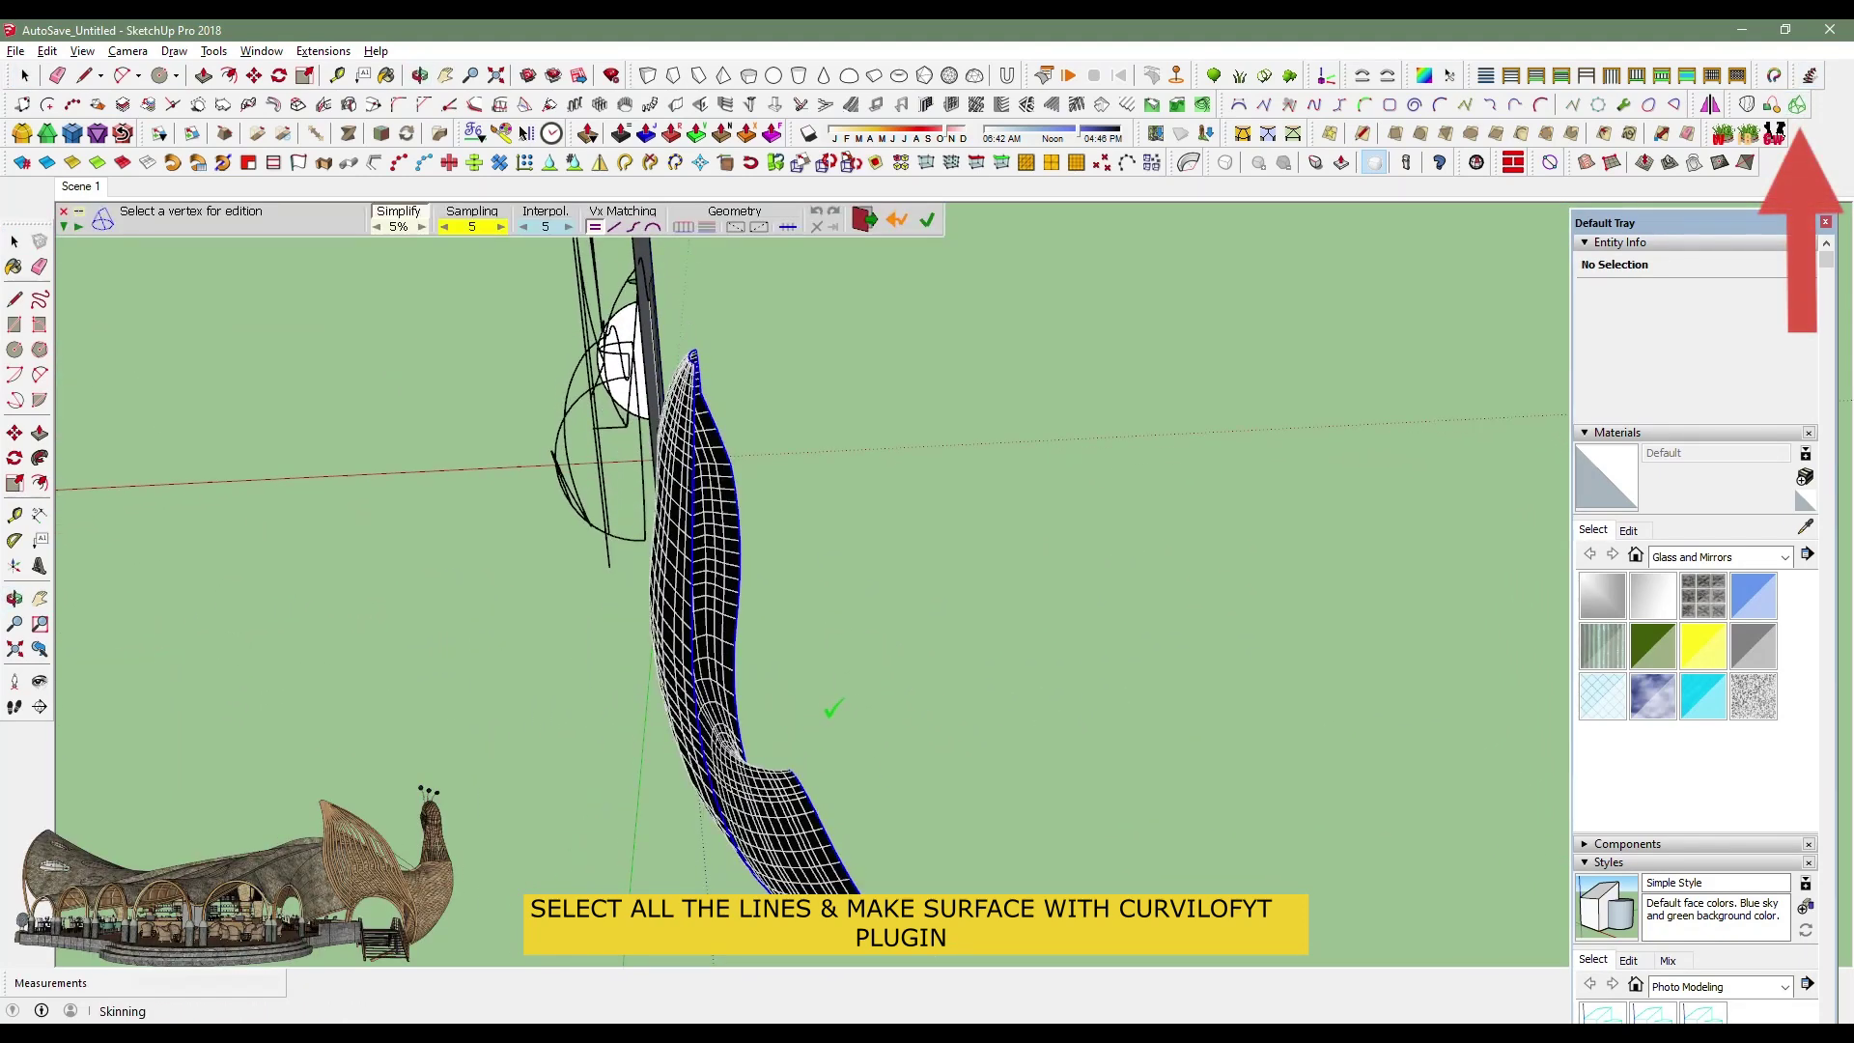
Orbit round to the leaf-shaped profile and select the whole curve.
scroll(828, 712, "down", 5)
middle_click_drag(769, 695, 1184, 681)
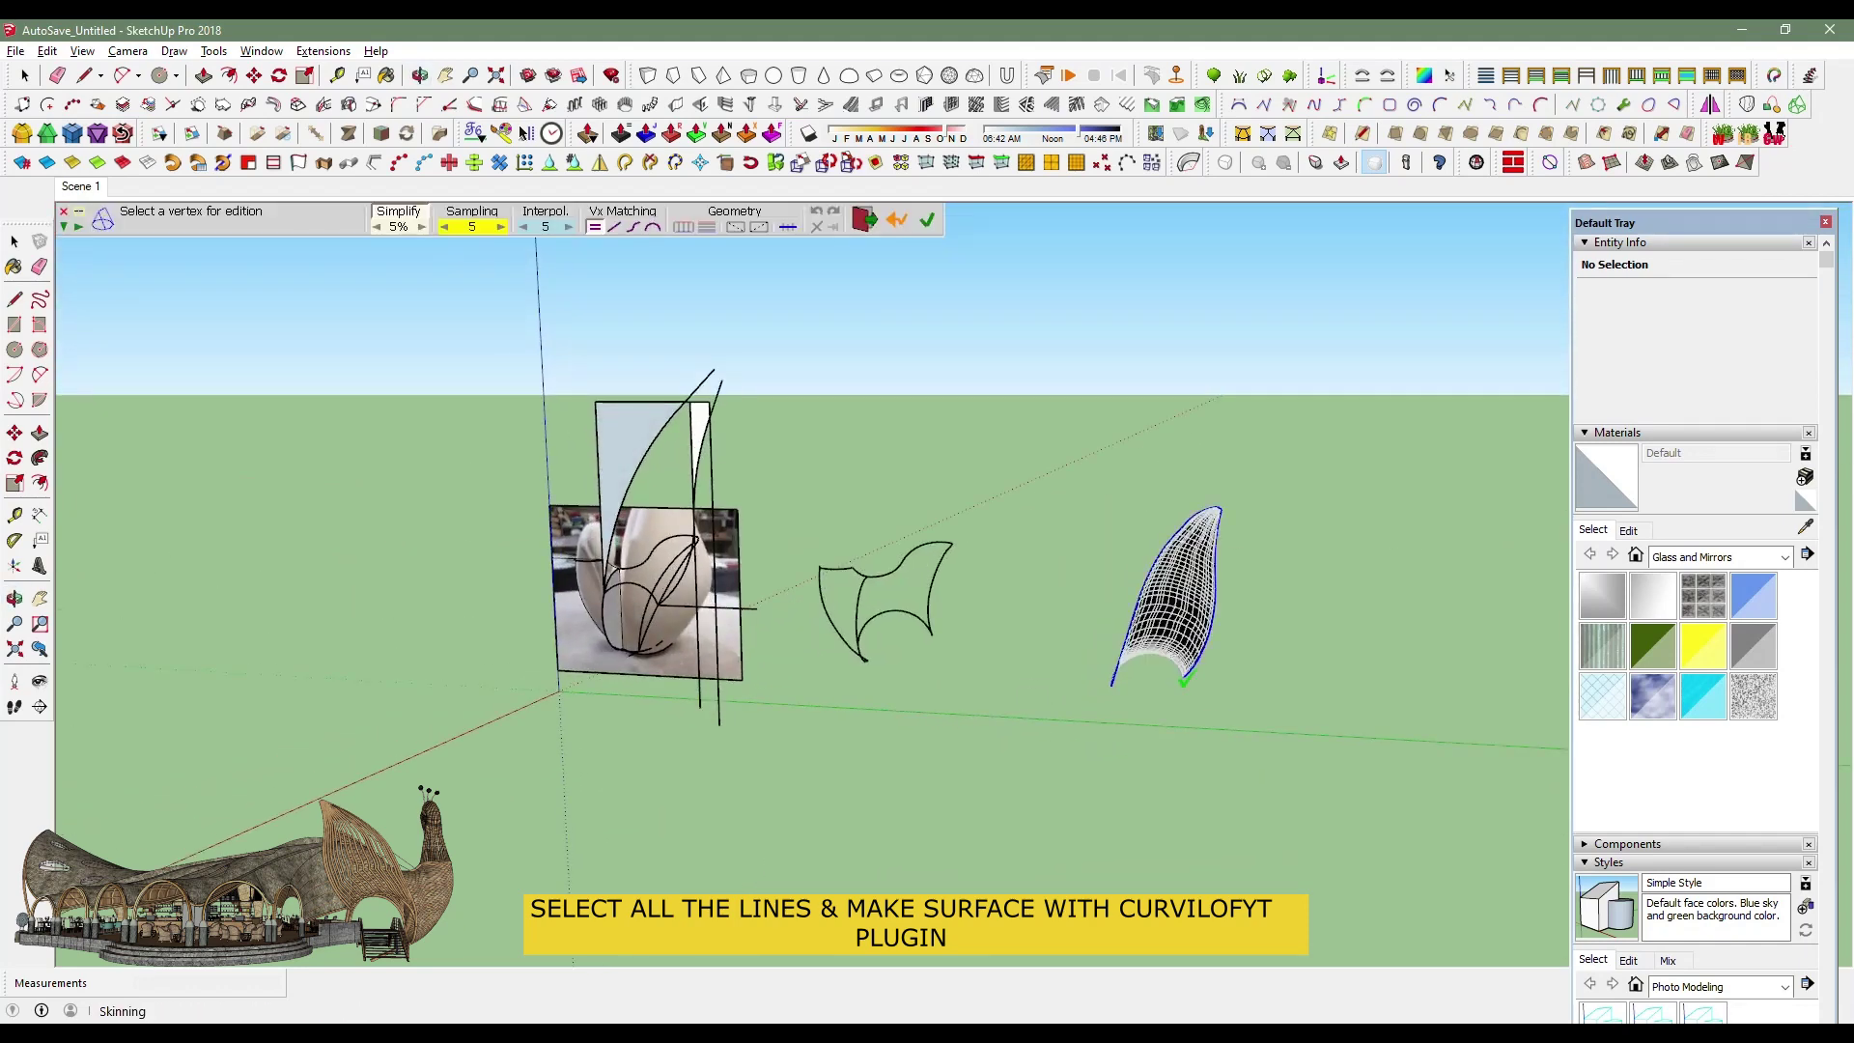
scroll(1184, 681, "up", 3)
key("space")
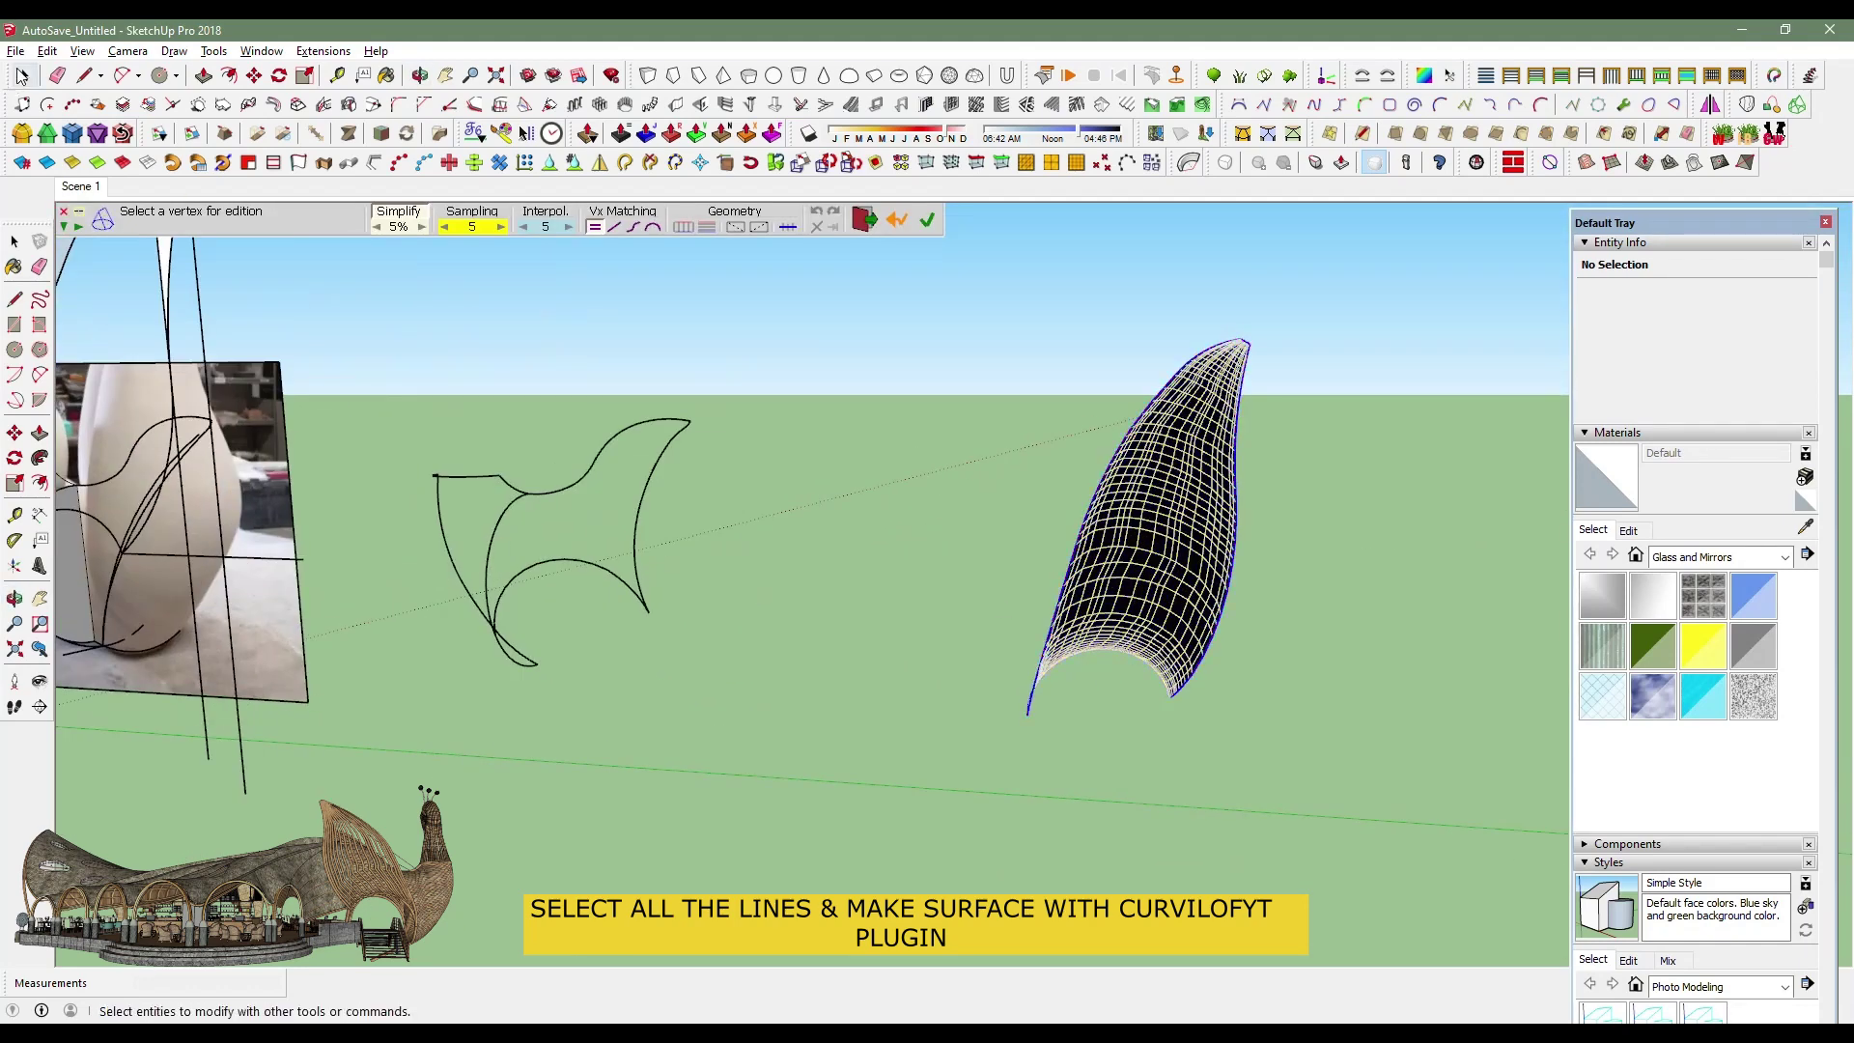
middle_click_drag(1074, 734, 749, 654)
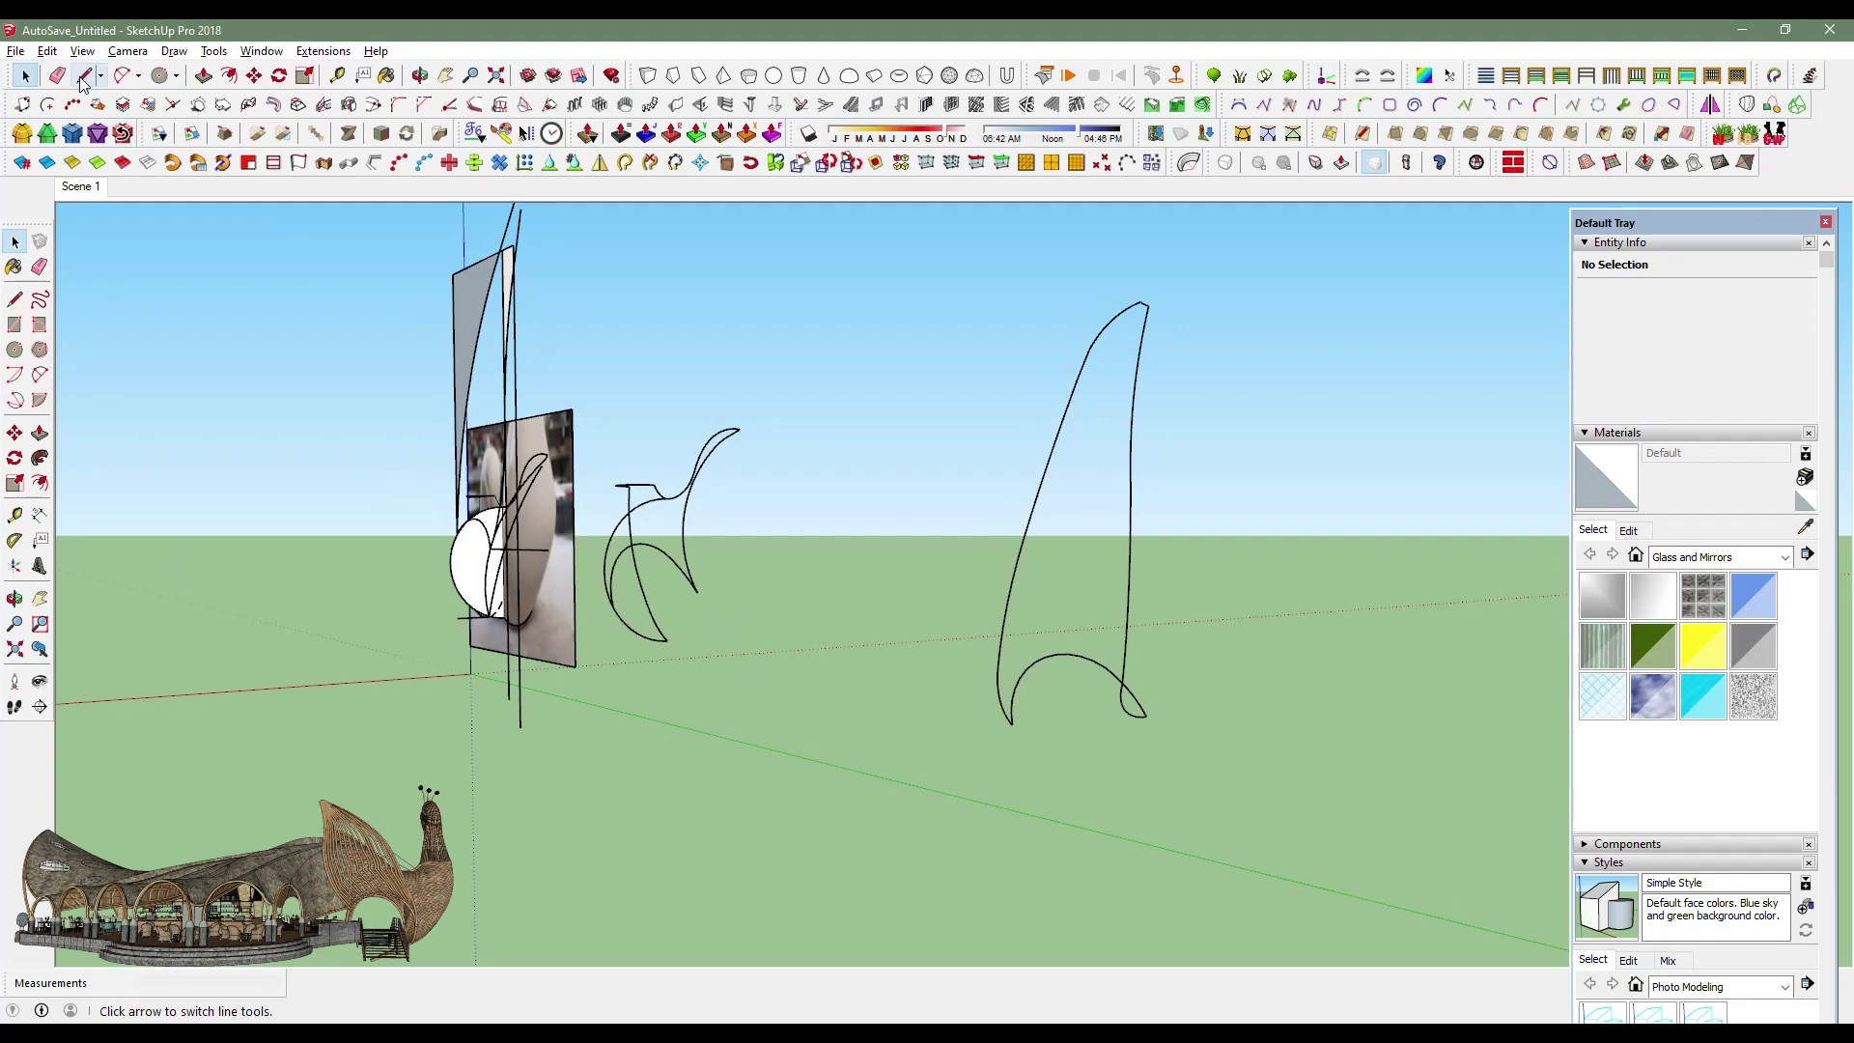
scroll(1142, 501, "up", 5)
triple_click(1135, 498)
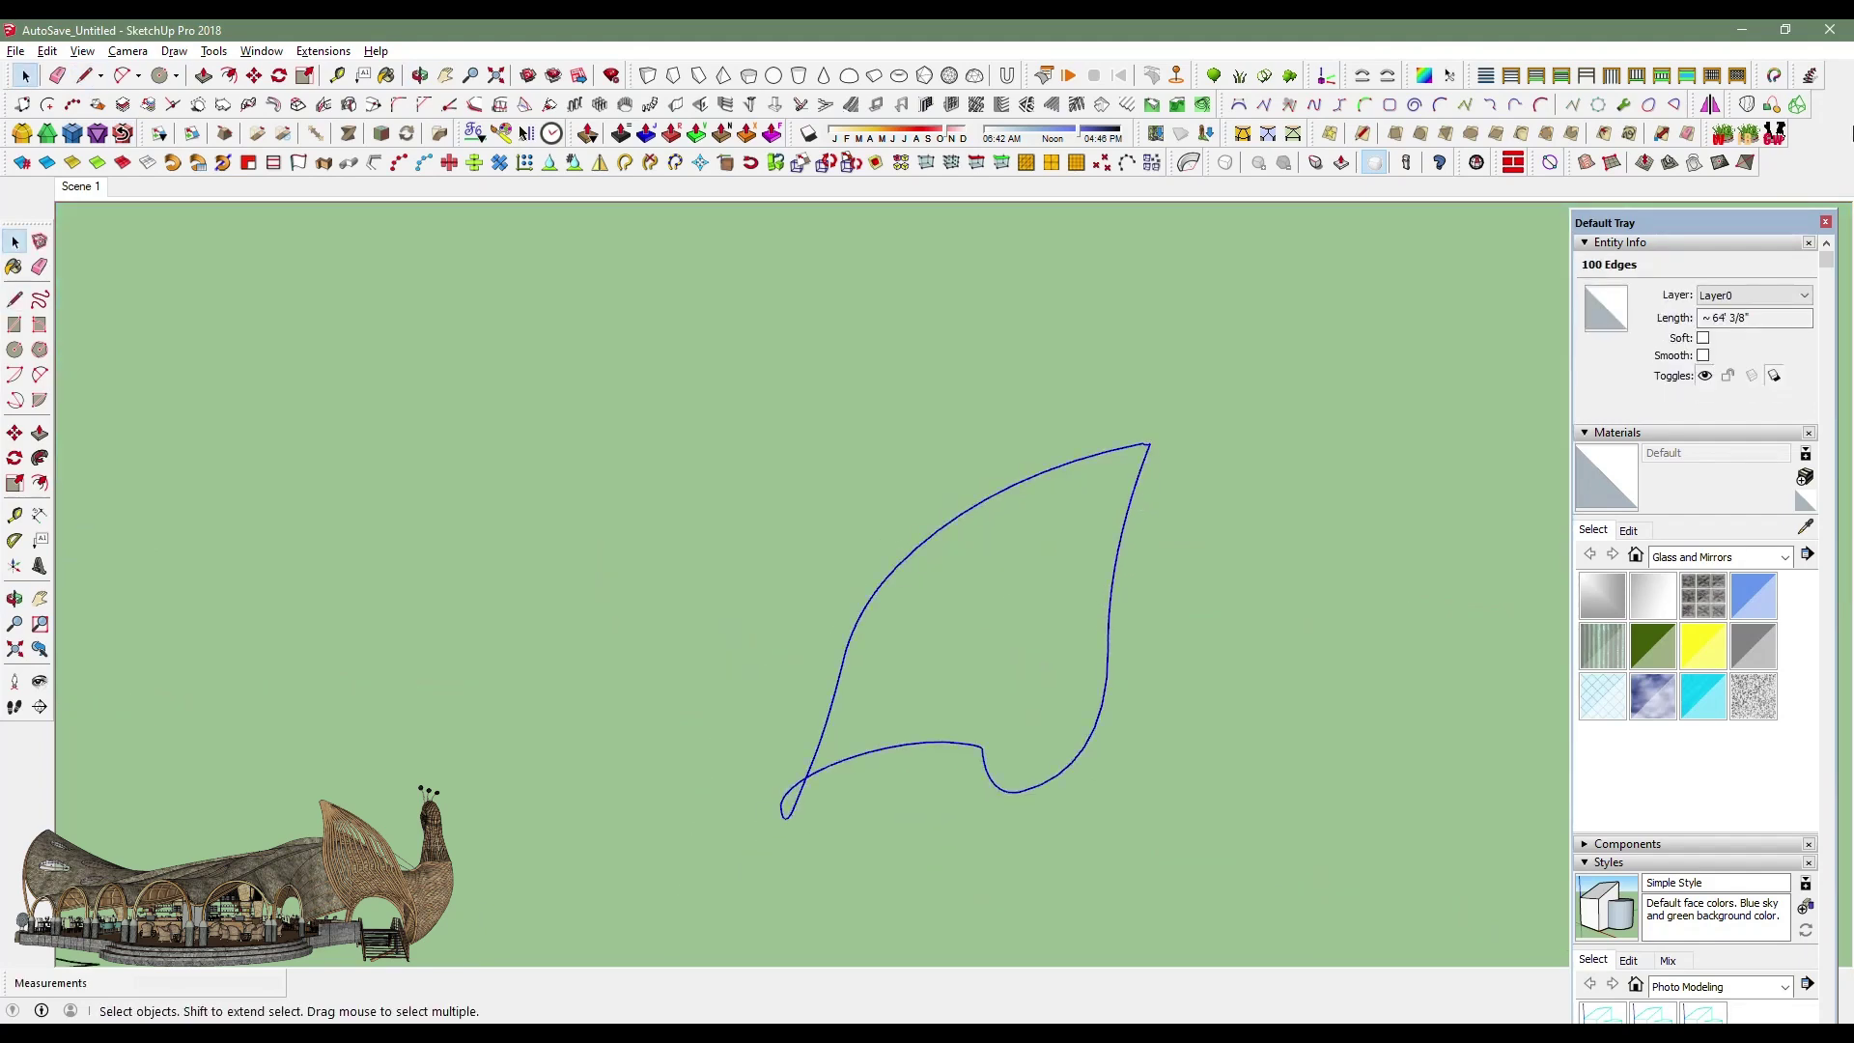
Loft the leaf curve with Curviloft Skinning in wire preview, commit, and open the lofted group.
left_click(1797, 108)
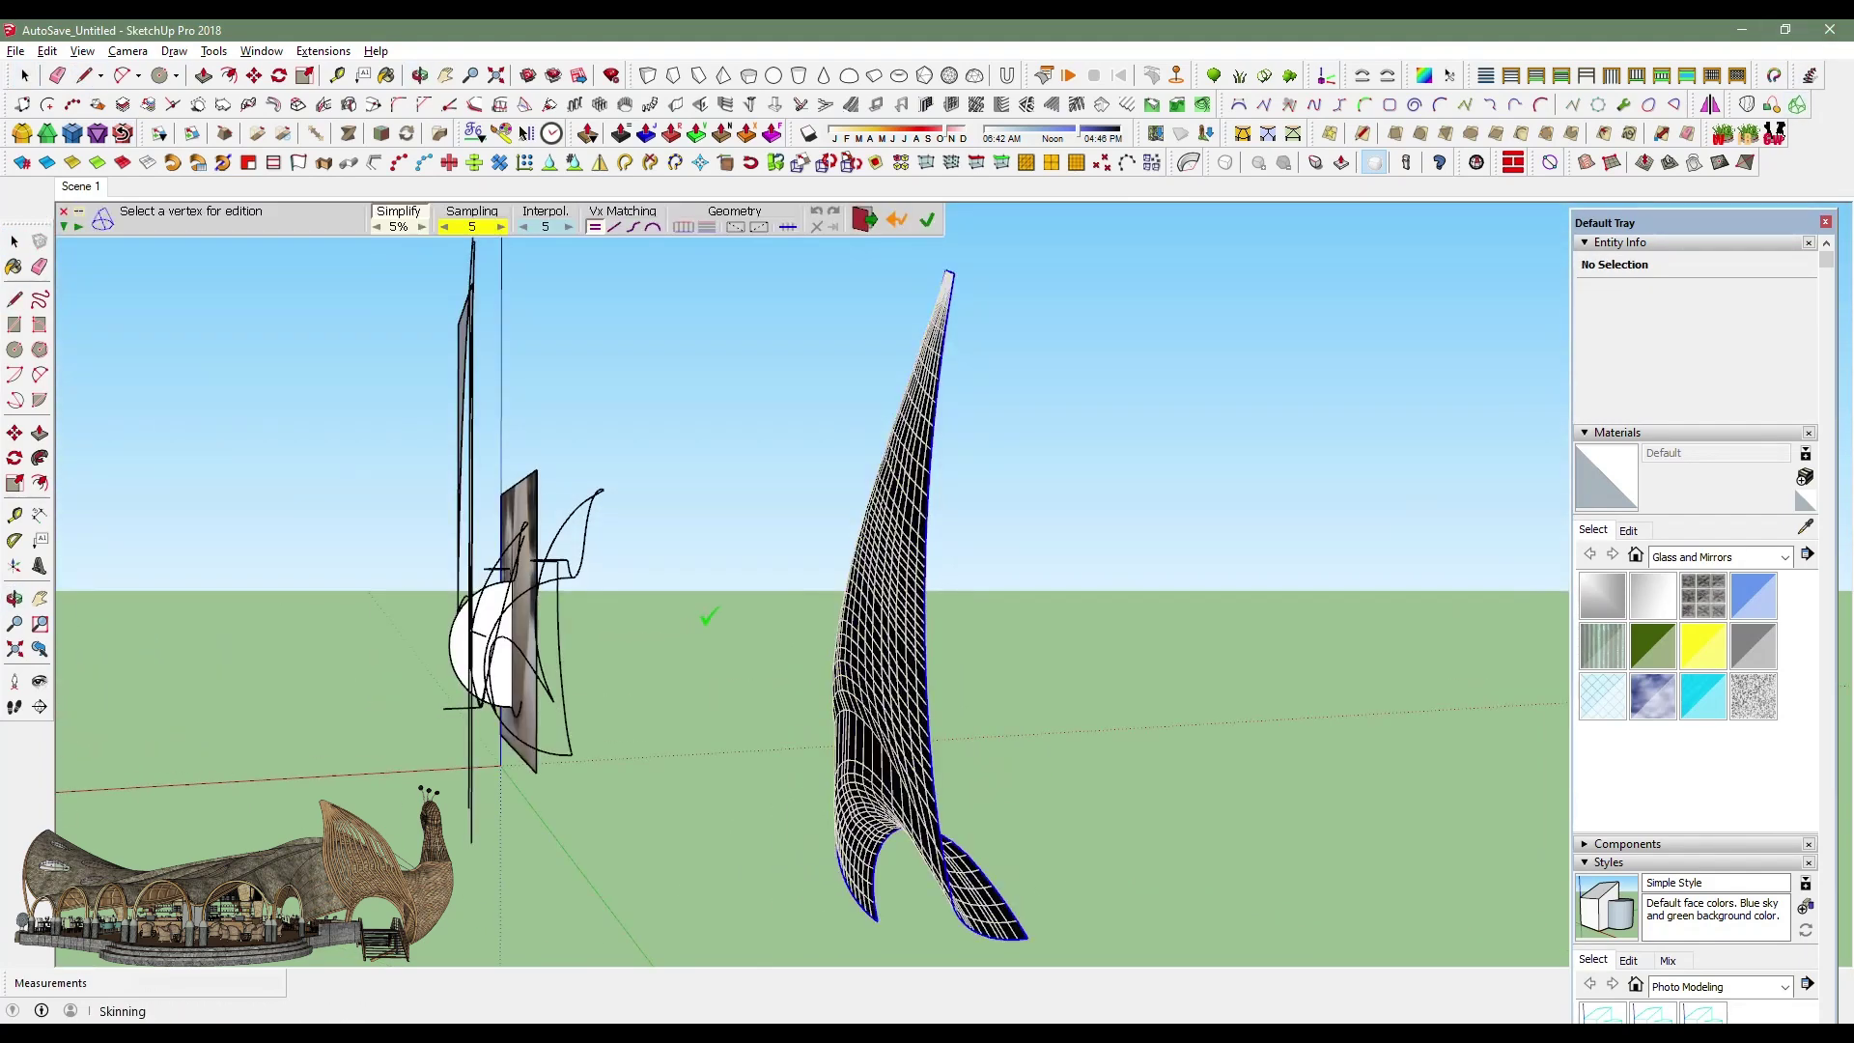
left_click(716, 239)
middle_click_drag(765, 521, 971, 756)
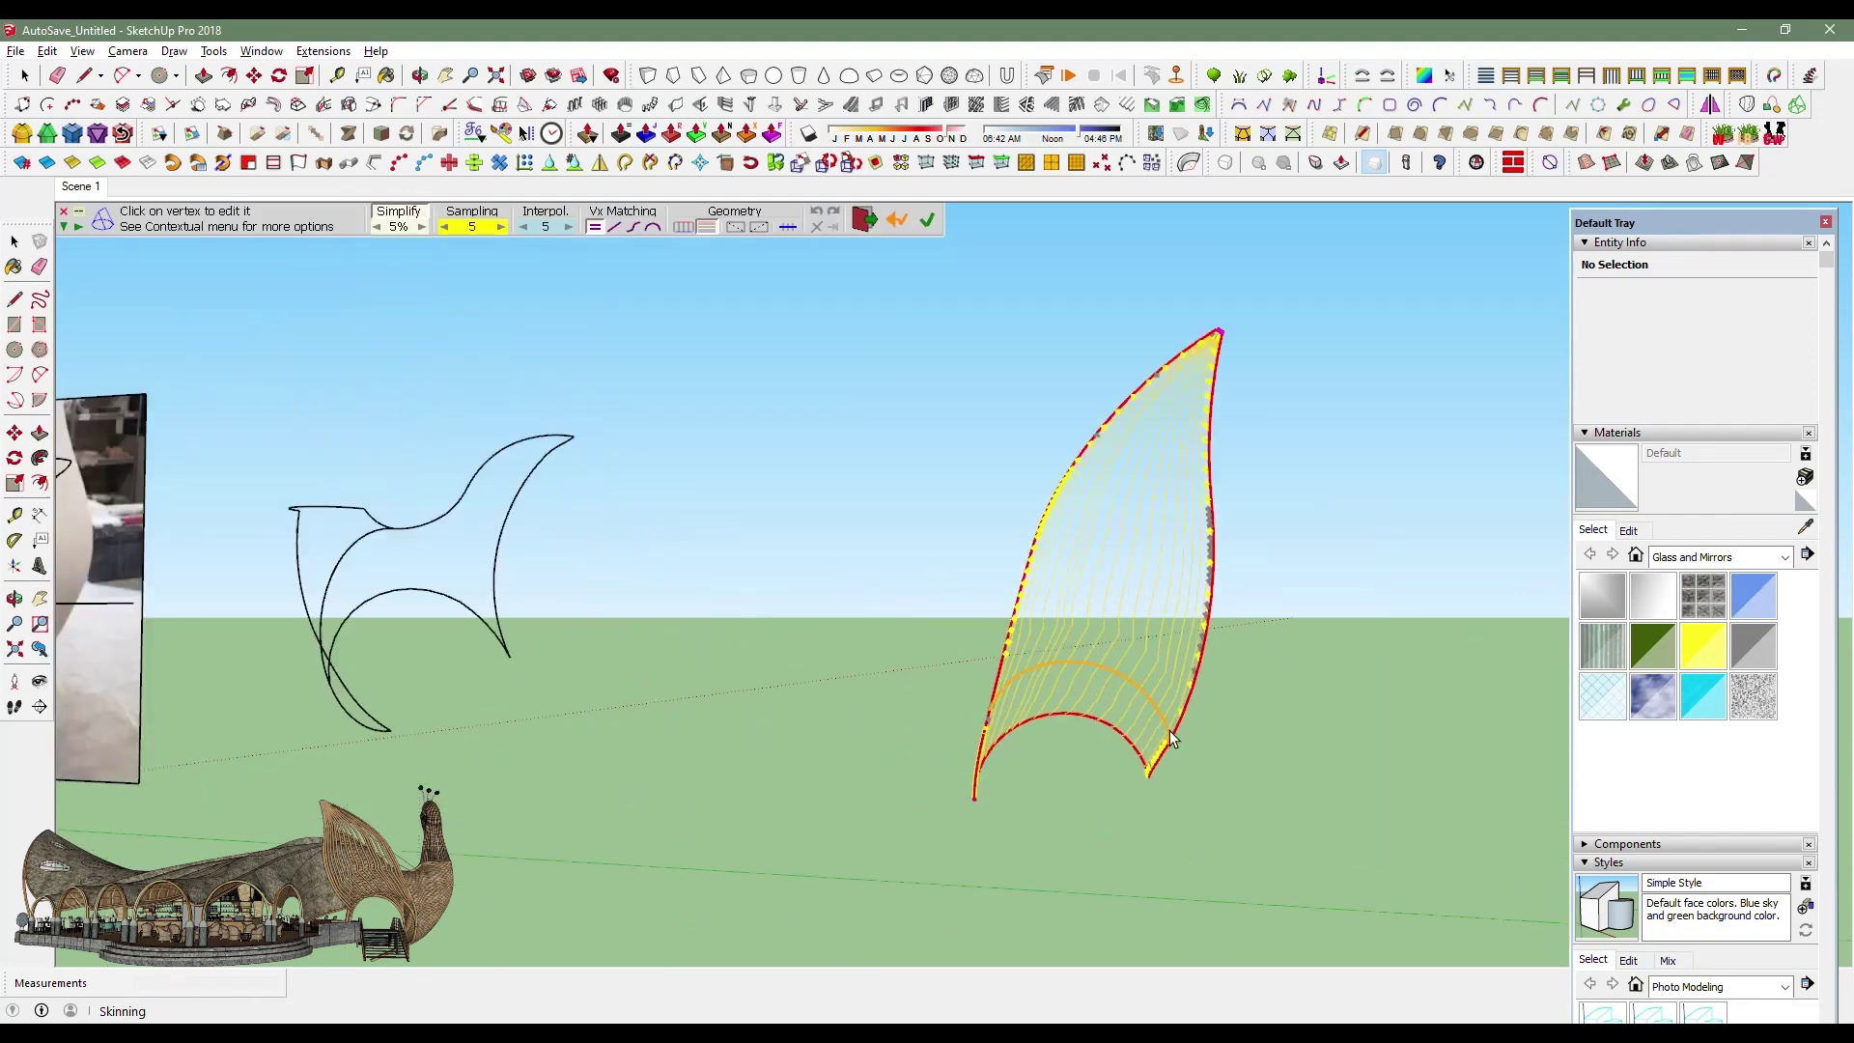
key("Return")
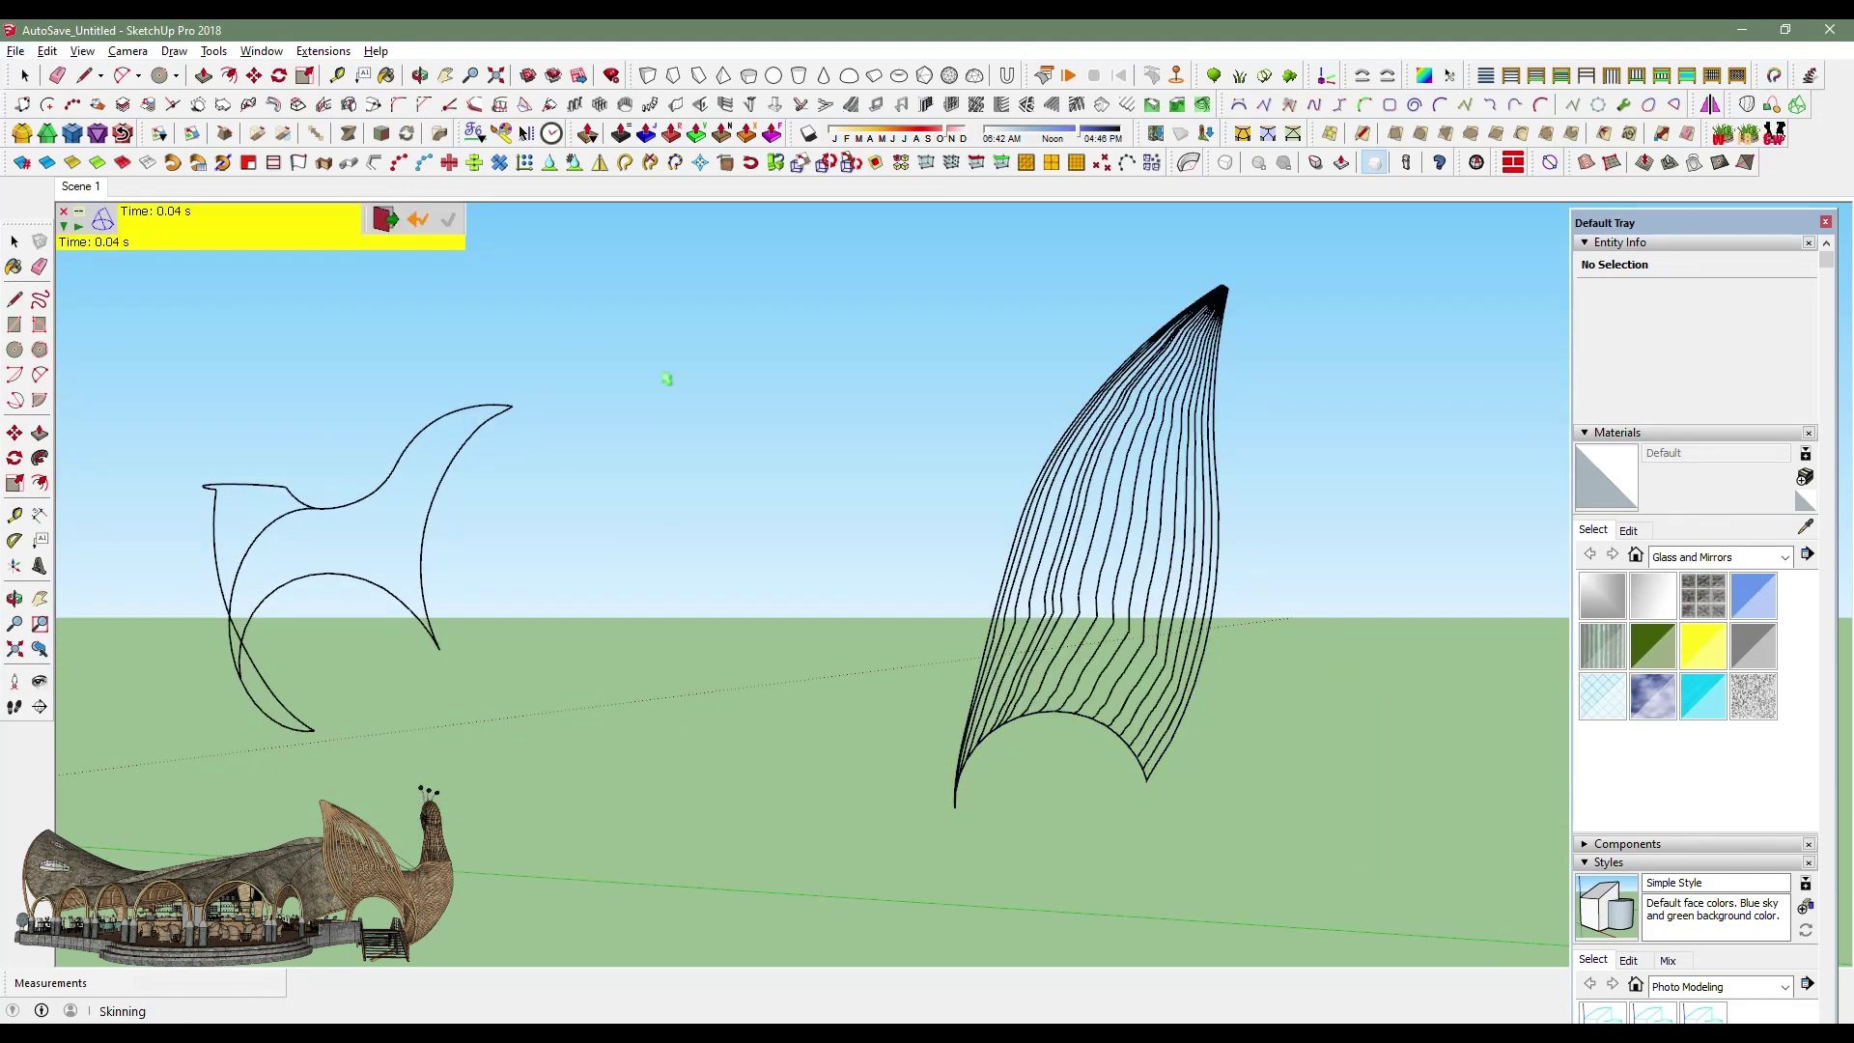
key("space")
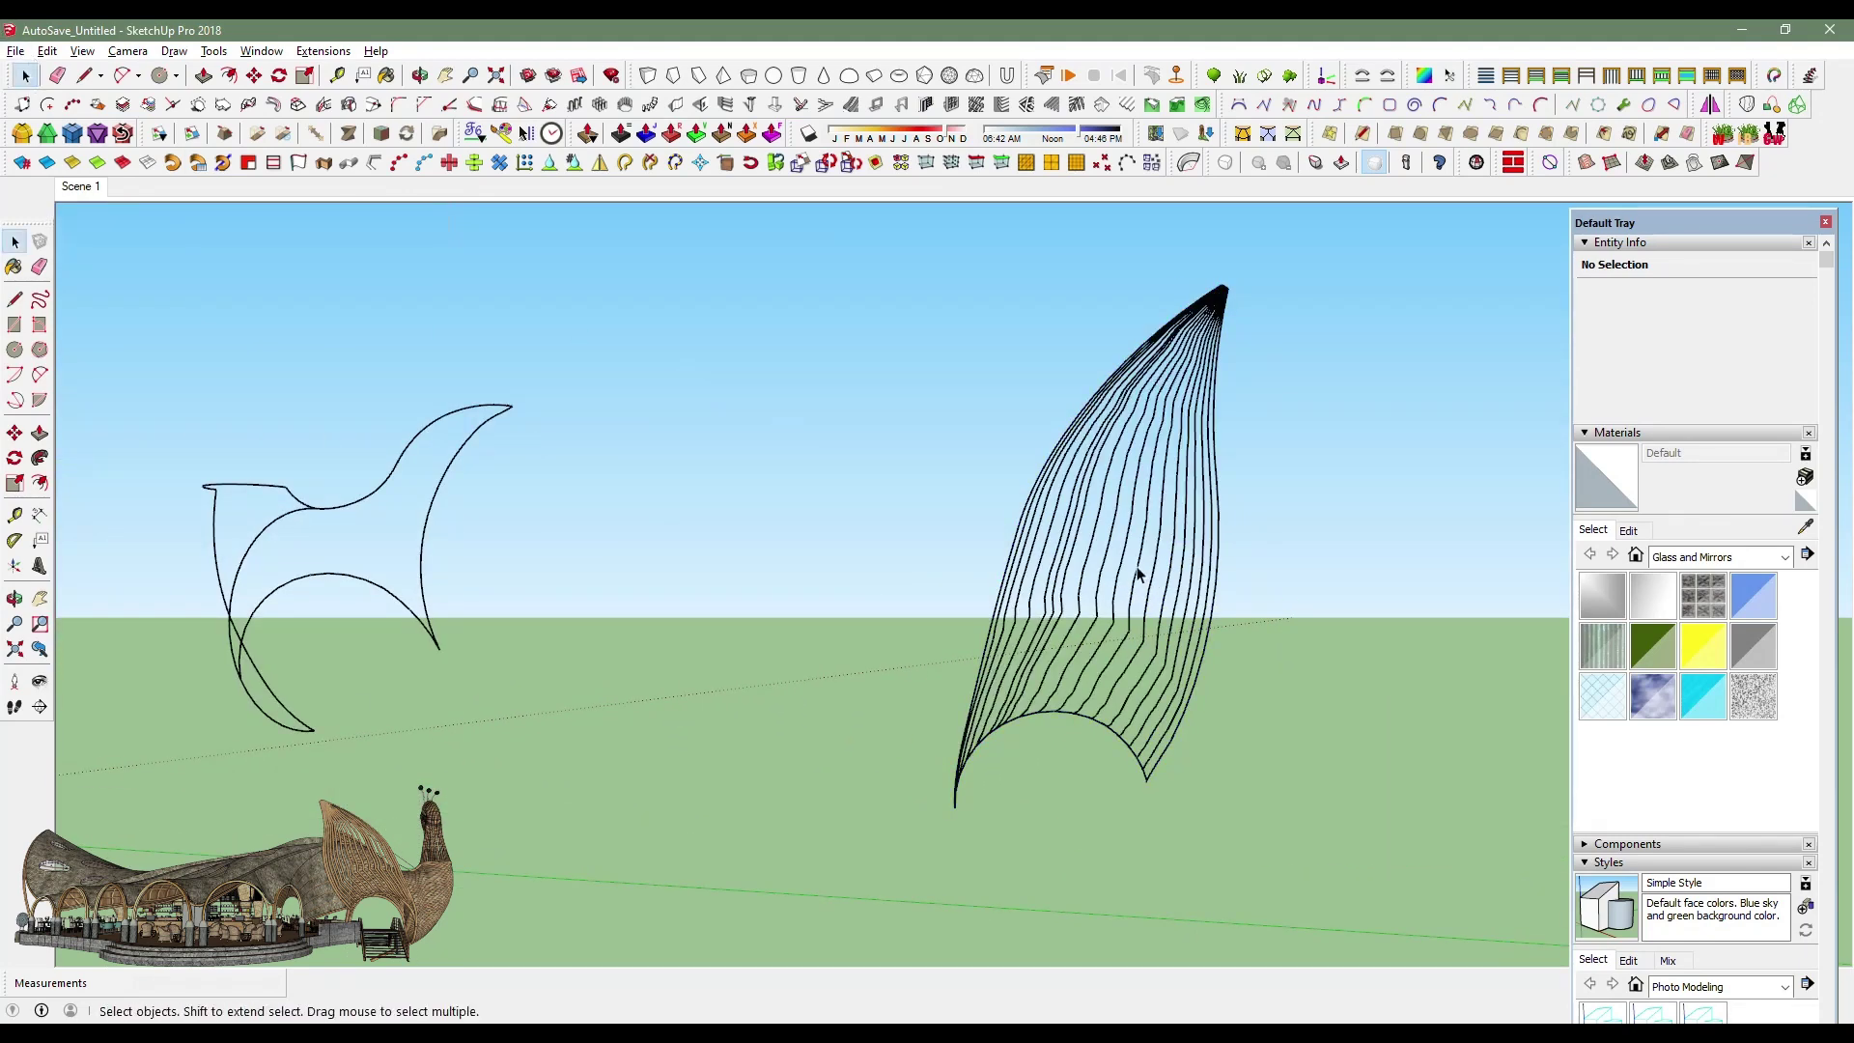
double_click(1137, 574)
left_click(1138, 573)
Convert one leaf rib, then all the leaf's ribs, into 3-inch tubes with Lines to Tubes.
left_click(373, 162)
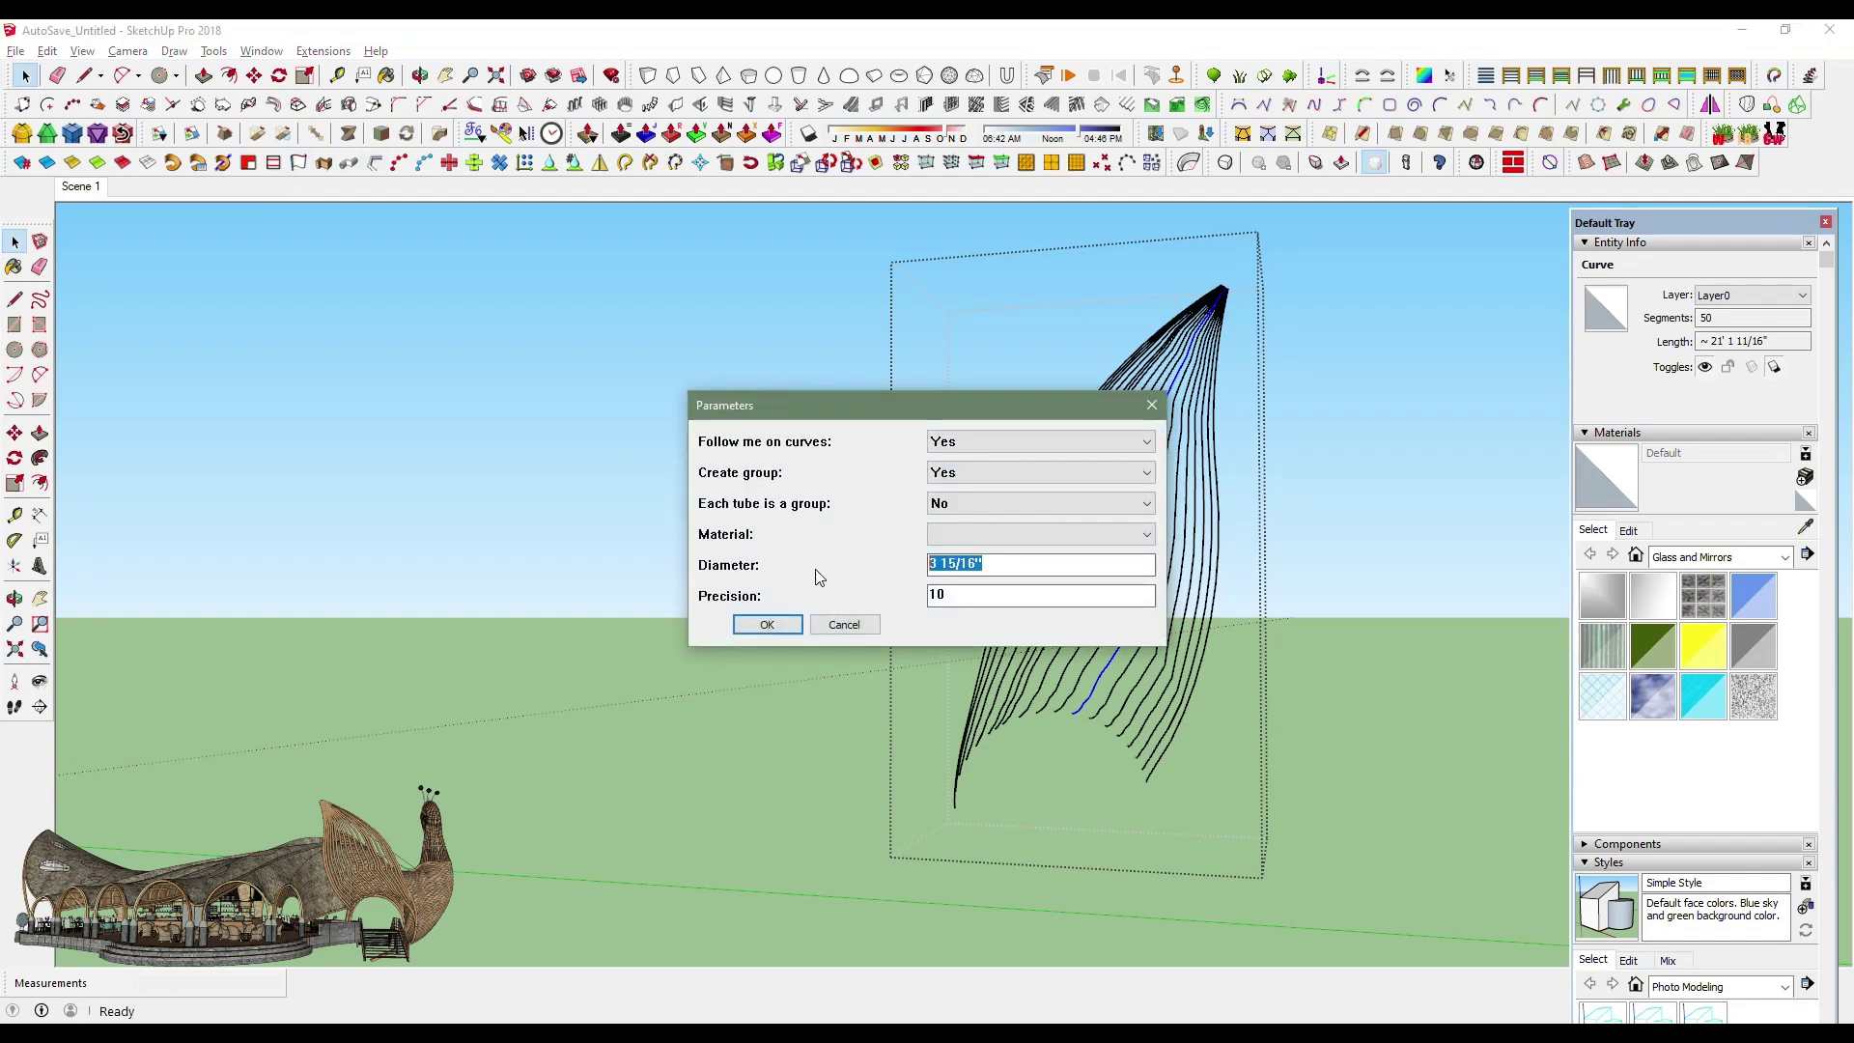
type("3")
left_click(775, 630)
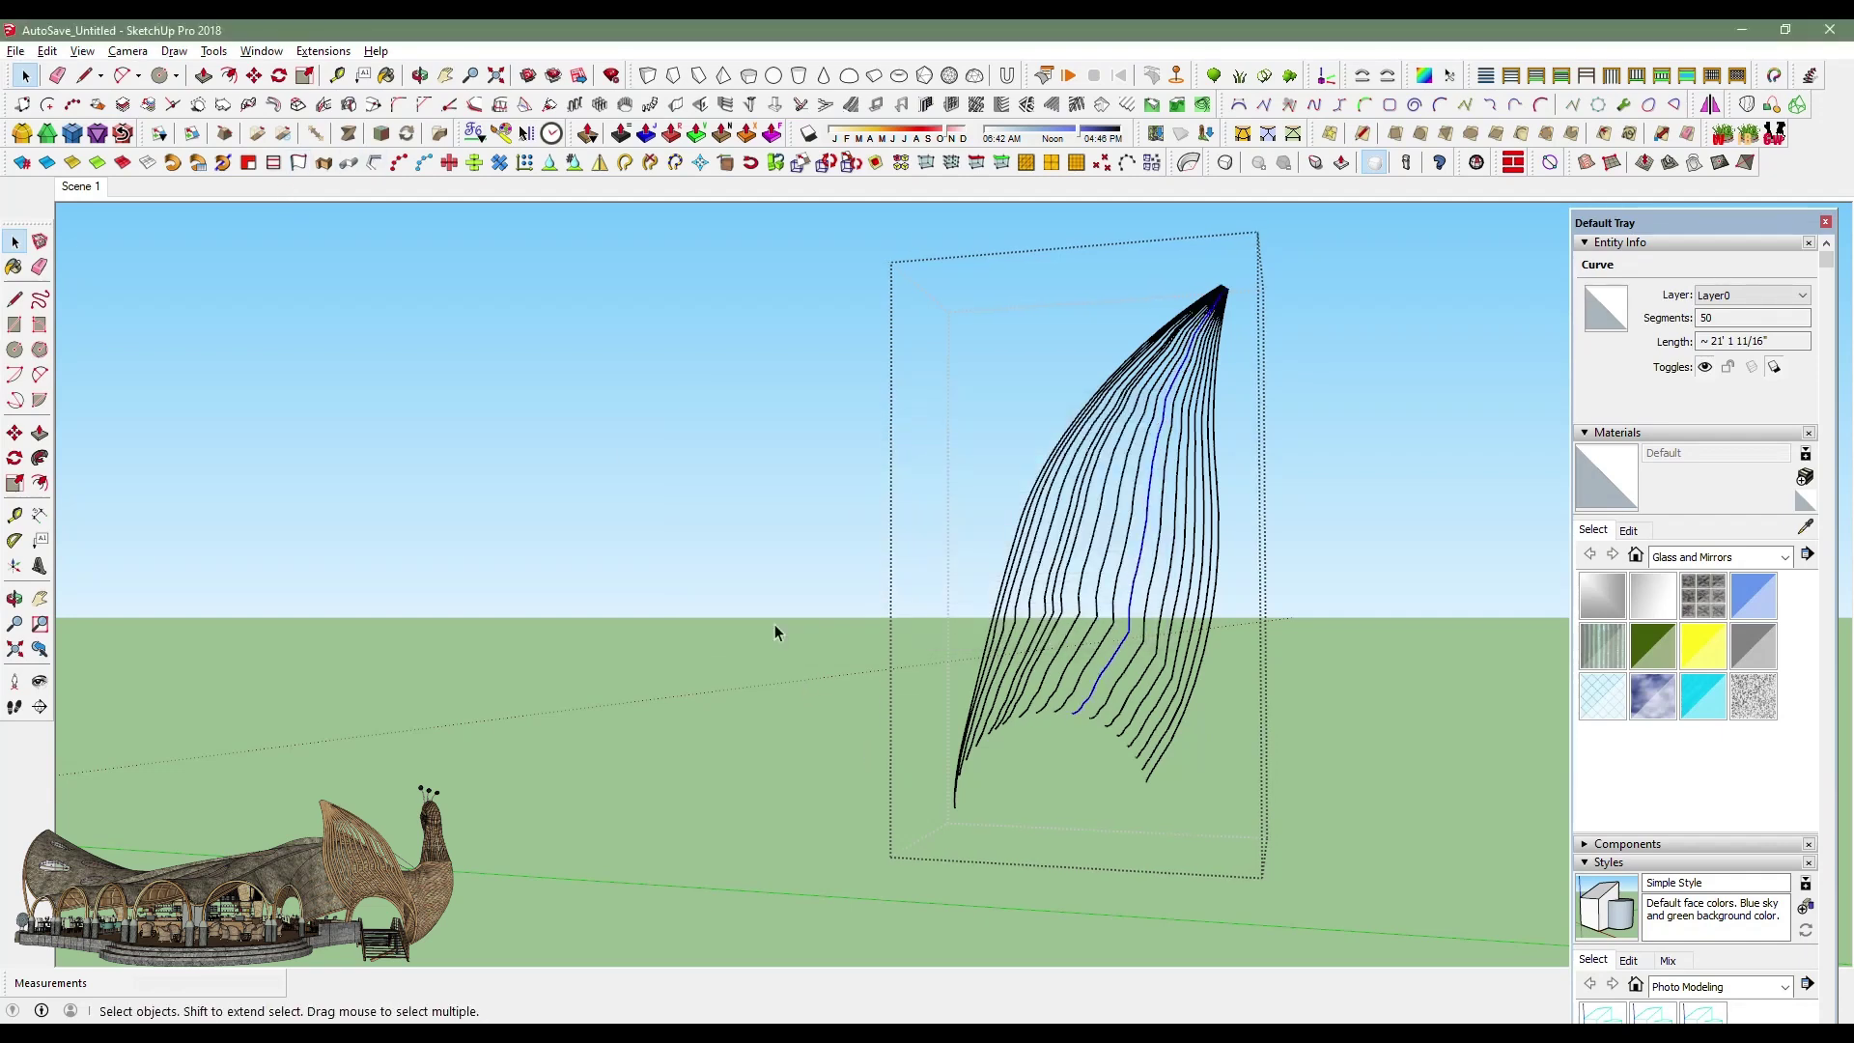
left_click_drag(913, 259, 1347, 916)
left_click(373, 160)
left_click(798, 630)
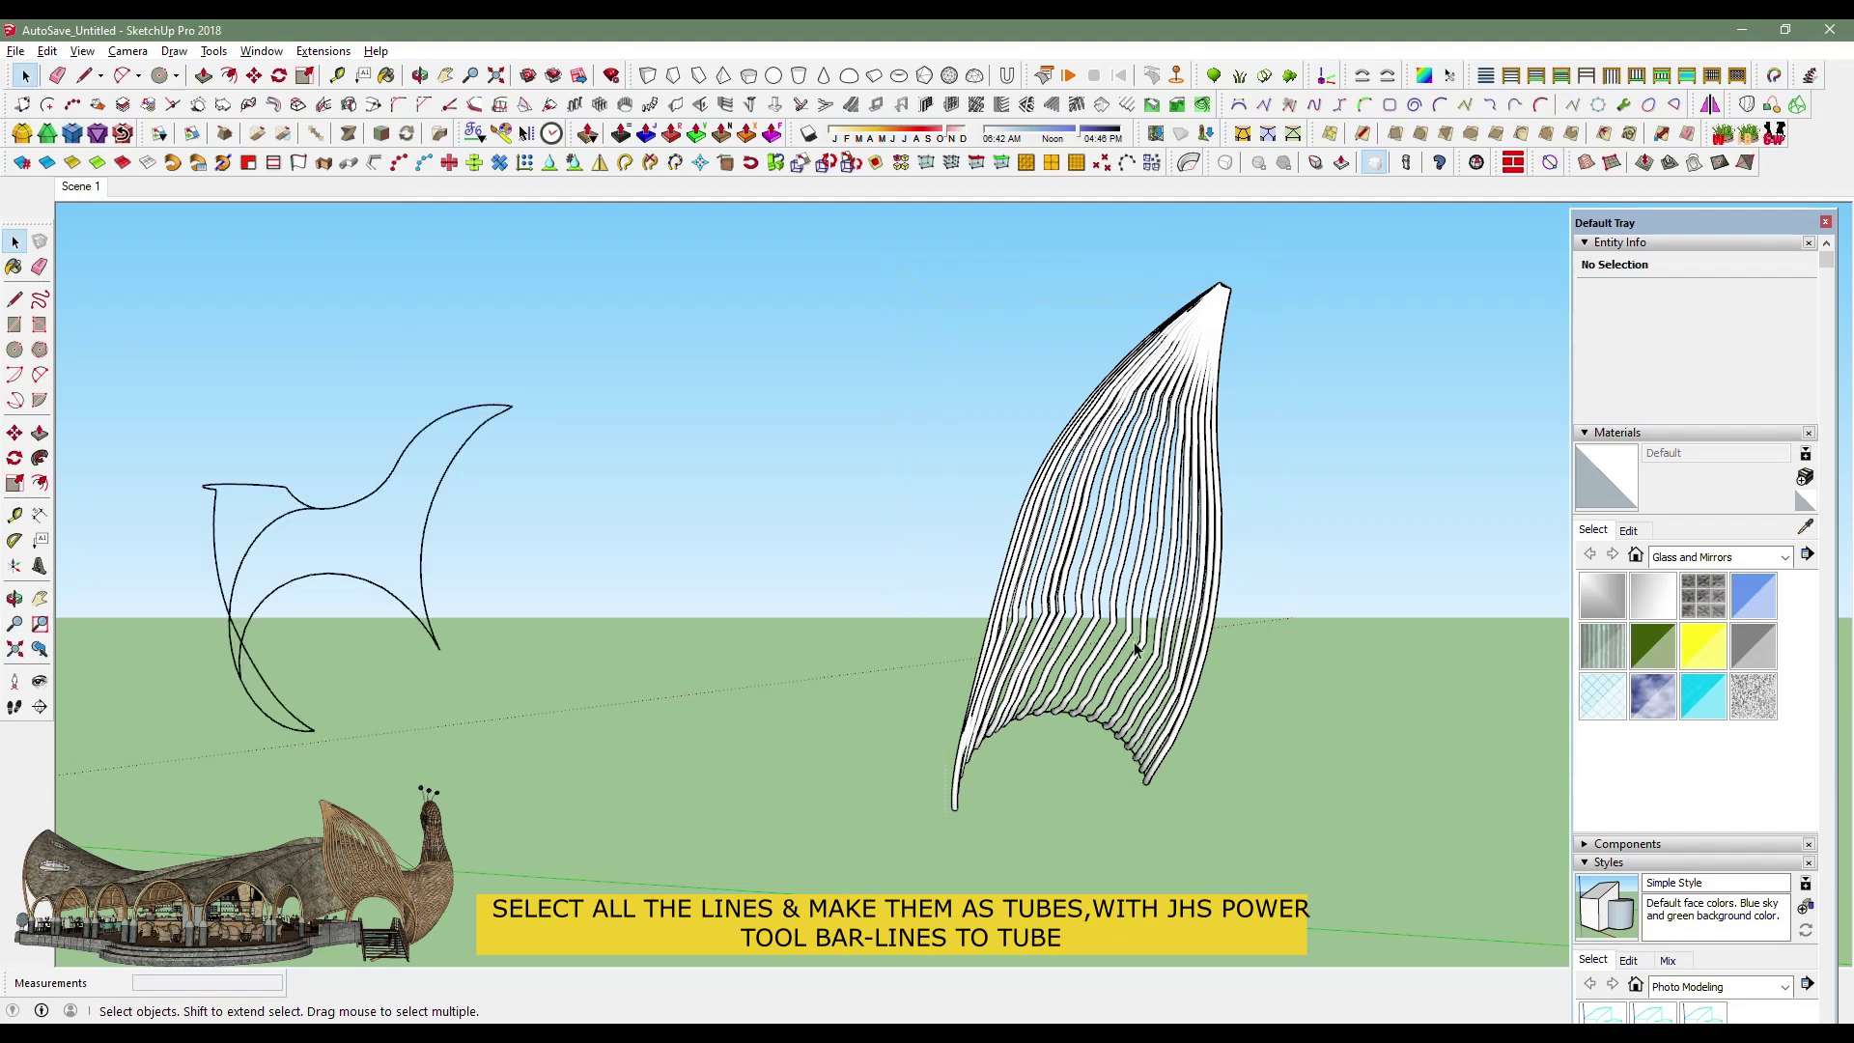
right_click(1156, 580)
key("Escape")
scroll(1352, 773, "down", 3)
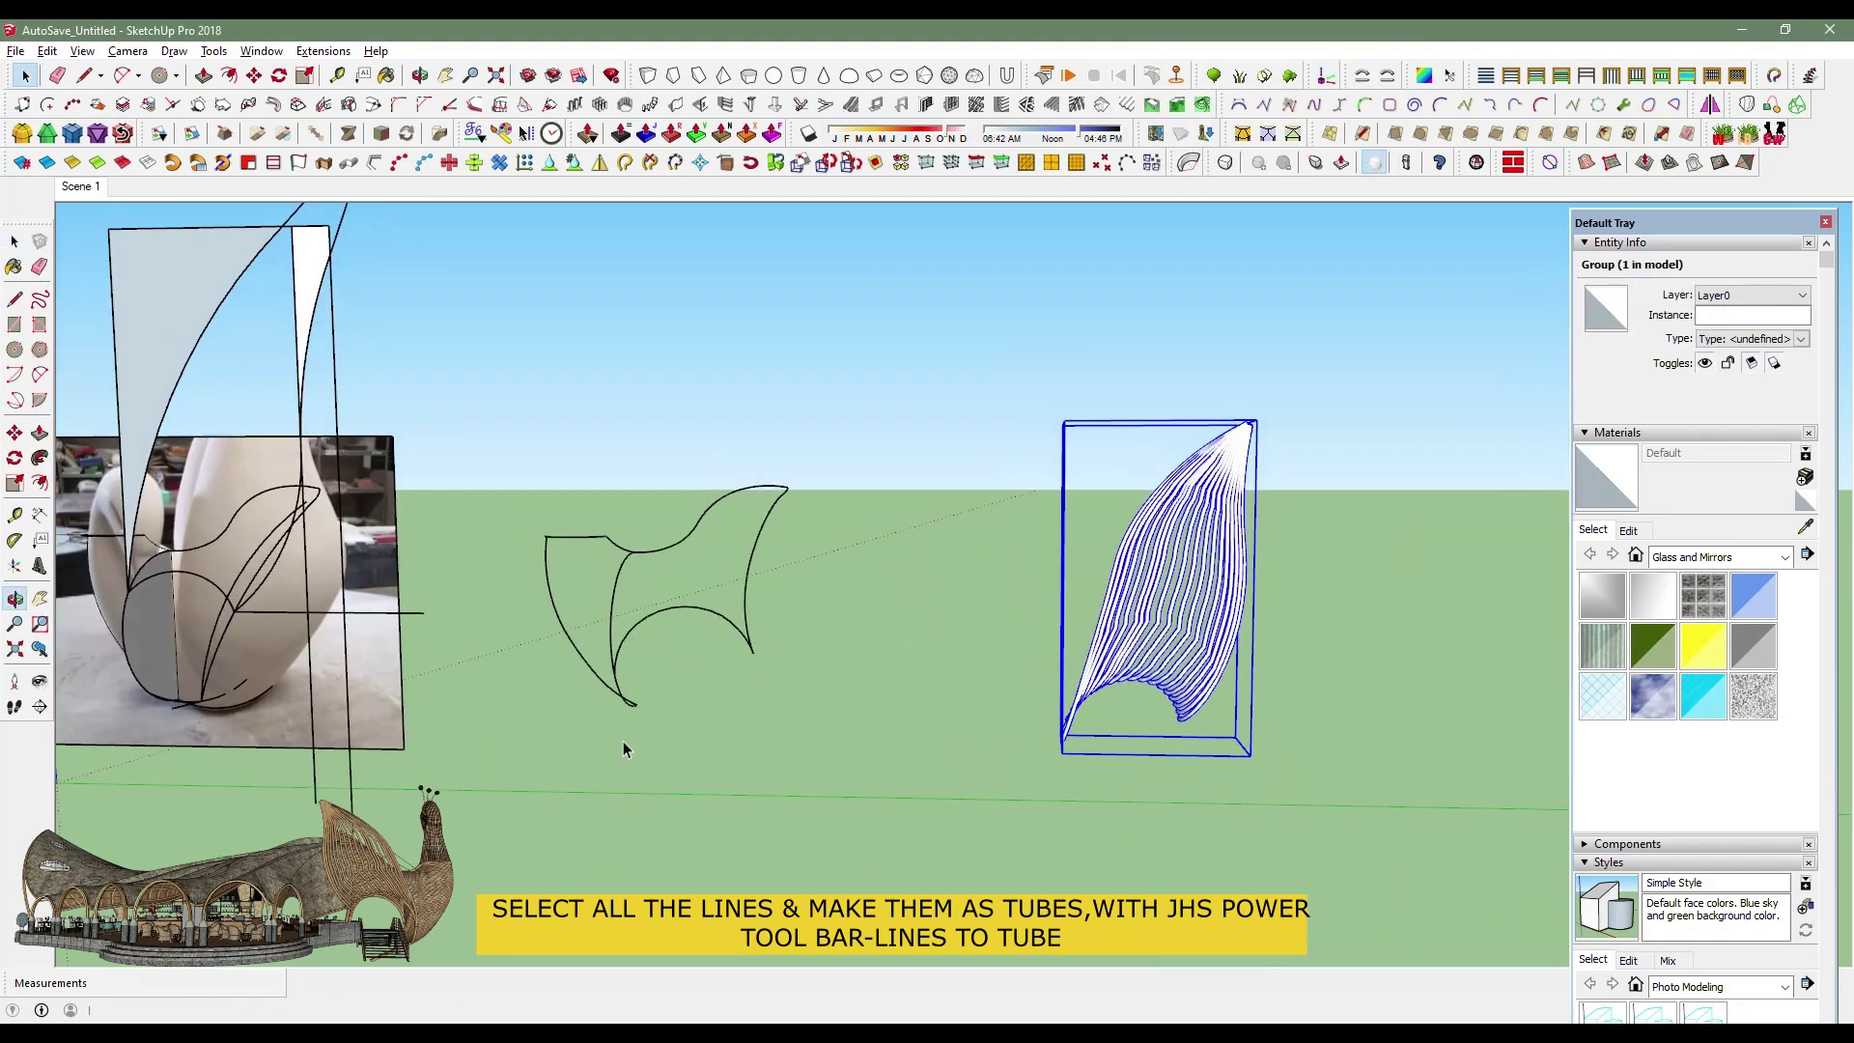
Loft all curves in the wing-shaped group into a skin with Curviloft Skinning.
scroll(534, 600, "up", 3)
double_click(534, 601)
key("ctrl+a")
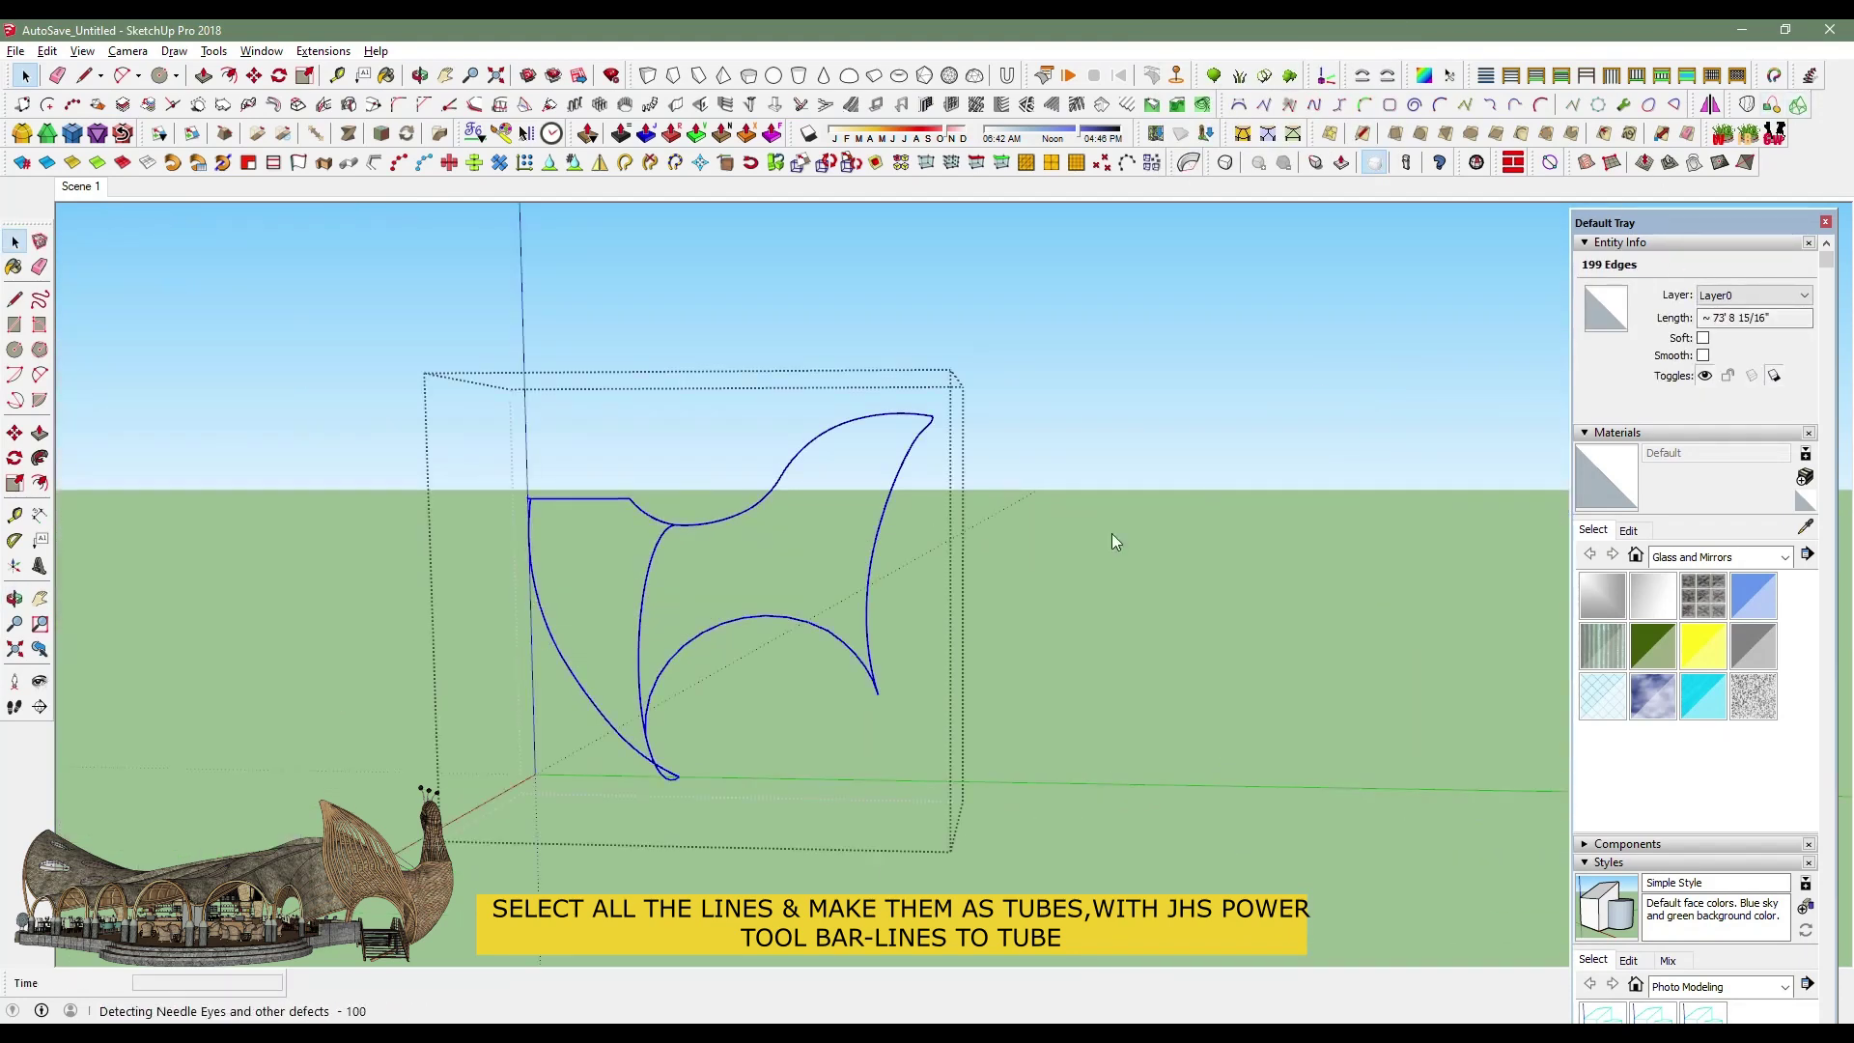
left_click(1293, 133)
key("Return")
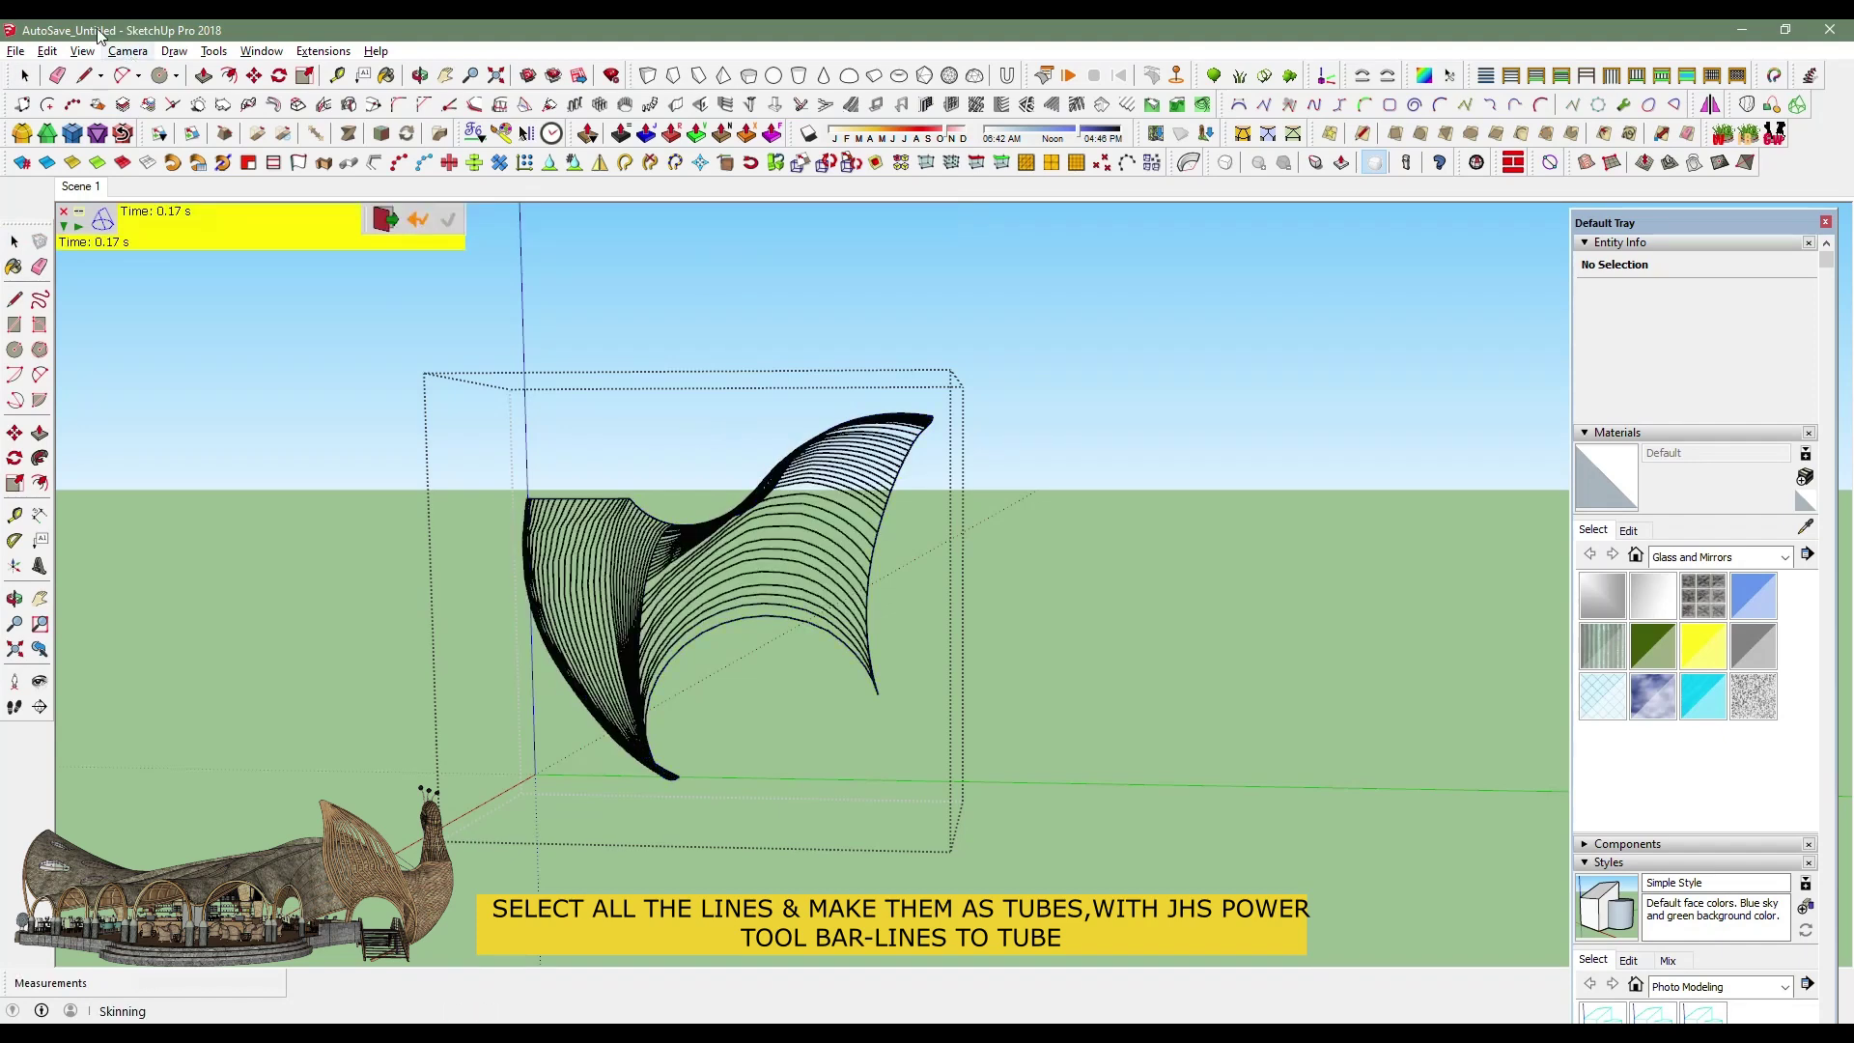
left_click(24, 75)
key("Escape")
Select all the lofted wing curves and apply Lines to Tubes to them.
scroll(768, 557, "up", 2)
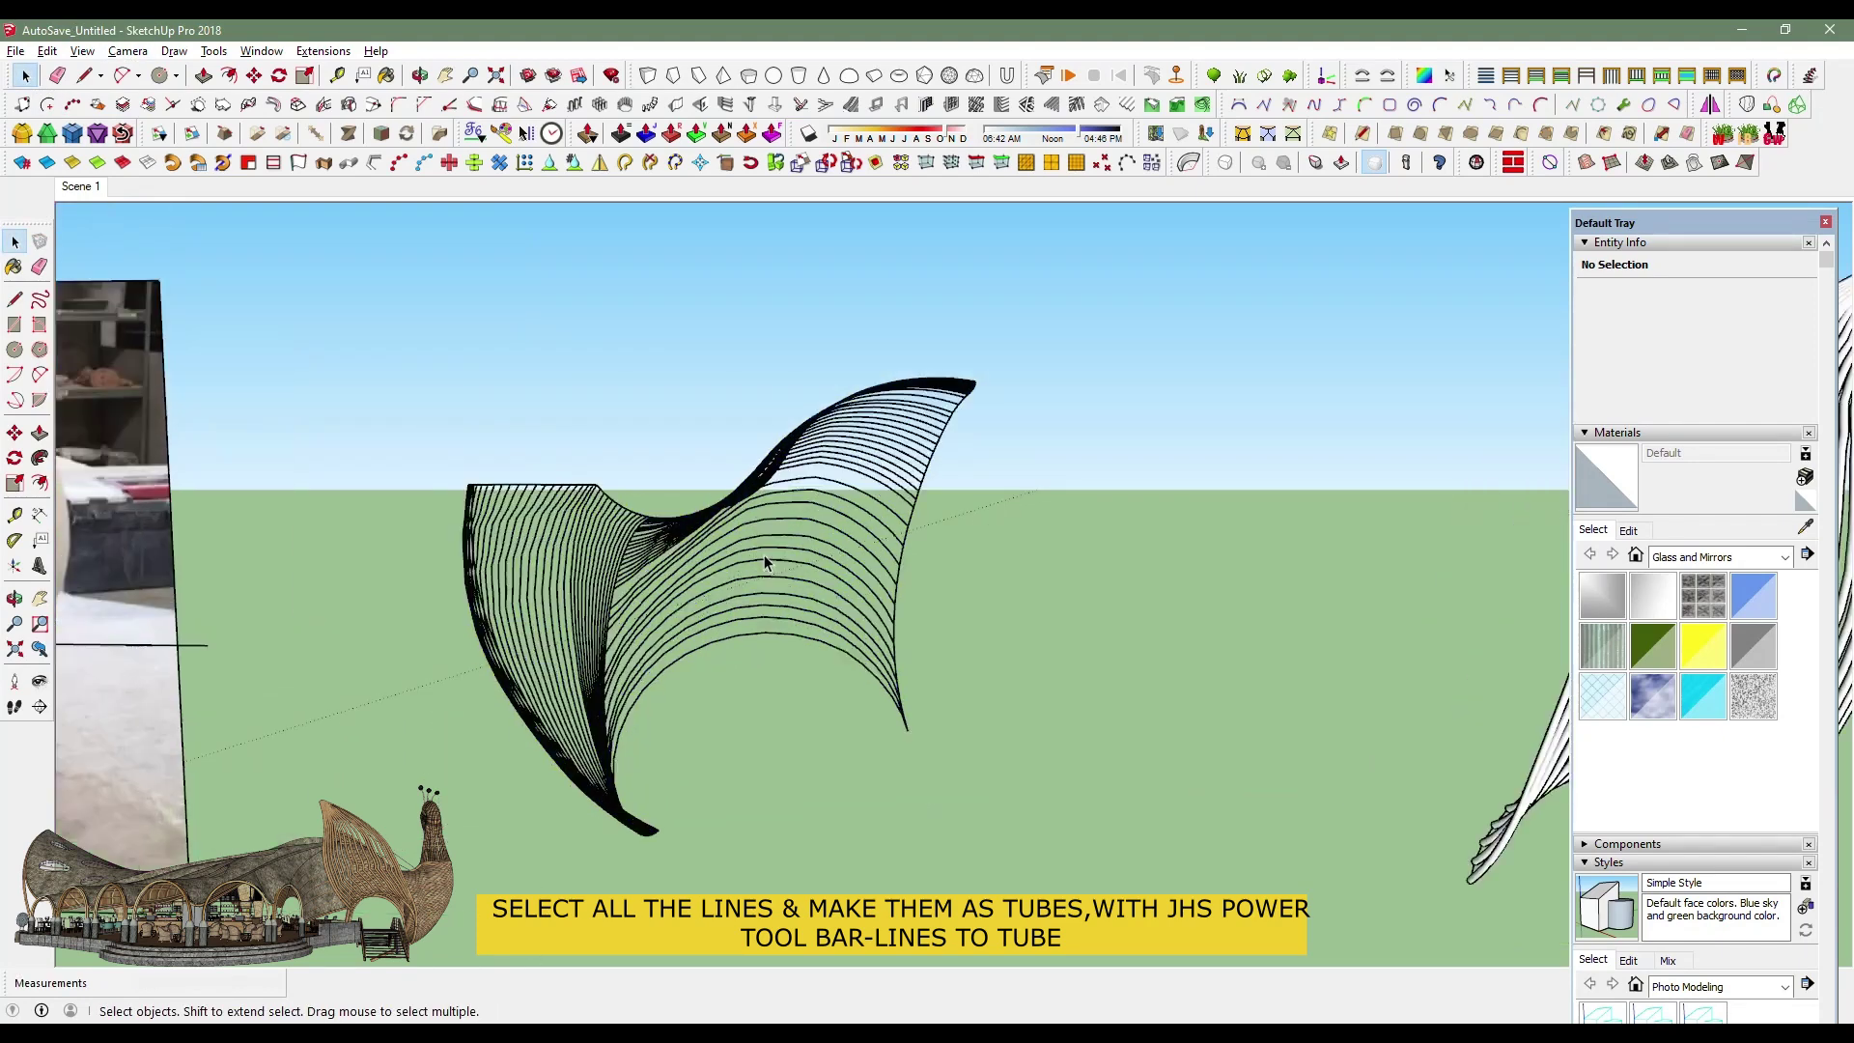
scroll(769, 557, "up", 2)
double_click(770, 549)
left_click(773, 547)
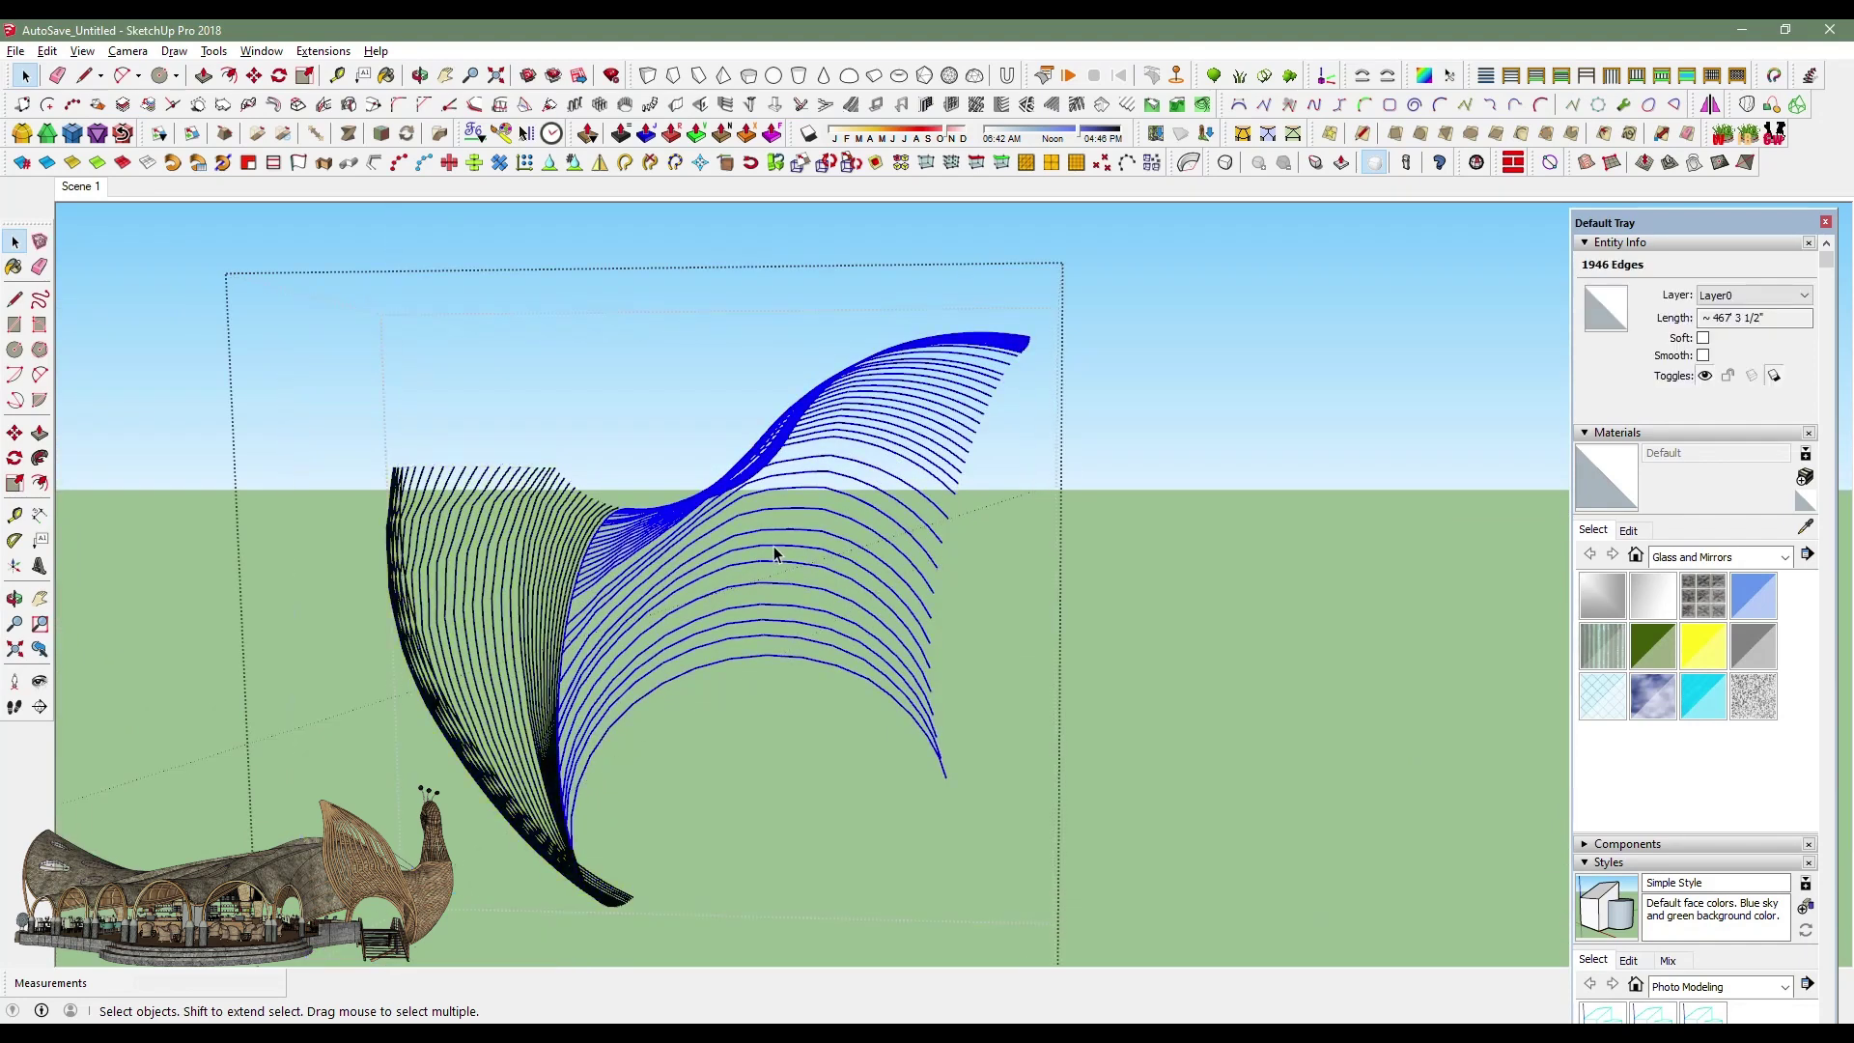
left_click_drag(333, 269, 1125, 956)
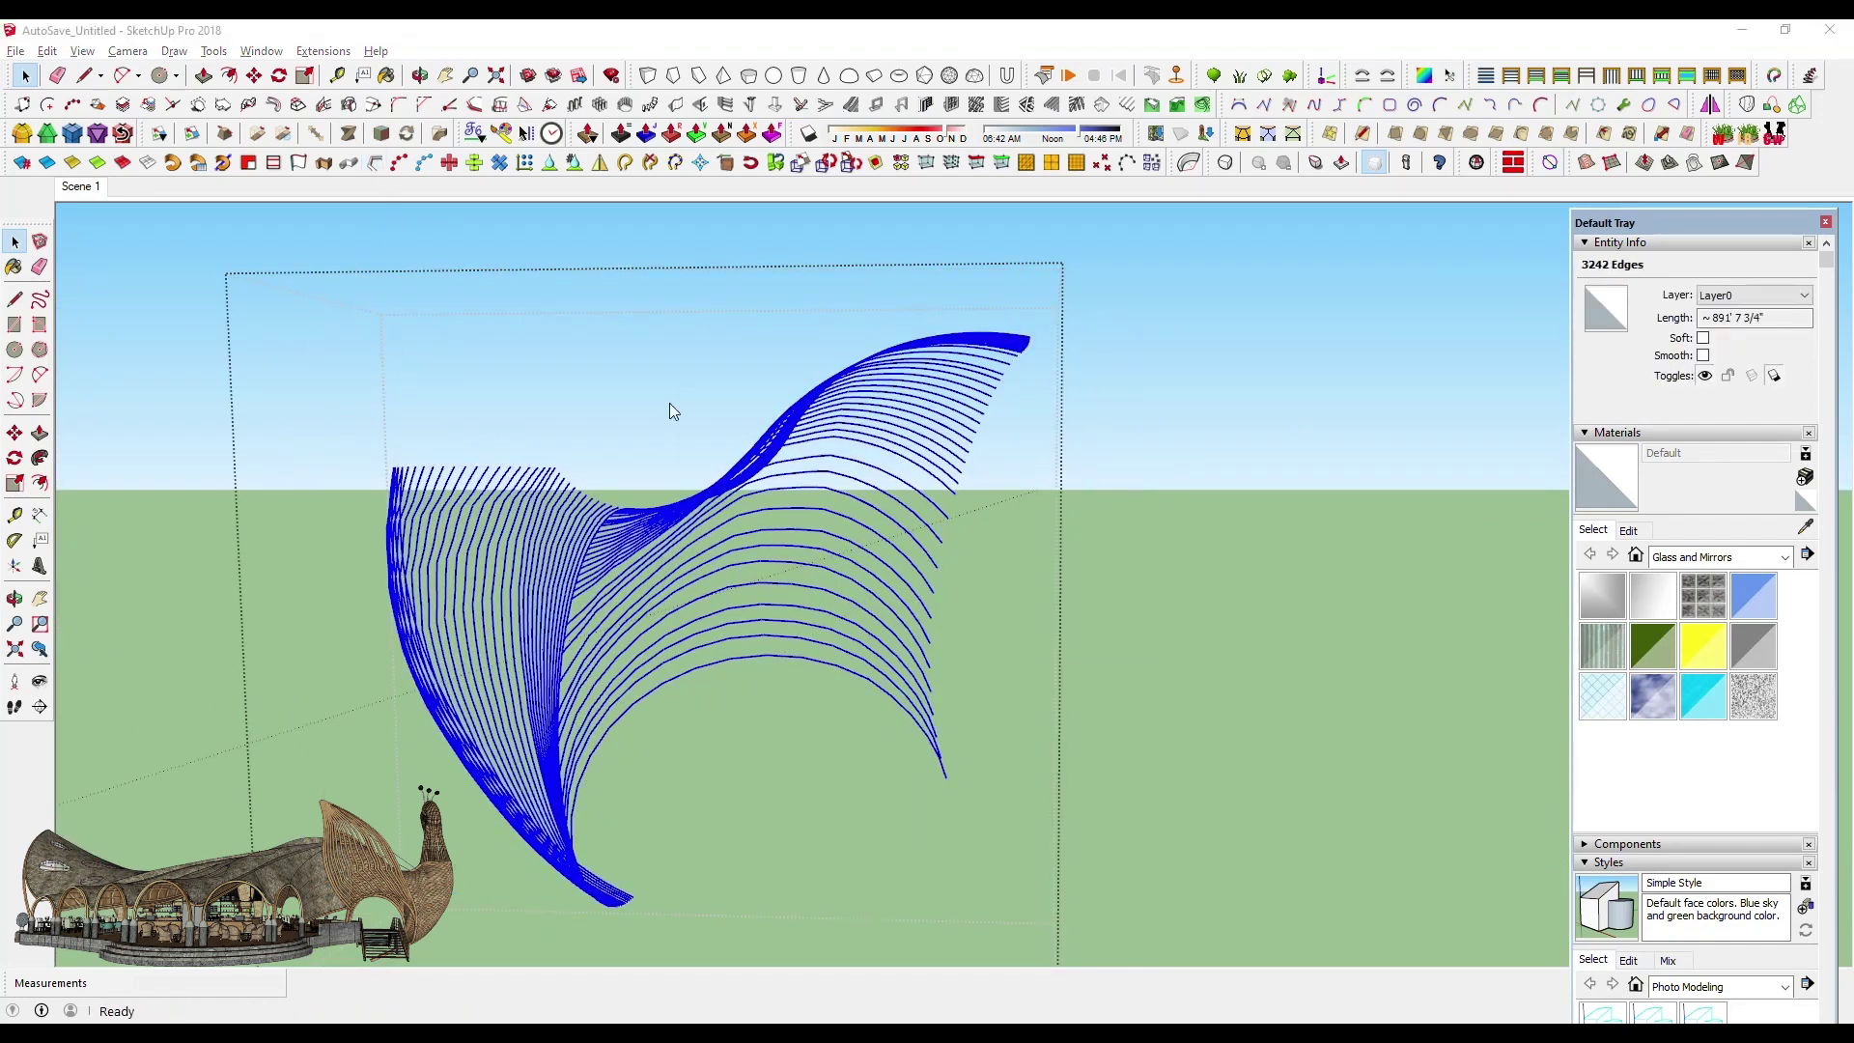
left_click(768, 625)
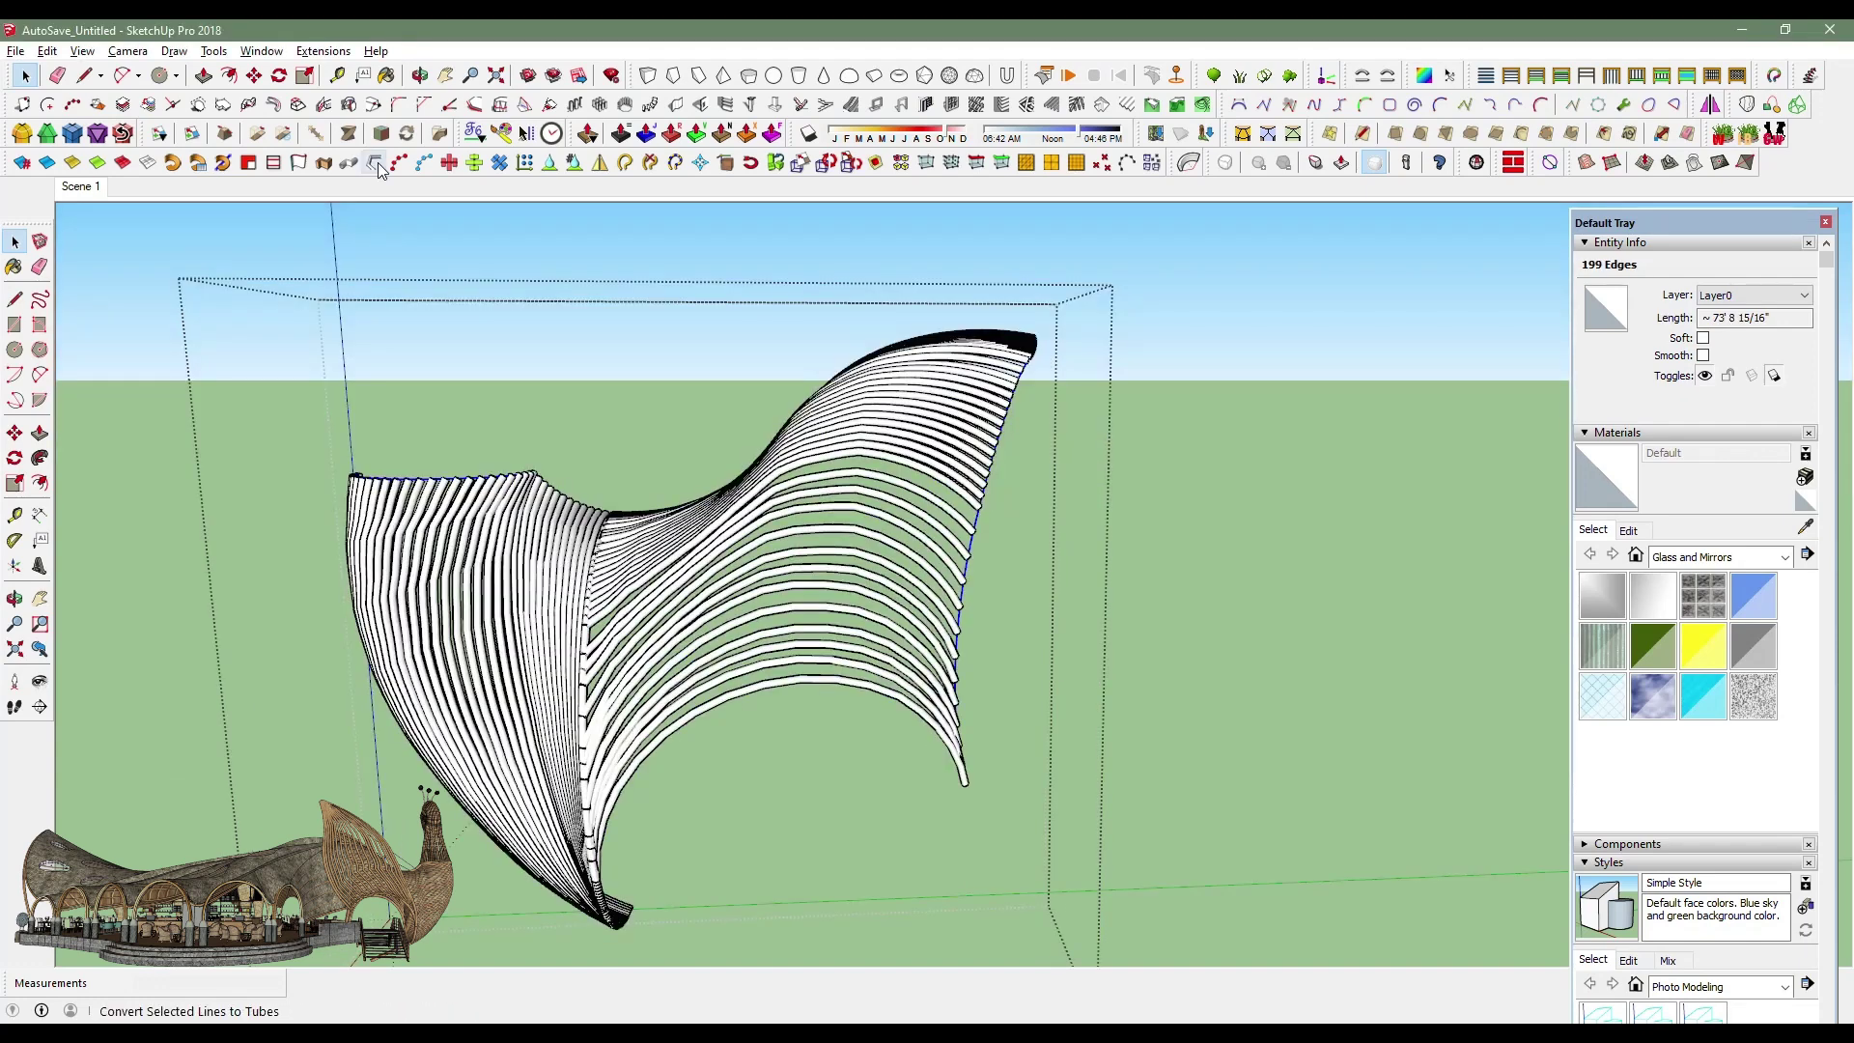
Turn the wing's outline curve into a tube and inspect the result.
left_click(378, 162)
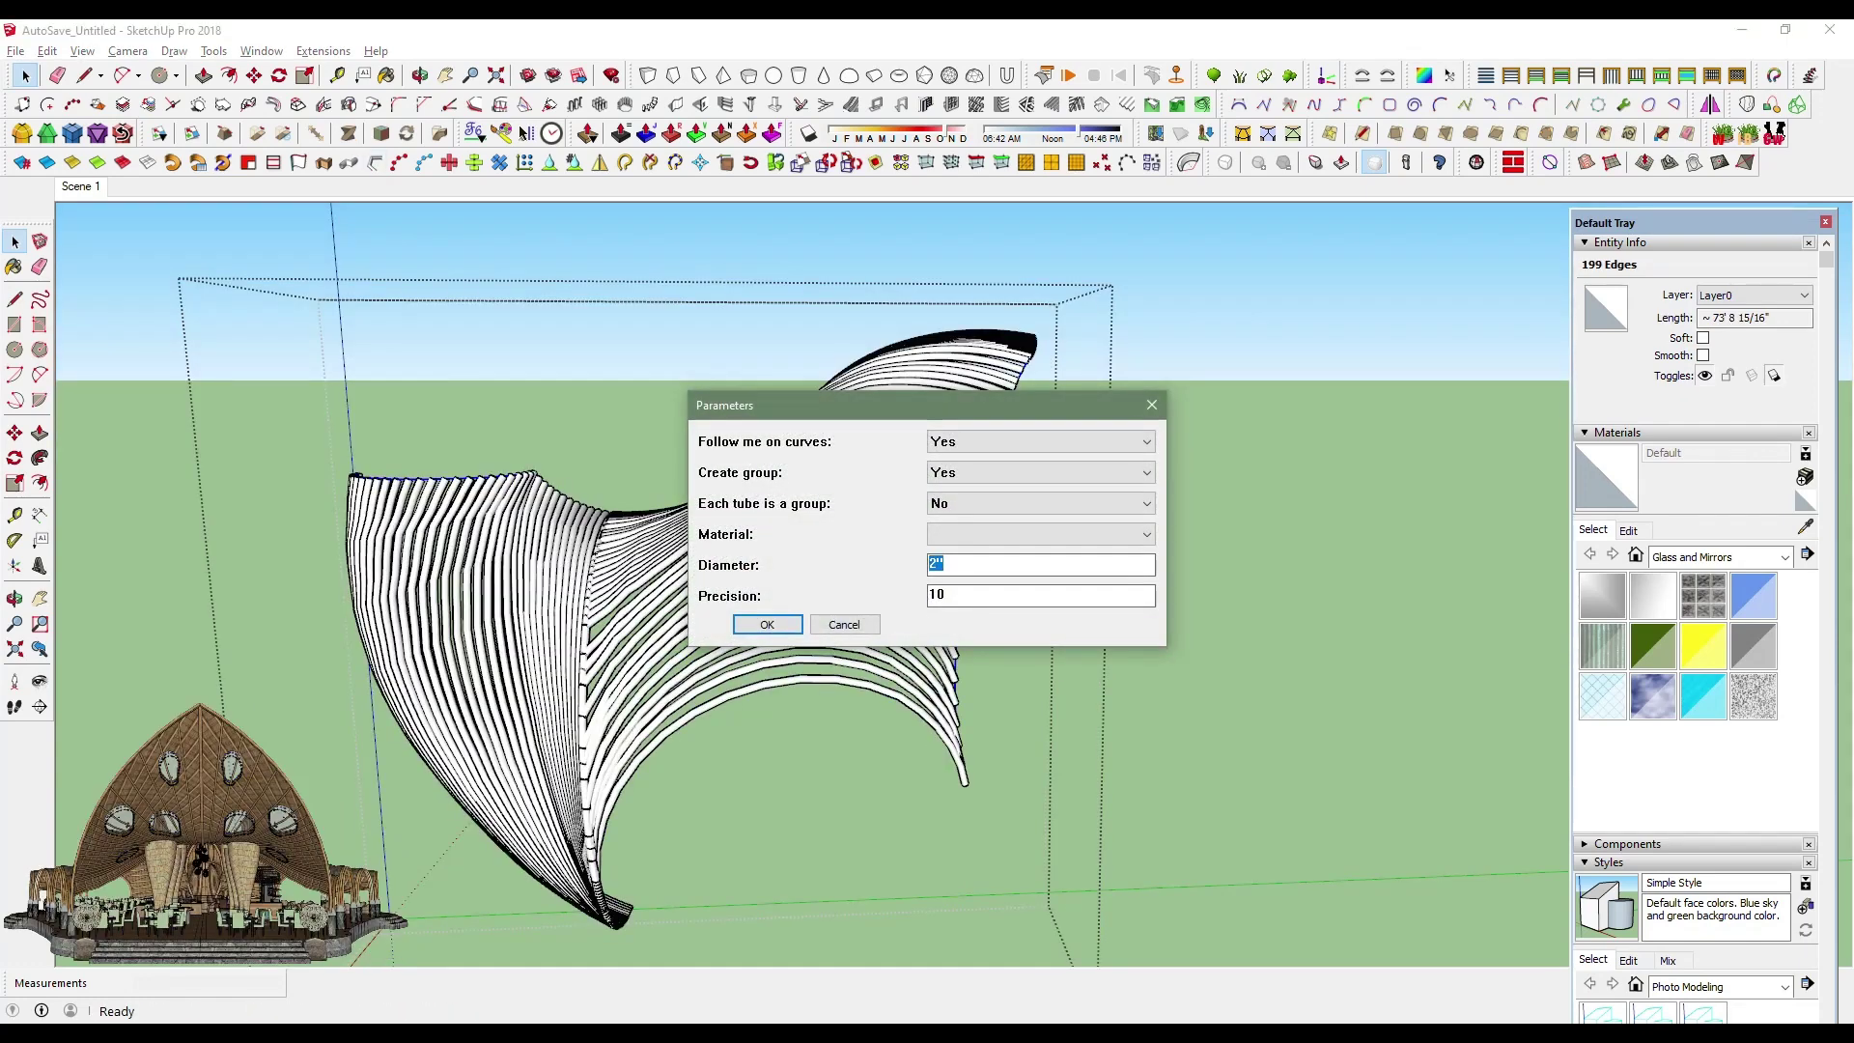
left_click(767, 625)
mouse_move(786, 621)
middle_mouse_down()
mouse_move(768, 682)
mouse_move(1398, 633)
middle_mouse_up()
key("space")
scroll(768, 683, "down", 3)
Hide the leaf's tubed ribs and convert the leaf's outer outline into a tube.
left_click(1349, 580)
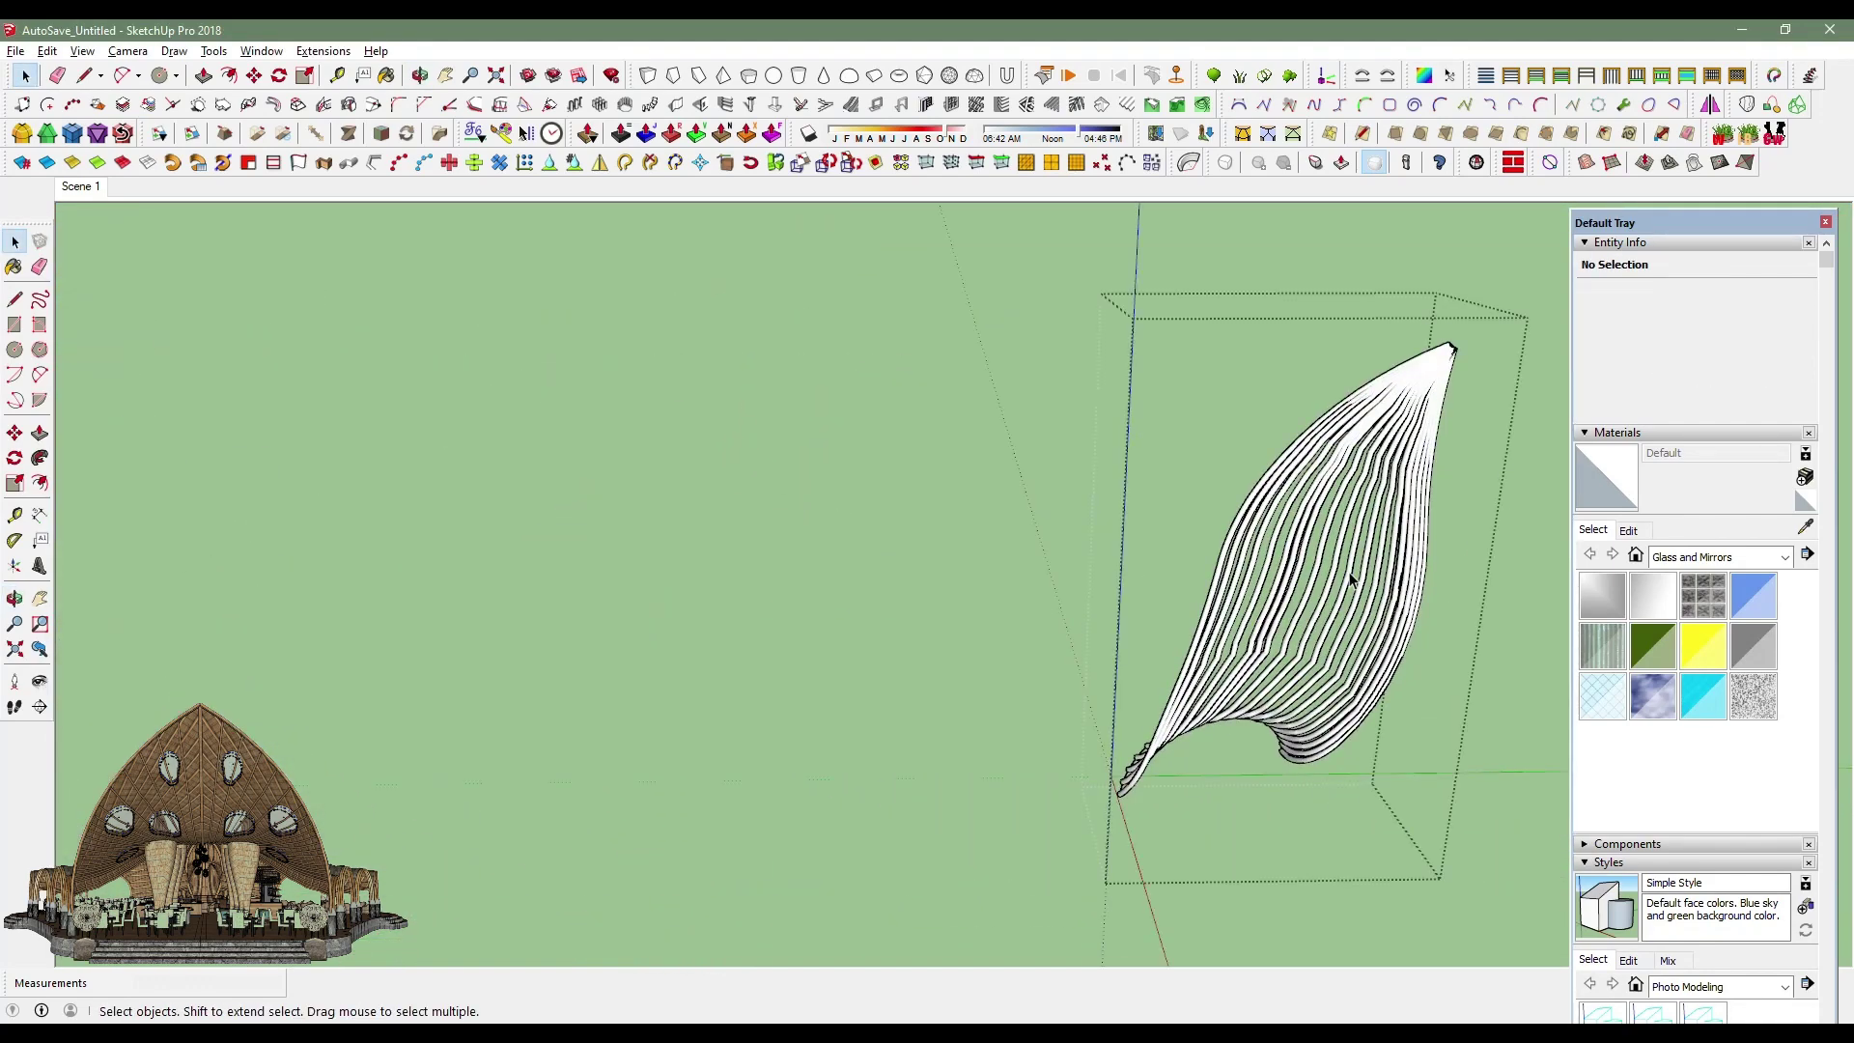
right_click(1379, 579)
left_click(1448, 159)
triple_click(1428, 508)
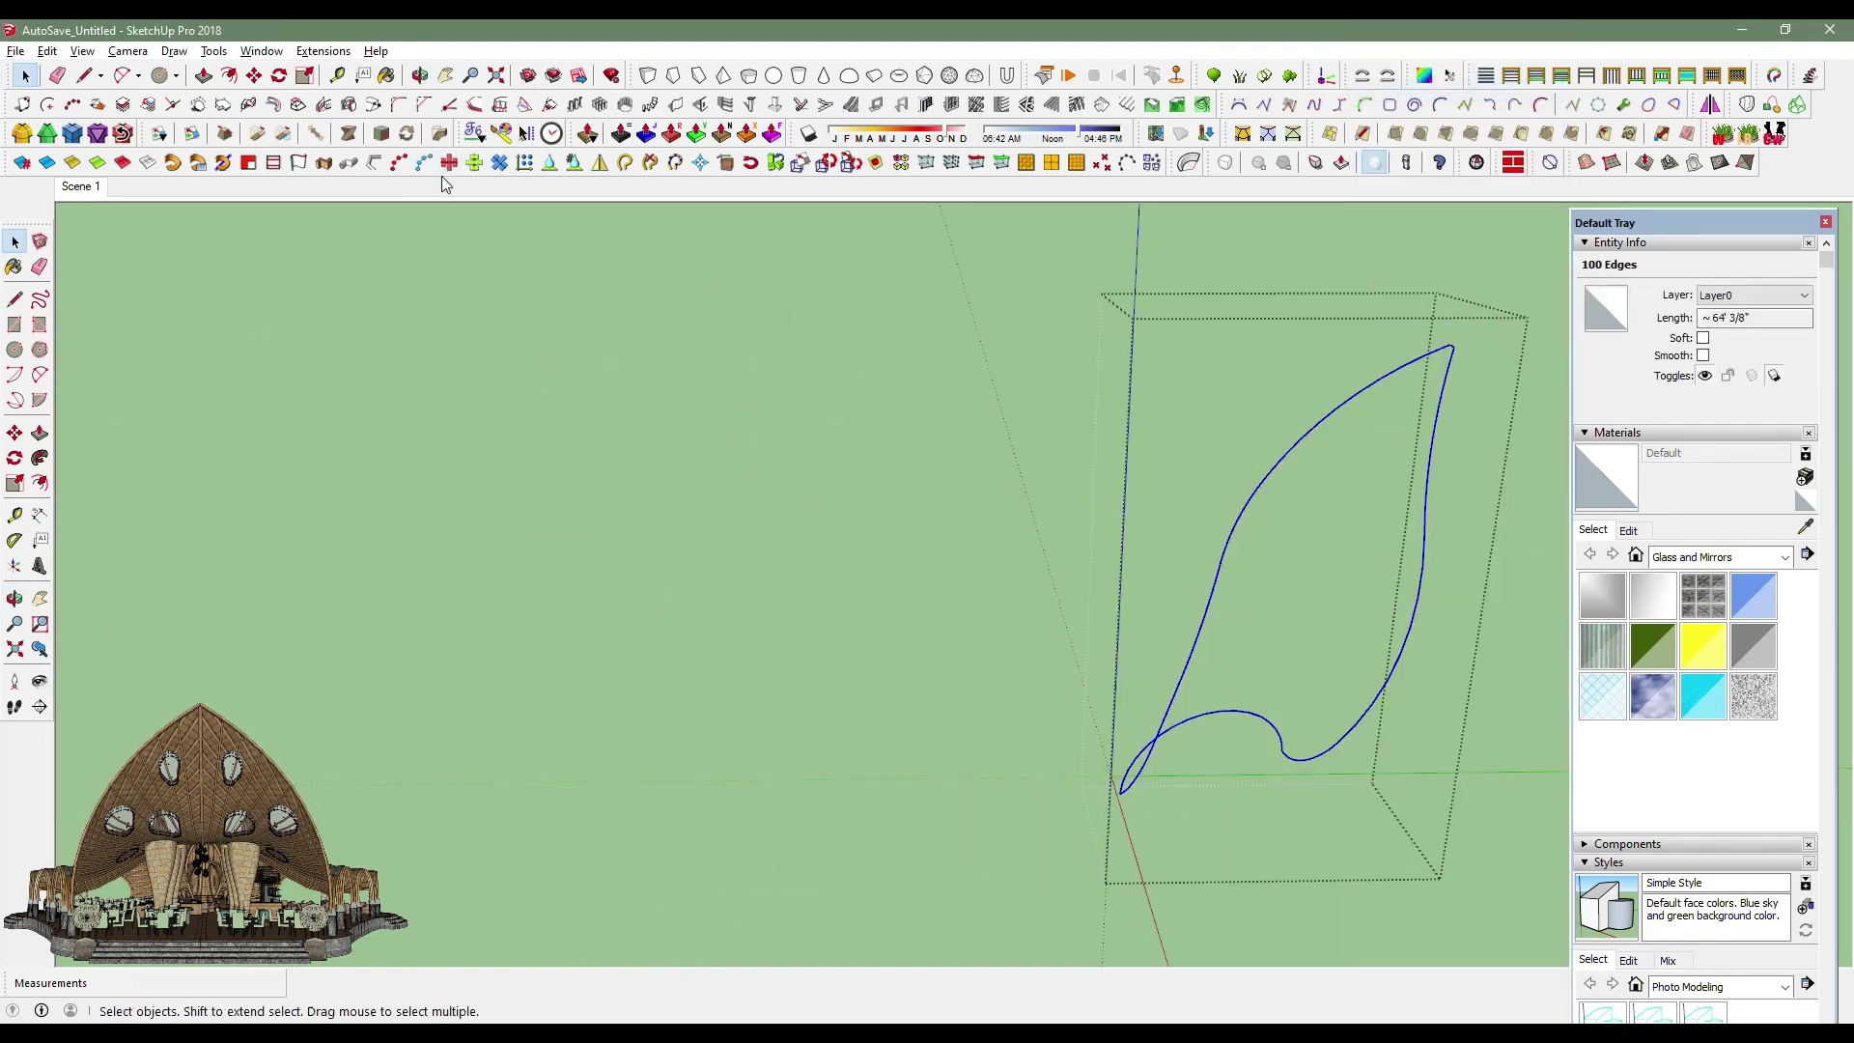
left_click(374, 165)
left_click(760, 620)
key("Escape")
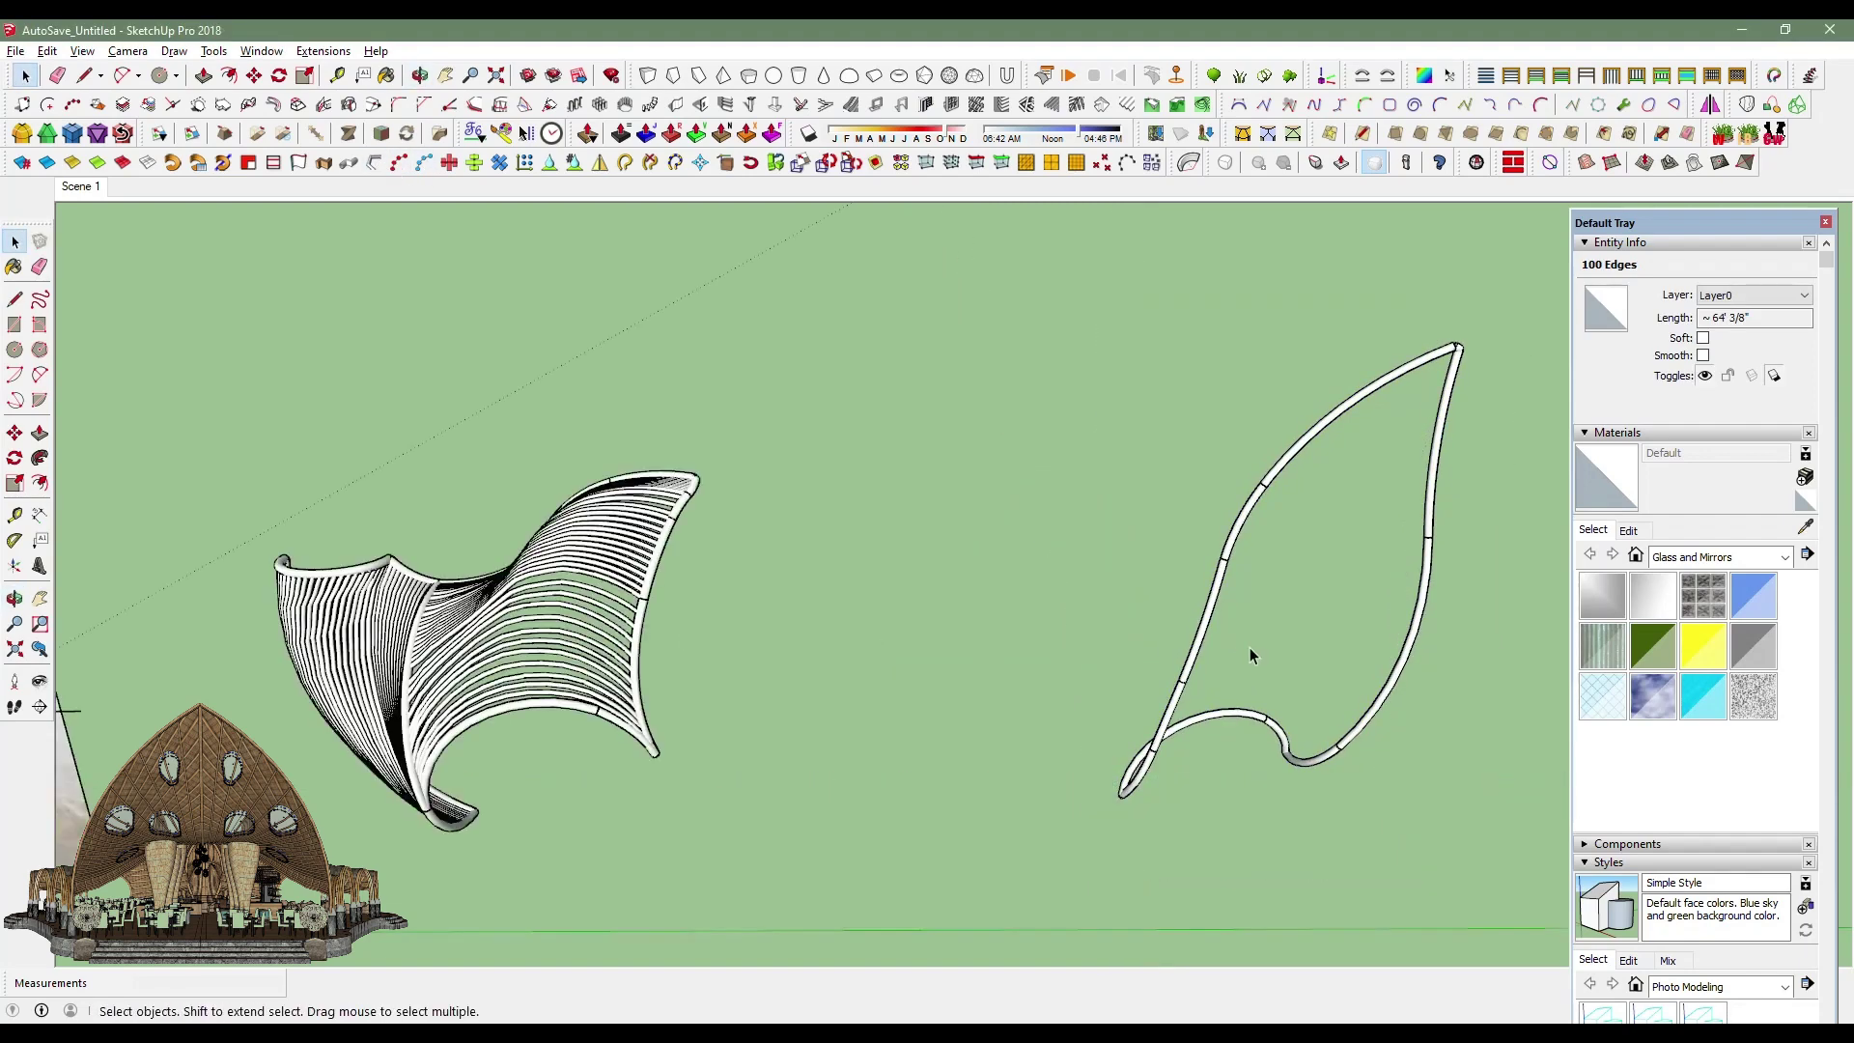
Unhide the leaf ribs with Edit > Unhide > Last and select the wing tube object.
left_click(47, 52)
left_click(356, 347)
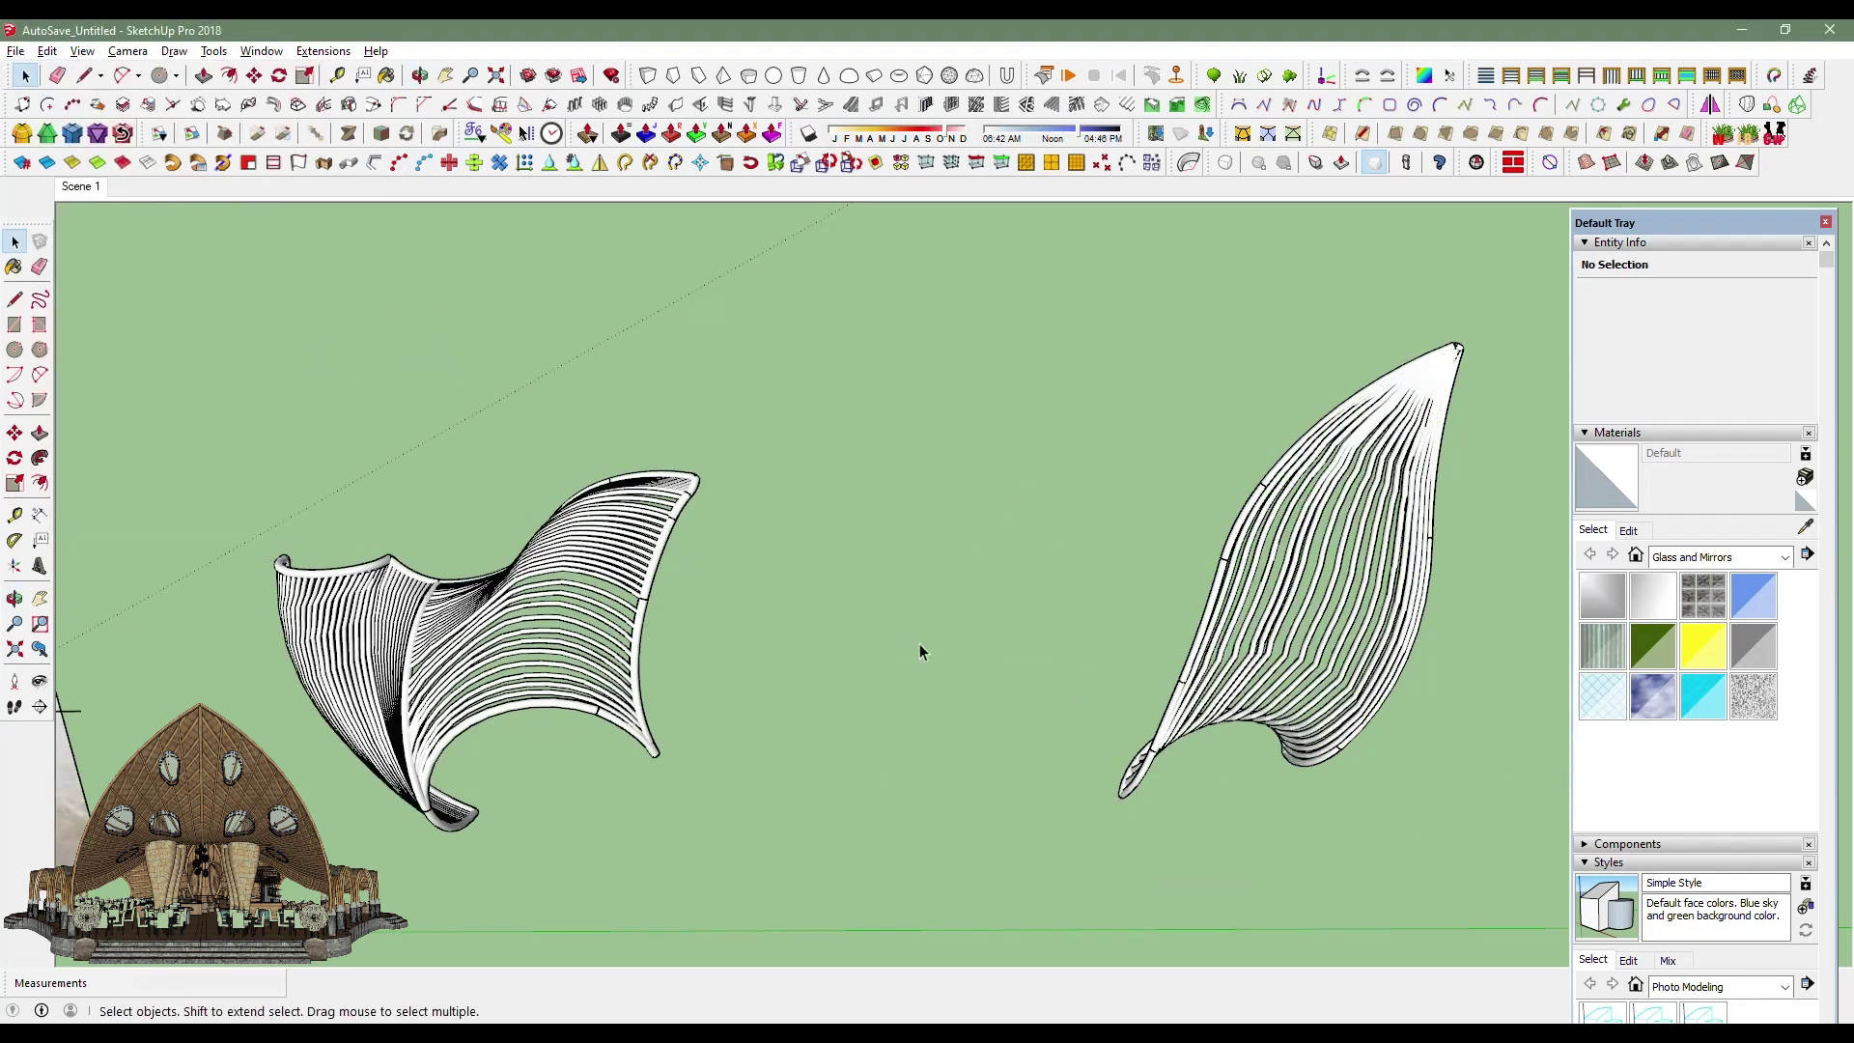
scroll(919, 643, "down", 2)
left_click(1279, 622)
left_click(653, 649)
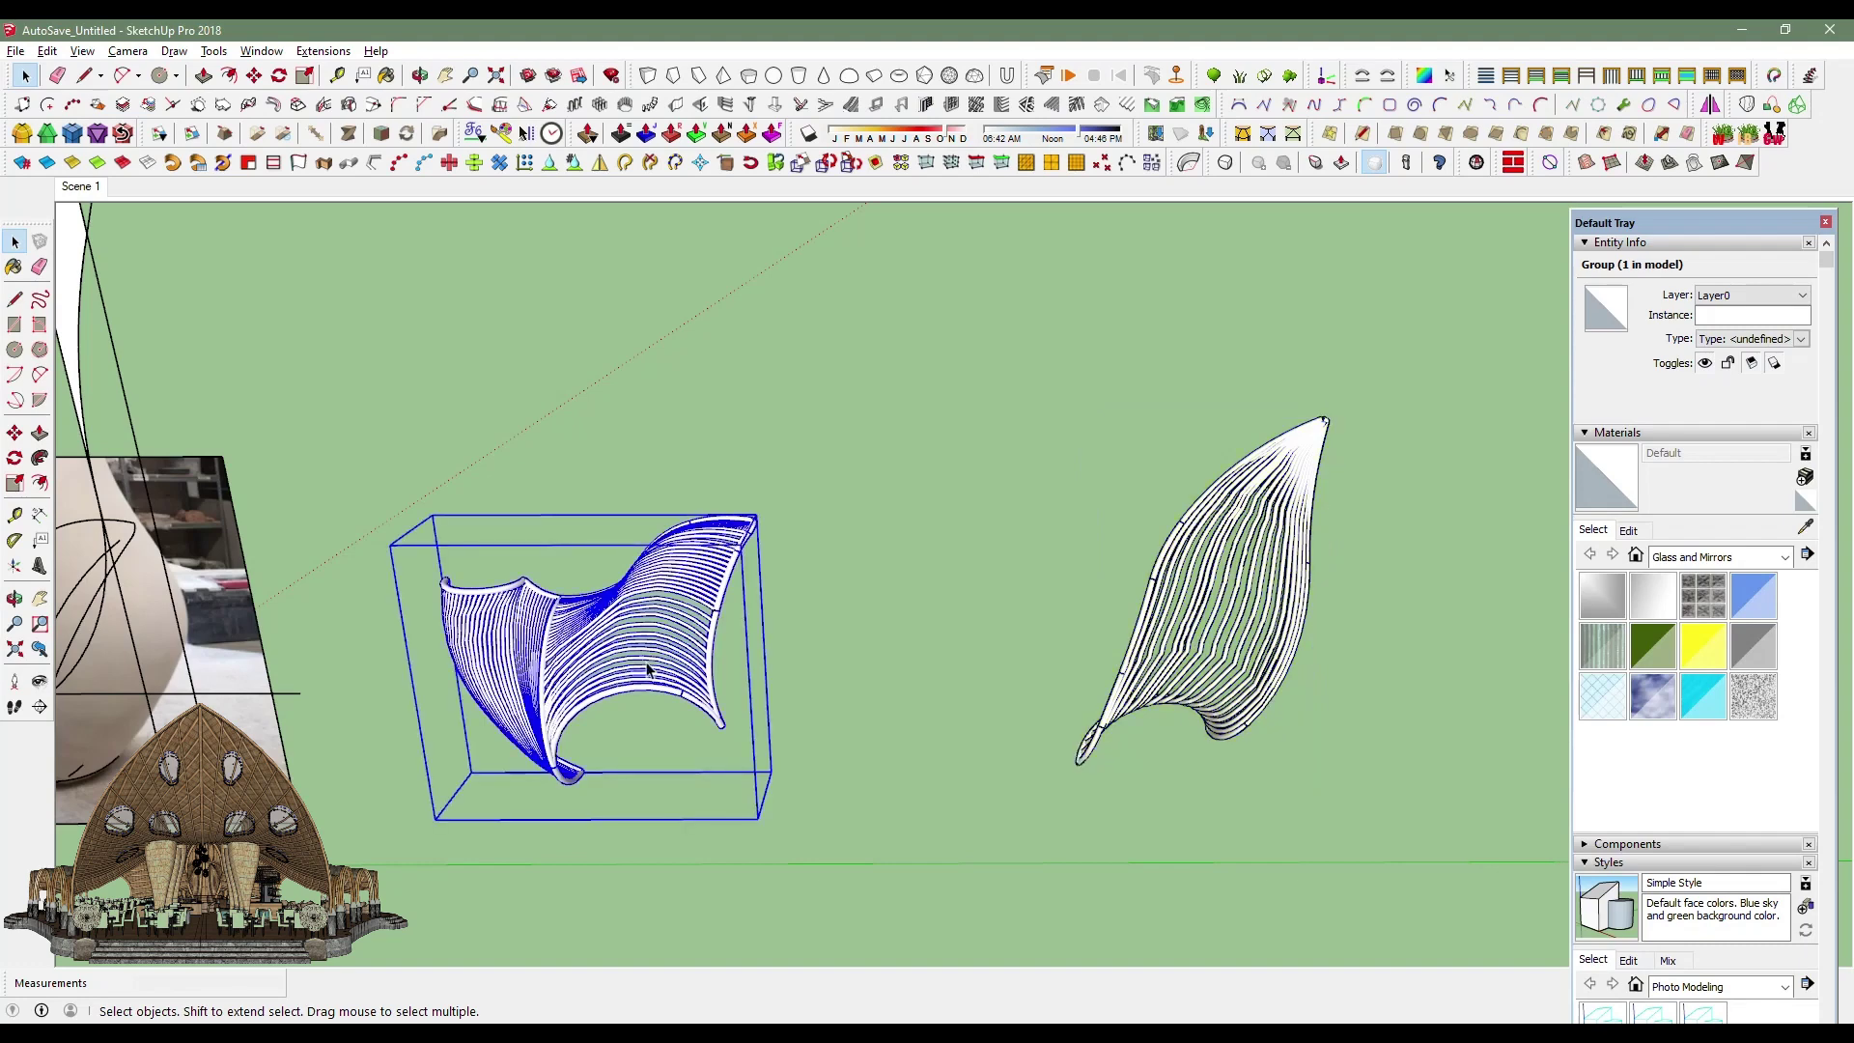
Hide the wing's tube group and loft a smooth skin over the wing curves.
scroll(431, 787, "up", 2)
scroll(432, 787, "up", 1)
right_click(920, 537)
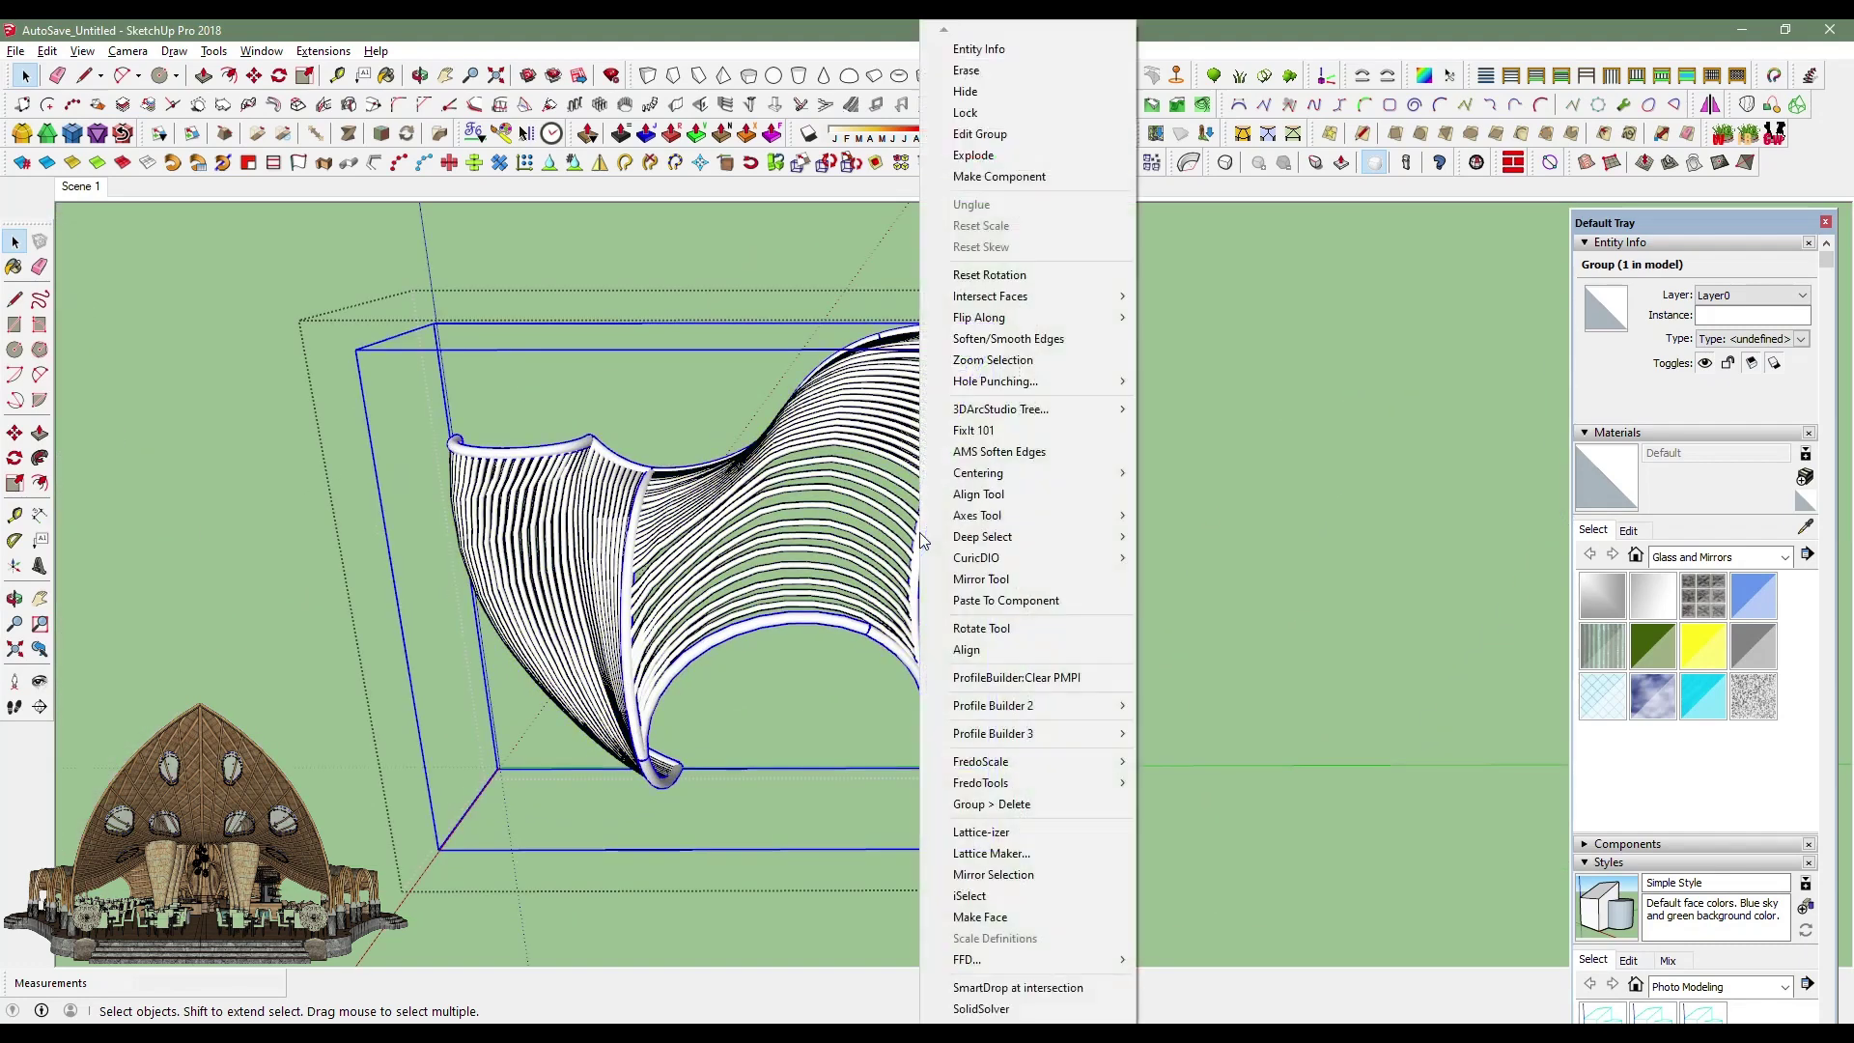
left_click(1017, 104)
left_click(932, 499)
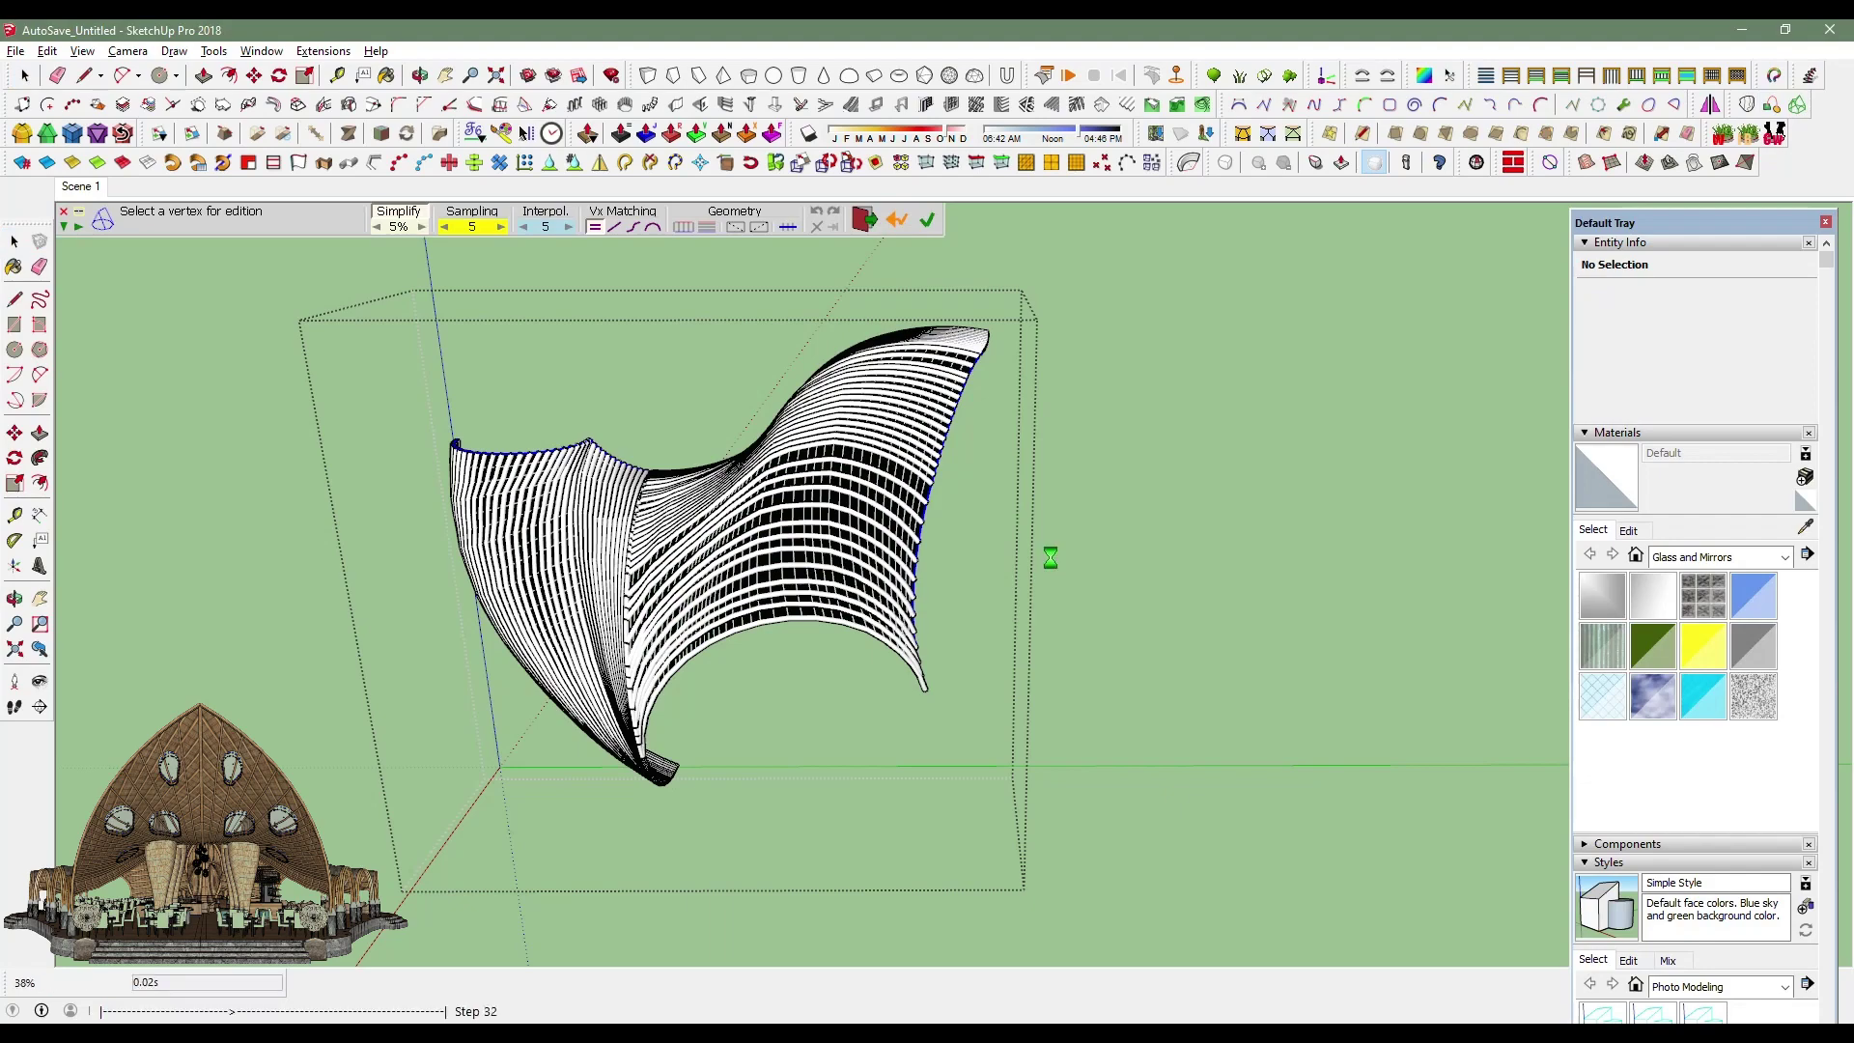
mouse_move(1056, 571)
middle_mouse_down()
mouse_move(1130, 488)
mouse_move(1068, 737)
middle_mouse_up()
left_click(26, 78)
scroll(956, 630, "up", 2)
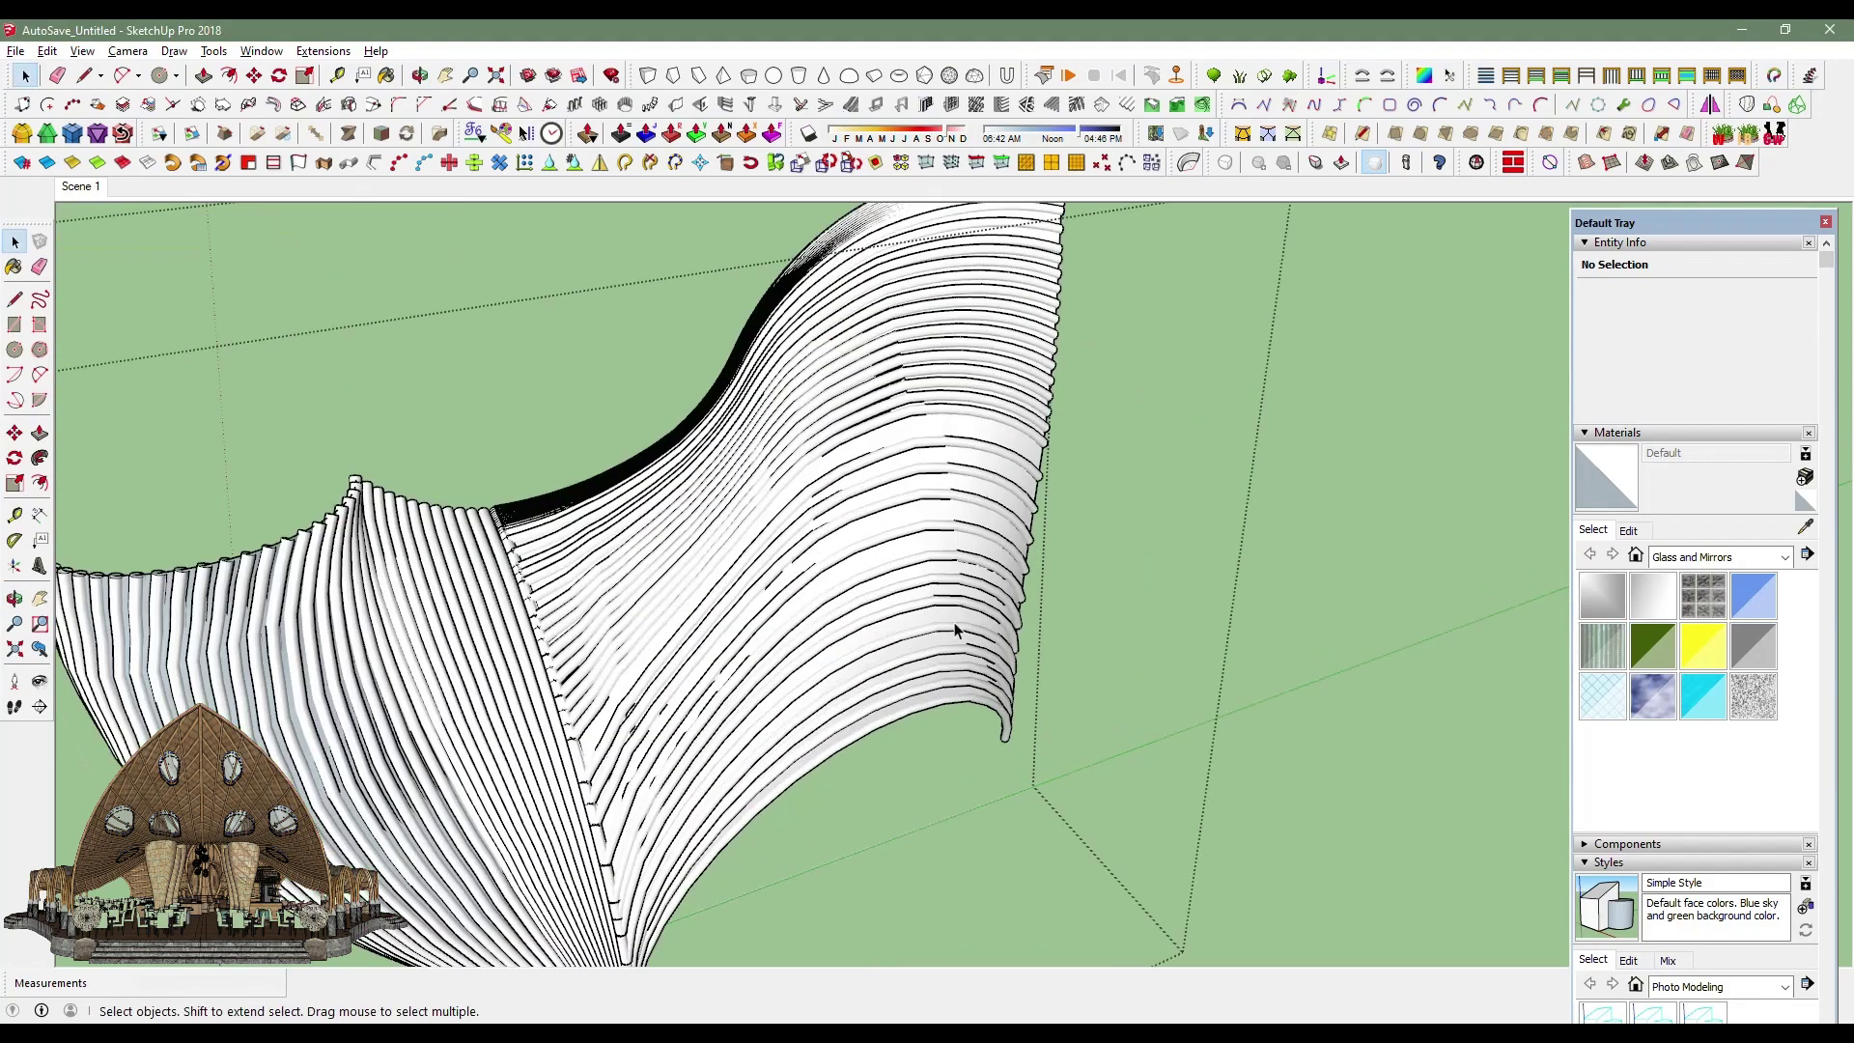
Move the white wing surface group and resize it with the Scale tool.
left_click(944, 555)
key("m")
left_click(1152, 684)
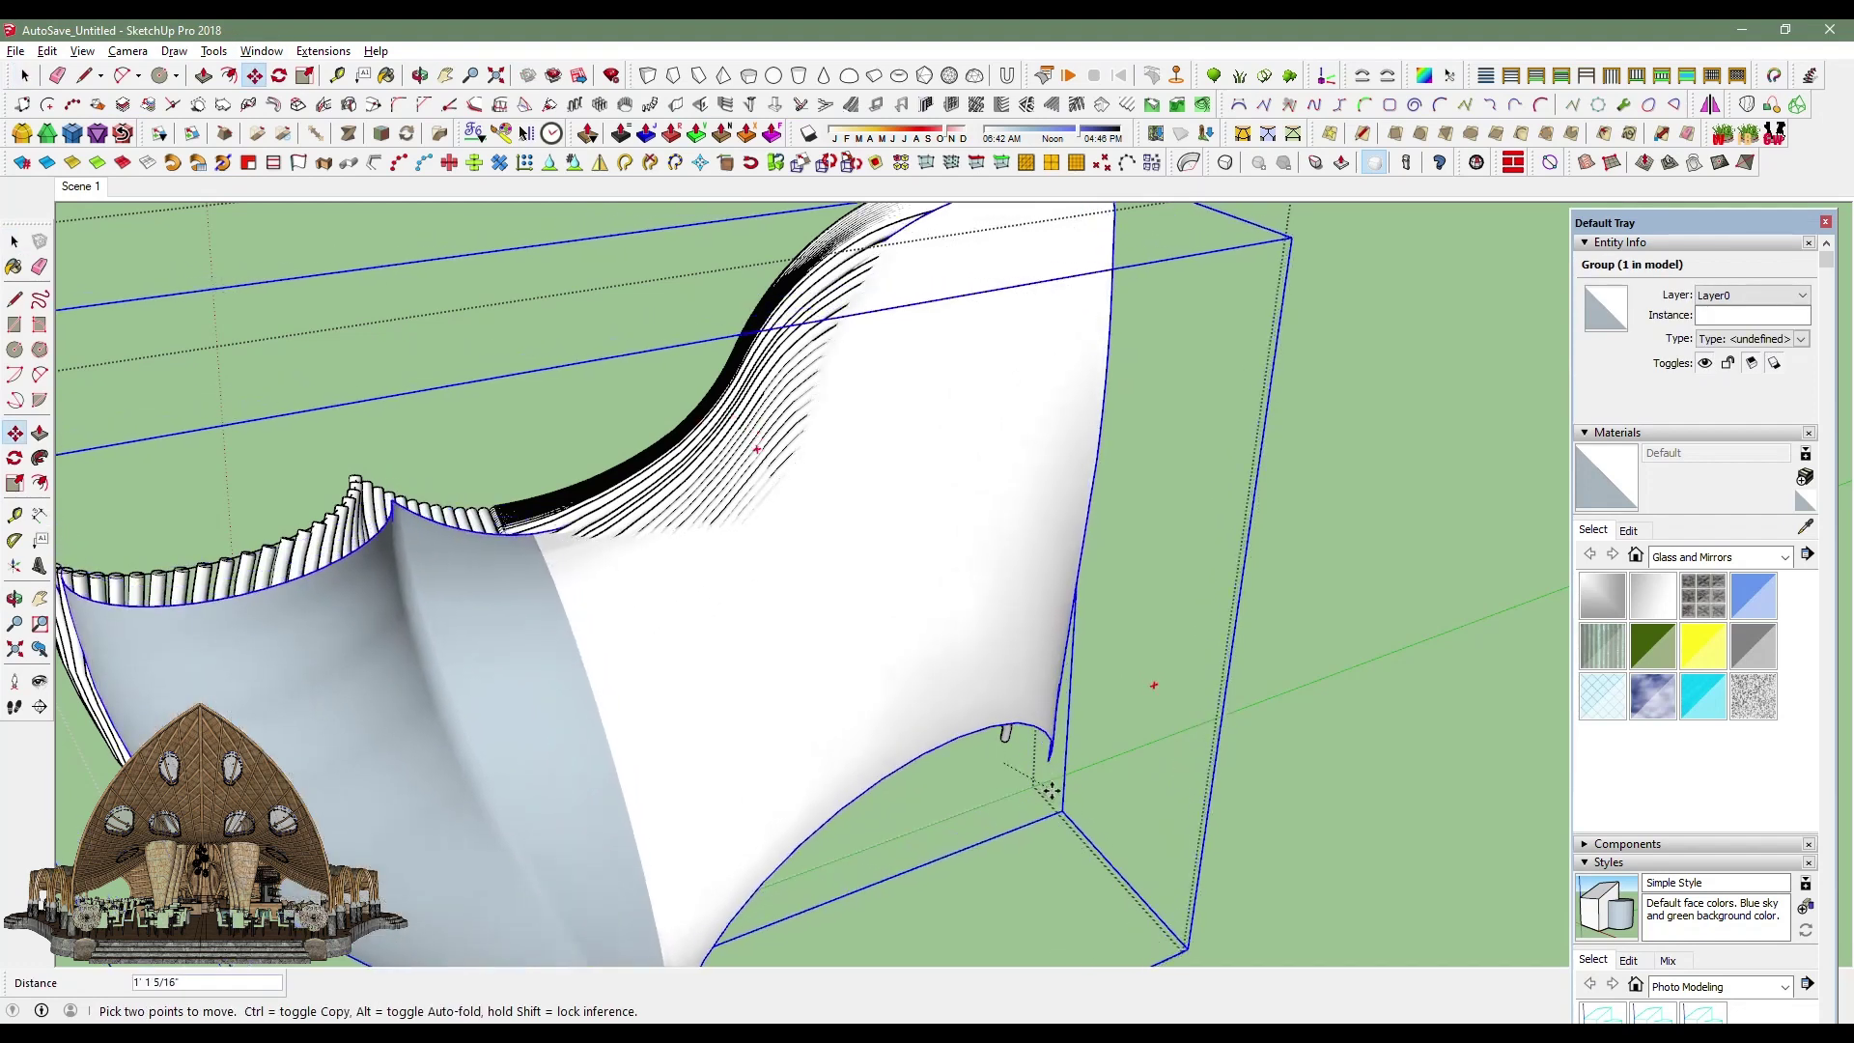
scroll(1076, 819, "down", 2)
mouse_move(1075, 819)
middle_mouse_down()
mouse_move(919, 799)
mouse_move(606, 353)
mouse_move(393, 742)
middle_mouse_up()
key("s")
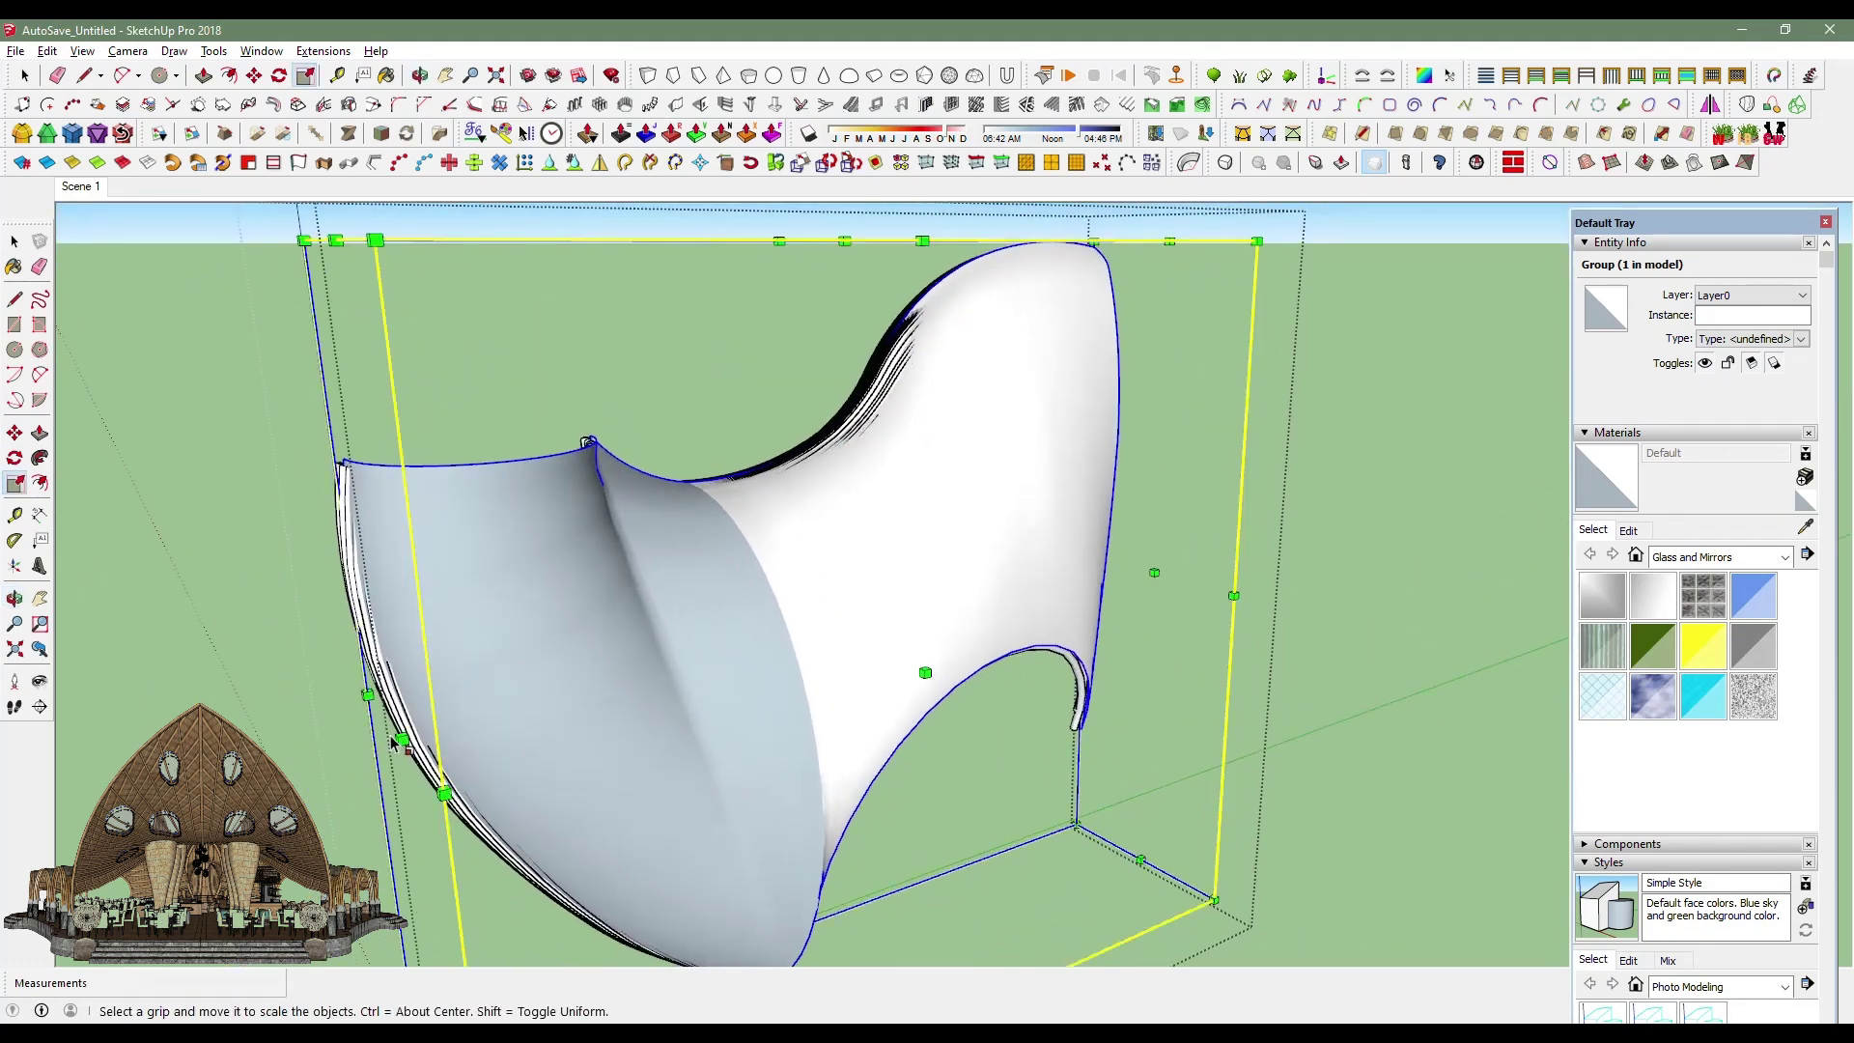
mouse_move(390, 740)
middle_mouse_down()
mouse_move(579, 529)
mouse_move(455, 716)
mouse_move(1433, 697)
middle_mouse_up()
Move the striped surface group beside the white wing surface.
left_click(24, 76)
left_click(455, 716)
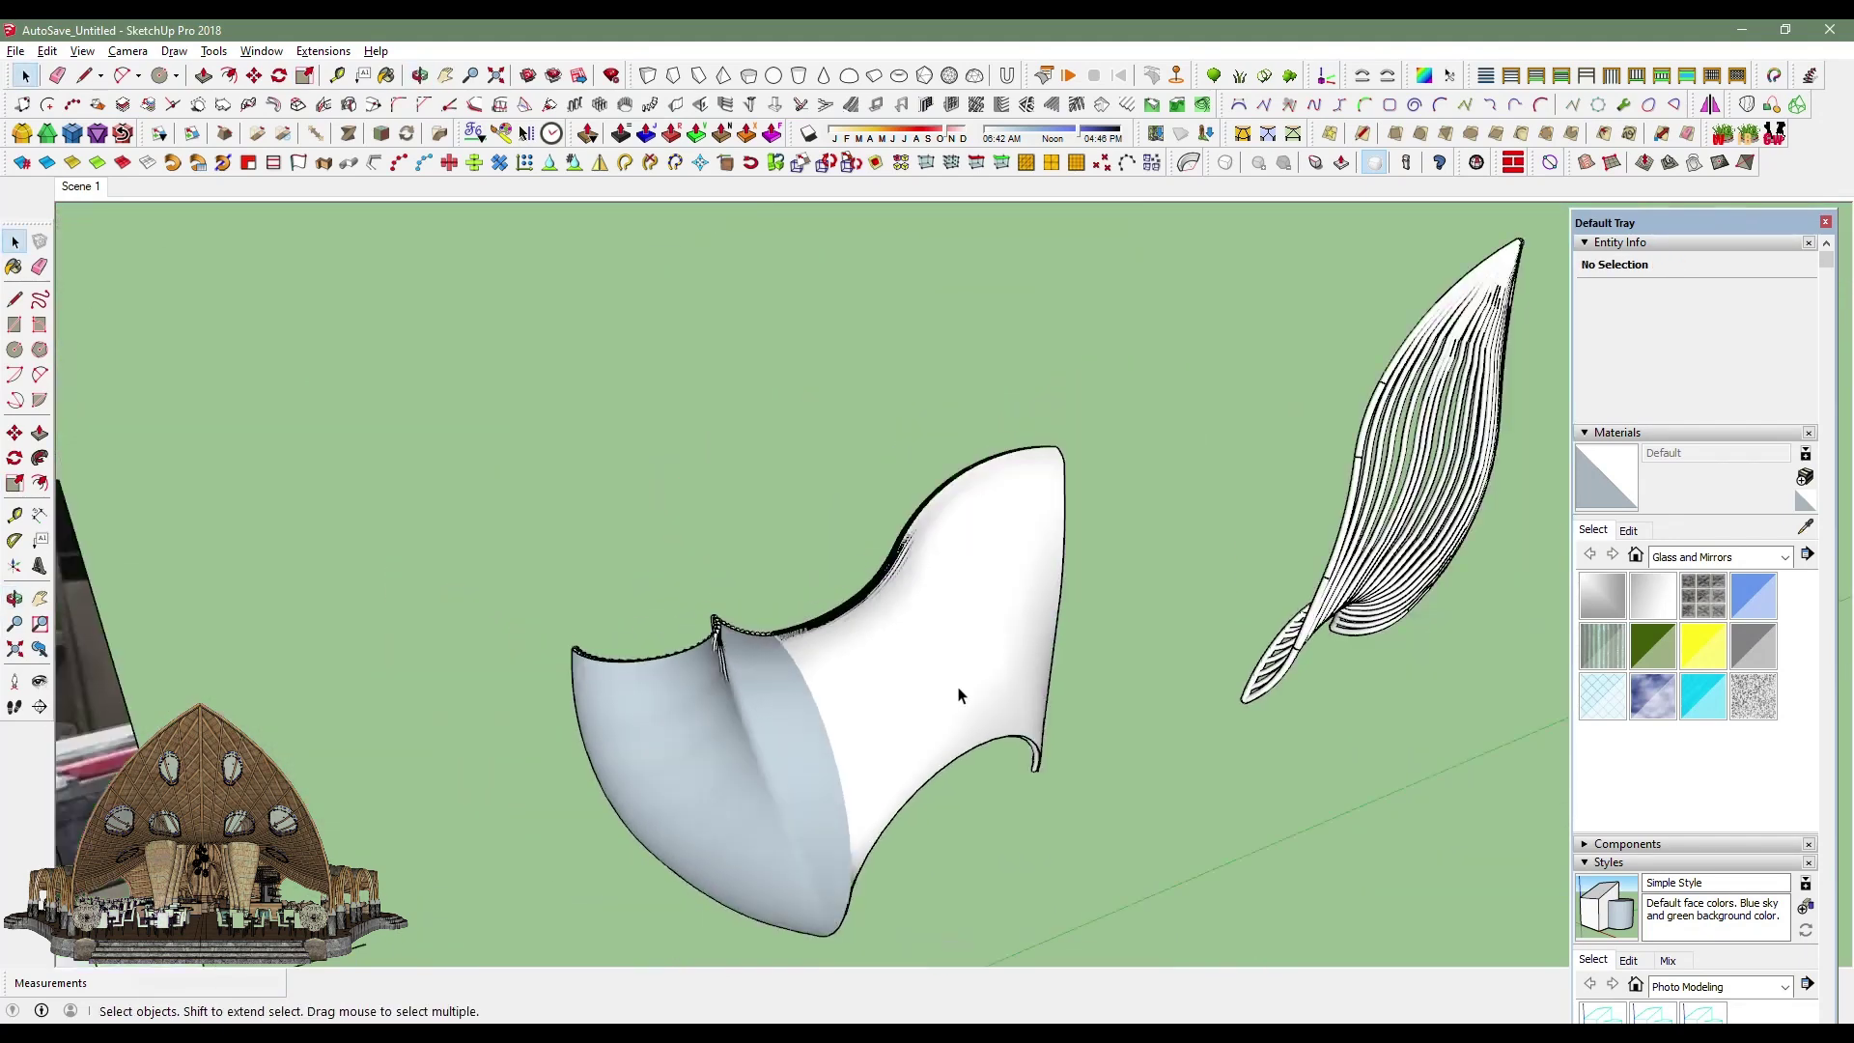
left_click(1400, 683)
key("m")
scroll(1183, 748, "up", 5)
left_click(1183, 758)
scroll(1182, 758, "down", 5)
scroll(836, 685, "up", 5)
scroll(836, 686, "up", 2)
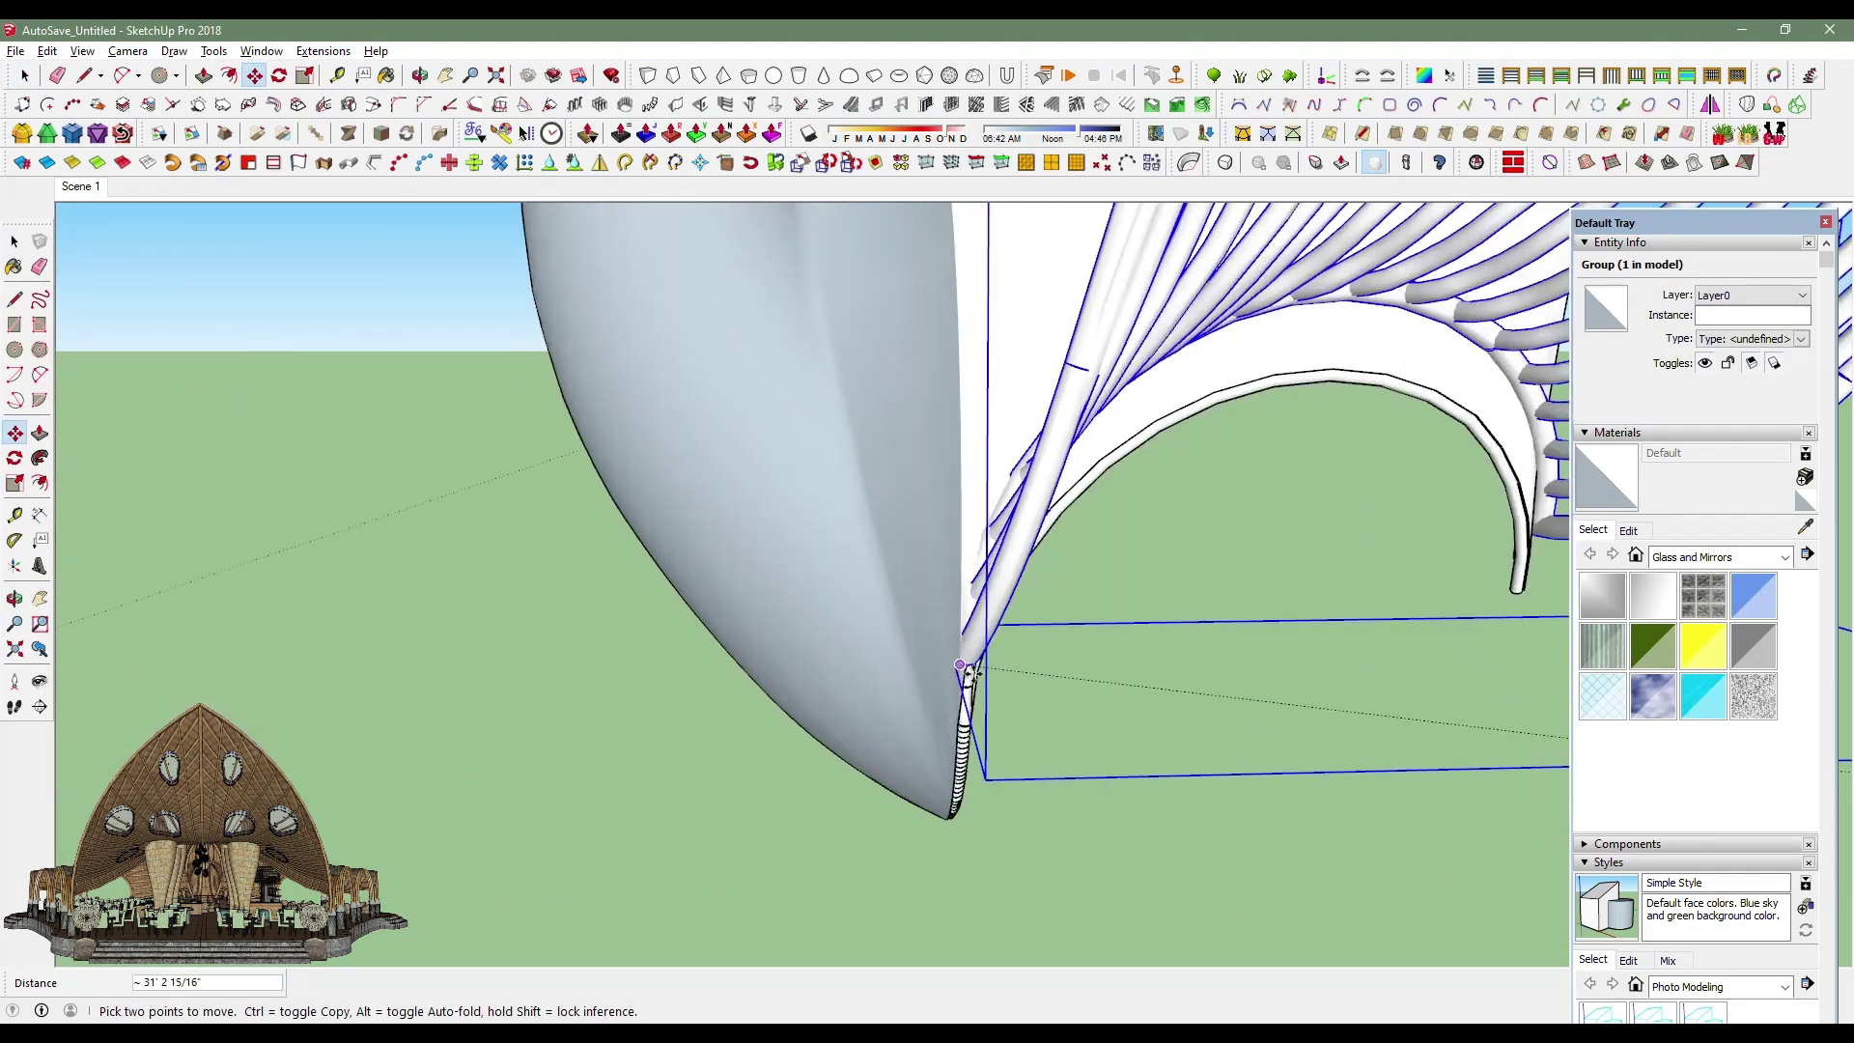
scroll(985, 705, "down", 5)
scroll(765, 525, "down", 3)
mouse_move(766, 728)
middle_mouse_down()
mouse_move(1138, 795)
mouse_move(828, 278)
middle_mouse_up()
key("space")
Make the box-selected groups into one component and move it into position.
left_click_drag(806, 267, 1357, 943)
right_click(999, 657)
right_click(993, 646)
left_click(1101, 182)
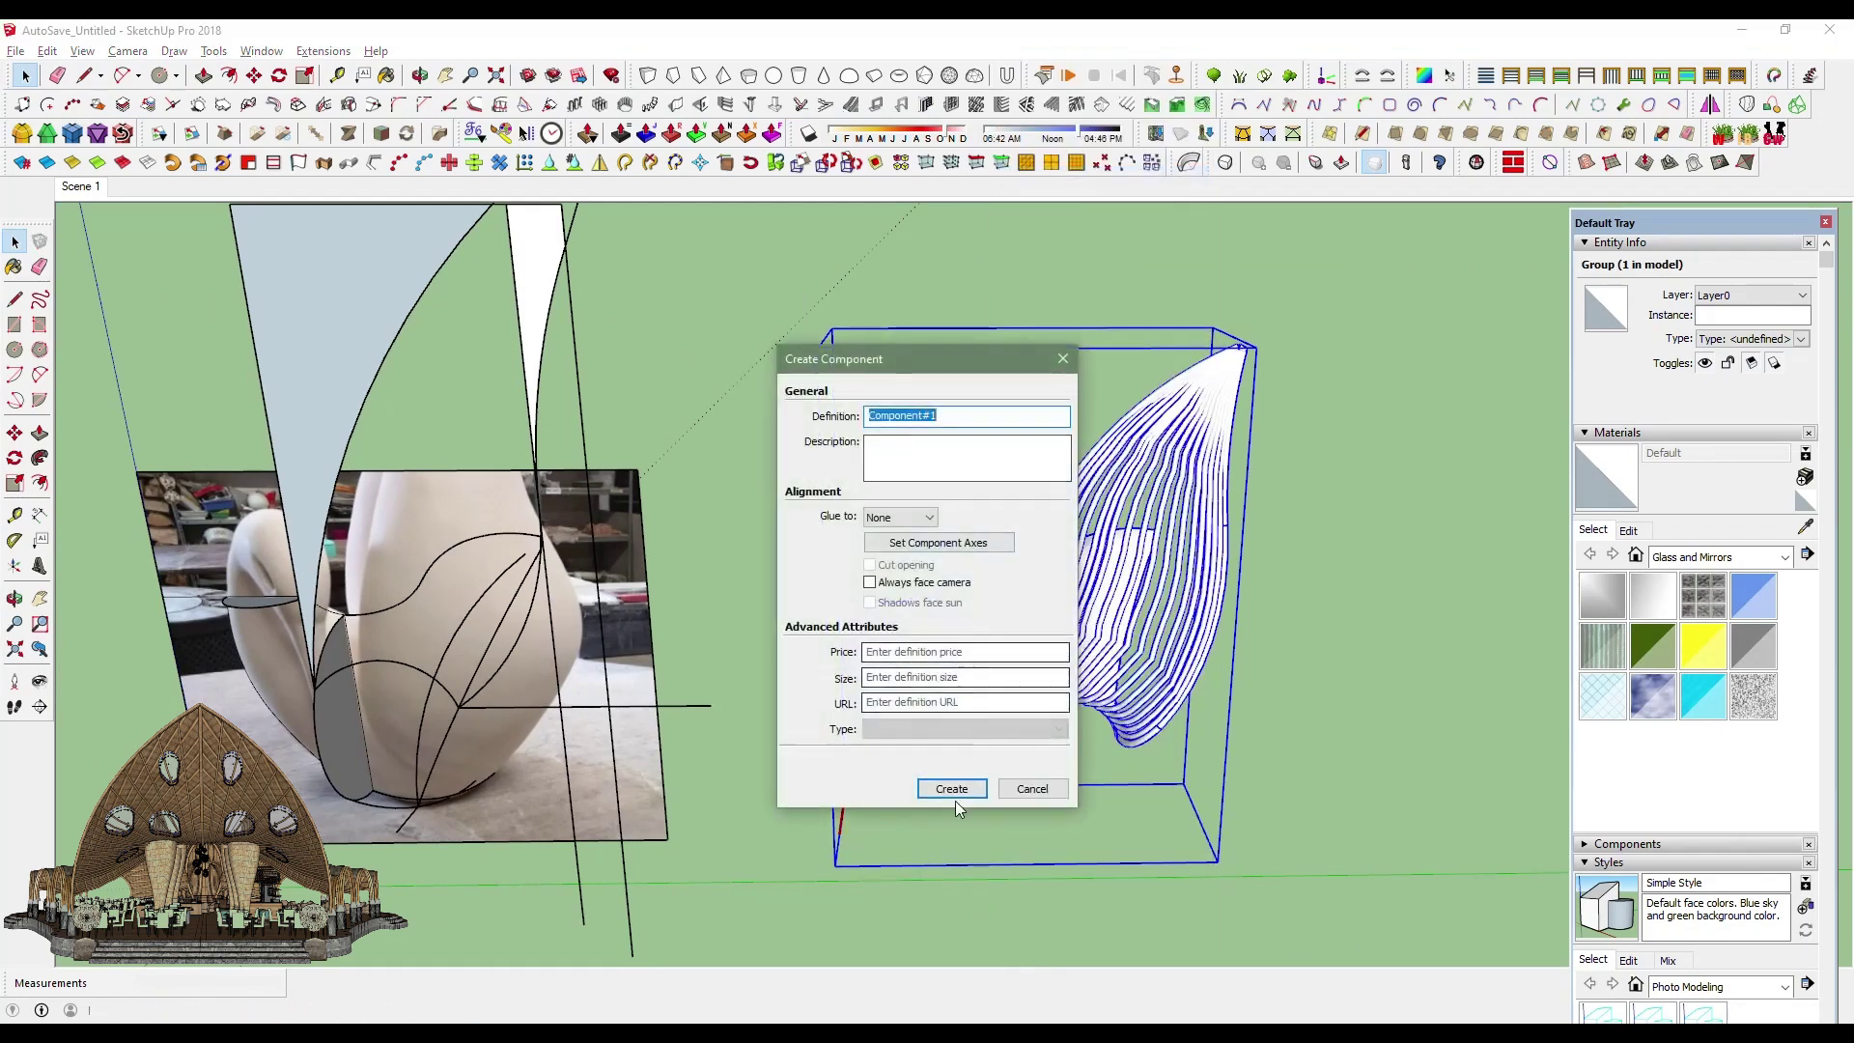
left_click(948, 782)
key("m")
scroll(724, 752, "up", 3)
left_click(724, 751)
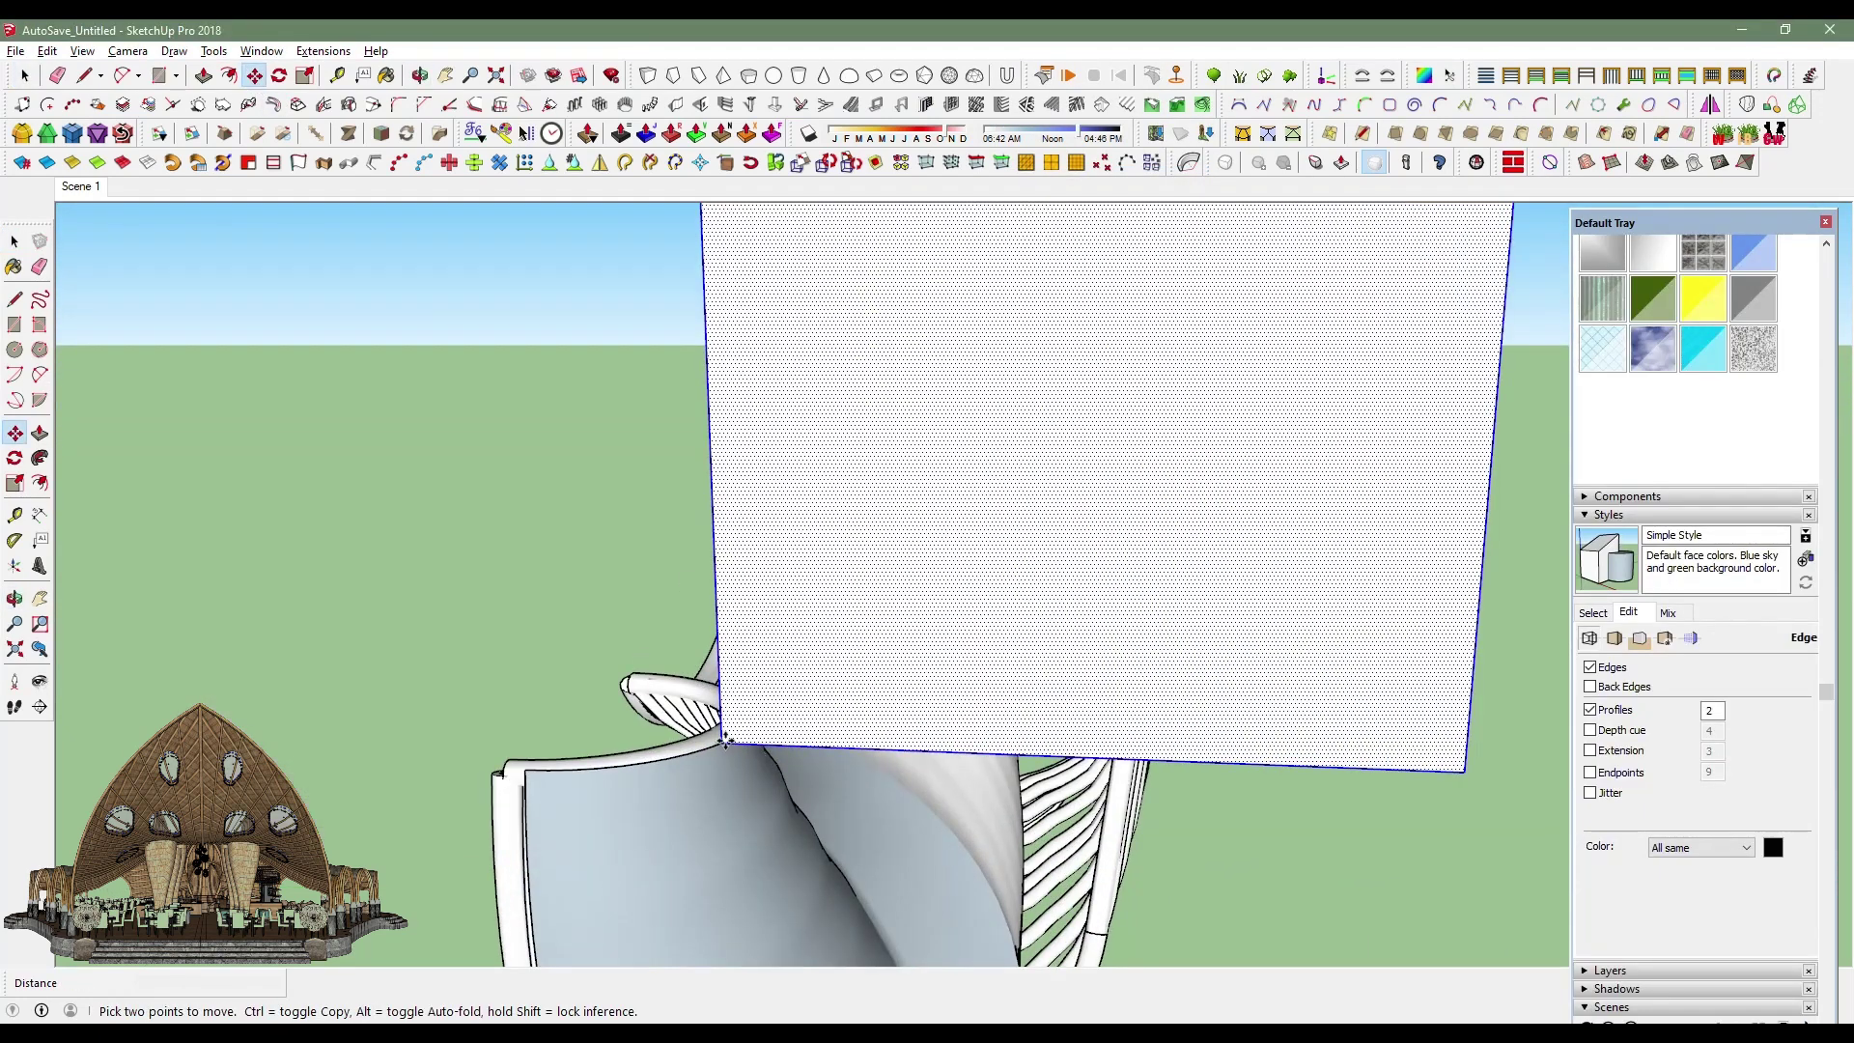
Draw the first arc of the curl on the panel and select the new curved edge.
key("l")
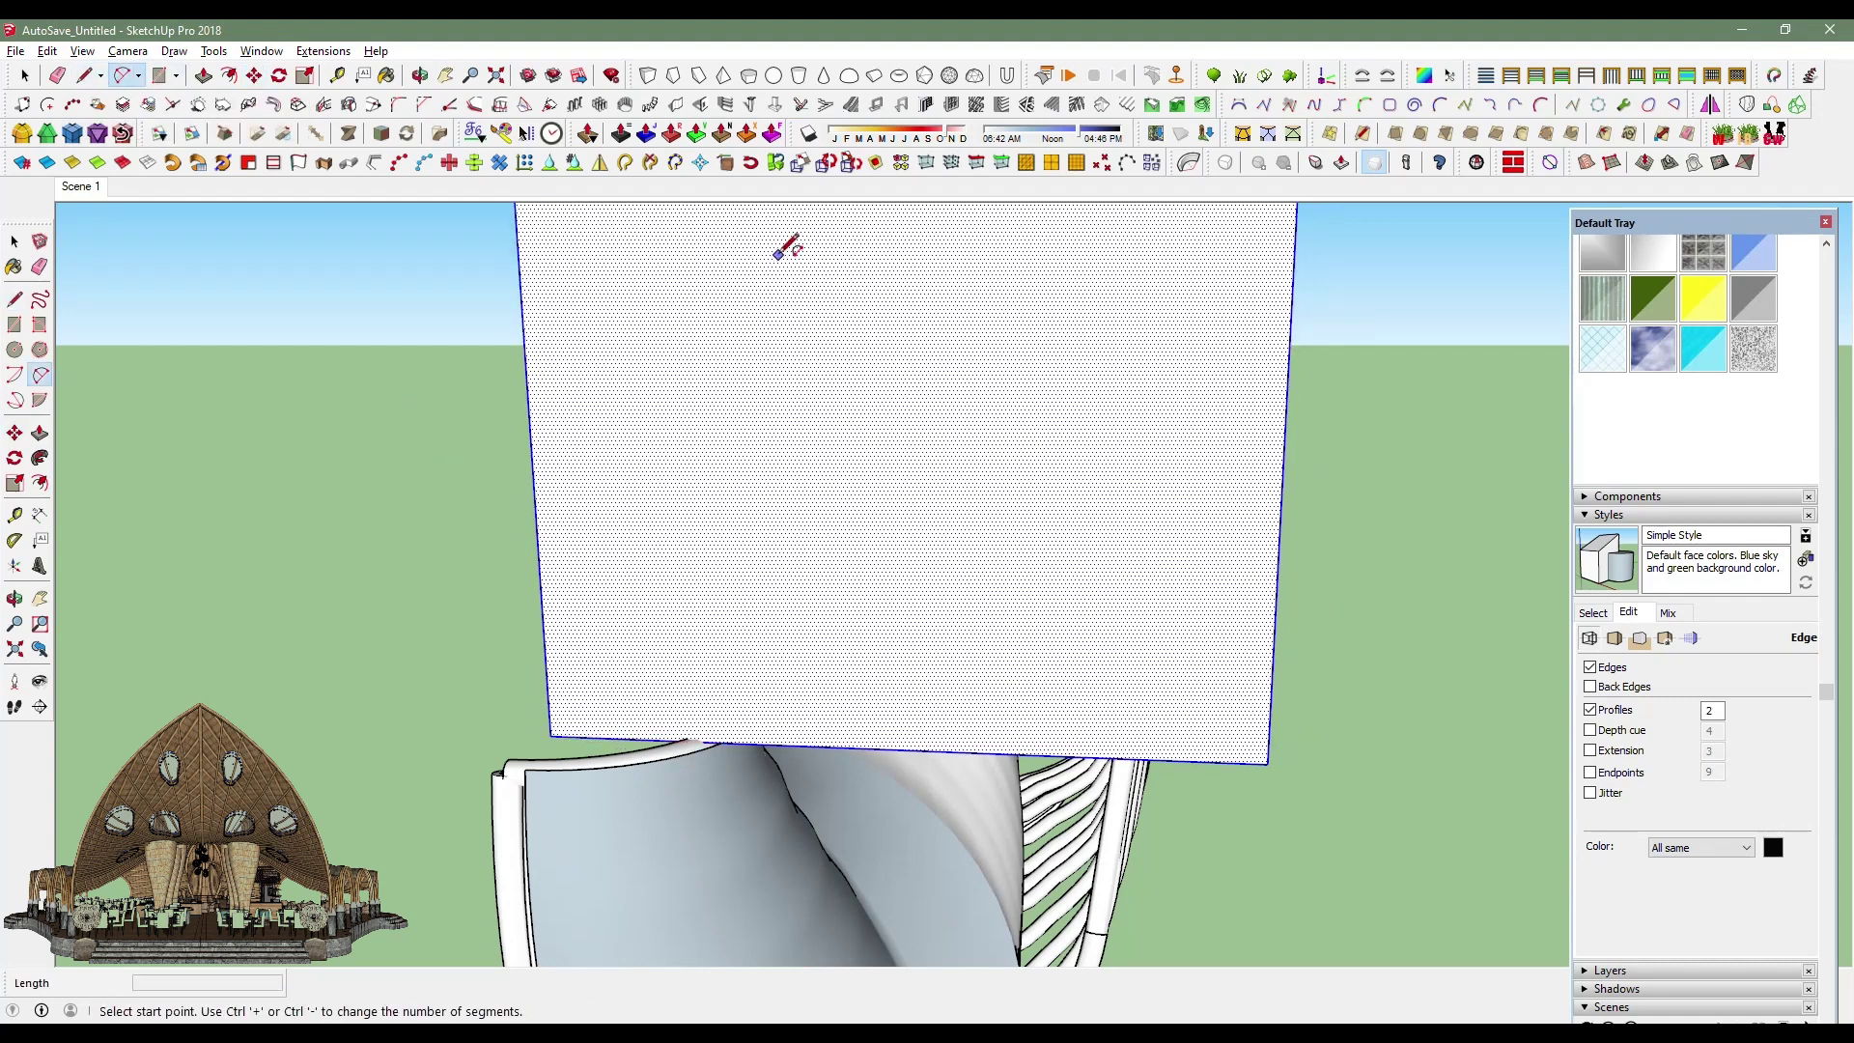
left_click(820, 712)
scroll(767, 448, "down", 3)
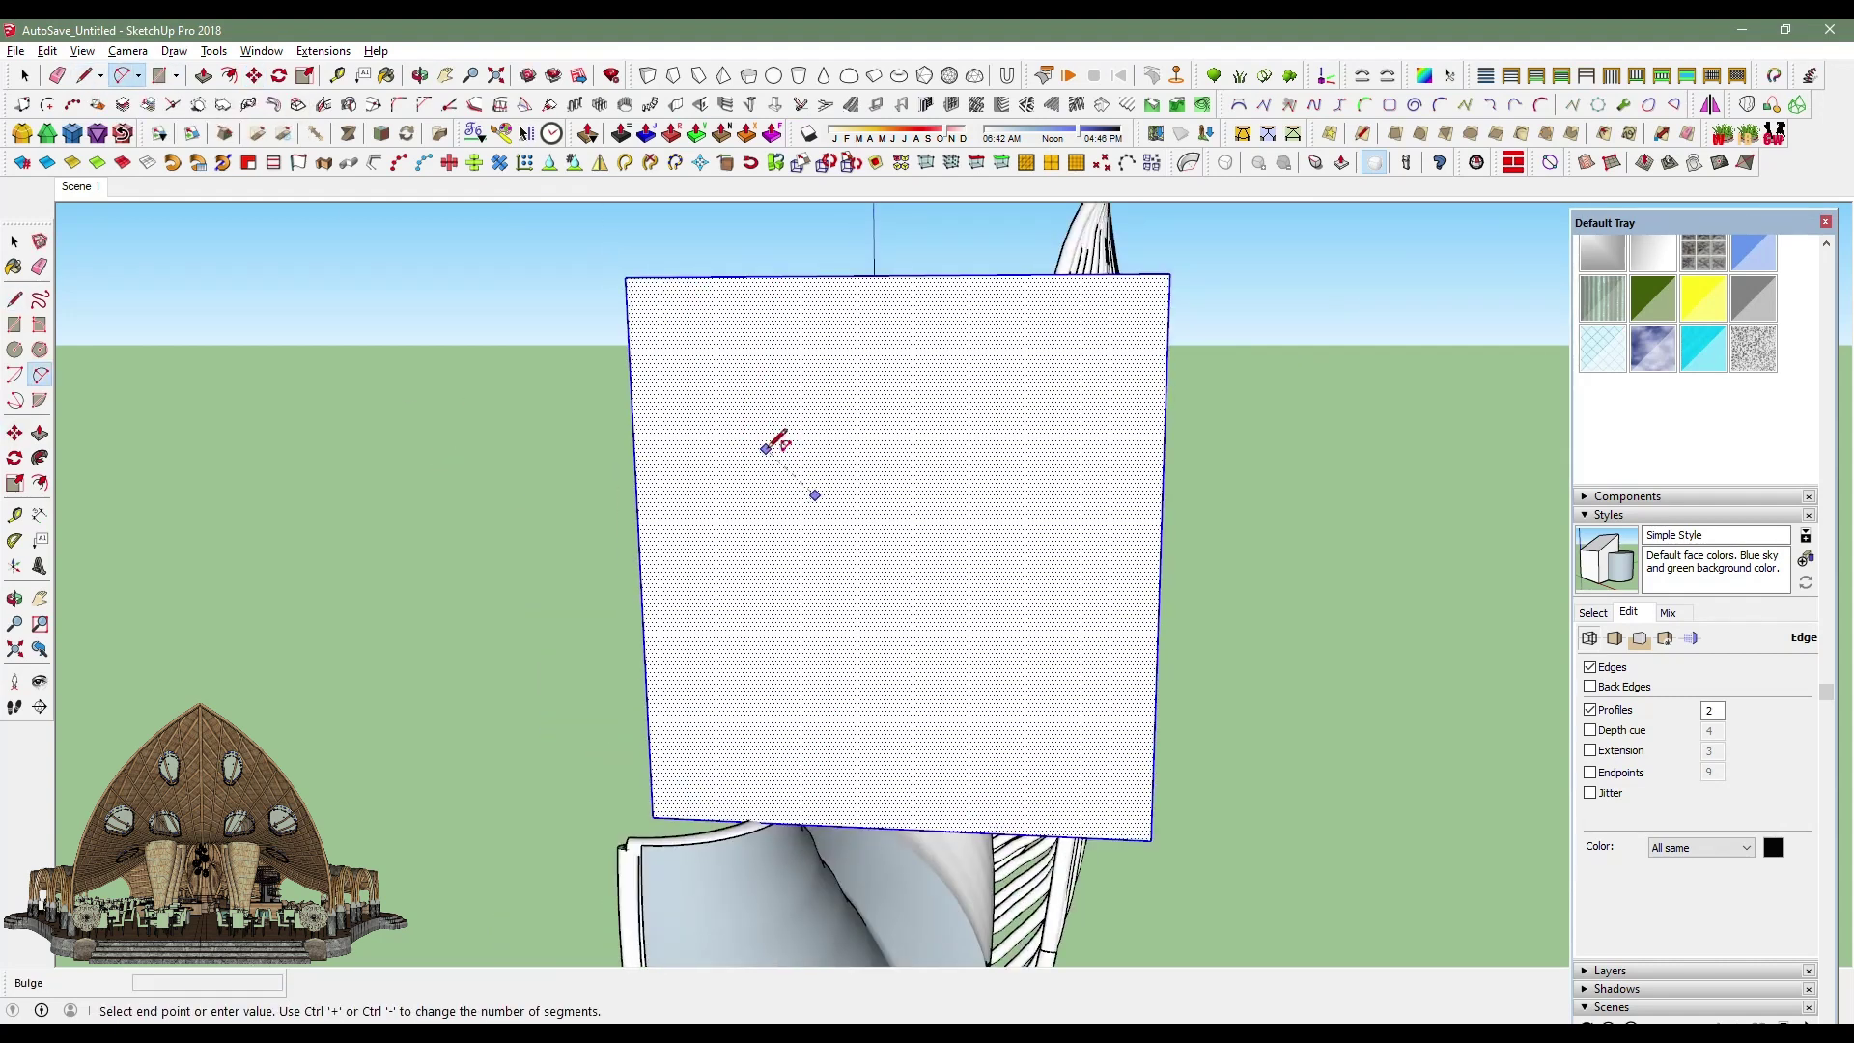
left_click(880, 432)
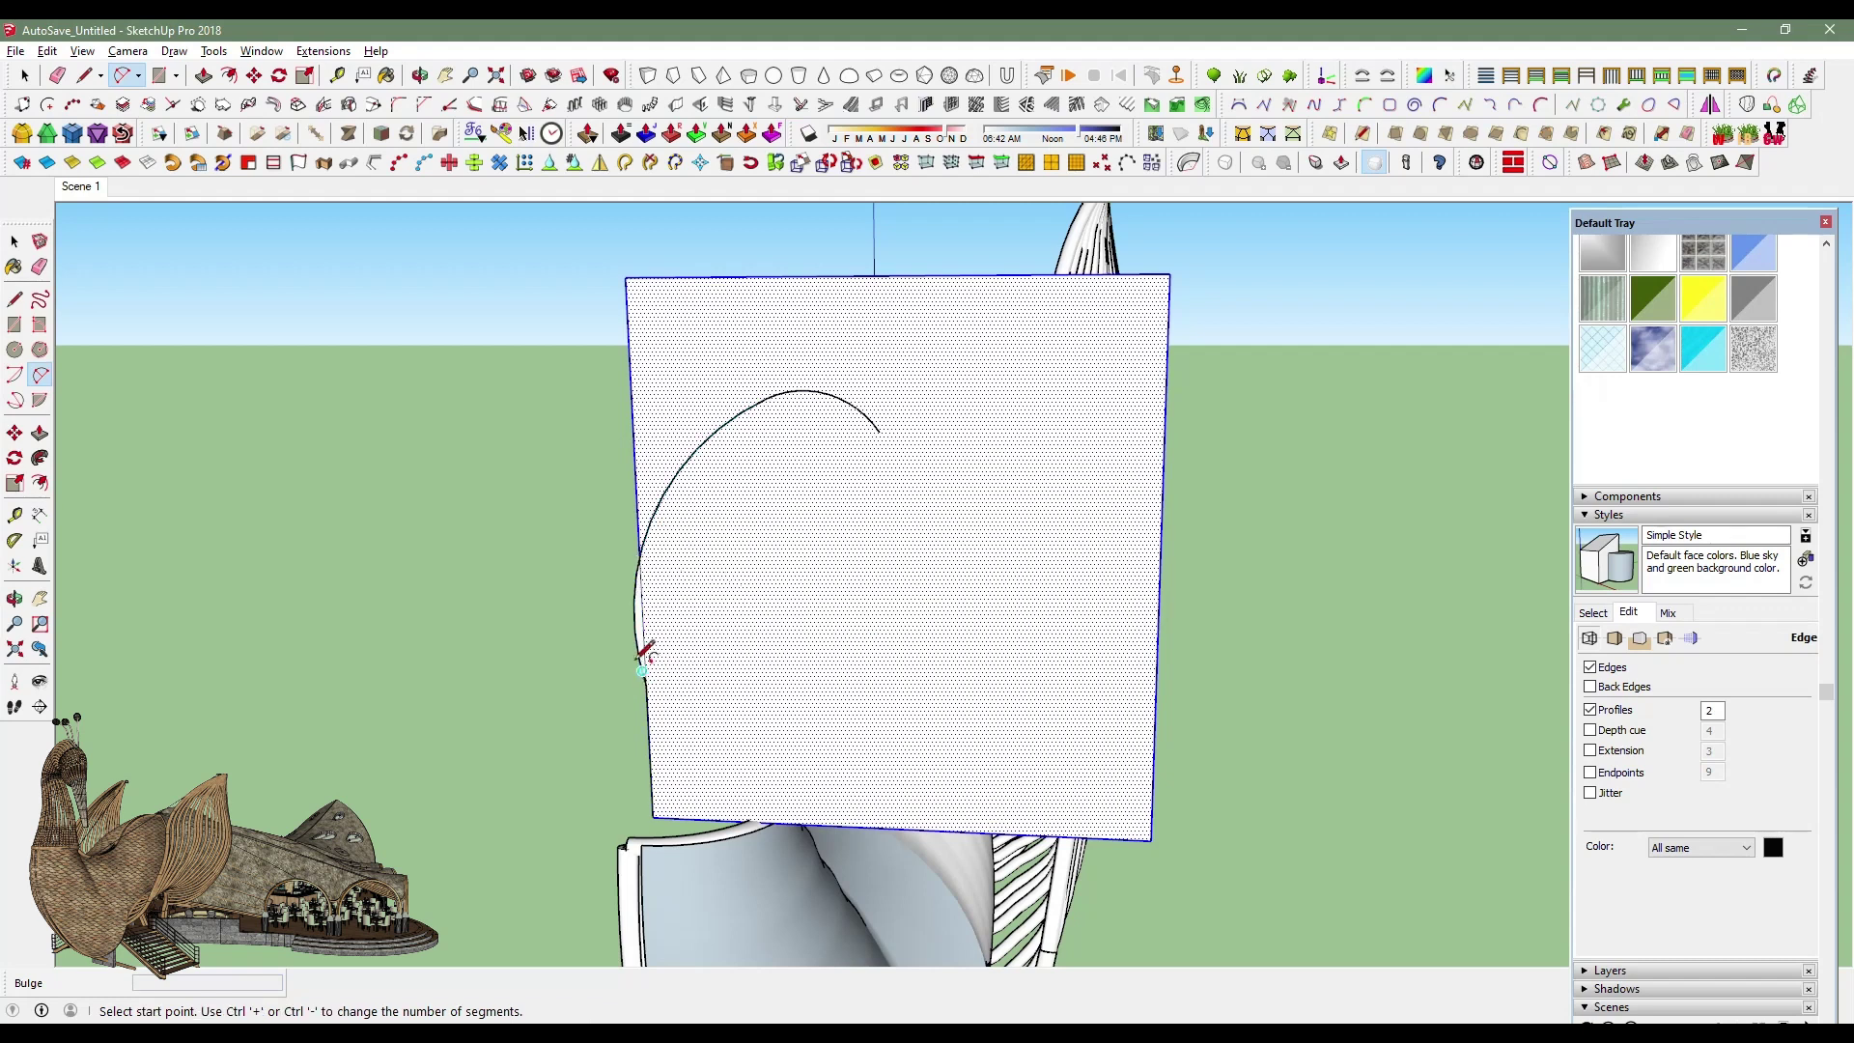
left_click(26, 75)
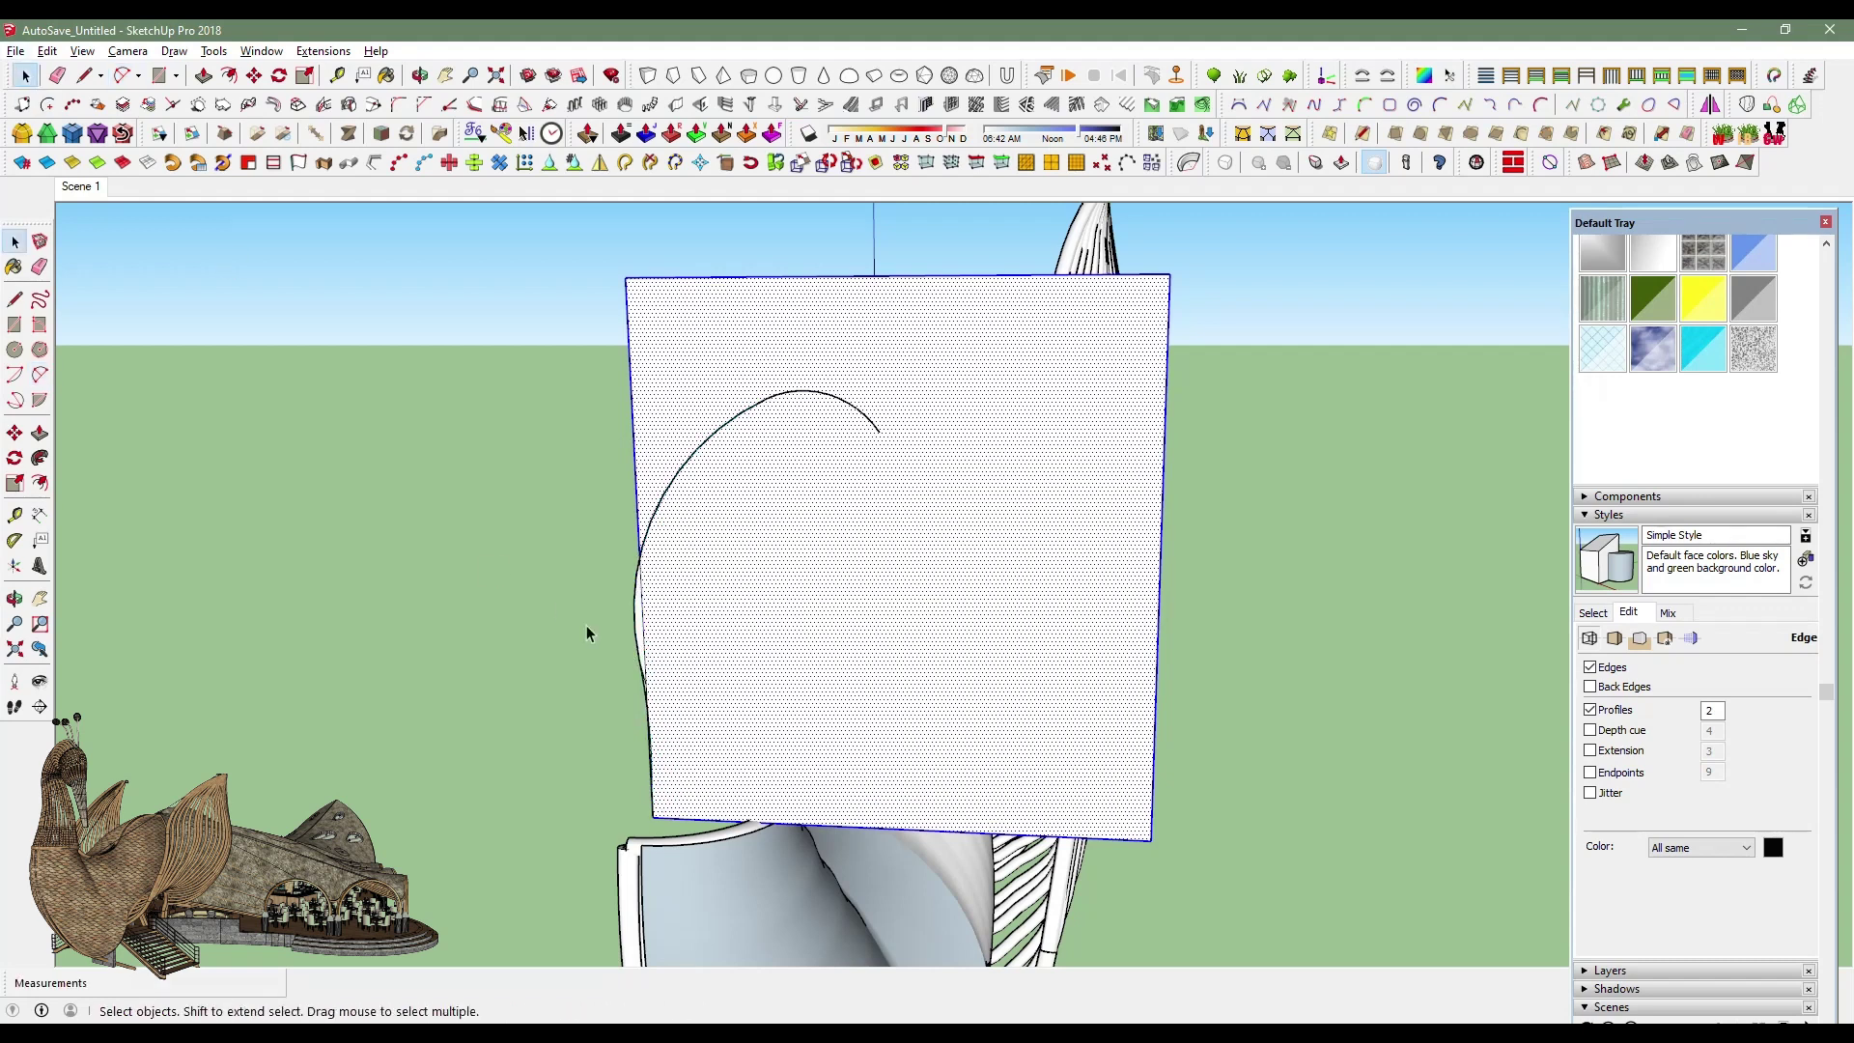
left_click(647, 683)
scroll(647, 683, "up", 3)
scroll(647, 682, "up", 2)
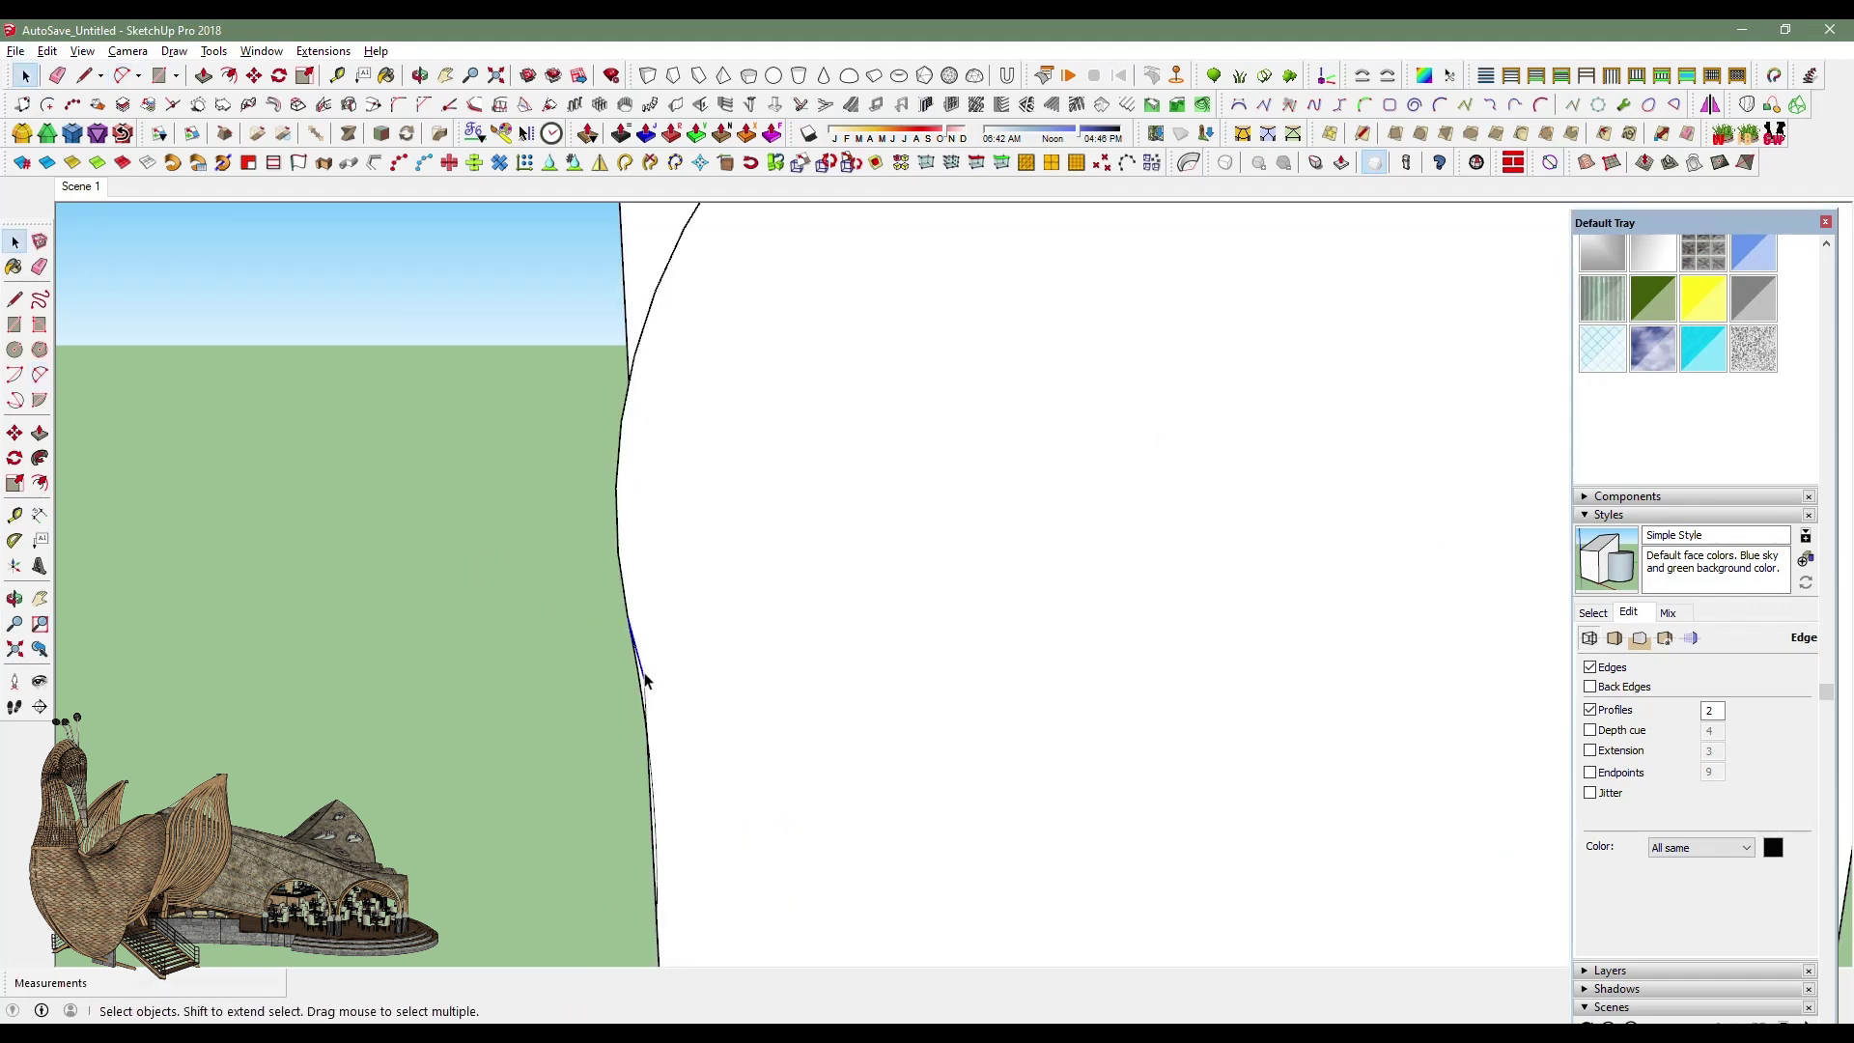
scroll(656, 741, "up", 2)
scroll(740, 663, "down", 3)
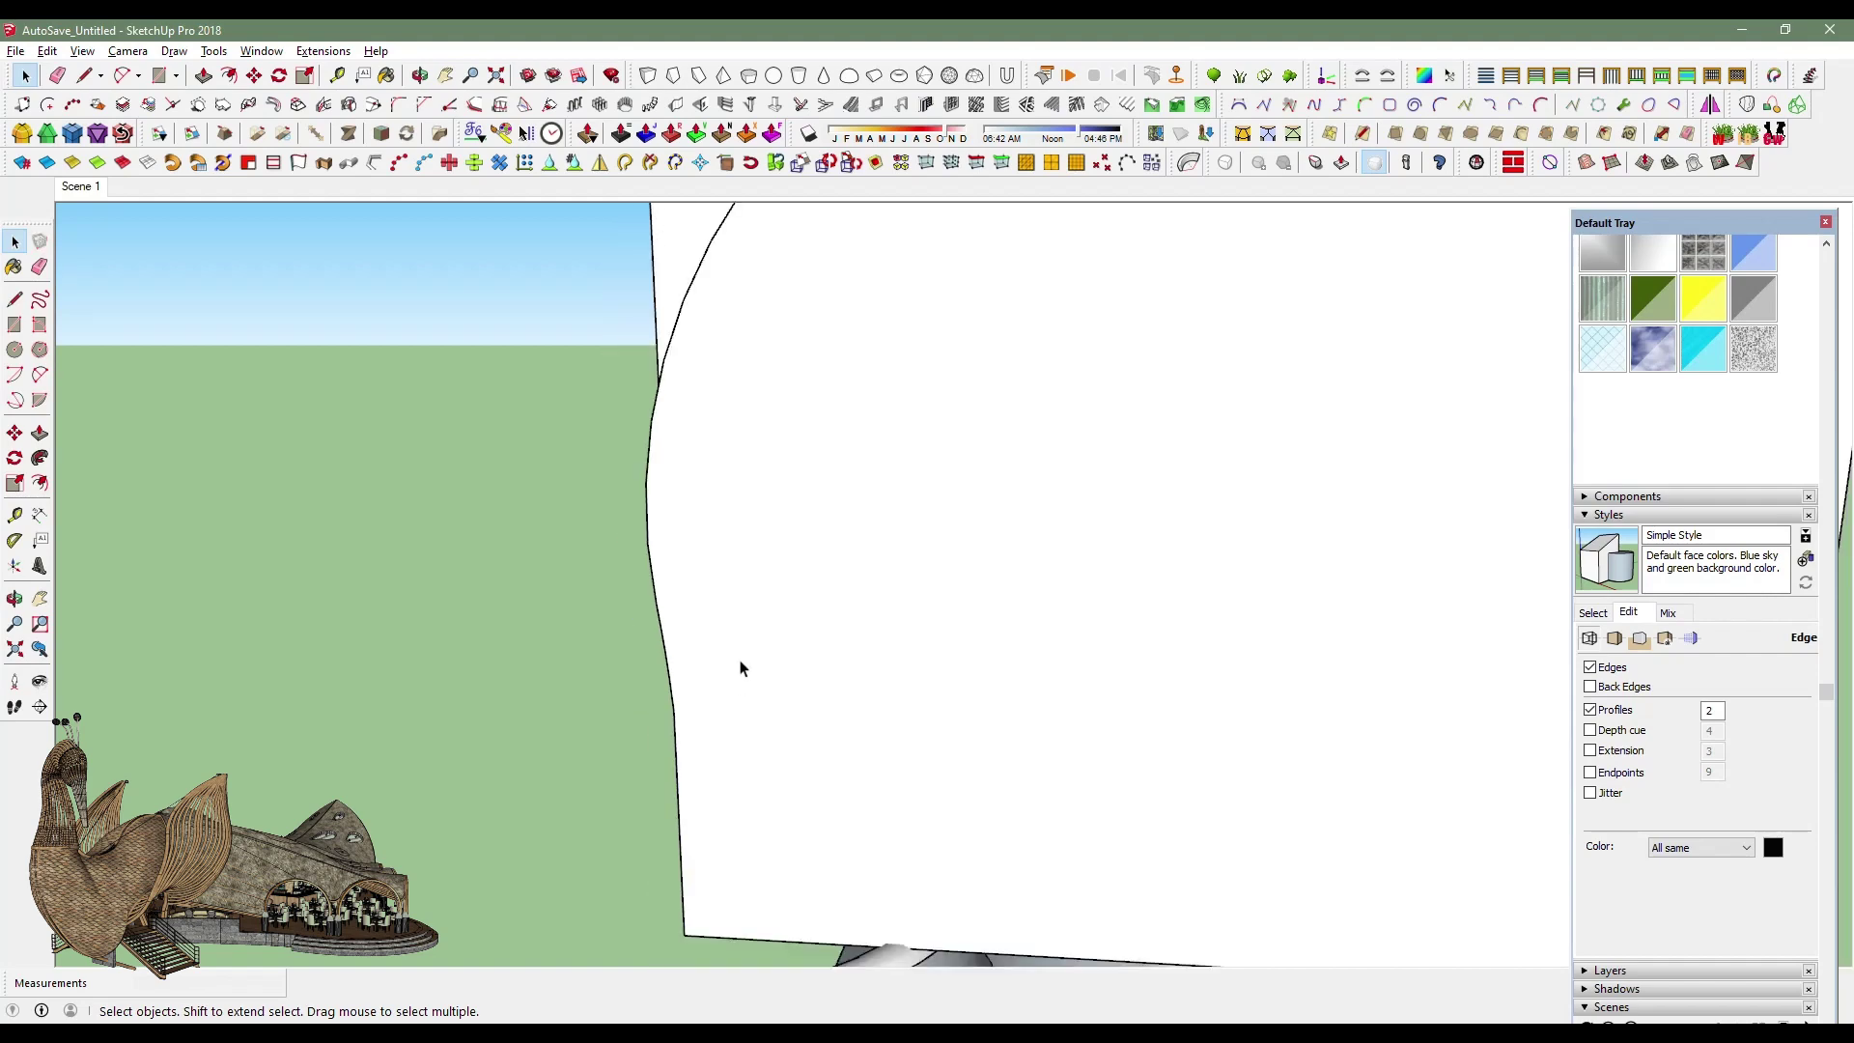
scroll(741, 662, "down", 3)
mouse_move(740, 662)
middle_mouse_down()
mouse_move(911, 541)
mouse_move(561, 347)
mouse_move(598, 634)
mouse_move(414, 518)
mouse_move(676, 541)
middle_mouse_up()
Chain further arcs from the curve's end along the outline and begin an inner arc.
key("a")
scroll(704, 518, "up", 2)
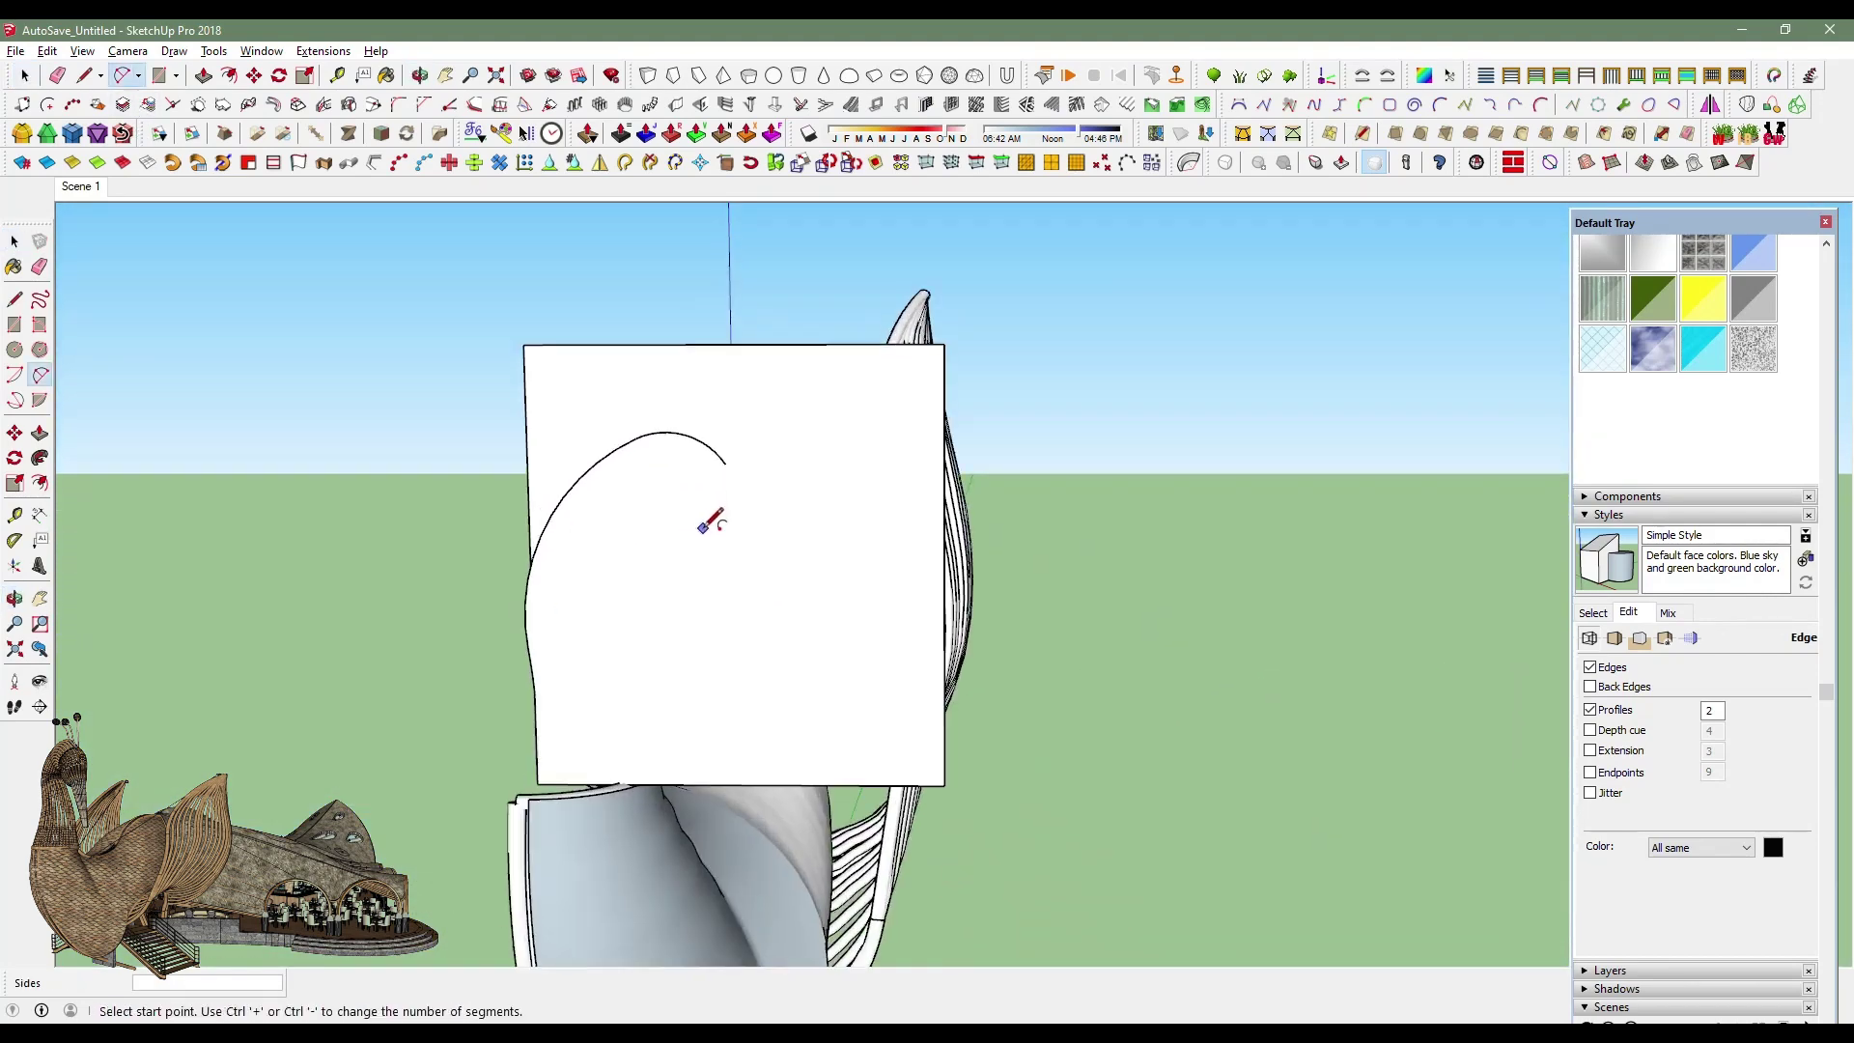
scroll(750, 431, "up", 2)
left_click(733, 440)
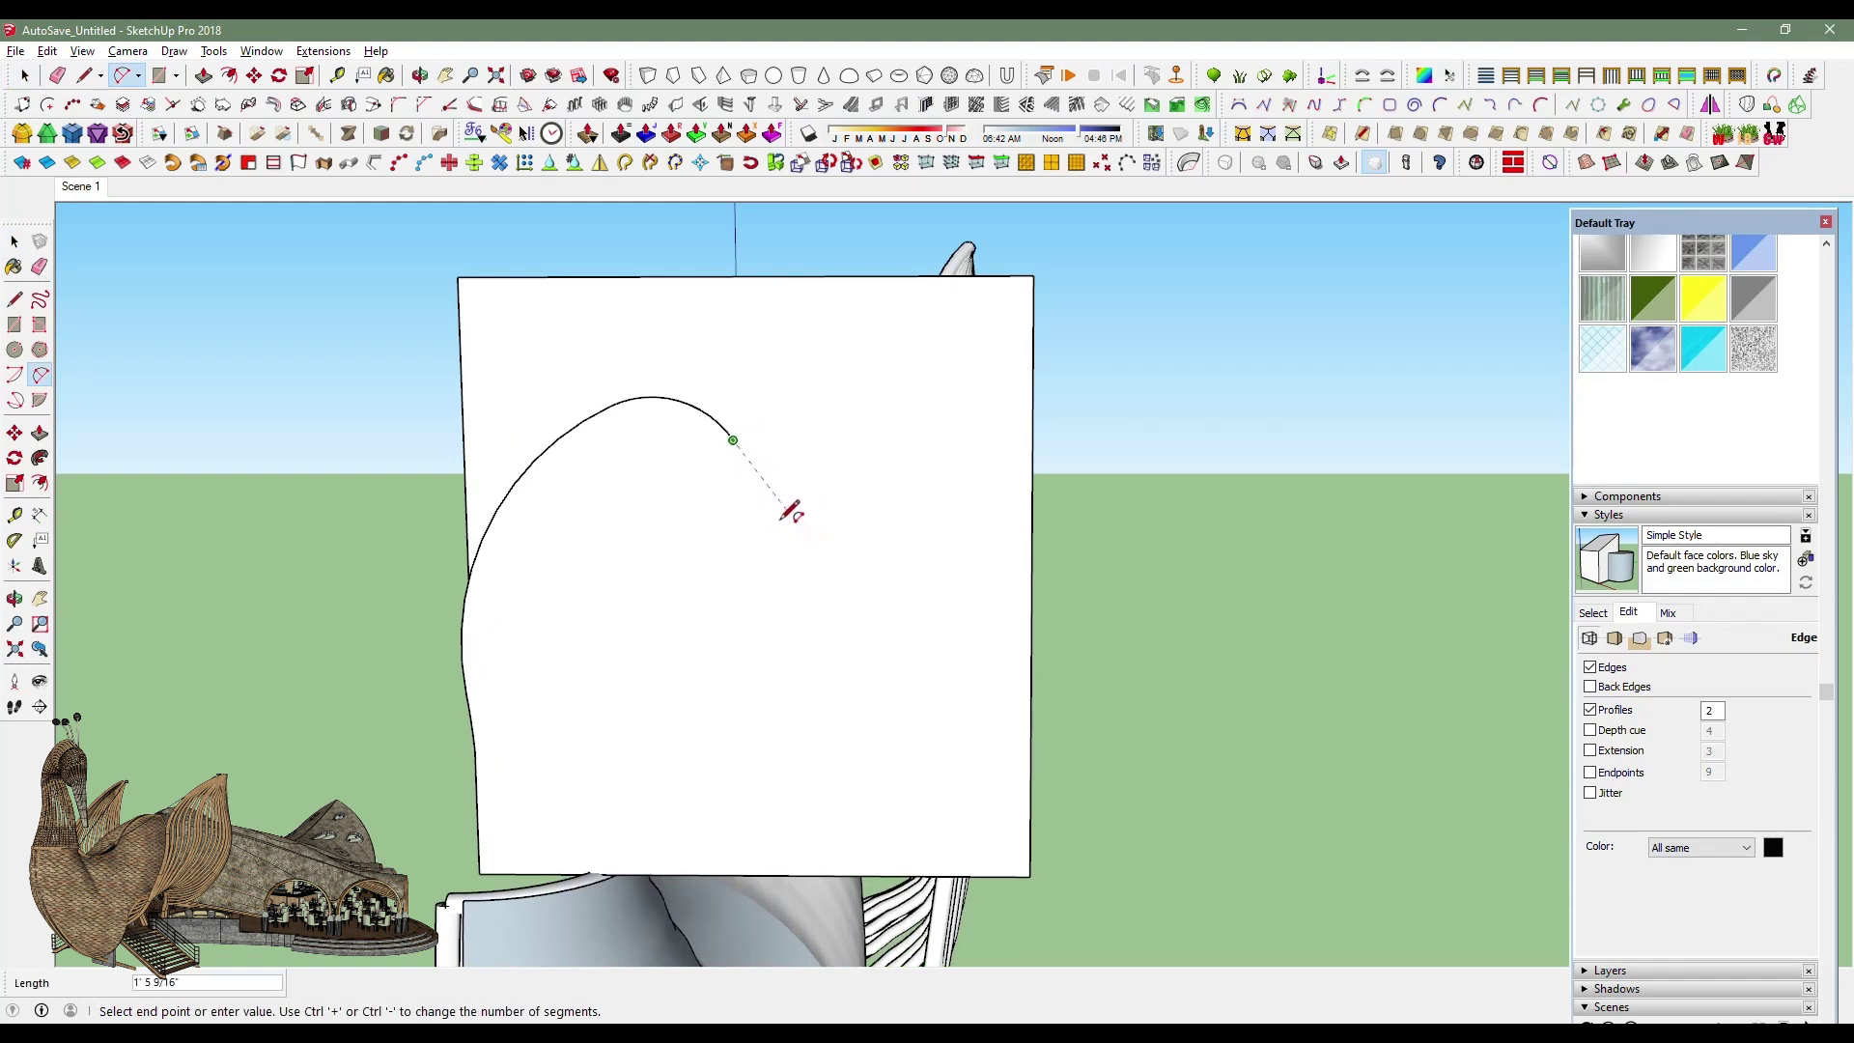
left_click(786, 514)
scroll(772, 478, "up", 2)
left_click(786, 477)
left_click(799, 526)
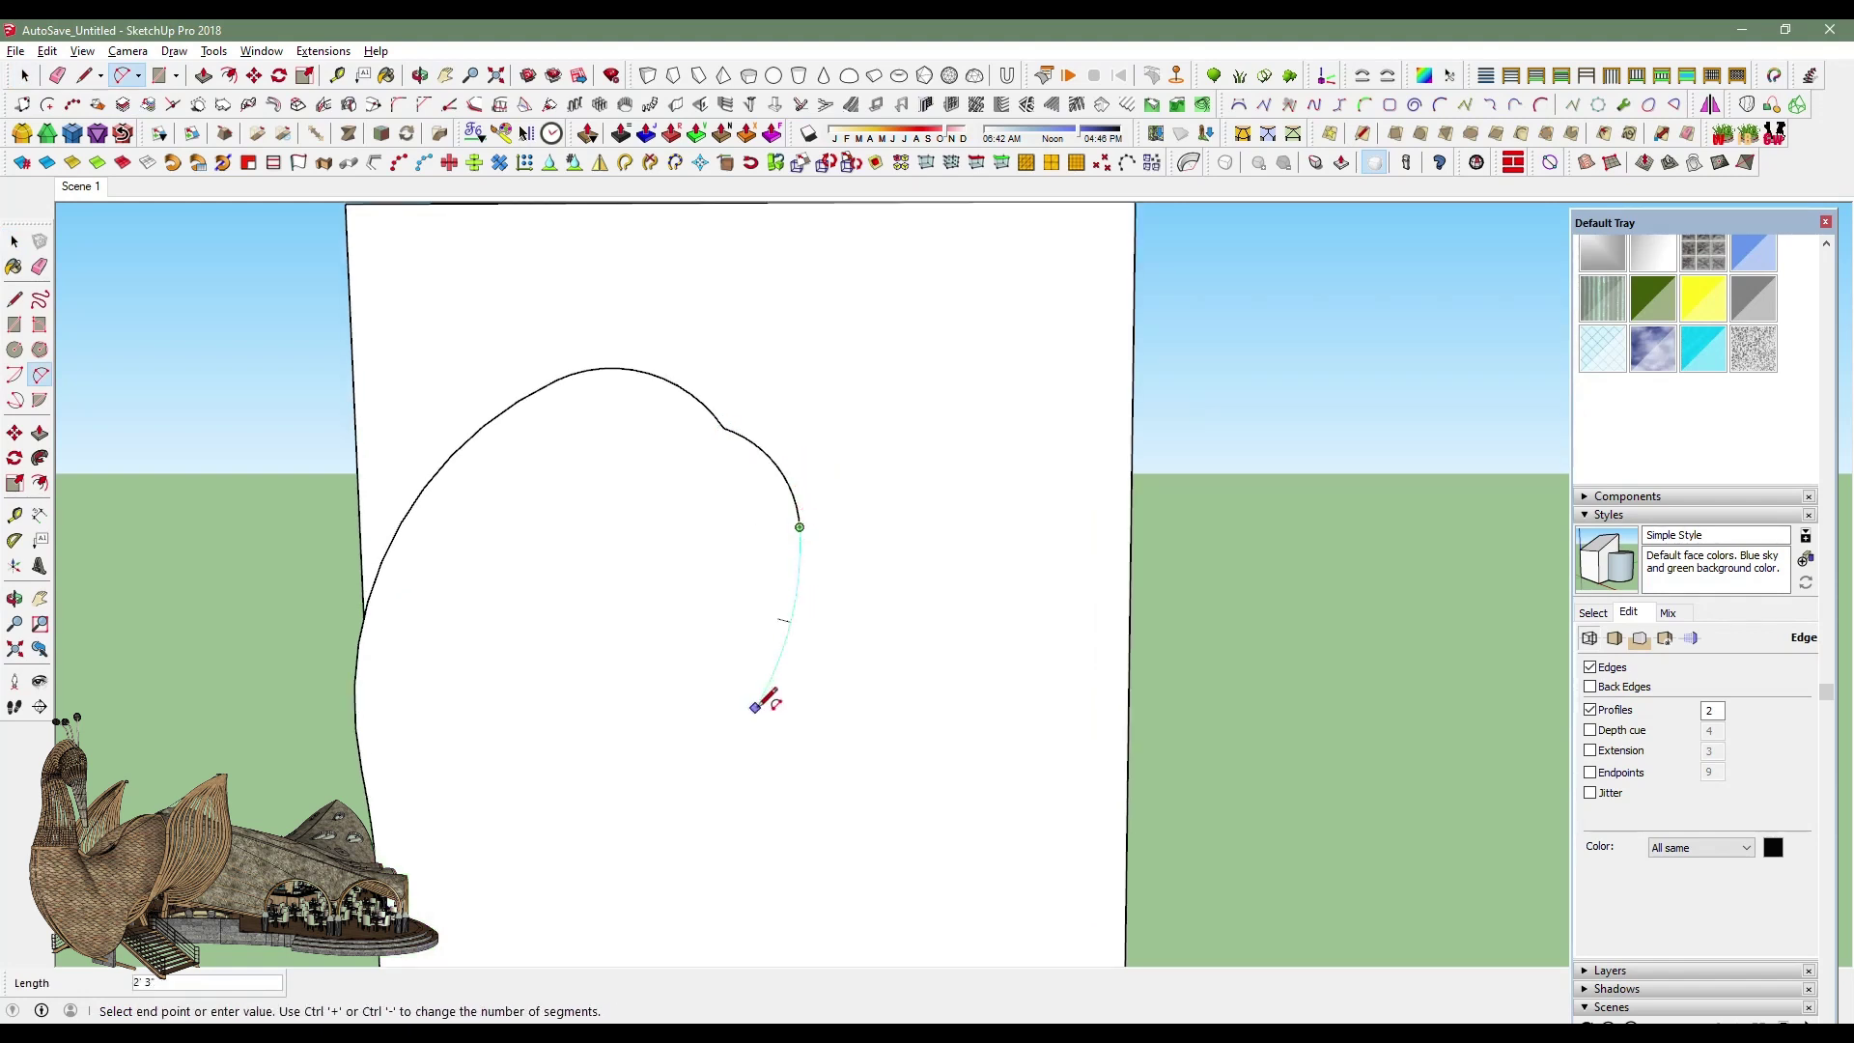
left_click(691, 719)
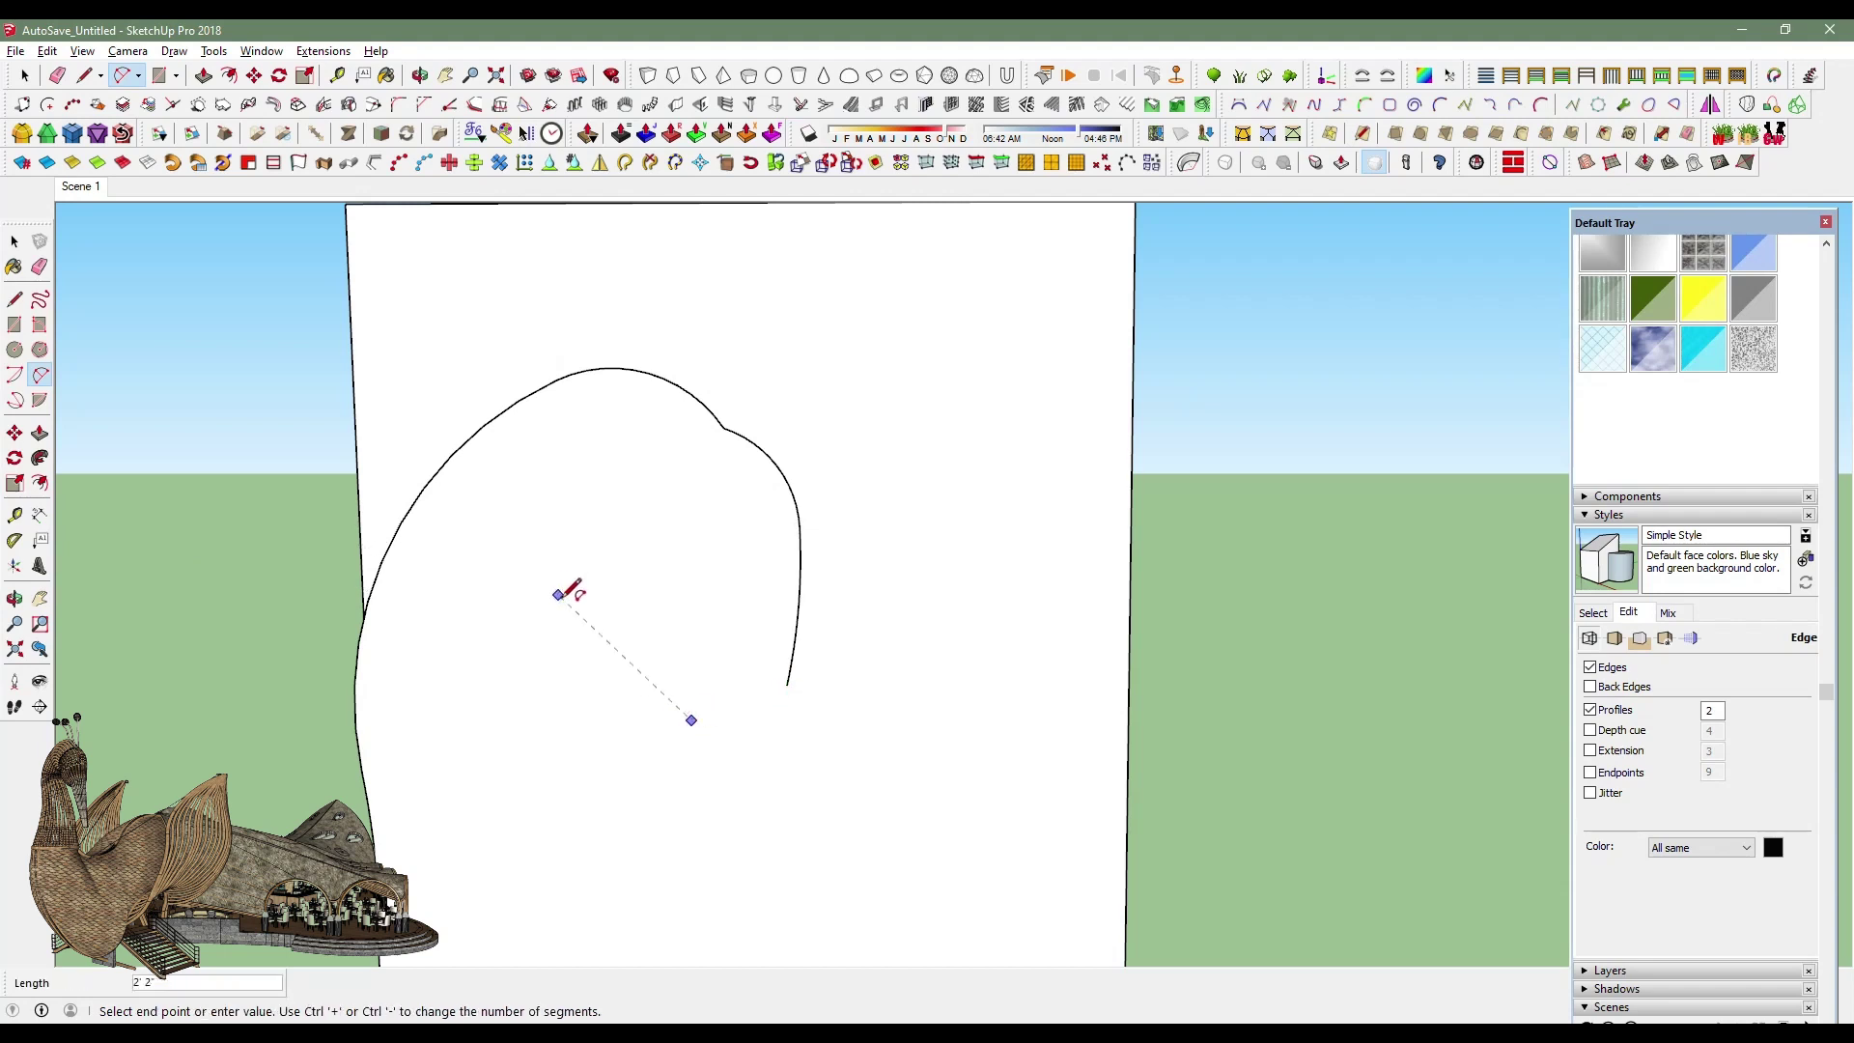
left_click(583, 646)
key("Escape")
Draw the inner curl arcs and the long lower arc of the head profile.
left_click(554, 582)
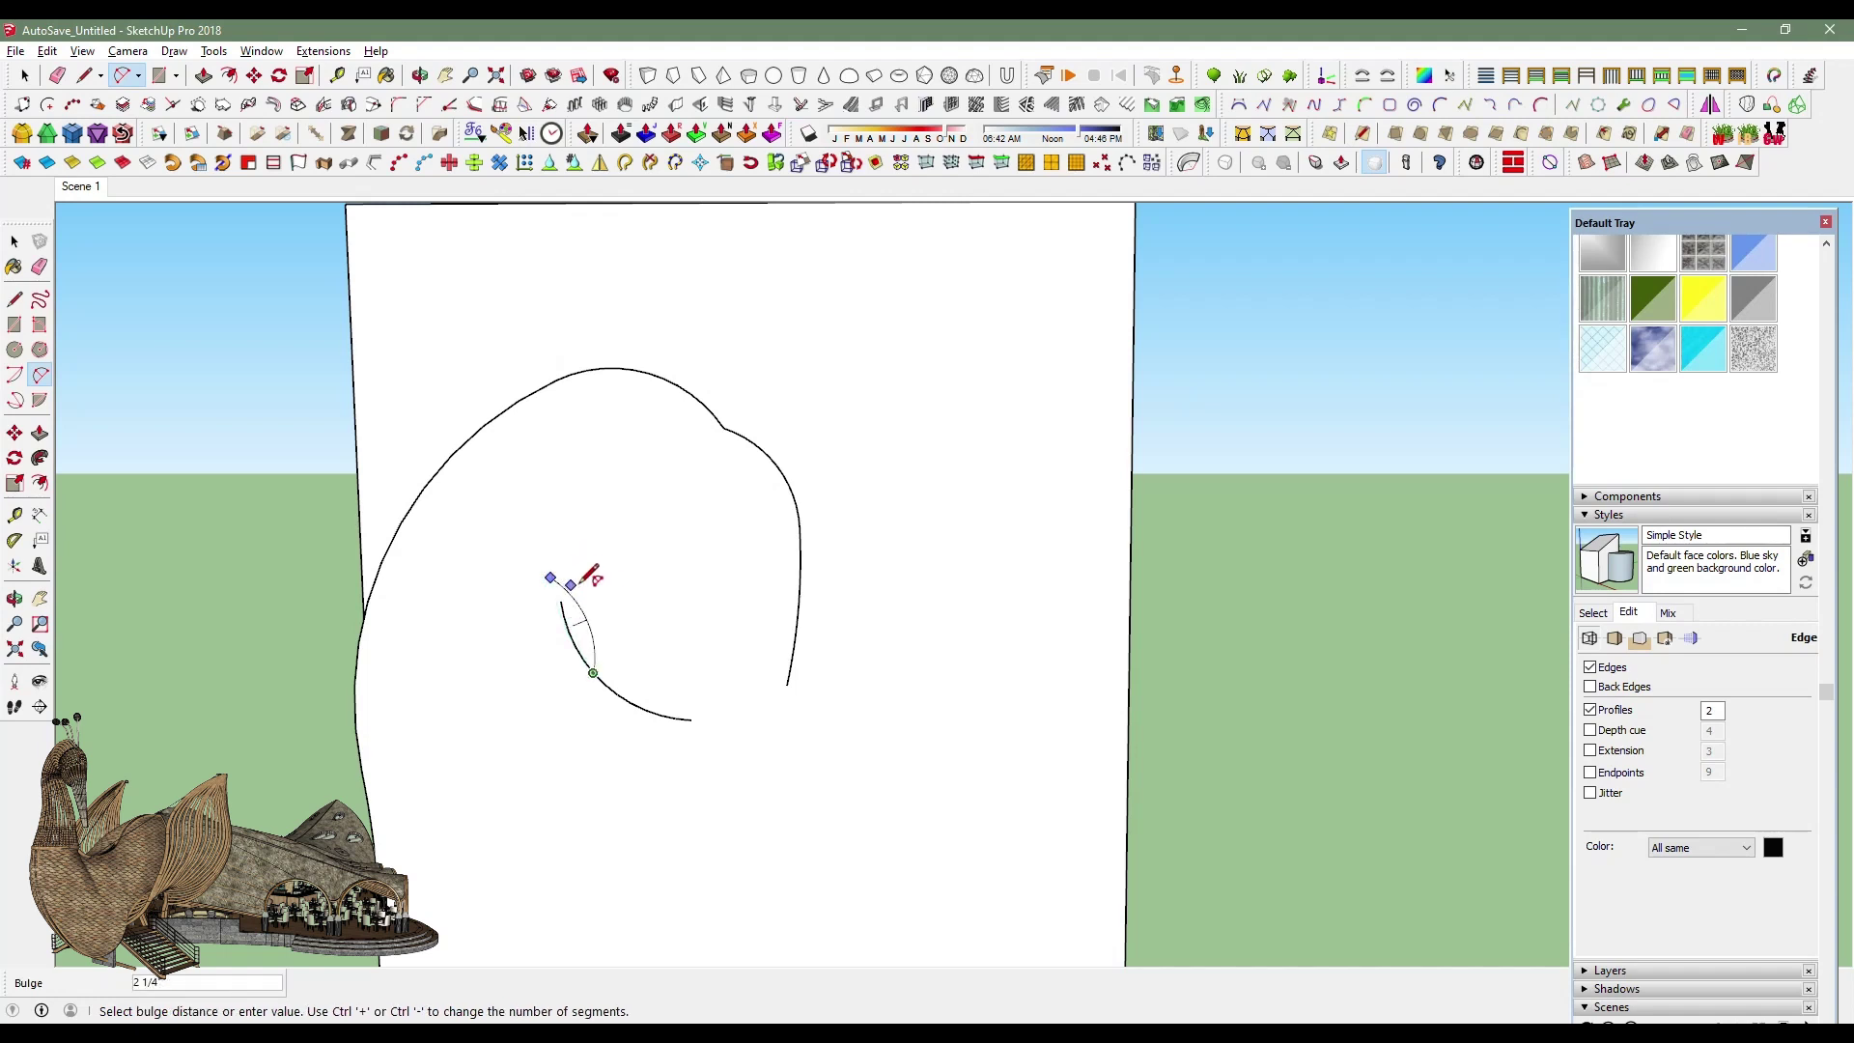
scroll(564, 583, "up", 2)
left_click(561, 591)
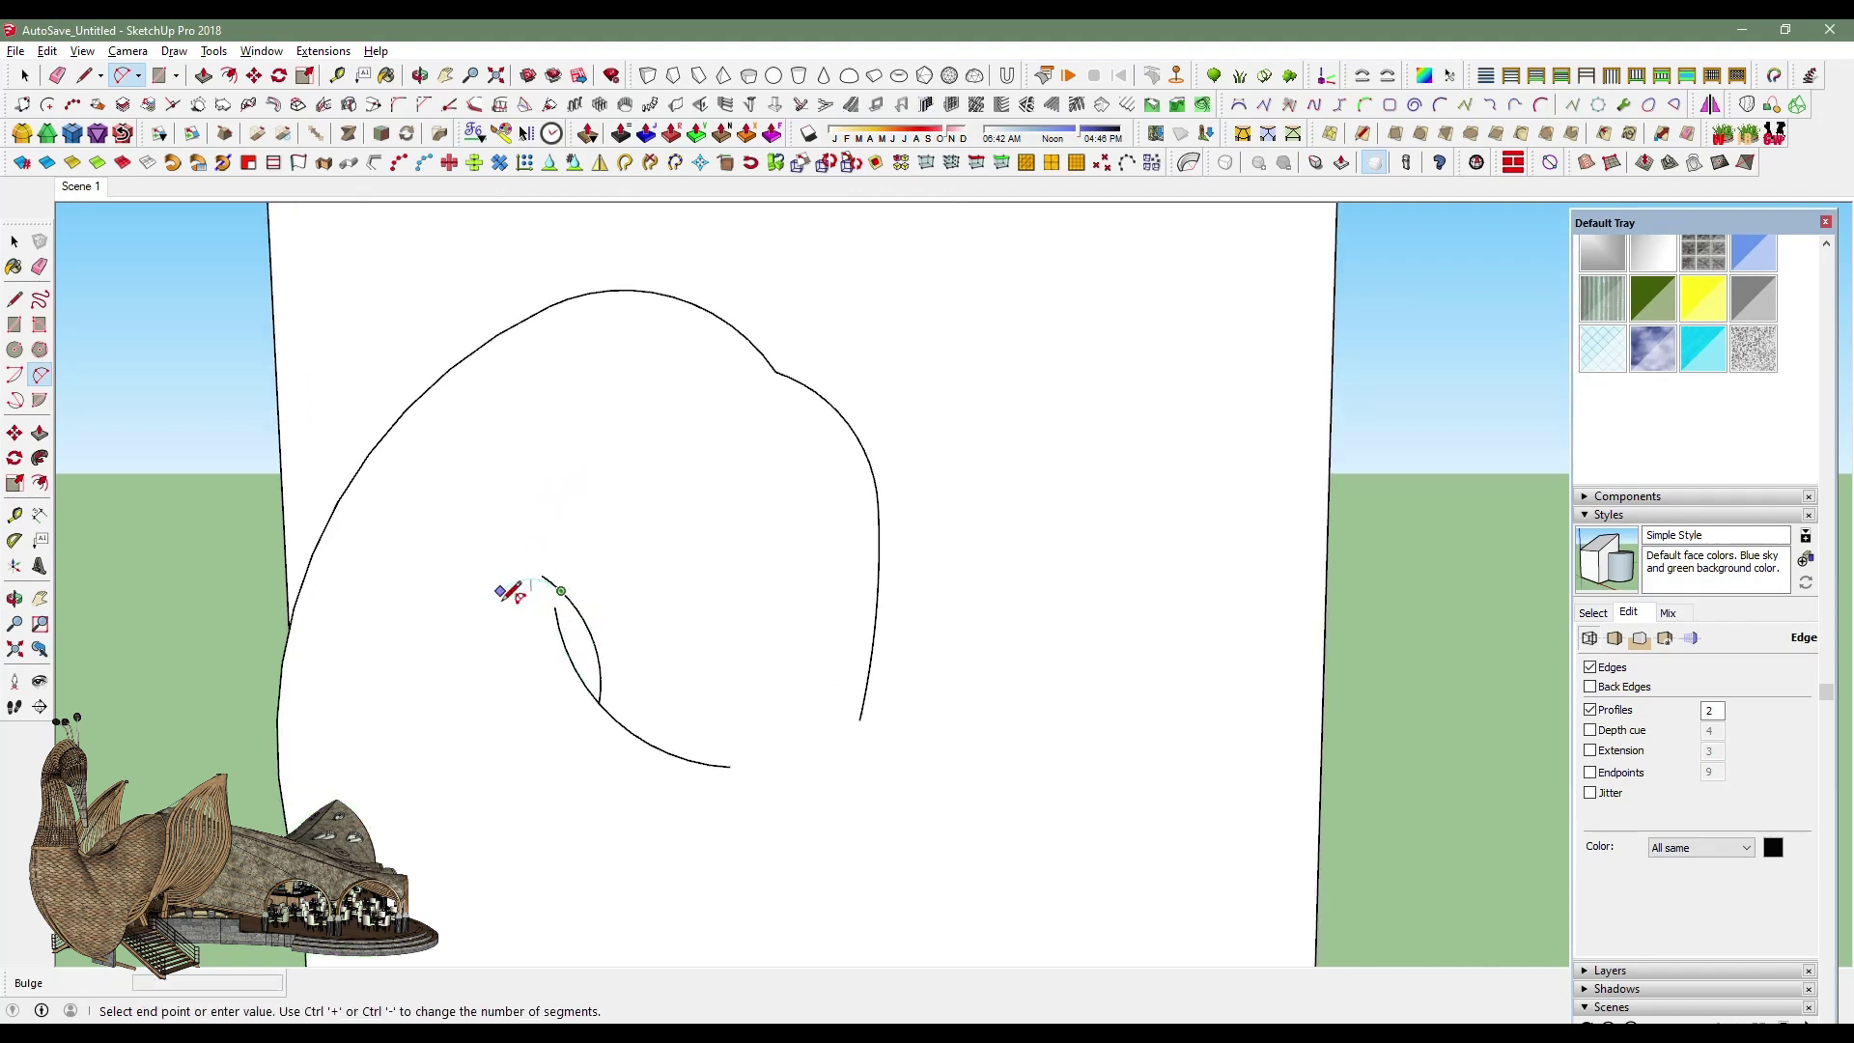
left_click(501, 590)
middle_click_drag(572, 521, 568, 506)
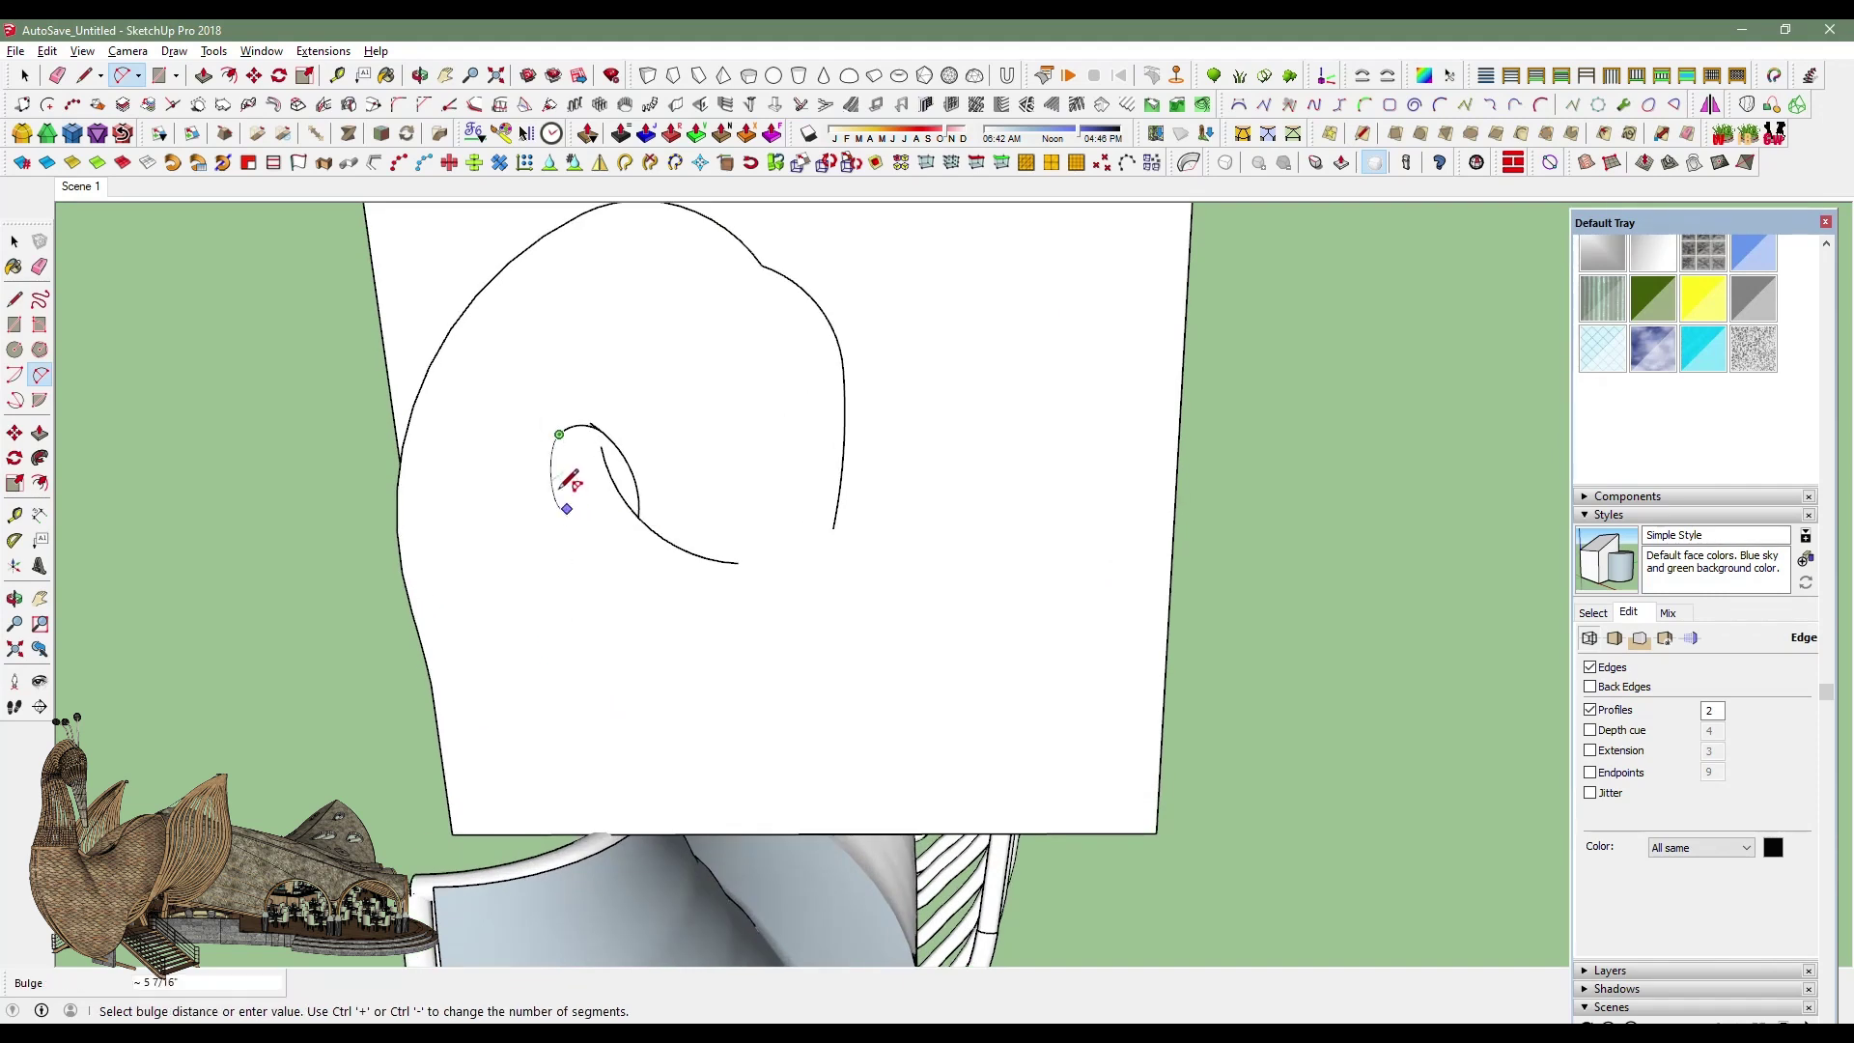
scroll(570, 483, "up", 1)
left_click(545, 461)
left_click(563, 509)
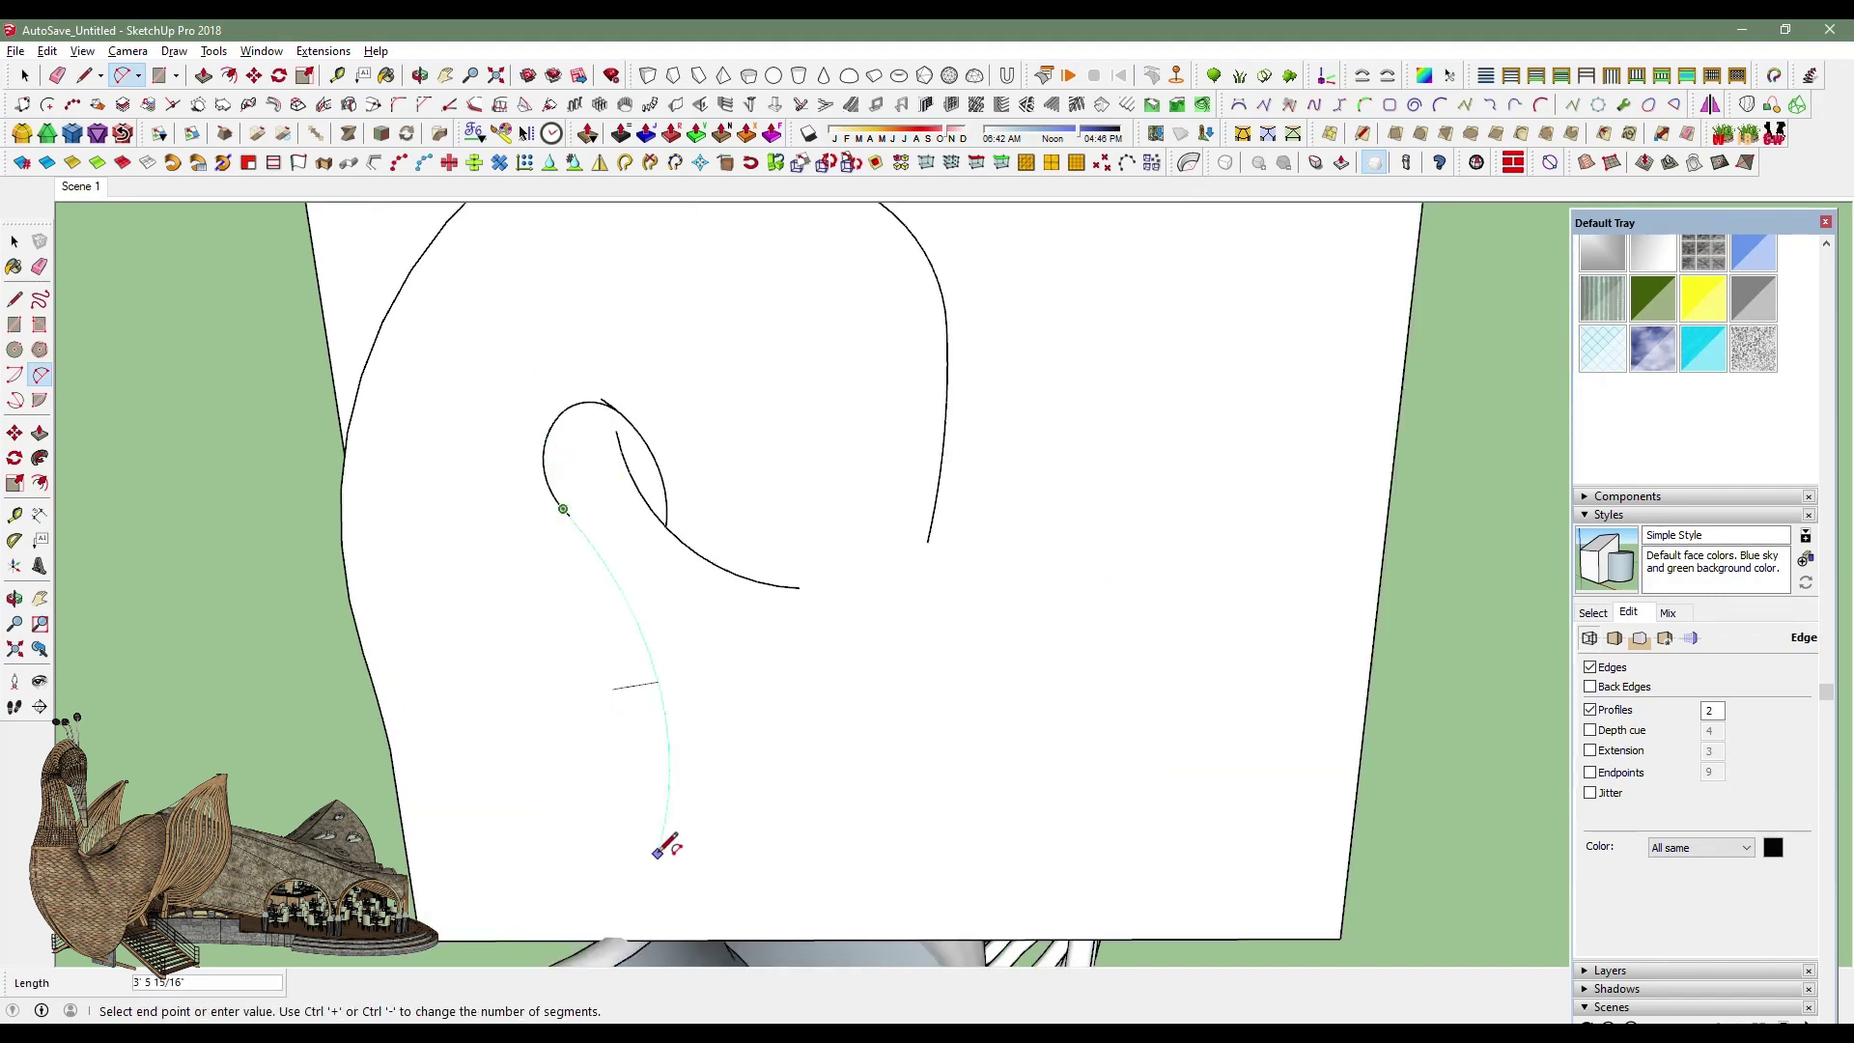
left_click(655, 935)
Undo the duplicate arc beside the curl and return to a near-front view.
mouse_move(633, 766)
middle_mouse_down()
mouse_move(695, 881)
mouse_move(873, 612)
middle_mouse_up()
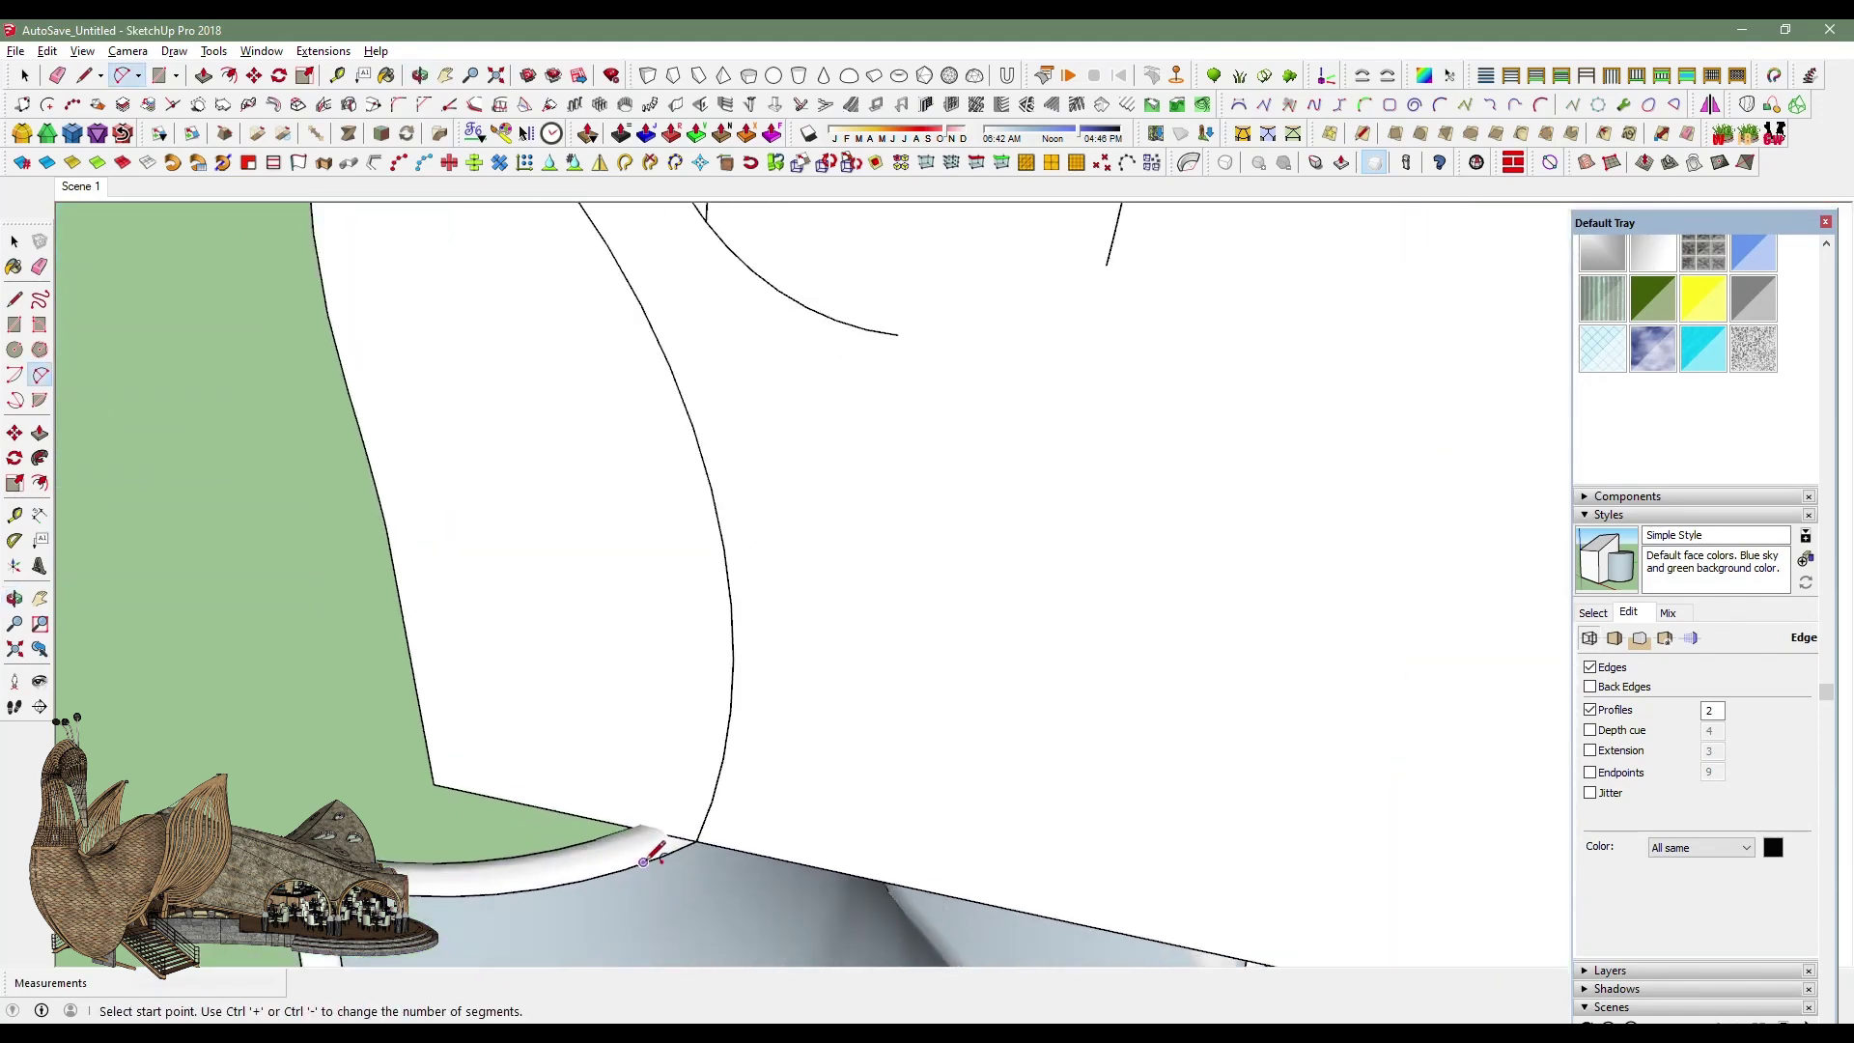
scroll(687, 570, "up", 2)
left_click(688, 534)
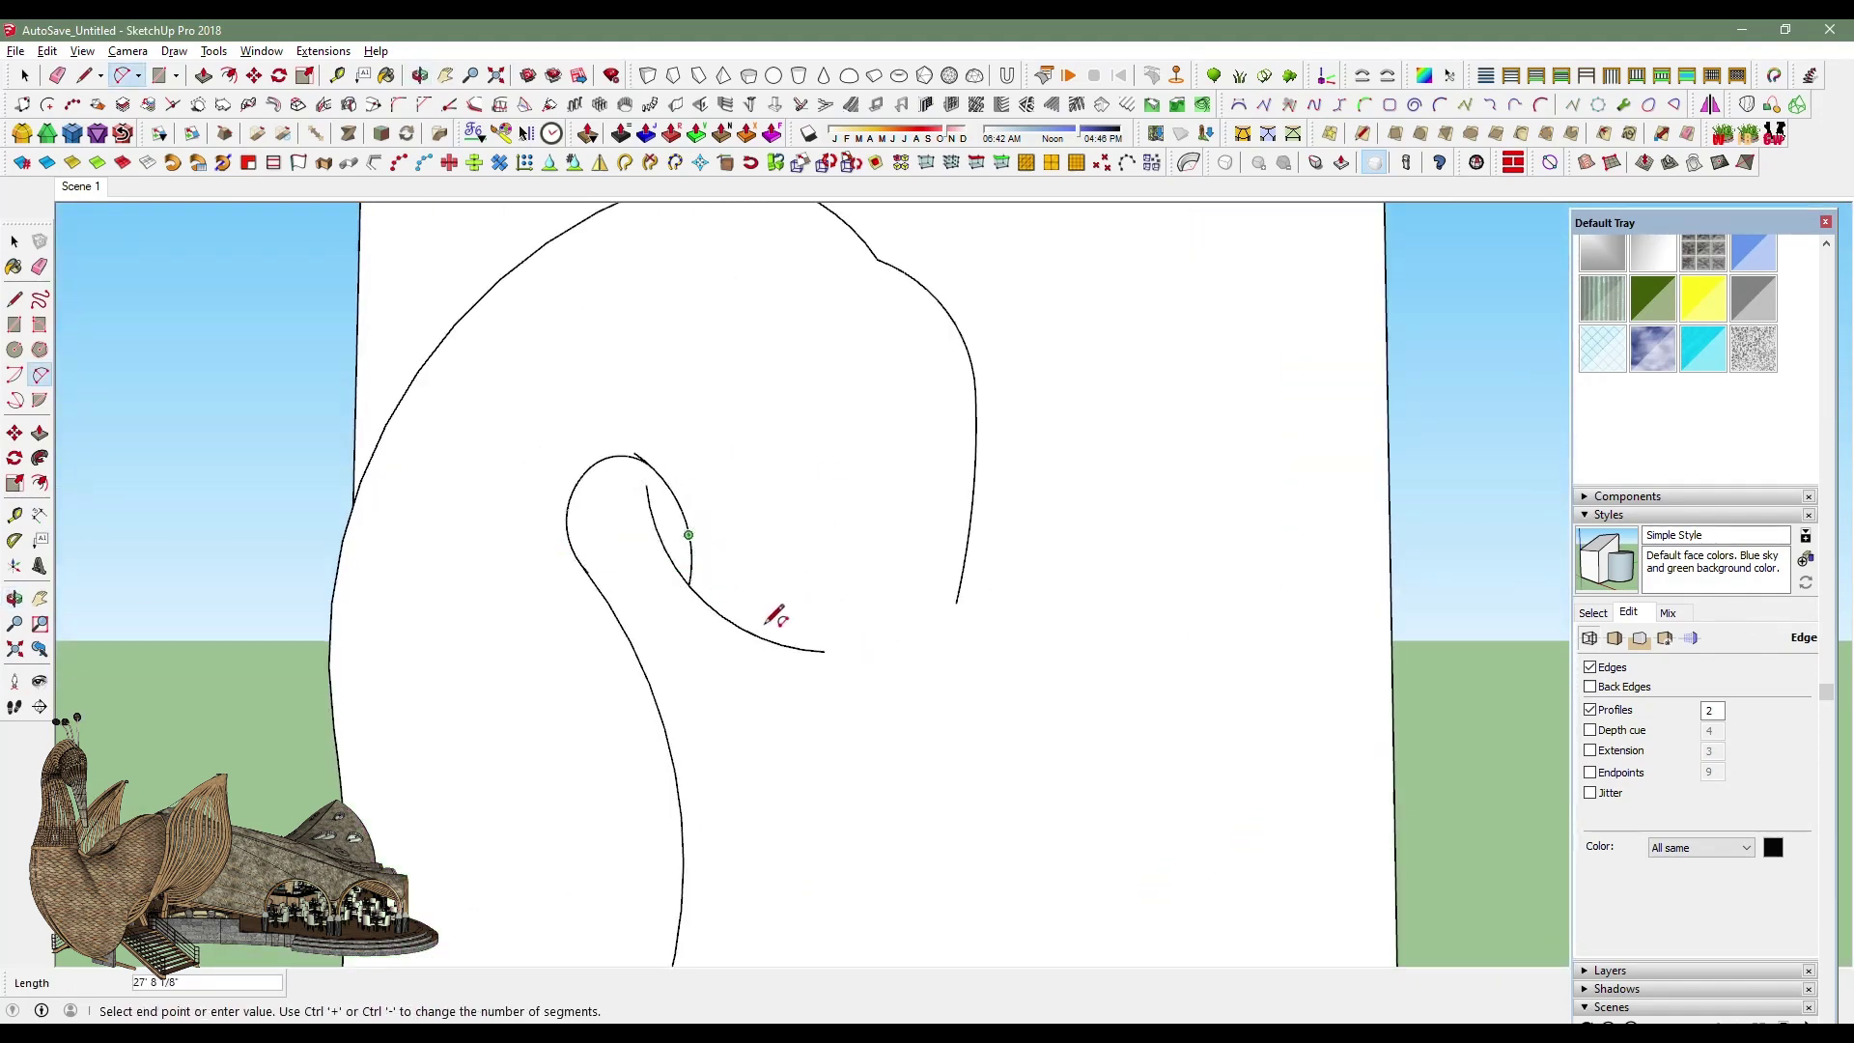
left_click(25, 78)
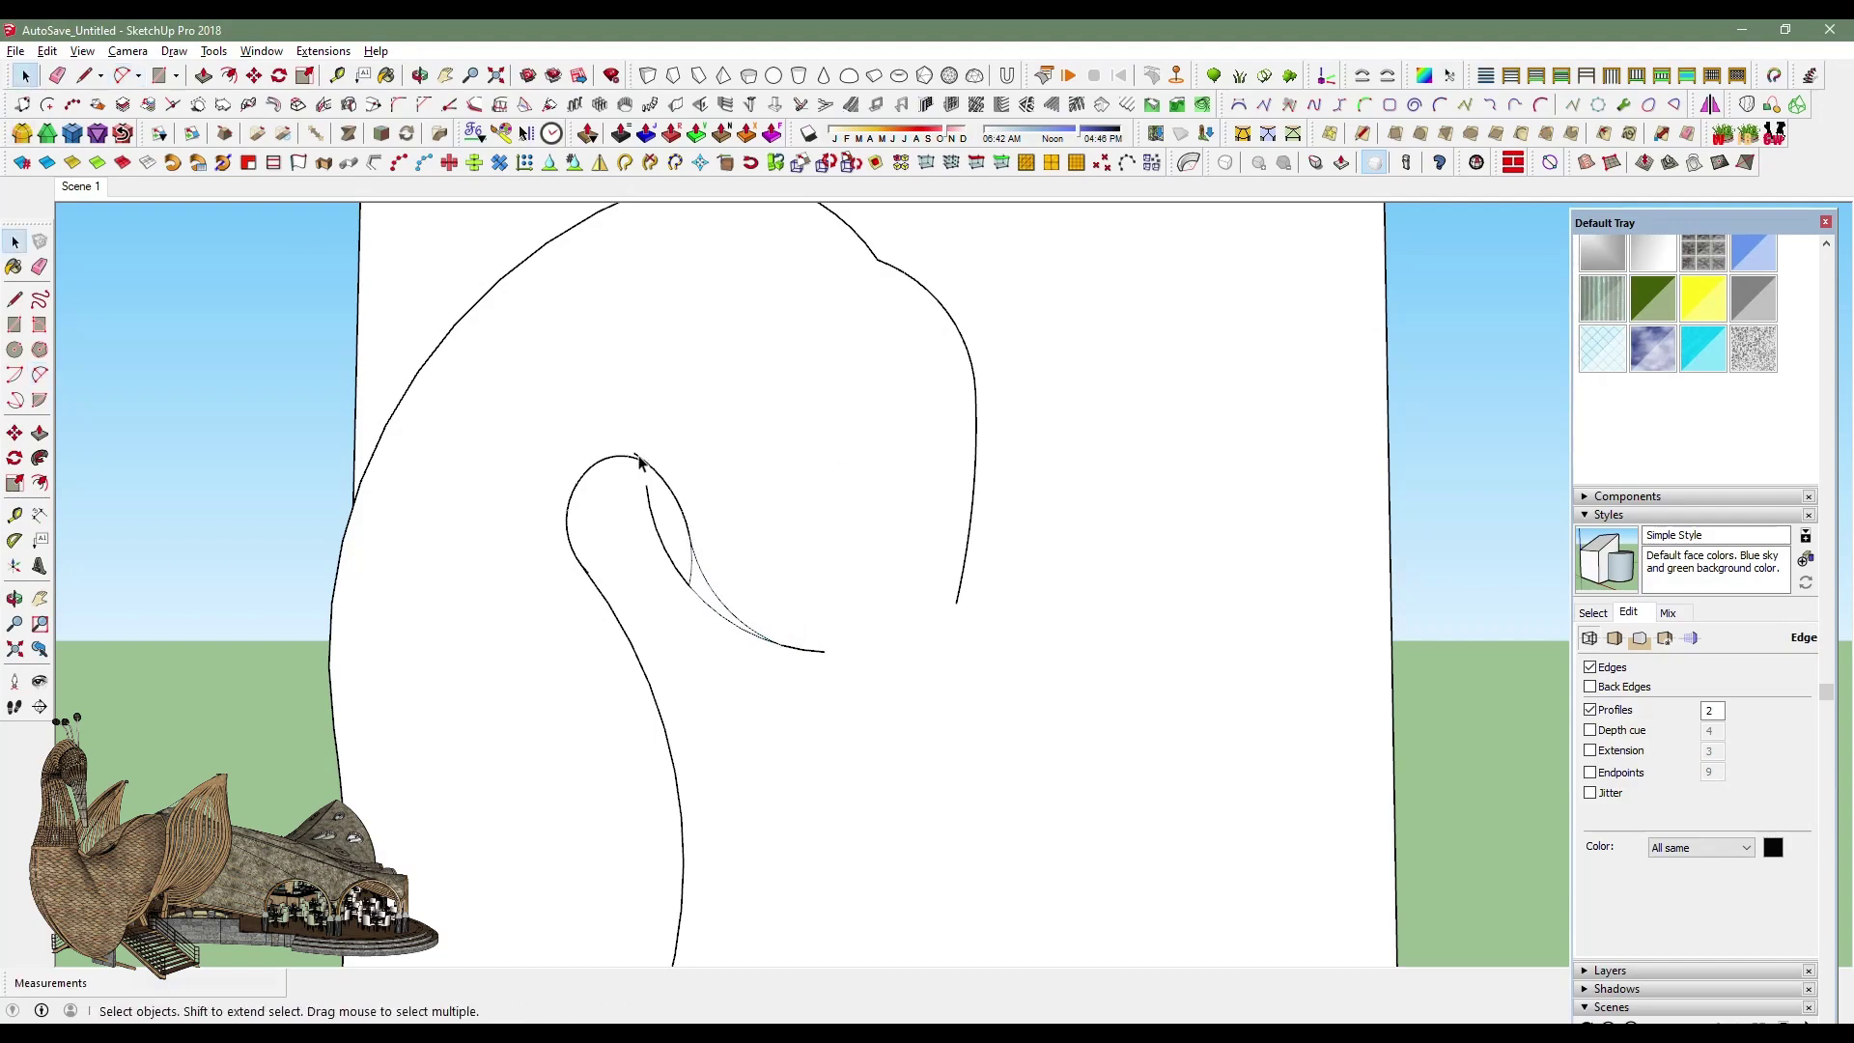
left_click(662, 499)
key("Escape")
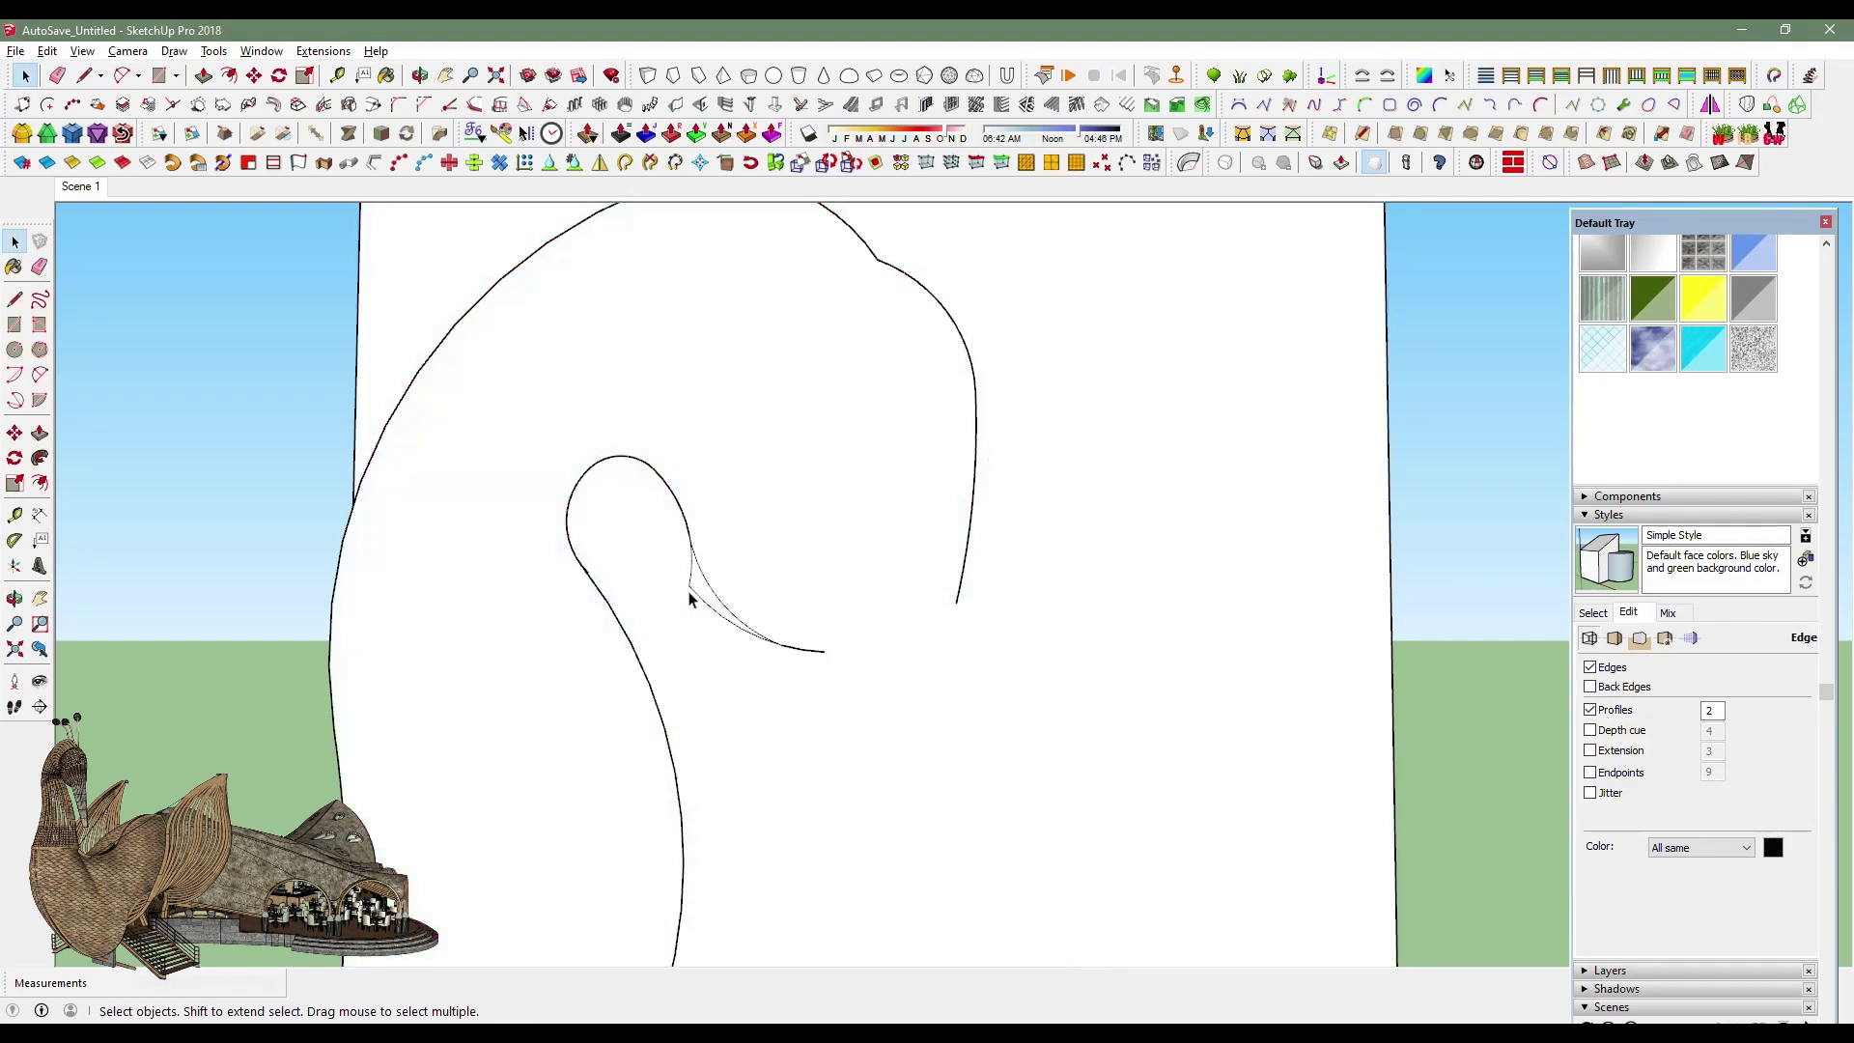
key("ctrl+z")
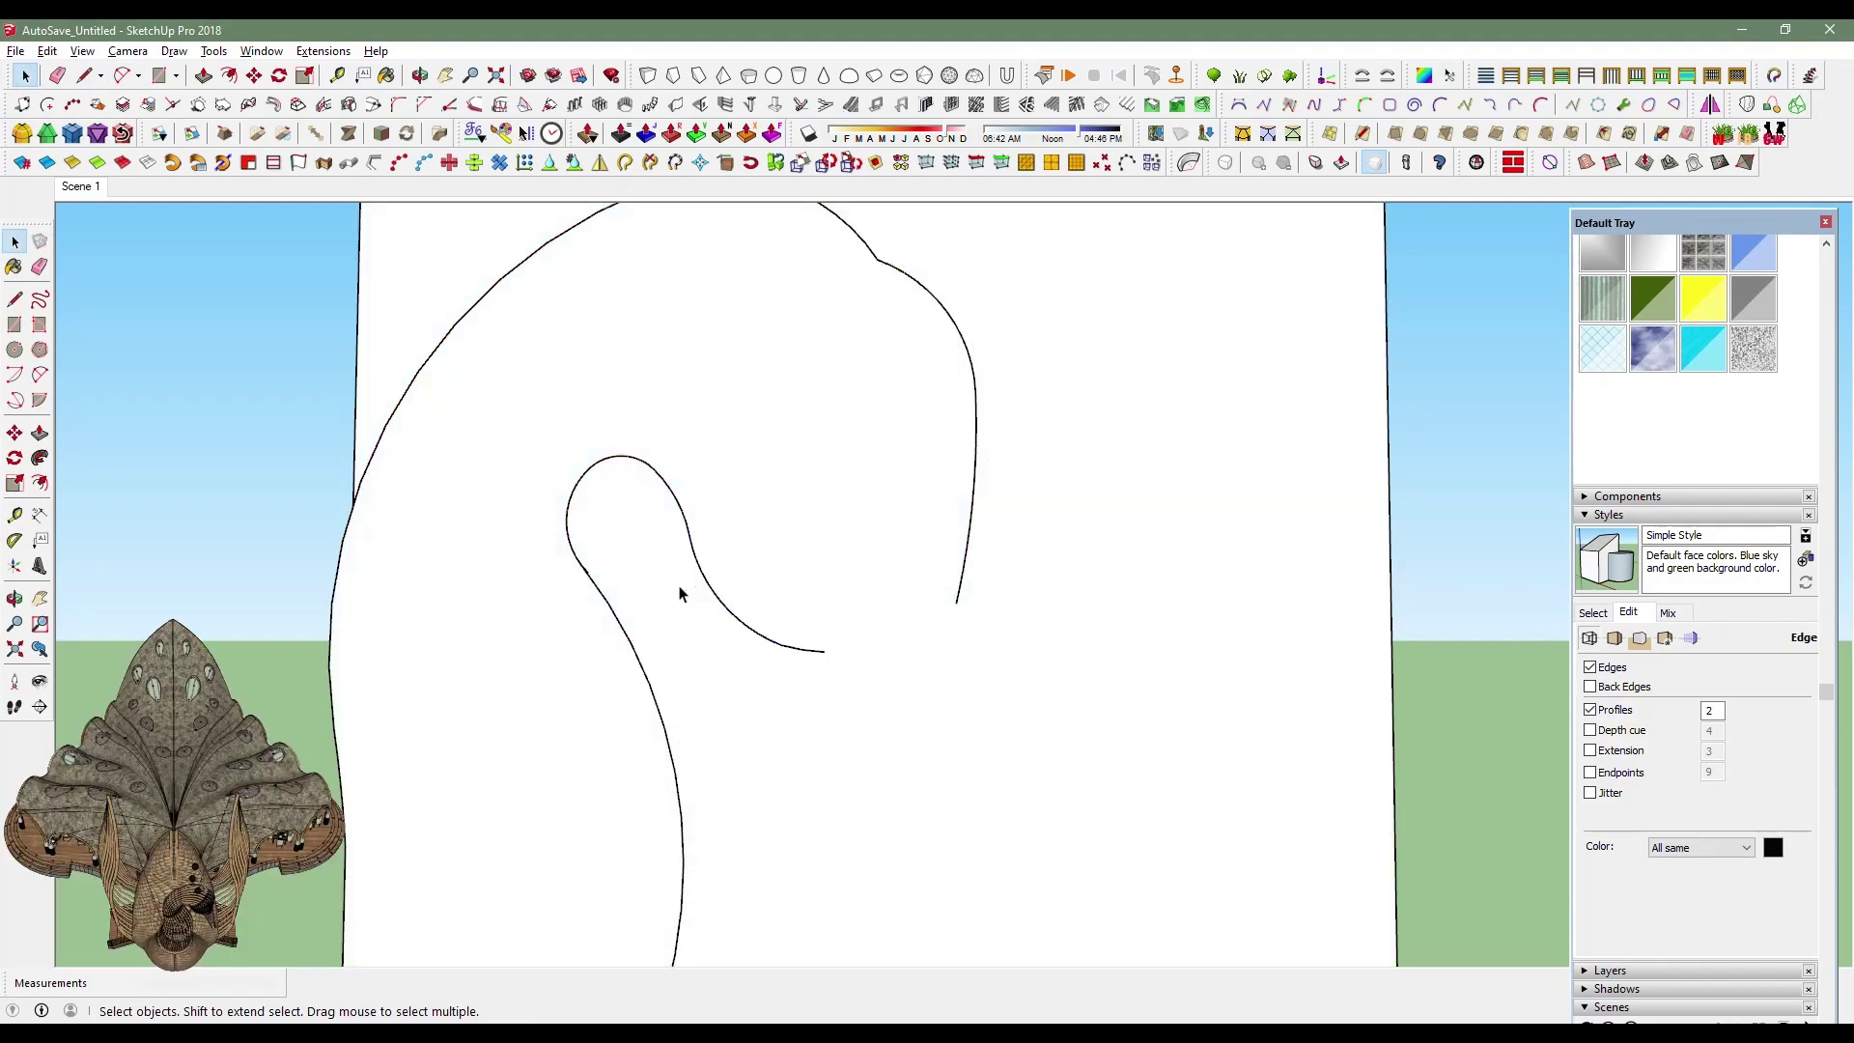
middle_click_drag(689, 589, 623, 814)
middle_click_drag(703, 716, 704, 618)
Add an arc at the top of the outline.
key("a")
scroll(822, 379, "up", 3)
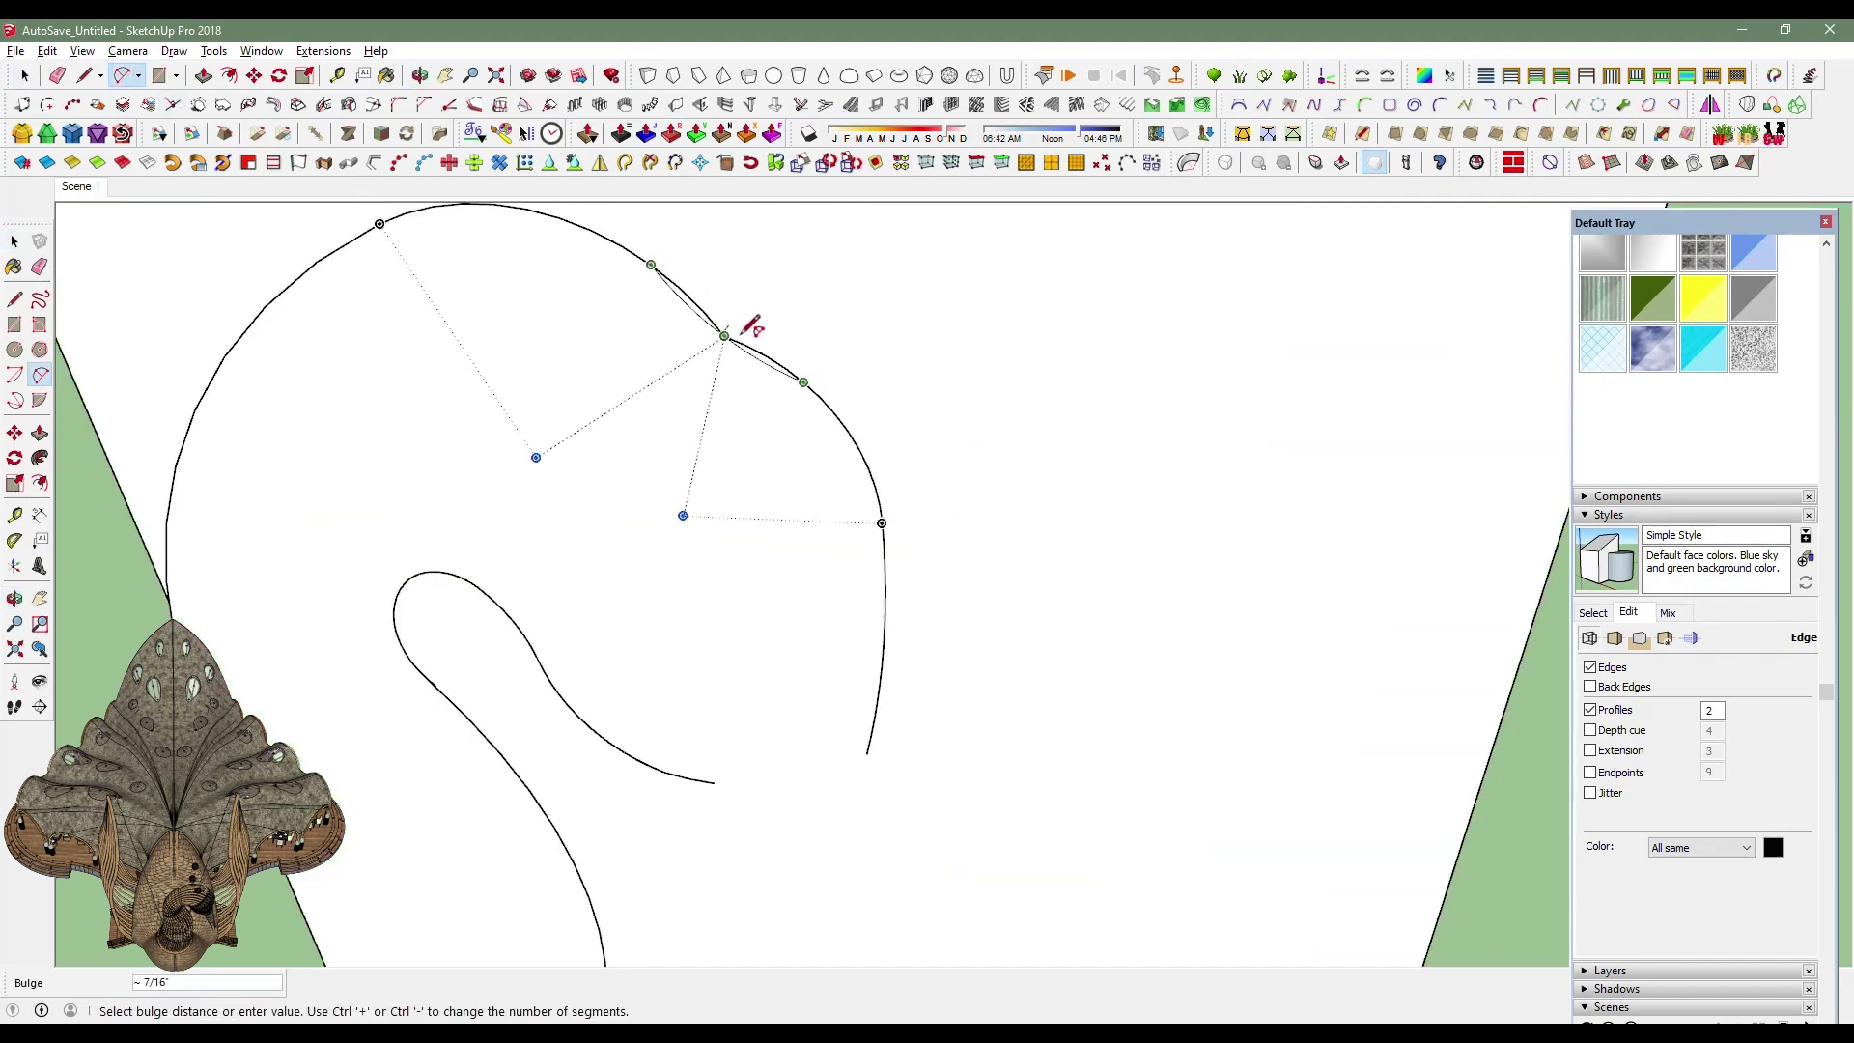
middle_click_drag(823, 379, 811, 363)
left_click(792, 375)
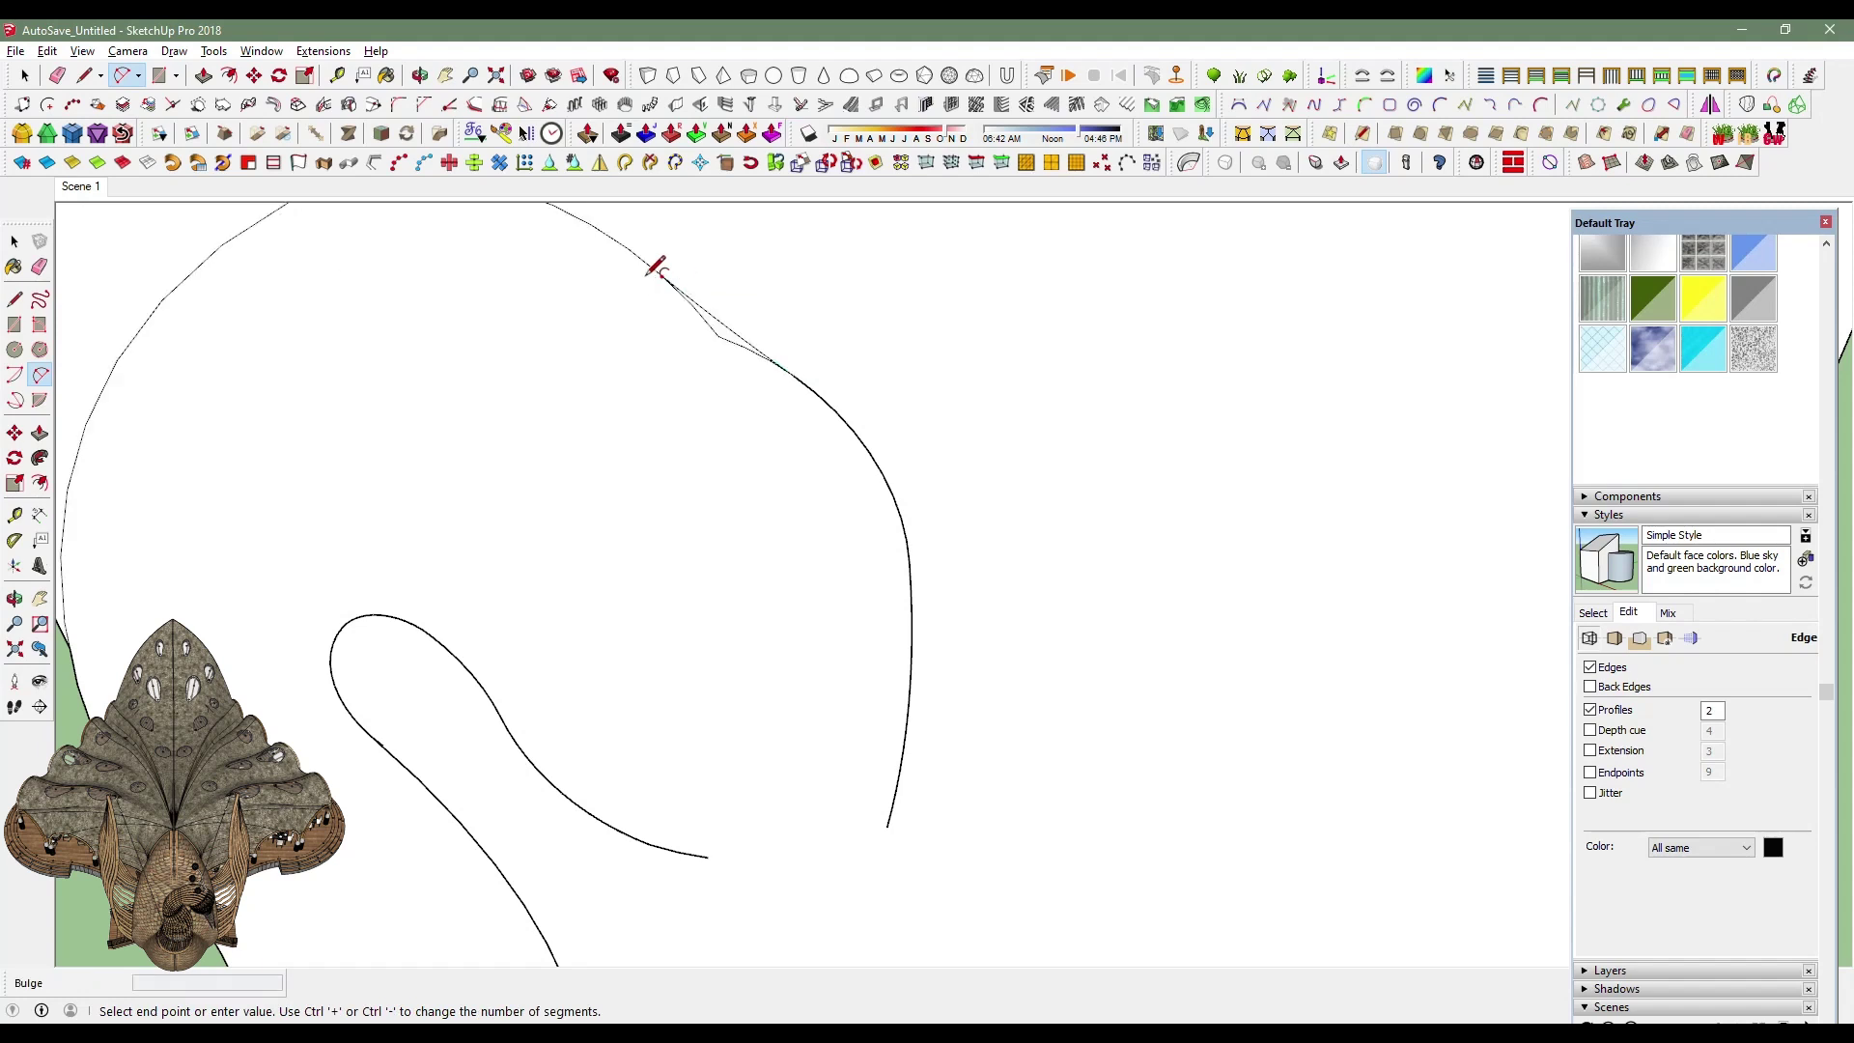
left_click(27, 75)
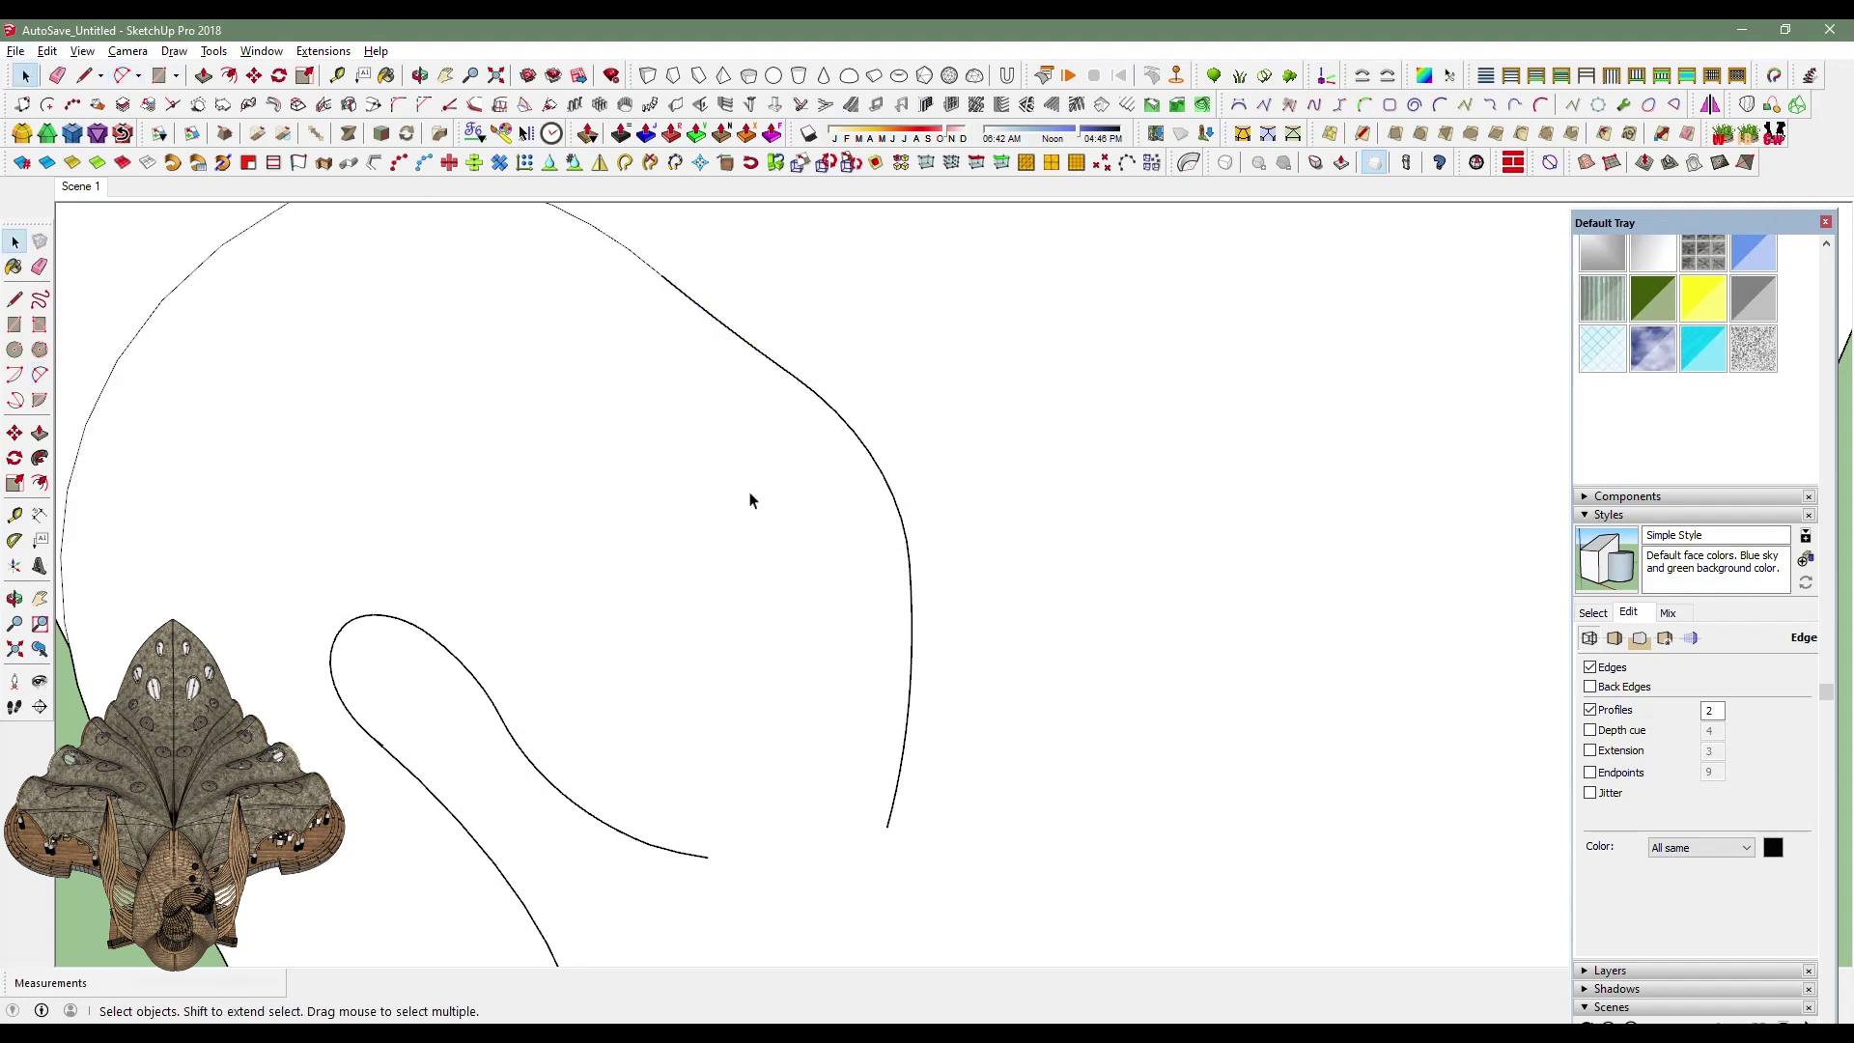
Close the outline's open end with a straight line.
middle_click_drag(743, 447, 757, 563)
left_click(85, 76)
left_click(715, 792)
left_click(861, 745)
With the Eraser active, zoom and orbit around the panel to find stray edges.
key("e")
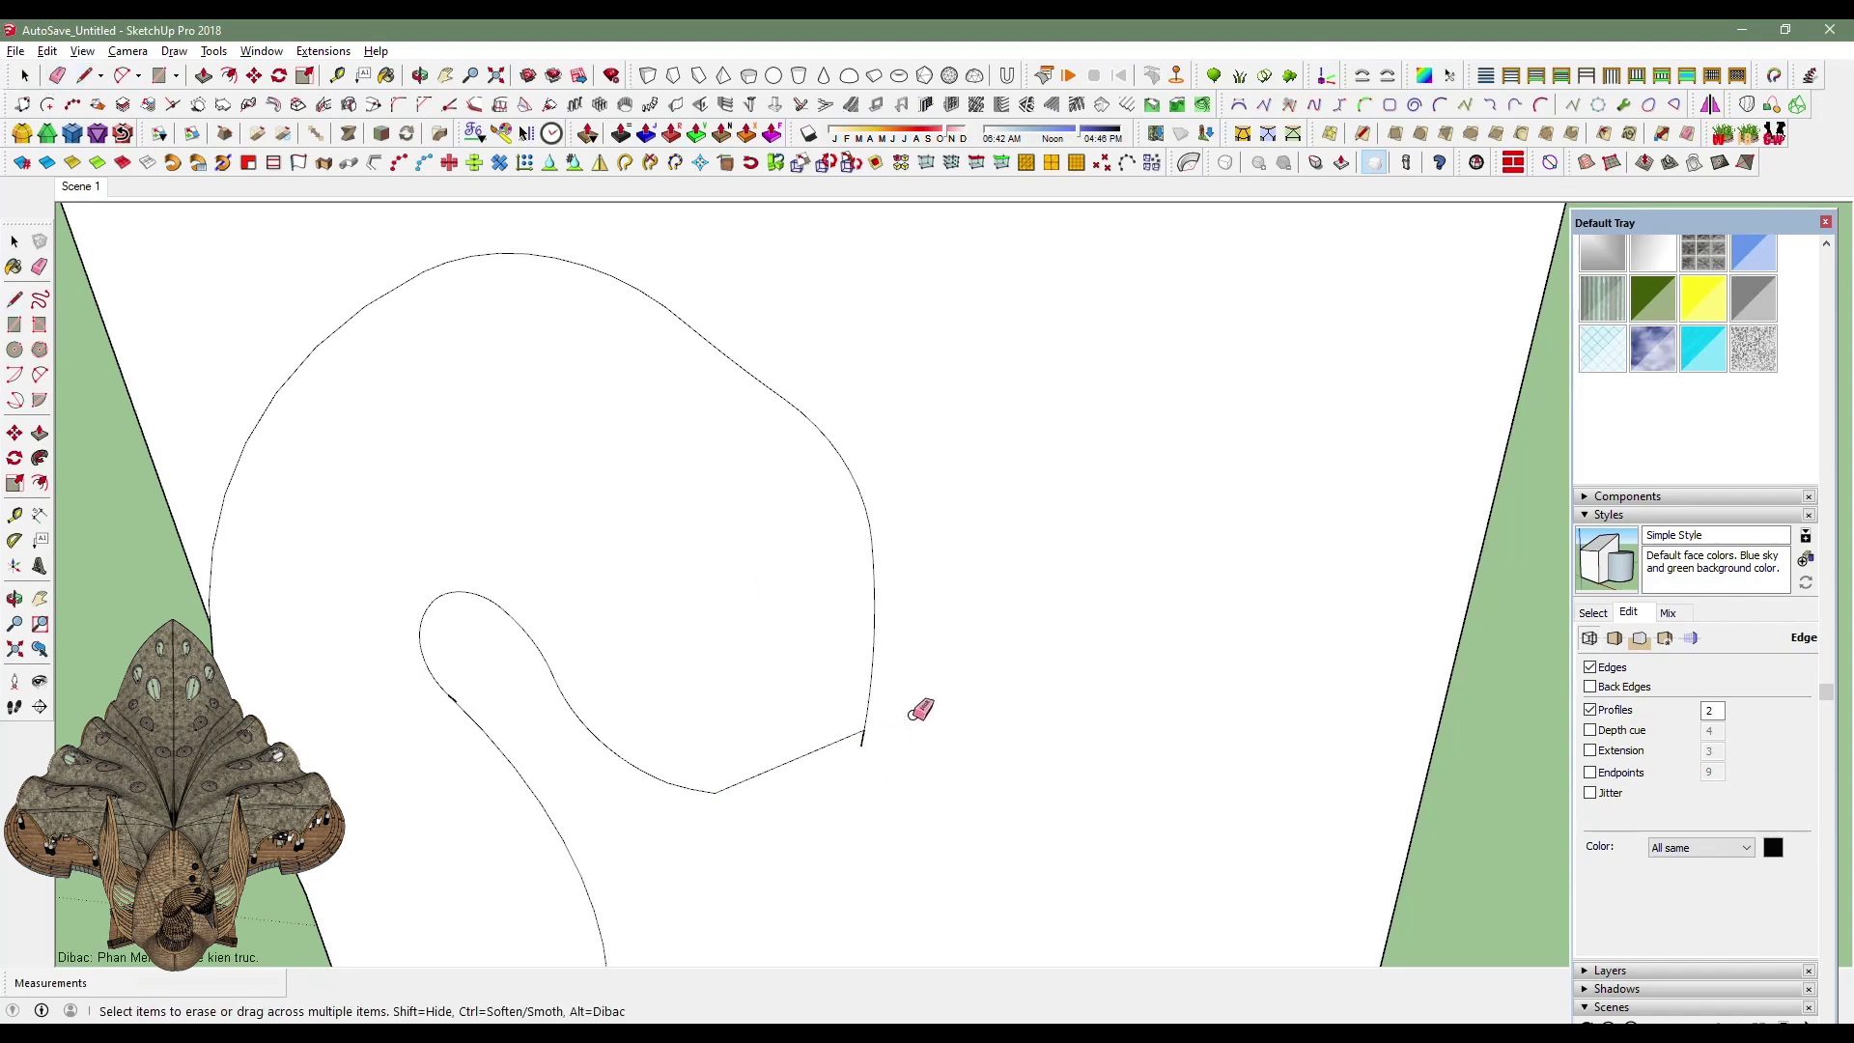
scroll(792, 421, "down", 3)
scroll(559, 592, "up", 3)
scroll(570, 599, "up", 2)
scroll(556, 608, "up", 2)
scroll(707, 550, "down", 3)
scroll(712, 543, "down", 3)
scroll(711, 534, "down", 3)
mouse_move(712, 534)
middle_mouse_down()
mouse_move(443, 418)
mouse_move(364, 538)
mouse_move(412, 600)
mouse_move(688, 694)
mouse_move(828, 402)
mouse_move(836, 506)
middle_mouse_up()
scroll(836, 505, "up", 3)
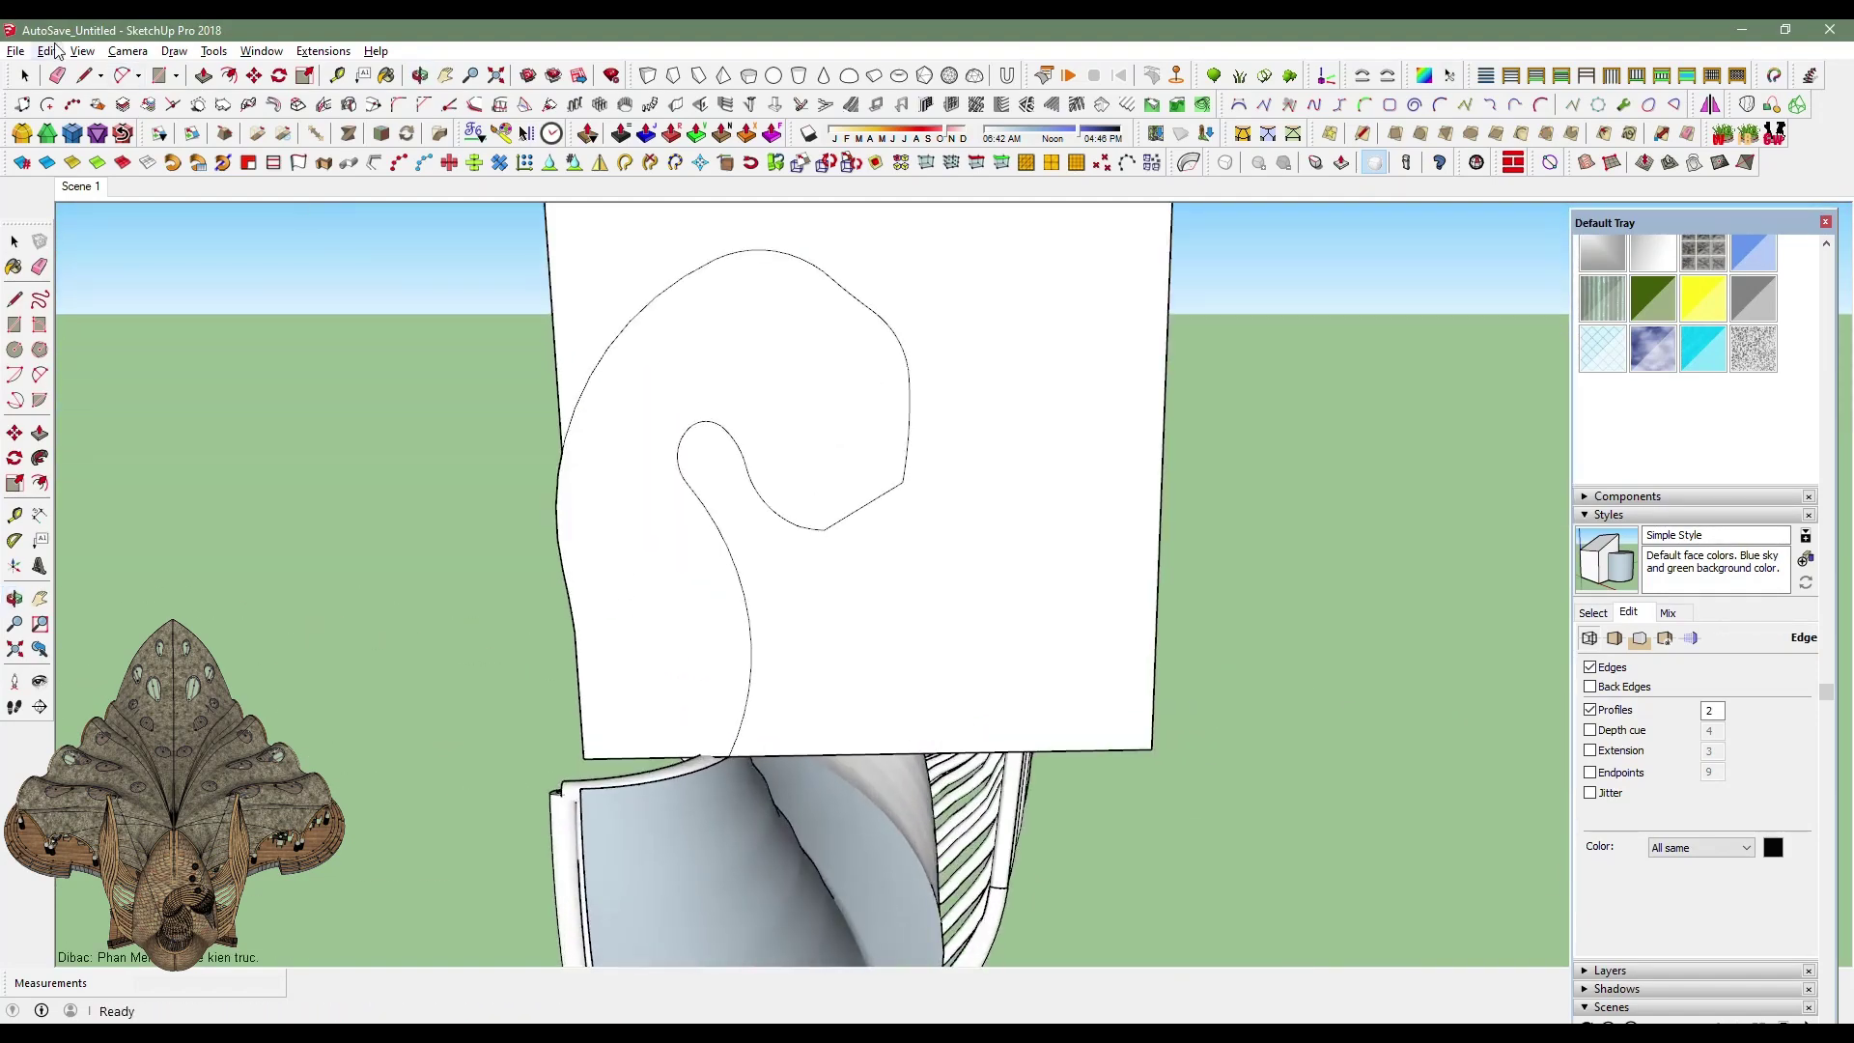
Move the panel together with its curled outline.
left_click(26, 79)
scroll(894, 612, "down", 3)
double_click(894, 614)
key("m")
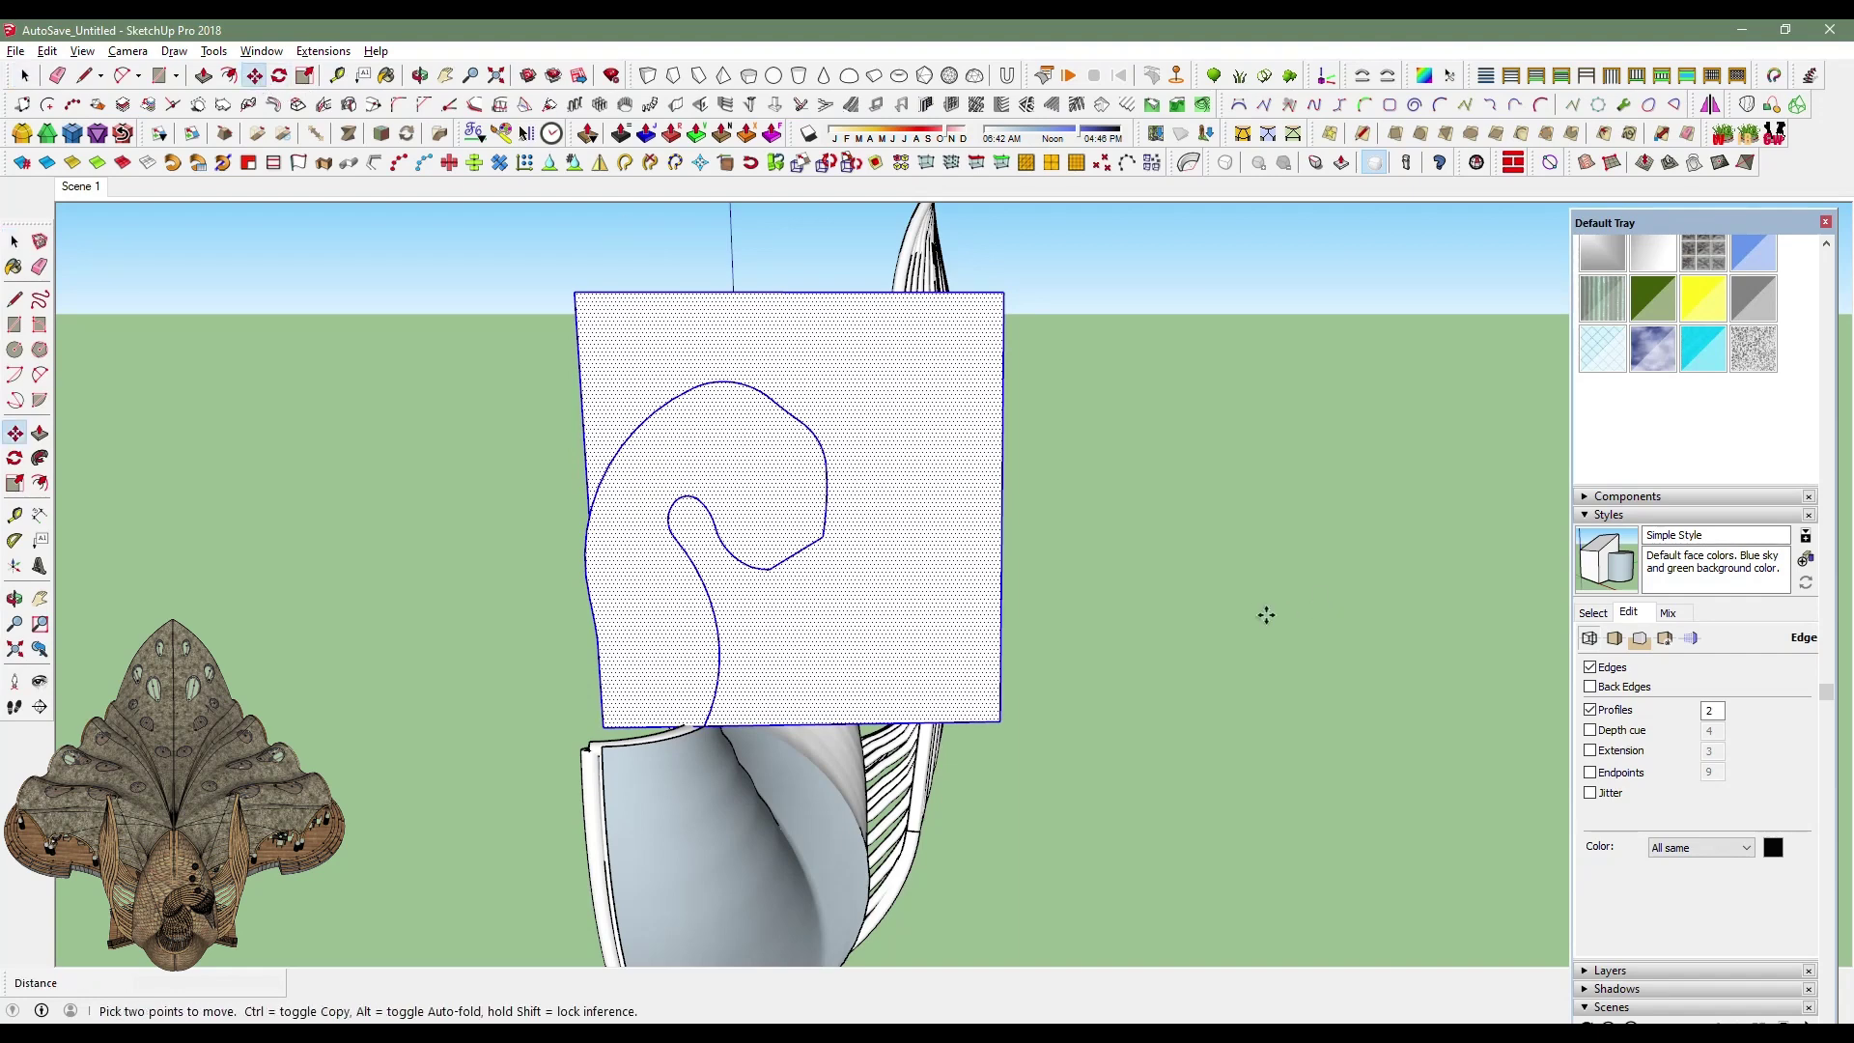
middle_click_drag(1266, 613, 1231, 579)
Drag the panel's bottom edge down and extend the panel left with a rectangle.
left_click(27, 78)
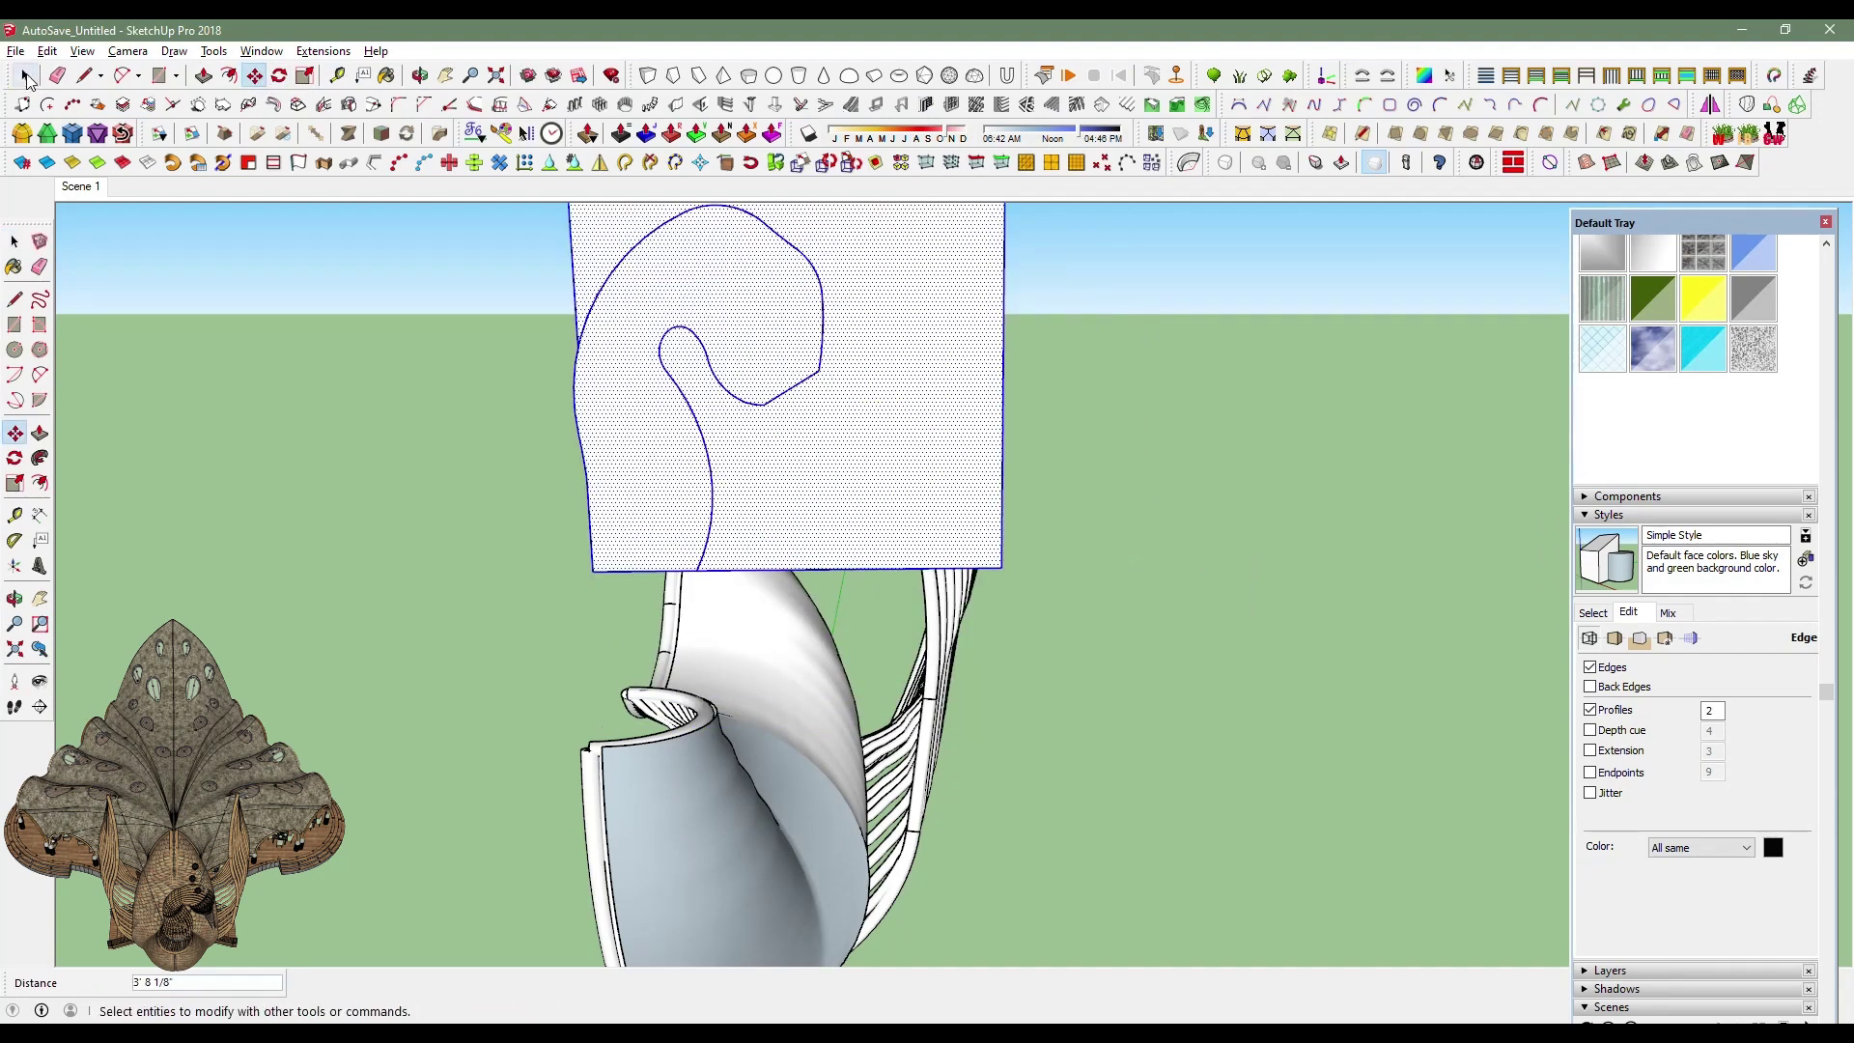
left_click(803, 572)
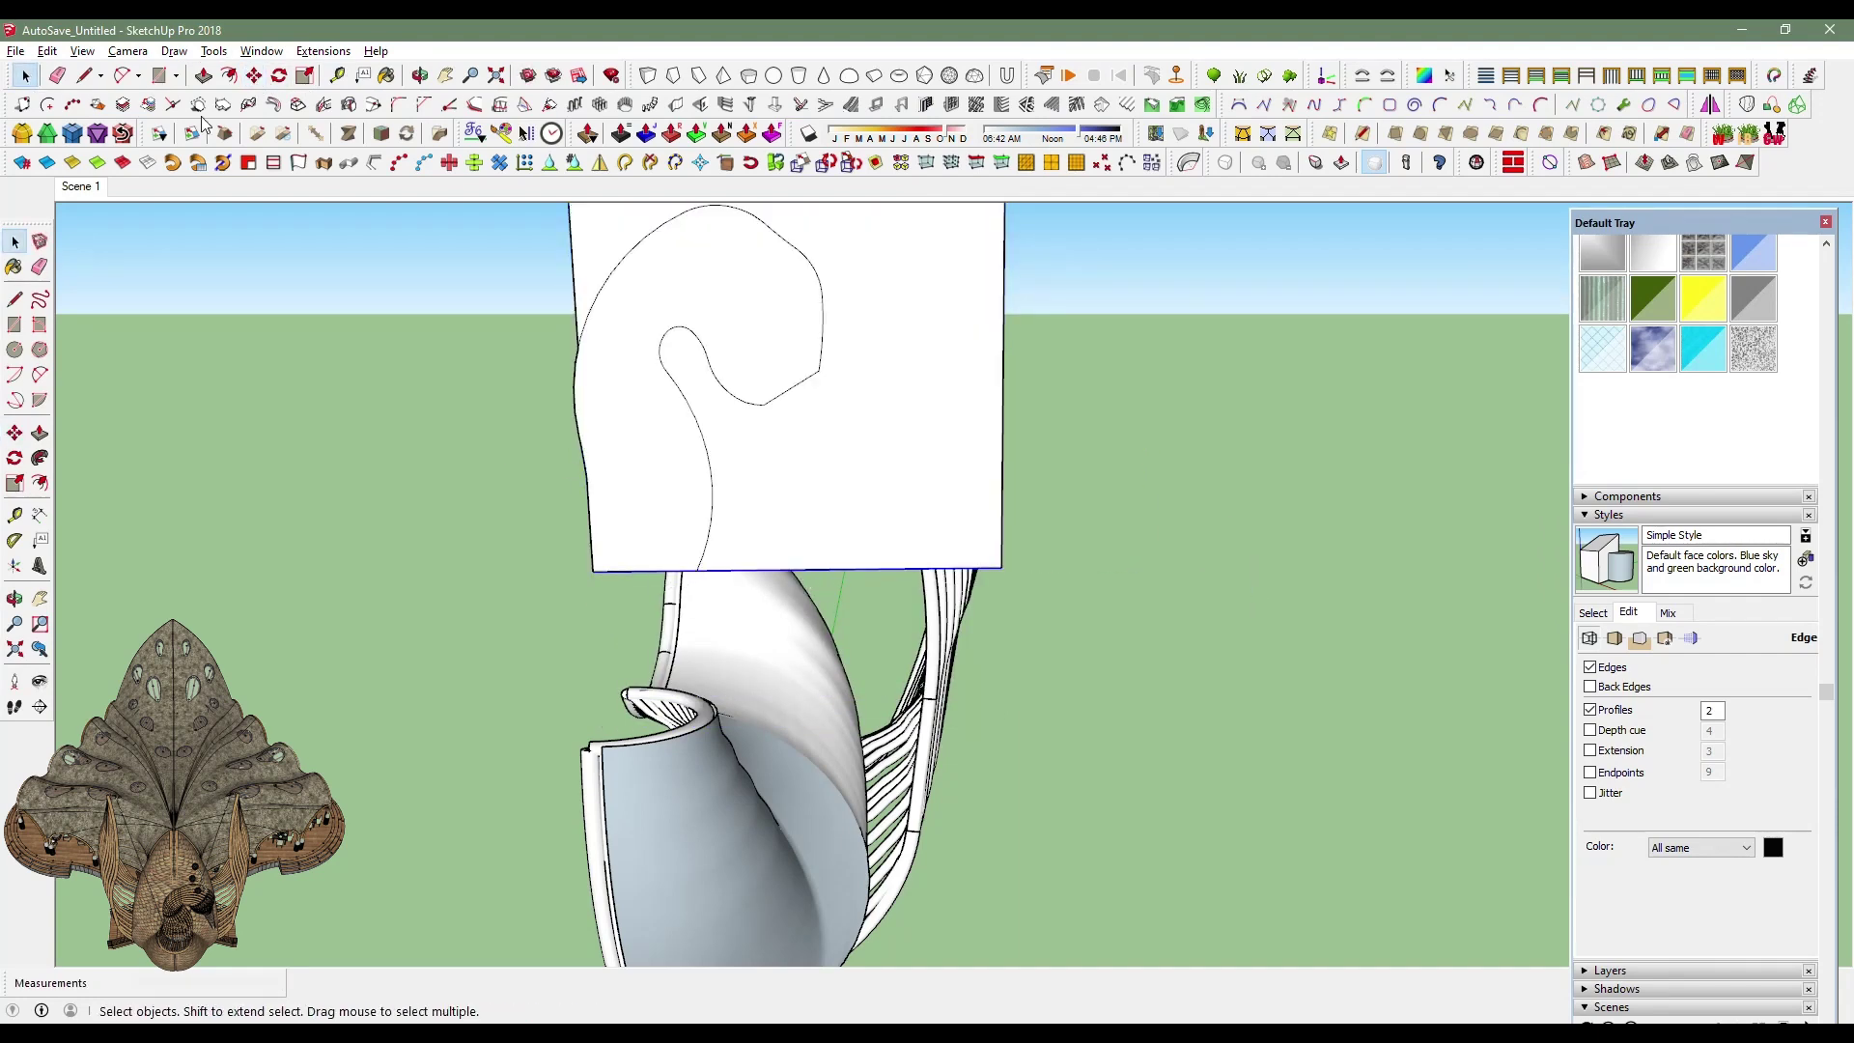
left_click(254, 75)
left_click(1005, 572)
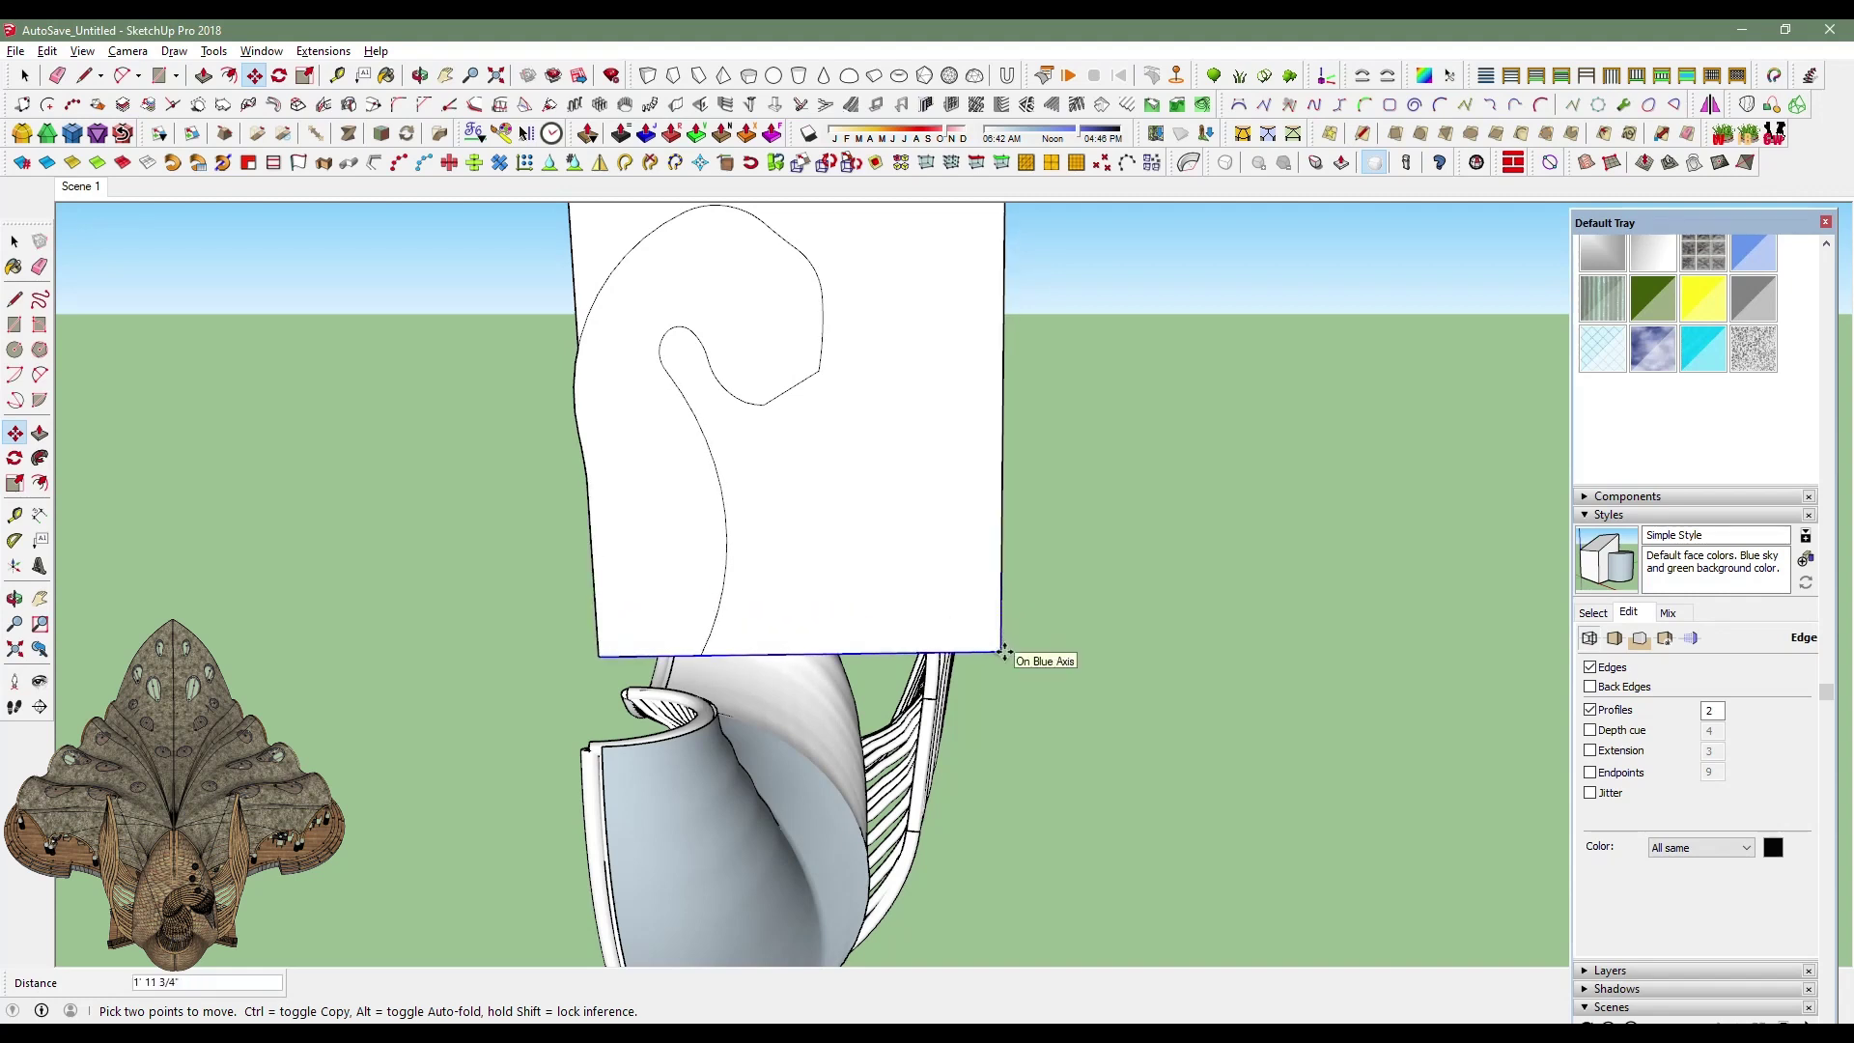
left_click(1002, 650)
key("a")
left_click(586, 478)
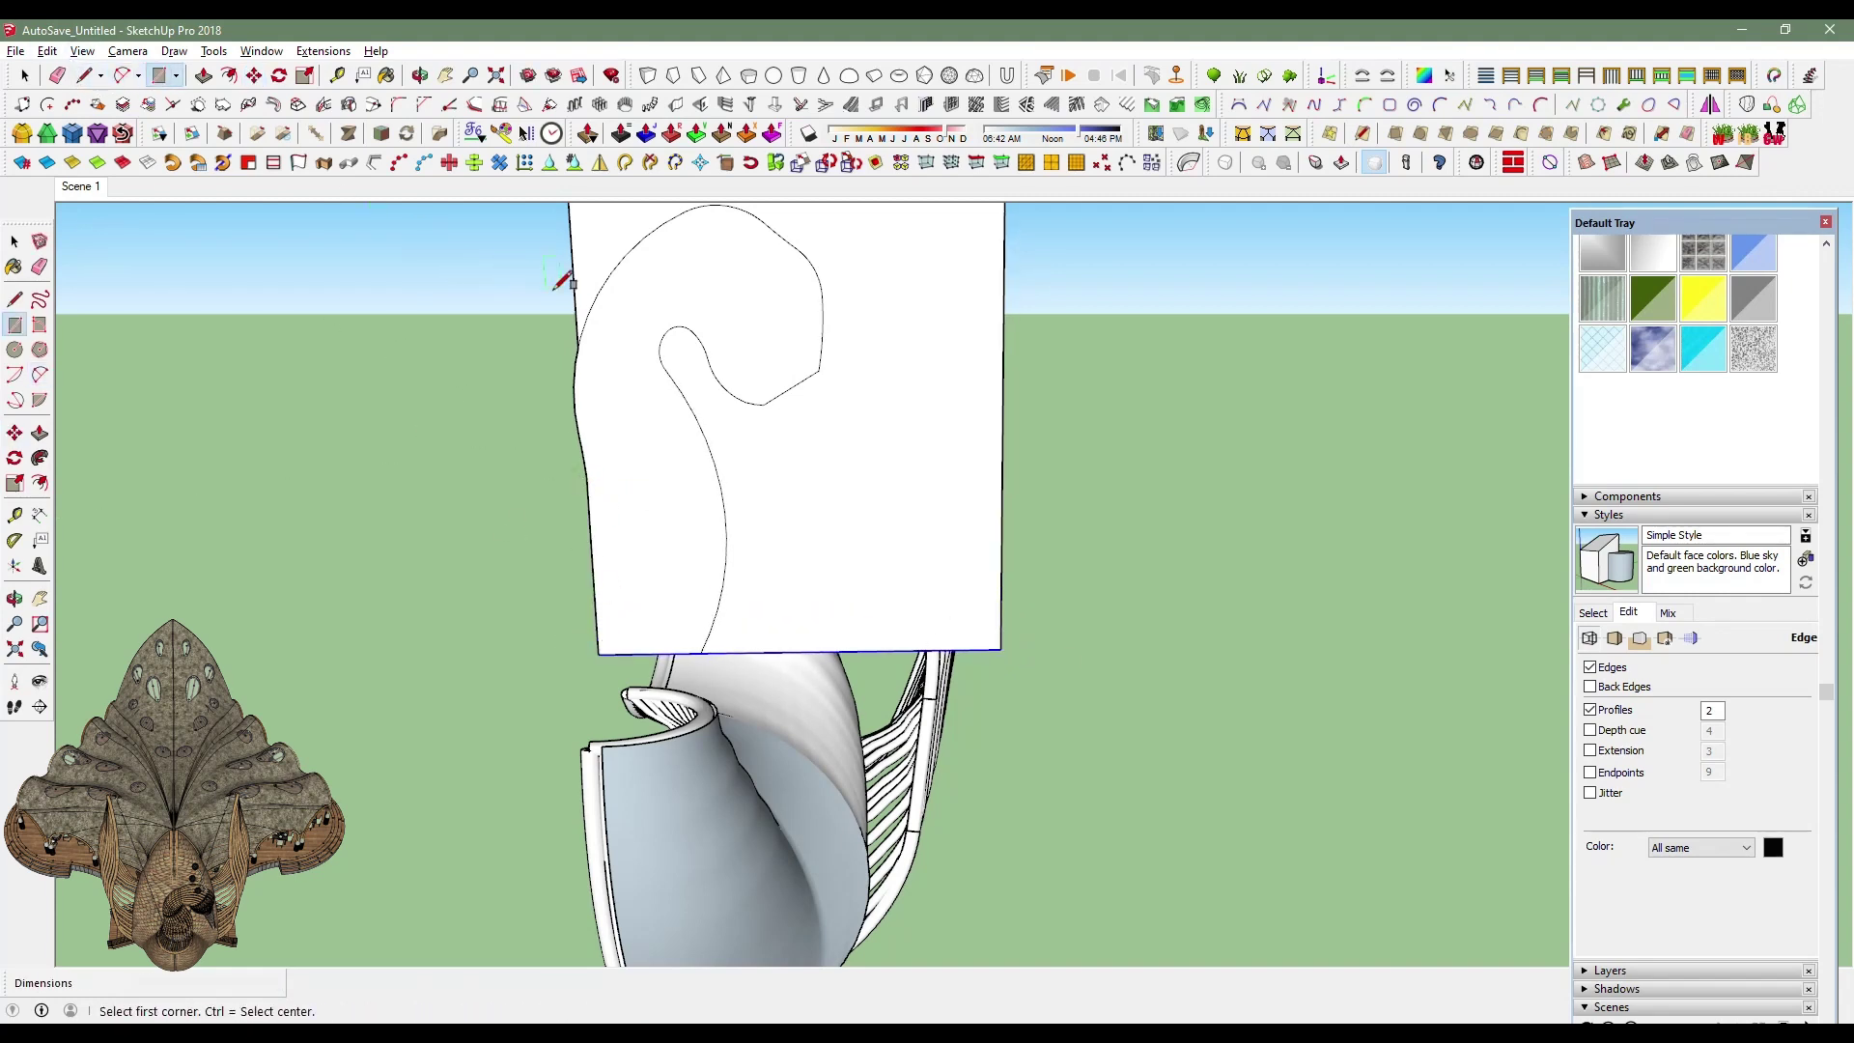
left_click(448, 656)
Draw an arc from the neck curve's end to the panel's bottom edge.
left_click(144, 87)
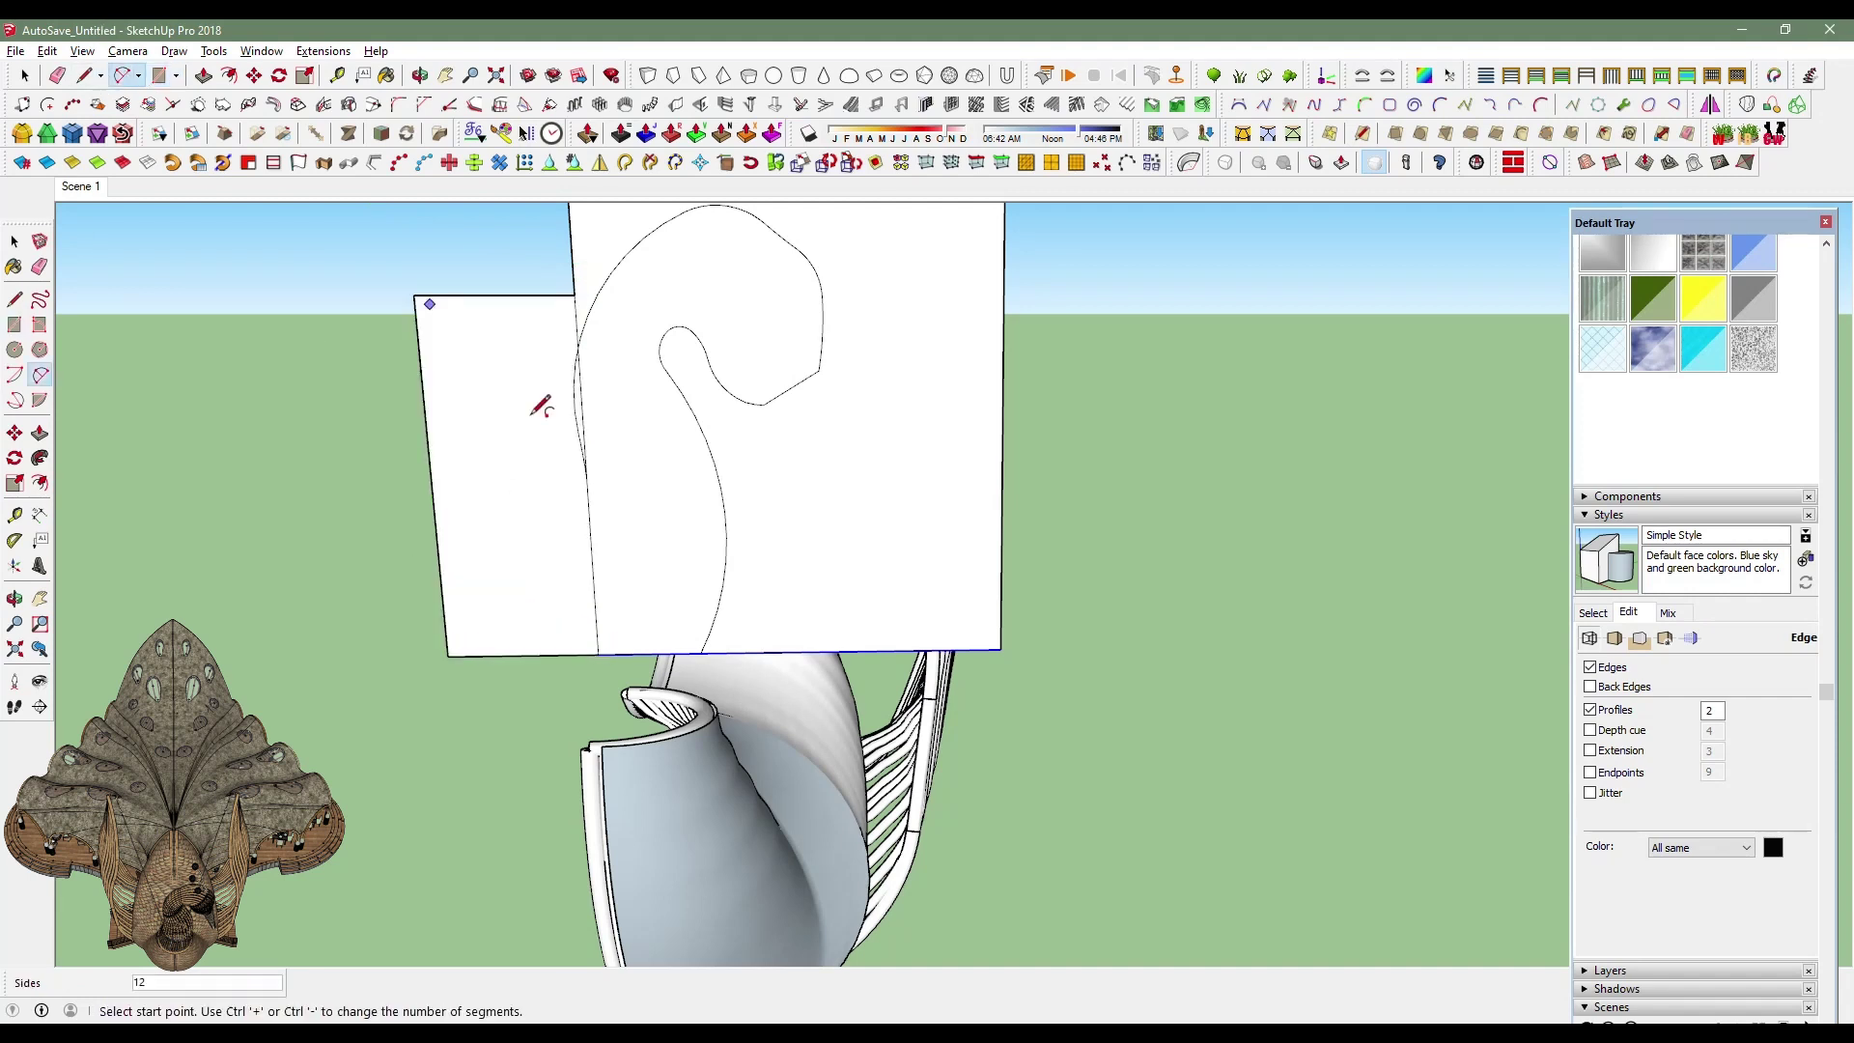
left_click(575, 409)
left_click(554, 653)
scroll(603, 541, "up", 1)
scroll(602, 531, "up", 1)
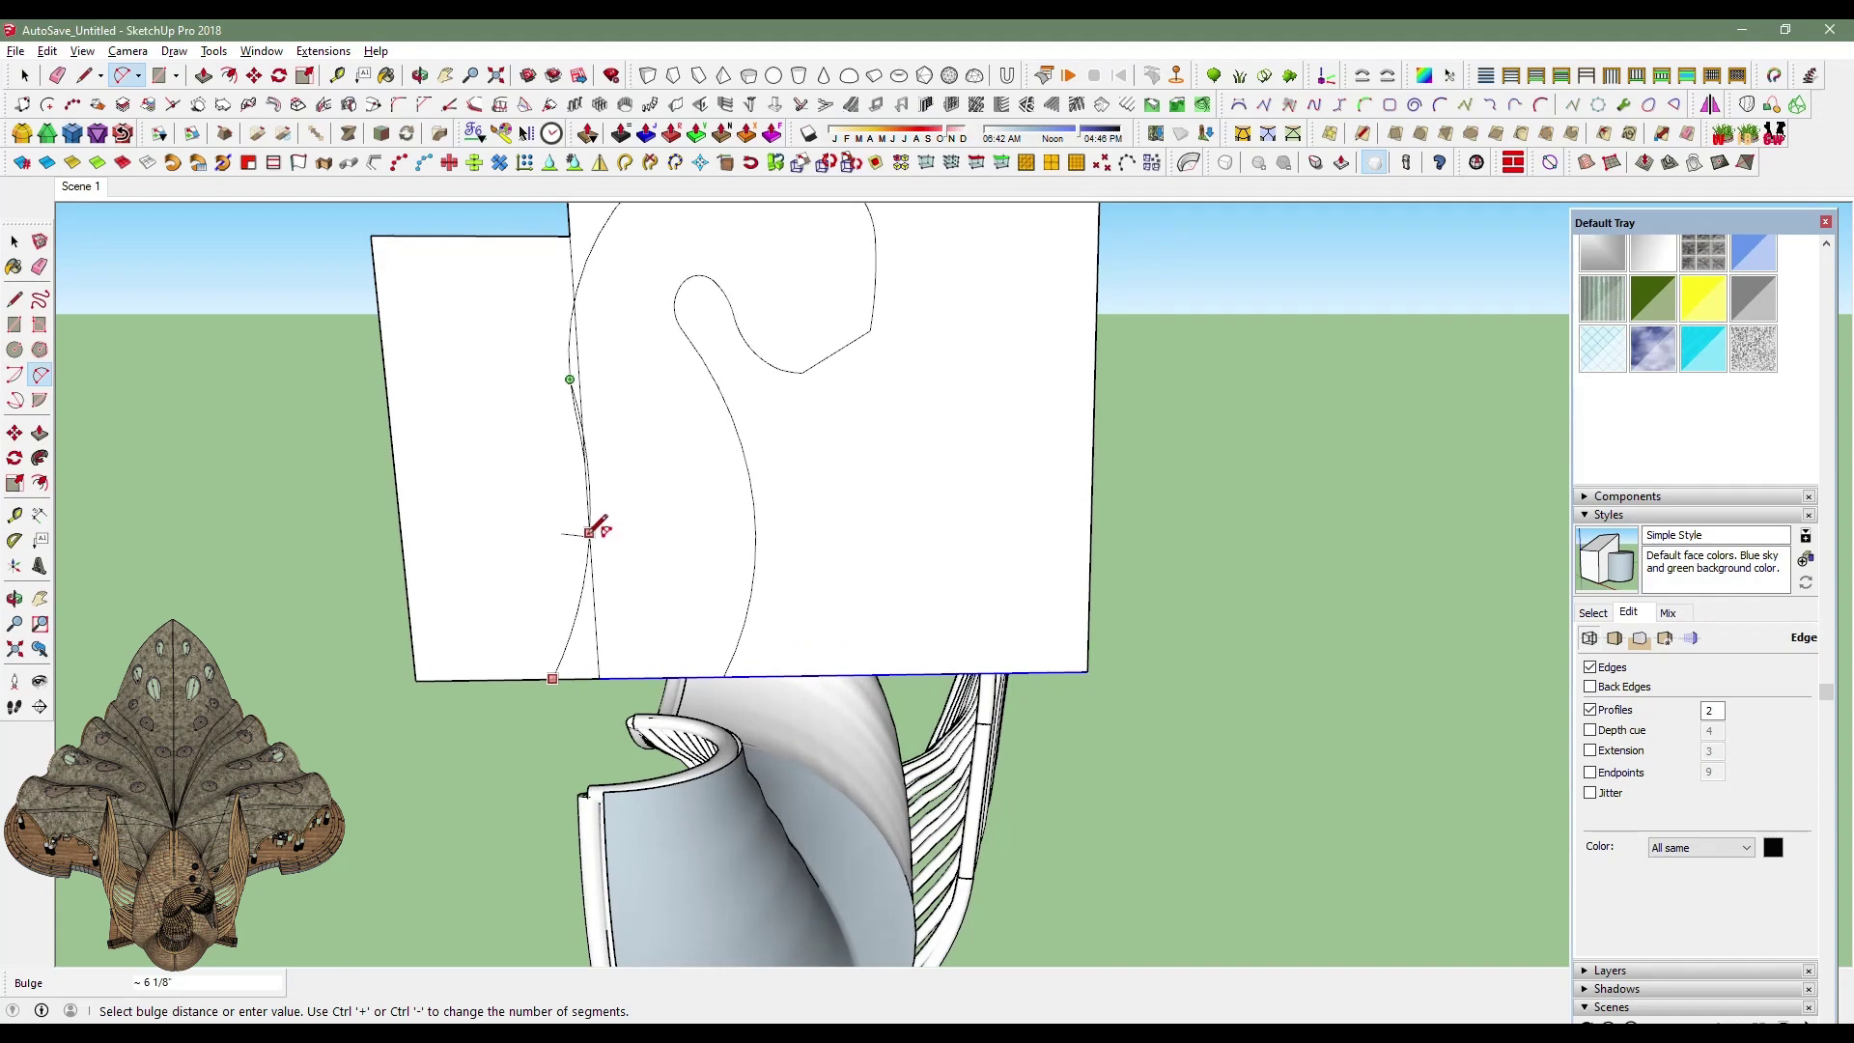
left_click(591, 526)
left_click(26, 79)
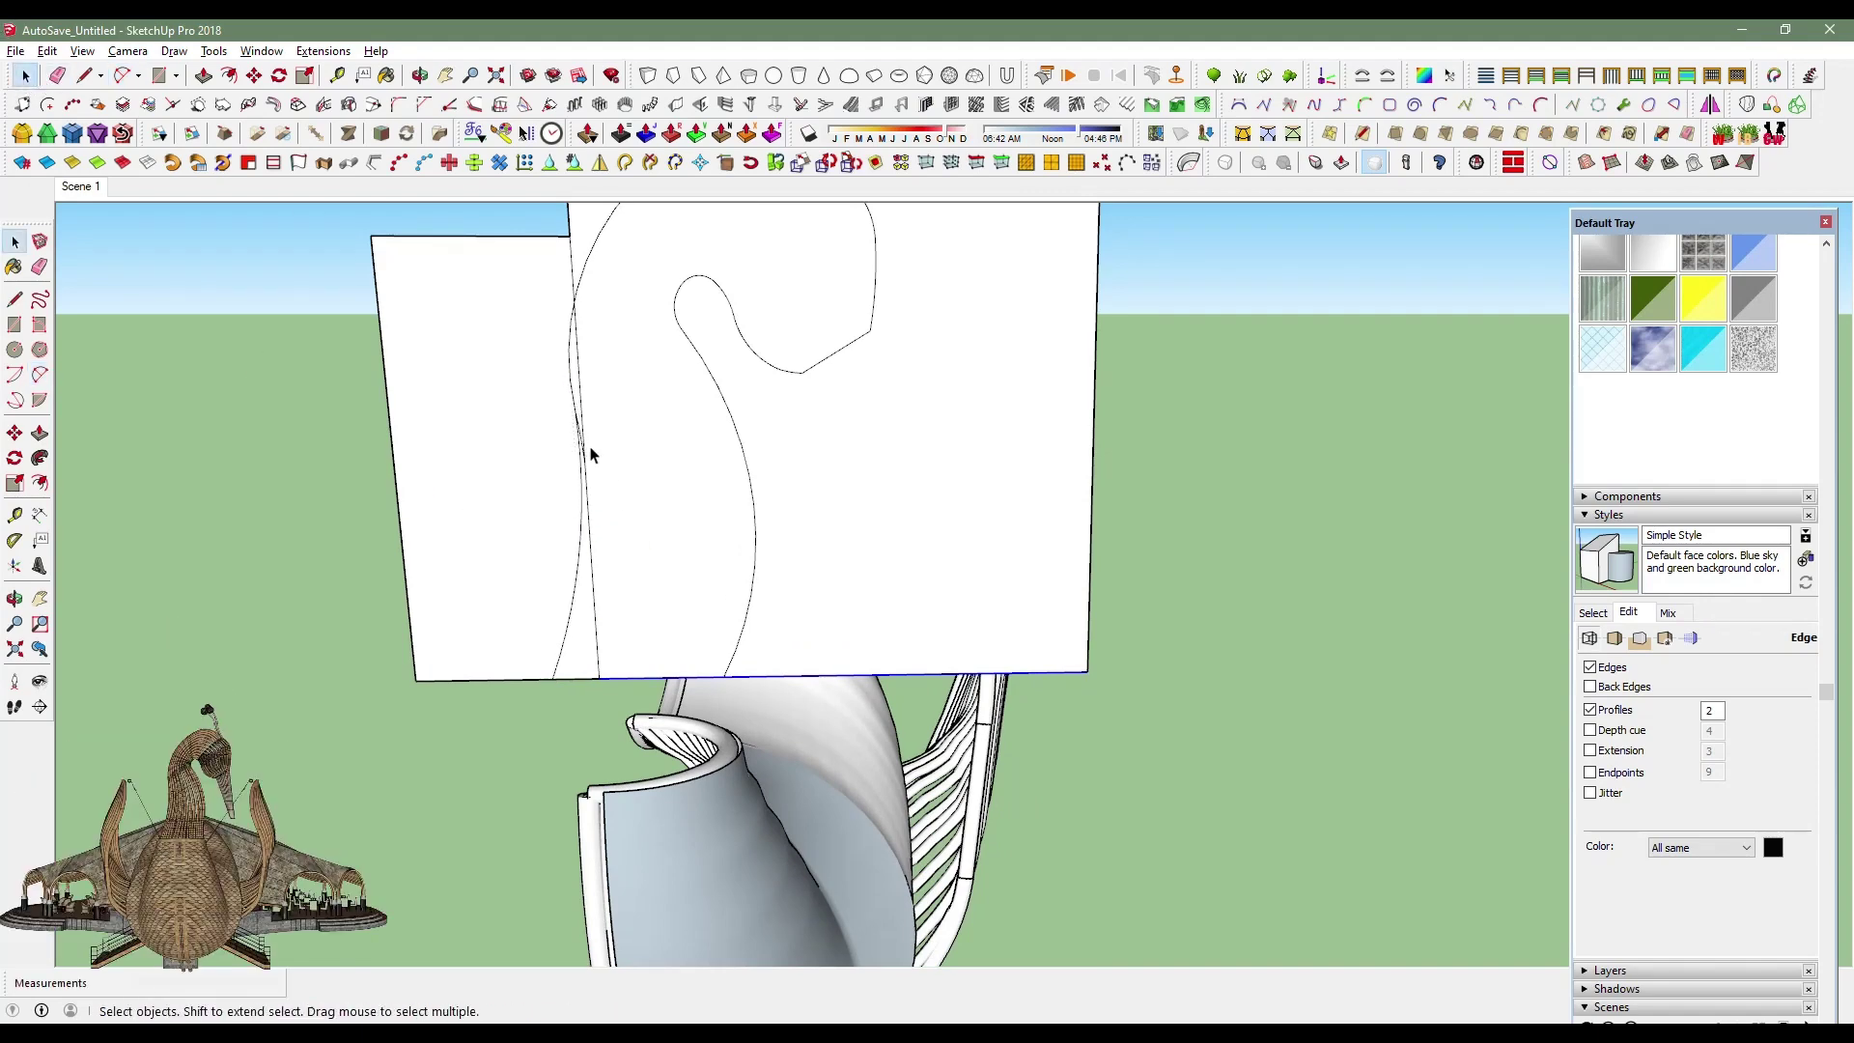
left_click(591, 487)
middle_click_drag(589, 502, 625, 358)
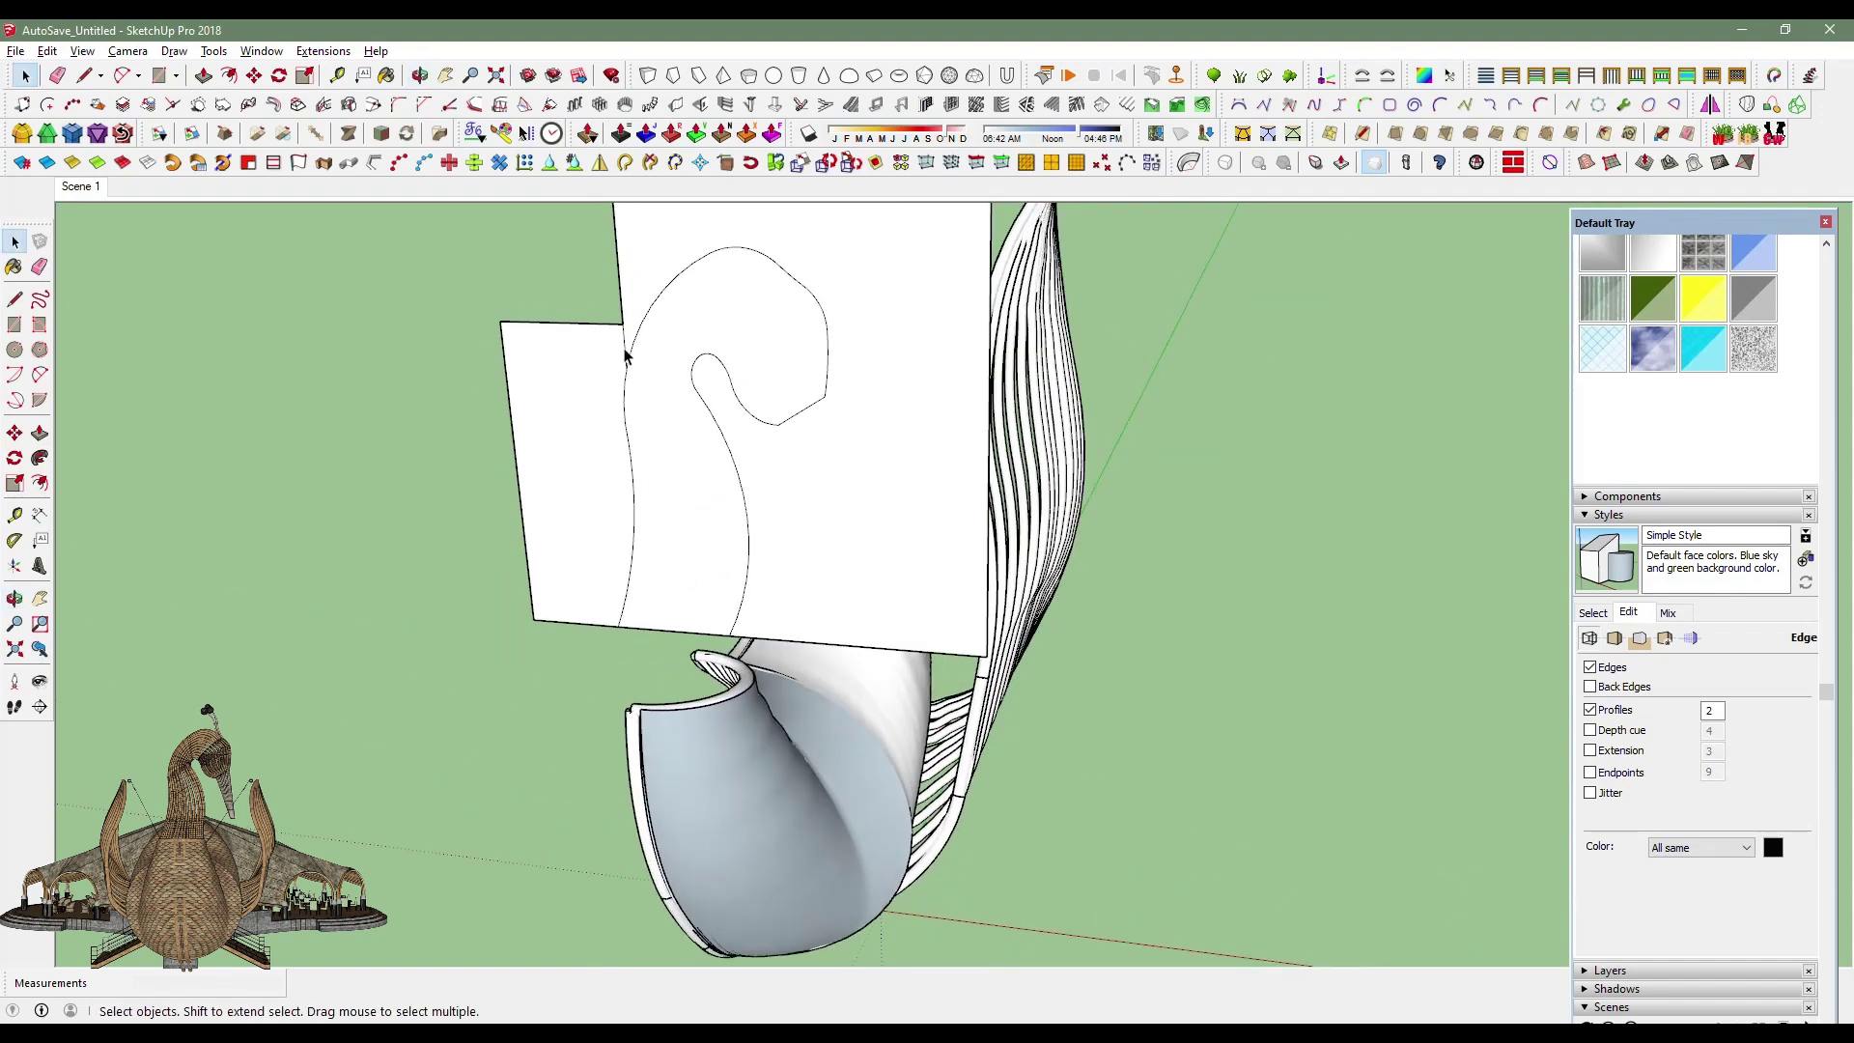
Draw a half-circle arc joining the outline ends, bulging below the bottom edge.
key("a")
scroll(613, 630, "up", 3)
scroll(601, 613, "up", 2)
left_click(594, 613)
left_click(1127, 778)
scroll(608, 767, "down", 1)
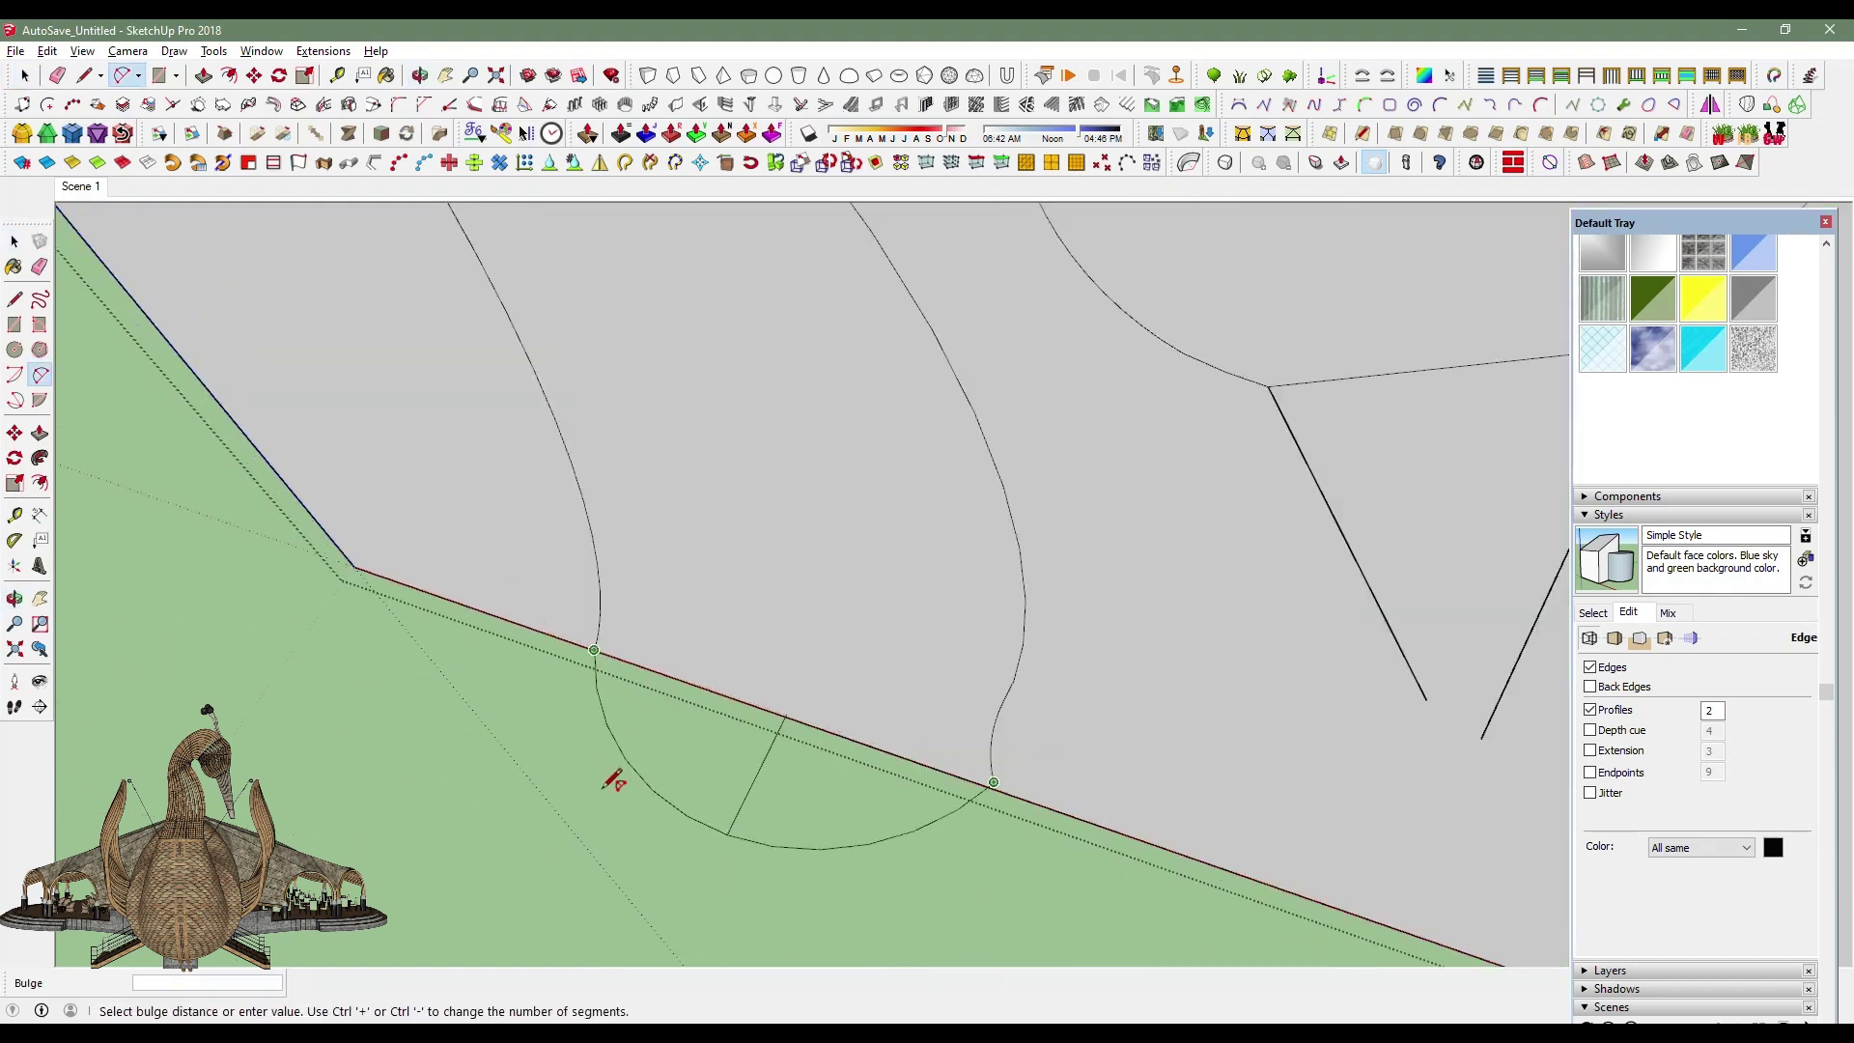
left_click(563, 866)
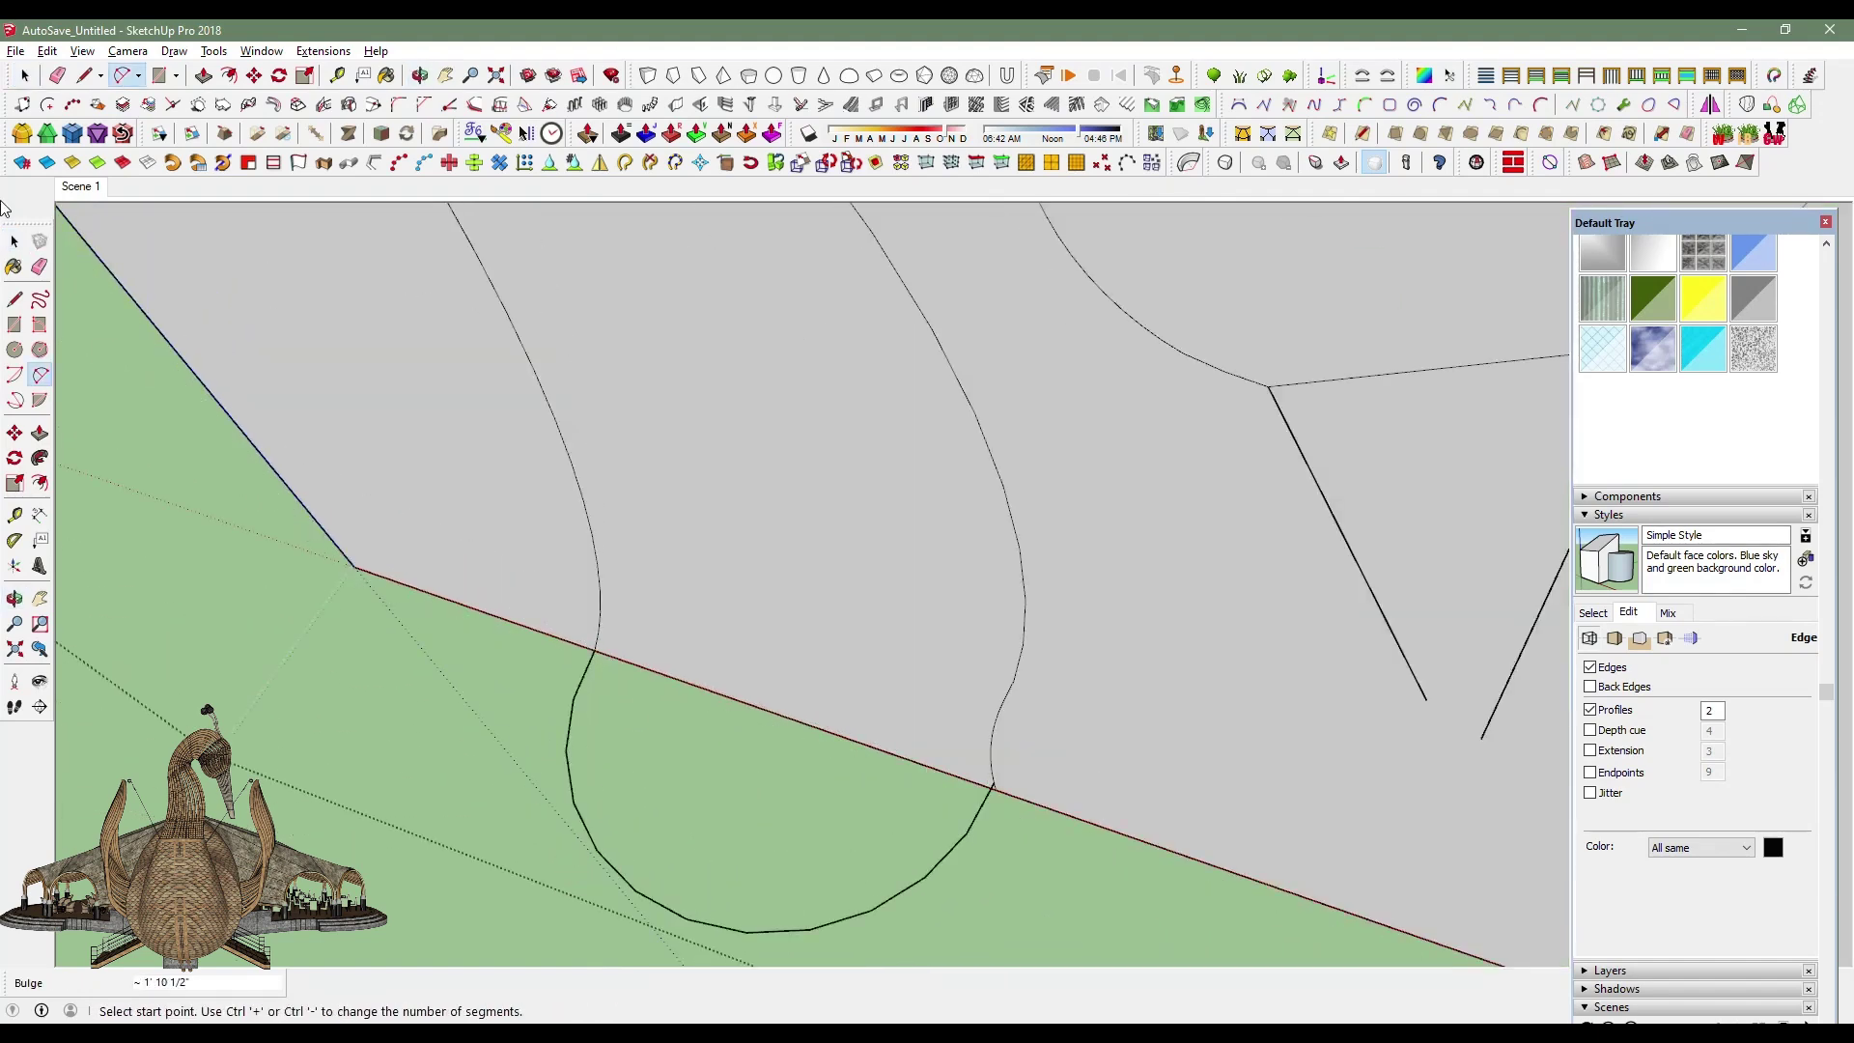
left_click(26, 82)
mouse_move(726, 553)
middle_mouse_down()
mouse_move(757, 543)
mouse_move(737, 315)
mouse_move(757, 647)
middle_mouse_up()
Inside the profile group, draw an arc across the outline's base with 24 segments.
double_click(765, 682)
triple_click(763, 682)
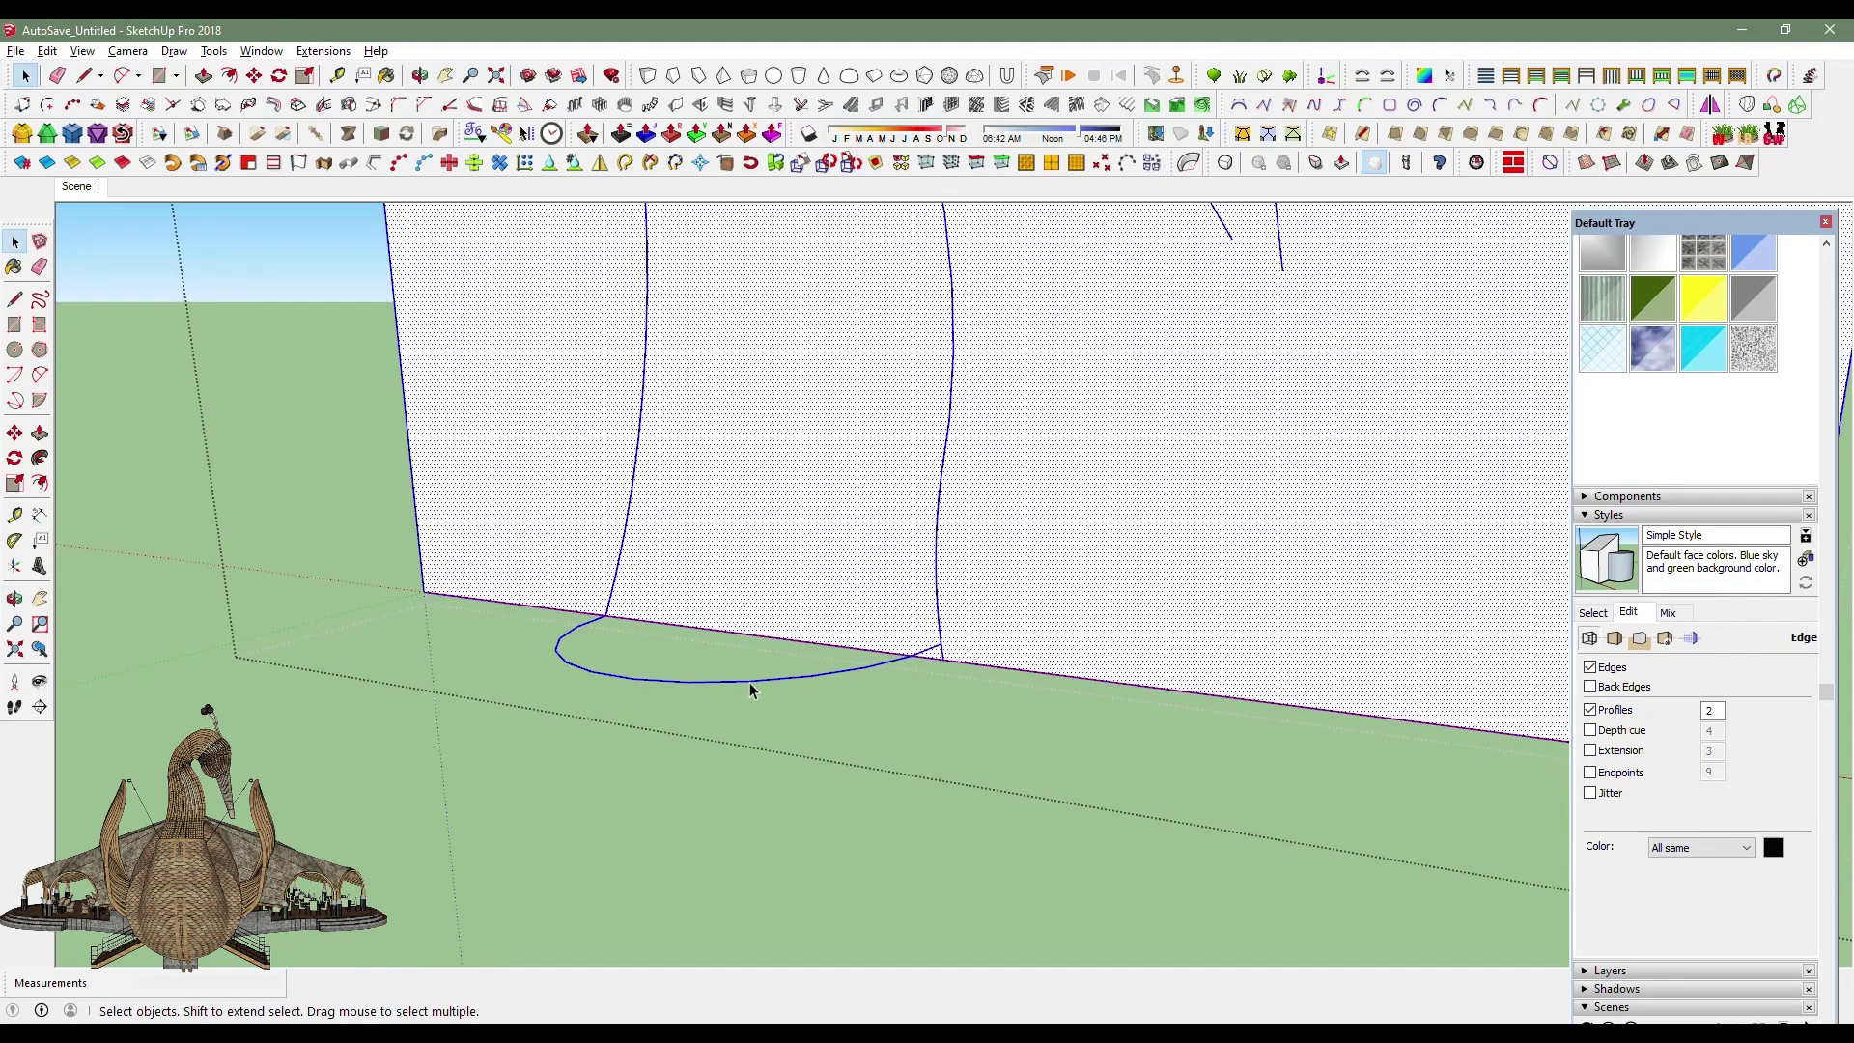
left_click(122, 75)
left_click(942, 660)
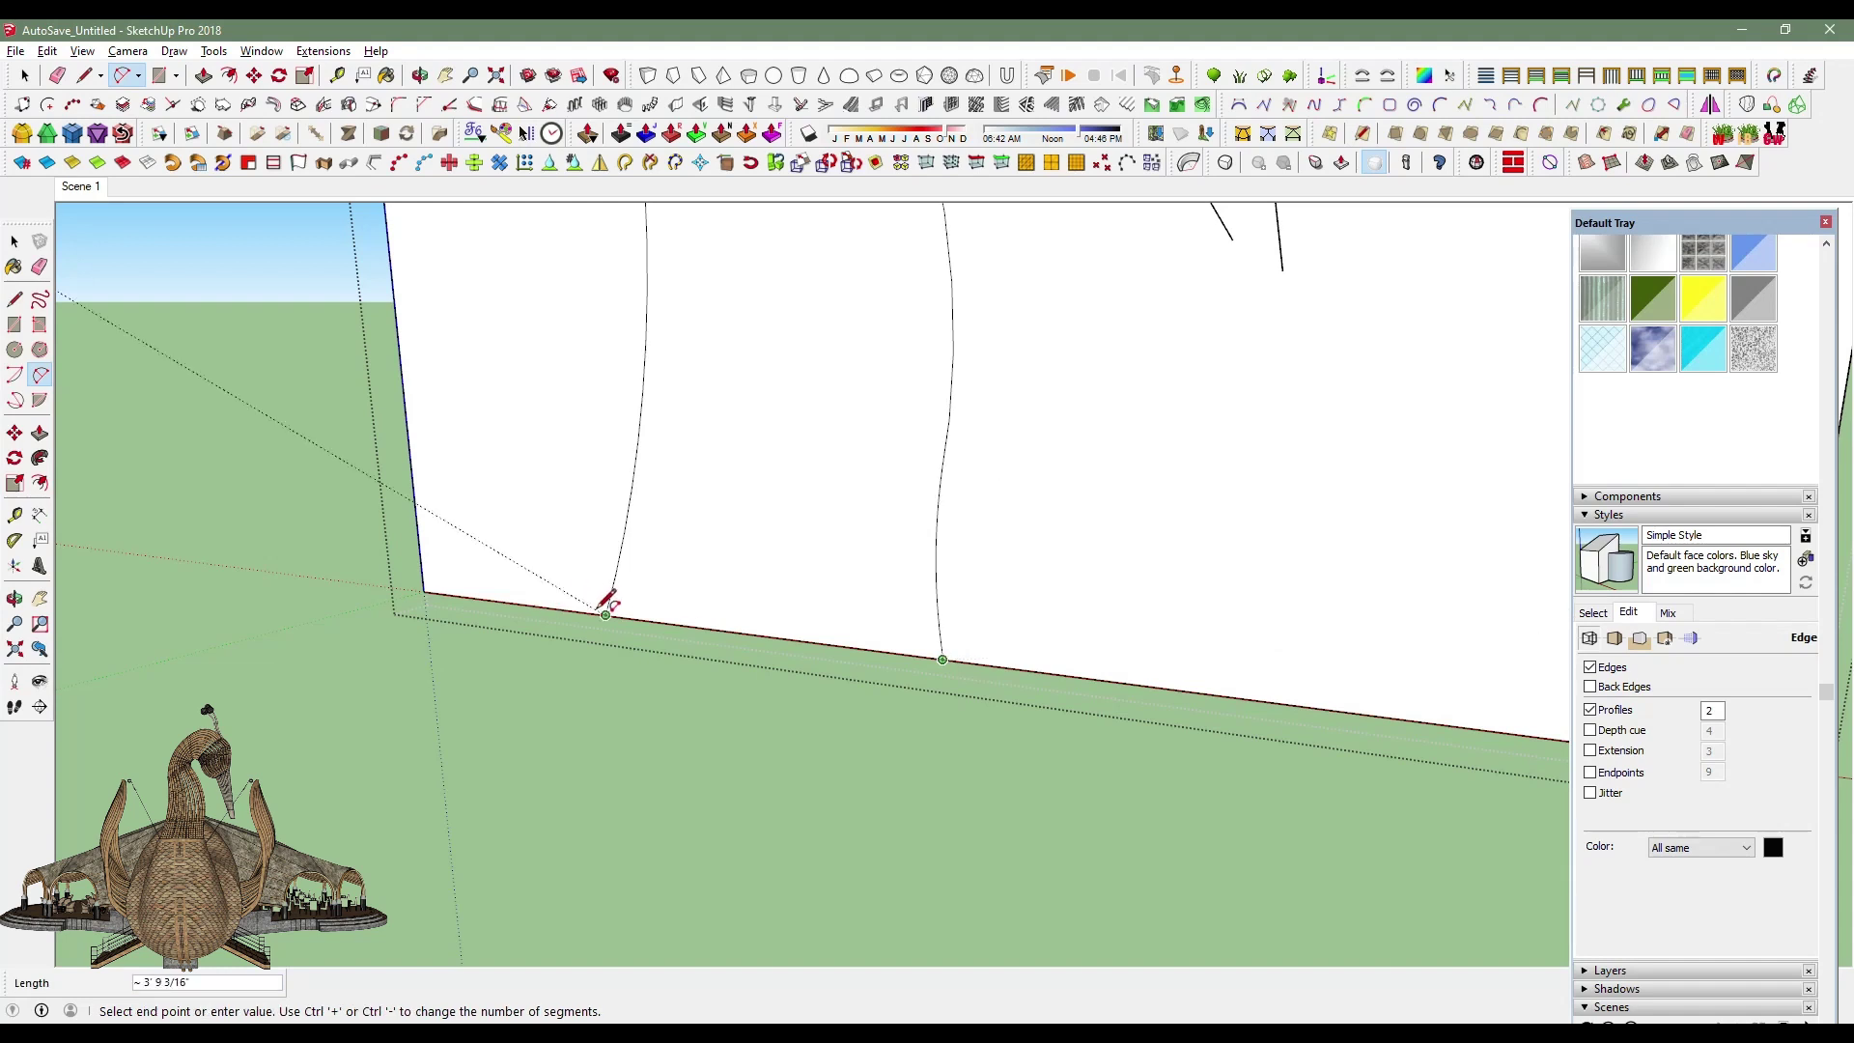
middle_click_drag(600, 599, 613, 675)
left_click(666, 446)
left_click(24, 81)
scroll(1763, 307, "up", 5)
double_click(1726, 339)
type("24")
key("Return")
Reposition the profile group.
middle_click_drag(886, 629, 684, 689)
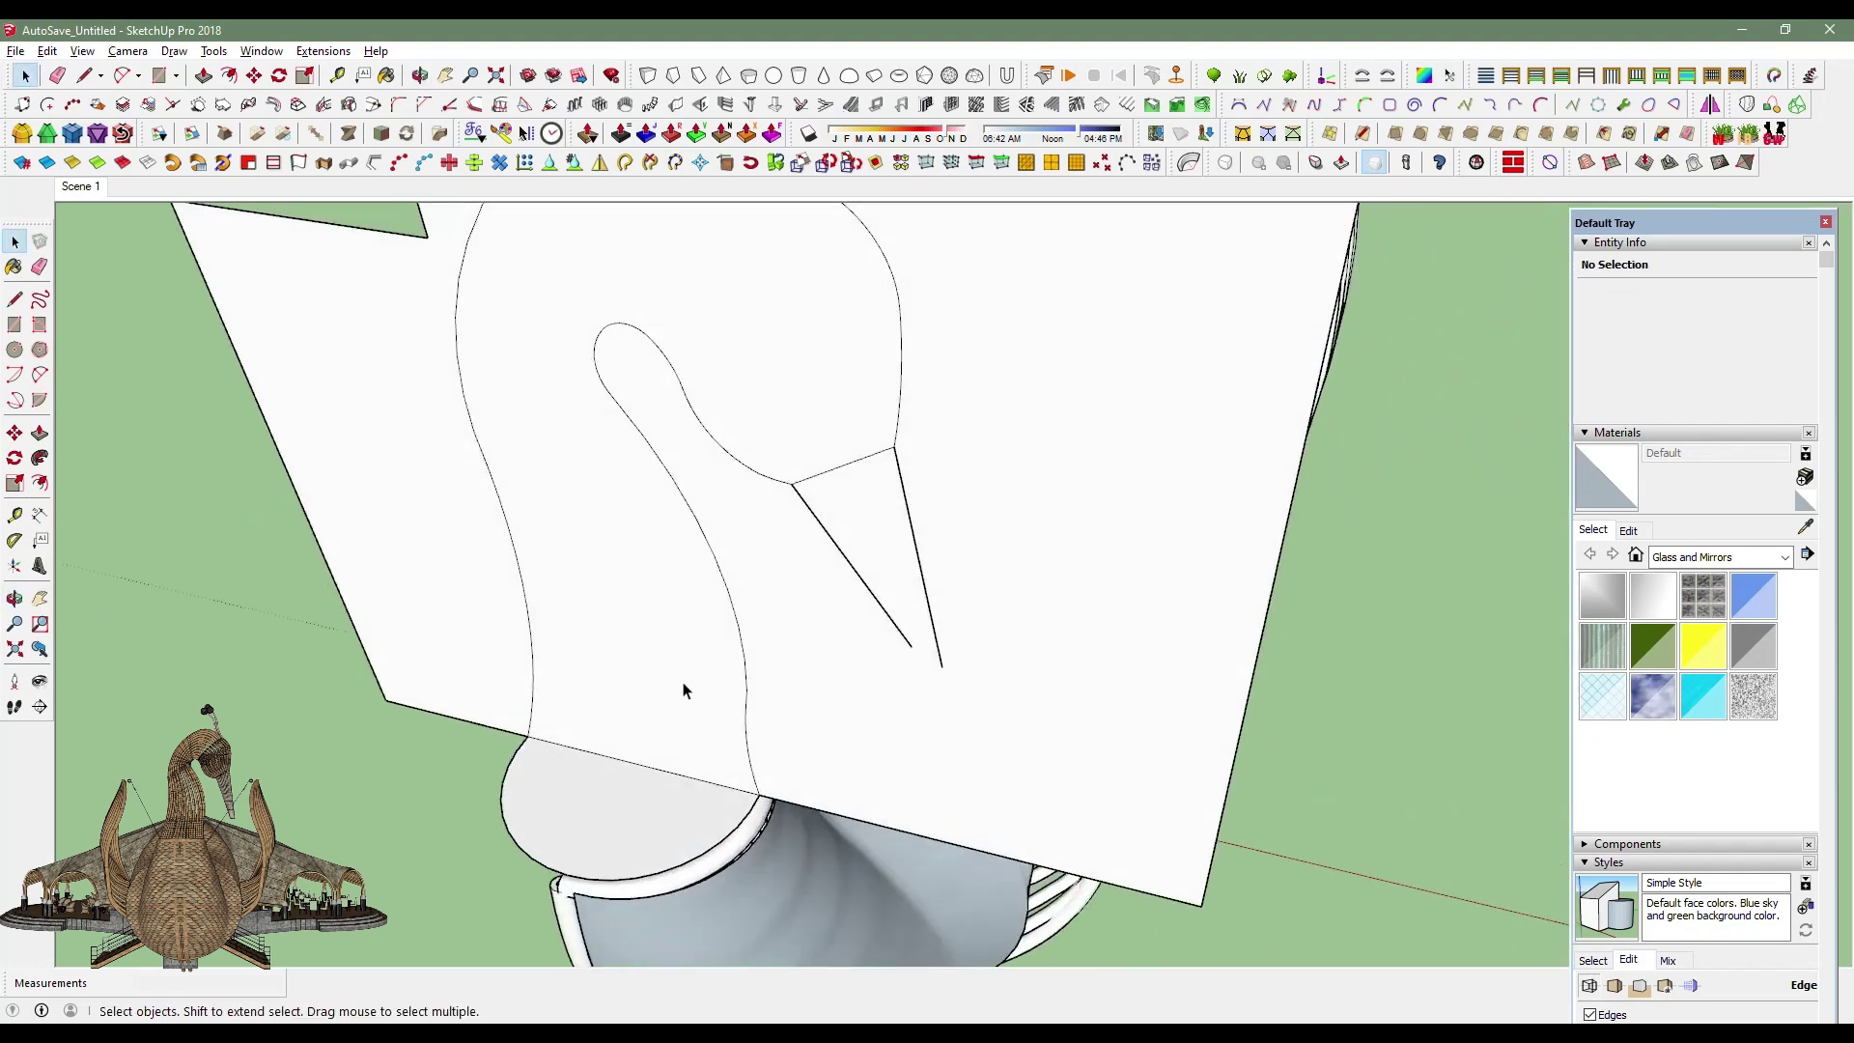
left_click(684, 690)
key("m")
left_click(551, 870)
mouse_move(551, 869)
middle_mouse_down()
mouse_move(621, 562)
mouse_move(1017, 531)
mouse_move(575, 302)
mouse_move(444, 490)
mouse_move(641, 612)
mouse_move(848, 695)
mouse_move(786, 724)
middle_mouse_up()
In the swan profile group, draw cross arcs on the neck outline bulging out from the panel.
left_click(24, 76)
double_click(907, 380)
middle_click_drag(894, 381, 840, 559)
key("g")
scroll(780, 710, "up", 3)
left_click(806, 749)
scroll(492, 670, "up", 2)
scroll(501, 667, "up", 3)
left_click(501, 659)
mouse_move(641, 715)
middle_mouse_down()
mouse_move(521, 880)
mouse_move(559, 753)
mouse_move(422, 686)
mouse_move(385, 496)
mouse_move(741, 795)
mouse_move(662, 525)
middle_mouse_up()
left_click(406, 490)
left_click(661, 526)
left_click(858, 497)
middle_click_drag(857, 496, 662, 794)
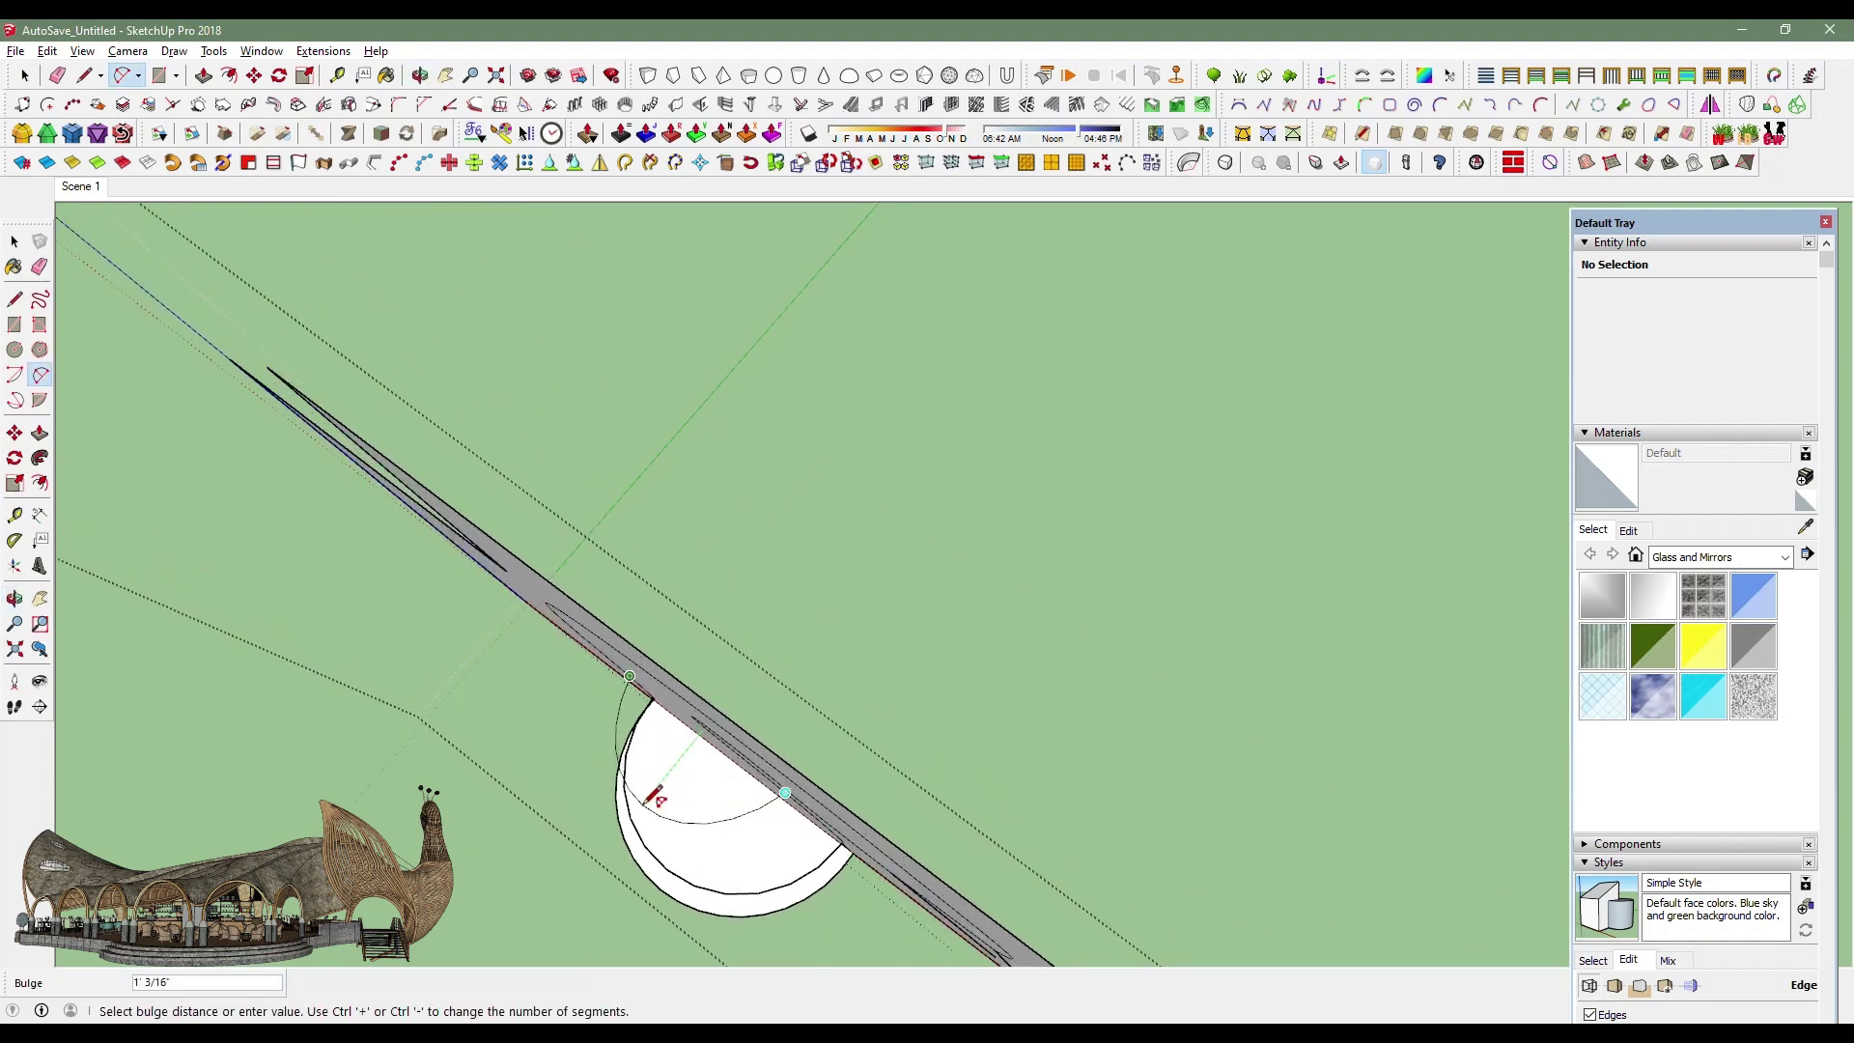
Draw the first 2-point cross-section arcs between the neck outline curves.
middle_click_drag(653, 798, 778, 711)
left_click(858, 498)
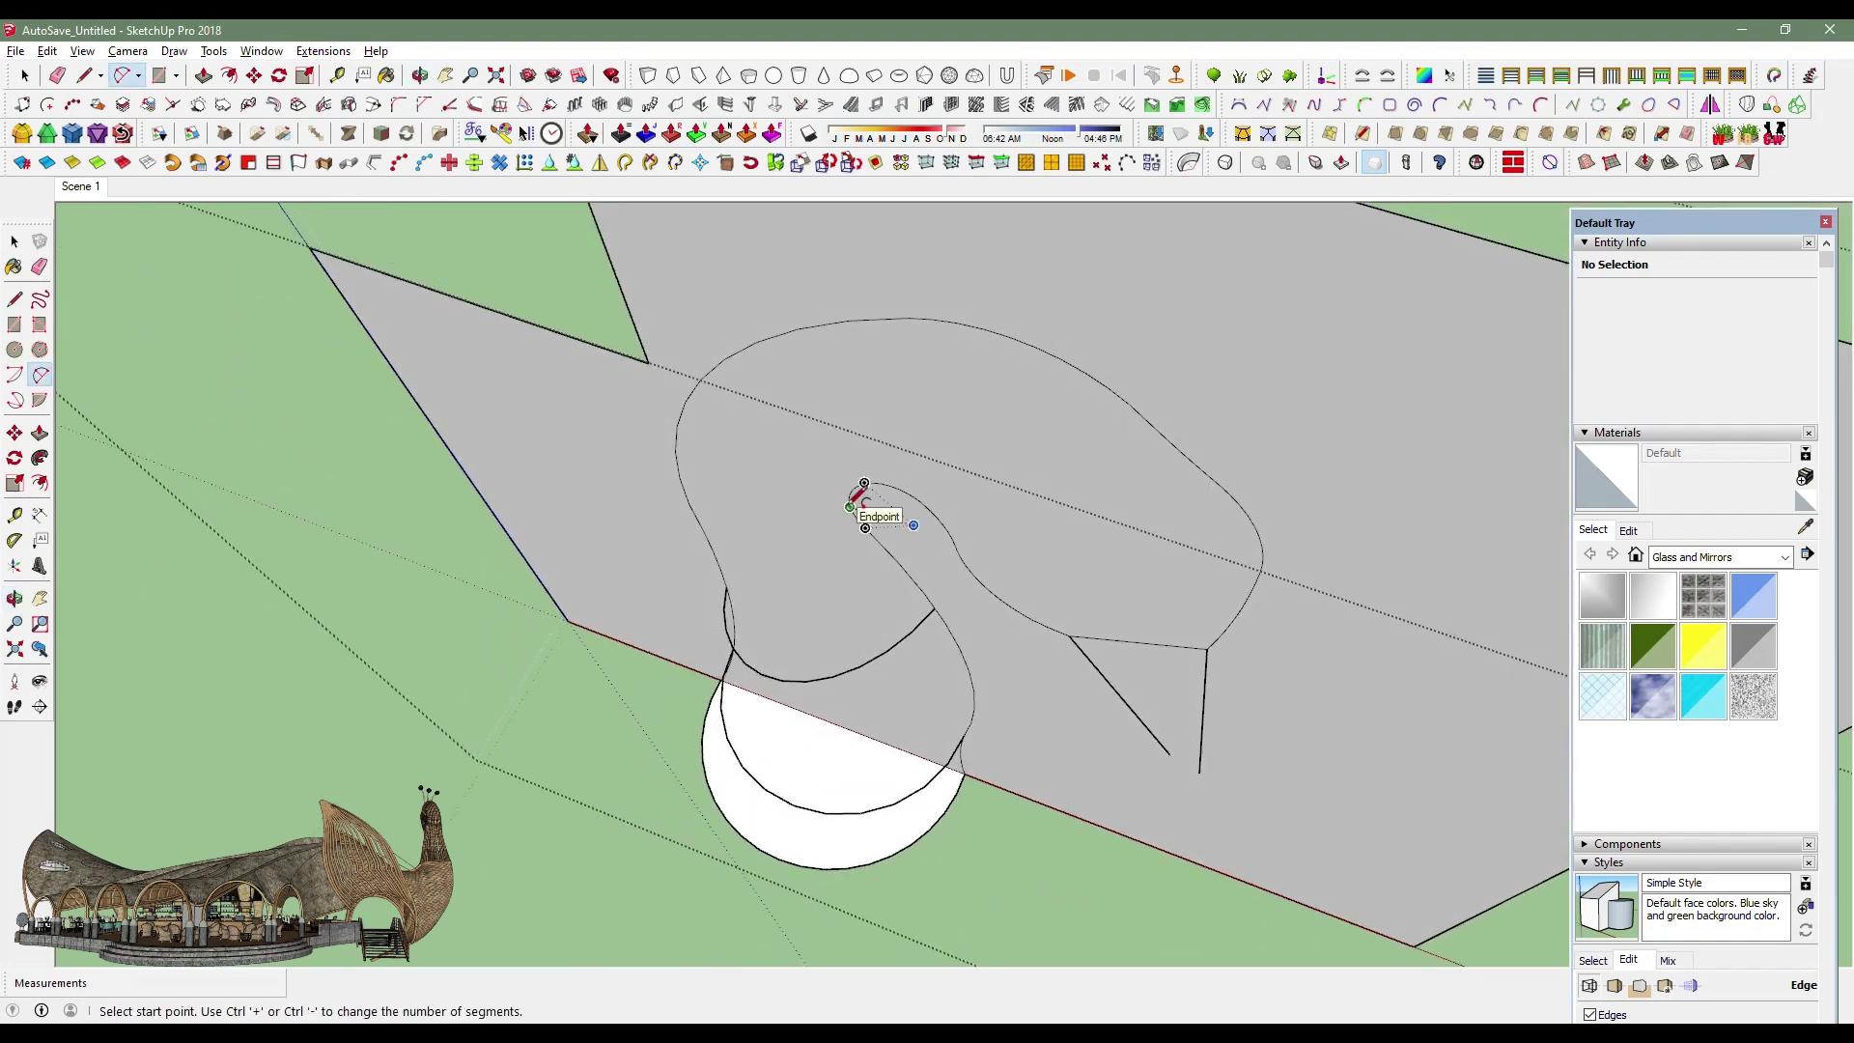
mouse_move(693, 488)
middle_mouse_down()
mouse_move(725, 703)
mouse_move(660, 731)
mouse_move(583, 649)
mouse_move(712, 591)
middle_mouse_up()
left_click(750, 703)
mouse_move(558, 384)
middle_mouse_down()
mouse_move(508, 659)
mouse_move(537, 650)
middle_mouse_up()
left_click(618, 600)
middle_click_drag(633, 580, 864, 546)
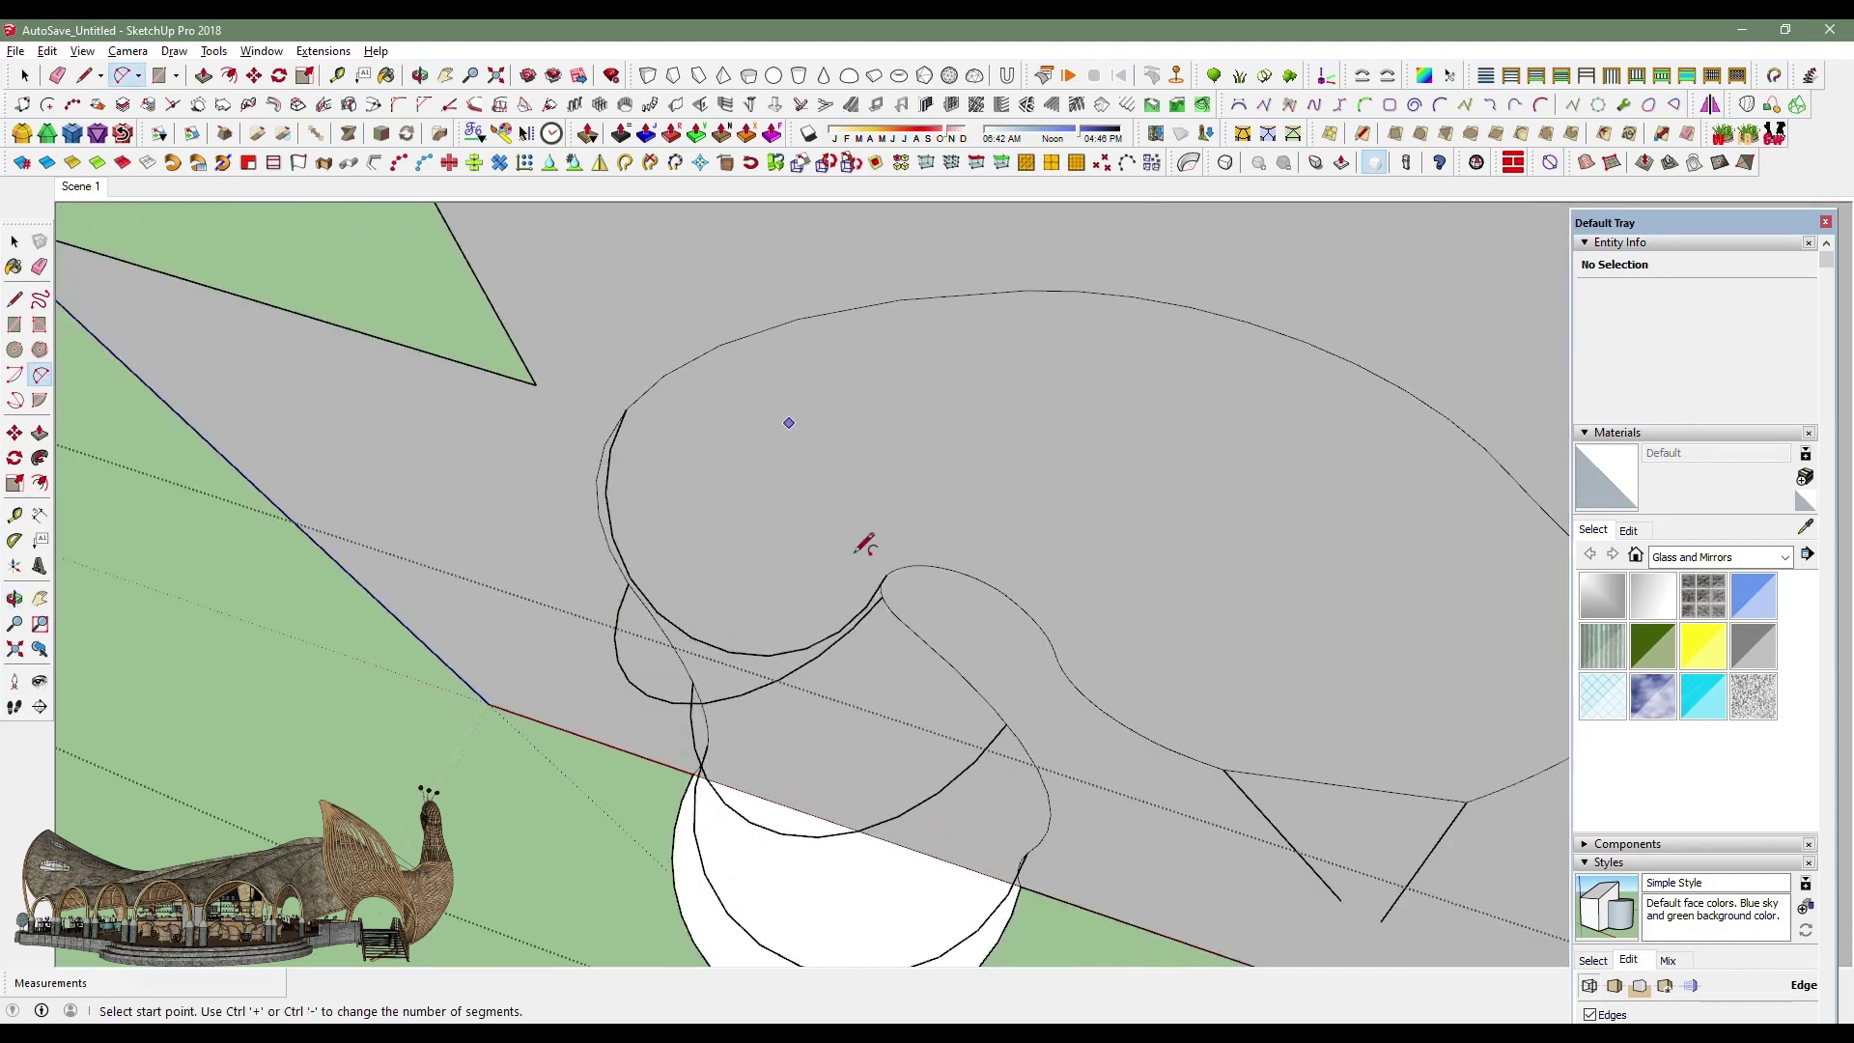
left_click(847, 307)
mouse_move(847, 307)
middle_mouse_down()
mouse_move(704, 434)
mouse_move(807, 403)
mouse_move(898, 414)
mouse_move(1088, 501)
middle_mouse_up()
left_click(769, 378)
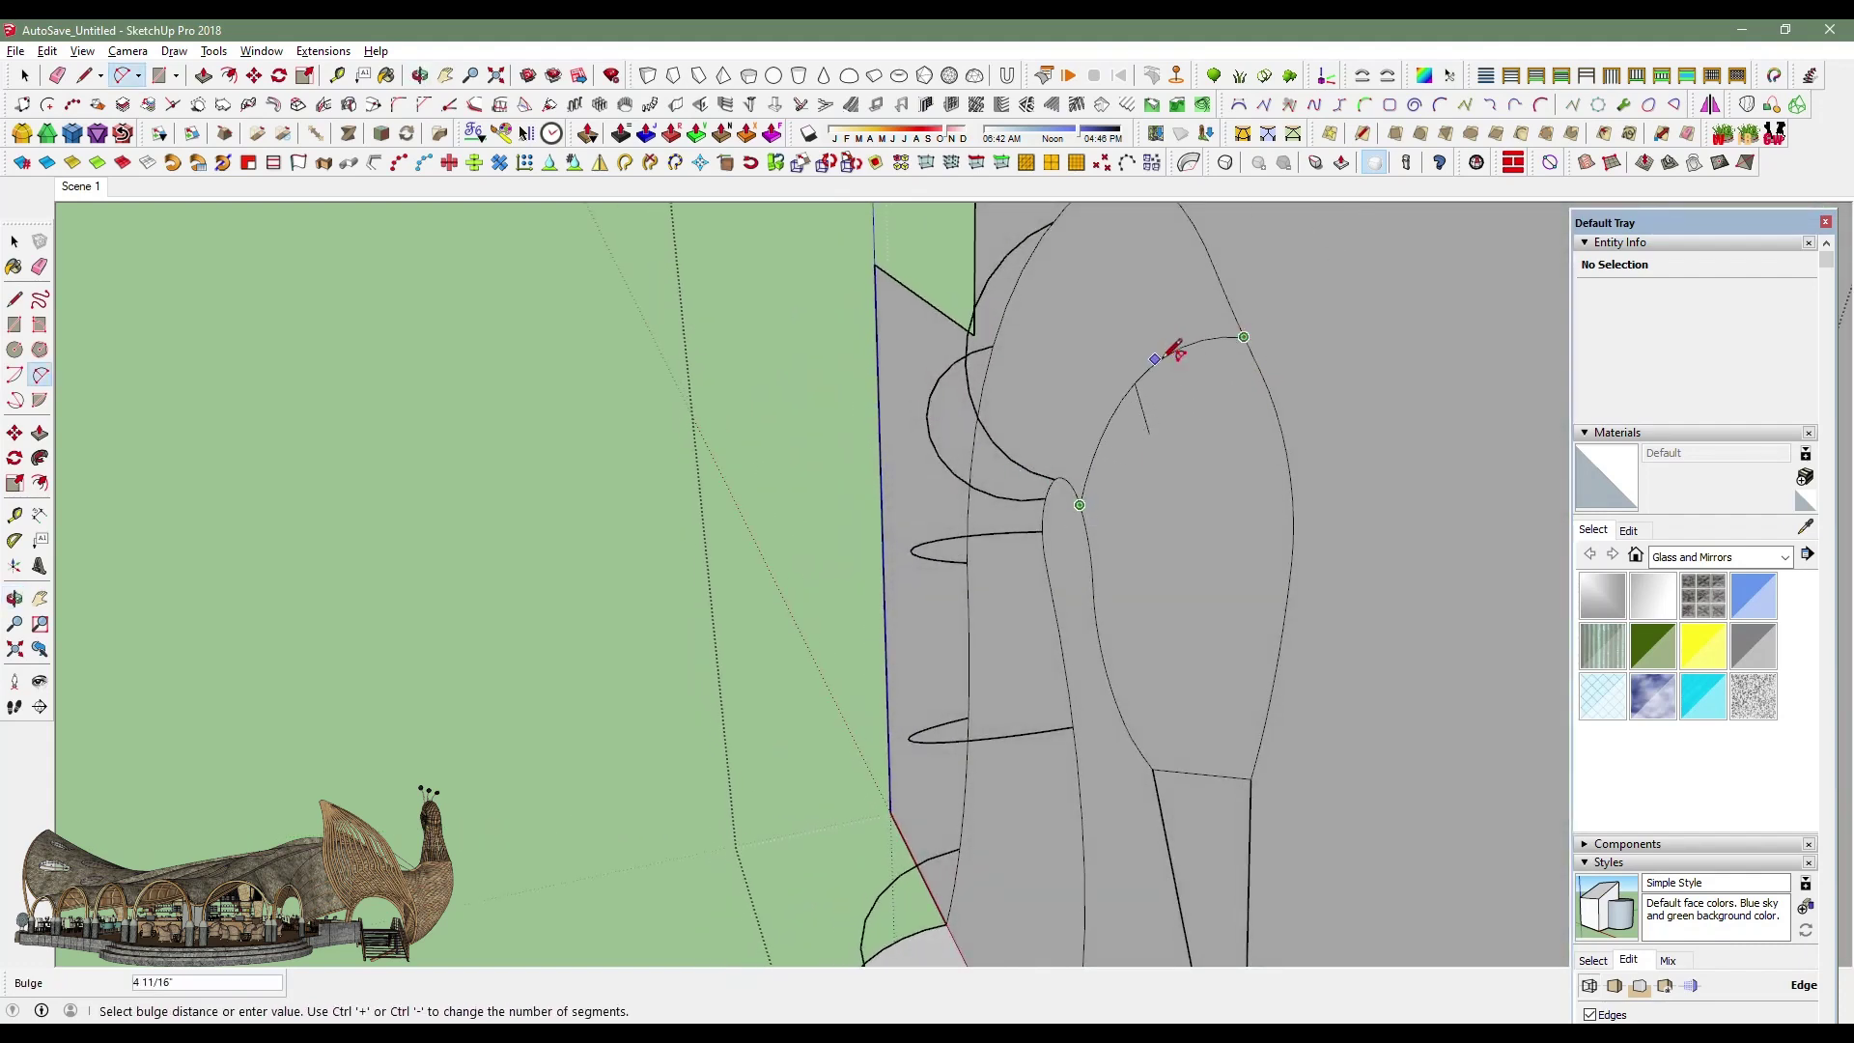
Add more cross arcs spanning the head outline from one side to the other.
middle_click_drag(1086, 391, 800, 317)
mouse_move(740, 393)
middle_mouse_down()
mouse_move(923, 443)
mouse_move(1227, 470)
middle_mouse_up()
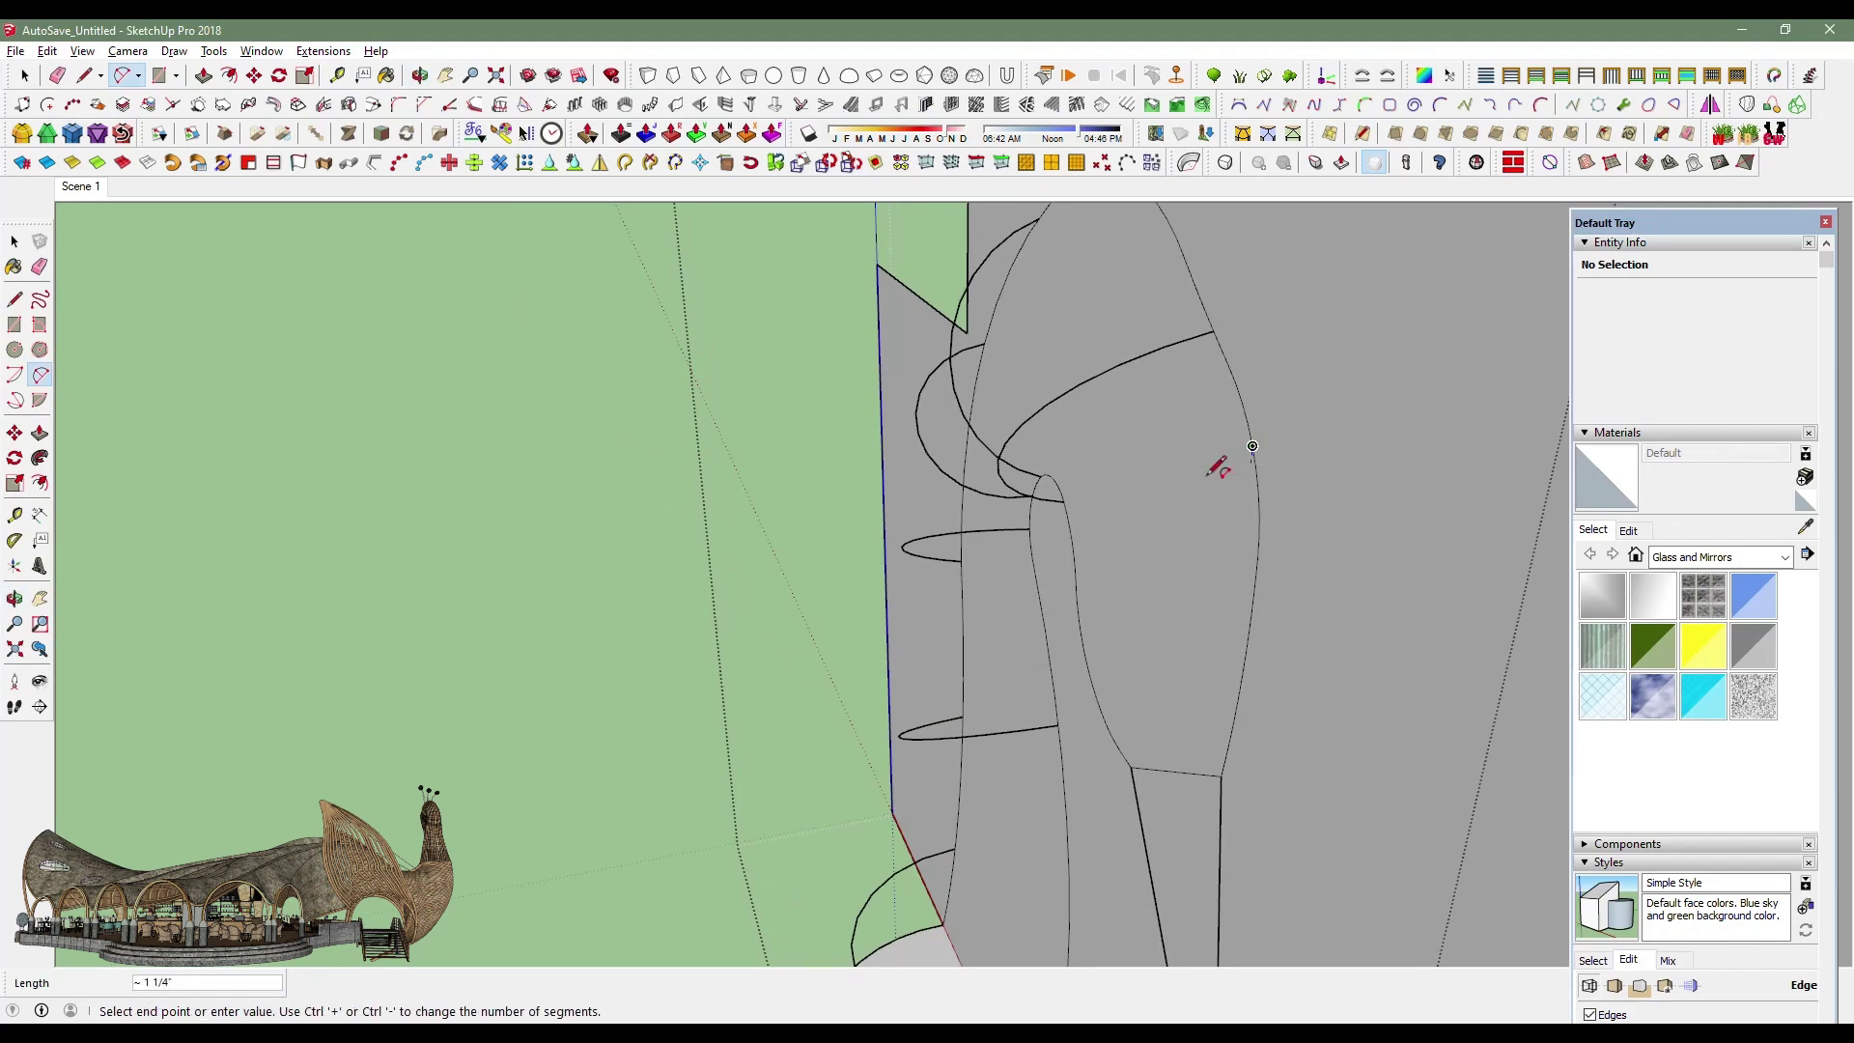
left_click(1074, 542)
mouse_move(1073, 541)
middle_mouse_down()
mouse_move(744, 444)
mouse_move(824, 484)
mouse_move(1207, 463)
middle_mouse_up()
left_click(1207, 464)
mouse_move(1049, 495)
middle_mouse_down()
mouse_move(860, 473)
mouse_move(1104, 498)
middle_mouse_up()
left_click(873, 467)
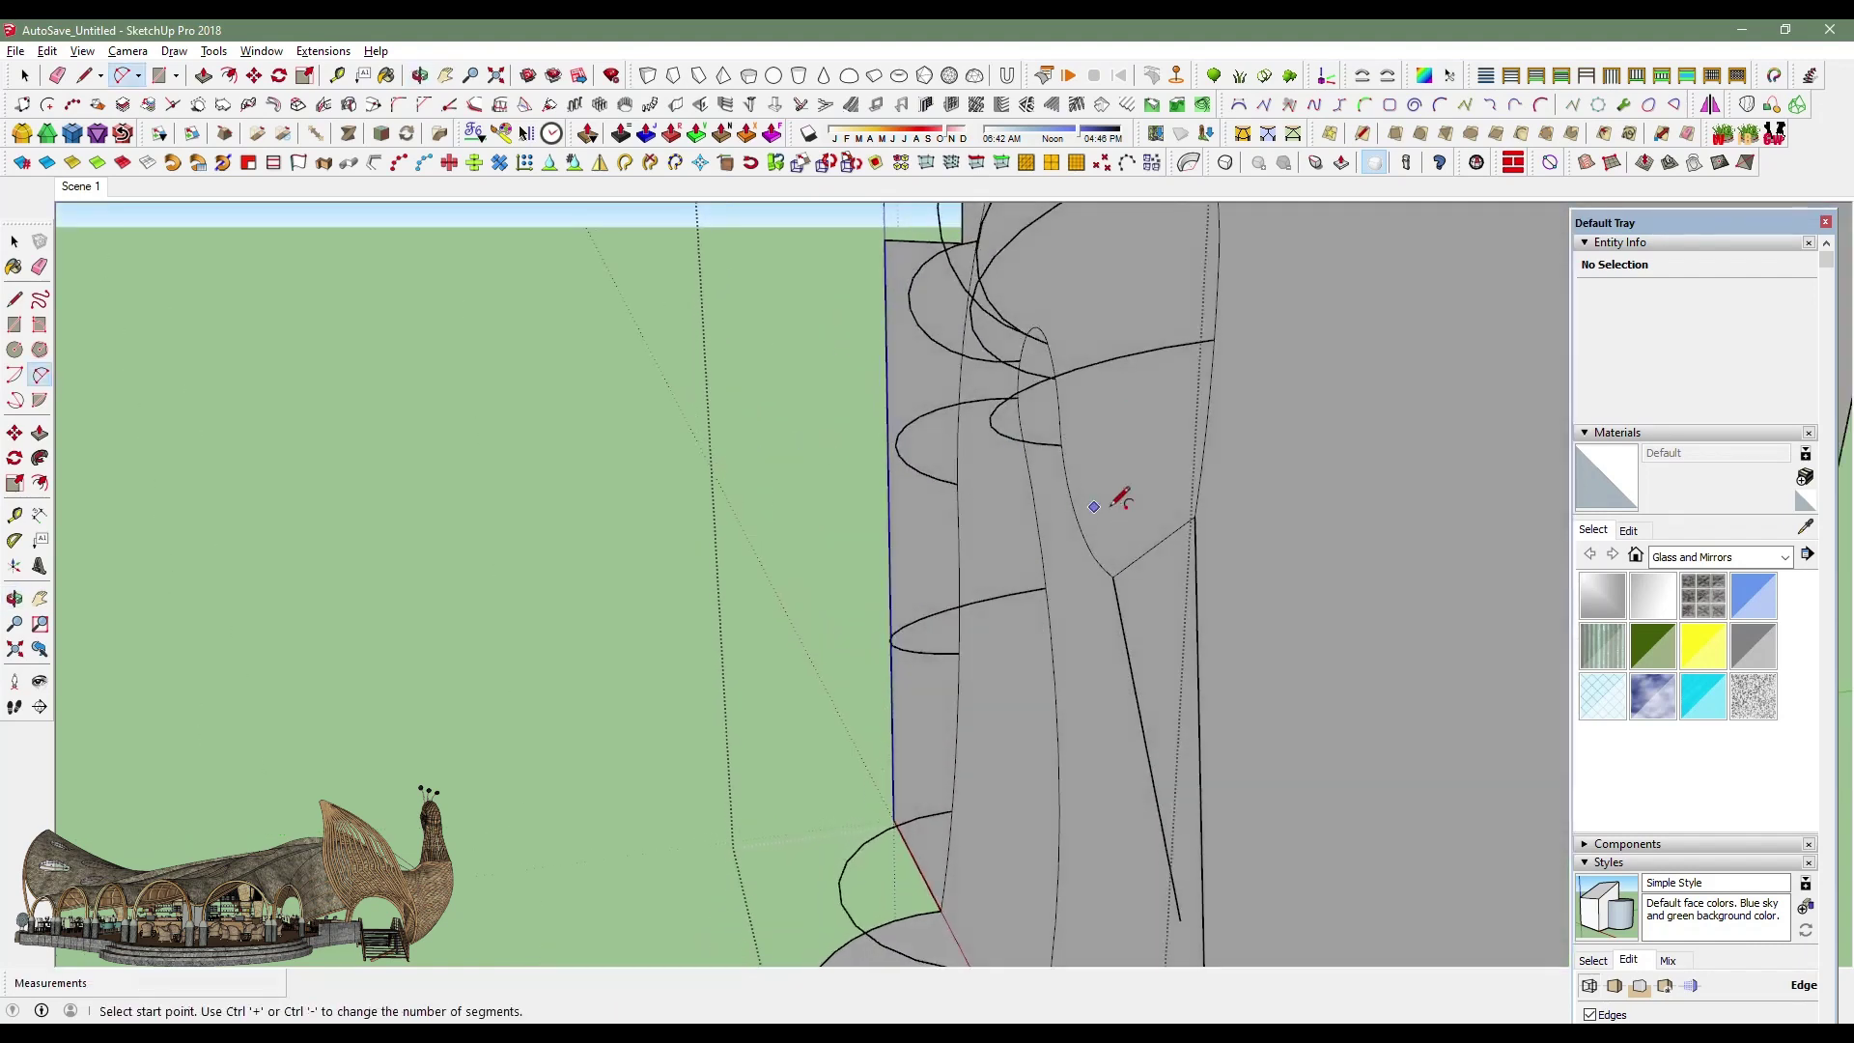
mouse_move(1120, 568)
middle_mouse_down()
mouse_move(1137, 566)
mouse_move(881, 525)
middle_mouse_up()
left_click(865, 527)
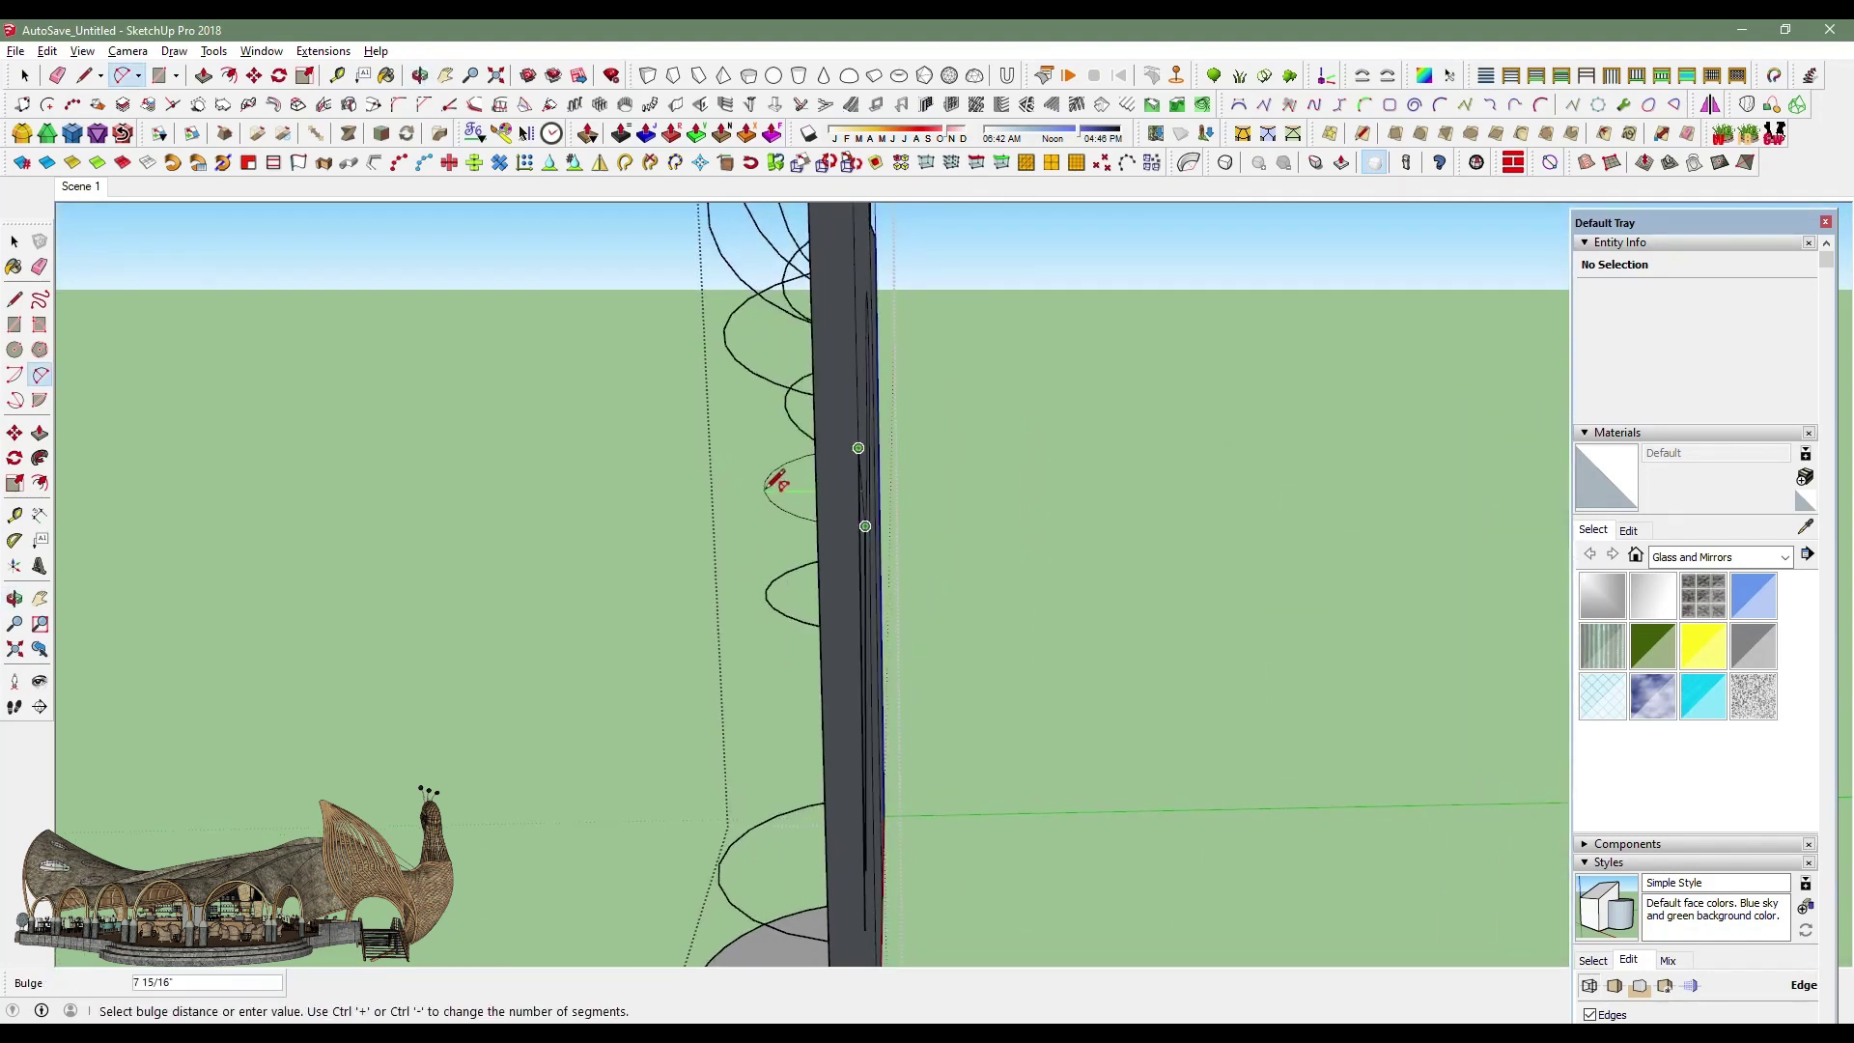
left_click(775, 480)
mouse_move(775, 479)
middle_mouse_down()
mouse_move(1048, 529)
mouse_move(993, 579)
mouse_move(882, 559)
mouse_move(5, 27)
middle_mouse_up()
Delete the large white panel face, leaving only its edges and the arcs.
key("space")
mouse_move(857, 468)
middle_mouse_down()
mouse_move(1027, 505)
mouse_move(980, 497)
middle_mouse_up()
left_click(1011, 519)
key("Delete")
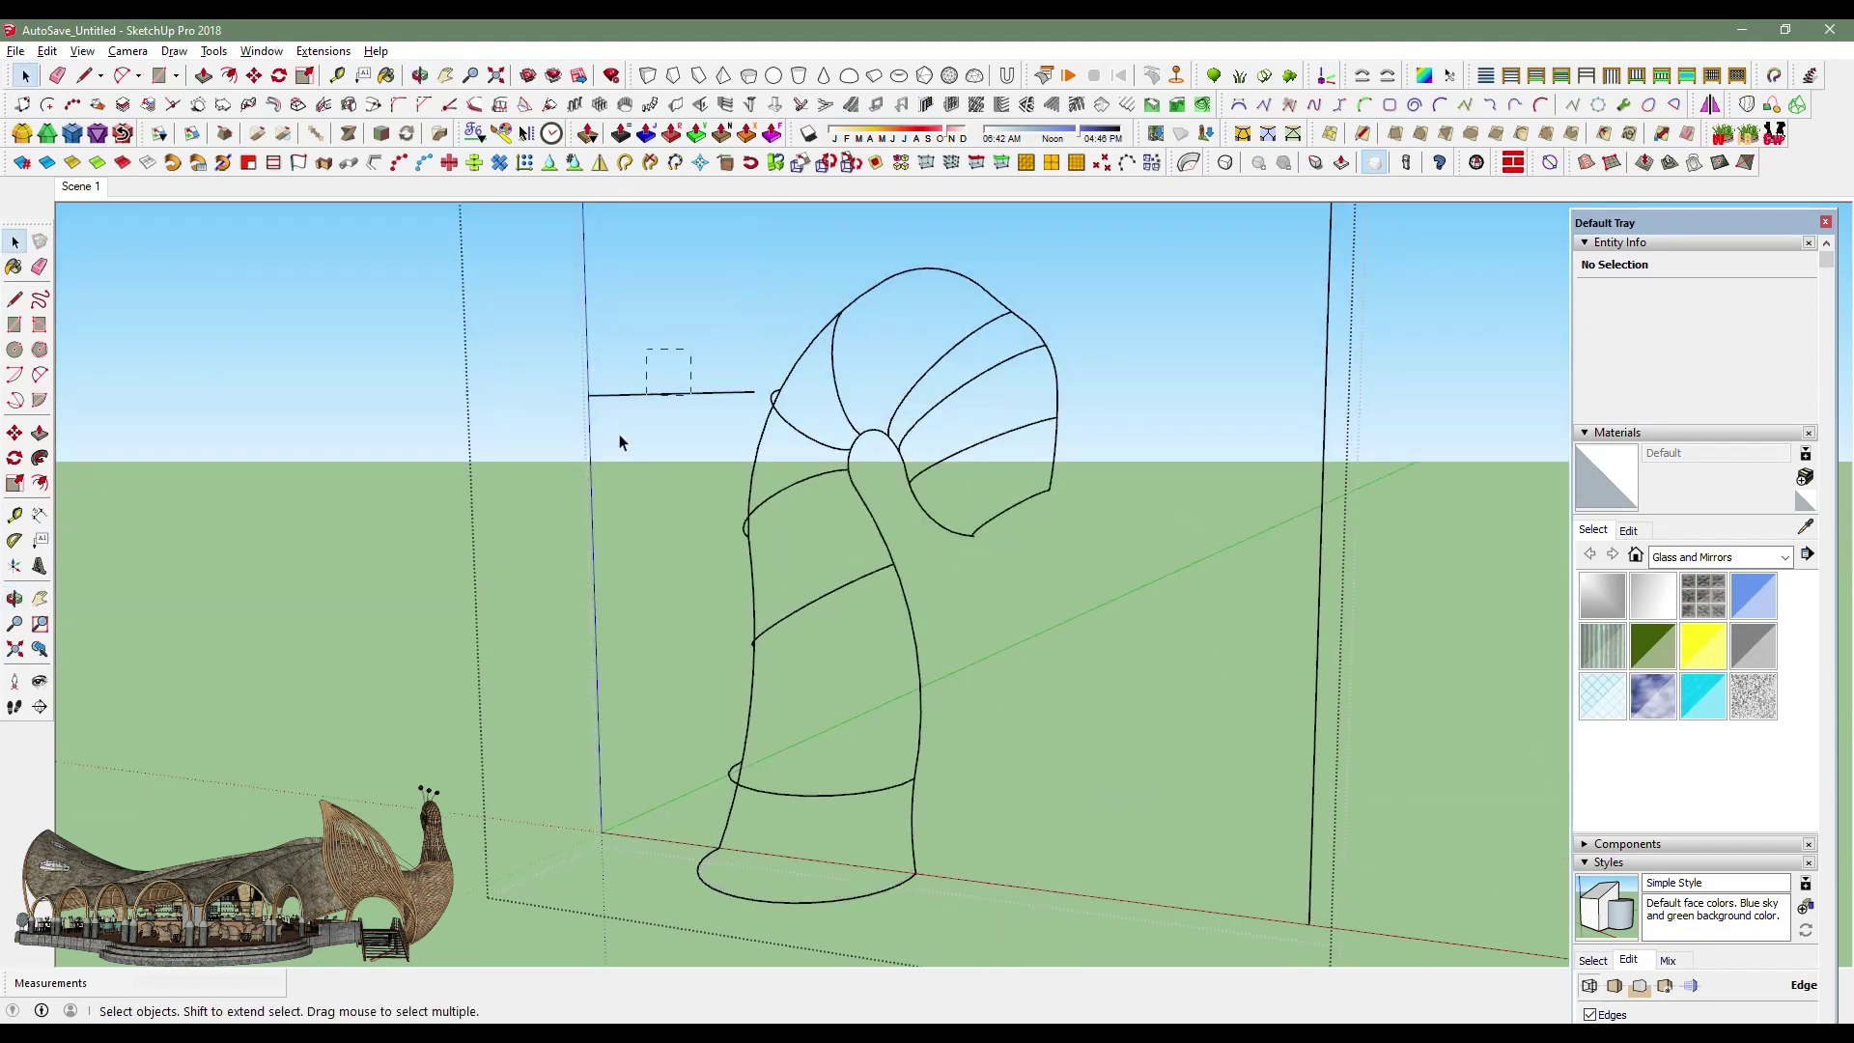
Preview a Curviloft skin of the whole profile in line, grid and ring modes, then cancel.
scroll(620, 442, "down", 5)
mouse_move(1197, 257)
middle_mouse_down()
mouse_move(942, 434)
mouse_move(842, 691)
mouse_move(735, 707)
mouse_move(1179, 621)
mouse_move(783, 745)
mouse_move(794, 689)
mouse_move(754, 666)
middle_mouse_up()
left_click(1774, 133)
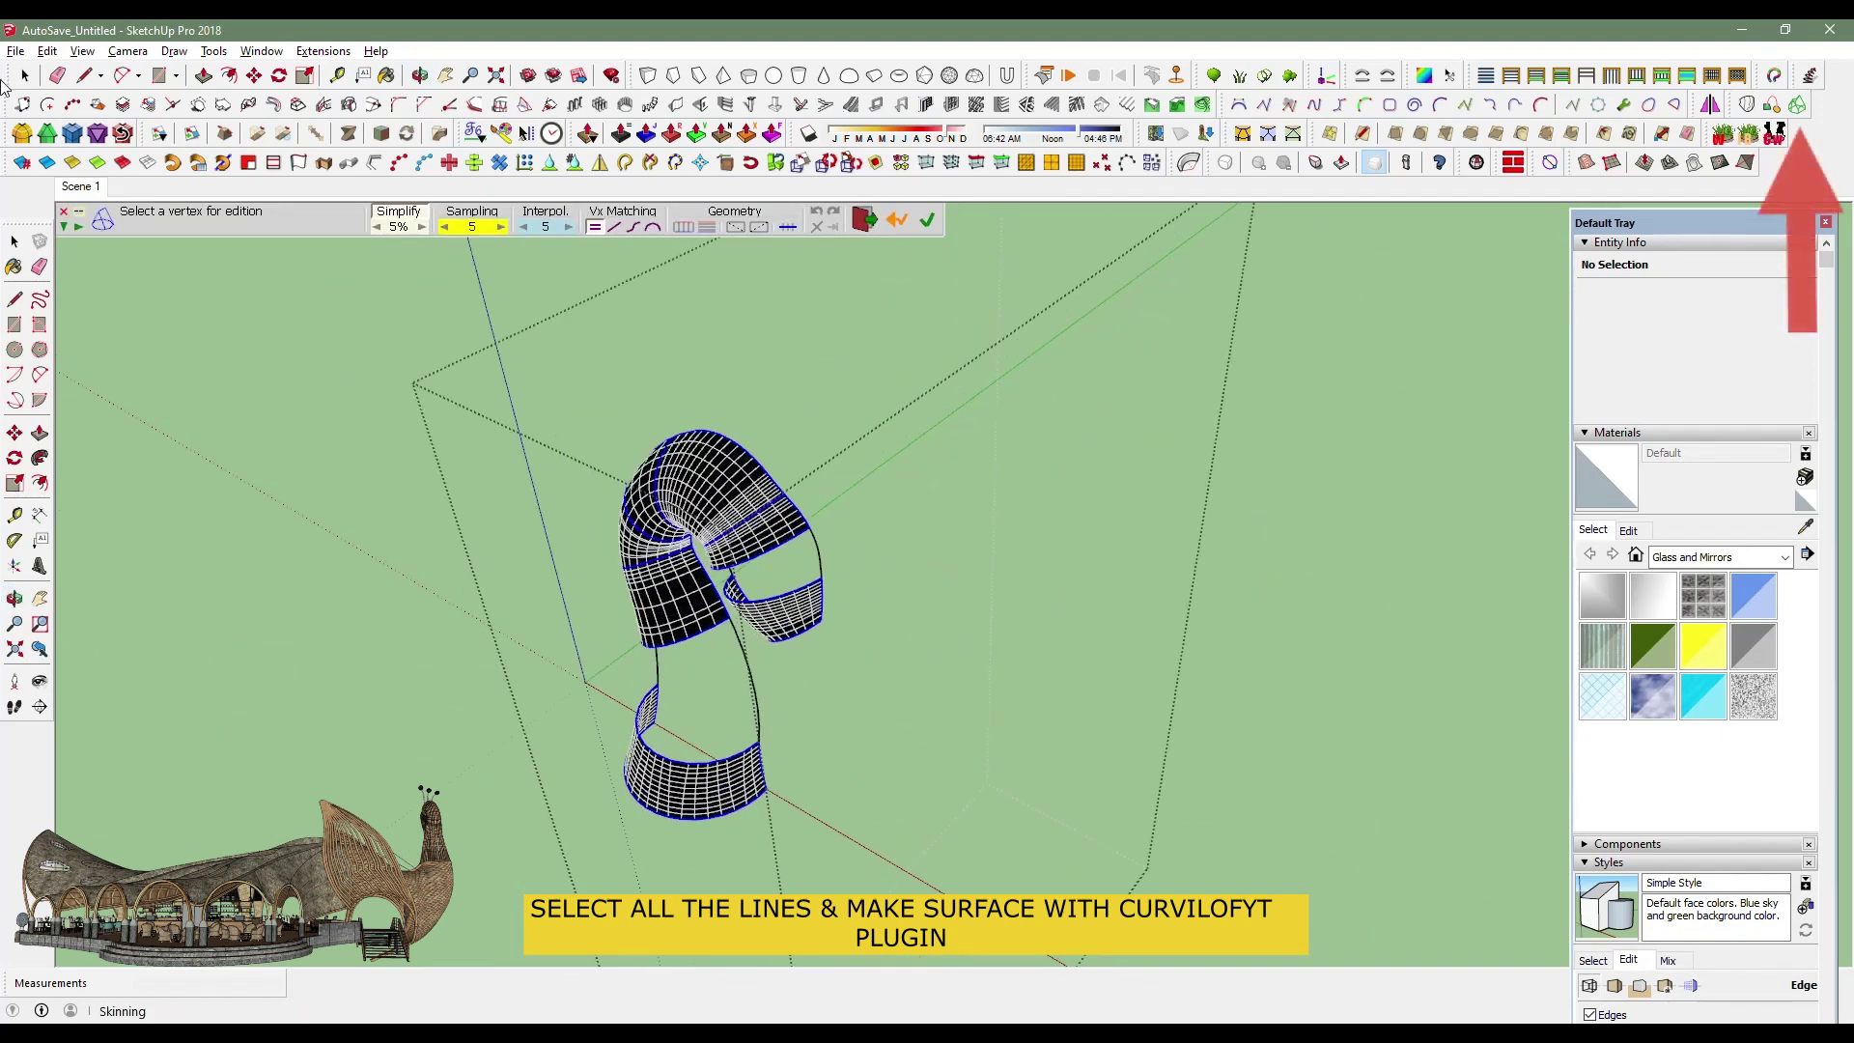
left_click(683, 228)
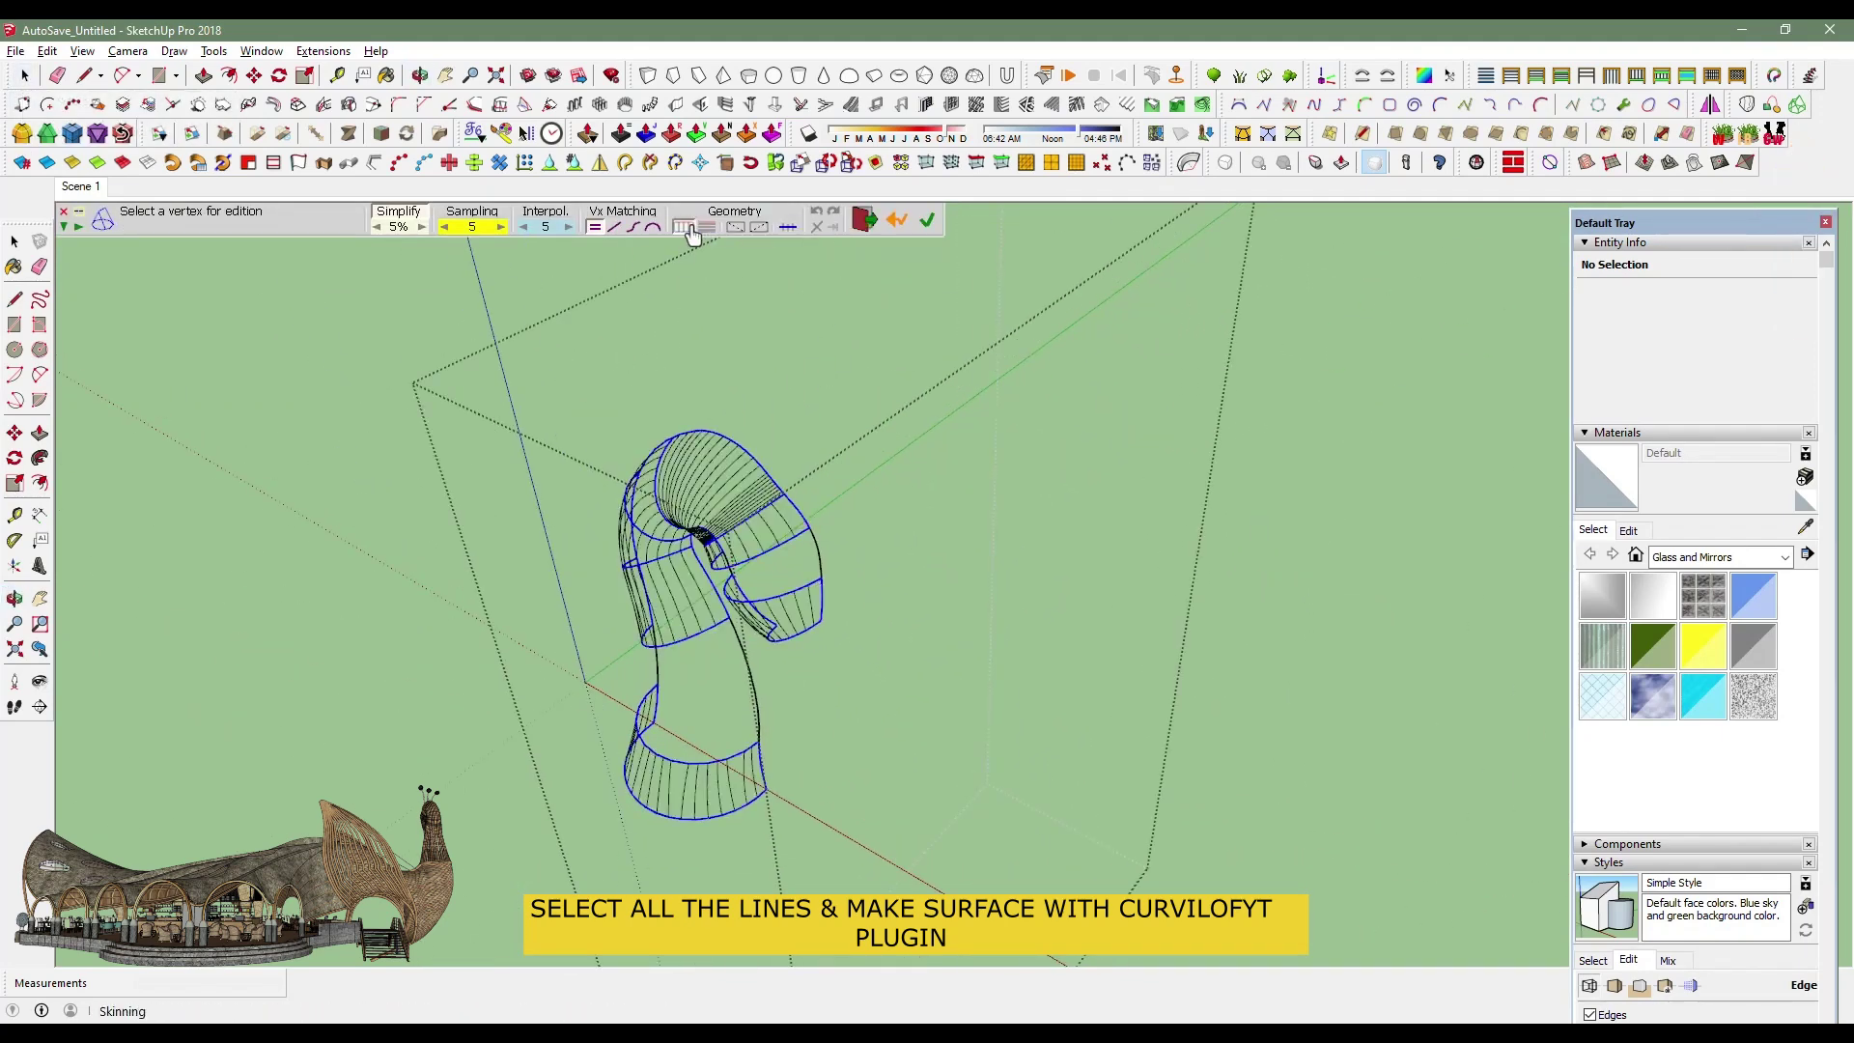
left_click(707, 229)
left_click(682, 228)
middle_click_drag(696, 256, 932, 560)
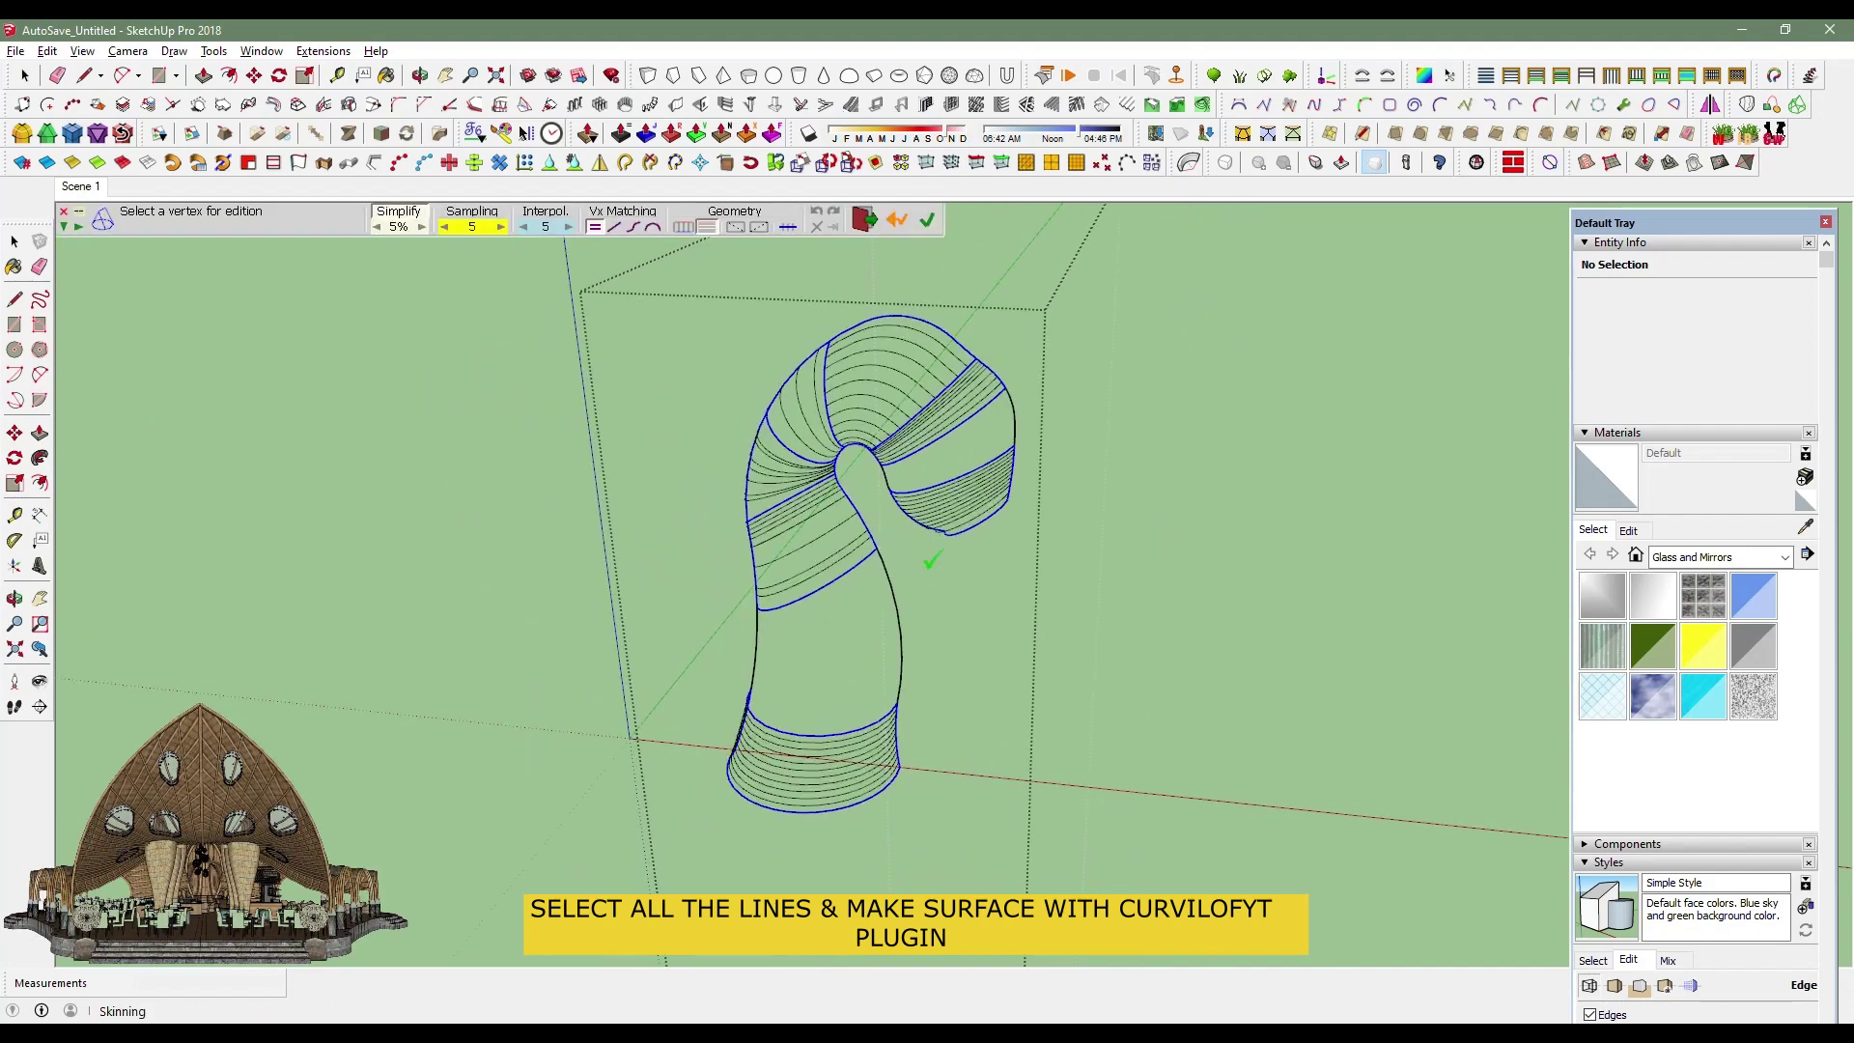
key("Escape")
middle_click_drag(1028, 477, 902, 439)
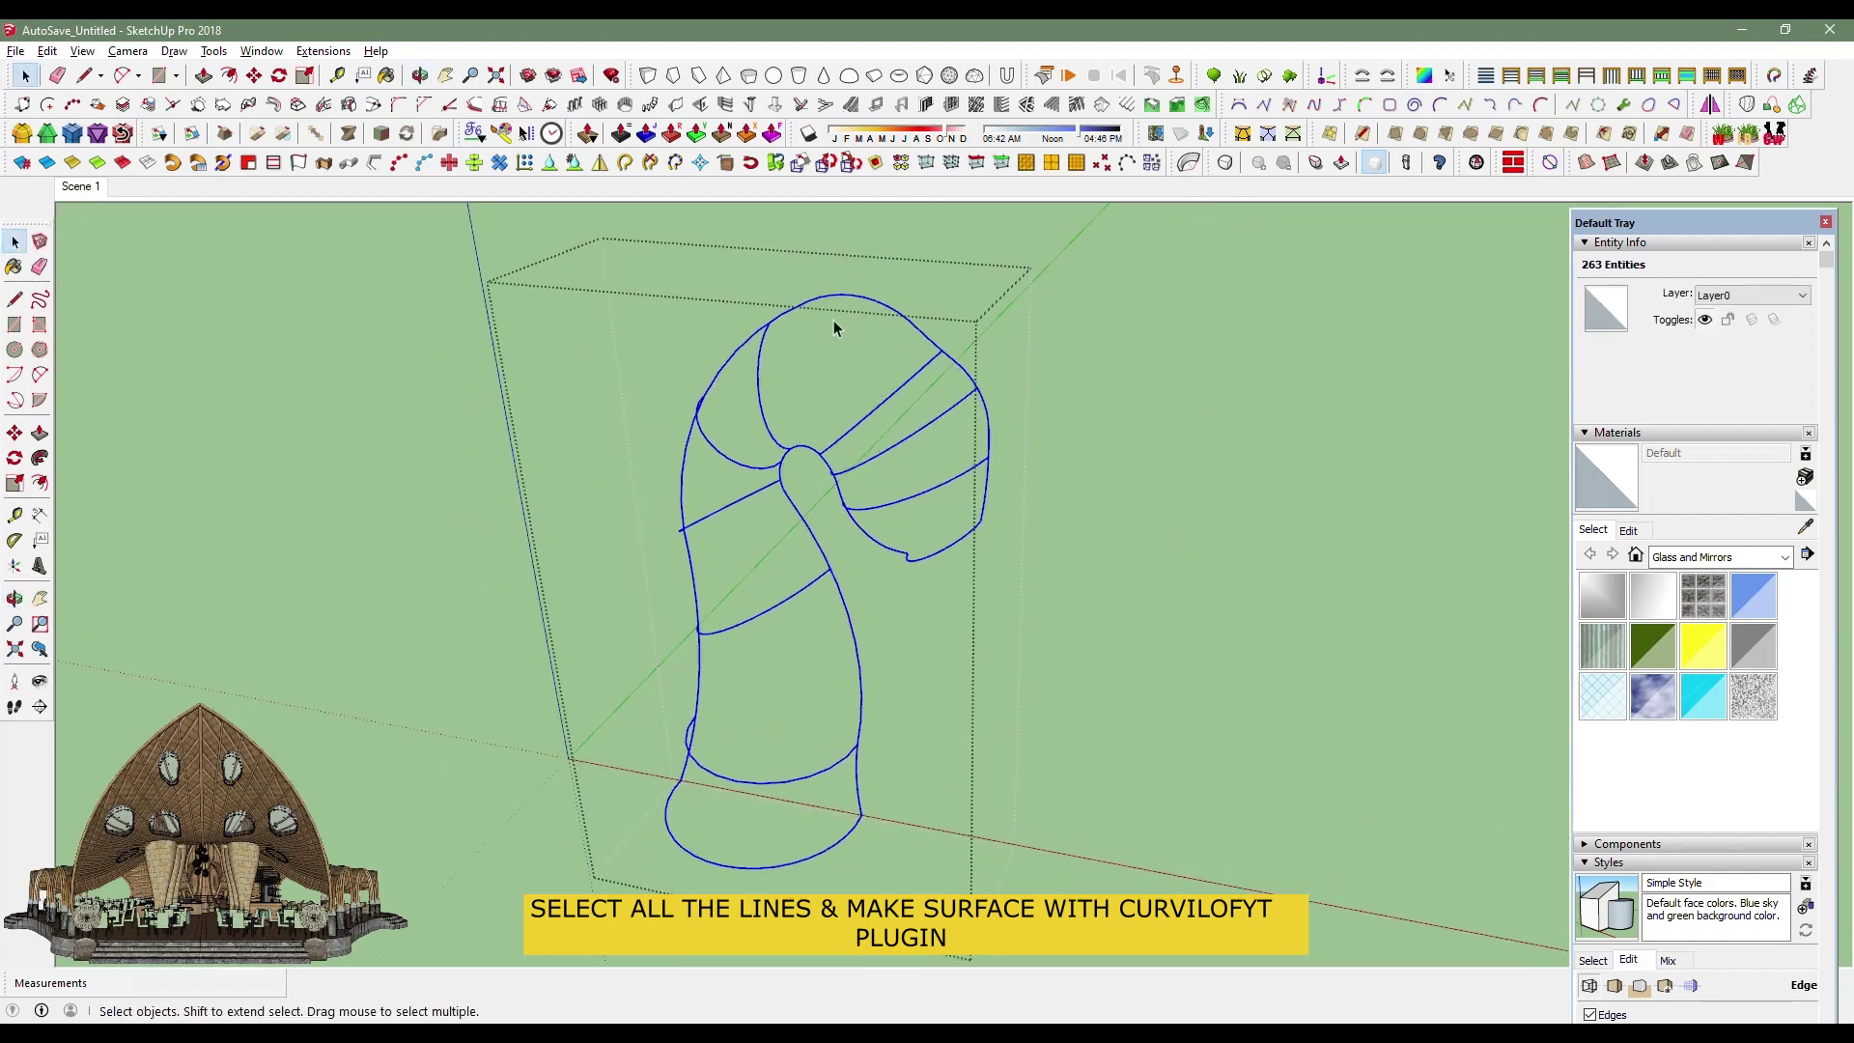
Skin the lower loop of the right-hand head curves.
left_click_drag(935, 513, 965, 531)
scroll(951, 570, "up", 4)
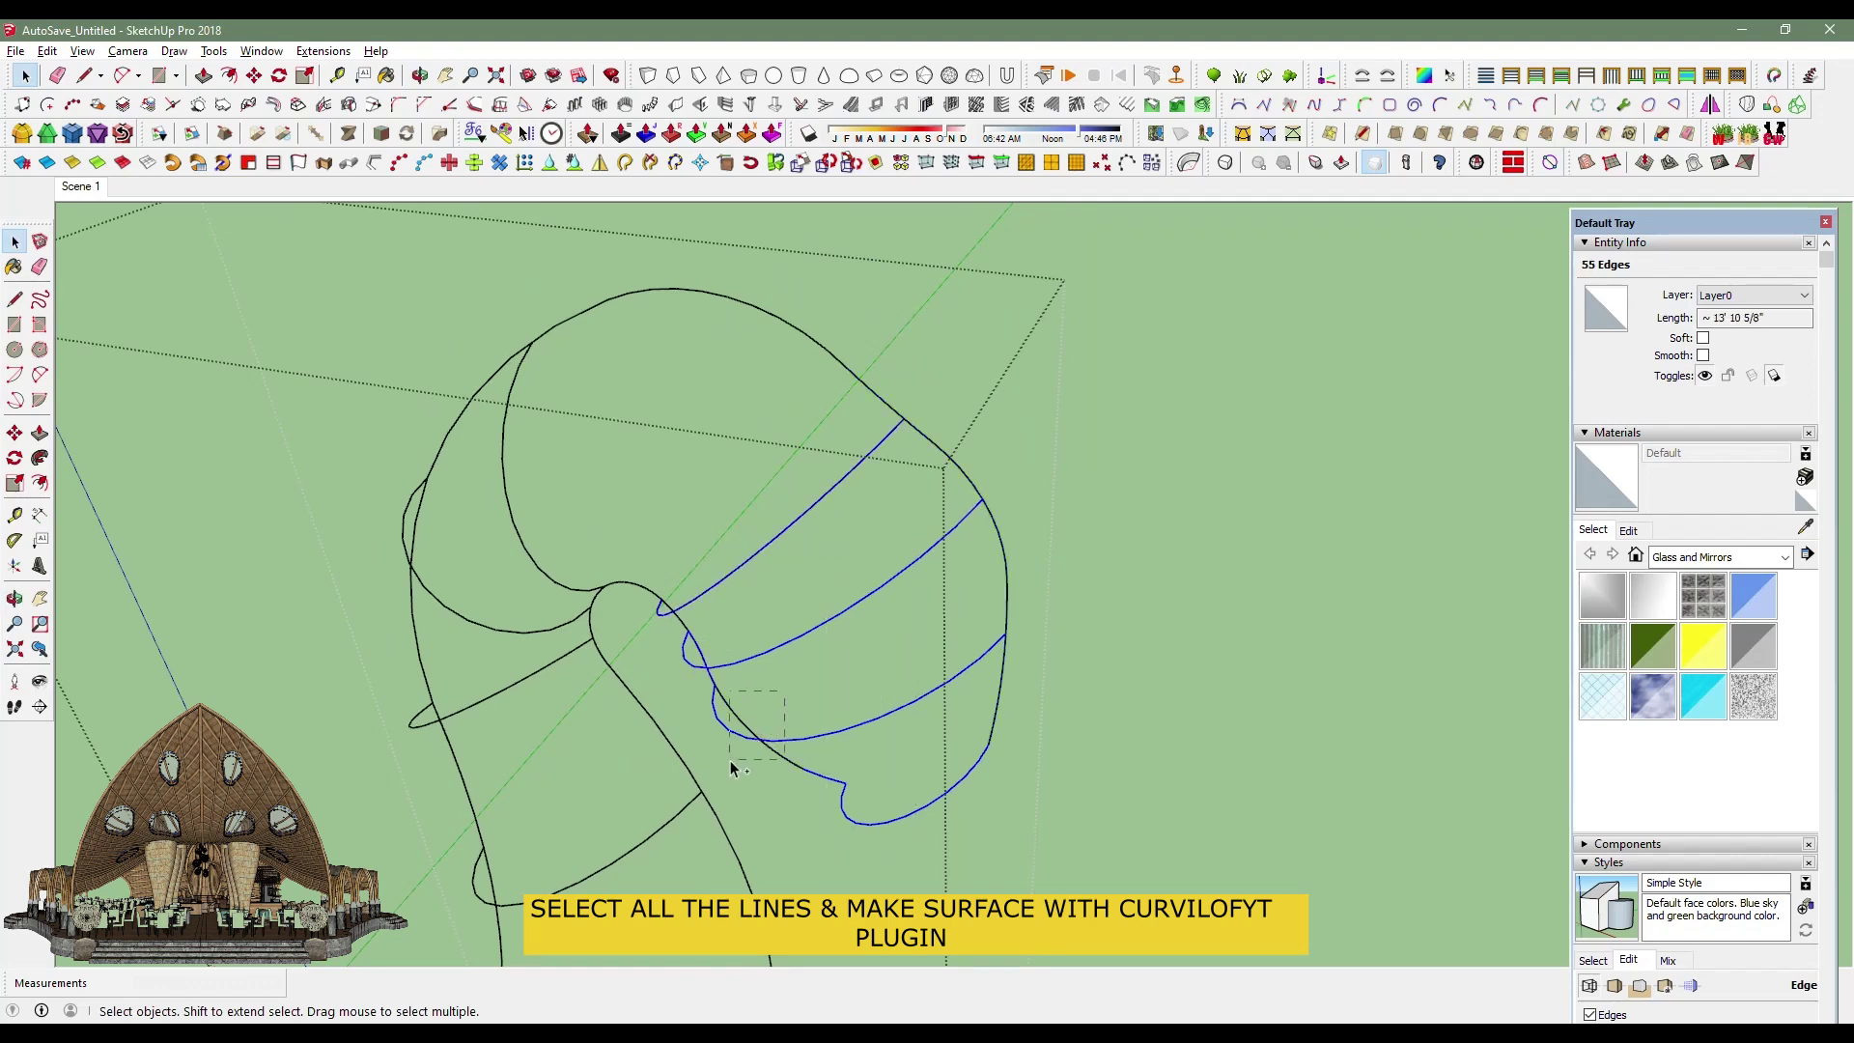
left_click(1794, 100)
middle_click_drag(700, 779, 1088, 455)
mouse_move(1084, 537)
middle_mouse_down()
mouse_move(584, 724)
mouse_move(742, 617)
middle_mouse_up()
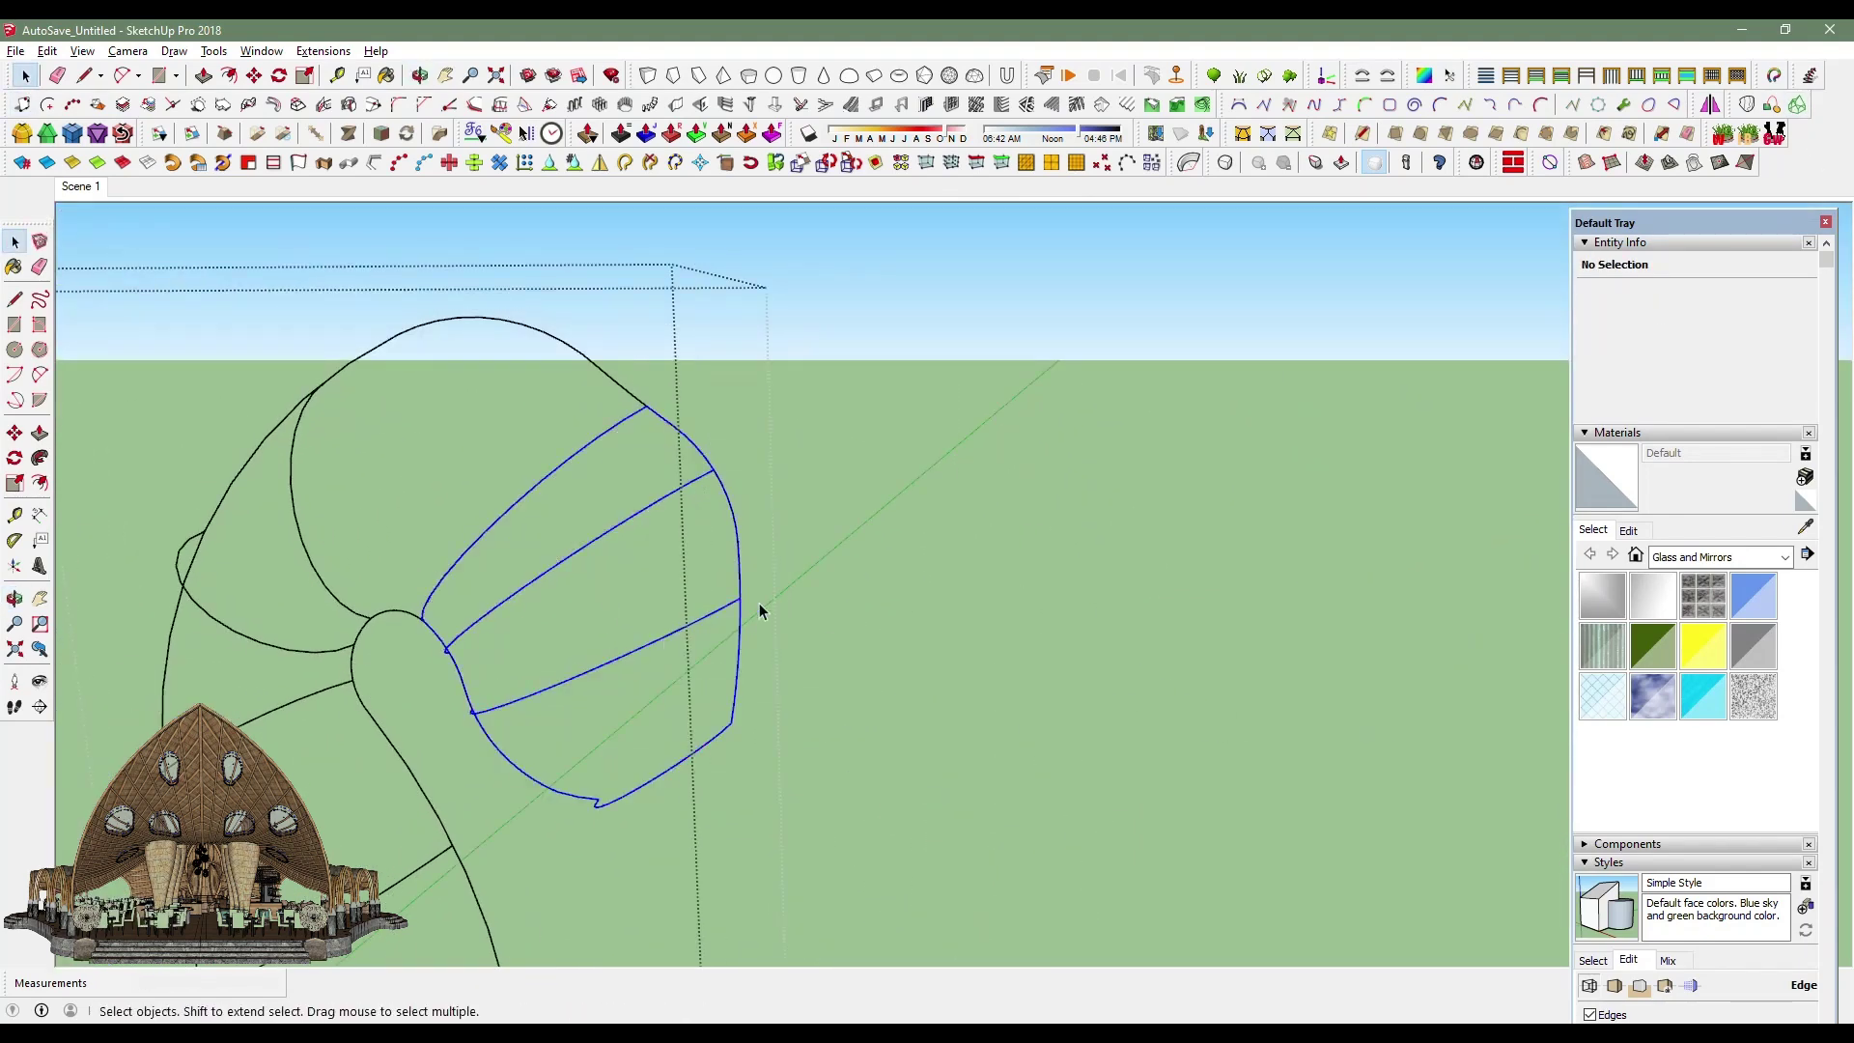
left_click_drag(741, 618, 535, 763)
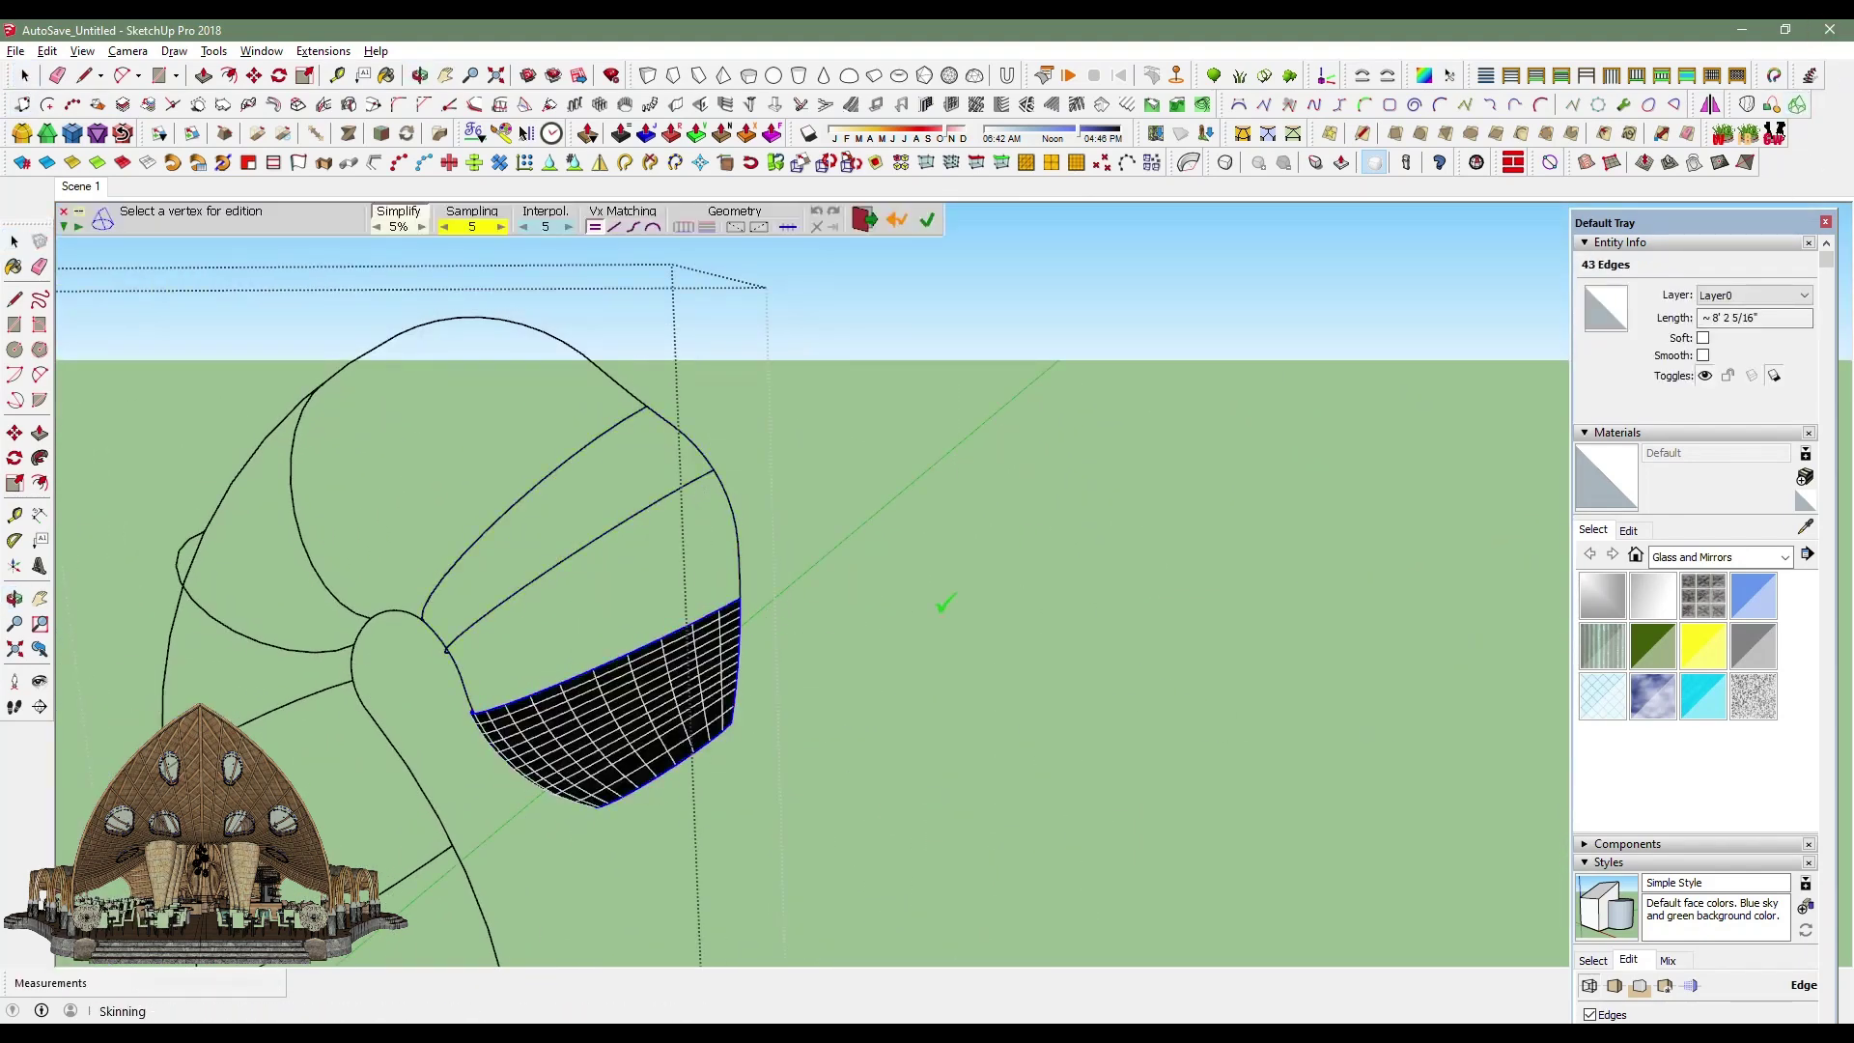
left_click(945, 603)
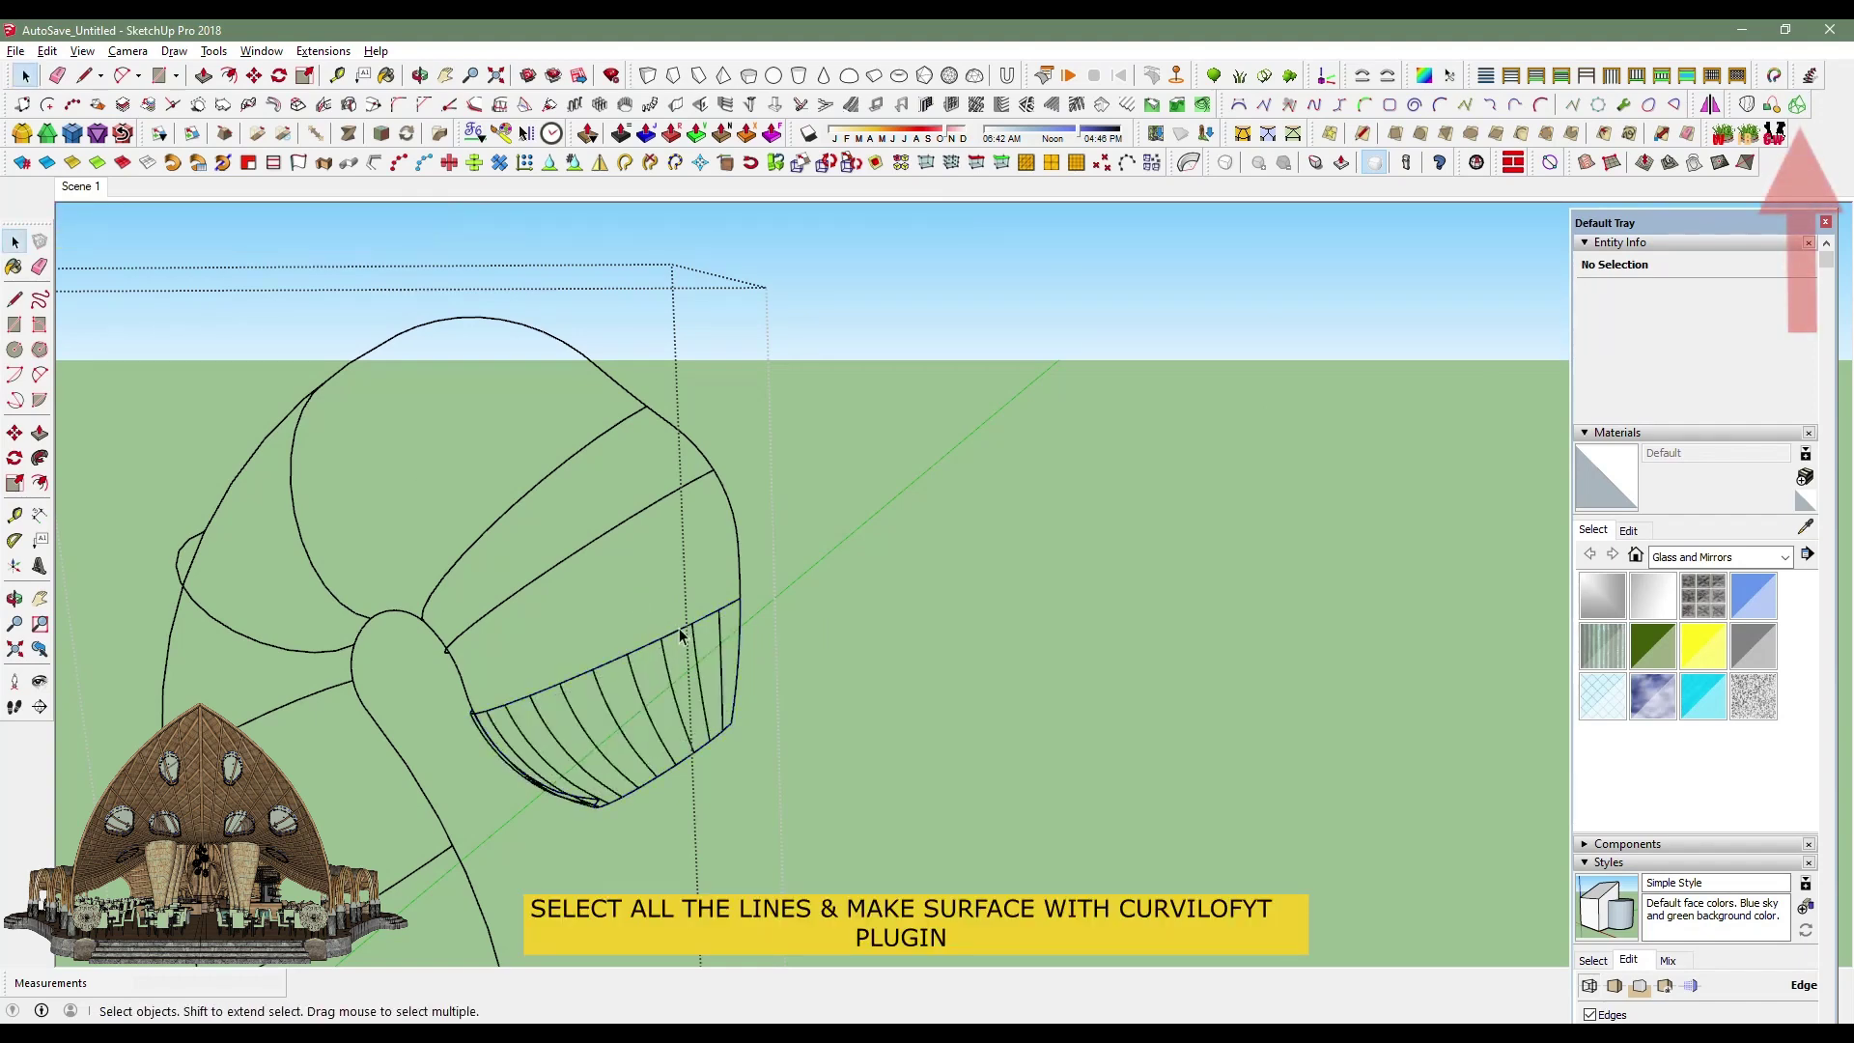
Skin the next band of the head from its boundary curves.
left_click(681, 635)
middle_click_drag(612, 525, 650, 604)
left_click(650, 605, "shift")
left_click(683, 235)
Skin the next neck patch from its bounding curves and validate it.
left_click(262, 709)
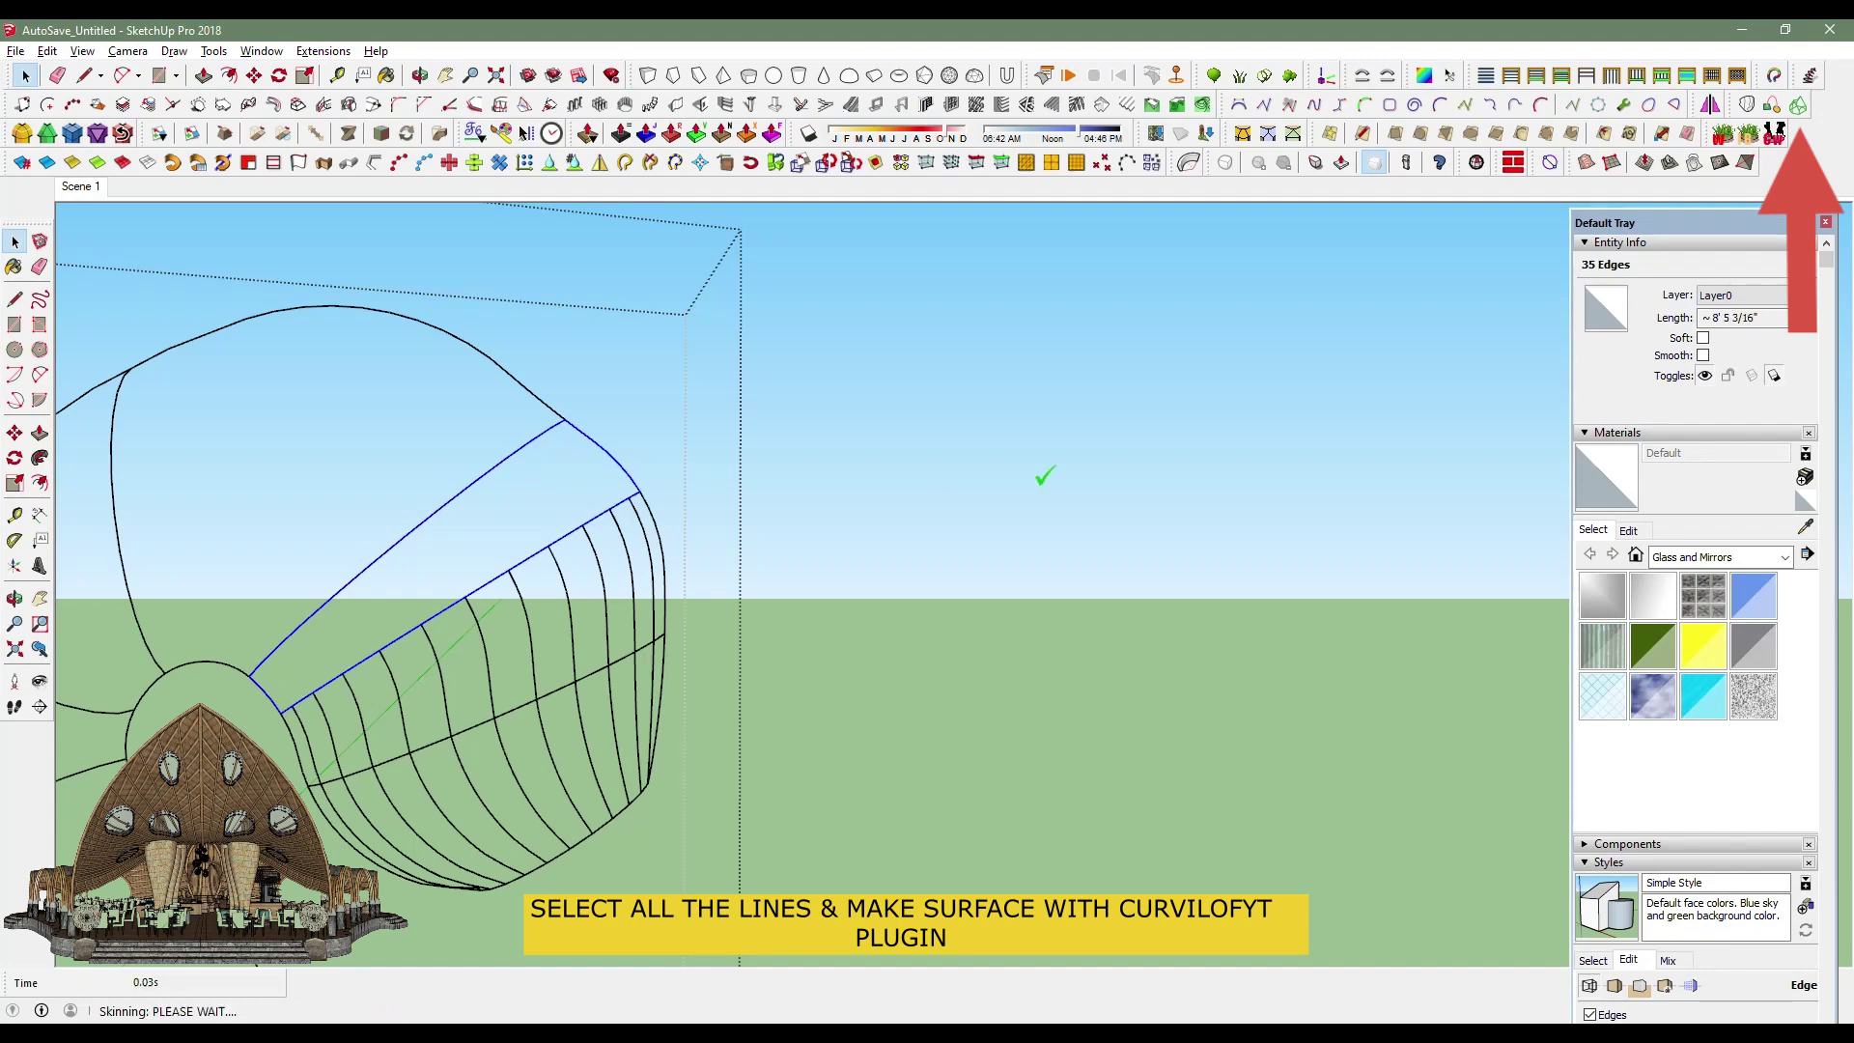
middle_click_drag(1045, 475, 968, 530)
left_click(968, 530)
left_click(446, 500)
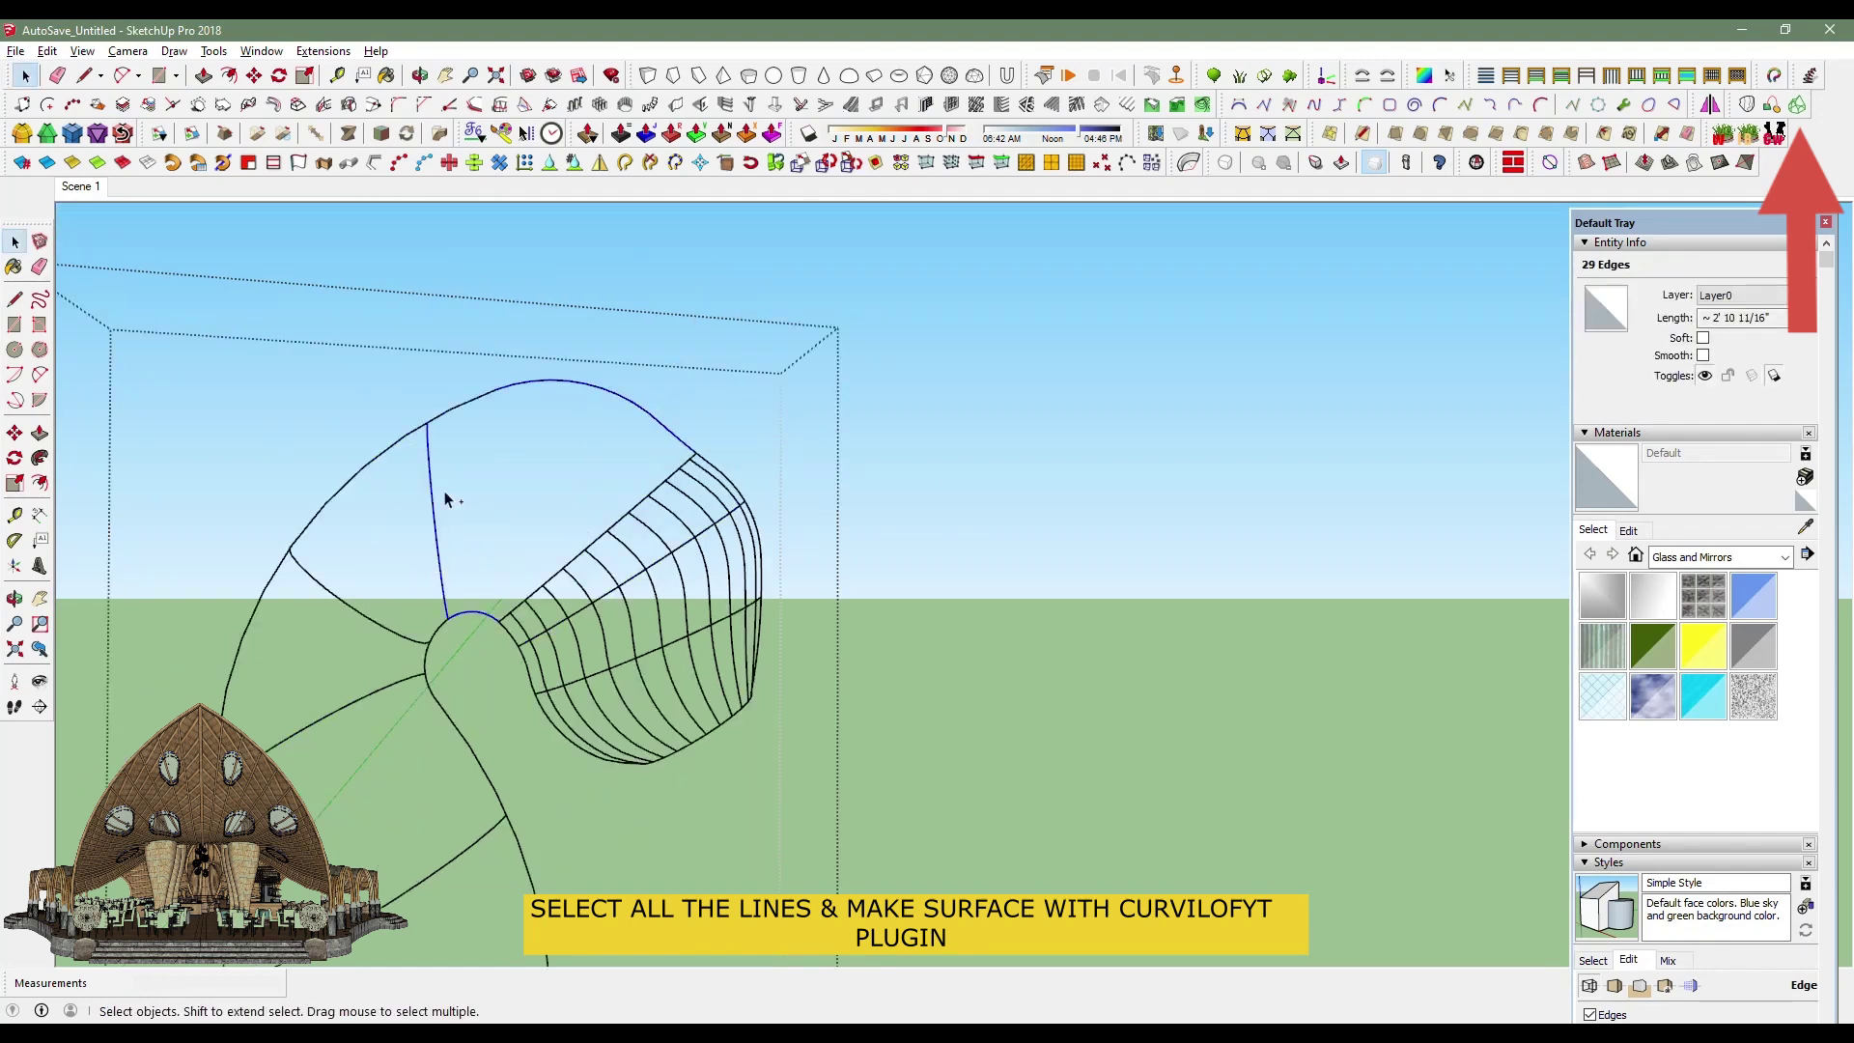
left_click(1775, 132)
left_click(701, 235)
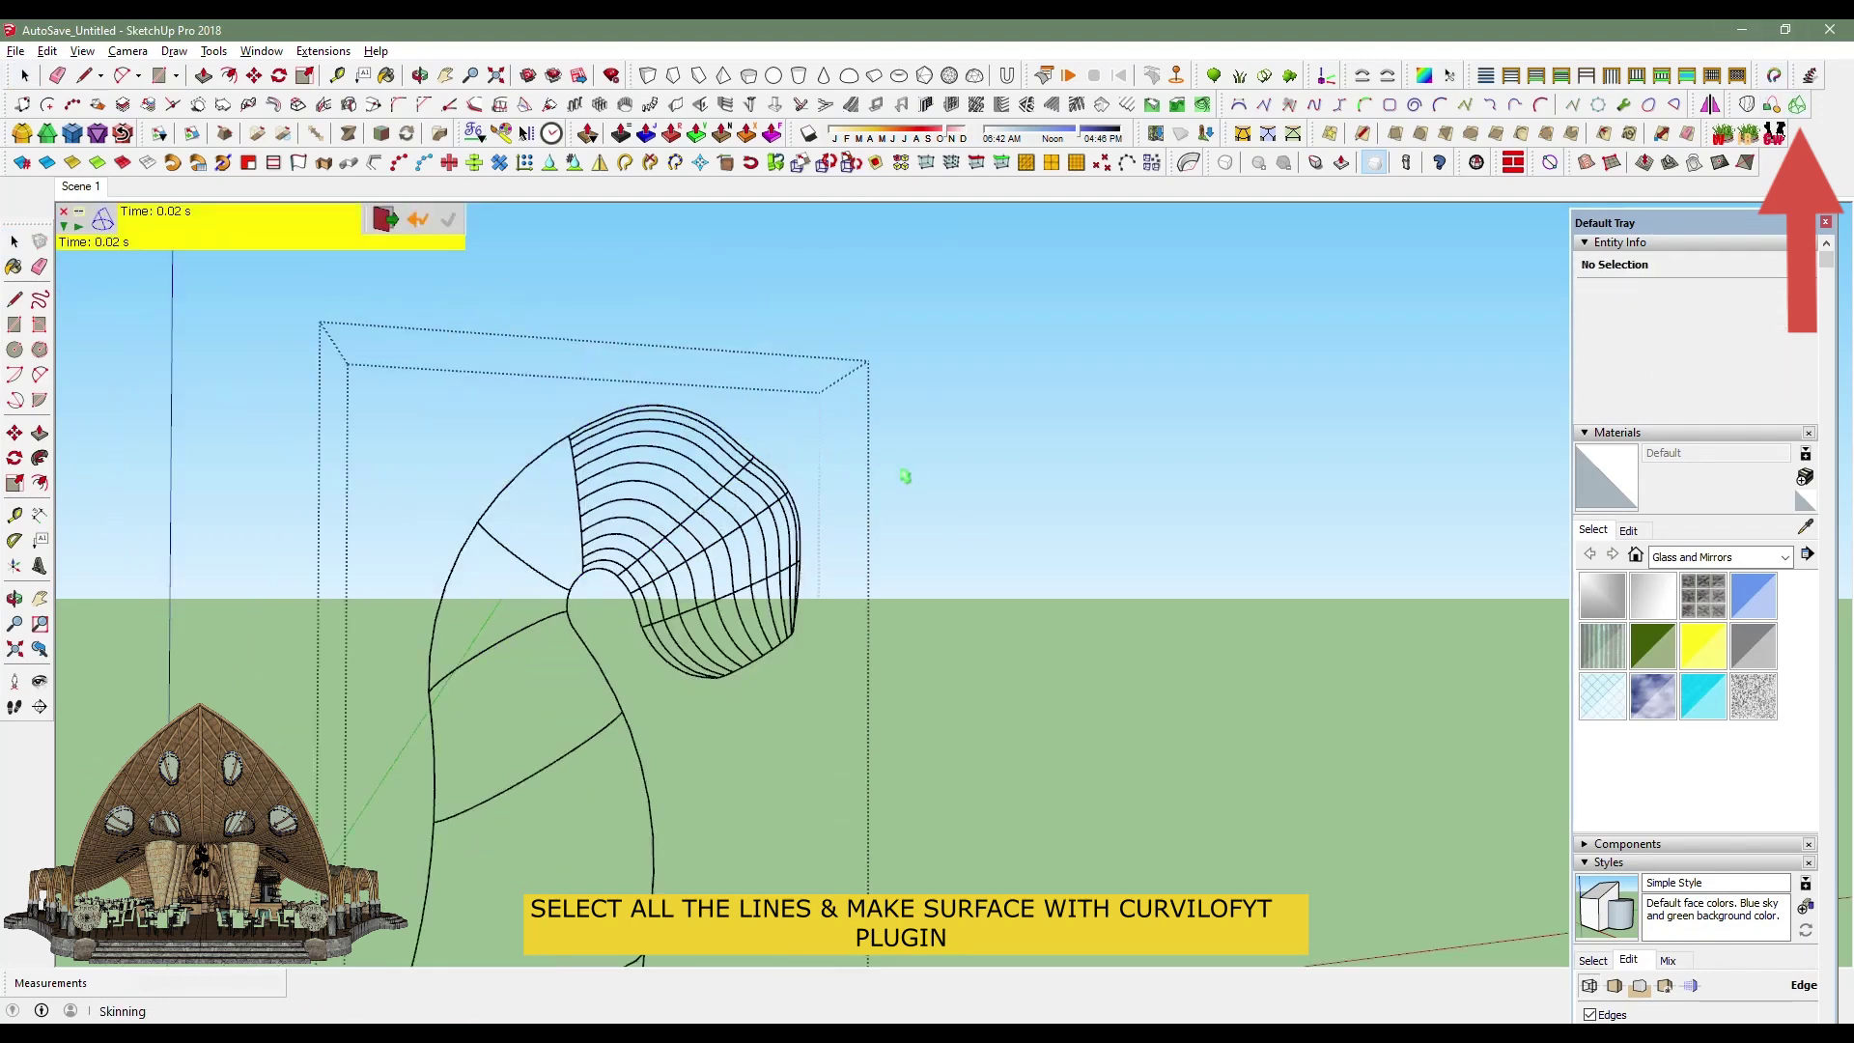
Select the left patch's contour curves and generate its skin.
scroll(676, 565, "up", 5)
left_click(591, 507)
scroll(466, 496, "down", 4)
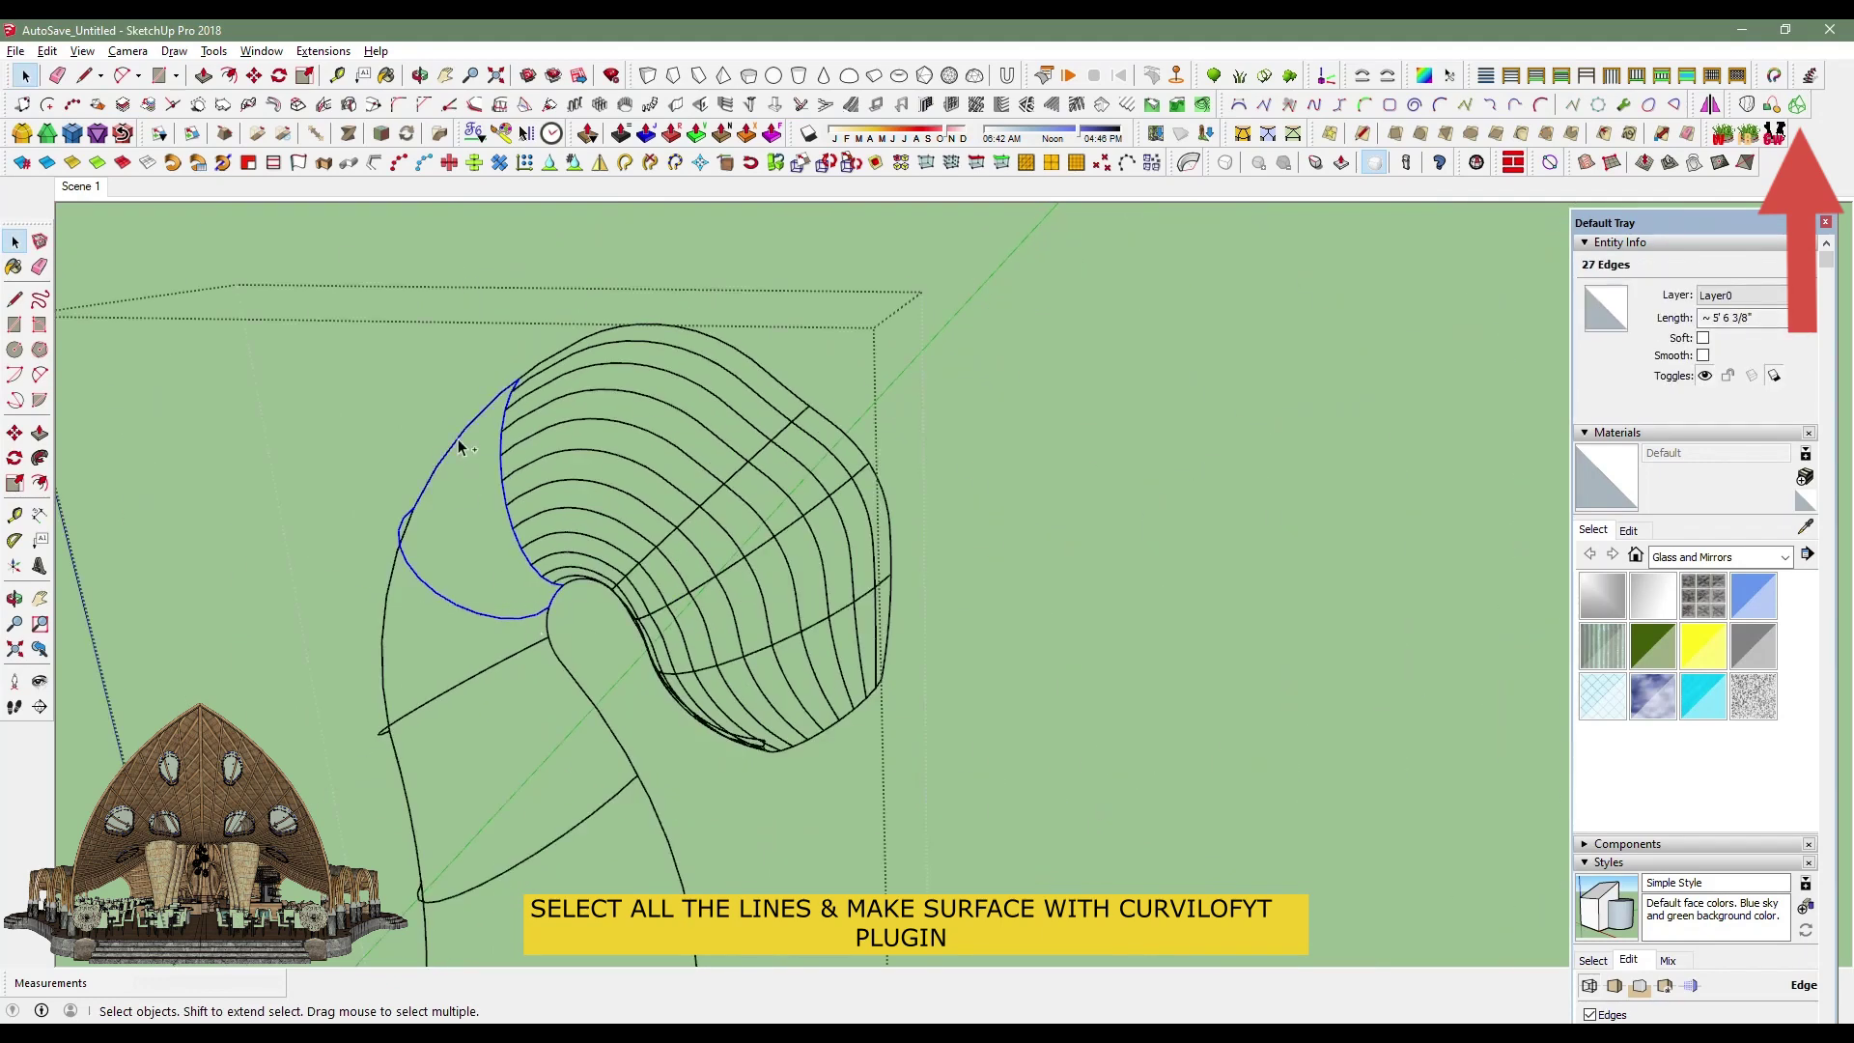
left_click(466, 447)
scroll(538, 517, "up", 5)
scroll(654, 385, "down", 3)
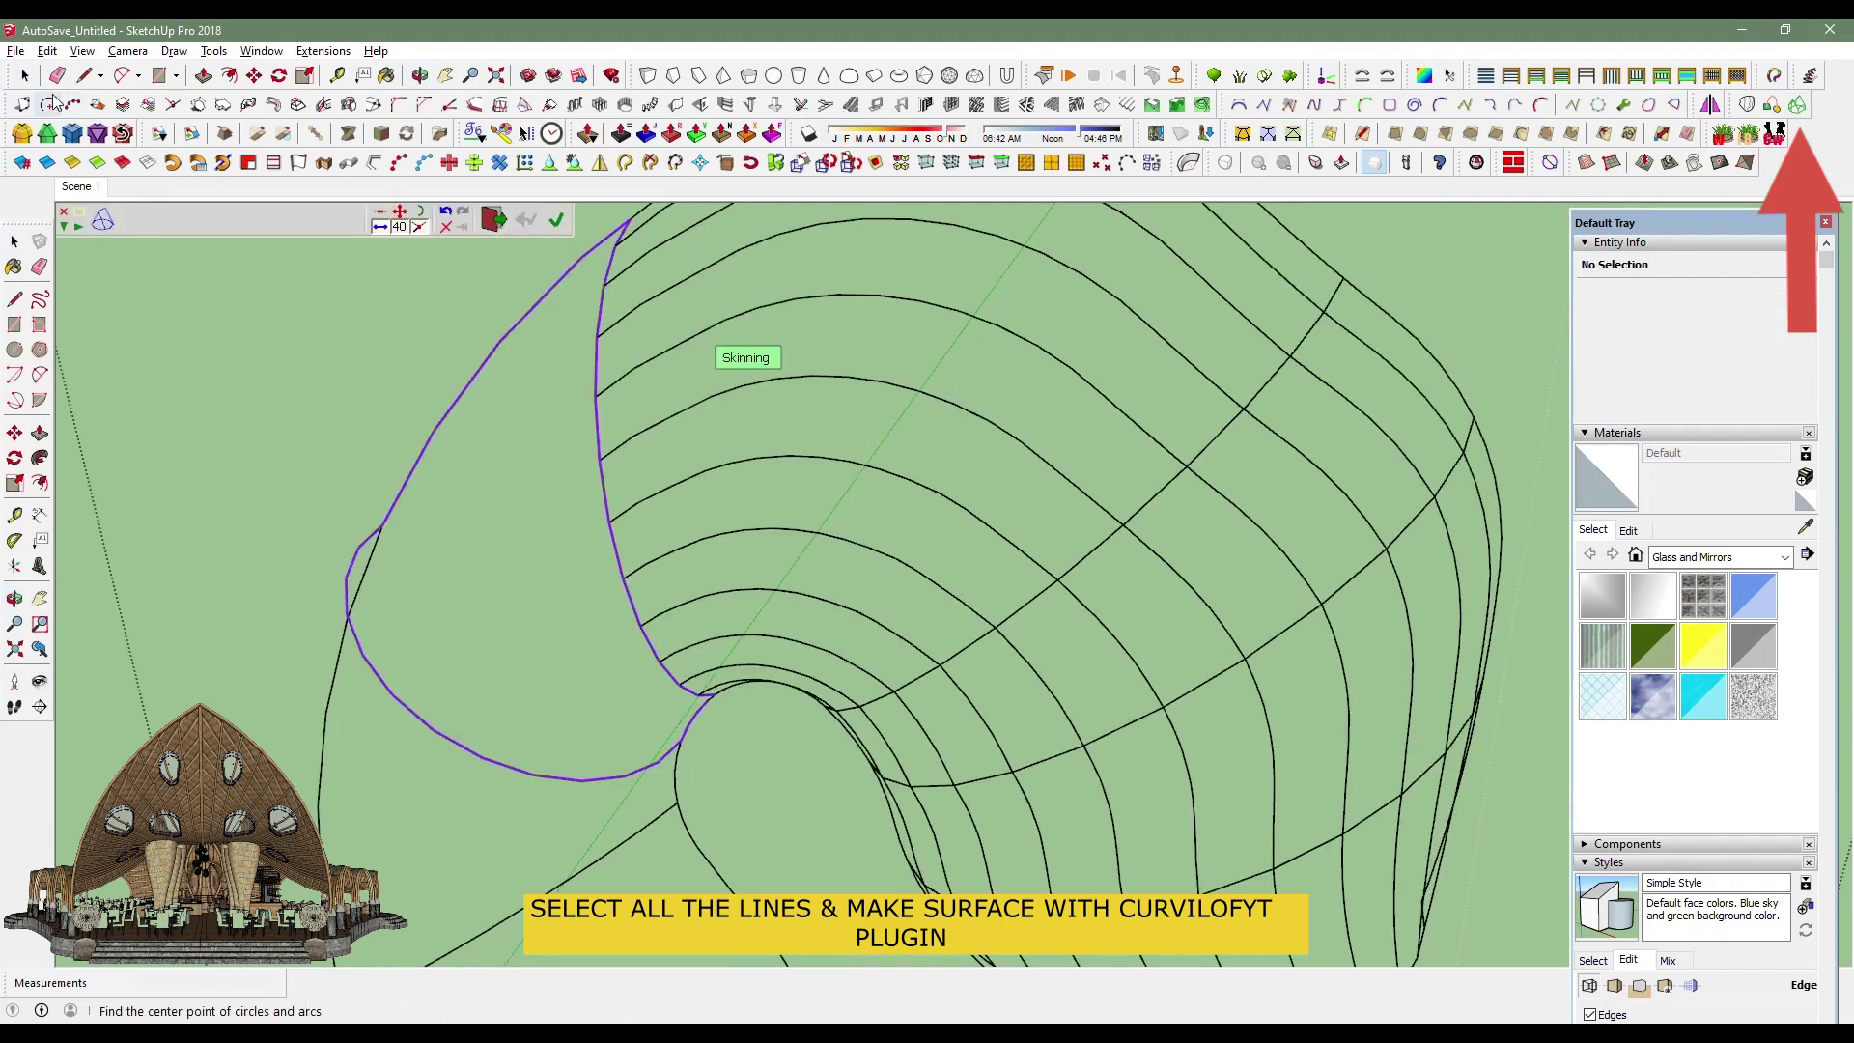
middle_click_drag(264, 274, 1036, 805)
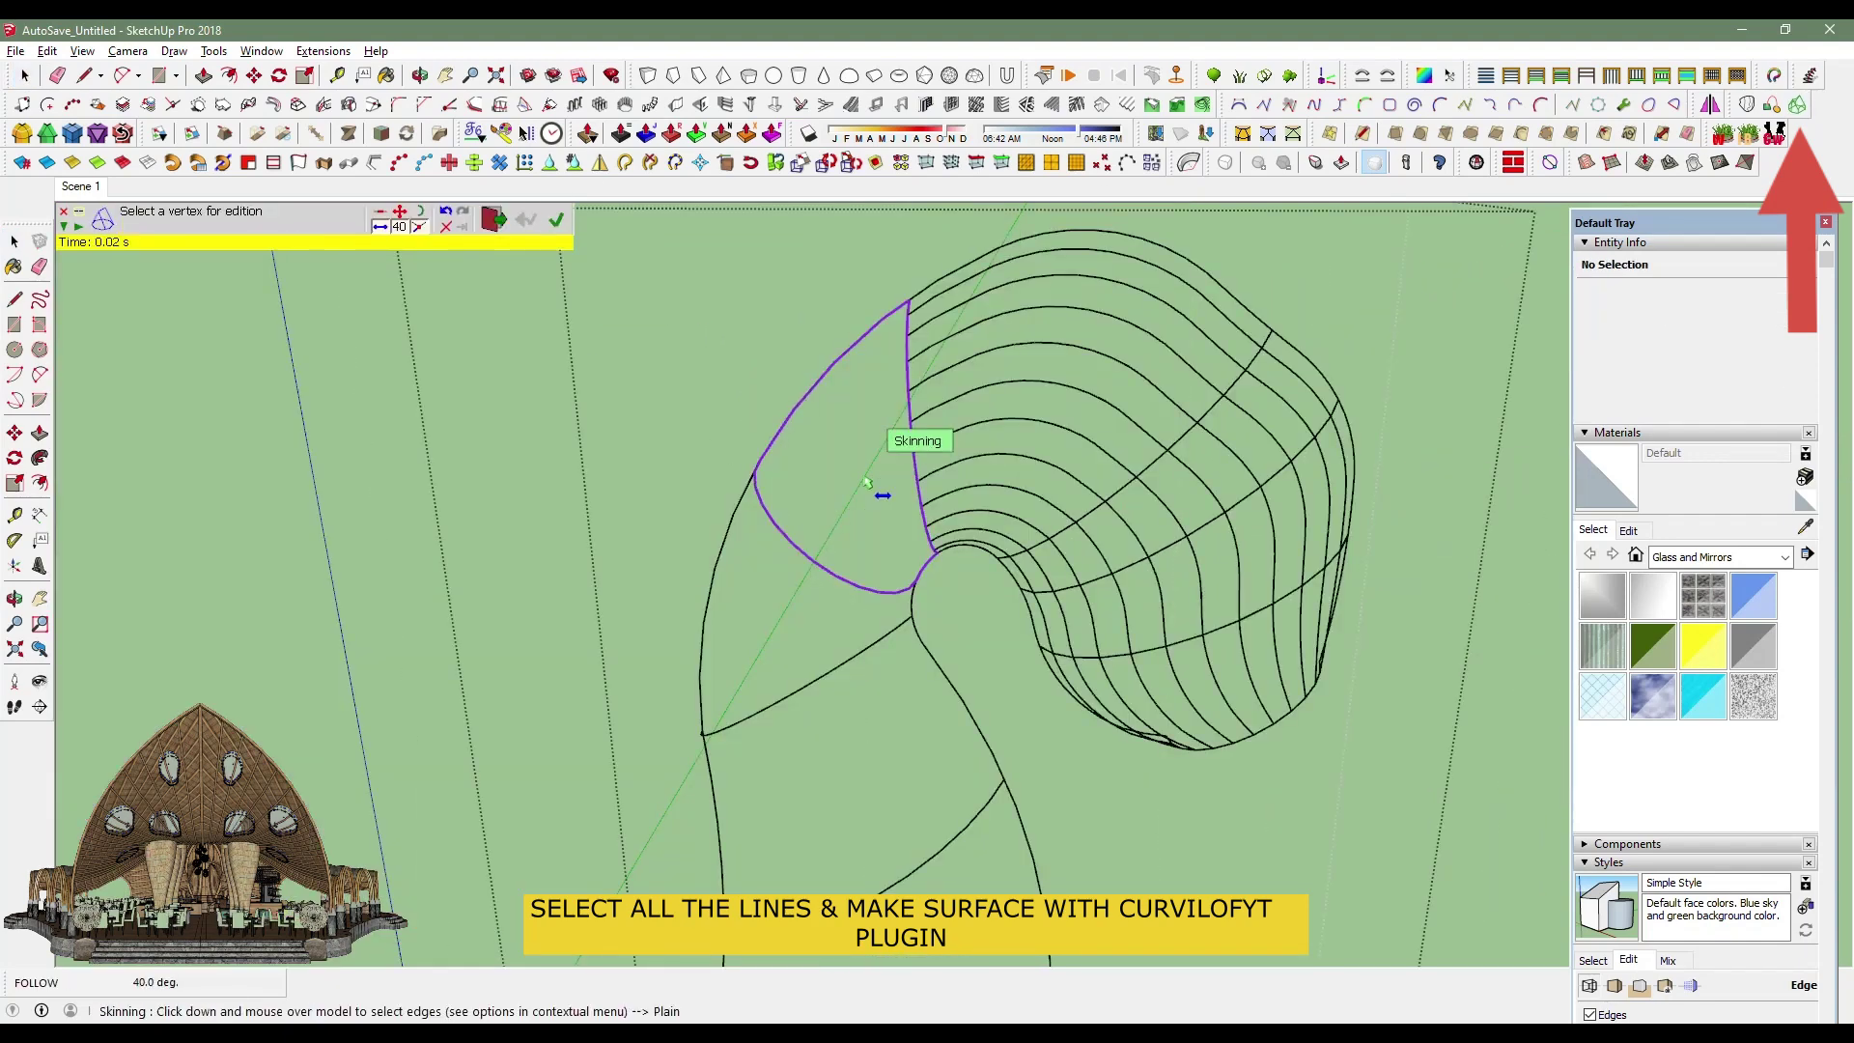
scroll(824, 608, "down", 3)
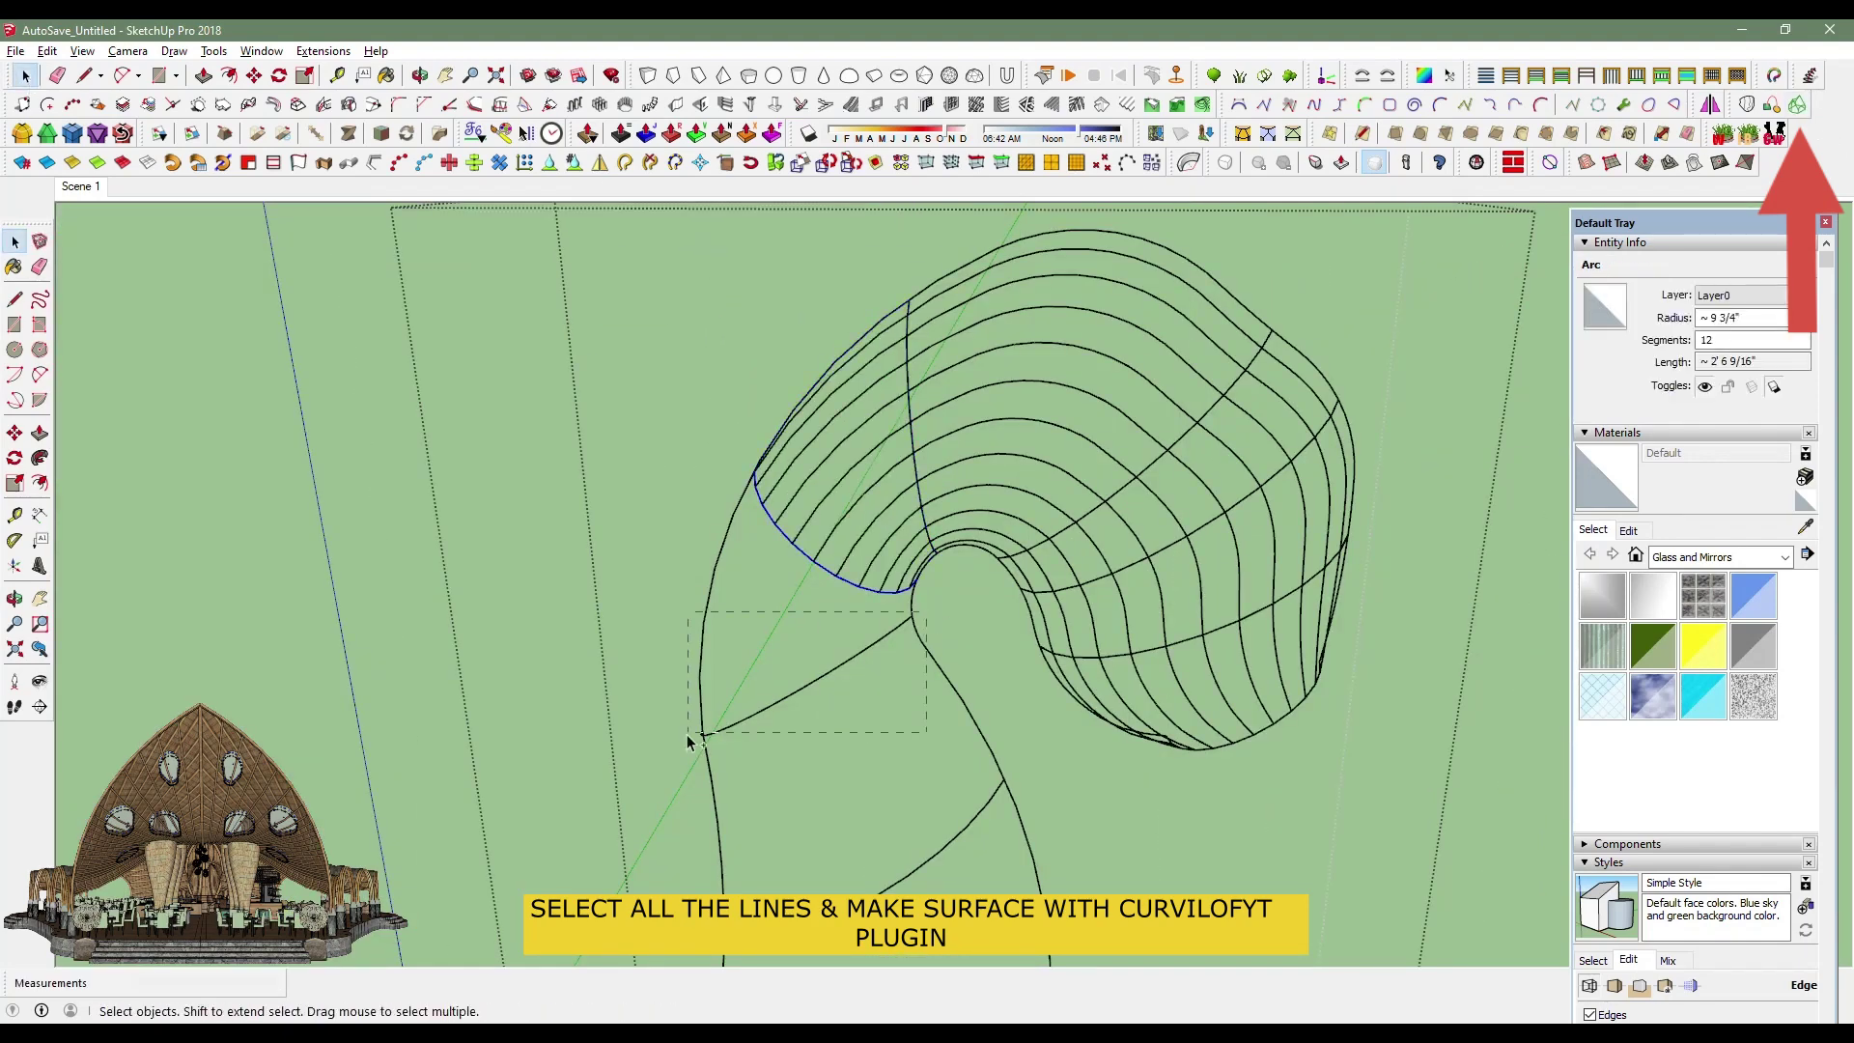
left_click_drag(850, 703, 773, 801)
scroll(876, 600, "up", 3)
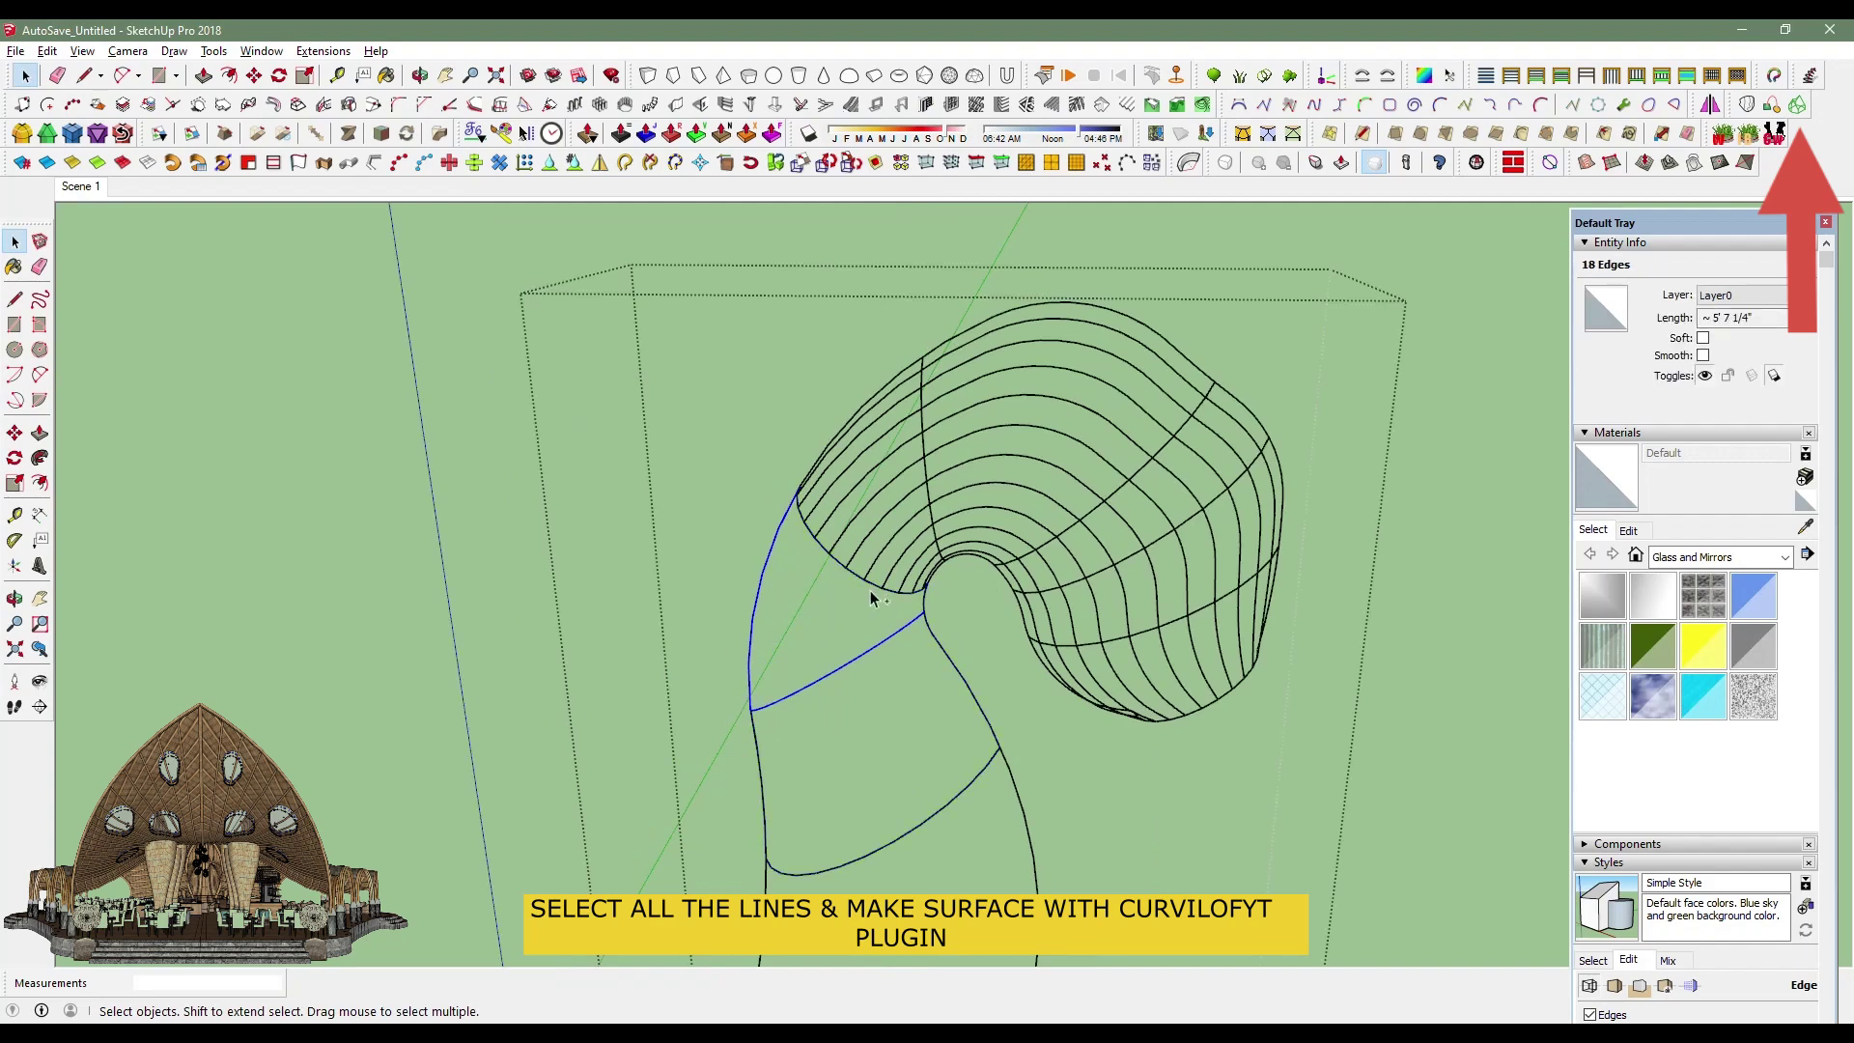
left_click(1797, 103)
key("Return")
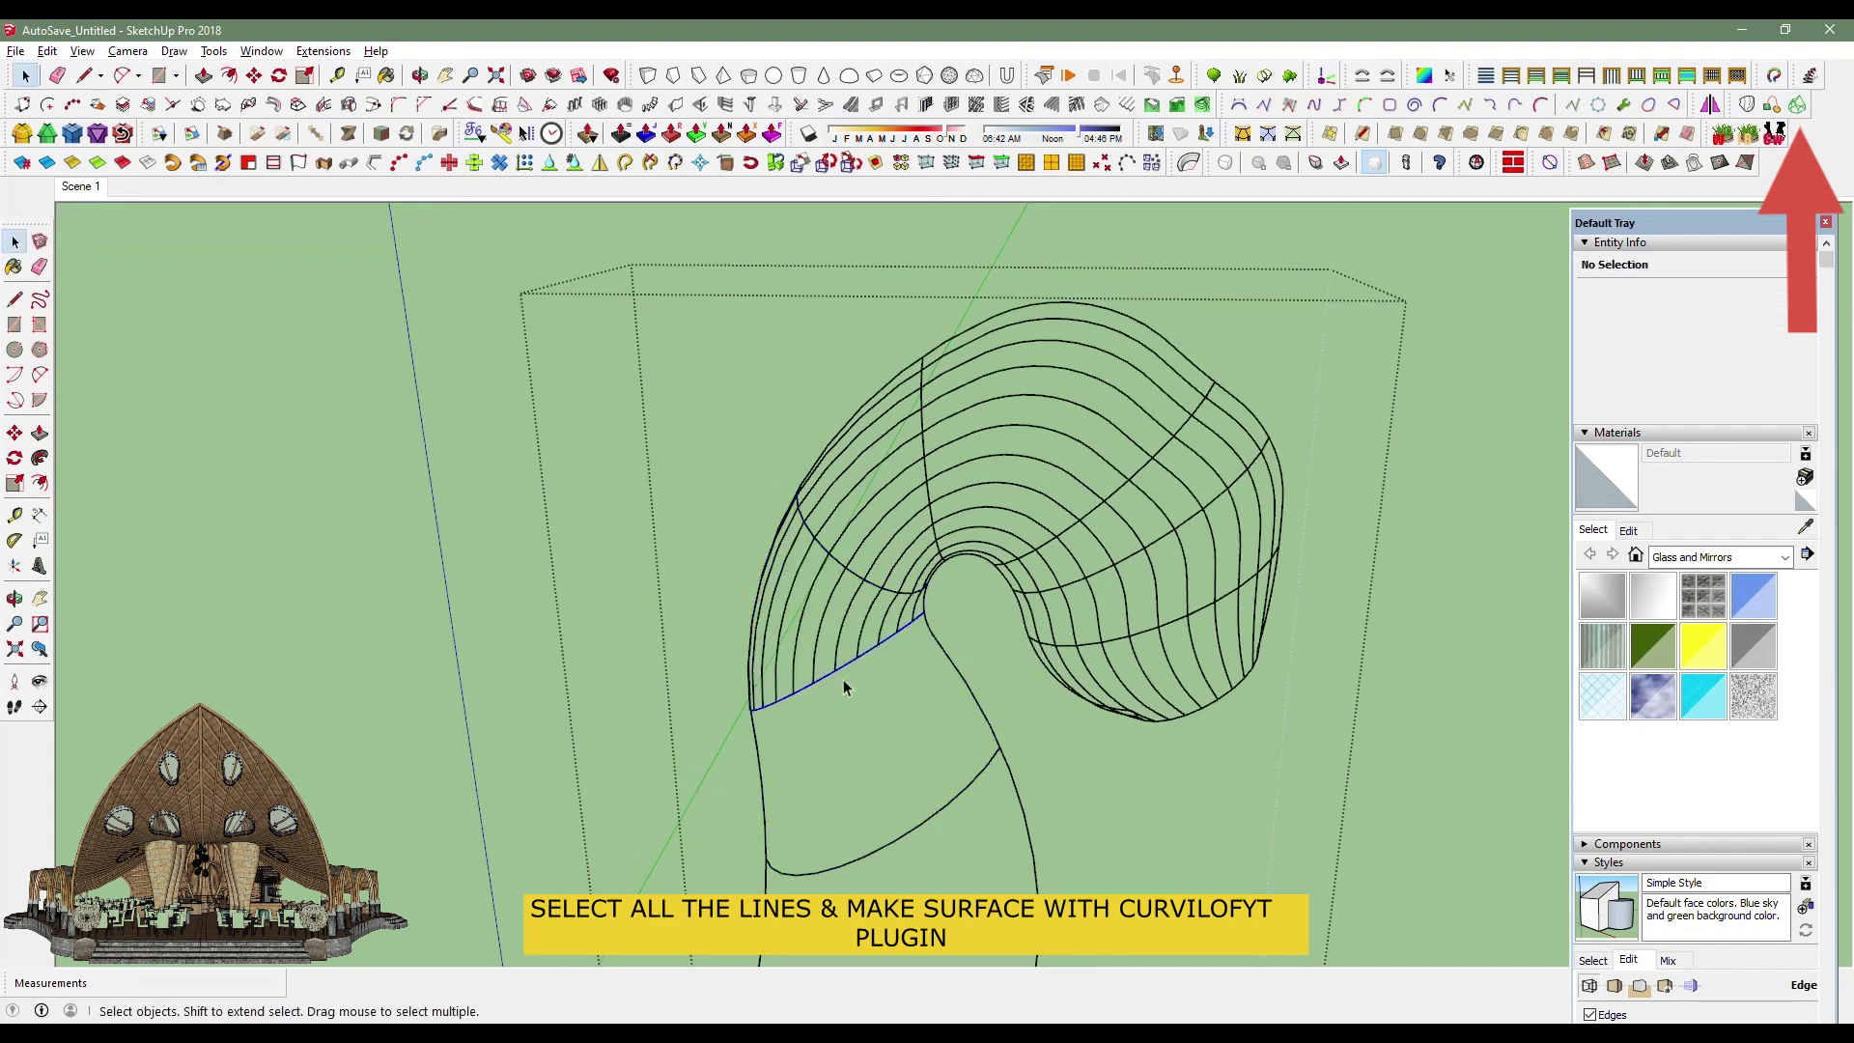
Skin and validate the lower patch of the neck.
left_click(829, 668)
left_click(1797, 104)
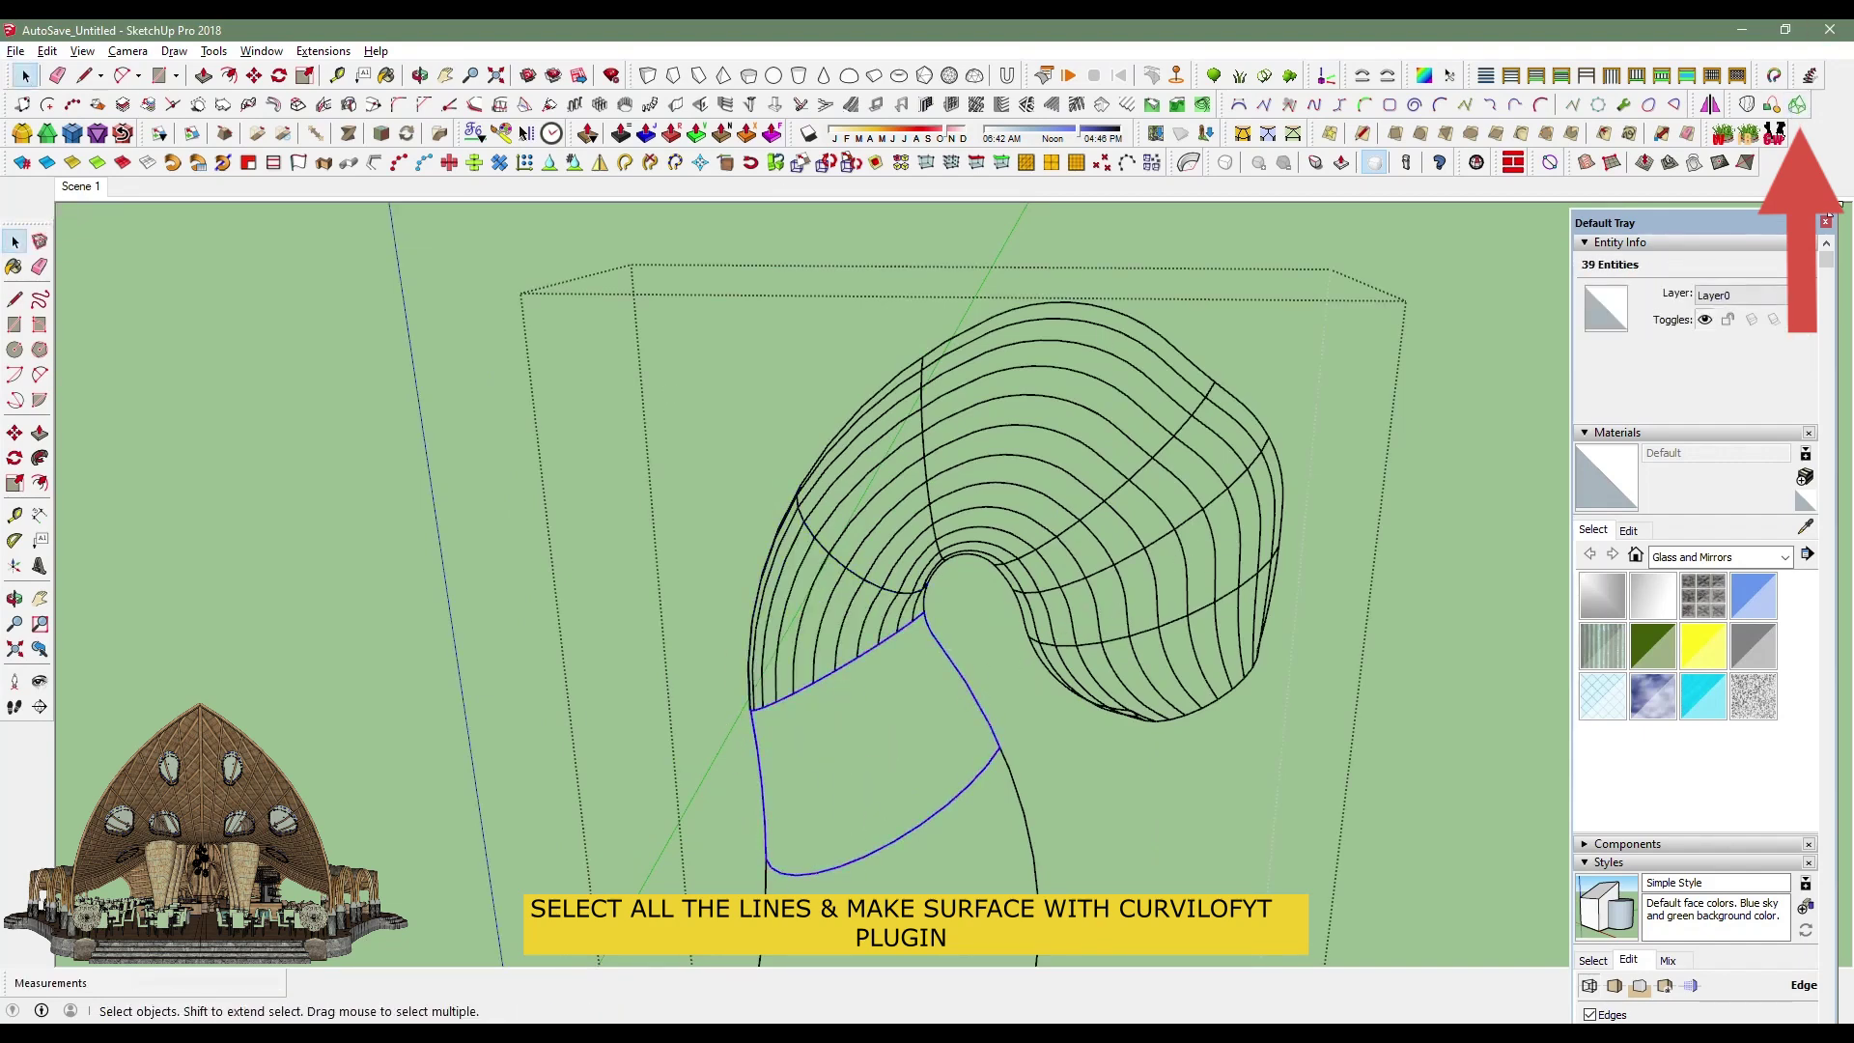
middle_click_drag(719, 494, 821, 454)
left_click_drag(821, 469, 739, 579)
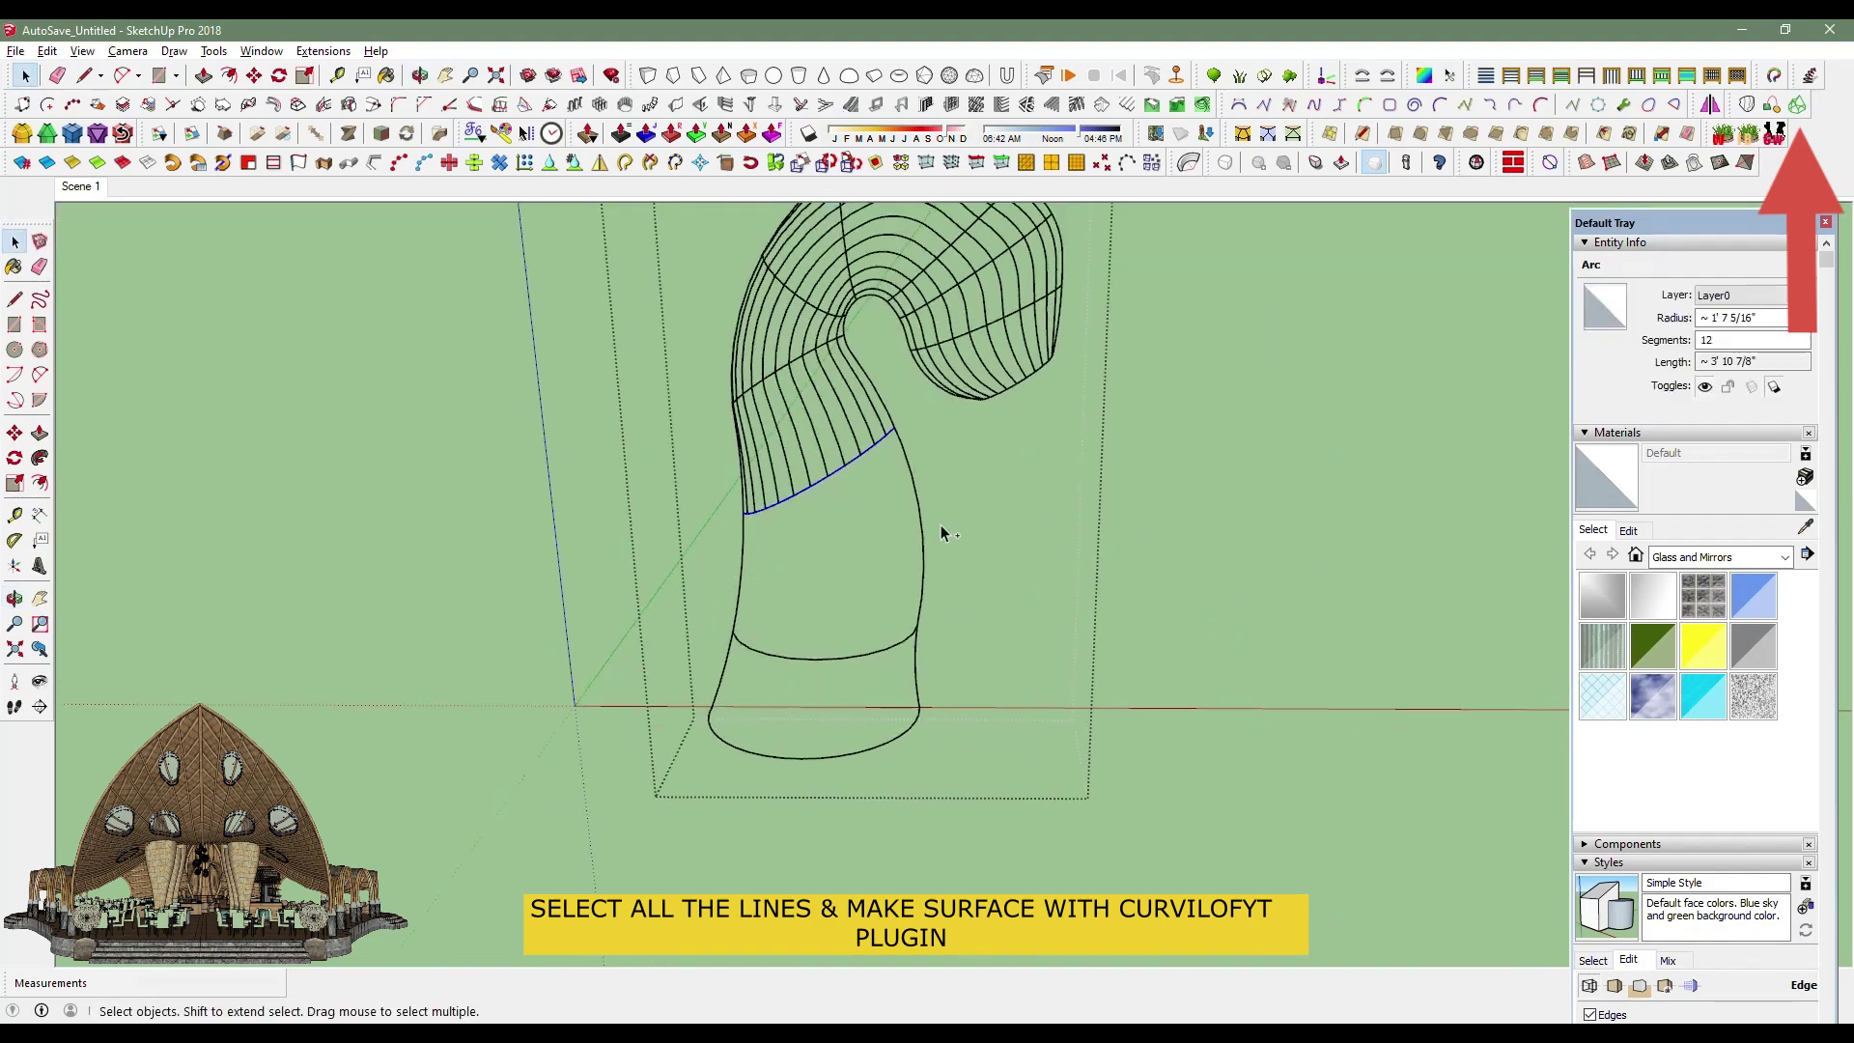
key("Return")
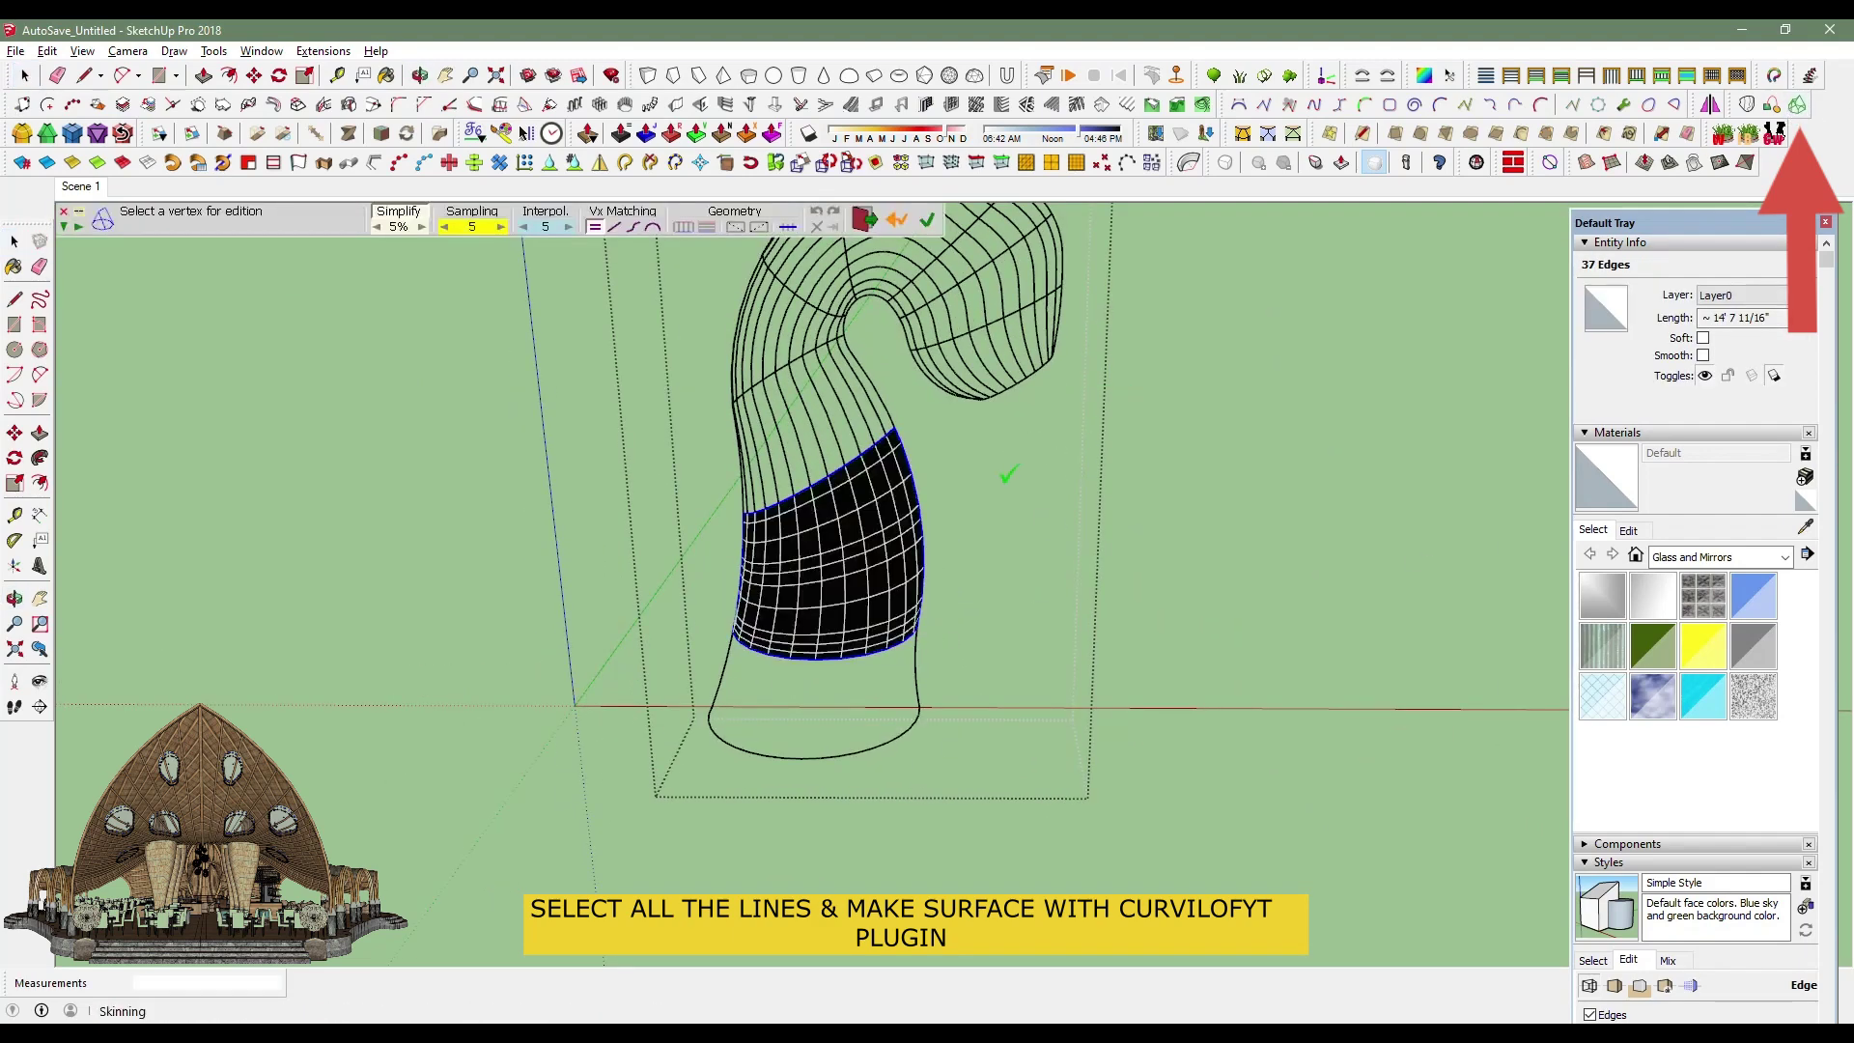
key("Return")
Skin the bottom section at the neck's base, completing the neck surfacing.
left_click_drag(664, 603, 945, 790)
scroll(1140, 569, "up", 3)
scroll(1144, 556, "up", 3)
scroll(1149, 541, "up", 2)
key("Return")
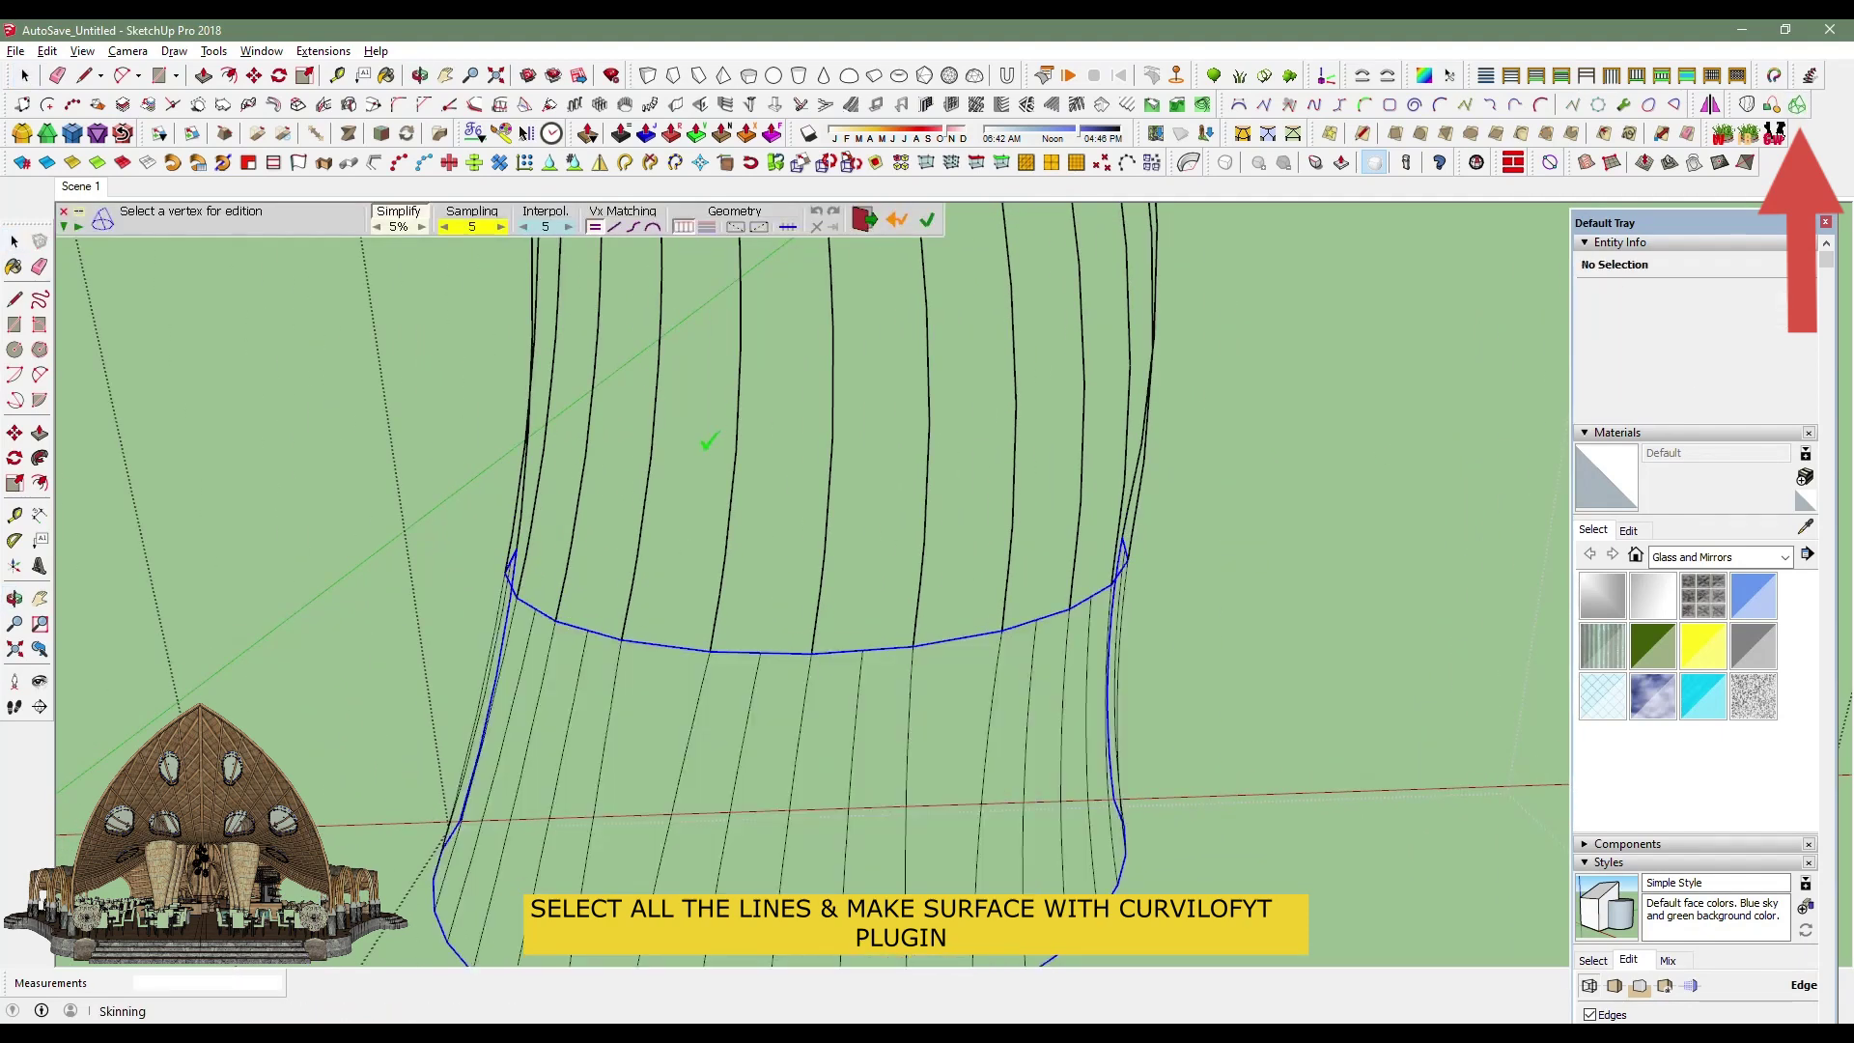
scroll(496, 754, "down", 5)
middle_click_drag(496, 754, 589, 501)
left_click(589, 501)
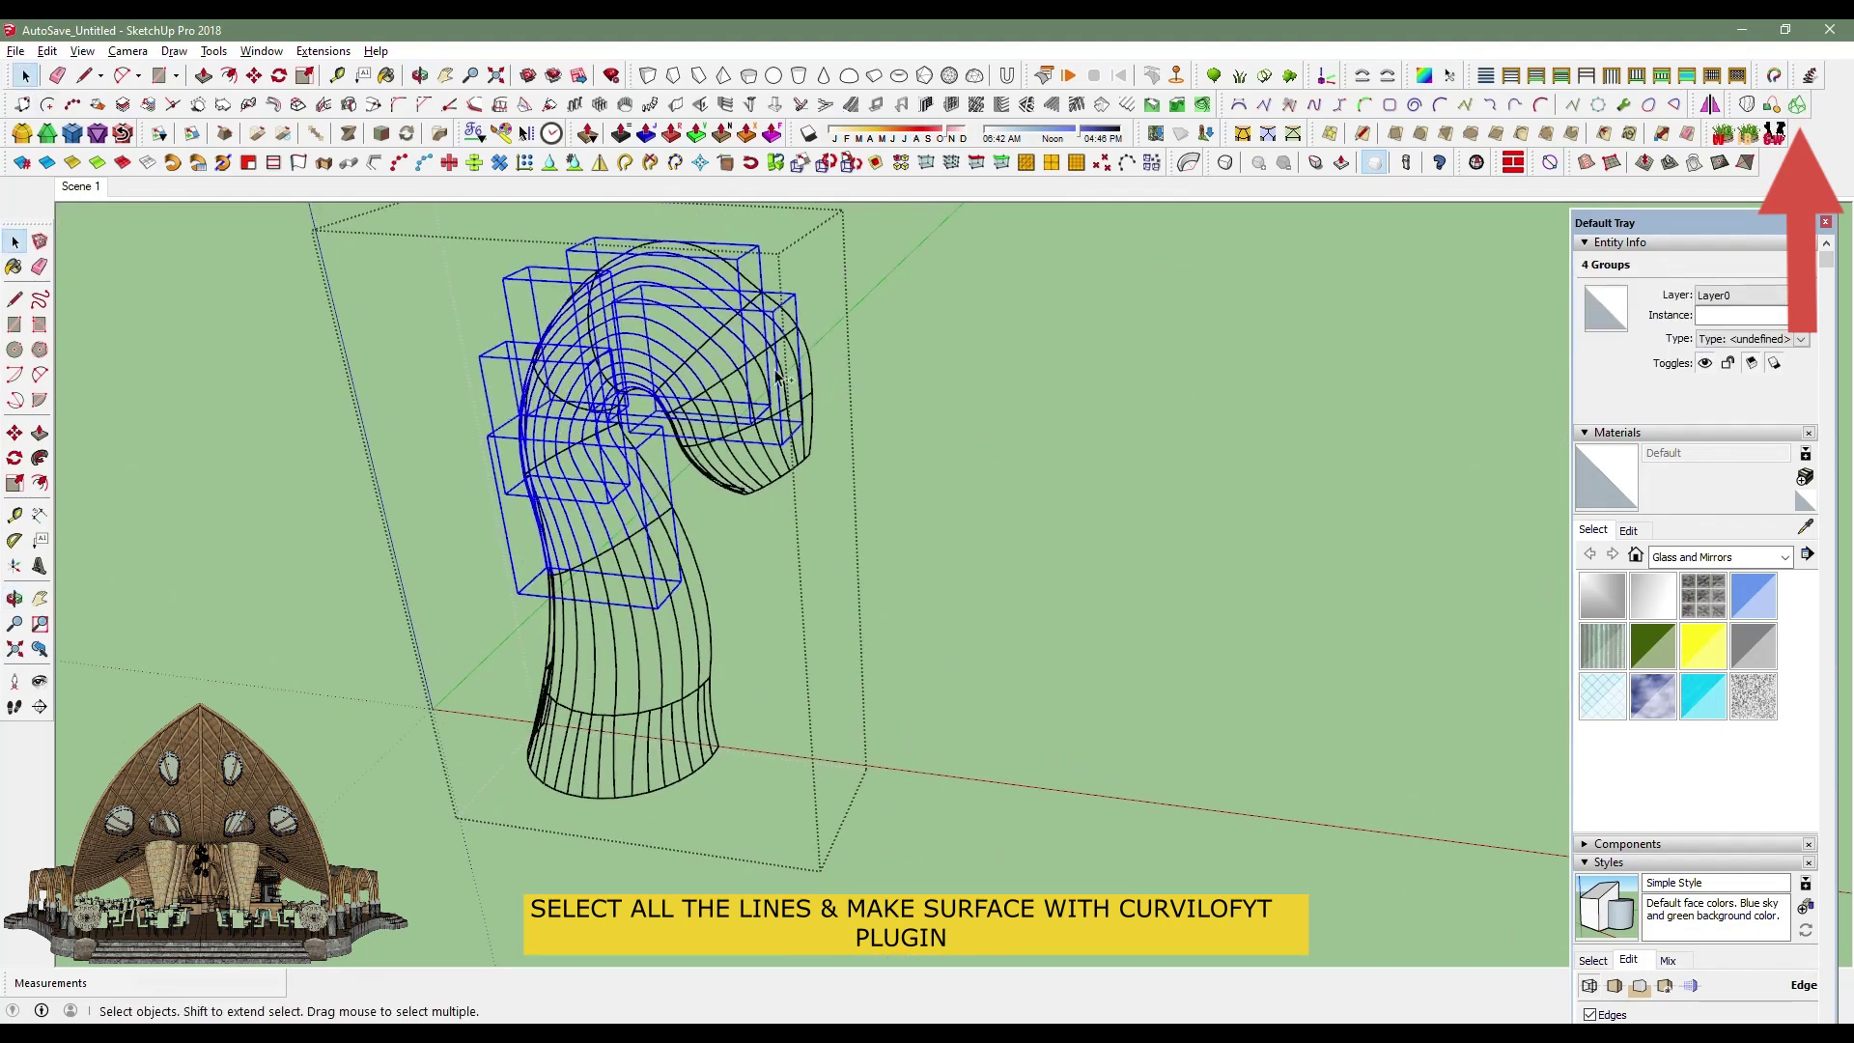
Explode all the Curviloft neck groups, including the base section, into loose curves.
right_click(652, 775)
middle_click_drag(652, 775, 540, 676)
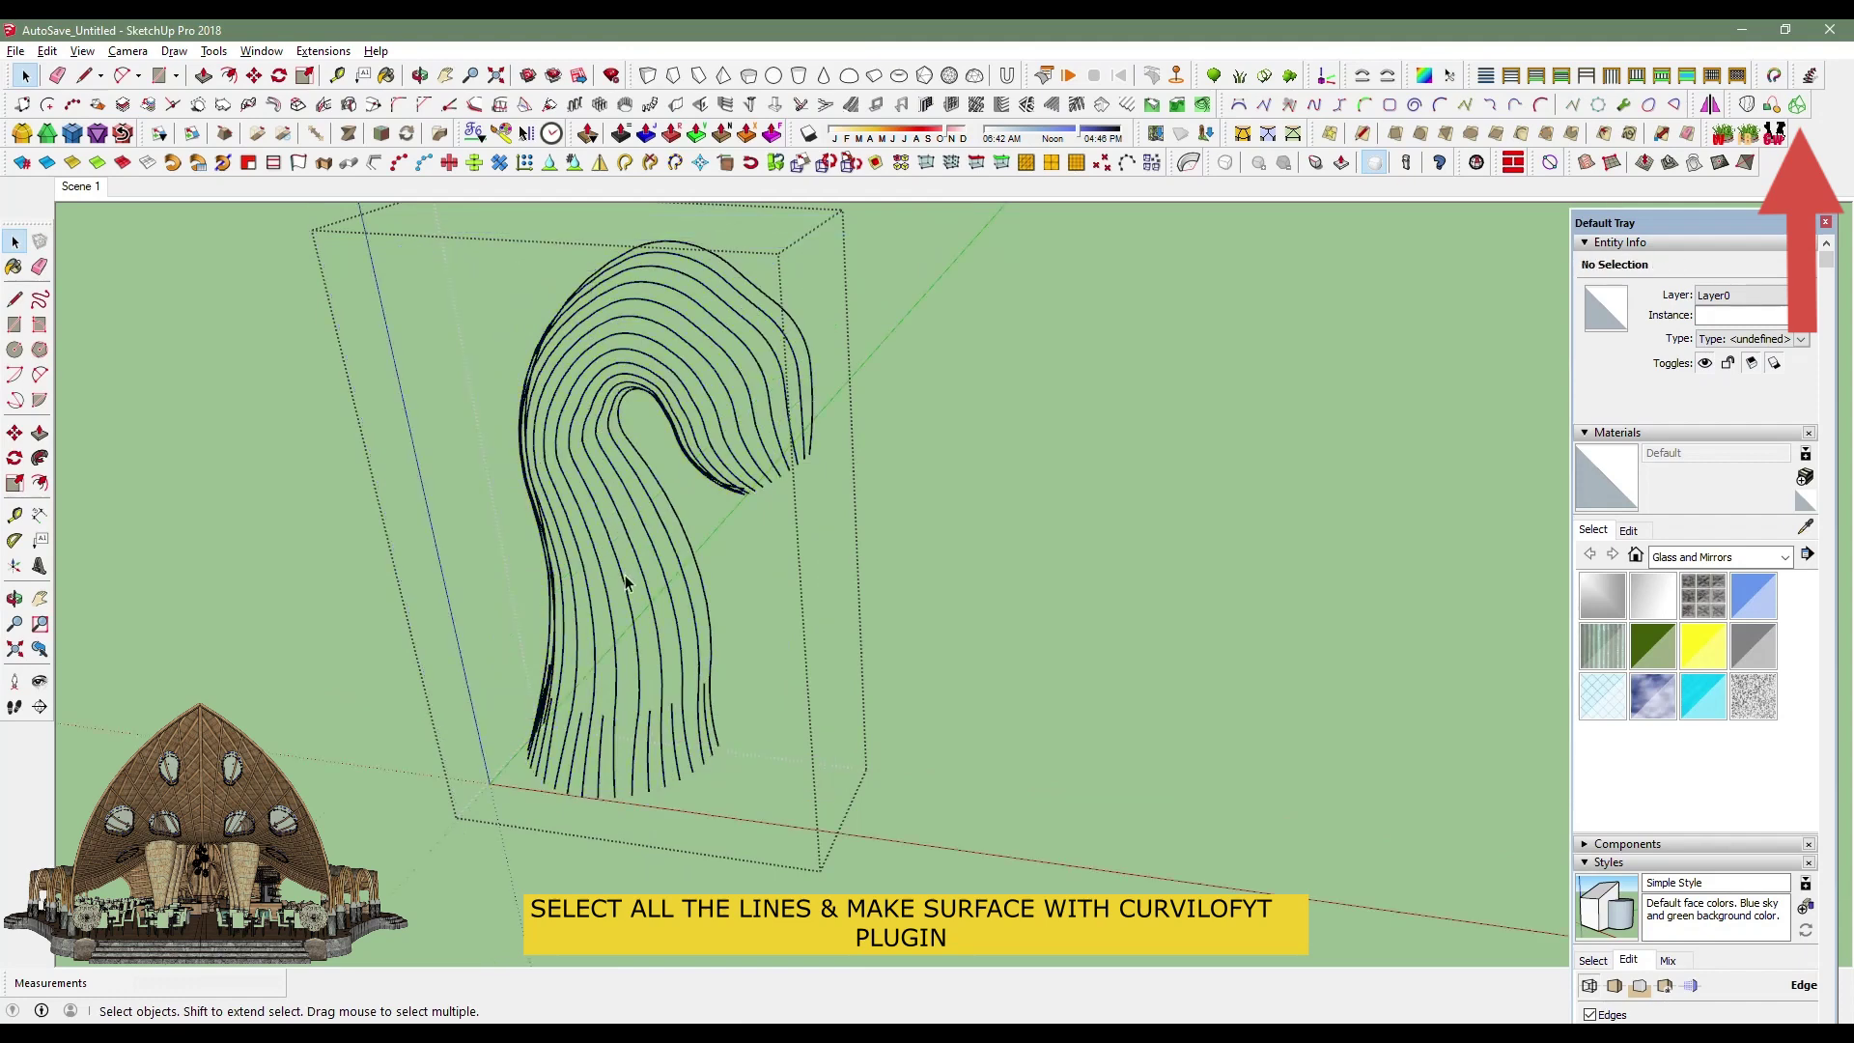
left_click_drag(869, 242, 513, 844)
right_click(582, 599)
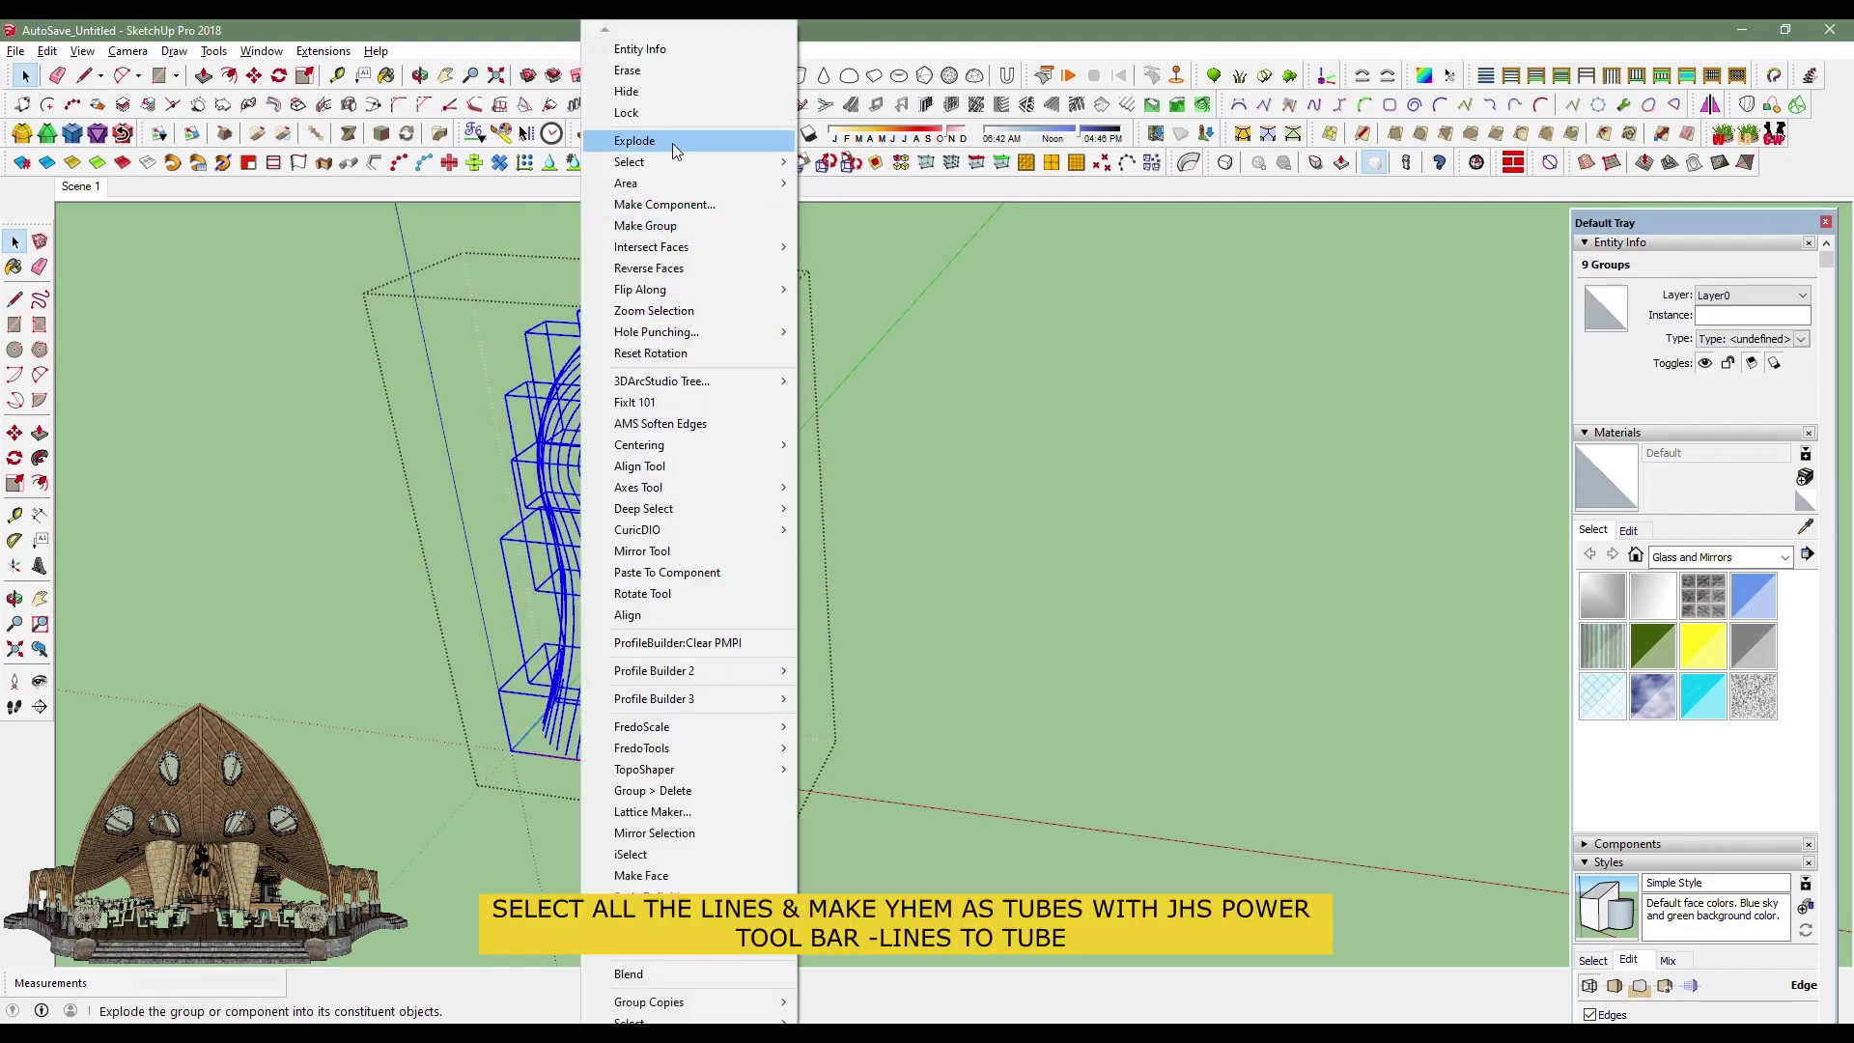
left_click(657, 132)
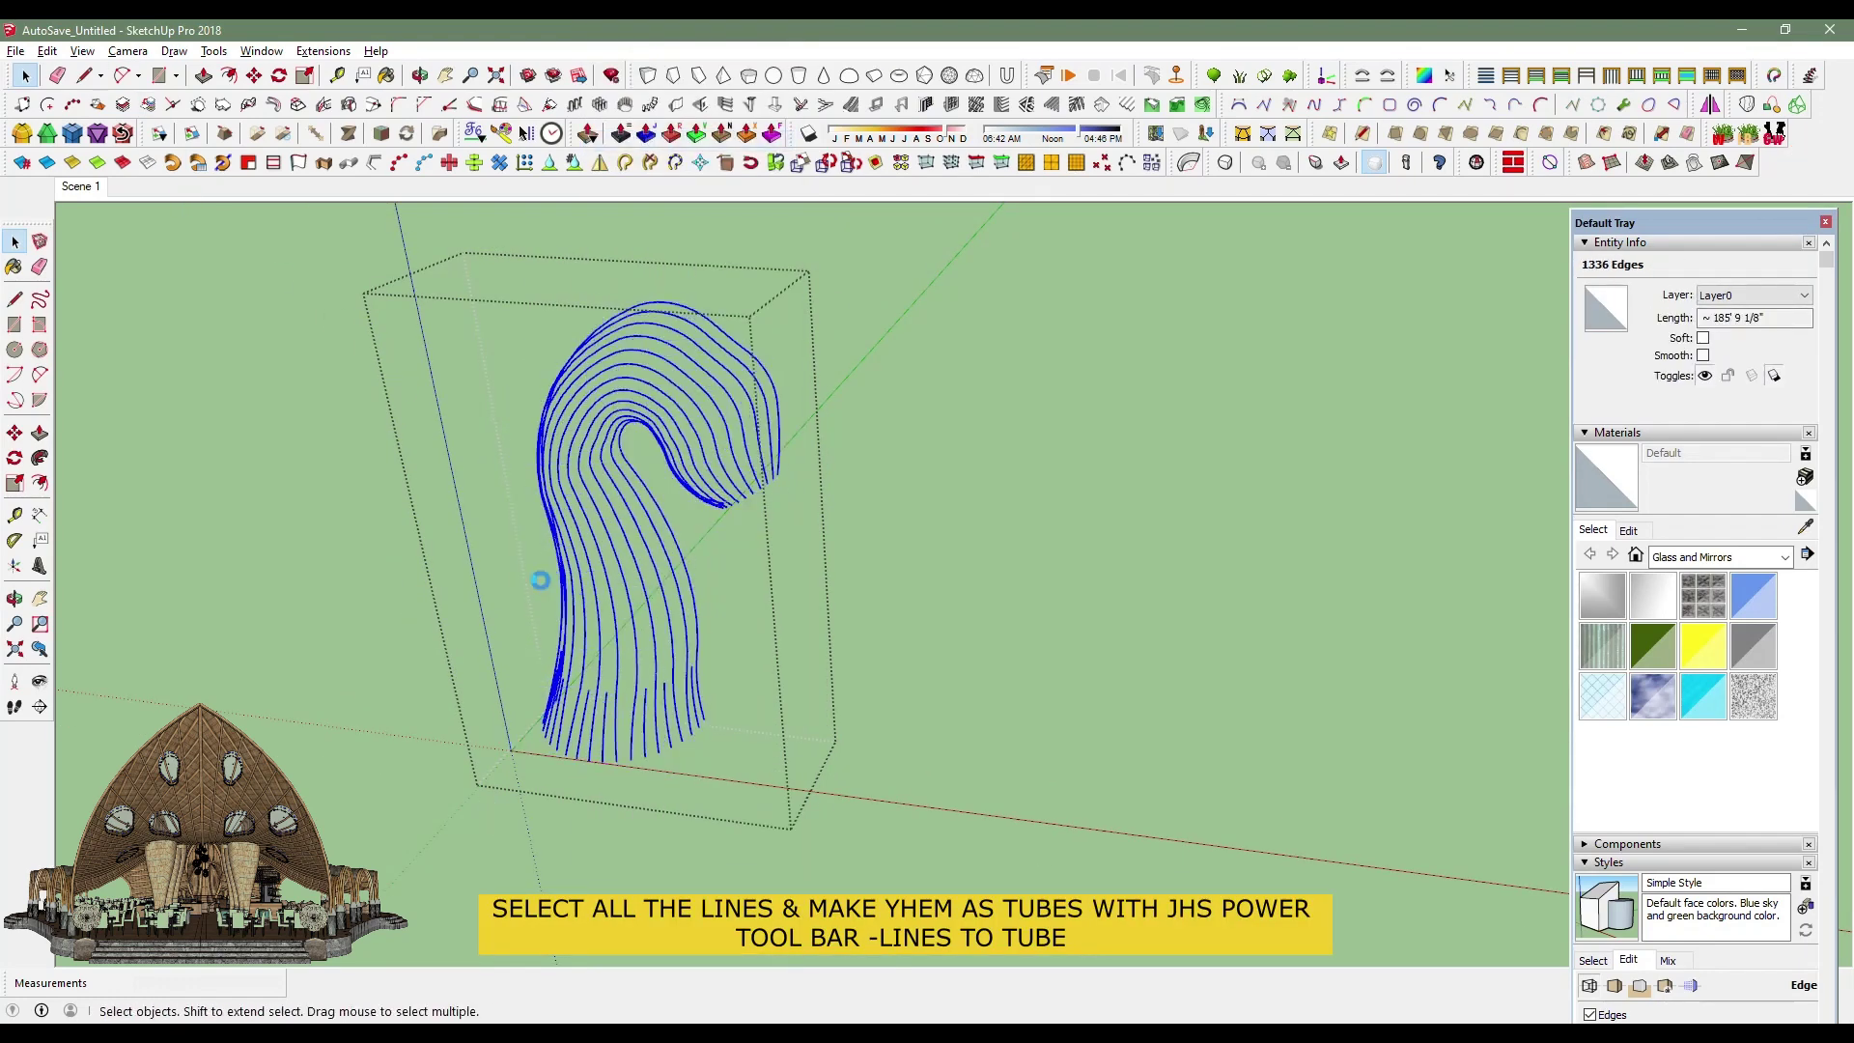
Convert all the loose curves into tubes with JHS Lines to Tube.
left_click(373, 162)
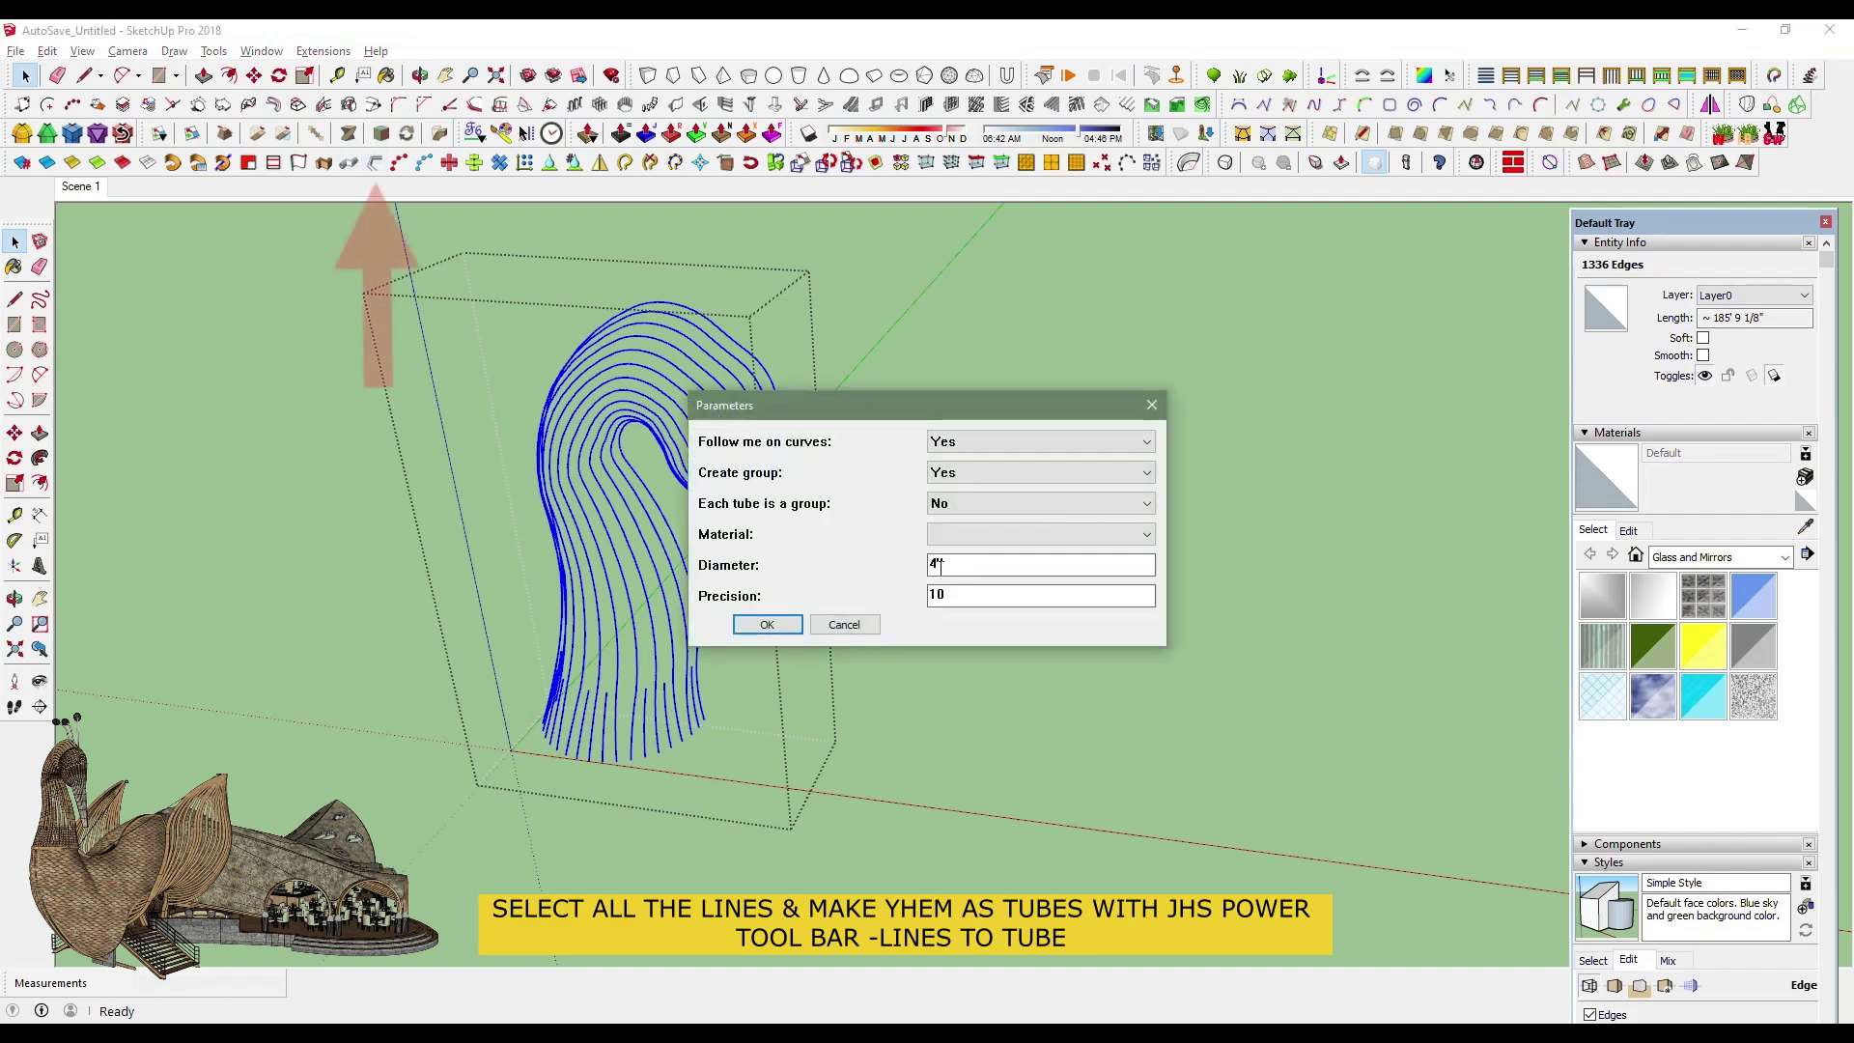
left_click(763, 625)
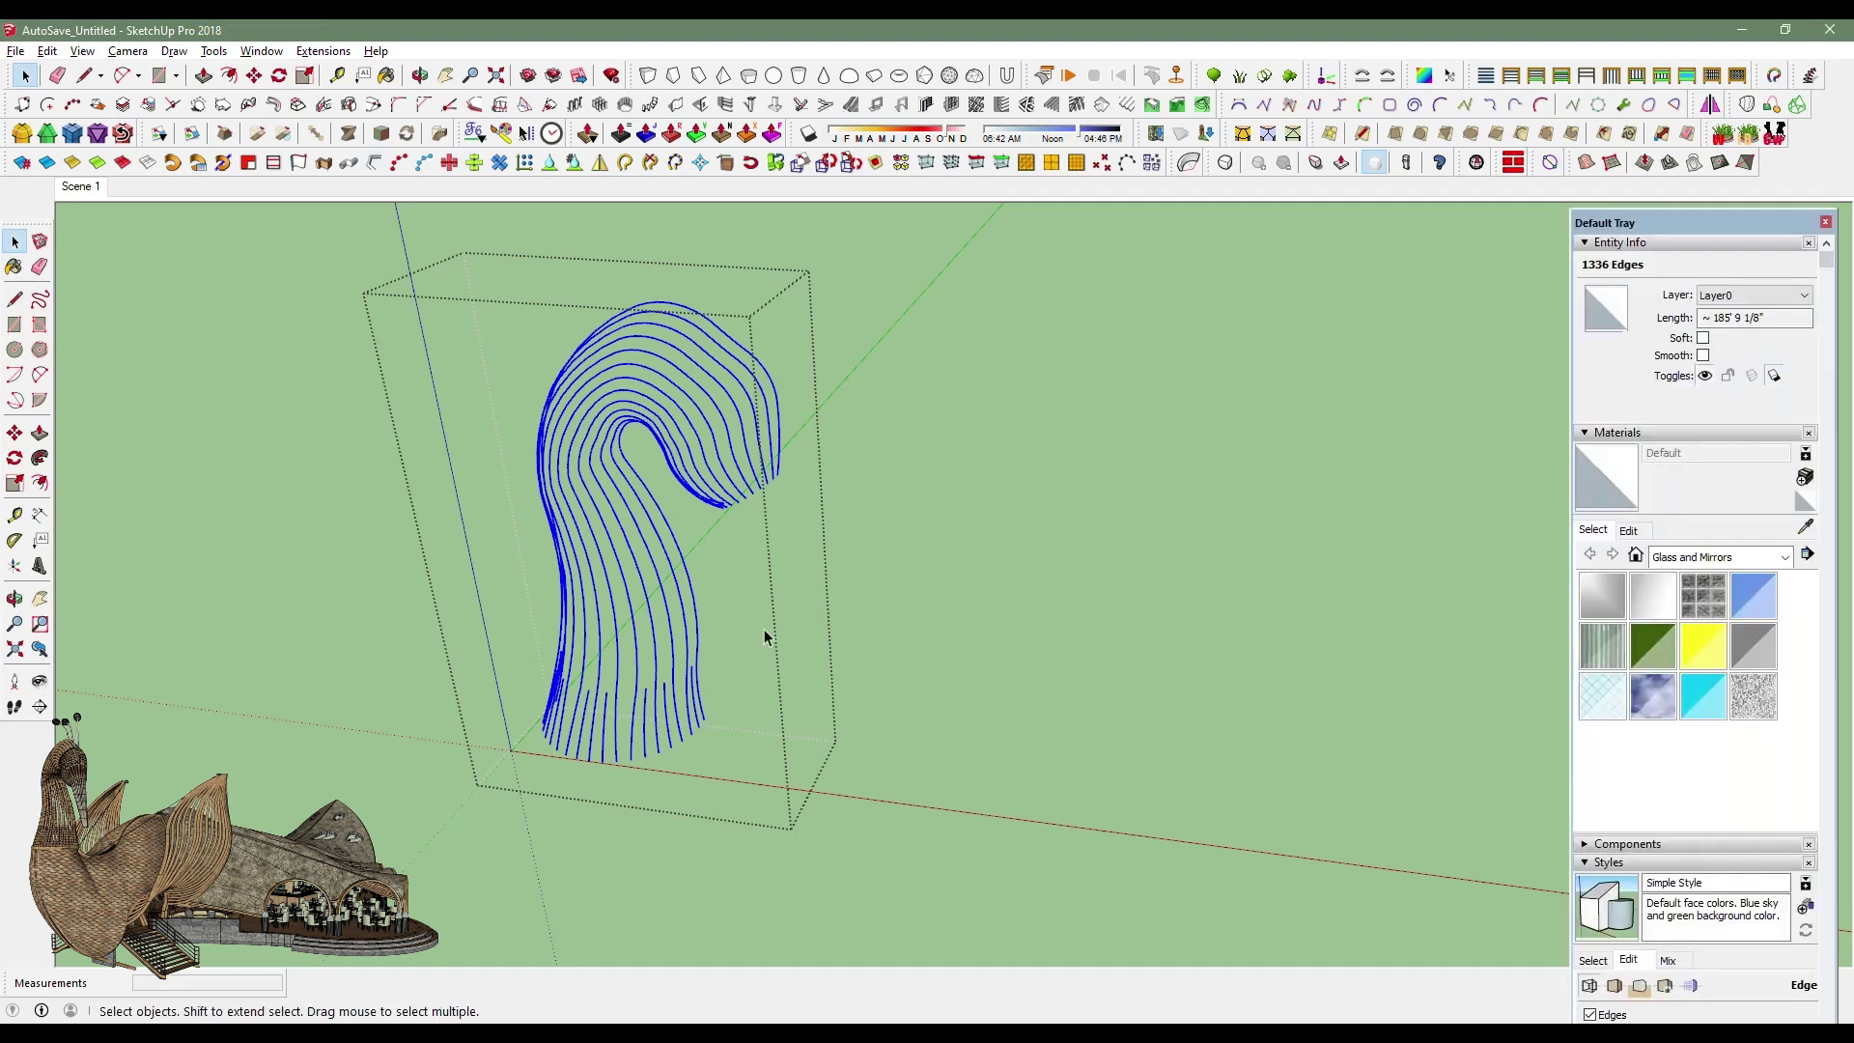
mouse_move(763, 629)
middle_mouse_down()
mouse_move(654, 766)
mouse_move(181, 570)
middle_mouse_up()
Make the tubed neck group into a component.
scroll(182, 570, "up", 5)
mouse_move(257, 808)
middle_mouse_down()
mouse_move(629, 768)
mouse_move(943, 592)
mouse_move(521, 704)
middle_mouse_up()
scroll(629, 768, "down", 5)
scroll(584, 492, "up", 3)
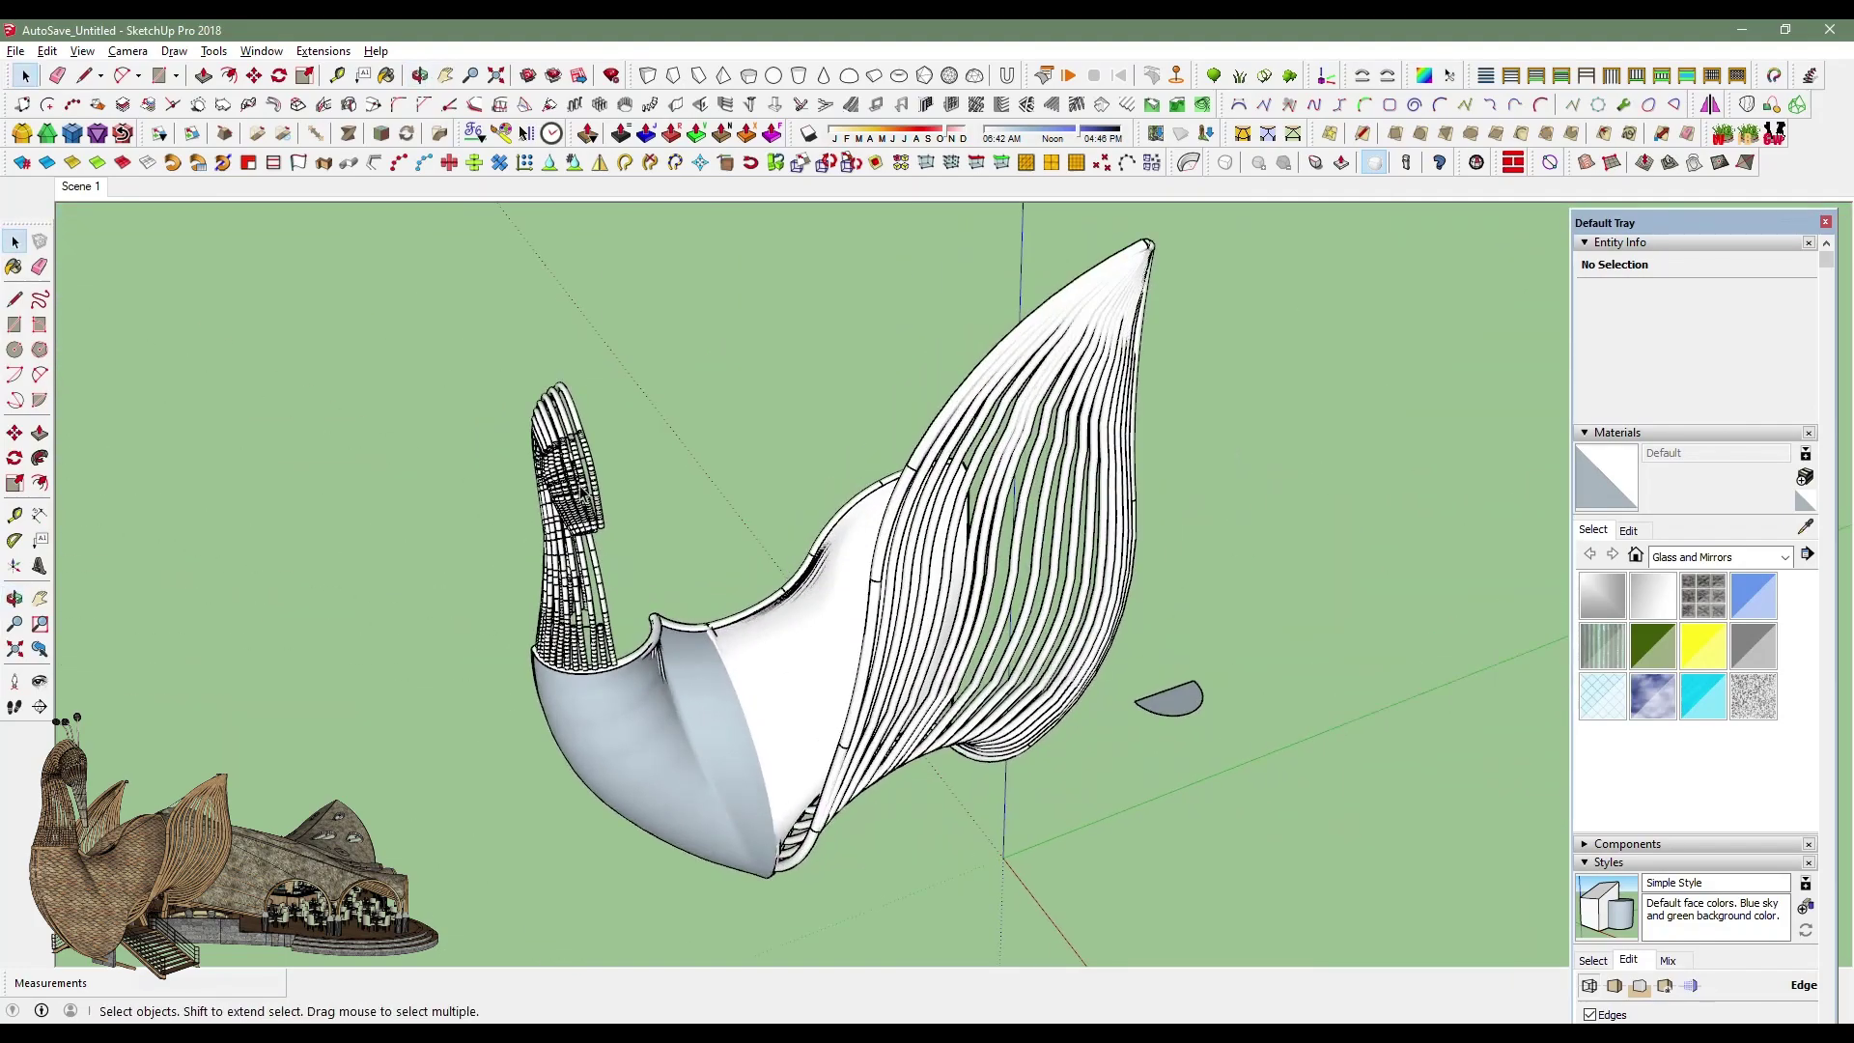
right_click(584, 492)
left_click(675, 180)
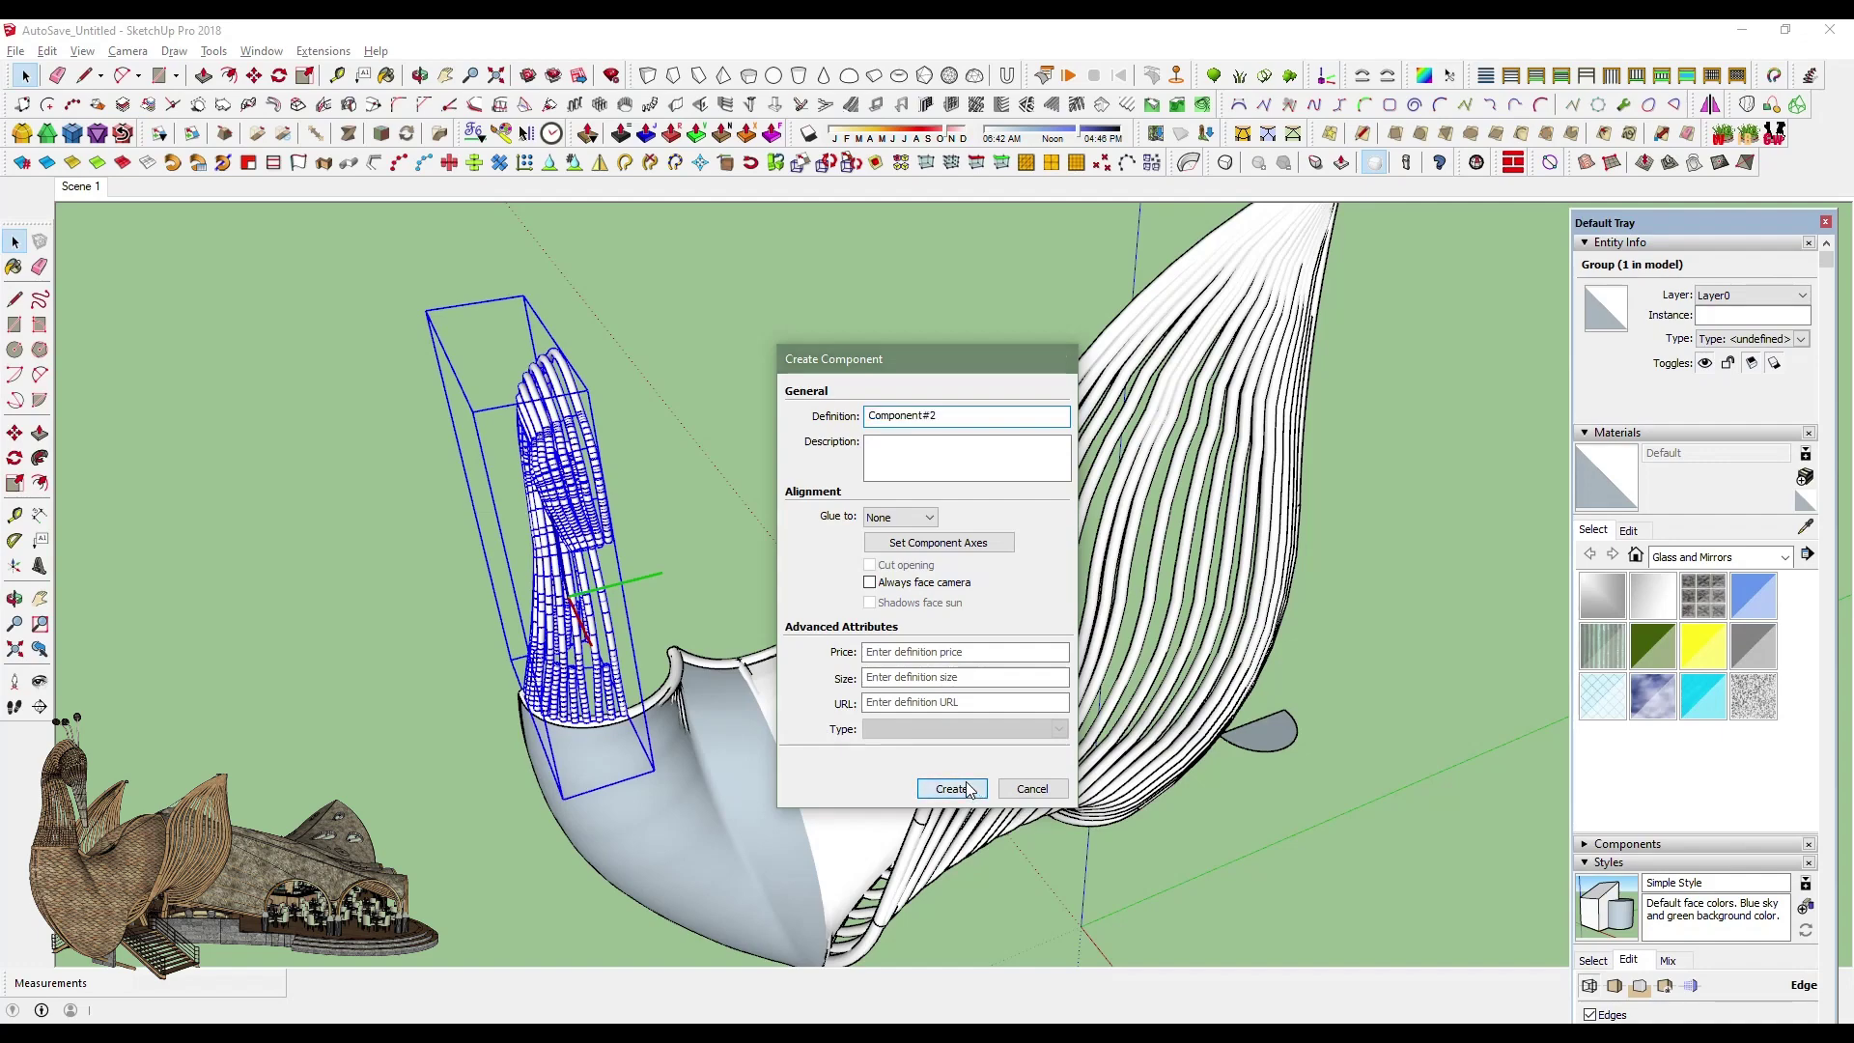
left_click(969, 790)
Mirror the half-disc beside the swan across two picked points.
scroll(646, 789, "up", 2)
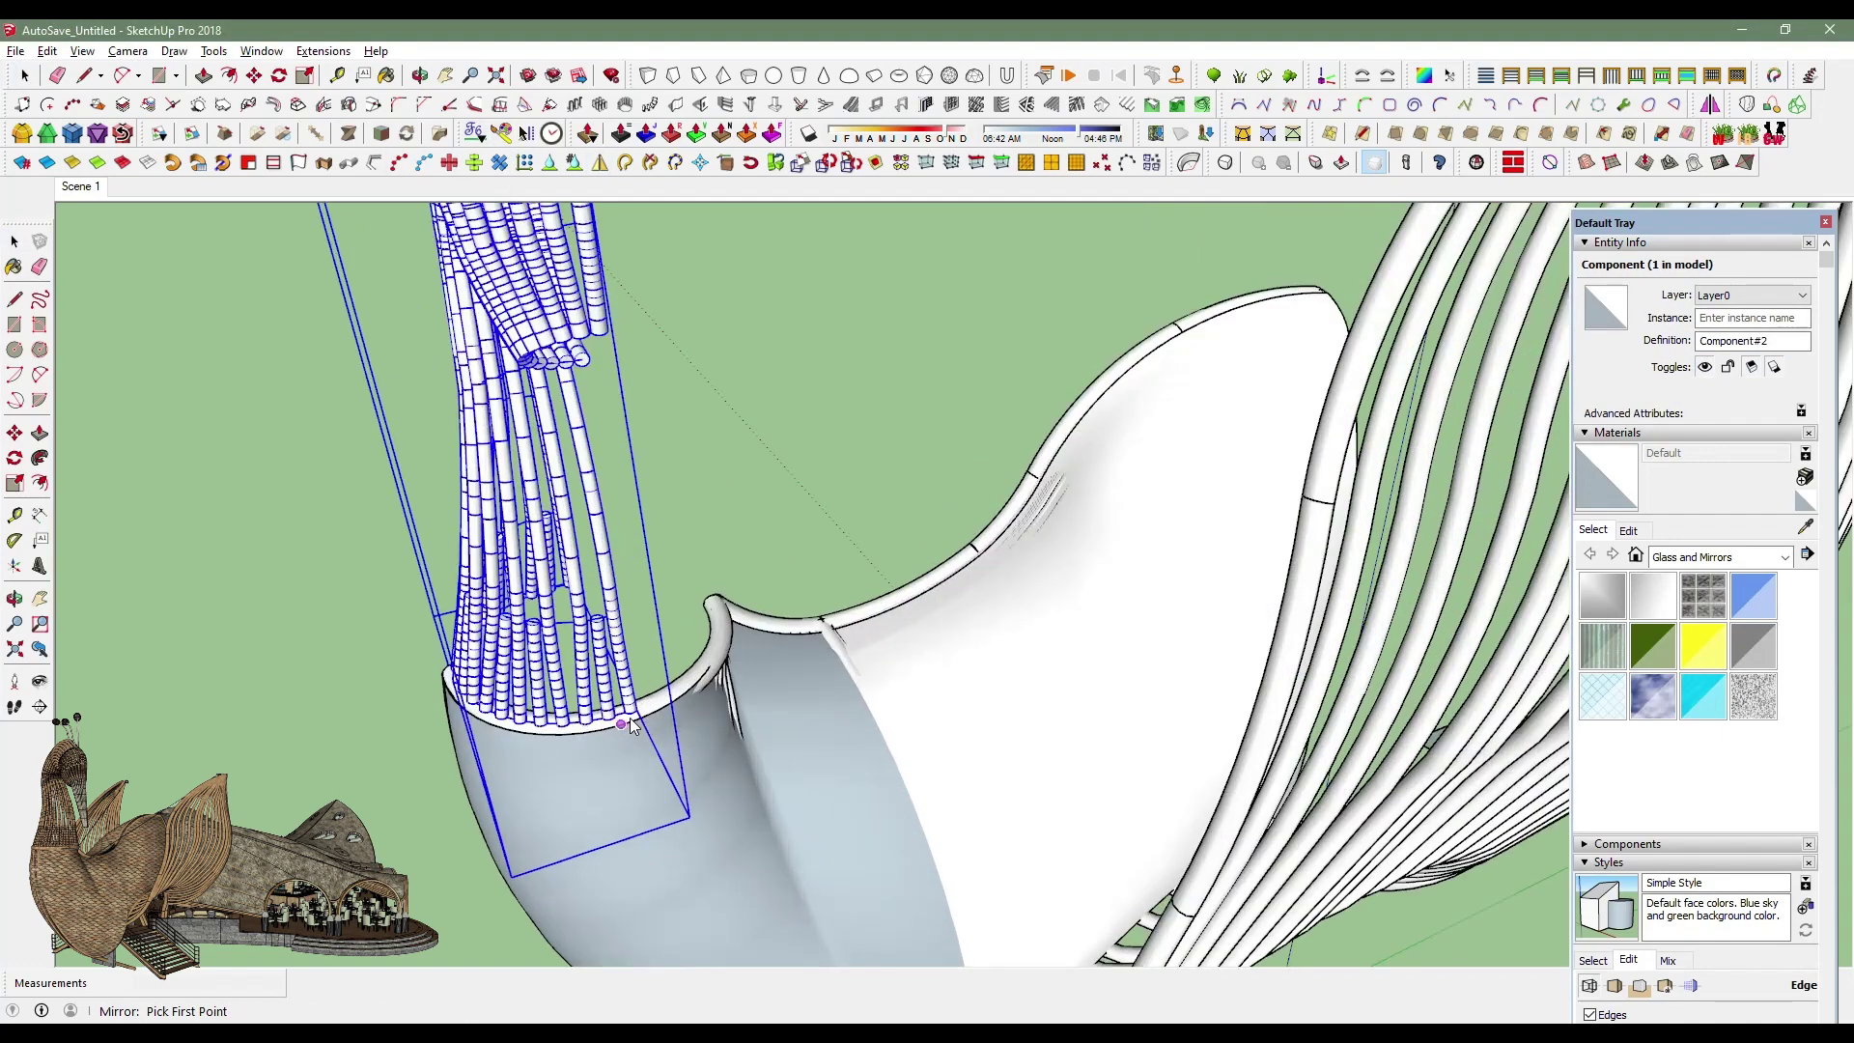
scroll(641, 715, "up", 1)
scroll(646, 722, "up", 1)
left_click(646, 722)
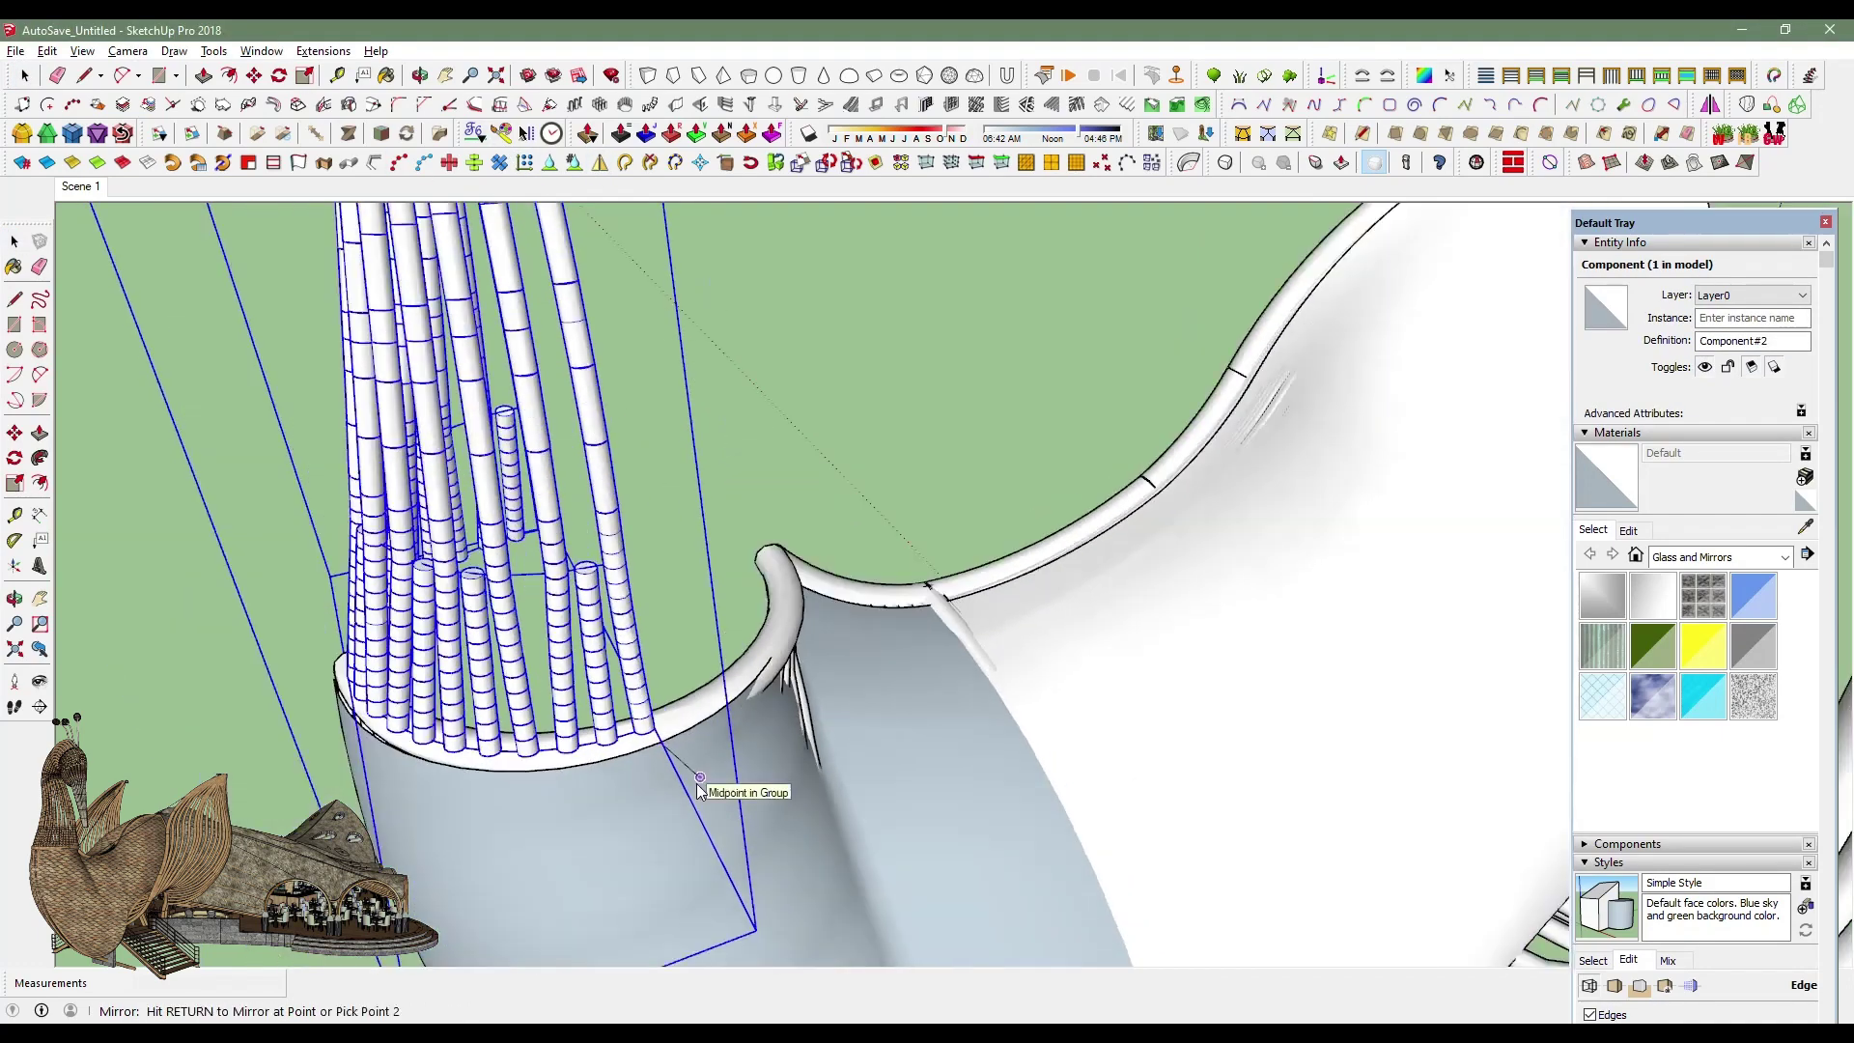
middle_click_drag(745, 787, 1433, 698)
left_click(1450, 729)
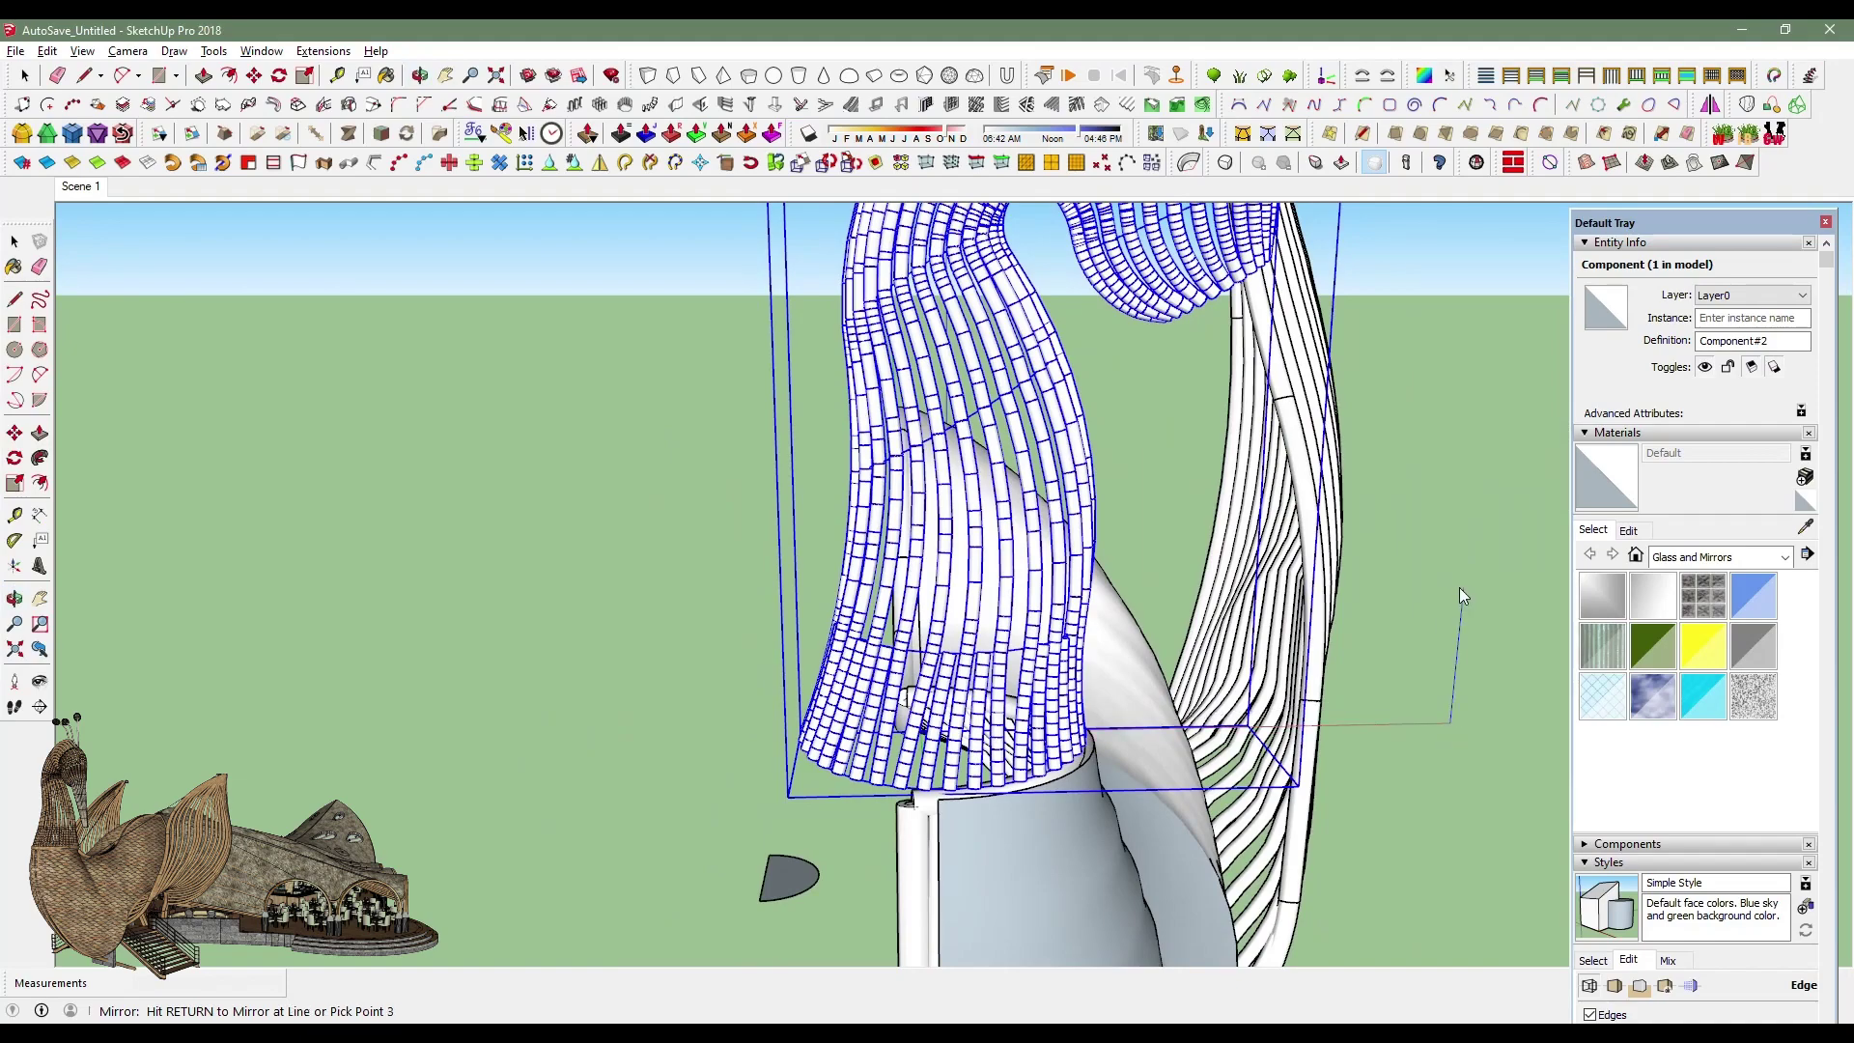
middle_click_drag(1458, 588, 912, 629)
key("Return")
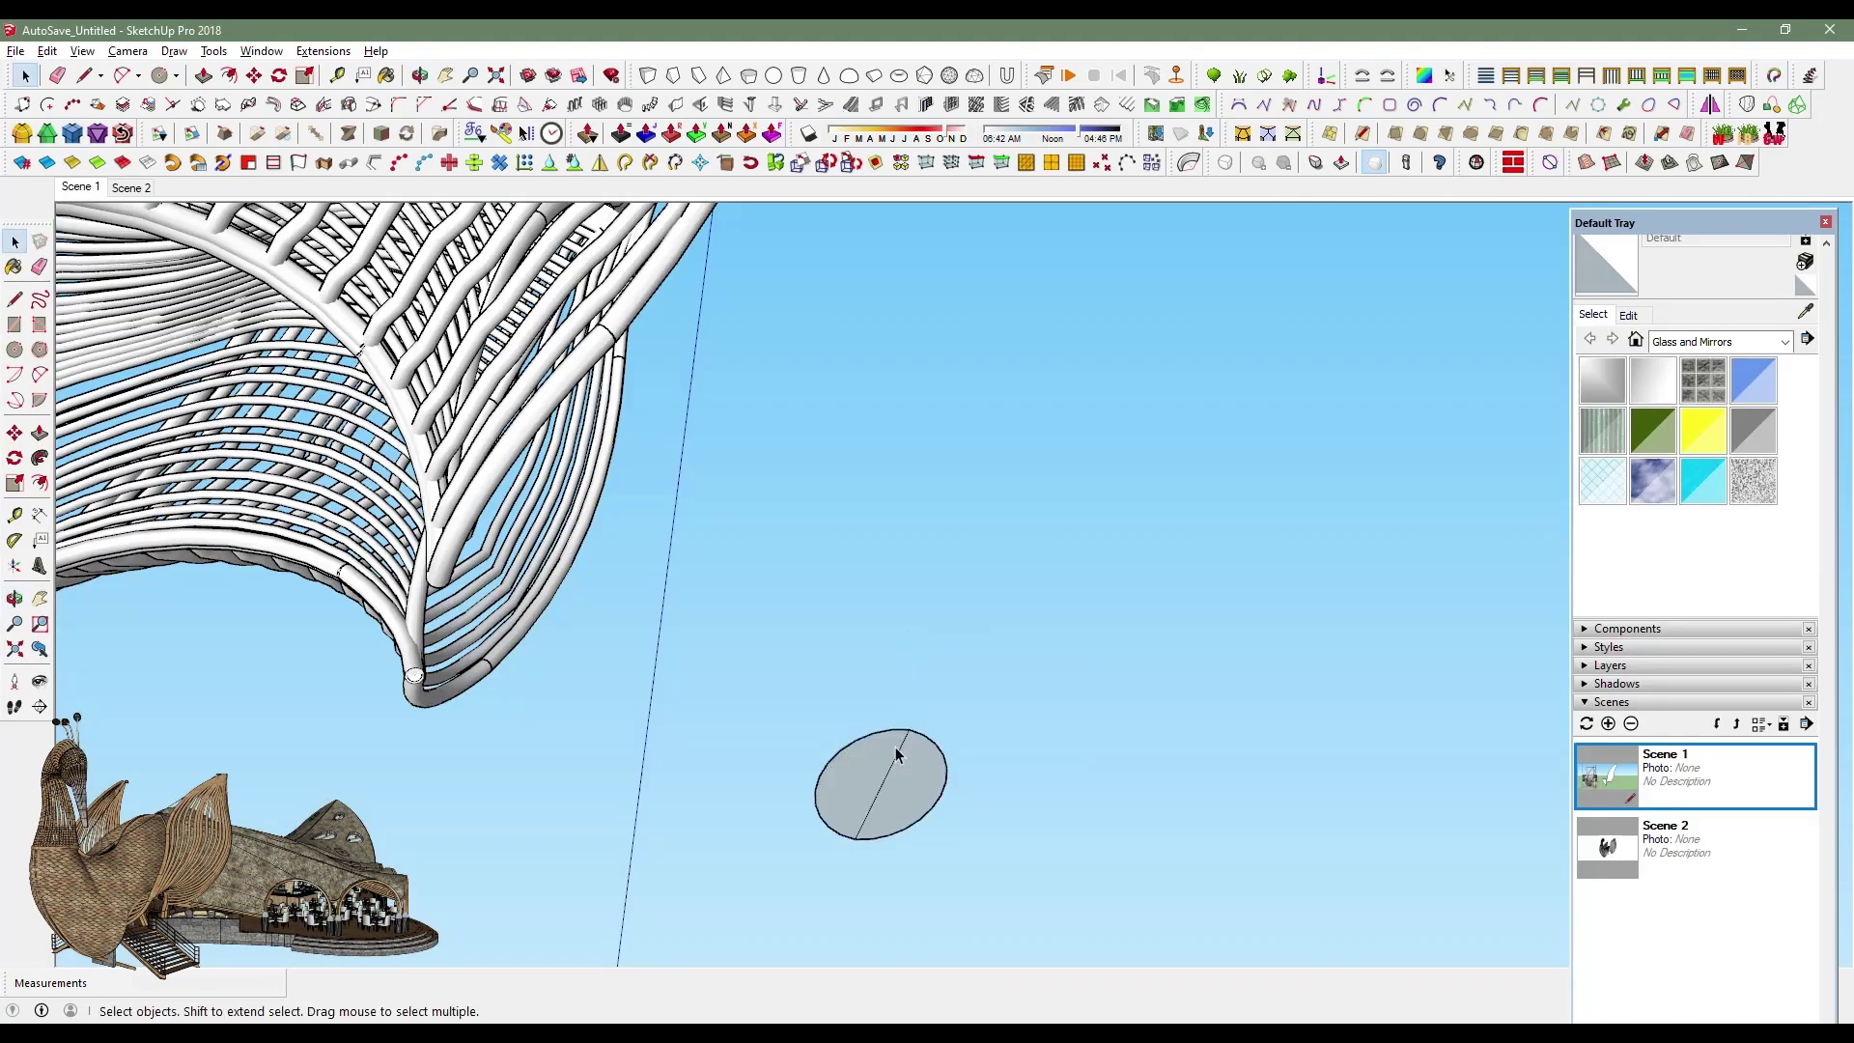
mouse_move(860, 406)
middle_mouse_down()
mouse_move(1249, 774)
mouse_move(1207, 763)
middle_mouse_up()
Copy the ellipse downward and scale the copy to about a quarter size.
left_click(14, 433)
left_click(966, 614)
key("ctrl")
left_click(967, 846)
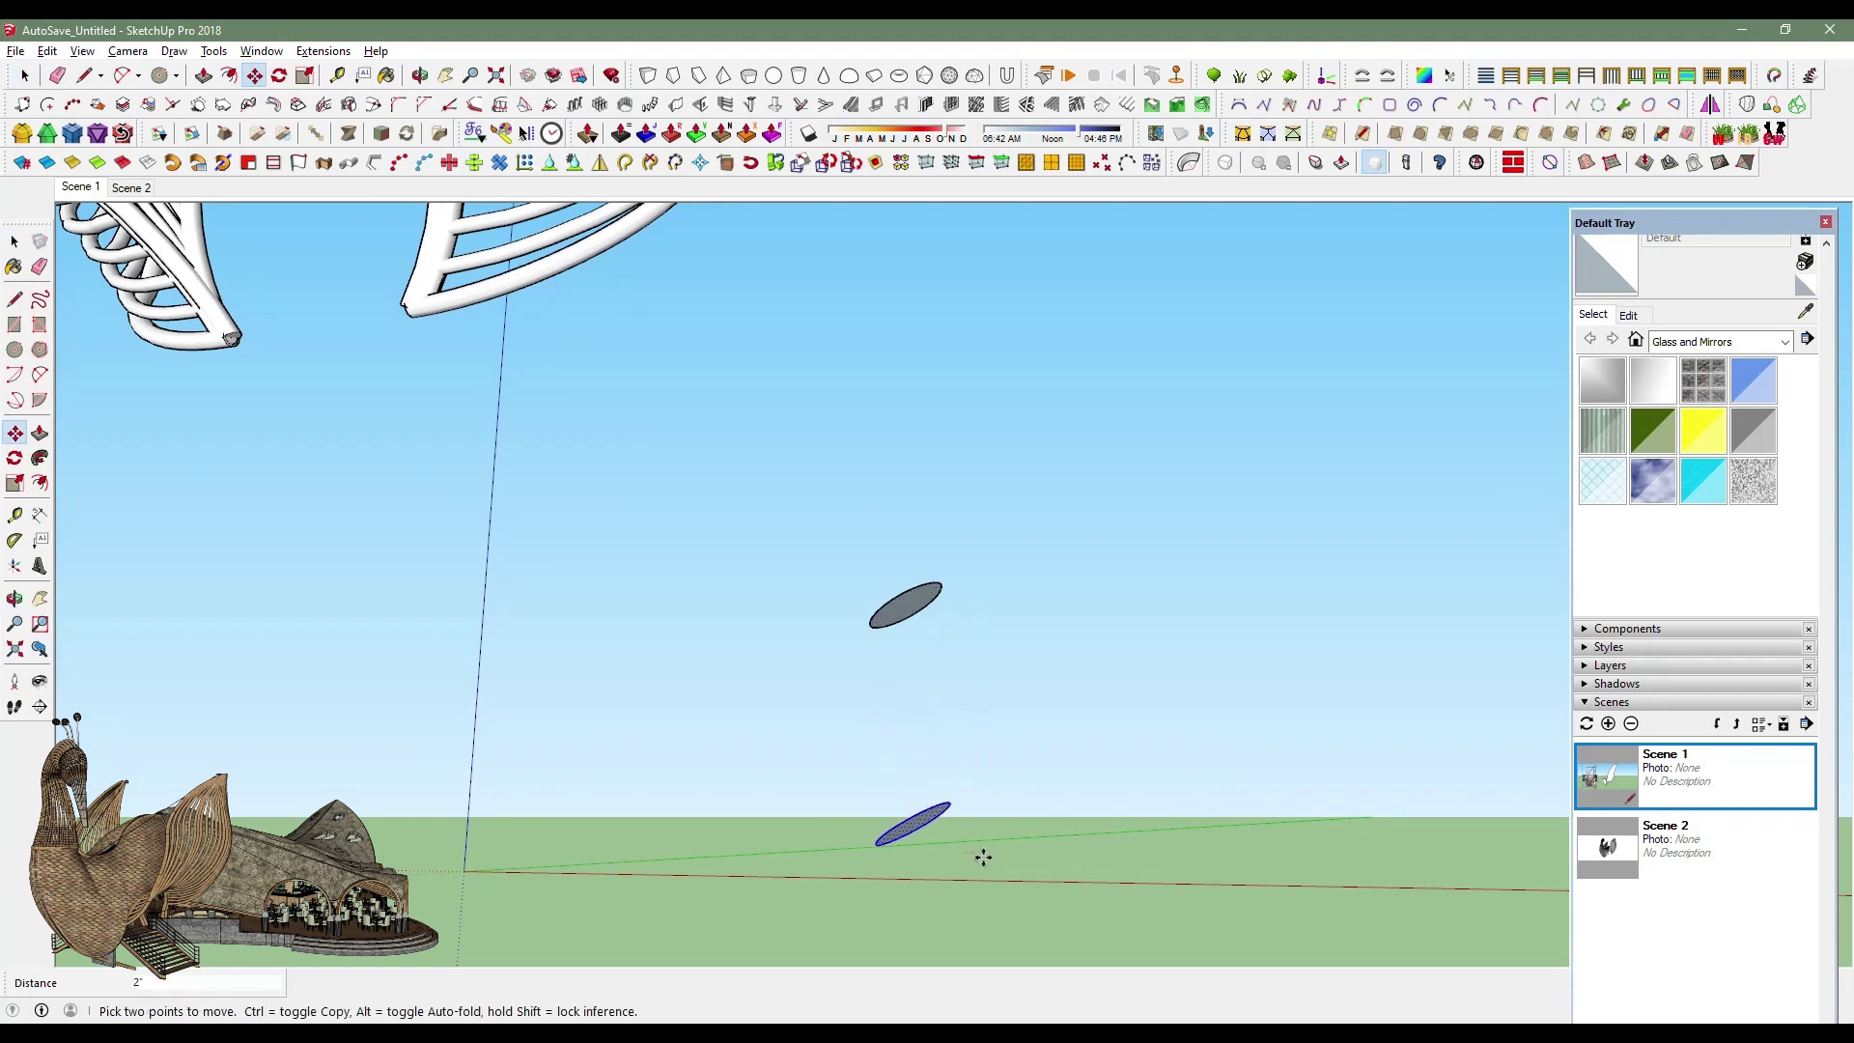
left_click(305, 76)
scroll(961, 827, "up", 3)
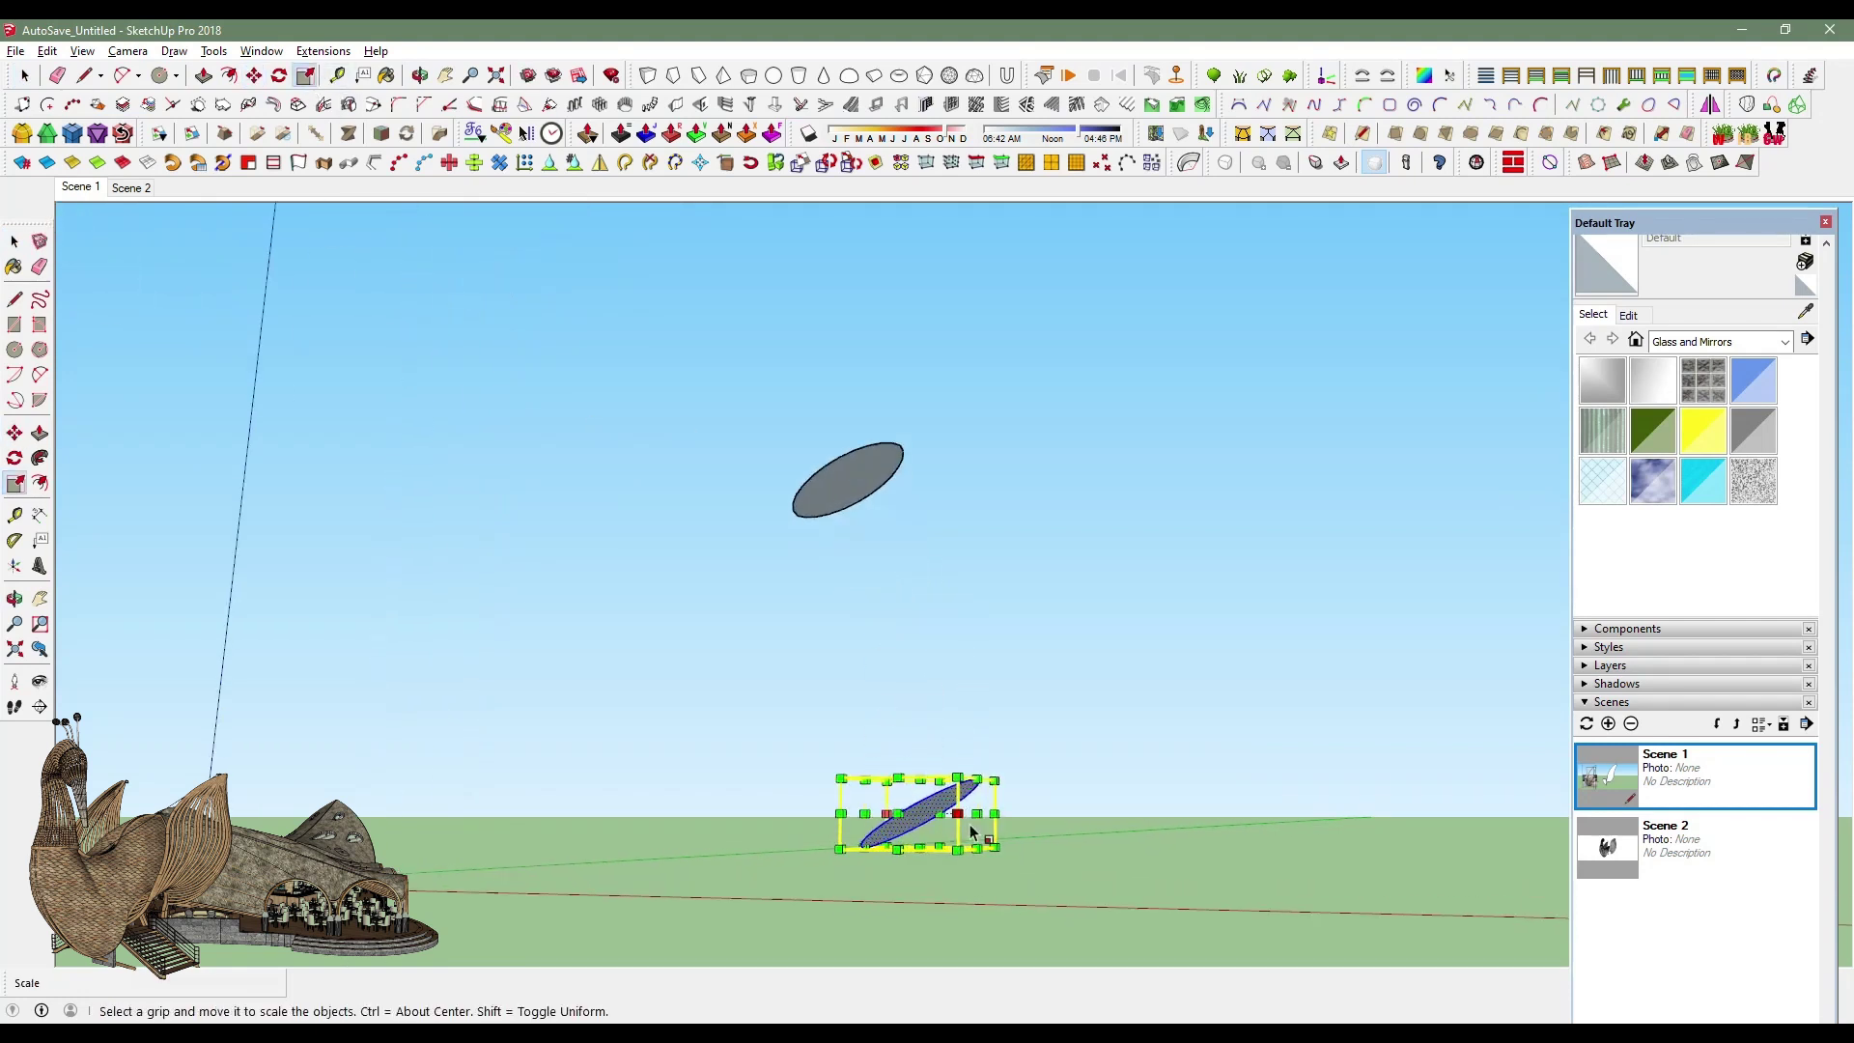
left_click_drag(973, 813, 948, 818)
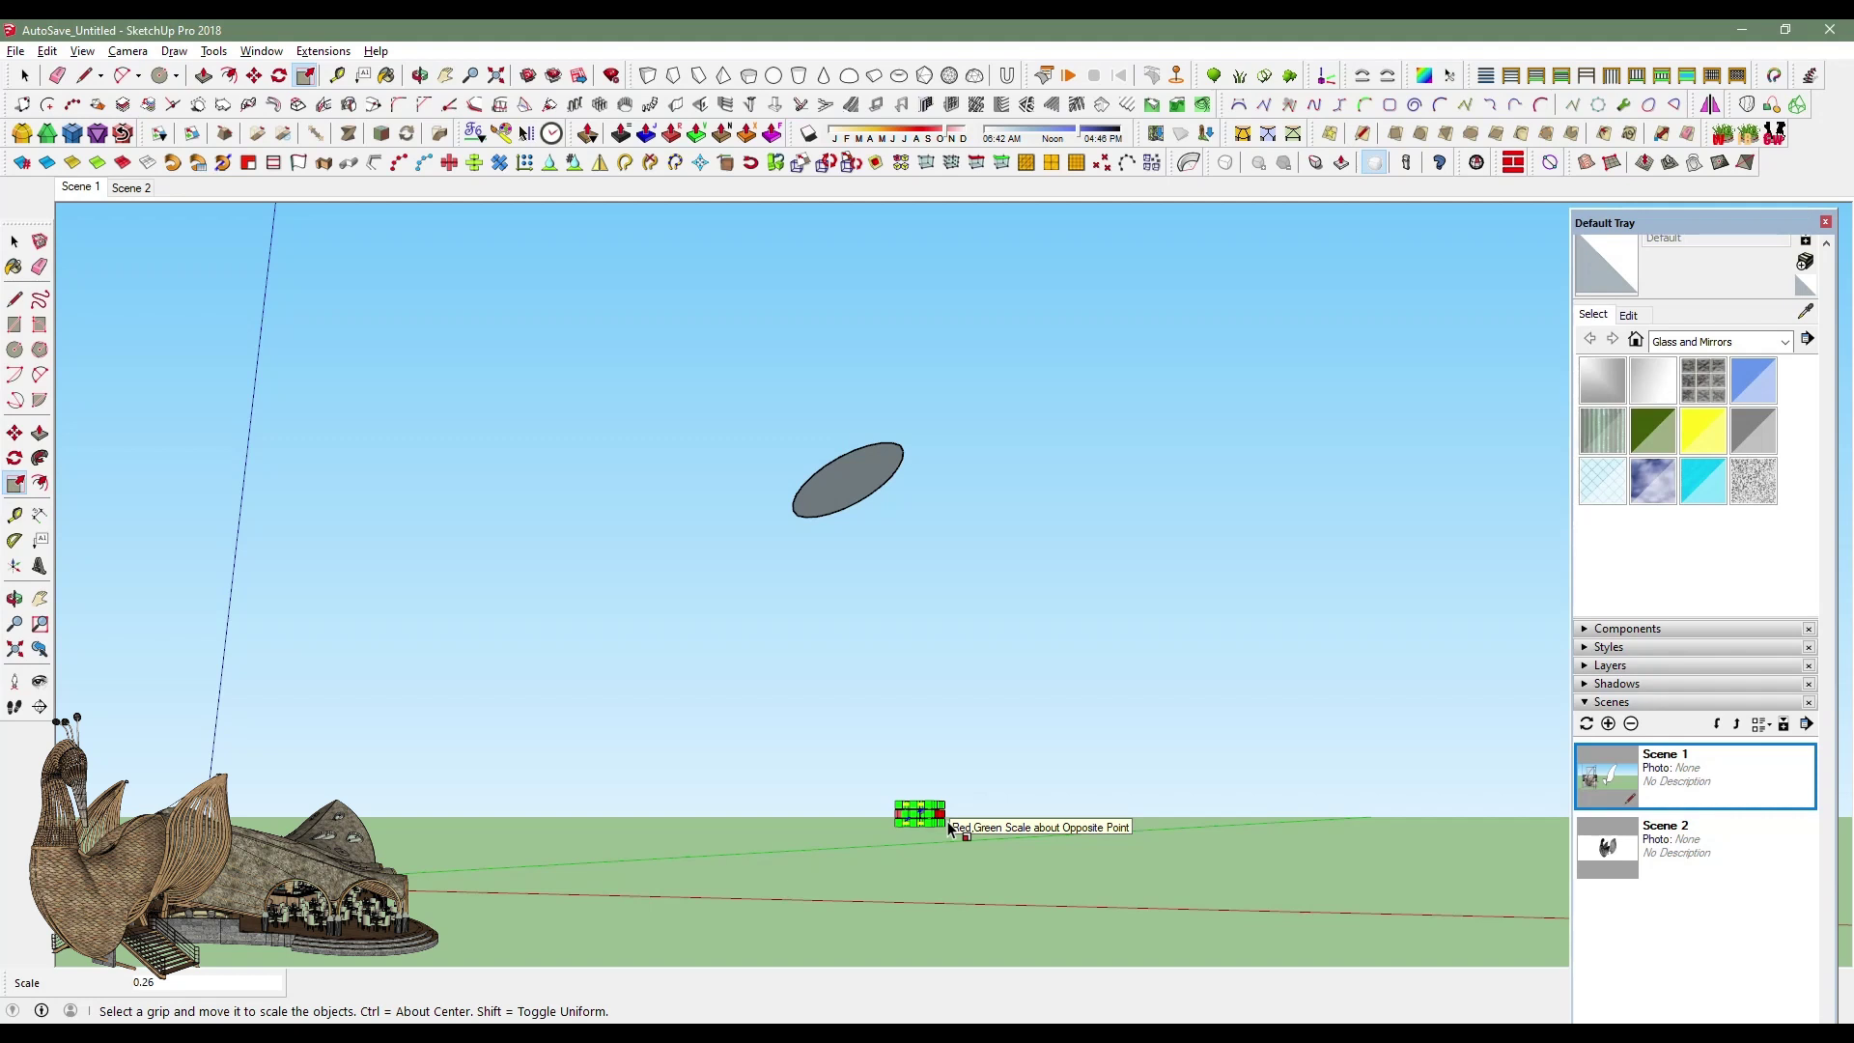
left_click(25, 76)
Place another ellipse copy just below and shrink it slightly.
middle_click_drag(845, 522, 926, 604)
key("m")
left_click(29, 76)
left_click(254, 75)
left_click(827, 509)
key("ctrl")
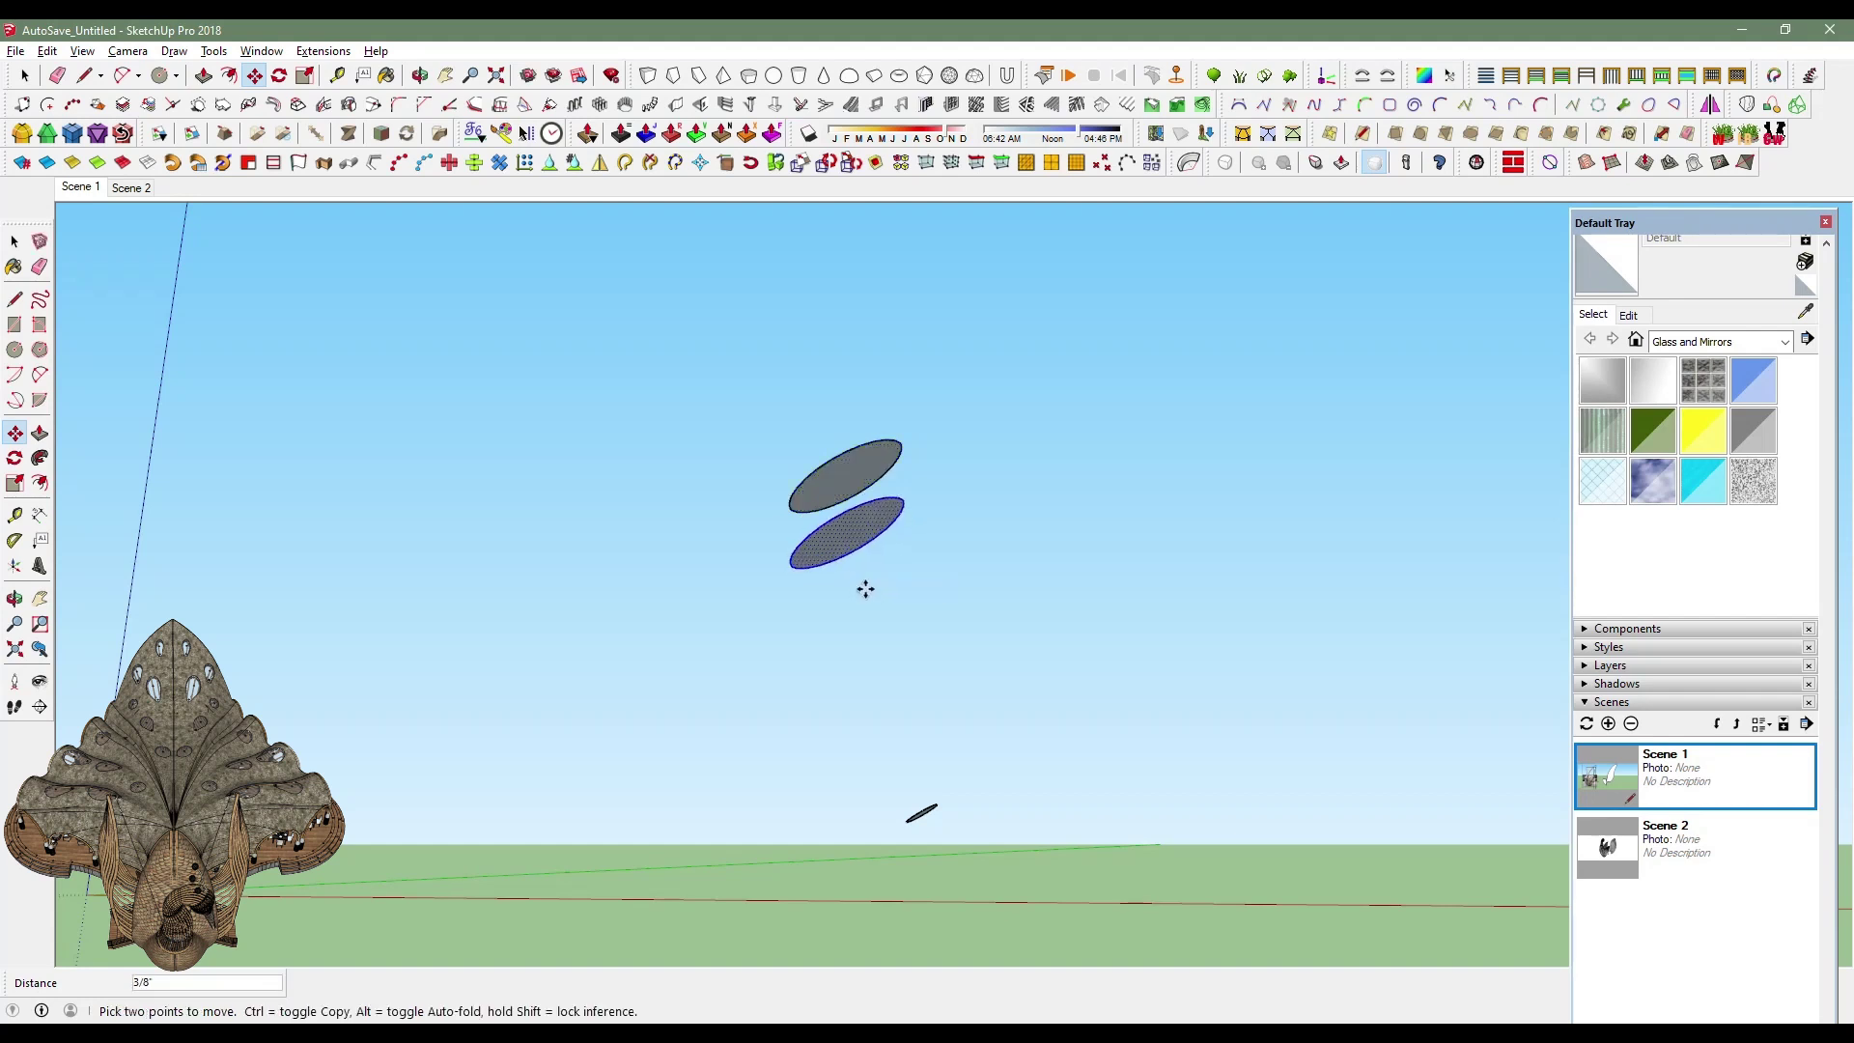
left_click(304, 75)
left_click_drag(917, 526, 894, 532)
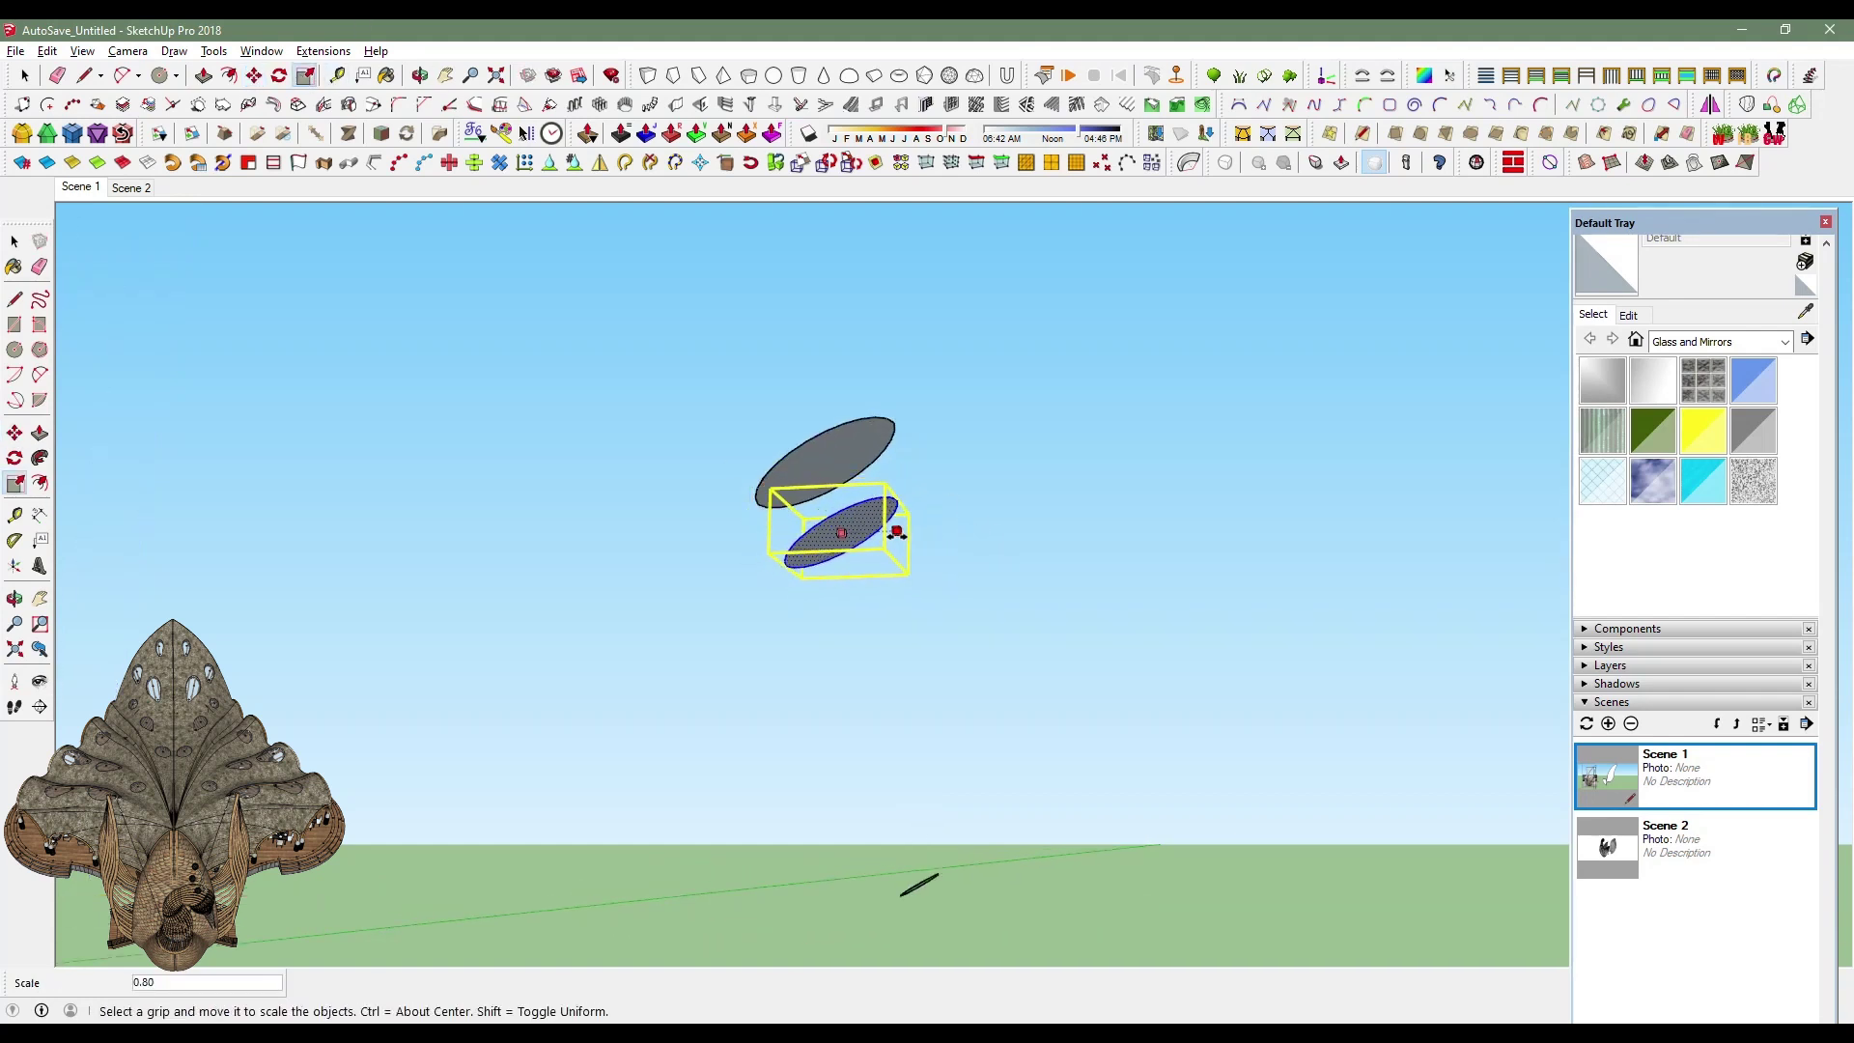
left_click(25, 75)
Delete both ellipse faces, keeping only their outlines.
left_click(826, 454)
key("Delete")
left_click(838, 531)
key("Delete")
Try a loft between both selected ellipses, then cancel it.
mouse_move(922, 890)
middle_mouse_down()
mouse_move(907, 823)
mouse_move(762, 663)
middle_mouse_up()
left_click_drag(736, 370, 944, 913)
left_click(1750, 106)
middle_click_drag(765, 587, 926, 752)
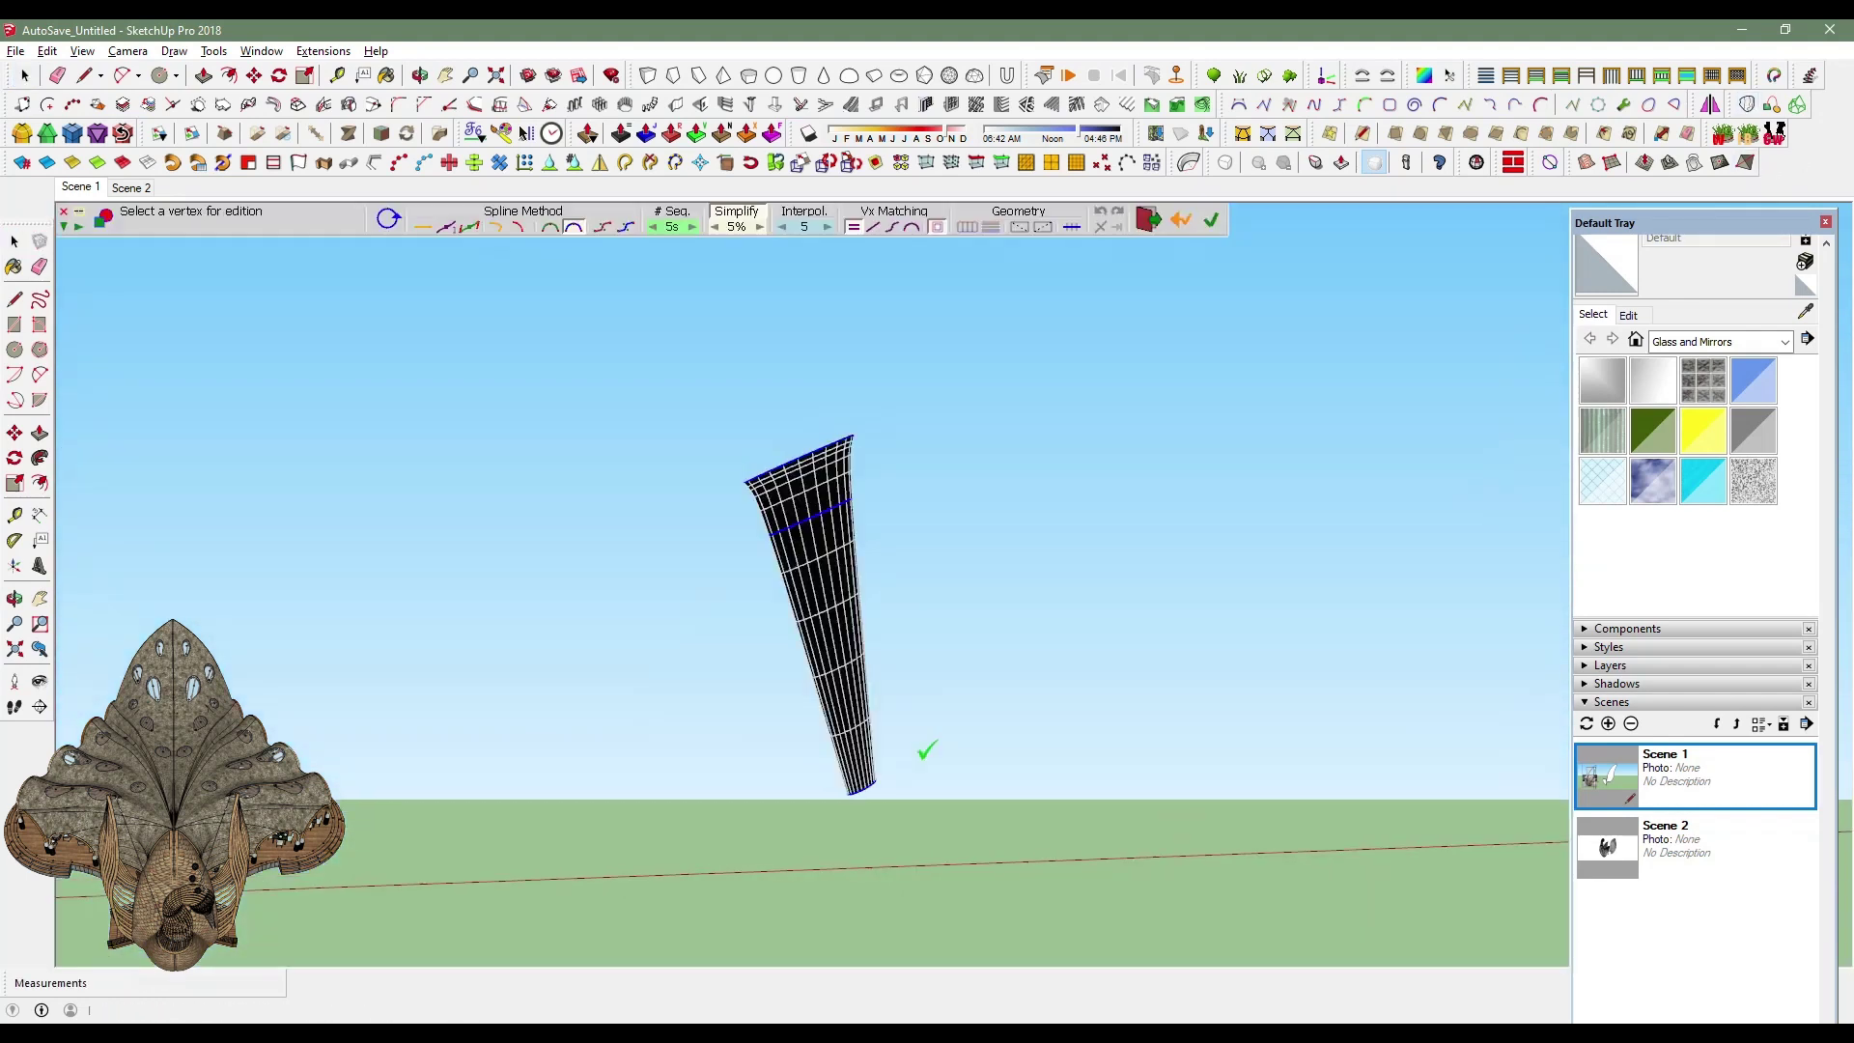
key("Escape")
key("Escape")
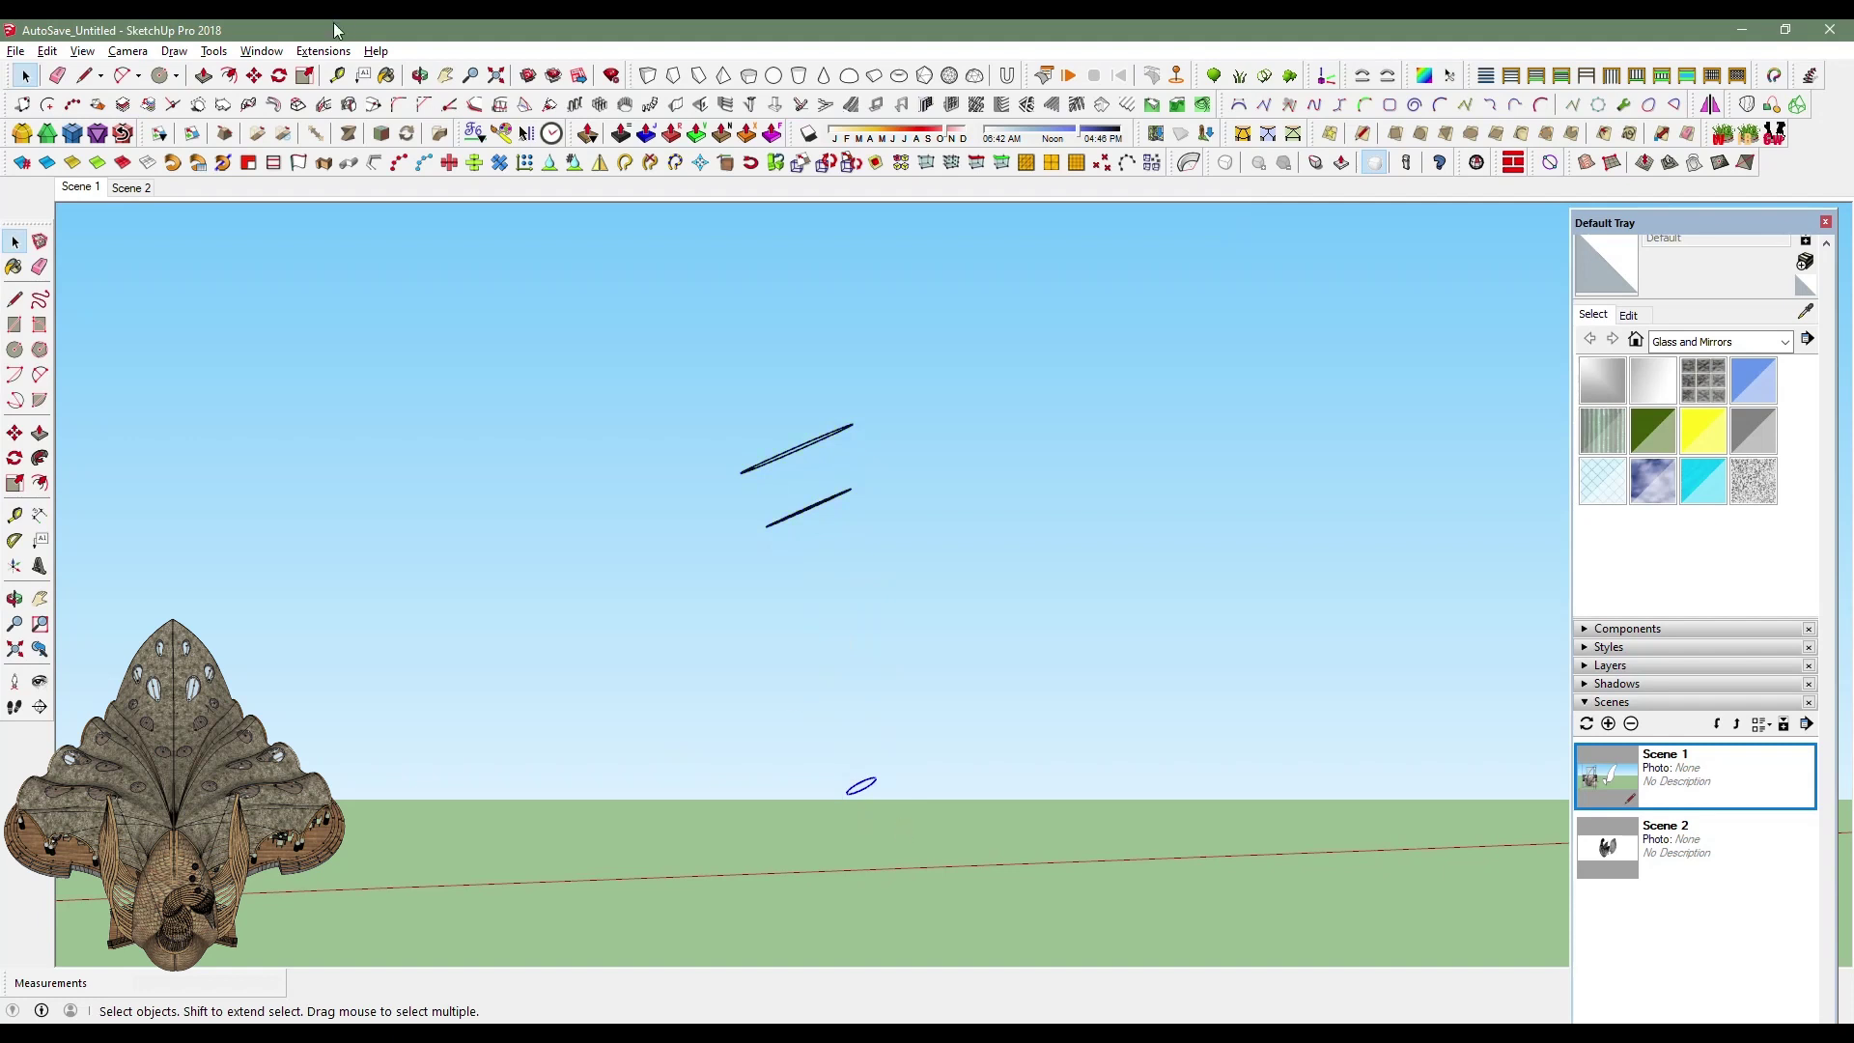
Rotate the lower ellipse to tilt it to a new angle.
key("q")
middle_click_drag(858, 784, 858, 792)
left_click(933, 770)
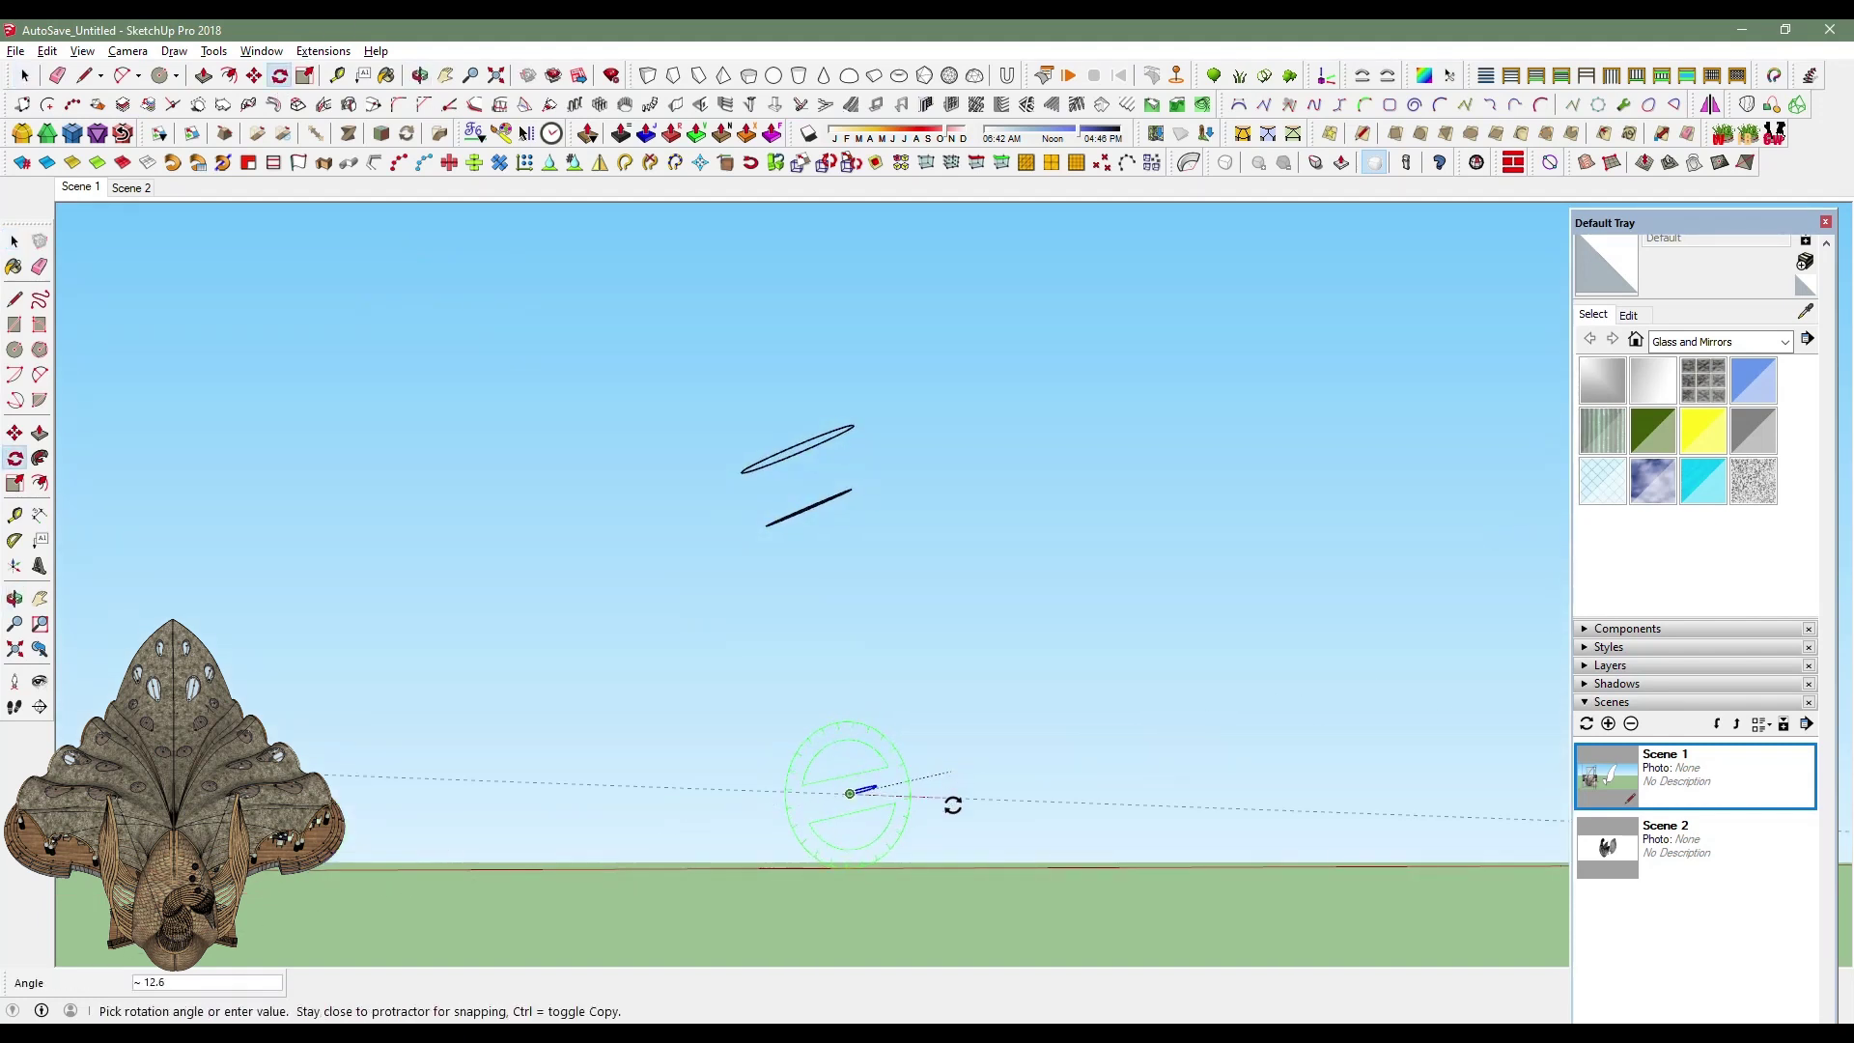
key("space")
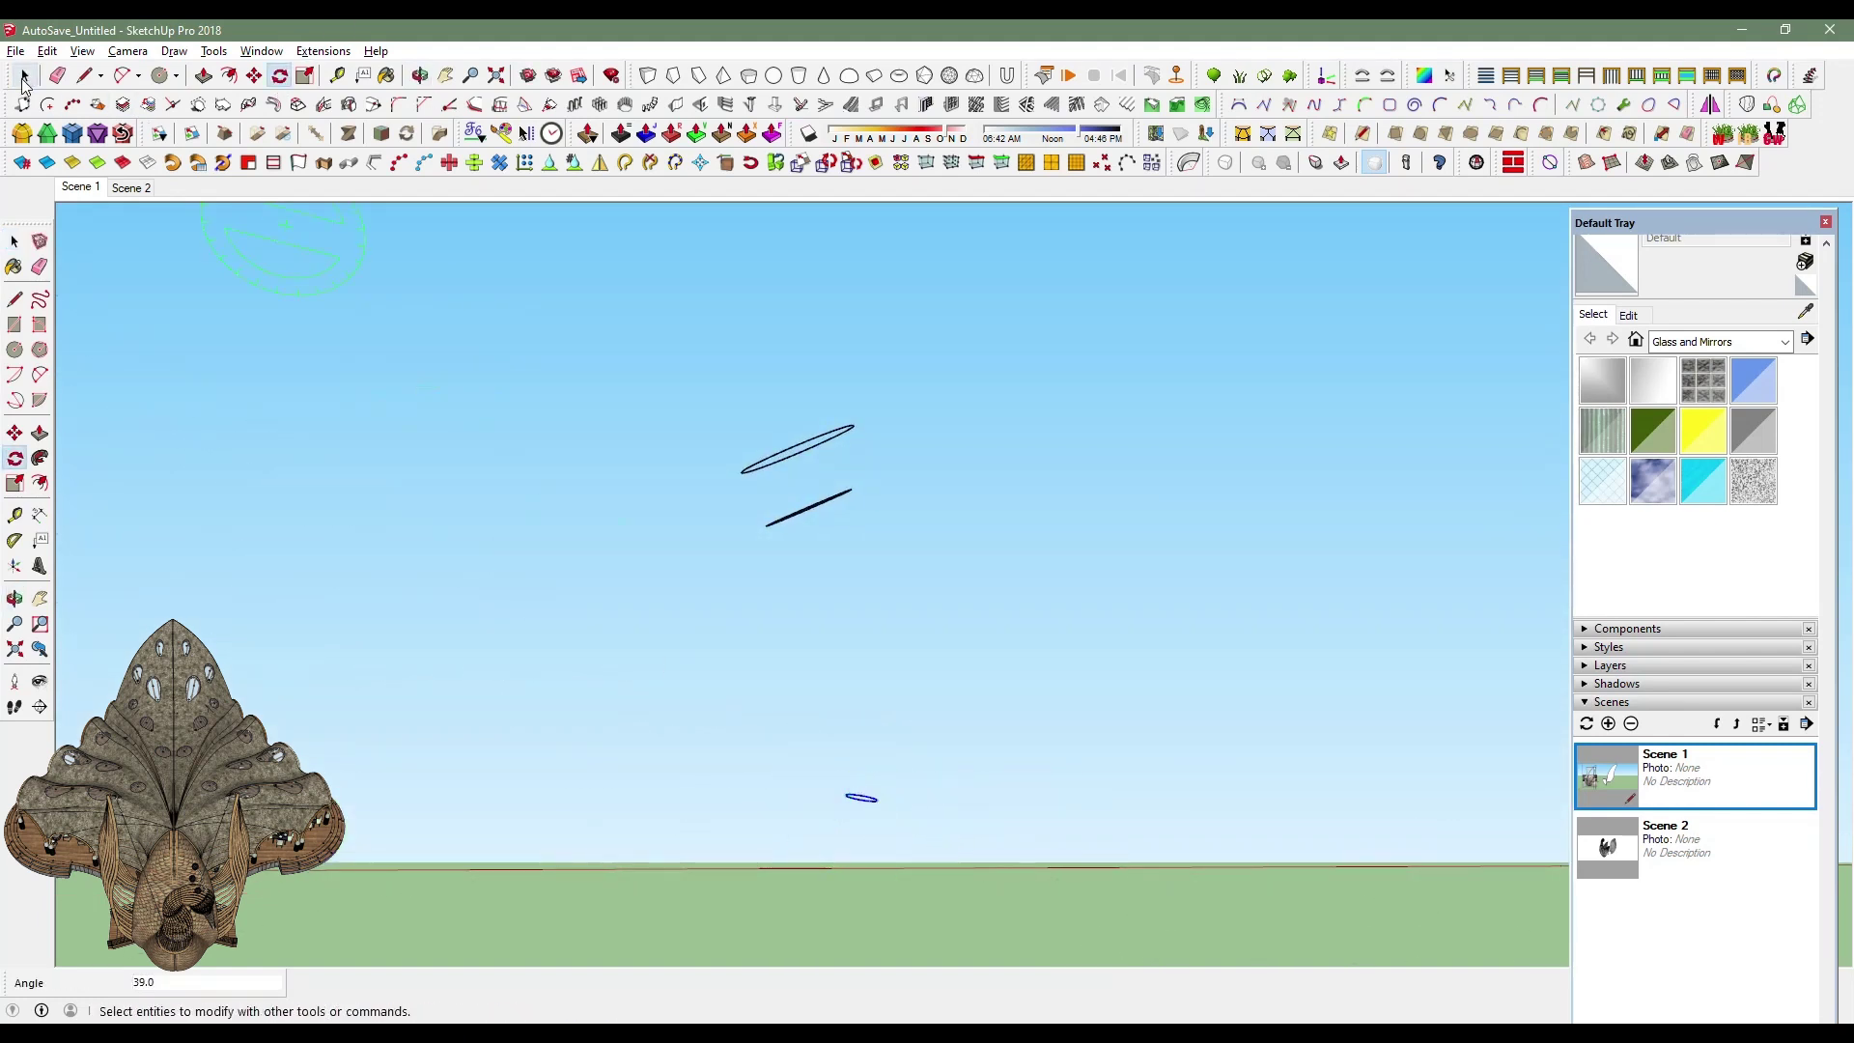
key("q")
left_click(809, 509)
key("Escape")
mouse_move(828, 505)
middle_mouse_down()
mouse_move(766, 435)
mouse_move(613, 592)
mouse_move(676, 618)
middle_mouse_up()
left_click(824, 514)
left_click(934, 480)
left_click(935, 555)
key("space")
Loft both ellipses by spline with edge lines only, no faces, and validate.
left_click_drag(732, 366, 986, 888)
left_click(1243, 133)
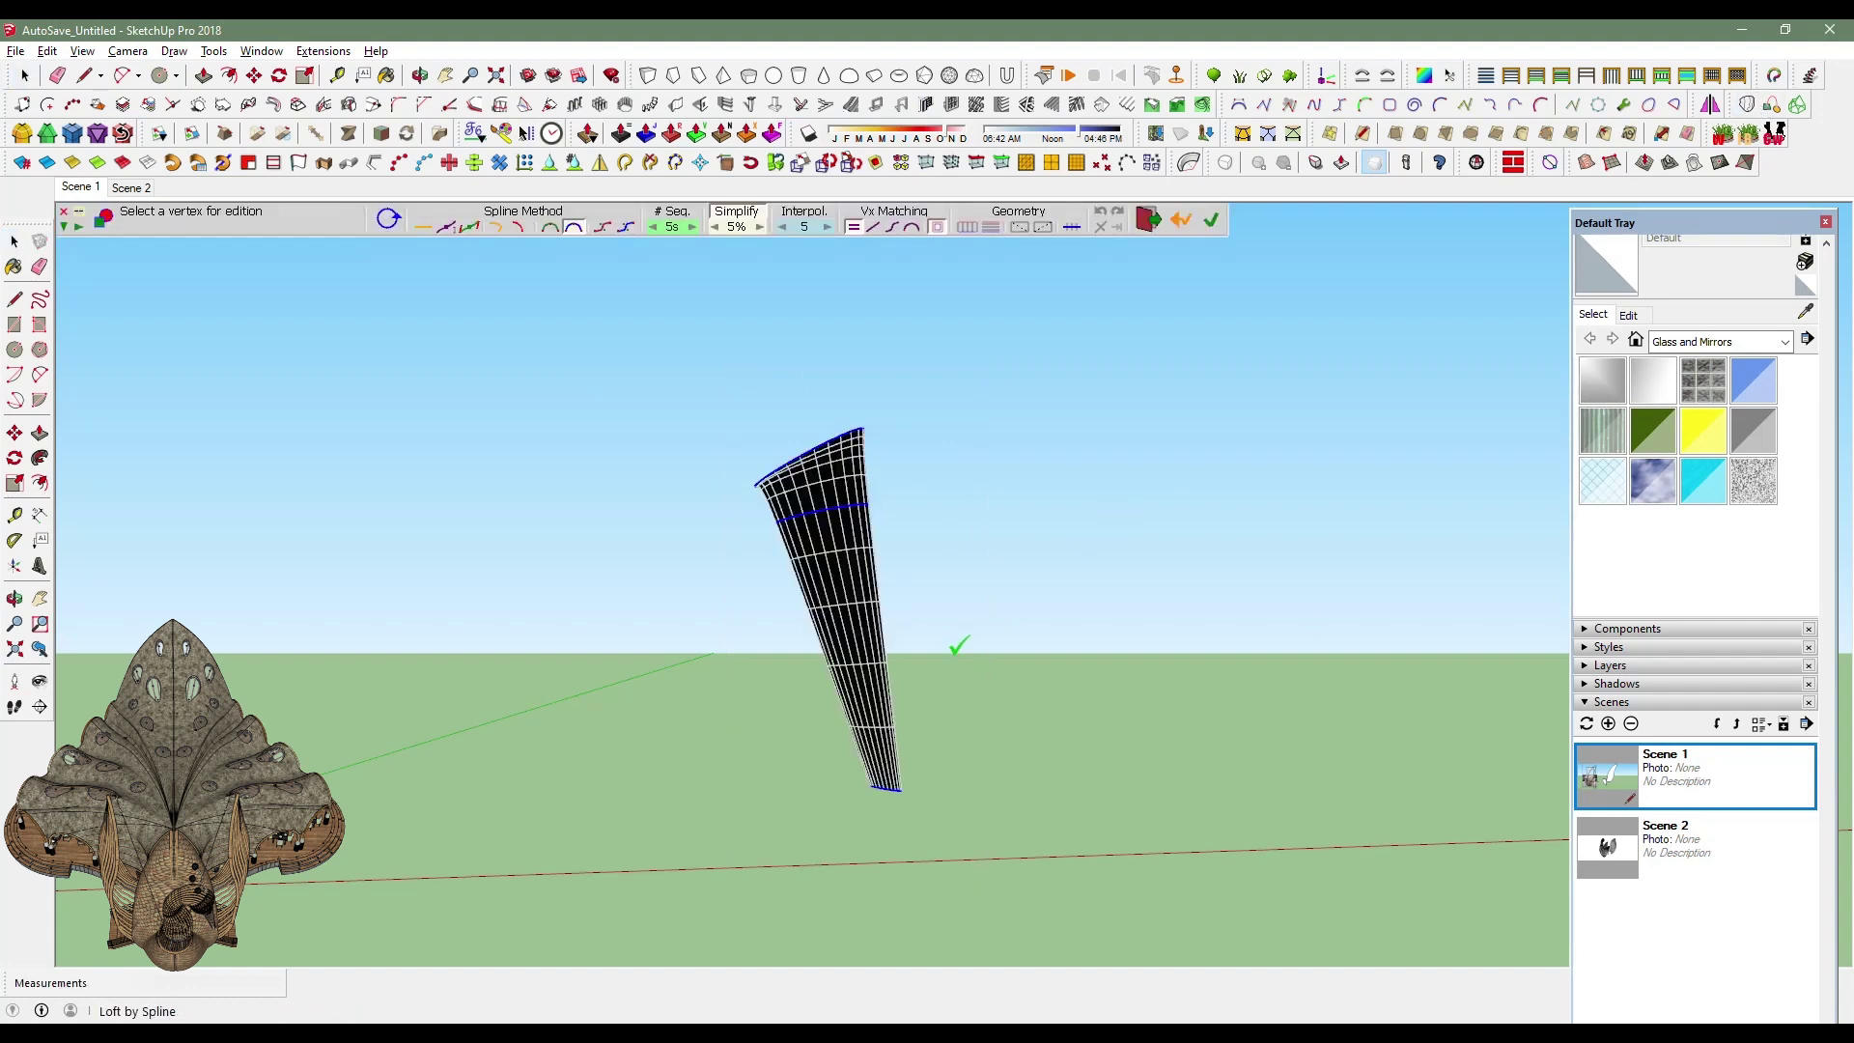
middle_click_drag(959, 644, 688, 252)
left_click(968, 230)
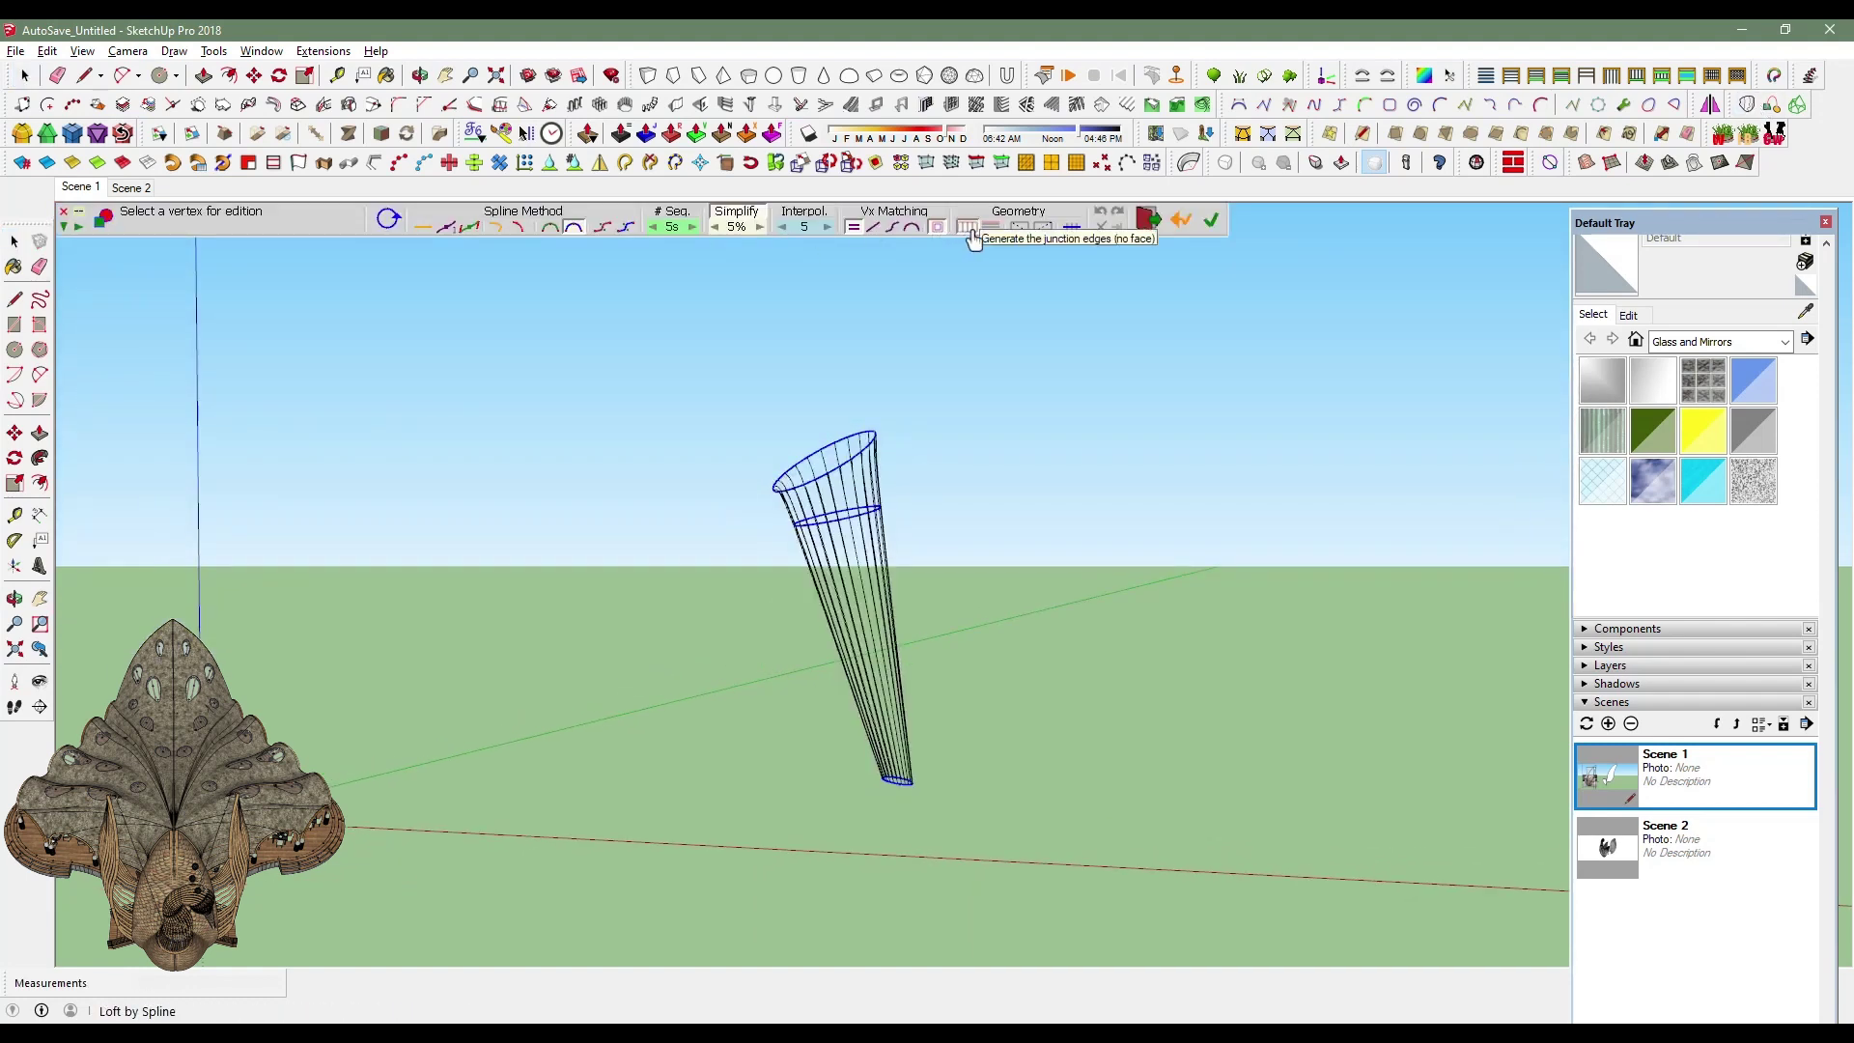
left_click(962, 494)
left_click(25, 80)
left_click(872, 702)
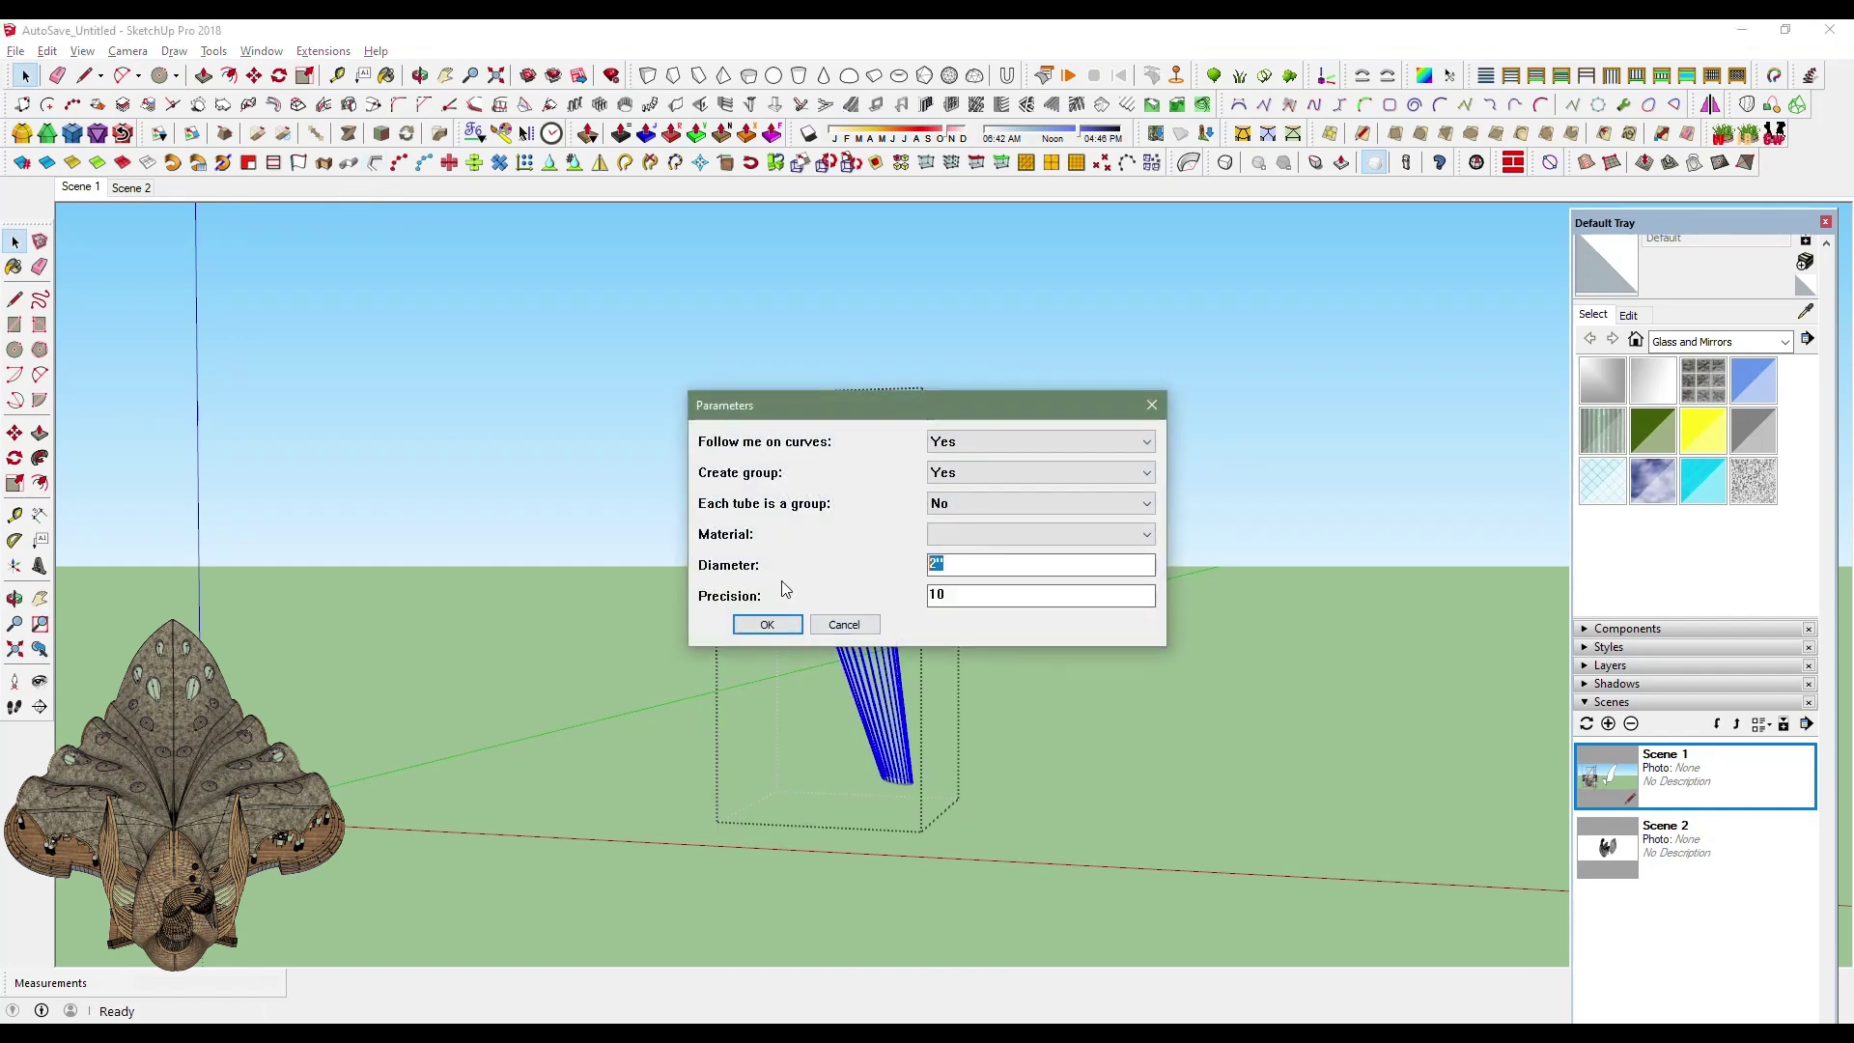
Convert the lofted lines into tubes with JHS Lines to Tube.
left_click(767, 626)
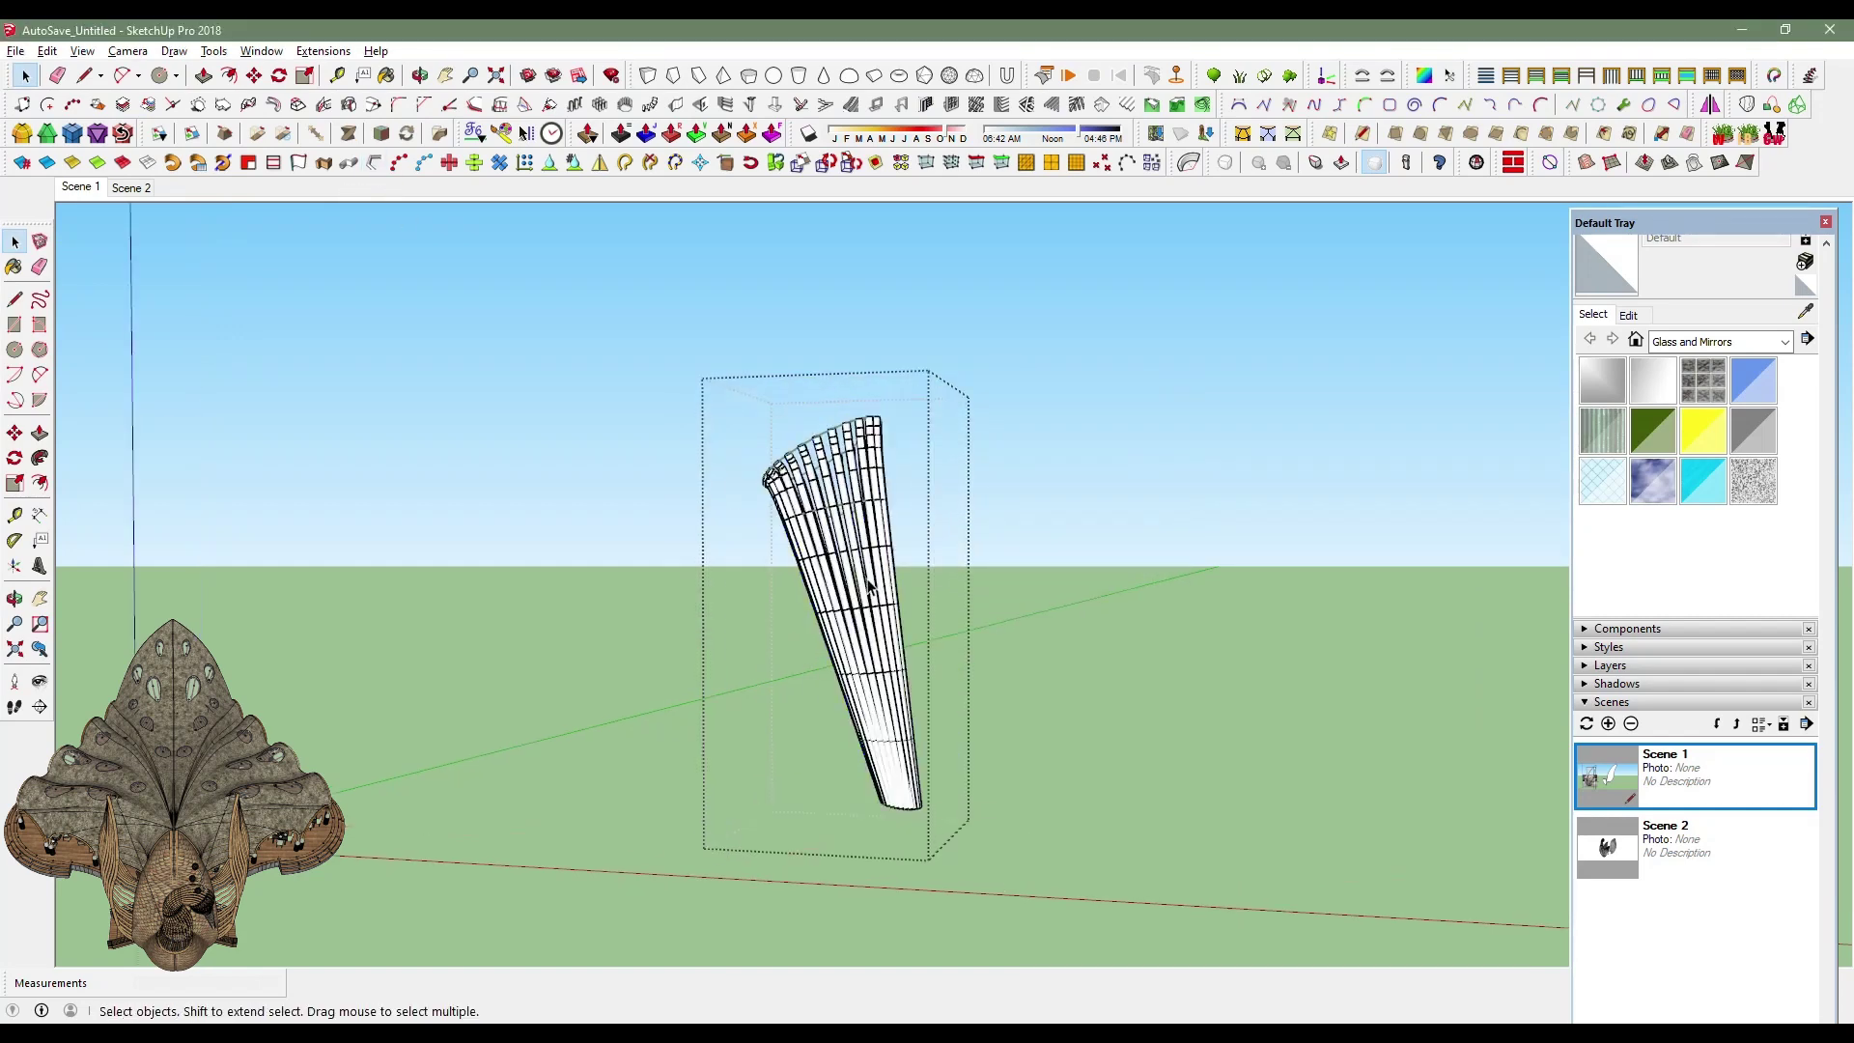
middle_click_drag(861, 576, 853, 504)
left_click(784, 396)
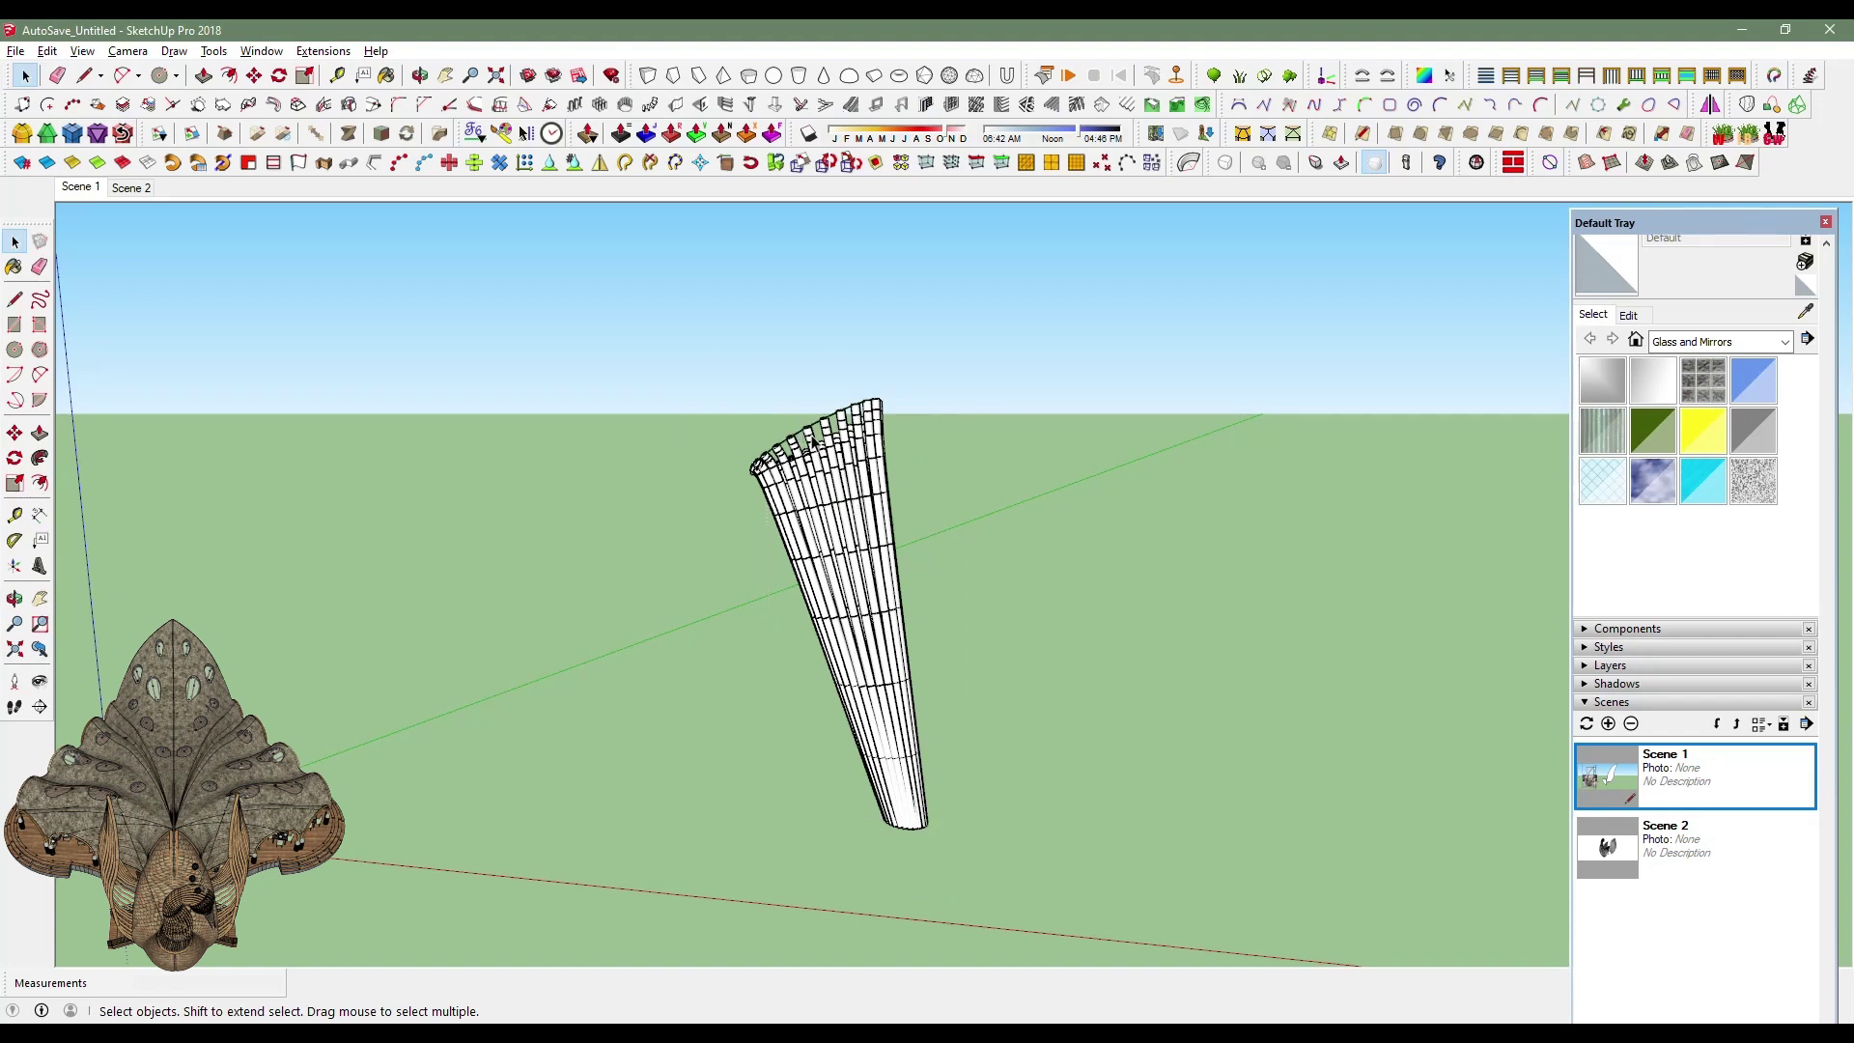
left_click(859, 536)
left_click(375, 162)
left_click(774, 622)
Group all the tubes and move the group to the swan's neck tip.
left_click_drag(678, 318, 979, 827)
right_click(896, 753)
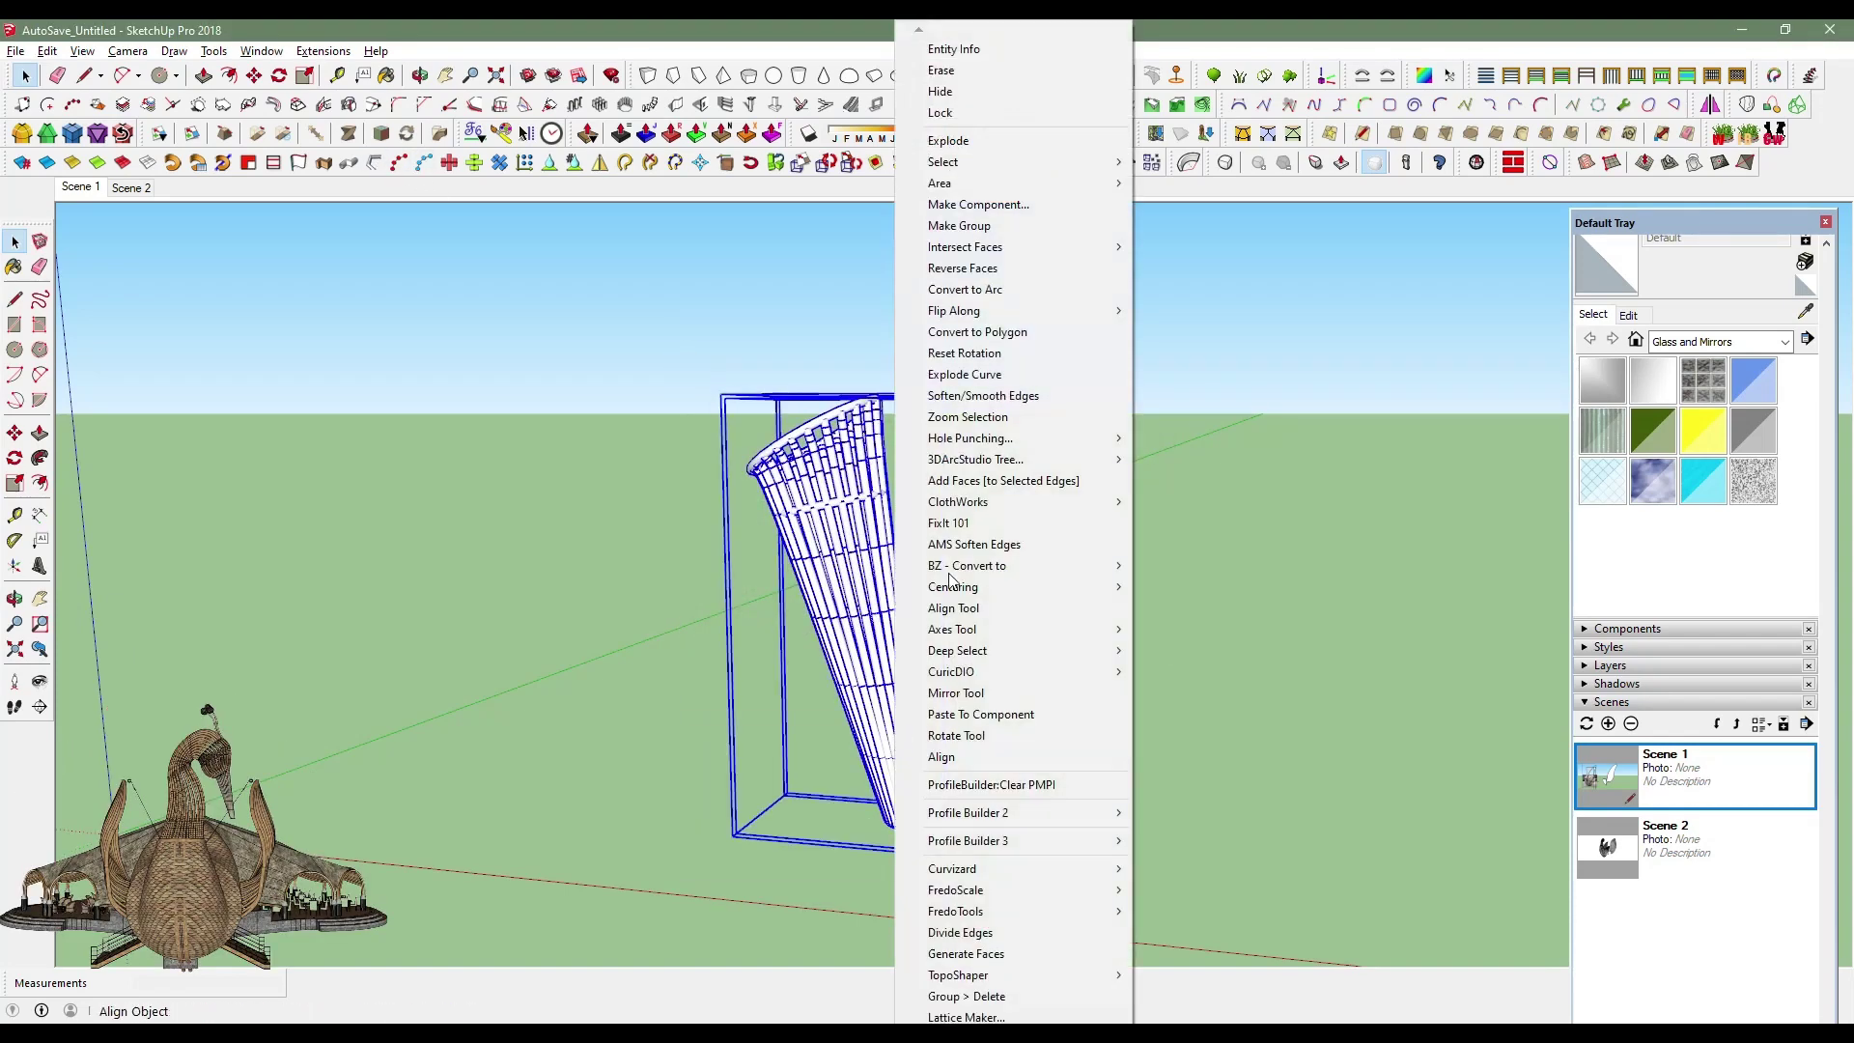
left_click(971, 225)
left_click(254, 75)
scroll(1058, 679, "up", 5)
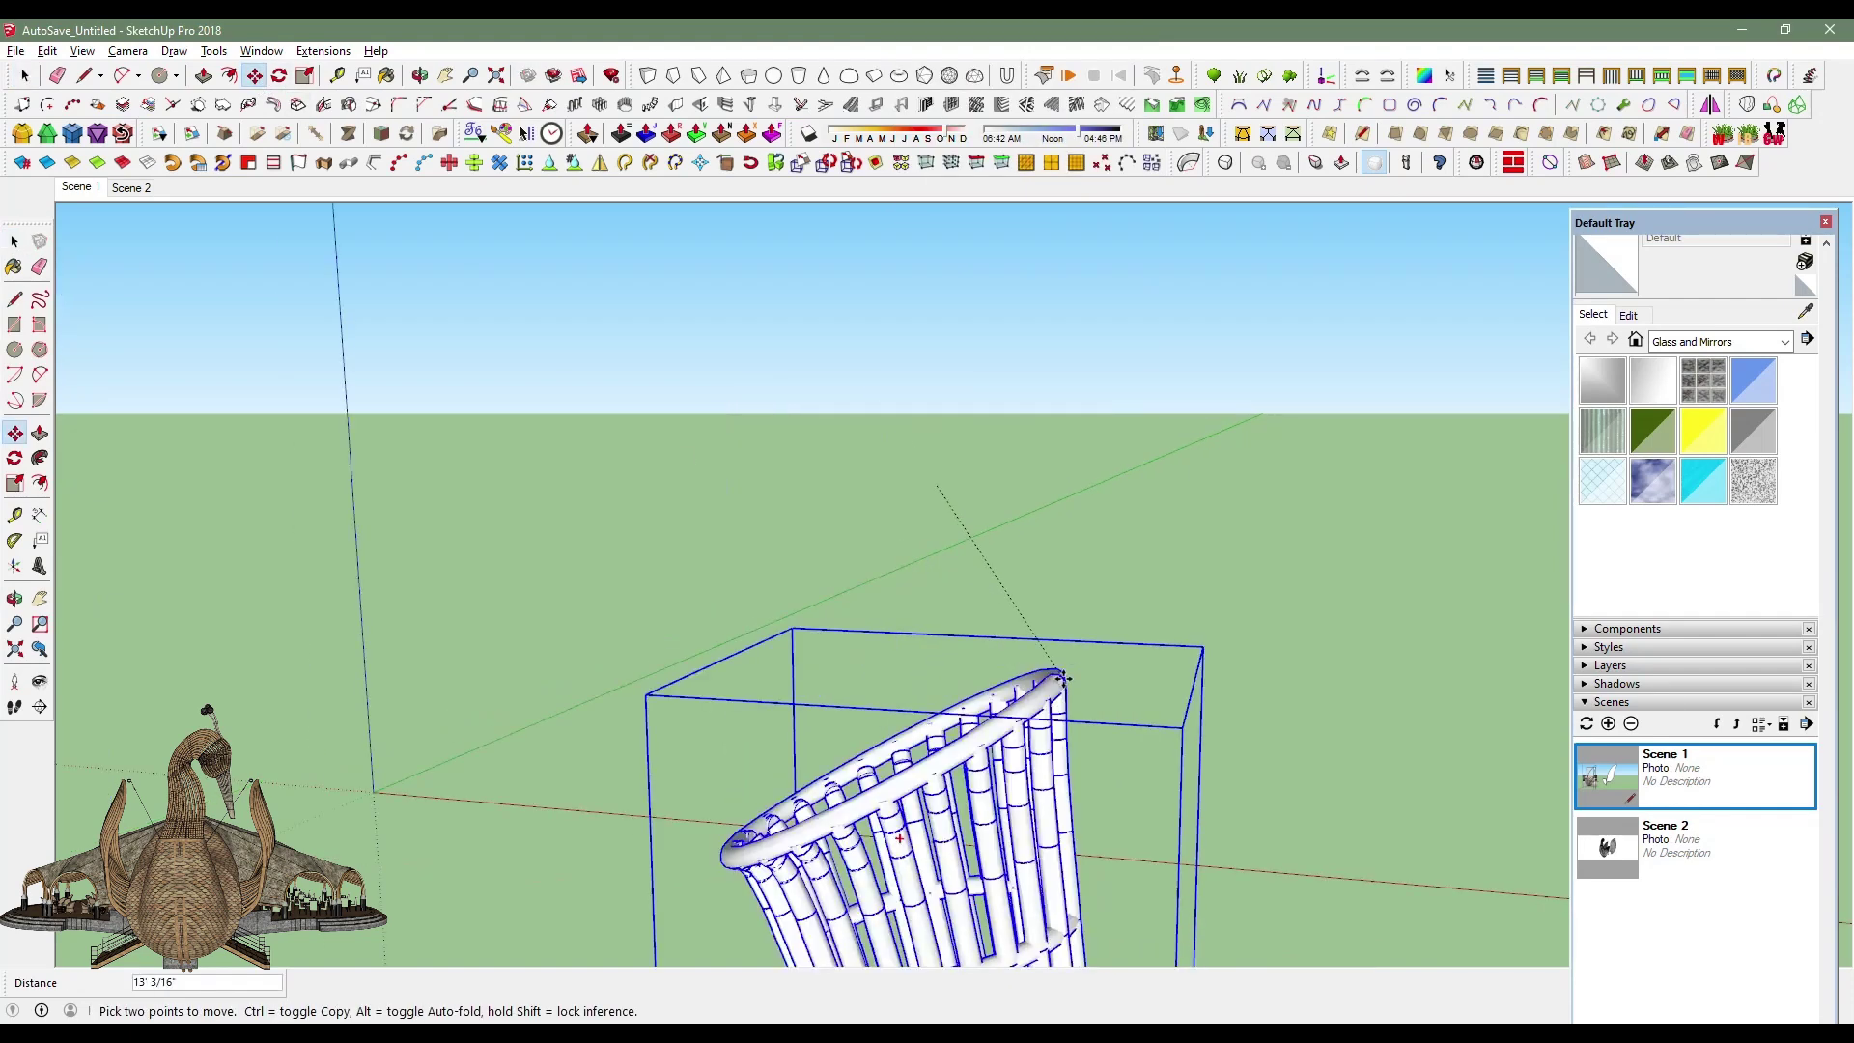
scroll(1057, 679, "down", 3)
scroll(1004, 705, "down", 2)
scroll(966, 709, "down", 1)
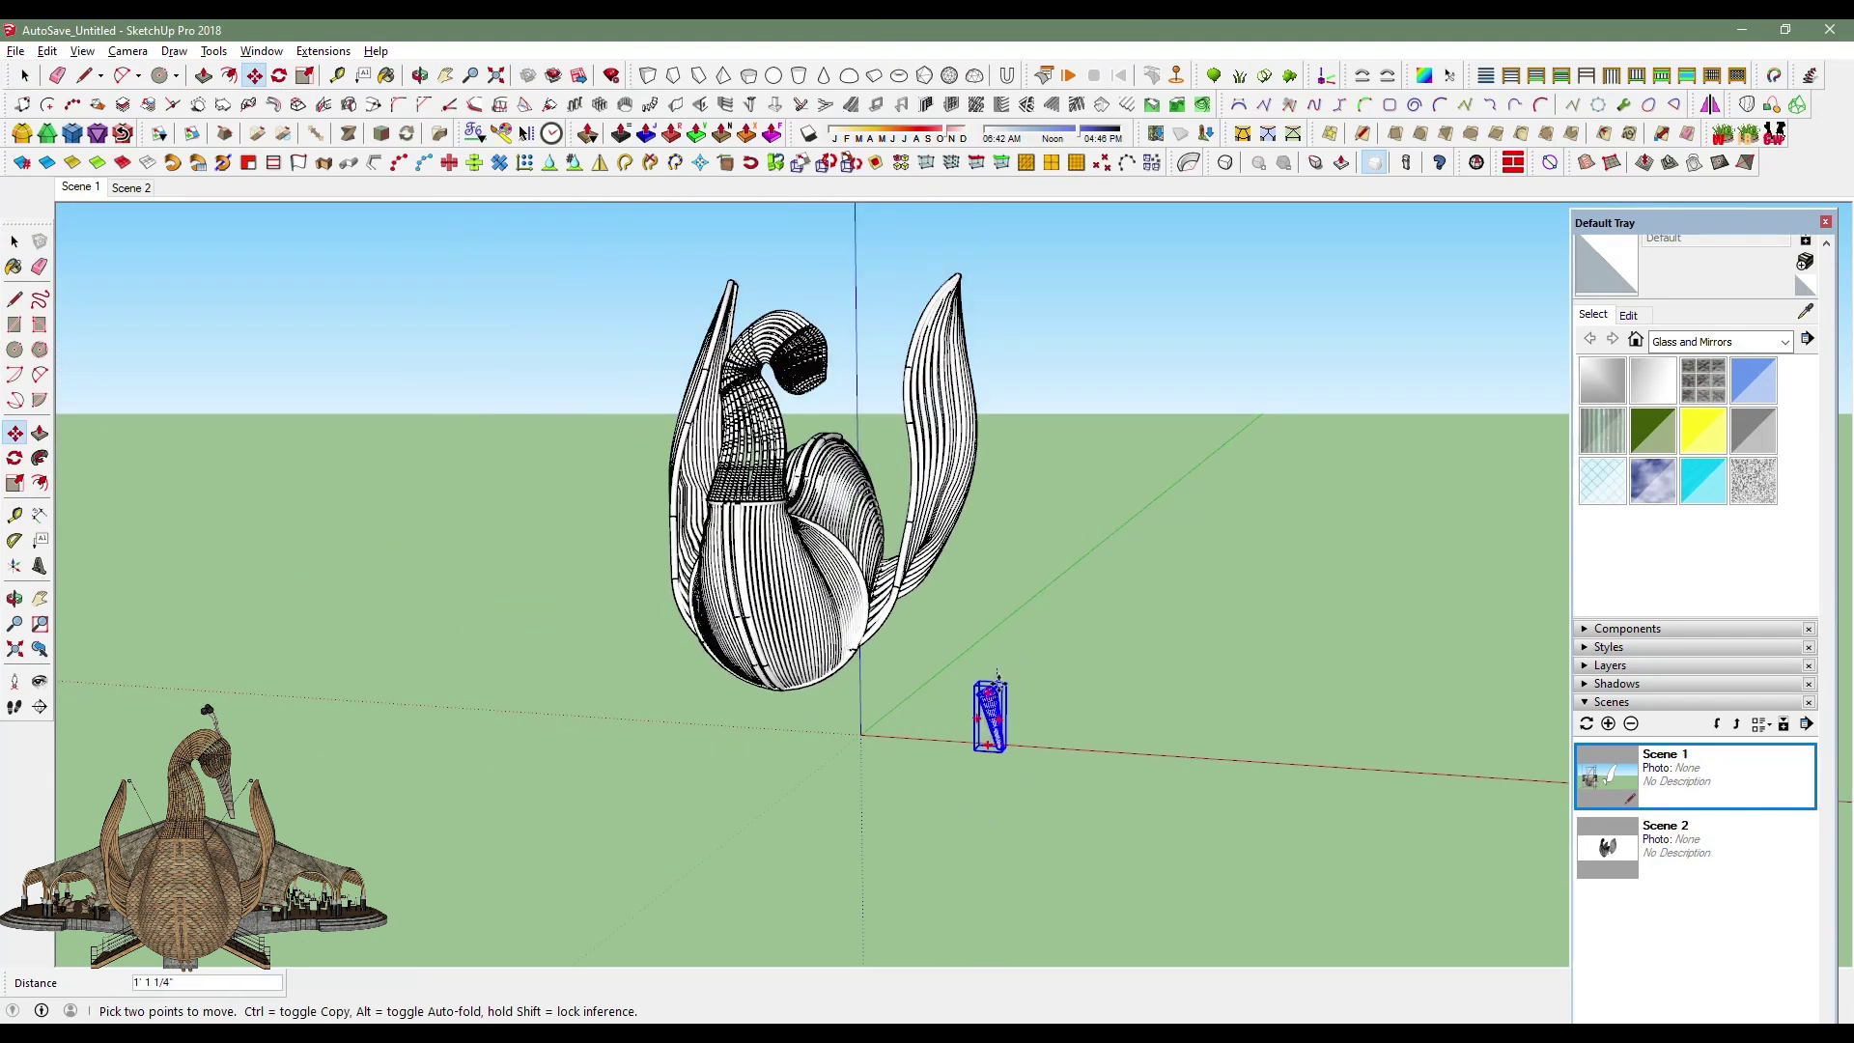
scroll(784, 464, "up", 2)
scroll(787, 434, "up", 2)
scroll(801, 541, "up", 3)
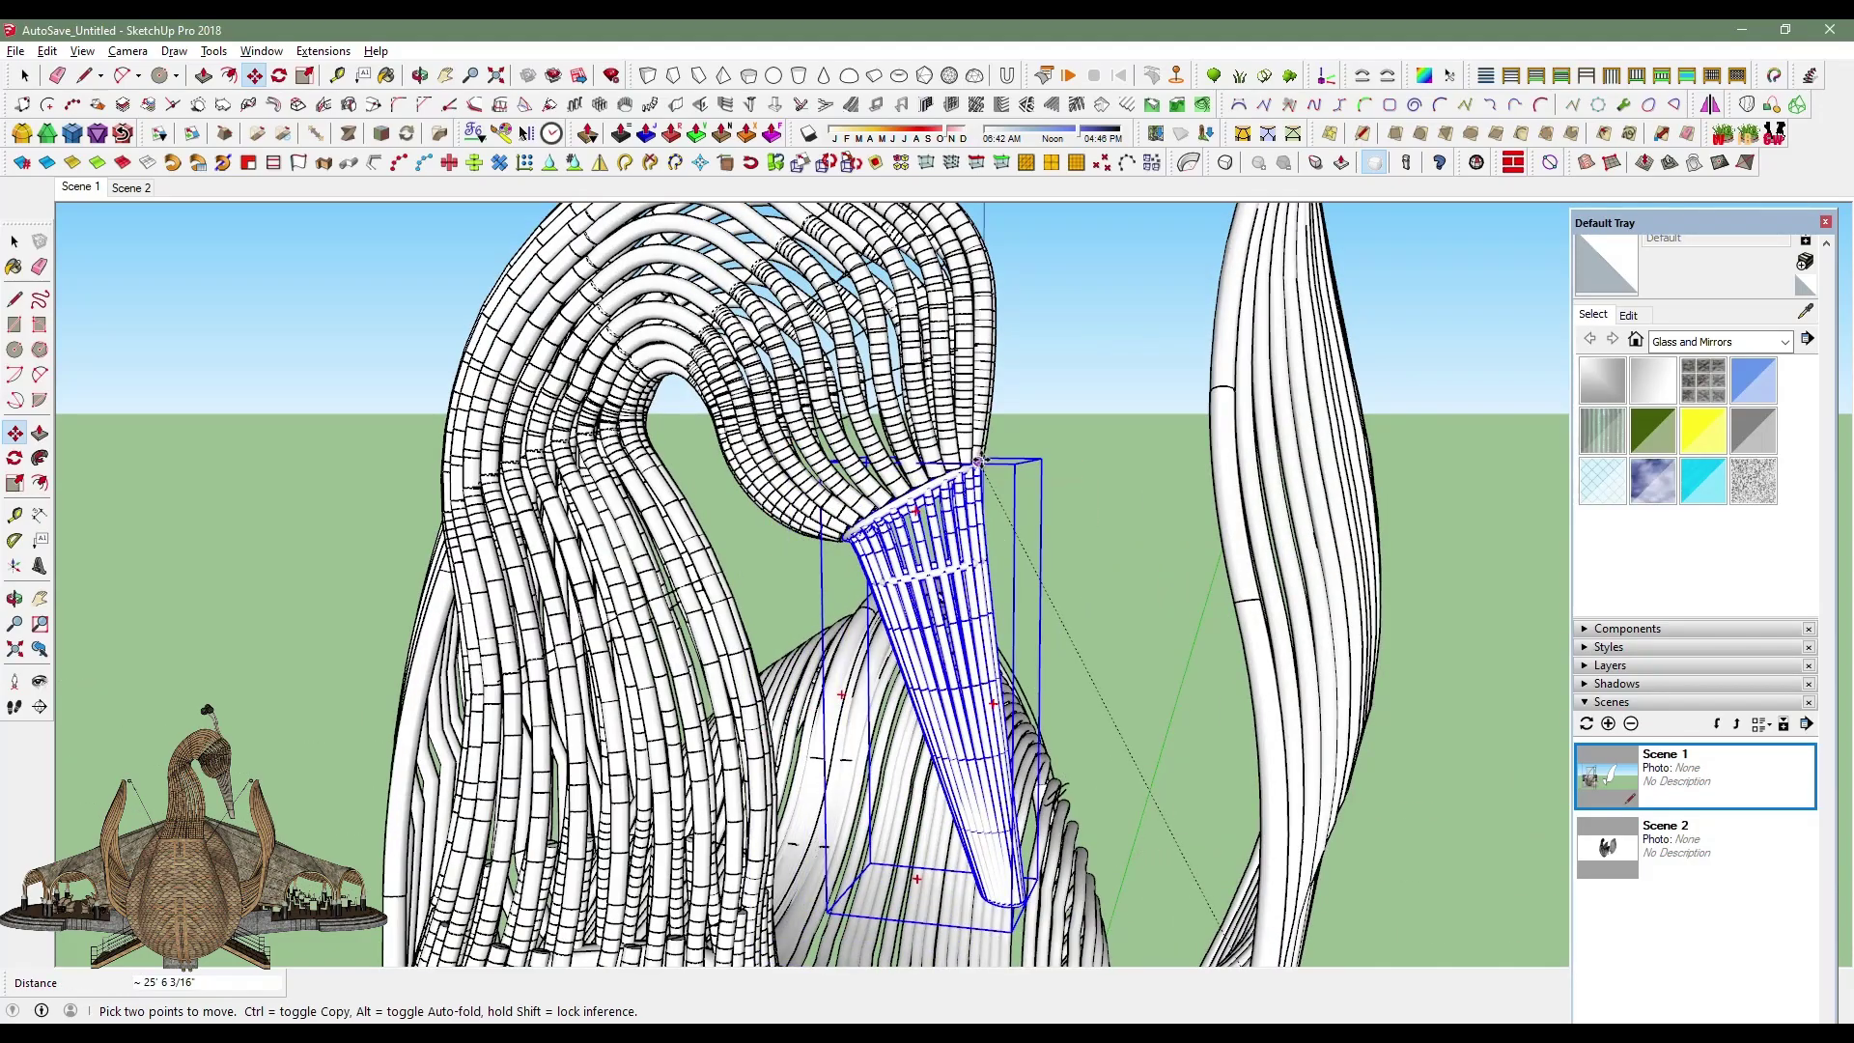
middle_click_drag(978, 462, 311, 331)
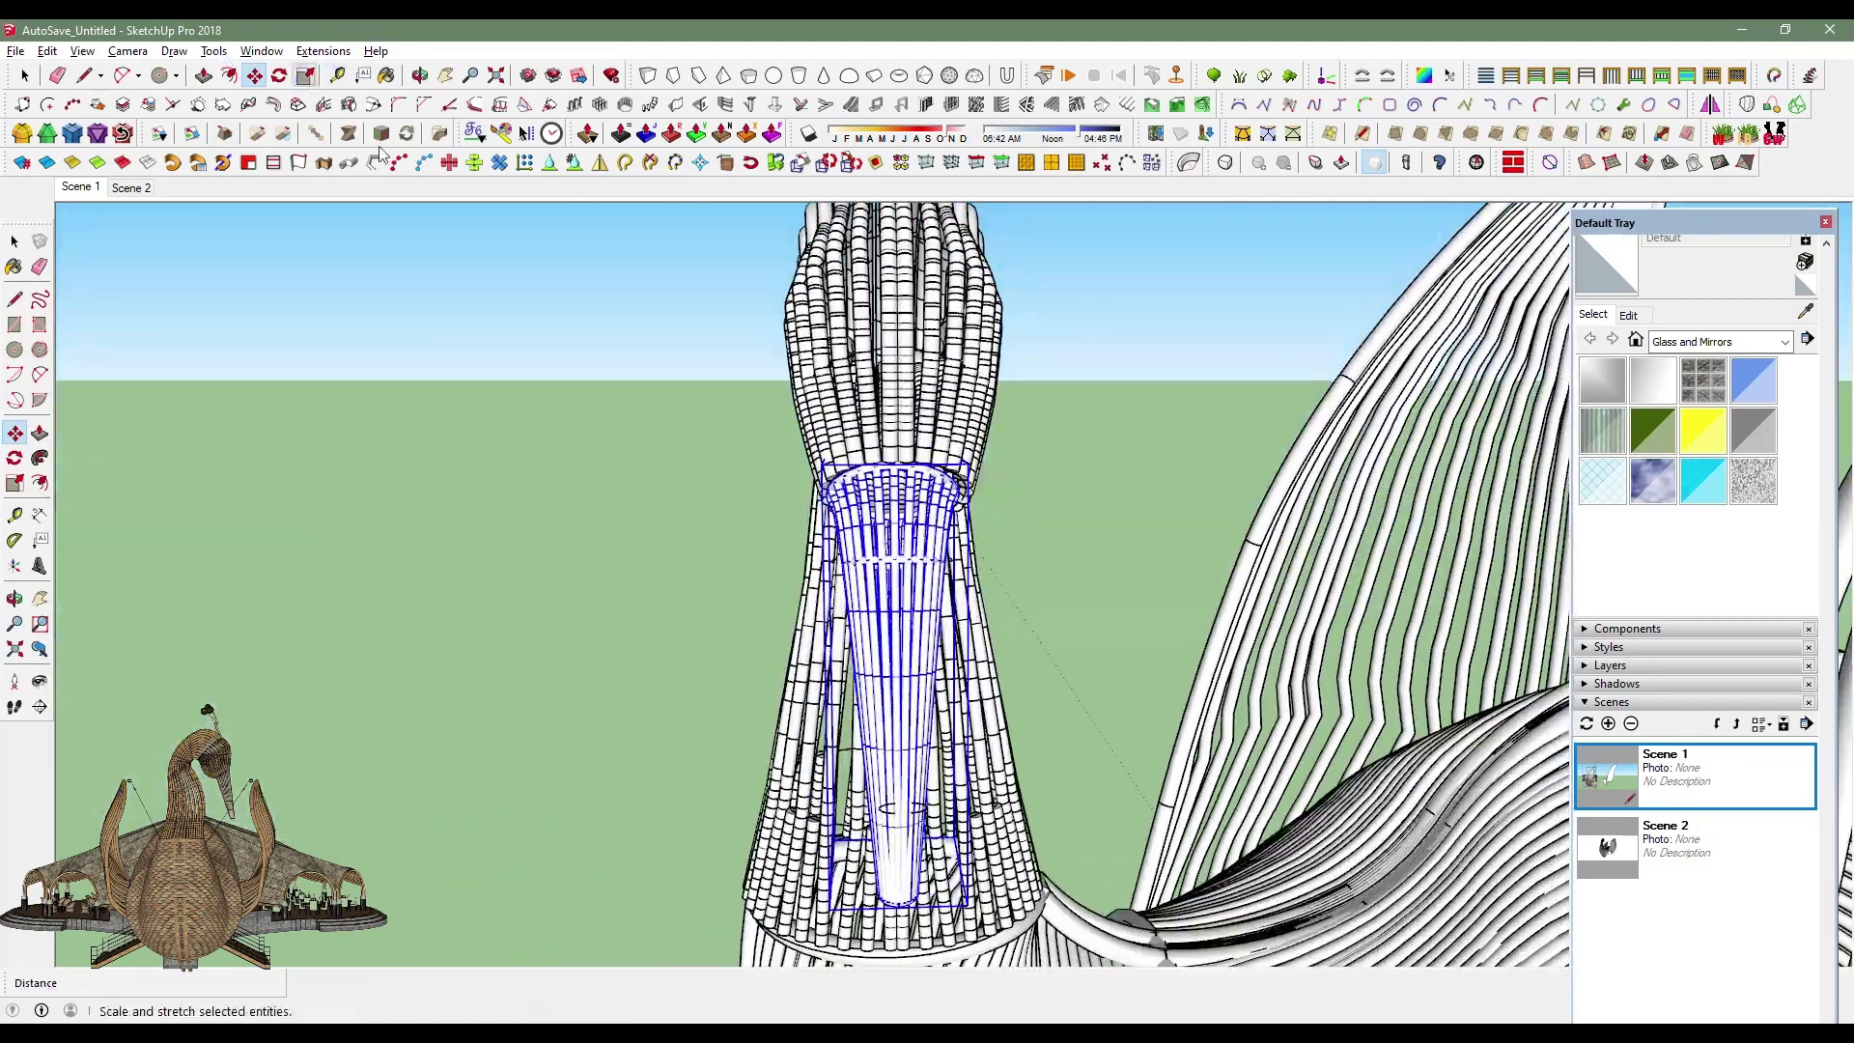
Scale the tube group until it fits the neck's width.
left_click(305, 75)
middle_click_drag(676, 483, 966, 628)
left_click_drag(992, 657, 846, 611)
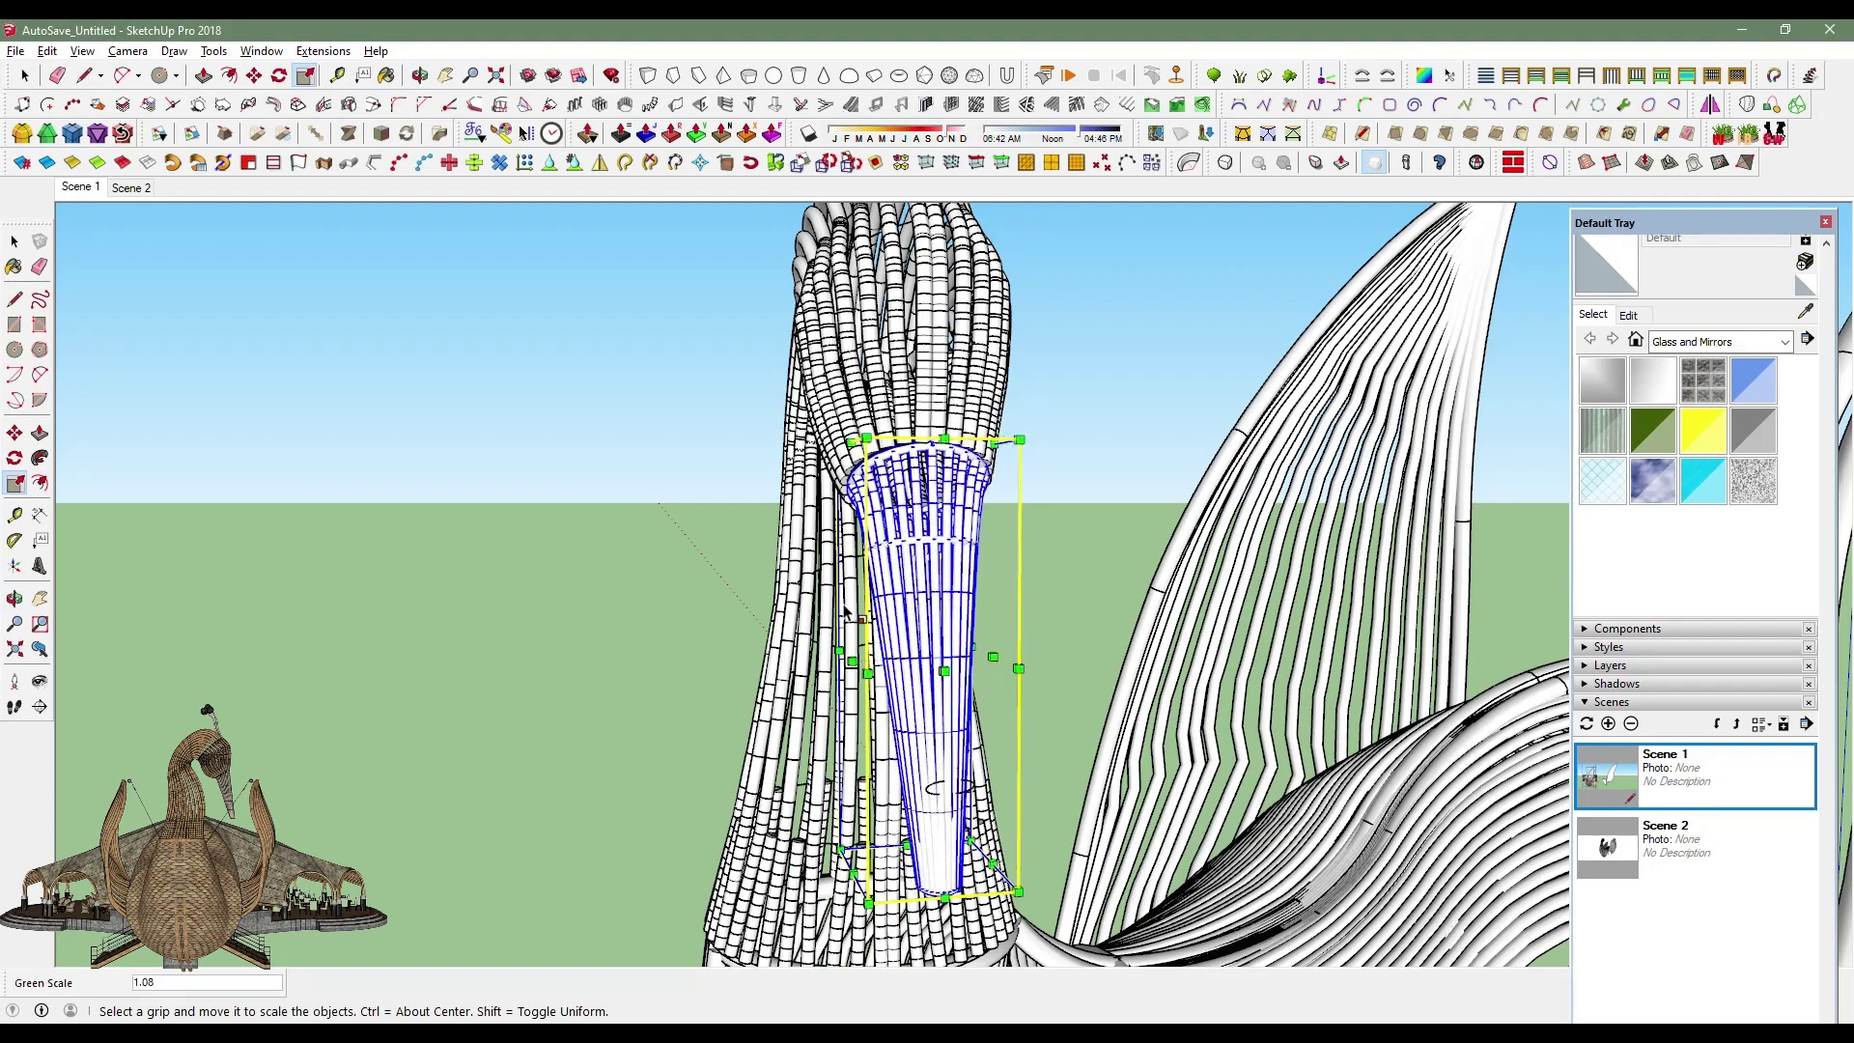
middle_click_drag(846, 610, 757, 571)
left_click_drag(817, 629, 831, 651)
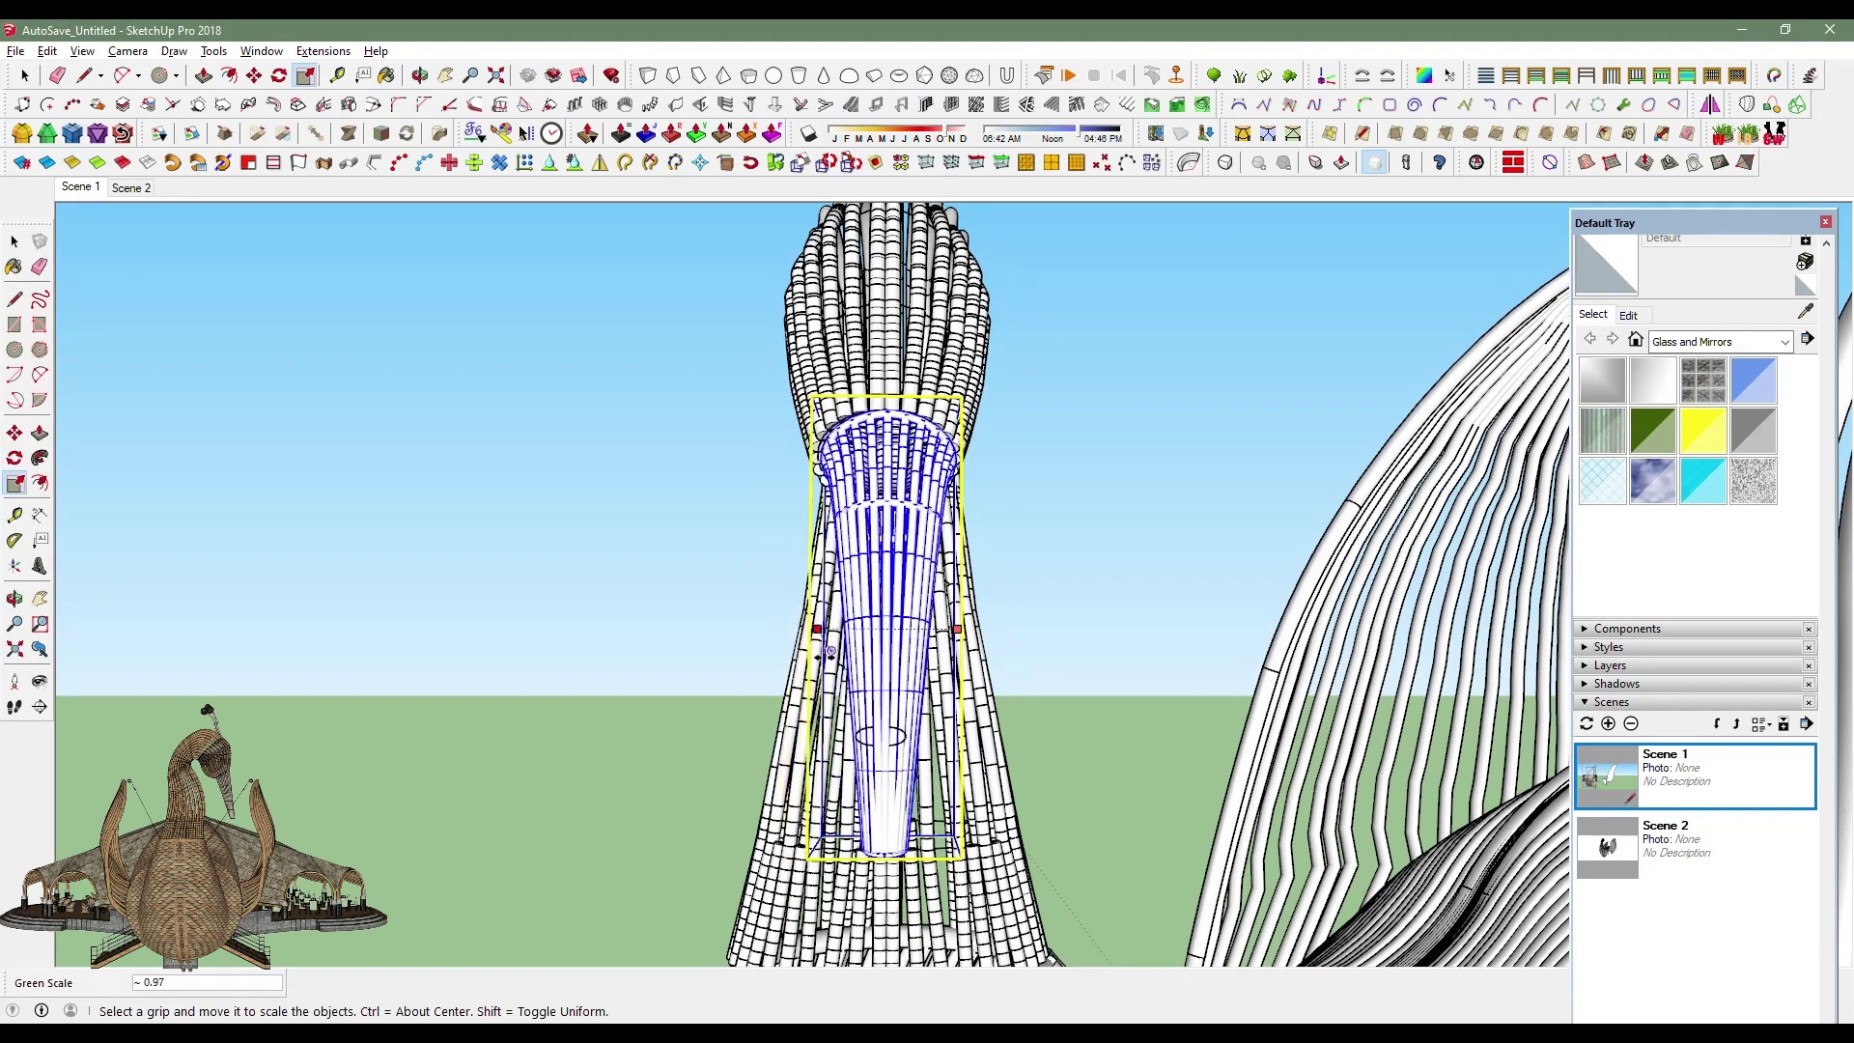
middle_click_drag(830, 651, 767, 611)
left_click_drag(769, 612, 782, 615)
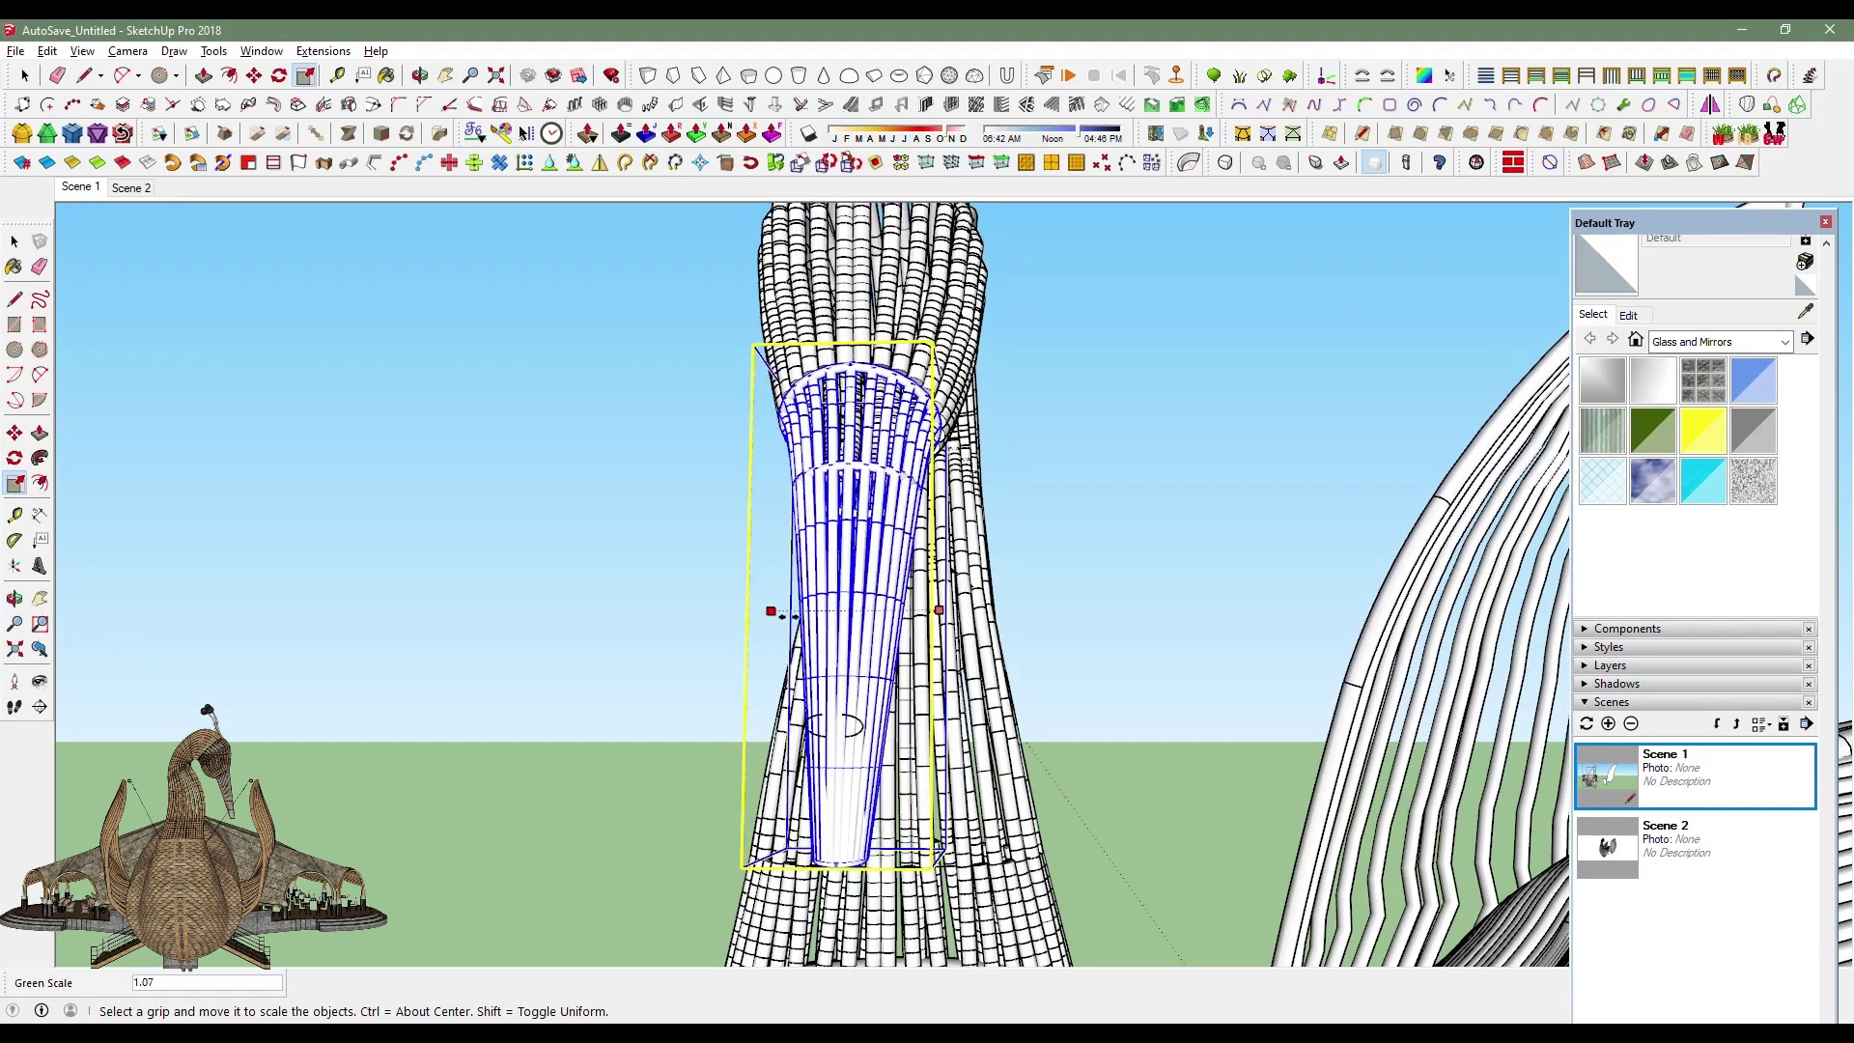
middle_click_drag(783, 615, 1297, 426)
middle_click_drag(1366, 621, 687, 712)
key("space")
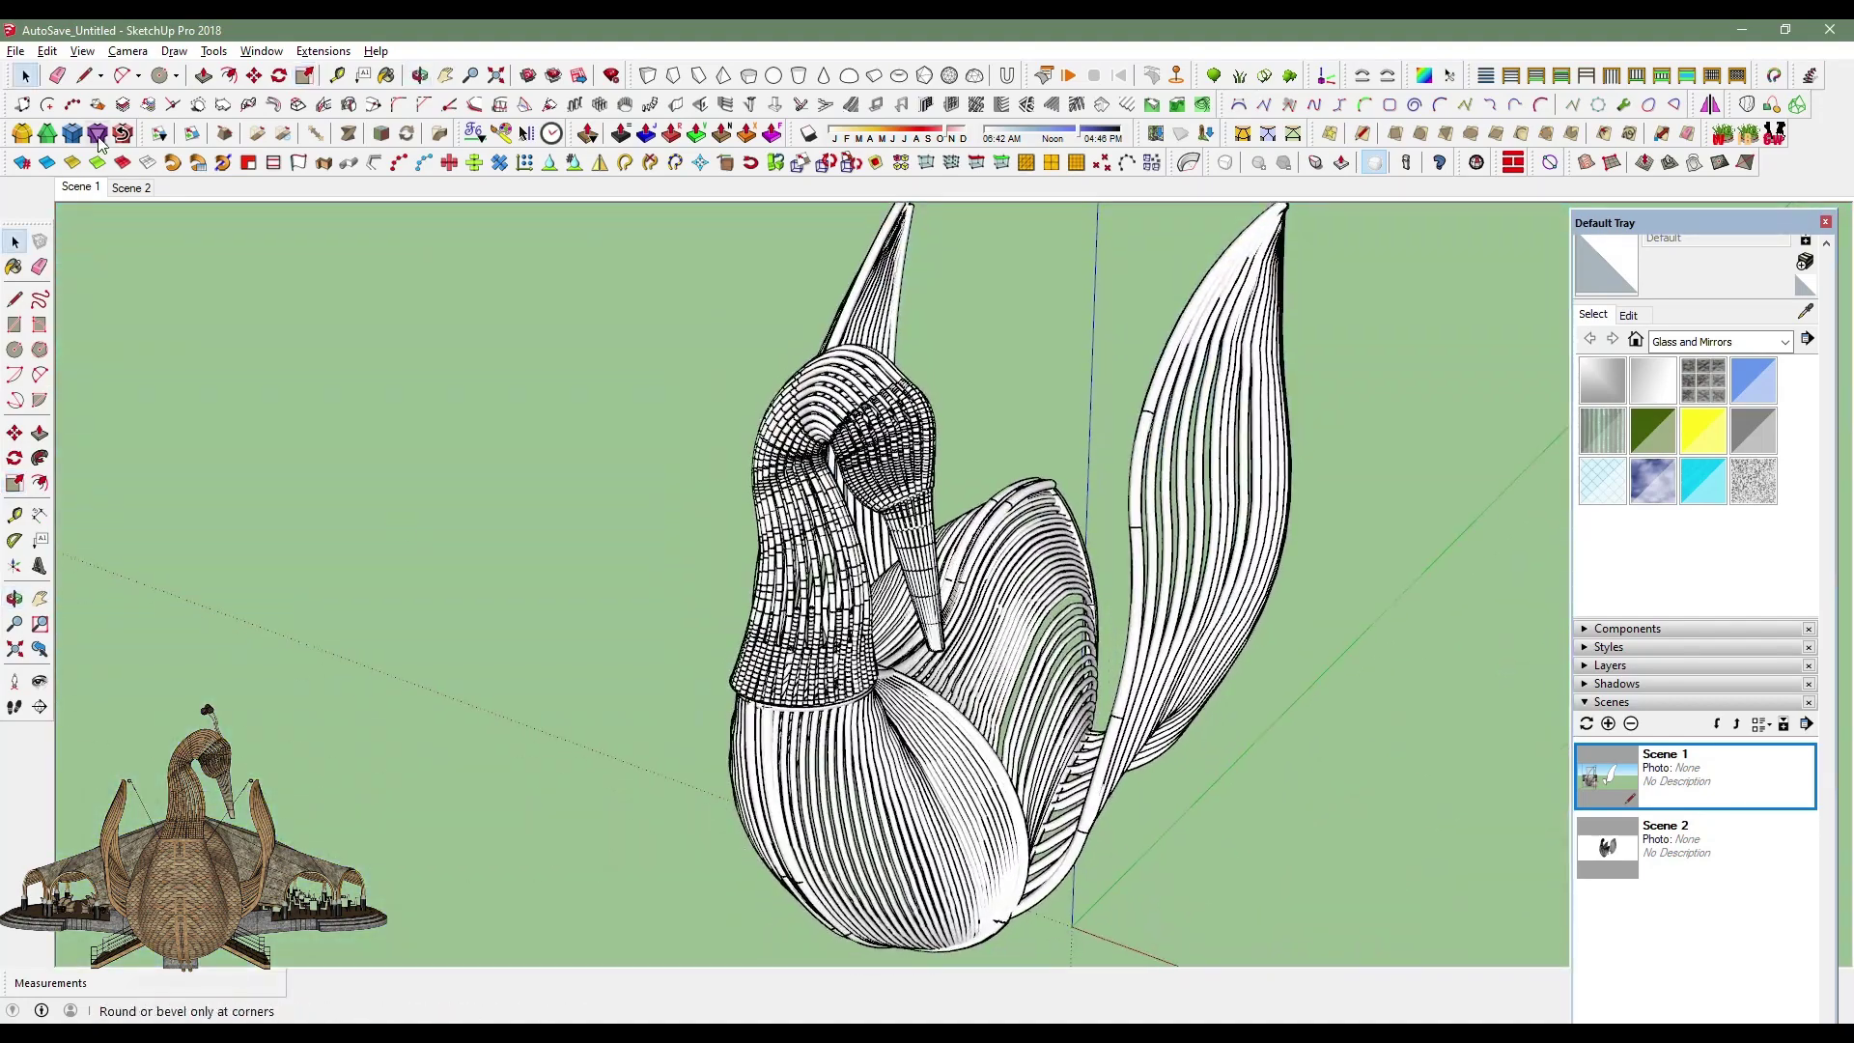
left_click(79, 79)
Complete a square face and draw a two-arc S-curve inside it.
middle_click_drag(563, 467, 950, 854)
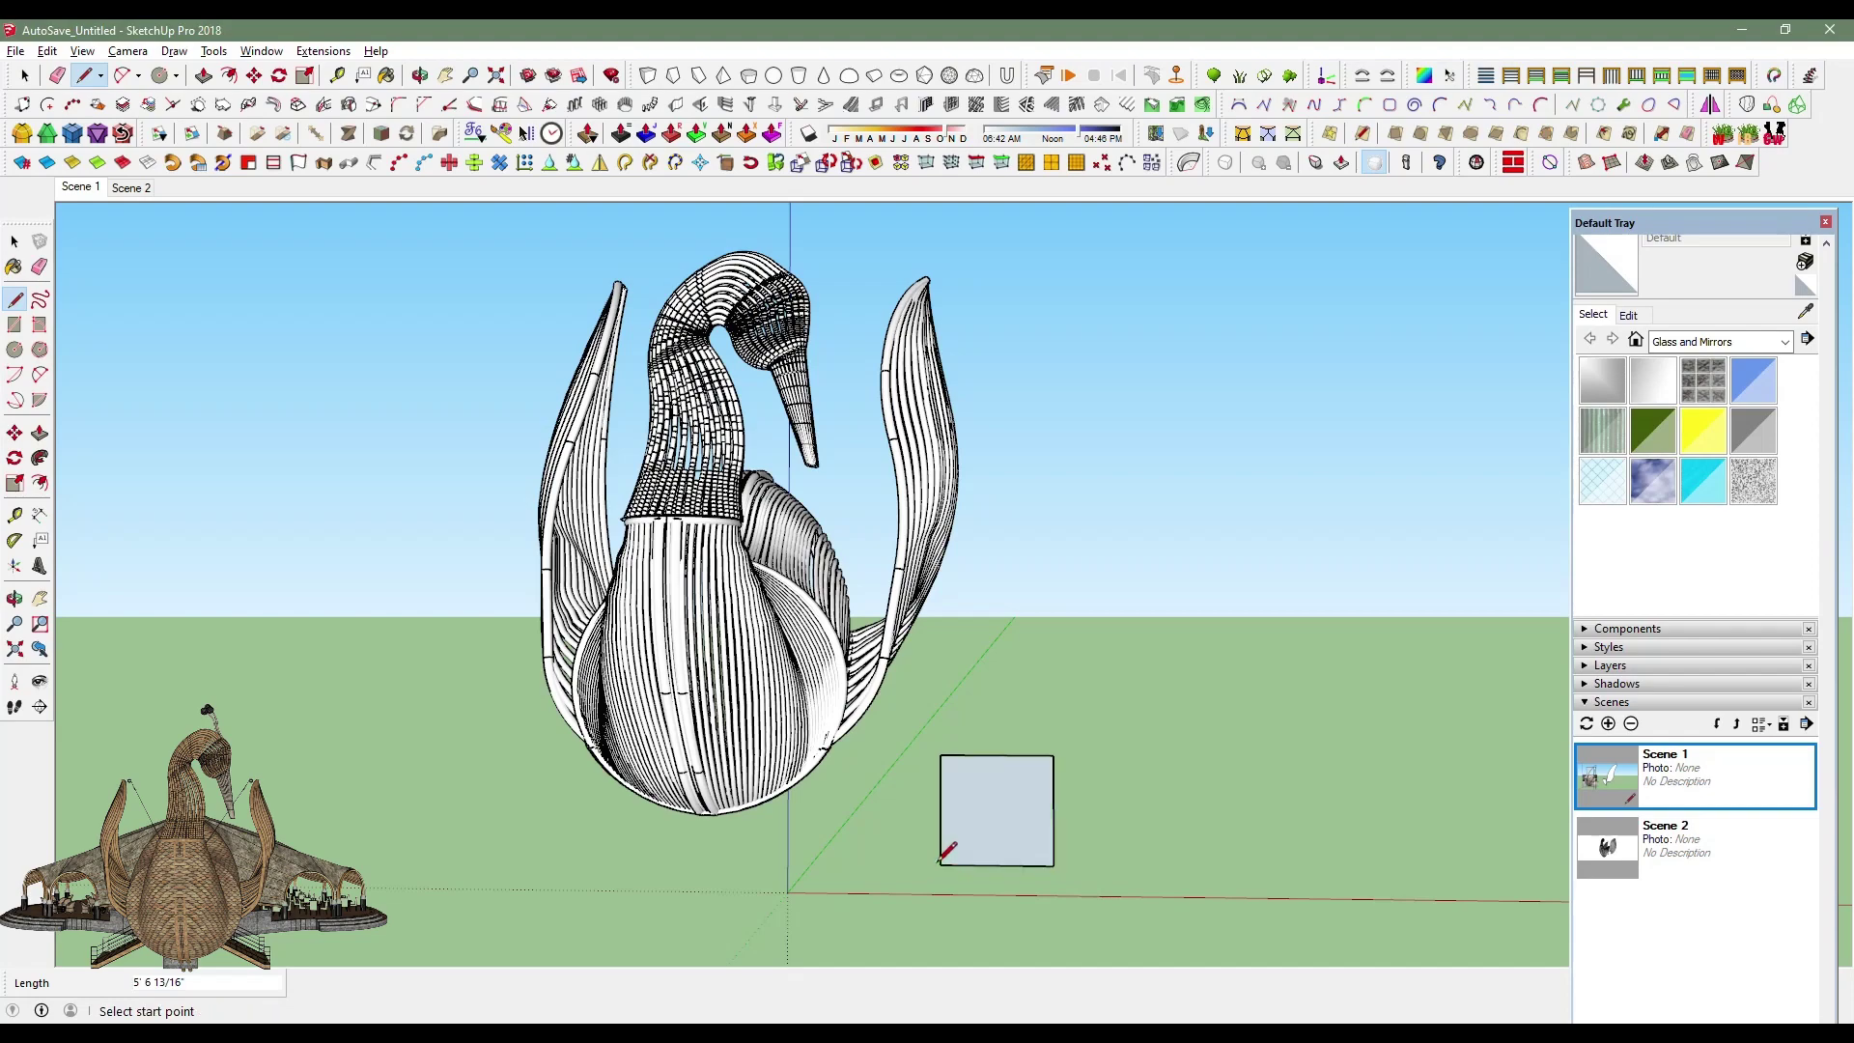
left_click(941, 862)
scroll(966, 855, "up", 2)
left_click(997, 803)
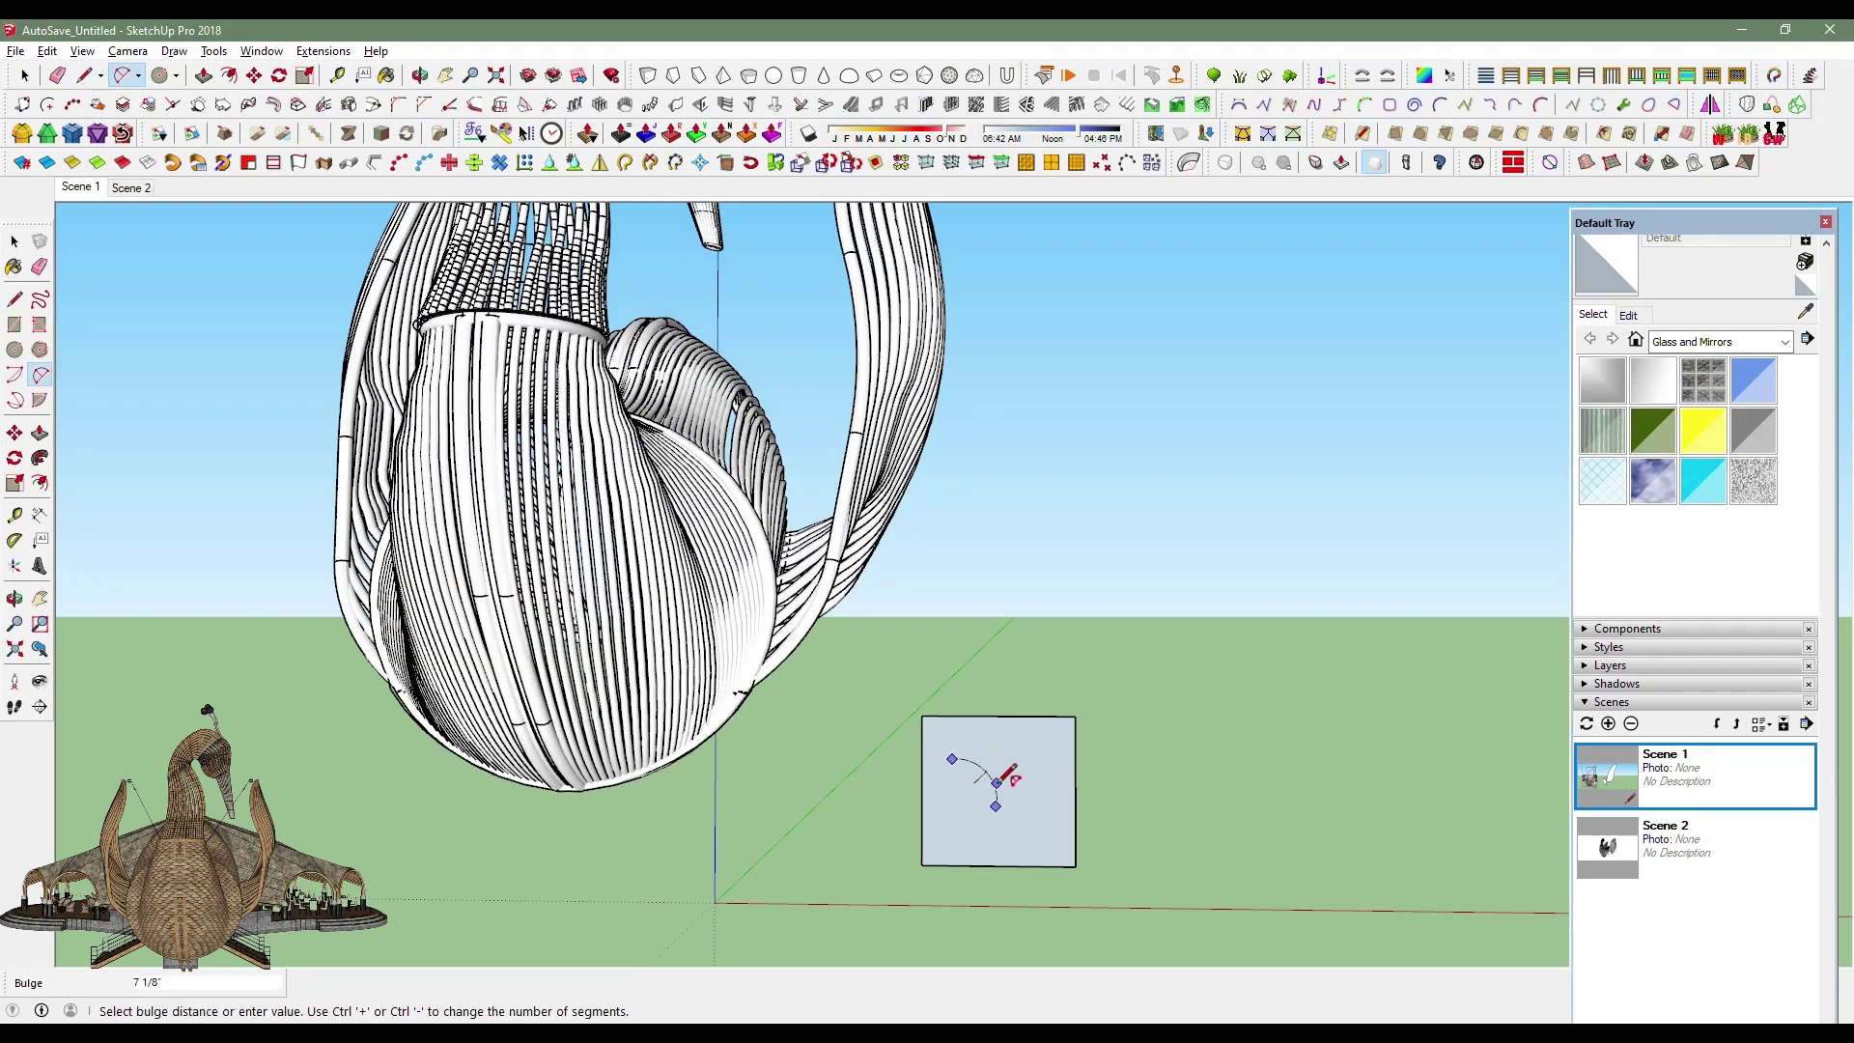
scroll(1000, 797, "up", 2)
left_click(985, 778)
left_click(1056, 918)
Delete the square face and extra edges, then turn the S-curve into a tube.
mouse_move(869, 612)
middle_mouse_down()
mouse_move(848, 704)
mouse_move(773, 821)
middle_mouse_up()
left_click(24, 75)
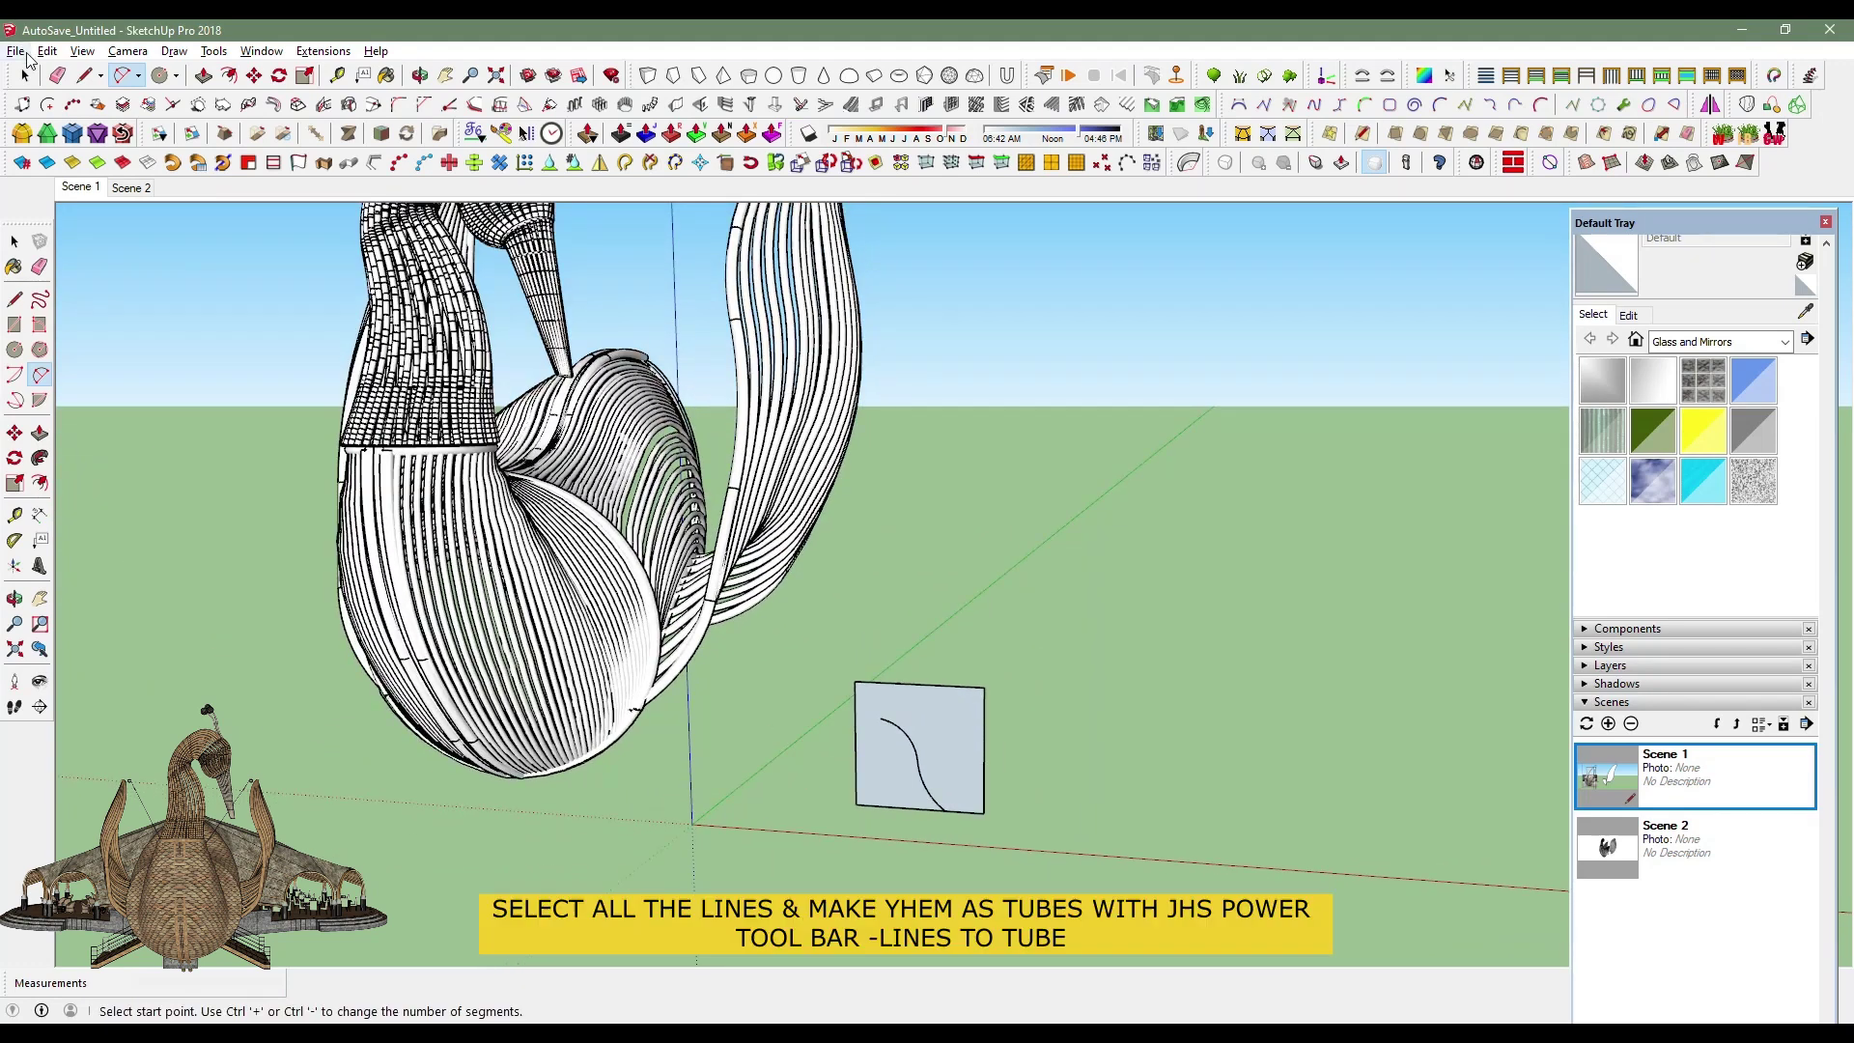
key("Delete")
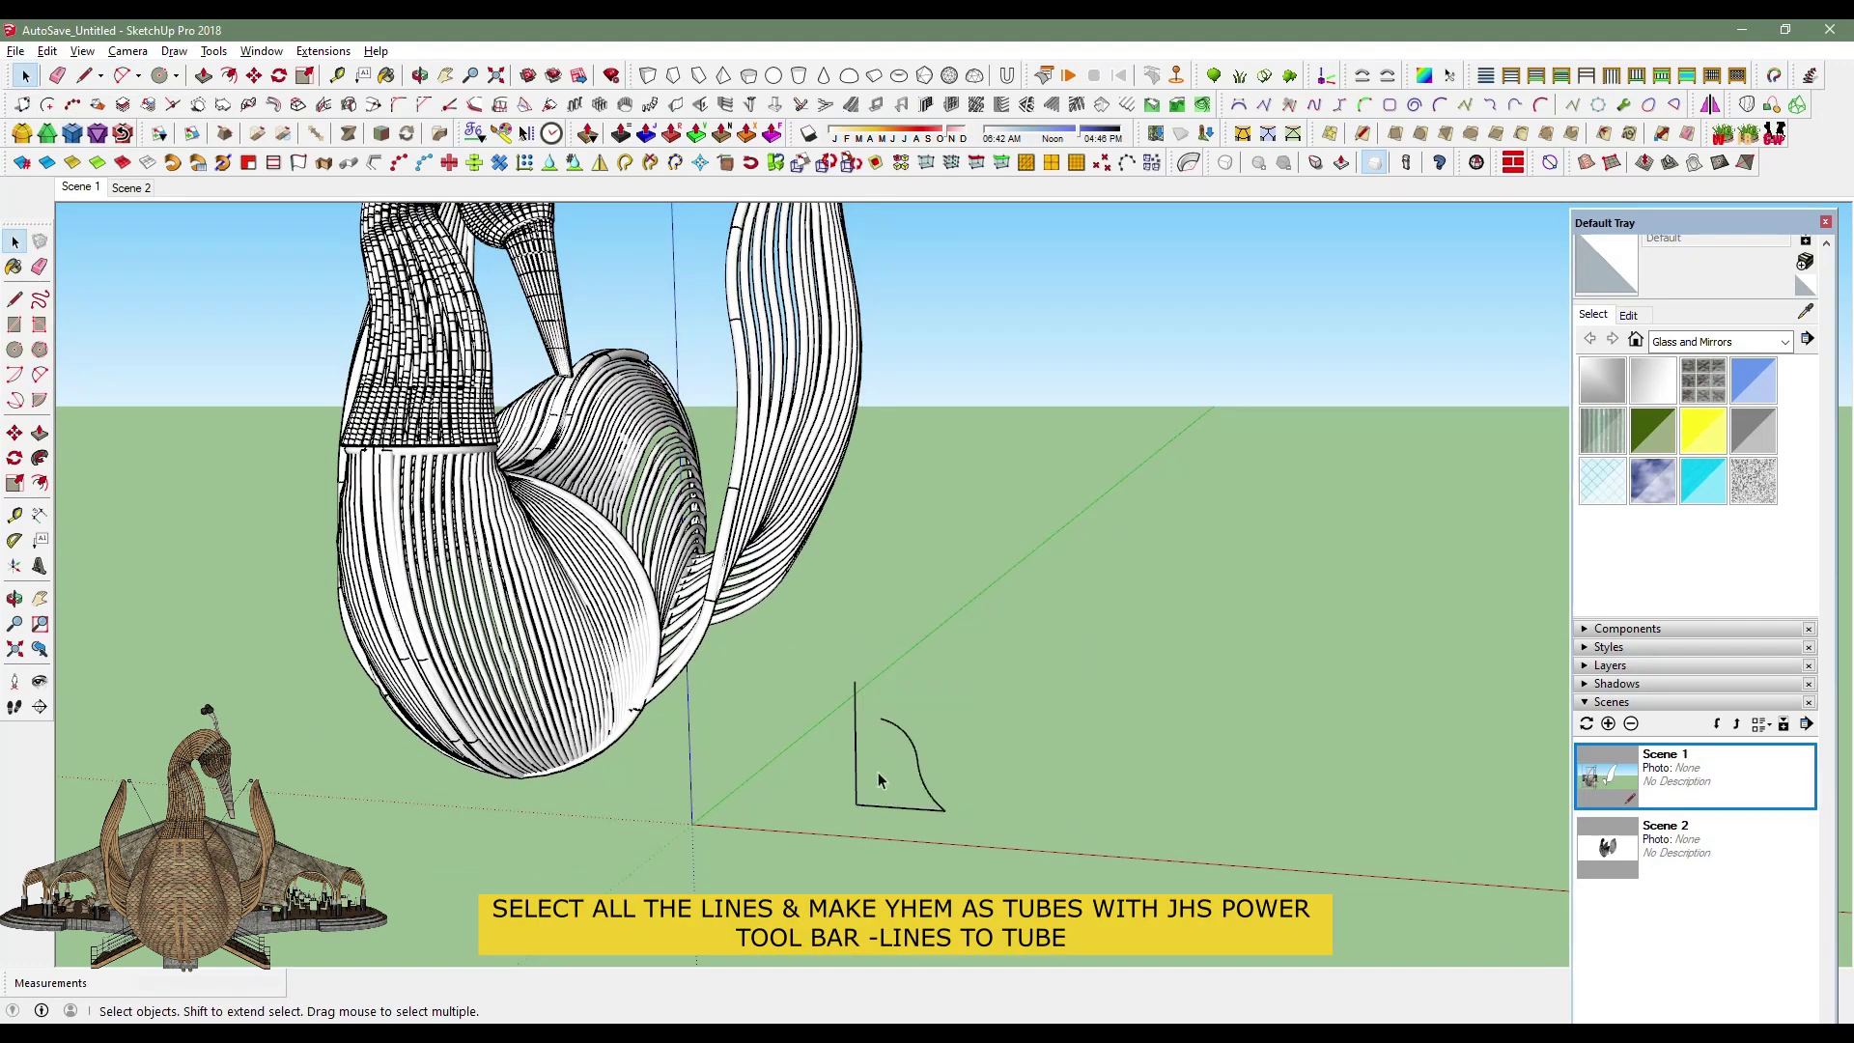
middle_click_drag(869, 850, 920, 772)
left_click(430, 159)
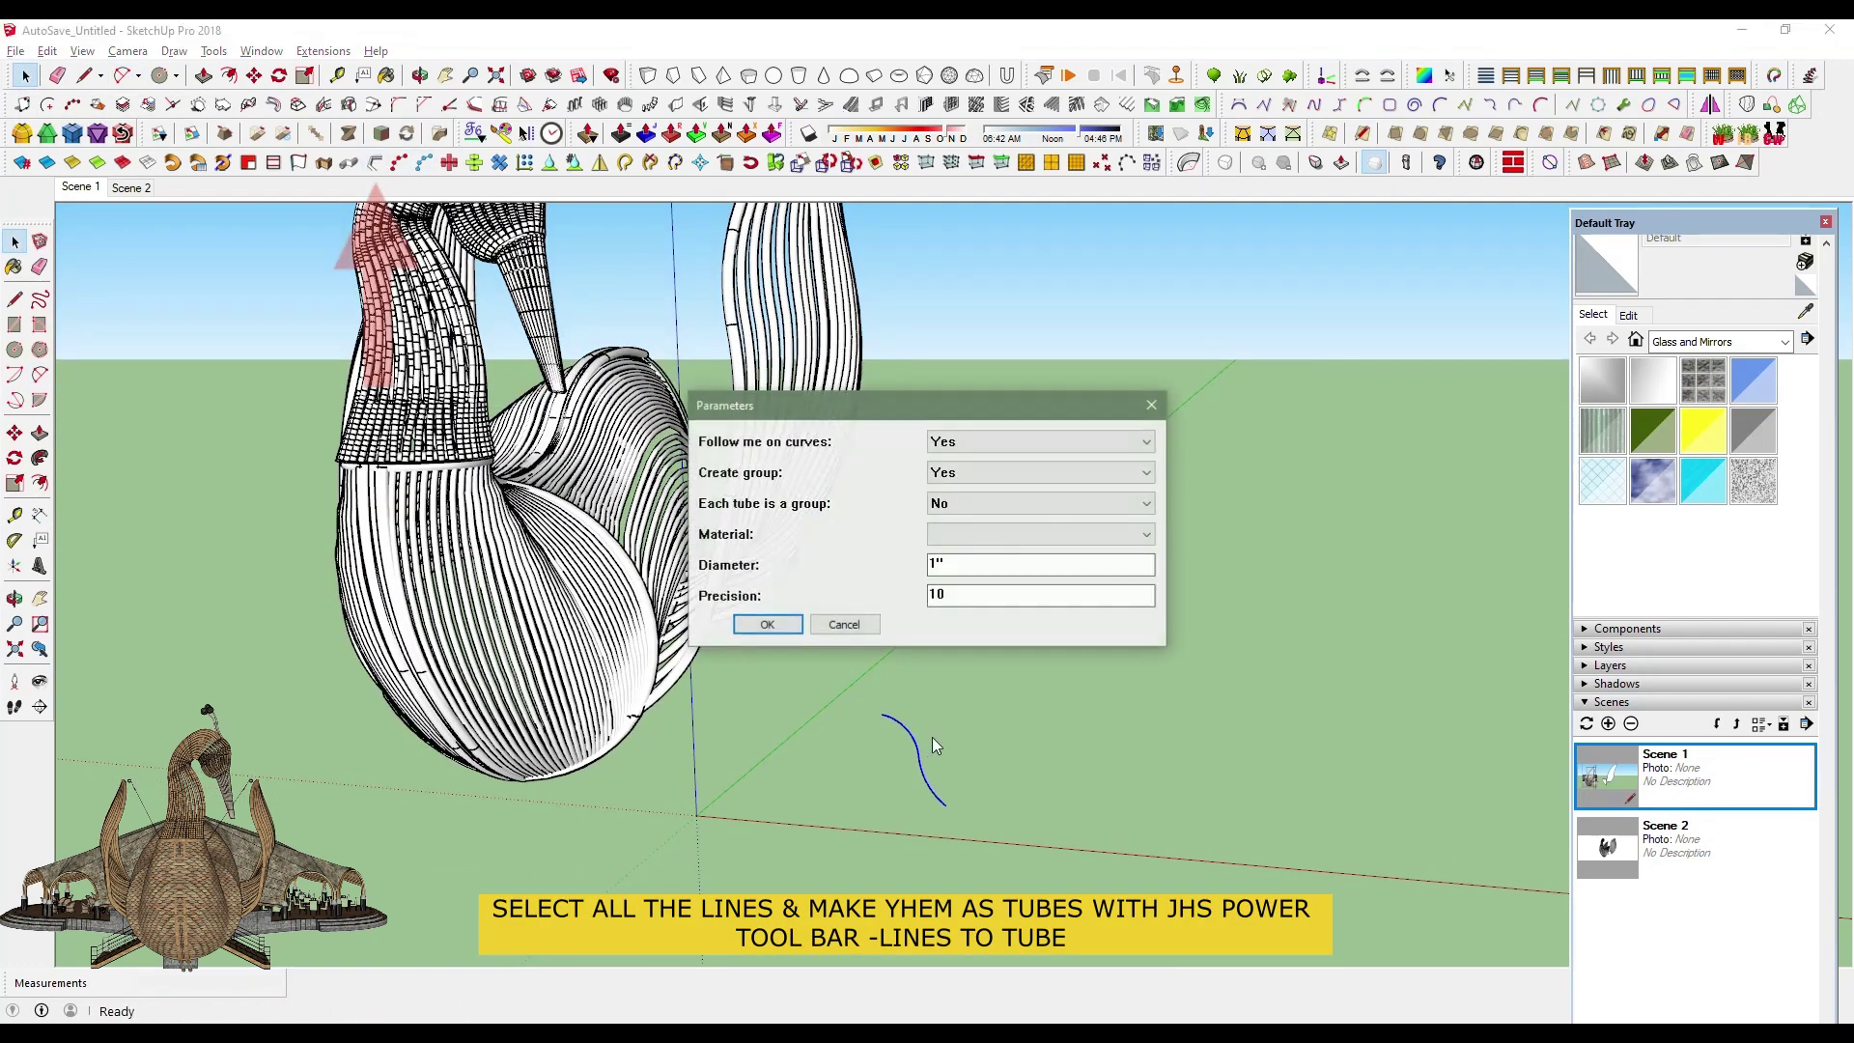
left_click(763, 623)
key("ctrl+z")
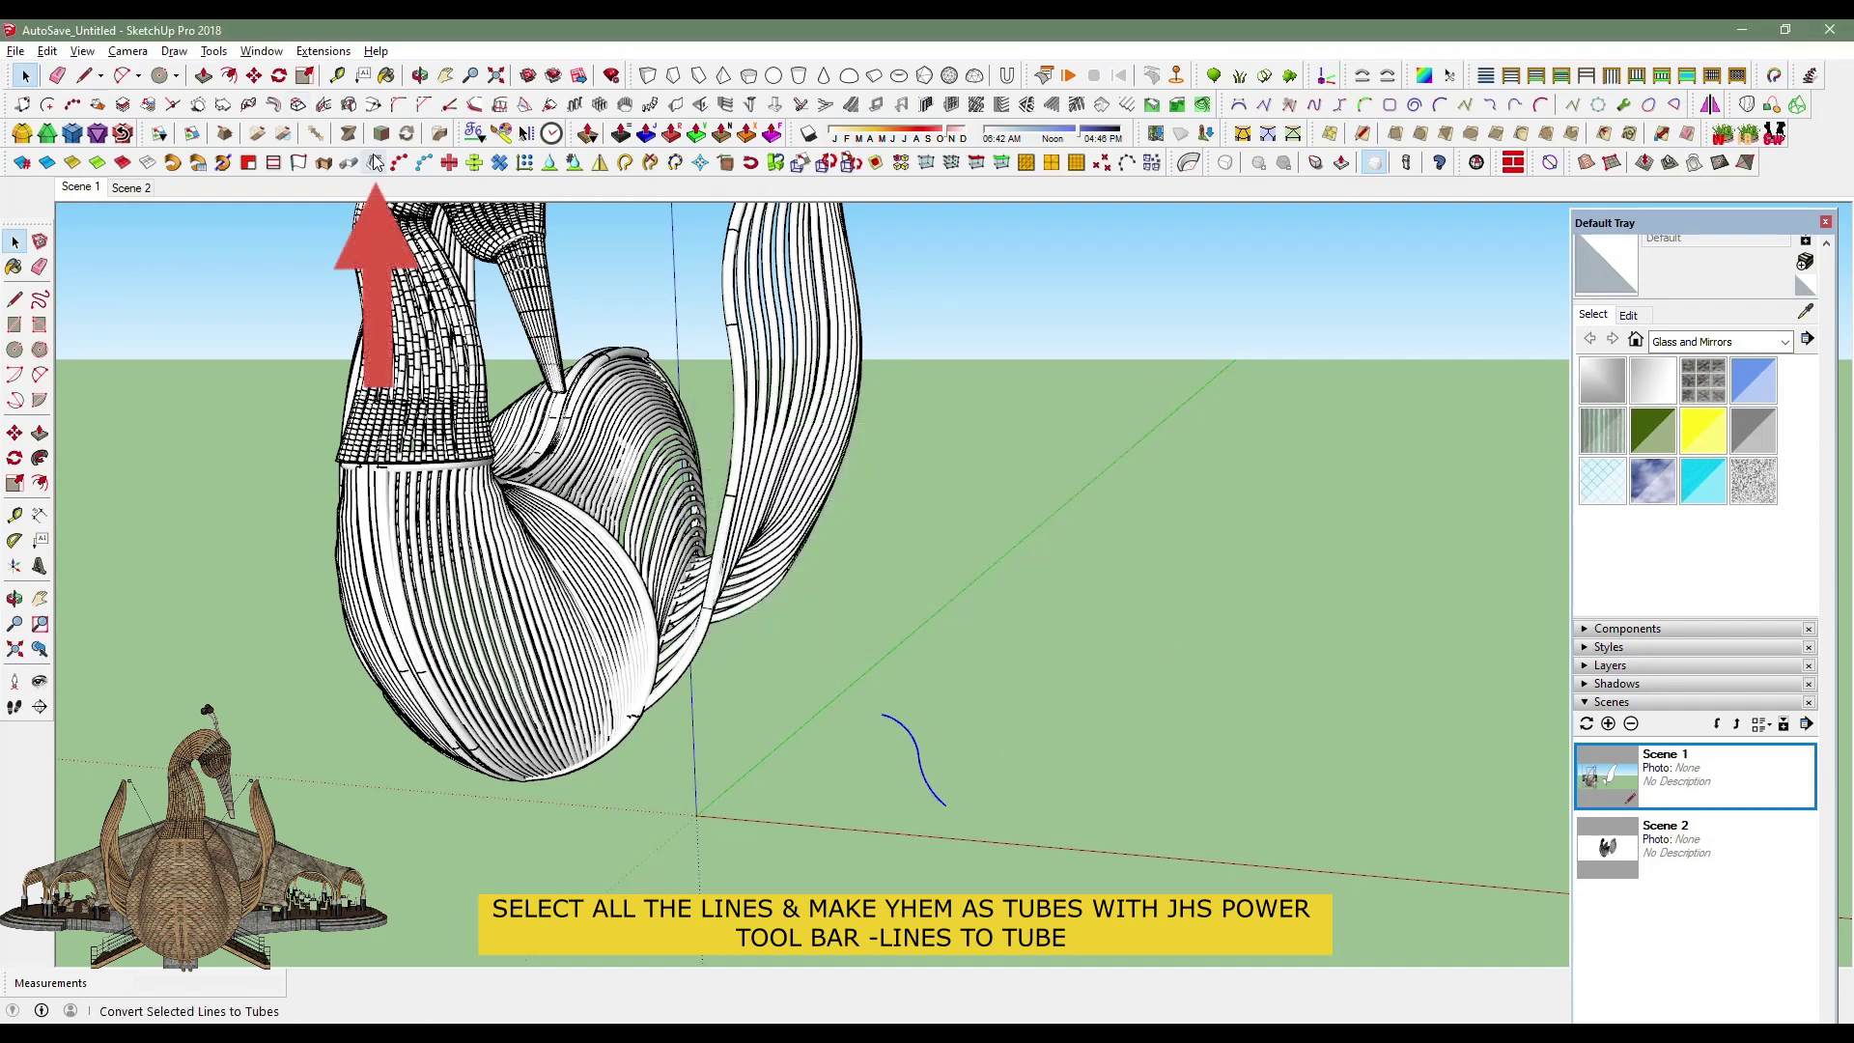
left_click(373, 163)
left_click(768, 625)
Place a sphere component on the tube's upper end.
scroll(932, 802, "up", 2)
scroll(898, 811, "up", 2)
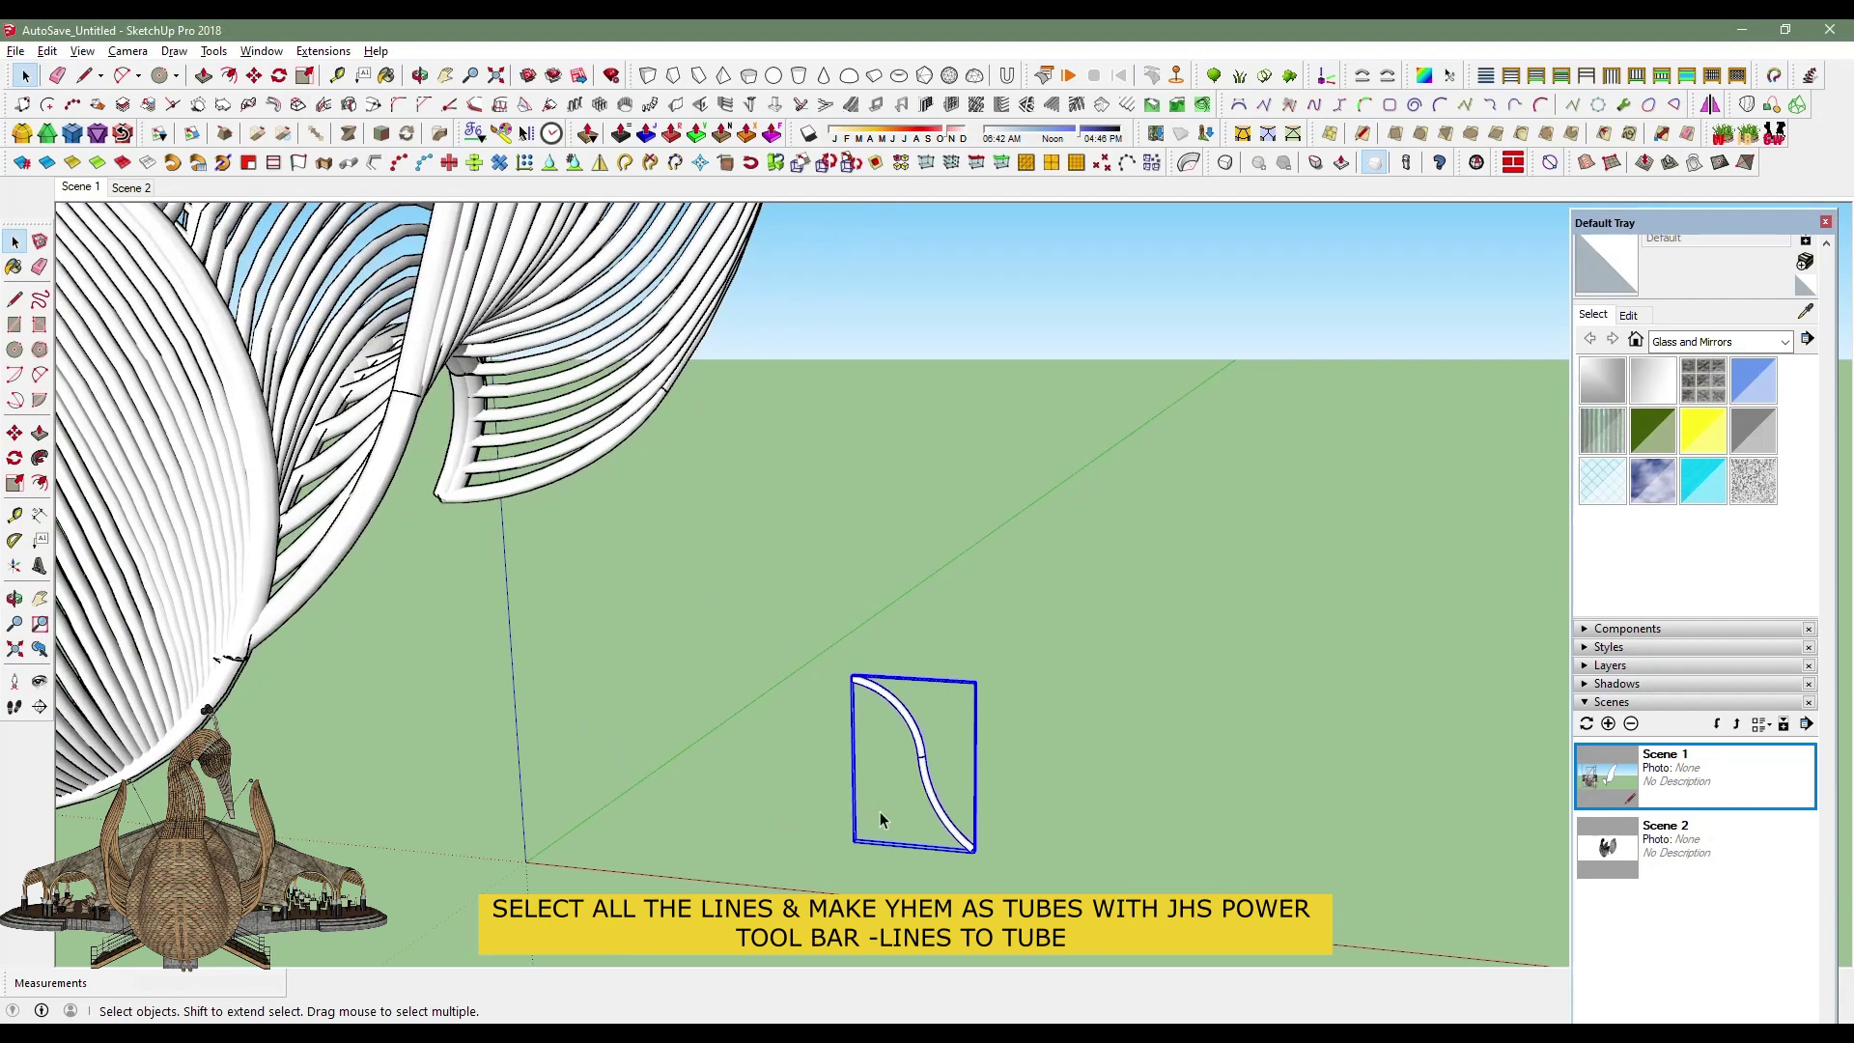
left_click(978, 104)
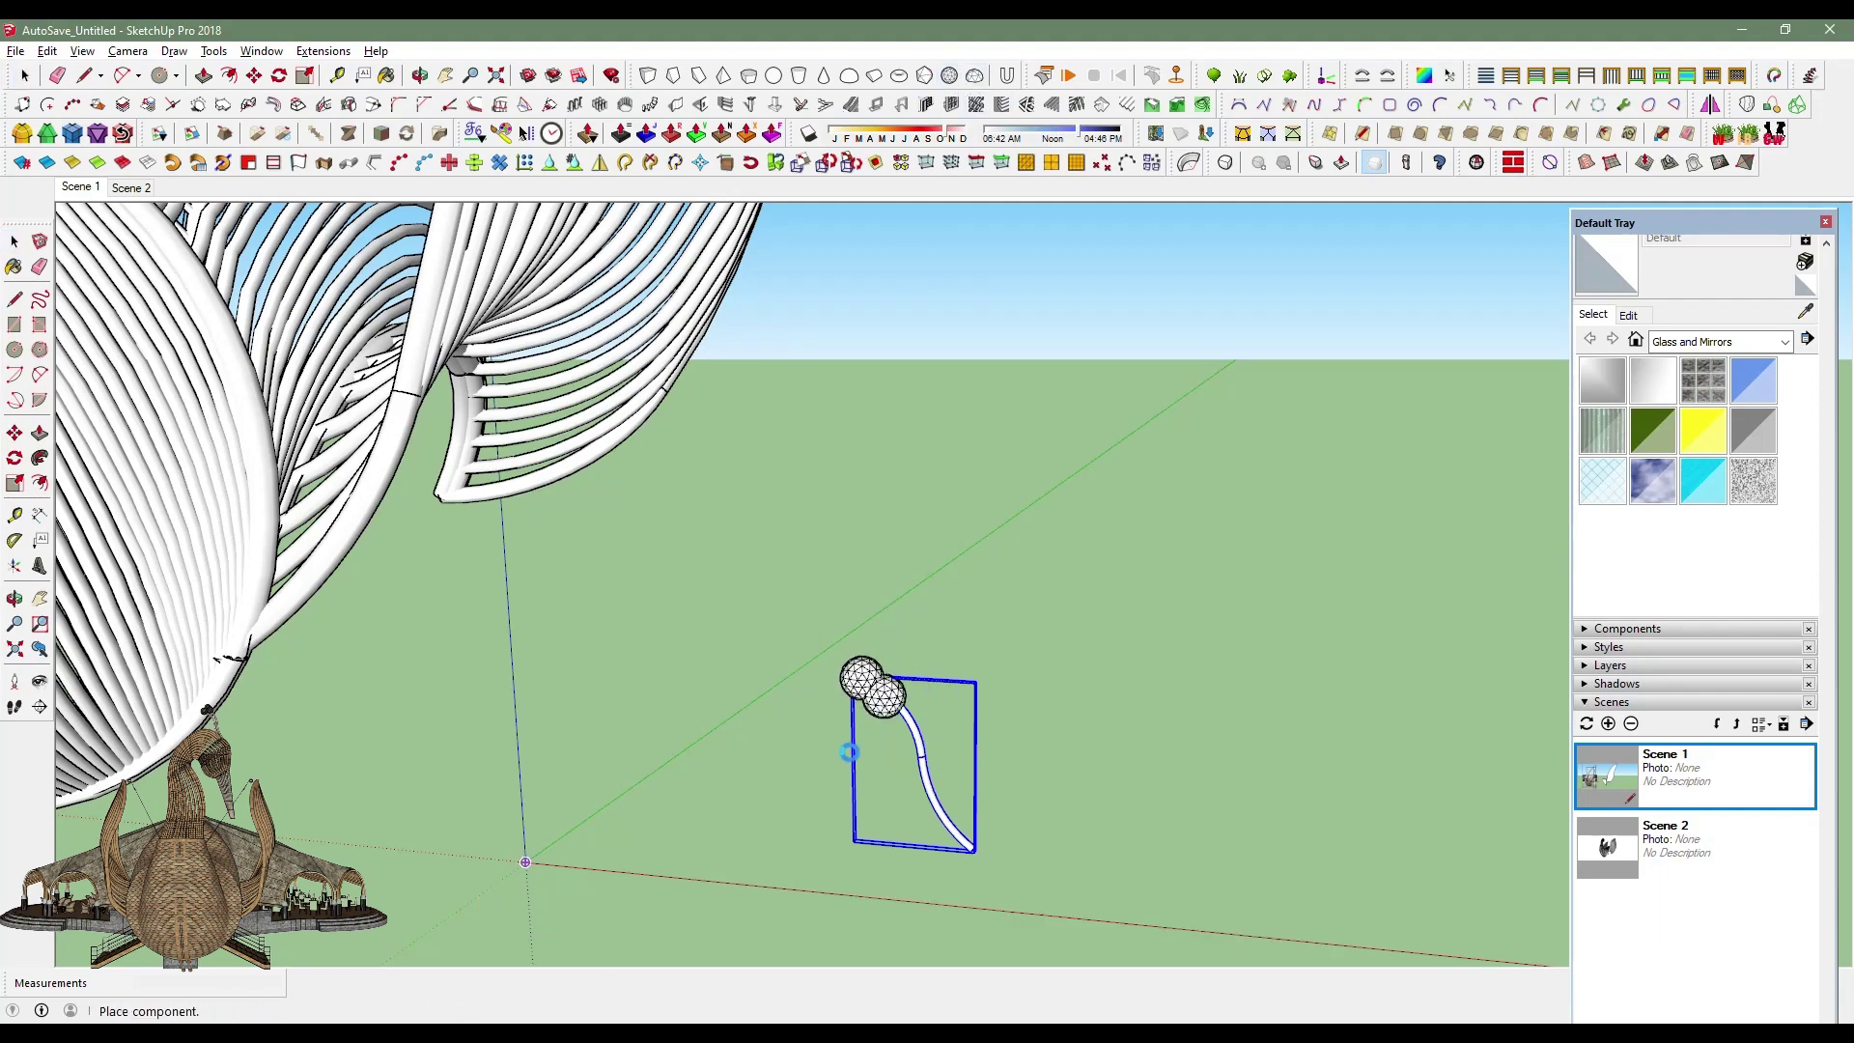
middle_click_drag(848, 753, 463, 505)
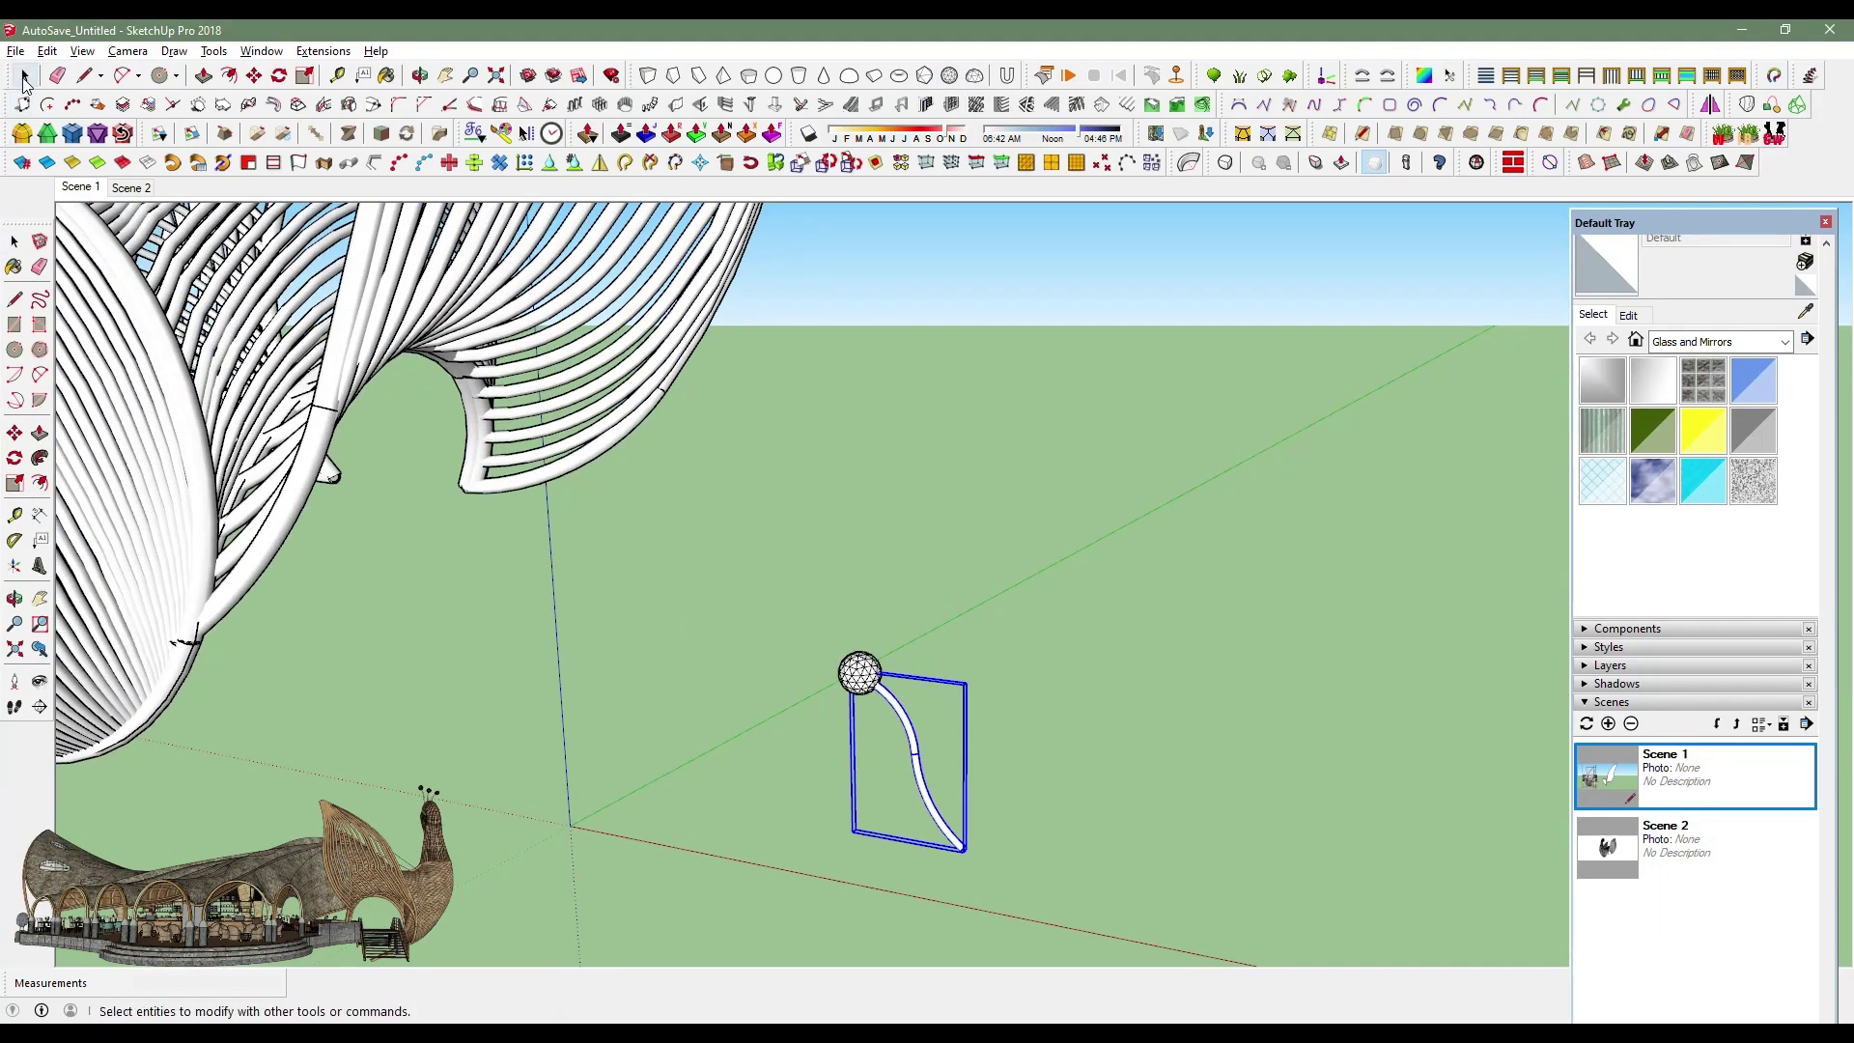
Group the sphere with its tube and make two copies along the red axis.
right_click(969, 860)
left_click(1052, 231)
mouse_move(1052, 937)
middle_mouse_down()
mouse_move(924, 915)
mouse_move(993, 890)
middle_mouse_up()
key("m")
key("ctrl")
left_click(942, 869)
left_click(978, 843)
type("2x")
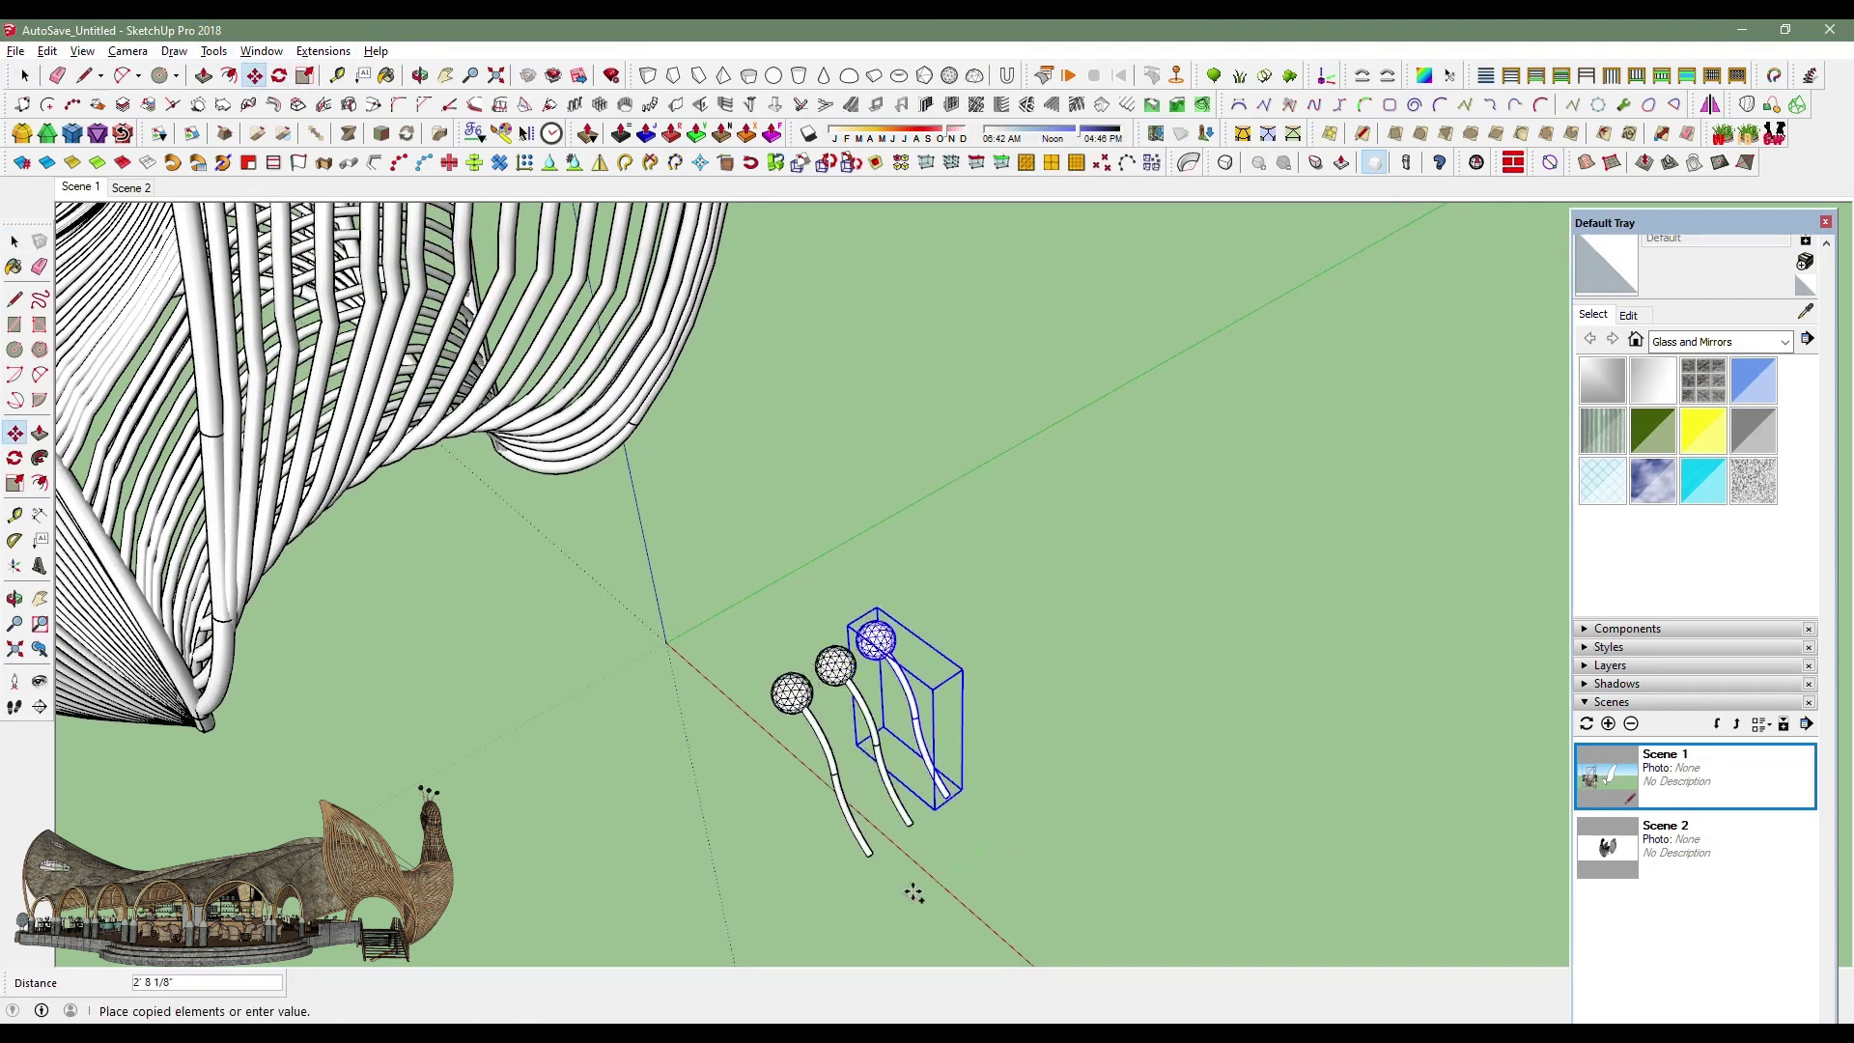
key("Return")
Tilt the right stem about 36° and the left stem 45°.
left_click(916, 712)
key("q")
left_click(969, 801)
left_click(1026, 859)
left_click(986, 891)
key("space")
left_click(792, 725)
key("q")
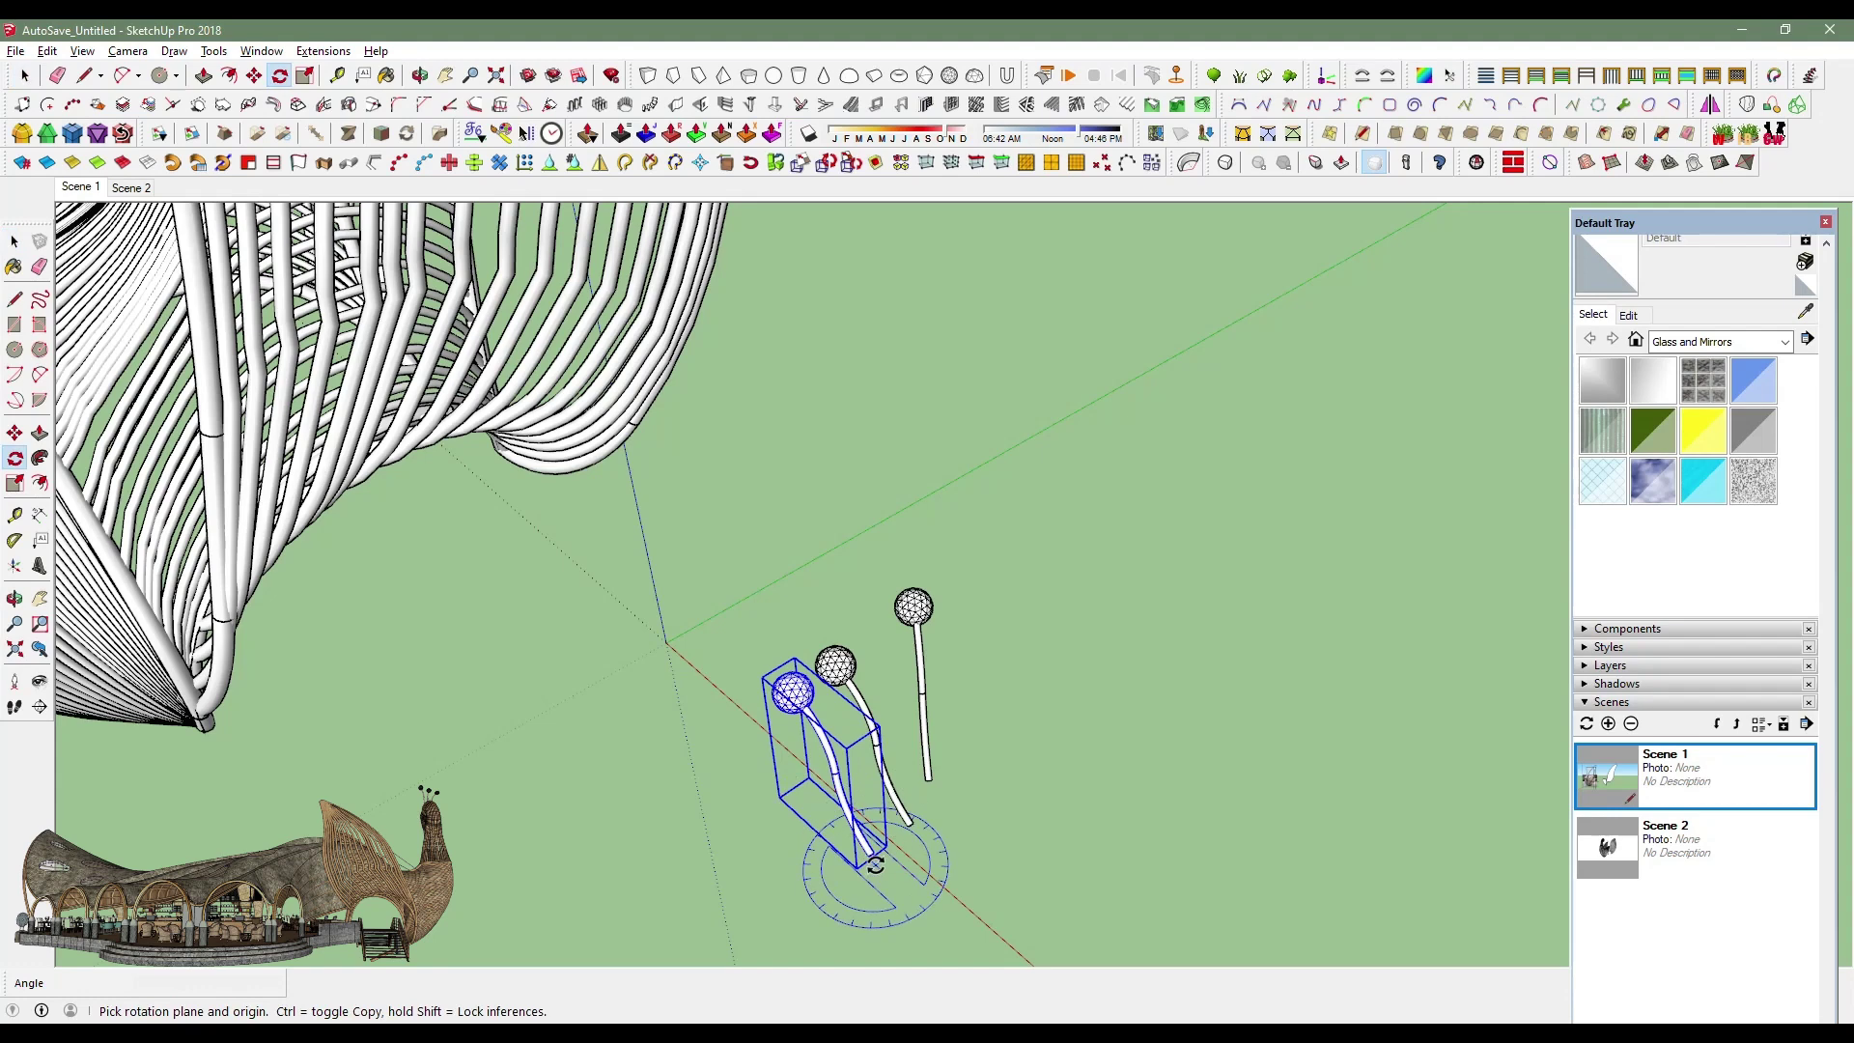
left_click(763, 760)
left_click(753, 812)
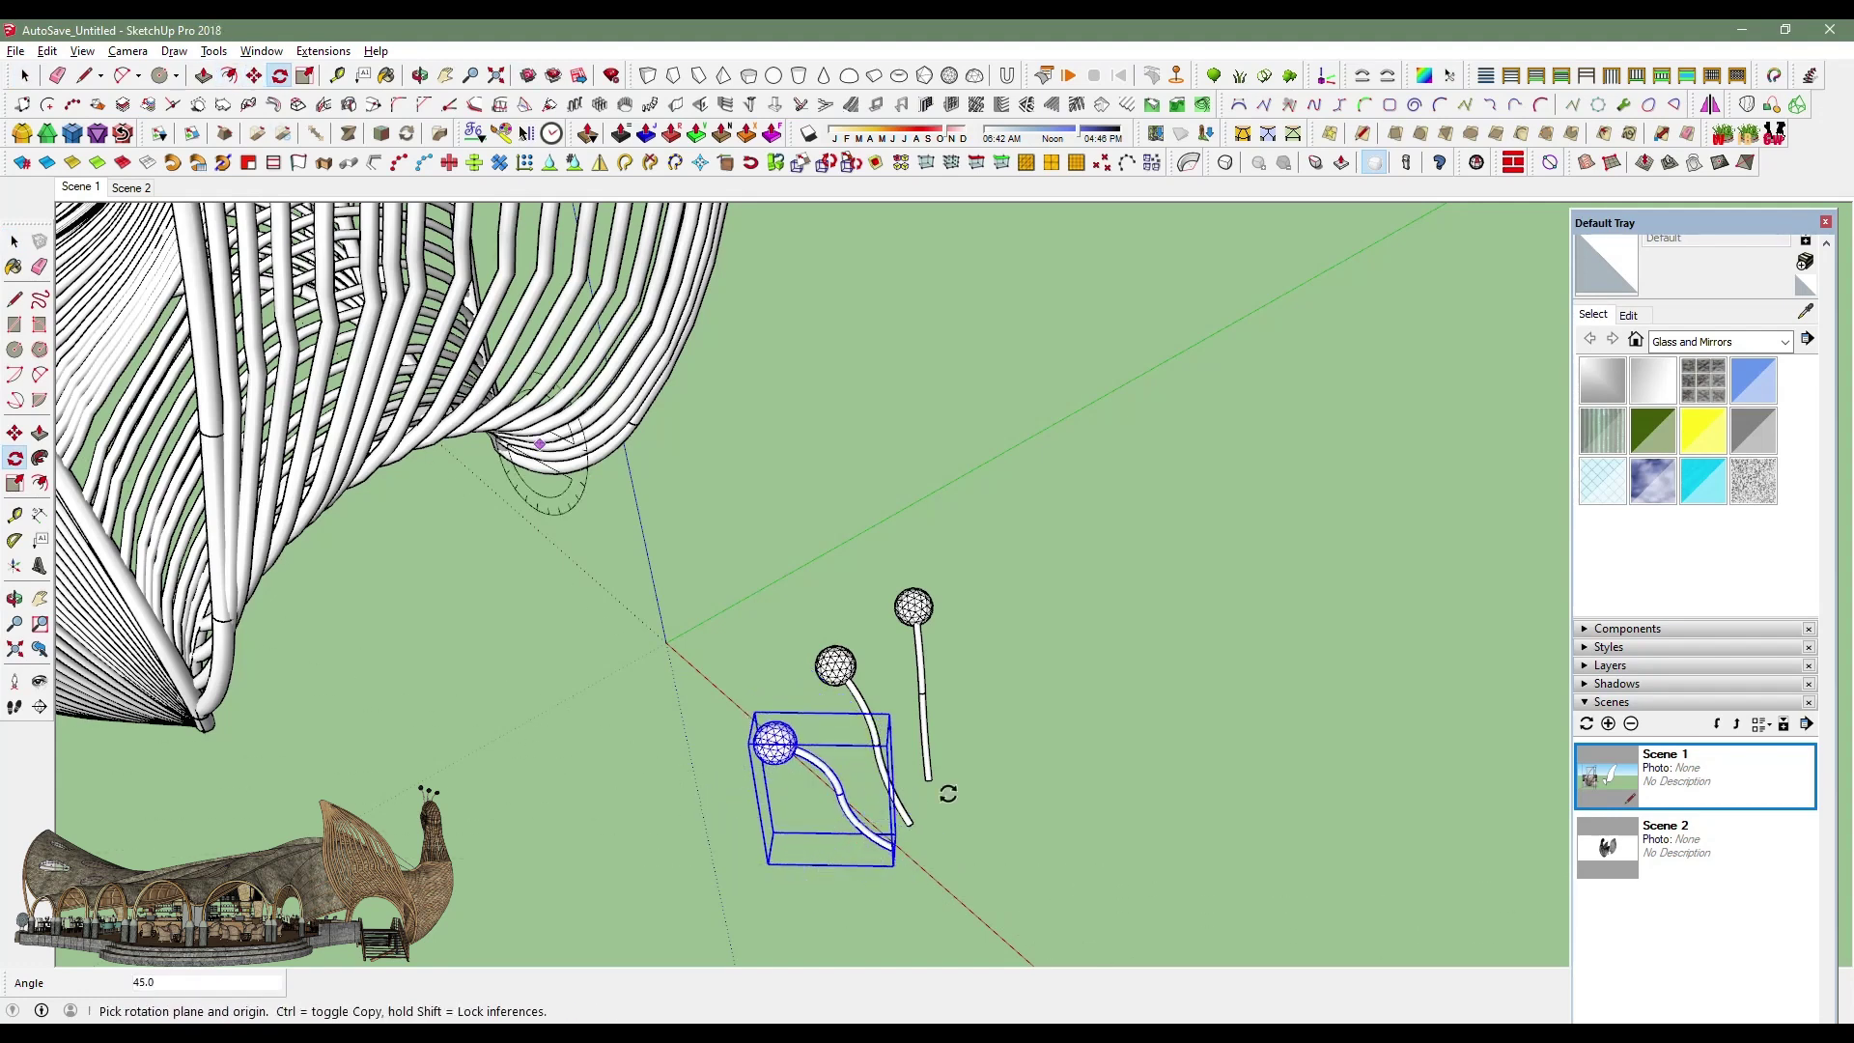
scroll(832, 807, "up", 3)
Move the tilted stem and the tall straight stem so their bases meet.
key("m")
left_click(892, 852)
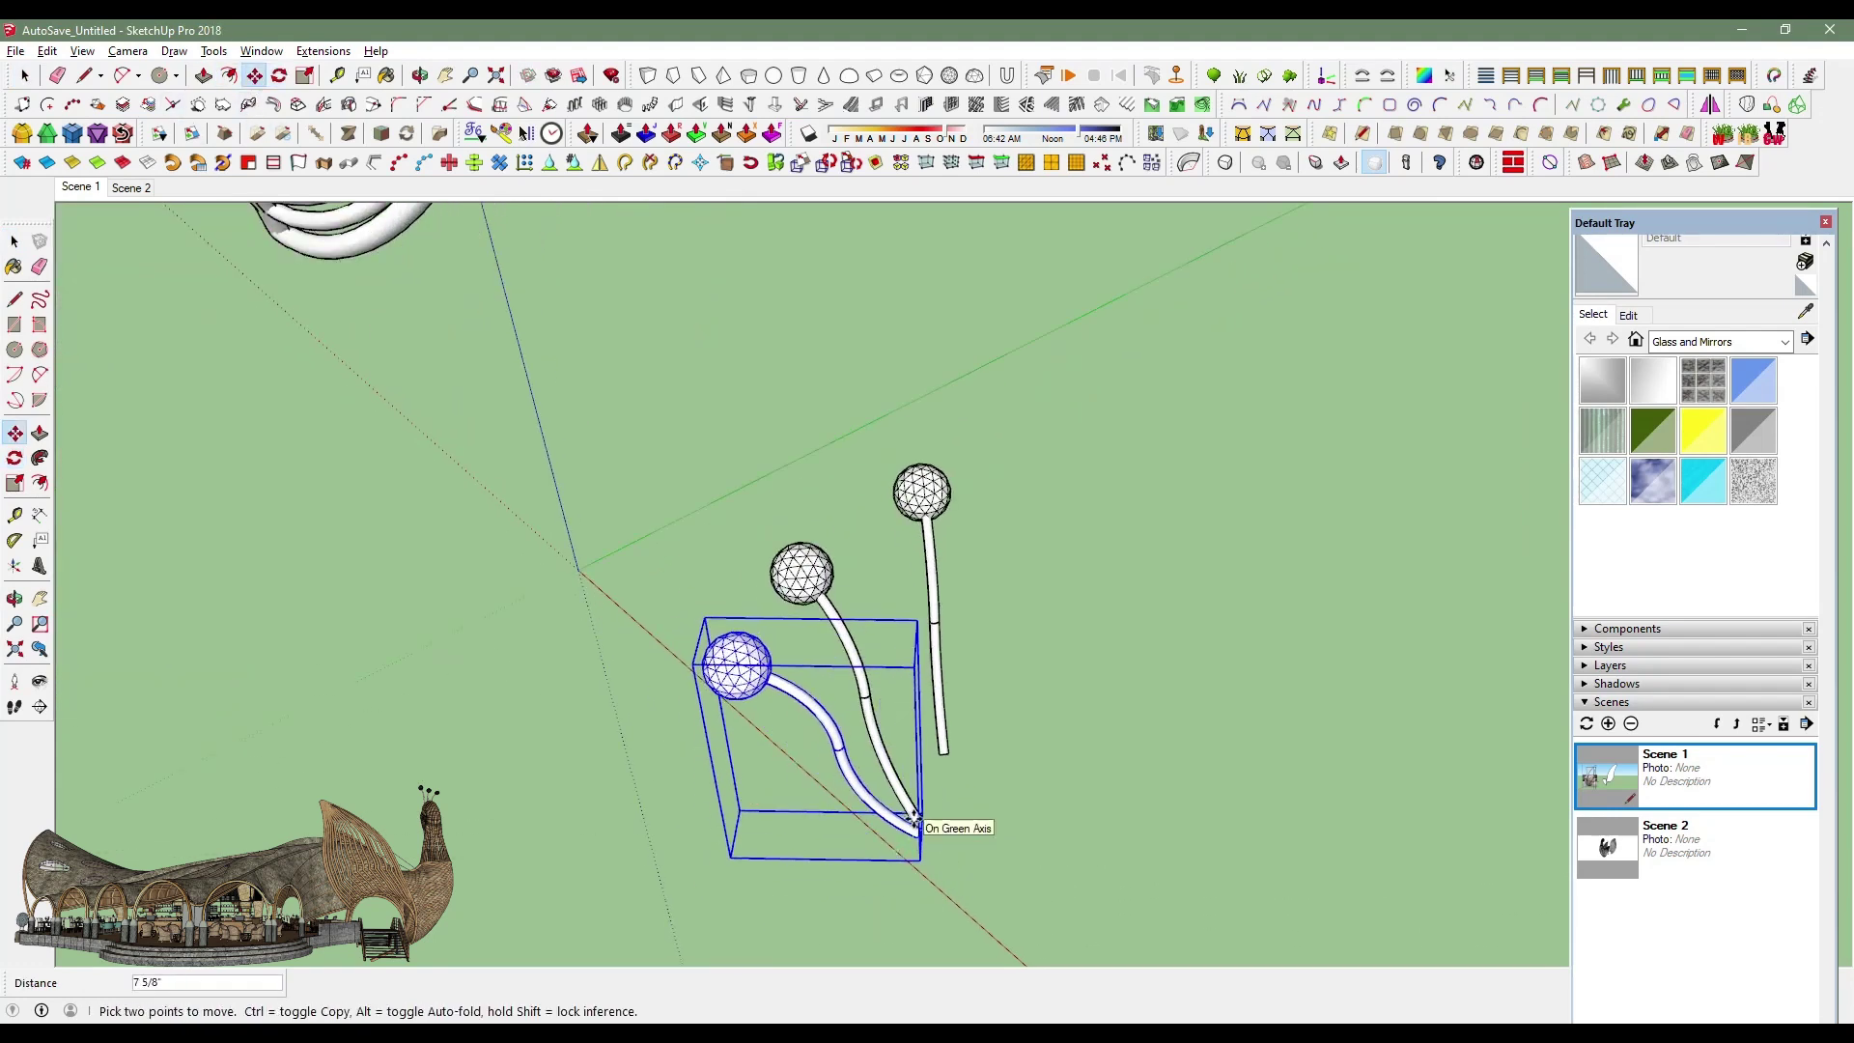
scroll(907, 830, "up", 3)
left_click_drag(1023, 407, 933, 463)
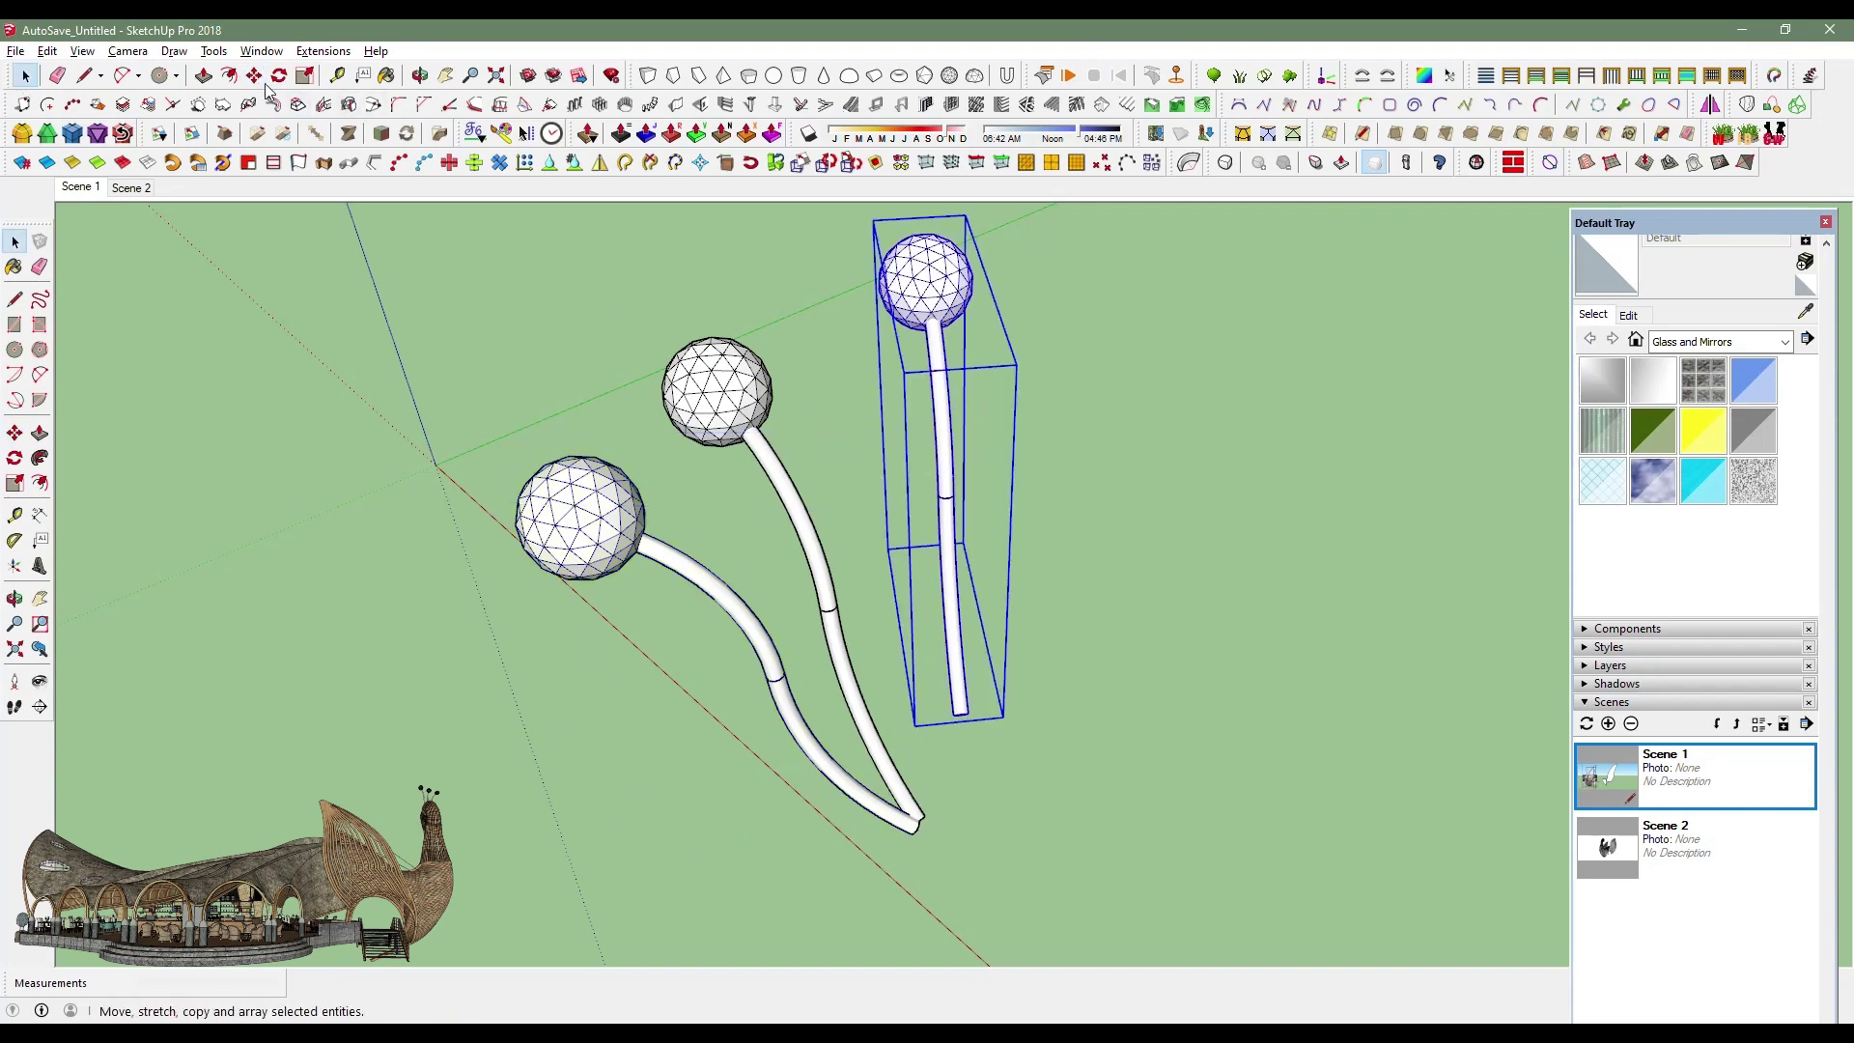
key("m")
left_click(960, 711)
middle_click_drag(884, 805, 1200, 385)
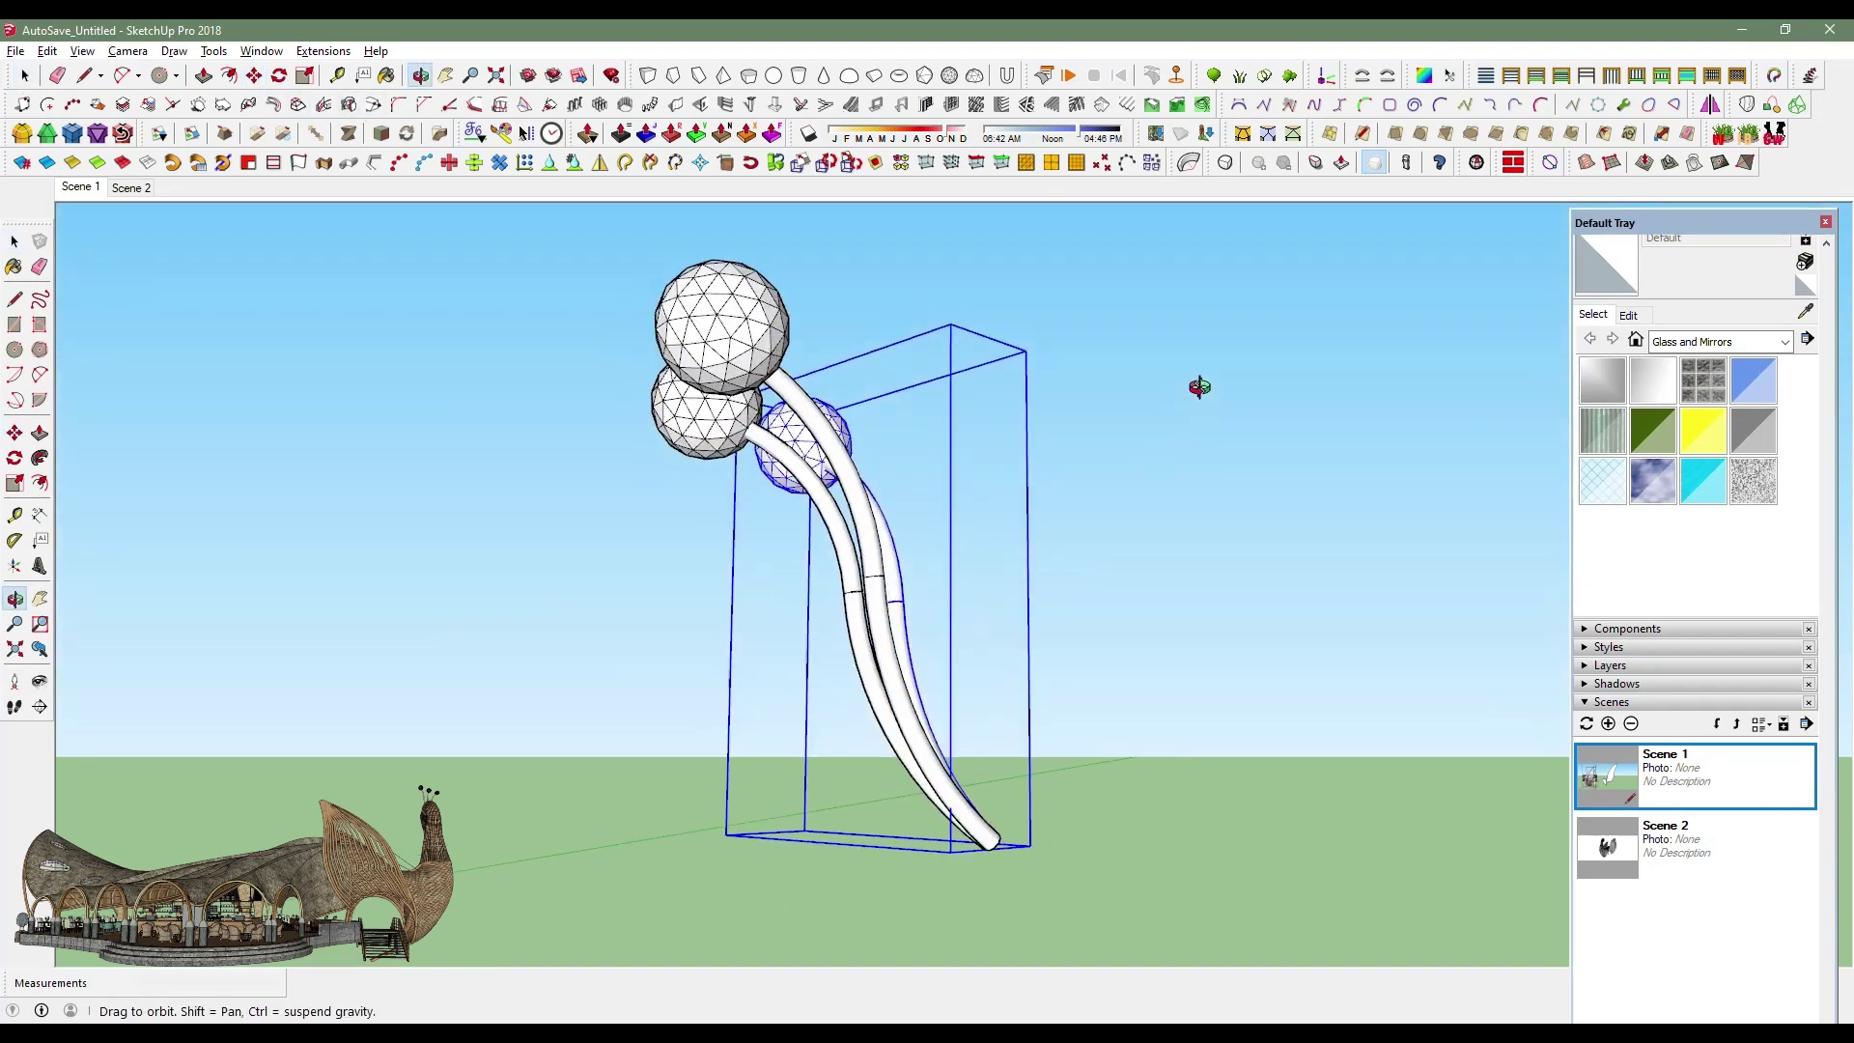
Group all three stems and spheres into one cluster and start moving it.
left_click_drag(961, 441, 840, 522)
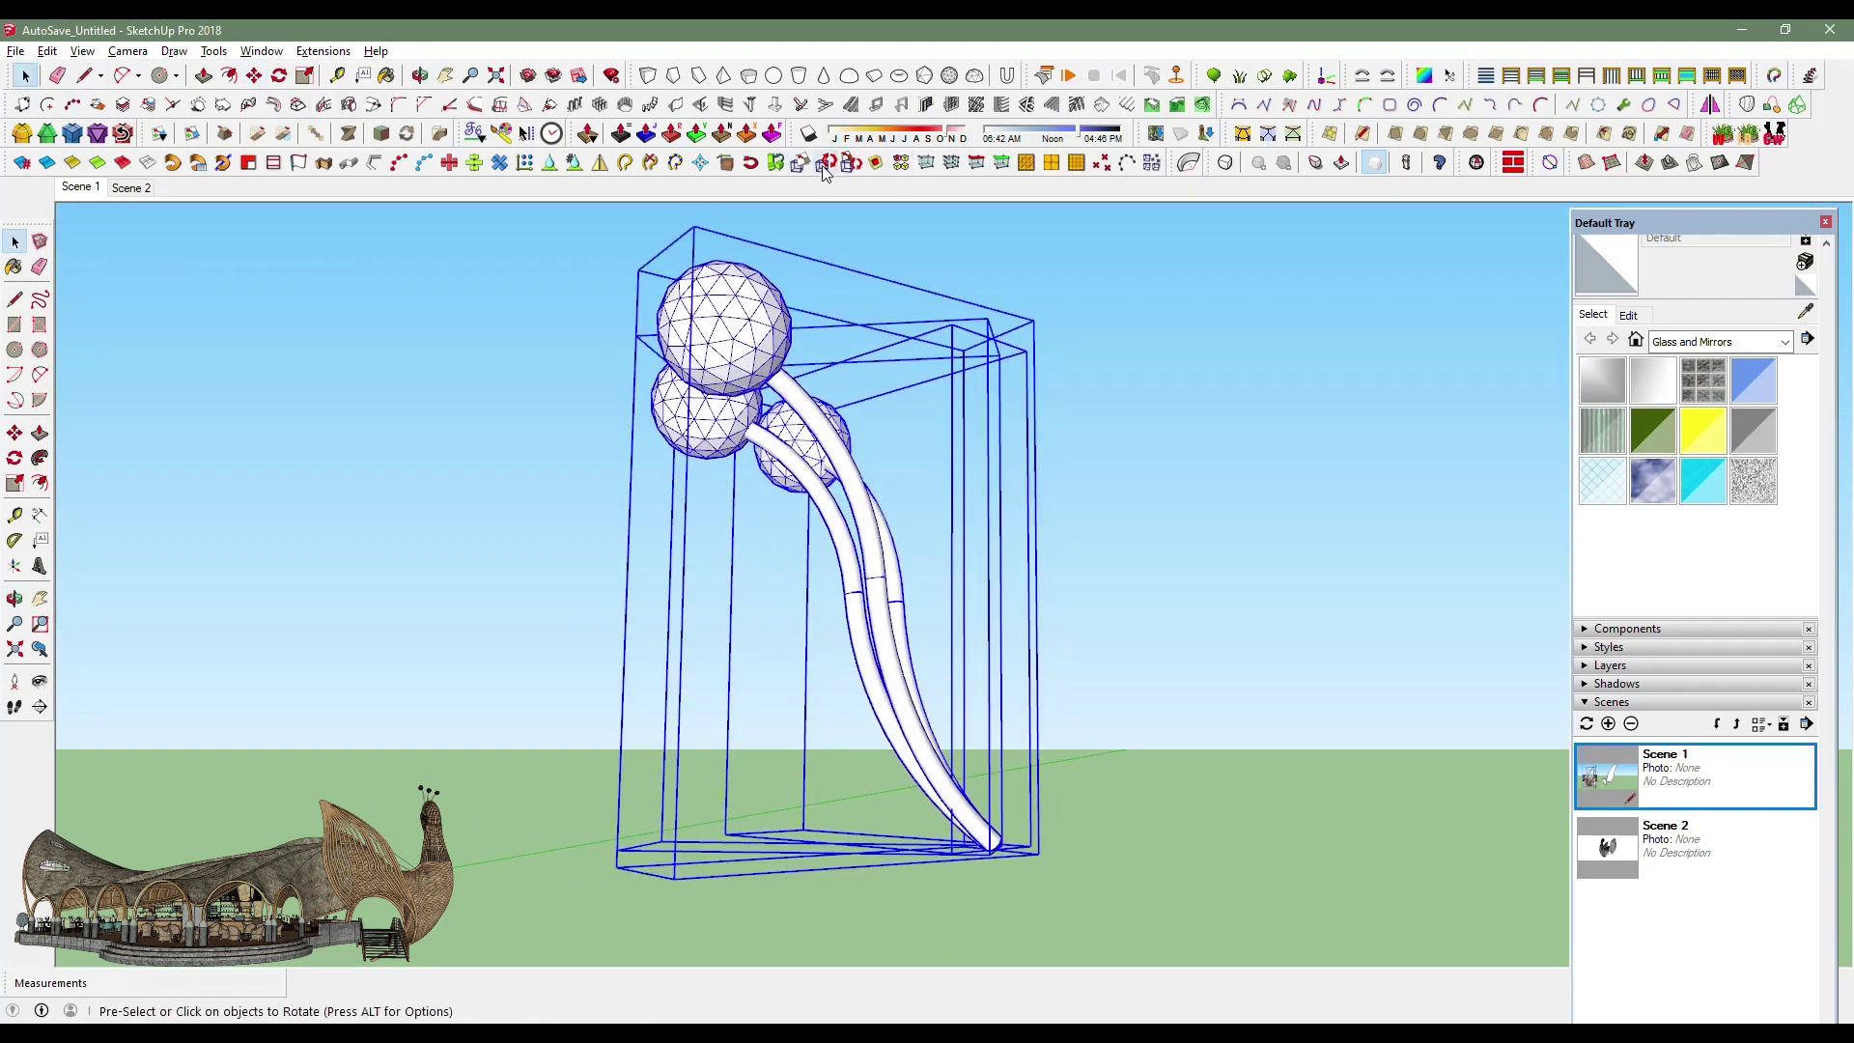
middle_click_drag(310, 662, 723, 587)
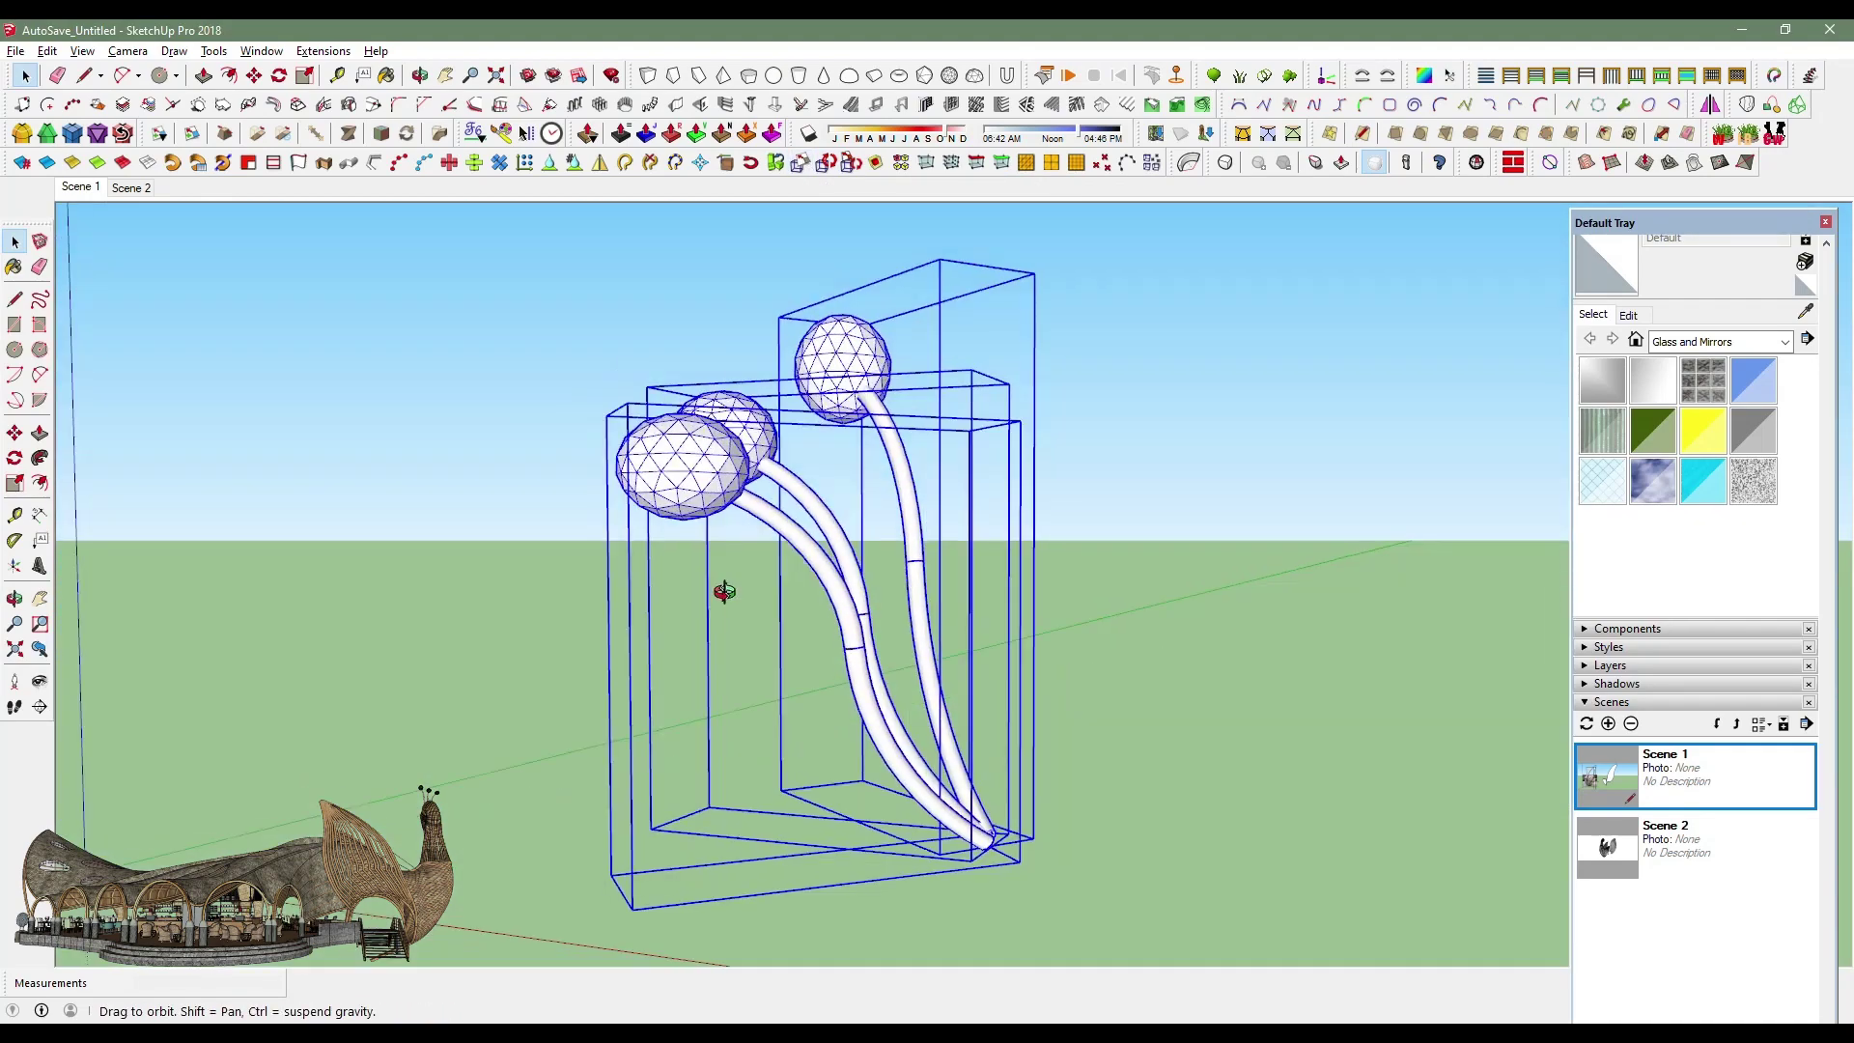
right_click(903, 763)
left_click(971, 217)
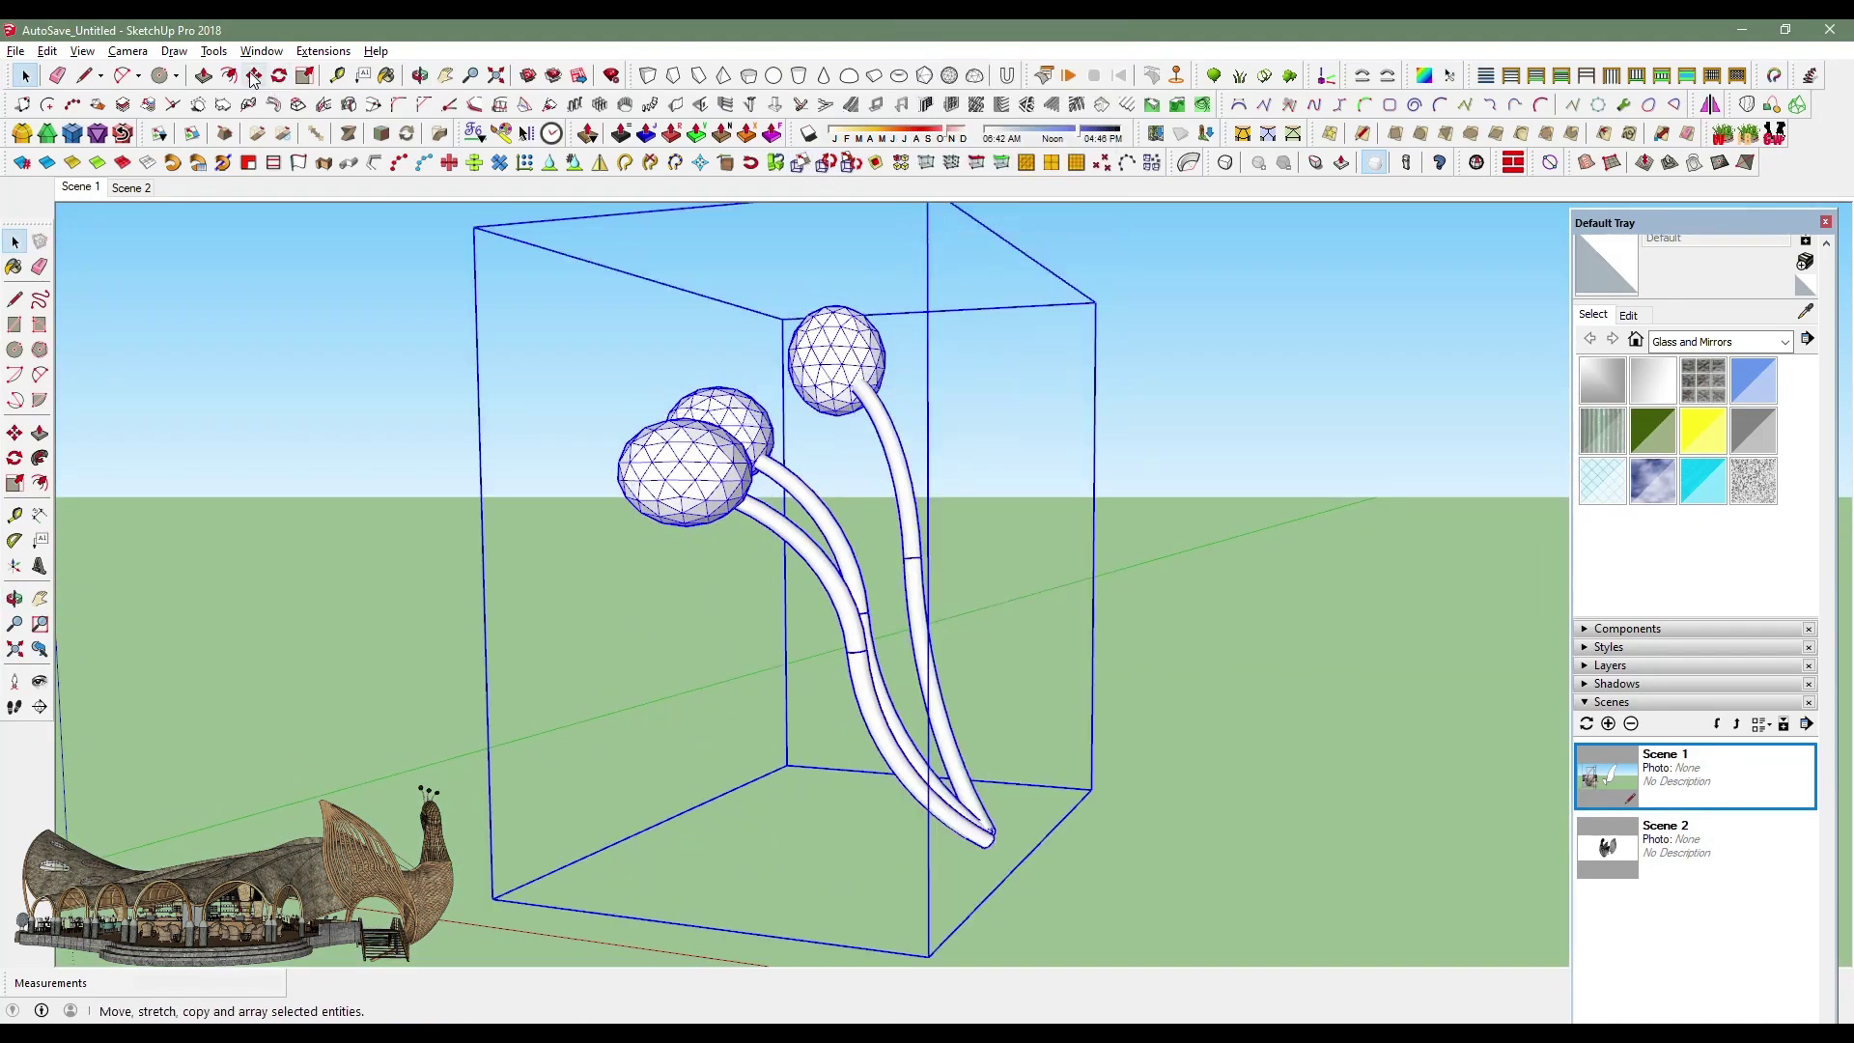
left_click(254, 76)
scroll(1038, 763, "down", 6)
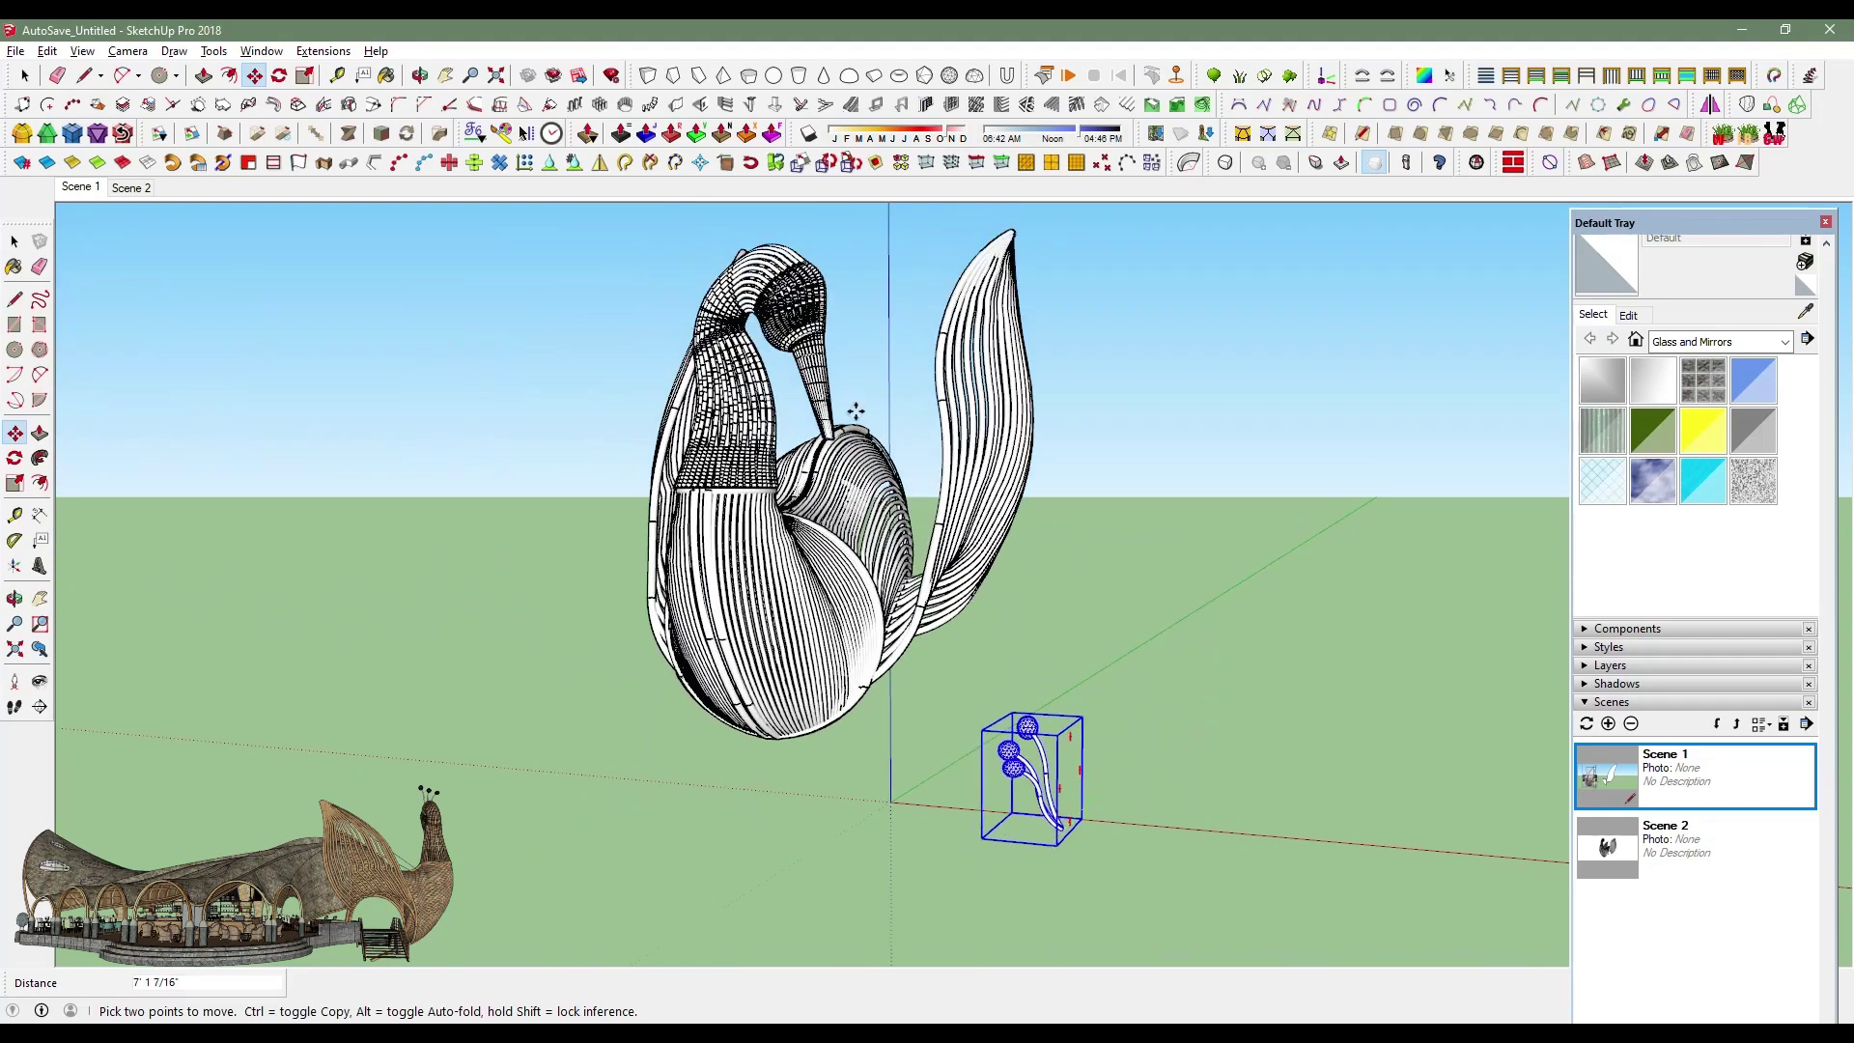
Drag the sphere-tipped stem group toward the swan and view it from the side.
middle_click_drag(1038, 763, 840, 423)
scroll(840, 423, "up", 2)
scroll(821, 464, "up", 2)
scroll(792, 531, "up", 1)
scroll(762, 601, "up", 1)
scroll(761, 602, "down", 3)
scroll(715, 580, "down", 3)
mouse_move(676, 560)
middle_mouse_down()
mouse_move(595, 521)
mouse_move(656, 502)
mouse_move(696, 435)
middle_mouse_up()
Scale the stem group down to 0.70 of its size.
key("s")
scroll(696, 406, "up", 2)
left_click(707, 359)
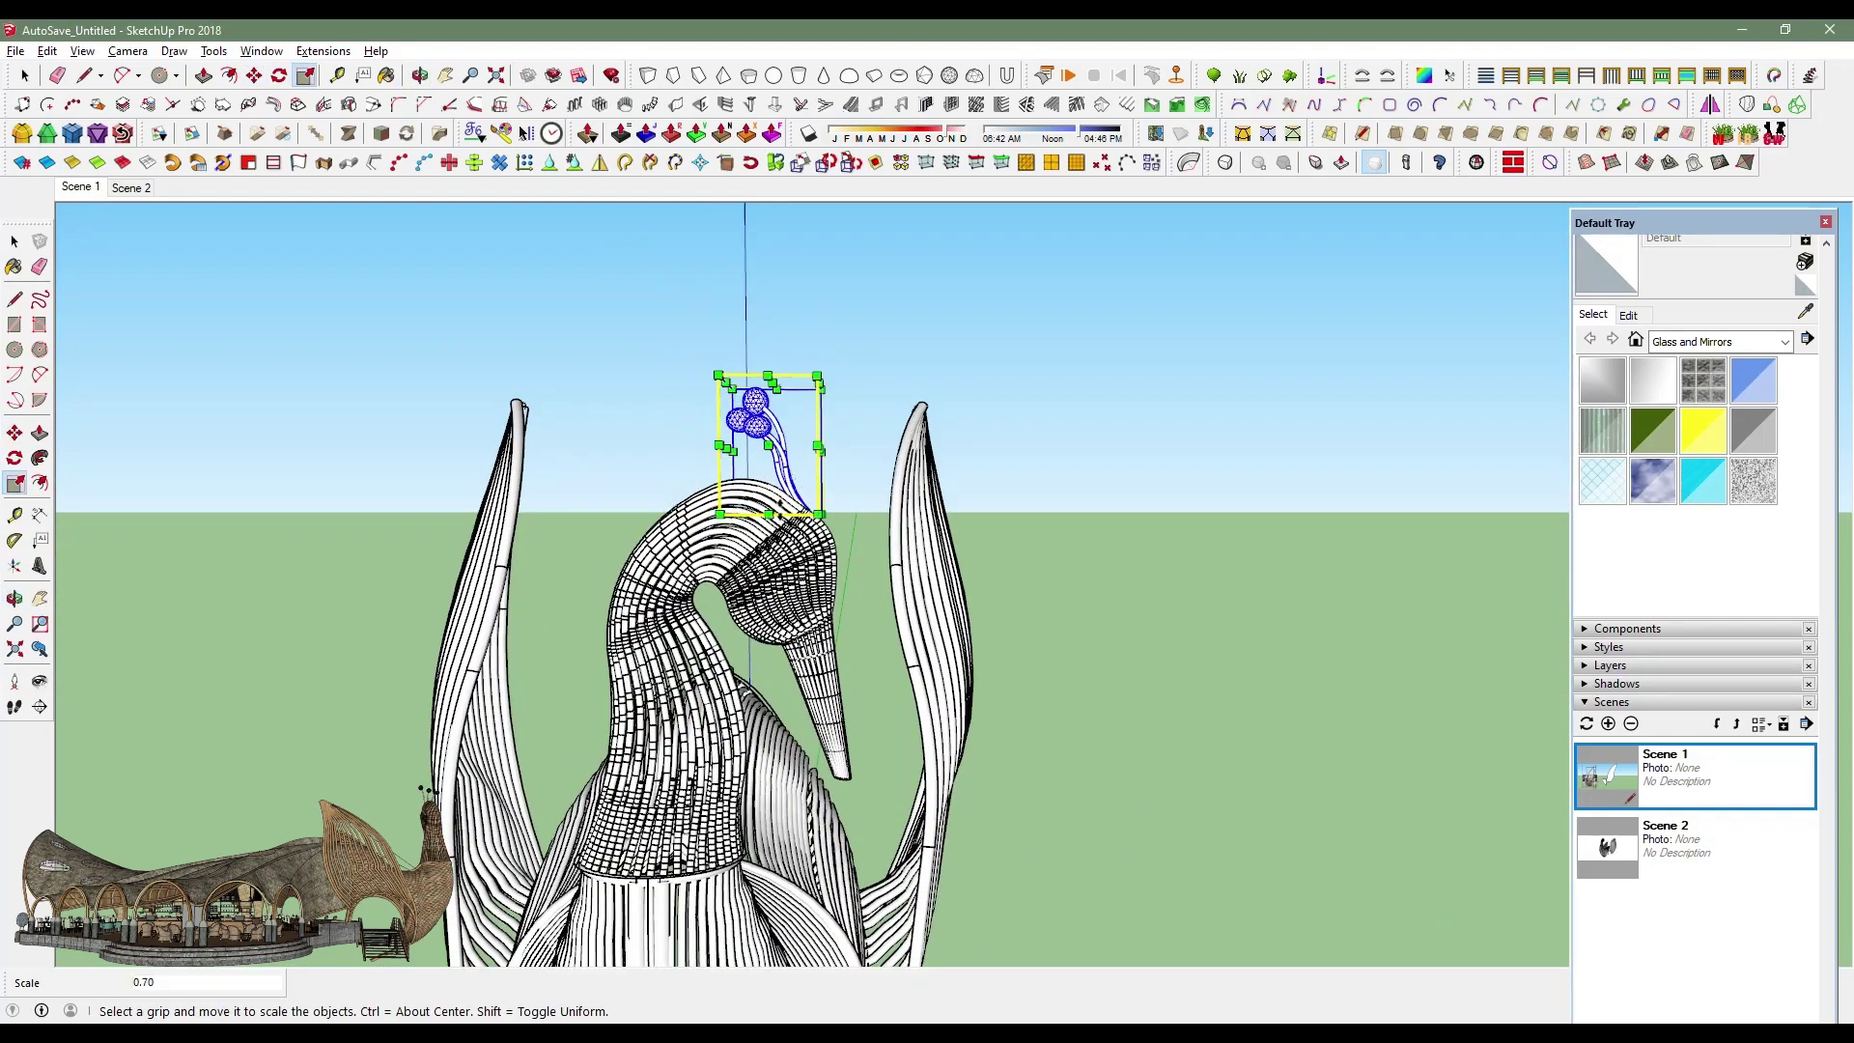
left_click(719, 376)
middle_click_drag(613, 509, 257, 567)
Place the shrunken stem group on top of the swan's head as antennae, then deselect it.
left_click(254, 75)
scroll(869, 509, "up", 2)
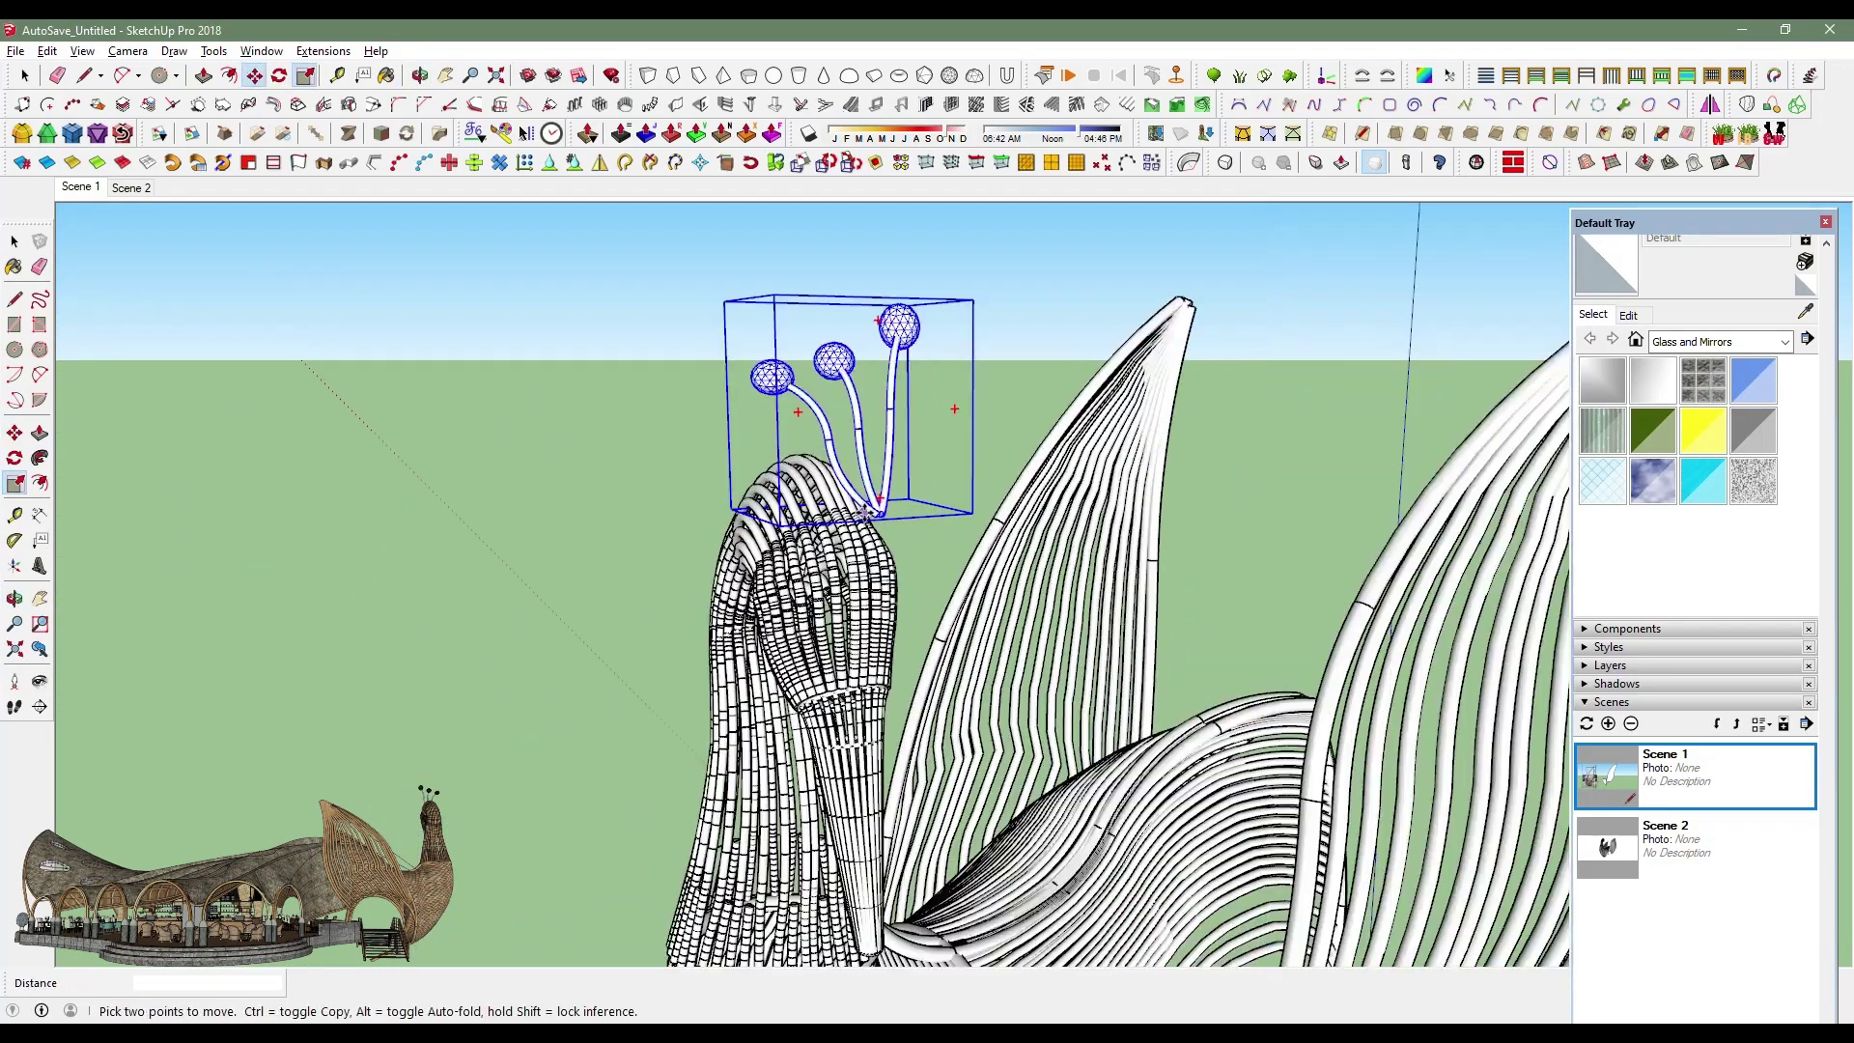
left_click(867, 512)
scroll(850, 514, "up", 2)
scroll(824, 551, "down", 3)
middle_click_drag(662, 414, 1242, 422)
left_click(26, 75)
left_click(542, 508)
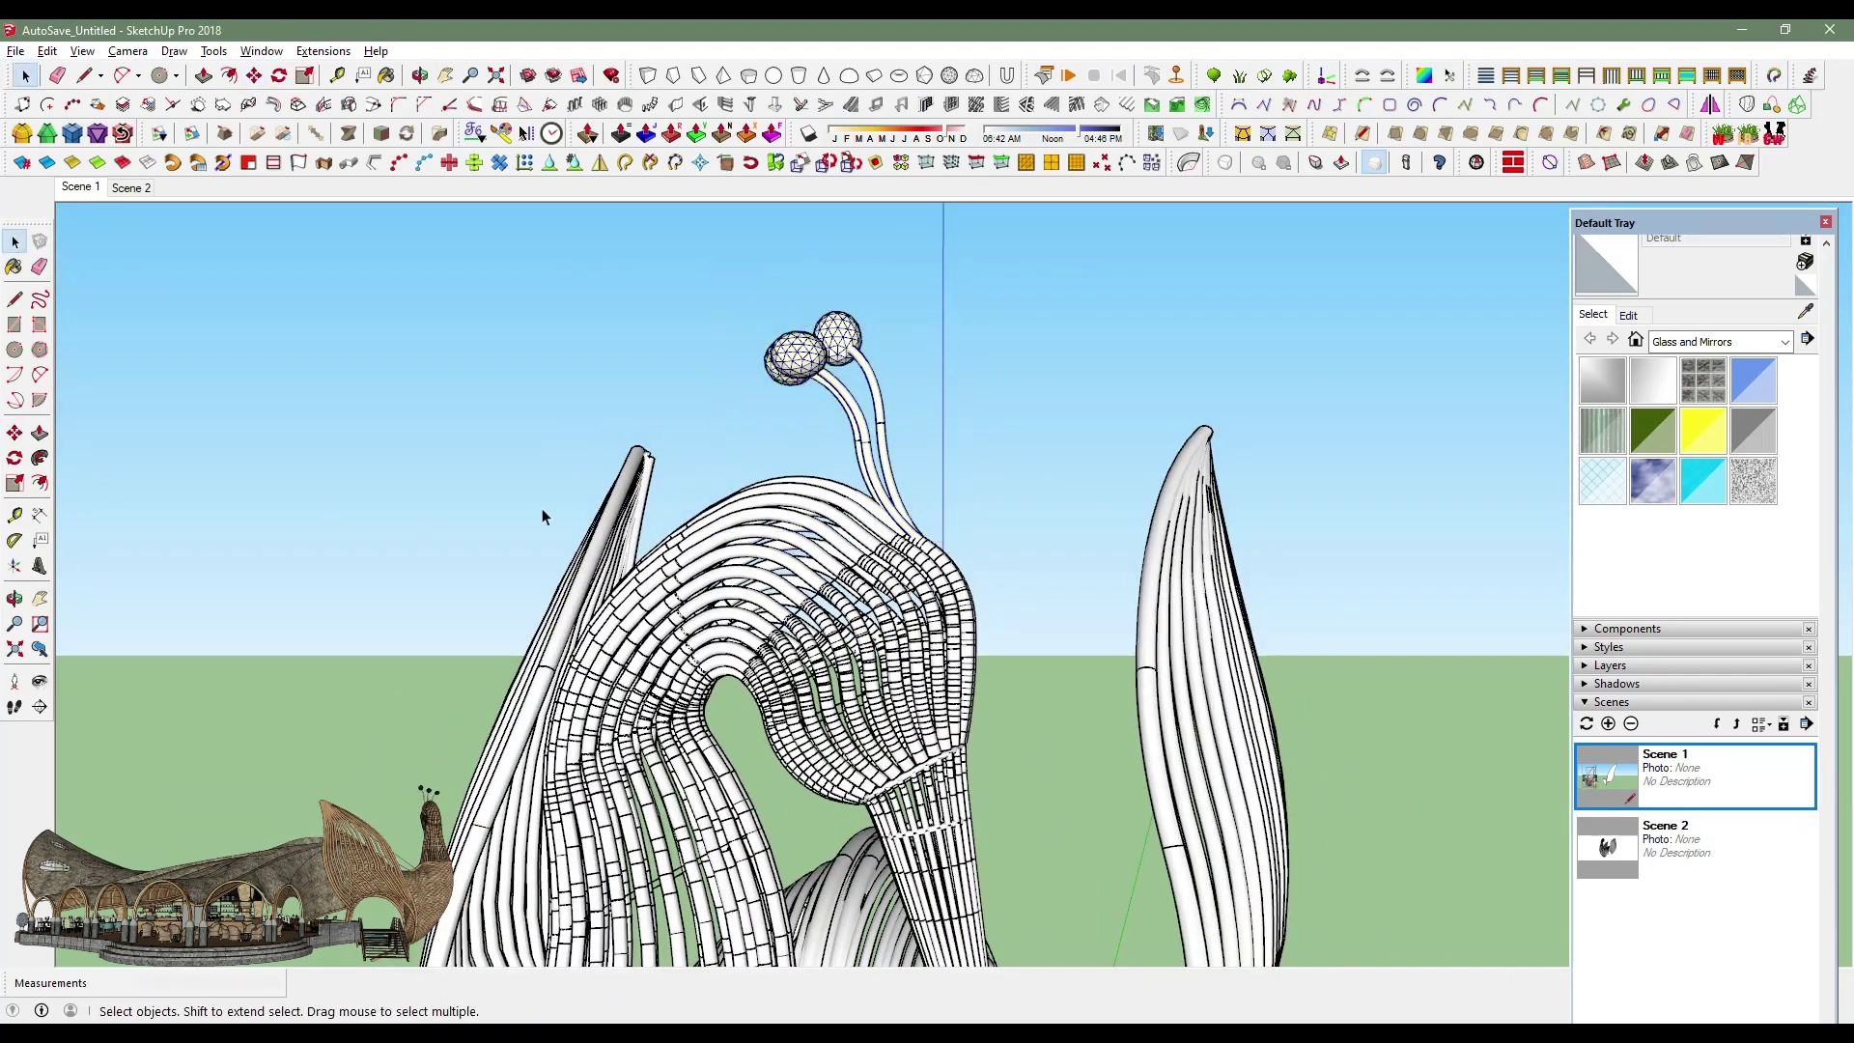
scroll(547, 508, "down", 3)
middle_click_drag(546, 508, 734, 521)
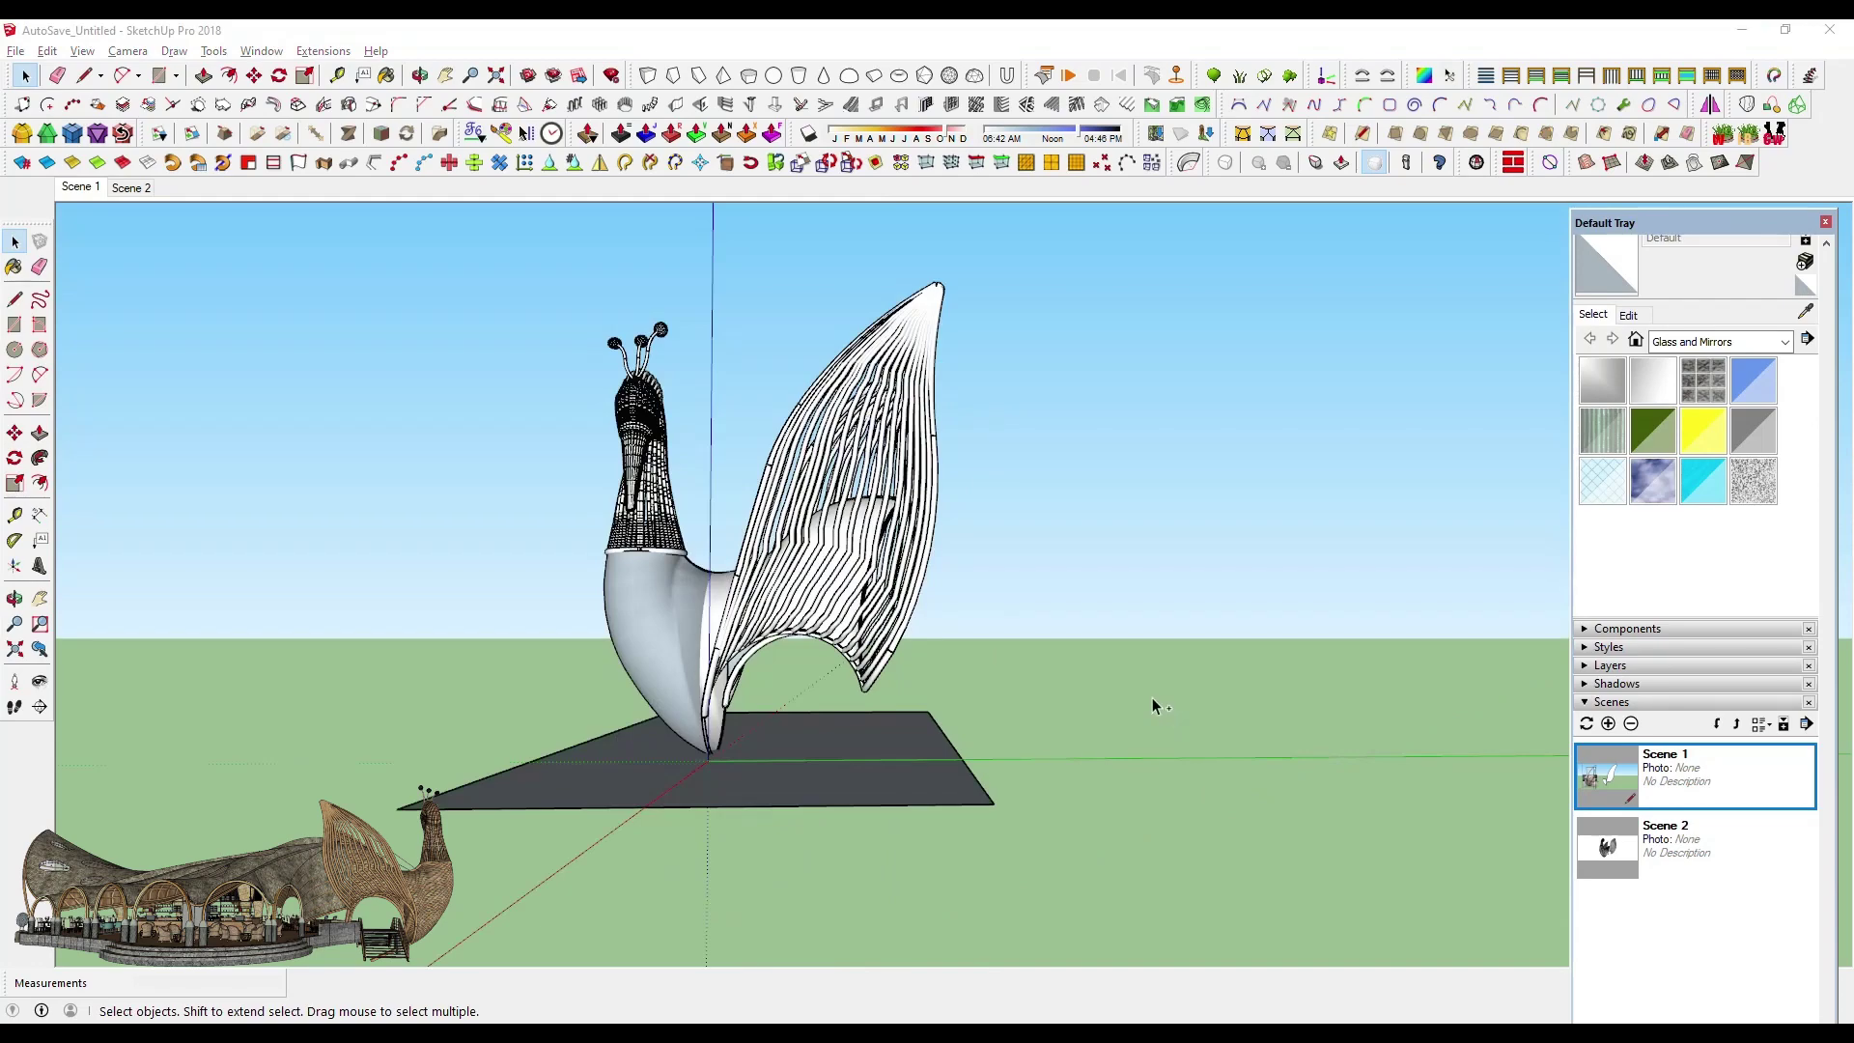
Paste the copied curve and place it beside the swan.
middle_click_drag(1029, 672, 1005, 714)
key("ctrl+v")
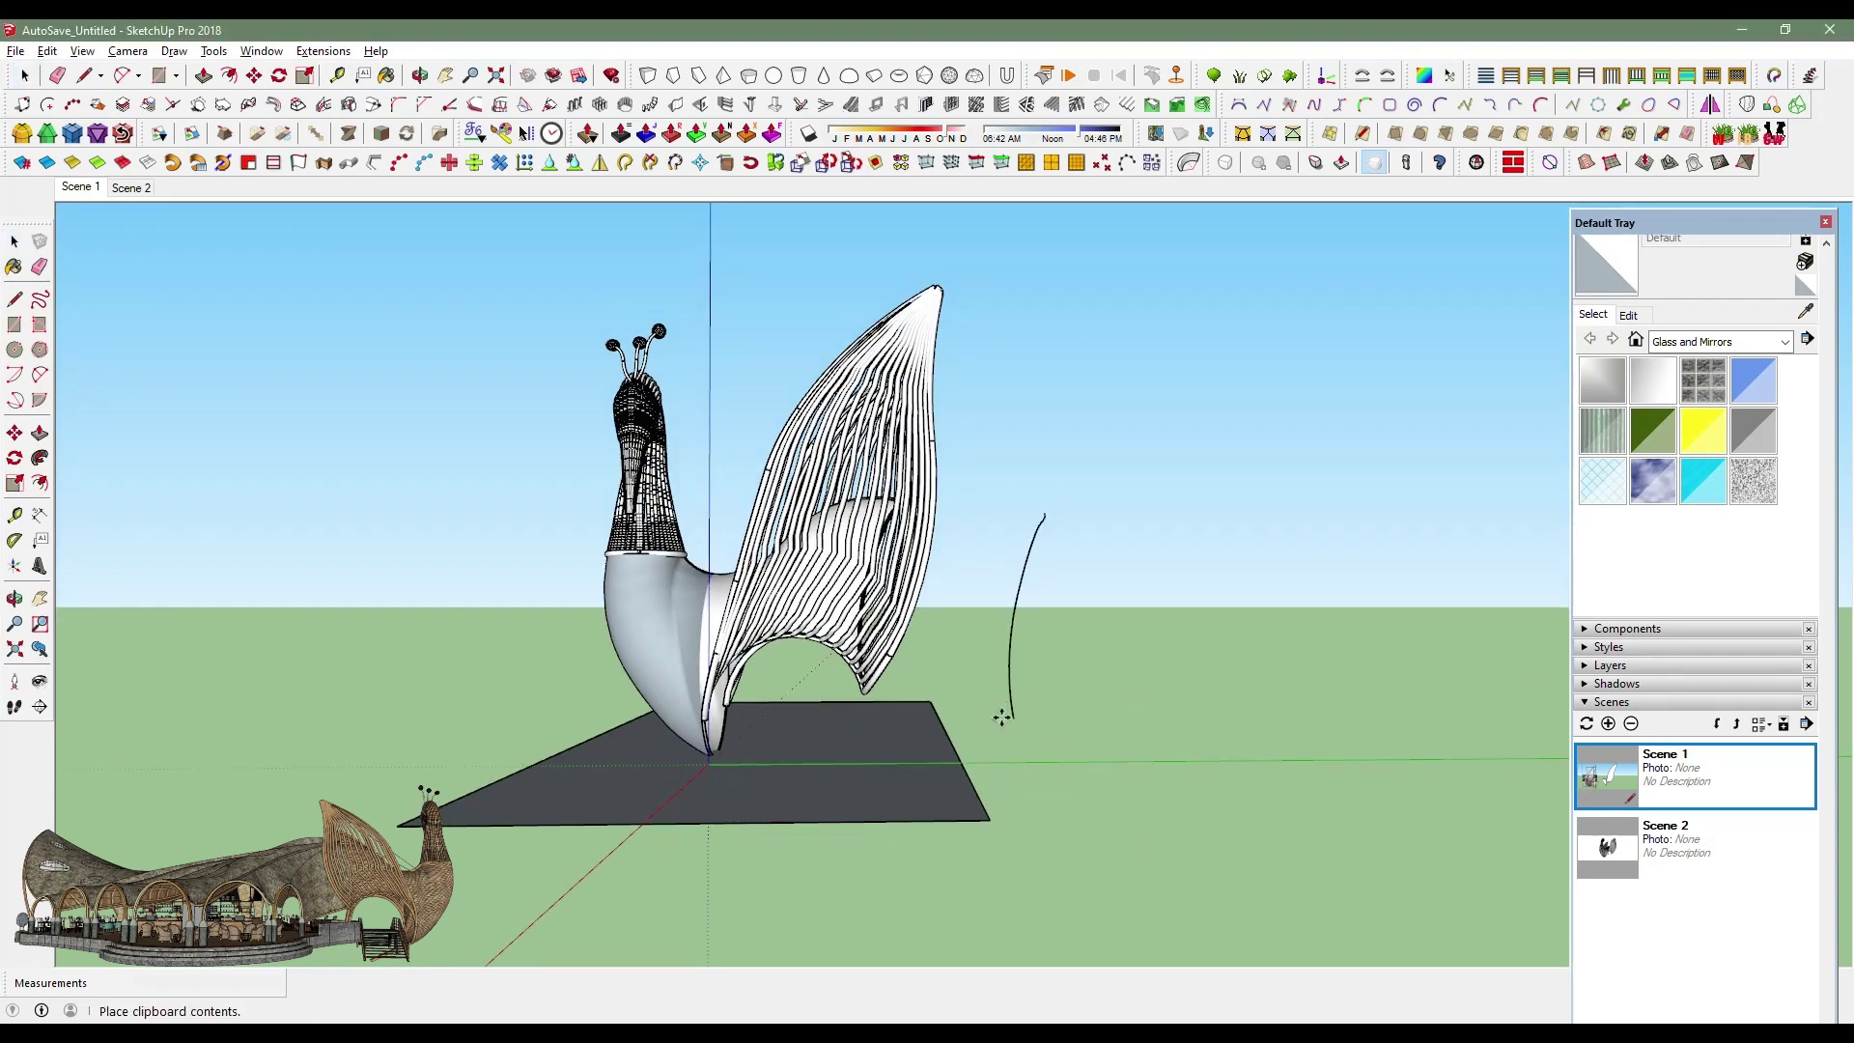
middle_click_drag(1040, 695, 386, 758)
scroll(1005, 670, "up", 3)
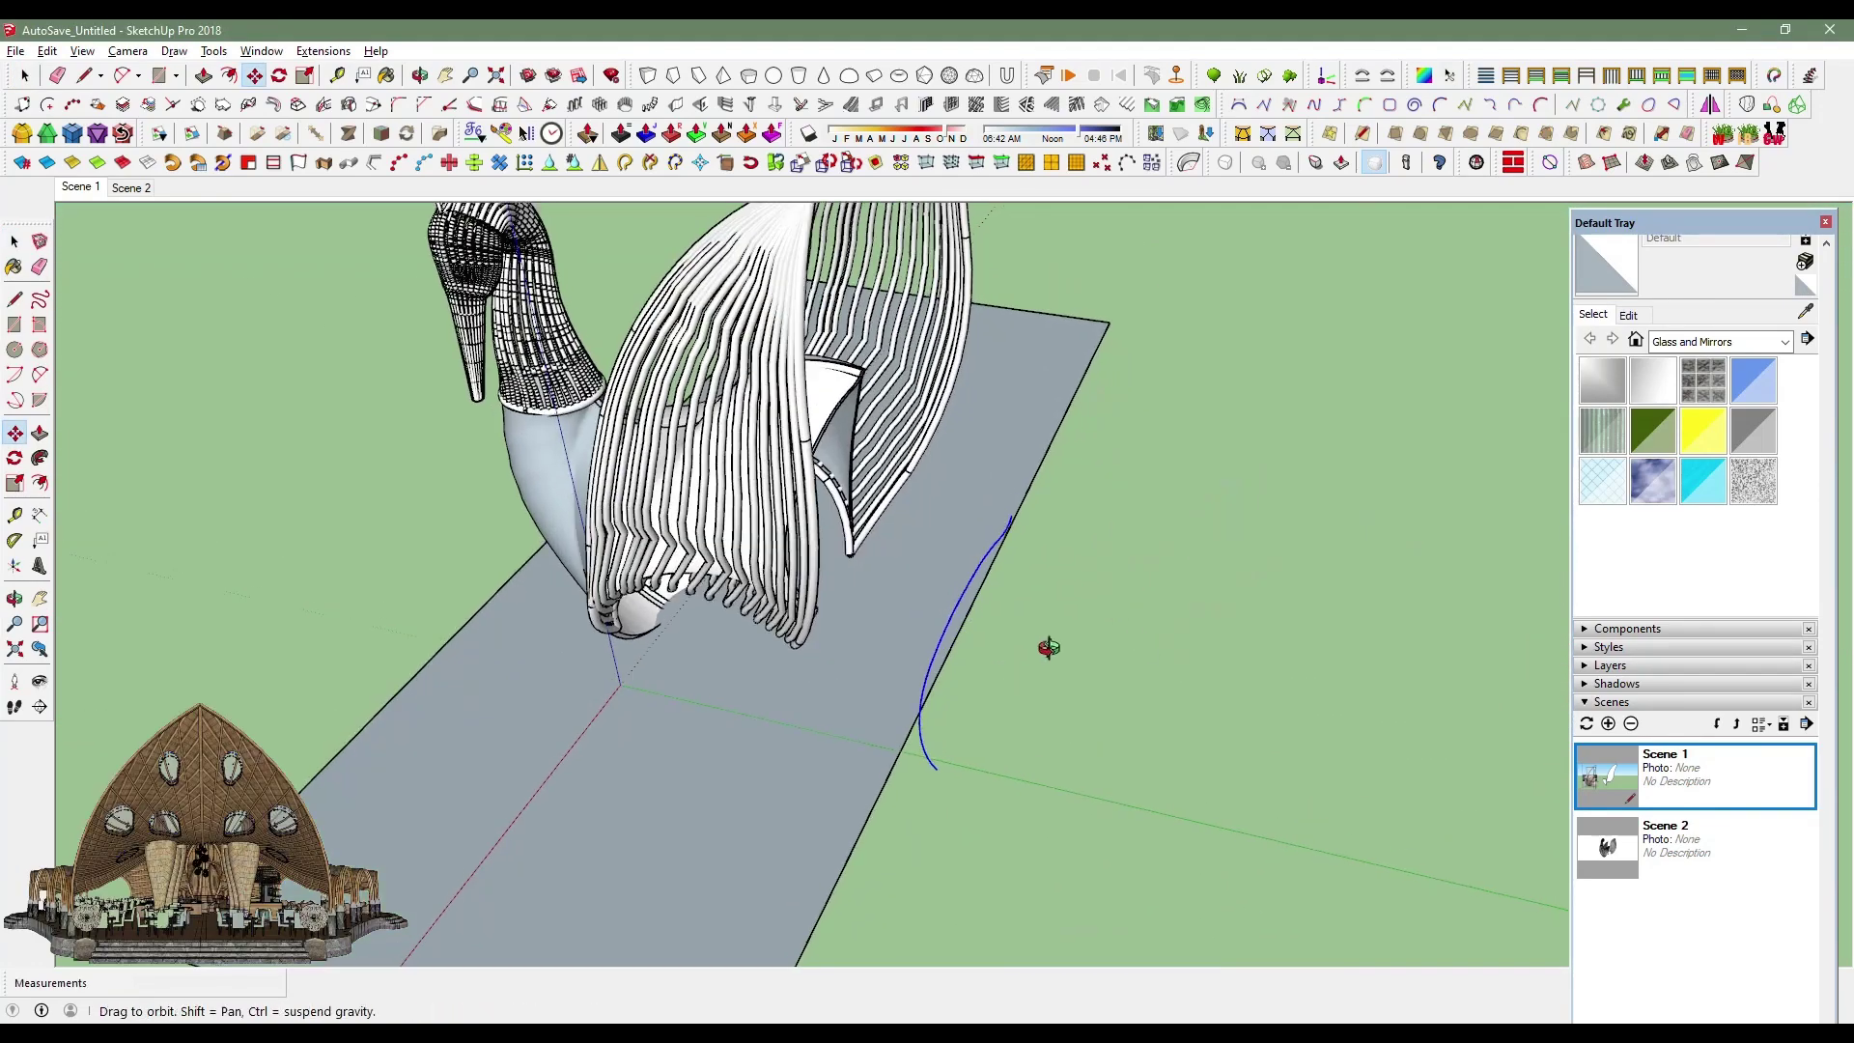
middle_click_drag(1005, 671, 1208, 567)
Draw a large vertical rectangle of four edges next to the curve, forming a face.
left_click(85, 75)
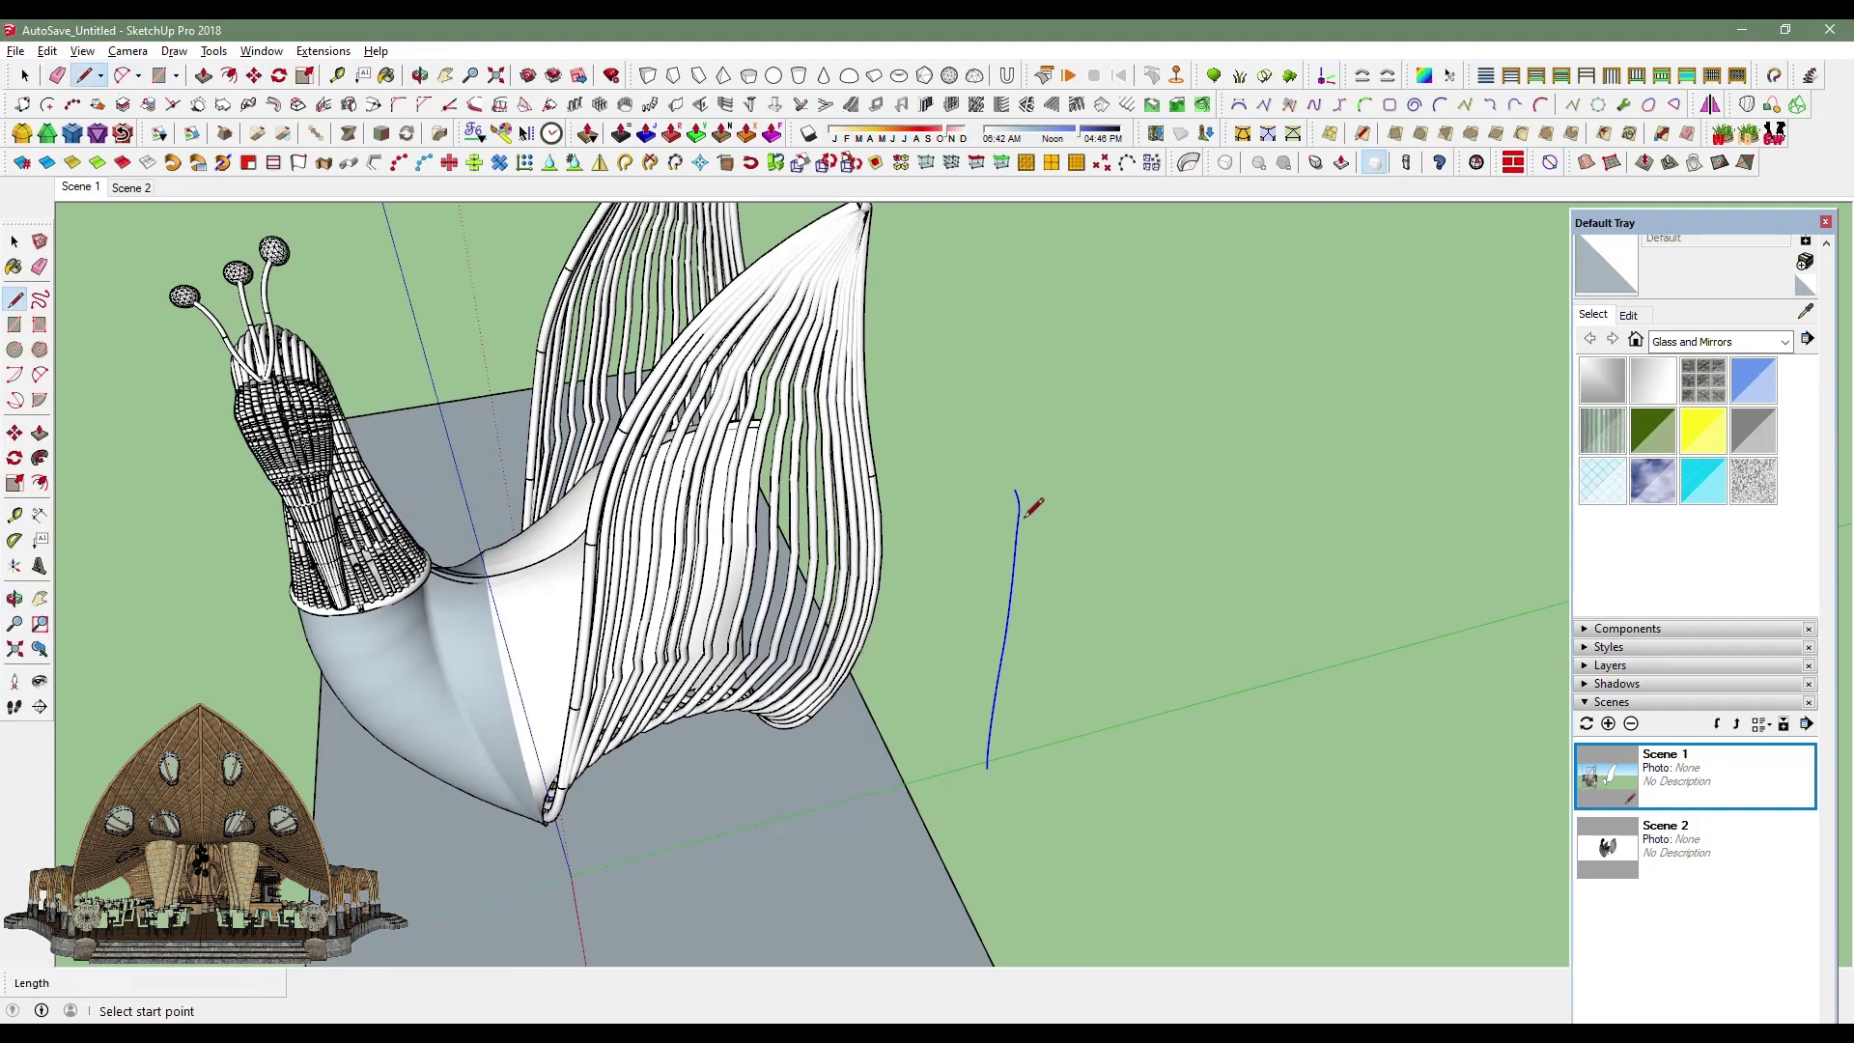
scroll(1016, 487, "up", 3)
mouse_move(1023, 469)
middle_mouse_down()
mouse_move(981, 505)
mouse_move(878, 534)
middle_mouse_up()
scroll(949, 517, "down", 3)
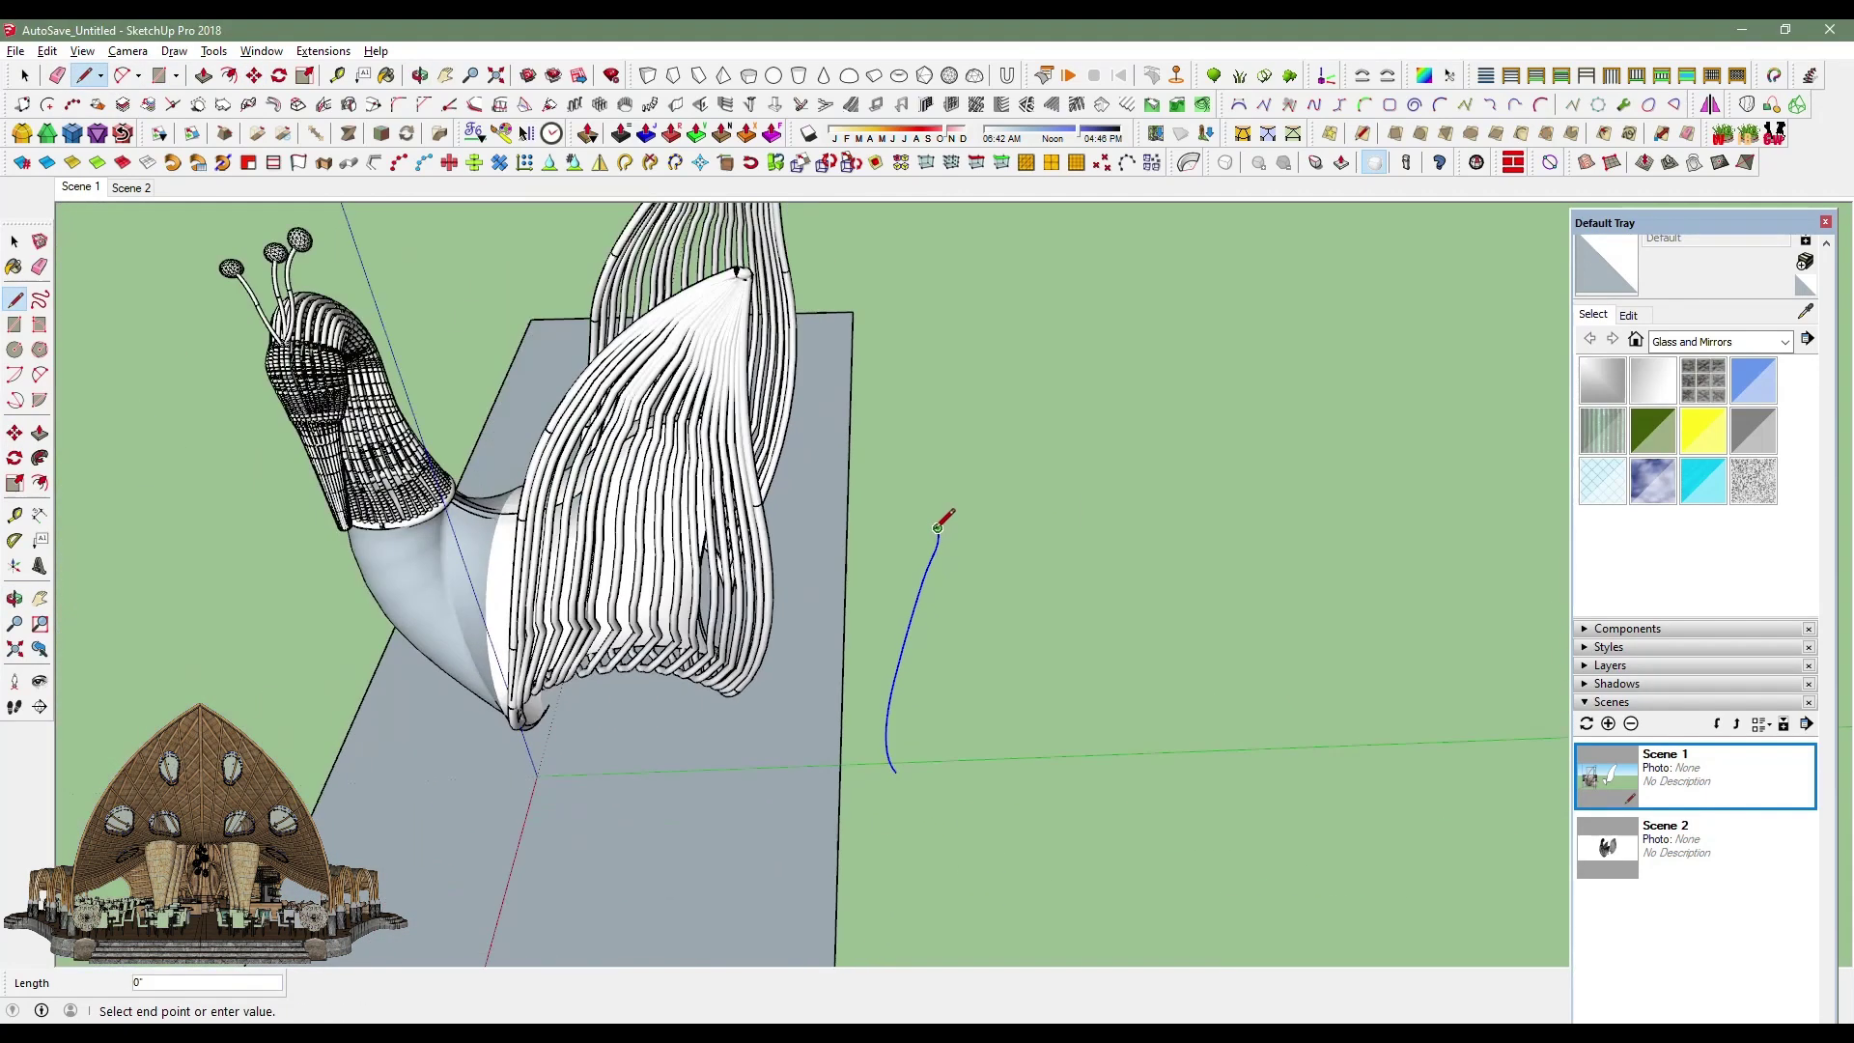
scroll(946, 521, "down", 2)
scroll(1062, 430, "down", 2)
scroll(1024, 560, "down", 2)
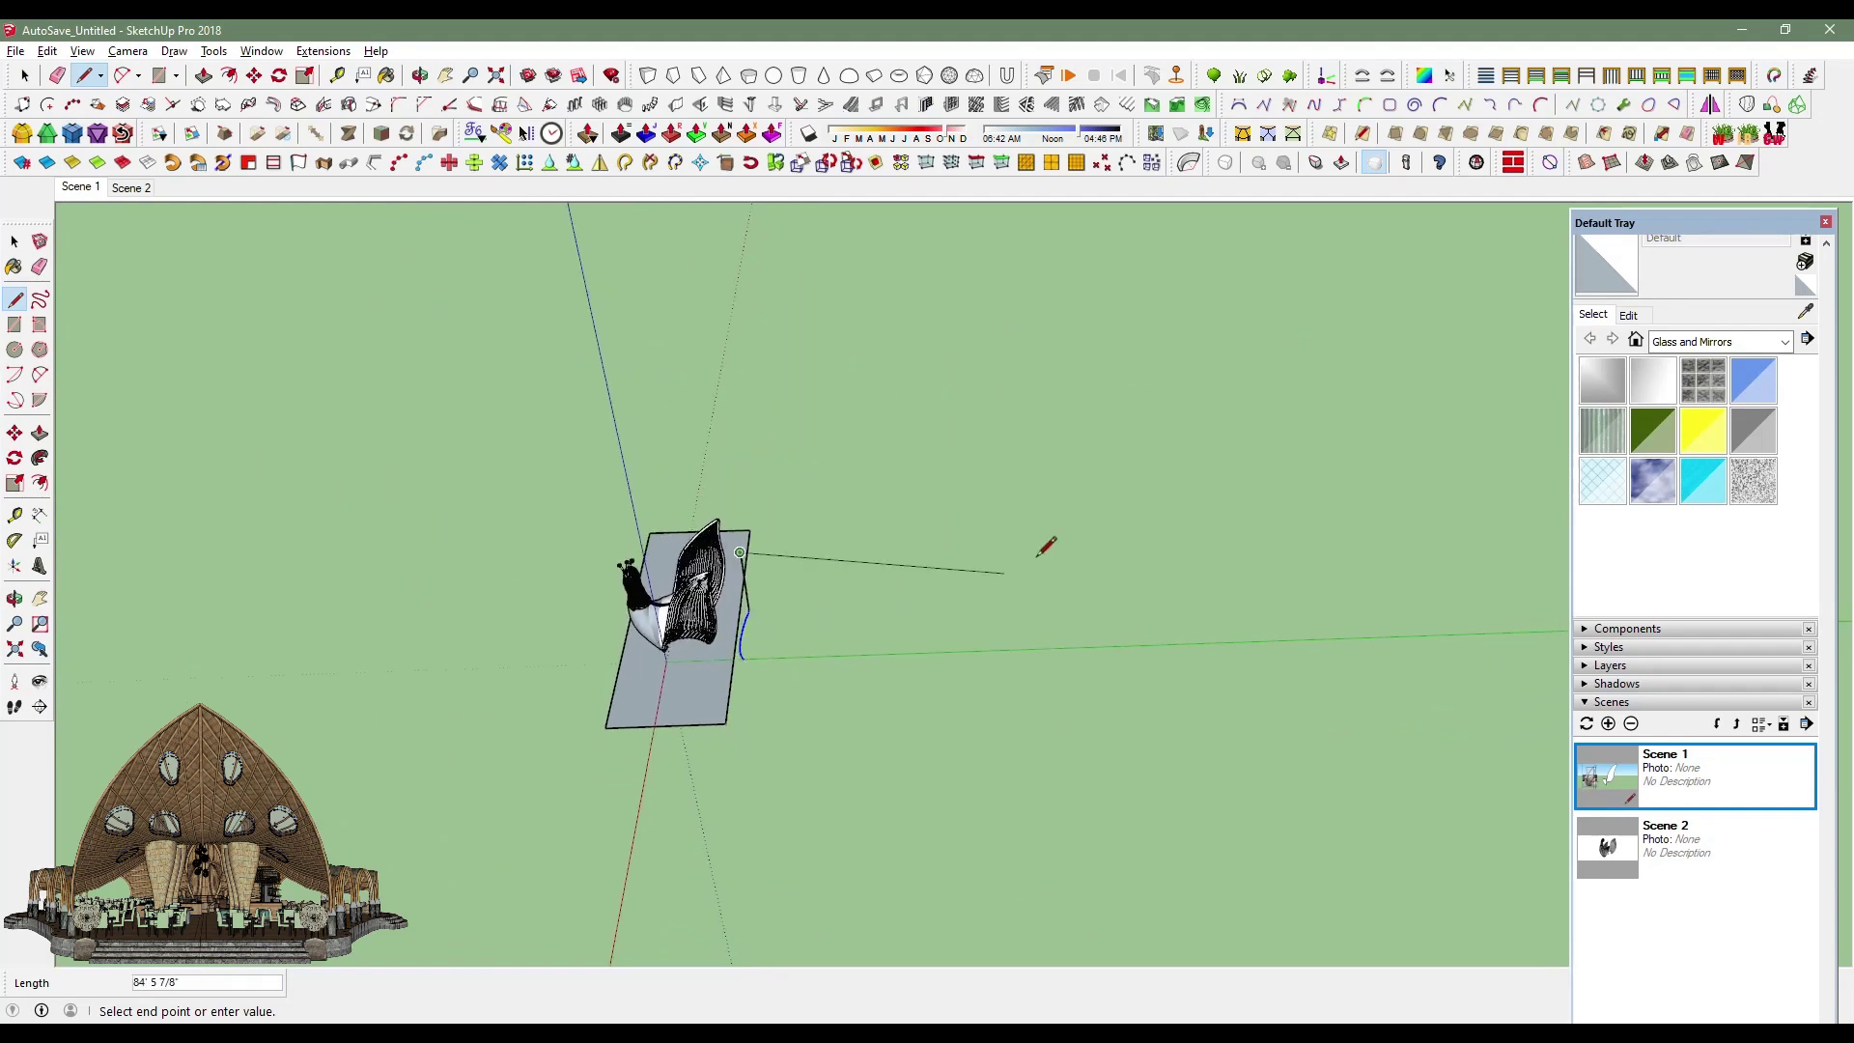
left_click(1088, 526)
middle_click_drag(1084, 613, 1085, 340)
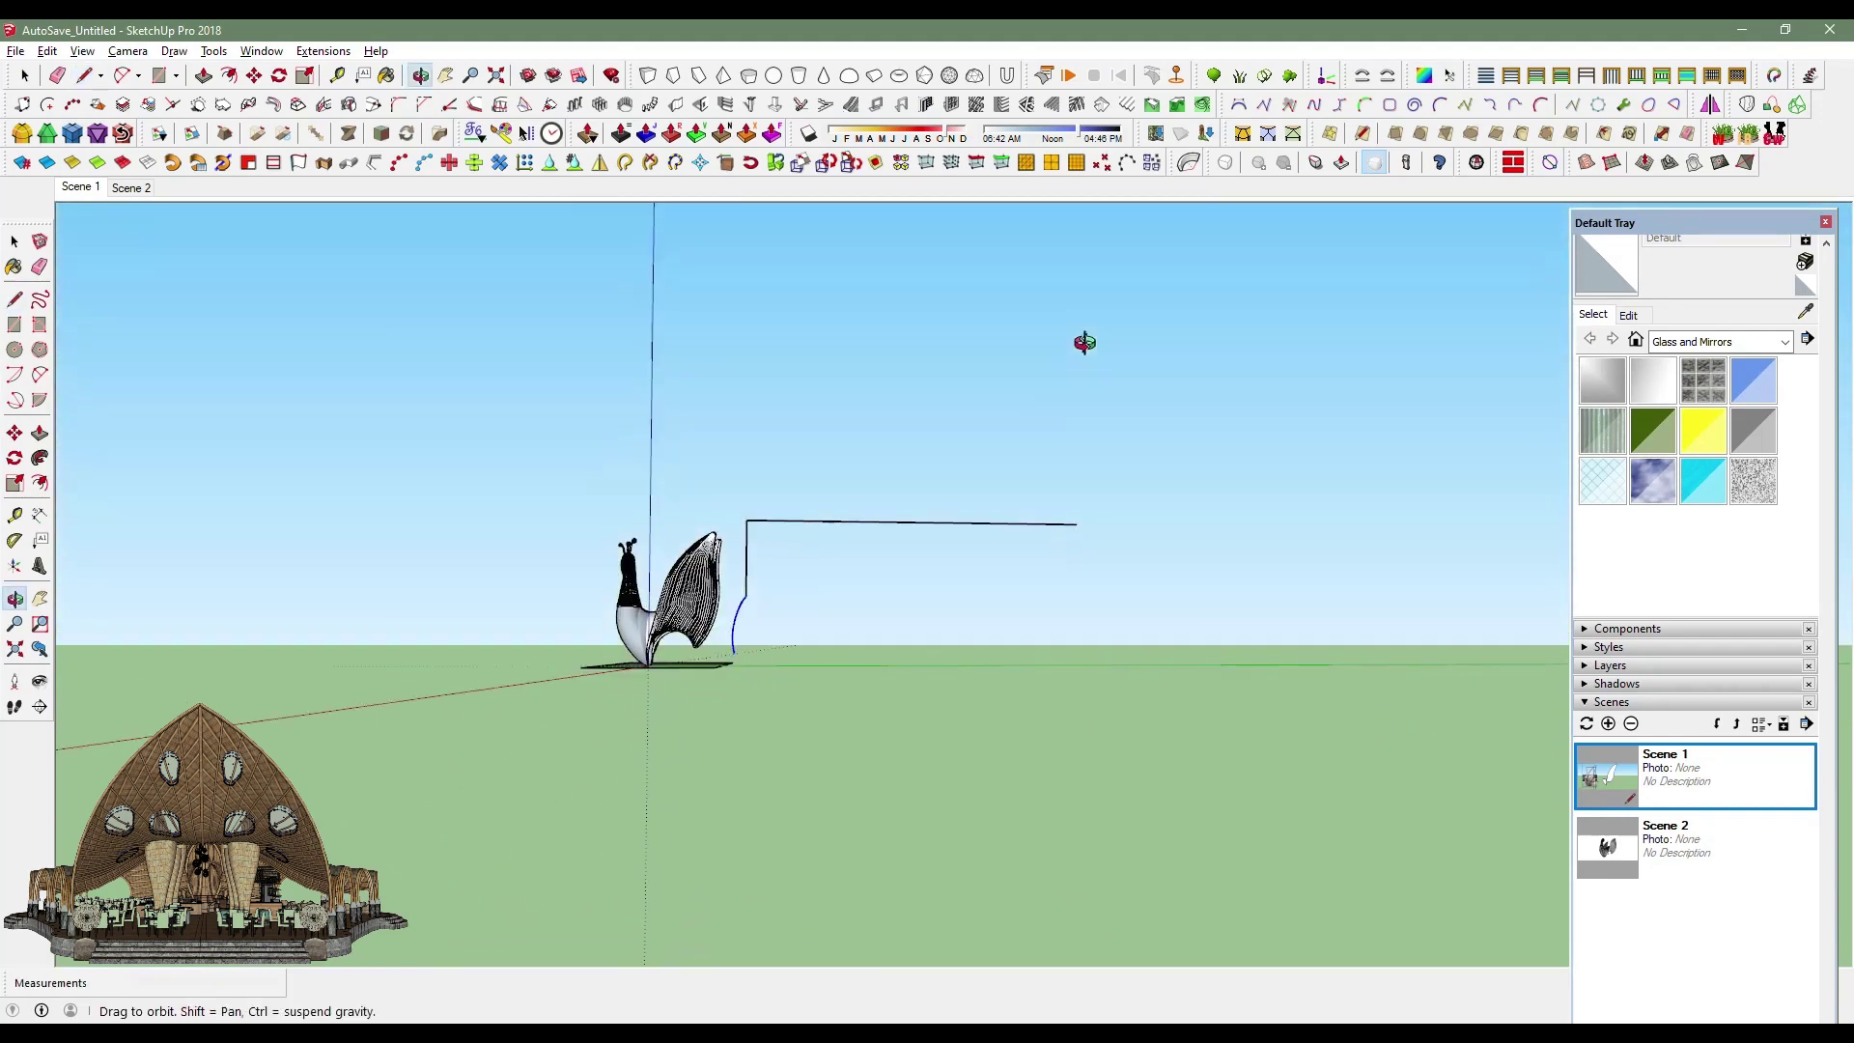
left_click(1079, 685)
left_click(744, 688)
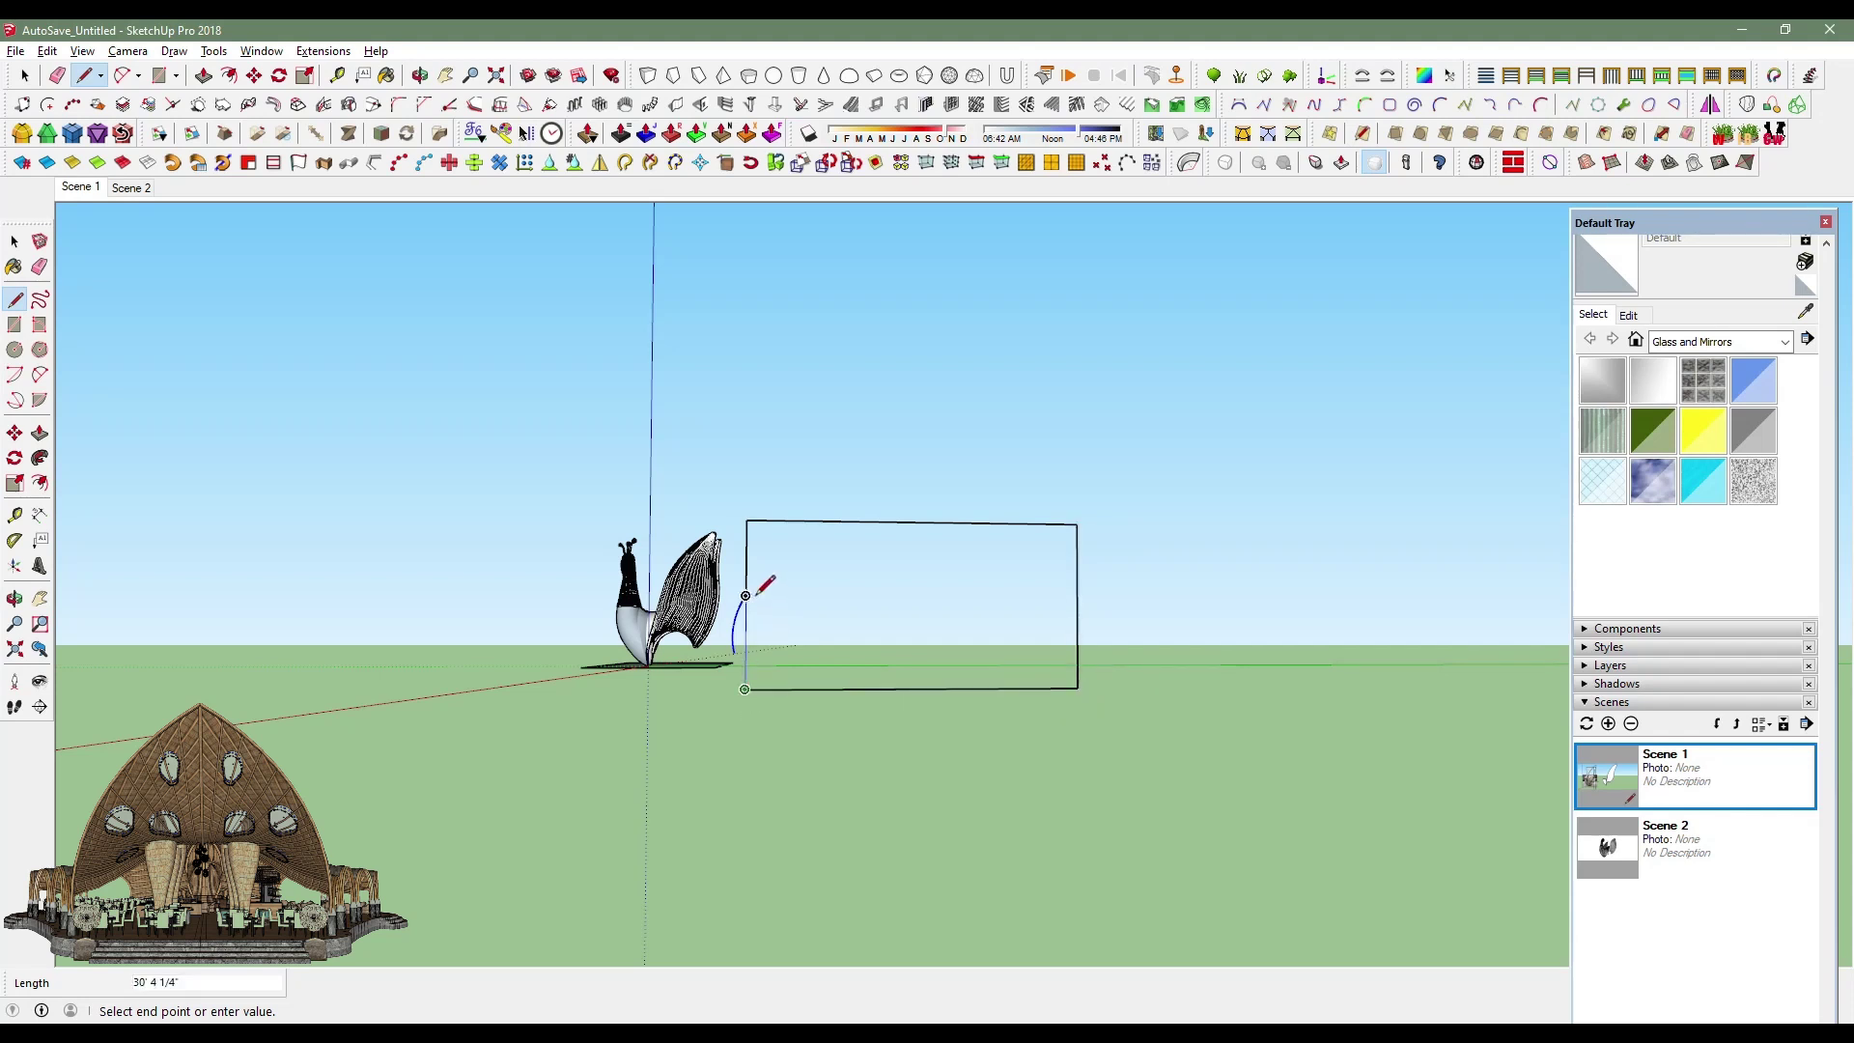
left_click(747, 520)
middle_click_drag(749, 541, 786, 653)
scroll(790, 655, "up", 2)
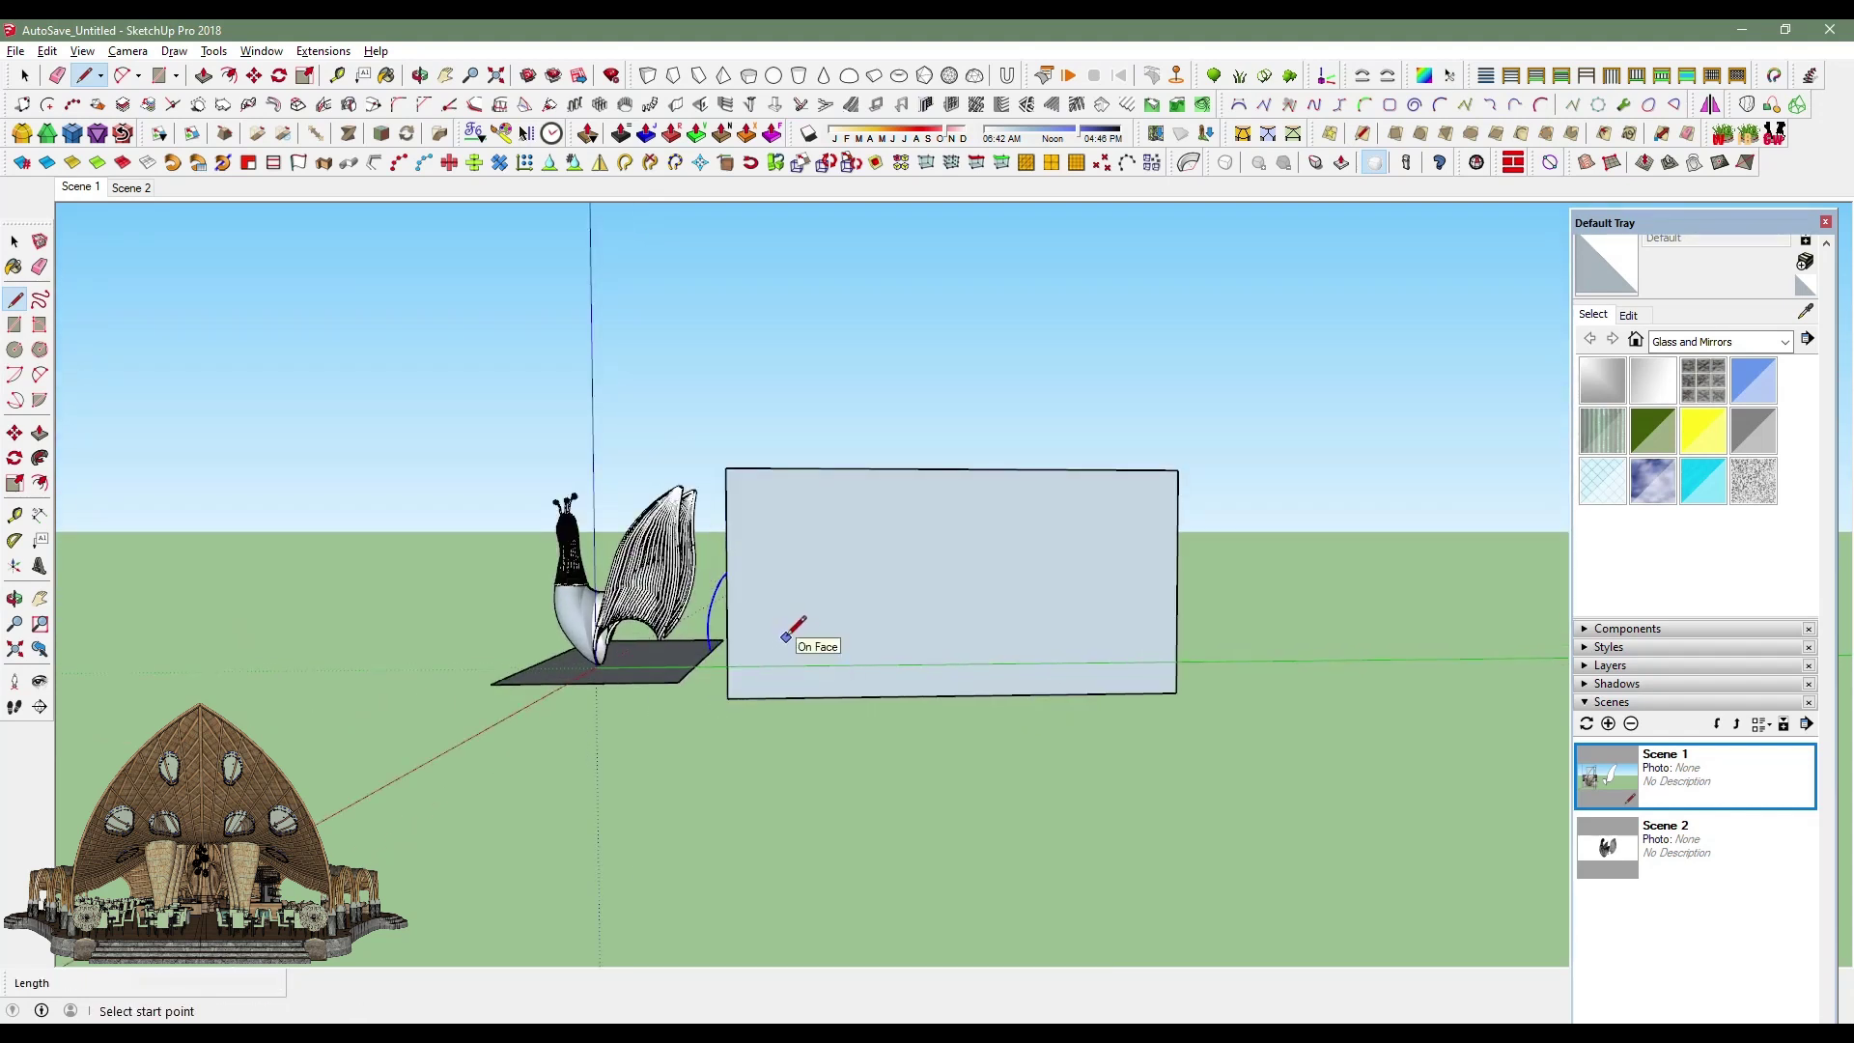
Pan and zoom to centre the rectangular face in a perspective view.
left_click(445, 75)
left_click_drag(725, 559, 716, 657)
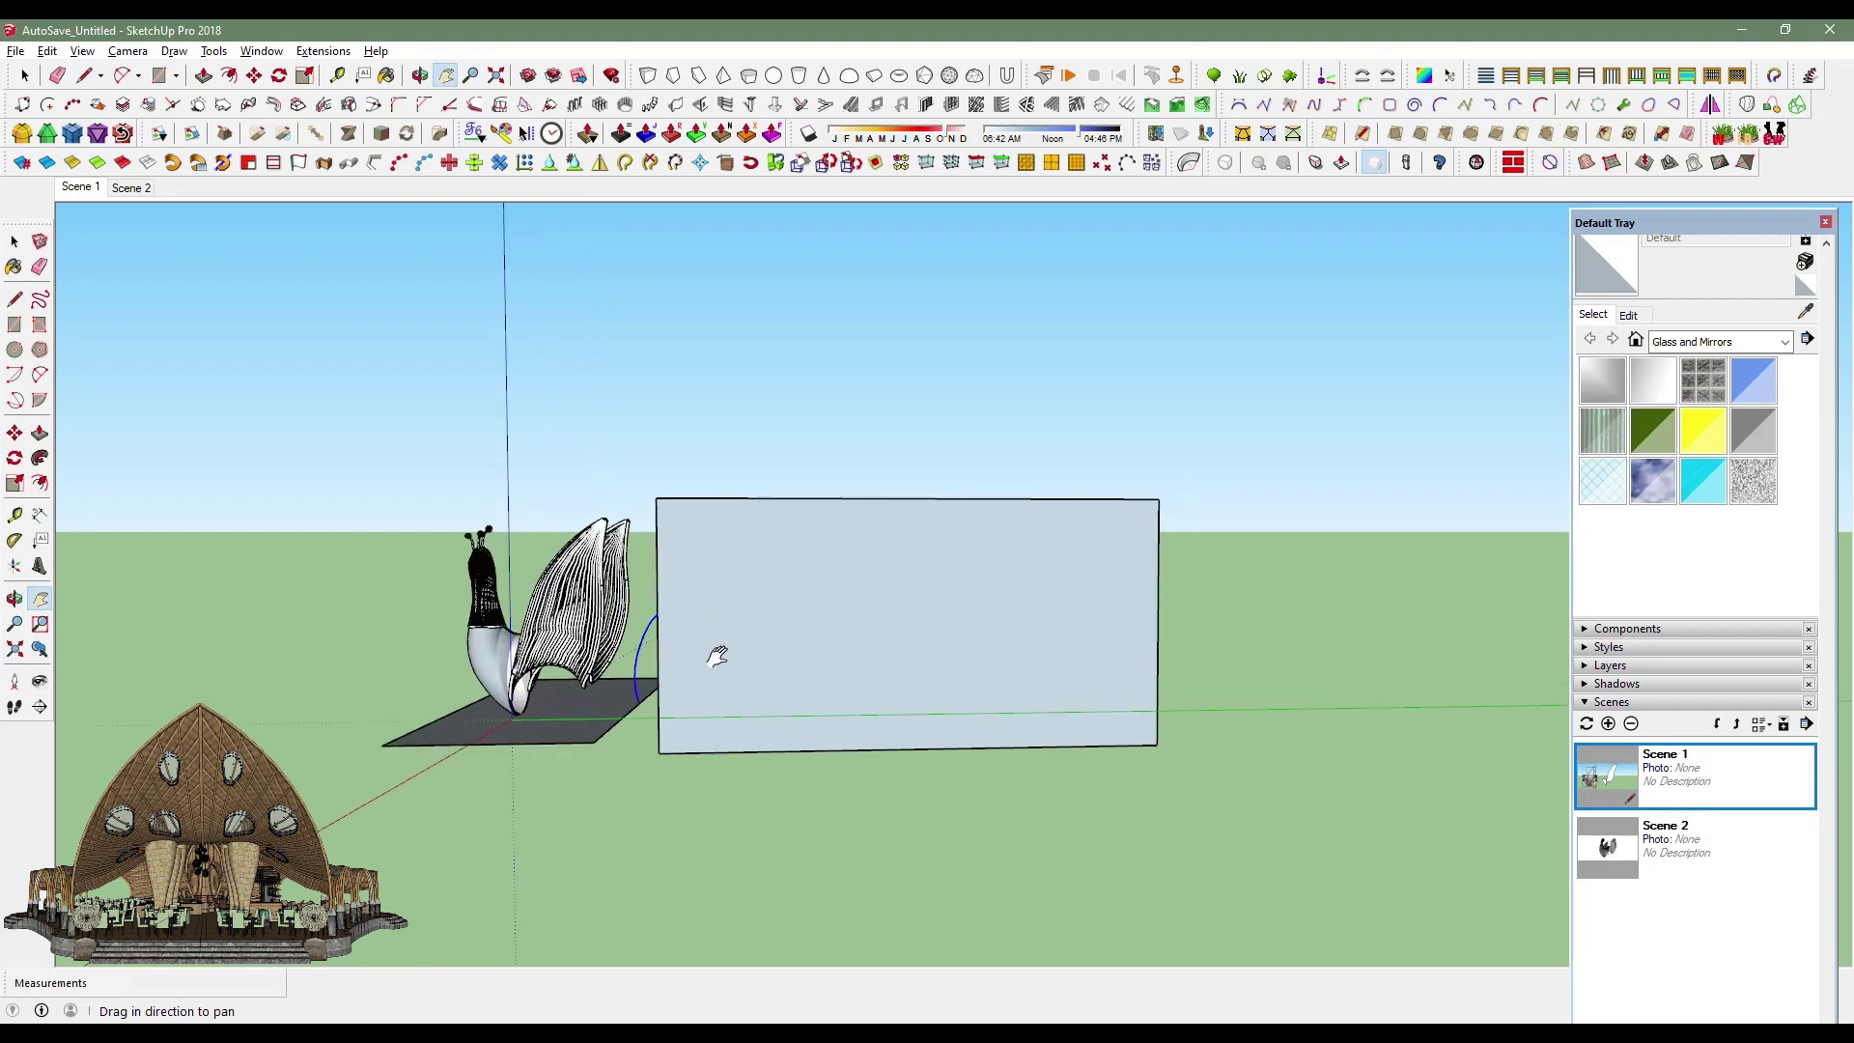
scroll(715, 653, "up", 1)
scroll(705, 618, "up", 1)
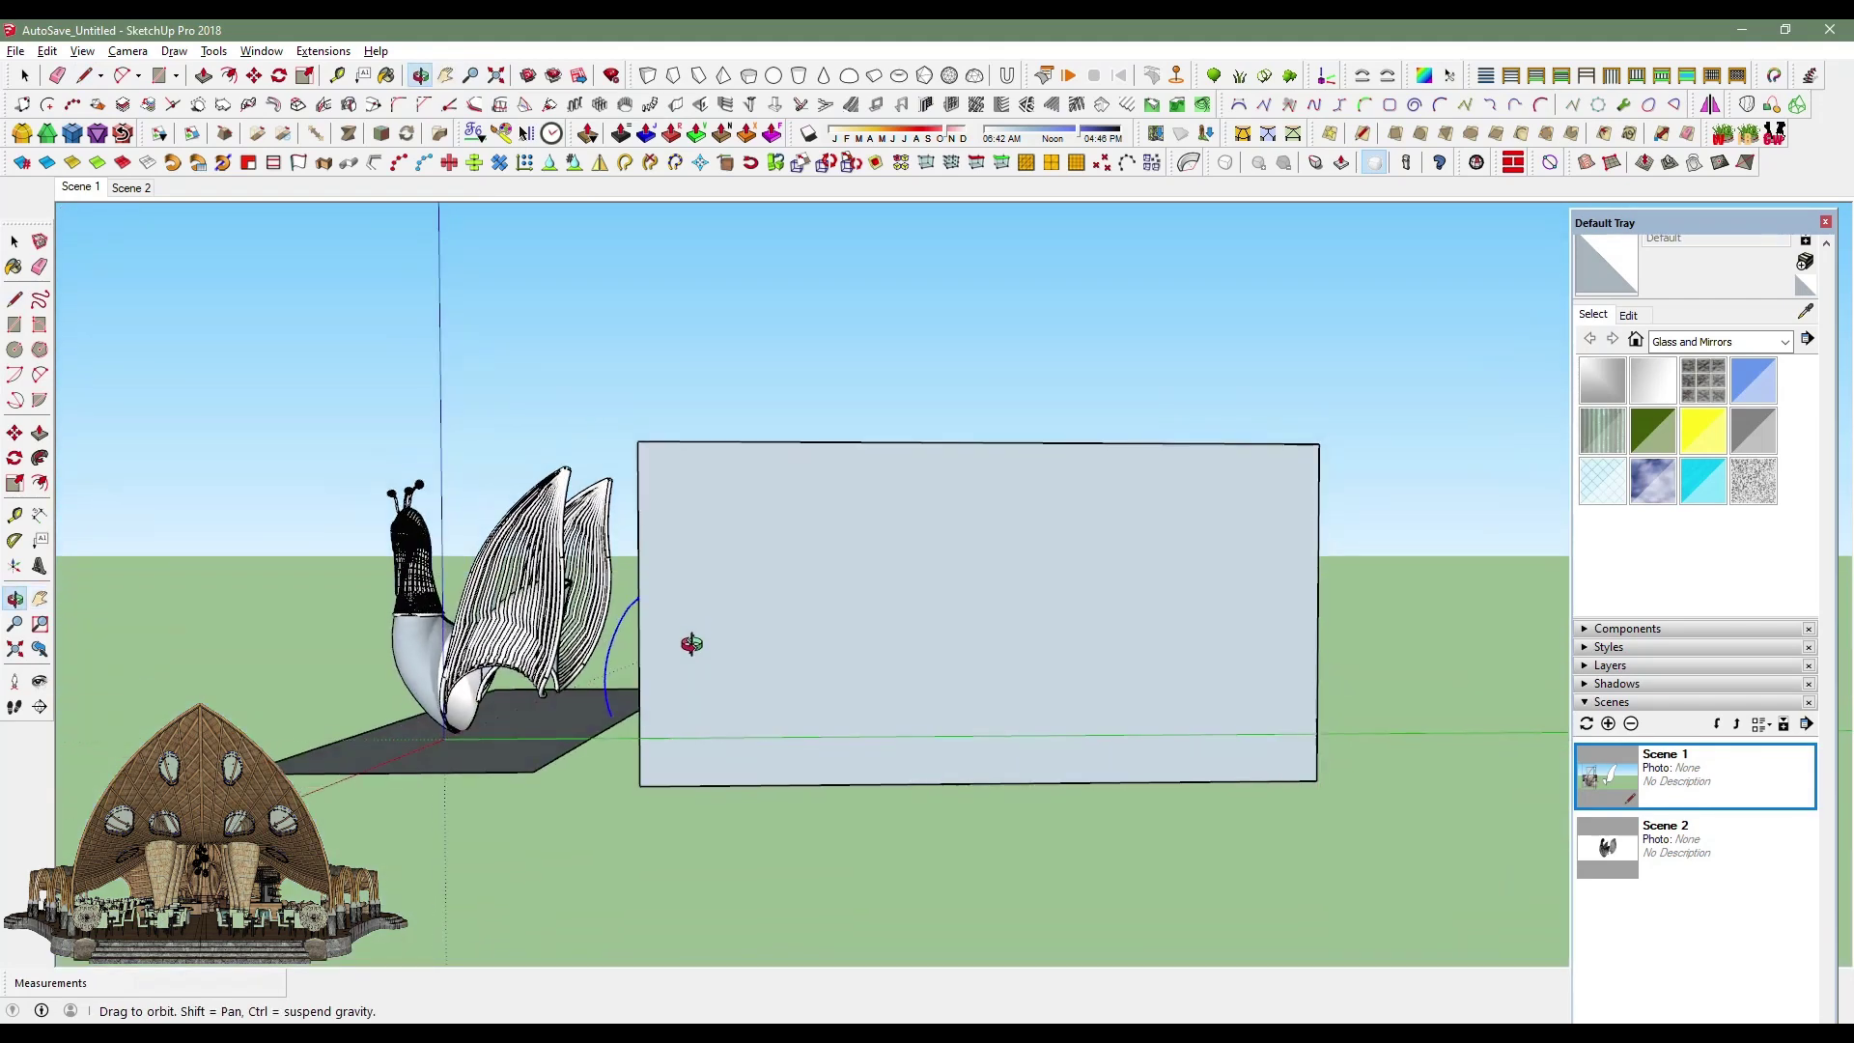
scroll(689, 644, "up", 1)
mouse_move(692, 643)
middle_mouse_down()
mouse_move(630, 642)
mouse_move(787, 592)
middle_mouse_up()
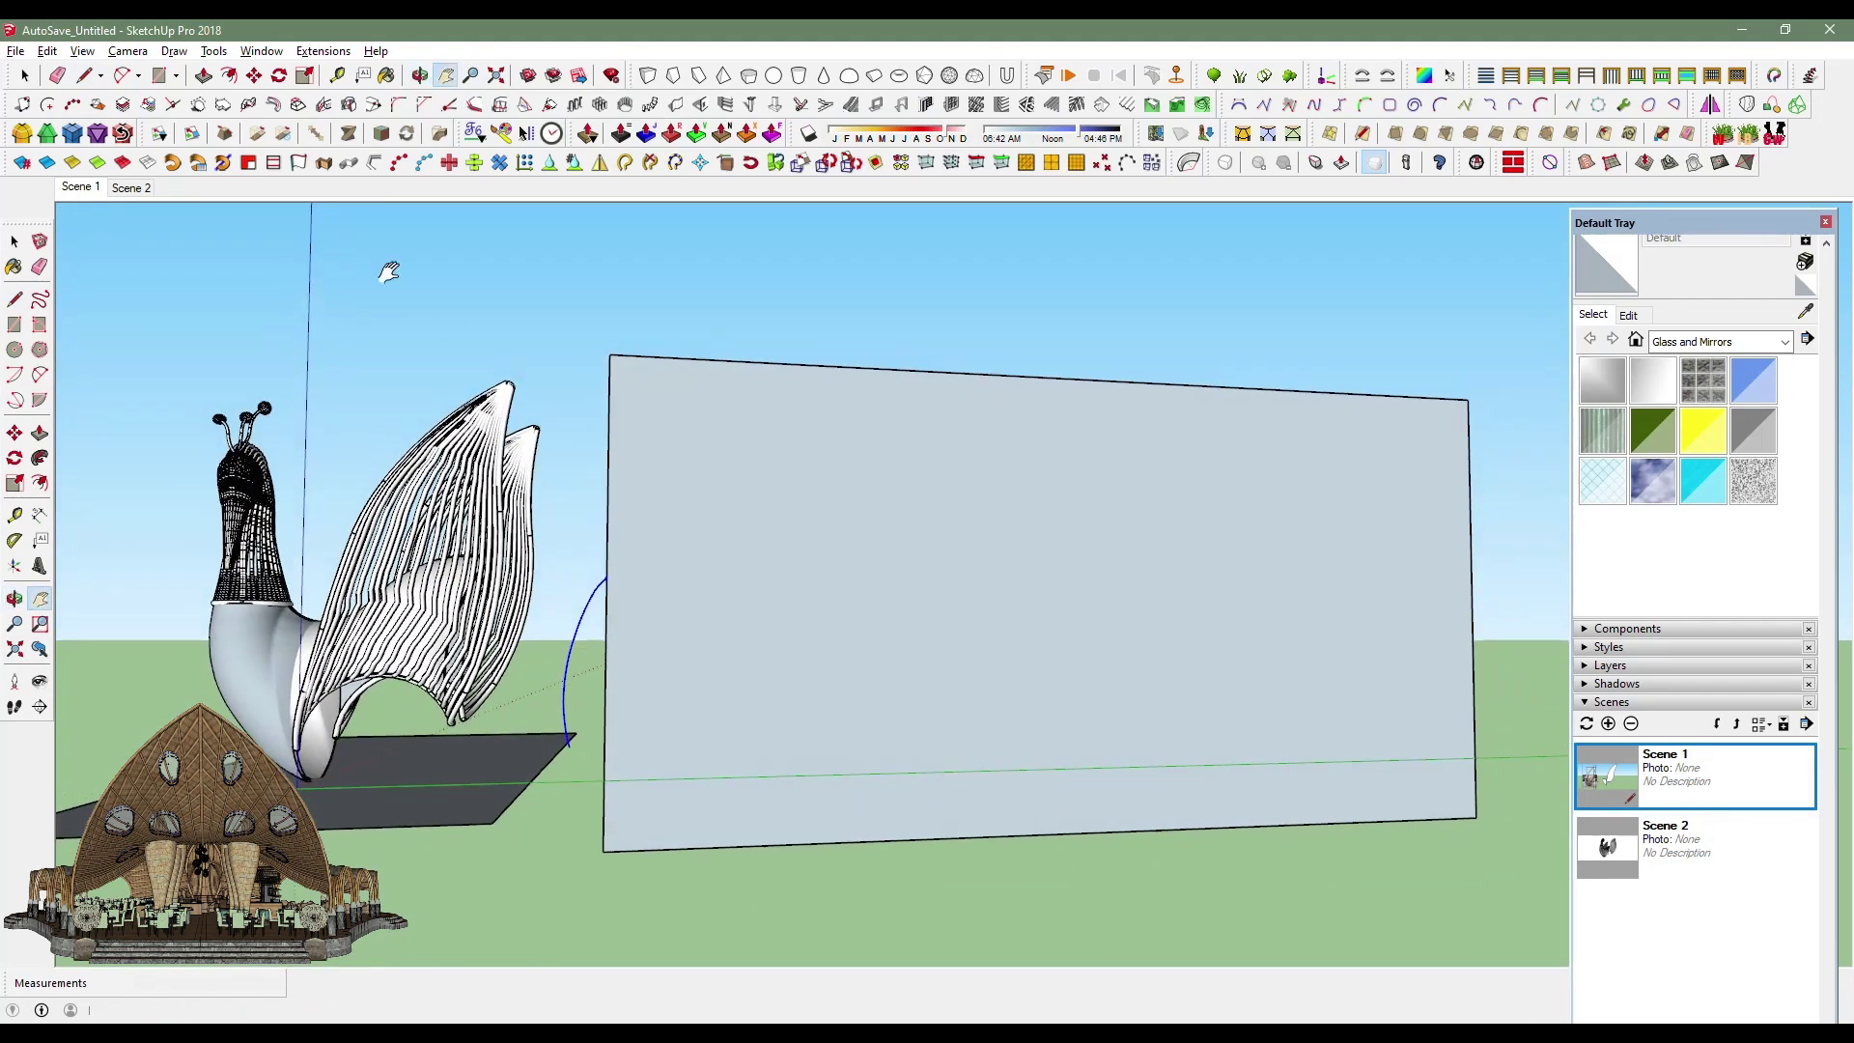
Draw a 2 Point Arc from the curve's top endpoint across the face.
left_click(122, 76)
left_click(606, 576)
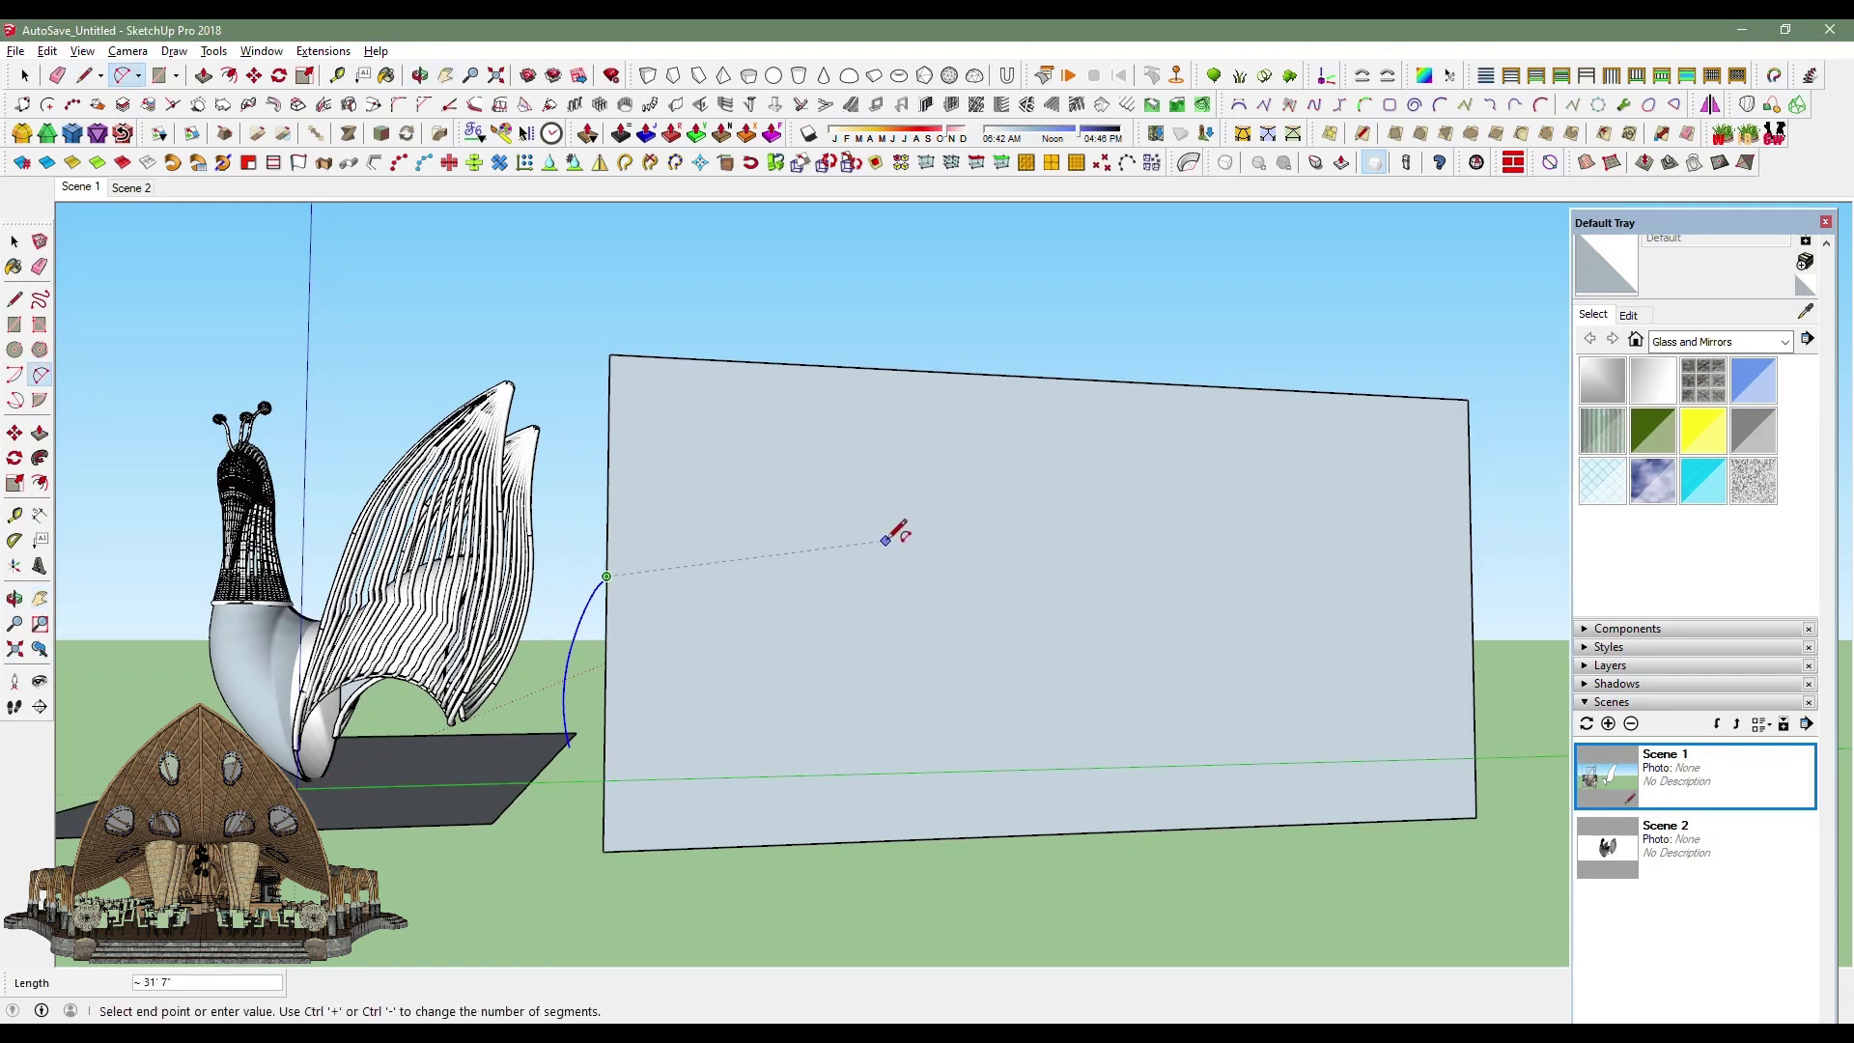
left_click(756, 576)
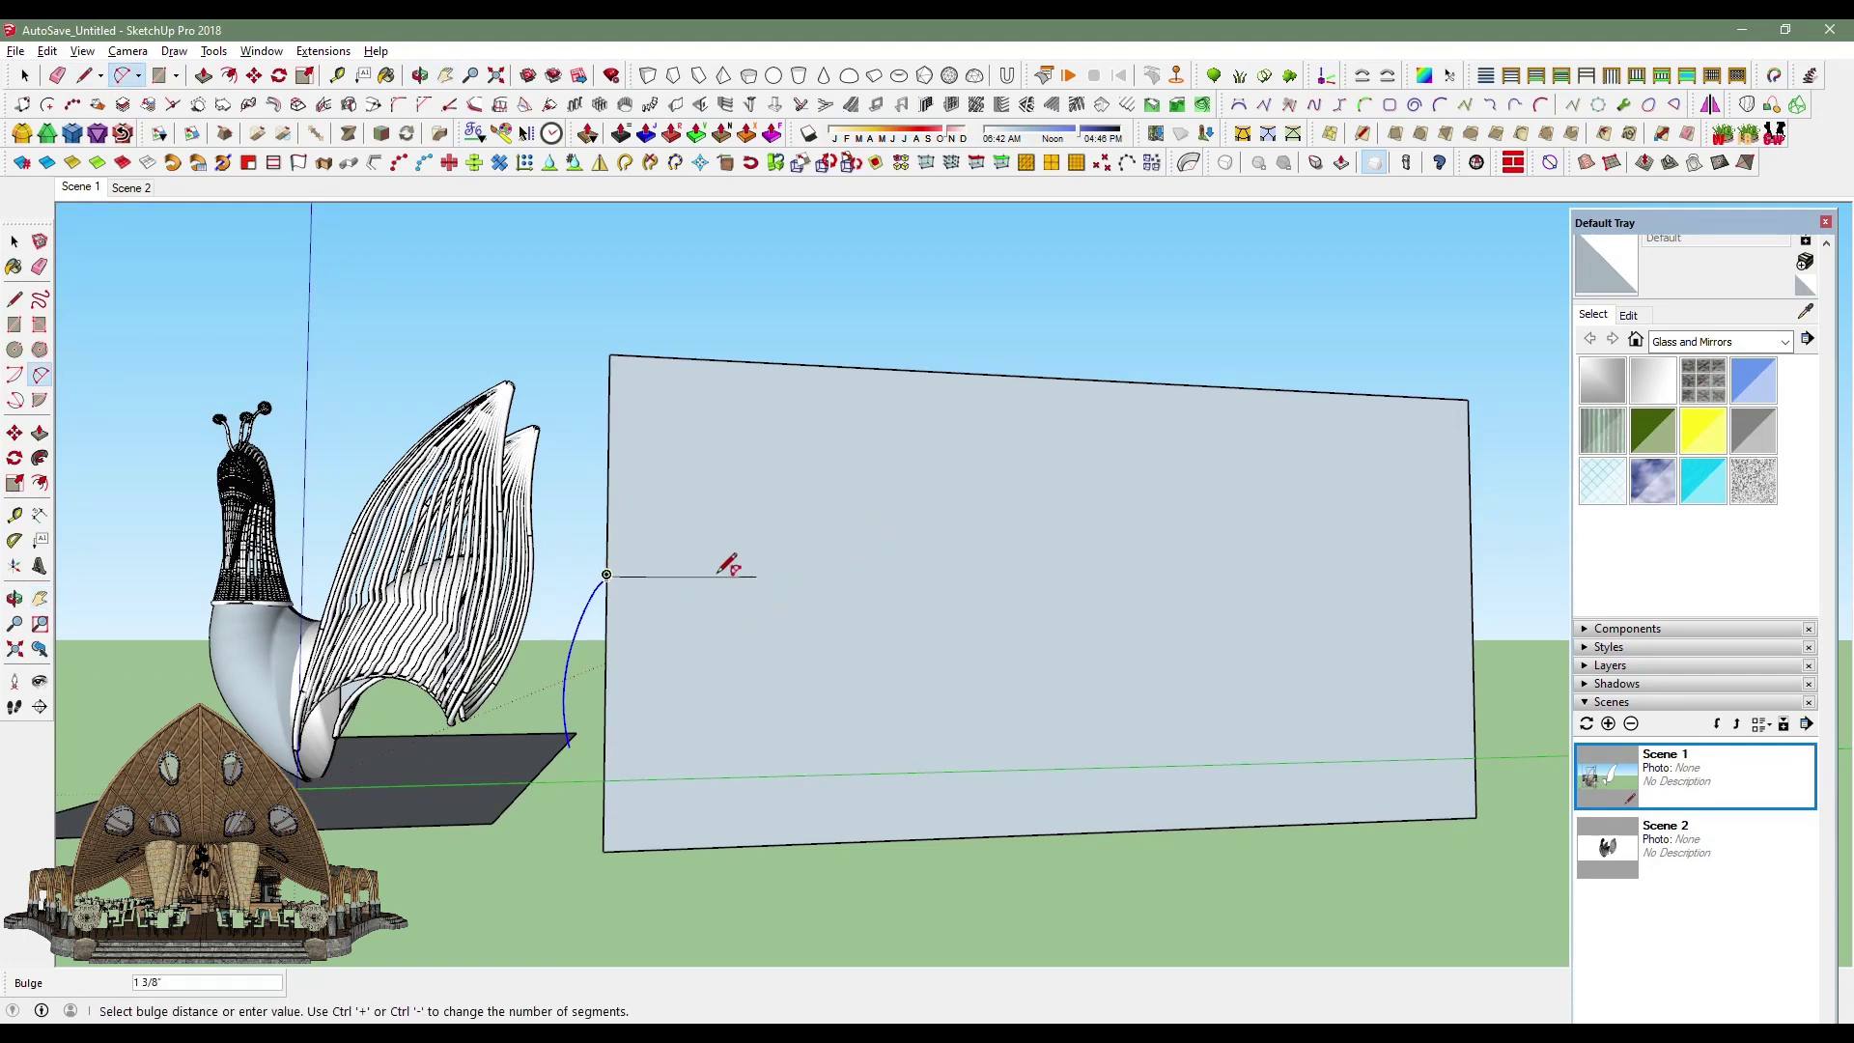
scroll(675, 547, "up", 2)
left_click(681, 552)
Draw a second arc across the face and begin the next one from its end.
mouse_move(613, 621)
middle_mouse_down()
mouse_move(521, 600)
mouse_move(502, 623)
mouse_move(248, 530)
mouse_move(766, 550)
mouse_move(882, 575)
middle_mouse_up()
left_click(502, 622)
left_click(876, 586)
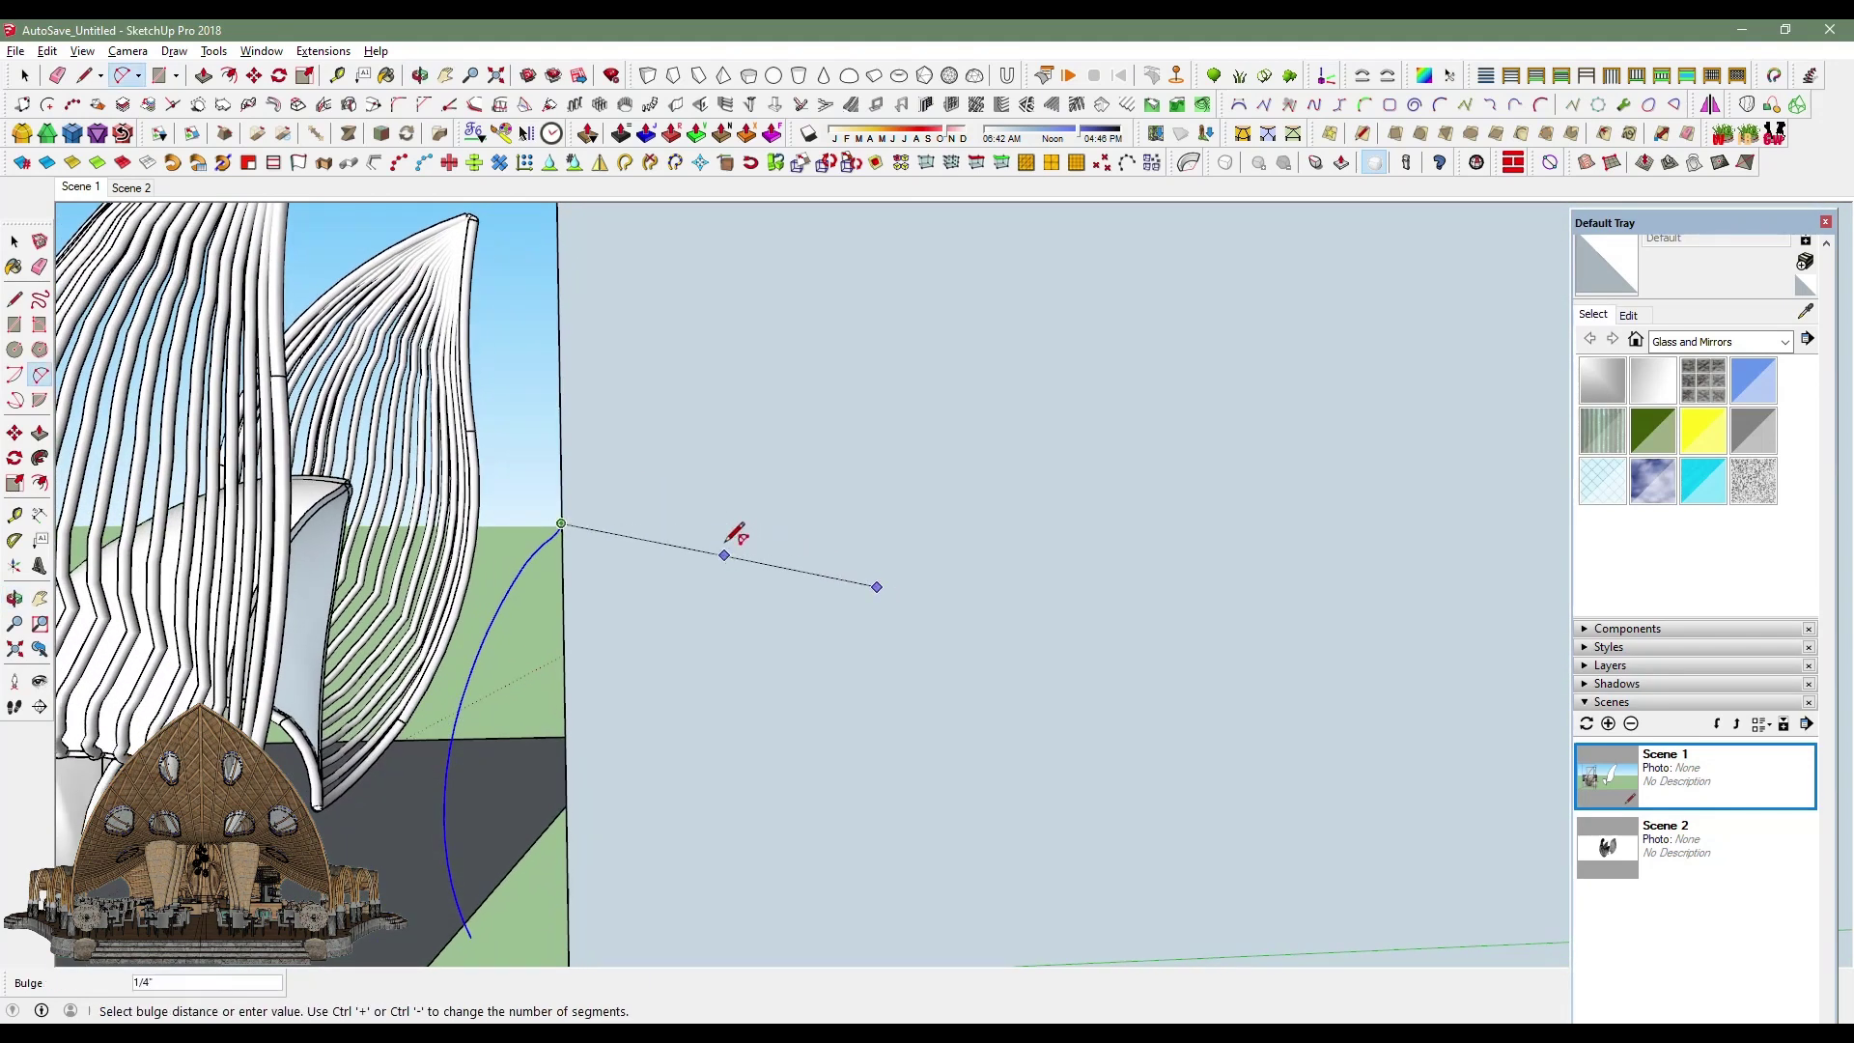
left_click(737, 531)
left_click(654, 396)
mouse_move(654, 397)
middle_mouse_down()
mouse_move(787, 505)
mouse_move(735, 526)
middle_mouse_up()
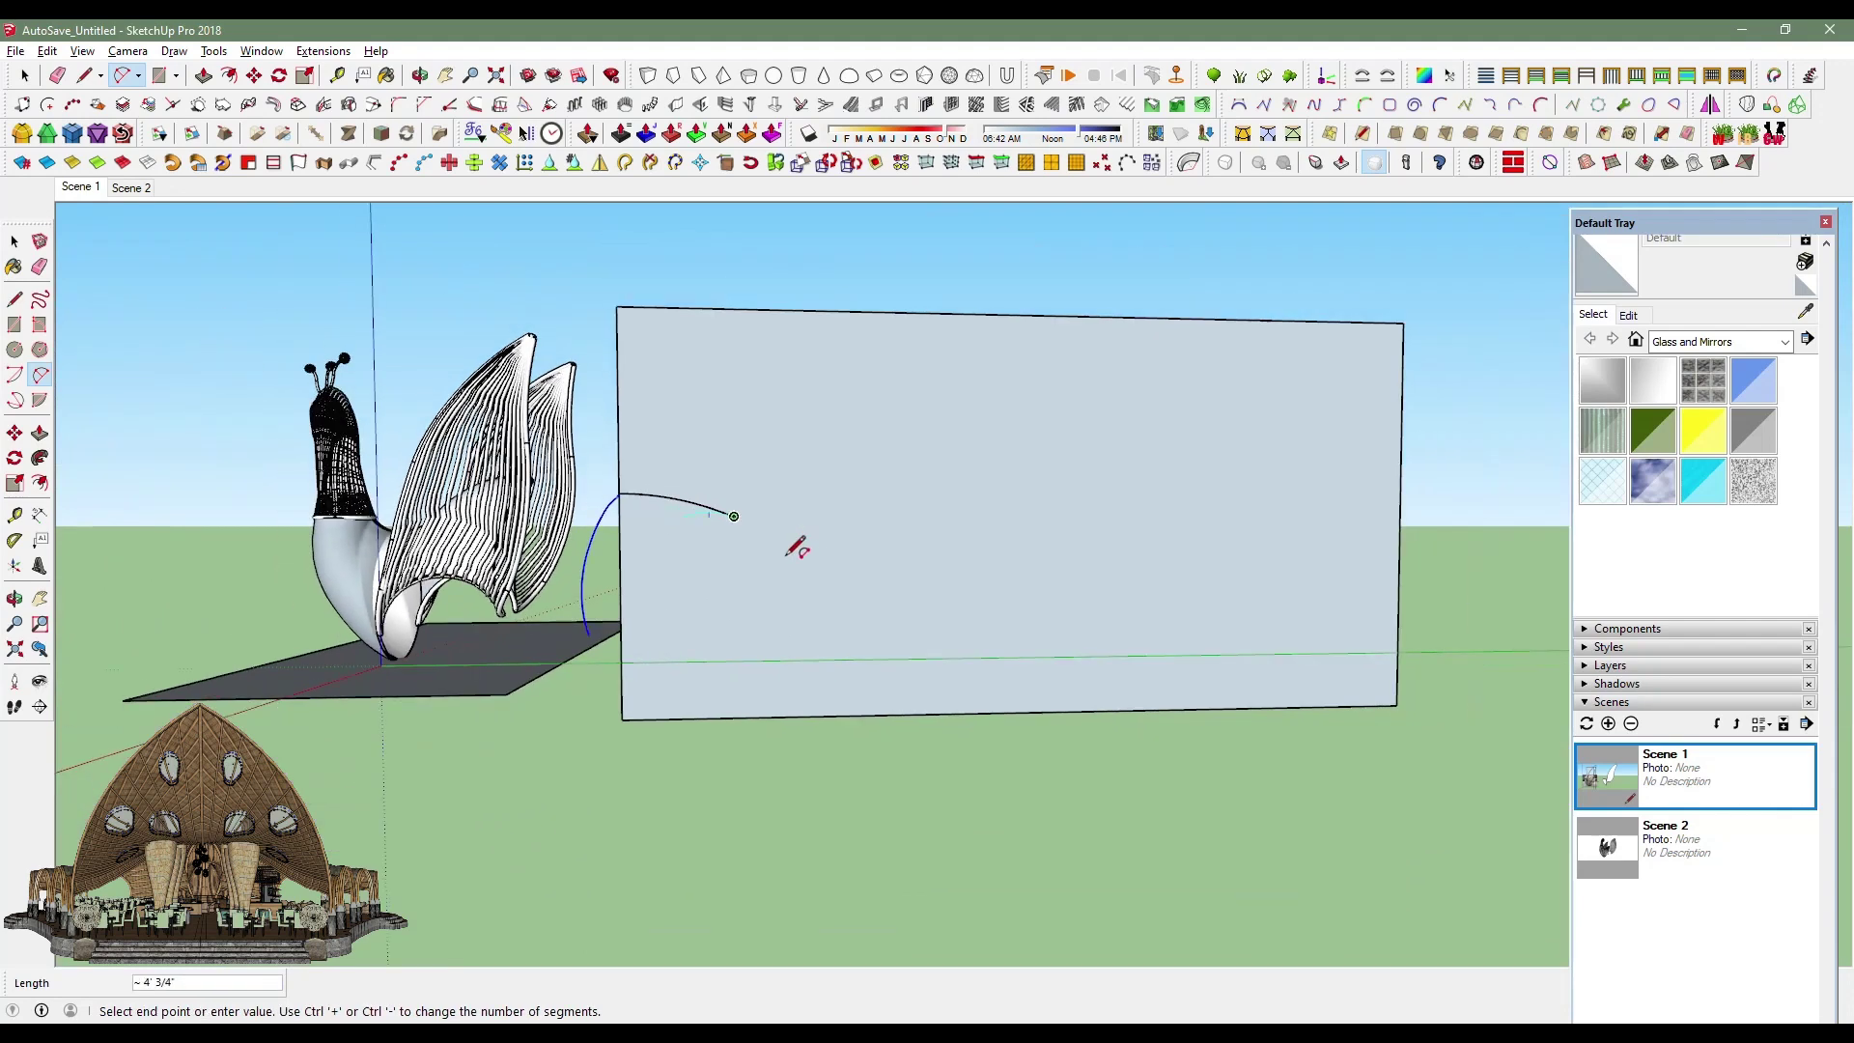
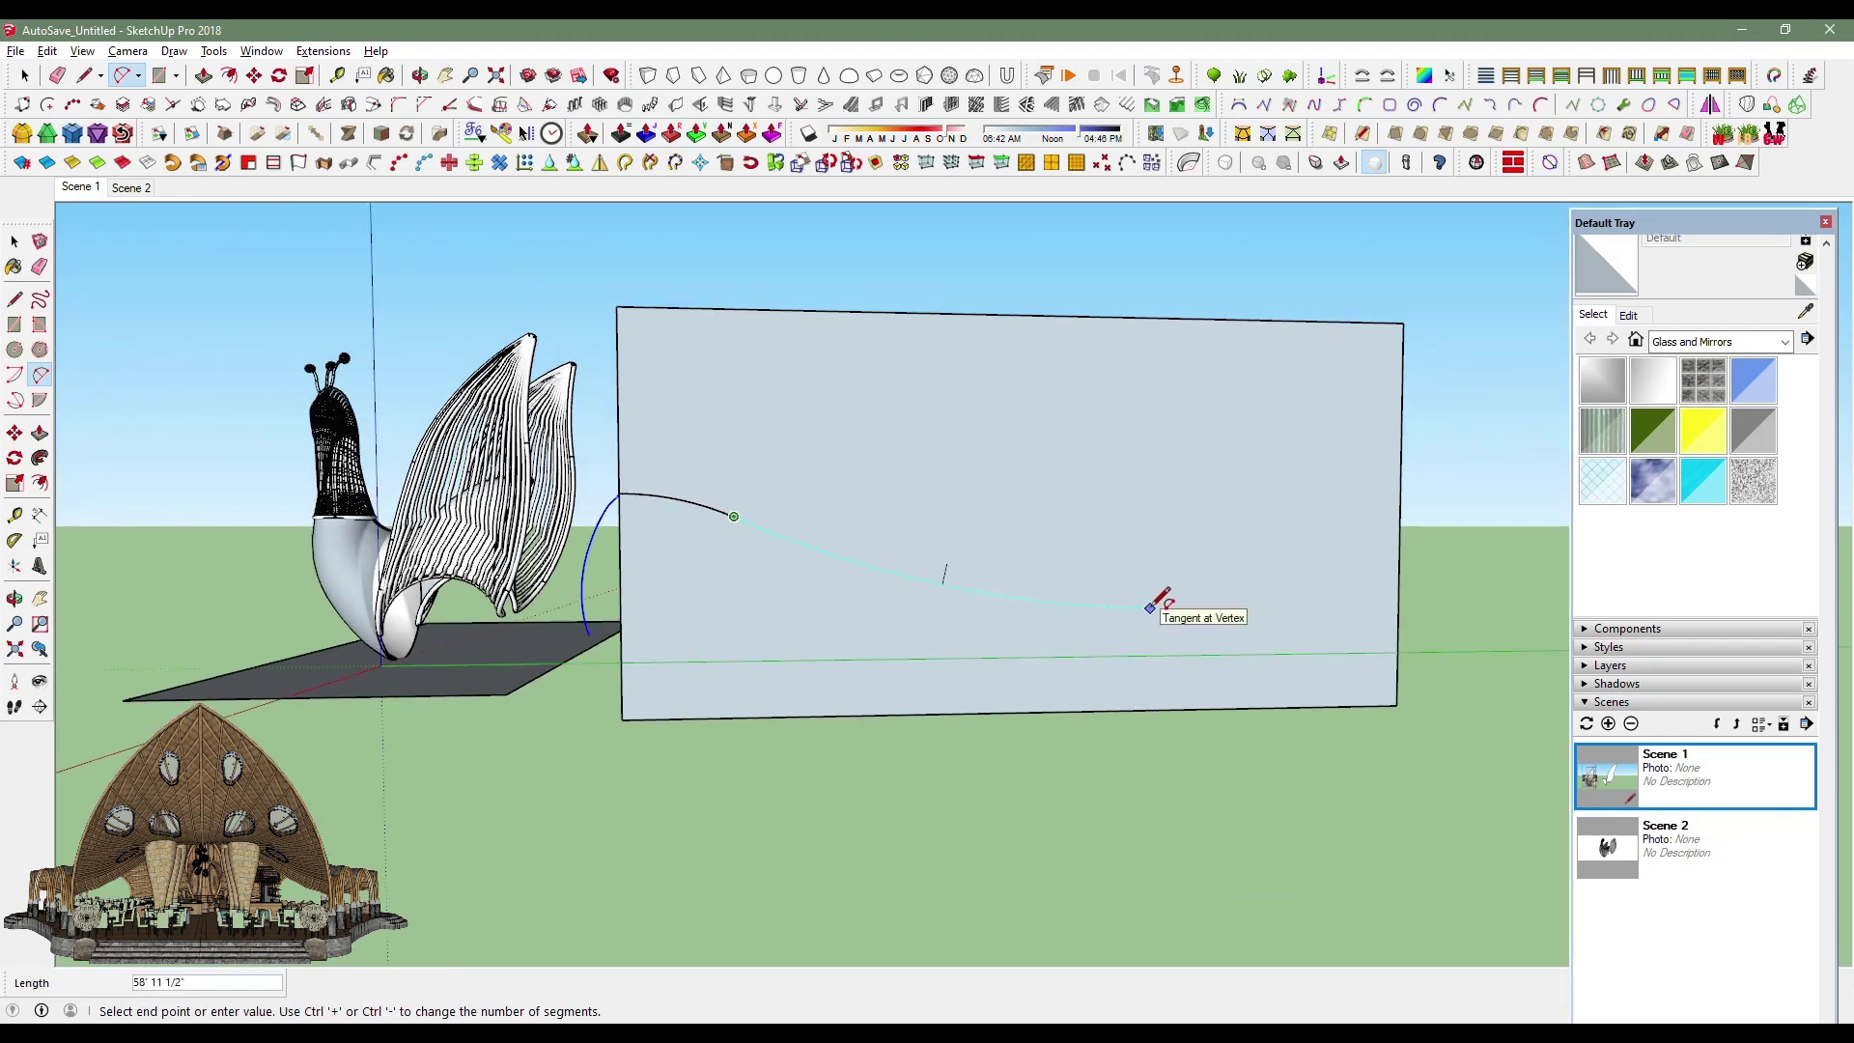
Stretch the ground plane's near edge out beneath the wall.
key("Escape")
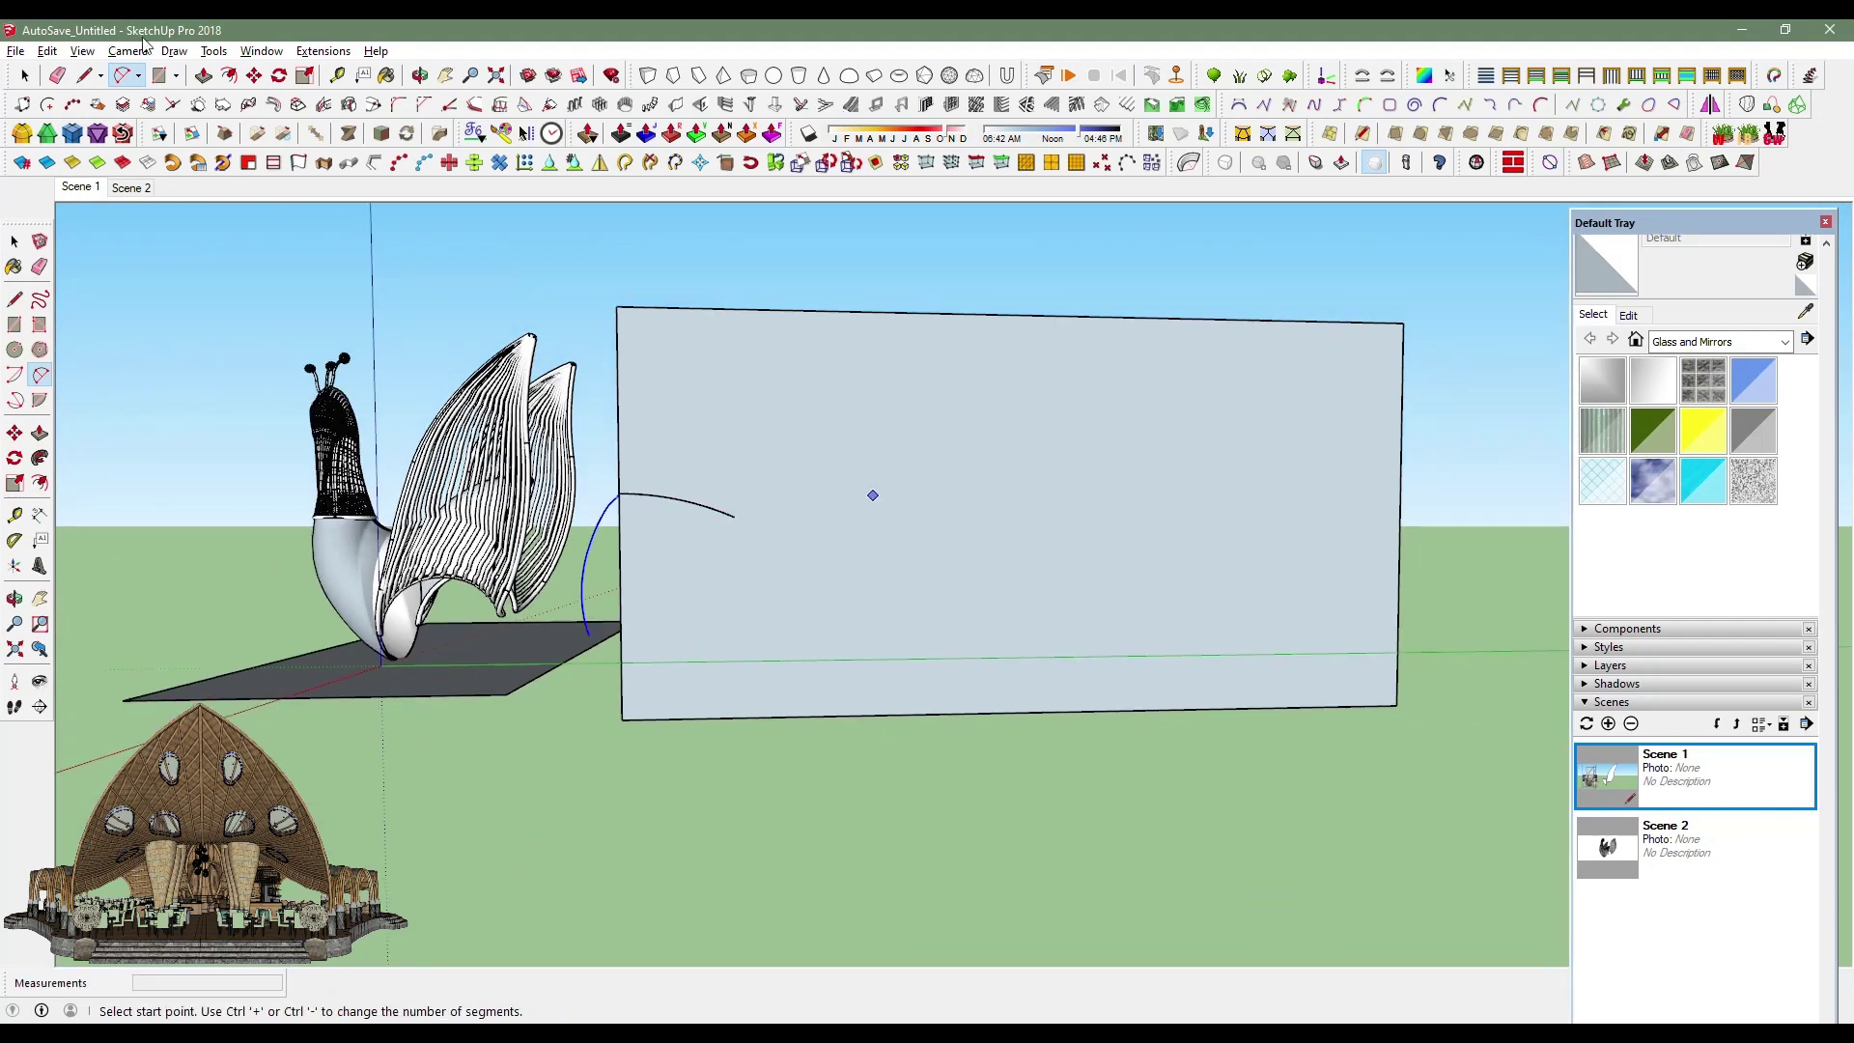
key("space")
mouse_move(494, 687)
middle_mouse_down()
mouse_move(765, 741)
mouse_move(599, 696)
mouse_move(741, 790)
mouse_move(574, 779)
middle_mouse_up()
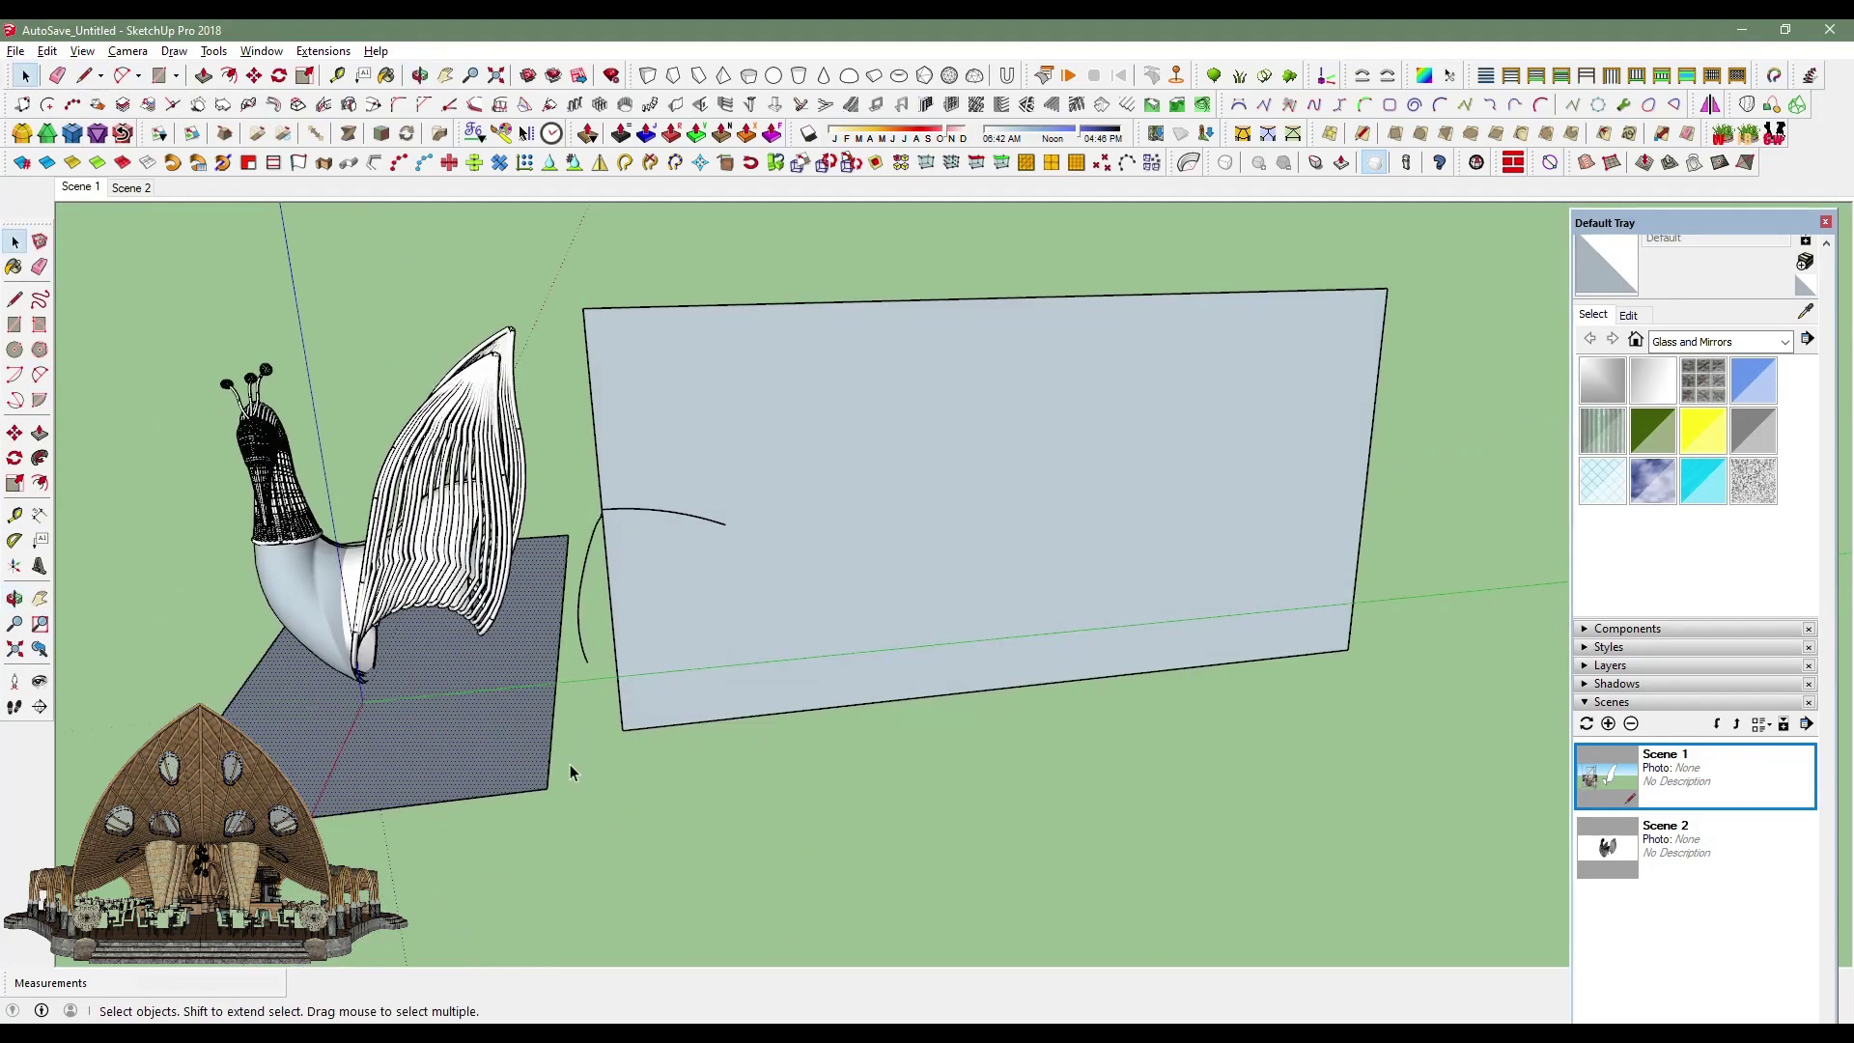
key("m")
left_click(548, 791)
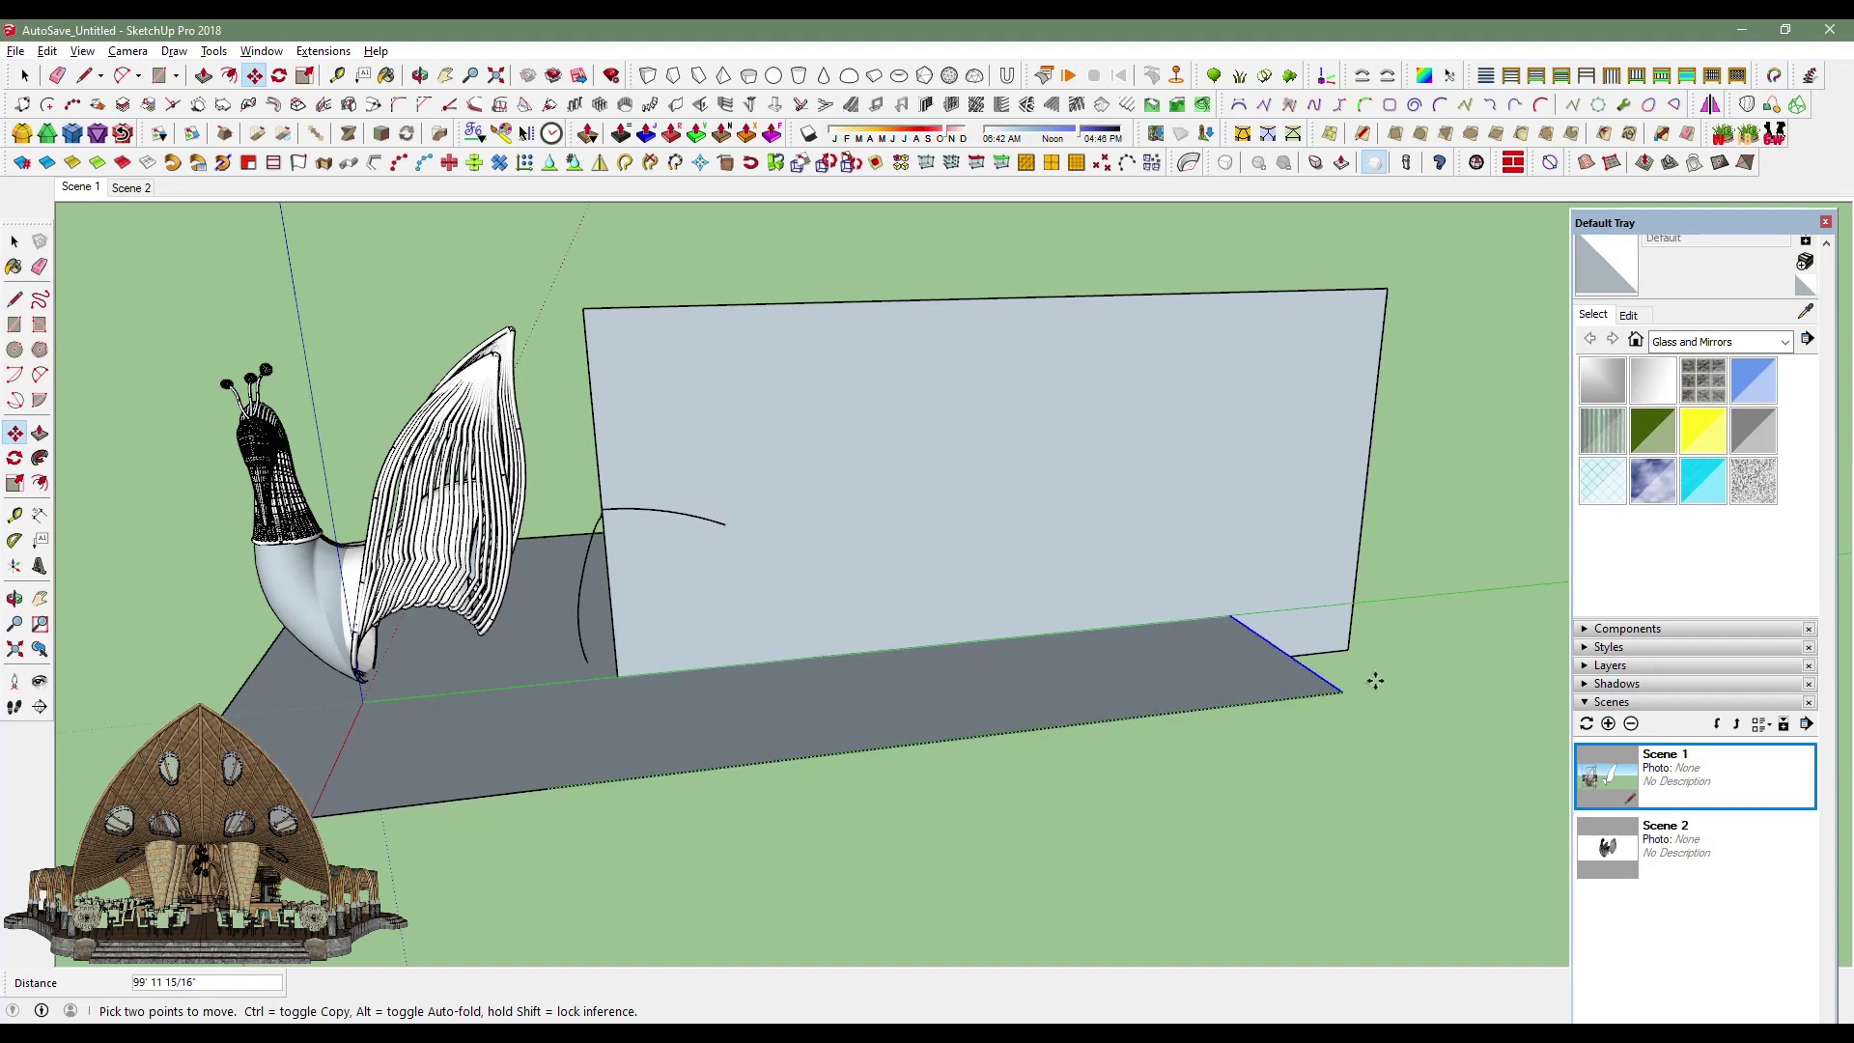
left_click(1492, 673)
Place a Tape Measure guide line partway up the wall face.
left_click(337, 76)
left_click(894, 648)
left_click(912, 602)
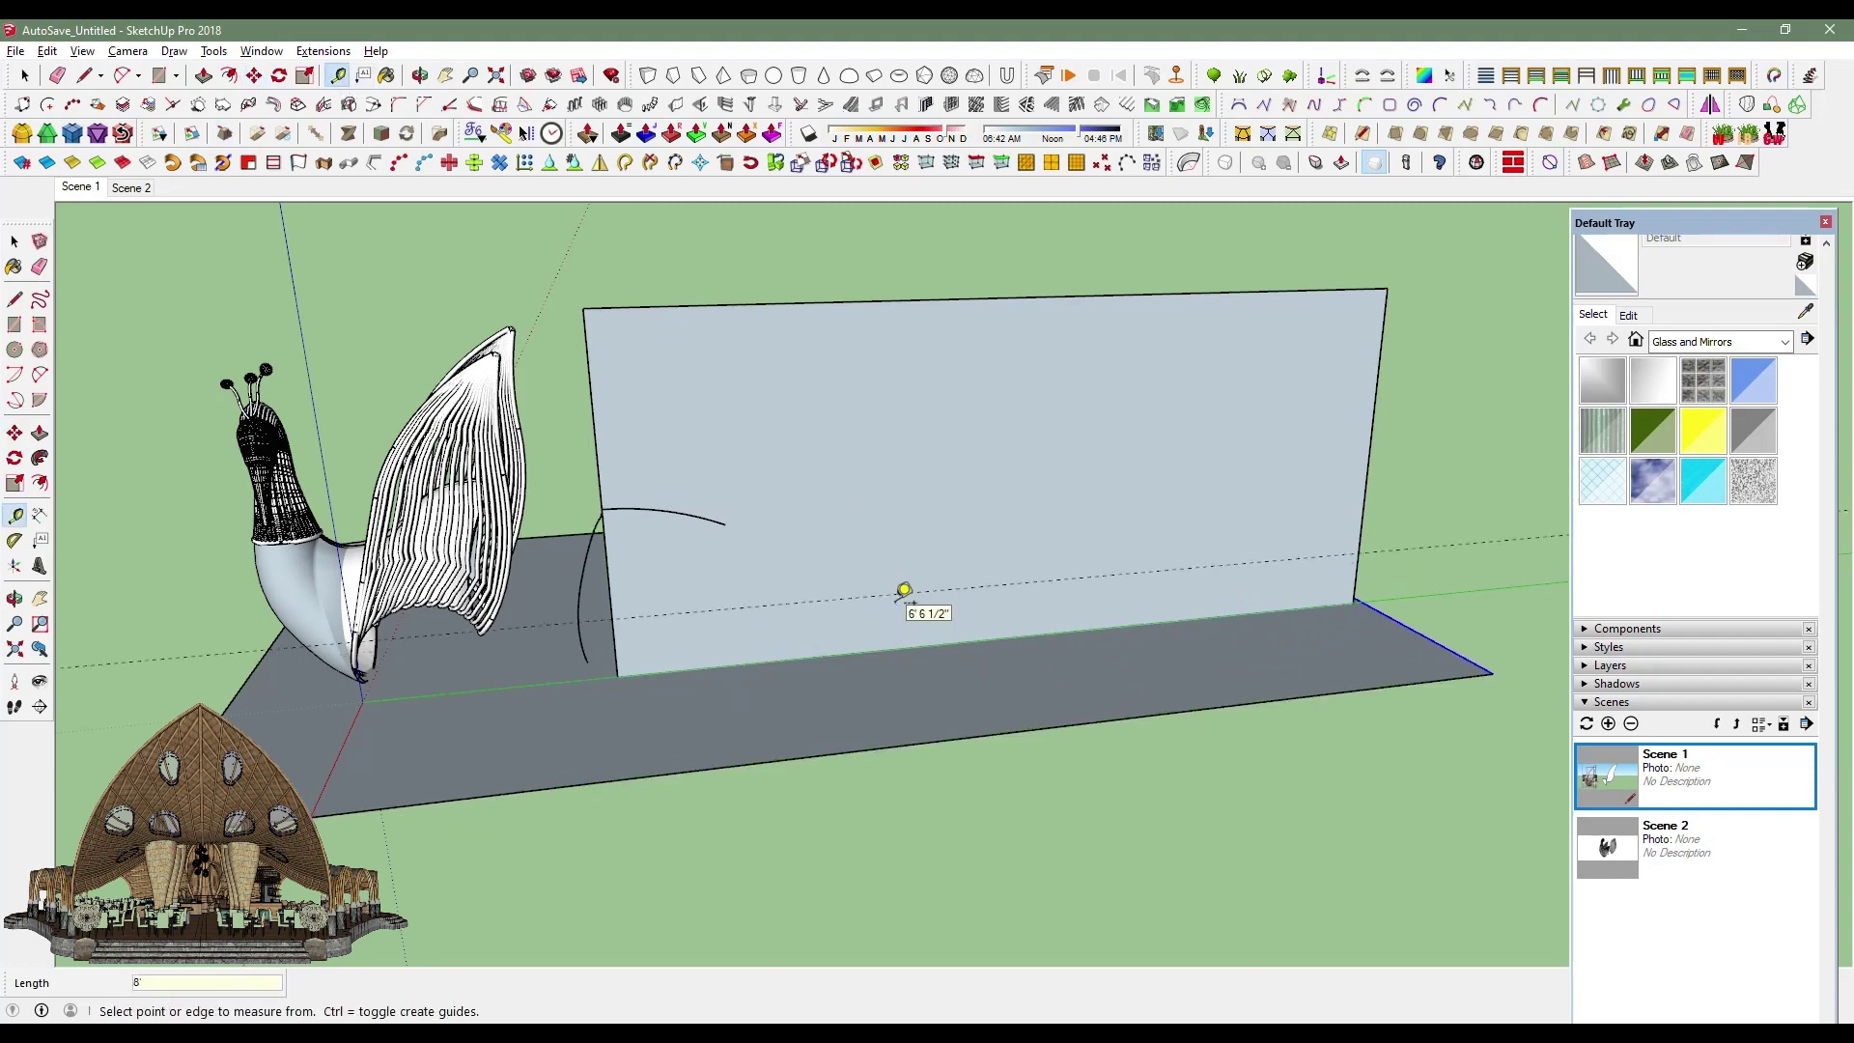
middle_click_drag(902, 591, 766, 464)
Continue the wall curve with two chained arcs forming an S-shaped wave.
key("a")
left_click(637, 508)
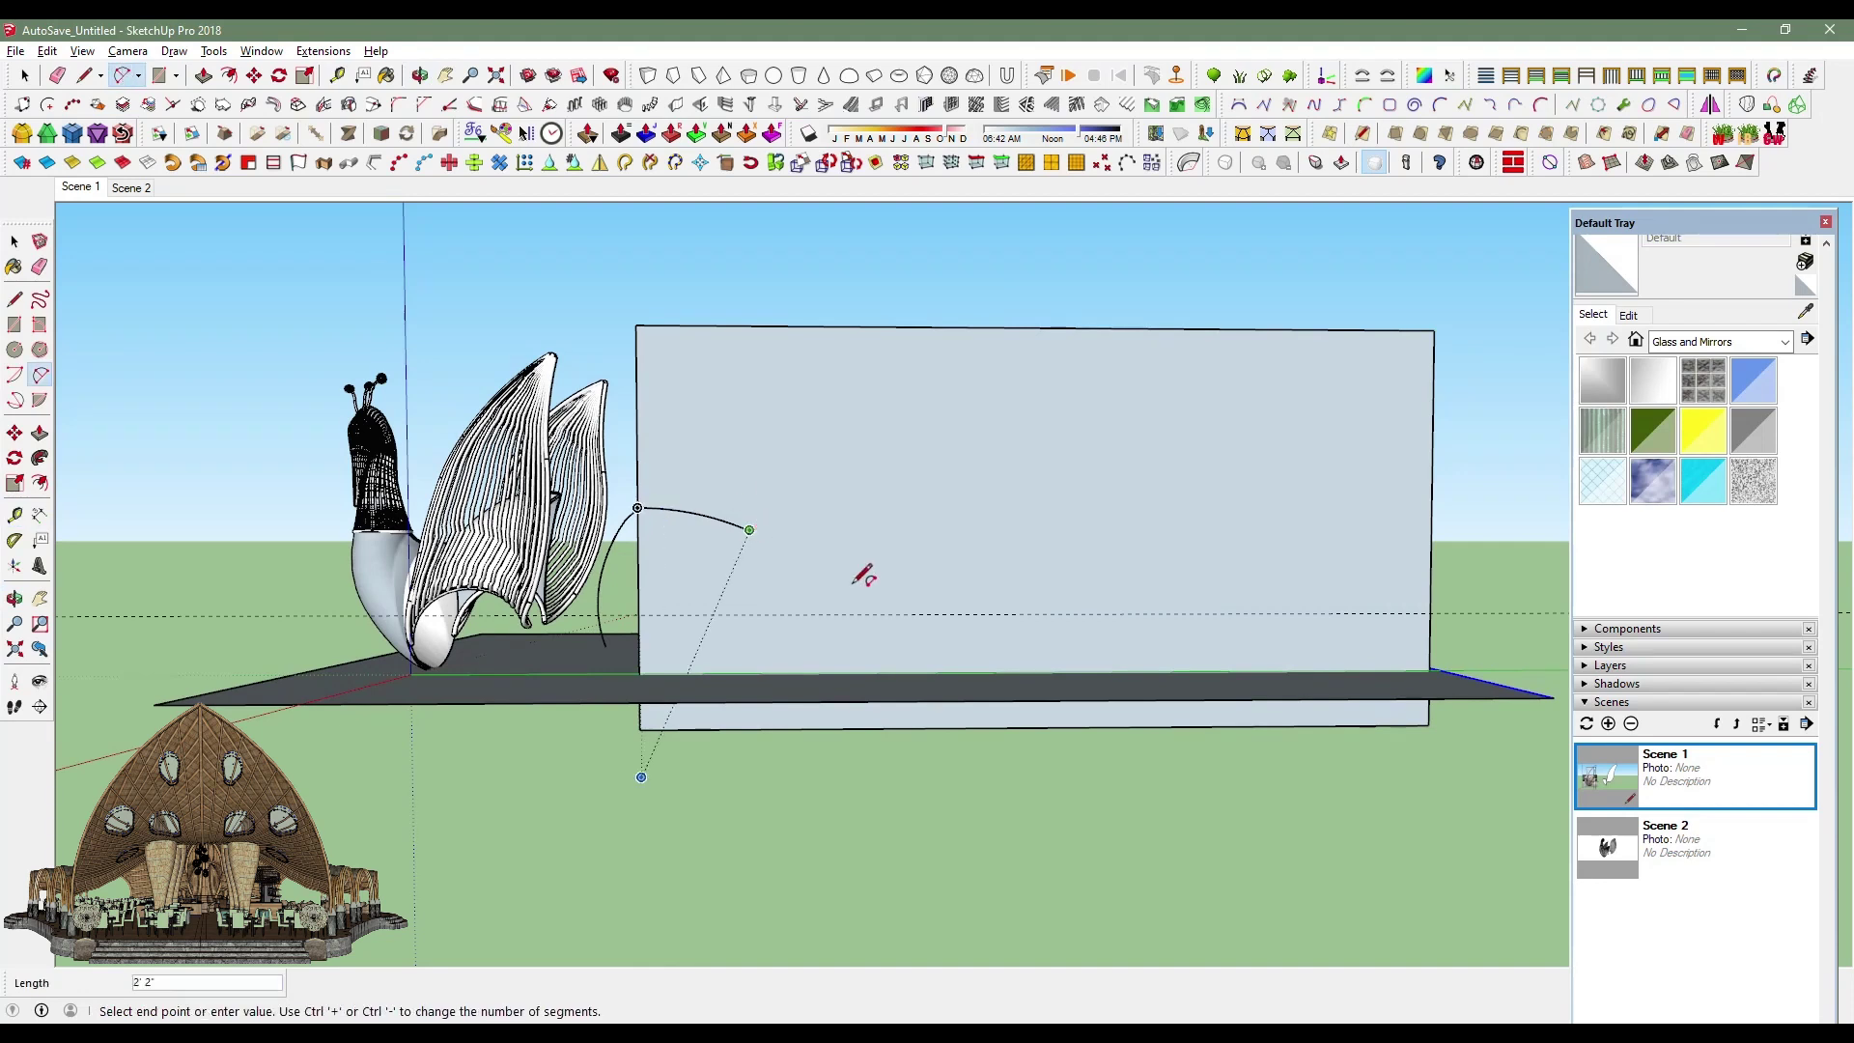
left_click(1002, 588)
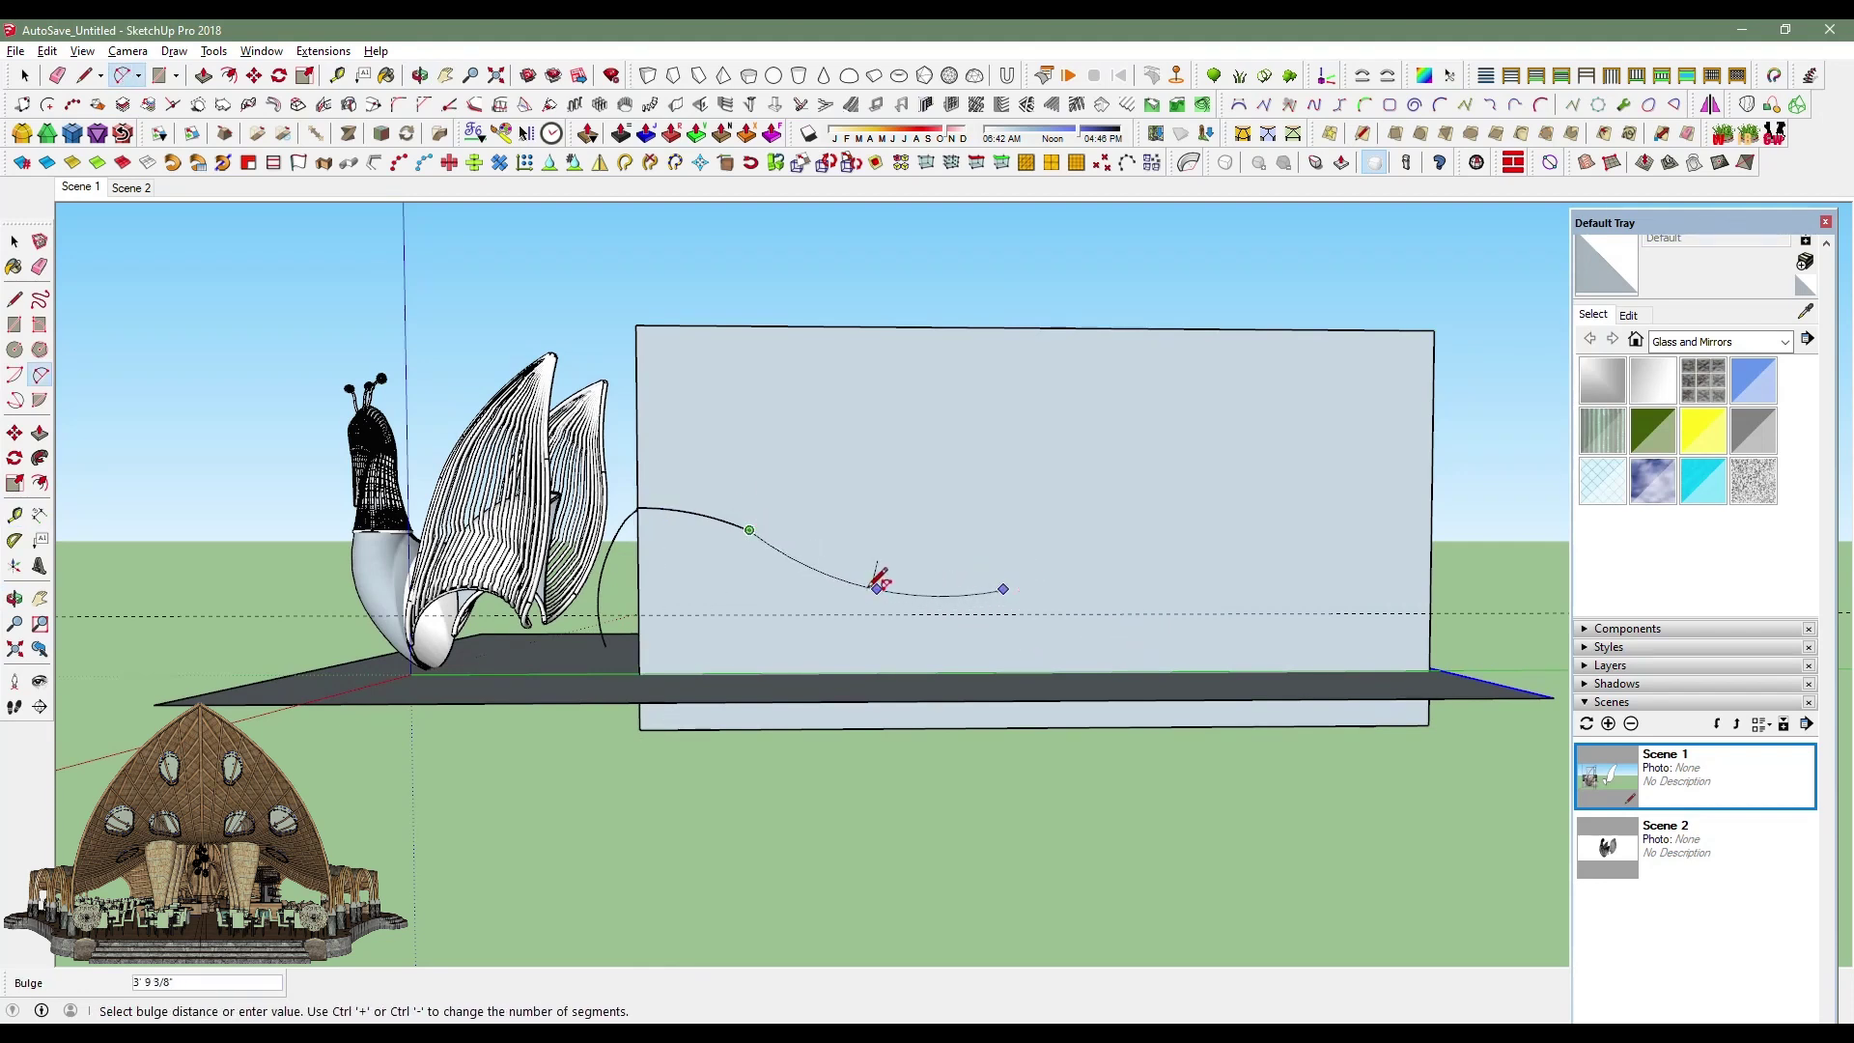
left_click(877, 584)
left_click(1004, 589)
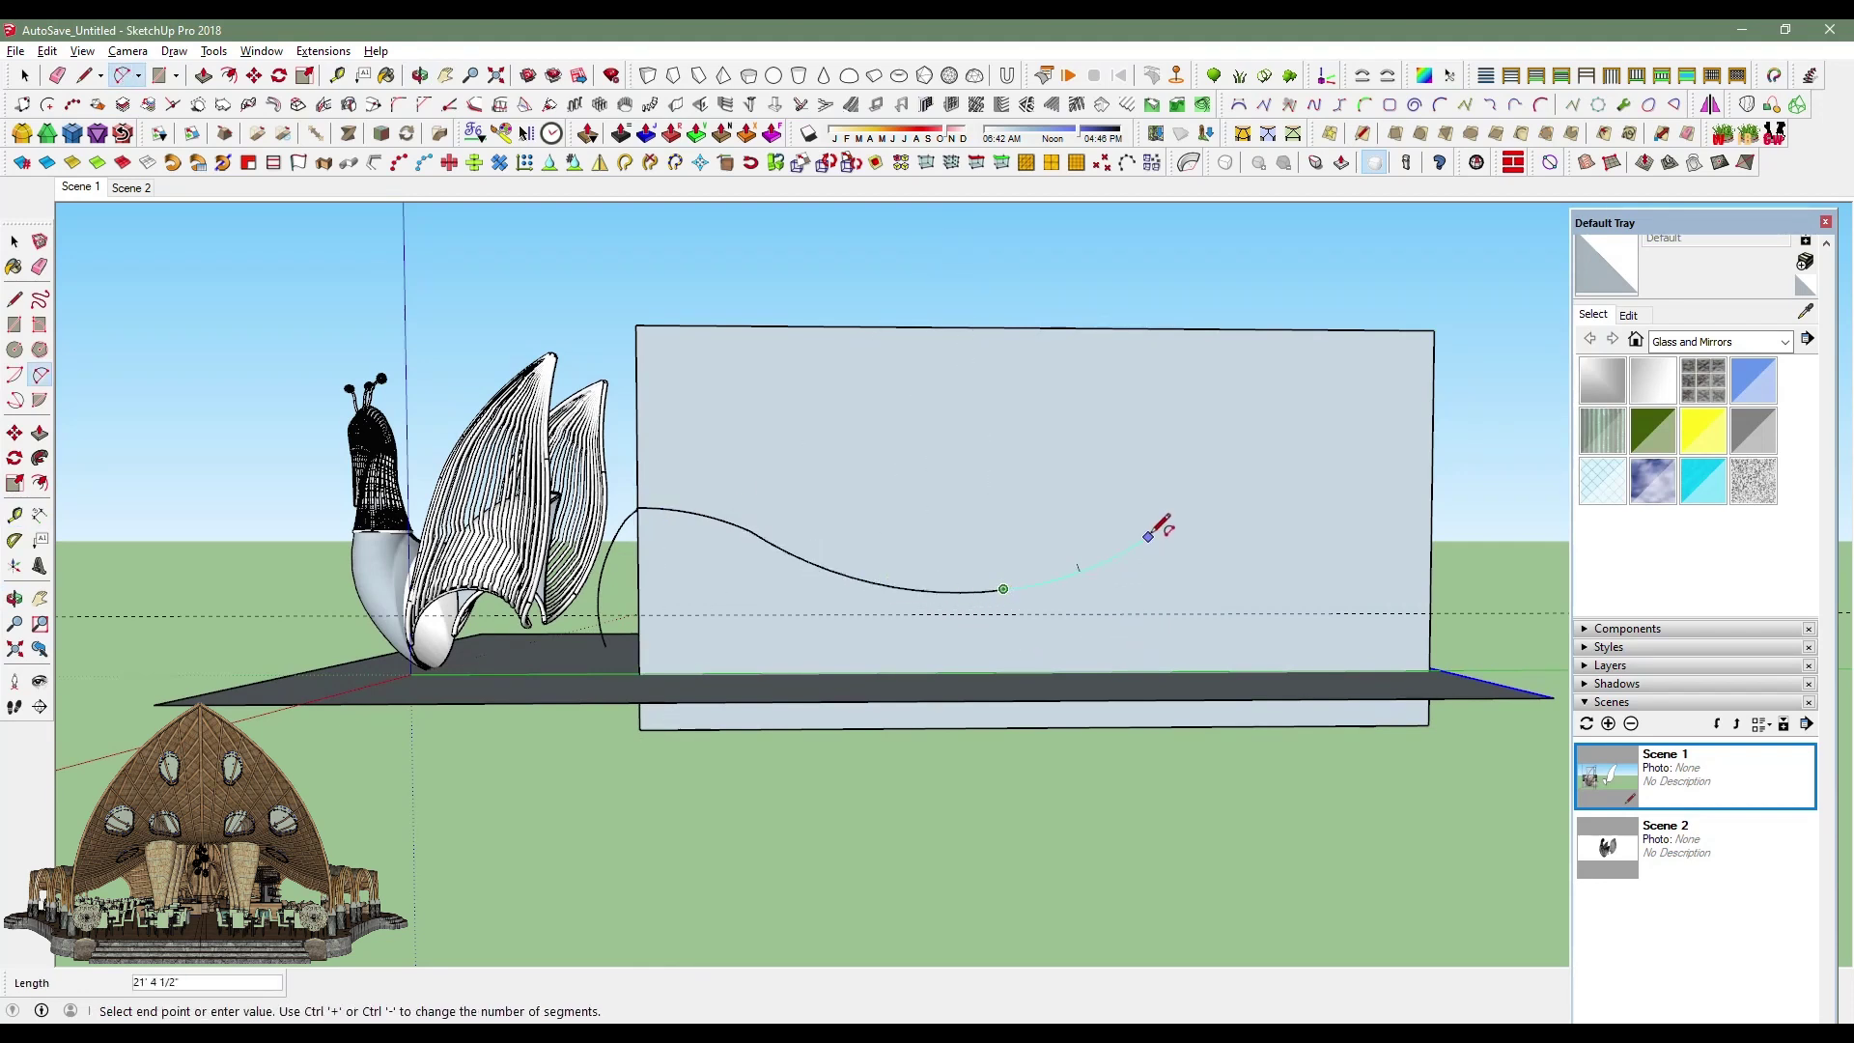
left_click(1126, 556)
middle_click_drag(1126, 556, 773, 559)
left_click(773, 559)
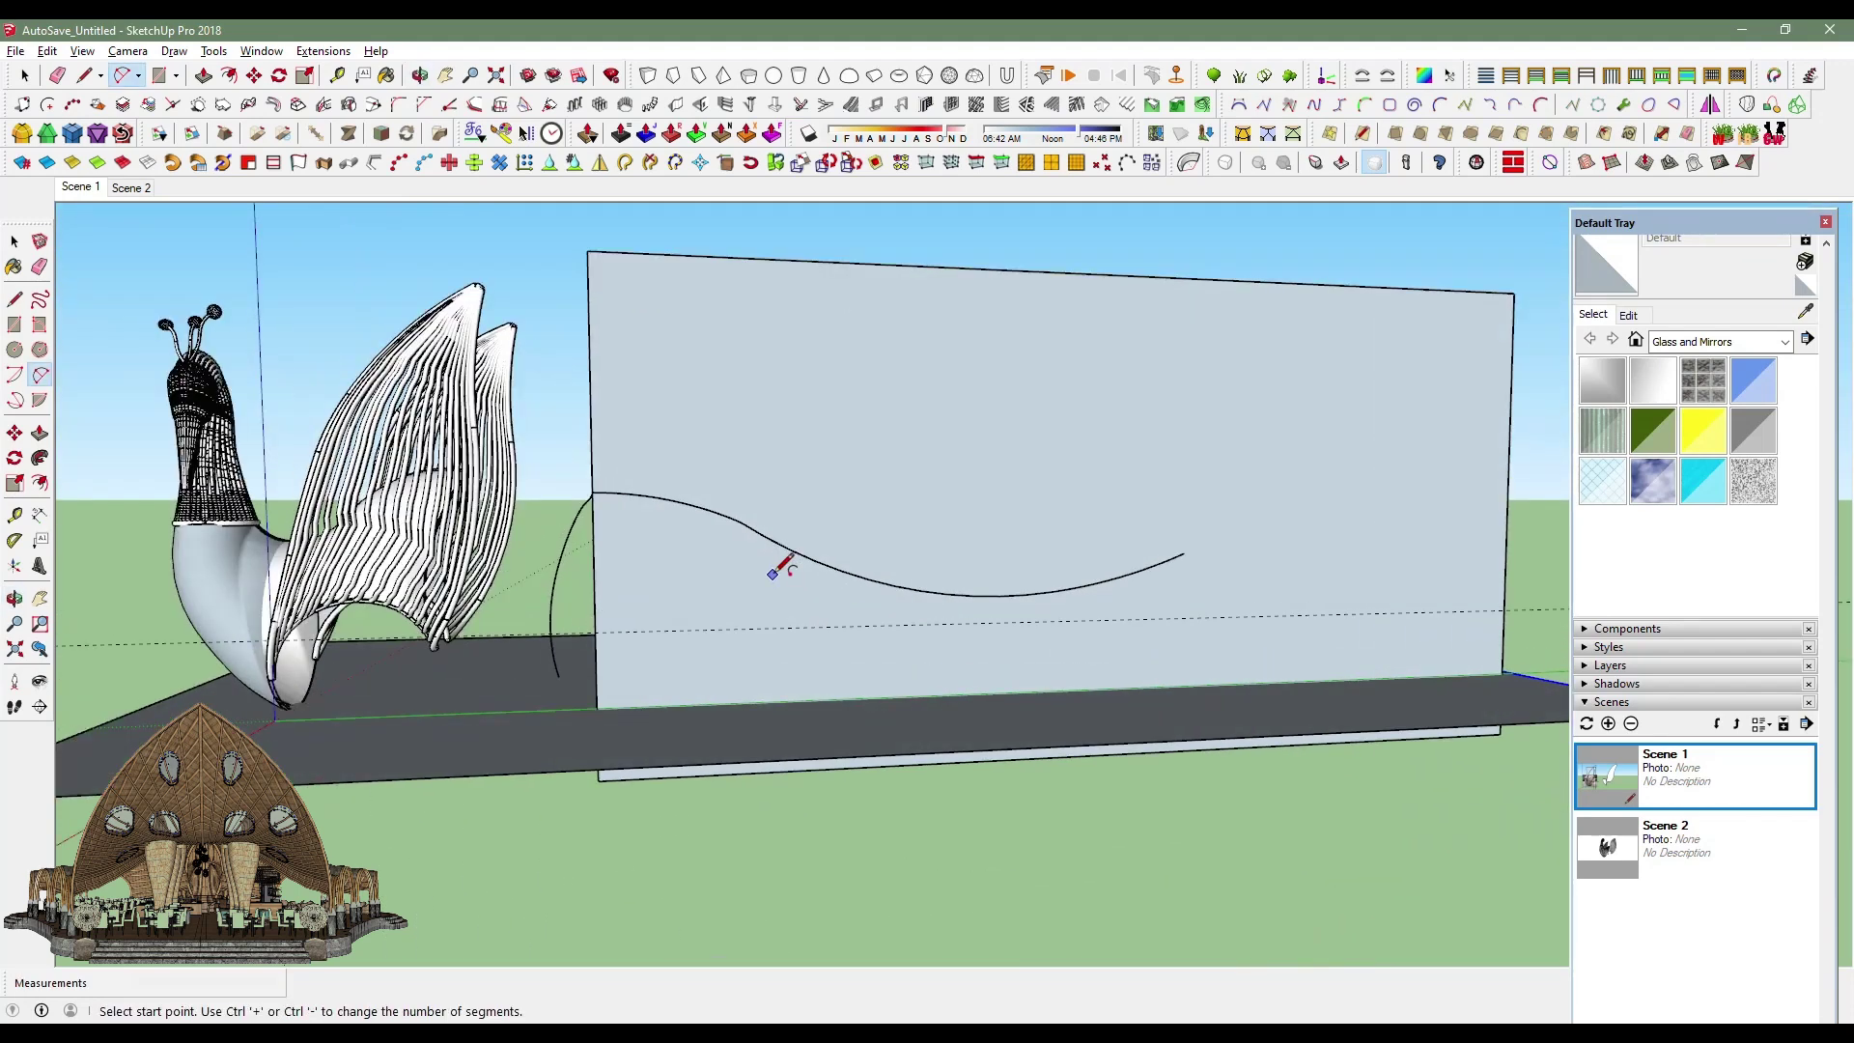
Add a short arc on the wall curve to finish the wave.
scroll(762, 526, "up", 5)
left_click(592, 396)
left_click(766, 483)
left_click(676, 437)
key("space")
scroll(676, 448, "up", 3)
scroll(724, 500, "down", 3)
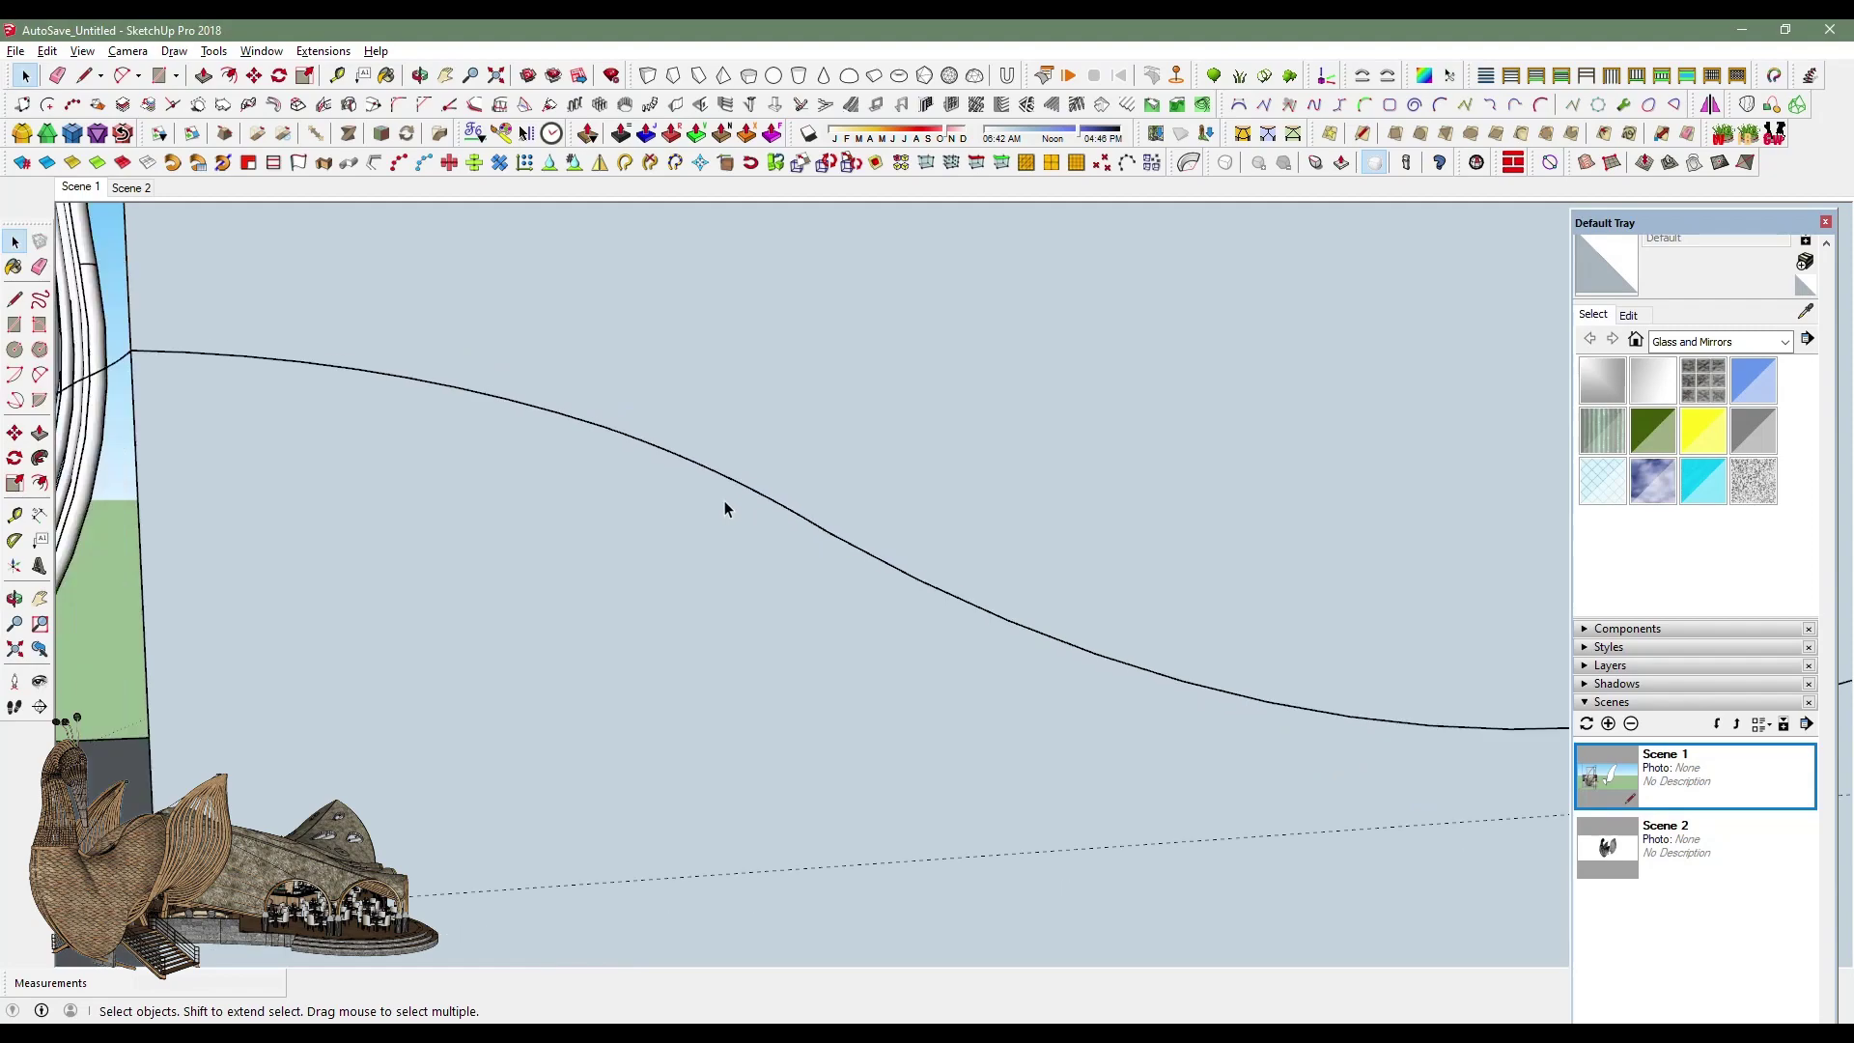
Draw the first ground arc starting from the wall curve's bottom.
scroll(724, 500, "down", 3)
mouse_move(815, 567)
middle_mouse_down()
mouse_move(587, 773)
mouse_move(901, 617)
mouse_move(881, 542)
mouse_move(660, 552)
mouse_move(712, 641)
middle_mouse_up()
key("a")
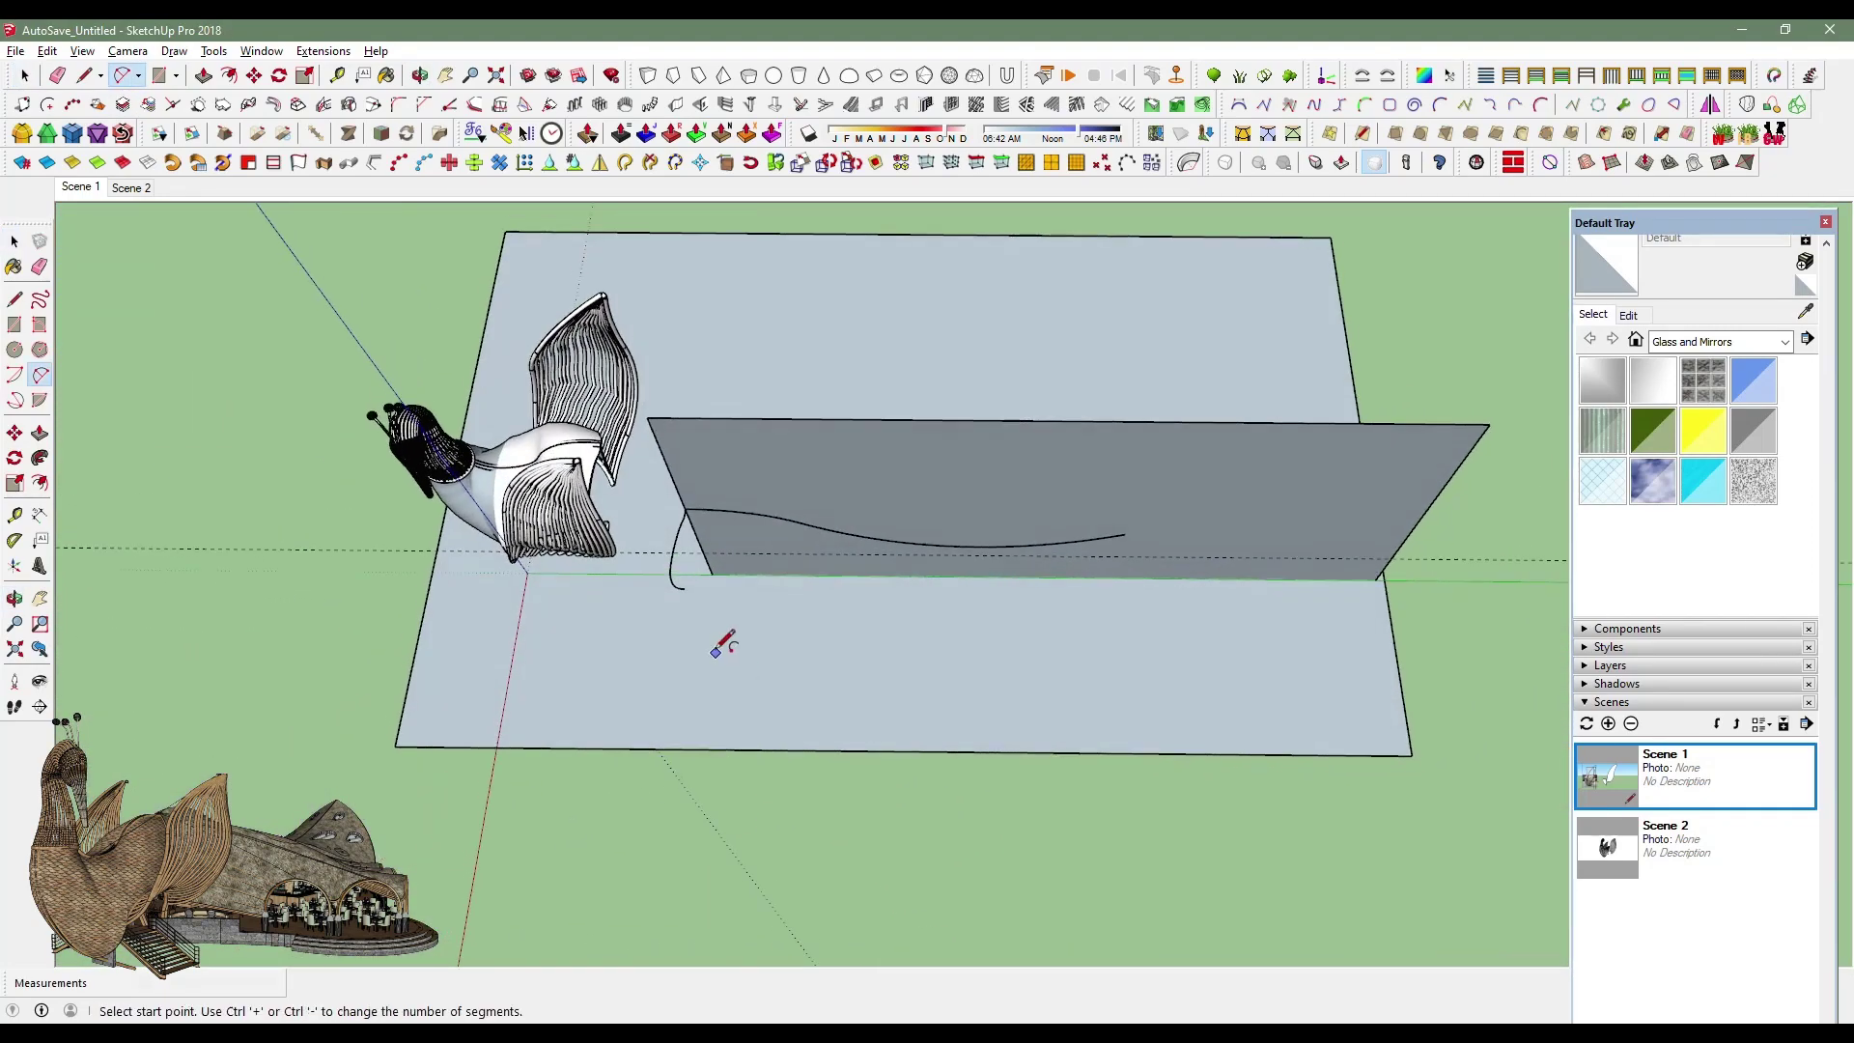
scroll(712, 641, "up", 2)
left_click(673, 566)
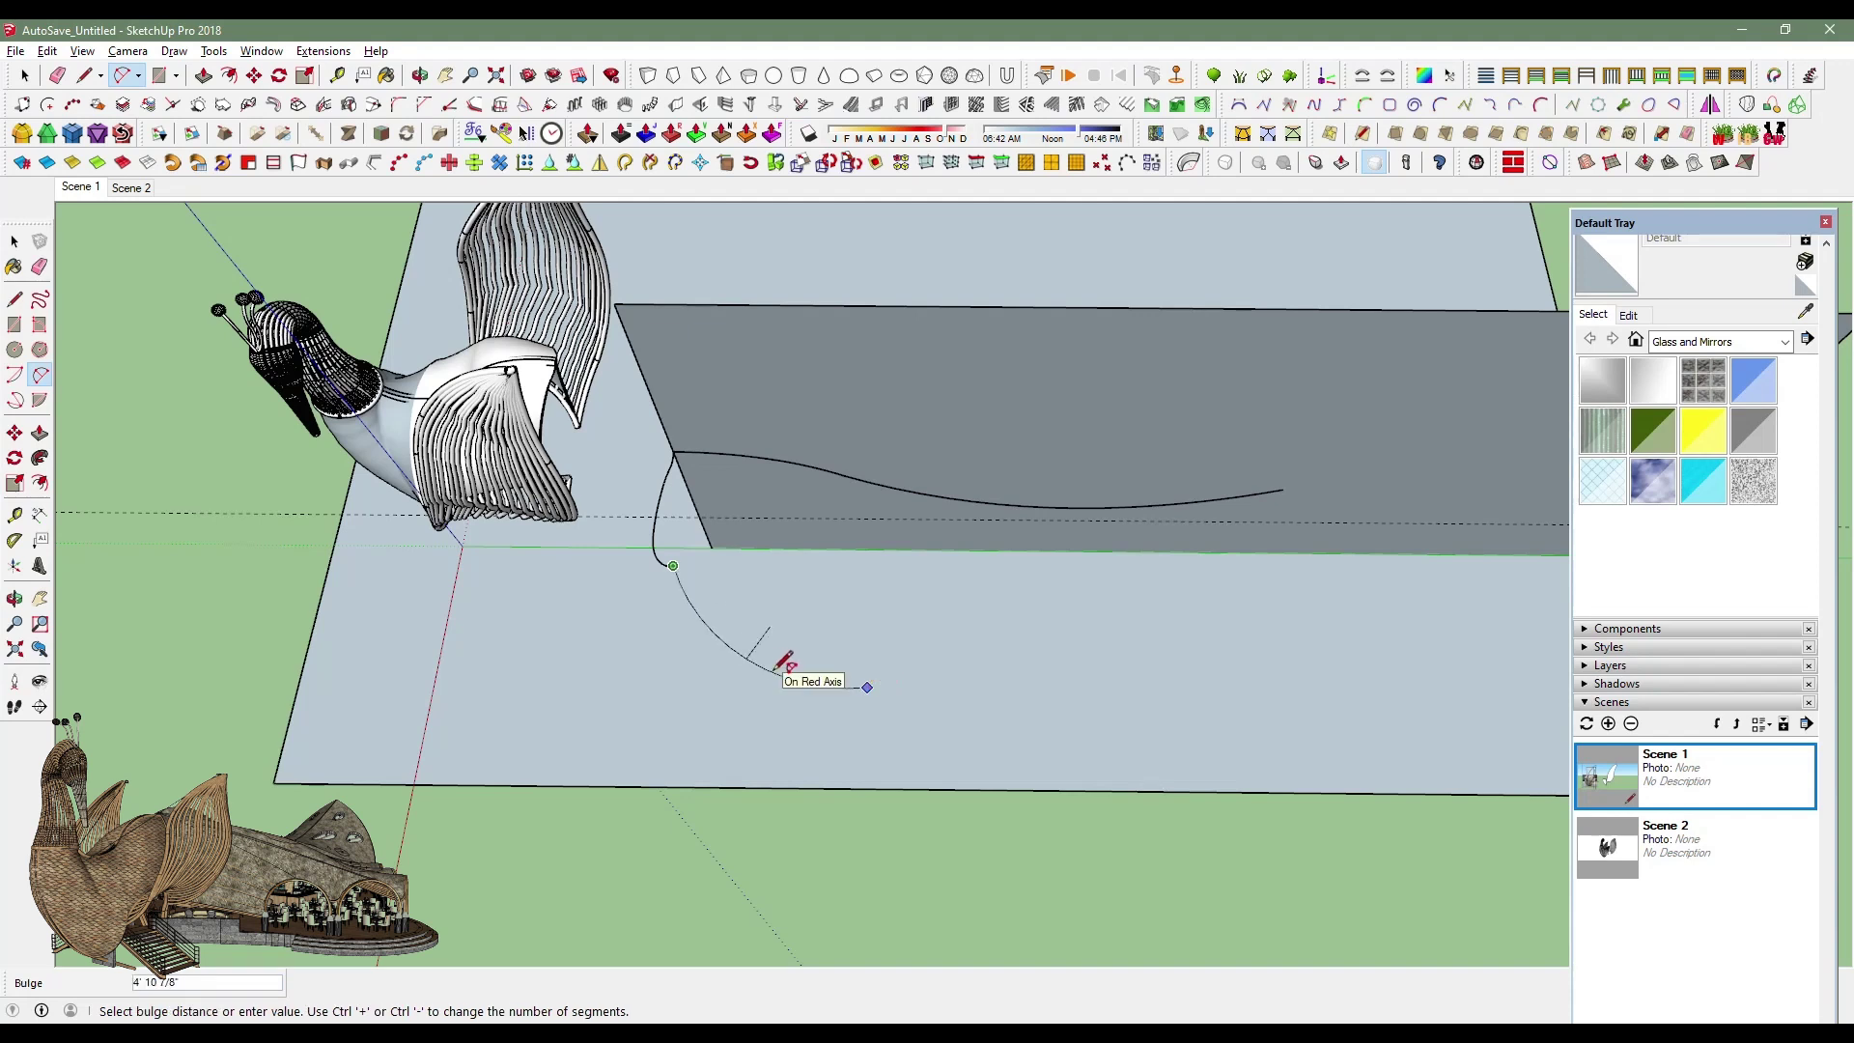
left_click(770, 713)
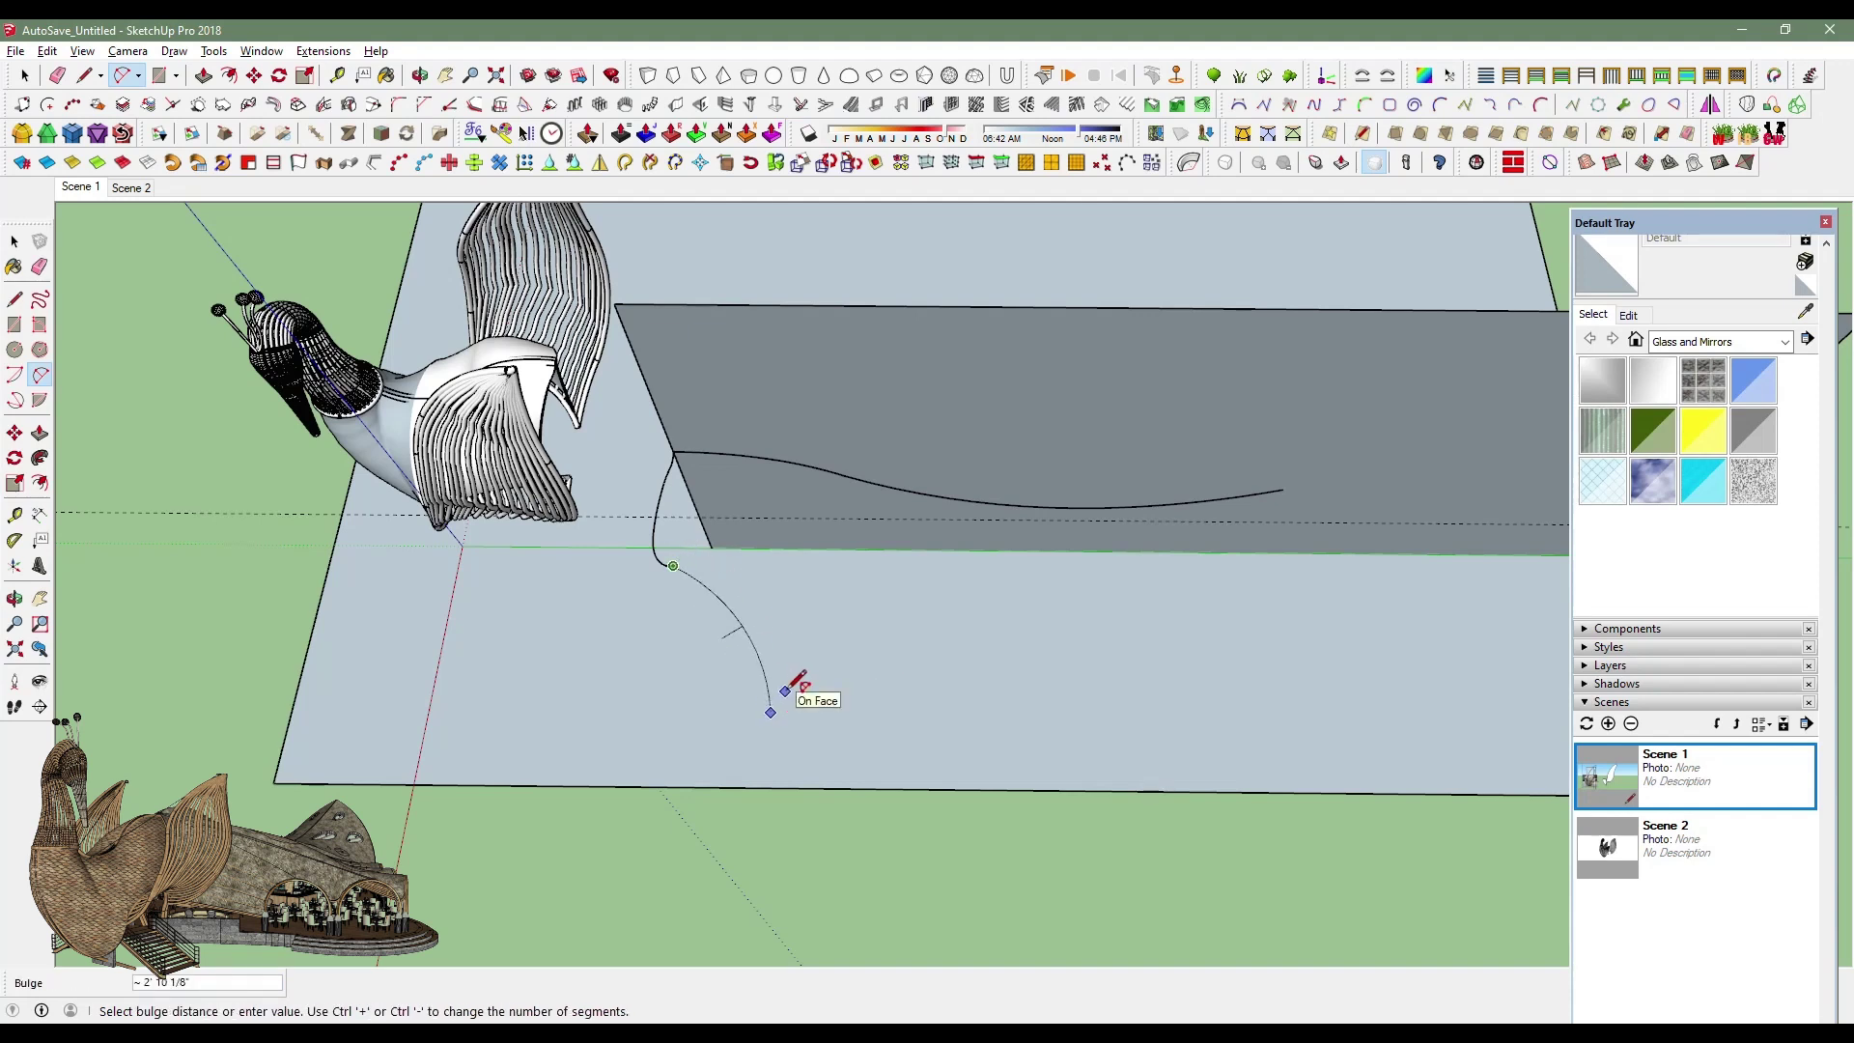
left_click(792, 686)
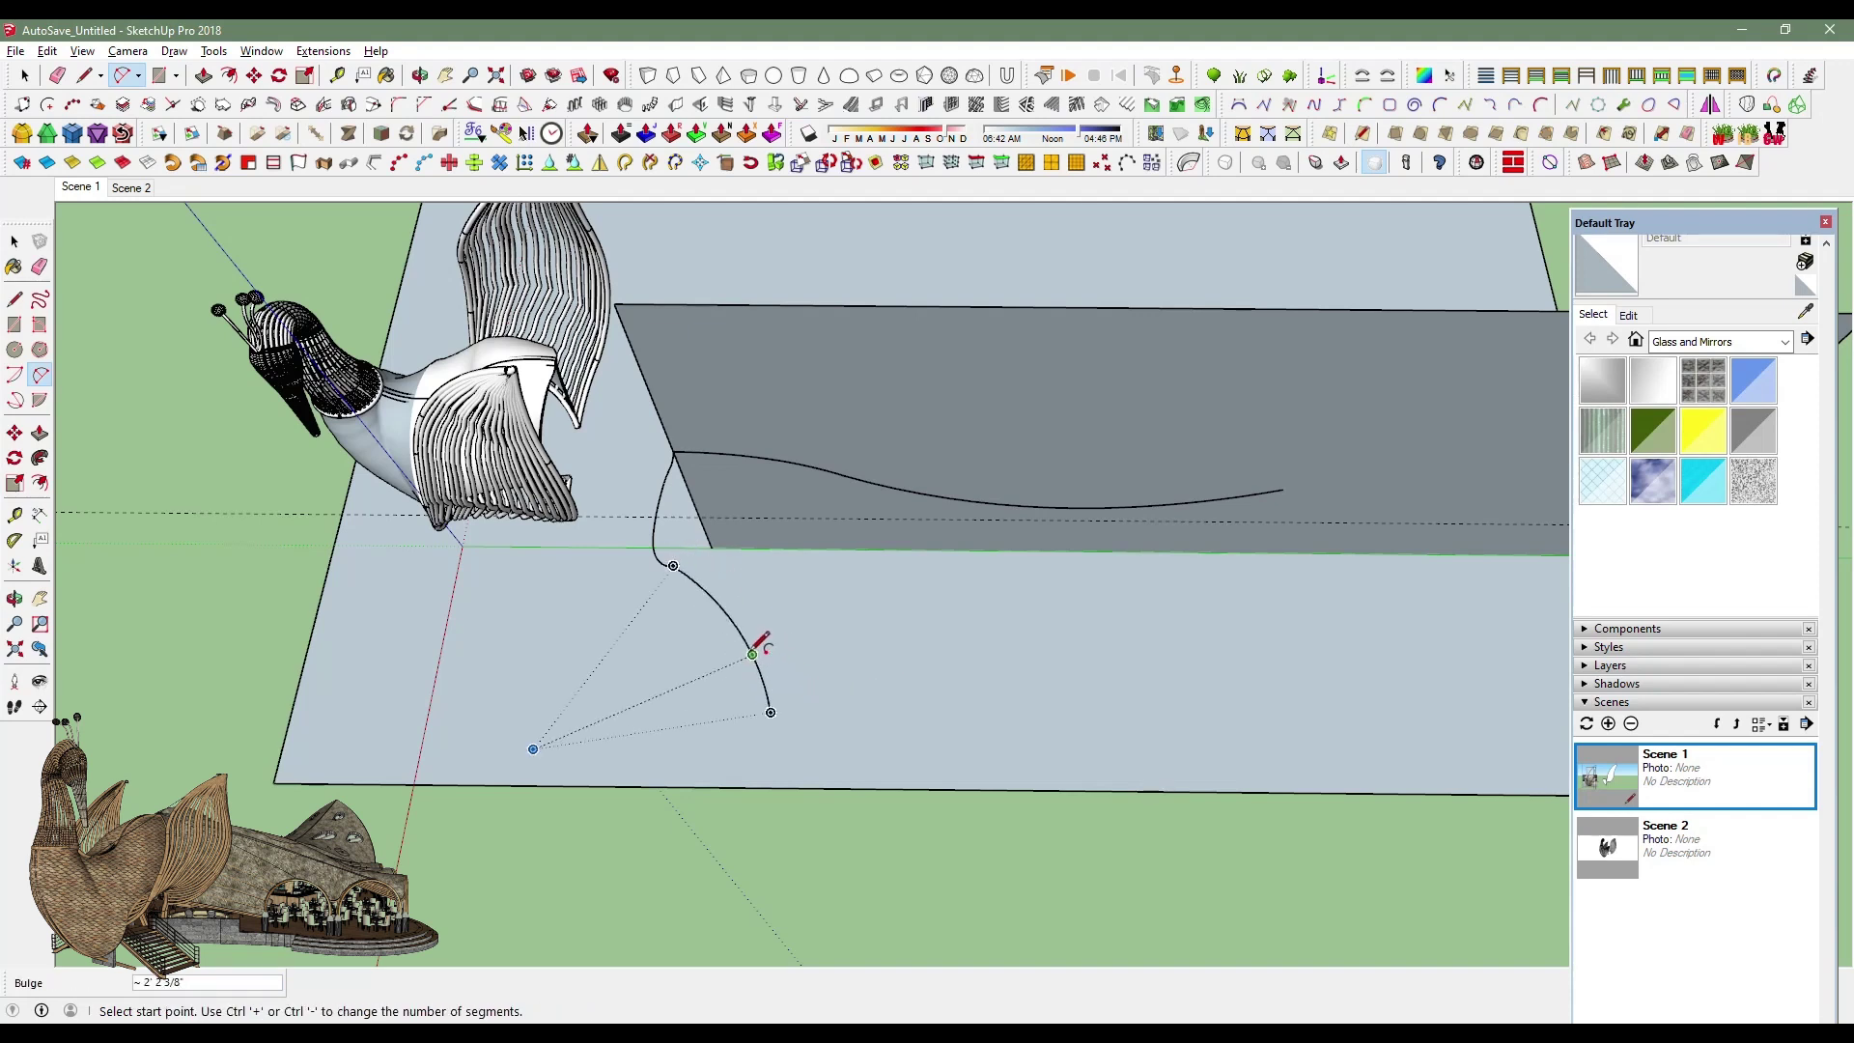
mouse_move(861, 740)
middle_mouse_down()
mouse_move(882, 795)
mouse_move(902, 744)
mouse_move(882, 666)
middle_mouse_up()
key("Escape")
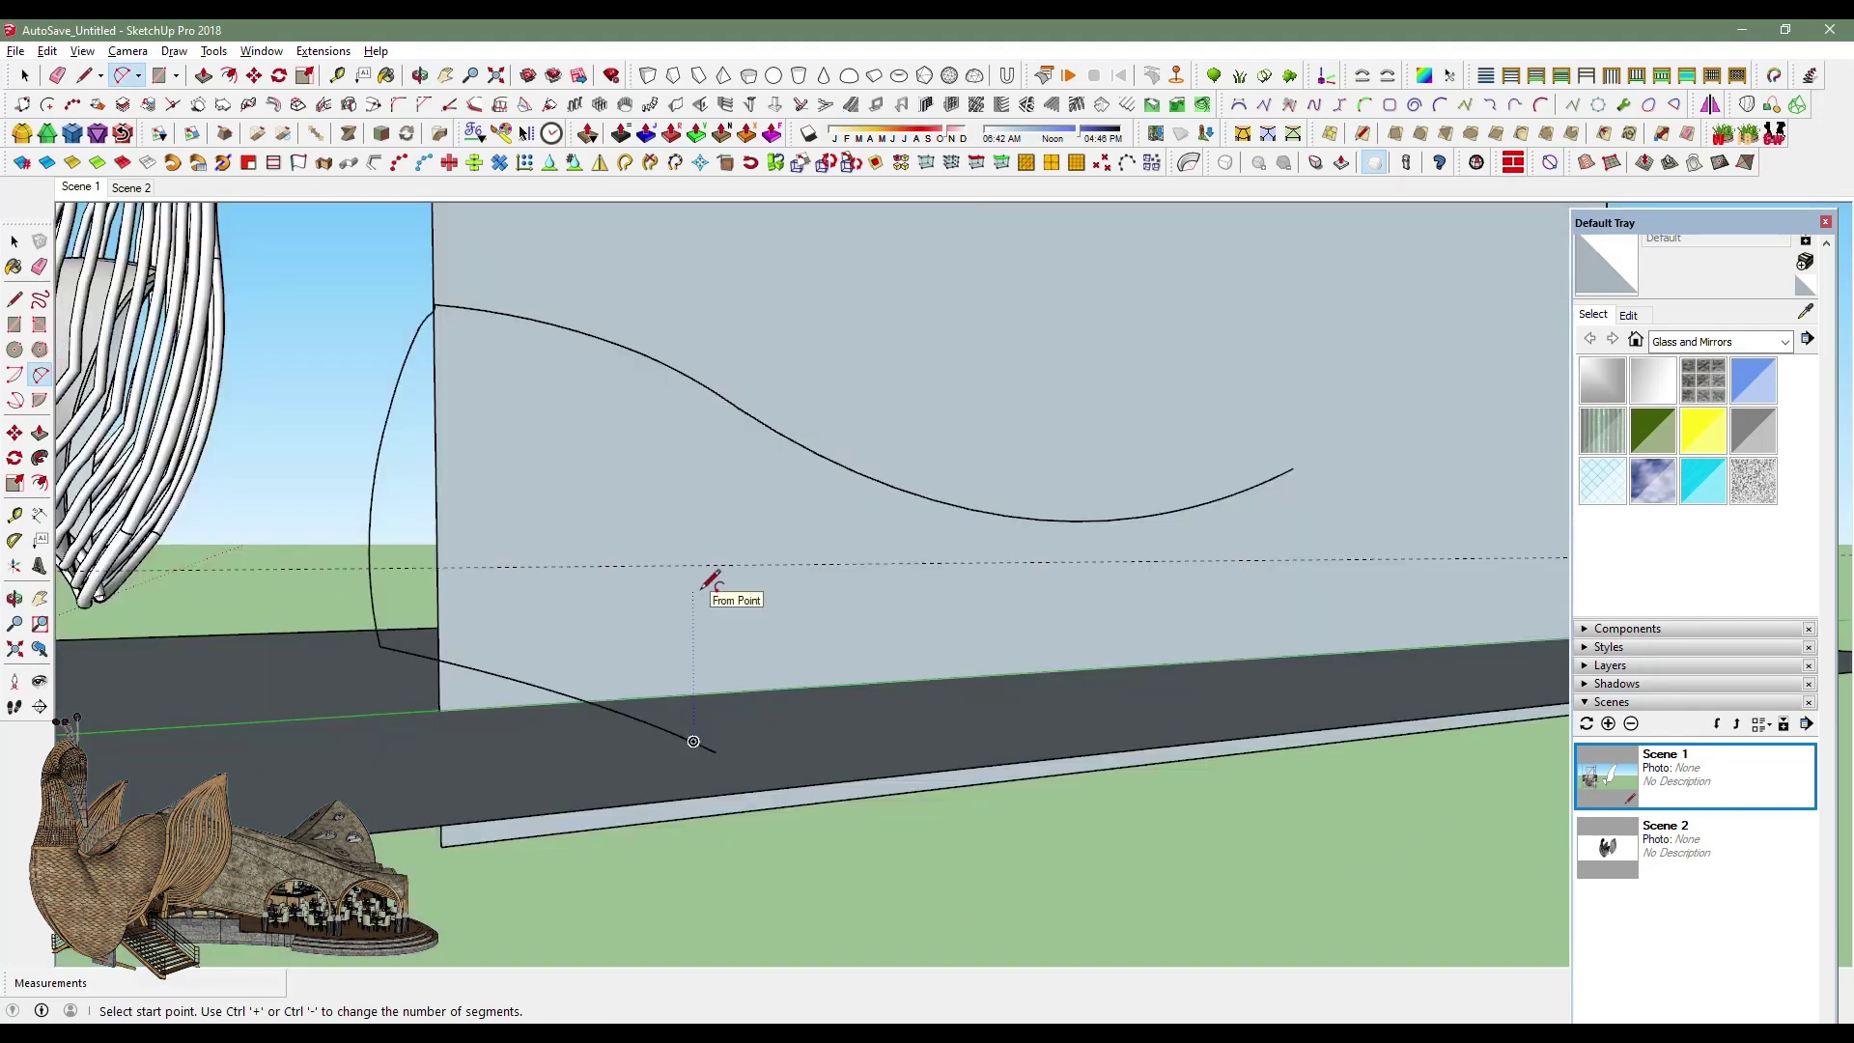
Chain two more arcs across the ground from the curve's end.
mouse_move(709, 580)
middle_mouse_down()
mouse_move(663, 537)
mouse_move(704, 798)
mouse_move(530, 902)
mouse_move(922, 773)
middle_mouse_up()
left_click(704, 798)
left_click(874, 741)
left_click(761, 789)
left_click(874, 741)
left_click(996, 637)
left_click(1002, 675)
middle_click_drag(1003, 675, 666, 736)
Measure distances from points on the ground curve with Tape Measure.
key("t")
left_click(987, 656)
left_click(658, 517)
left_click(662, 662)
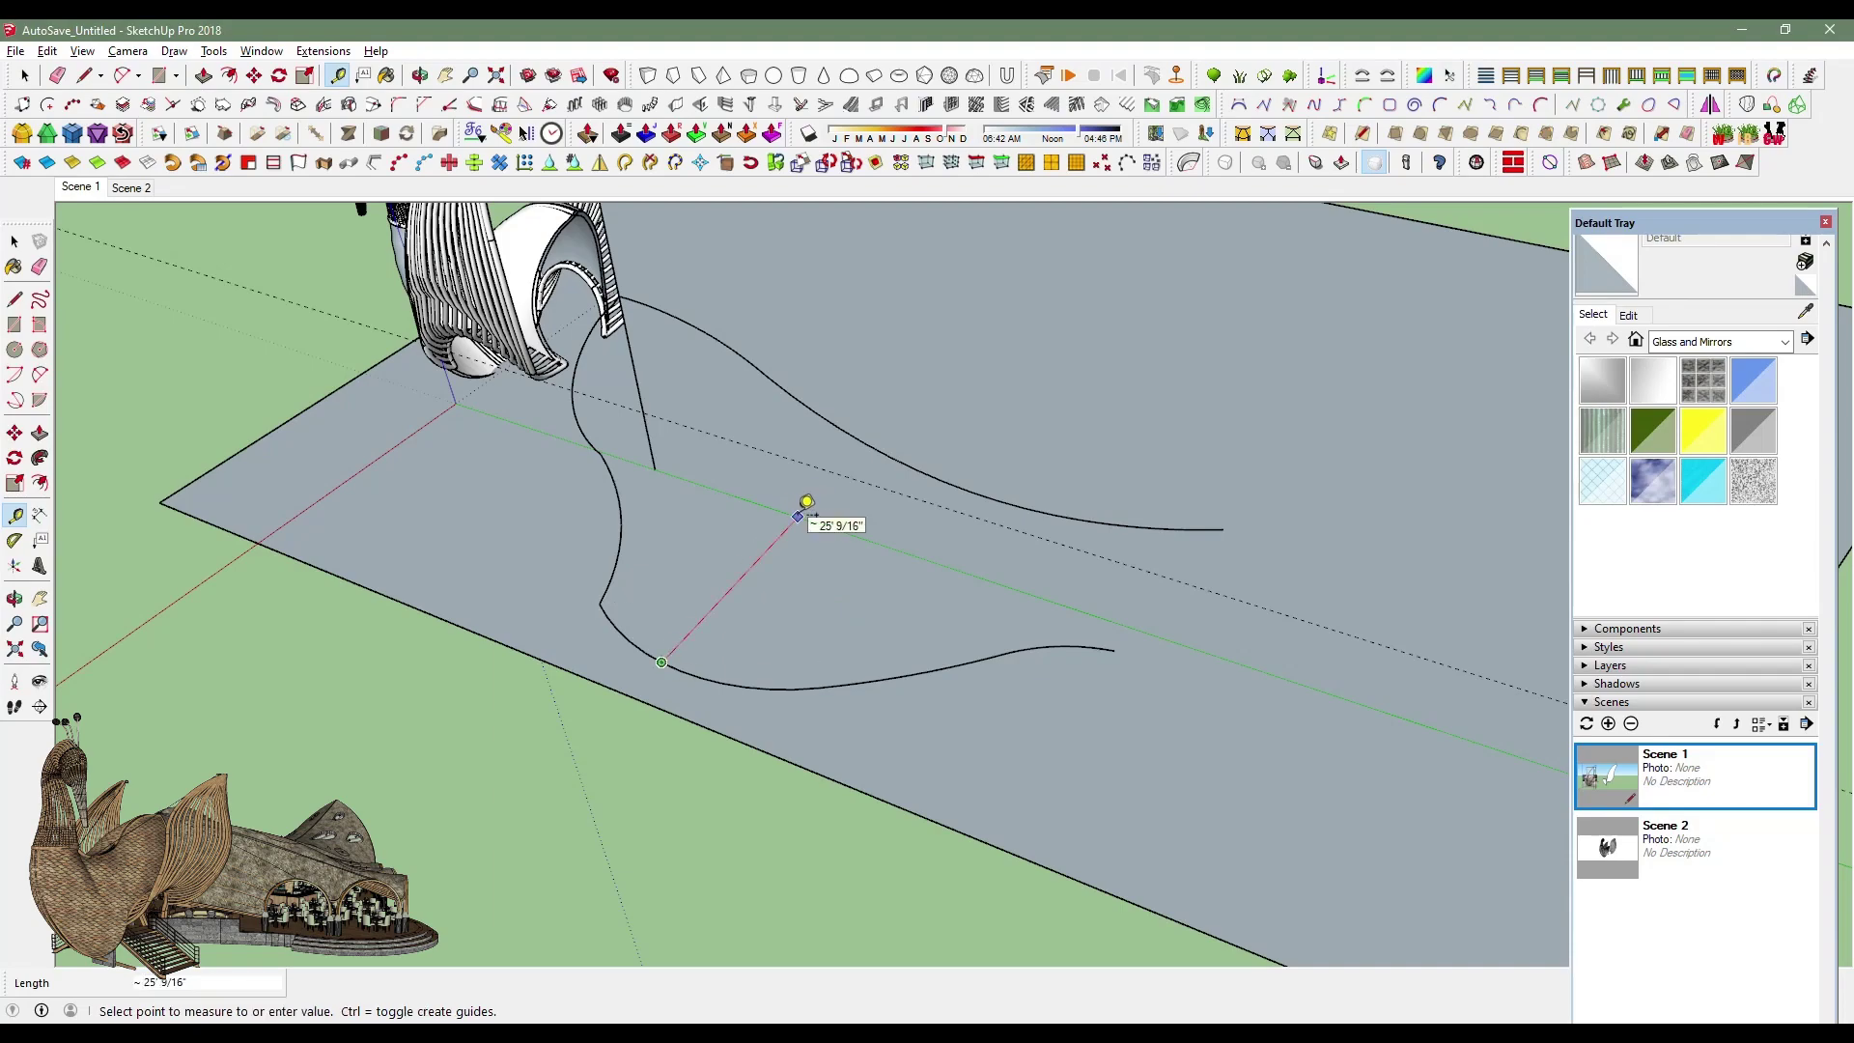
mouse_move(692, 592)
middle_mouse_down()
mouse_move(849, 380)
mouse_move(1014, 509)
mouse_move(1060, 434)
mouse_move(1114, 489)
mouse_move(976, 489)
mouse_move(1191, 426)
mouse_move(889, 526)
mouse_move(454, 505)
mouse_move(902, 629)
mouse_move(1171, 641)
mouse_move(824, 682)
mouse_move(905, 715)
mouse_move(869, 758)
mouse_move(932, 592)
middle_mouse_up()
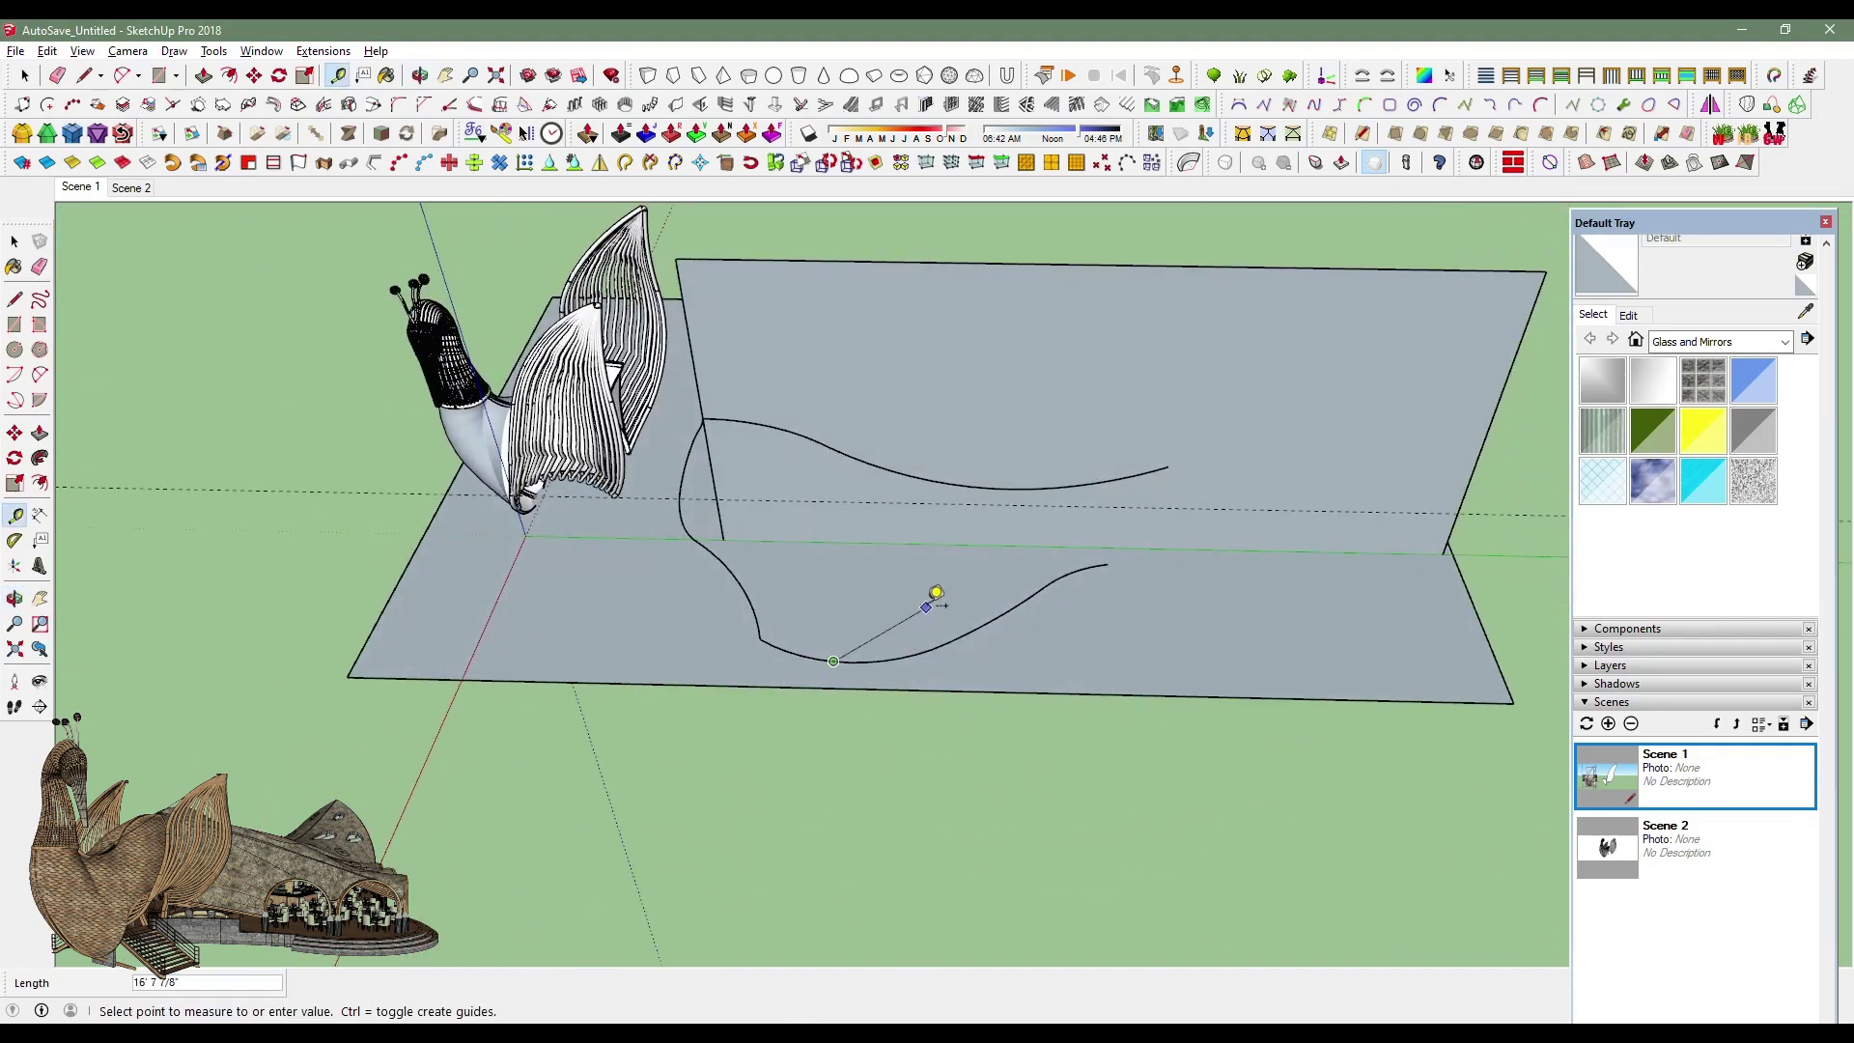
left_click(25, 76)
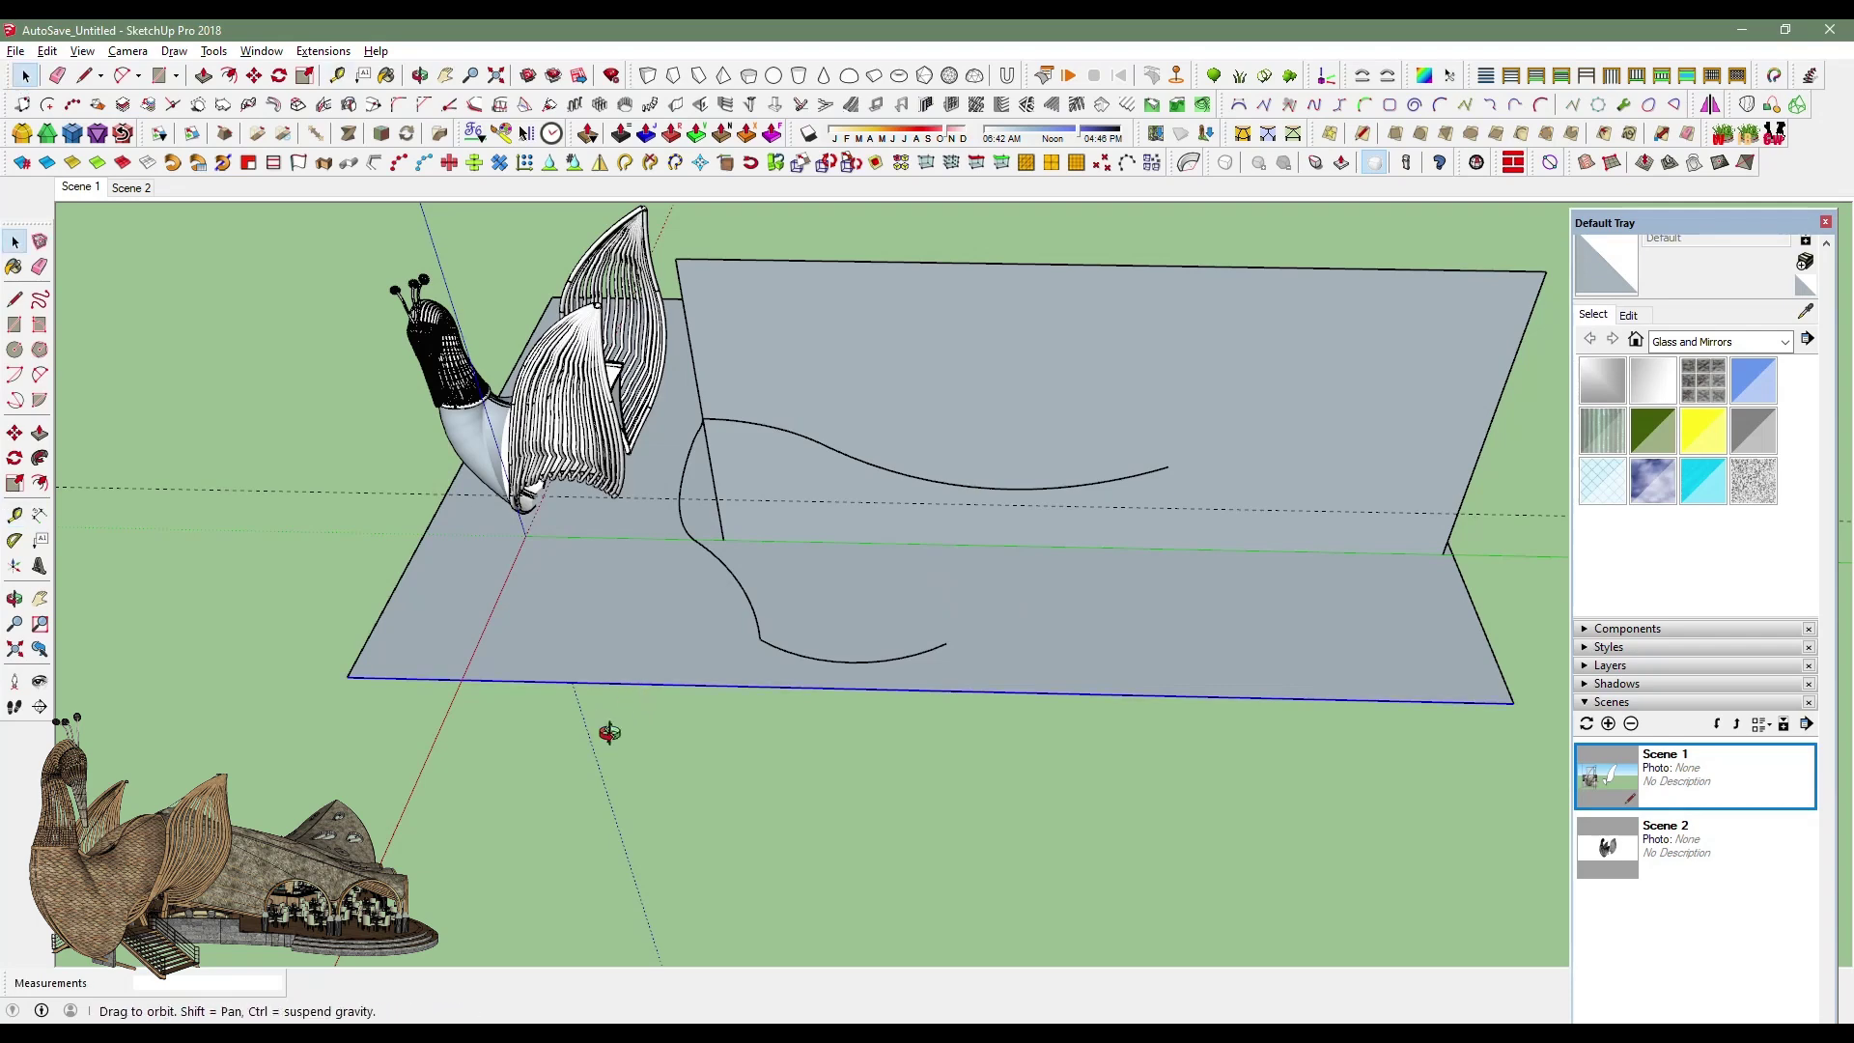
Stretch the ground face outward at its corner.
middle_click_drag(609, 733, 579, 695)
key("m")
left_click_drag(363, 650, 299, 780)
left_click(299, 780)
key("space")
Delete the lower ground arc and redraw its first arc from the curve's end.
left_click(834, 669)
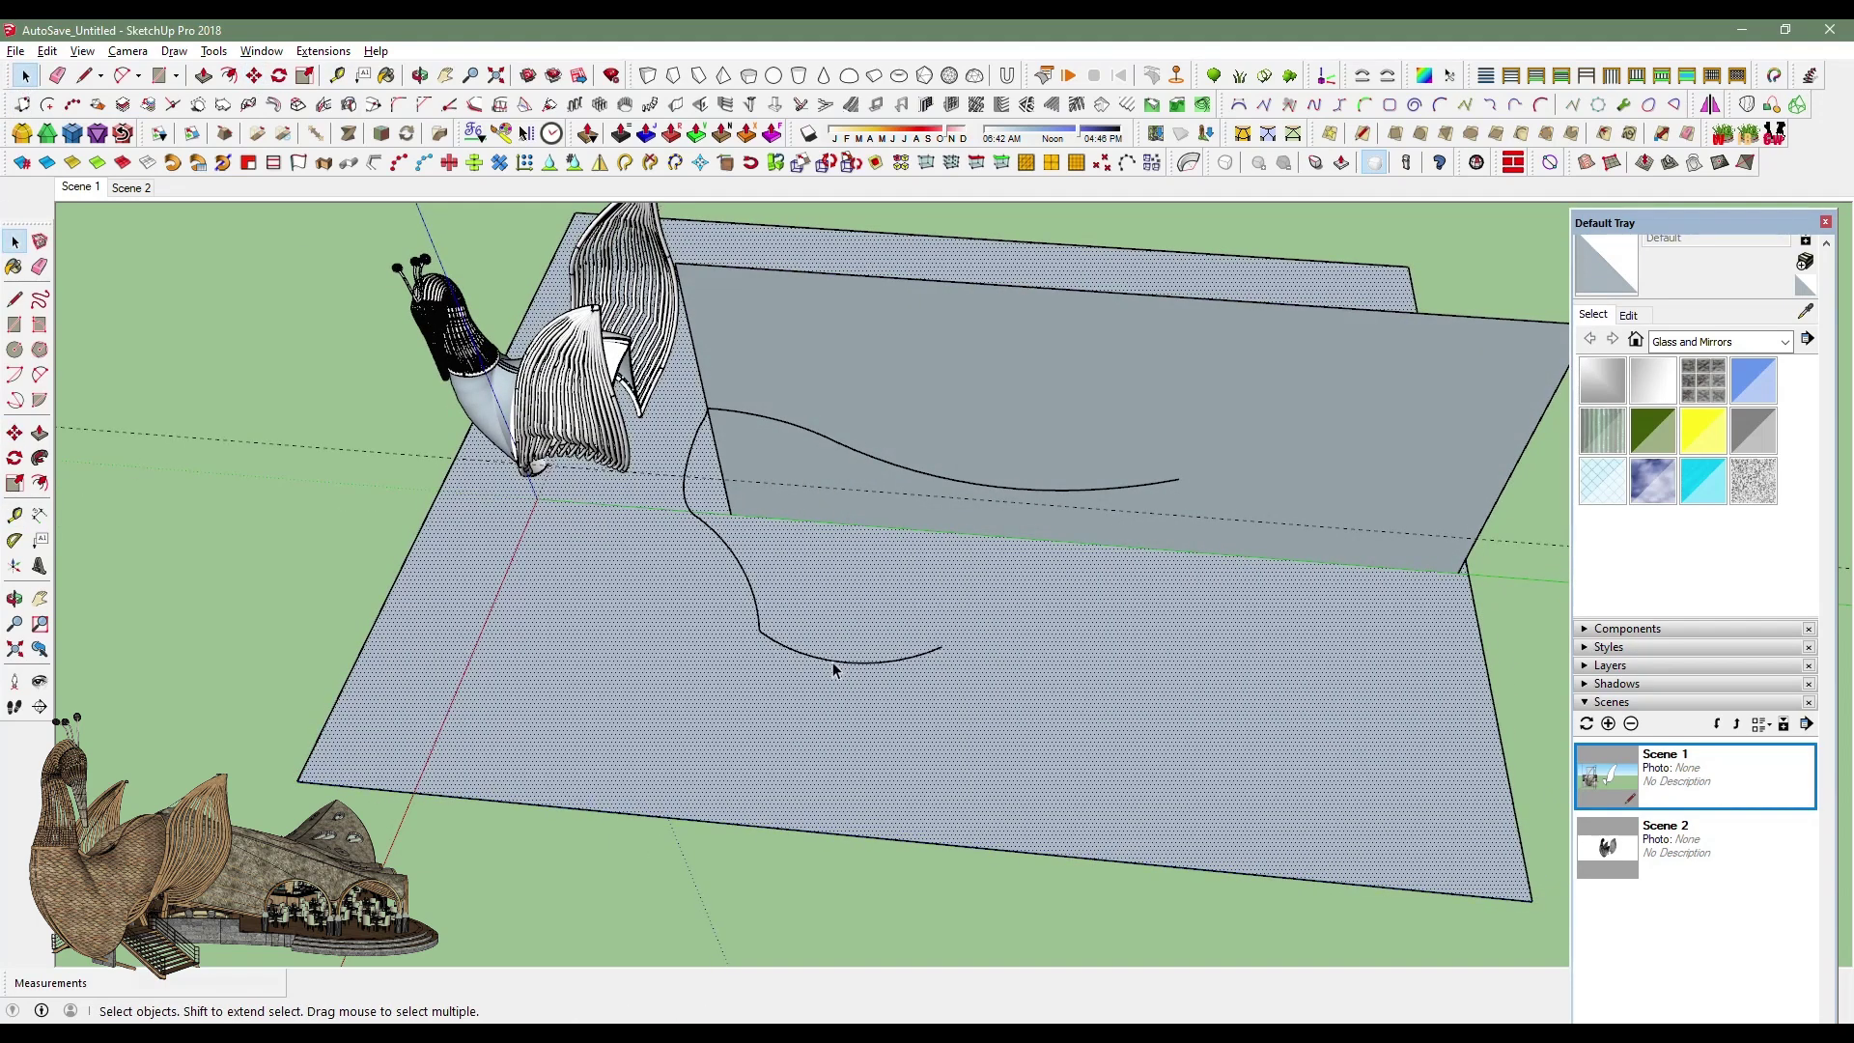
key("Delete")
key("a")
left_click(759, 631)
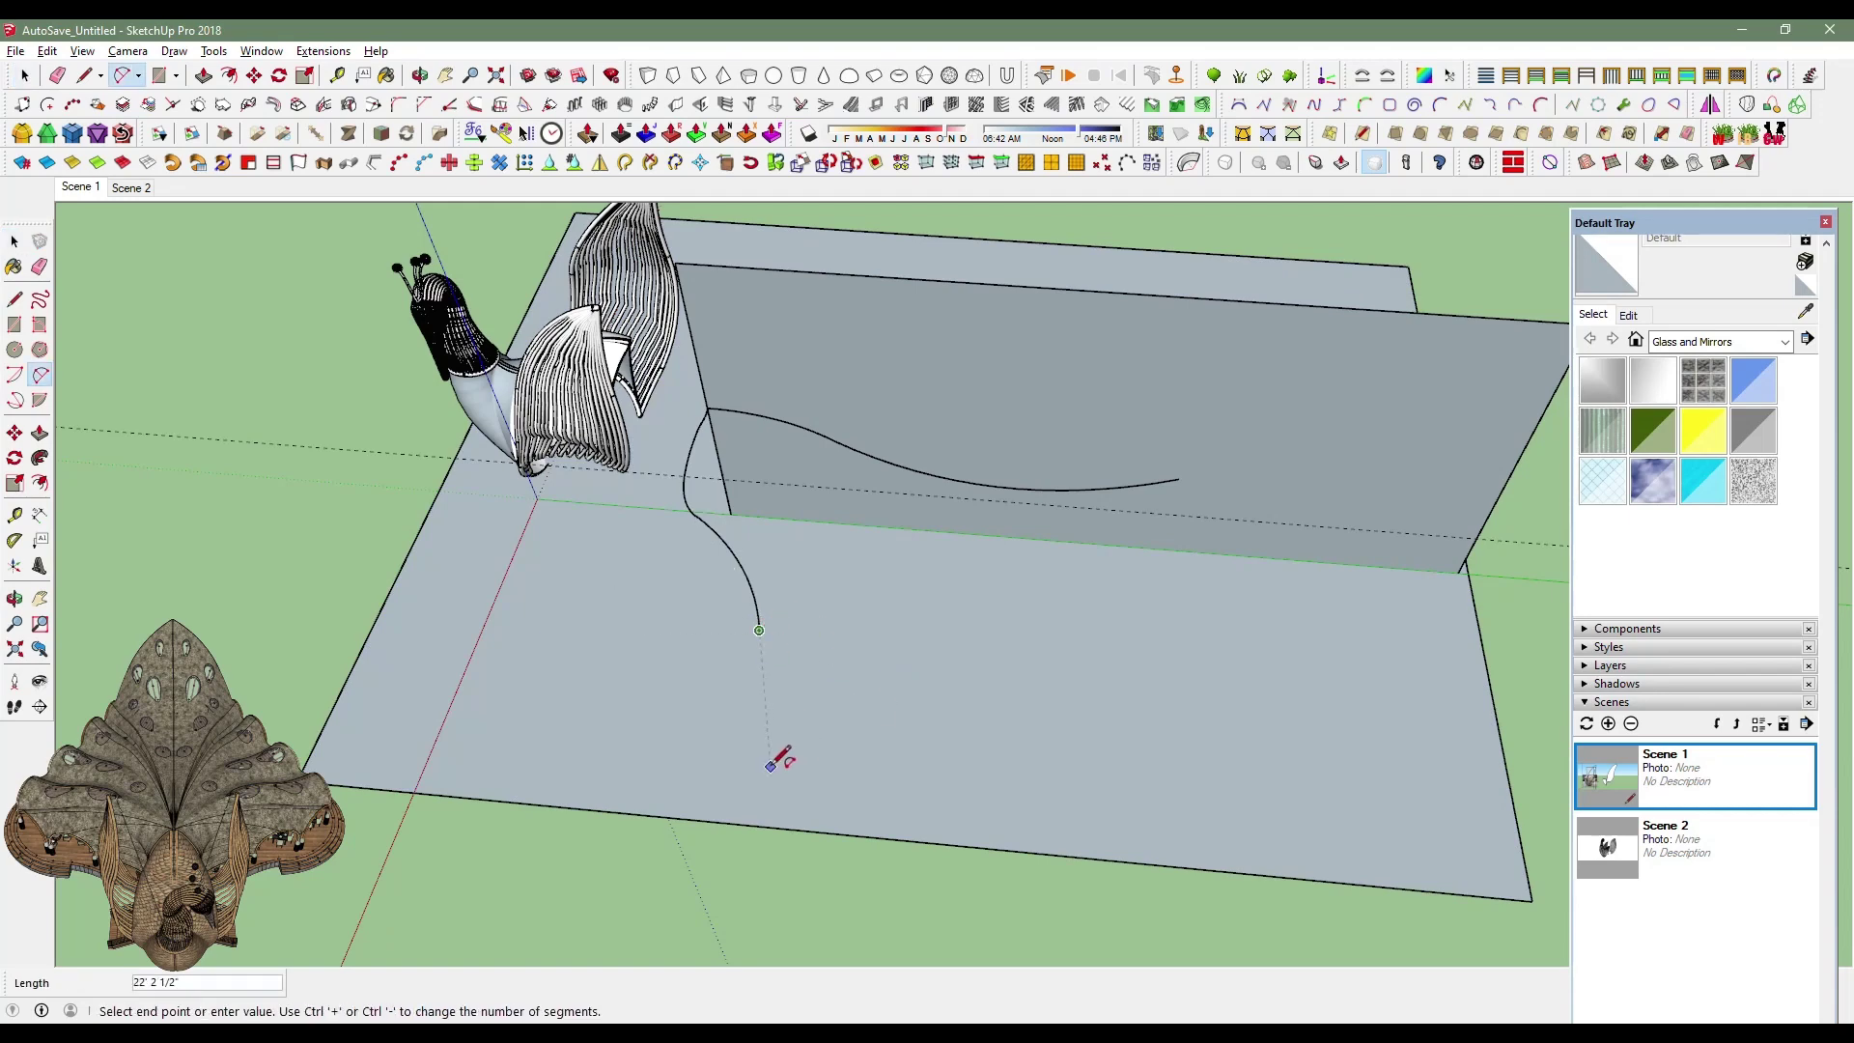
left_click(807, 746)
scroll(786, 736, "up", 2)
left_click(818, 755)
key("Escape")
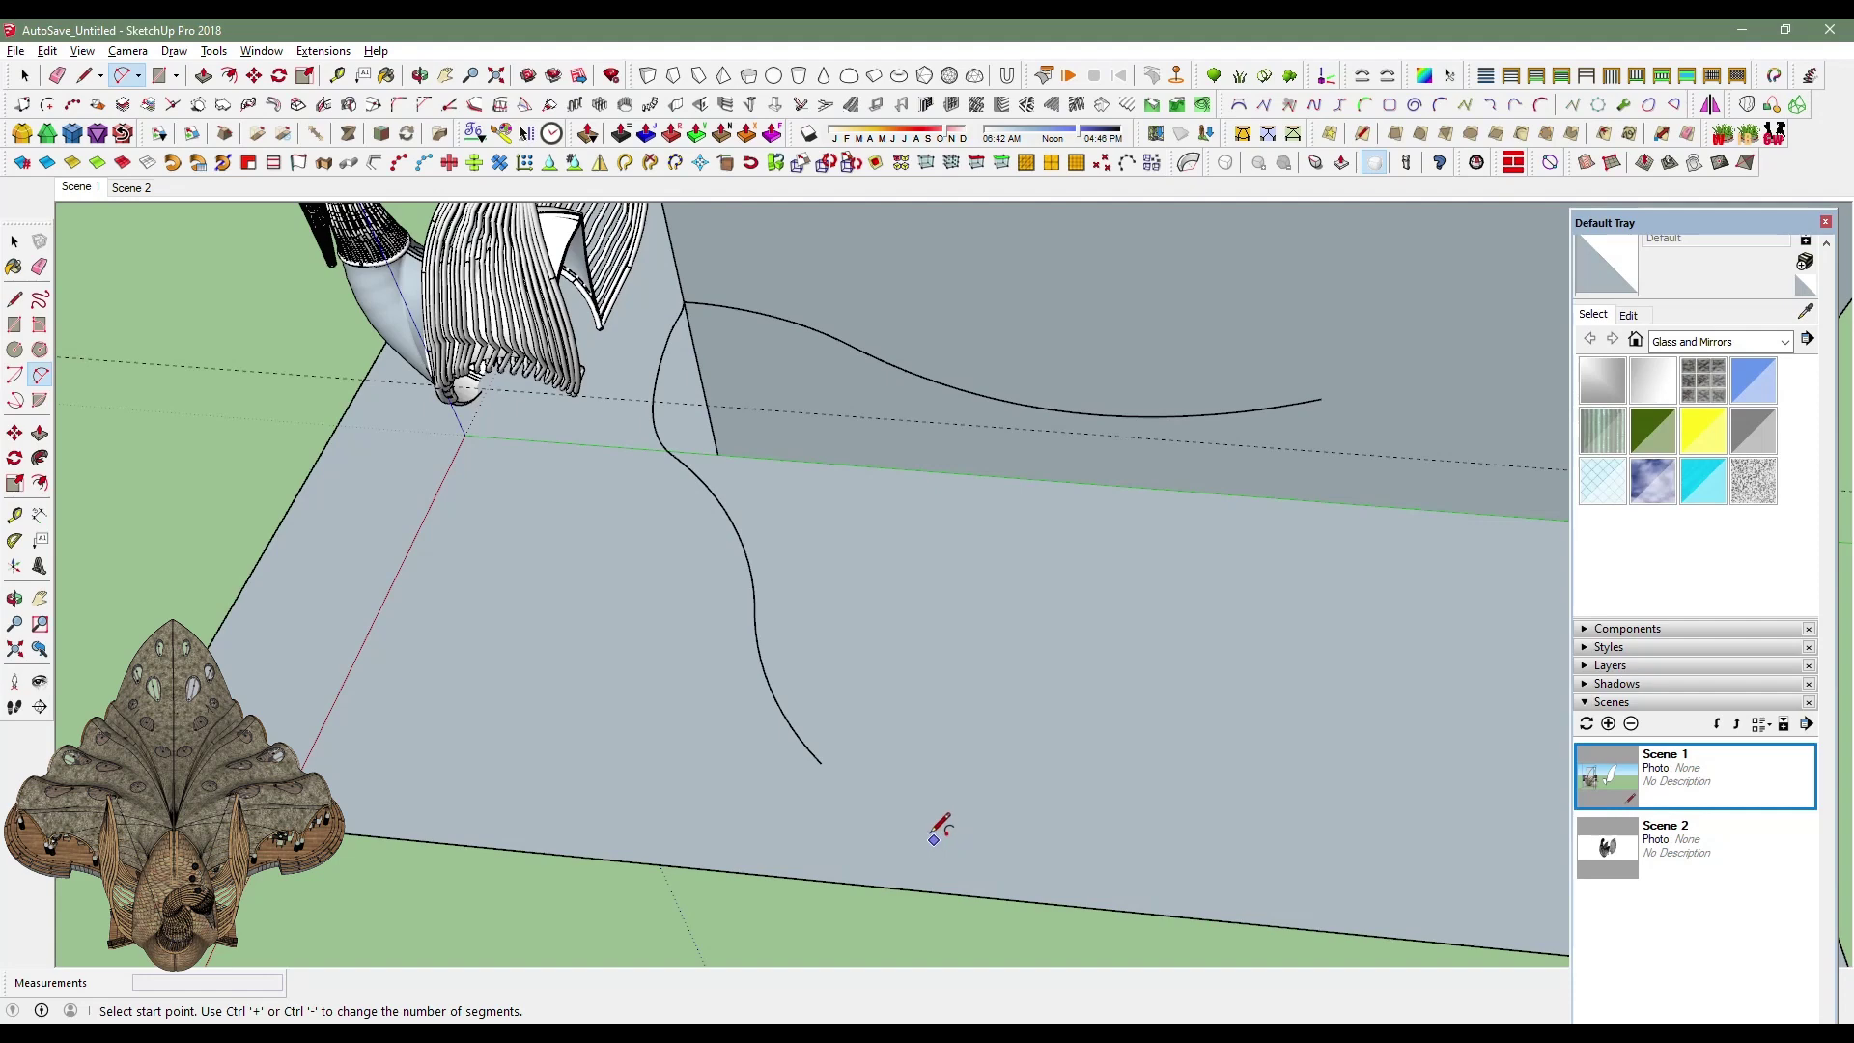
Redraw the chained arcs sweeping out across the ground.
left_click(755, 603)
left_click(837, 784)
left_click(773, 707)
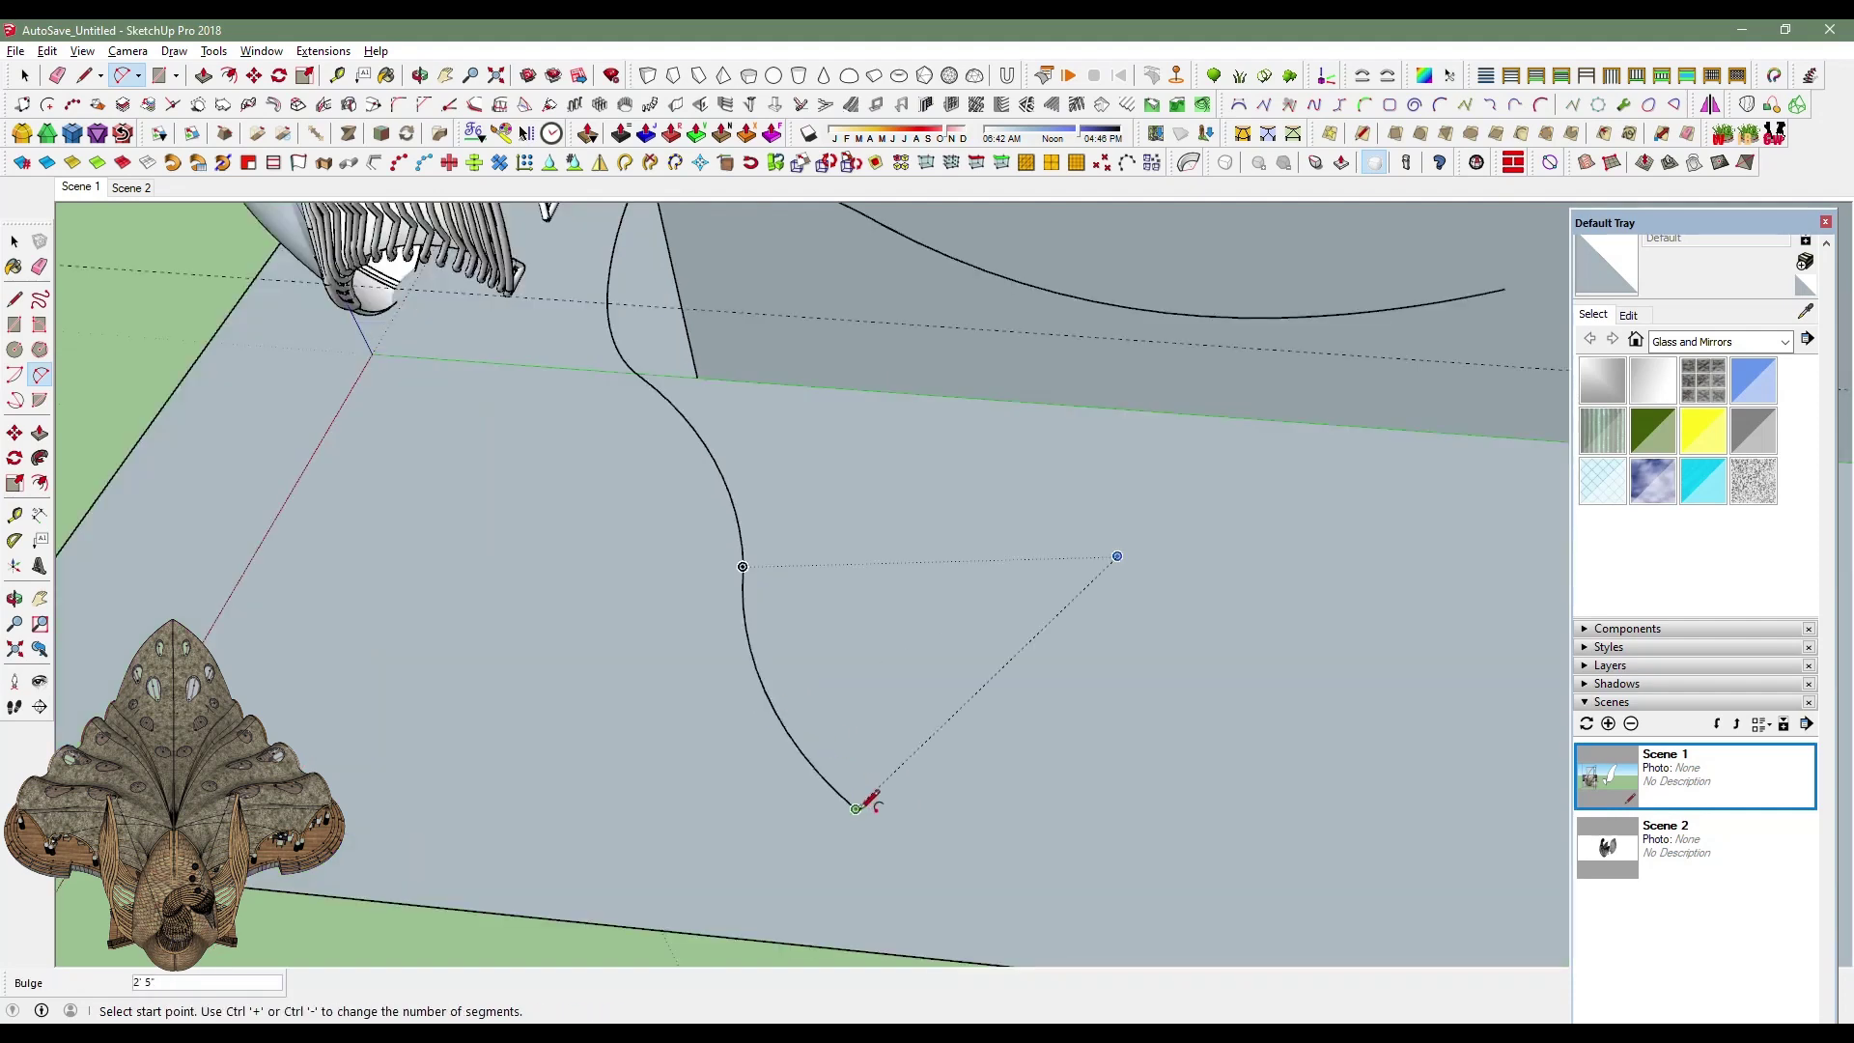
left_click(837, 784)
scroll(869, 792, "down", 1)
left_click(939, 785)
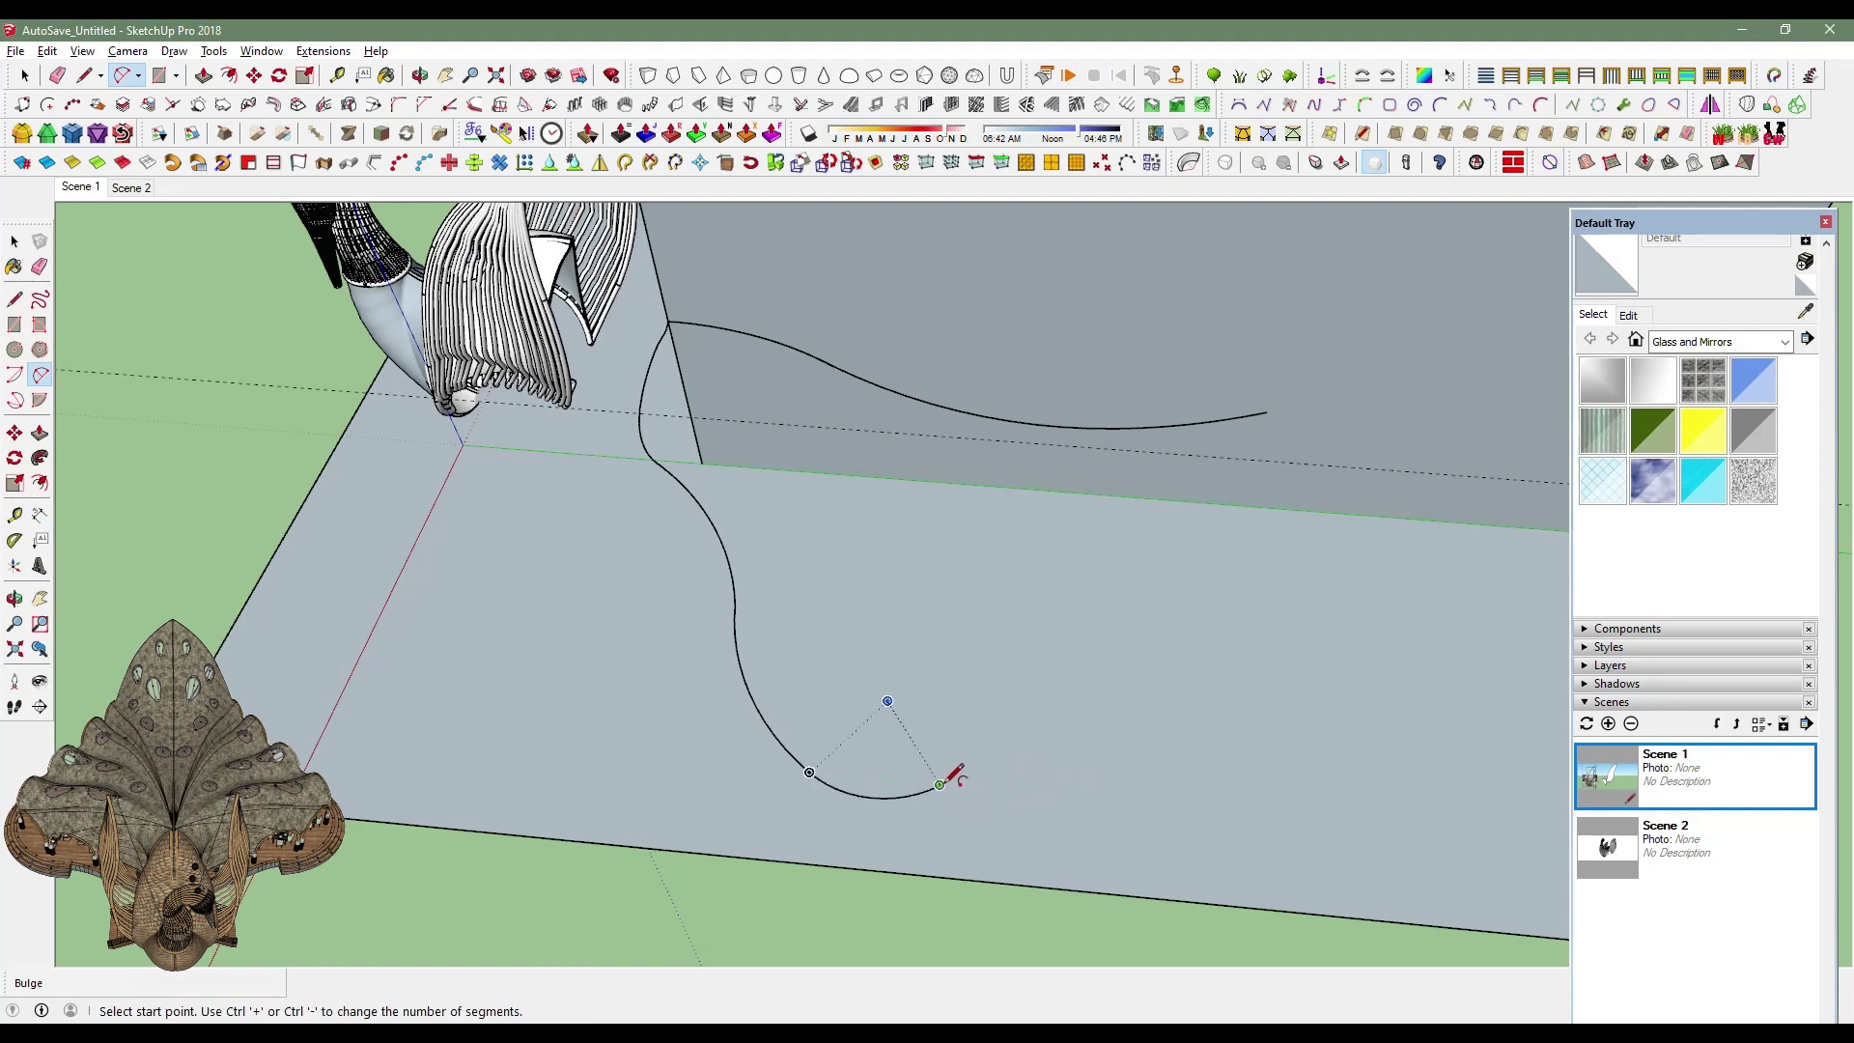
scroll(1048, 673, "down", 2)
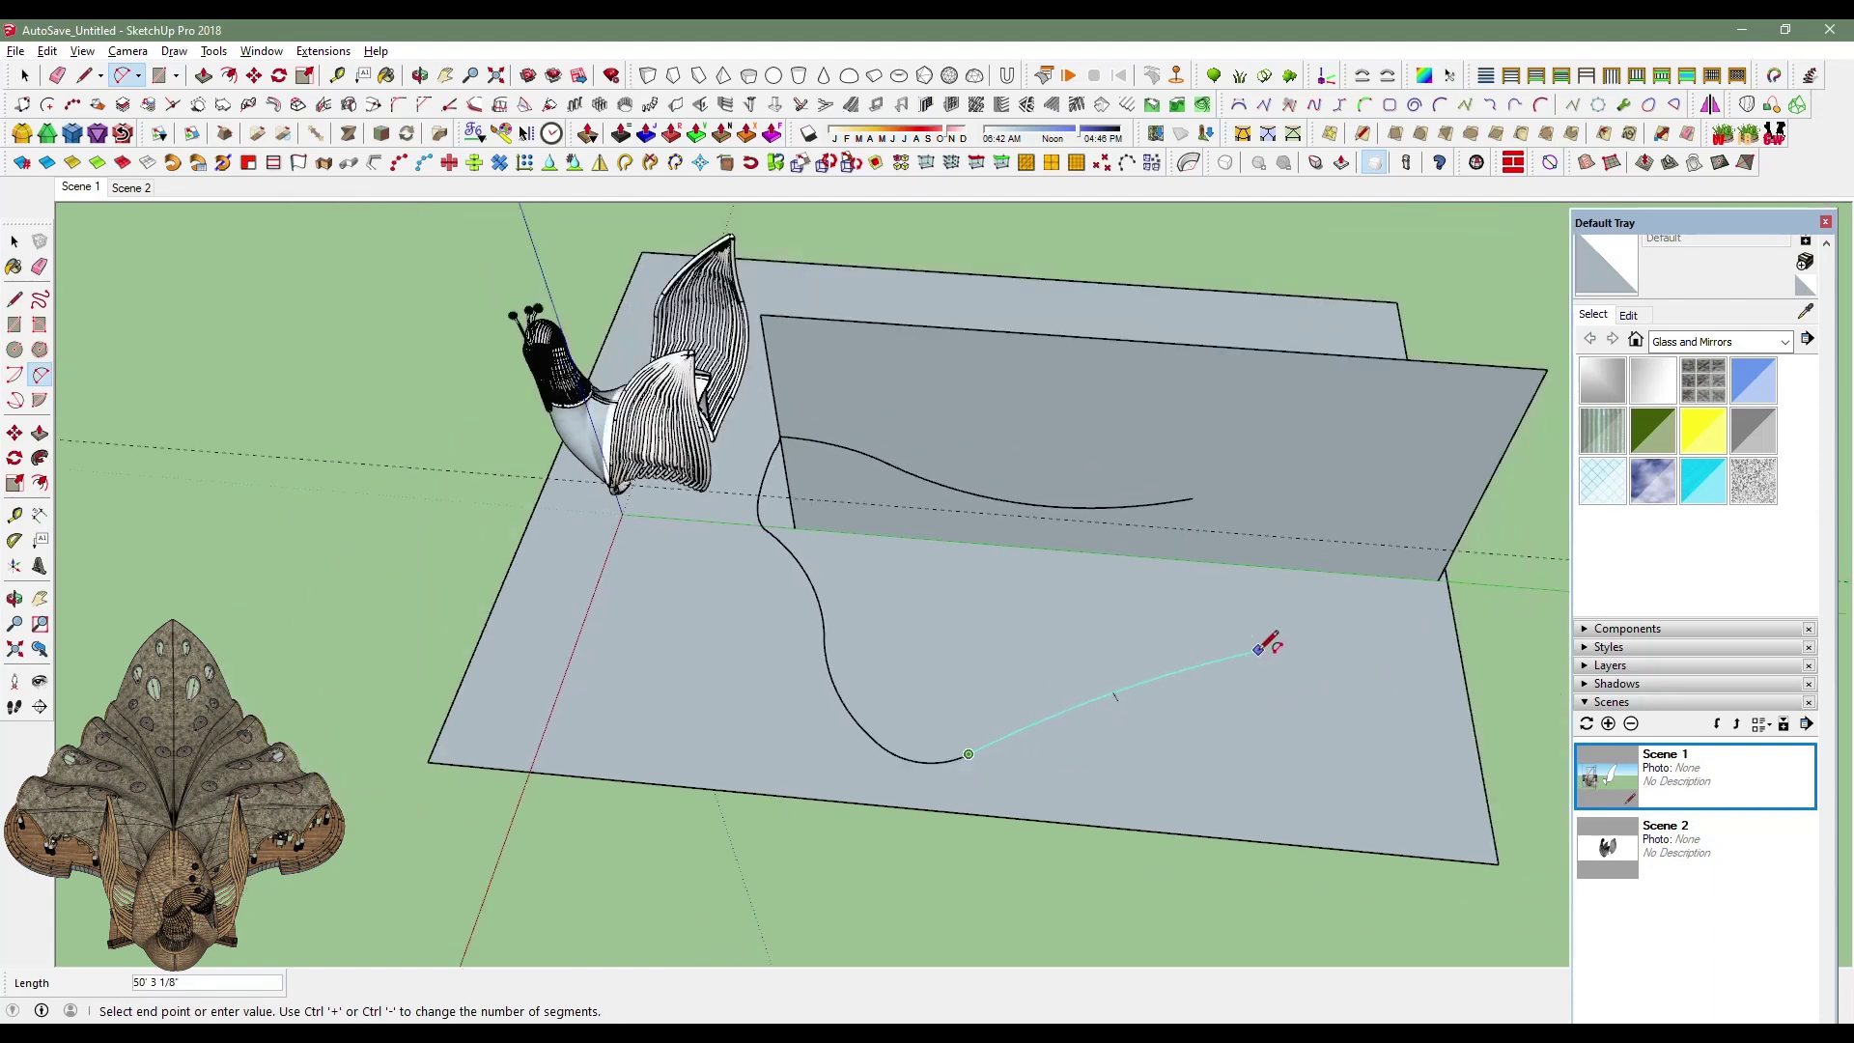
left_click(1255, 653)
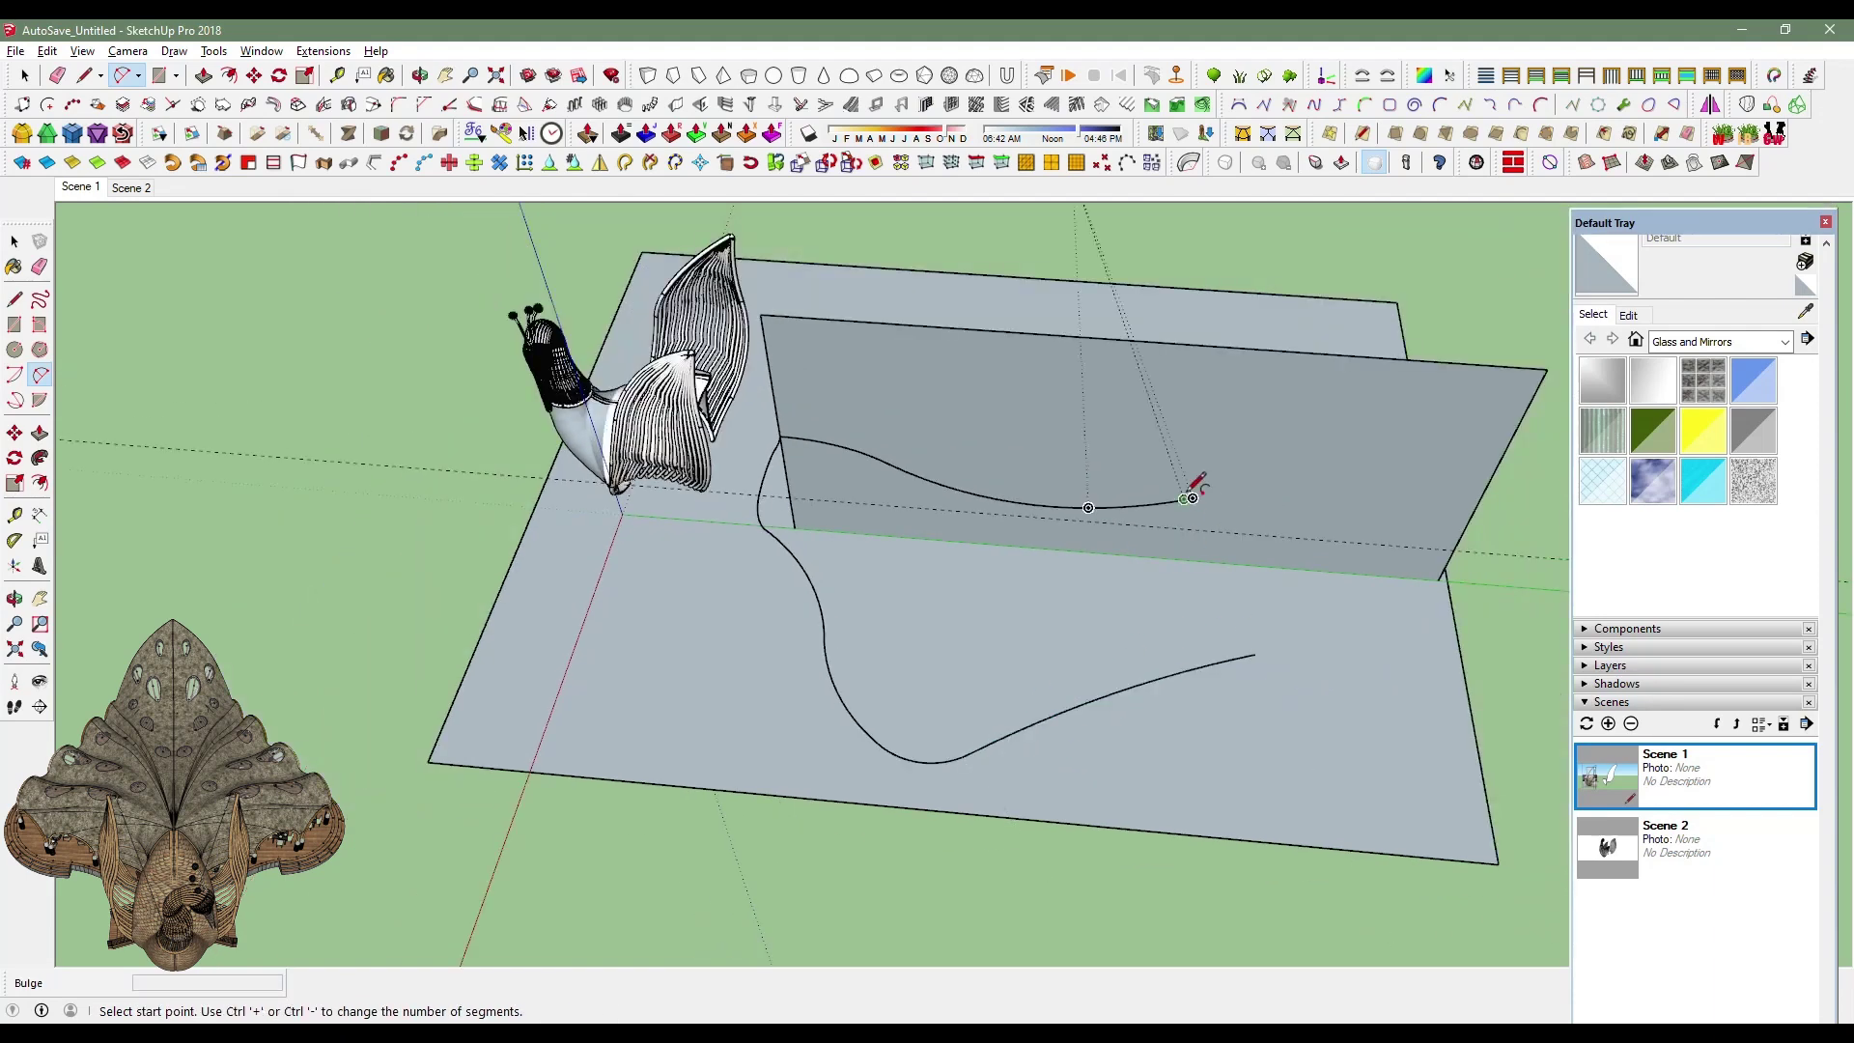
Extend the wall curve with a new arc and try an arc down to the ground curve.
left_click(1194, 497)
middle_click_drag(1220, 468, 1233, 488)
scroll(1352, 425, "up", 3)
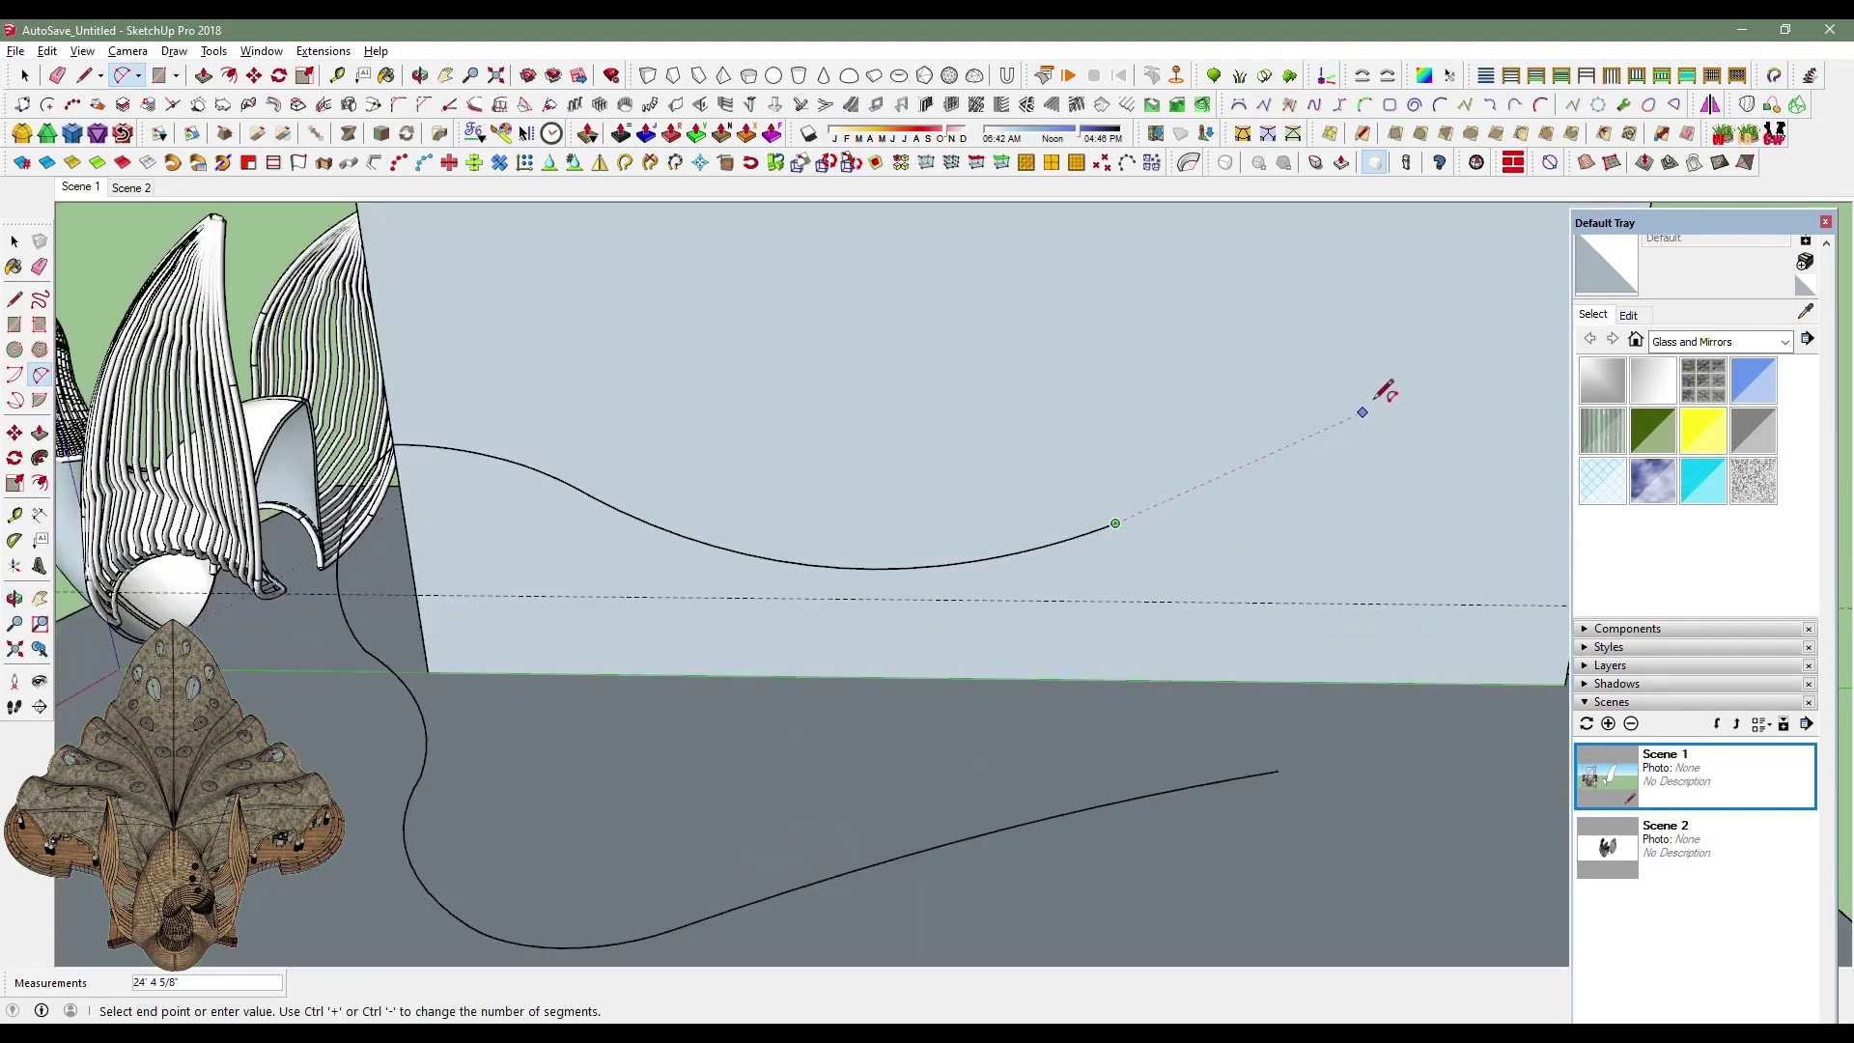
left_click(1374, 405)
scroll(1212, 414, "down", 3)
mouse_move(1213, 415)
middle_mouse_down()
mouse_move(1071, 608)
mouse_move(1108, 576)
mouse_move(670, 670)
mouse_move(1345, 612)
middle_mouse_up()
left_click(1324, 508)
left_click(1168, 729)
middle_click_drag(1208, 653, 757, 542)
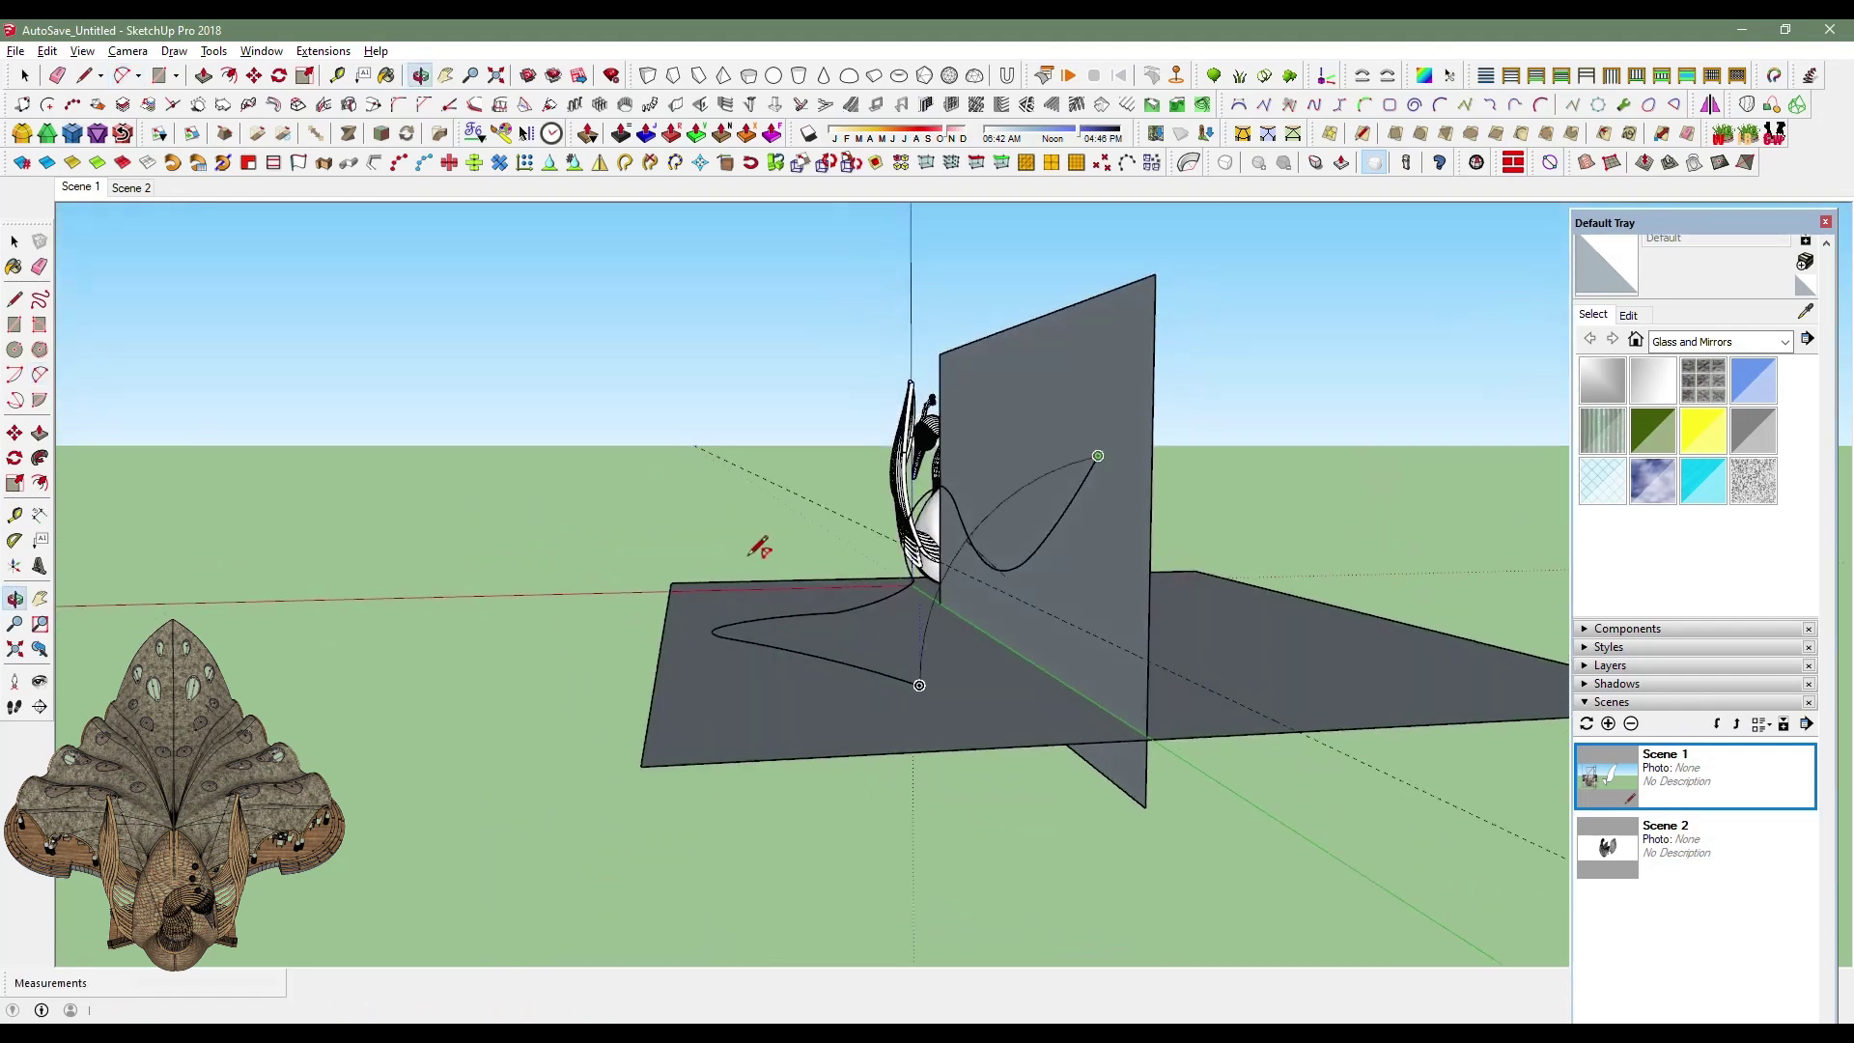
Add a short line at the ground curve's end and a connecting arc from the wall curve.
key("l")
middle_click_drag(821, 627, 902, 707)
left_click(956, 780)
left_click(876, 795)
left_click(122, 75)
left_click(1145, 598)
left_click(956, 782)
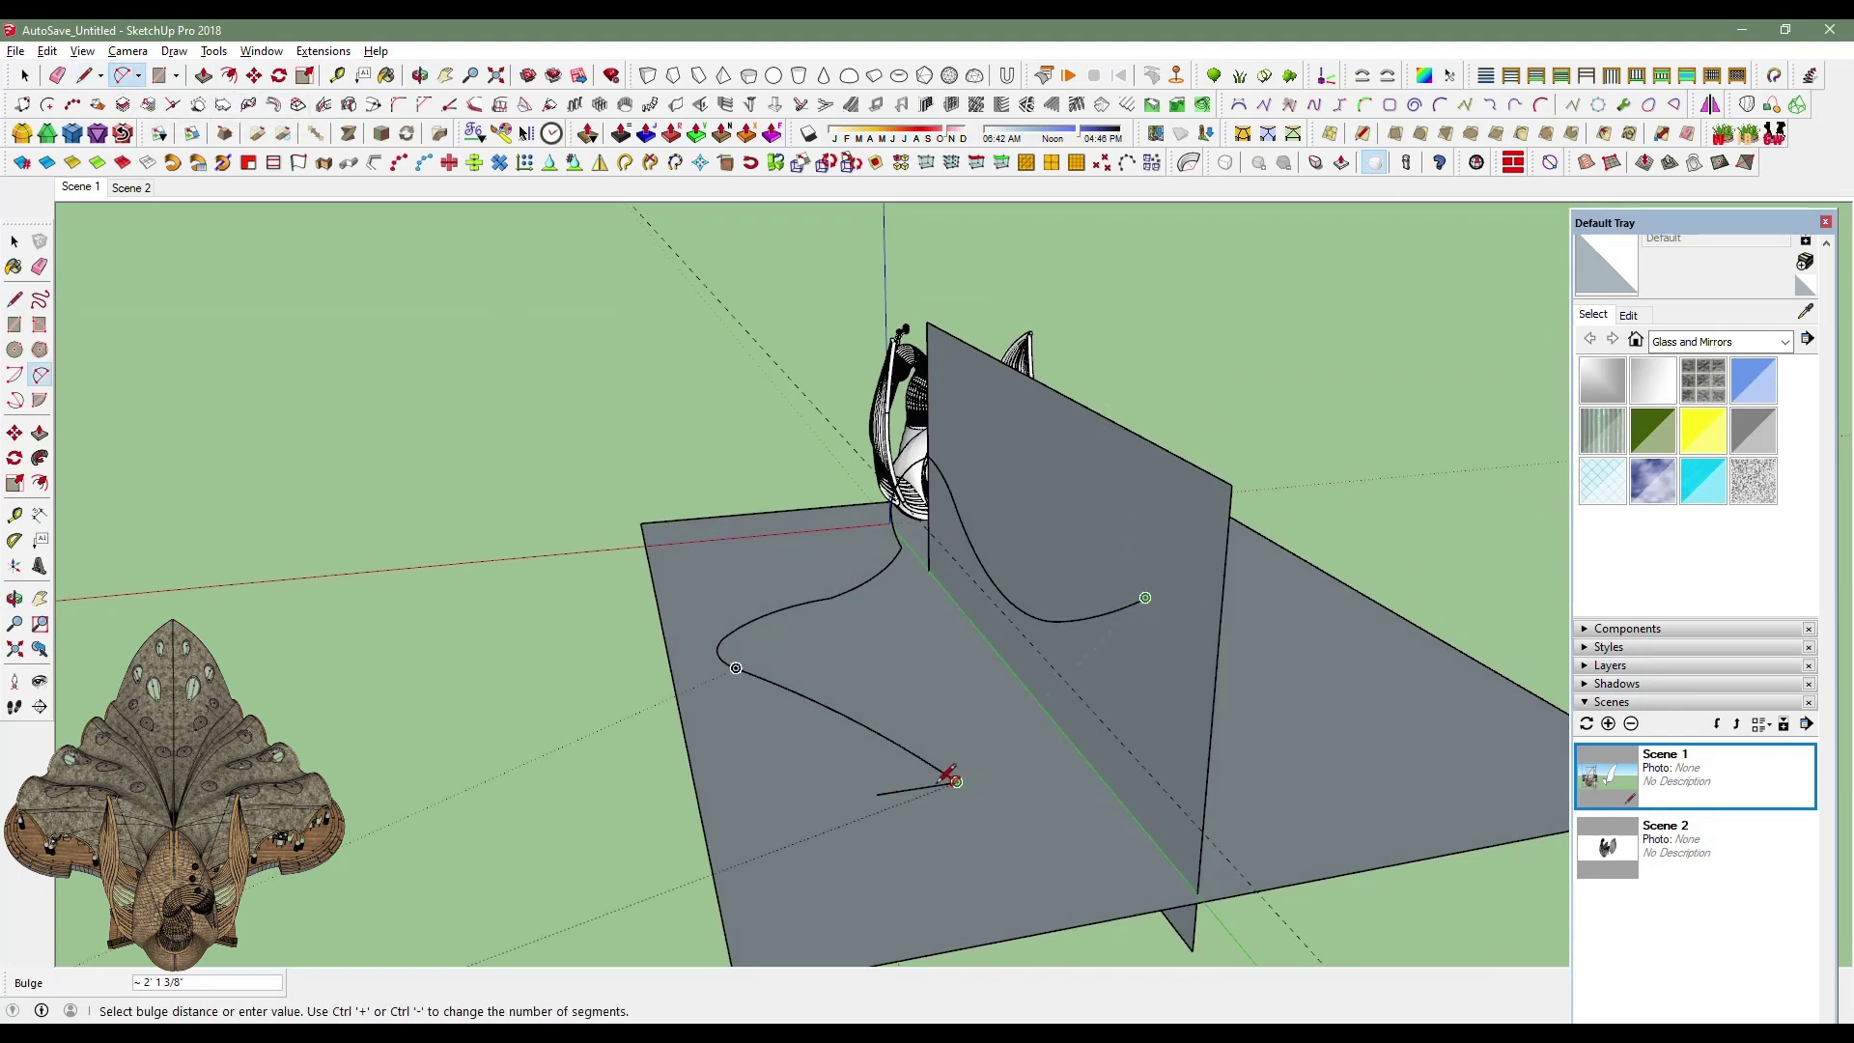
mouse_move(907, 787)
middle_mouse_down()
mouse_move(1308, 778)
mouse_move(1441, 547)
mouse_move(1365, 555)
mouse_move(1200, 682)
mouse_move(1316, 728)
mouse_move(1332, 782)
mouse_move(1365, 761)
mouse_move(1167, 505)
mouse_move(1026, 525)
mouse_move(940, 696)
middle_mouse_up()
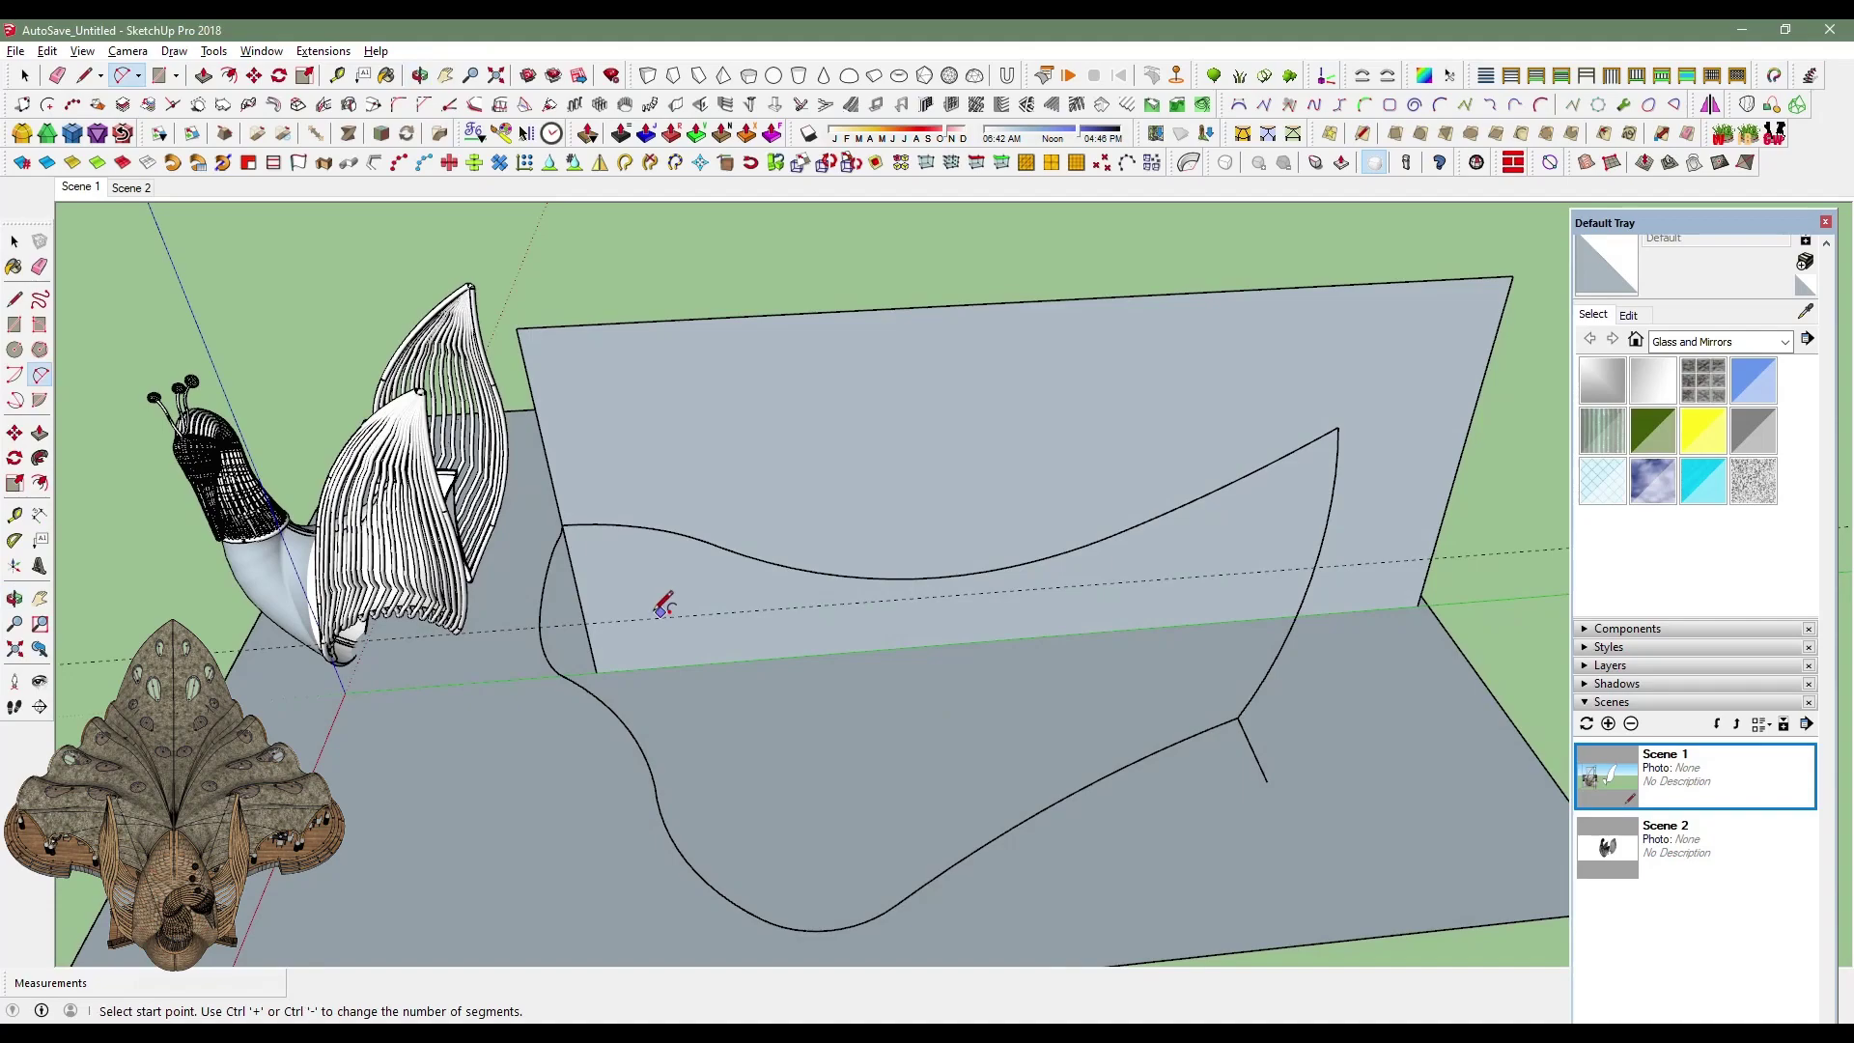
mouse_move(676, 643)
middle_mouse_down()
mouse_move(1117, 592)
mouse_move(1155, 463)
mouse_move(1226, 403)
mouse_move(1056, 435)
mouse_move(745, 695)
middle_mouse_up()
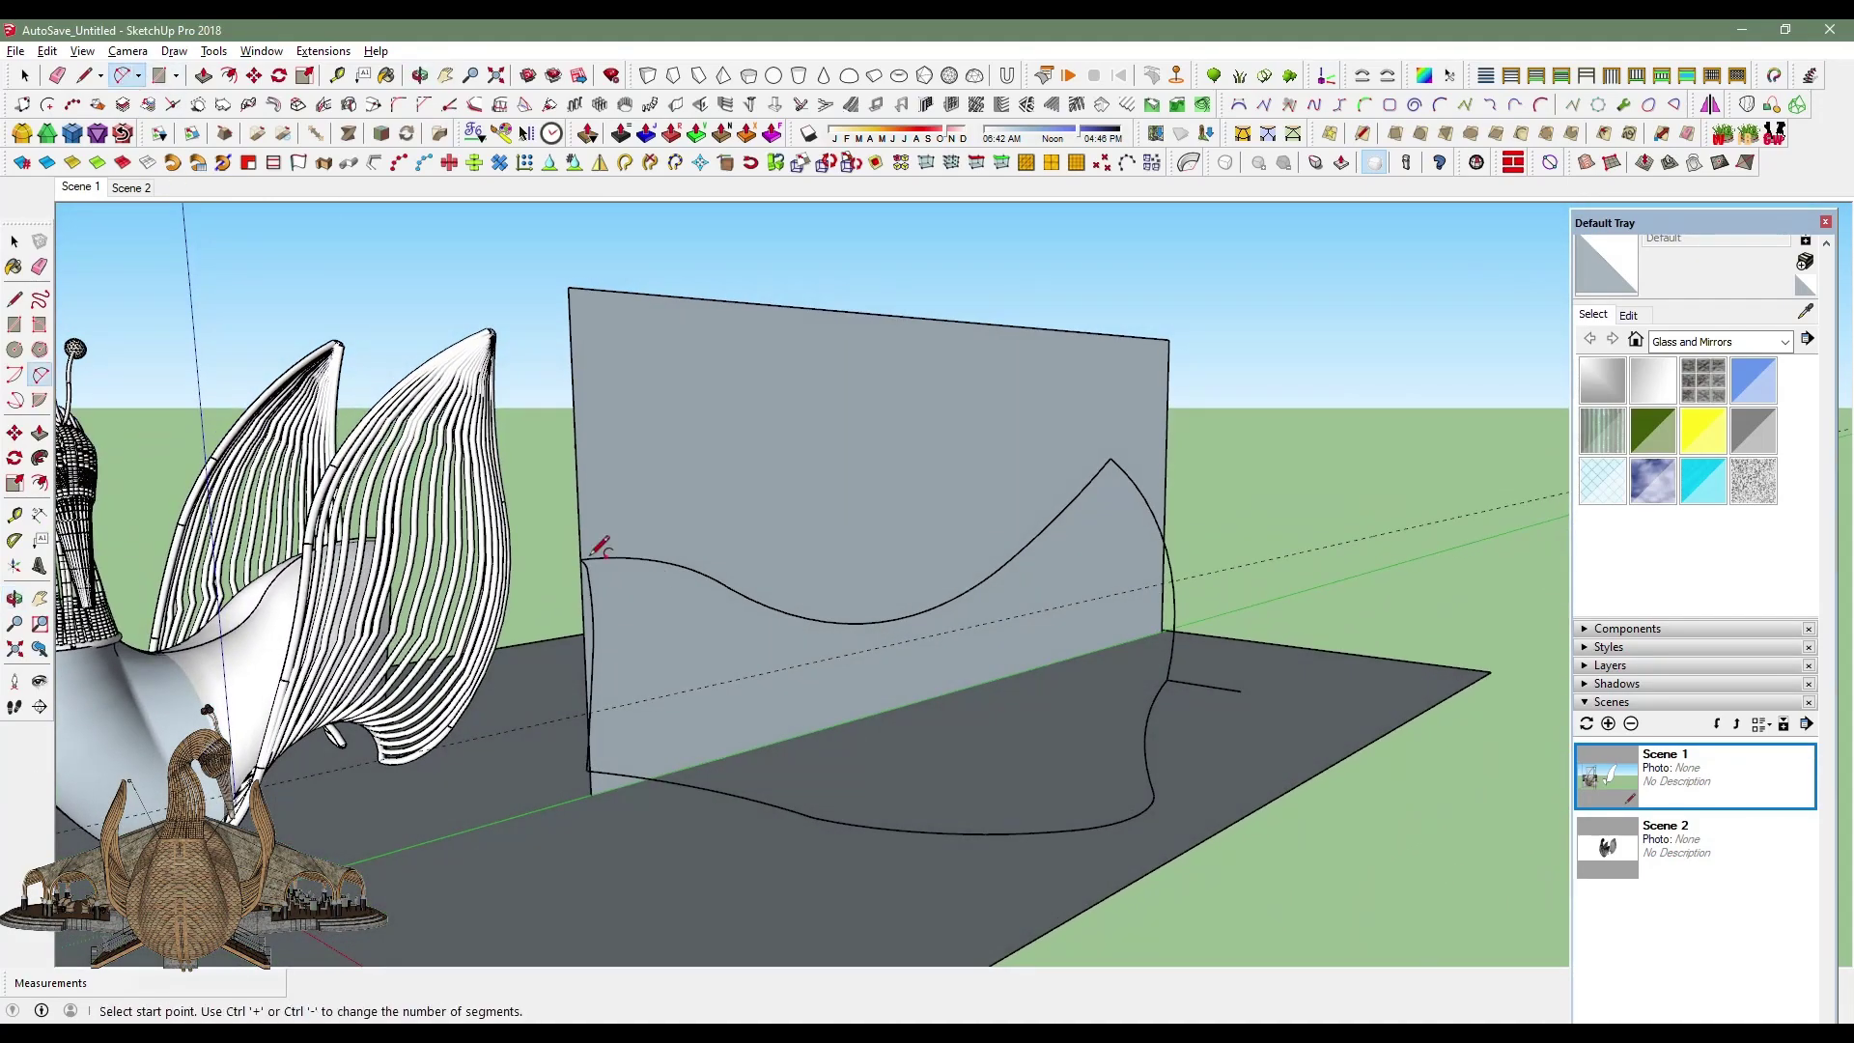
Draw the first two rounded arches along the ground curve.
left_click(852, 824)
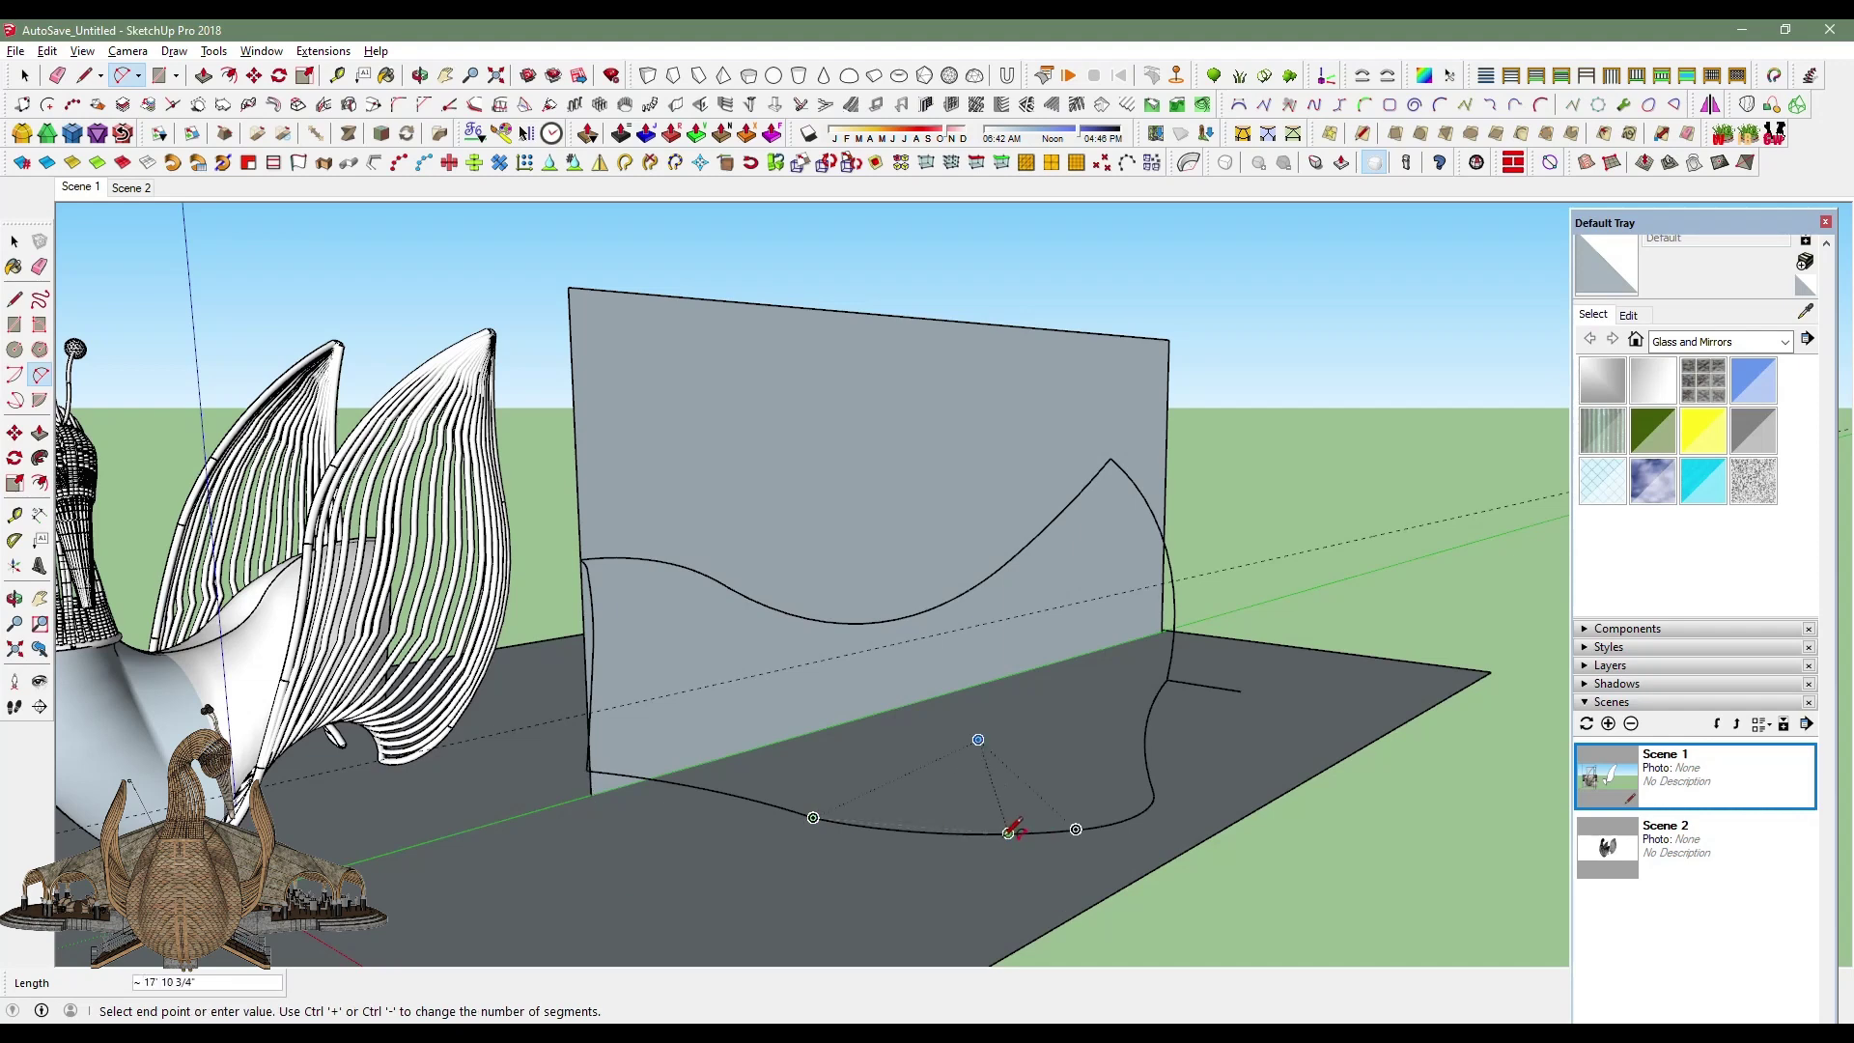
left_click(938, 832)
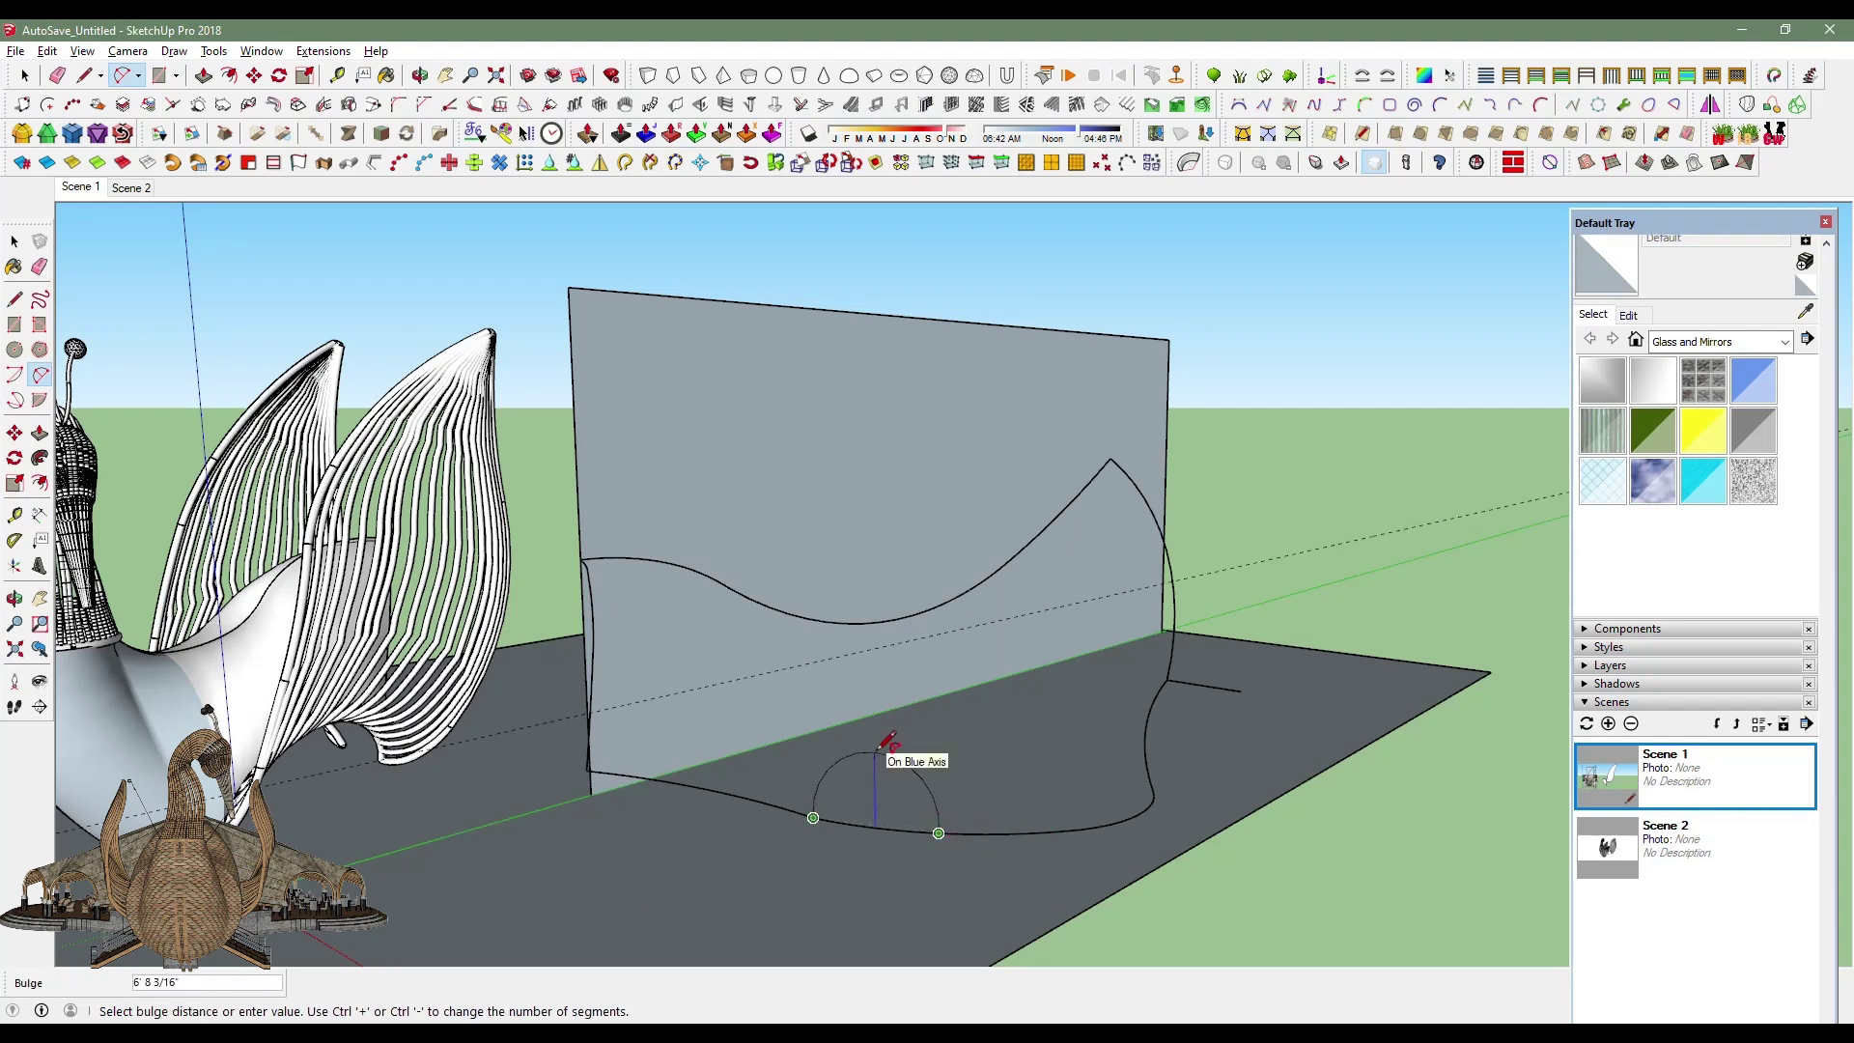
left_click(889, 740)
mouse_move(878, 753)
middle_mouse_down()
mouse_move(1002, 683)
mouse_move(972, 828)
middle_mouse_up()
left_click(950, 849)
left_click(1089, 842)
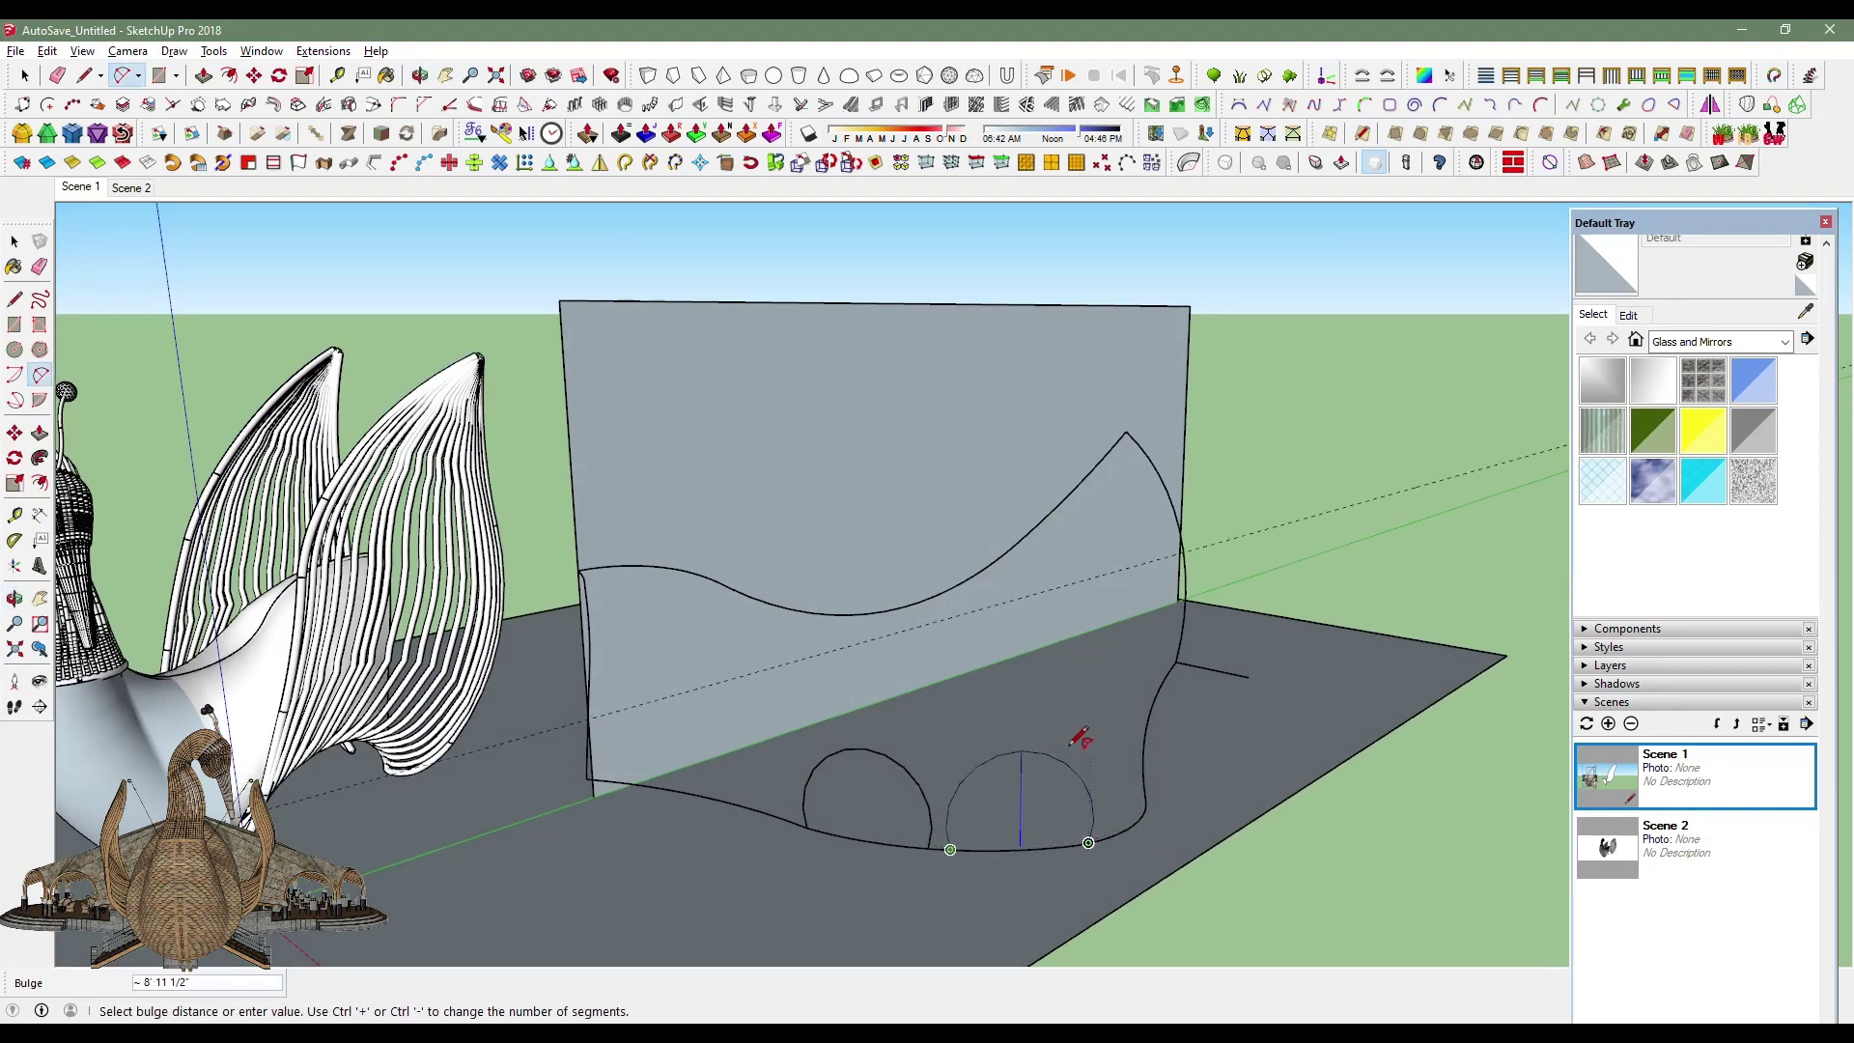
middle_click_drag(1081, 737, 1047, 737)
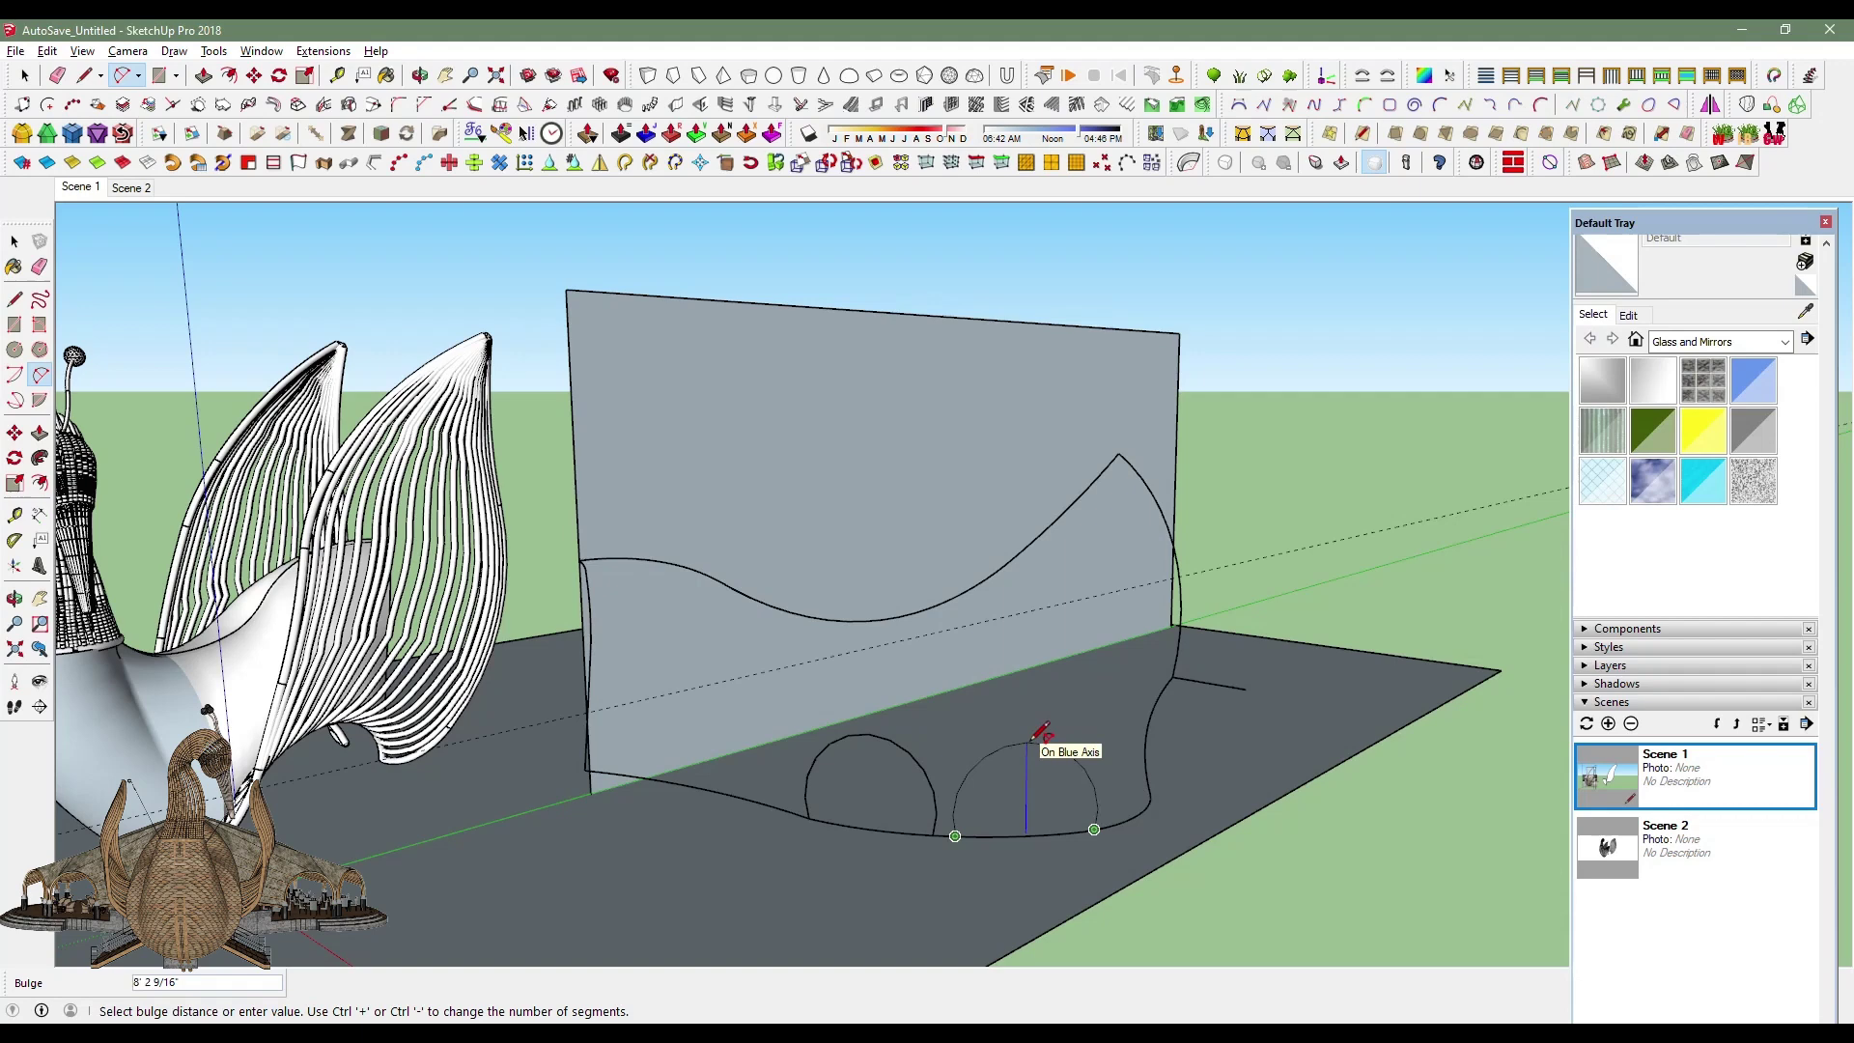
left_click(1033, 739)
middle_click_drag(1034, 739, 1031, 859)
Add the next arches further along the curve toward the right end.
left_click(1027, 866)
left_click(1108, 811)
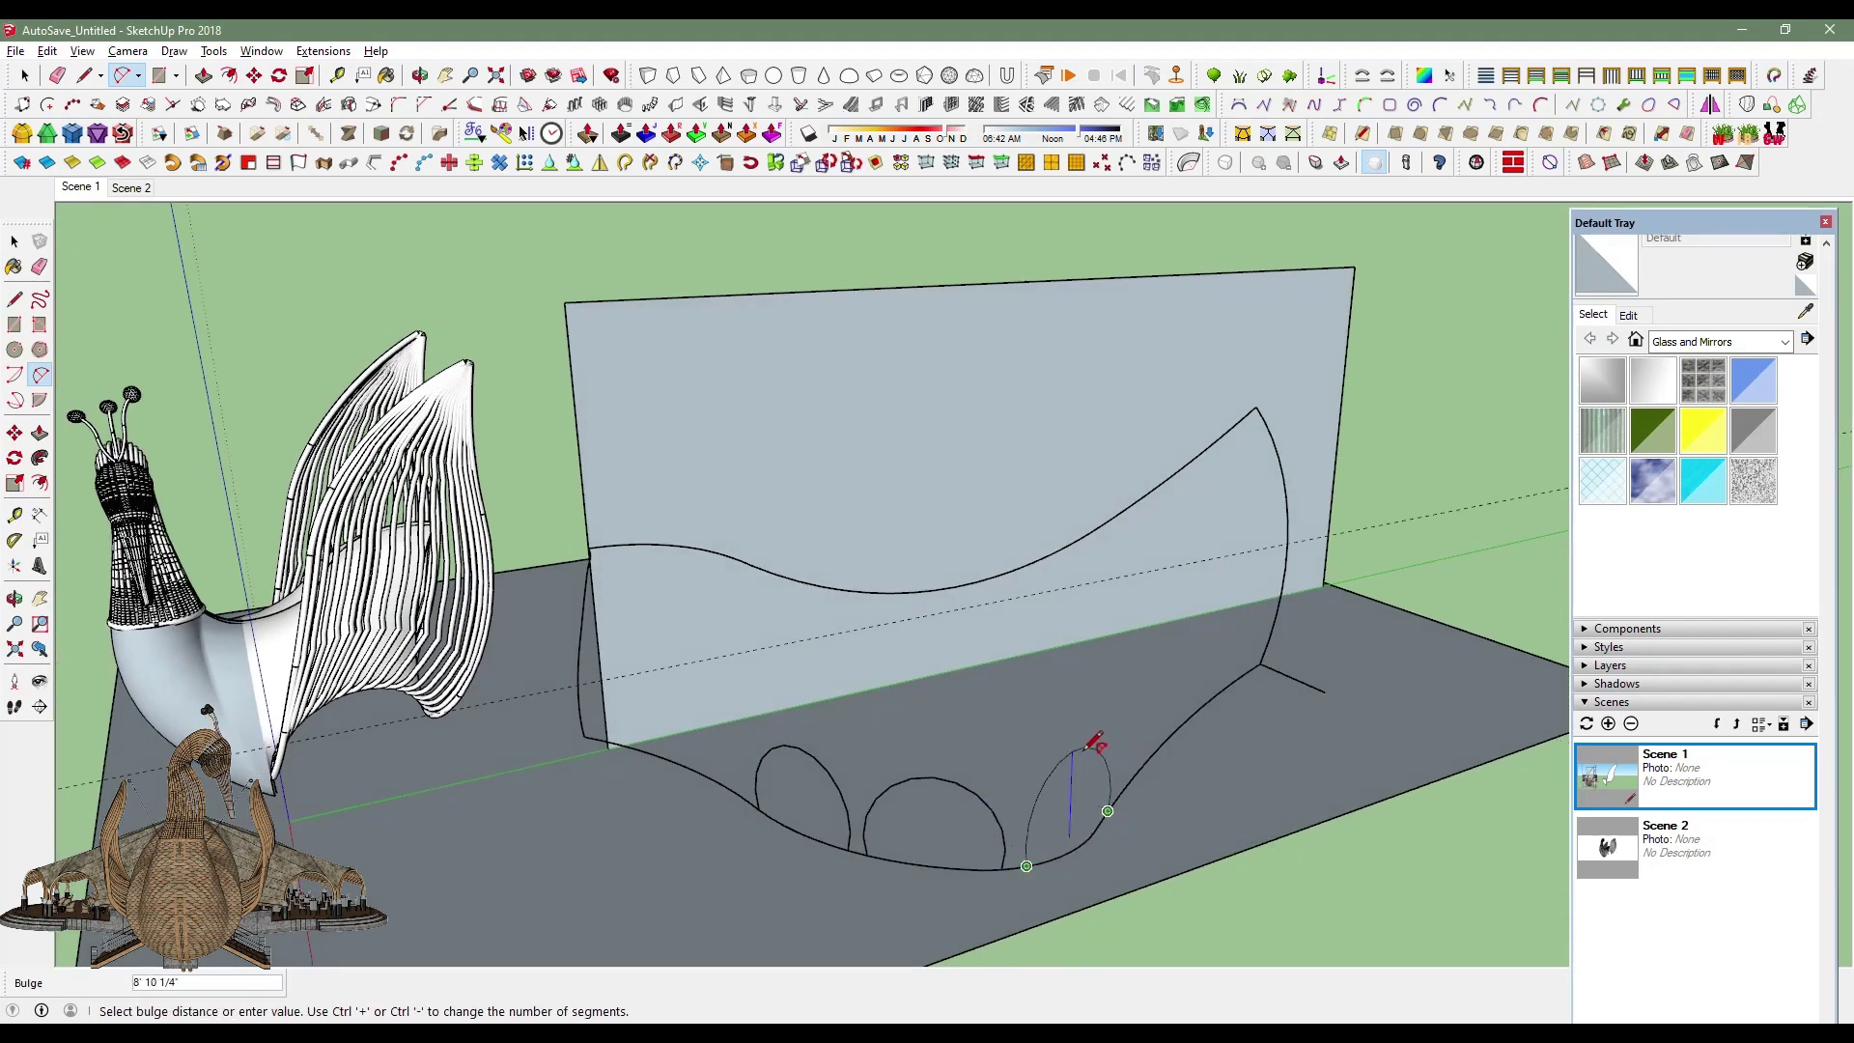
mouse_move(1094, 742)
middle_mouse_down()
mouse_move(882, 799)
mouse_move(1024, 821)
middle_mouse_up()
left_click(1044, 826)
left_click(1136, 787)
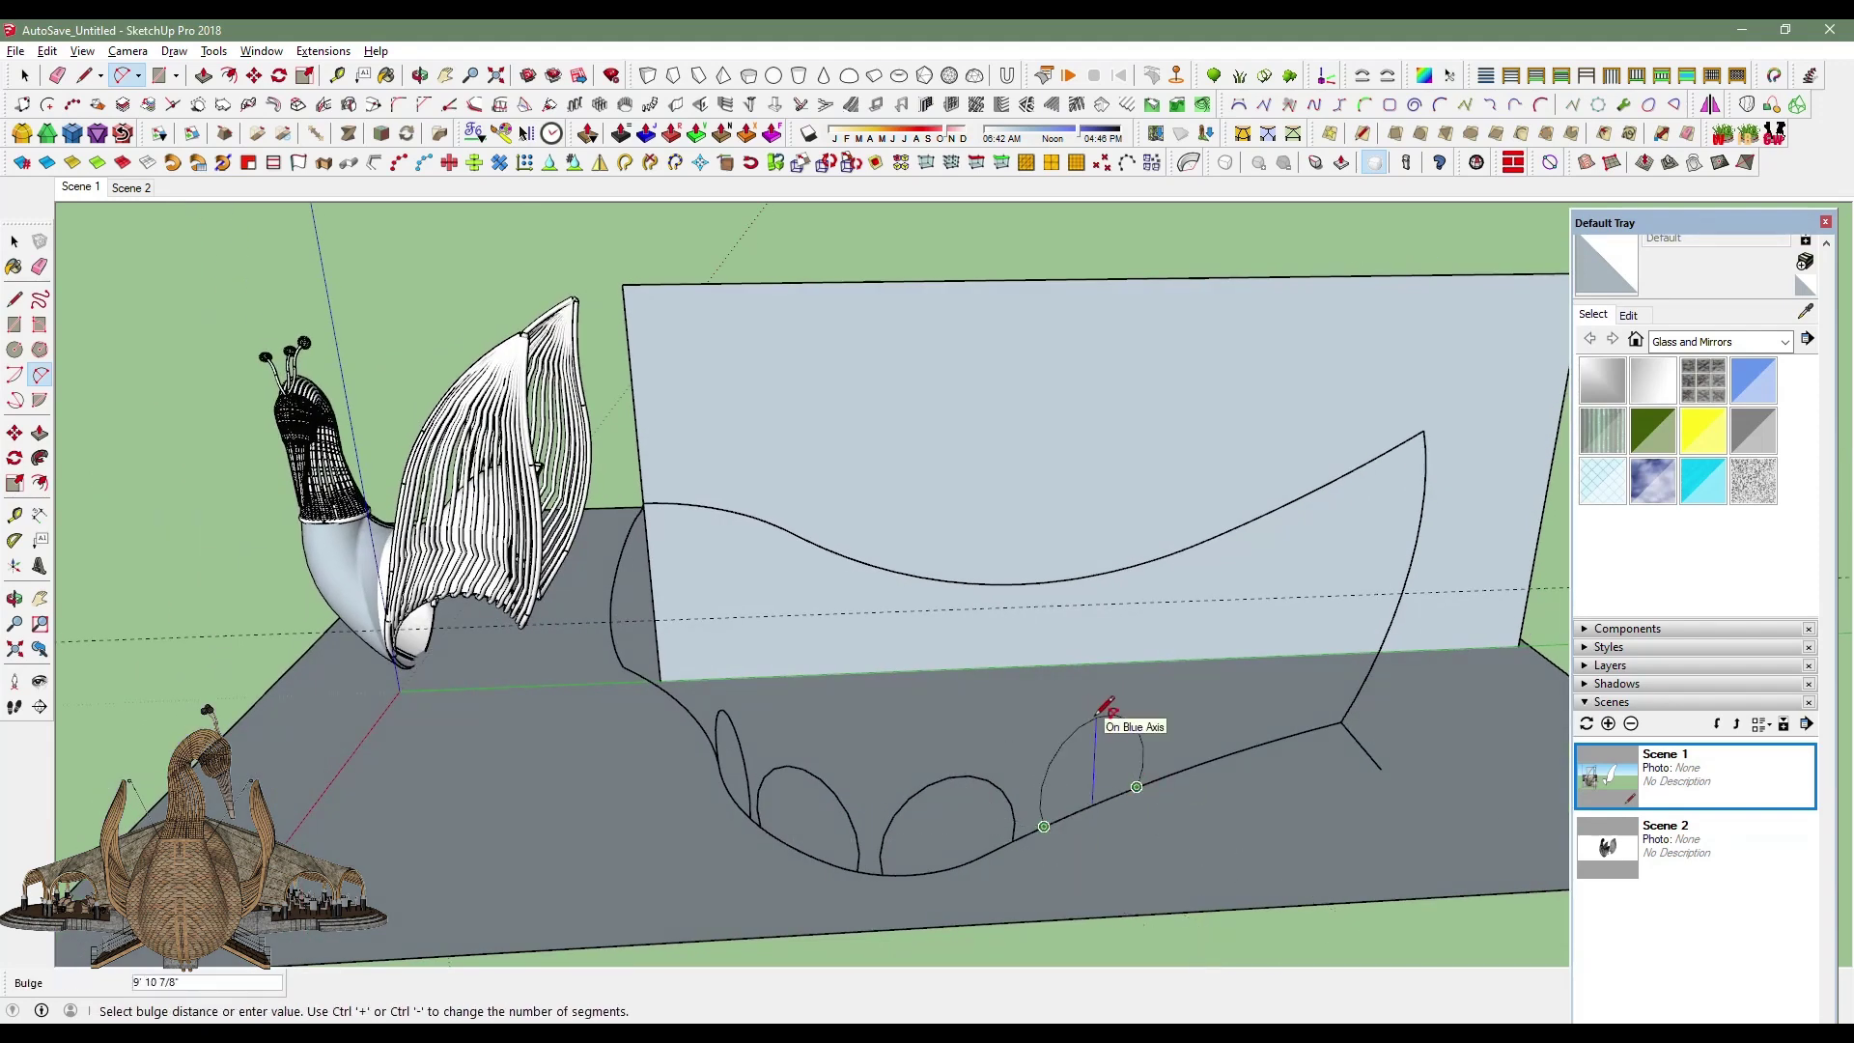
middle_click_drag(1107, 708, 1093, 828)
left_click(1085, 827)
left_click(1211, 826)
middle_click_drag(1151, 759, 1195, 704)
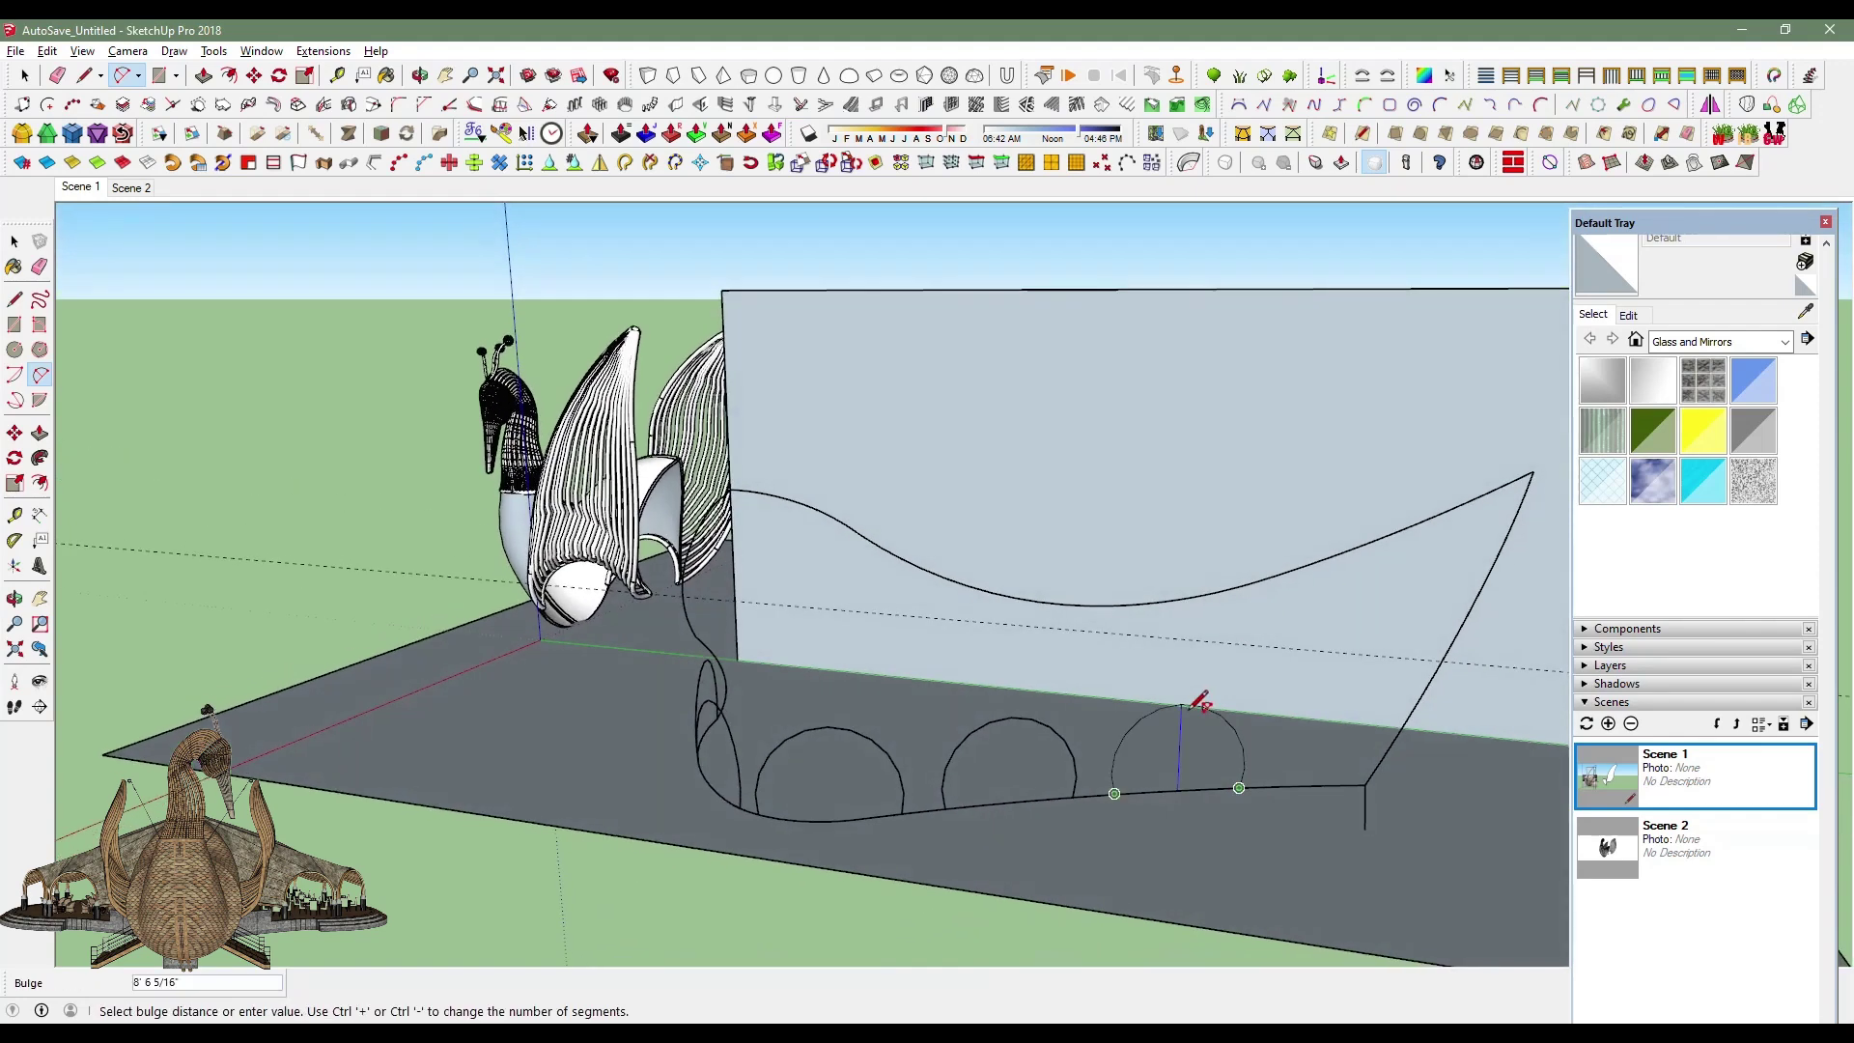
left_click(1195, 712)
Draw the last arch at the curve's far end to complete the row.
middle_click_drag(1109, 836, 1179, 827)
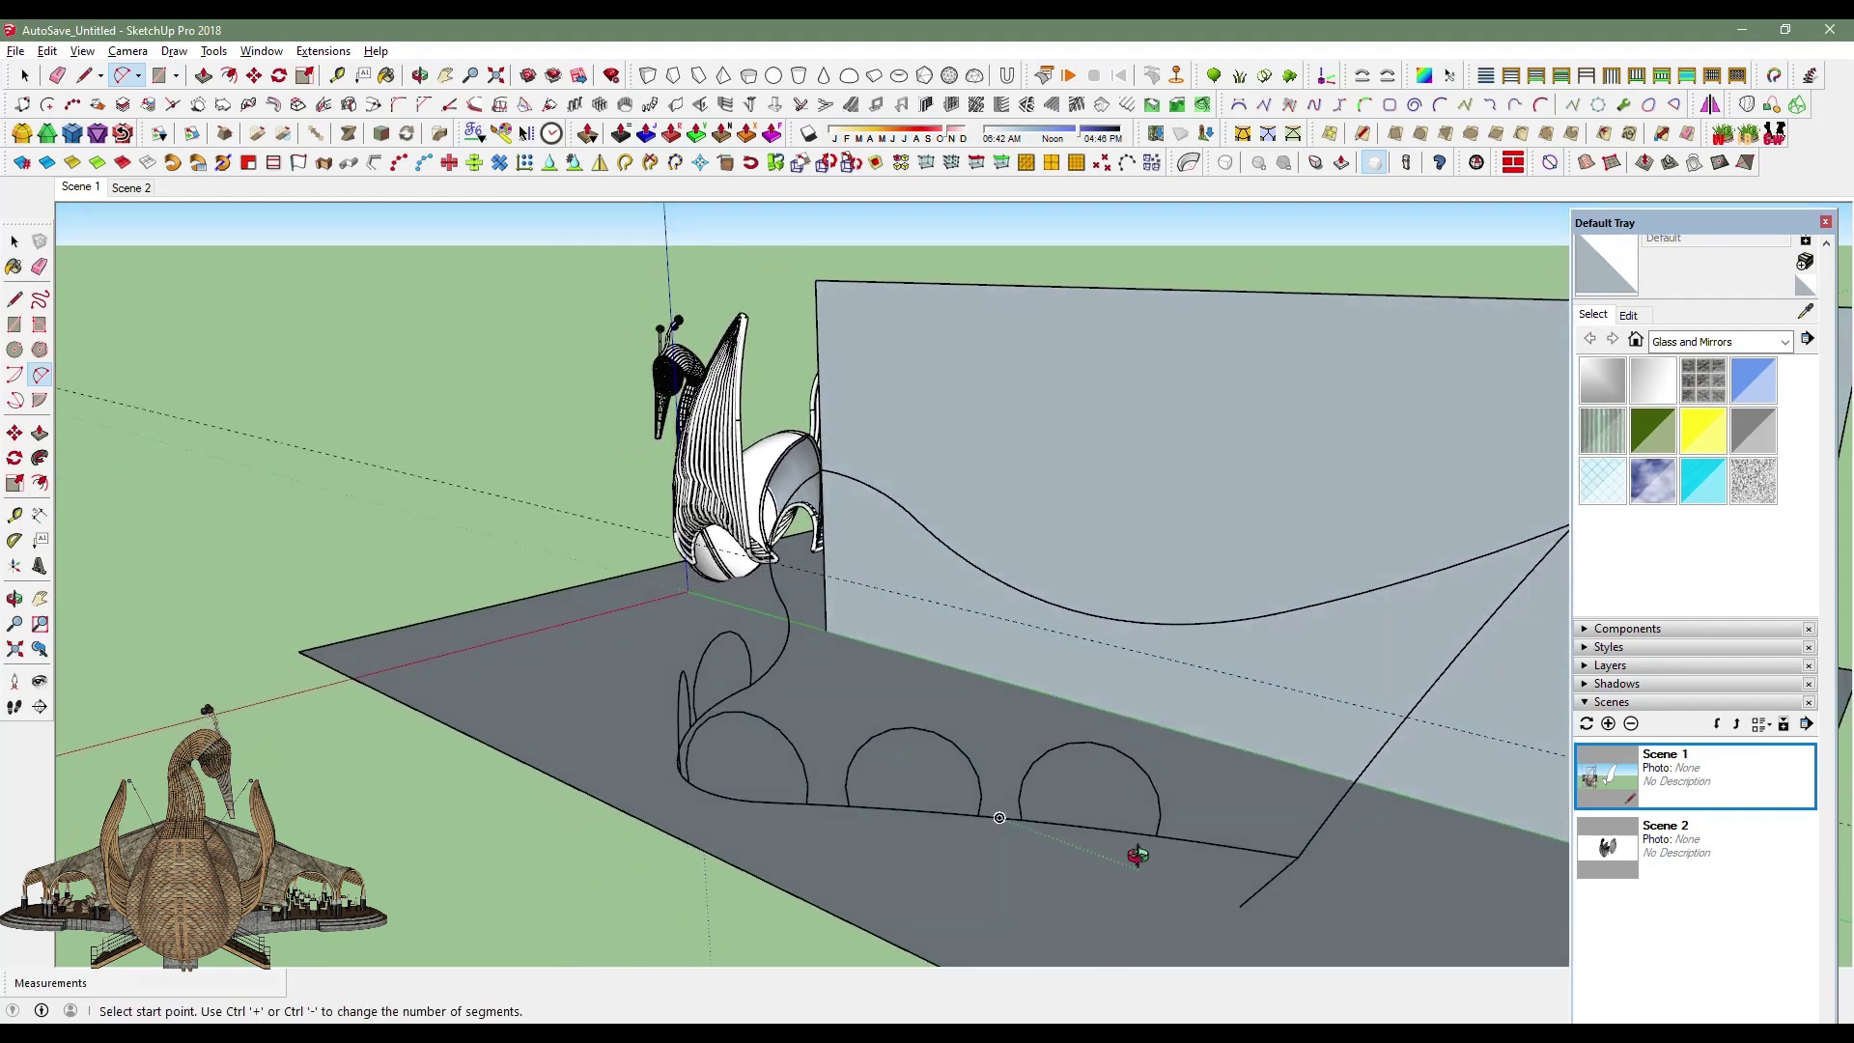
left_click(1166, 842)
left_click(1288, 859)
left_click(1255, 773)
mouse_move(1254, 773)
middle_mouse_down()
mouse_move(1338, 832)
mouse_move(1284, 786)
mouse_move(1353, 815)
middle_mouse_up()
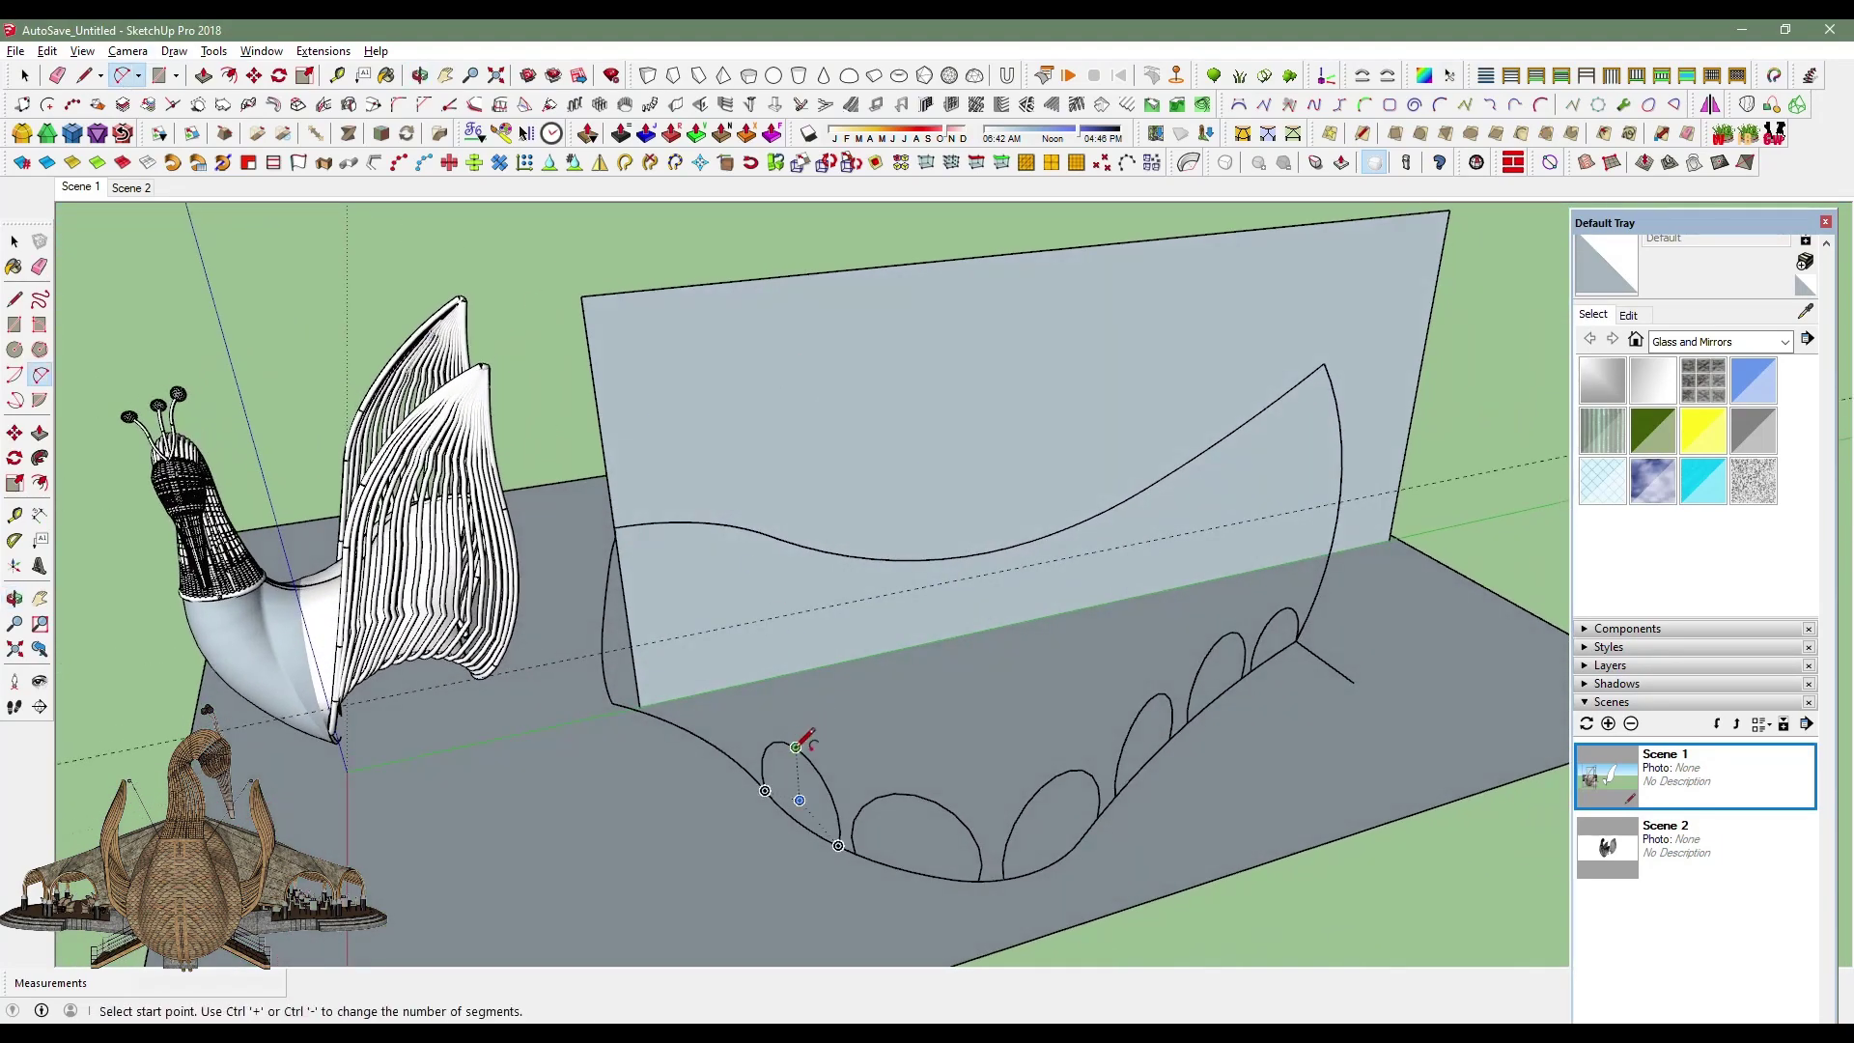
middle_click_drag(804, 741, 712, 671)
key("space")
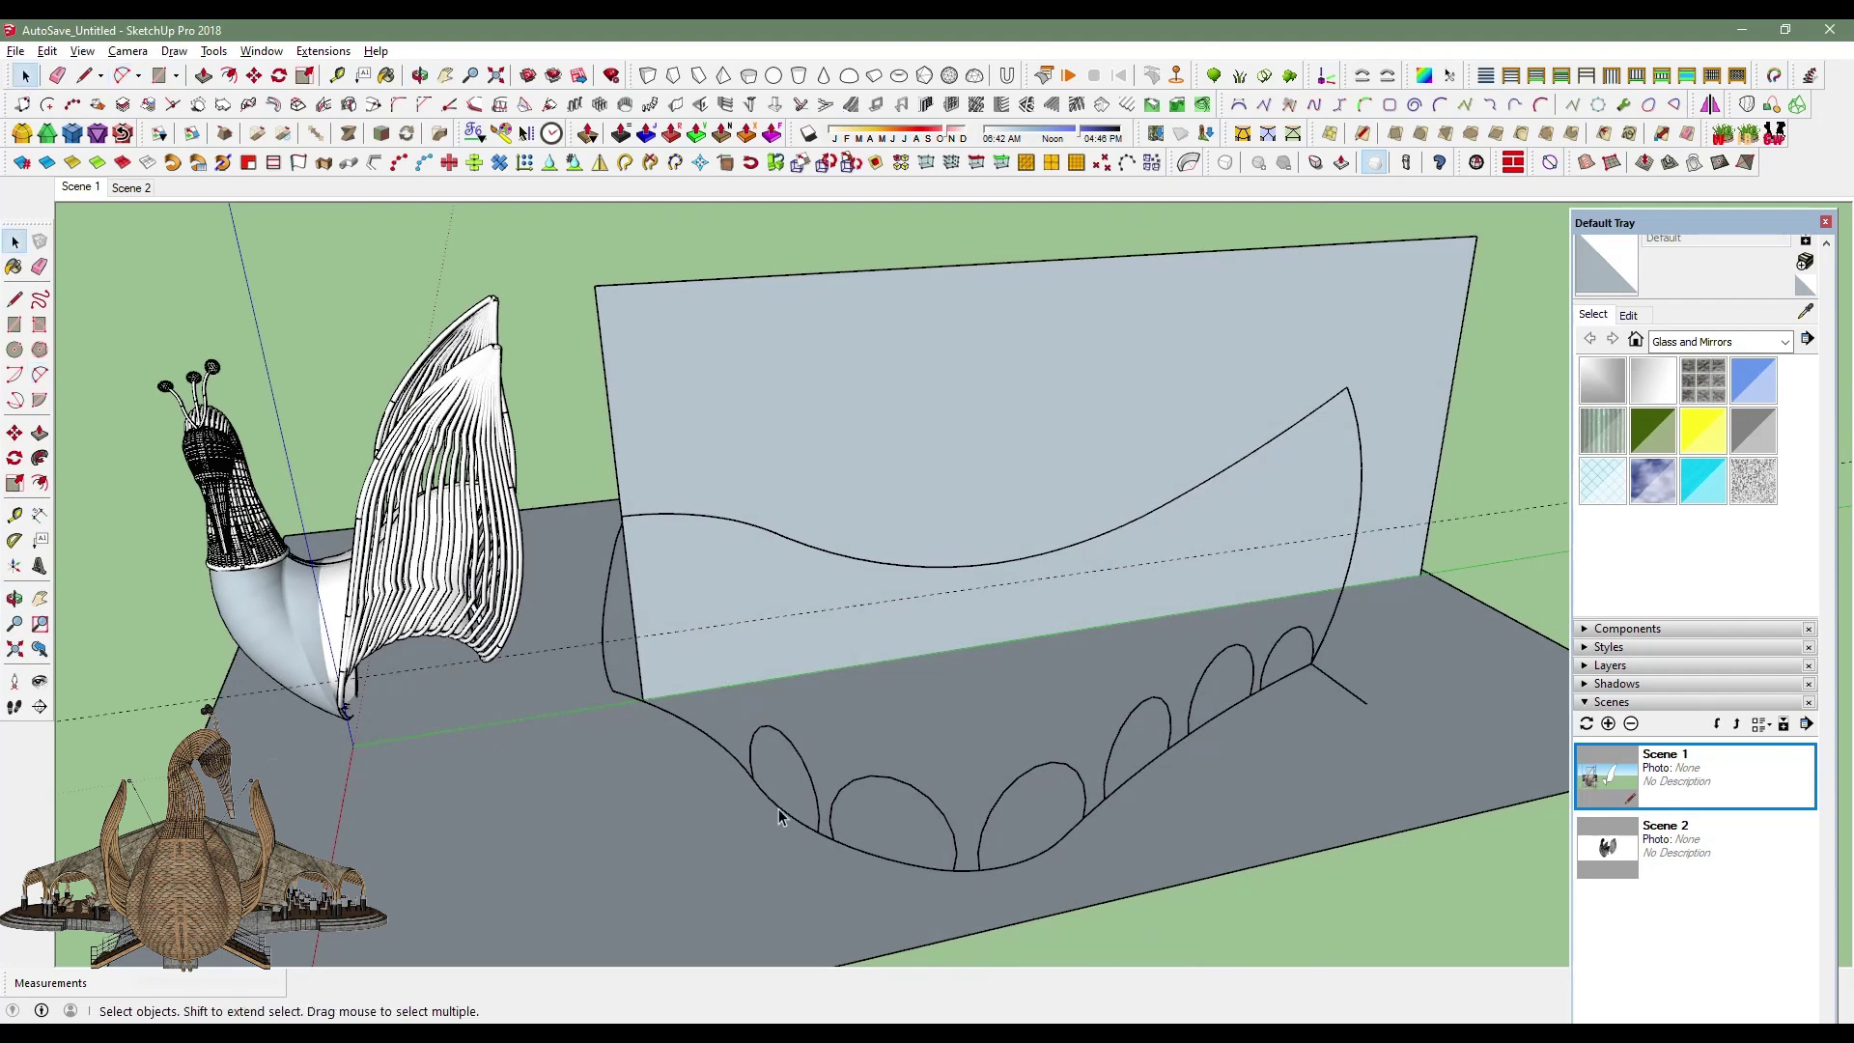
Delete the base curve and the remaining straight edges beneath the arches.
key("Delete")
left_click(1033, 855)
key("Delete")
key("Delete")
left_click(1213, 722)
key("Delete")
Round the first cusp between the arches with a two-point arc.
mouse_move(1213, 722)
middle_mouse_down()
mouse_move(1072, 869)
mouse_move(1011, 701)
middle_mouse_up()
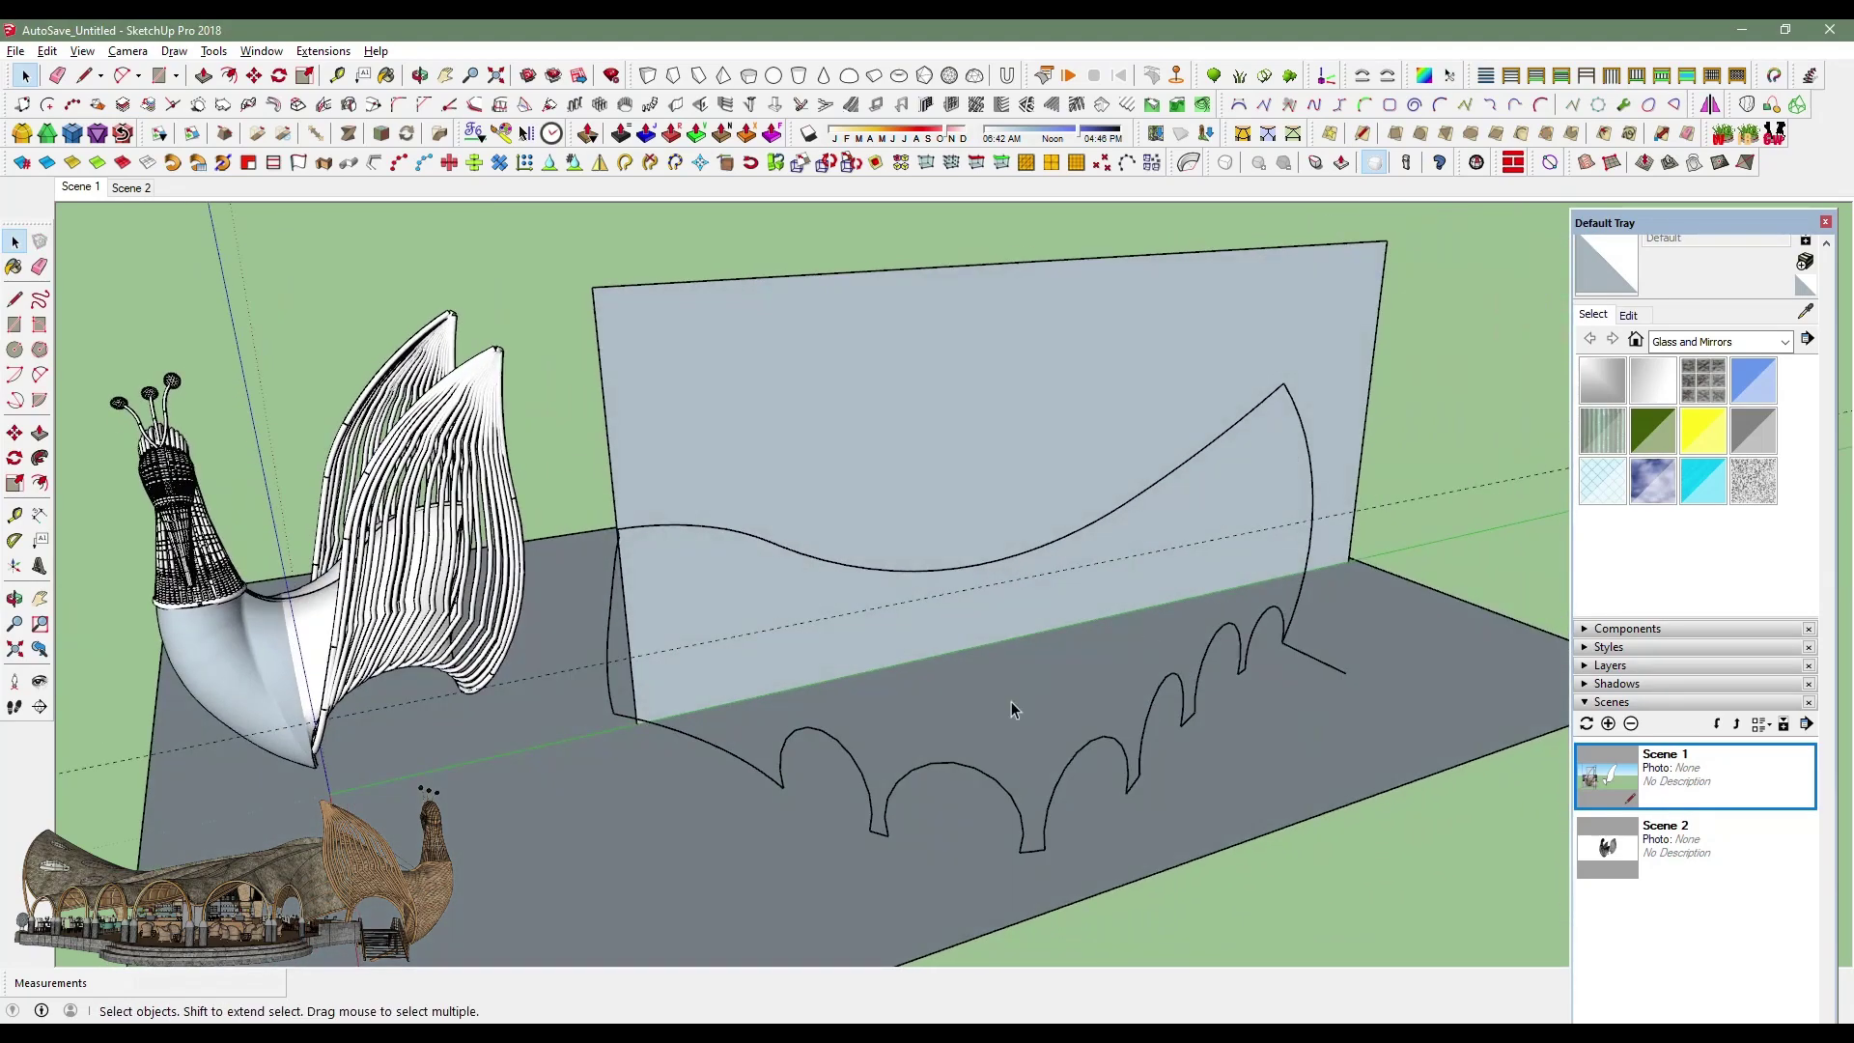
scroll(1011, 701, "up", 3)
scroll(892, 875, "up", 2)
key("a")
scroll(867, 772, "up", 3)
left_click(911, 857)
left_click(848, 857)
scroll(786, 773, "down", 3)
scroll(1013, 831, "up", 3)
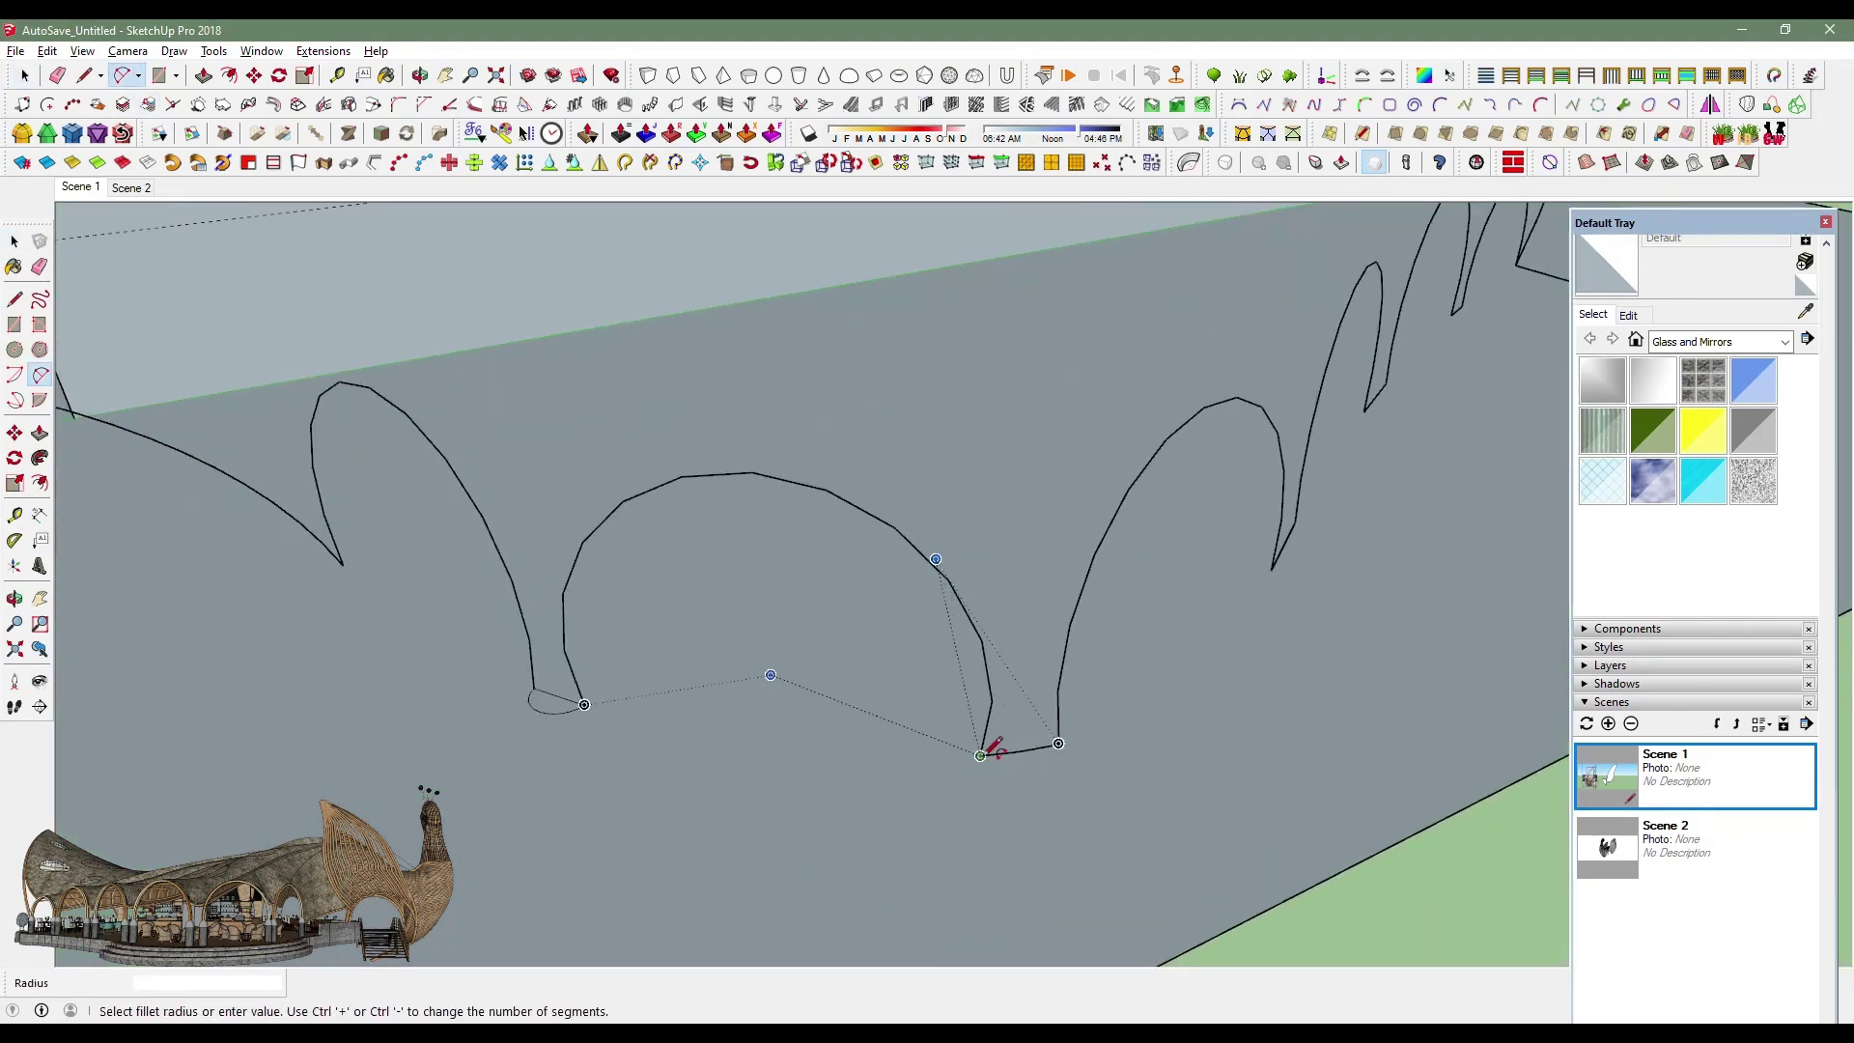
Round the right cusp and the following cusps with bulged two-point arcs.
mouse_move(1059, 757)
middle_mouse_down()
mouse_move(1146, 704)
mouse_move(1271, 716)
middle_mouse_up()
left_click(1269, 720)
left_click(1367, 695)
left_click(1390, 728)
mouse_move(1391, 728)
middle_mouse_down()
mouse_move(496, 530)
mouse_move(1020, 591)
mouse_move(1150, 580)
middle_mouse_up()
scroll(1014, 592, "up", 2)
left_click(844, 626)
left_click(956, 607)
left_click(947, 627)
left_click(1043, 614)
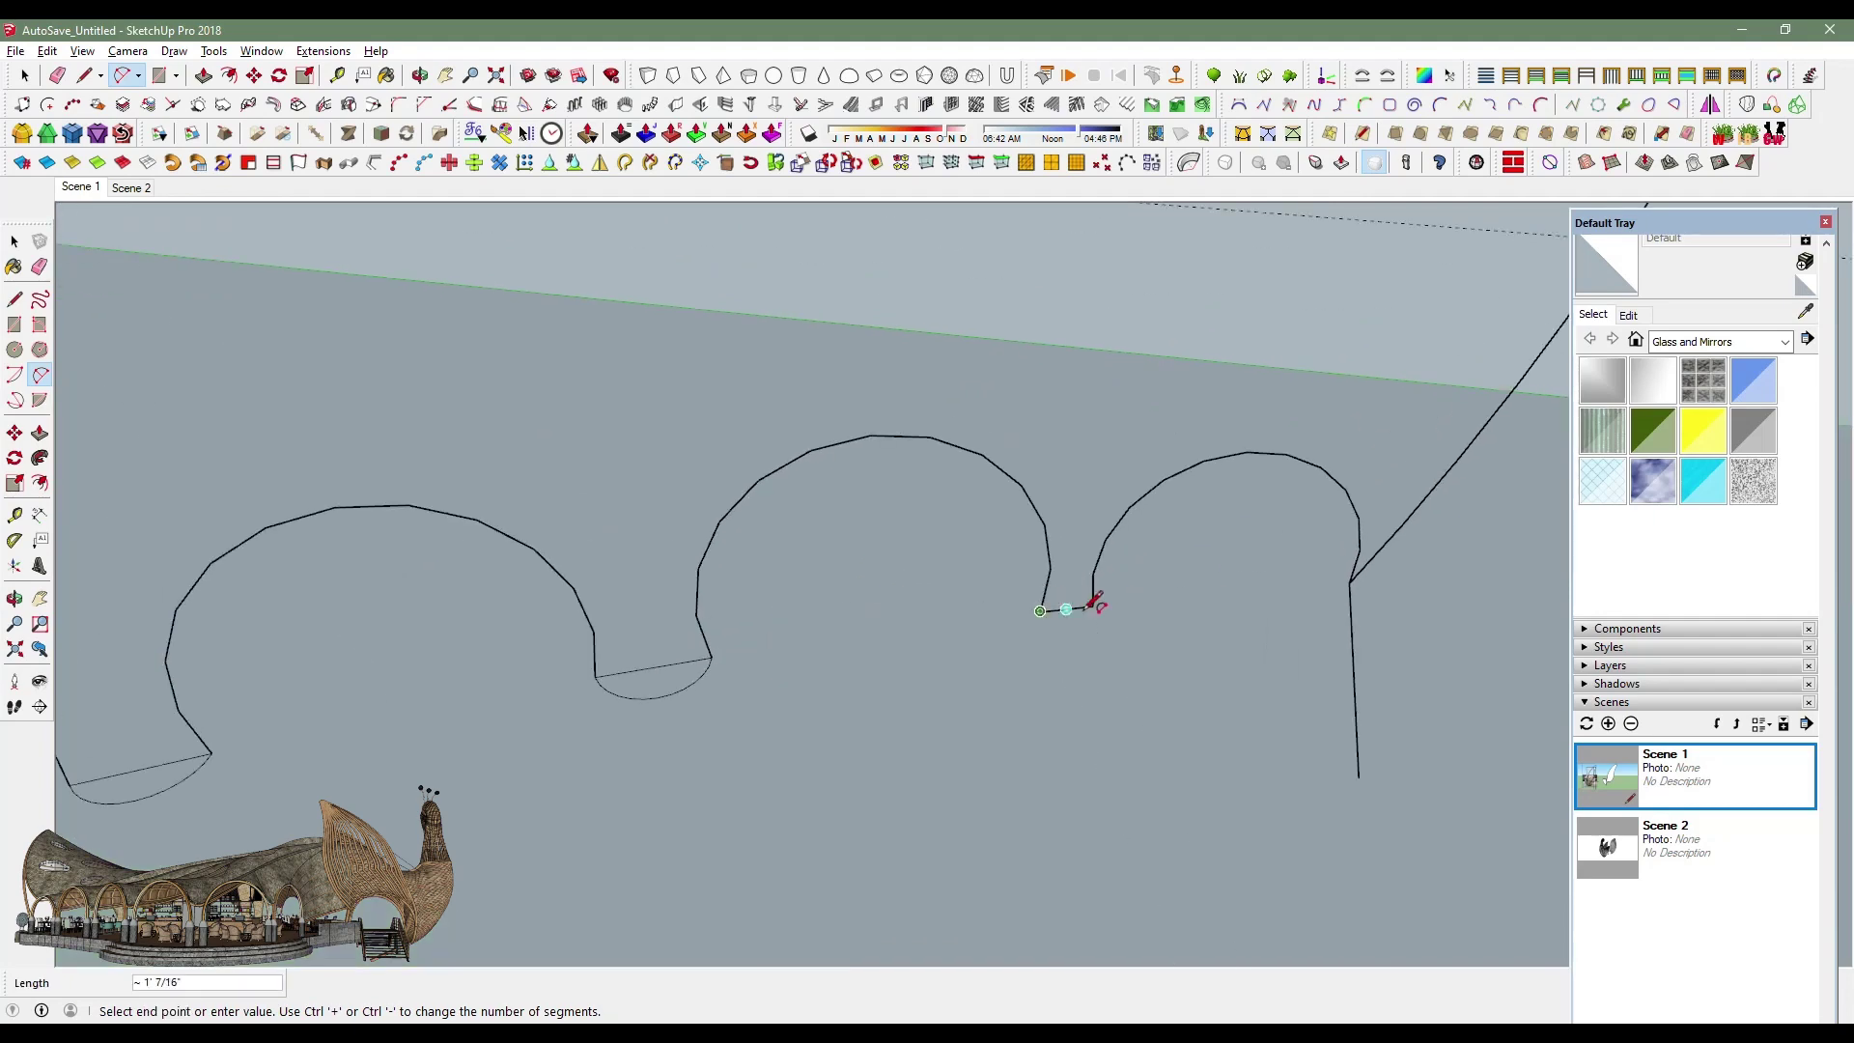
left_click(1098, 623)
left_click(25, 78)
Switch to the Eraser and orbit to review the arched edge and the whole wing outline.
key("e")
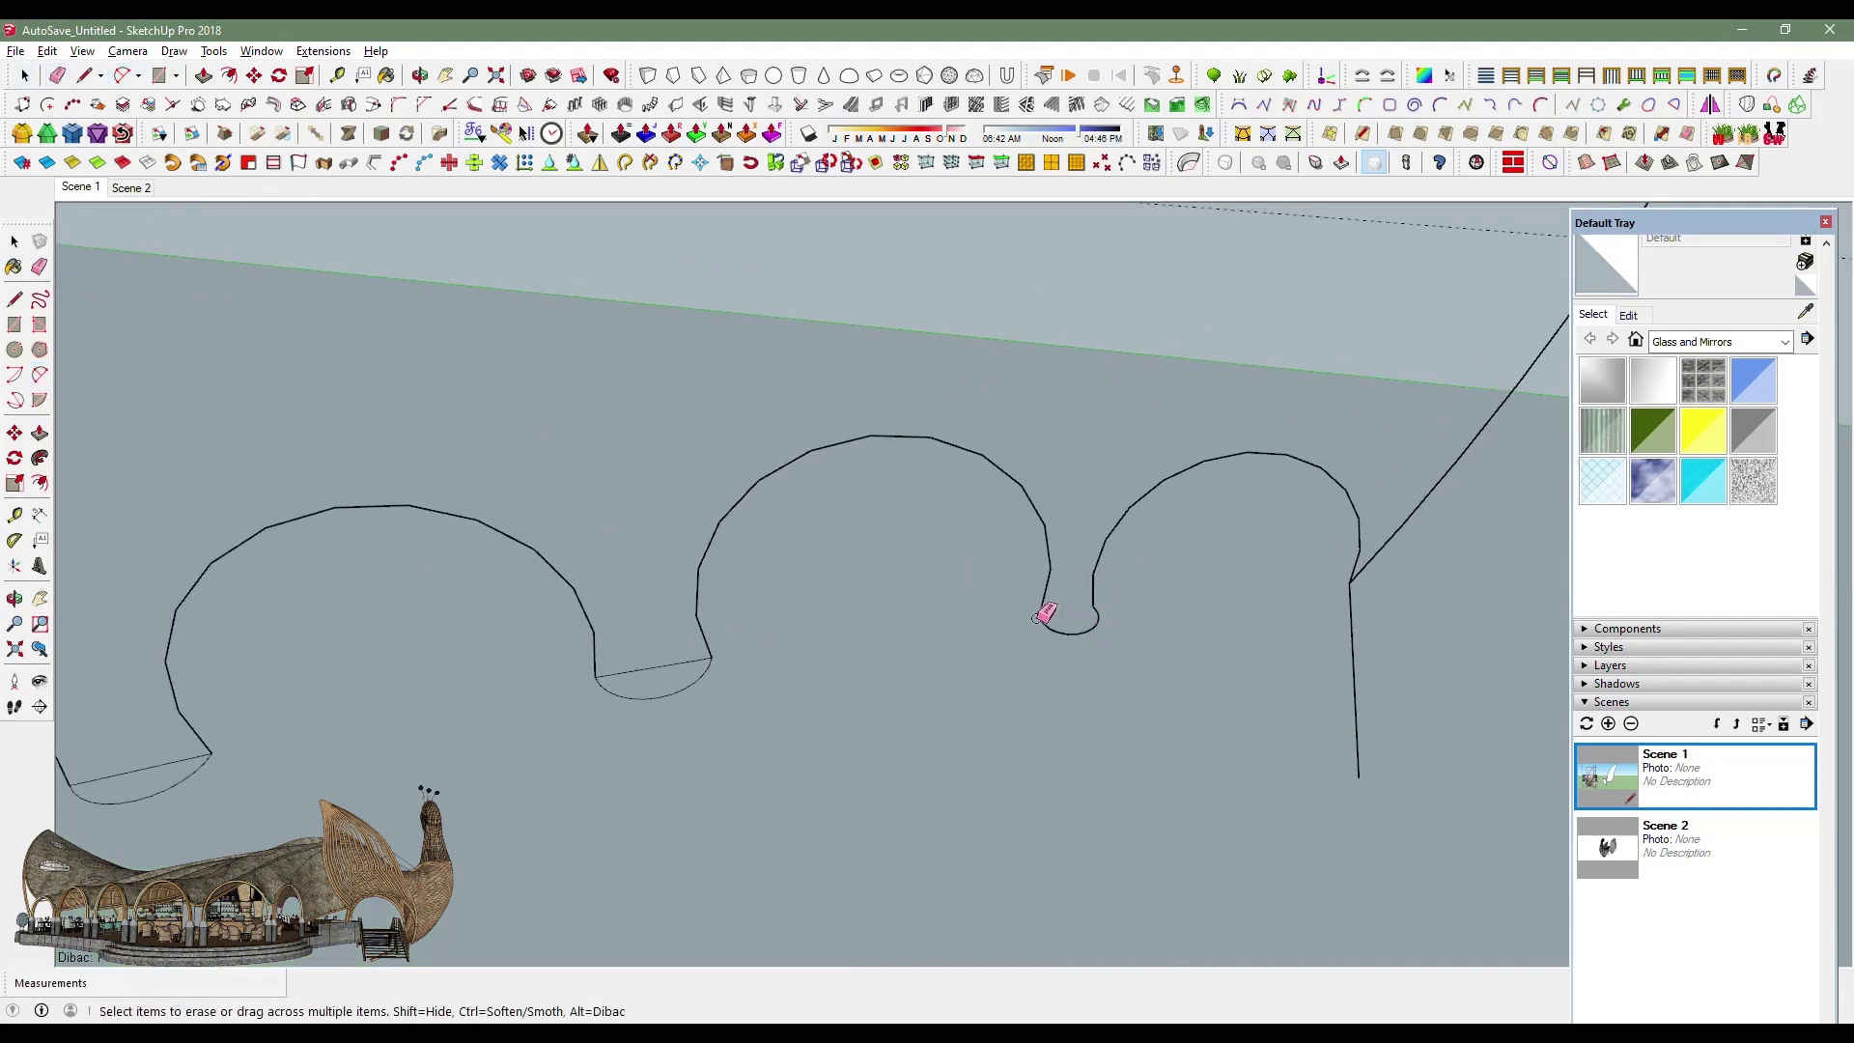
middle_click_drag(966, 562, 627, 642)
mouse_move(949, 565)
middle_mouse_down()
mouse_move(724, 715)
mouse_move(1056, 736)
mouse_move(551, 704)
mouse_move(888, 645)
mouse_move(960, 600)
mouse_move(774, 583)
mouse_move(892, 588)
mouse_move(831, 555)
mouse_move(357, 612)
mouse_move(750, 737)
mouse_move(914, 751)
middle_mouse_up()
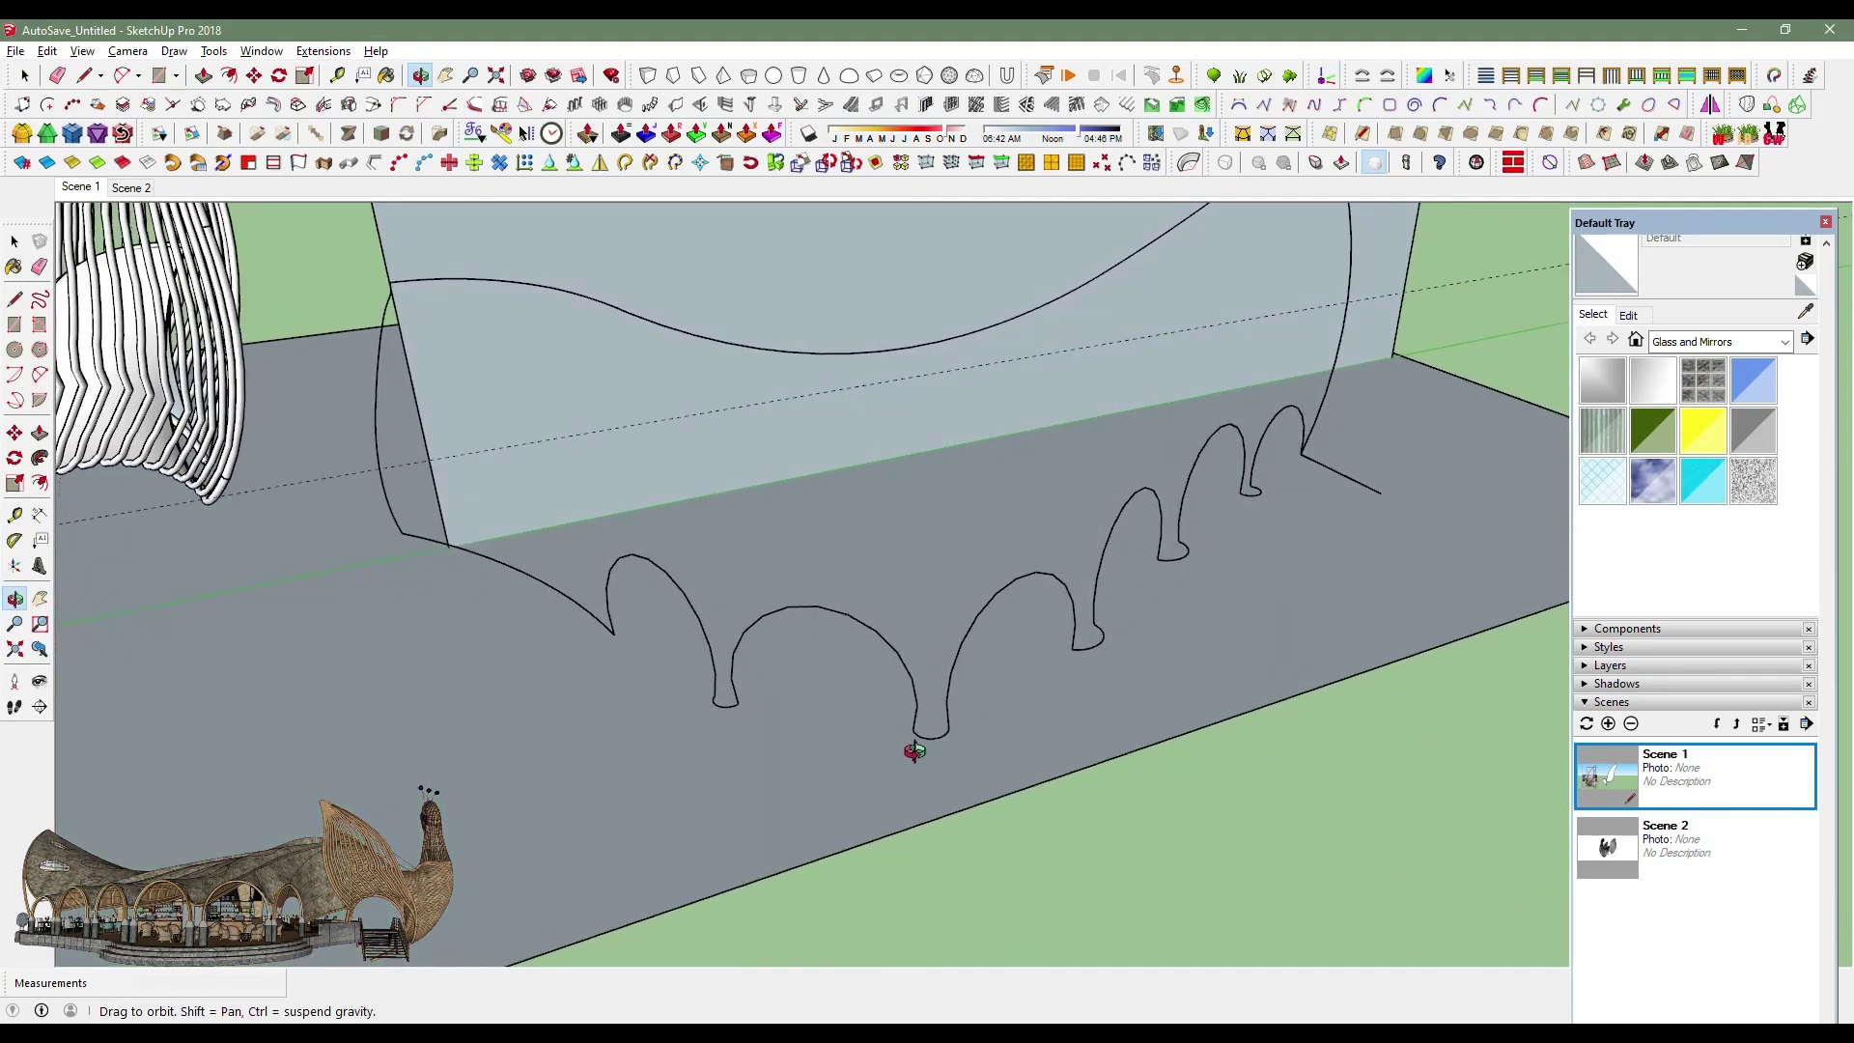
left_click_drag(914, 751, 904, 743)
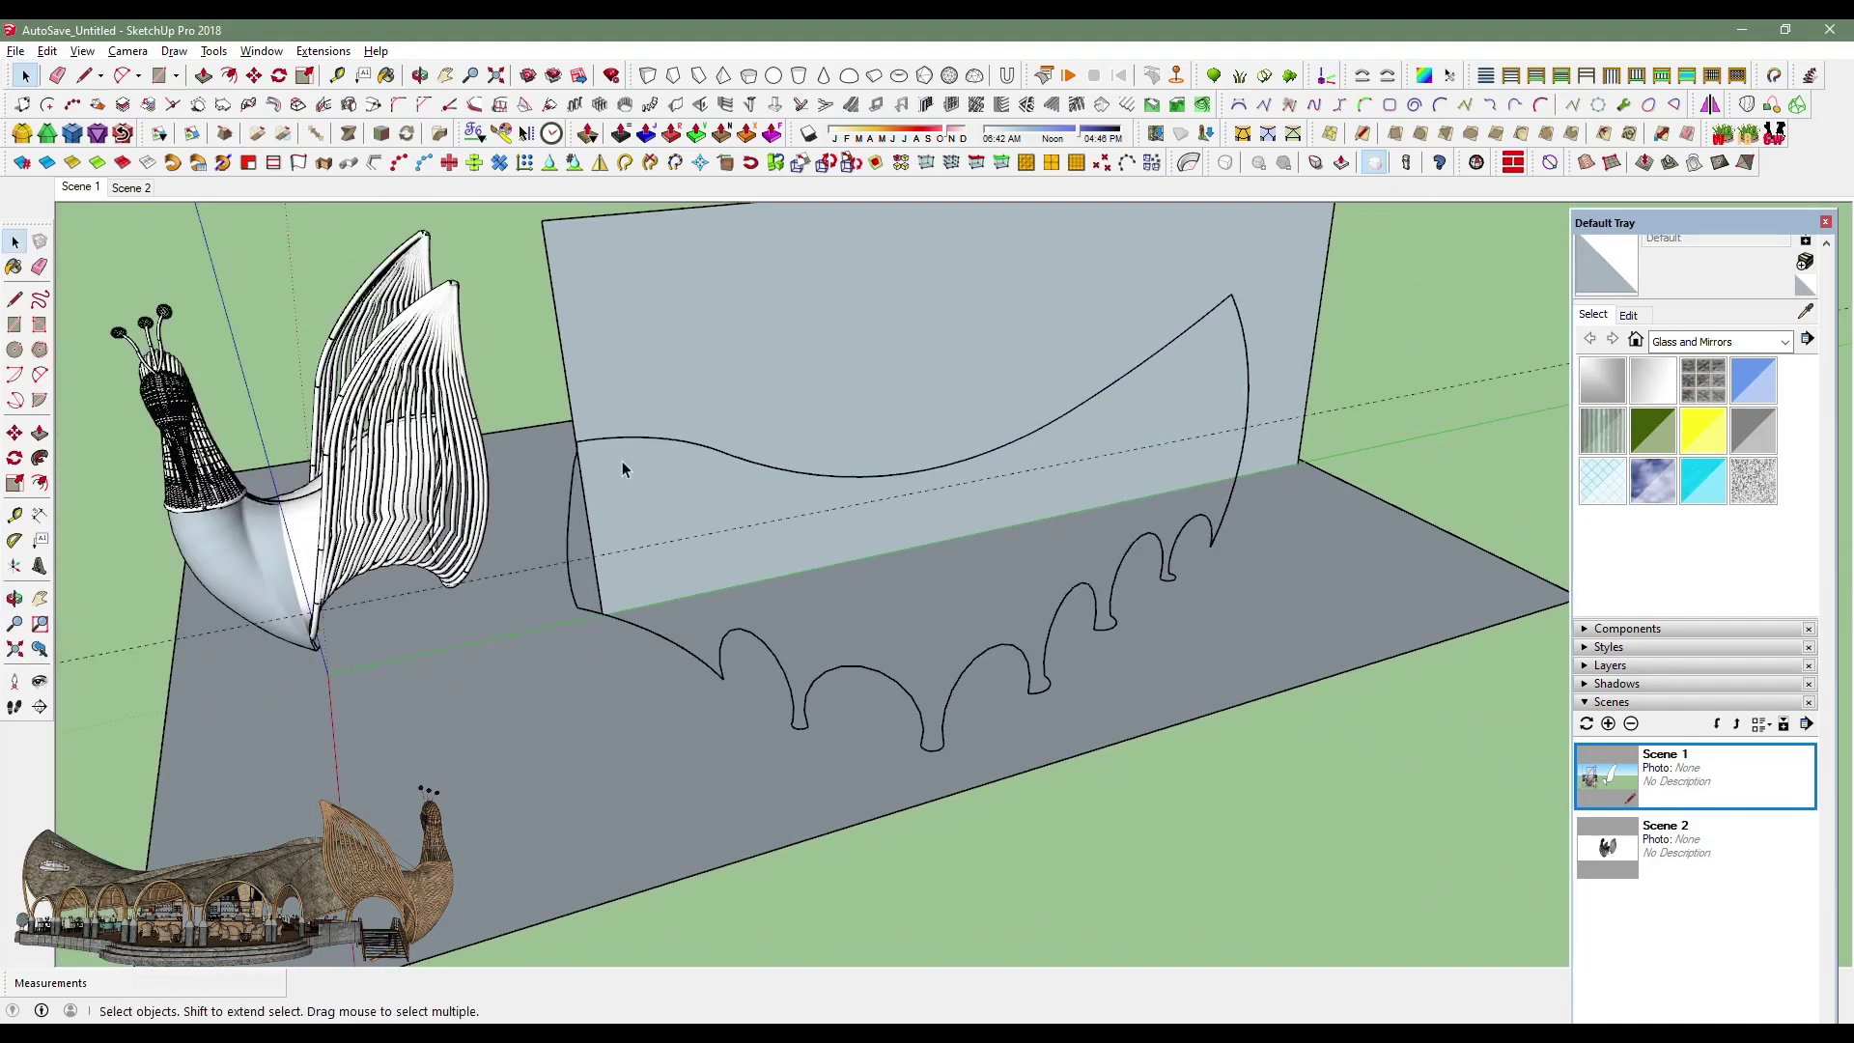
middle_click_drag(622, 469, 621, 444)
Start a rib arc from an arch tip to the wing's upper-left corner.
key("a")
left_click(1010, 714)
left_click(596, 451)
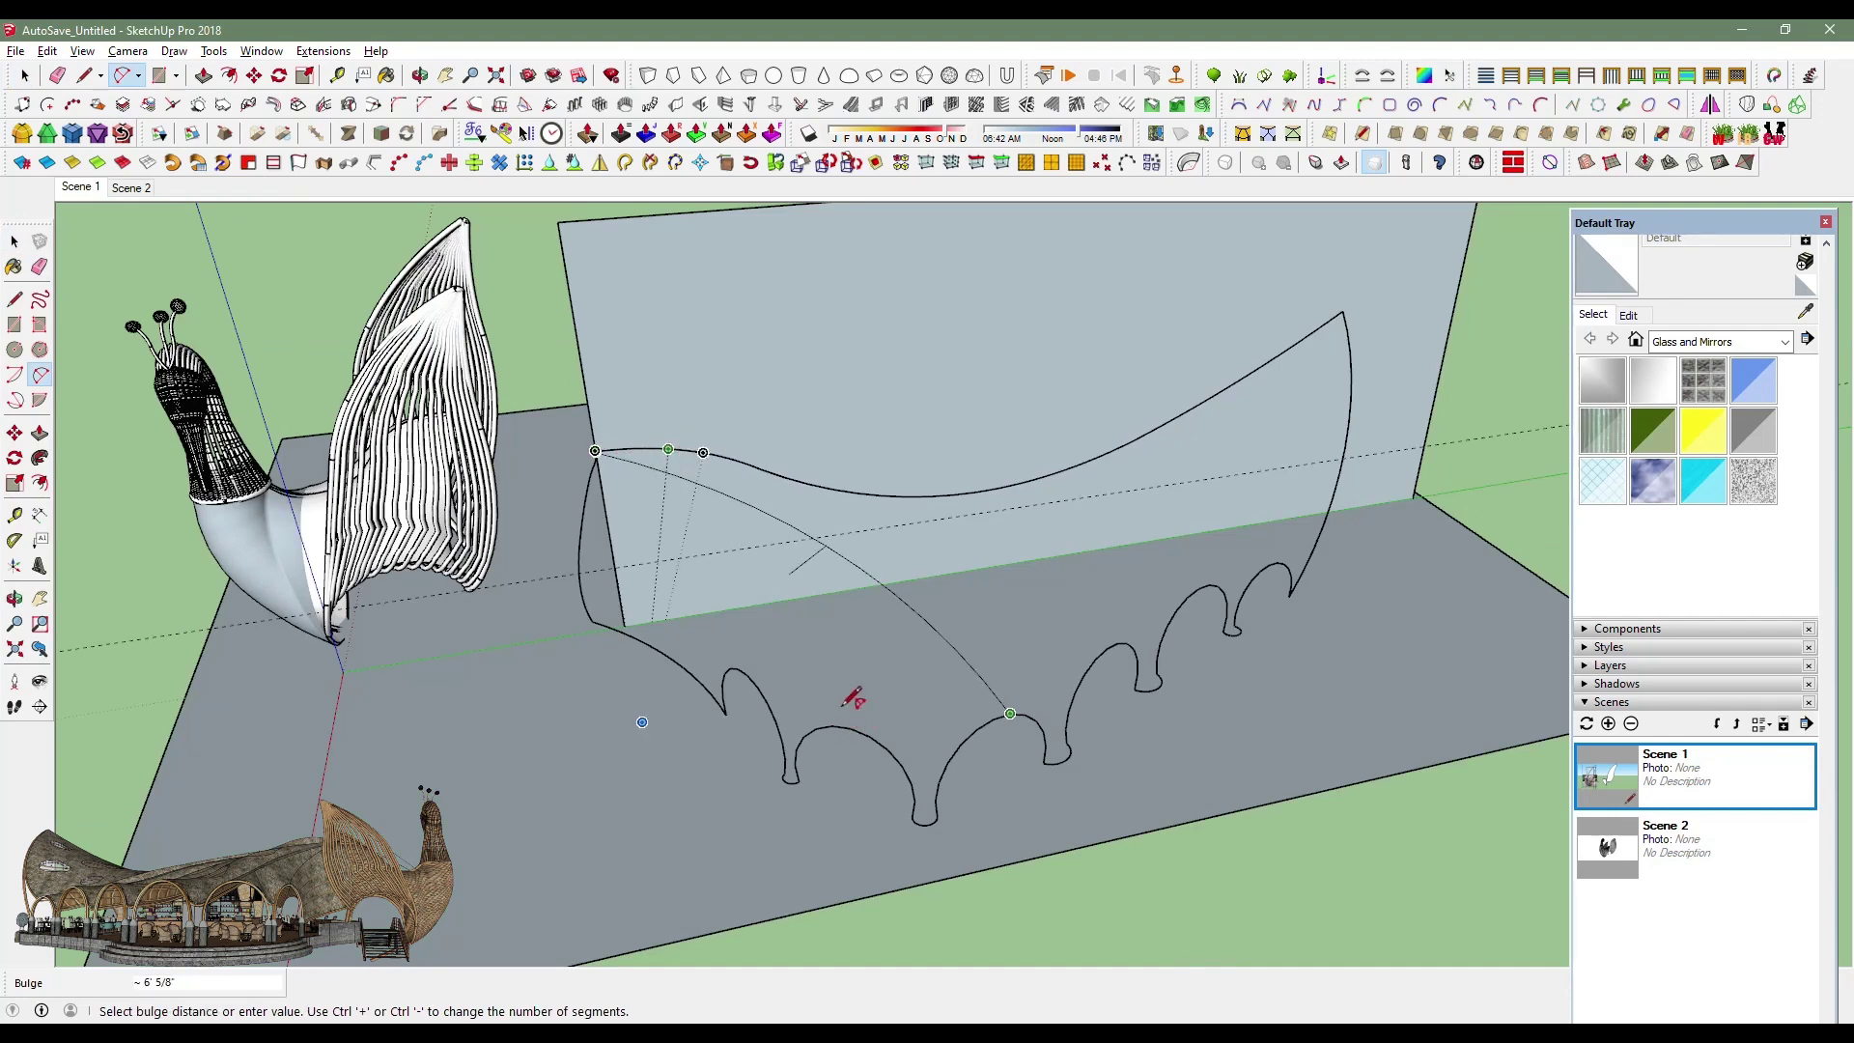
Set the first rib's curve and add a second rib from an arch tip to the upper-left corner.
left_click(877, 560)
left_click(851, 736)
left_click(594, 451)
scroll(594, 454, "up", 2)
scroll(600, 521, "up", 3)
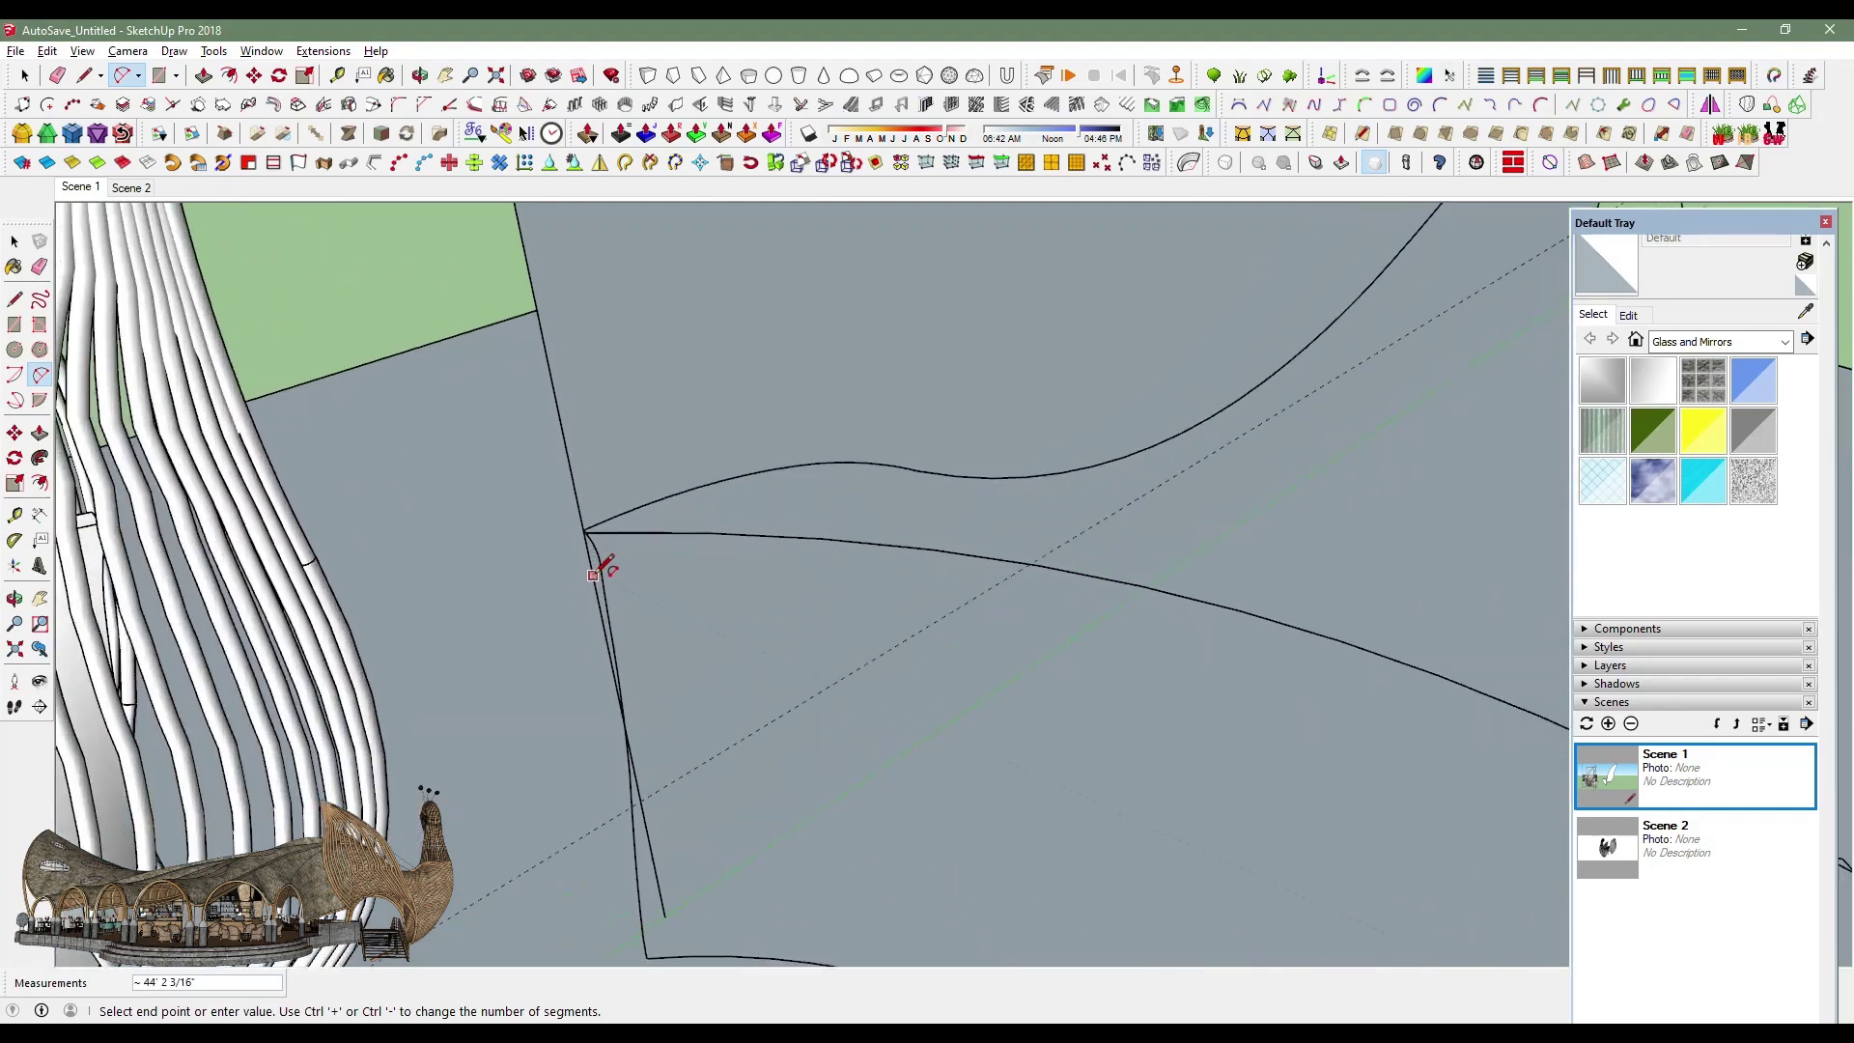
left_click(679, 477)
scroll(683, 476, "down", 3)
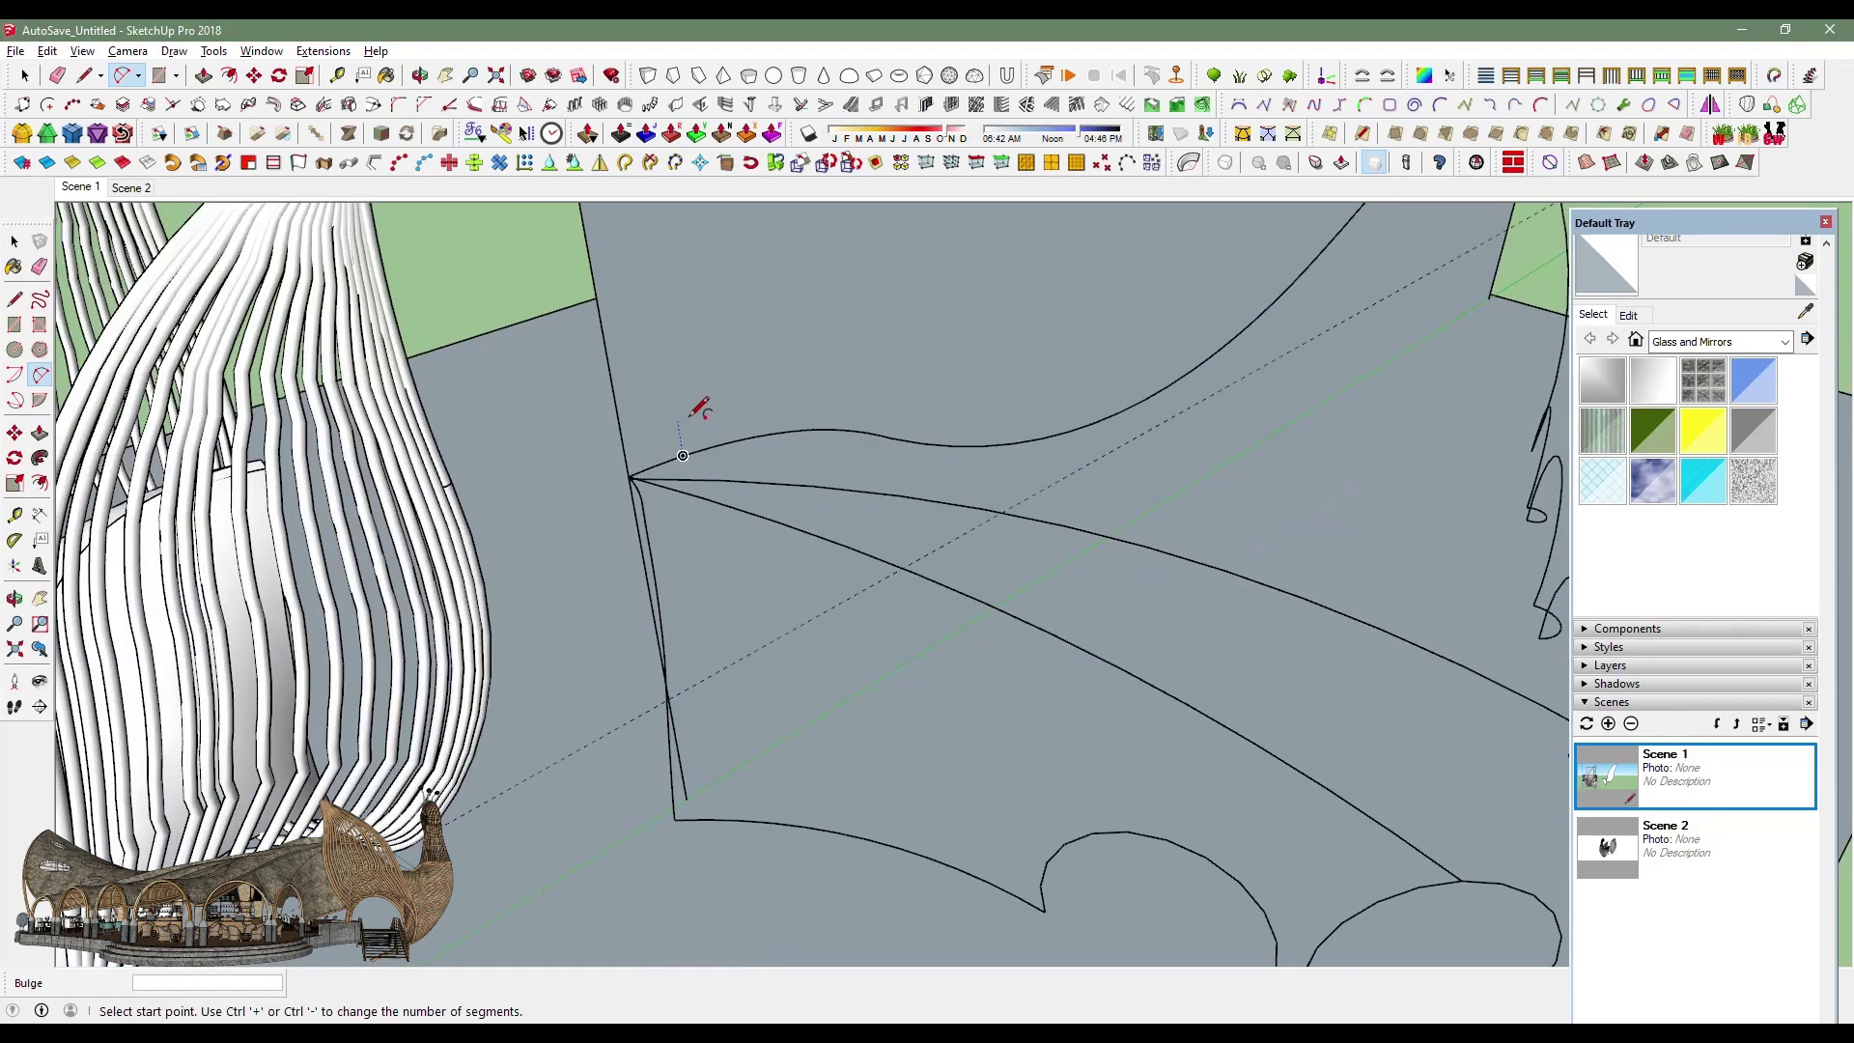
scroll(696, 405, "down", 3)
Draw another bulged rib from the upper-left corner across the wing.
left_click(654, 456)
scroll(654, 456, "up", 3)
left_click(704, 426)
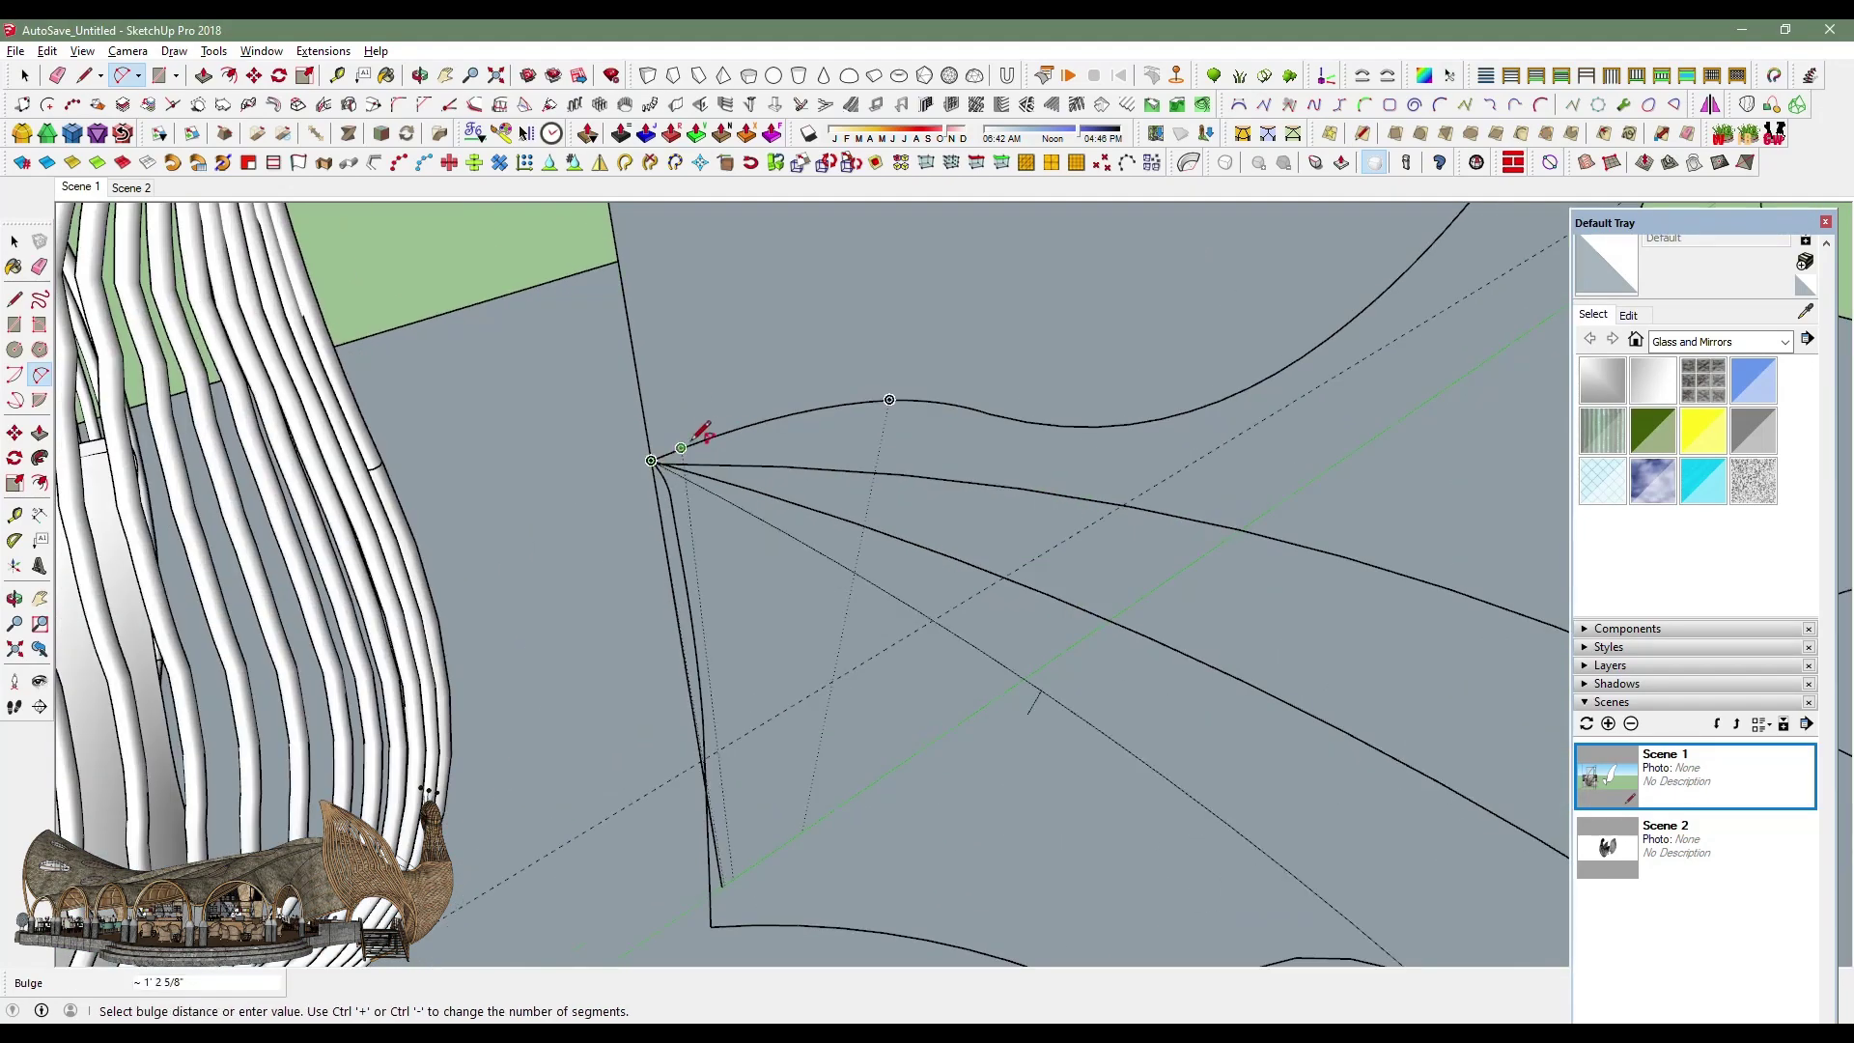
scroll(704, 426, "down", 3)
mouse_move(704, 426)
middle_mouse_down()
mouse_move(780, 586)
mouse_move(1186, 754)
middle_mouse_up()
left_click(1234, 784)
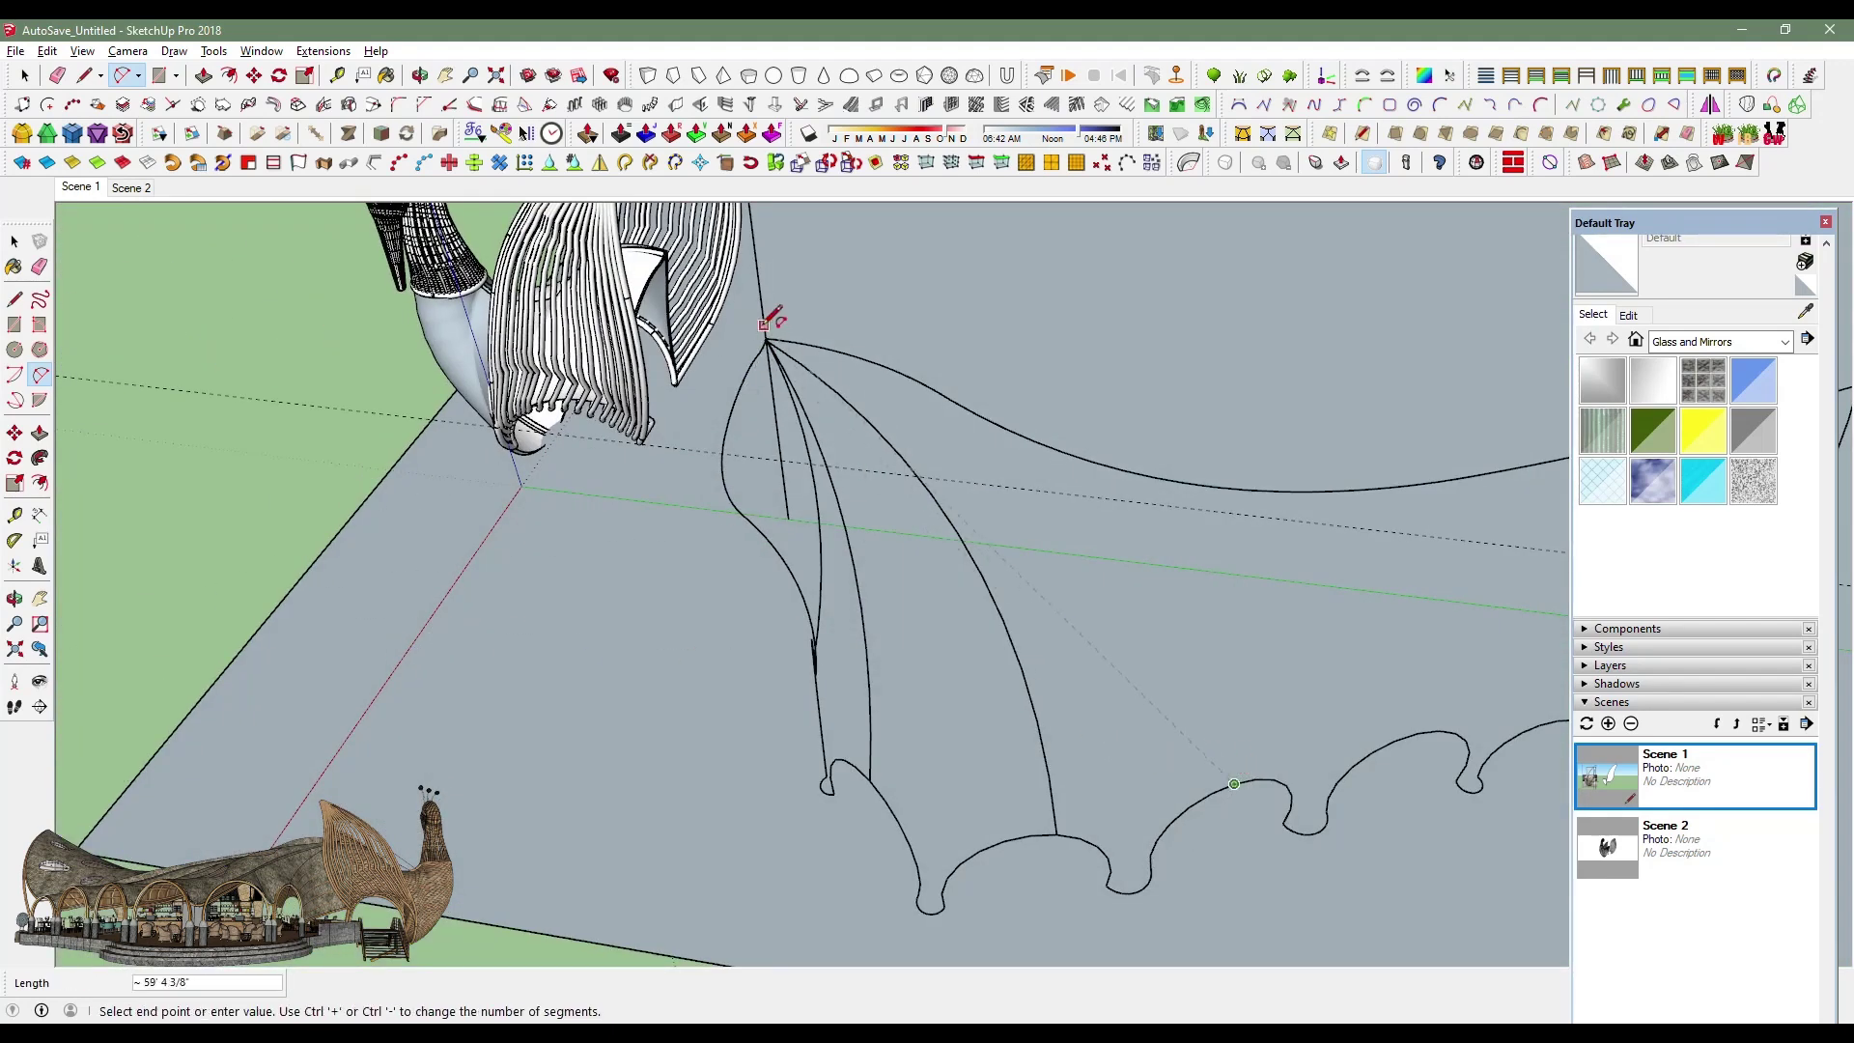
left_click(881, 356)
mouse_move(880, 356)
middle_mouse_down()
mouse_move(674, 543)
mouse_move(1200, 654)
middle_mouse_up()
Draw two more ribs from the lower arch tips up to the upper-left corner.
left_click(1193, 676)
left_click(736, 393)
left_click(824, 412)
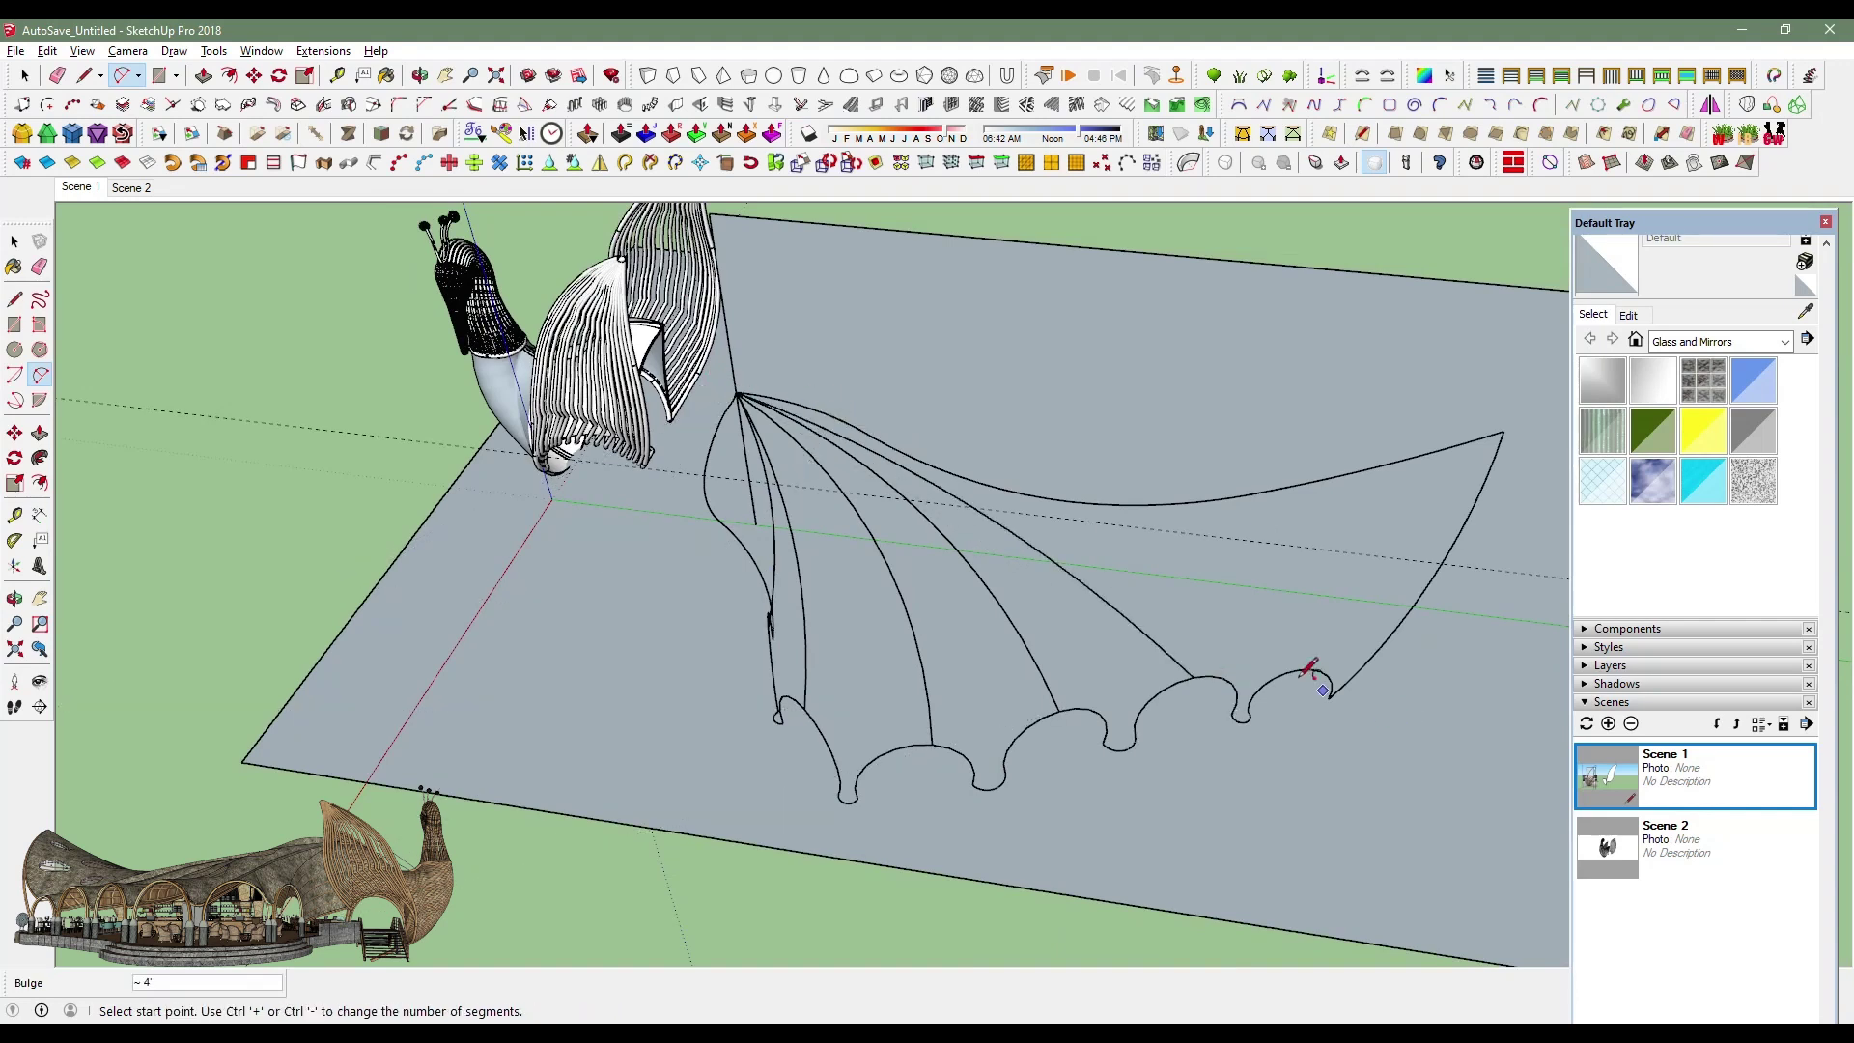
left_click(1298, 669)
left_click(735, 393)
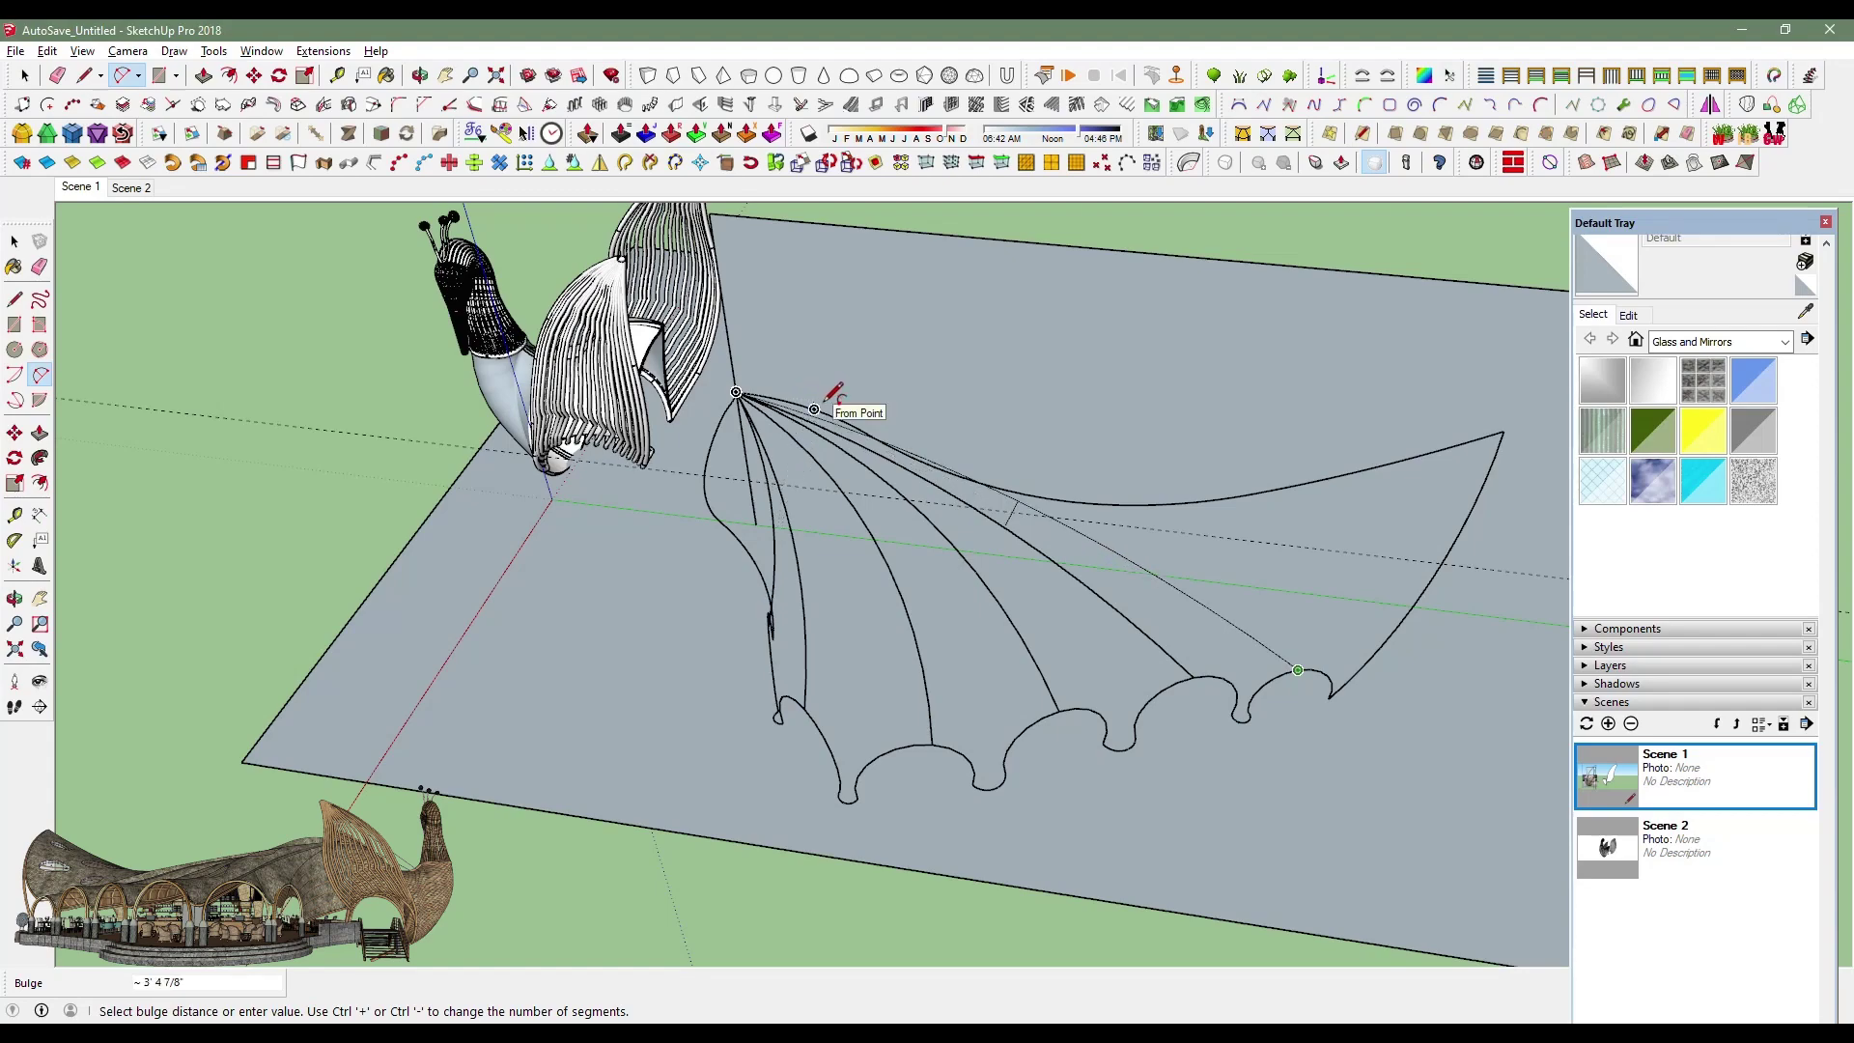
mouse_move(833, 396)
middle_mouse_down()
mouse_move(538, 380)
mouse_move(443, 319)
mouse_move(1179, 476)
mouse_move(613, 530)
mouse_move(600, 505)
mouse_move(1314, 562)
middle_mouse_up()
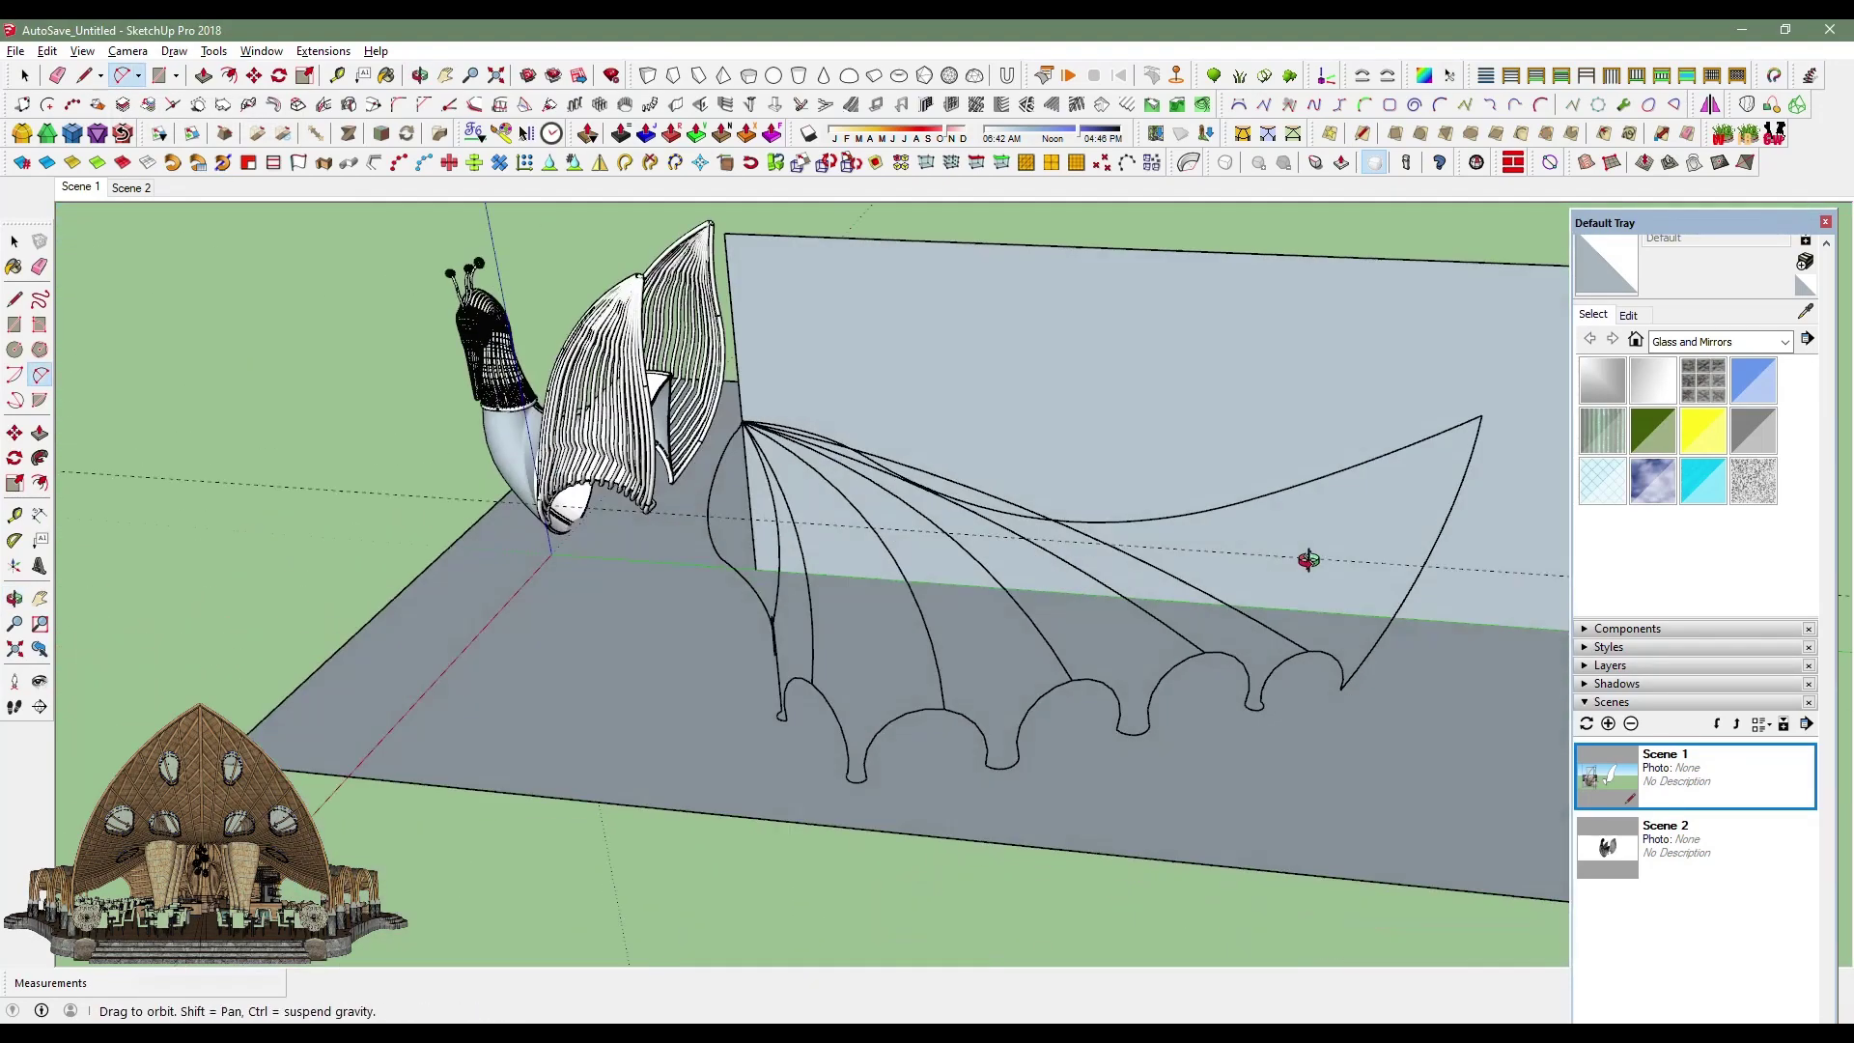
scroll(850, 418, "up", 3)
Draw arcs along the wing's apex that join onto the top curve, then finish.
left_click(729, 416)
left_click(884, 421)
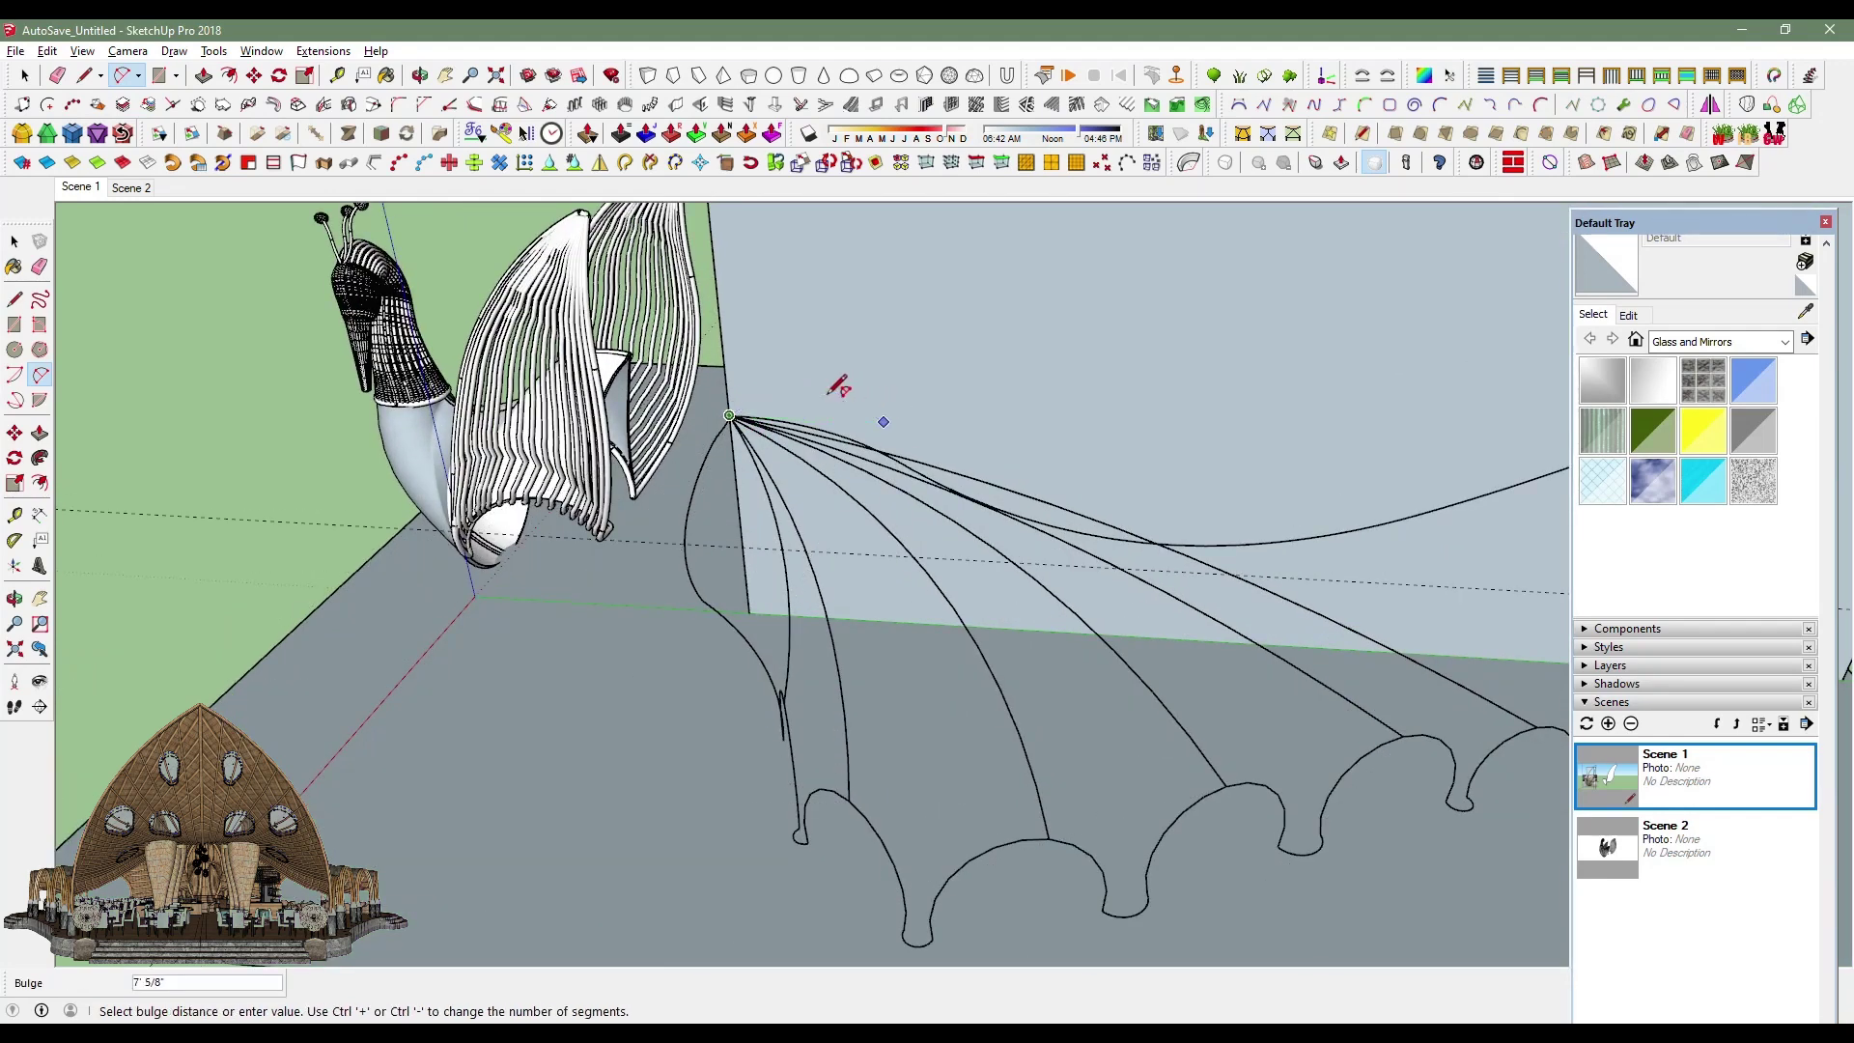
scroll(816, 396, "up", 2)
scroll(806, 404, "up", 1)
left_click(836, 417)
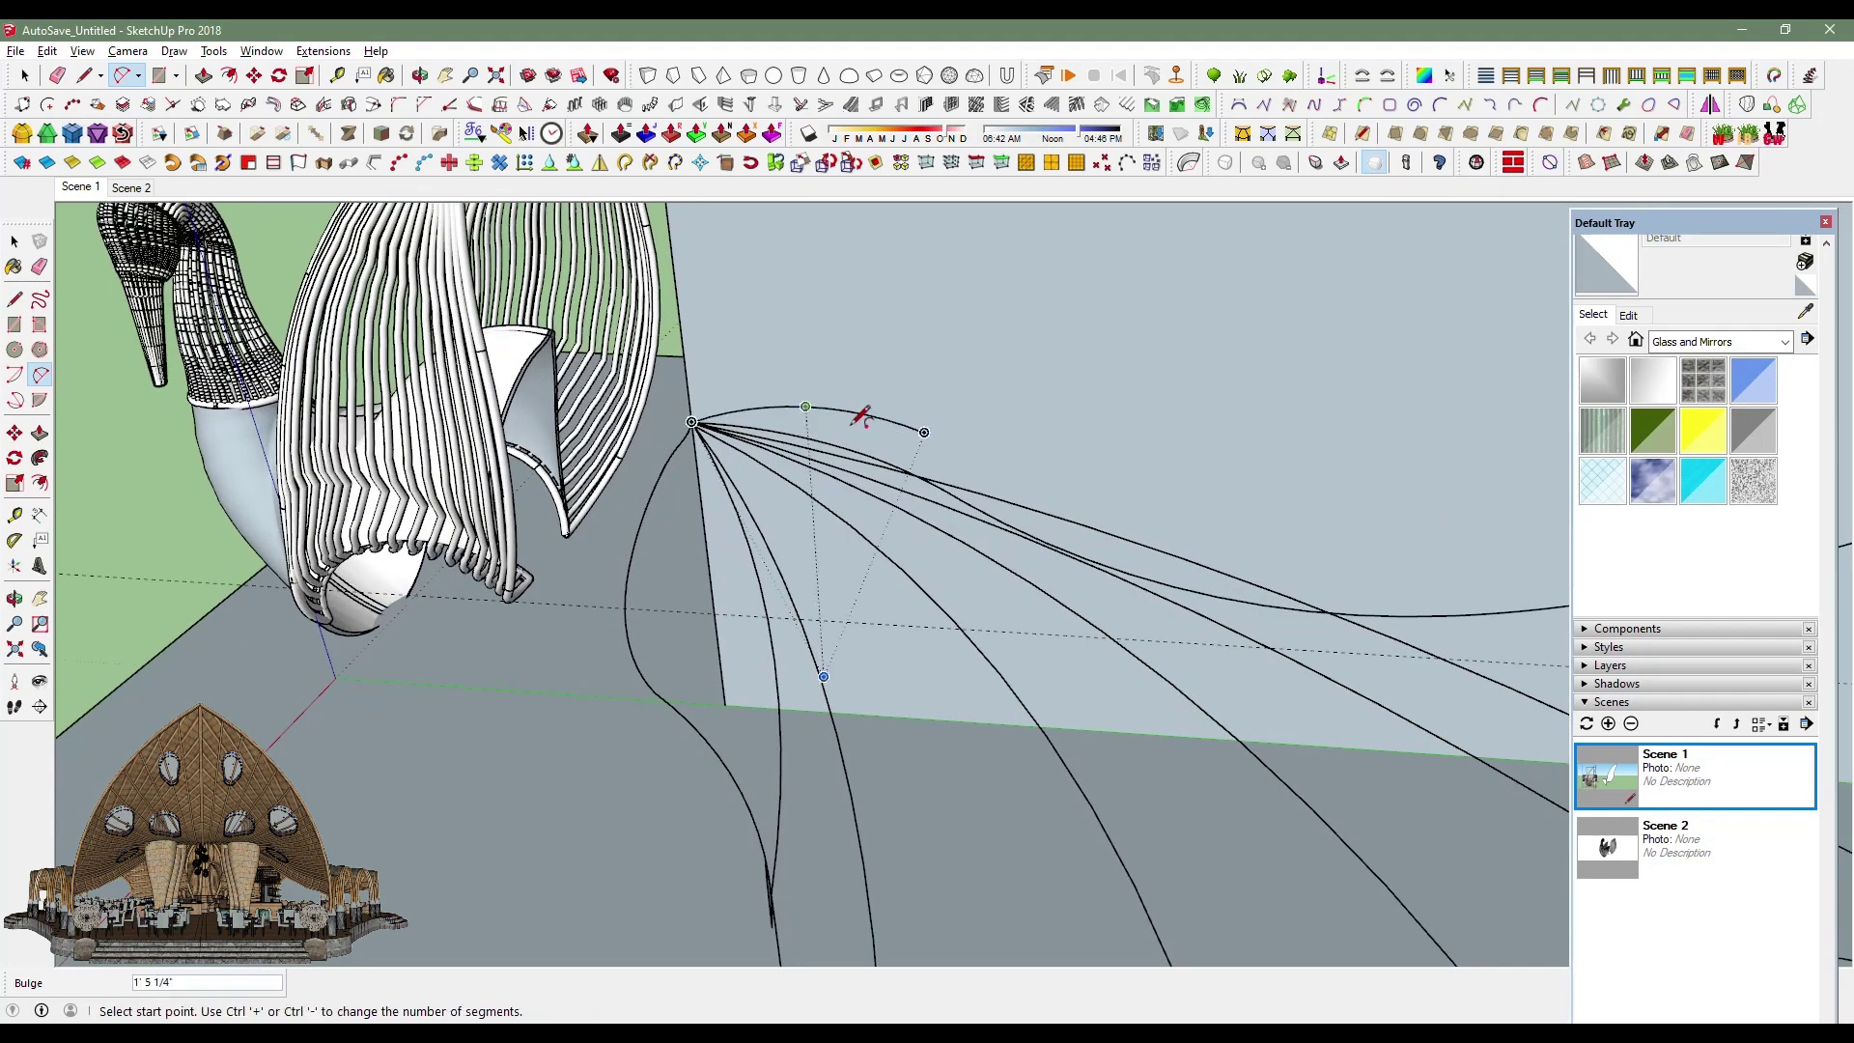
left_click(924, 432)
scroll(1143, 518, "down", 3)
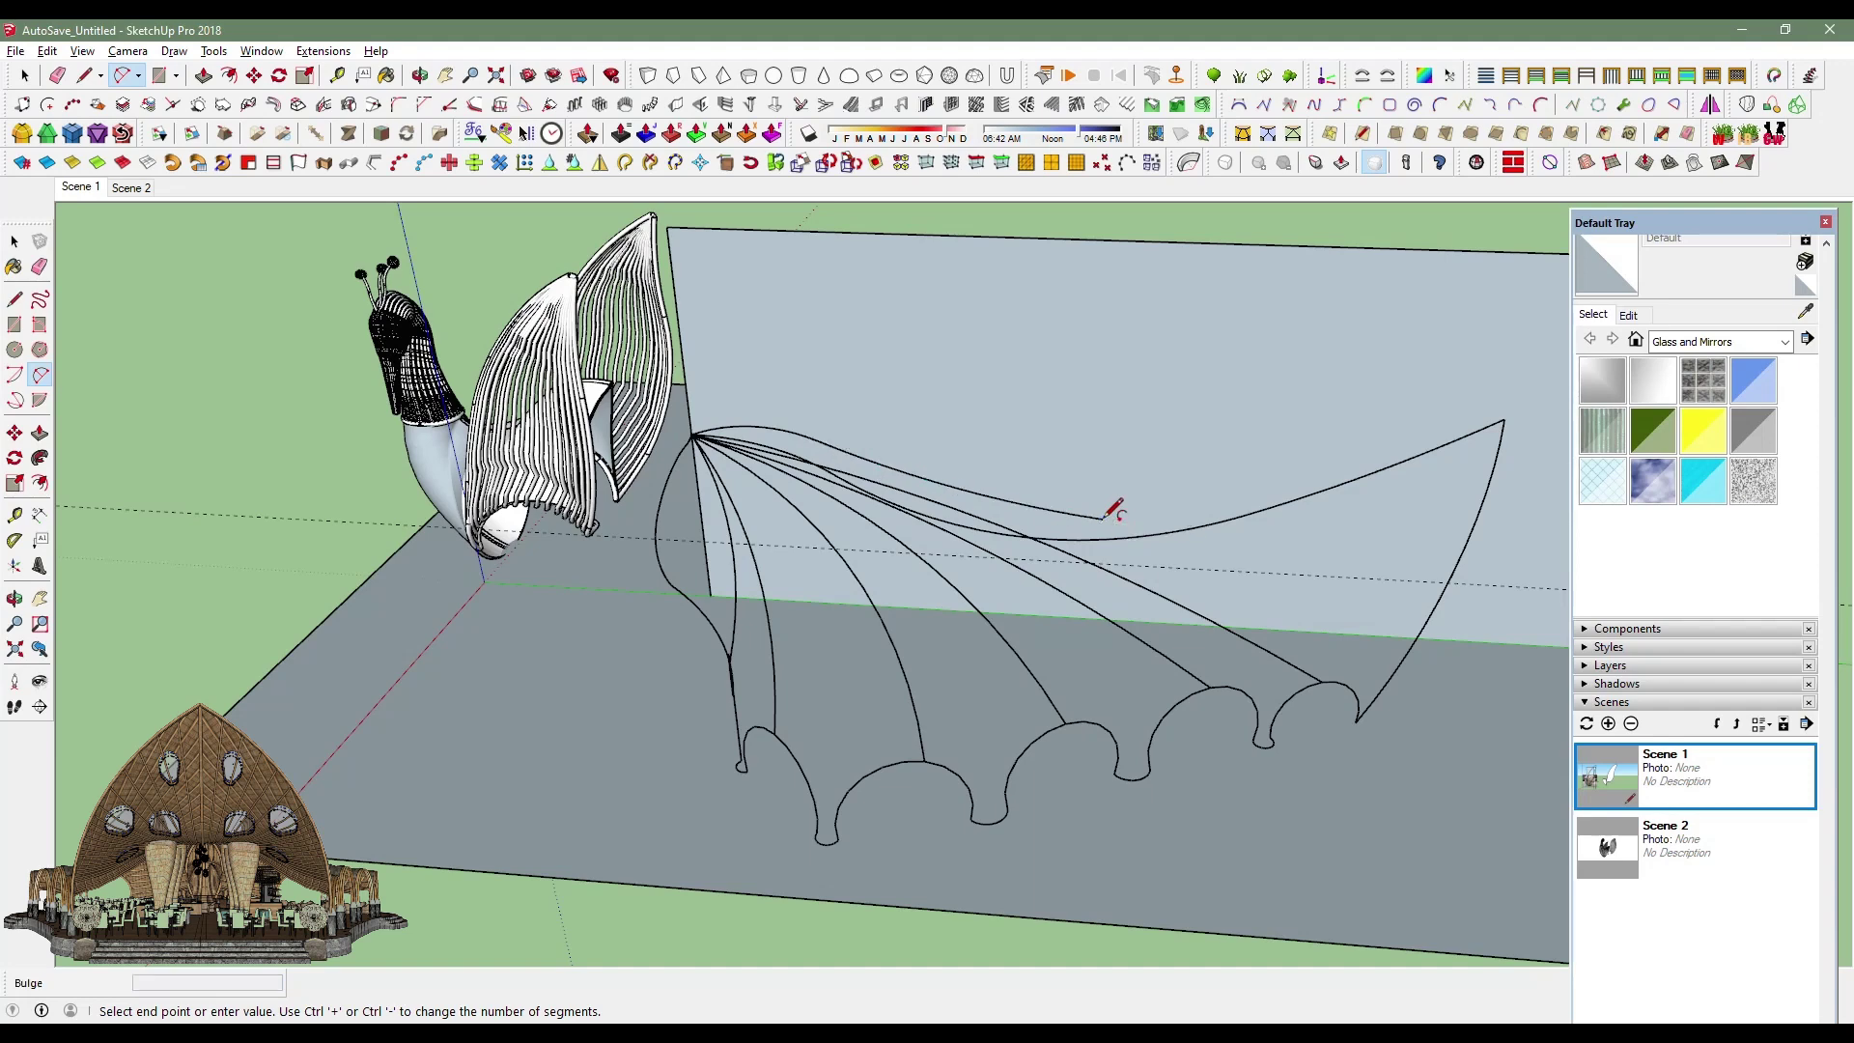
left_click(1288, 495)
key("space")
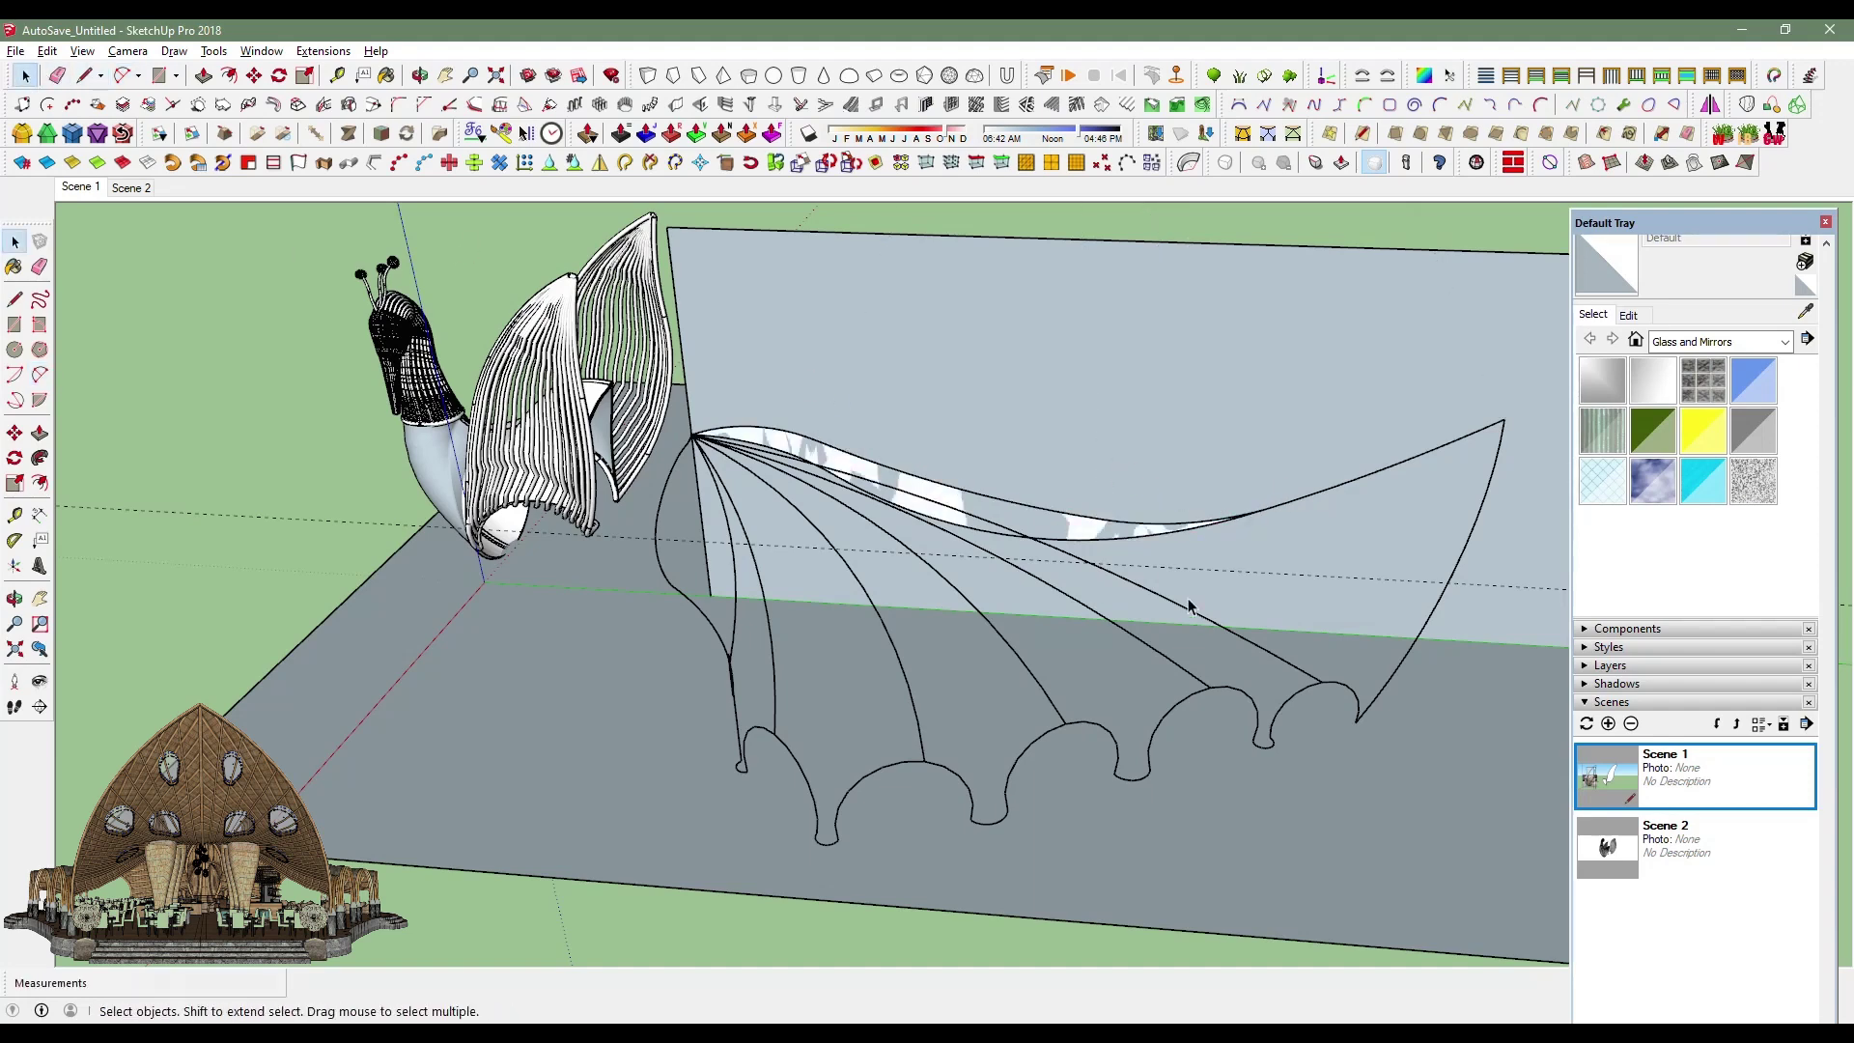
Delete the stray edge and box-select all the wing curves on the wall.
key("Delete")
scroll(813, 488, "up", 3)
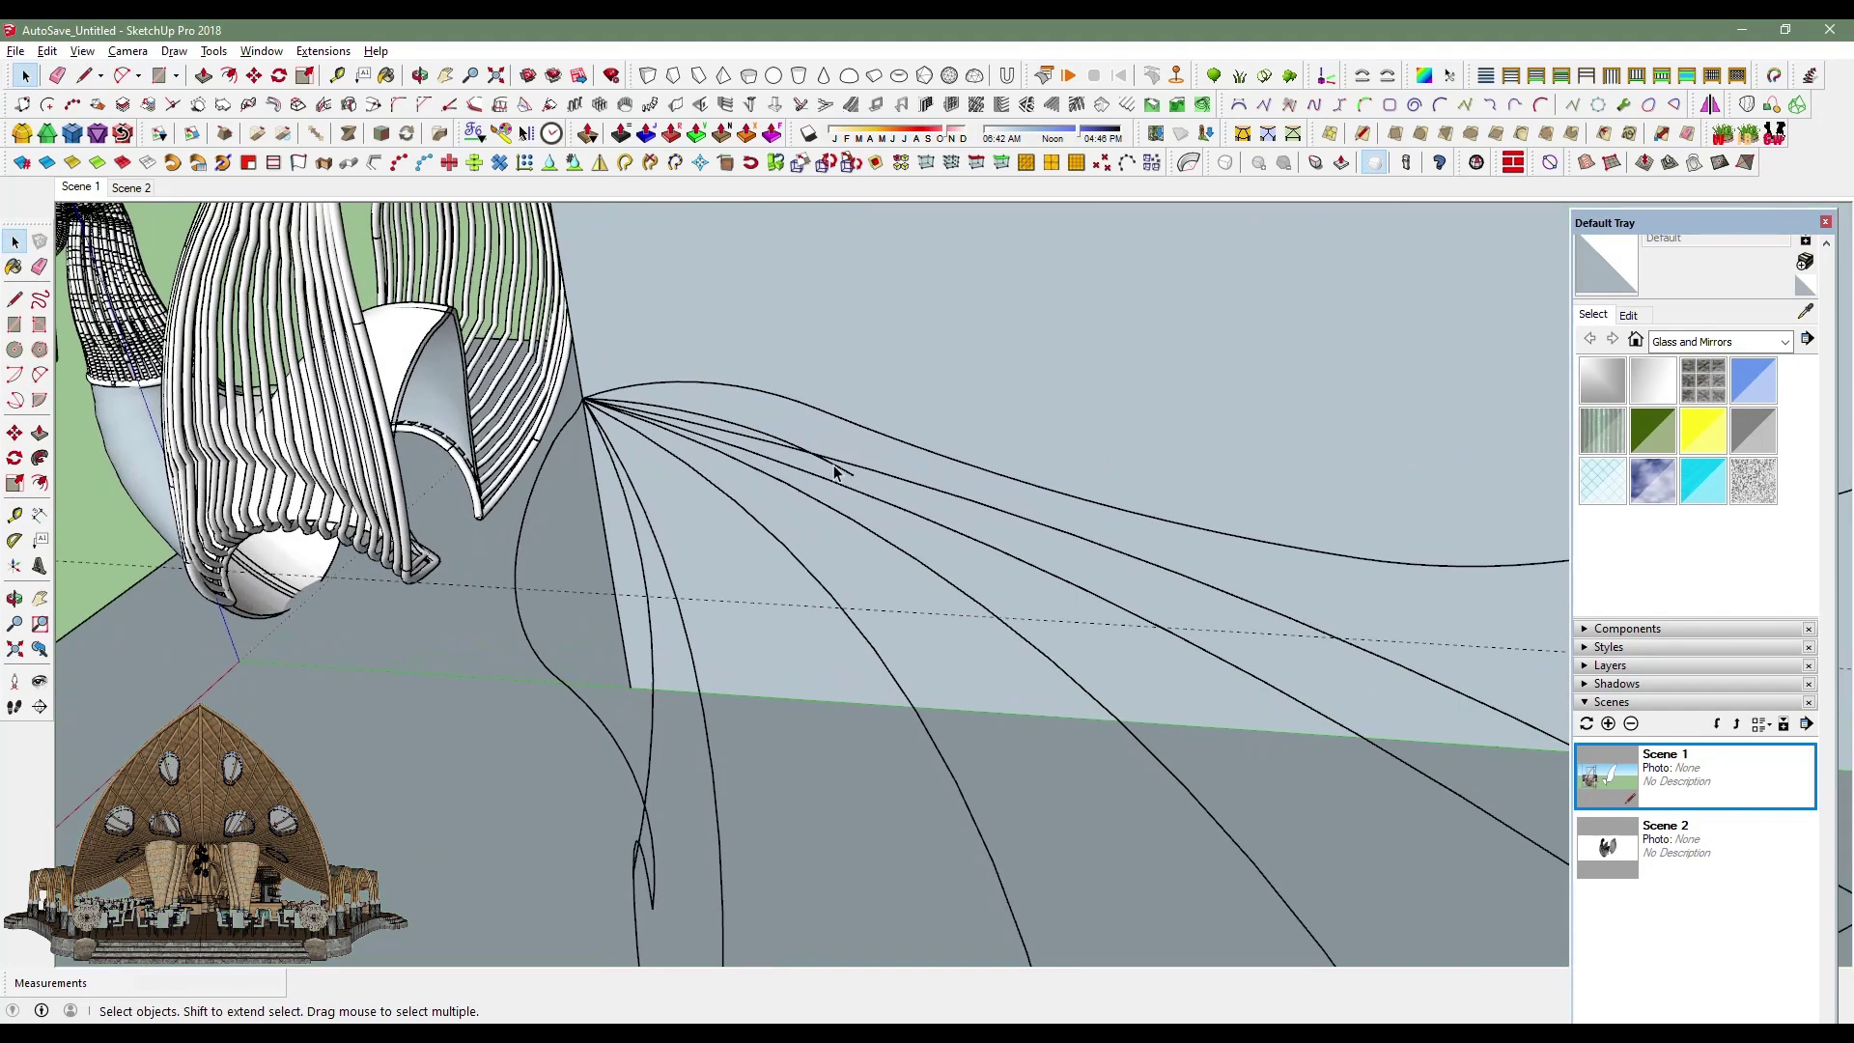
scroll(780, 495, "down", 5)
middle_click_drag(994, 629, 1126, 468)
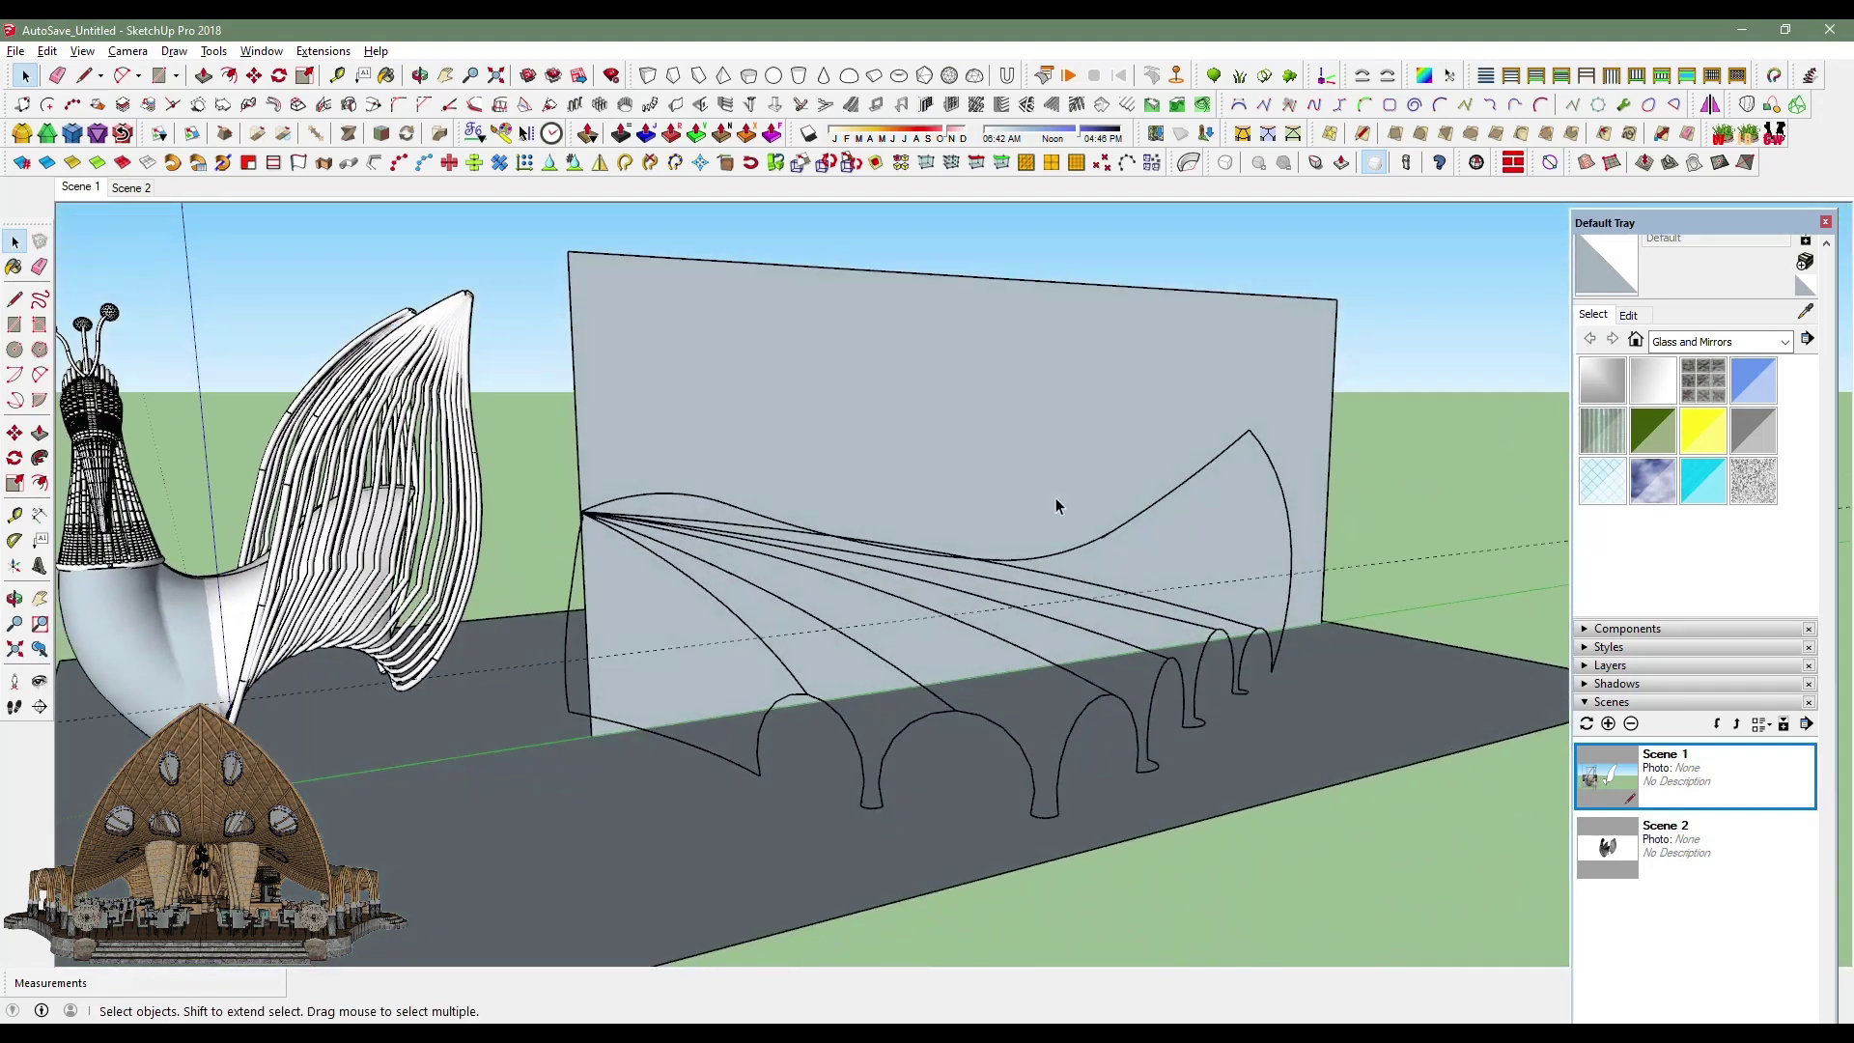
left_click_drag(526, 368, 1359, 919)
left_click_drag(536, 467, 1306, 948)
scroll(716, 786, "down", 3)
Move-copy the selected wing curves with Ctrl and place the copy away from the wall.
key("m")
scroll(327, 743, "down", 3)
left_click(873, 806)
key("ctrl")
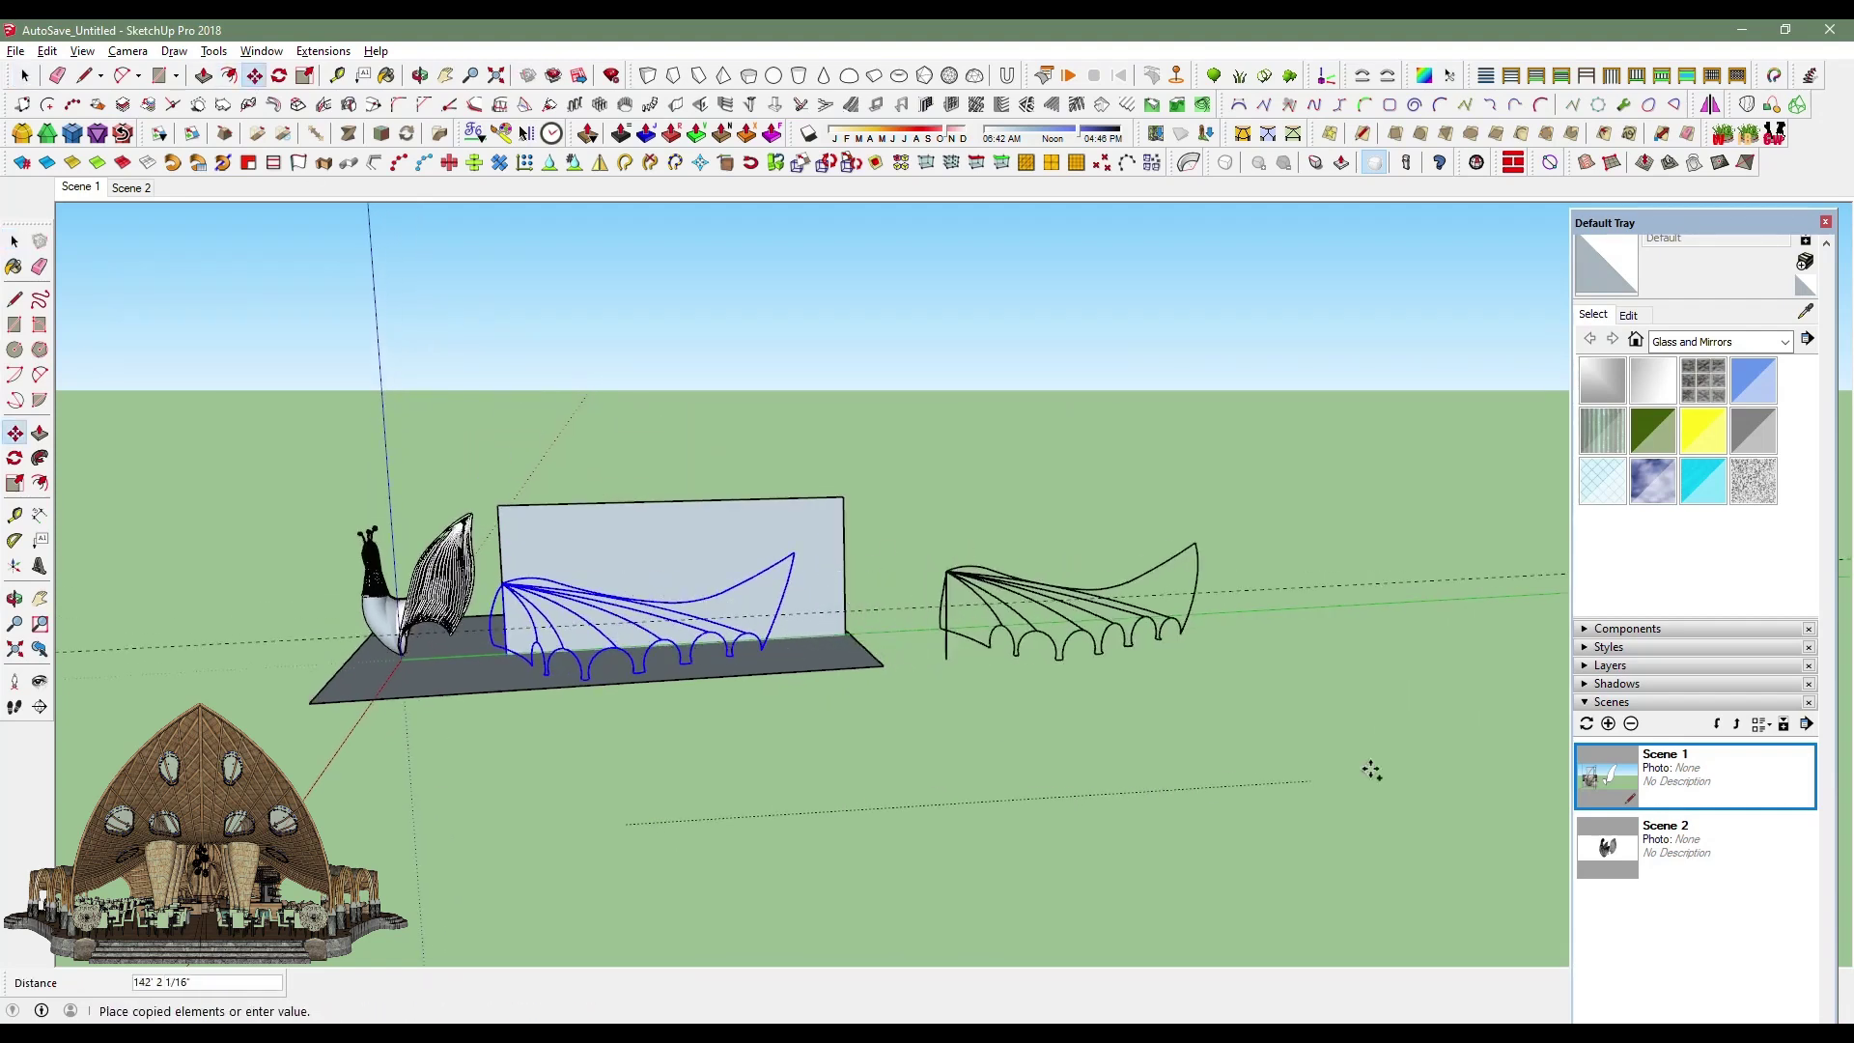
left_click(1418, 747)
scroll(1255, 675, "up", 4)
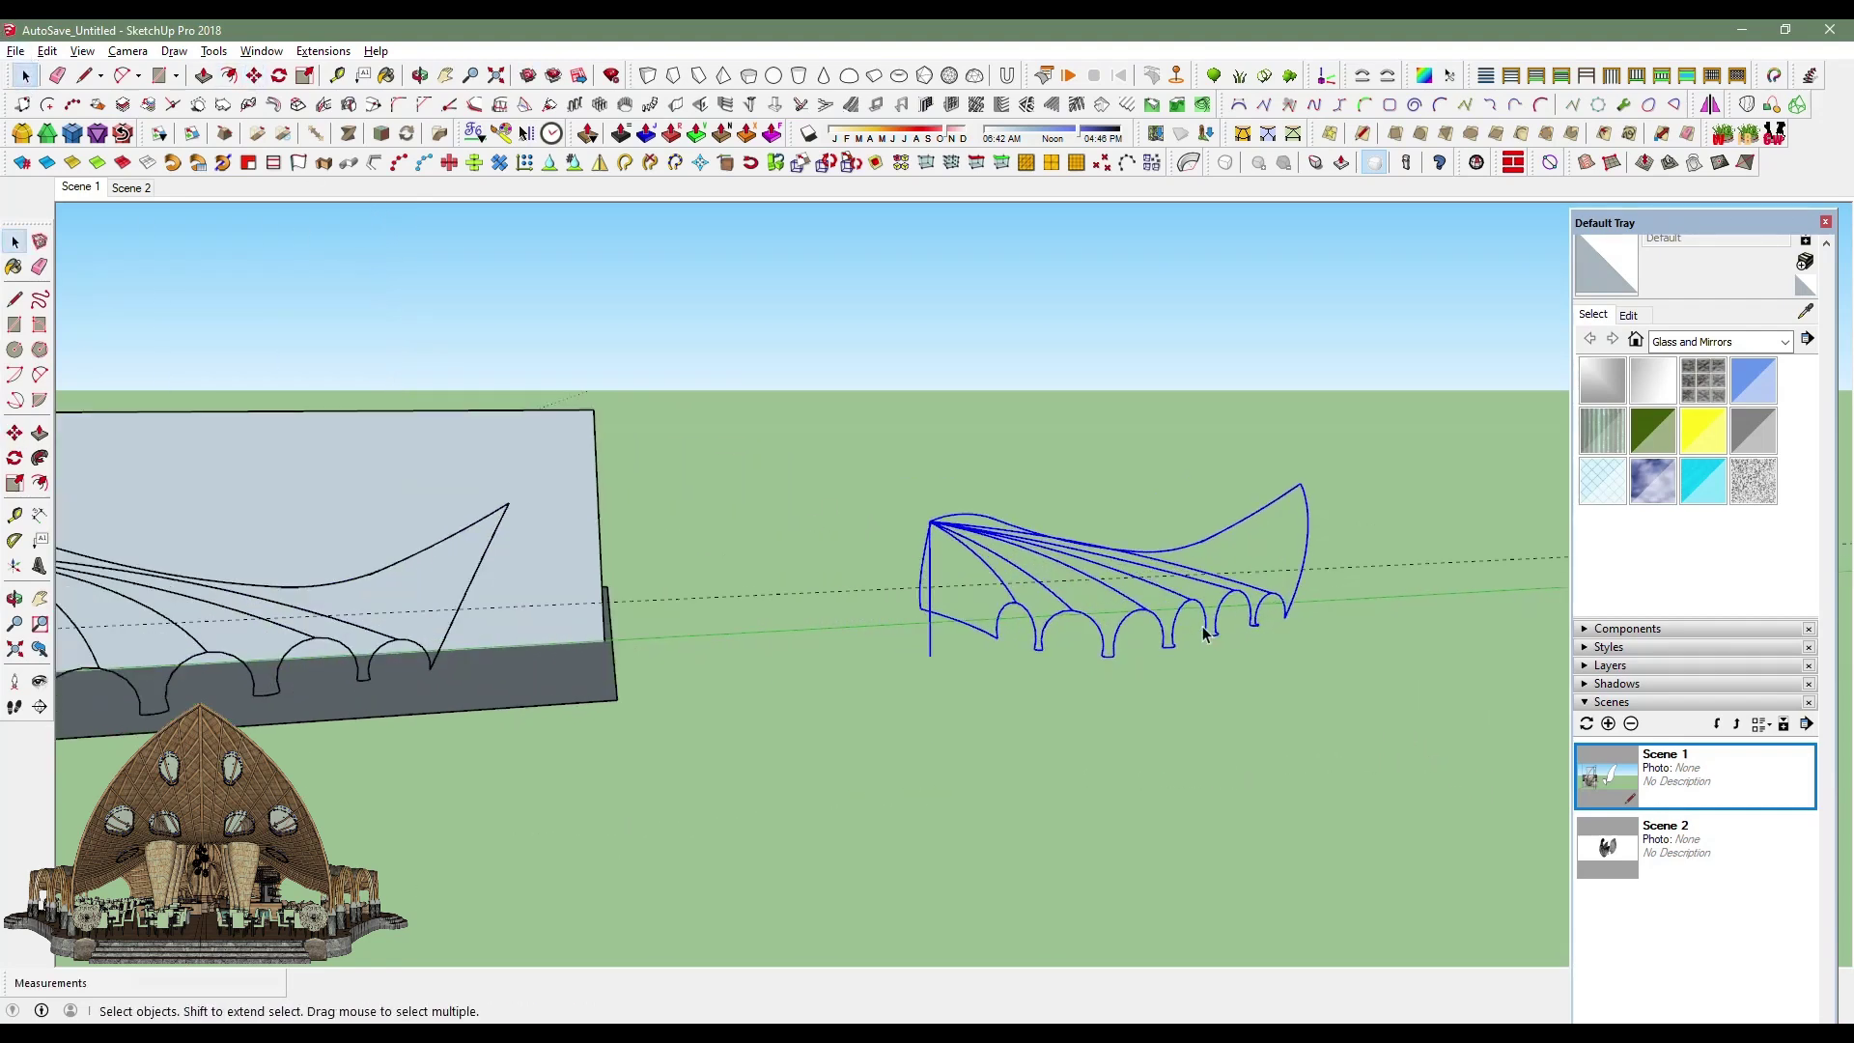
middle_click_drag(1351, 734, 1260, 741)
Draw a first extra bulged arc between two ribs of the copied wing.
key("a")
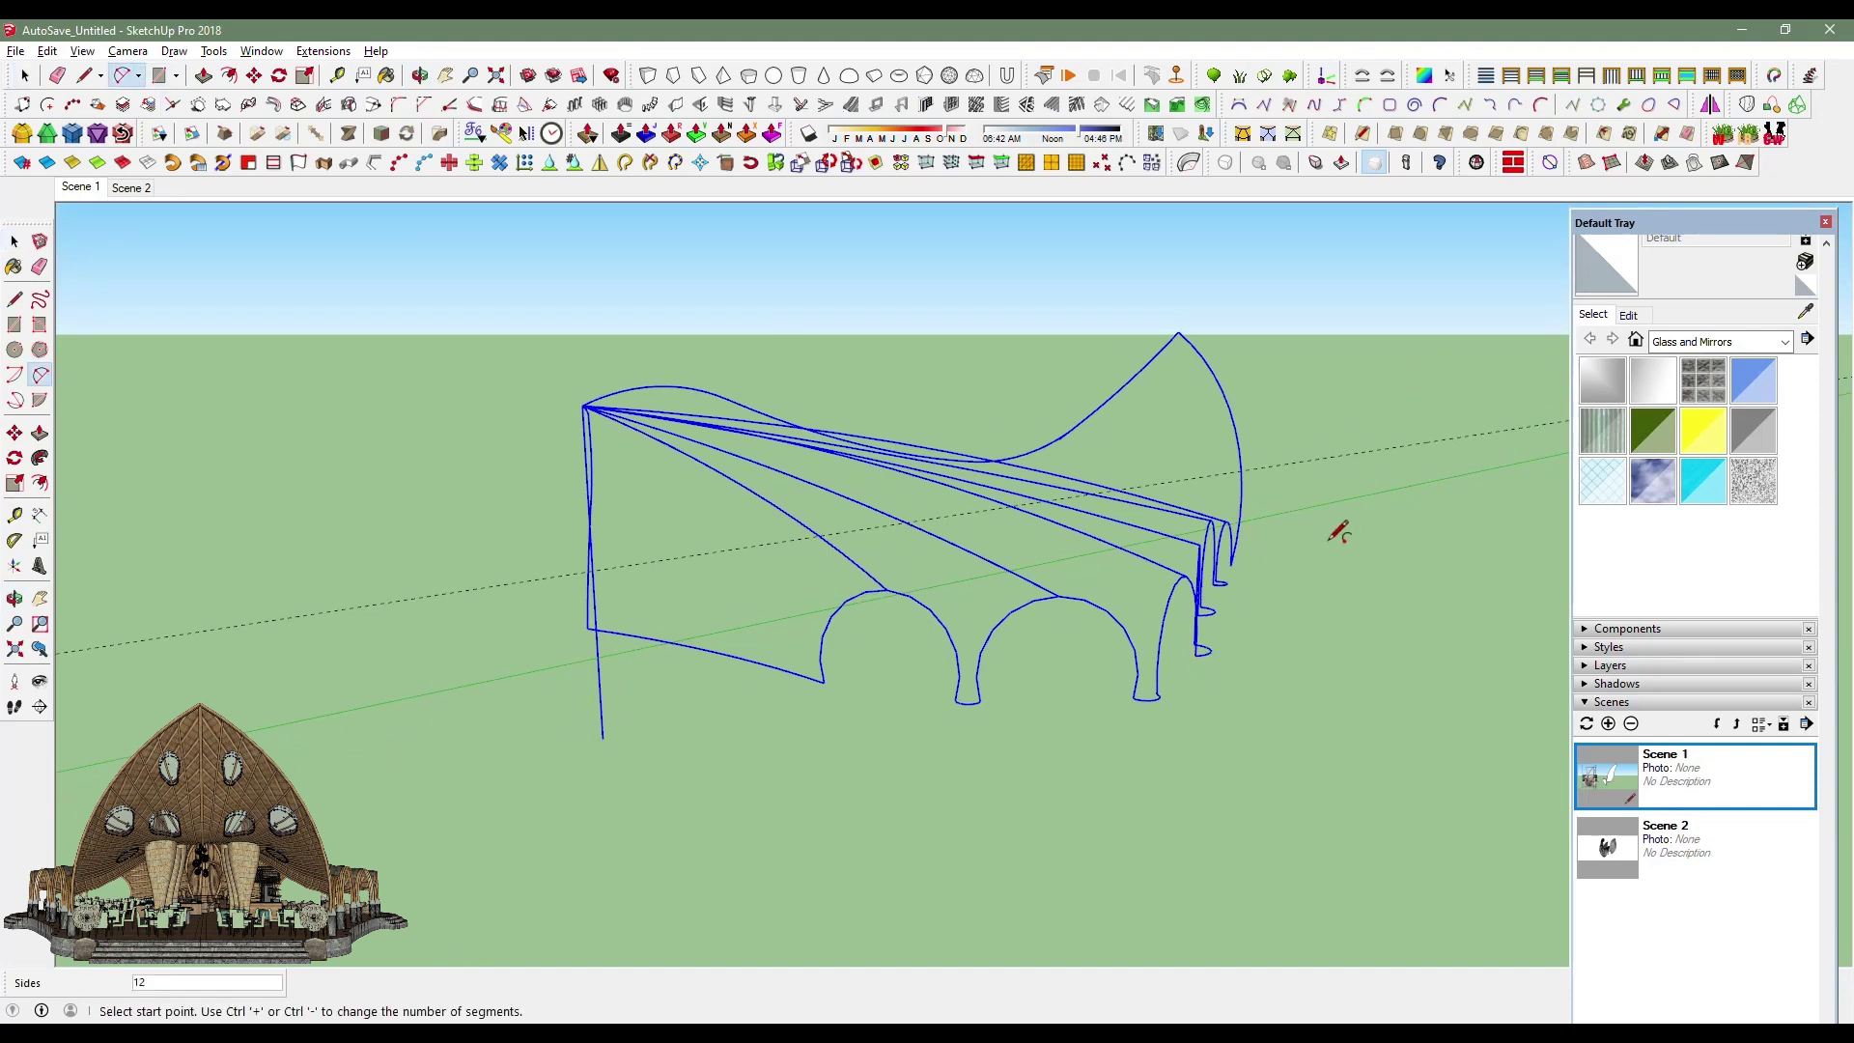
scroll(1337, 530, "up", 3)
middle_click_drag(1201, 568, 1113, 622)
scroll(1113, 622, "up", 2)
left_click(1105, 661)
left_click(659, 370)
left_click(877, 551)
left_click(747, 468)
left_click(26, 75)
Add a second rib arc and a connecting edge from its end across the panel.
scroll(895, 612, "down", 3)
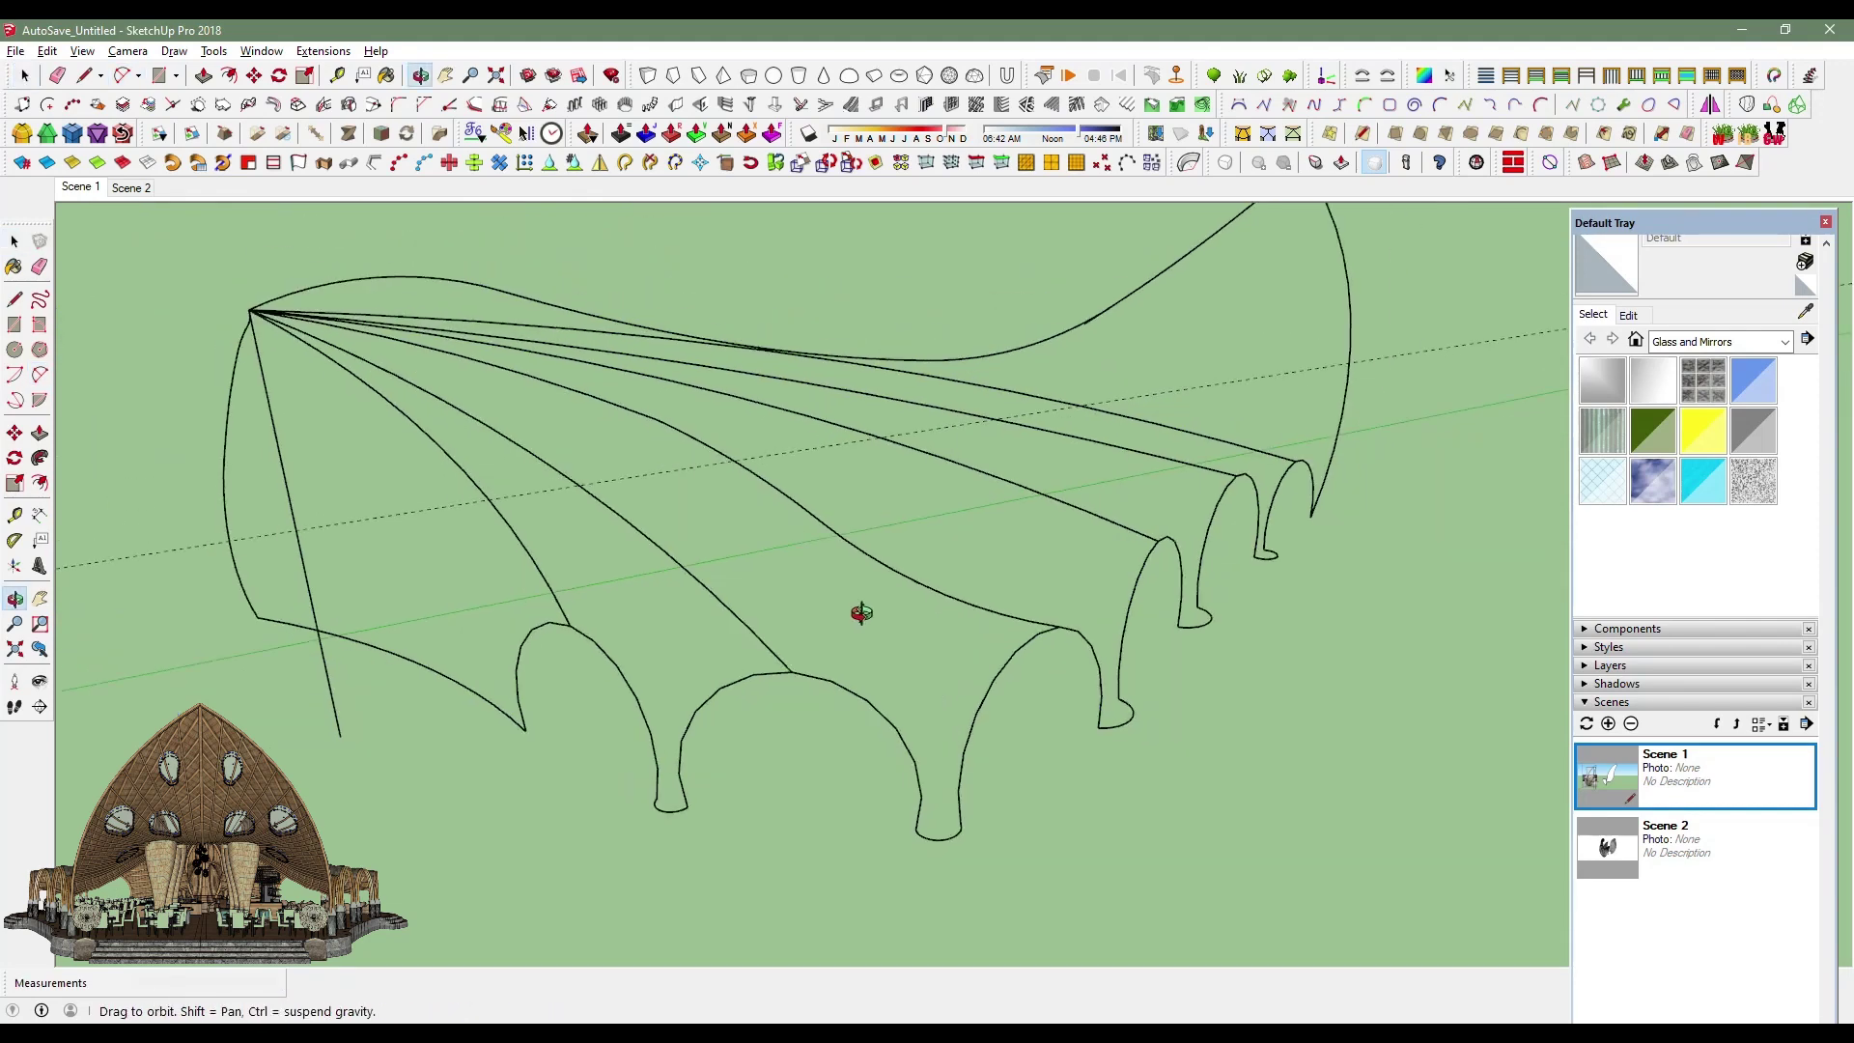
scroll(910, 599, "up", 1)
key("a")
left_click(1143, 563)
left_click(873, 417)
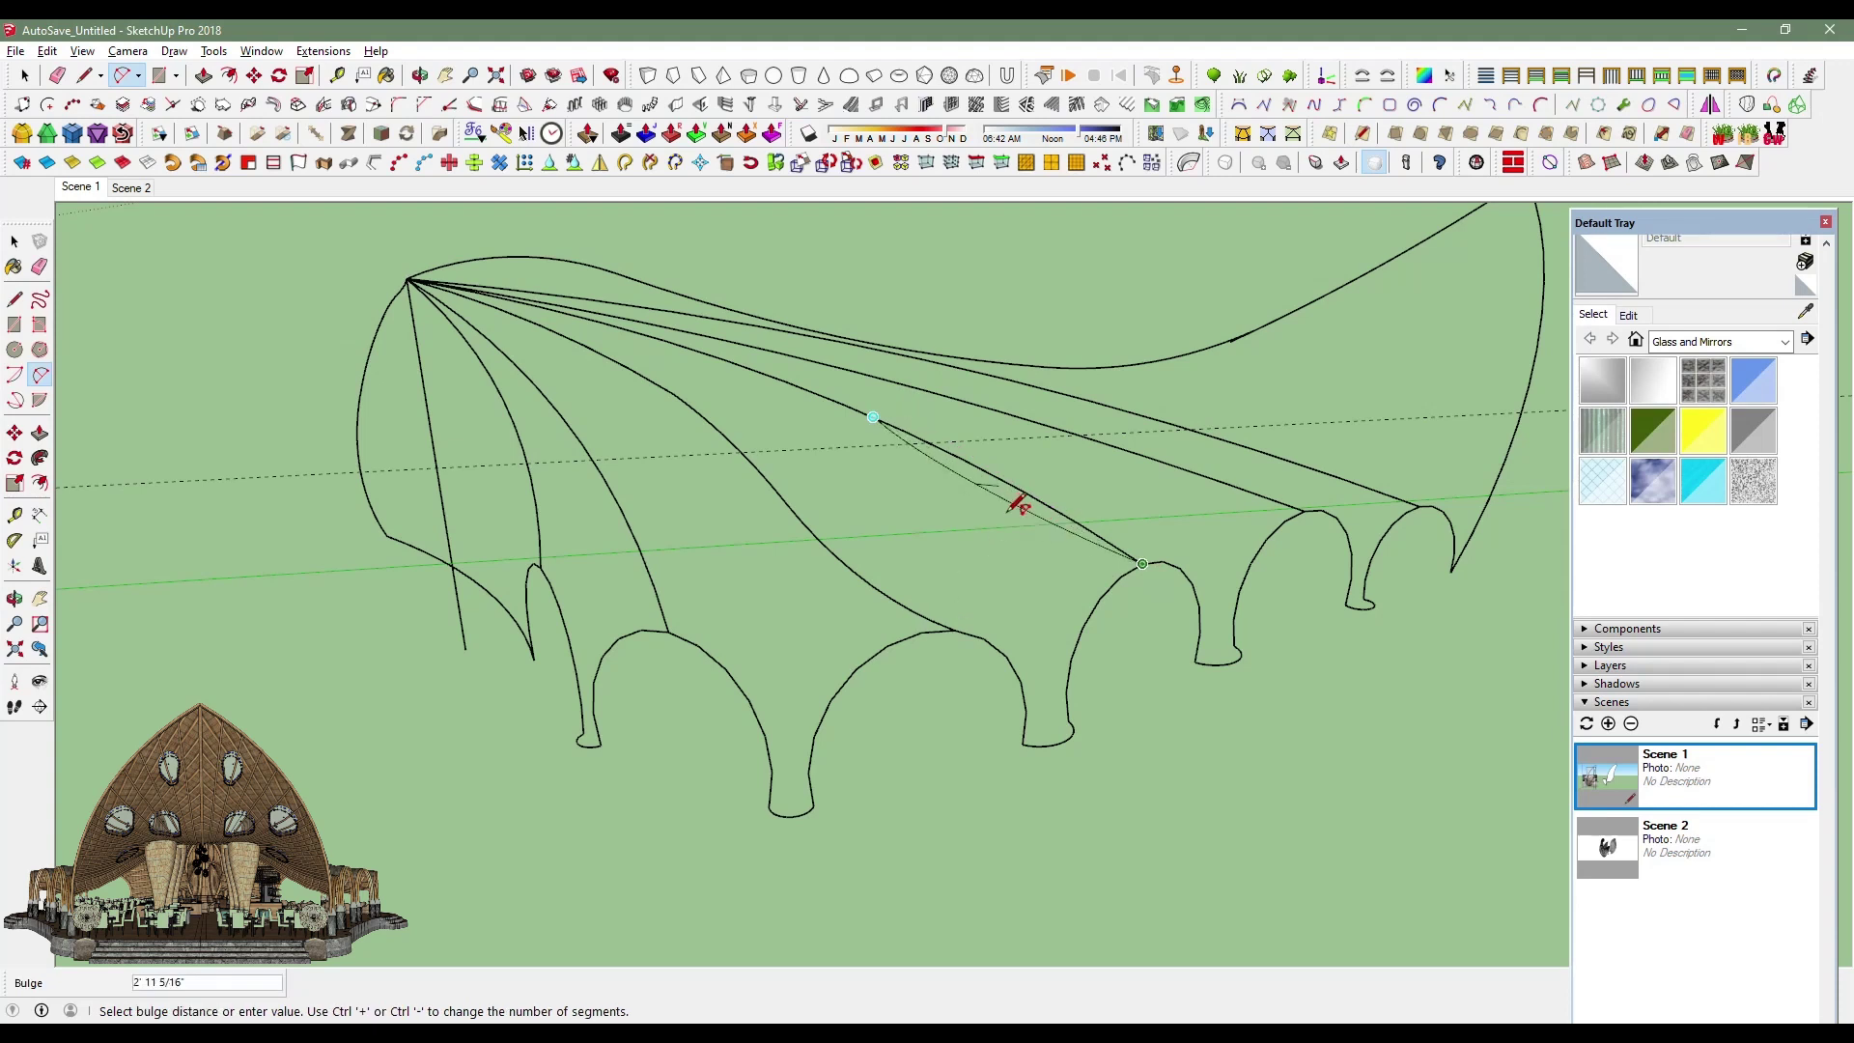
scroll(1014, 504, "up", 1)
left_click(1016, 506)
left_click(941, 471)
left_click(765, 367)
key("space")
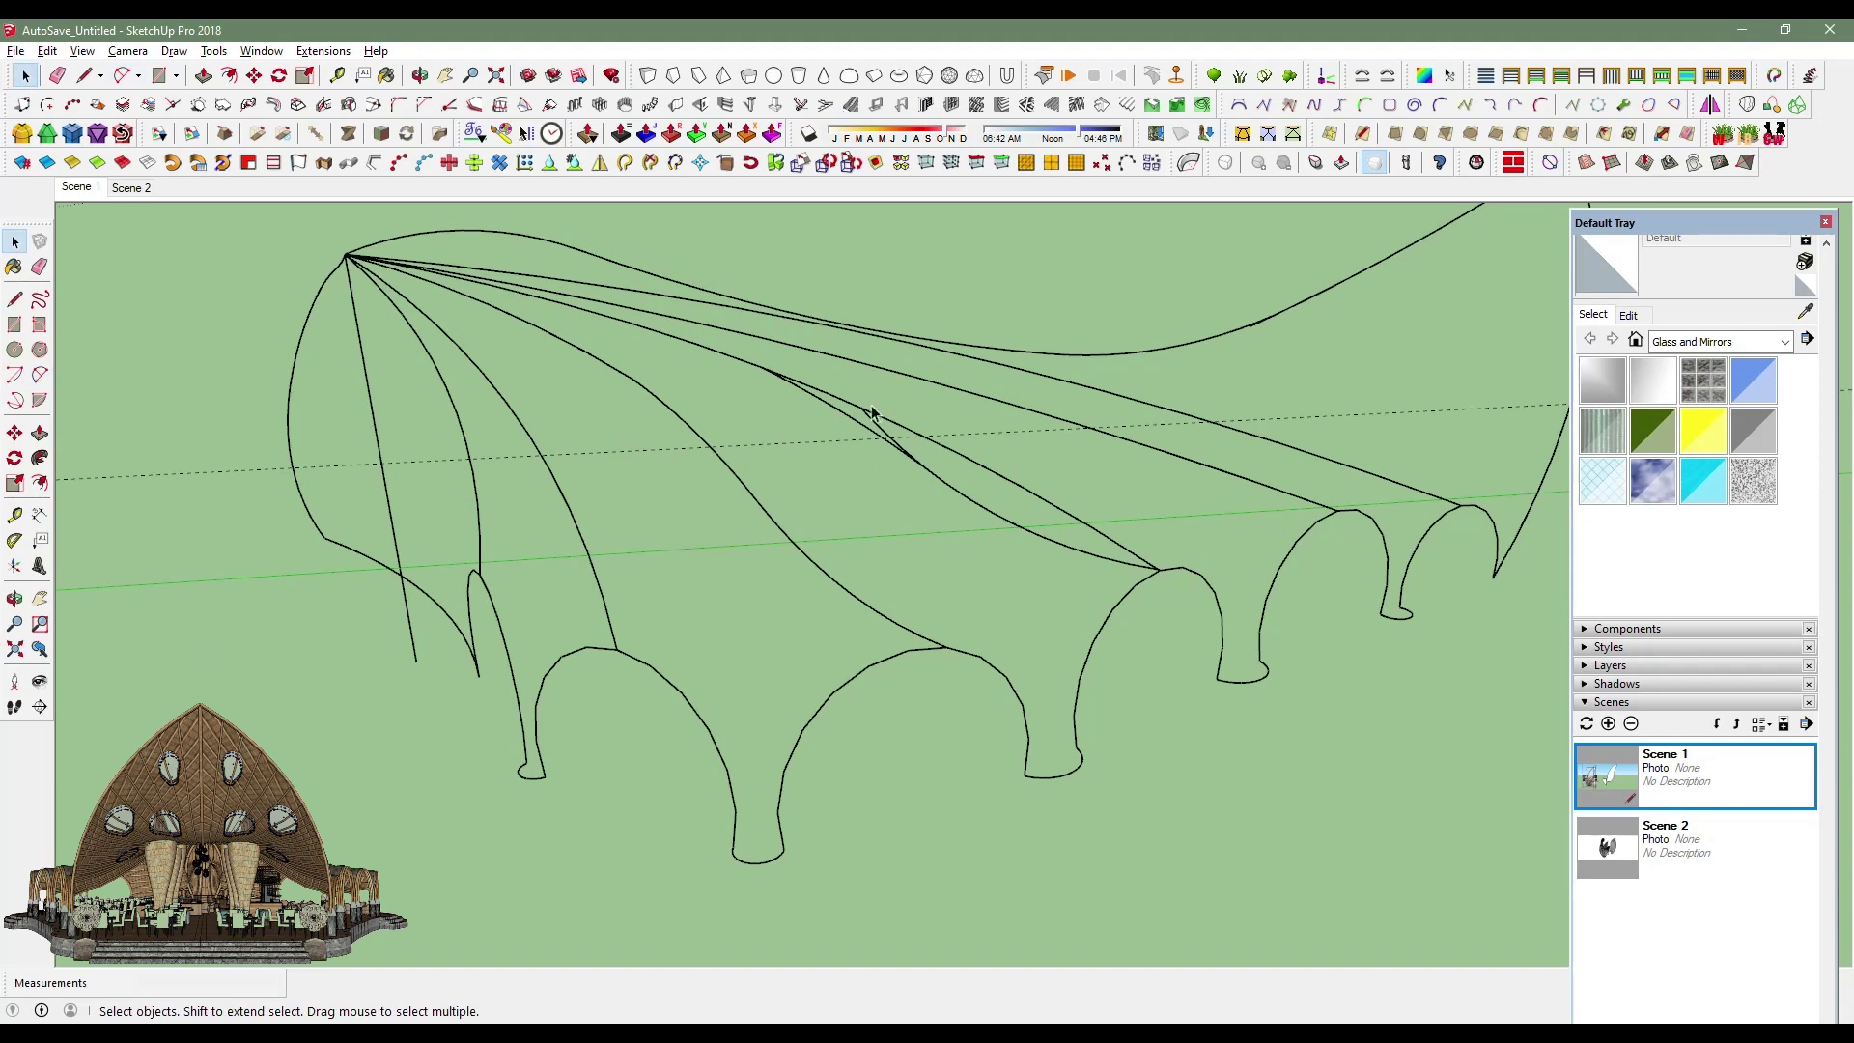
Draw a third arc from the lower rib to the upper rib.
mouse_move(880, 439)
middle_mouse_down()
mouse_move(691, 550)
mouse_move(989, 570)
mouse_move(800, 530)
middle_mouse_up()
left_click(121, 78)
left_click(1421, 537)
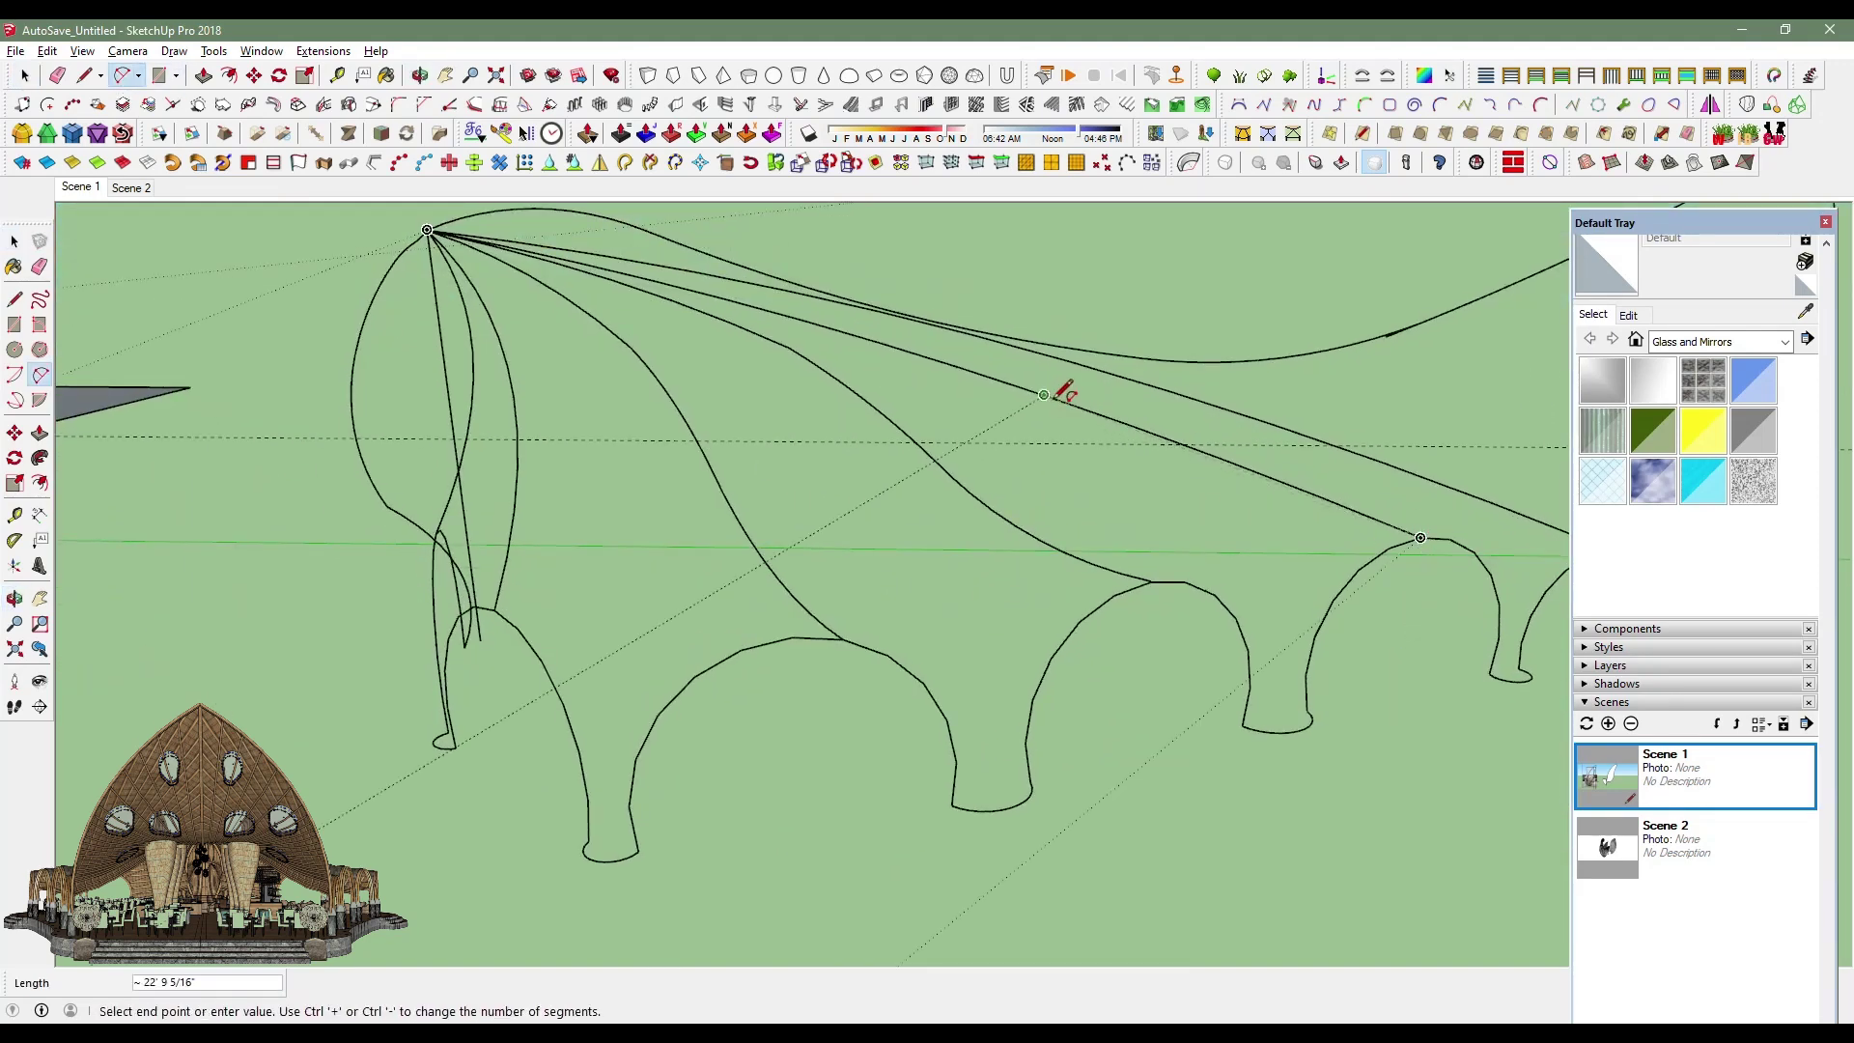
left_click(1024, 387)
left_click(1221, 478)
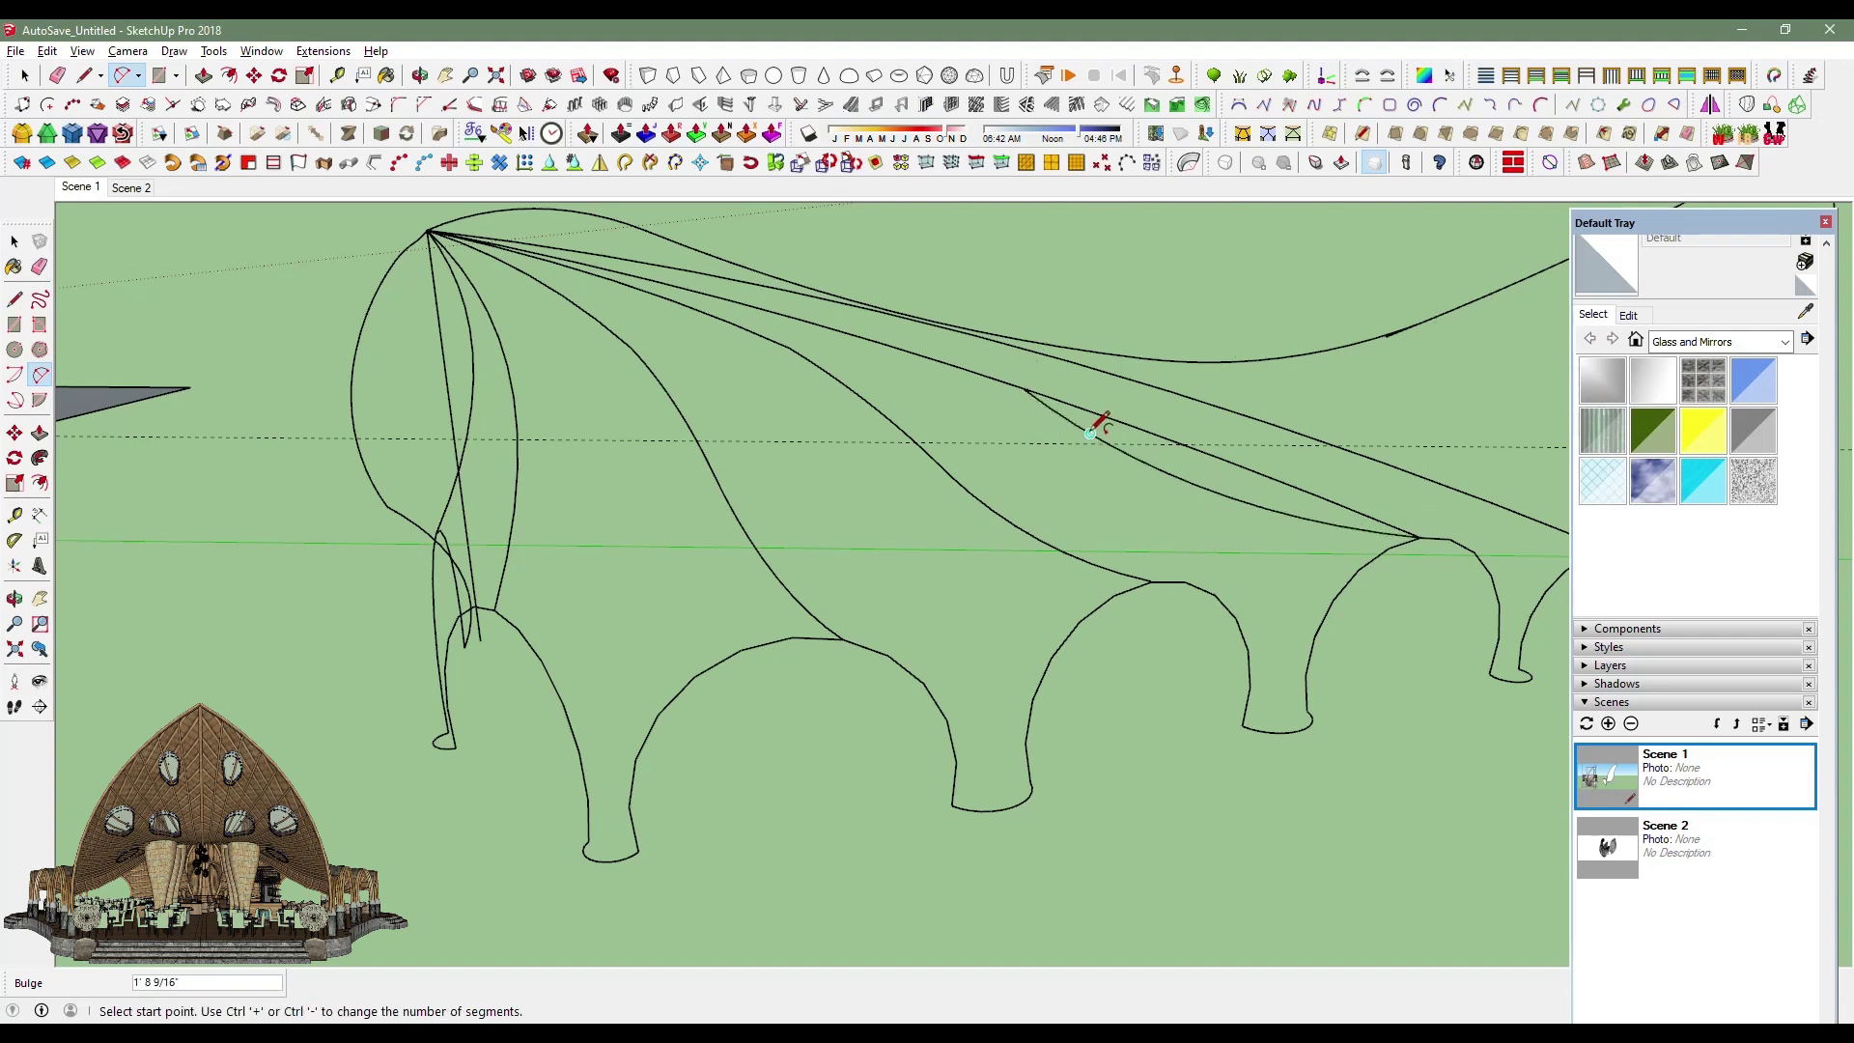
key("space")
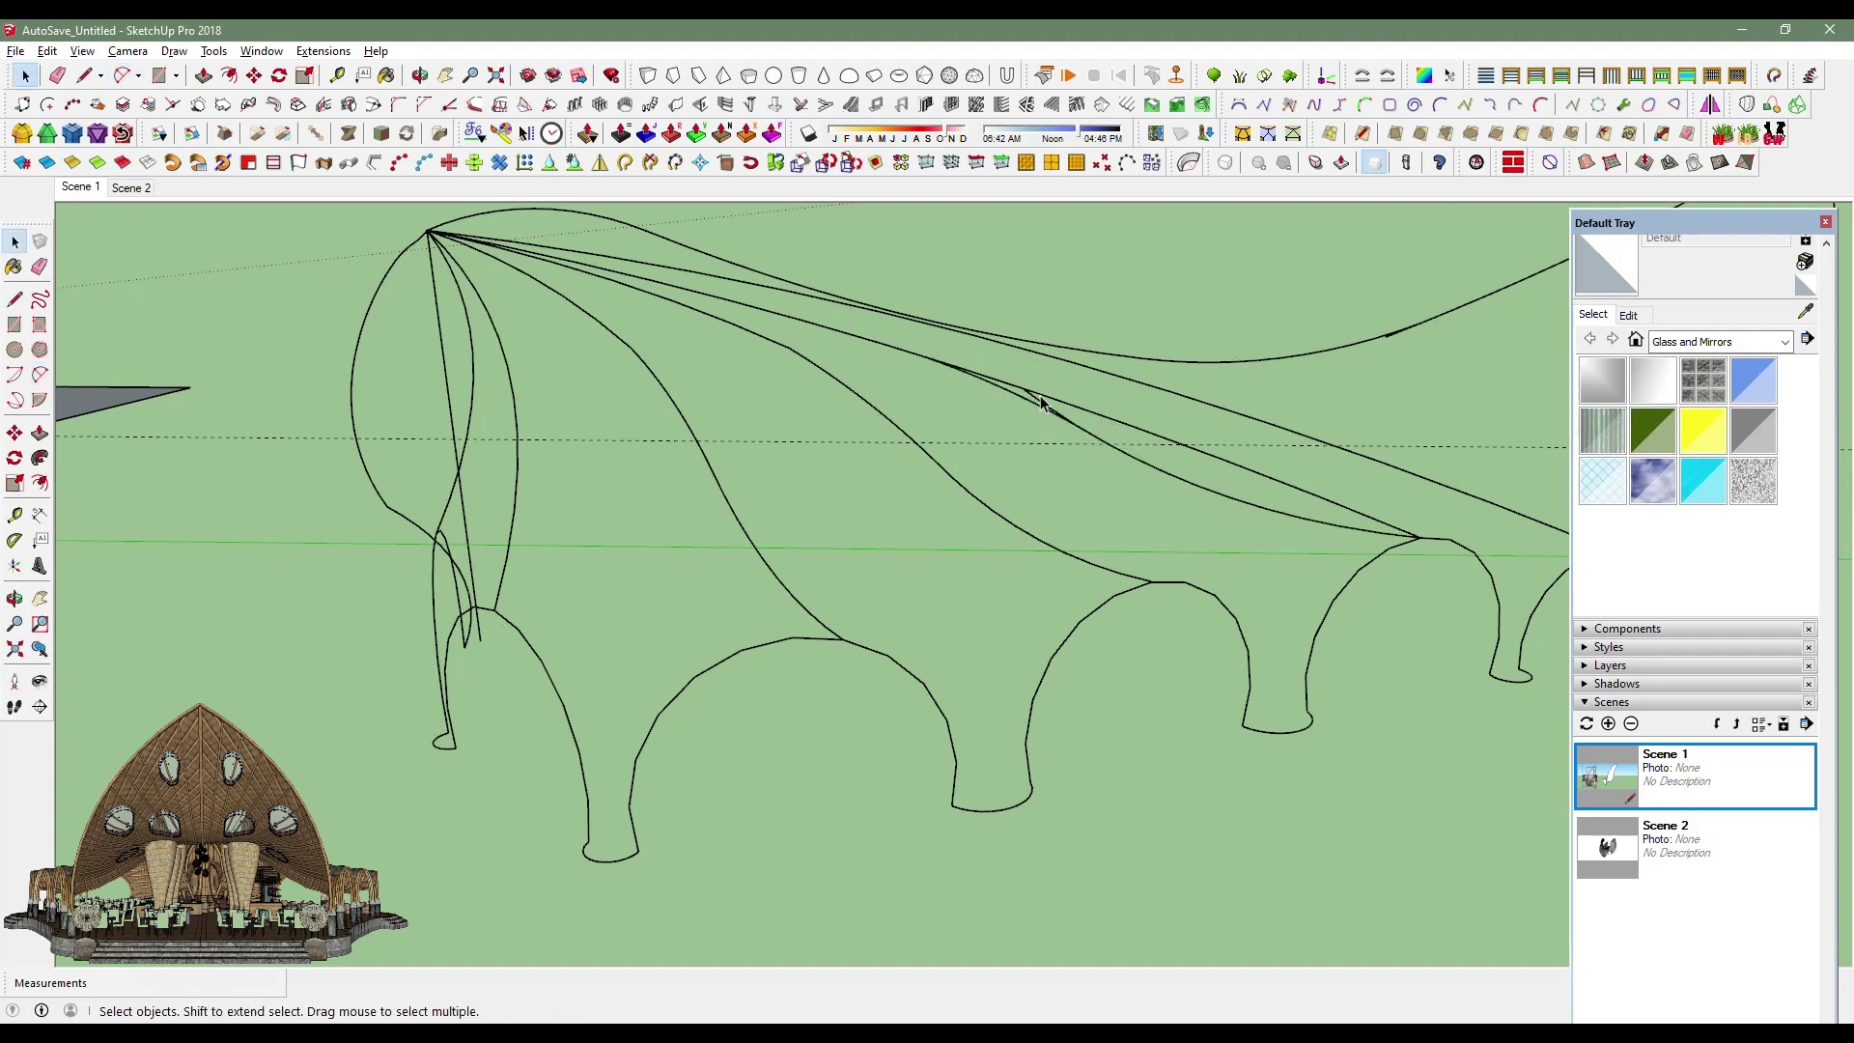
Draw a fourth bulged arc between wing ribs on the copy.
scroll(1018, 396, "down", 3)
mouse_move(828, 526)
middle_mouse_down()
mouse_move(476, 505)
mouse_move(902, 480)
middle_mouse_up()
scroll(1219, 546, "up", 3)
scroll(1218, 546, "up", 2)
key("a")
left_click(1237, 554)
left_click(902, 403)
scroll(1065, 483, "up", 3)
left_click(1074, 467)
Extend an edge from that arc's end up toward the upper rib.
left_click(913, 417)
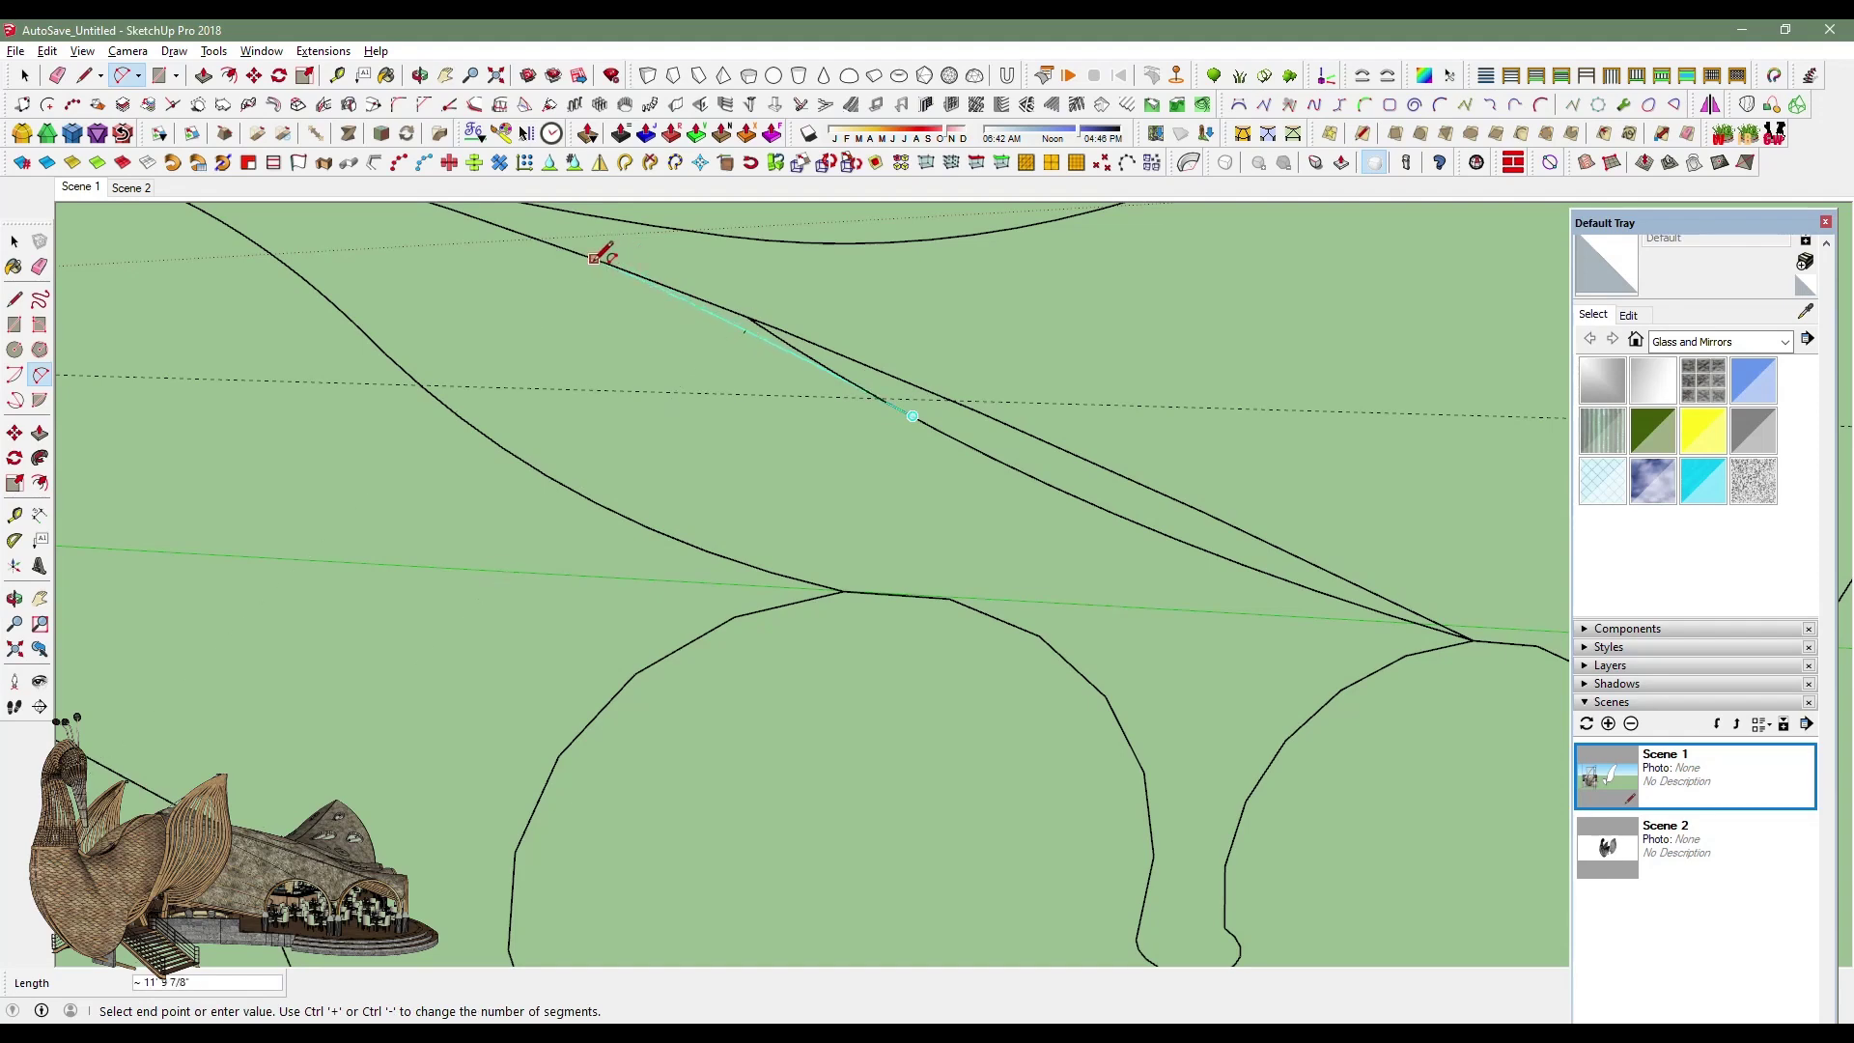
left_click(593, 258)
key("space")
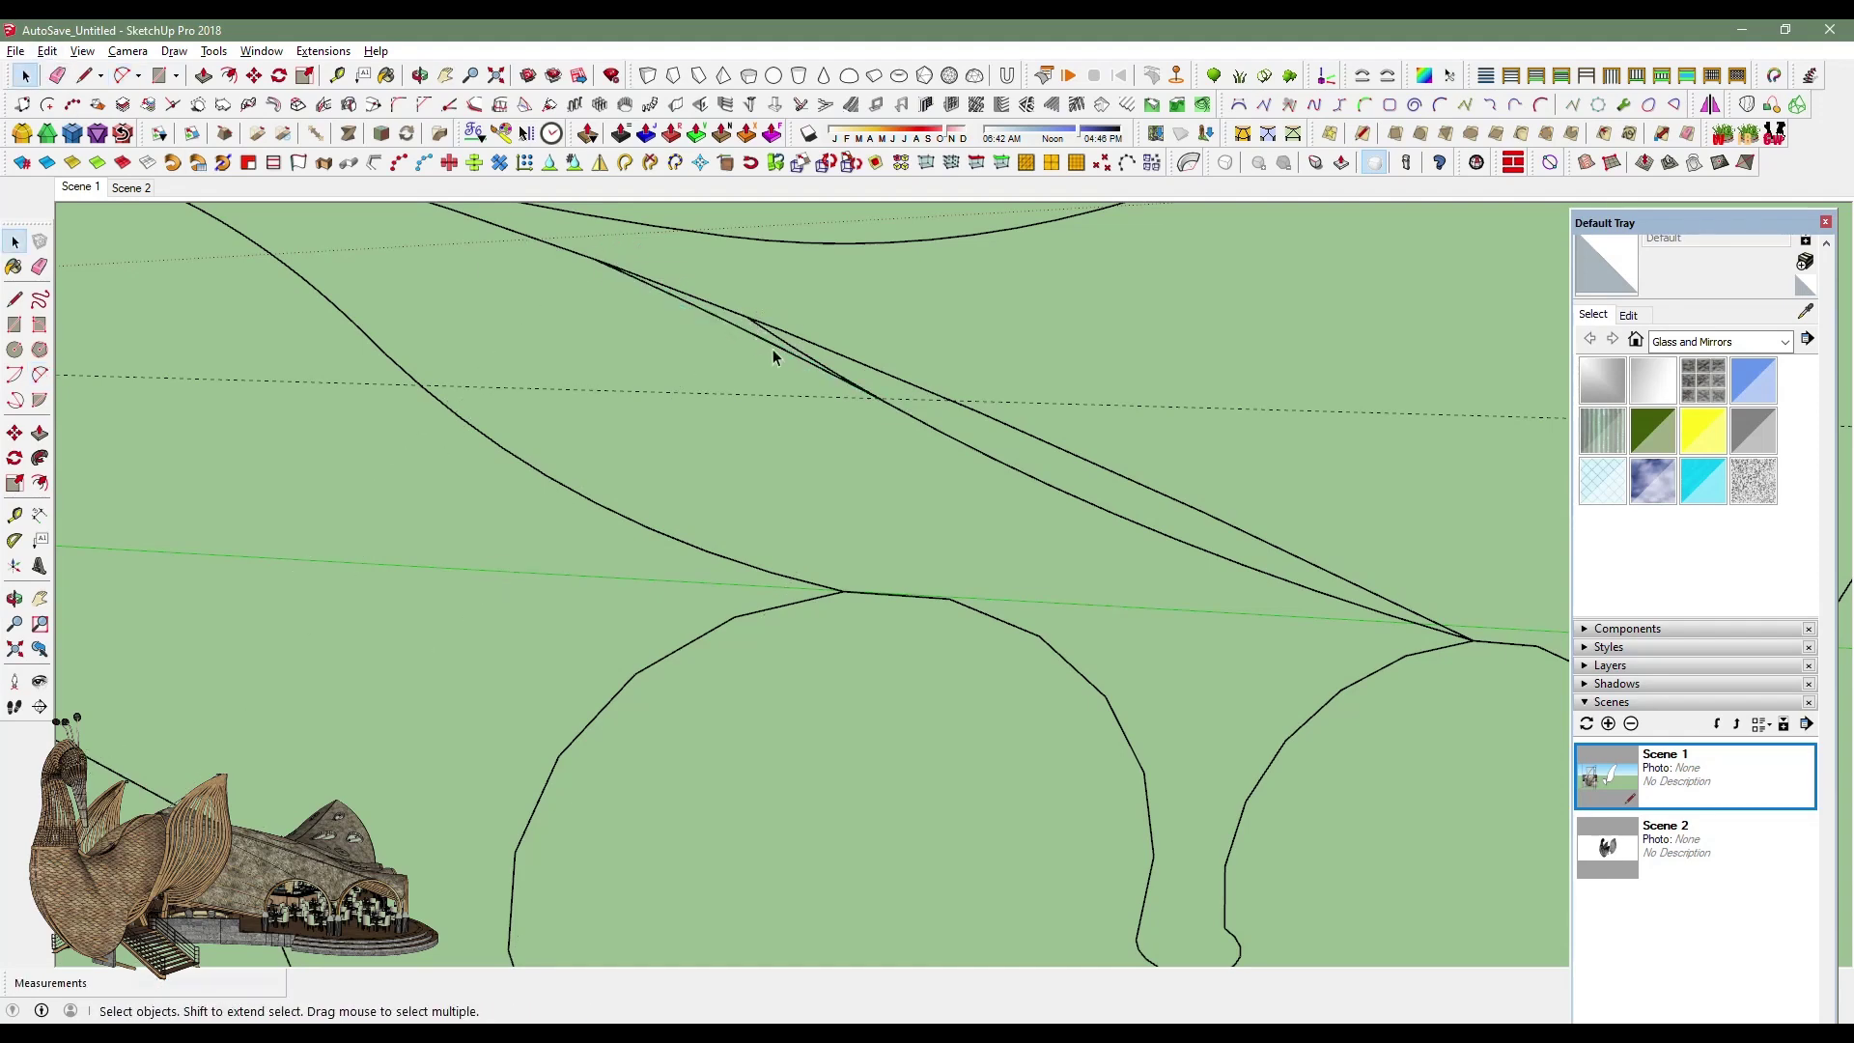
scroll(830, 435, "down", 3)
scroll(1051, 339, "up", 3)
Draw a small 2-Point Arc on a wing line near the apex.
scroll(1056, 465, "down", 3)
scroll(1269, 370, "down", 2)
scroll(1268, 369, "down", 2)
mouse_move(1269, 369)
middle_mouse_down()
mouse_move(1180, 599)
mouse_move(435, 655)
middle_mouse_up()
scroll(425, 425, "up", 3)
scroll(485, 456, "up", 3)
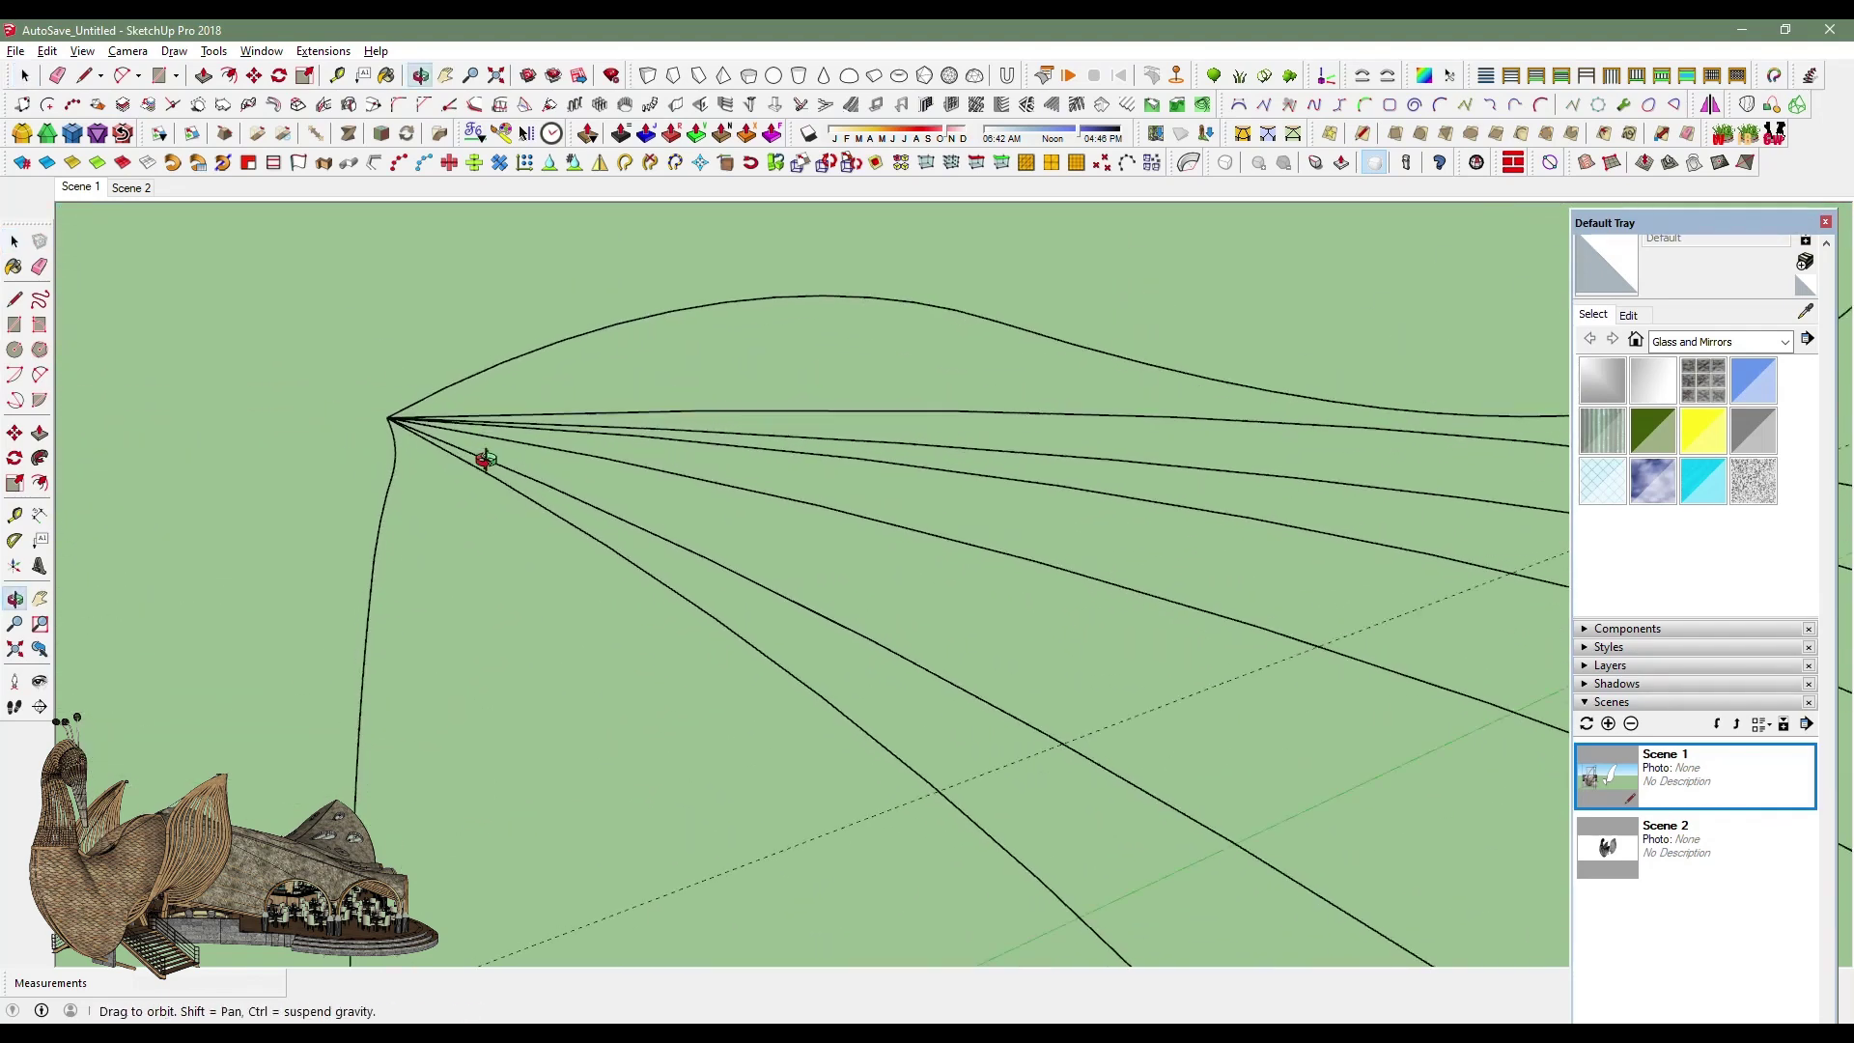
mouse_move(484, 455)
middle_mouse_down()
mouse_move(483, 769)
mouse_move(455, 741)
middle_mouse_up()
key("a")
left_click(396, 761)
middle_click_drag(401, 753, 412, 740)
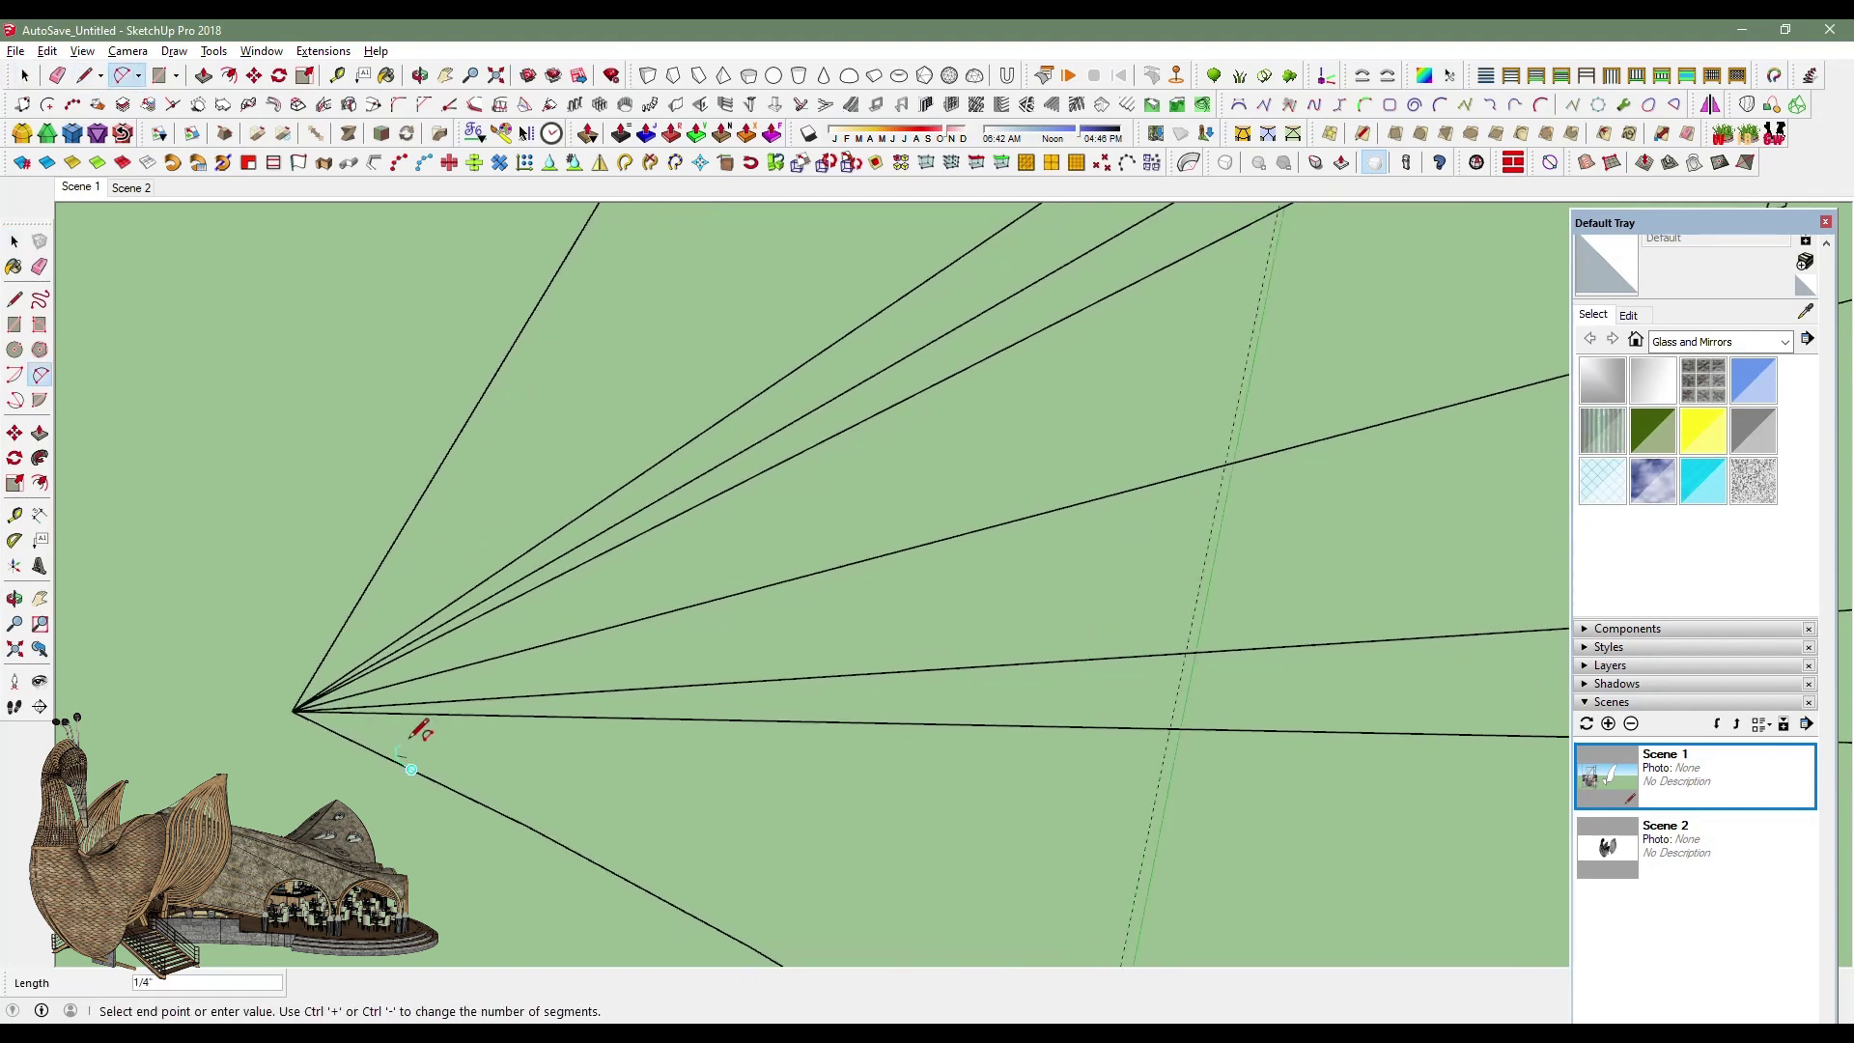
left_click(408, 712)
scroll(415, 710, "up", 2)
scroll(415, 709, "up", 2)
left_click(415, 708)
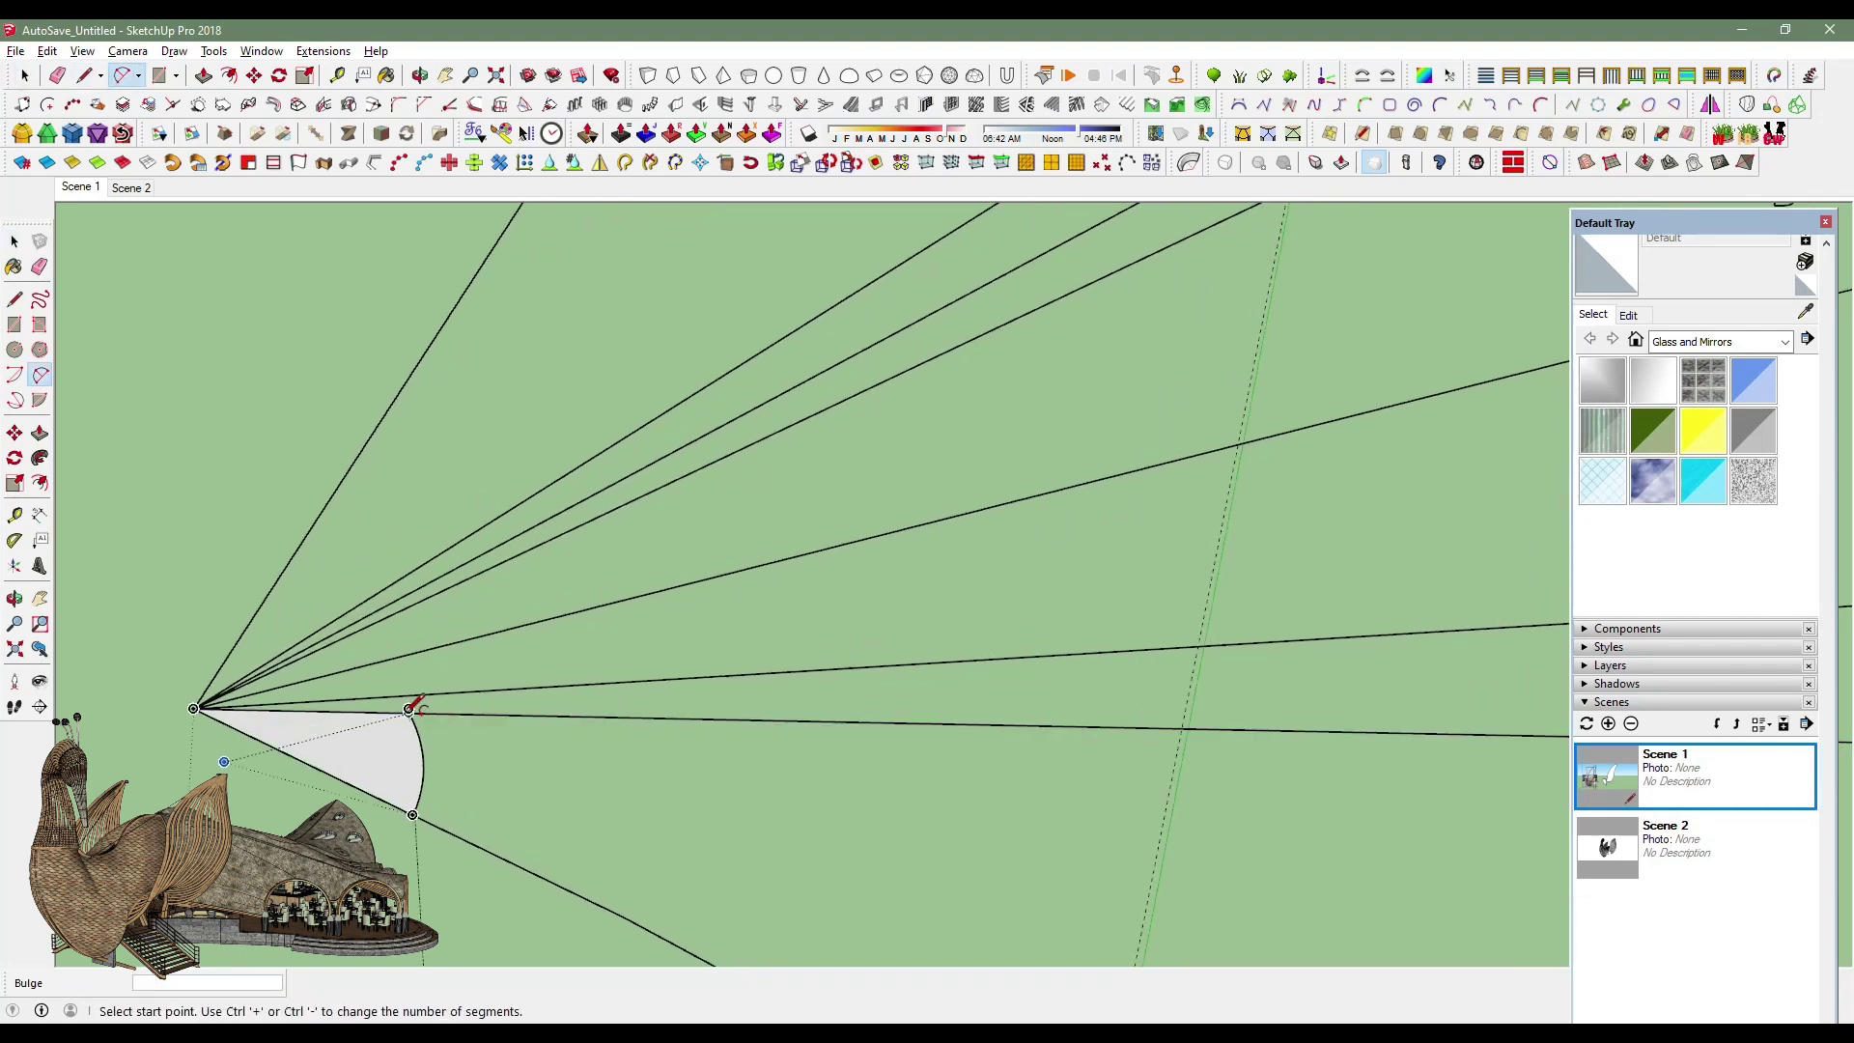
Start another small arc and dismiss the too-many-segments warning.
left_click(409, 691)
scroll(414, 692, "up", 2)
scroll(425, 692, "up", 2)
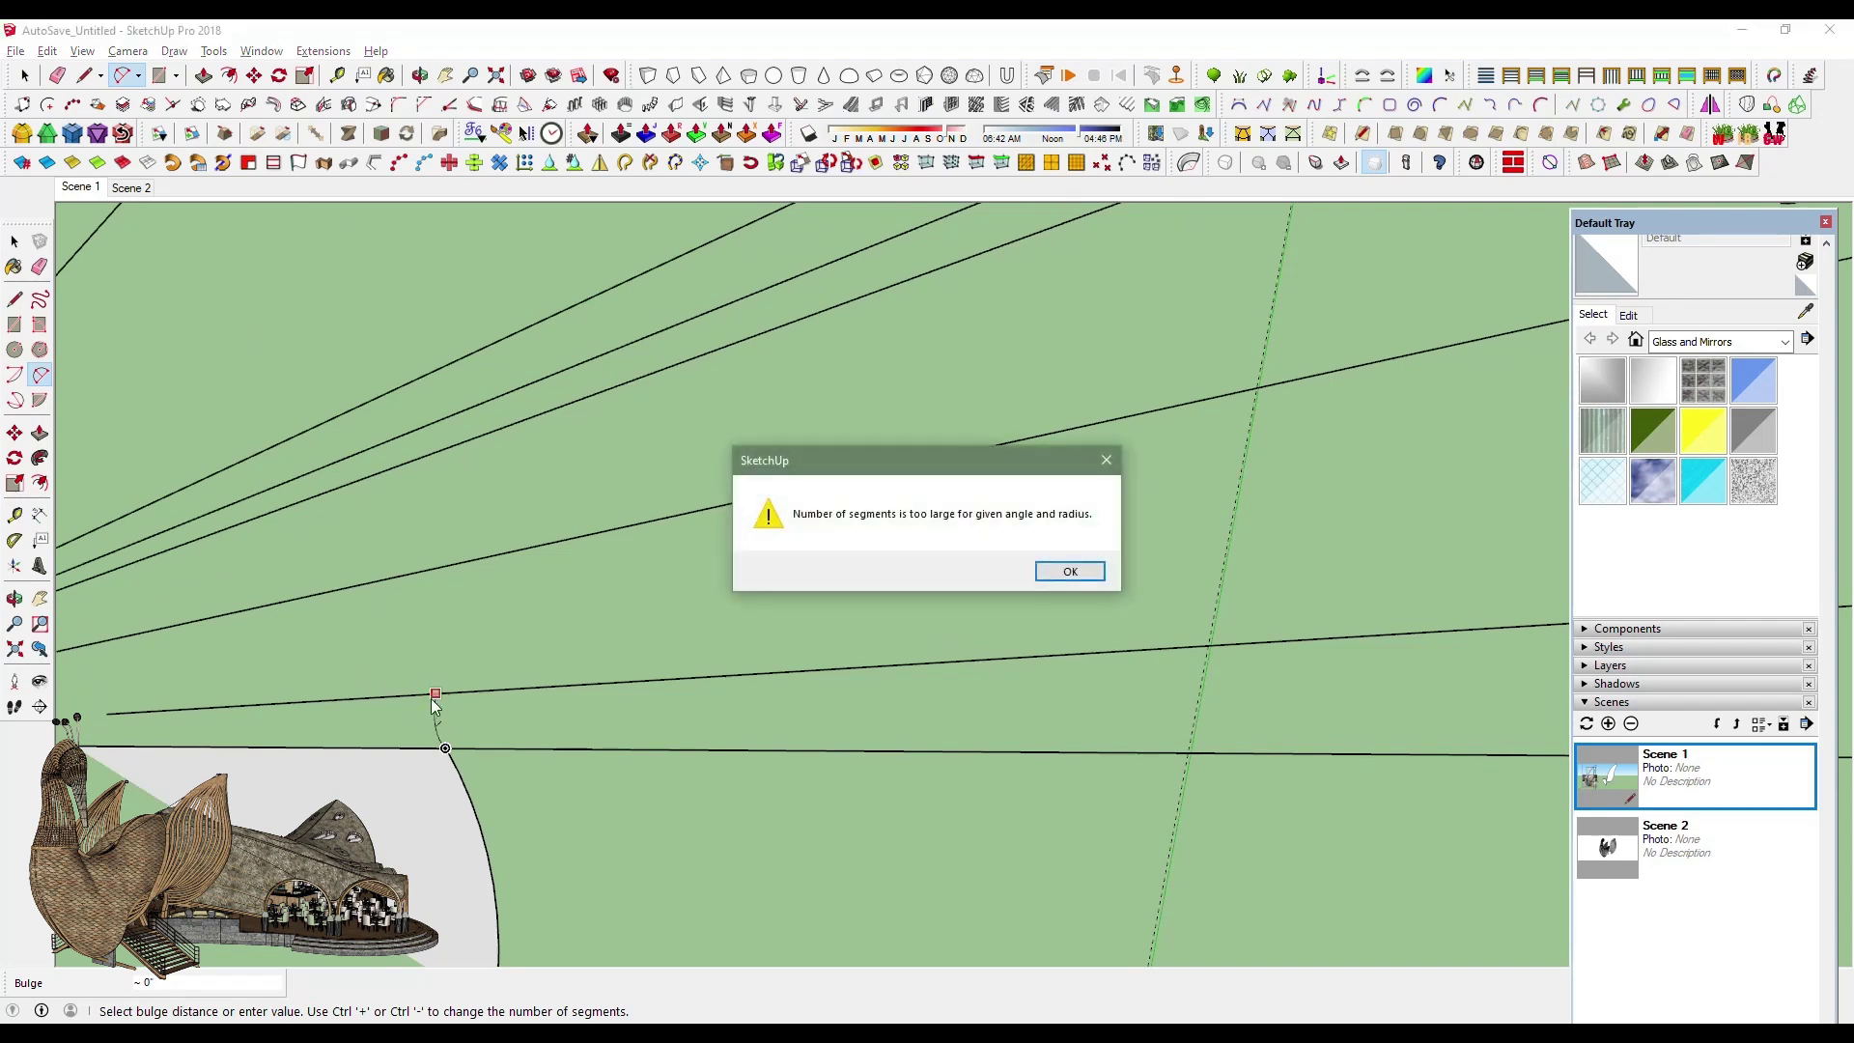
left_click(1053, 568)
Stop drawing arcs and inspect the Curviloft skin preview toward the wing tip.
middle_click_drag(447, 738, 414, 667)
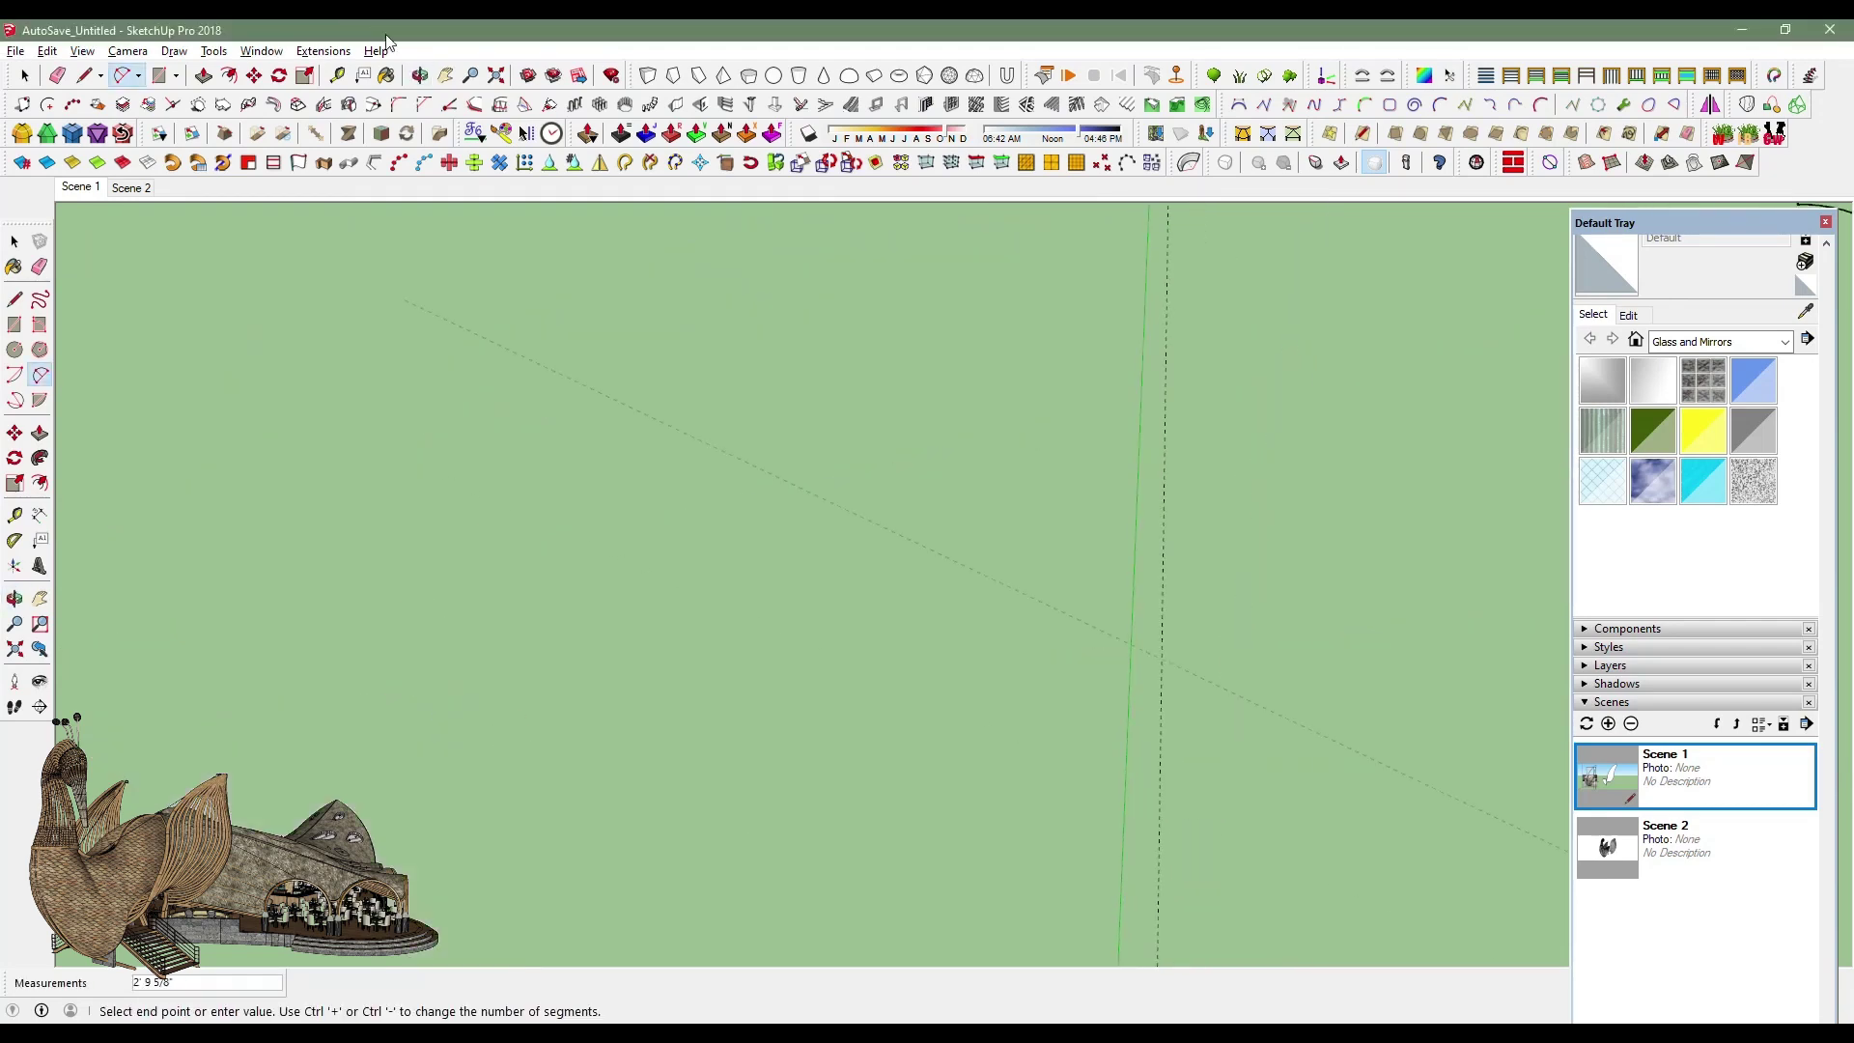
scroll(568, 442, "down", 5)
middle_click_drag(568, 442, 187, 654)
scroll(1255, 546, "up", 3)
scroll(1142, 550, "up", 2)
scroll(797, 338, "up", 2)
scroll(797, 338, "up", 2)
scroll(704, 483, "up", 3)
scroll(898, 529, "down", 5)
scroll(1067, 401, "up", 3)
scroll(1398, 476, "up", 3)
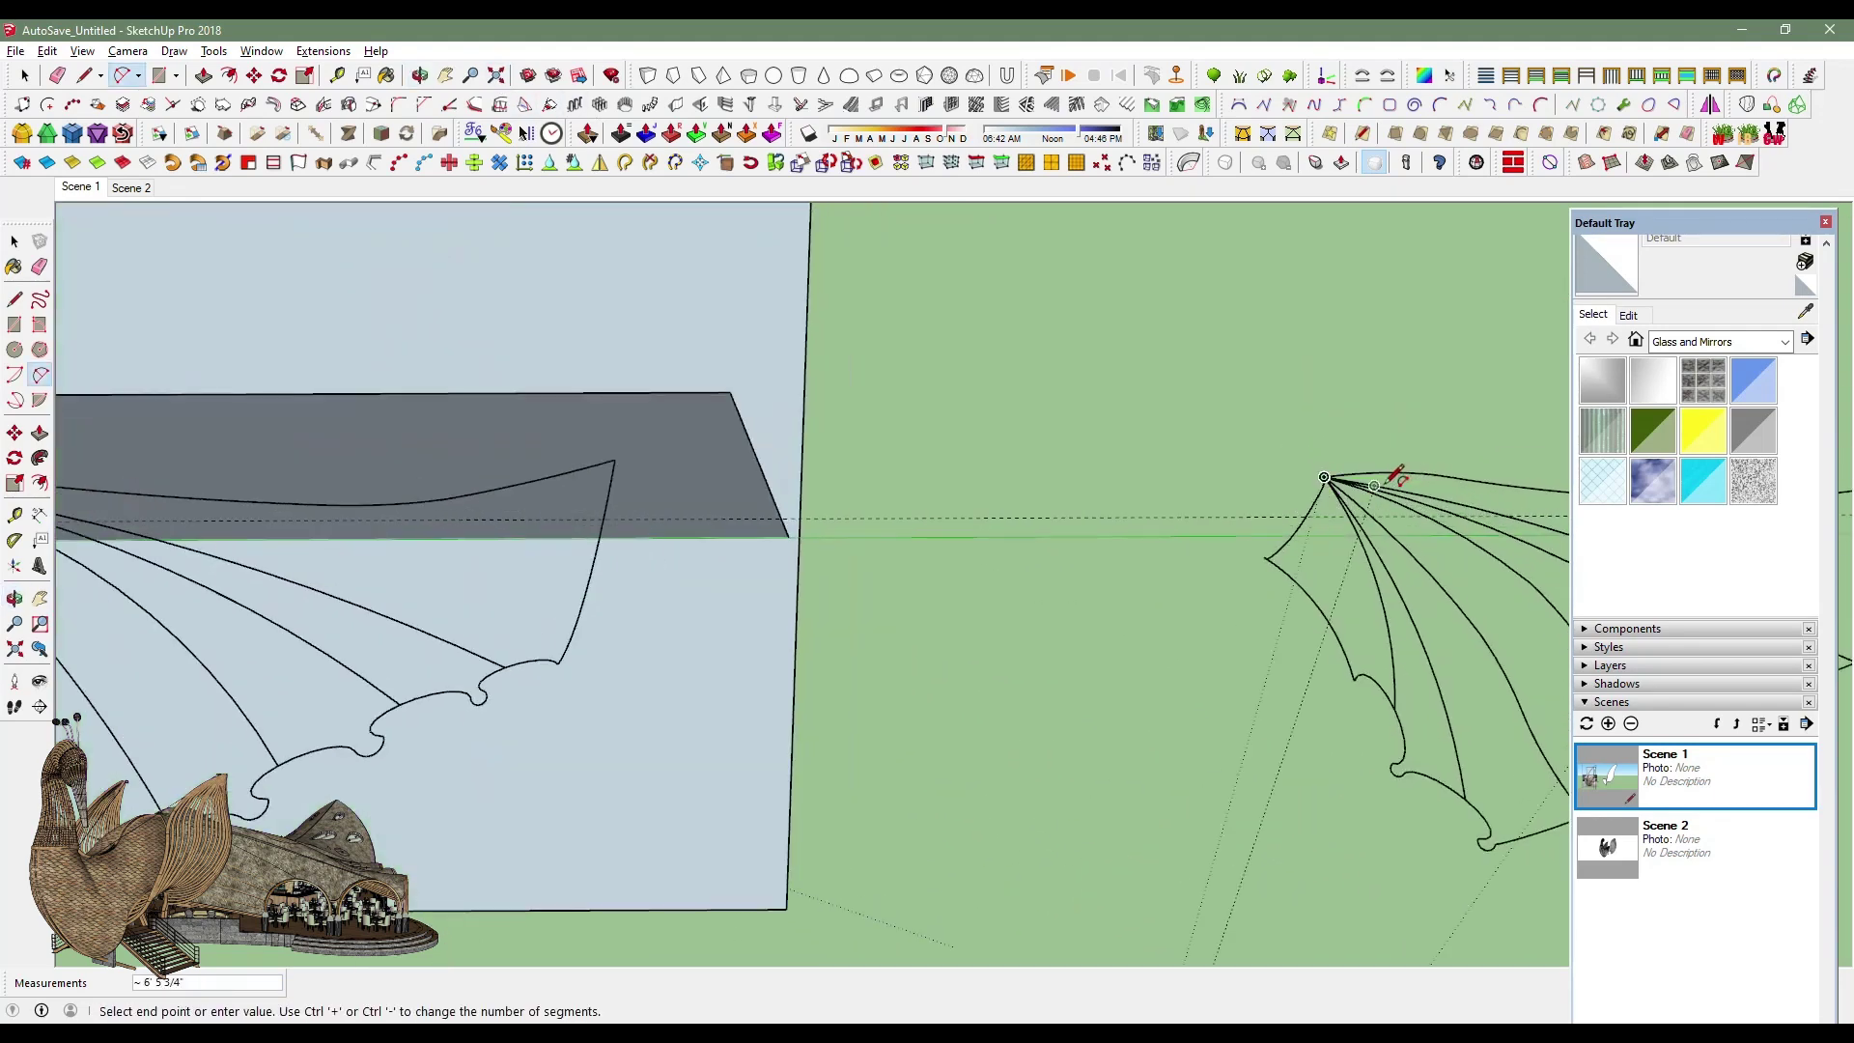
scroll(1293, 470, "up", 2)
scroll(1265, 454, "up", 2)
scroll(1262, 418, "up", 1)
key("space")
scroll(1243, 439, "up", 1)
scroll(761, 417, "down", 2)
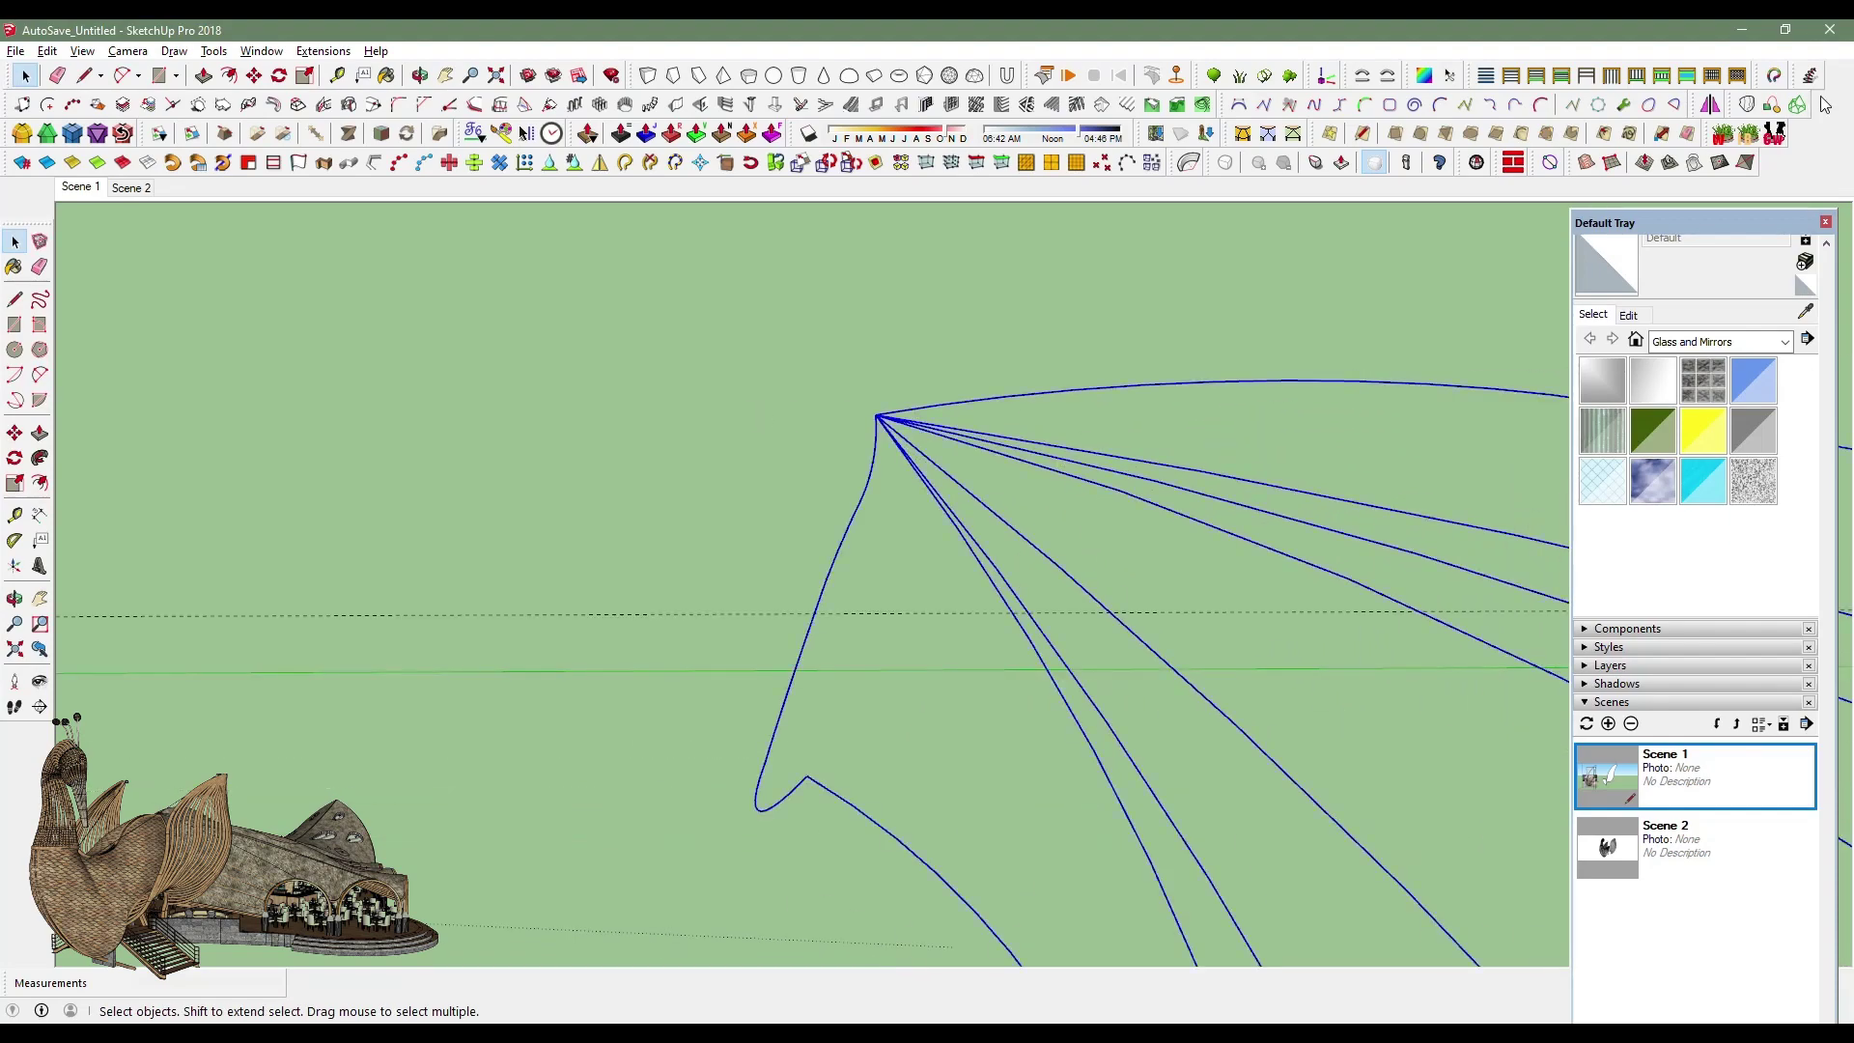
scroll(642, 501, "down", 1)
scroll(641, 500, "down", 3)
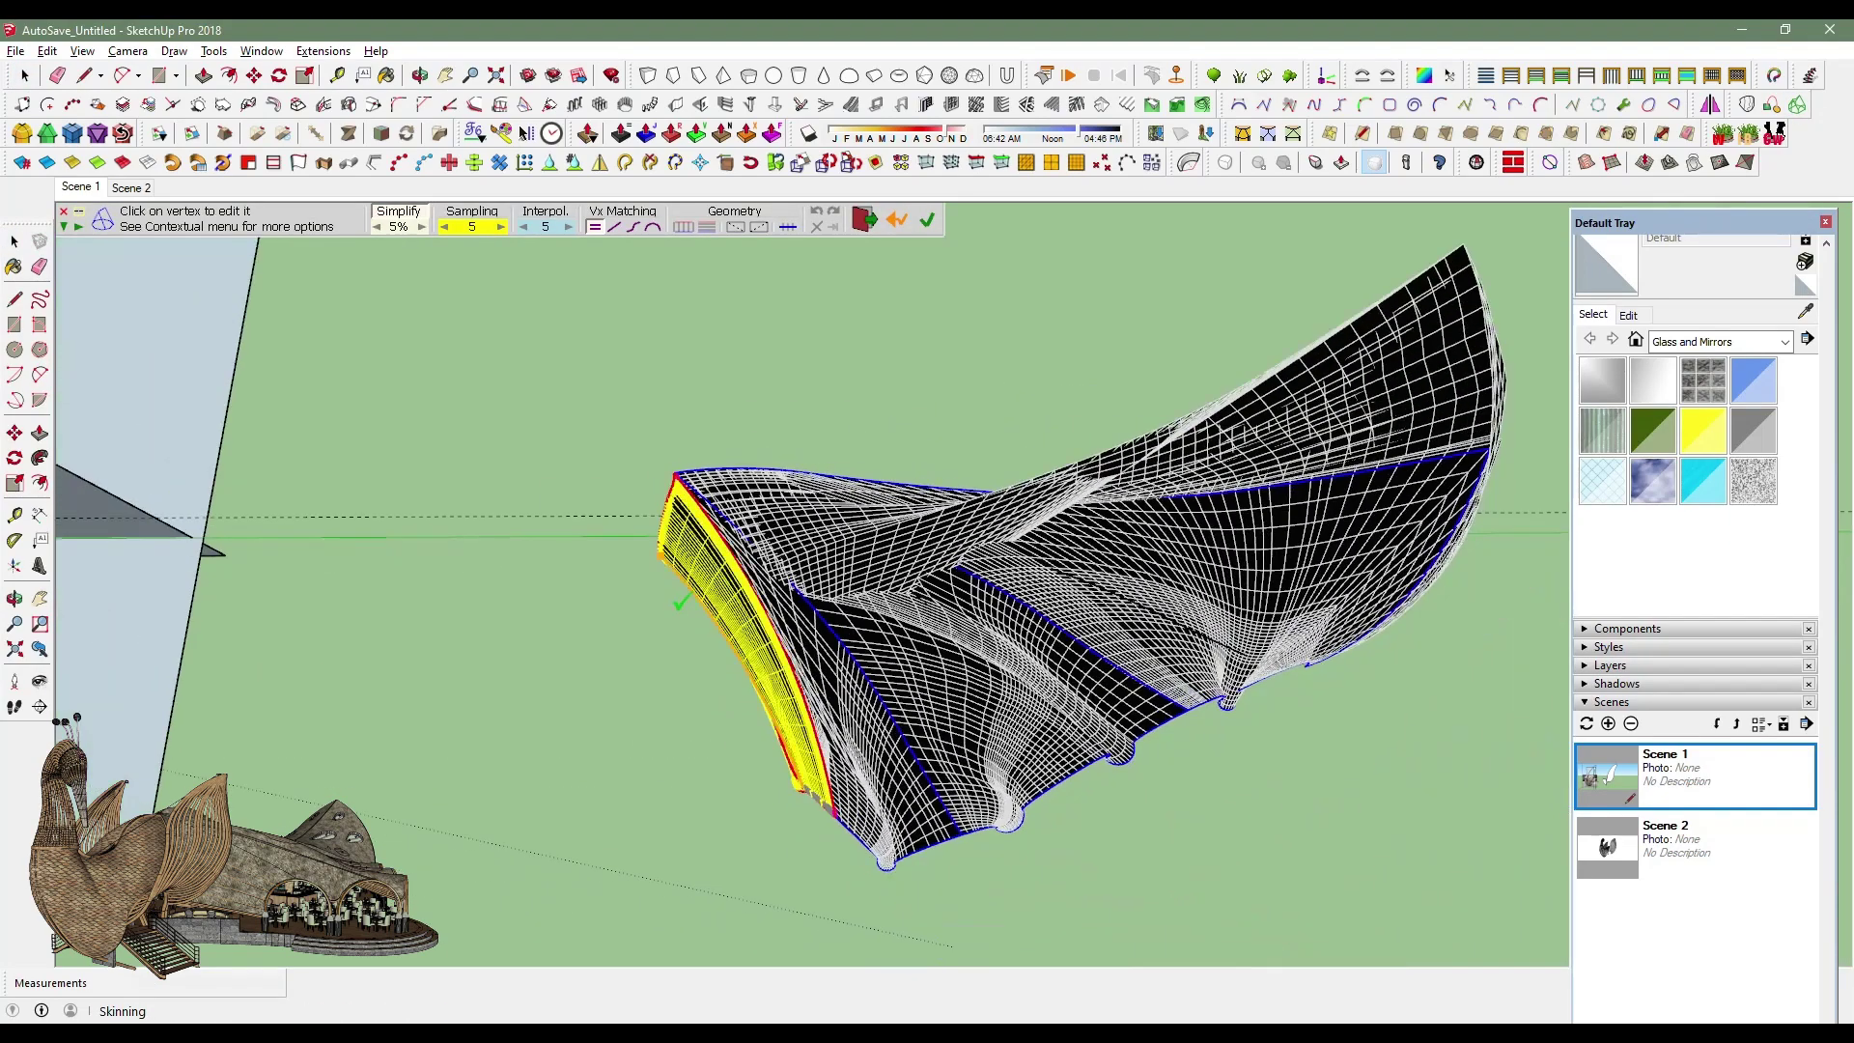
Cancel the full-wing skin preview, then test-loft one panel and cancel it.
key("Escape")
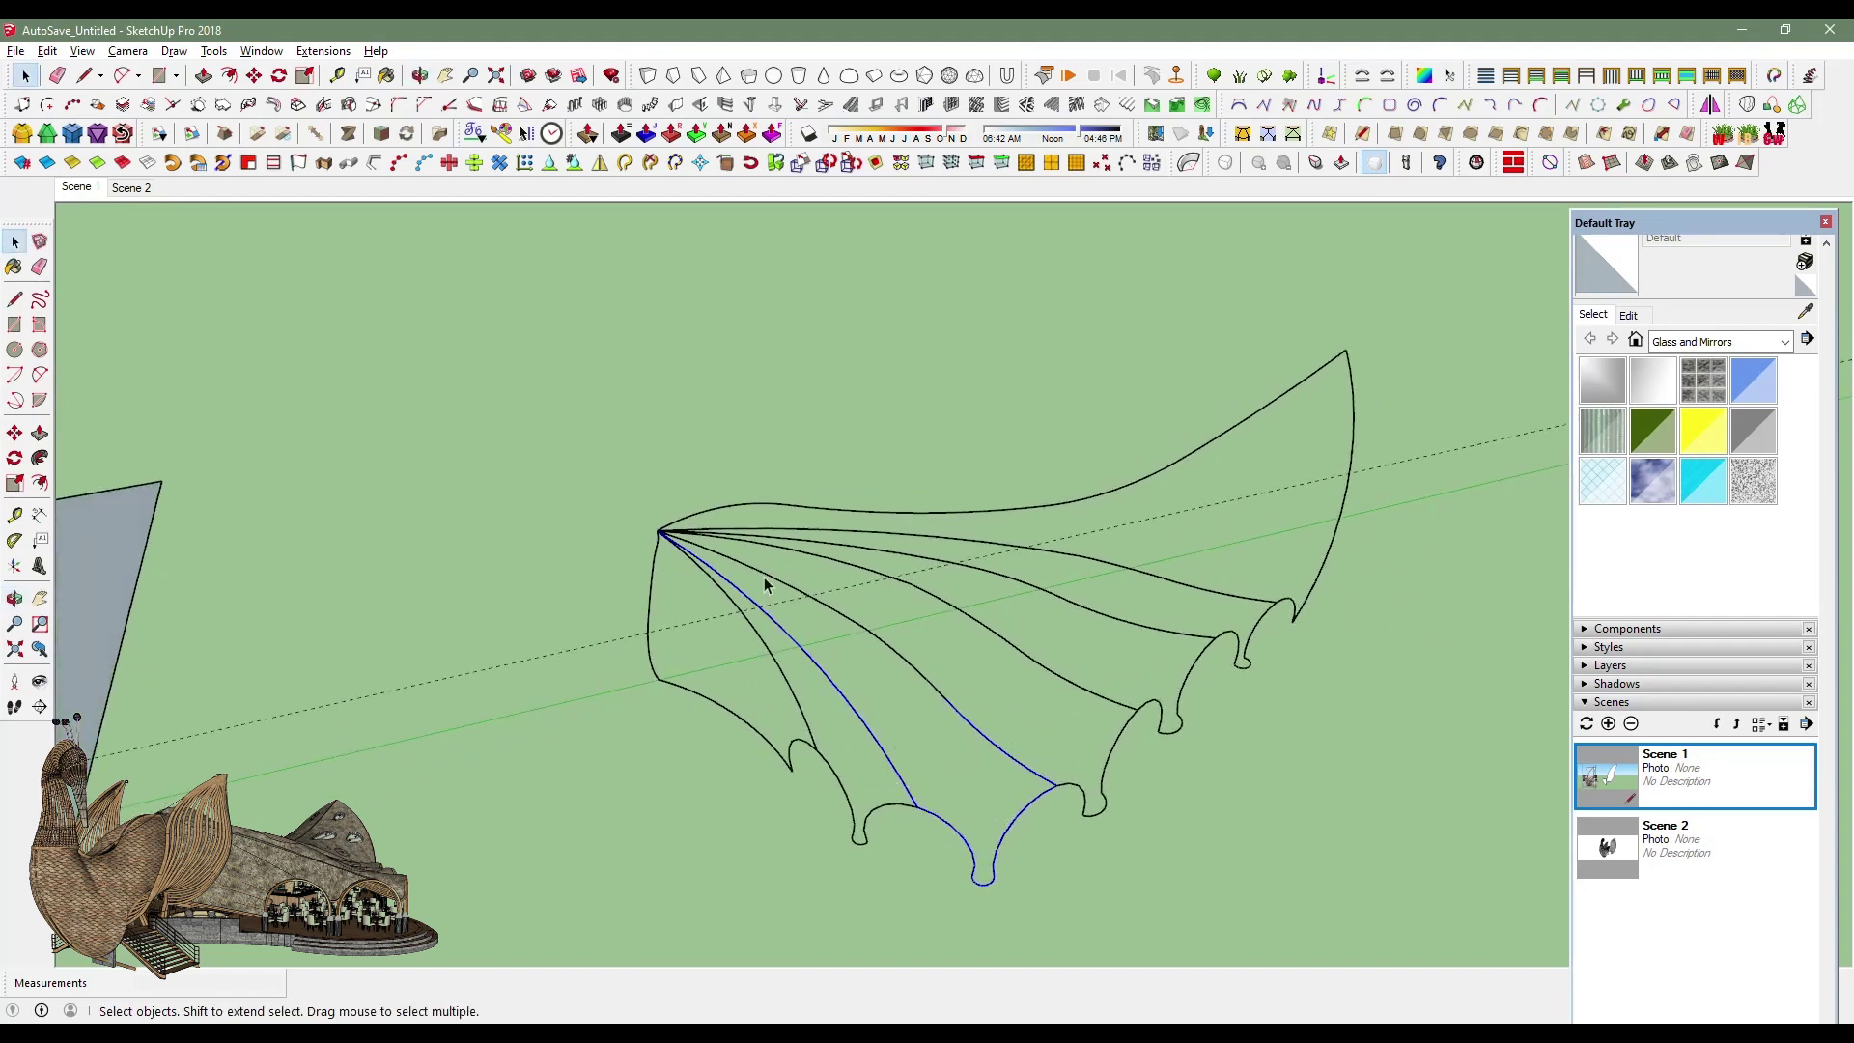
left_click(1734, 94)
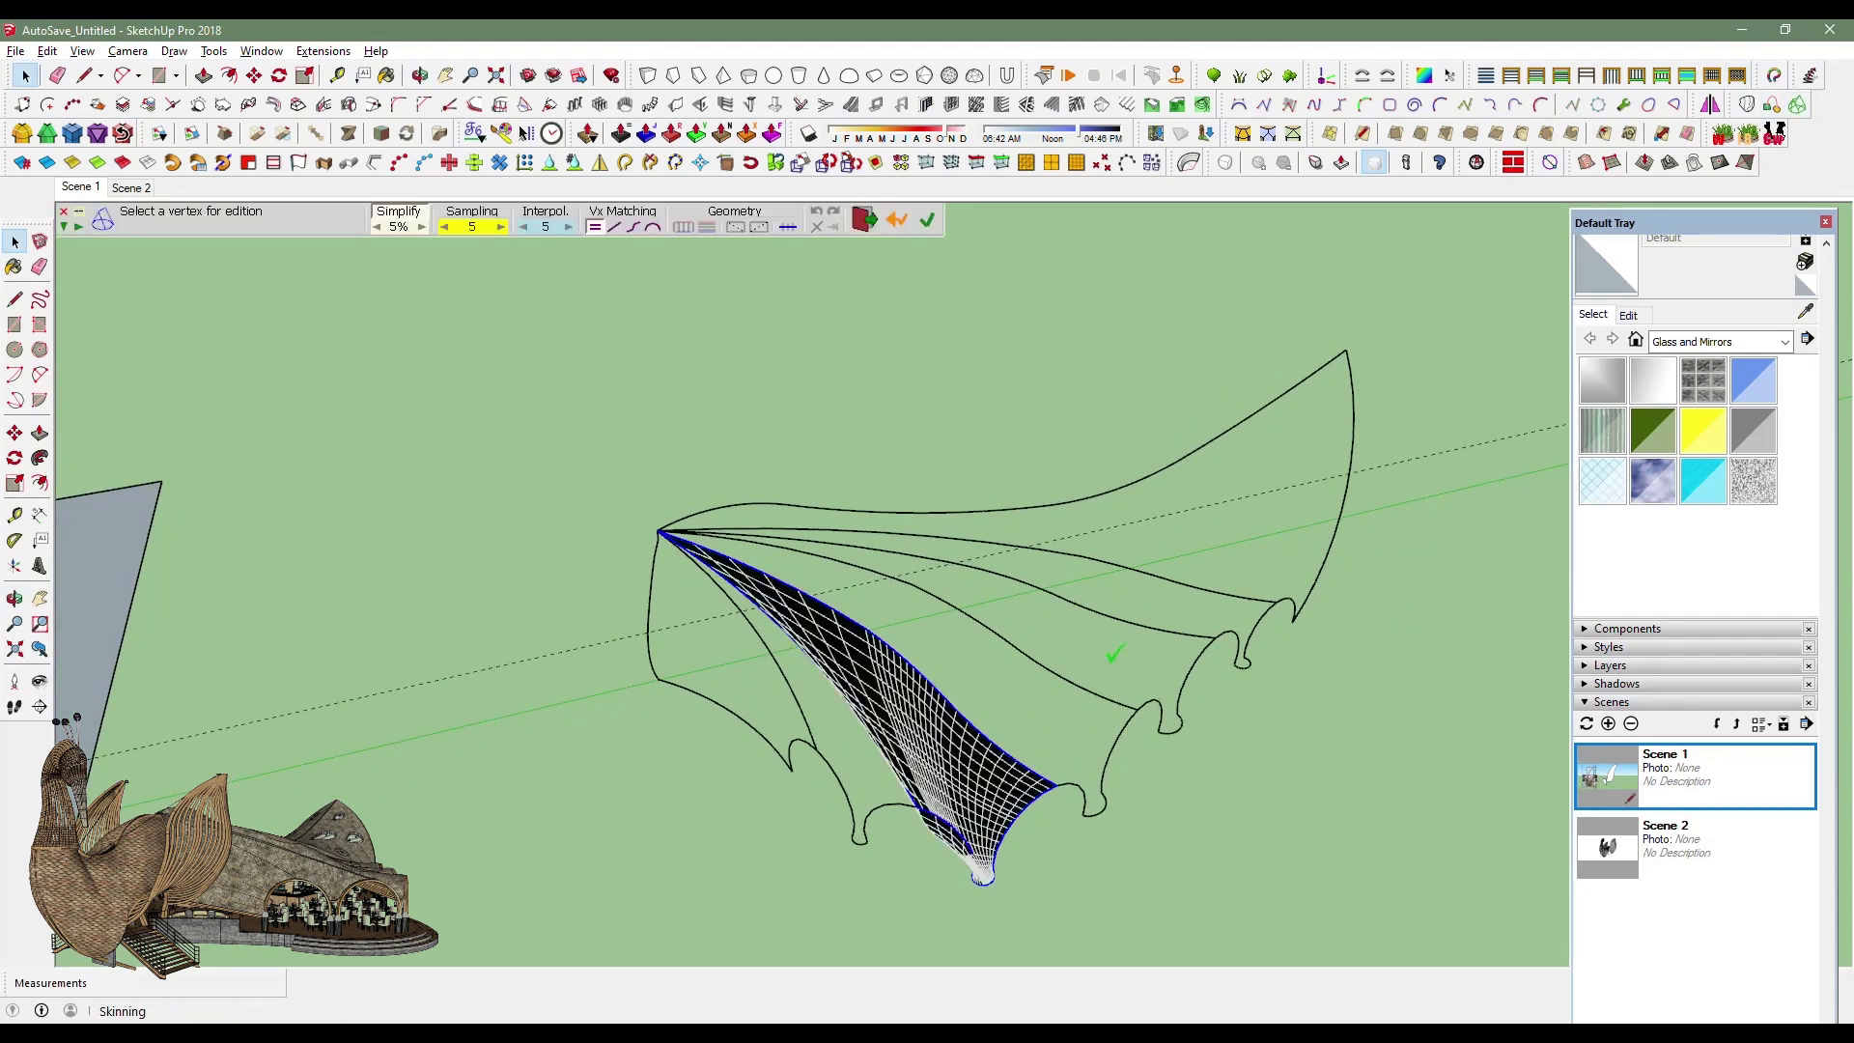
mouse_move(966, 579)
middle_mouse_down()
mouse_move(1186, 528)
mouse_move(263, 632)
middle_mouse_up()
scroll(263, 631, "up", 3)
key("Escape")
middle_click_drag(182, 577, 298, 612)
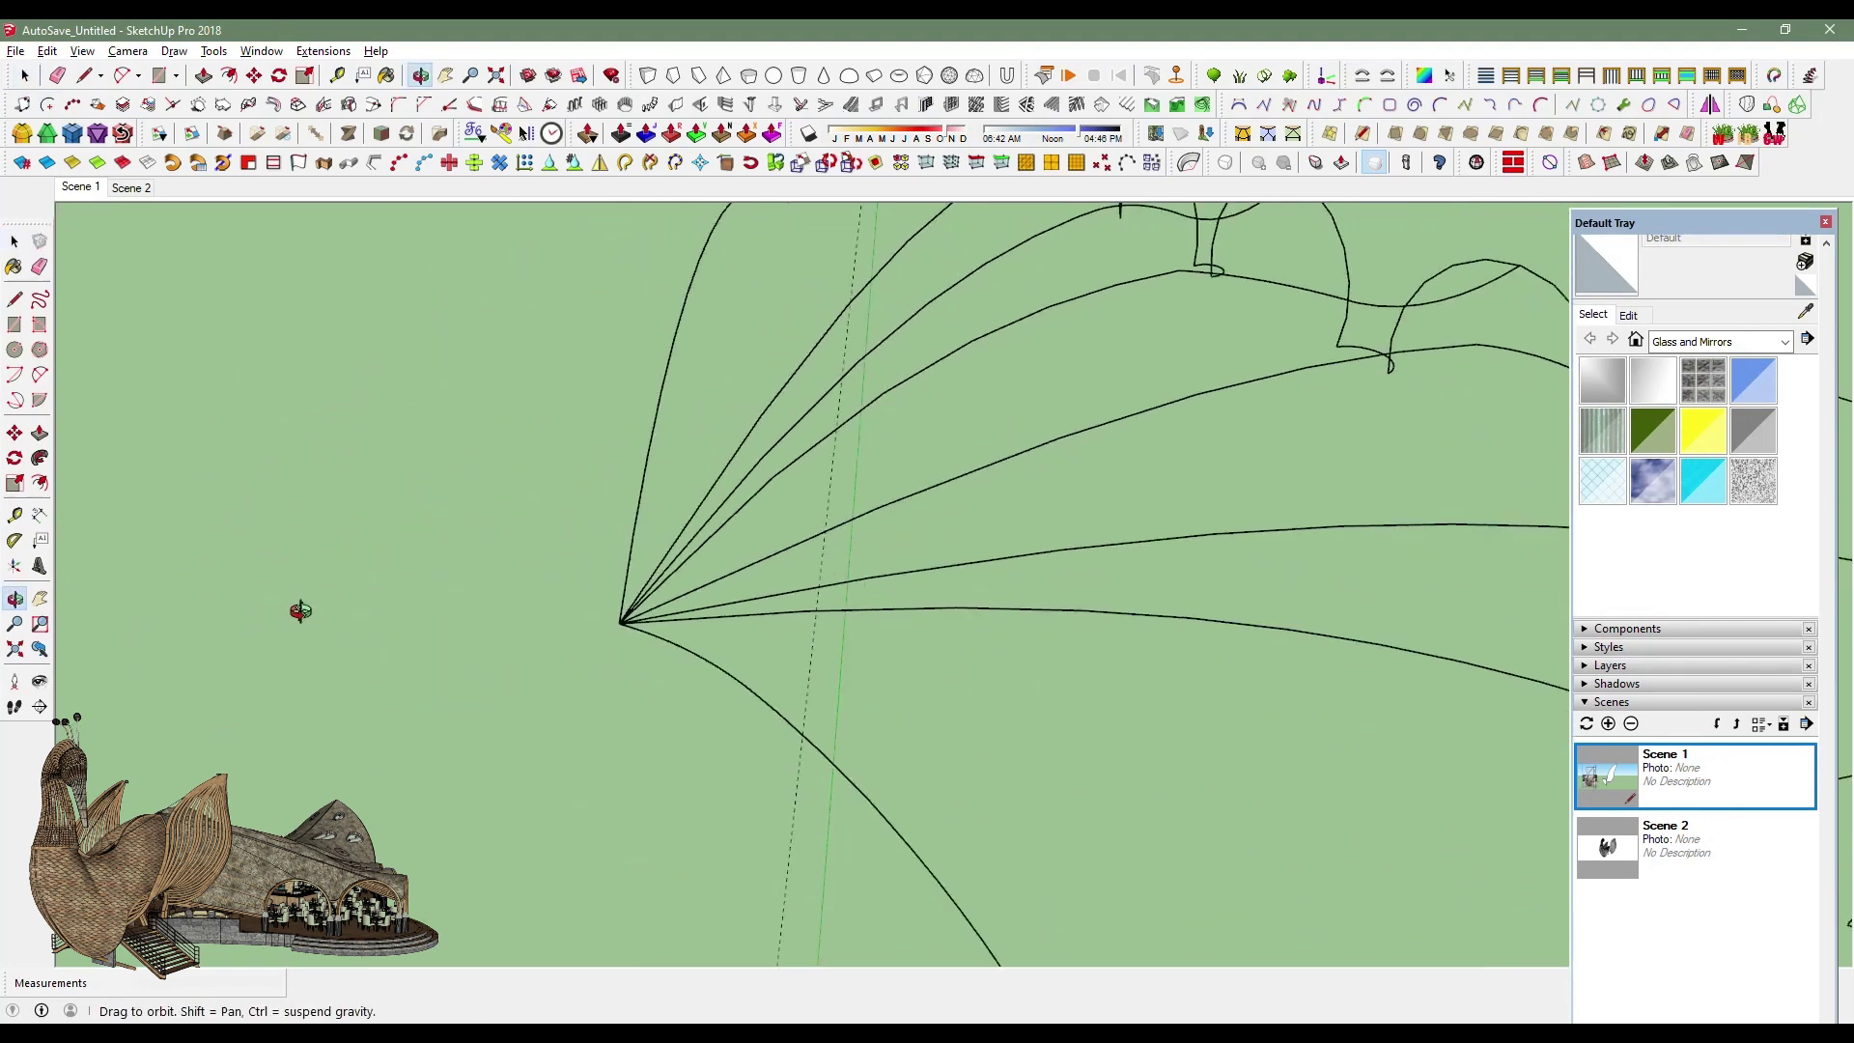
Draw a line near the wing apex closing a small face.
left_click(85, 75)
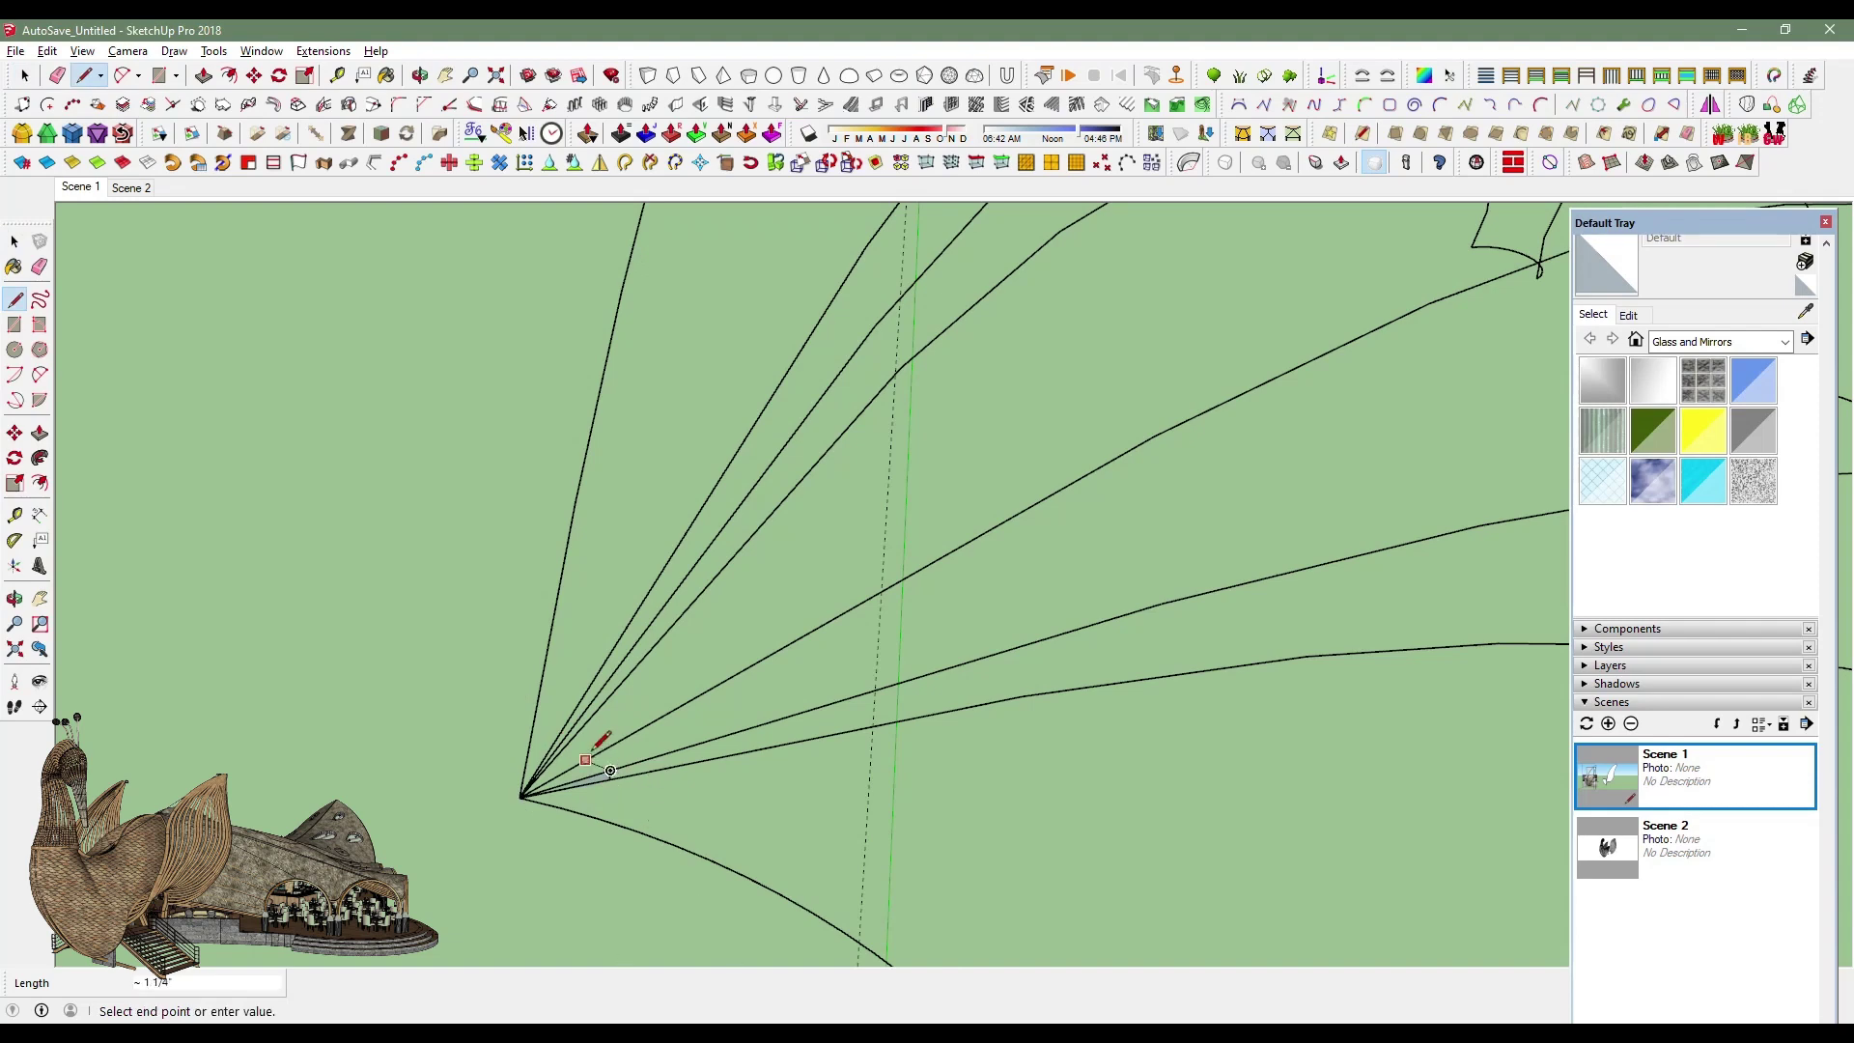
middle_click_drag(610, 770, 723, 641)
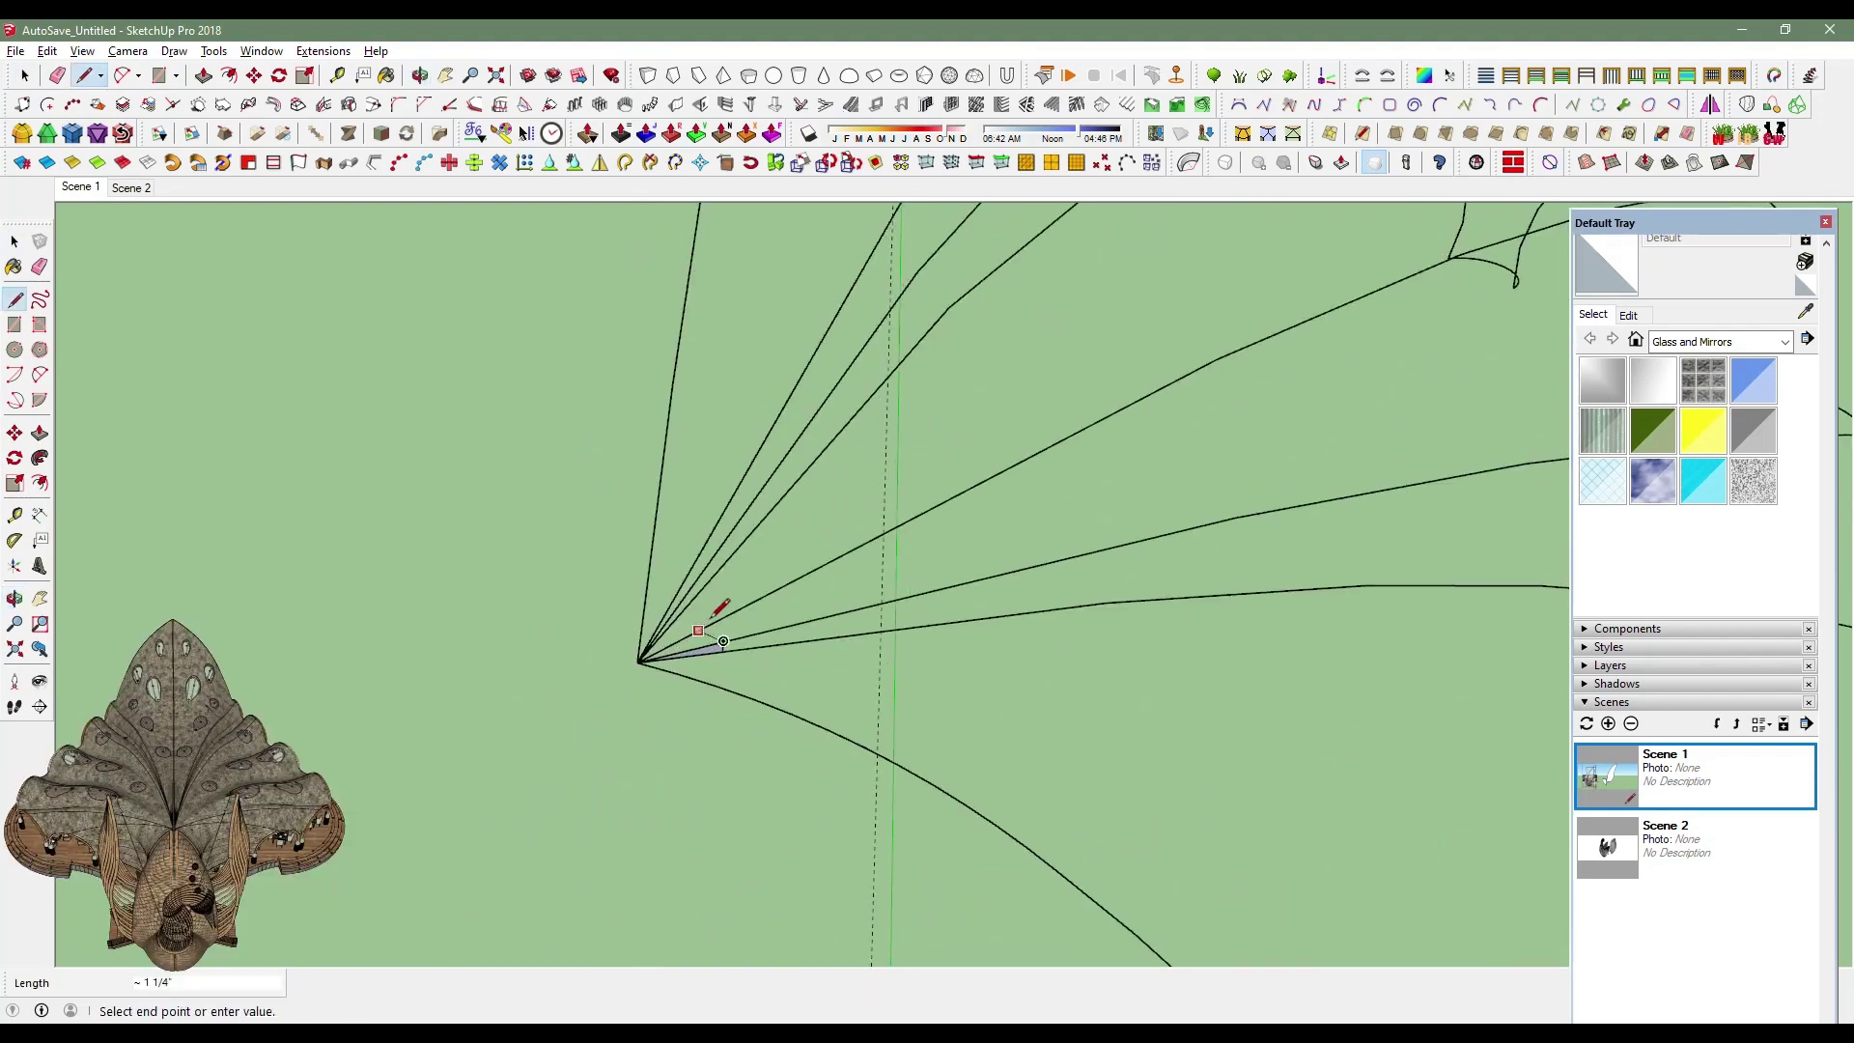
scroll(690, 599, "up", 3)
left_click(681, 602)
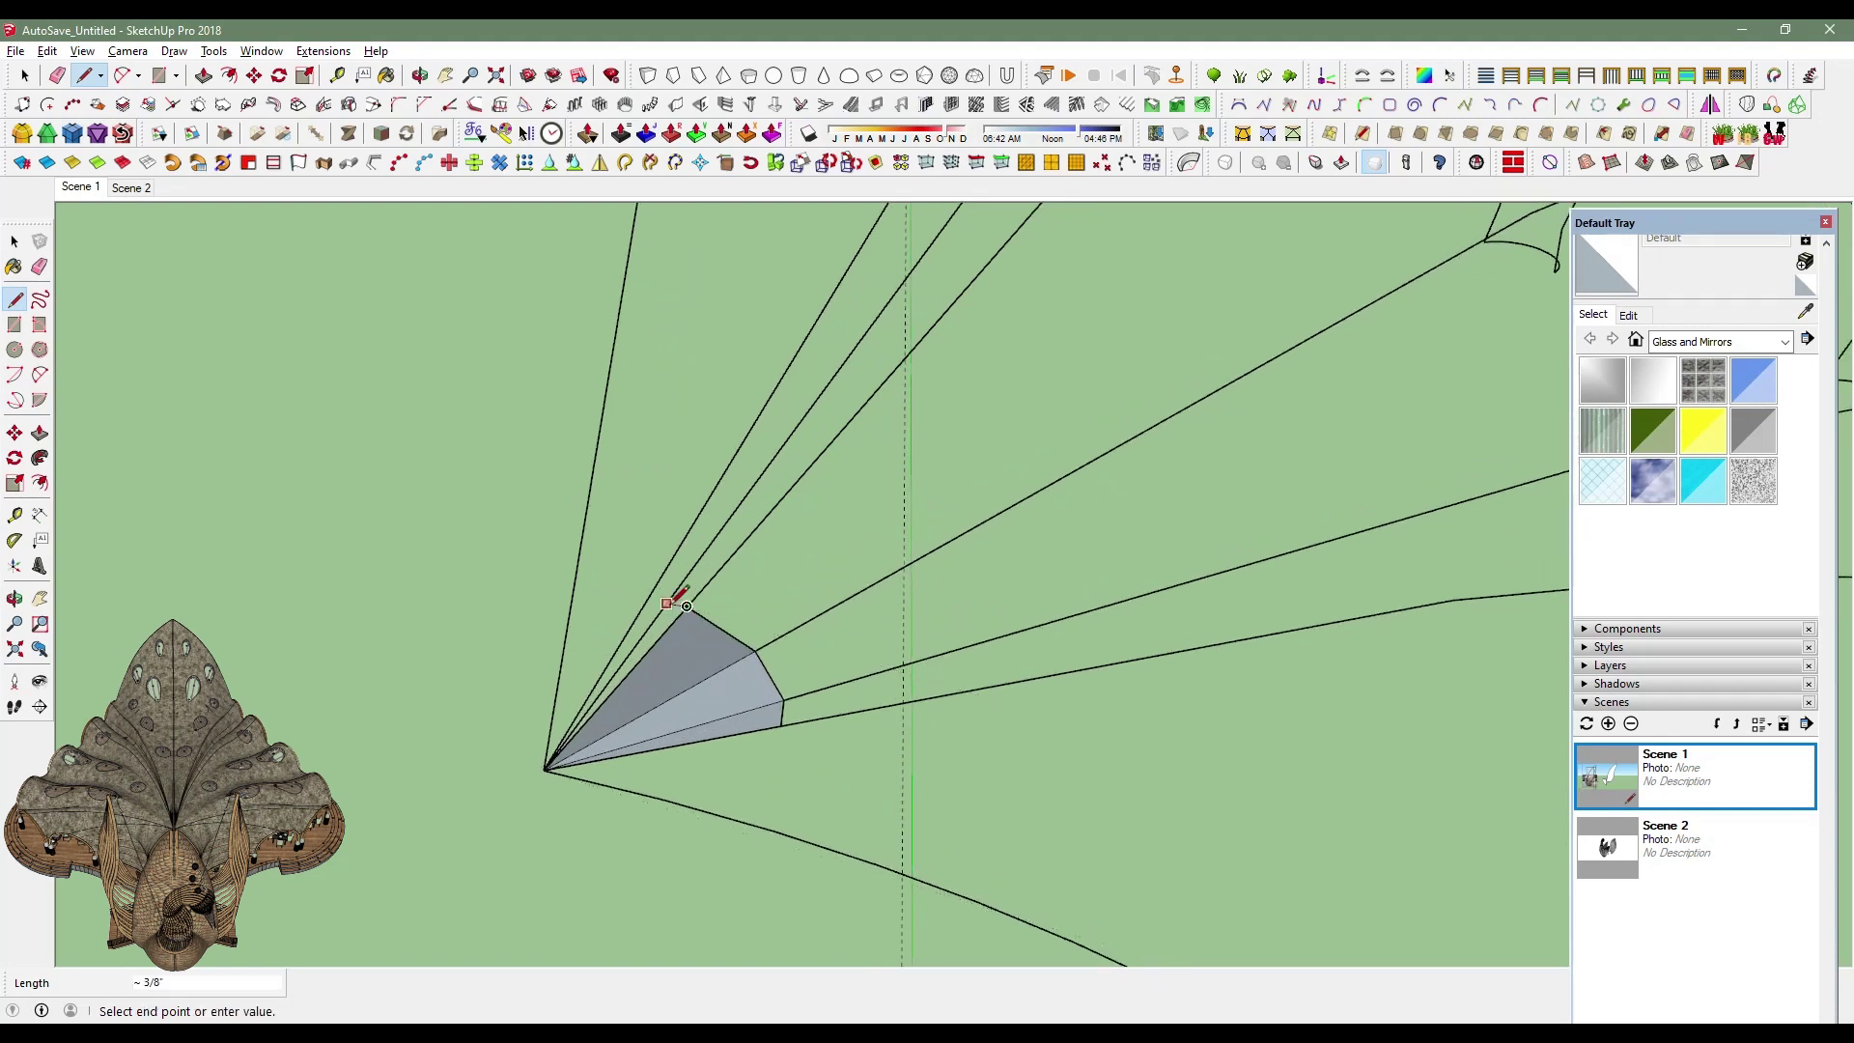
left_click(565, 637)
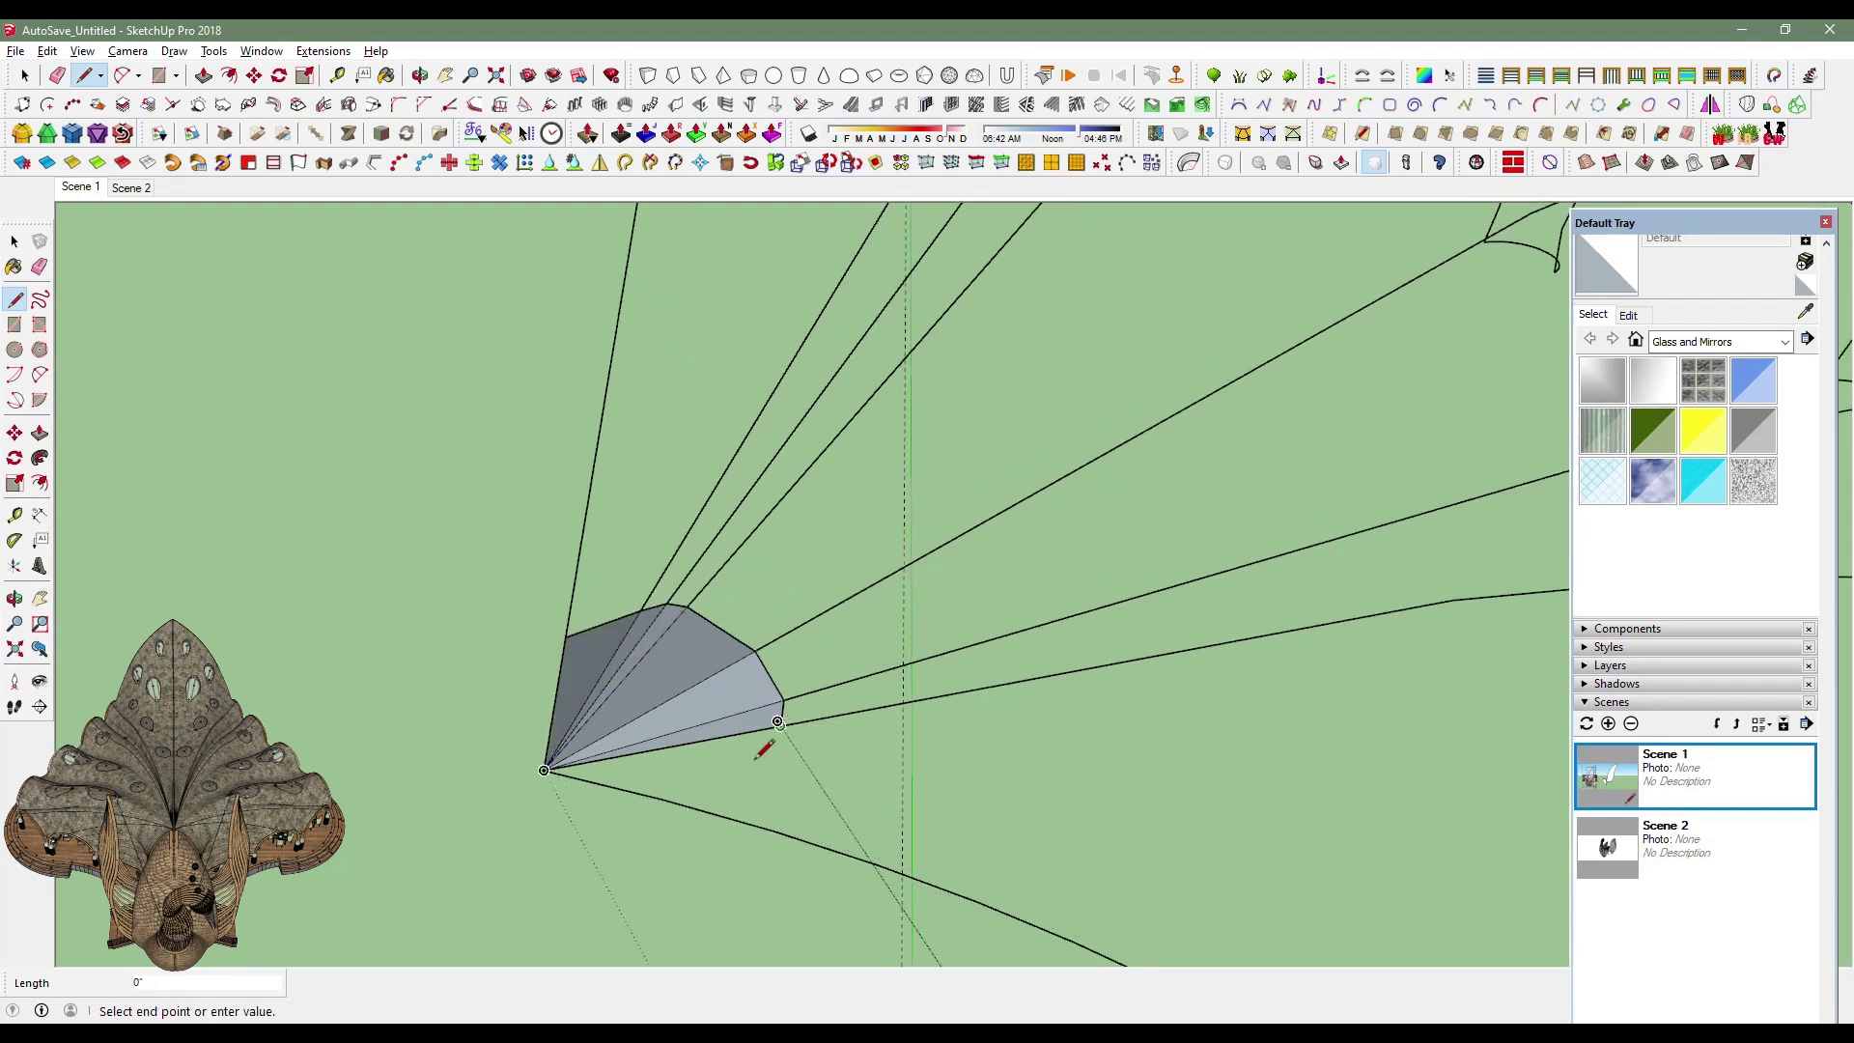
Erase the small apex faces and select the first panel's curves.
left_click(59, 83)
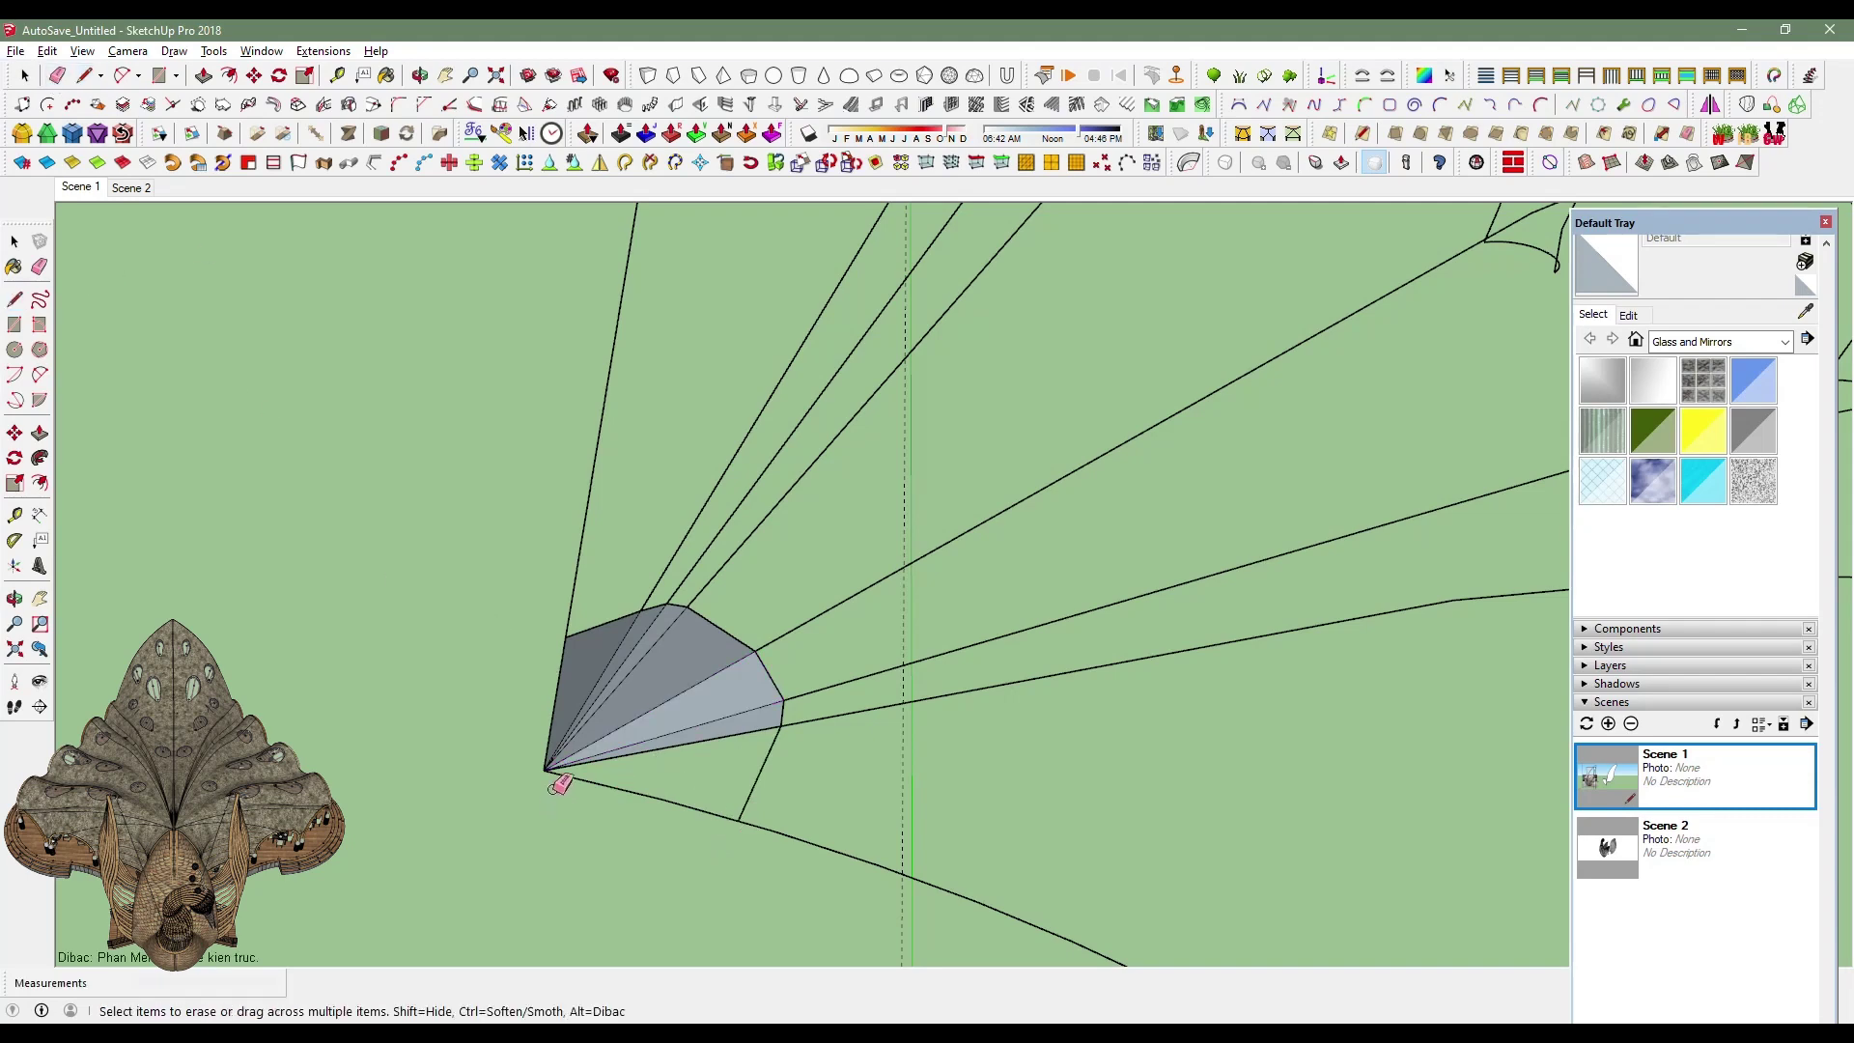
left_click_drag(560, 786, 550, 765)
scroll(741, 773, "down", 5)
middle_click_drag(888, 649, 987, 475)
key("space")
left_click(1060, 666)
left_click(1059, 712, "ctrl")
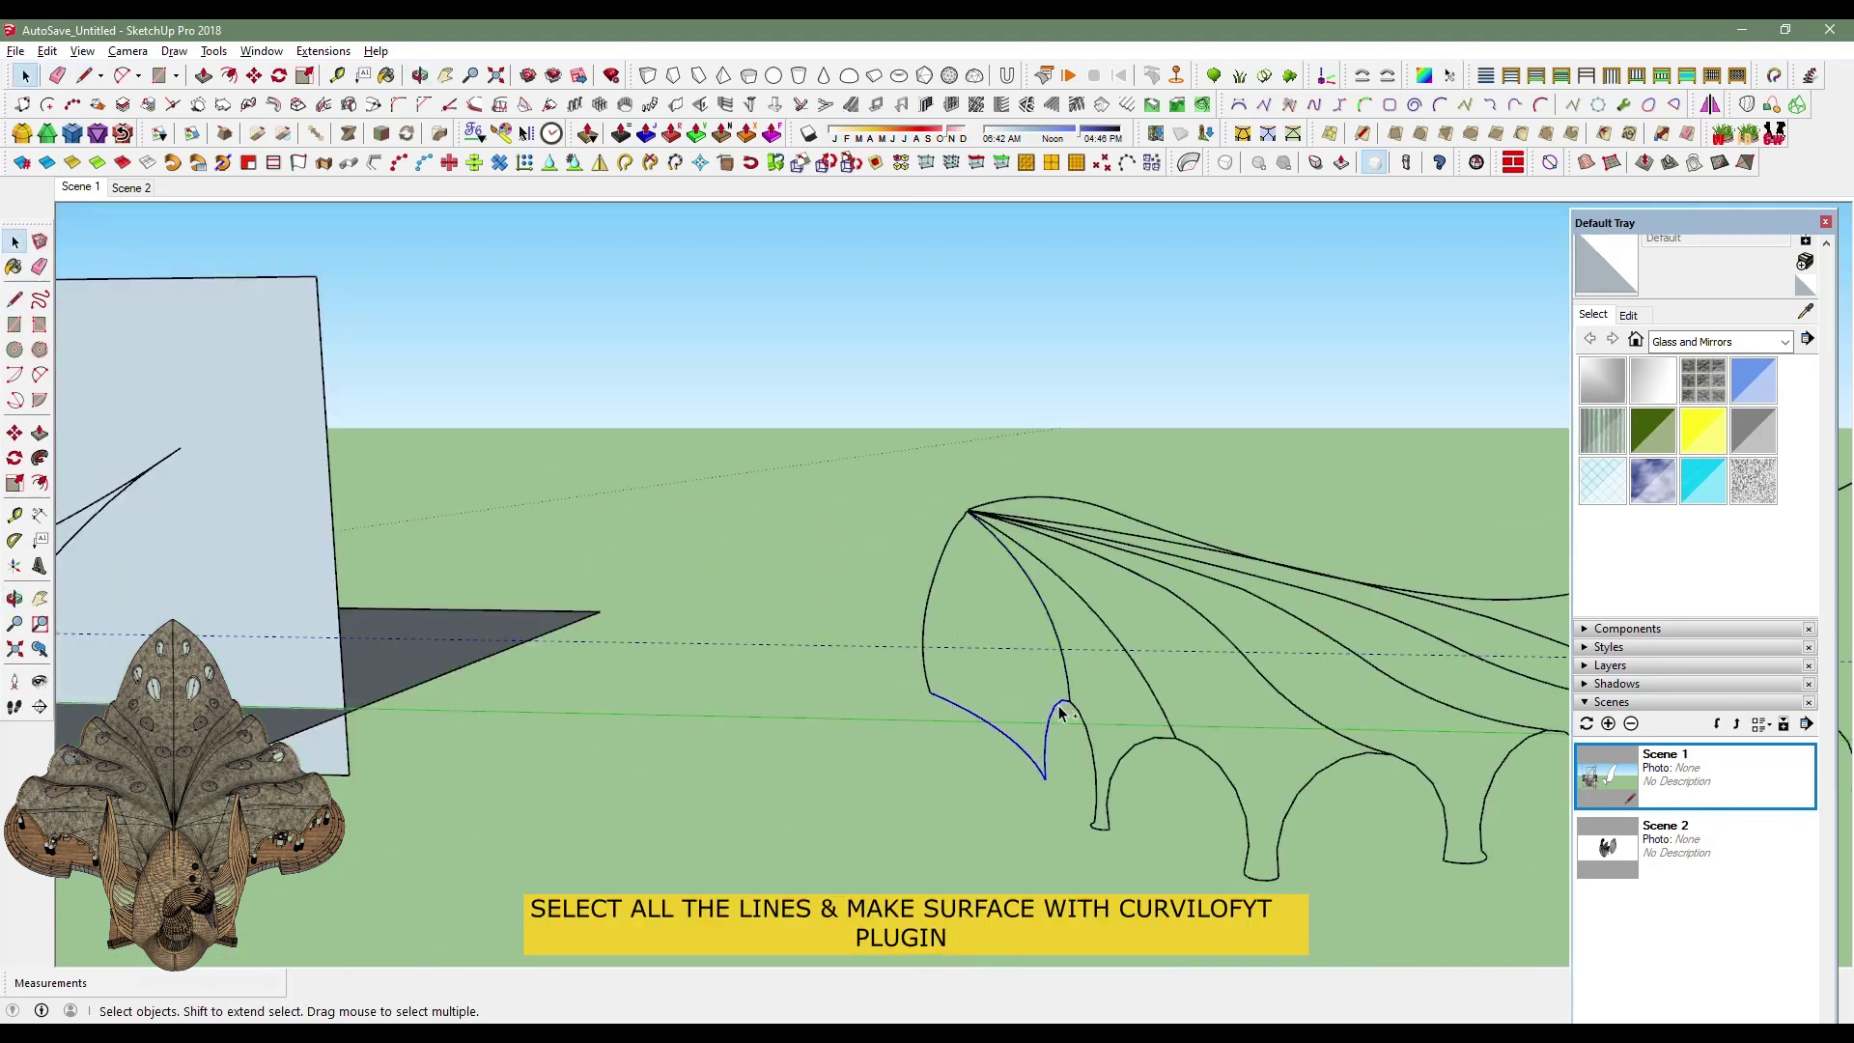
Loft the first panel's curves with Curviloft, junction-edges geometry, and generate the skin.
middle_click_drag(966, 578, 1012, 367)
scroll(935, 431, "up", 3)
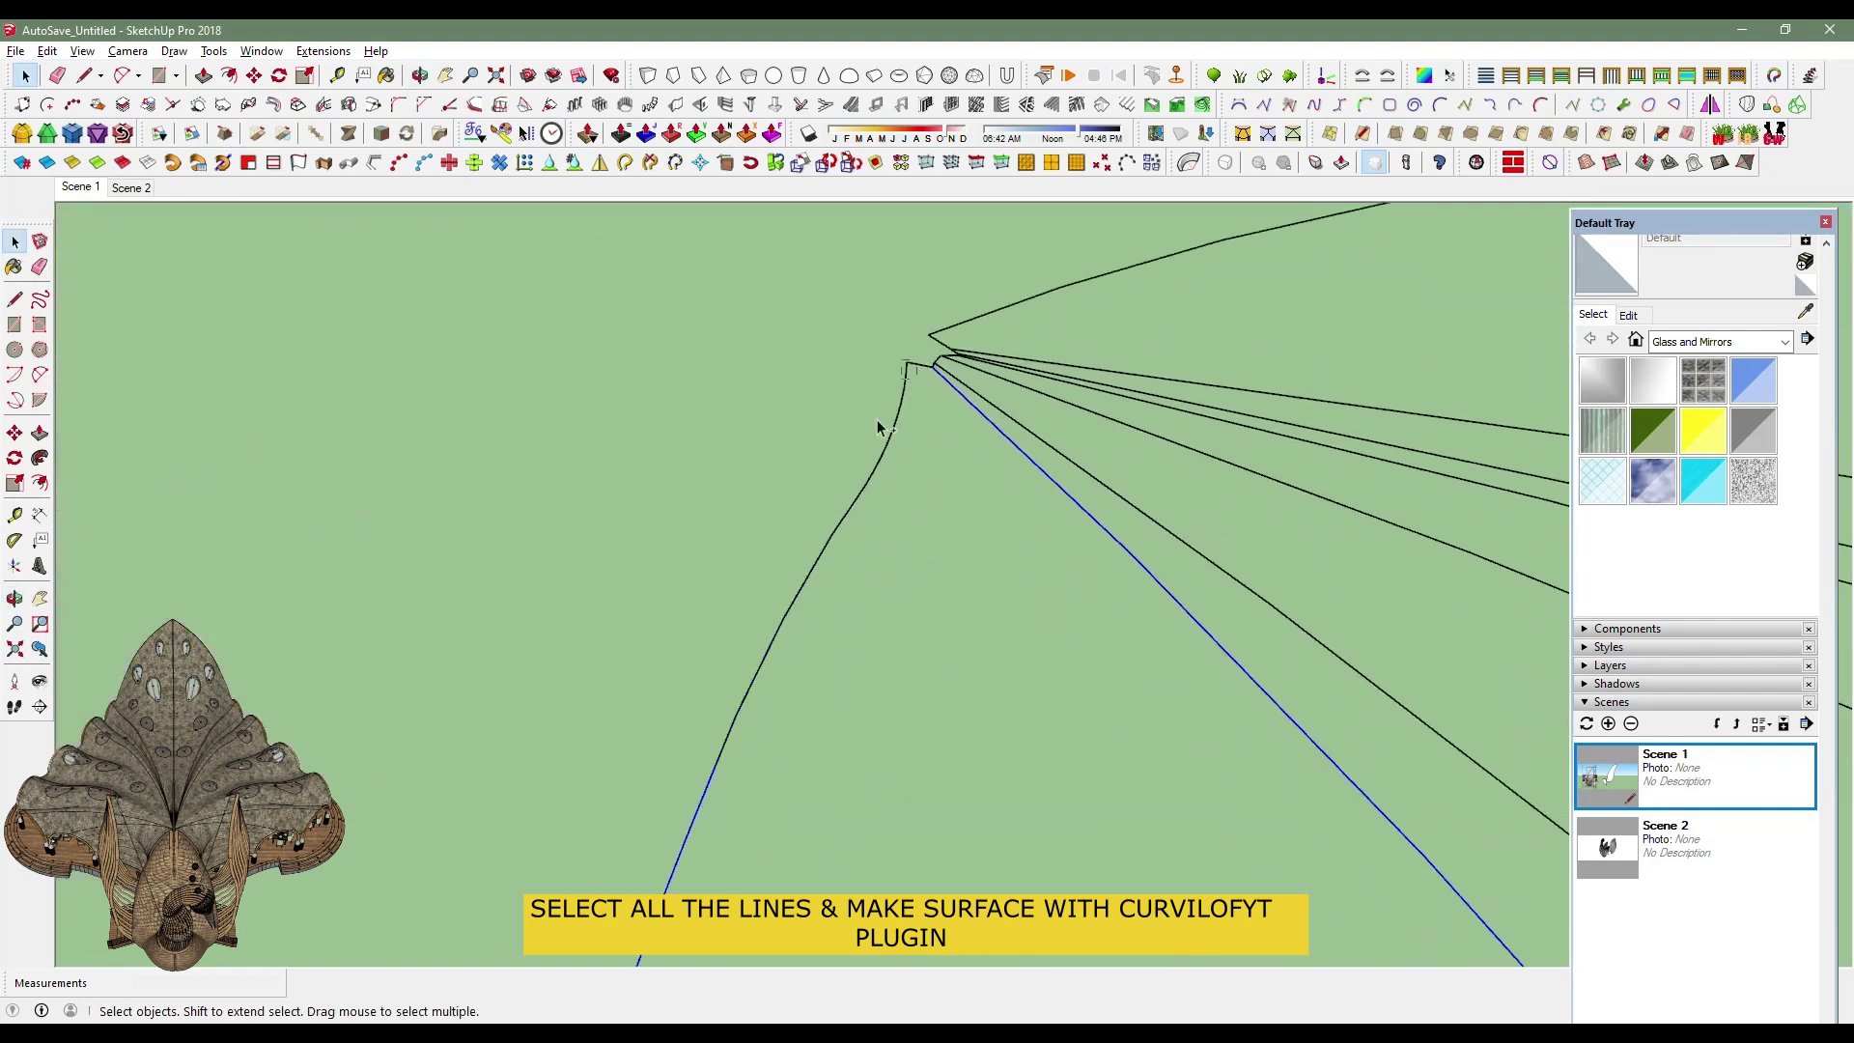
left_click(1775, 133)
scroll(964, 497, "down", 3)
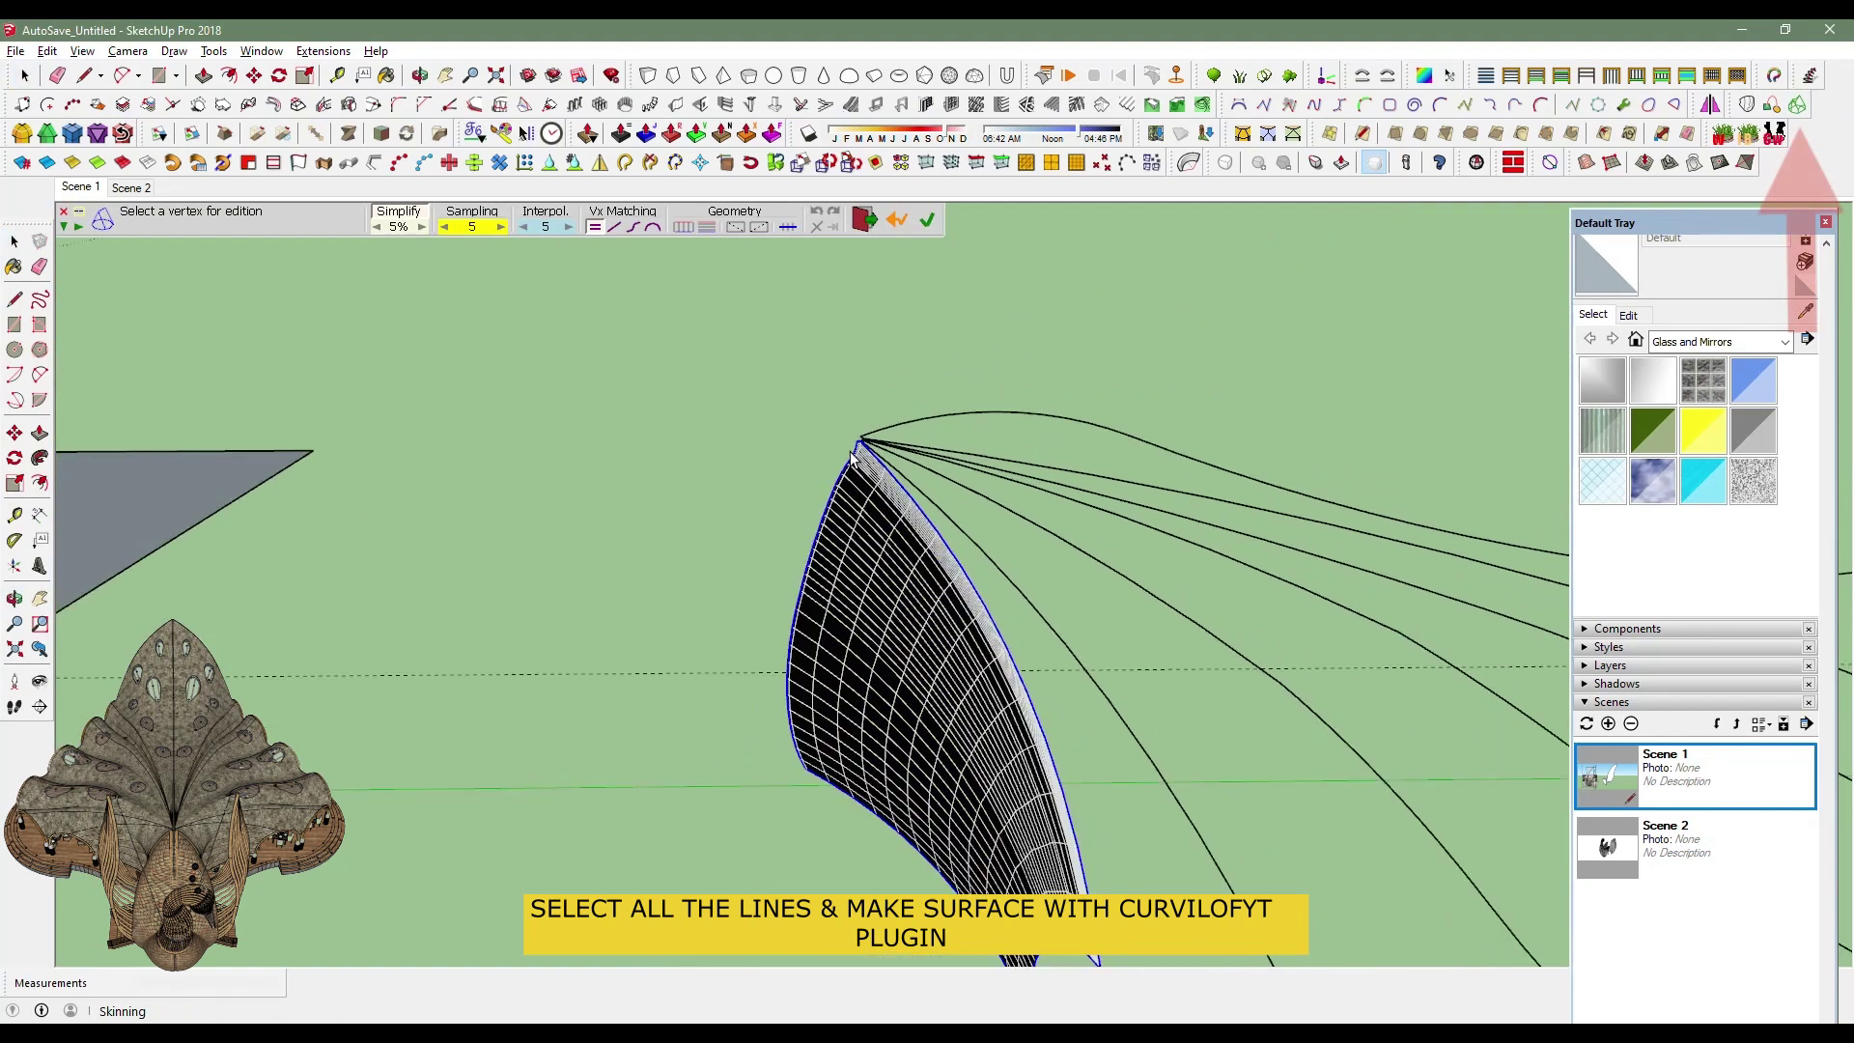
left_click(707, 228)
left_click(688, 230)
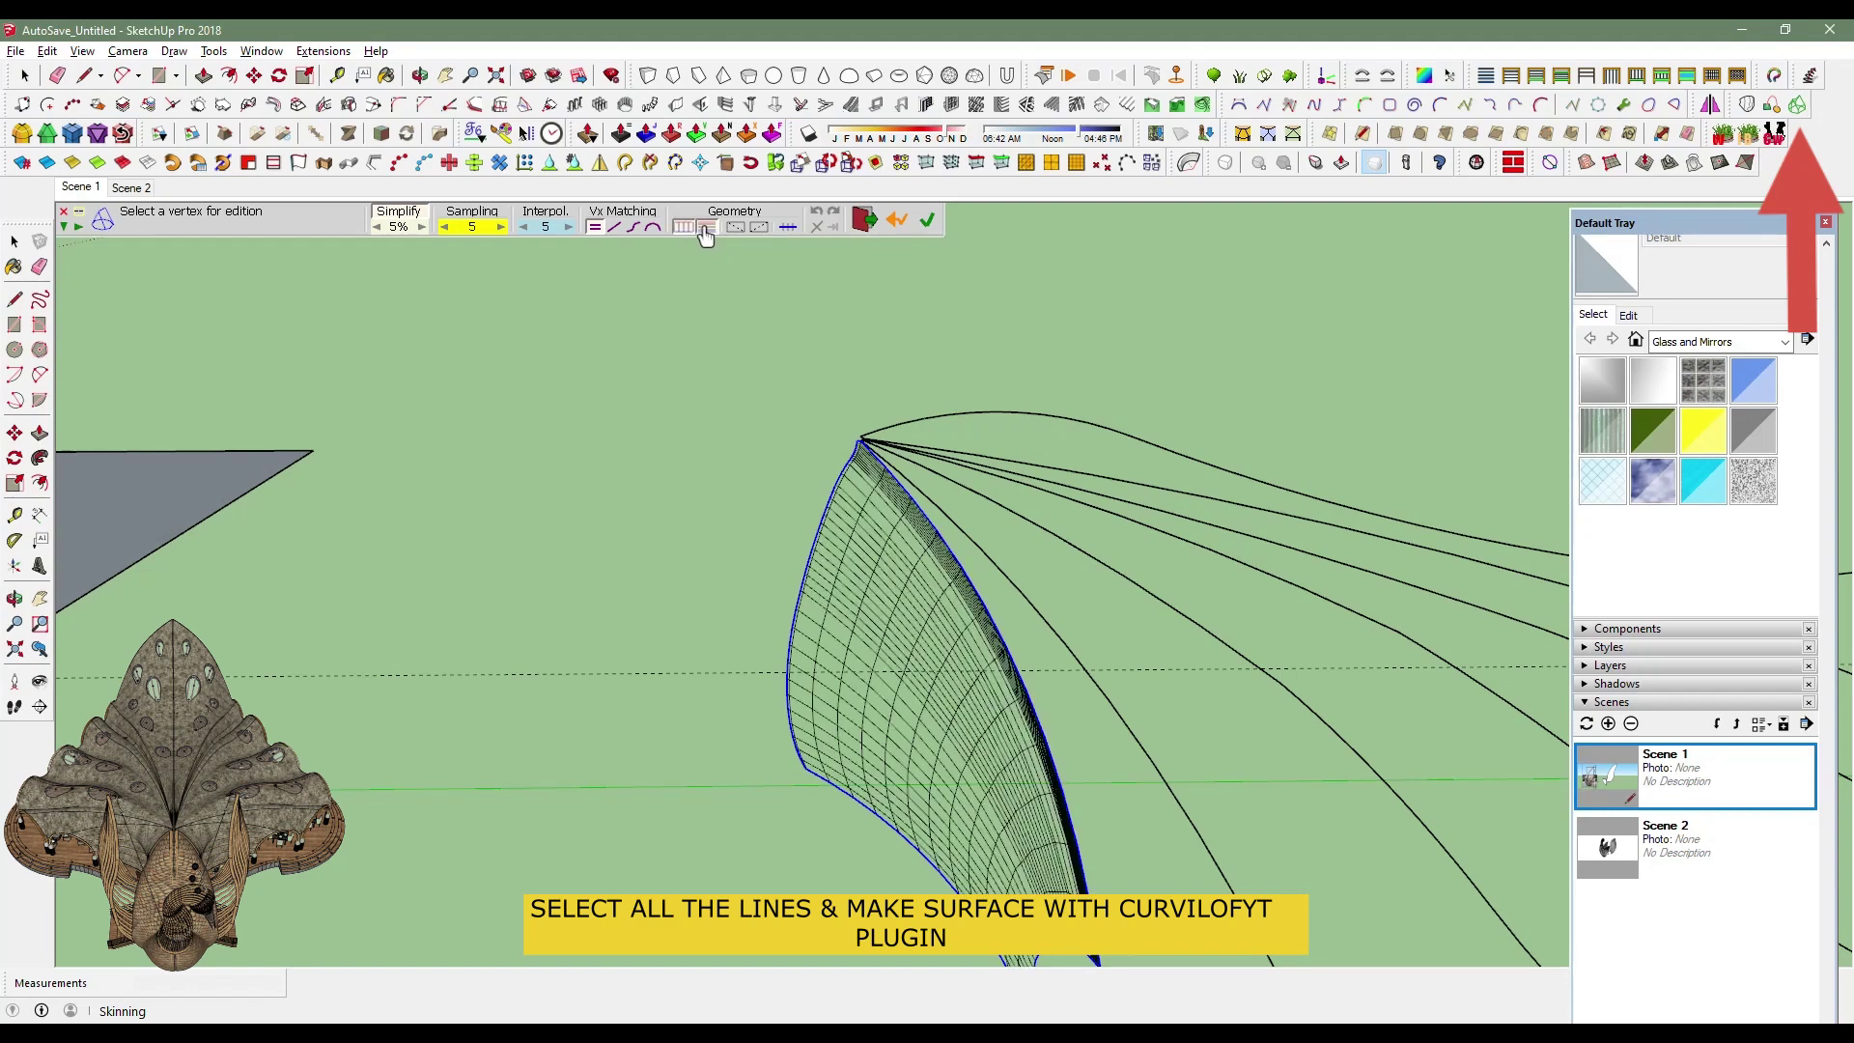
mouse_move(698, 512)
middle_mouse_down()
mouse_move(693, 614)
mouse_move(1191, 462)
middle_mouse_up()
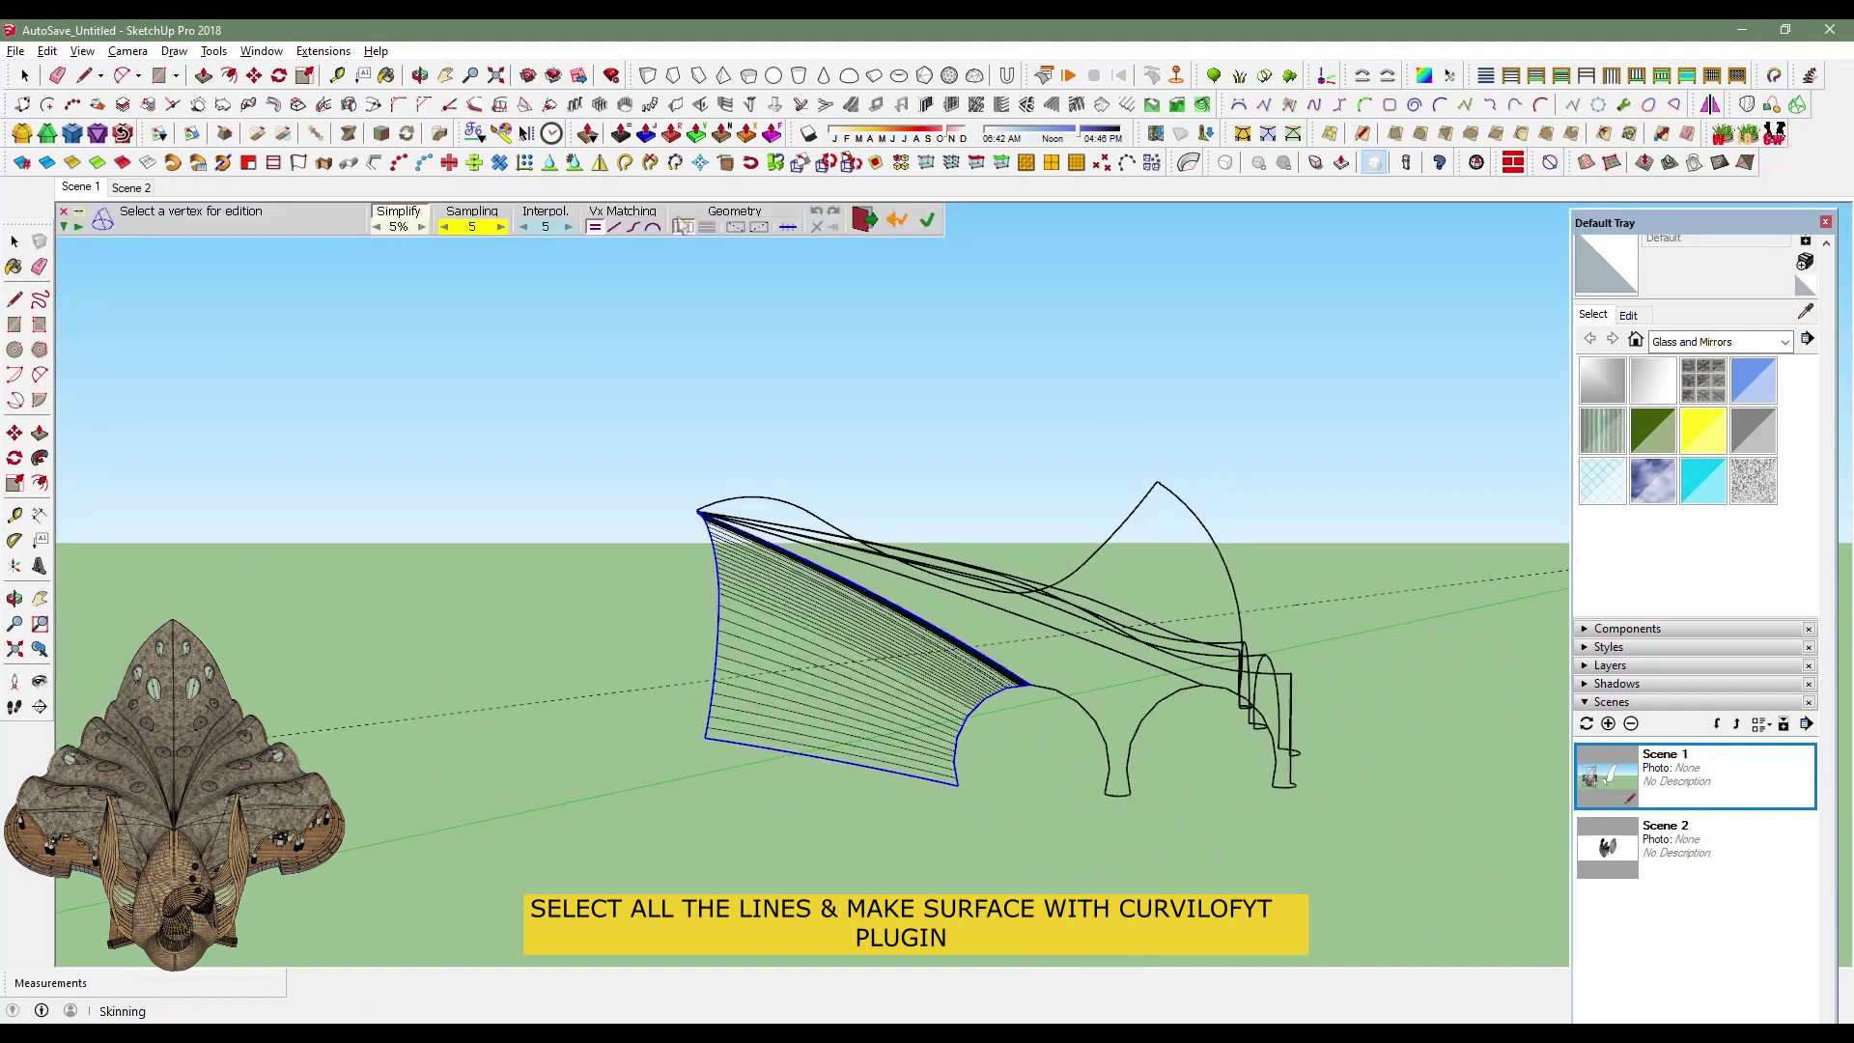
left_click(706, 228)
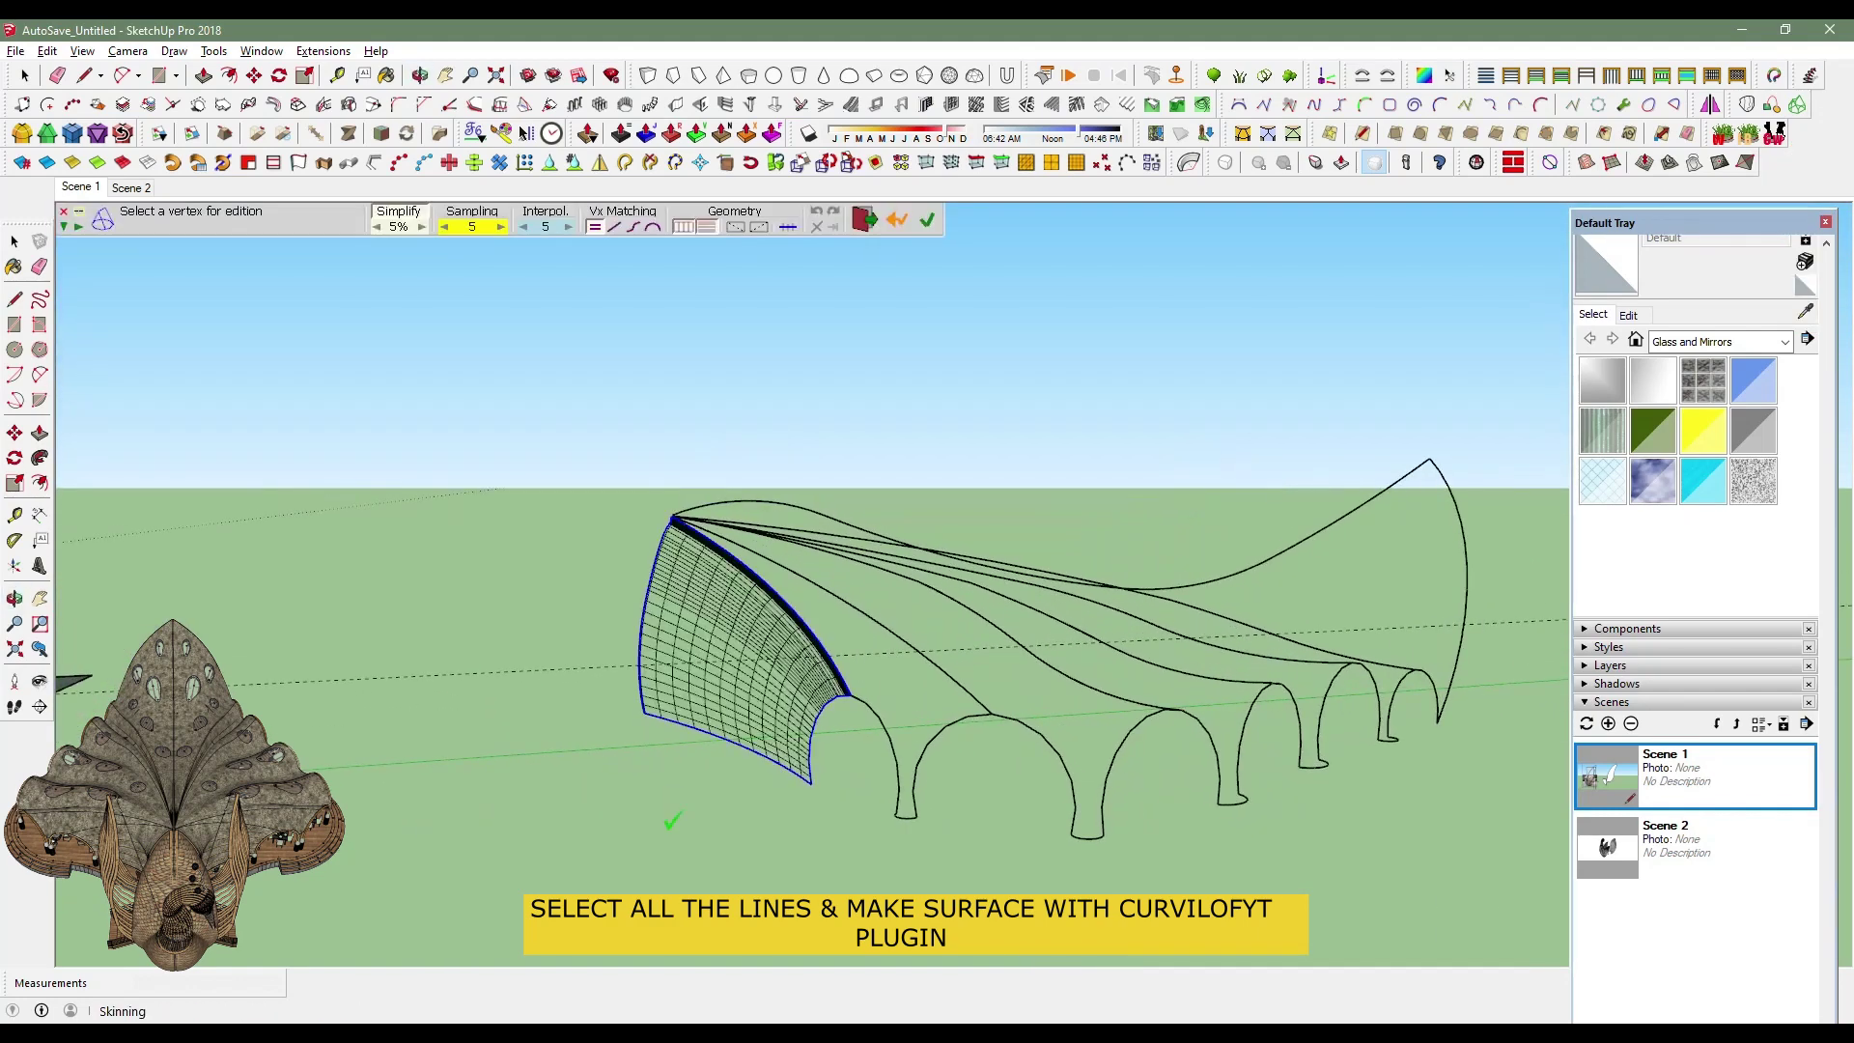
left_click(688, 230)
key("Return")
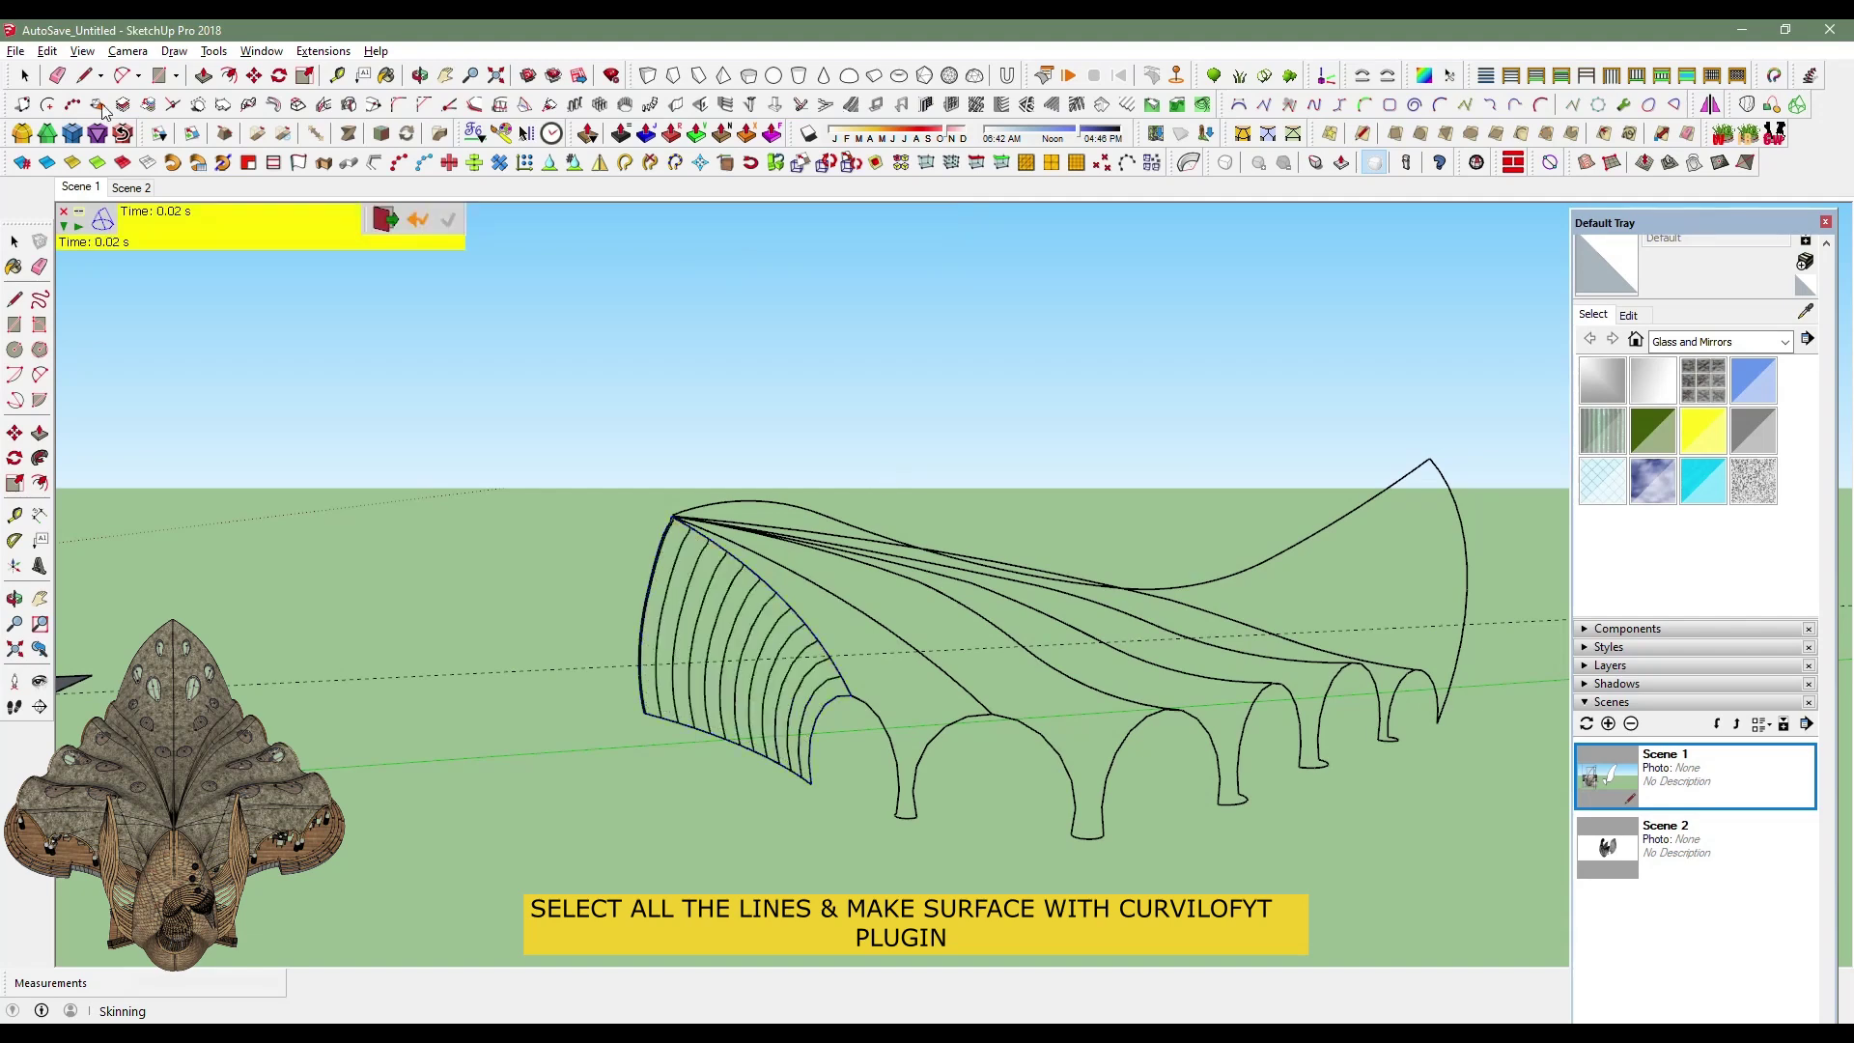
key("space")
left_click(846, 692)
scroll(846, 691, "up", 2)
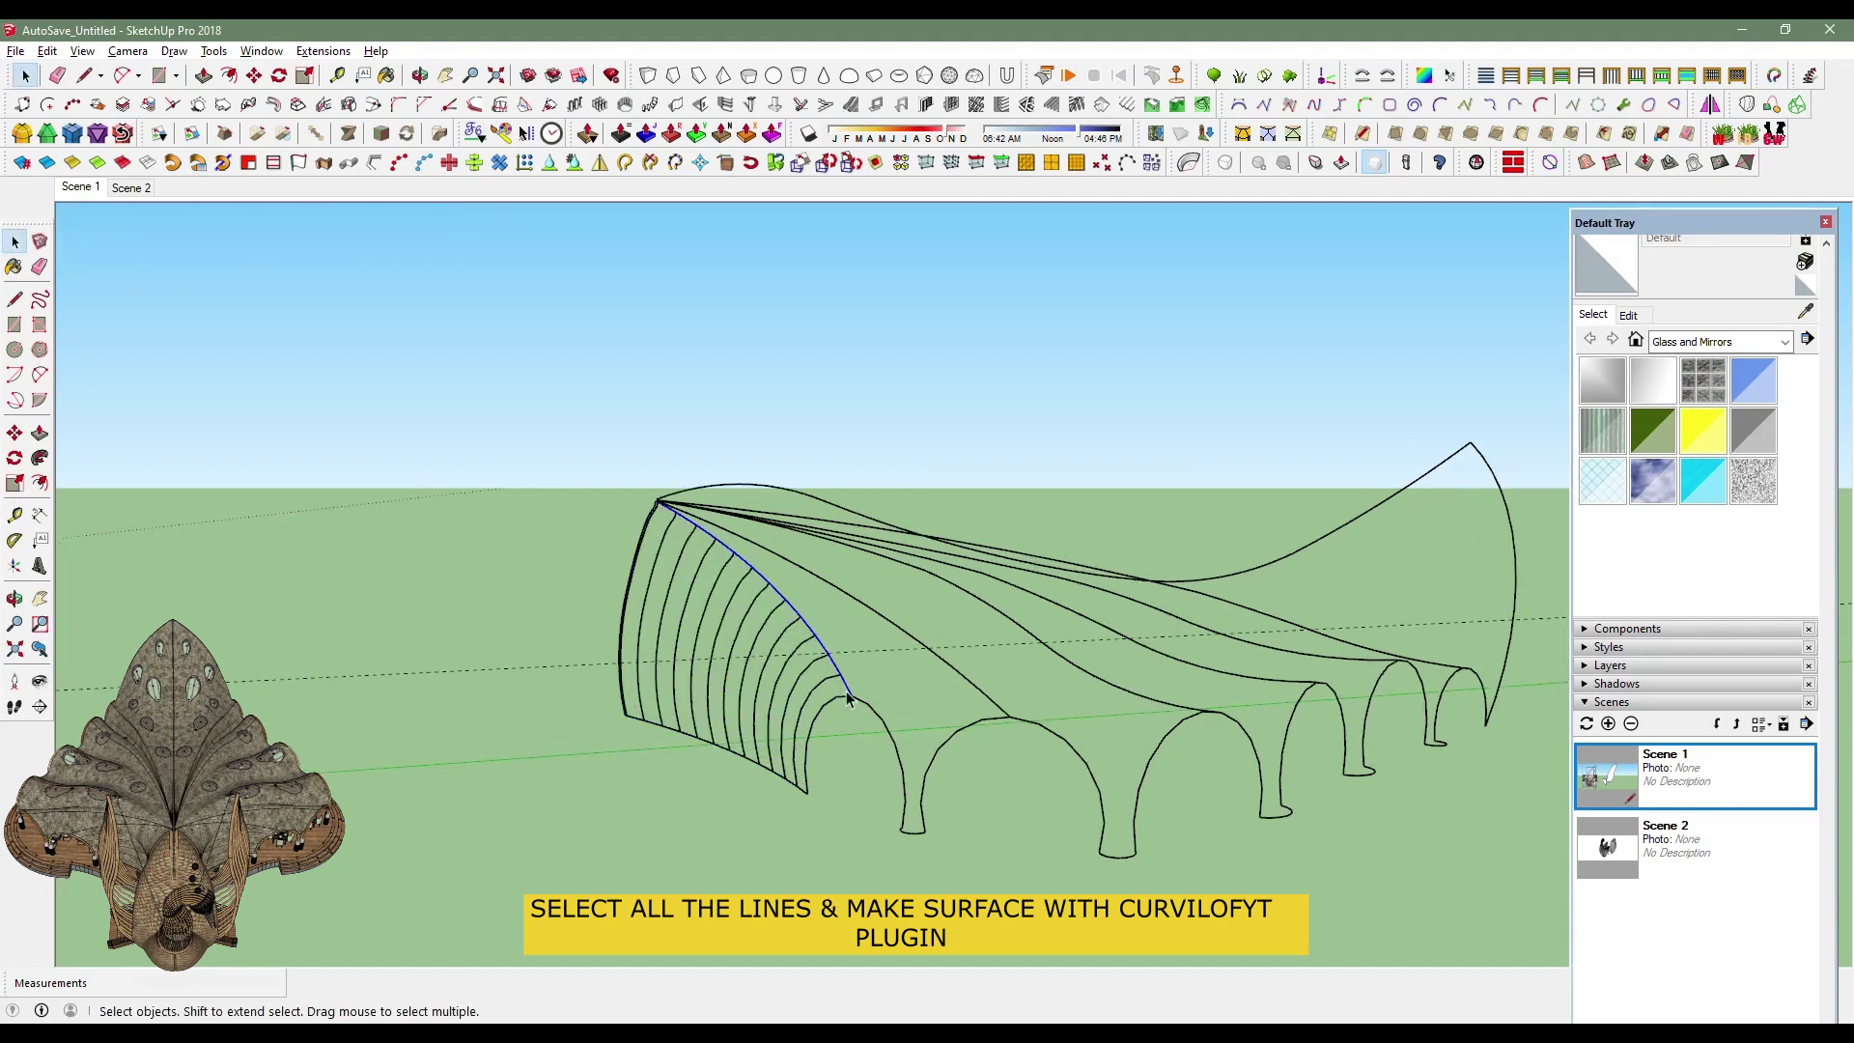
Draw sagging 2-Point Arcs between the bases of neighbouring wing legs.
middle_click_drag(1018, 691, 1072, 700)
key("a")
left_click(1125, 705)
left_click(1023, 710)
left_click(1038, 702)
mouse_move(1038, 702)
middle_mouse_down()
mouse_move(1220, 732)
mouse_move(1226, 703)
middle_mouse_up()
left_click(1214, 693)
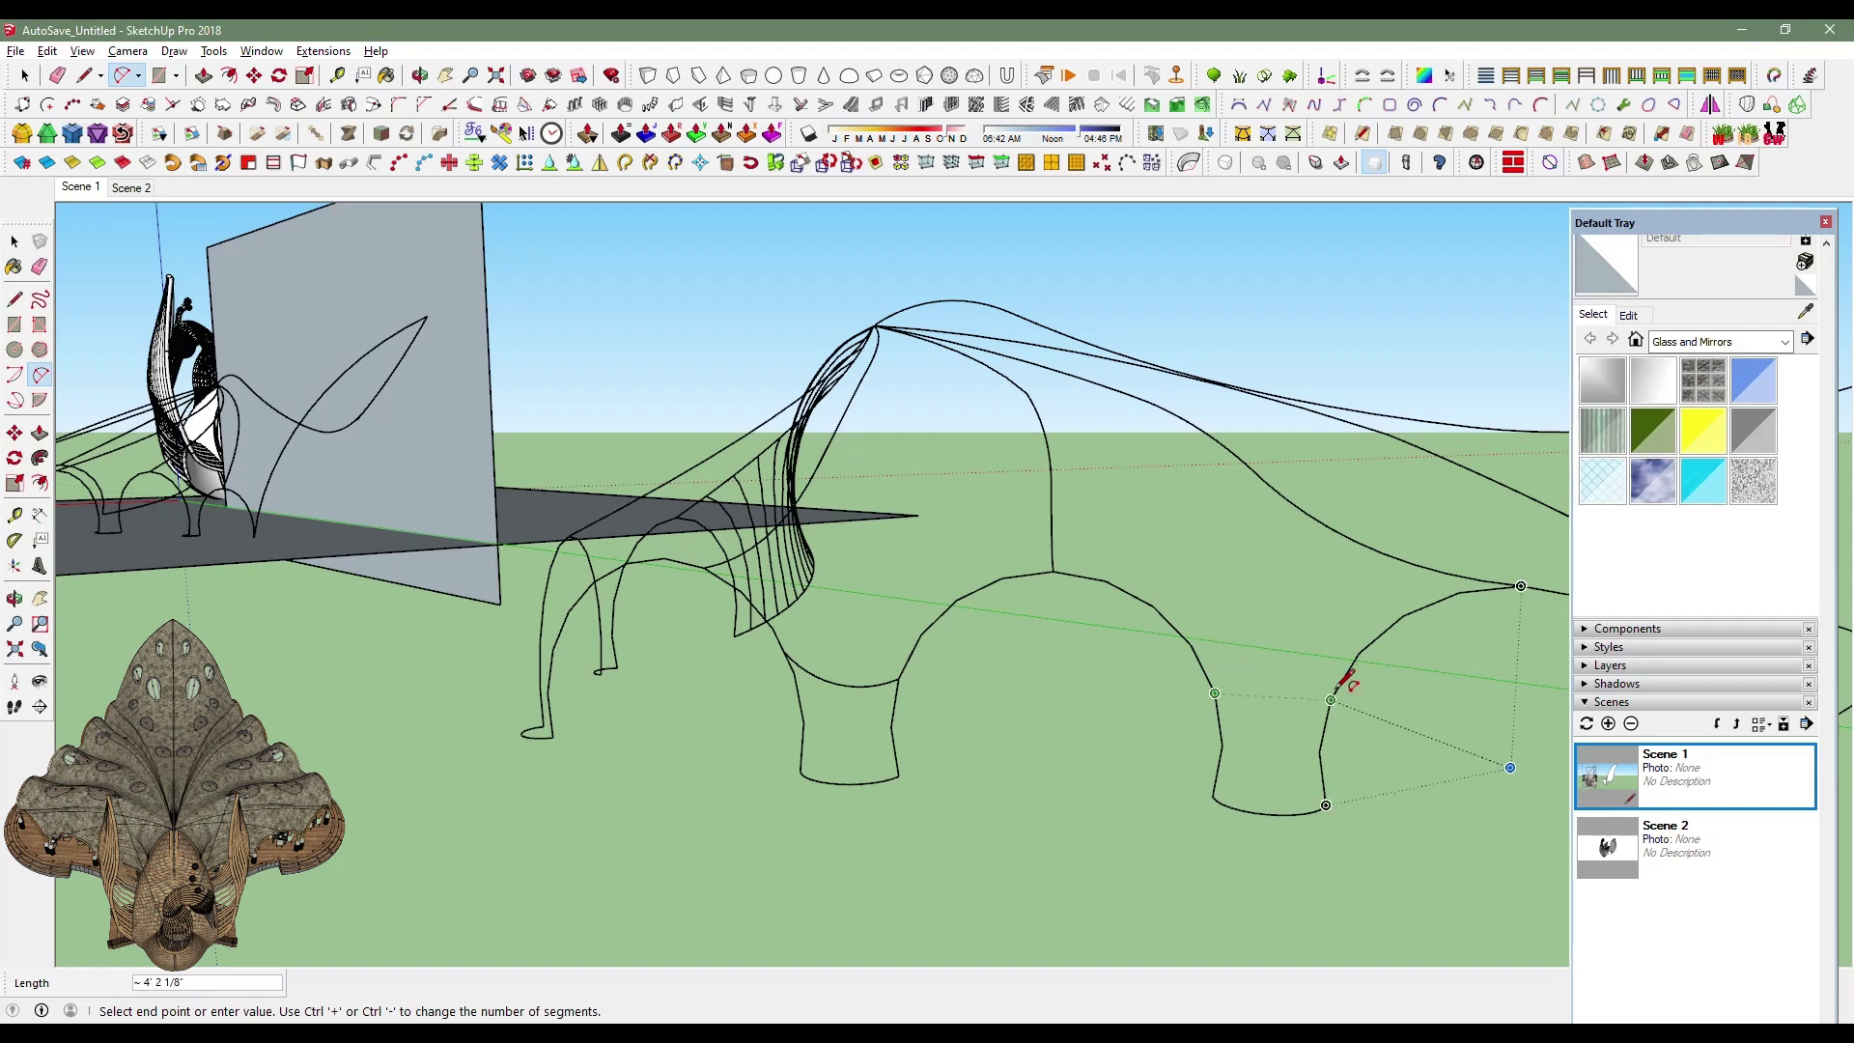
scroll(1342, 686, "up", 3)
left_click(1343, 688)
left_click(1307, 742)
Draw another sagging arc across the remaining leg bottoms.
middle_click_drag(641, 634, 1166, 672)
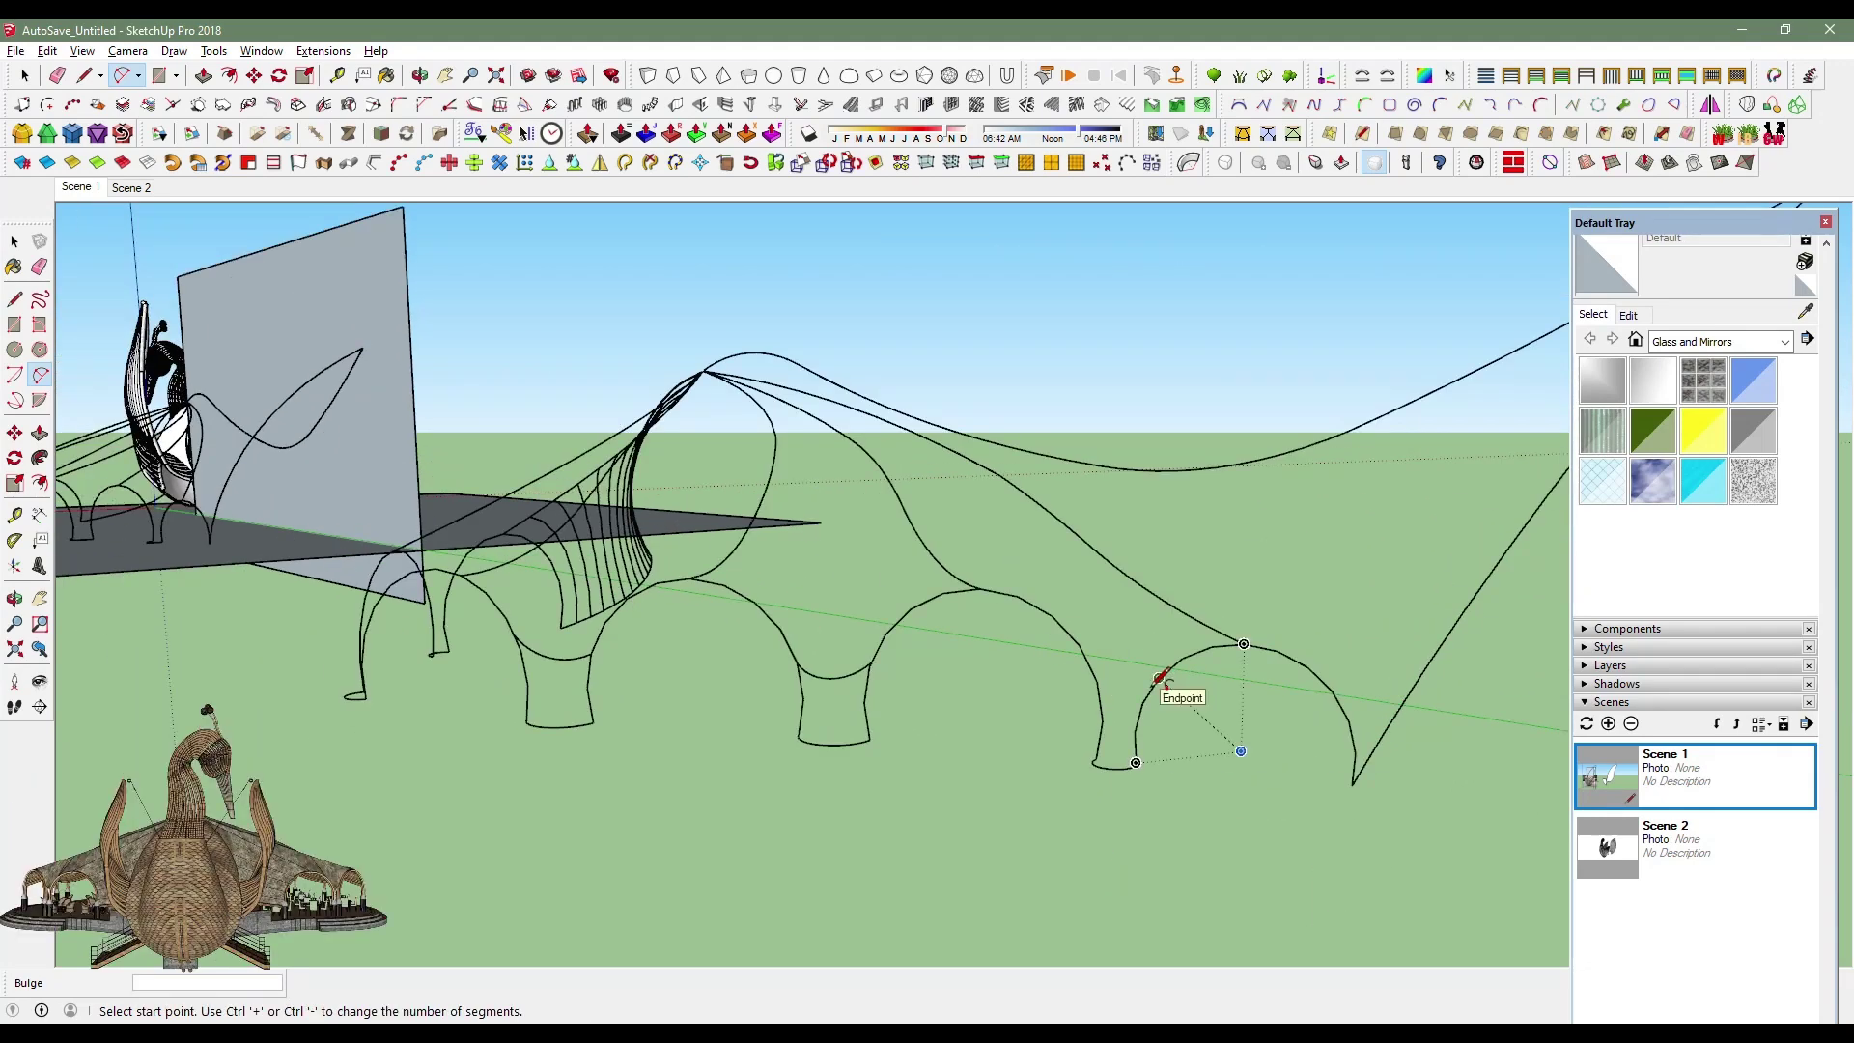
scroll(1159, 677, "up", 3)
left_click(1053, 675)
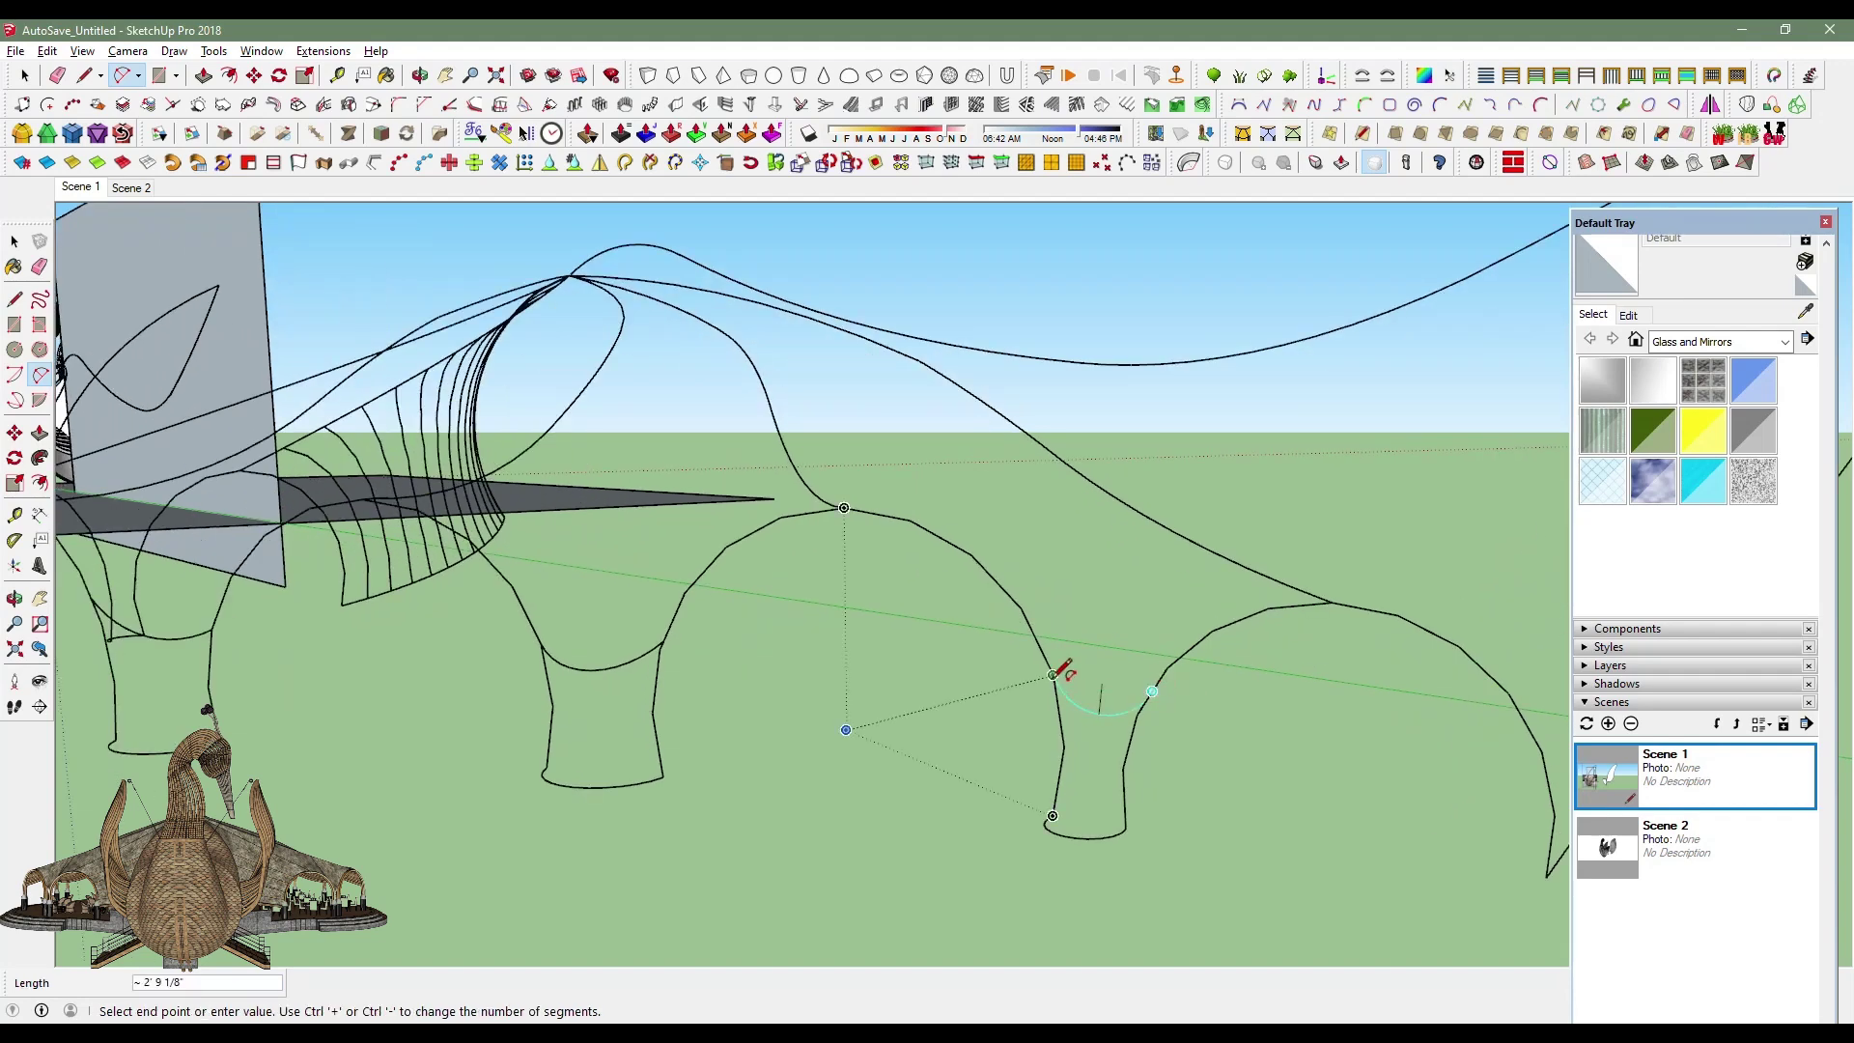
scroll(1059, 669, "down", 5)
middle_click_drag(935, 691, 1225, 662)
left_click(1187, 662)
middle_click_drag(985, 674, 1043, 629)
scroll(1057, 629, "up", 2)
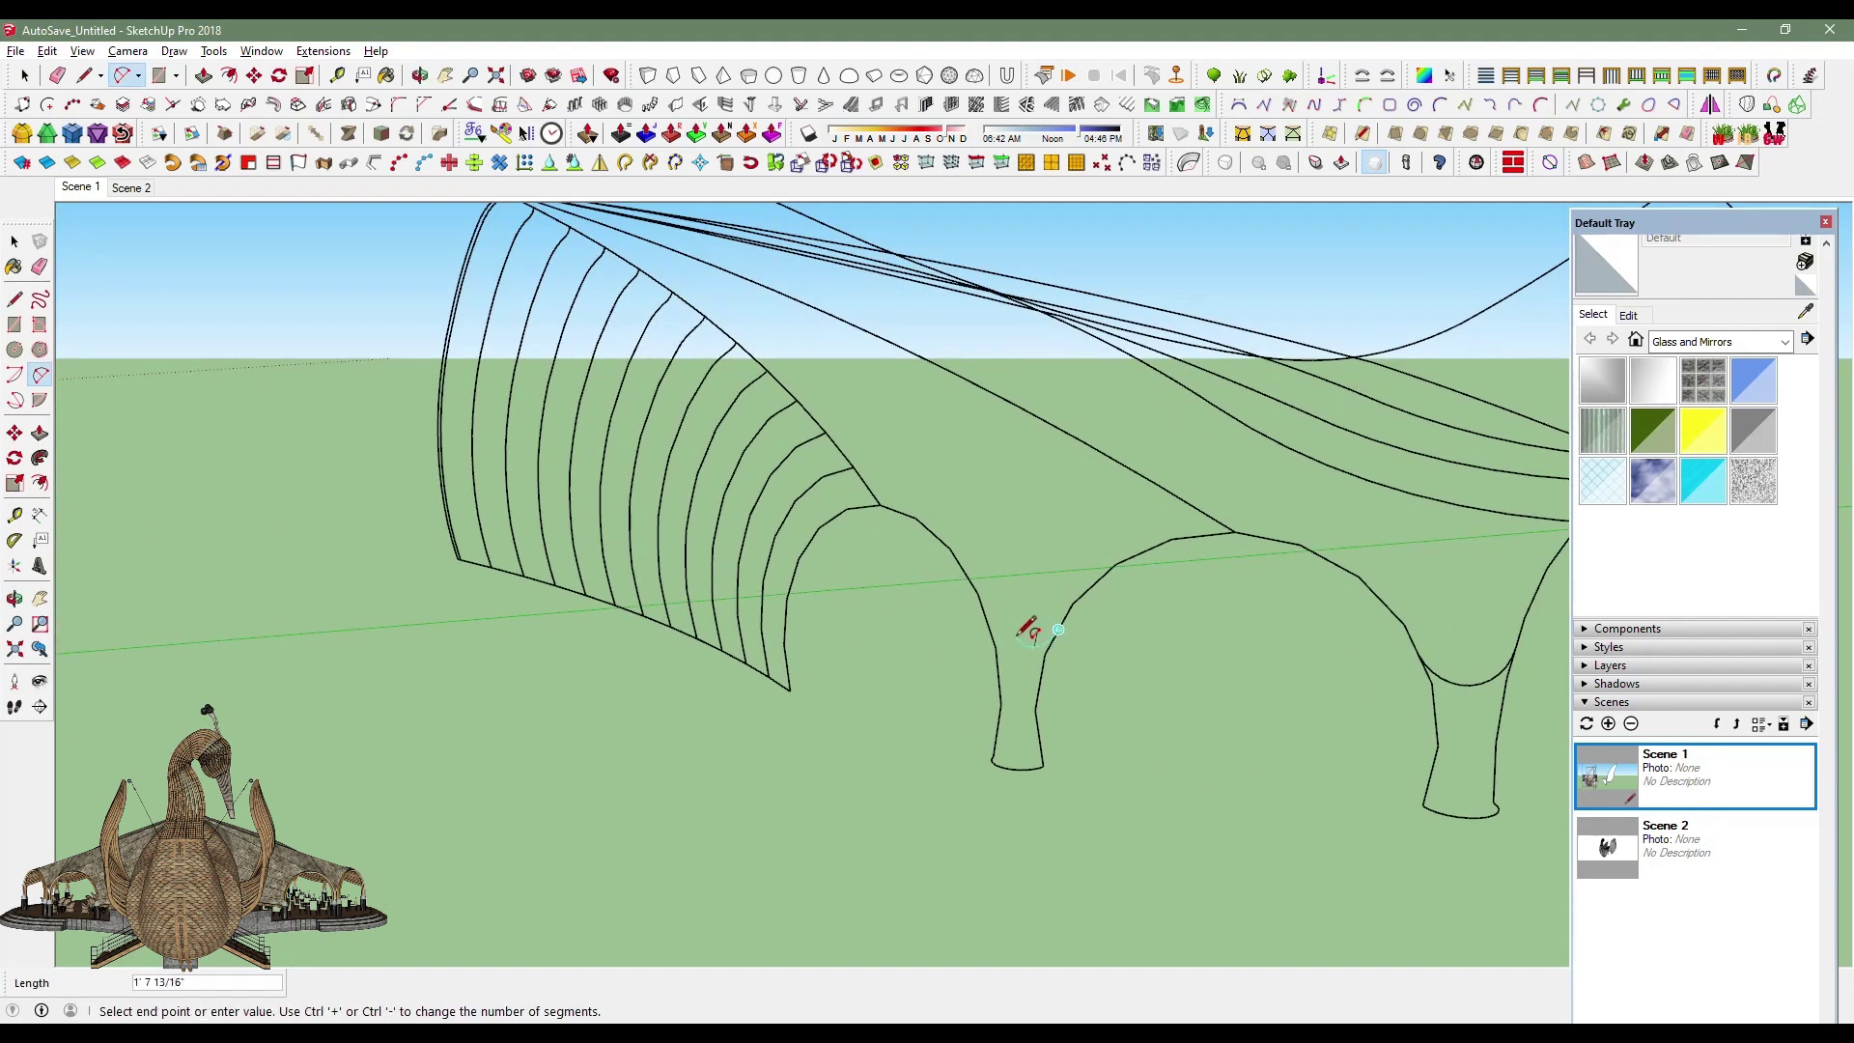
scroll(917, 647, "down", 4)
mouse_move(815, 683)
middle_mouse_down()
mouse_move(766, 621)
mouse_move(815, 753)
mouse_move(894, 840)
mouse_move(1068, 779)
mouse_move(1048, 681)
mouse_move(1358, 728)
mouse_move(782, 720)
mouse_move(629, 740)
mouse_move(862, 758)
mouse_move(944, 700)
mouse_move(874, 634)
middle_mouse_up()
left_click(838, 633)
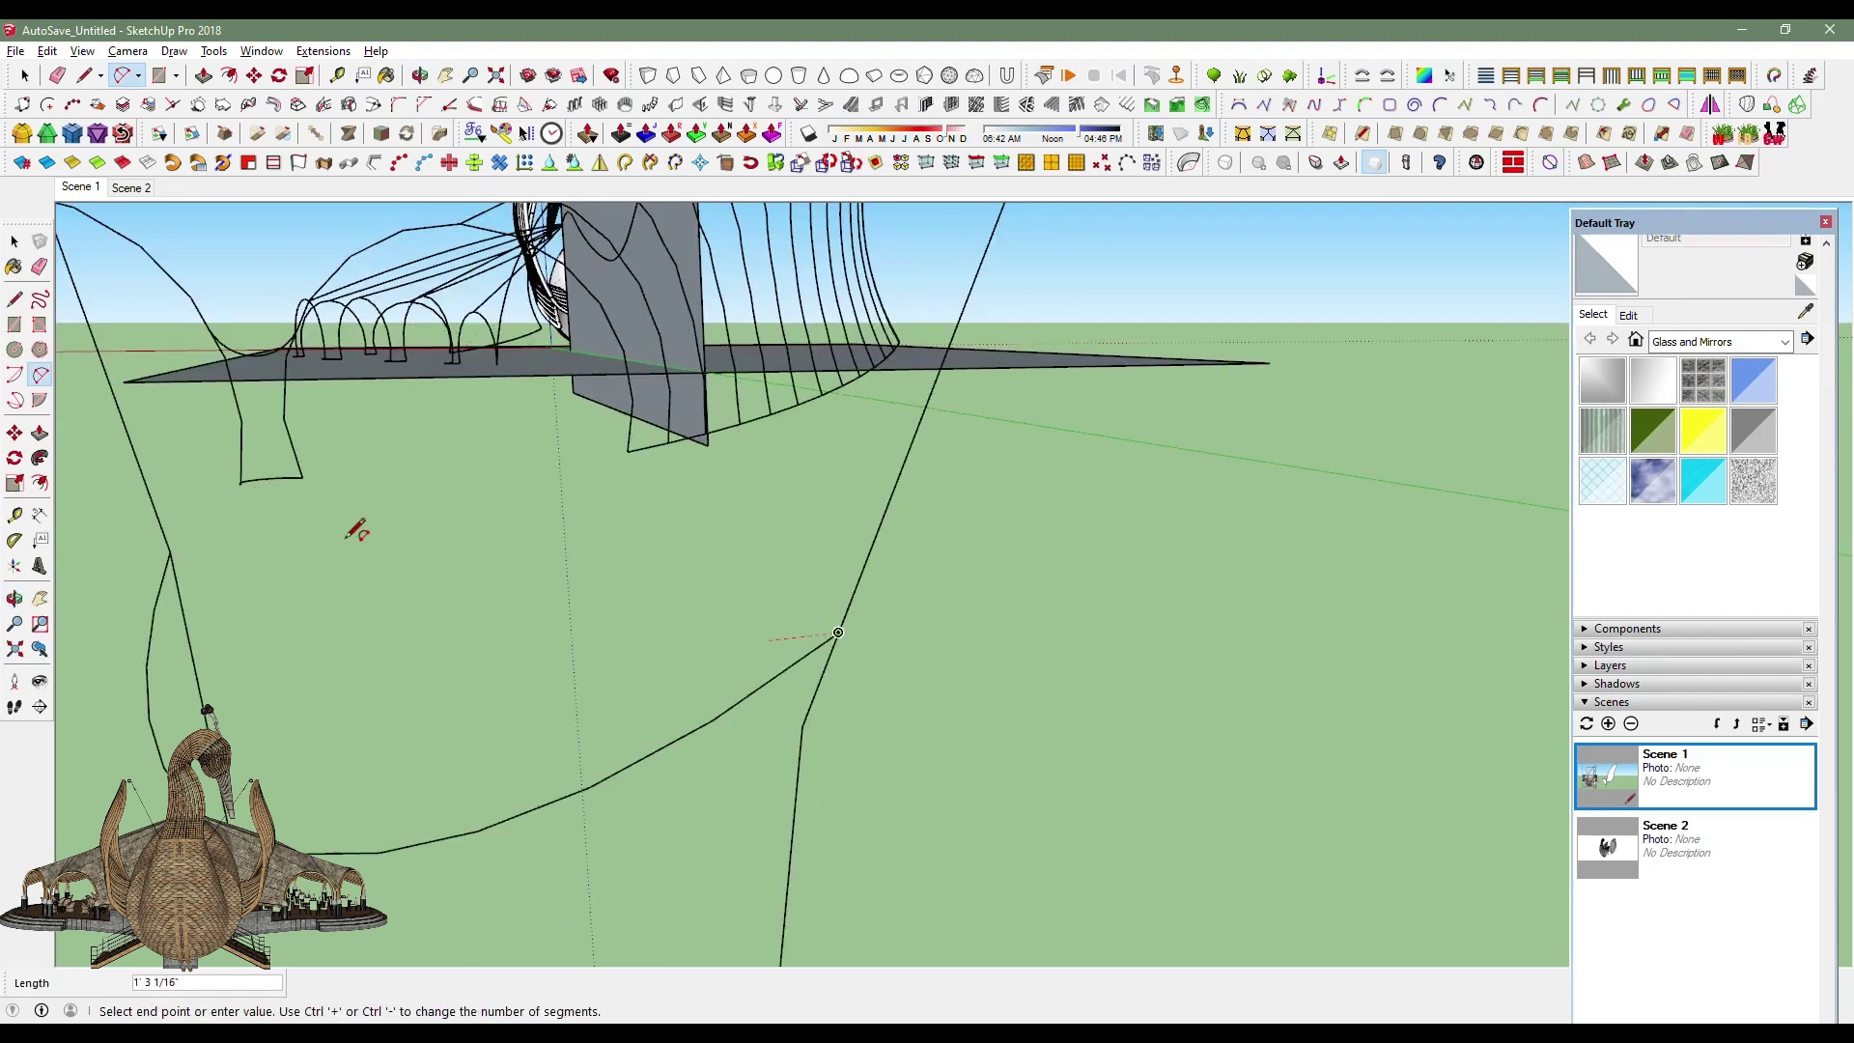
left_click(171, 551)
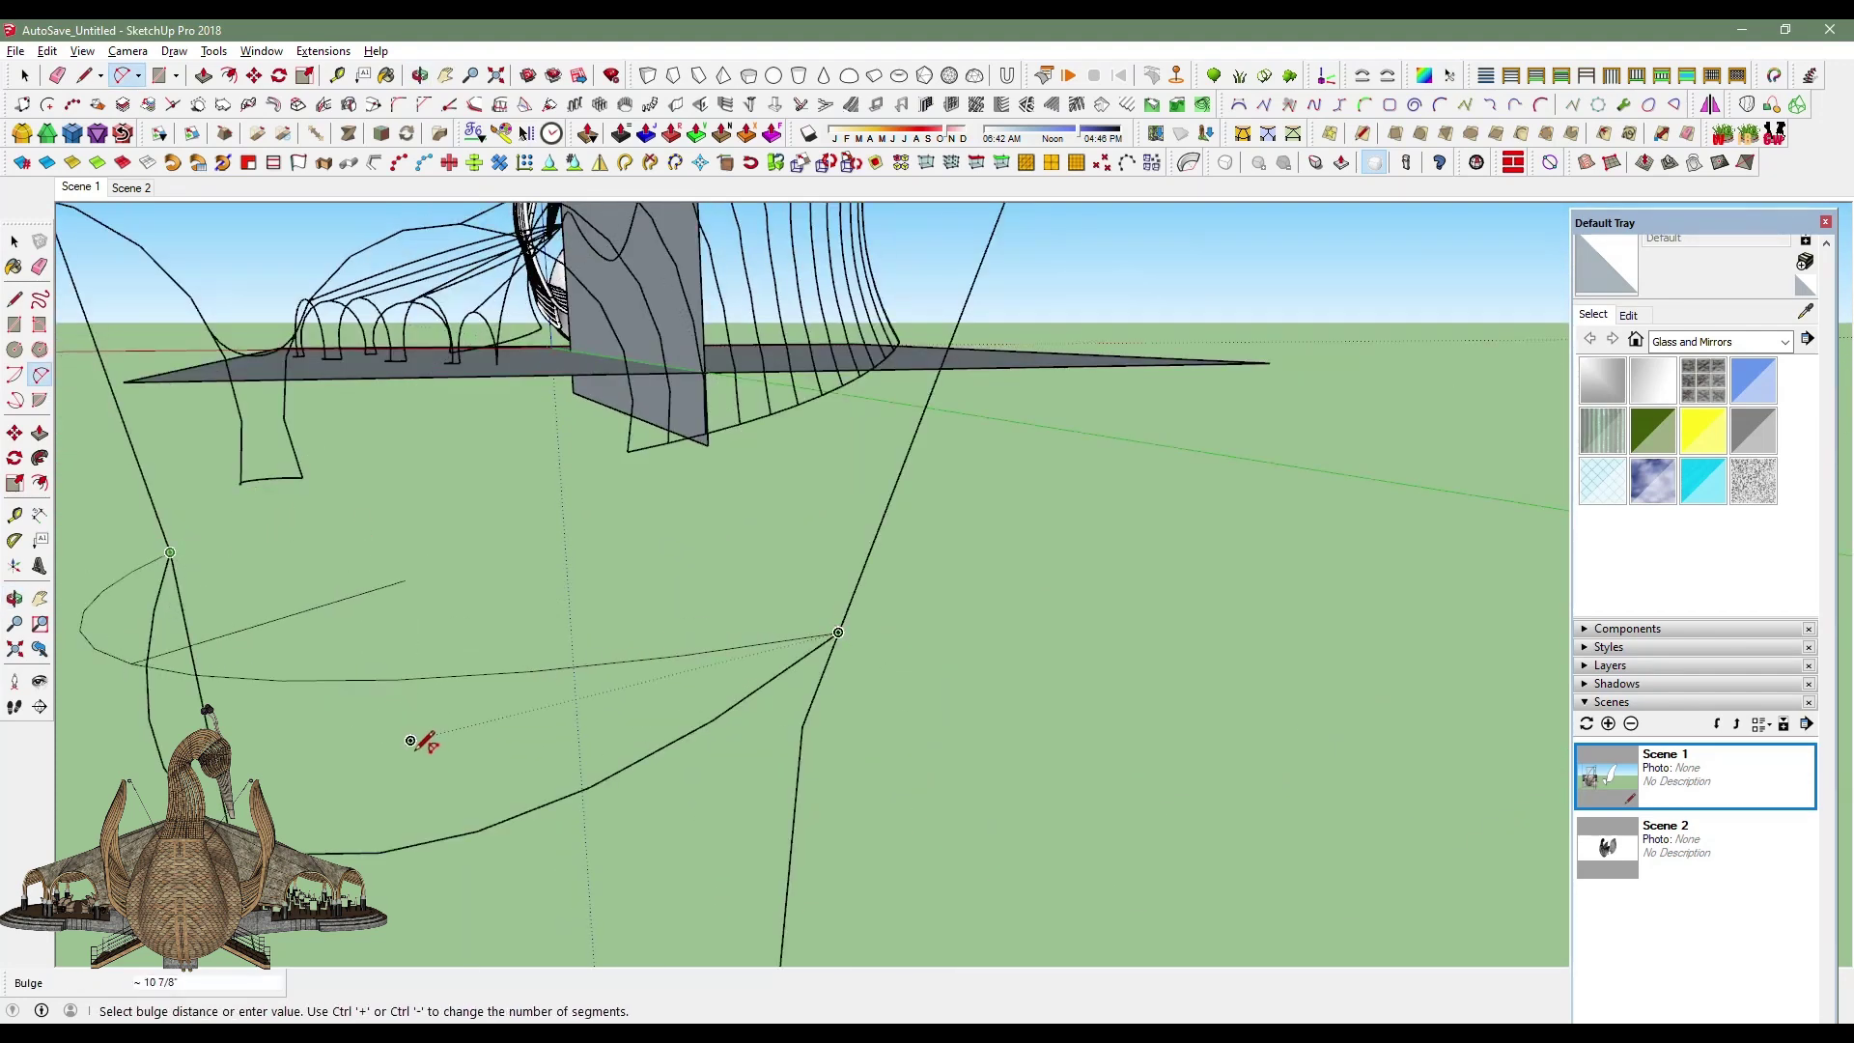
mouse_move(704, 654)
middle_mouse_down()
mouse_move(737, 666)
mouse_move(1026, 567)
mouse_move(822, 539)
mouse_move(841, 558)
middle_mouse_up()
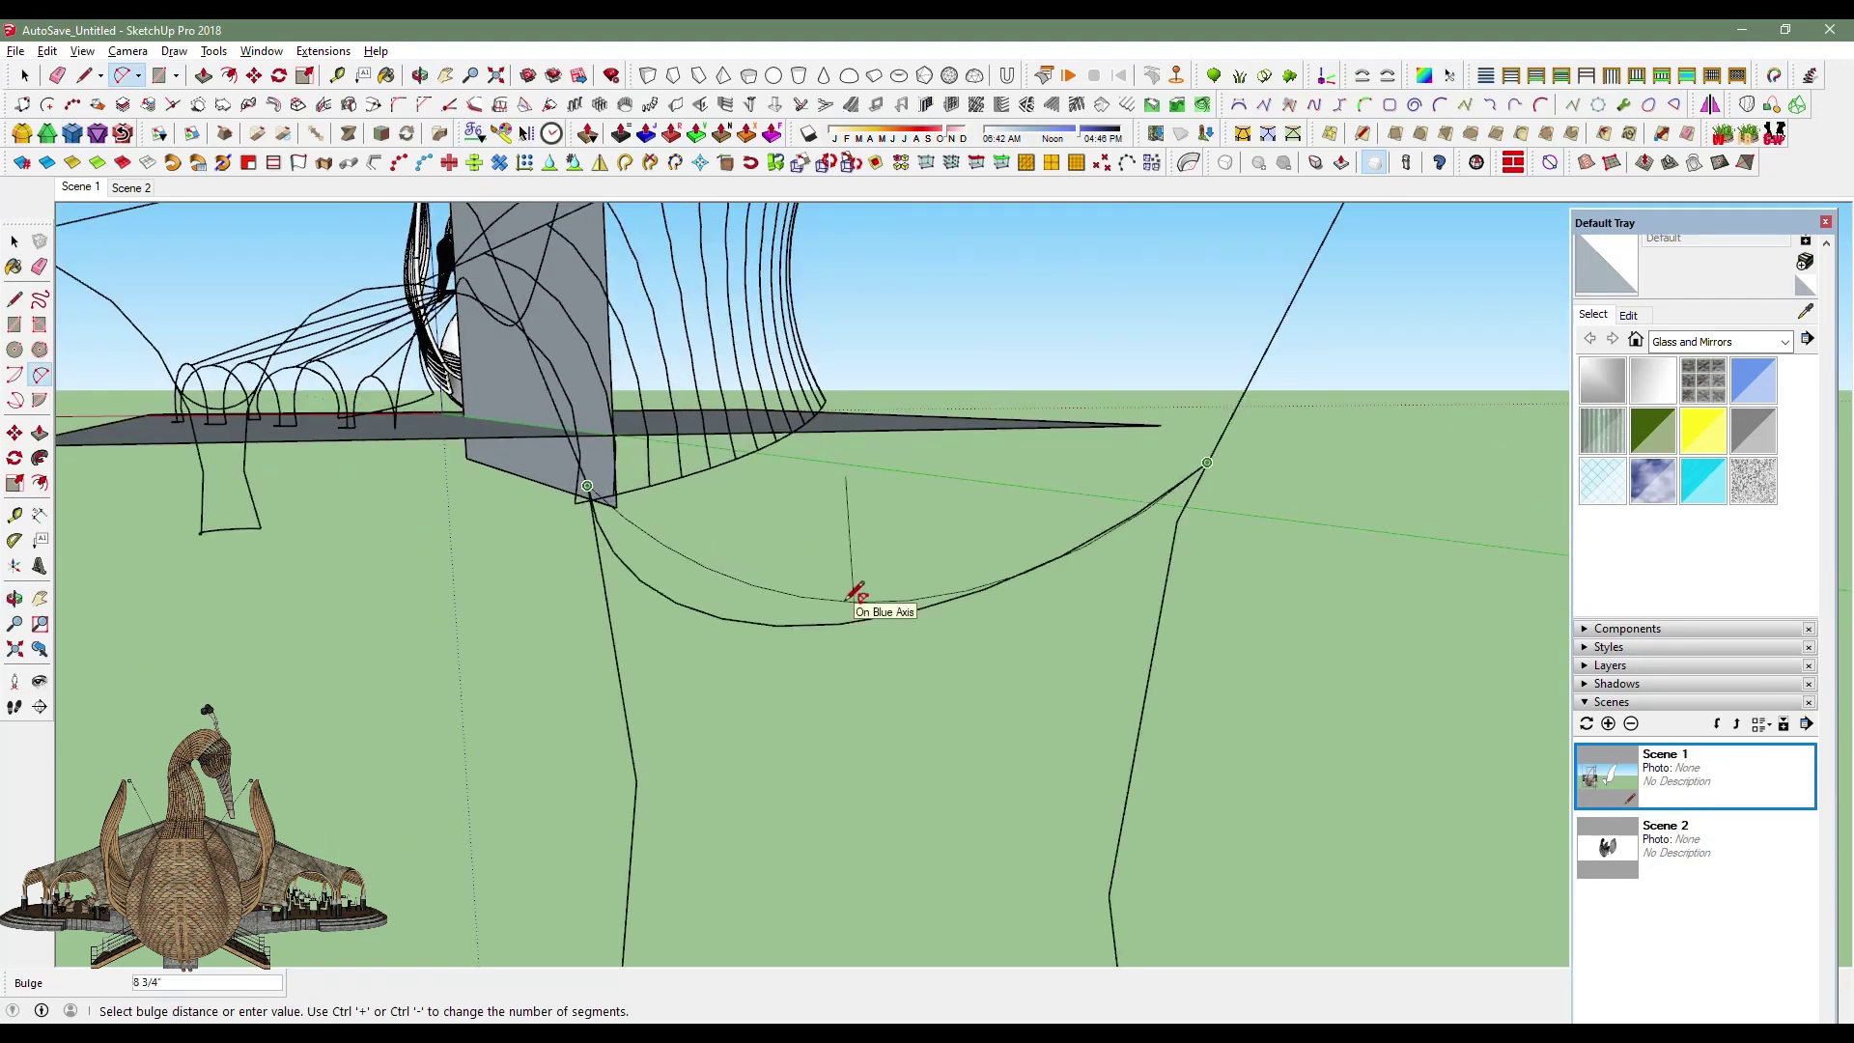
left_click(856, 649)
key("space")
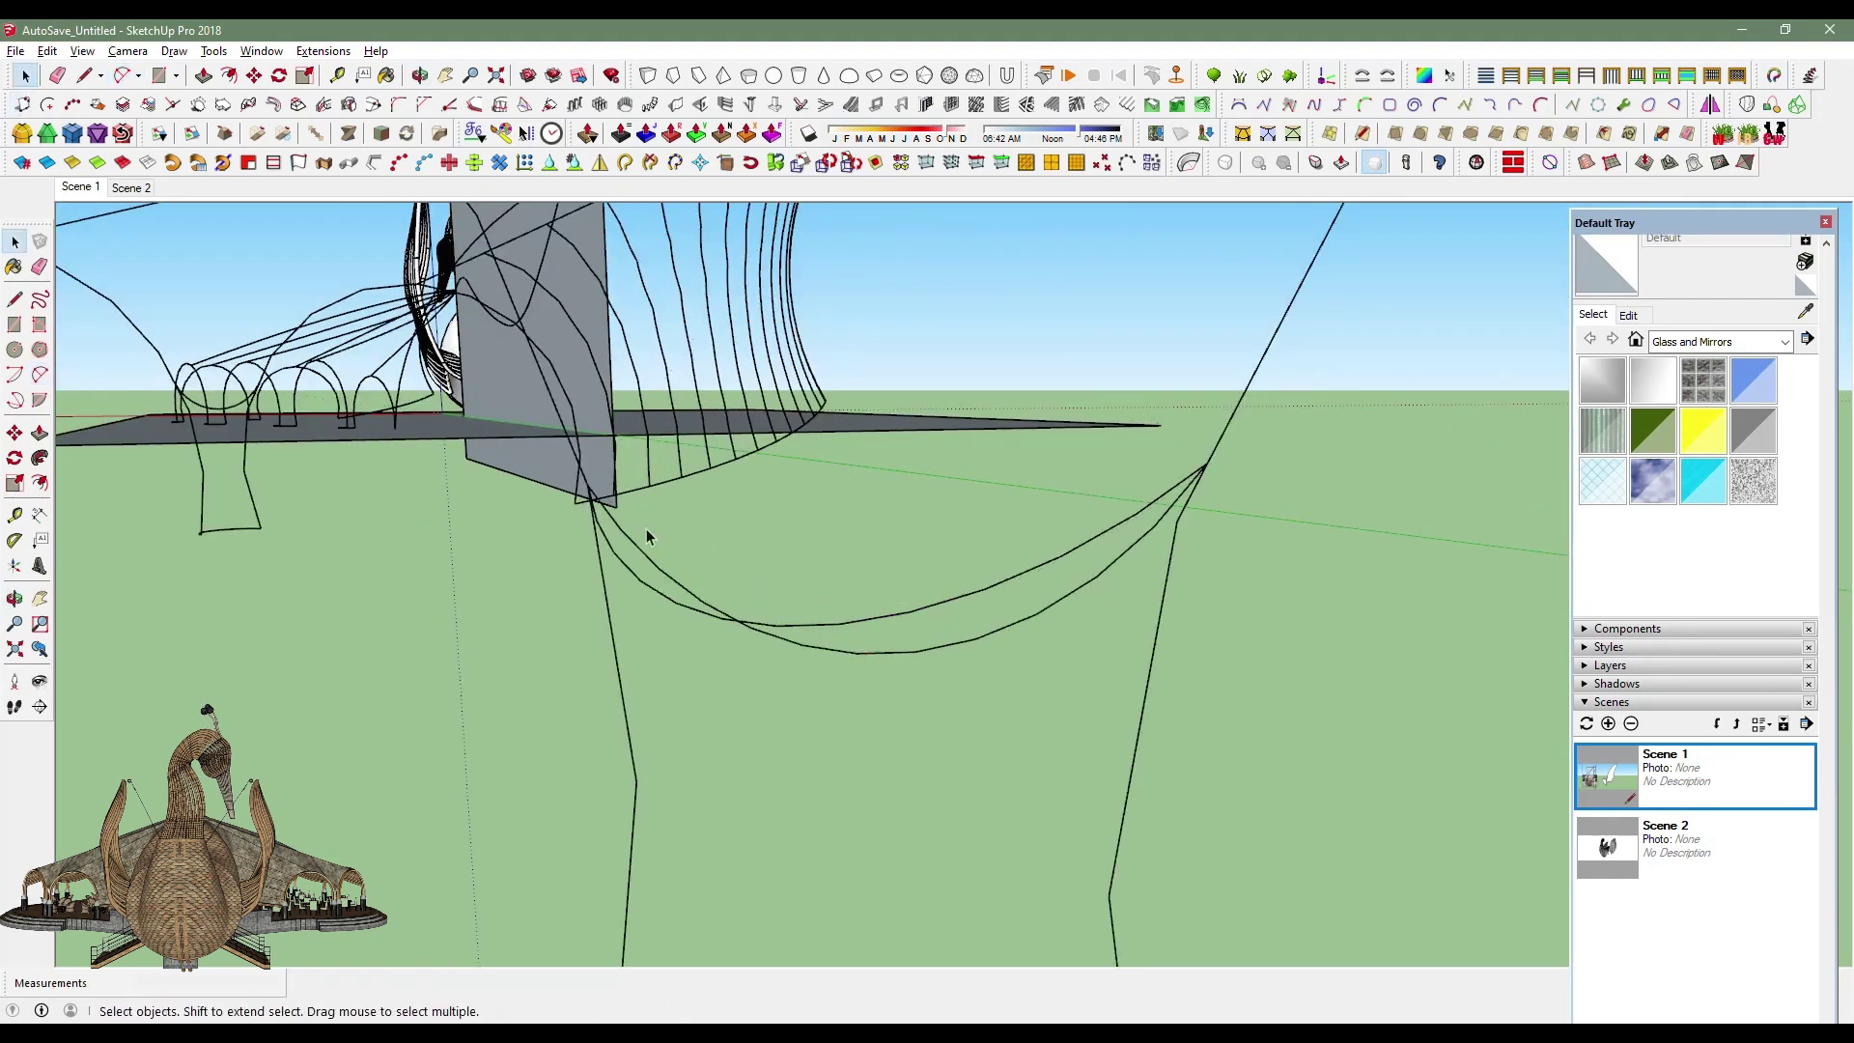
middle_click_drag(832, 632, 806, 695)
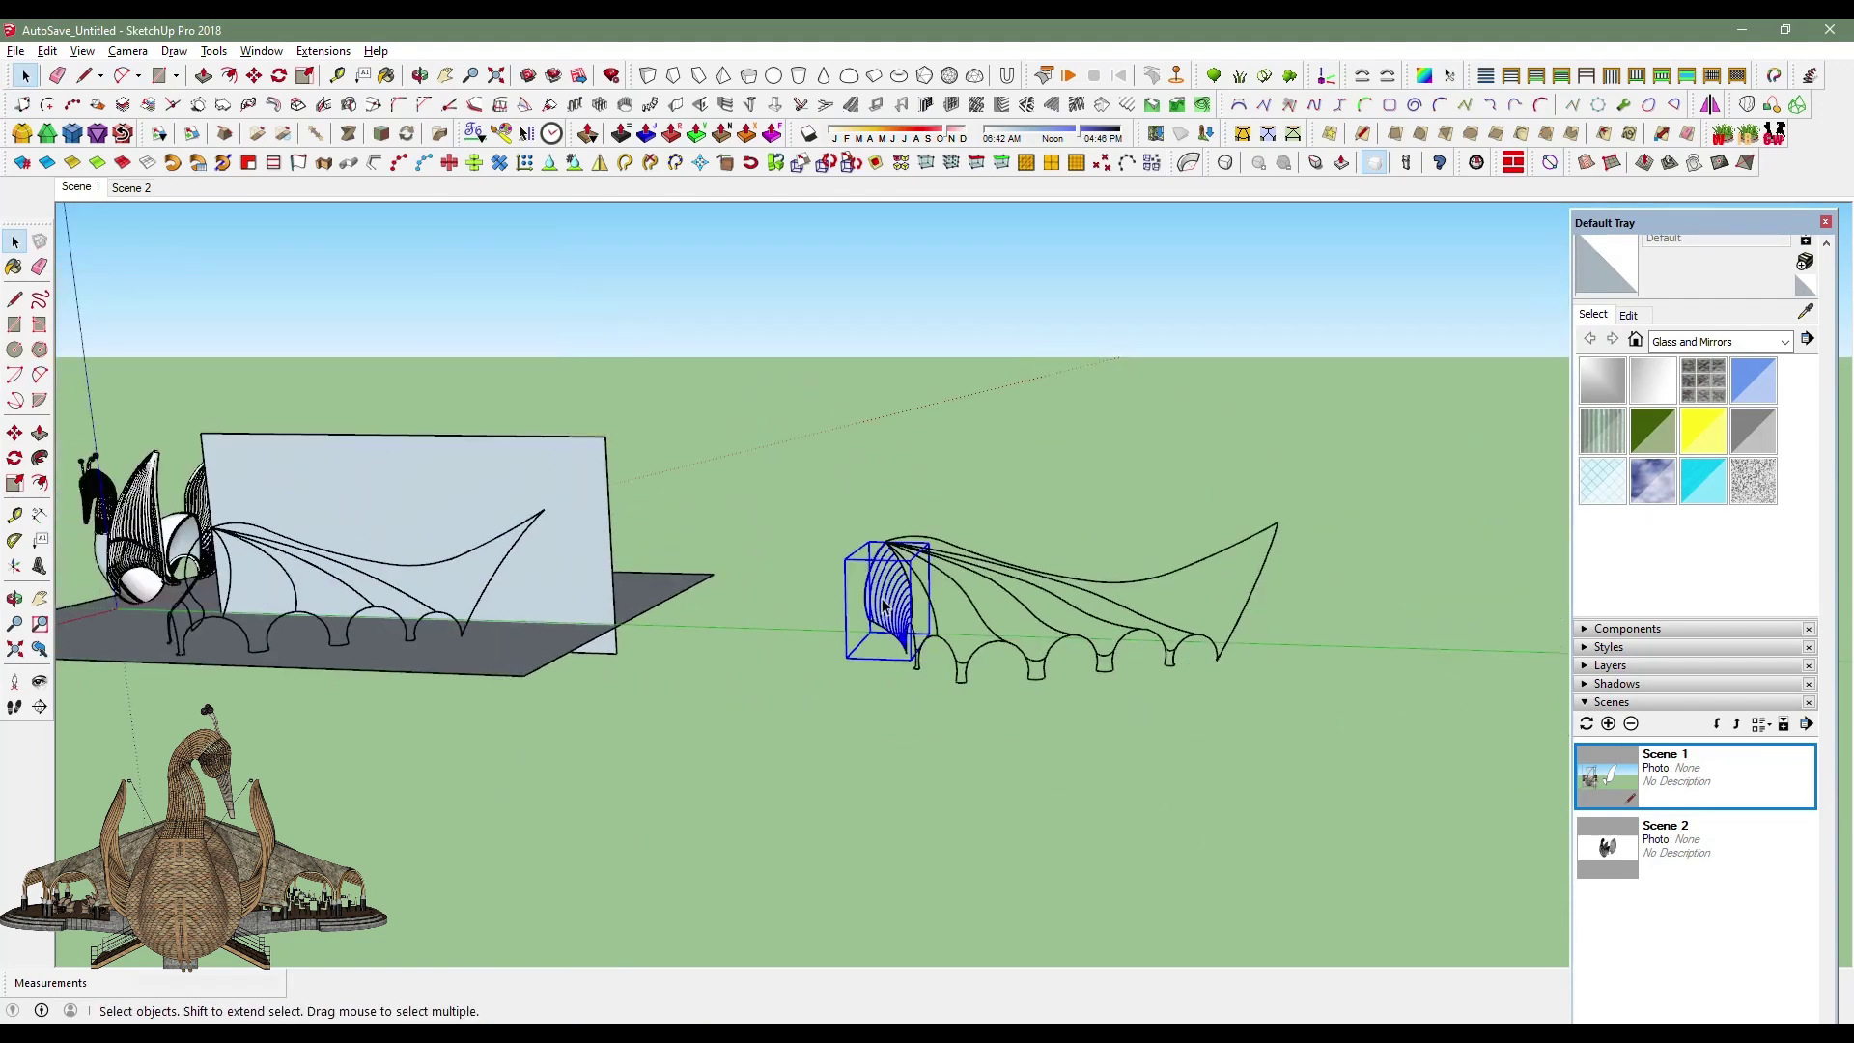
middle_click_drag(885, 606, 791, 423)
middle_click_drag(1319, 761, 378, 196)
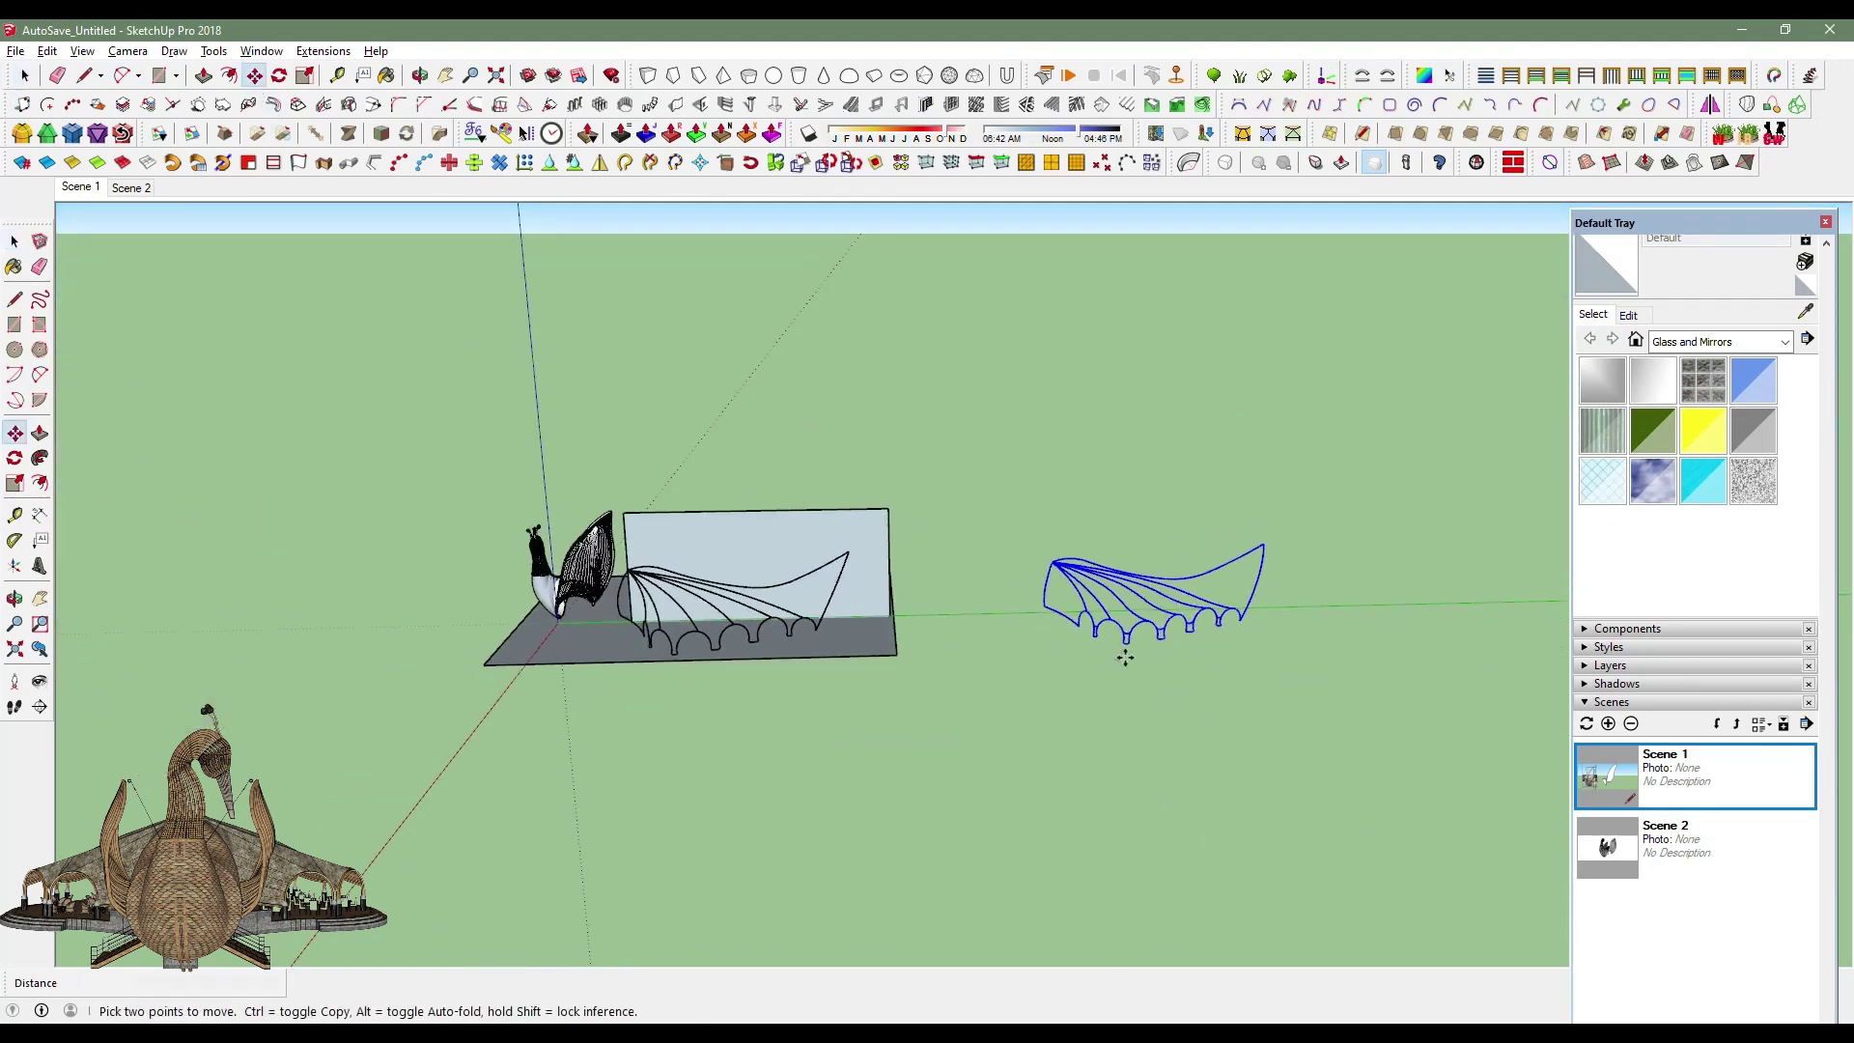
scroll(498, 806, "up", 5)
mouse_move(601, 929)
middle_mouse_down()
mouse_move(594, 618)
mouse_move(676, 676)
middle_mouse_up()
left_click_drag(712, 729, 620, 773)
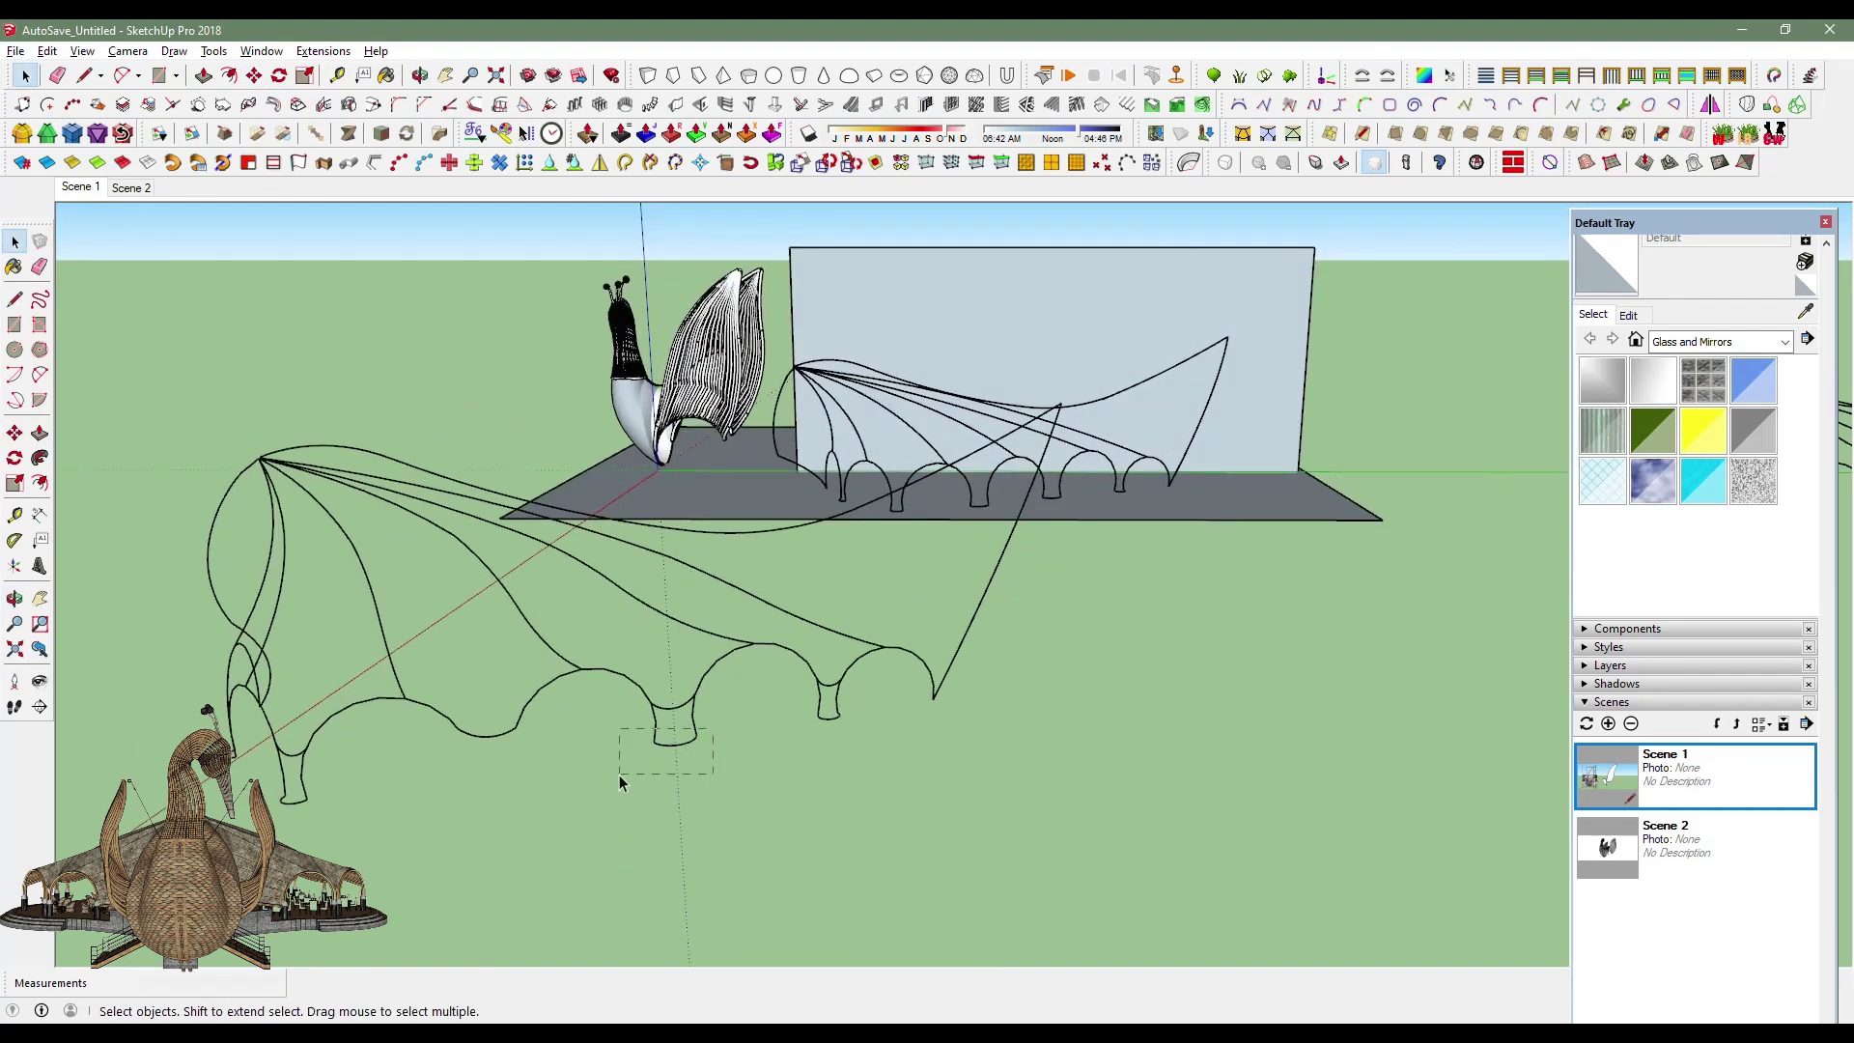
mouse_move(853, 713)
middle_mouse_down()
mouse_move(651, 798)
mouse_move(762, 790)
middle_mouse_up()
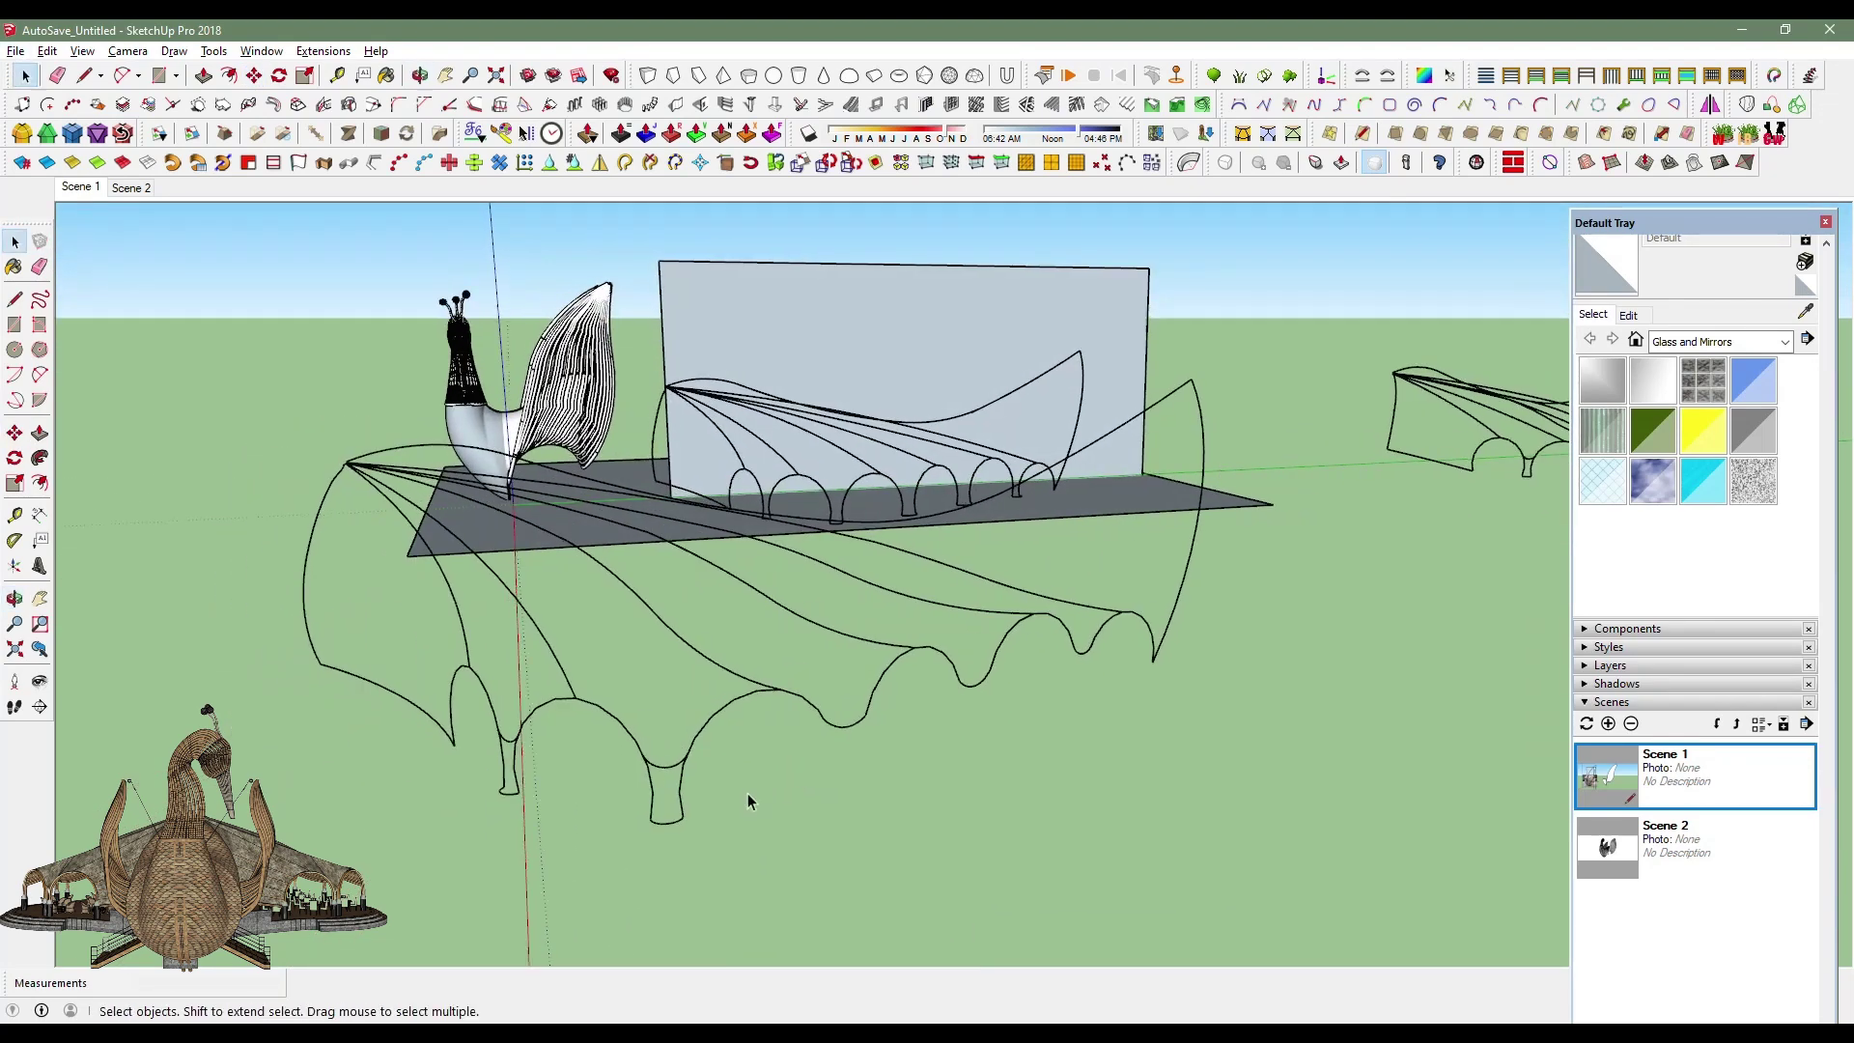
mouse_move(601, 856)
middle_mouse_down()
mouse_move(772, 822)
mouse_move(961, 832)
middle_mouse_up()
left_click_drag(961, 833, 863, 872)
left_click(907, 864)
mouse_move(919, 842)
middle_mouse_down()
mouse_move(879, 859)
mouse_move(918, 840)
middle_mouse_up()
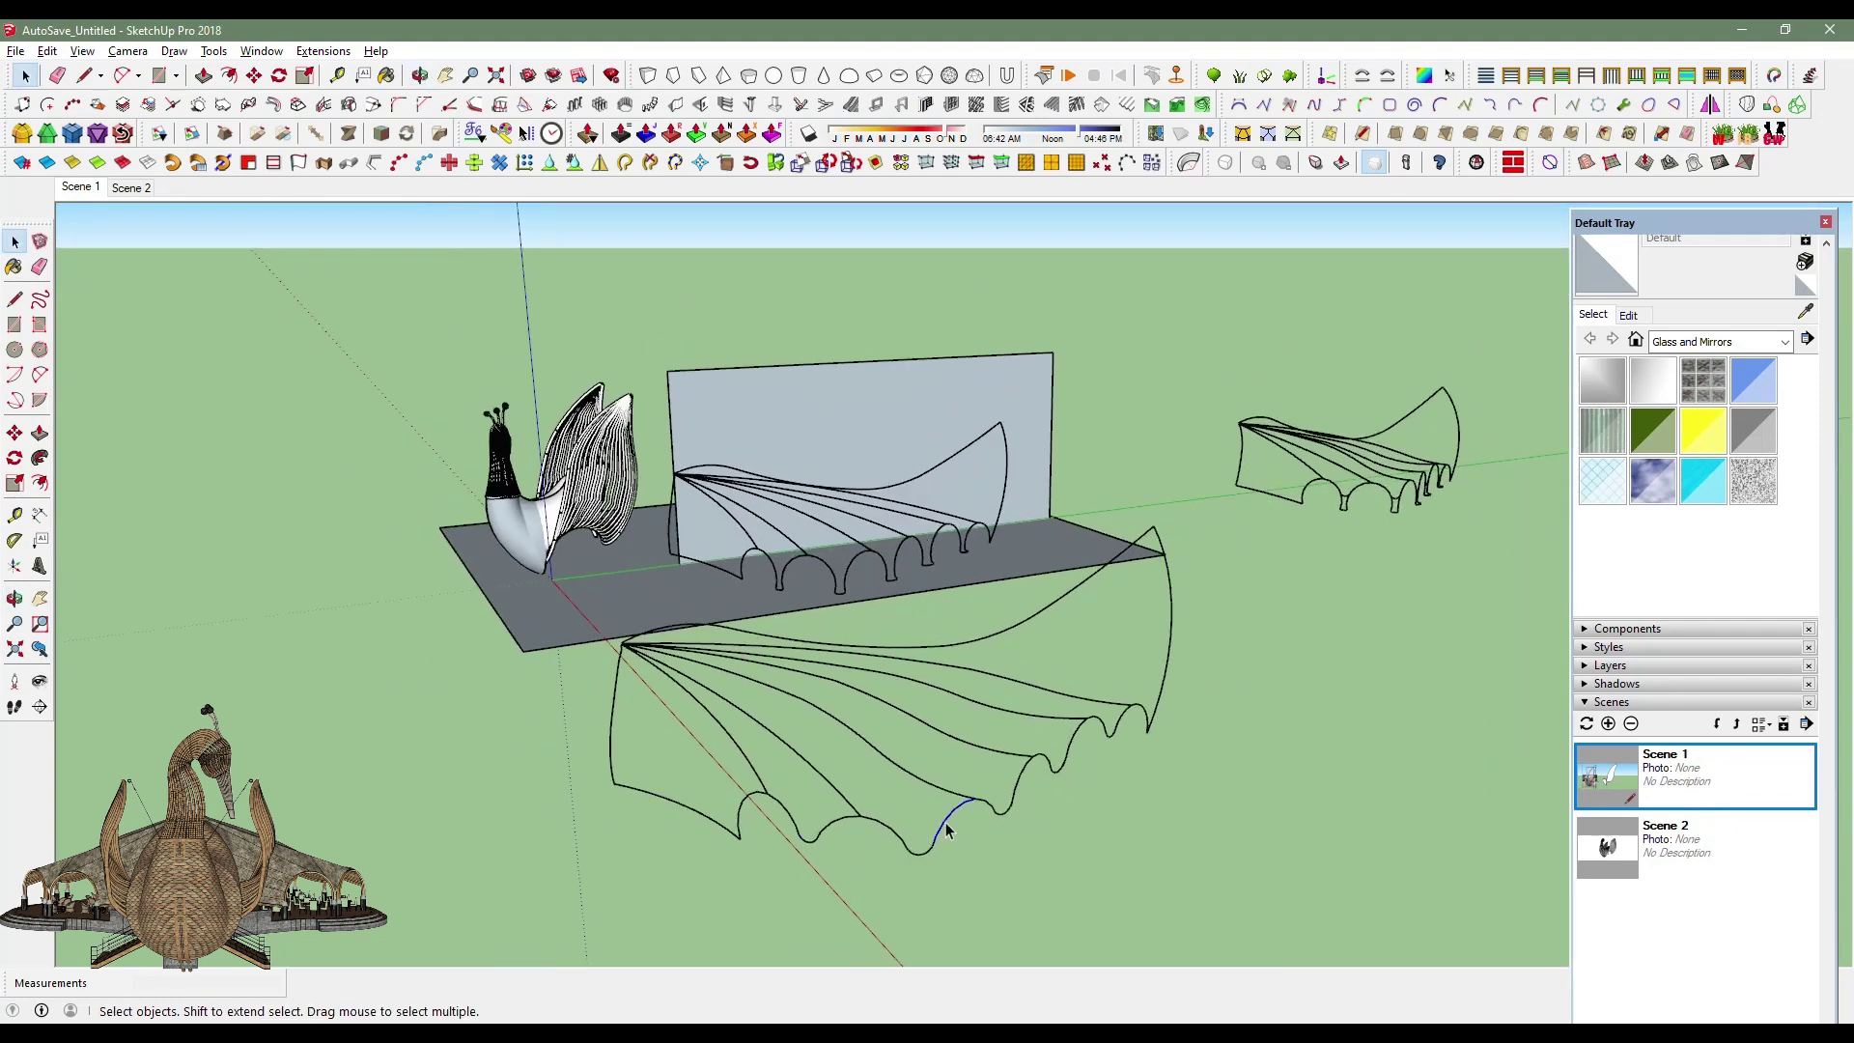
Try a Curviloft skin on the wing curves, inspect it, and cancel.
left_click(1798, 105)
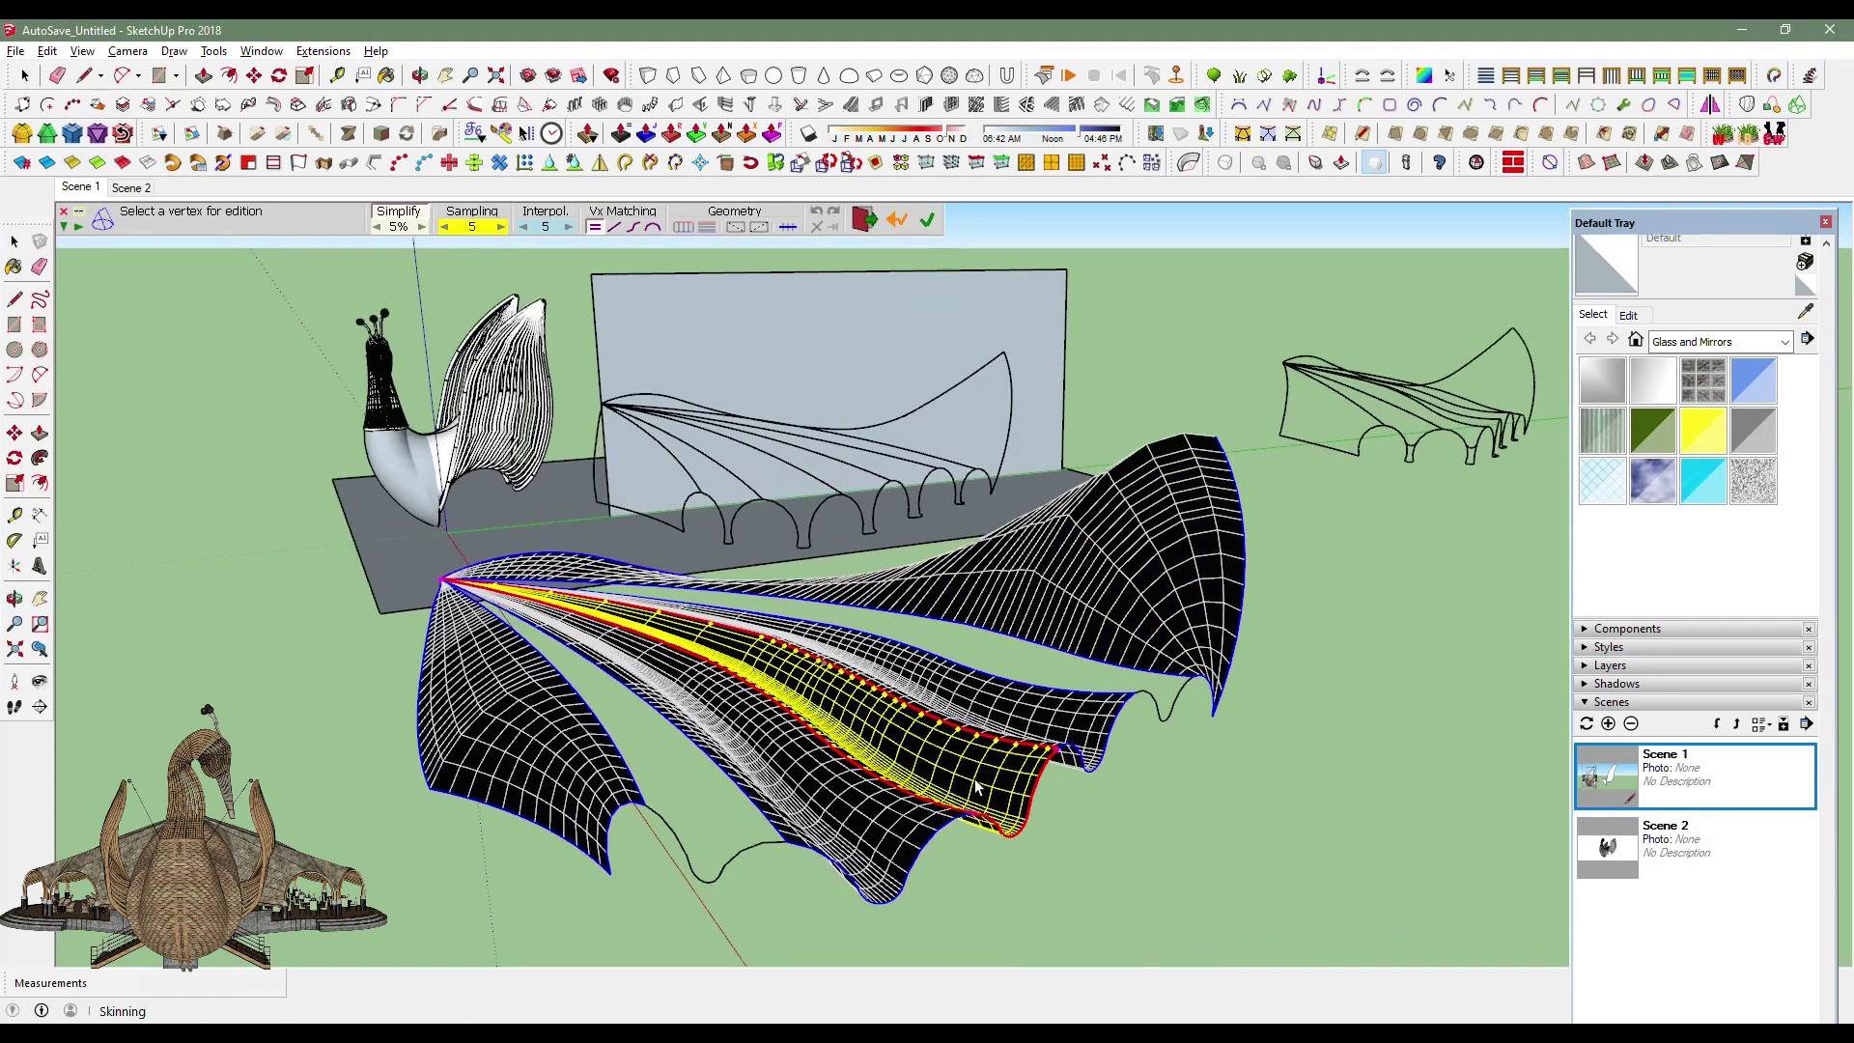
middle_click_drag(975, 787, 4, 27)
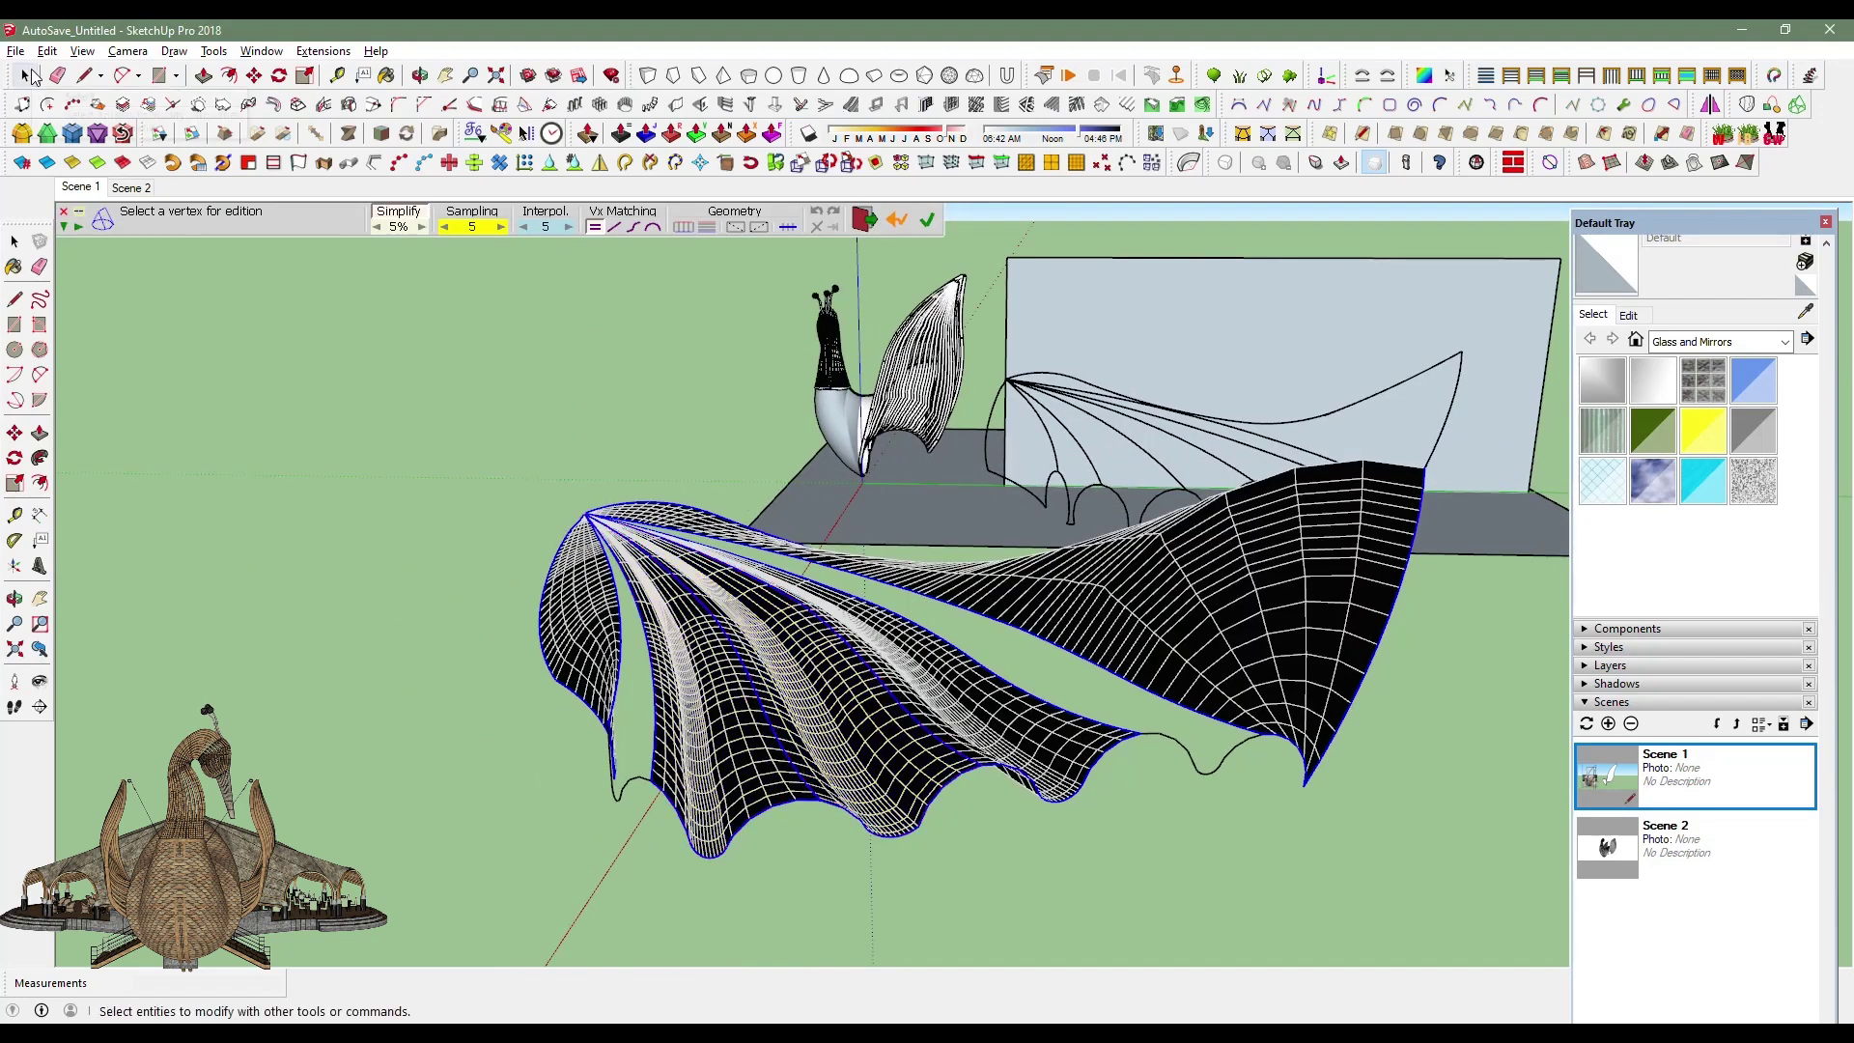
left_click(32, 78)
mouse_move(945, 806)
middle_mouse_down()
mouse_move(566, 748)
mouse_move(360, 675)
mouse_move(285, 673)
mouse_move(377, 683)
mouse_move(733, 815)
middle_mouse_up()
key("space")
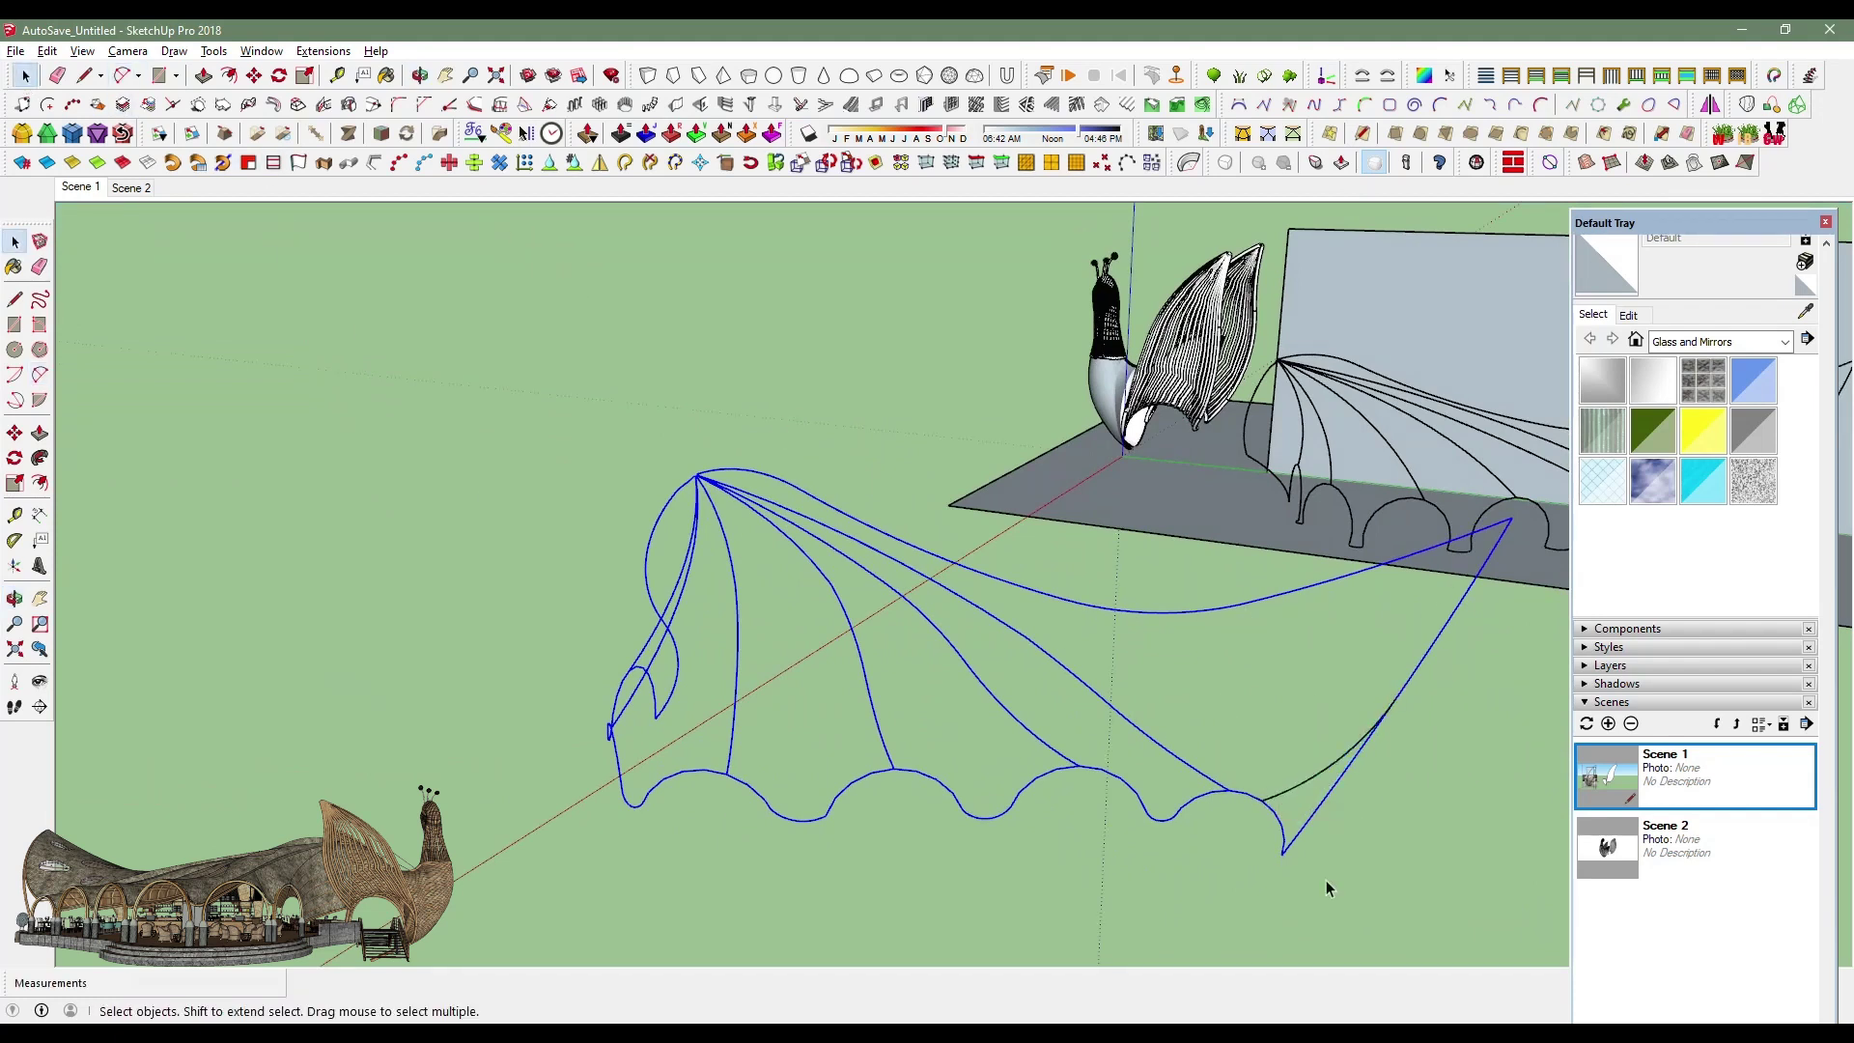
Reselect the second wing's curves and loft them with Curviloft, checking from several angles.
left_click(1250, 872)
middle_click_drag(1334, 821, 1243, 819)
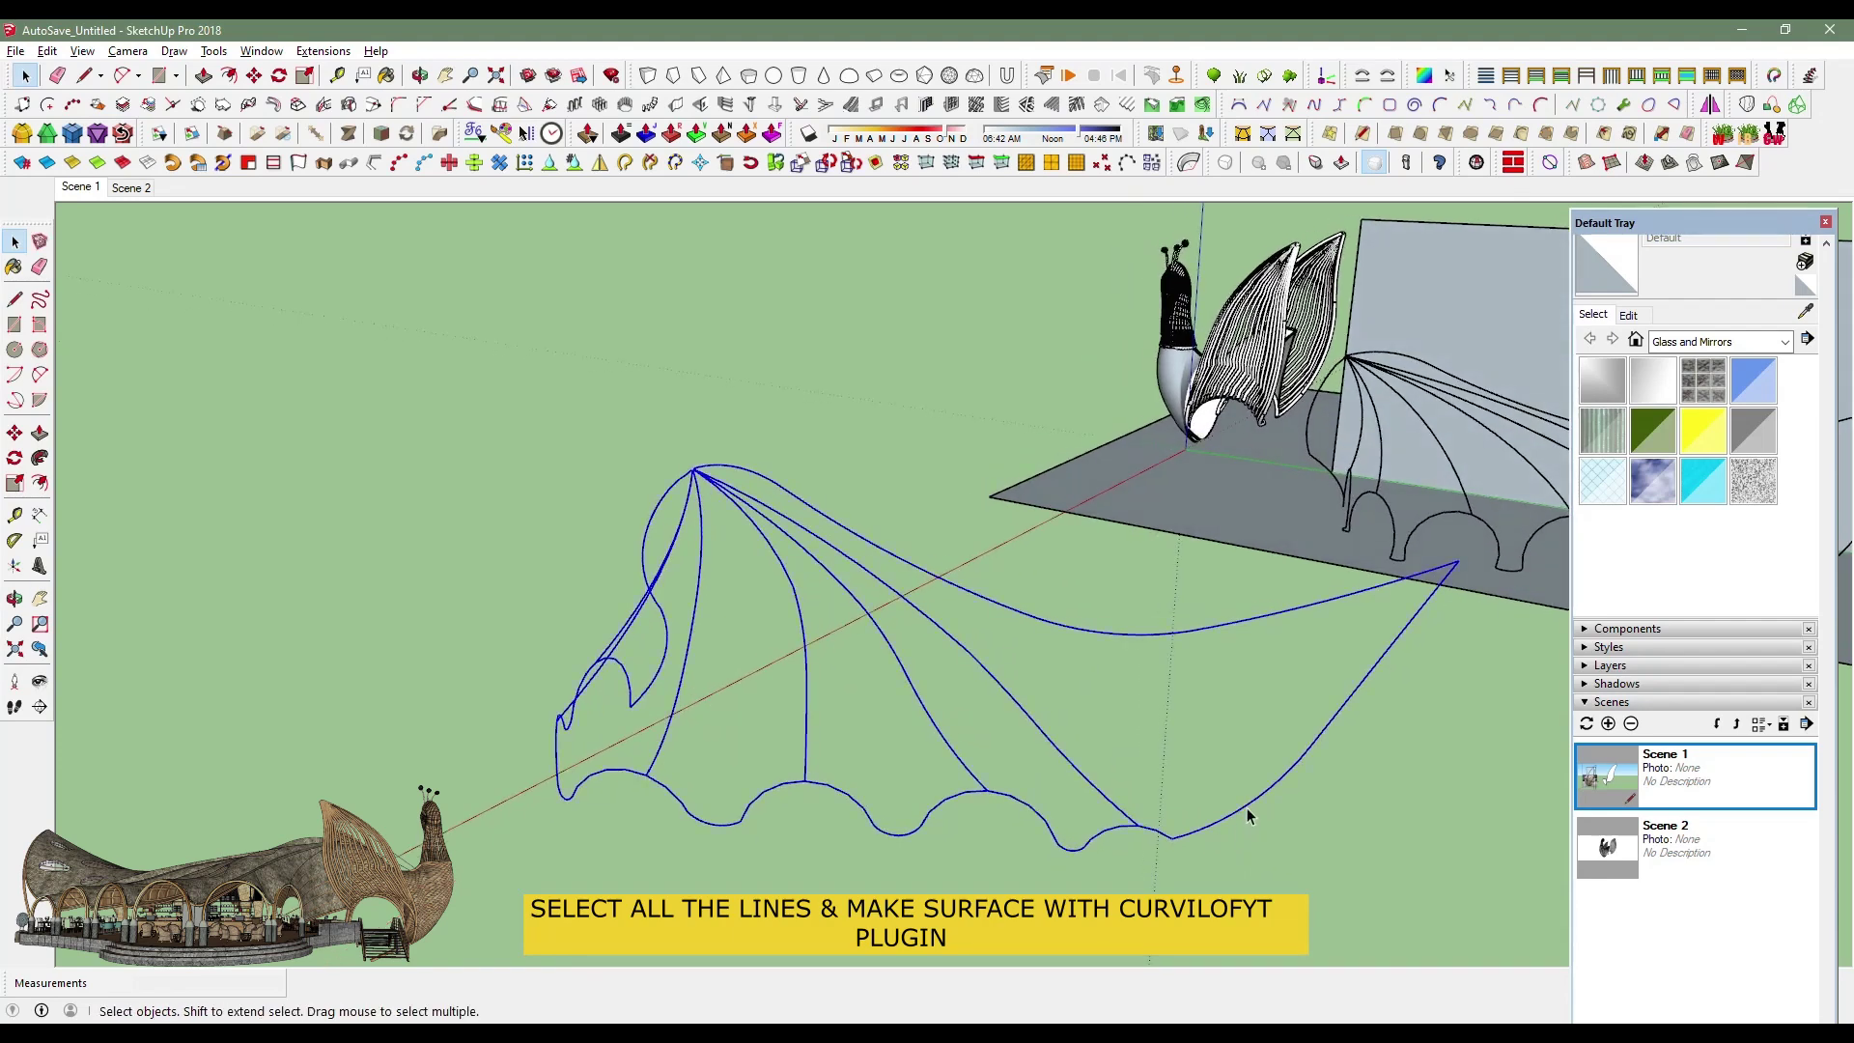
left_click(1799, 106)
middle_click_drag(1382, 565, 961, 819)
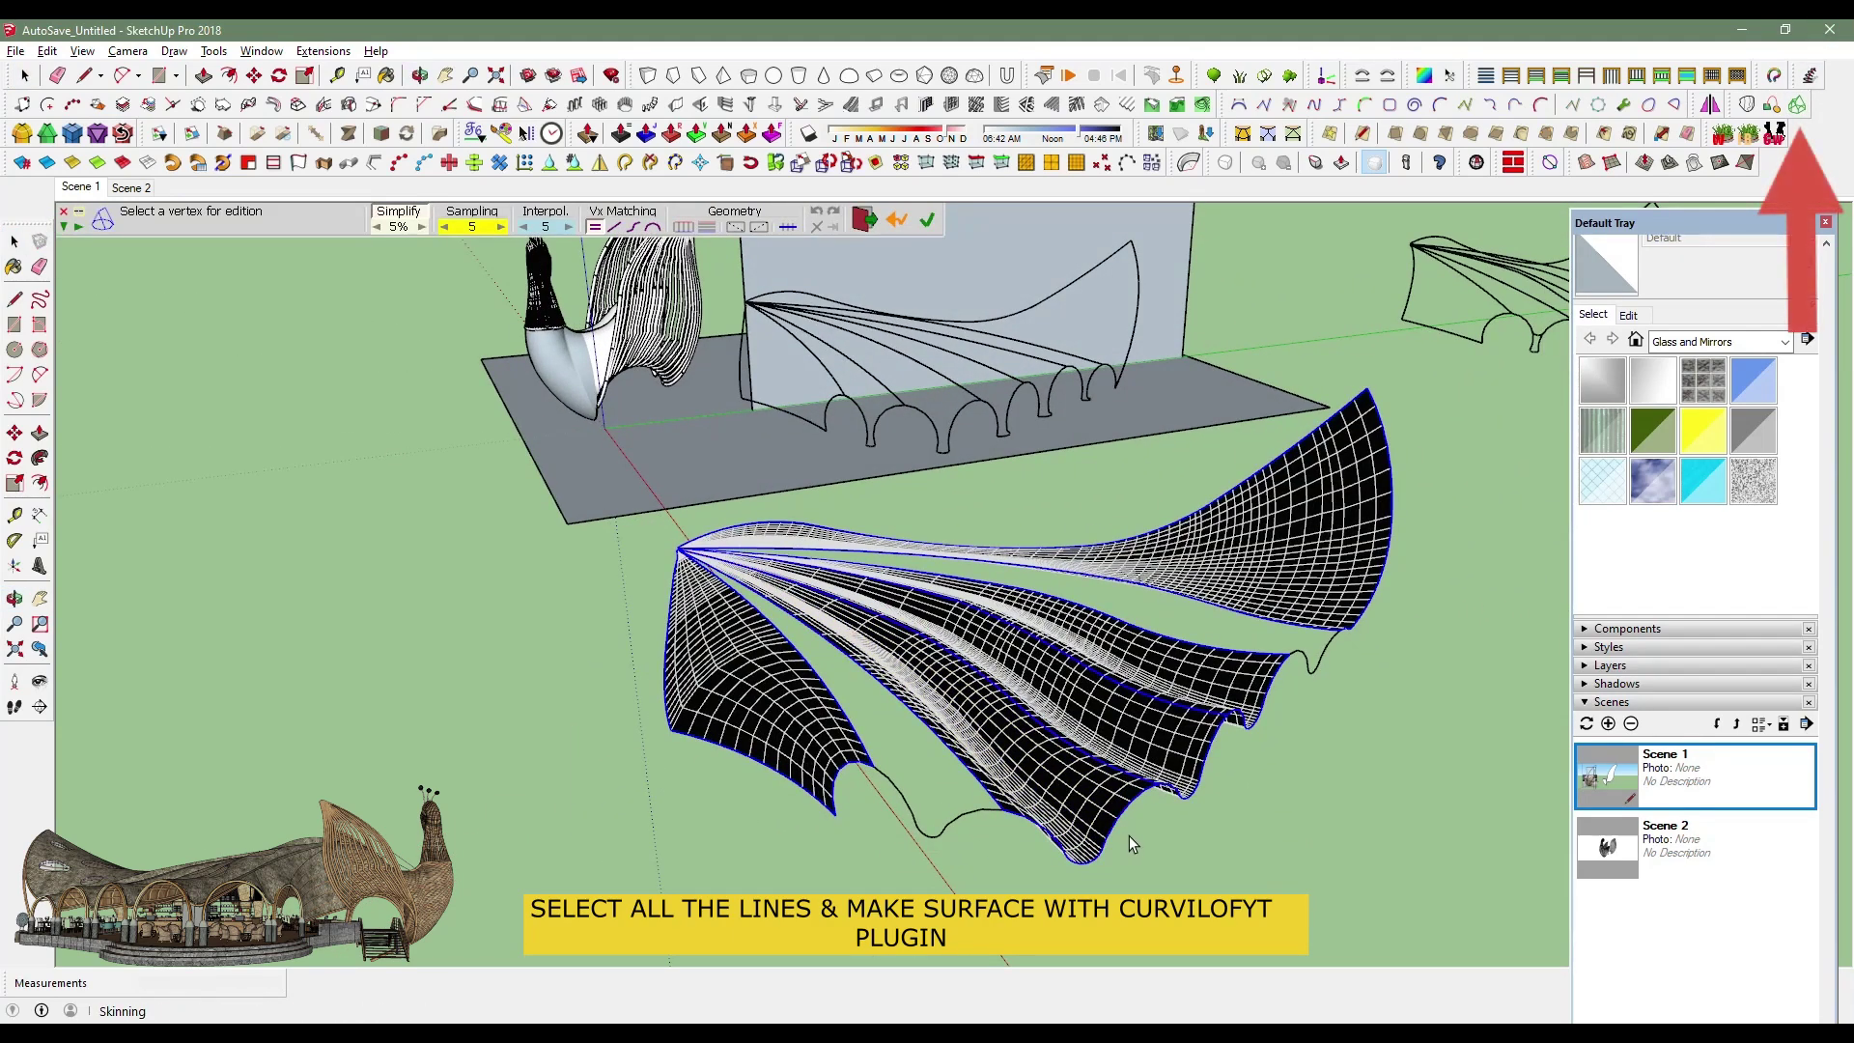
middle_click_drag(1132, 836, 759, 795)
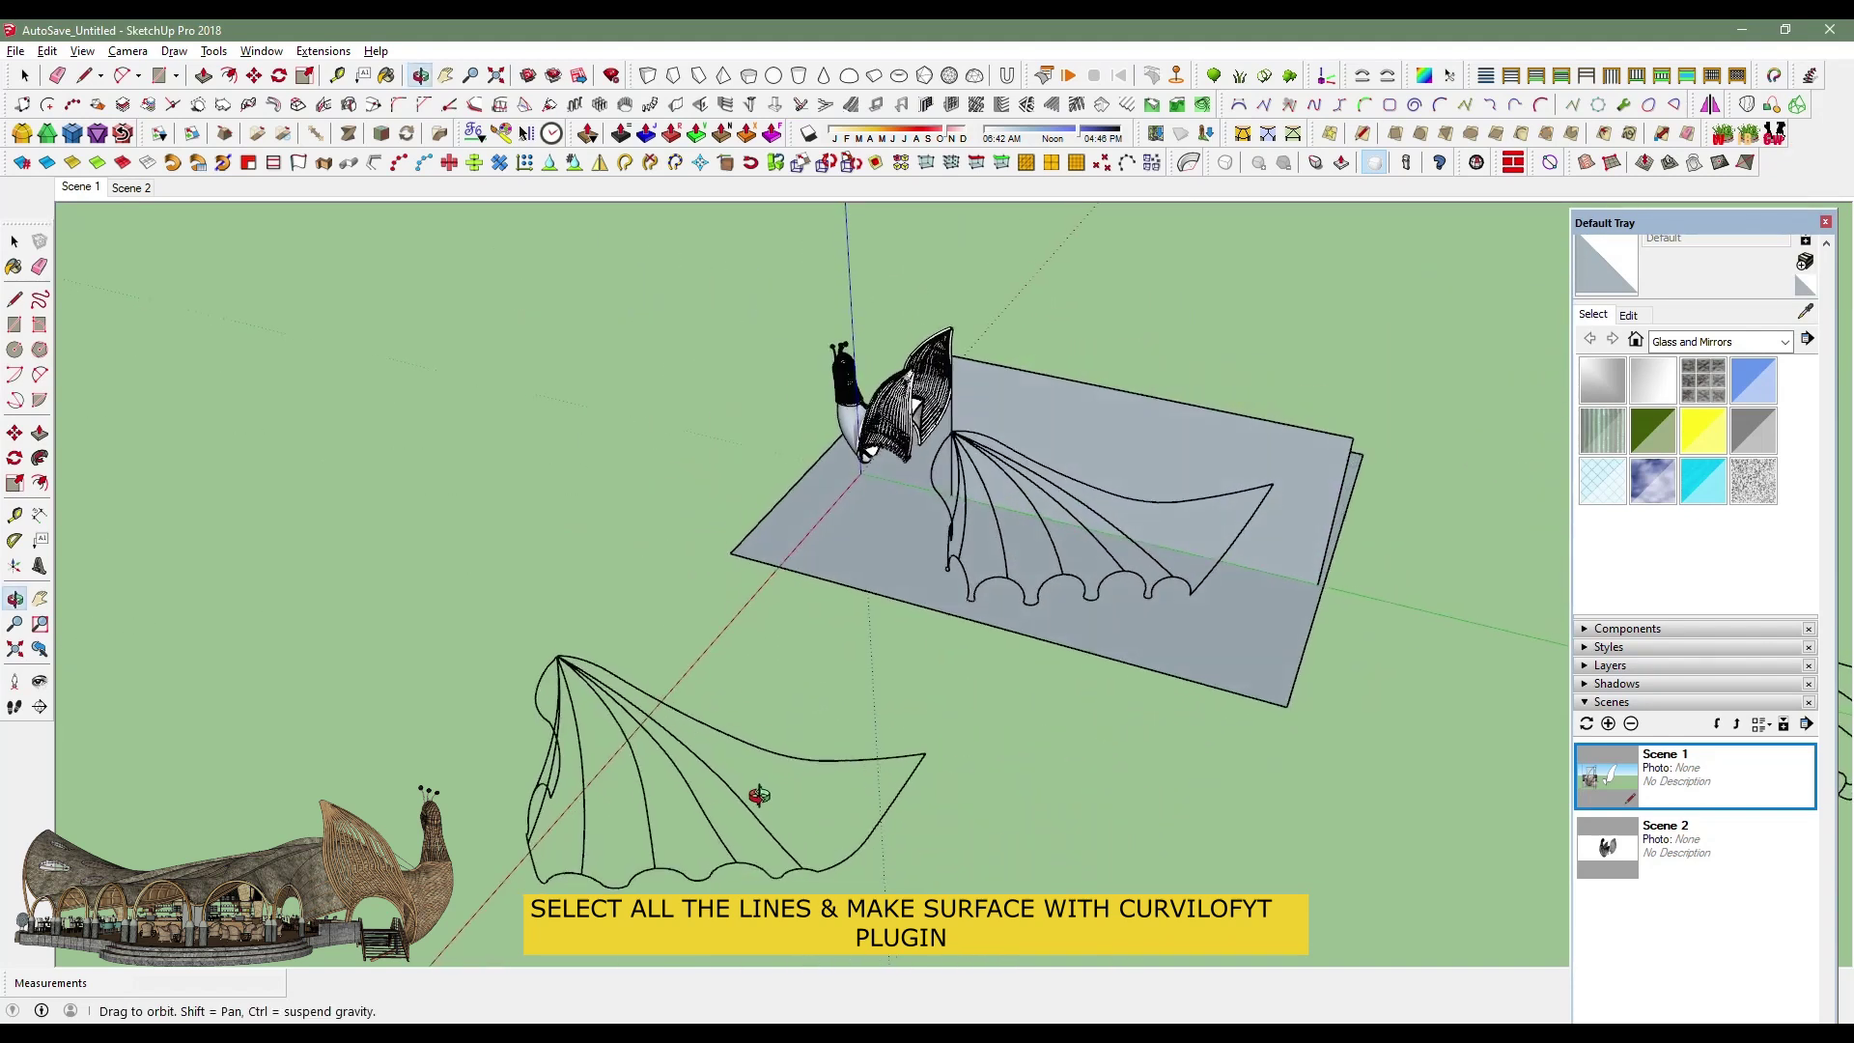
middle_click_drag(758, 794, 821, 412)
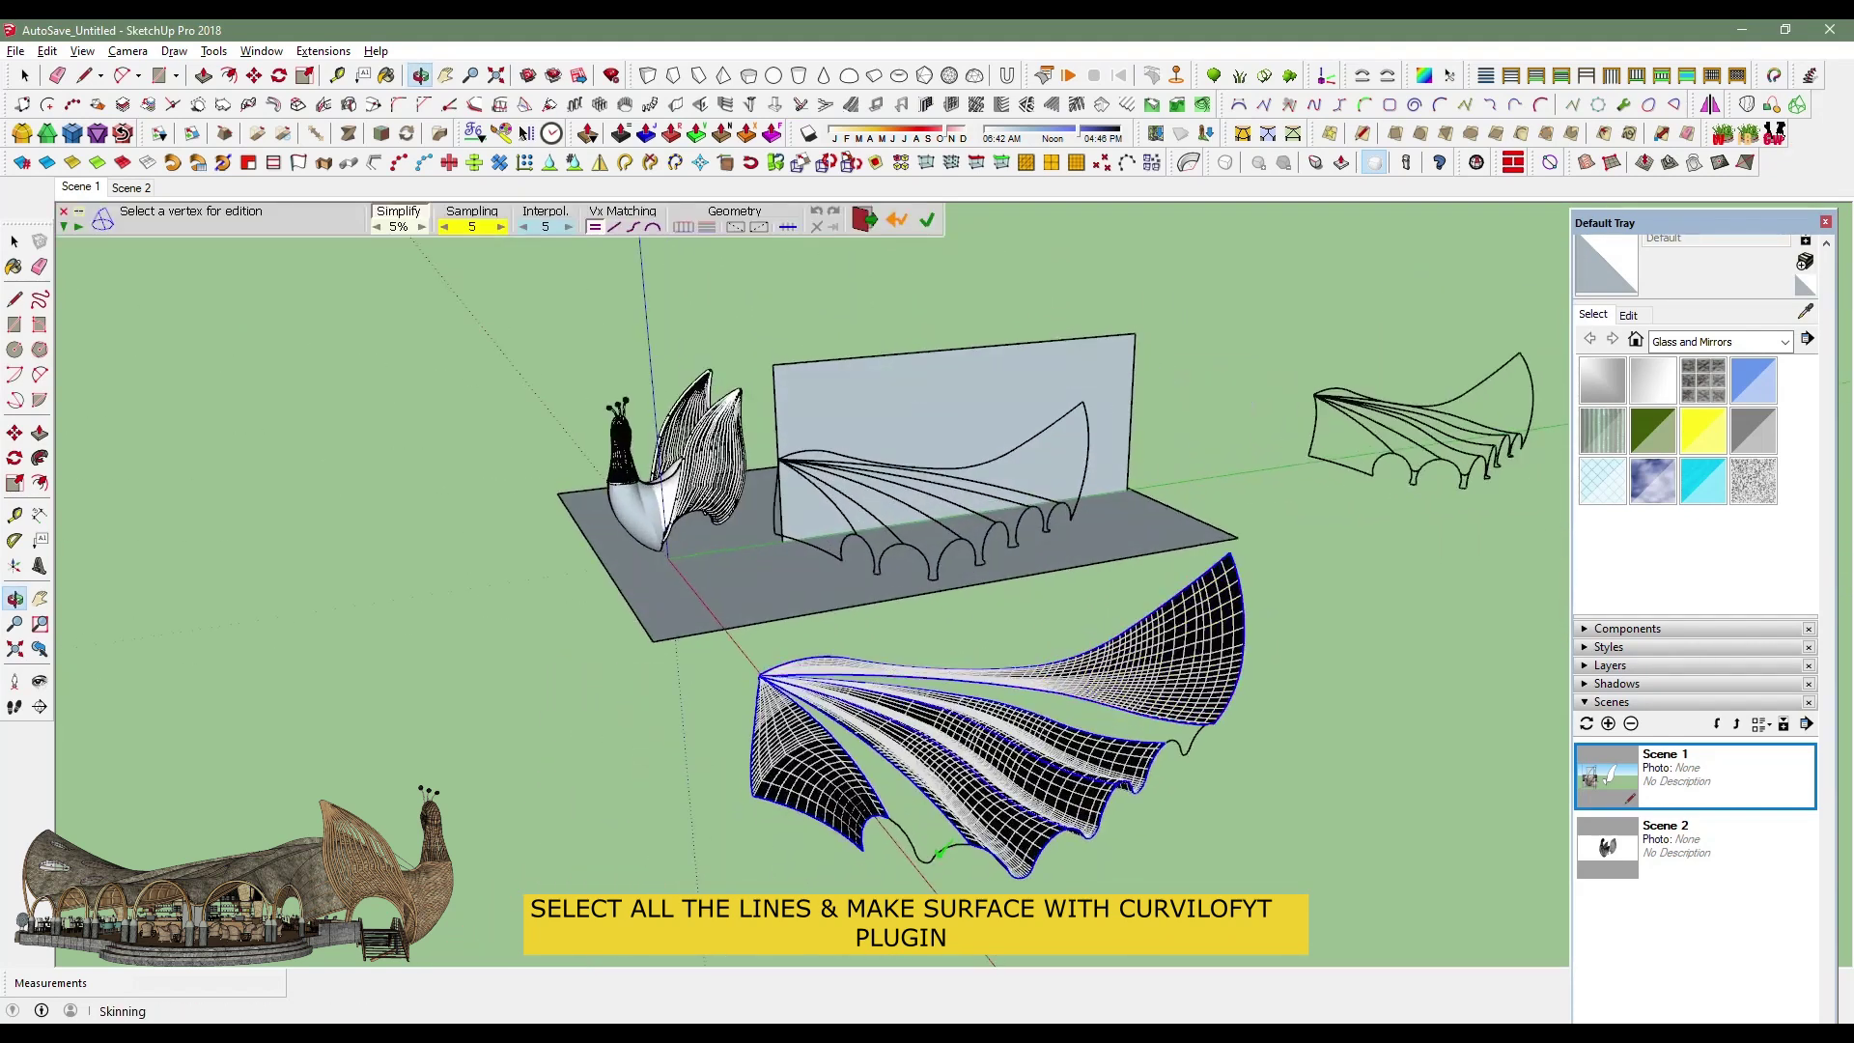
left_click(25, 77)
Finish the wing skin and return to selecting.
middle_click_drag(993, 795, 1065, 769)
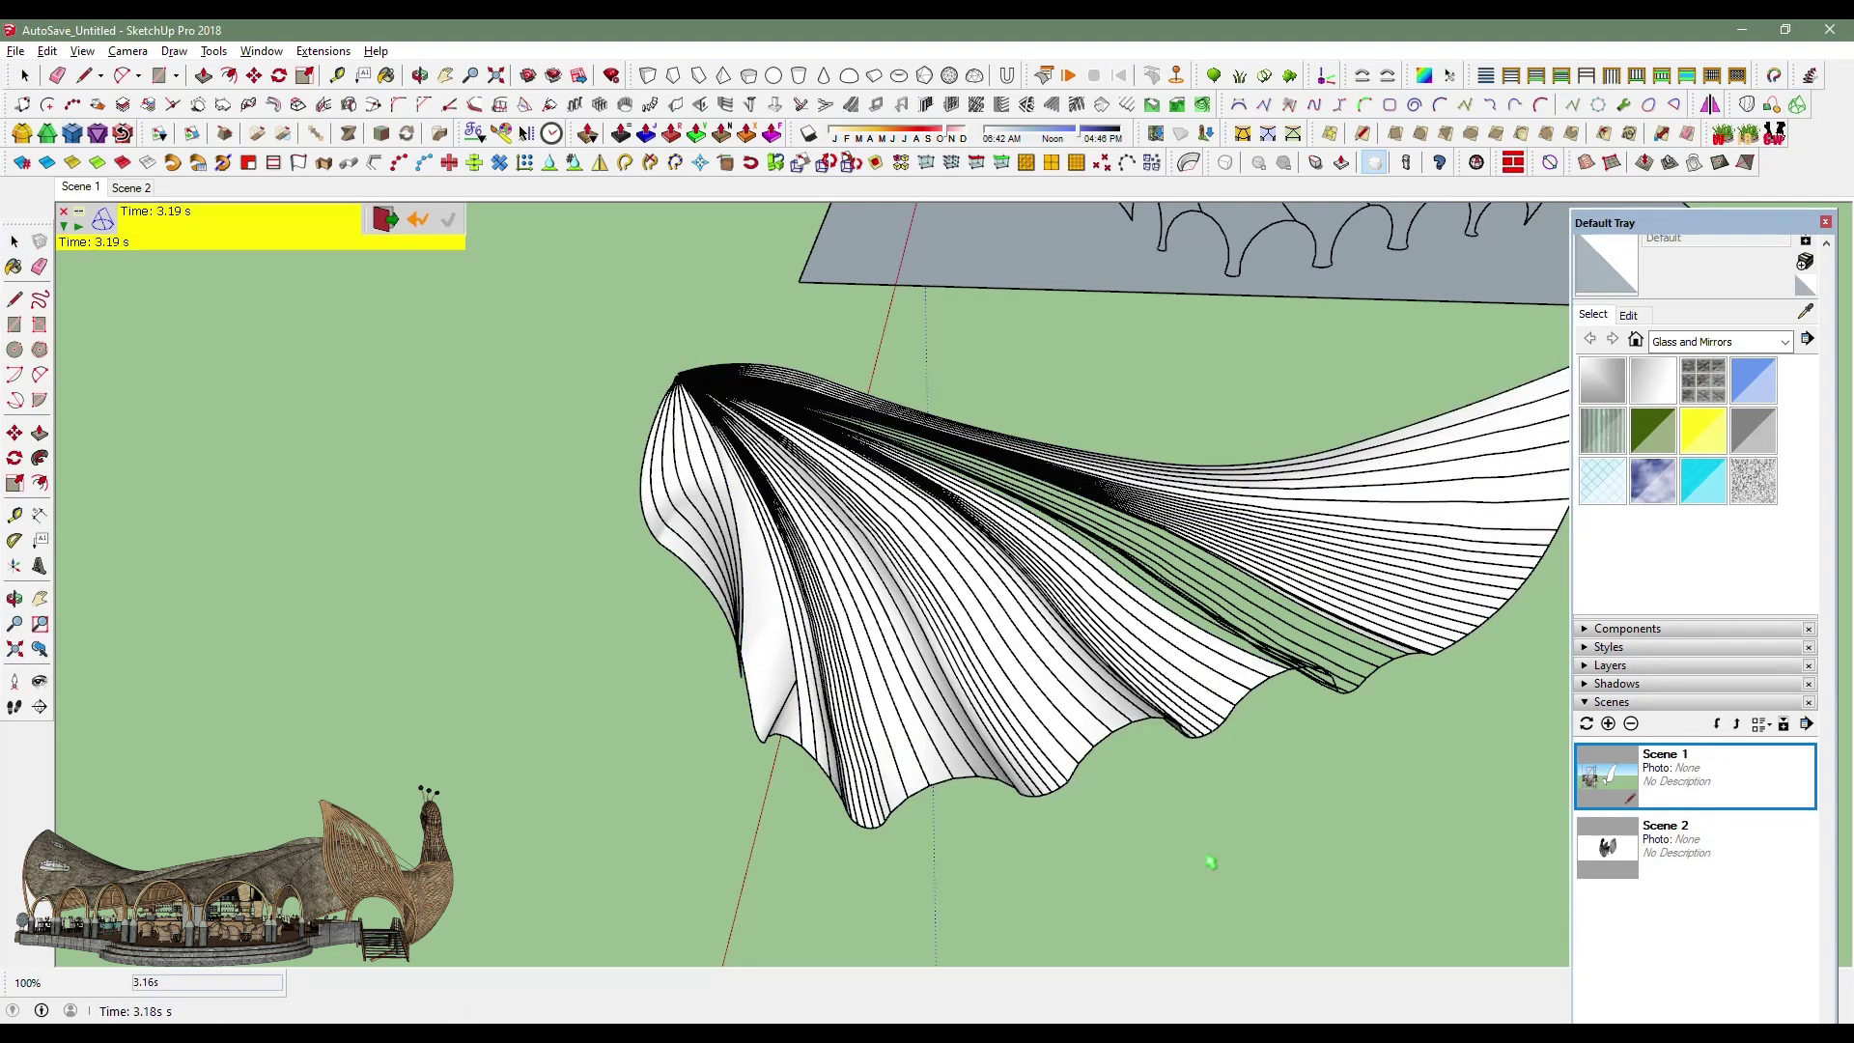
left_click(34, 75)
scroll(1400, 697, "up", 3)
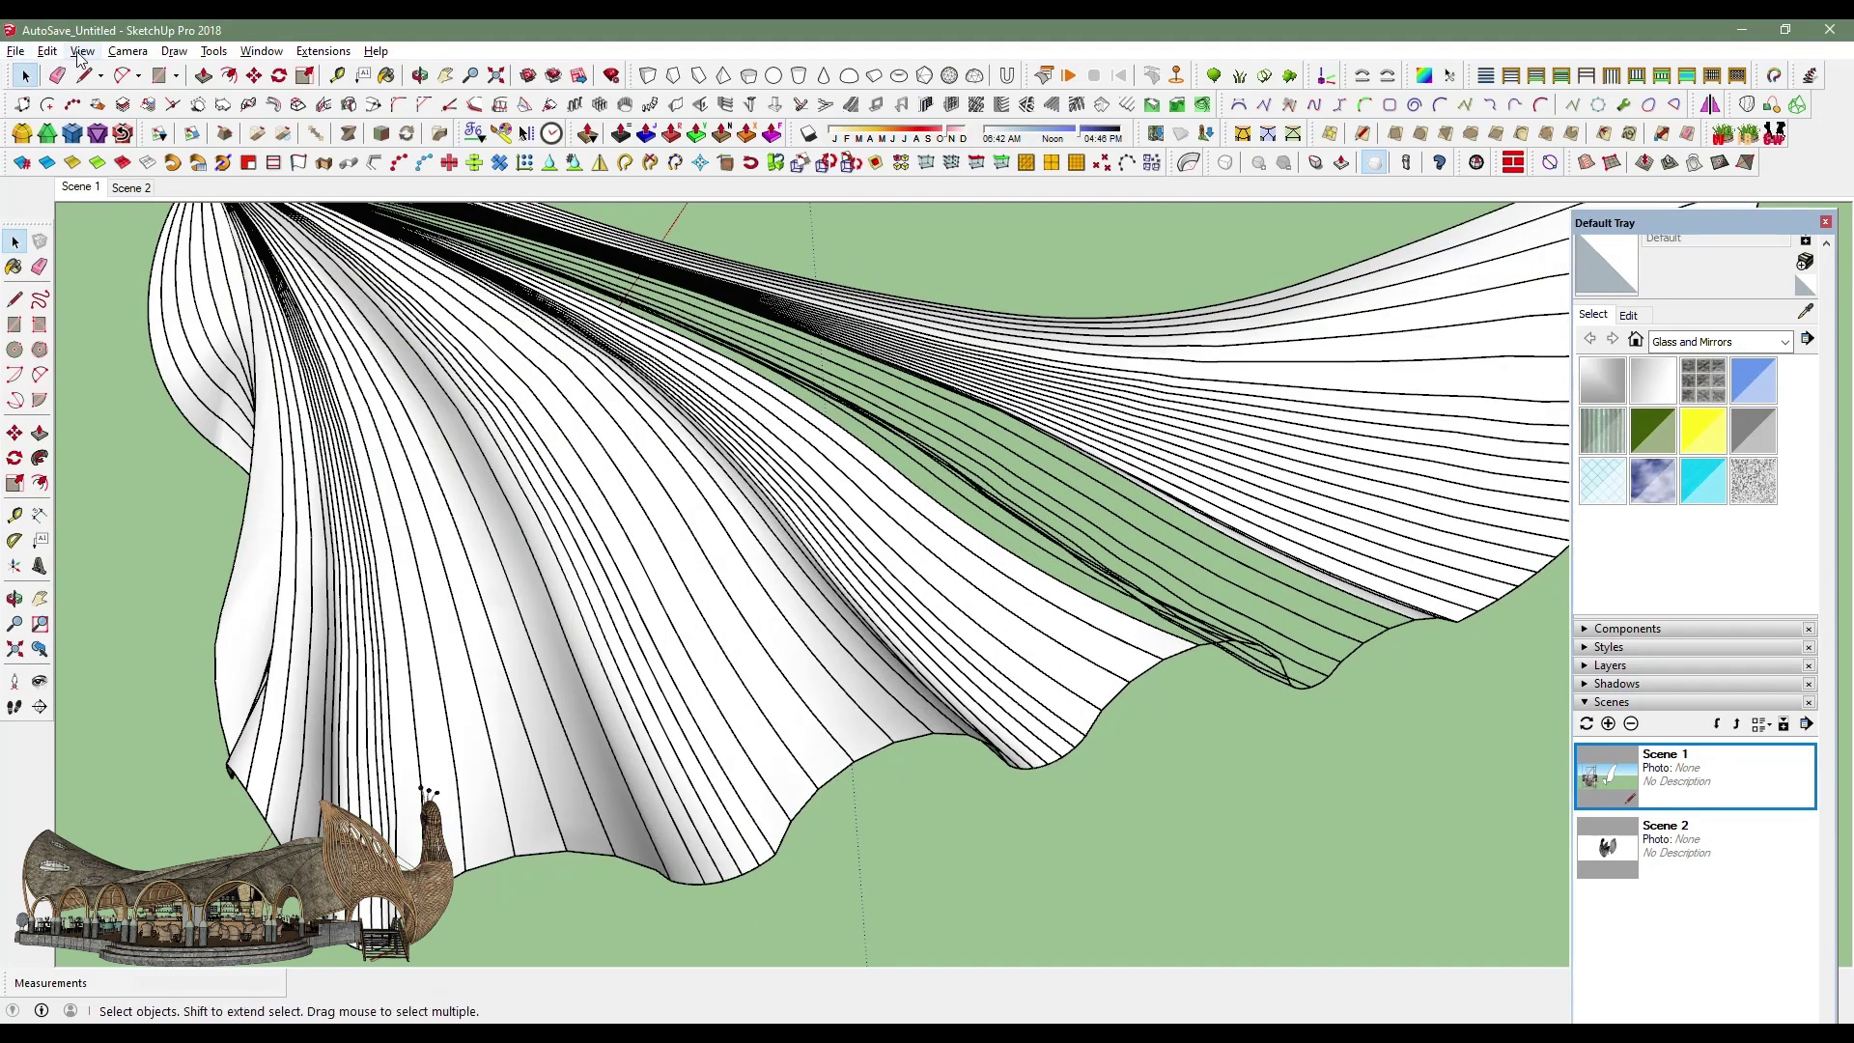
left_click(47, 51)
left_click(373, 356)
Hide the dense canopy lines.
middle_click_drag(1371, 772, 1256, 675)
scroll(1255, 676, "up", 5)
right_click(1462, 118)
left_click(1513, 92)
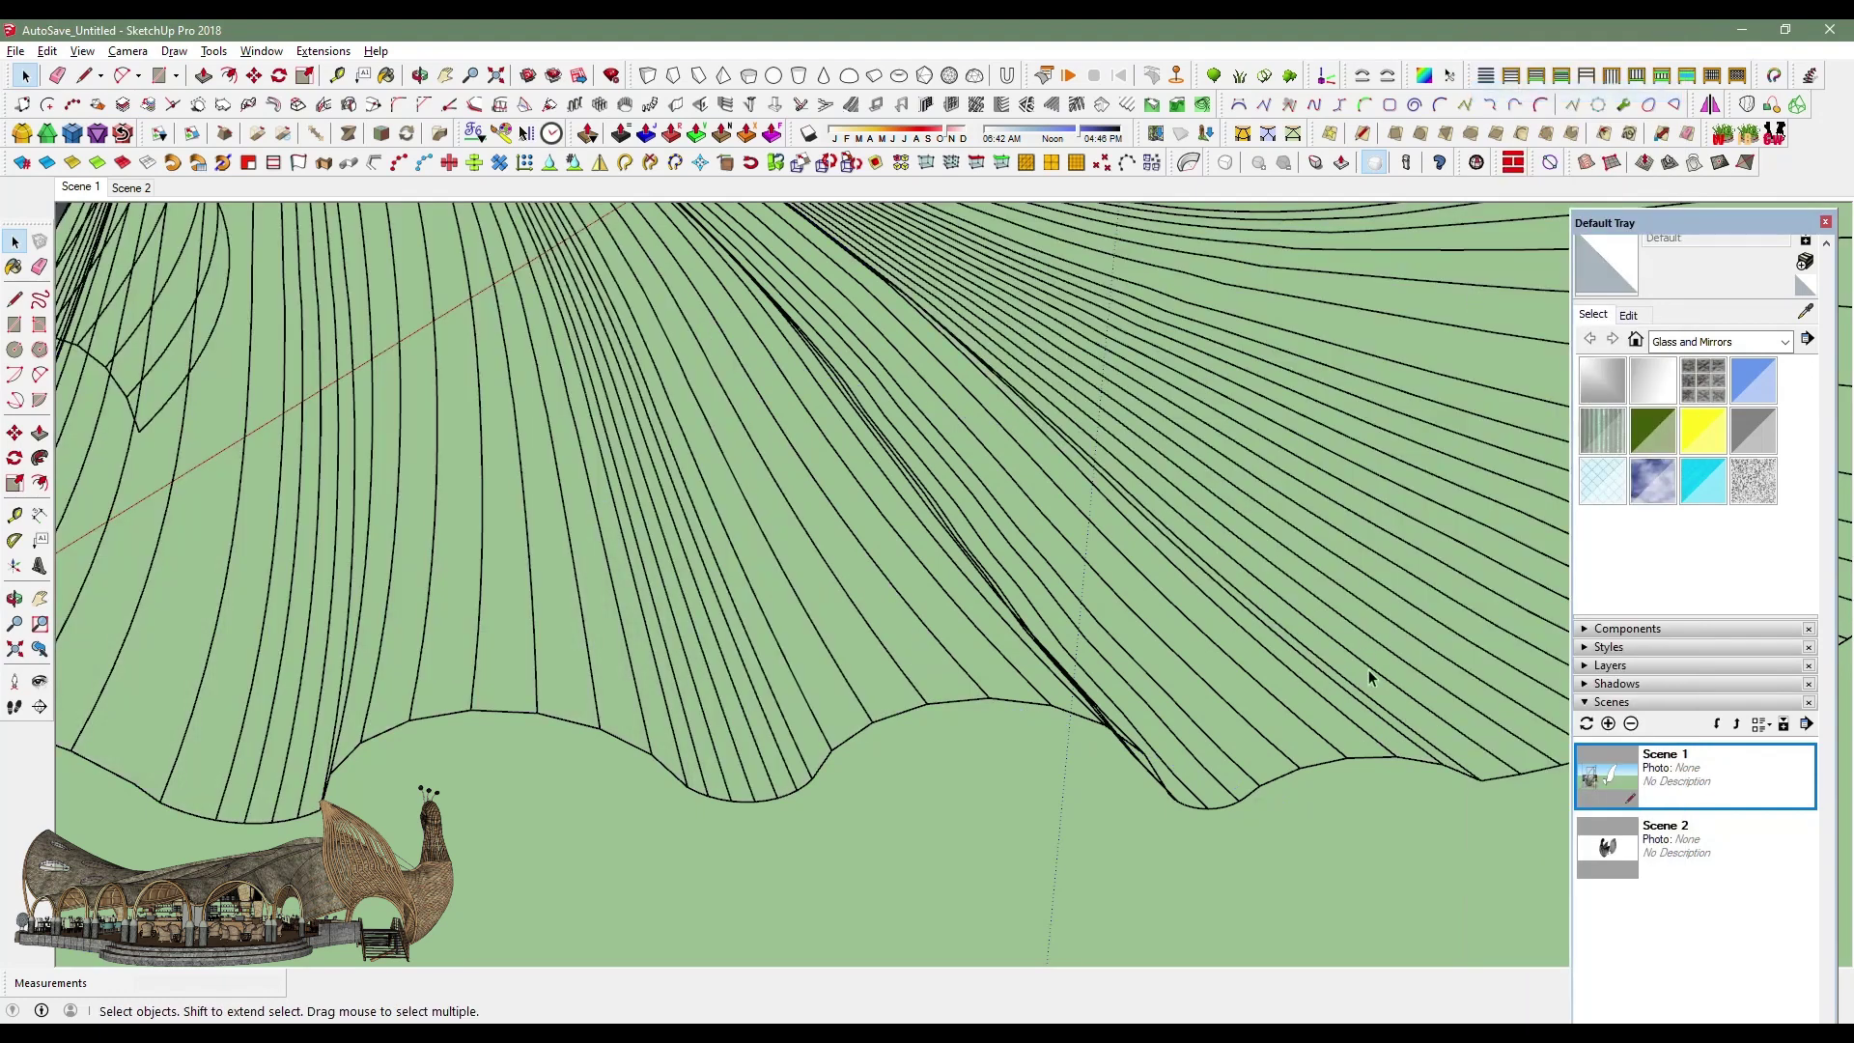
Select the canopy group and open it for editing.
mouse_move(1381, 754)
middle_mouse_down()
mouse_move(1146, 711)
mouse_move(1146, 663)
middle_mouse_up()
left_click(1149, 666)
right_click(1154, 666)
left_click(1229, 135)
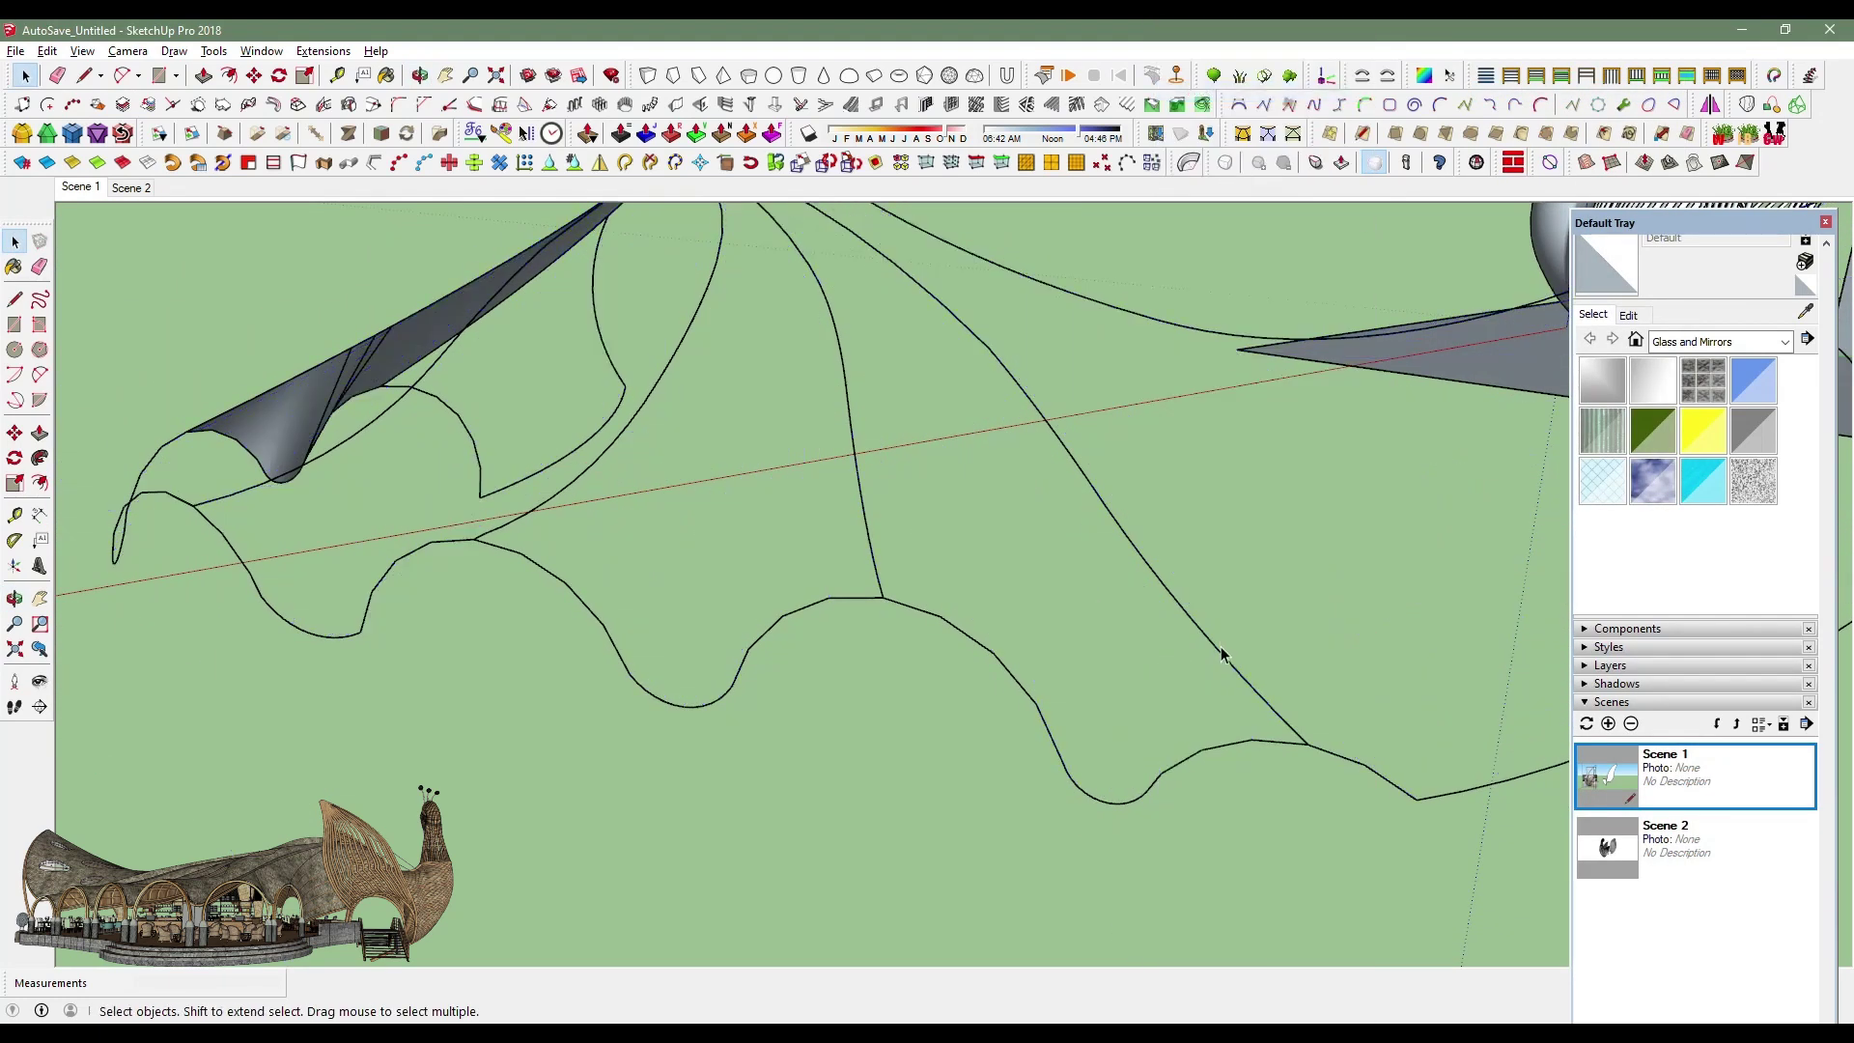
Start a Curviloft skin across the canopy's fanning curves.
mouse_move(972, 521)
middle_mouse_down()
mouse_move(907, 791)
mouse_move(811, 484)
middle_mouse_up()
scroll(968, 737, "down", 5)
scroll(830, 562, "up", 3)
mouse_move(831, 556)
middle_mouse_down()
mouse_move(580, 386)
mouse_move(530, 302)
middle_mouse_up()
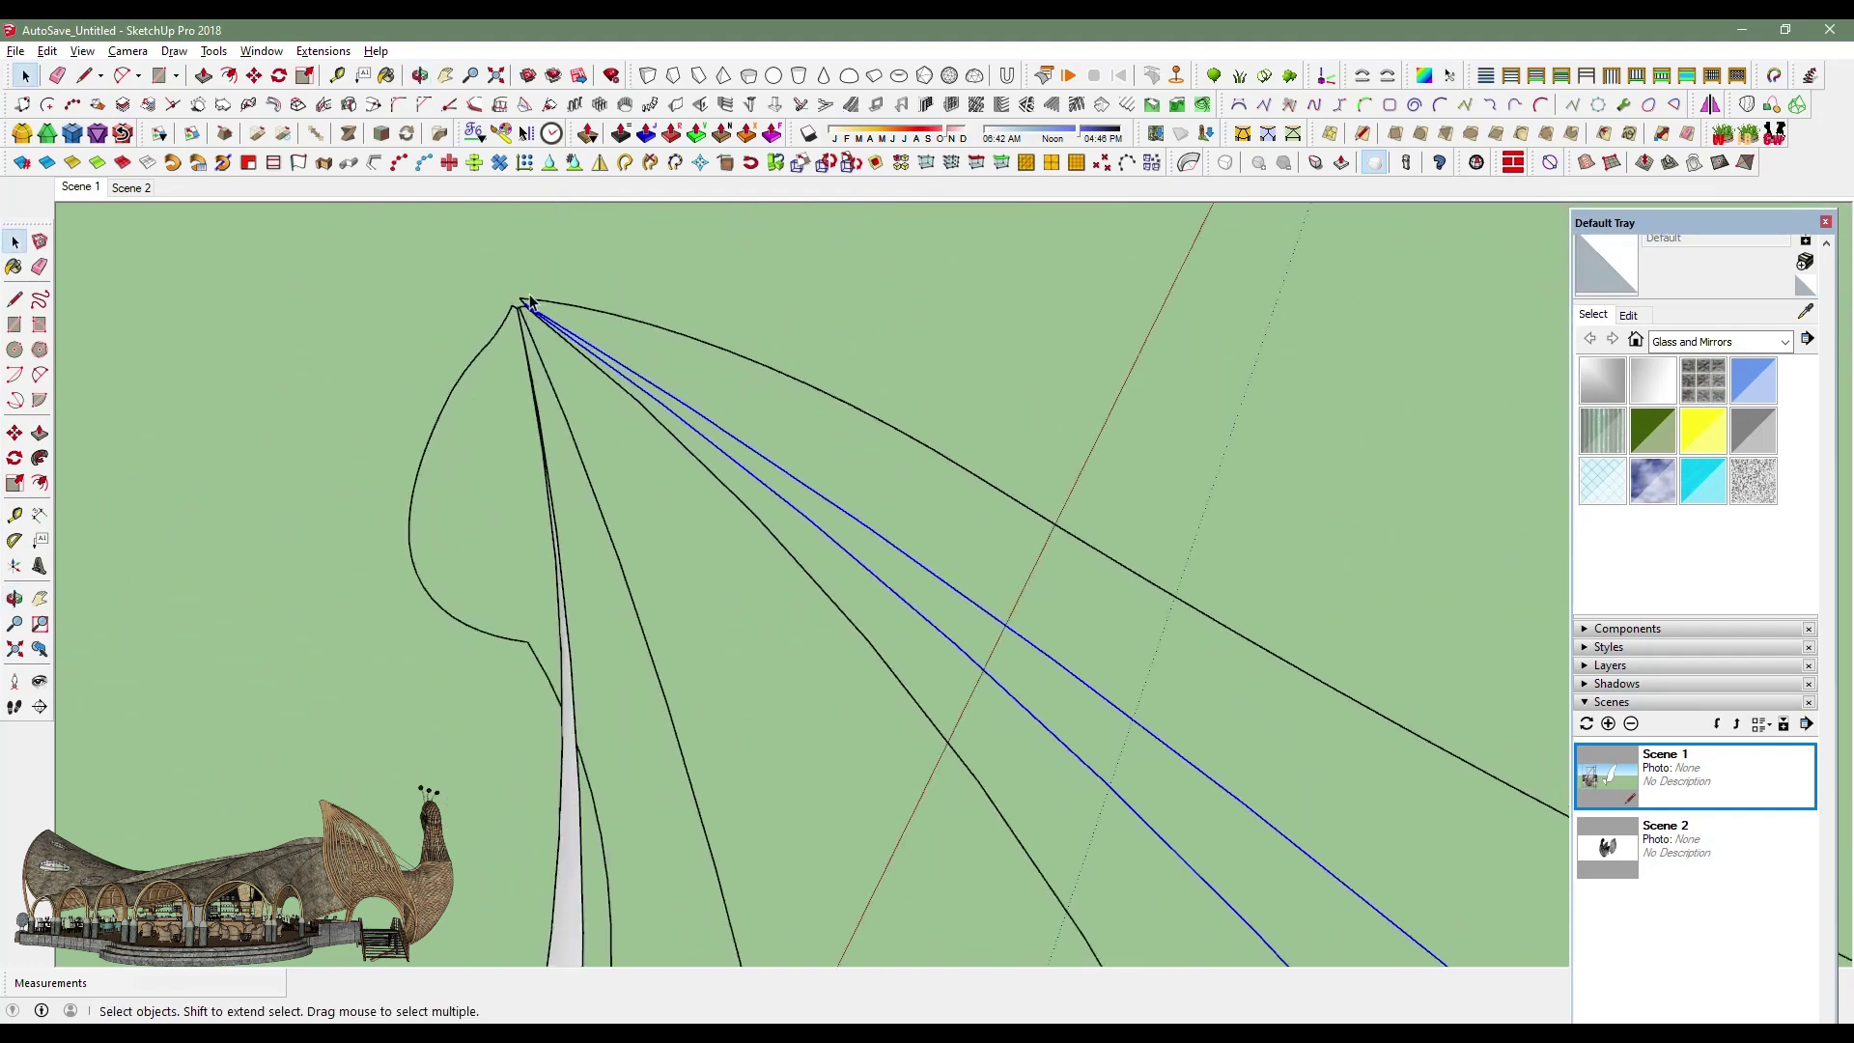
middle_click_drag(457, 362, 618, 617)
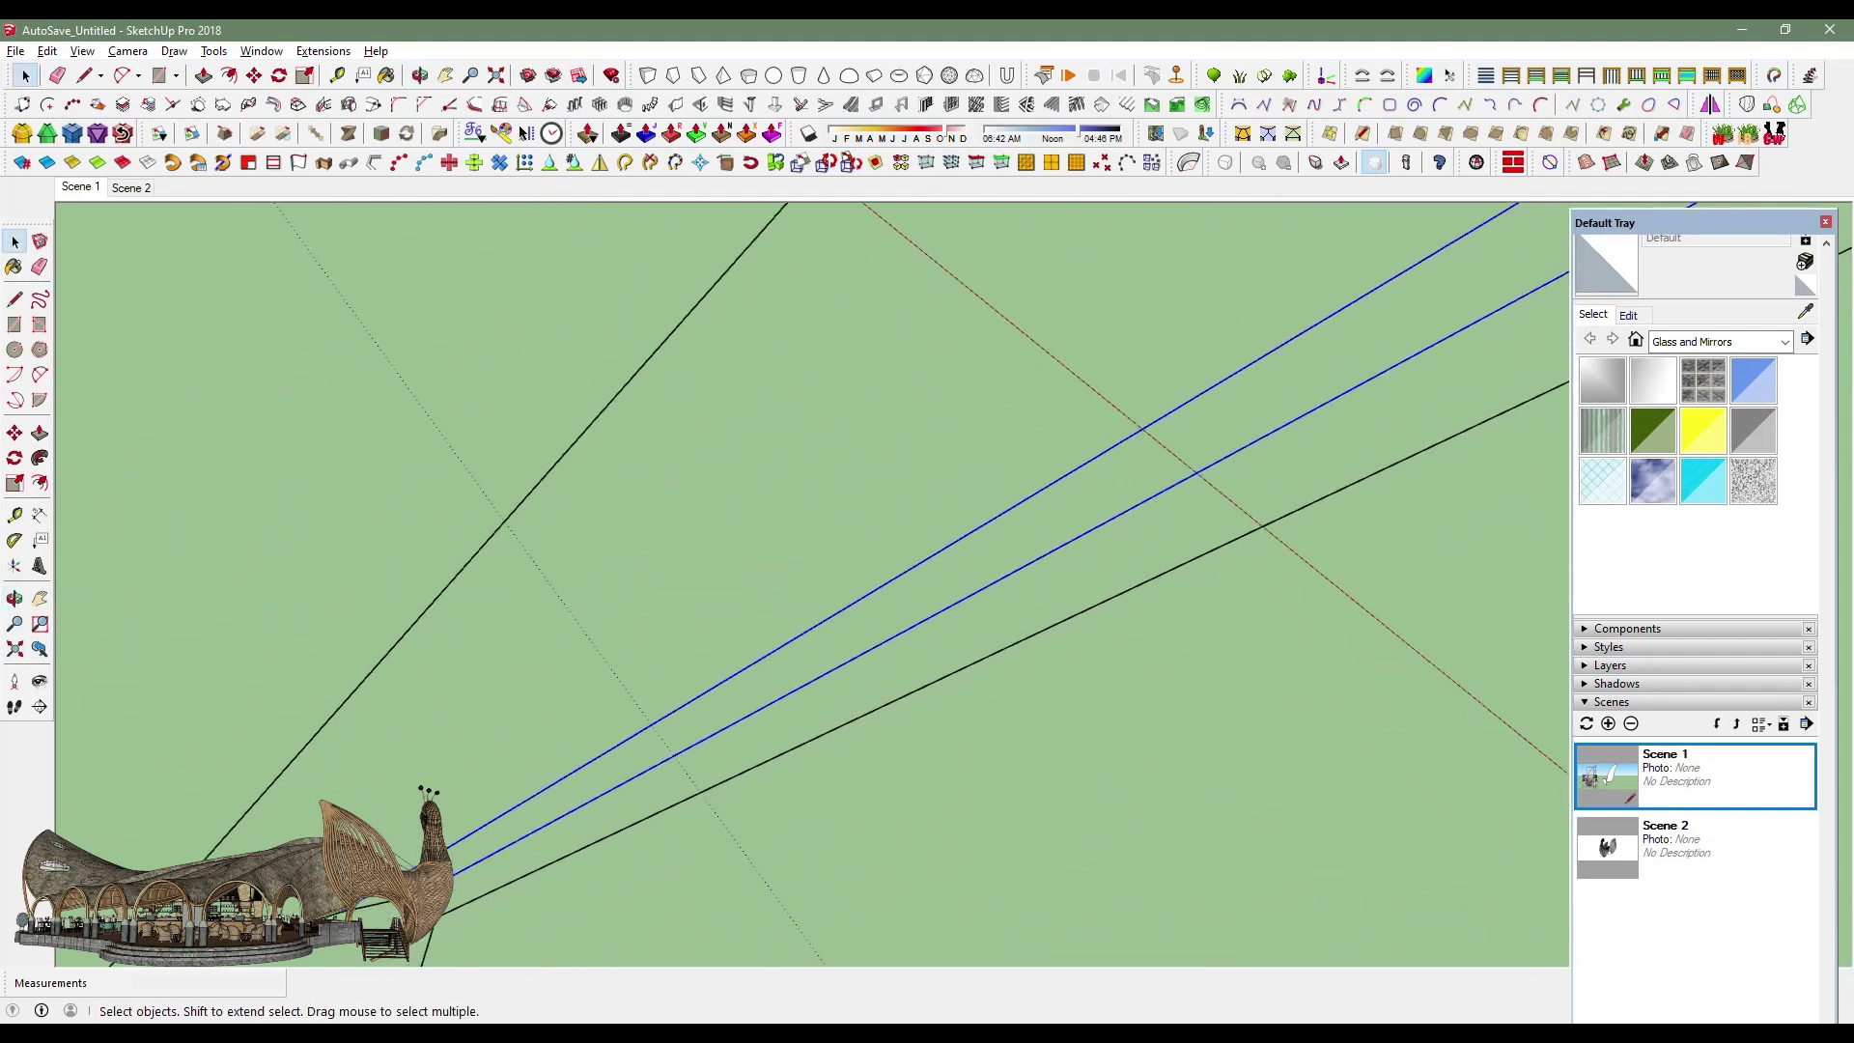
left_click(1798, 105)
scroll(889, 513, "down", 5)
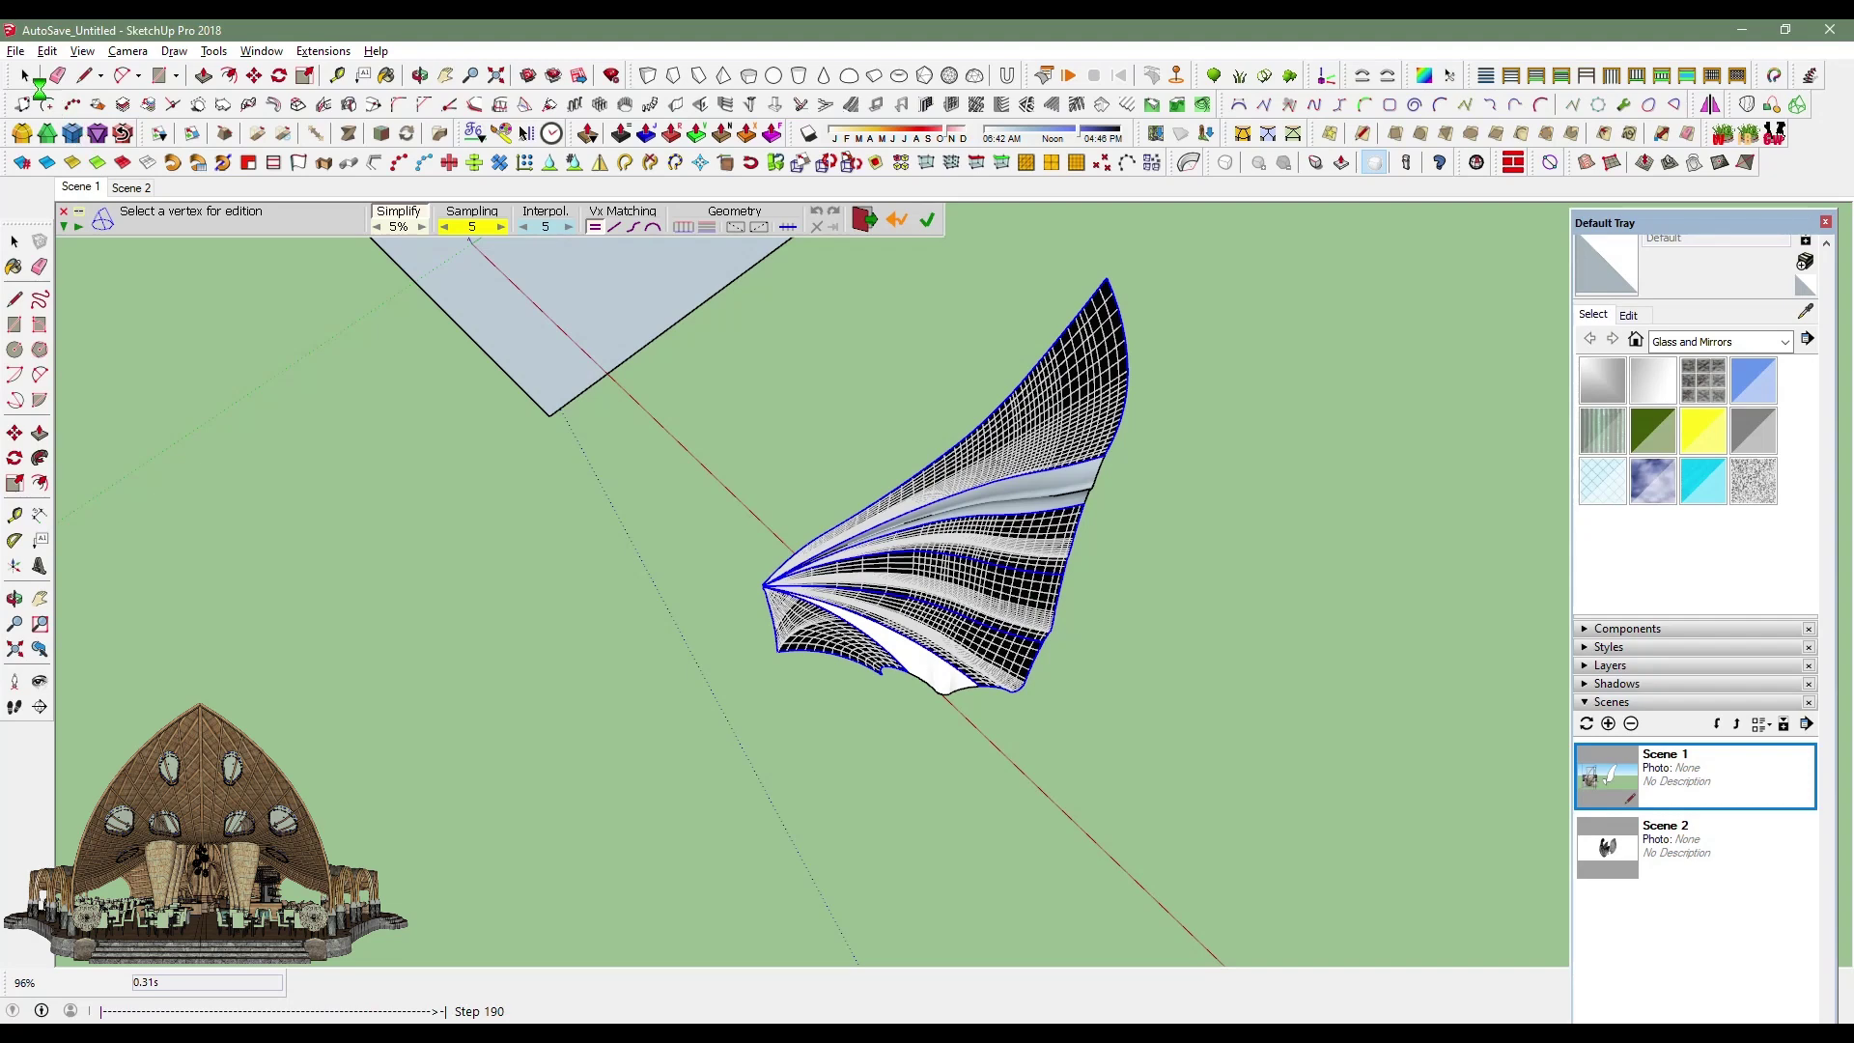
Accept the Curviloft skin and group it together with the canopy surface.
key("Return")
scroll(1076, 500, "up", 4)
left_click(1076, 500)
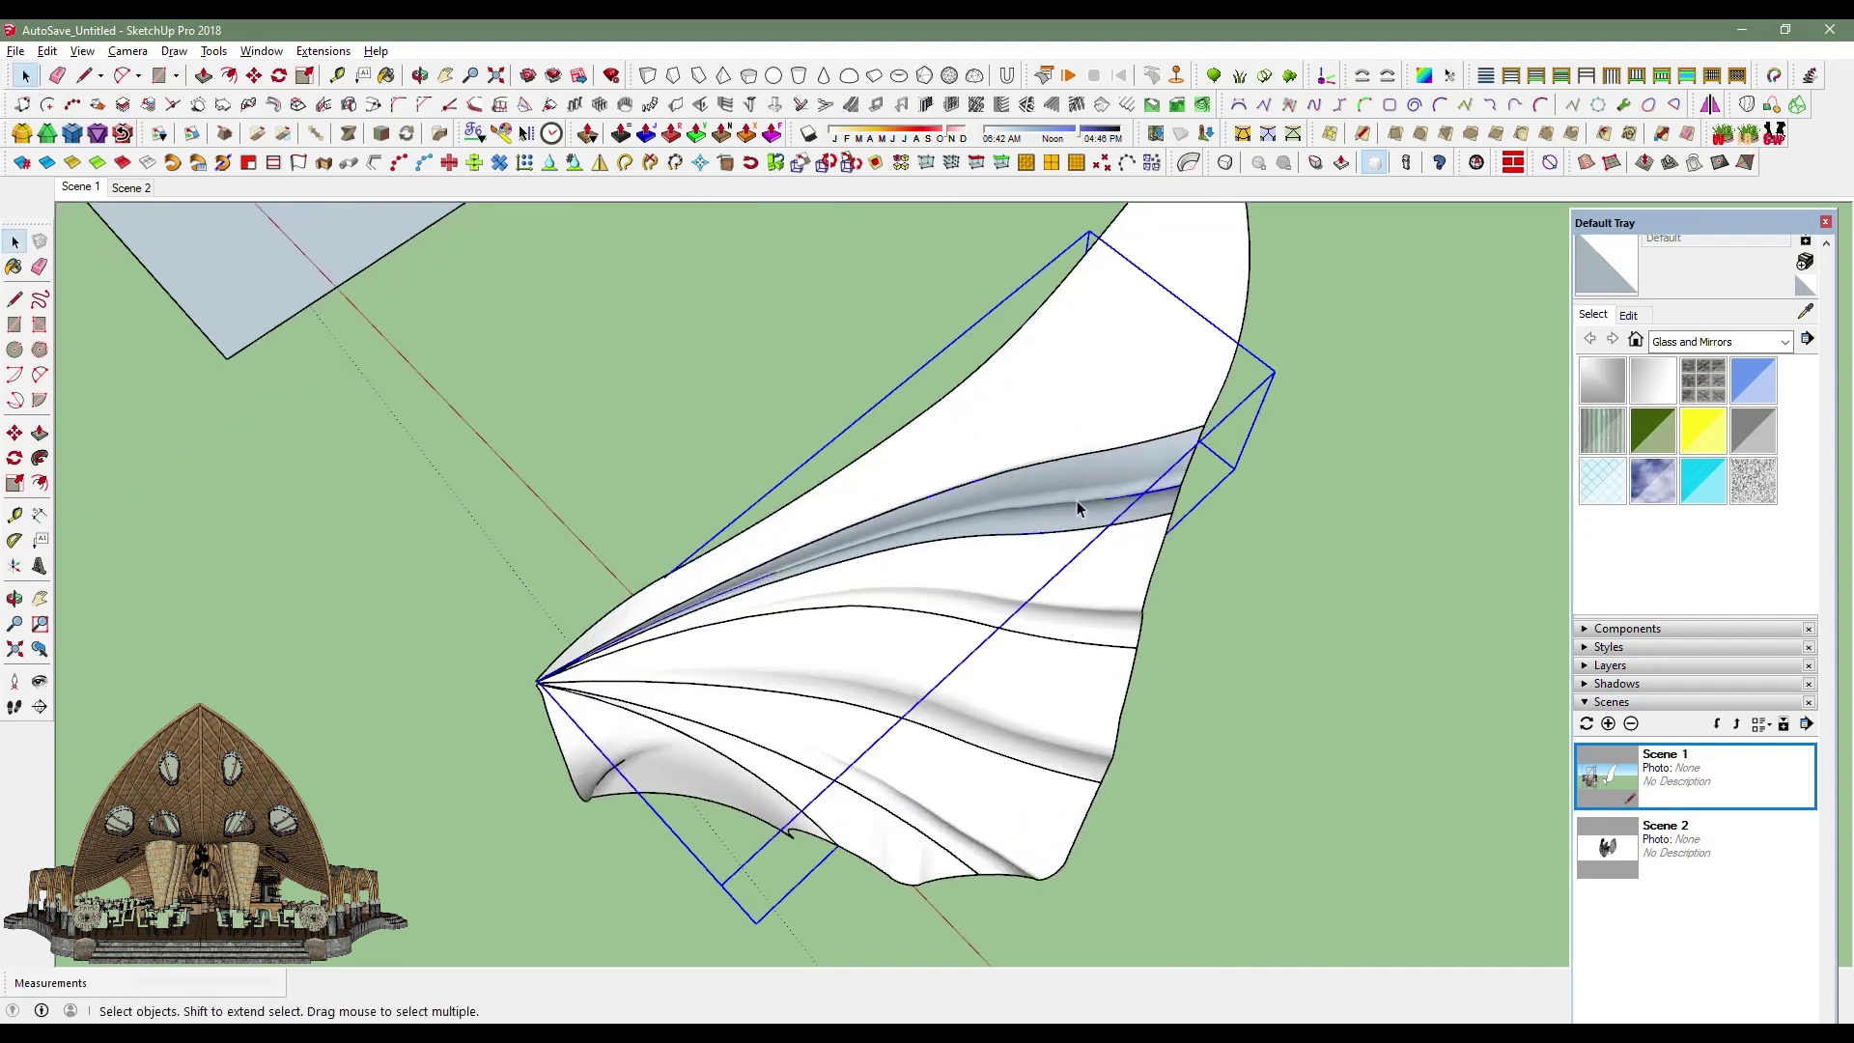
left_click(795, 776, "ctrl")
right_click(976, 784)
left_click(1062, 233)
Open the new group and unhide the last hidden canopy lines with Edit > Unhide > Last.
double_click(1067, 577)
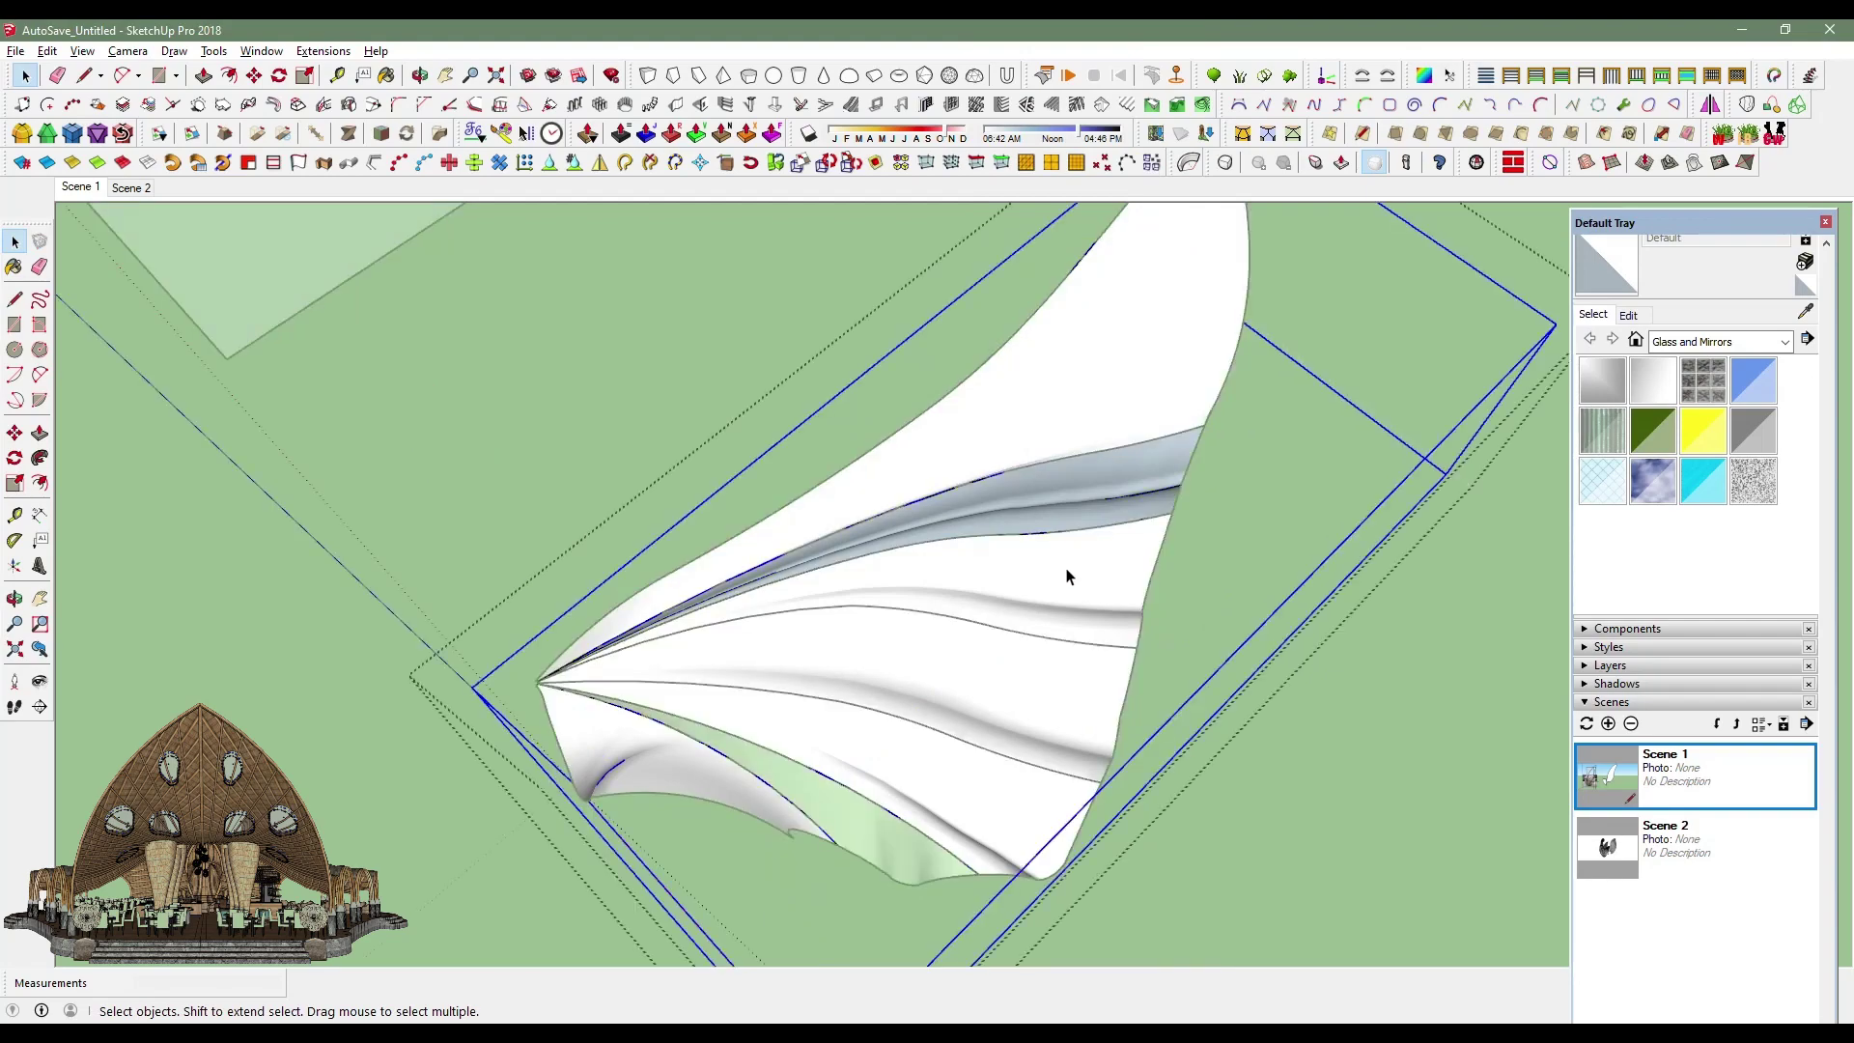
right_click(673, 778)
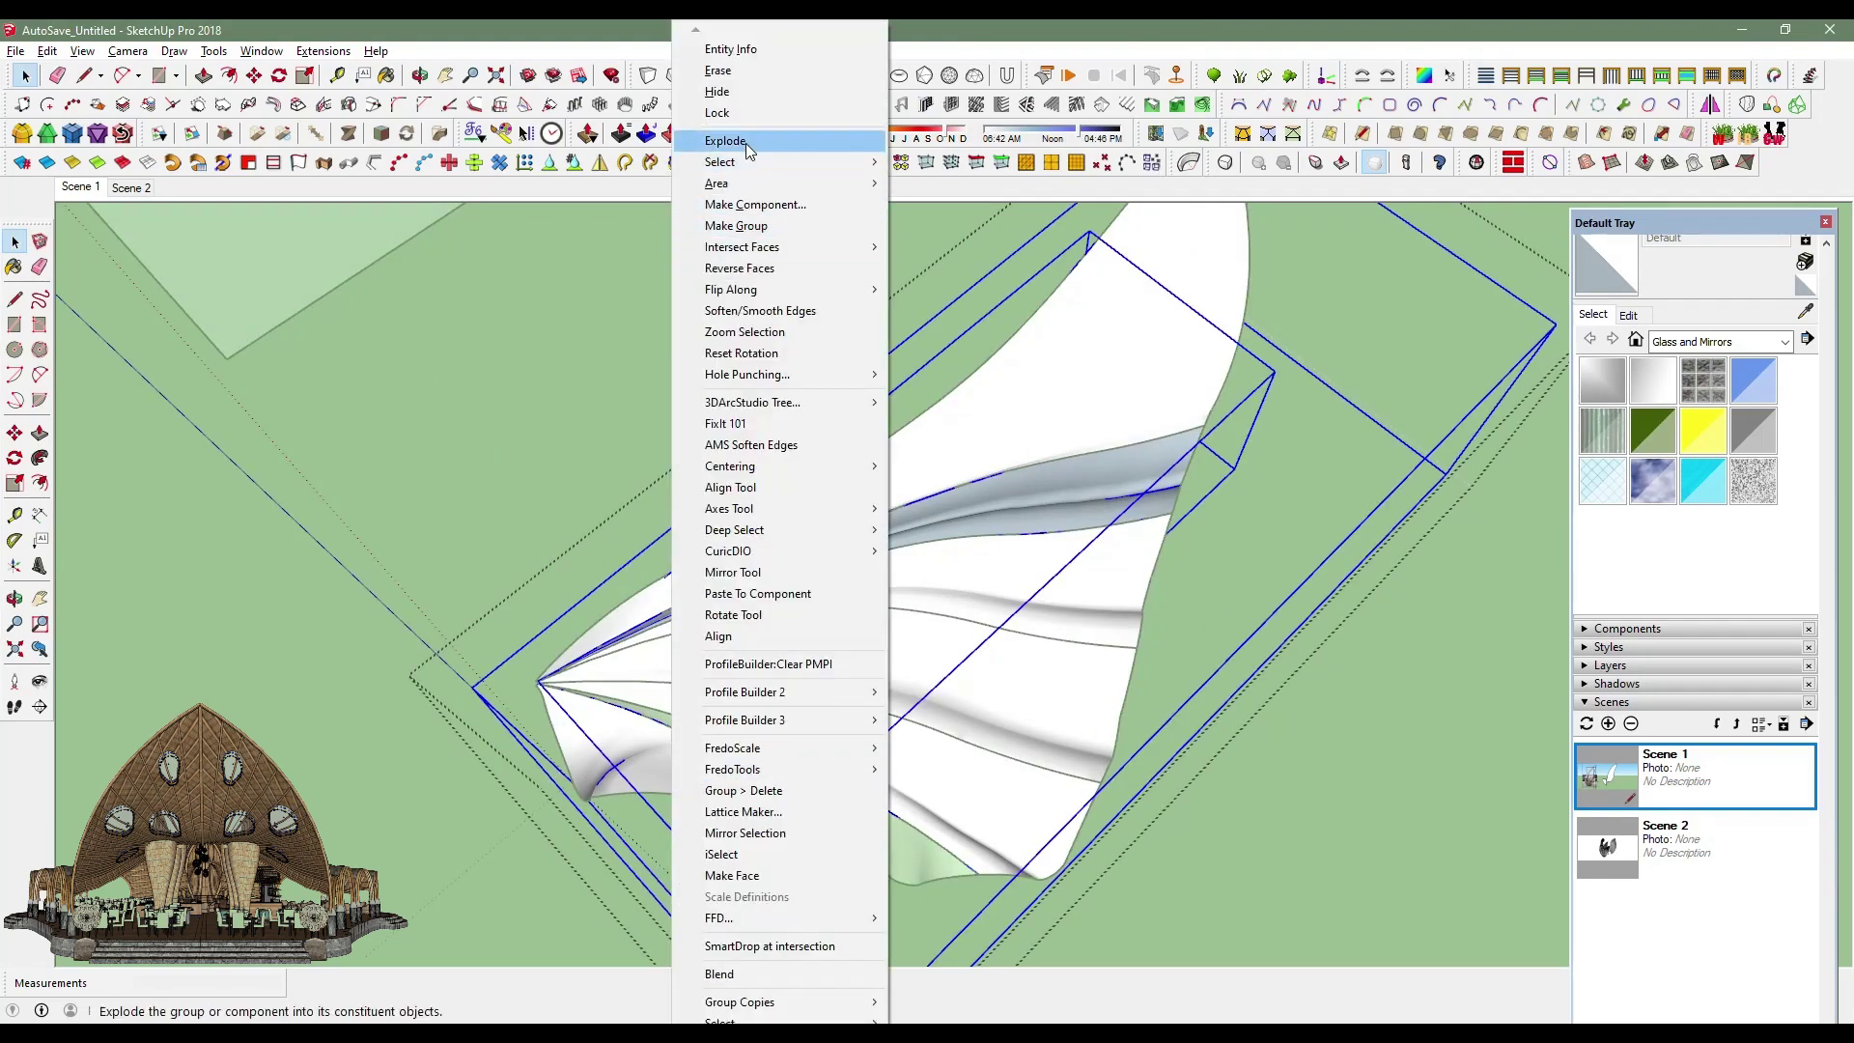
key("Escape")
mouse_move(1346, 727)
middle_mouse_down()
mouse_move(522, 402)
mouse_move(853, 460)
mouse_move(624, 775)
middle_mouse_up()
scroll(624, 776, "down", 2)
left_click(46, 50)
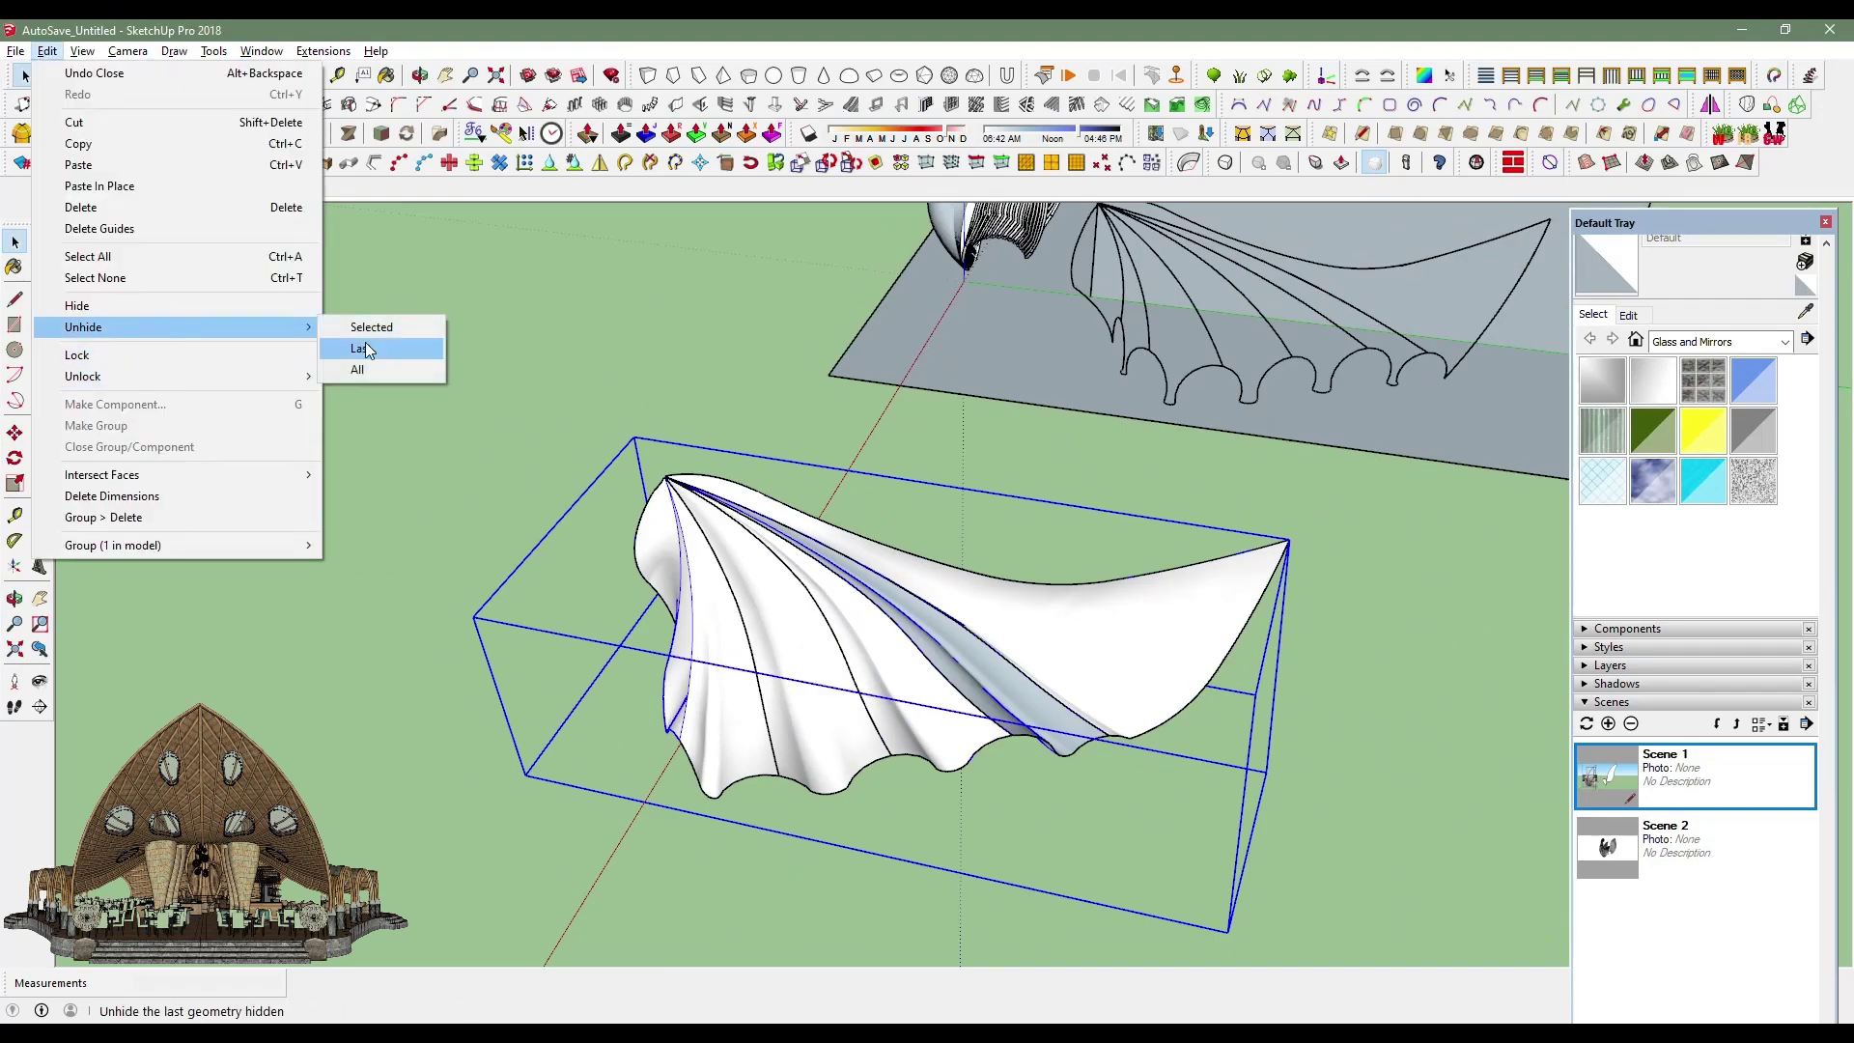
left_click(365, 345)
mouse_move(365, 346)
middle_mouse_down()
mouse_move(447, 579)
mouse_move(1034, 734)
middle_mouse_up()
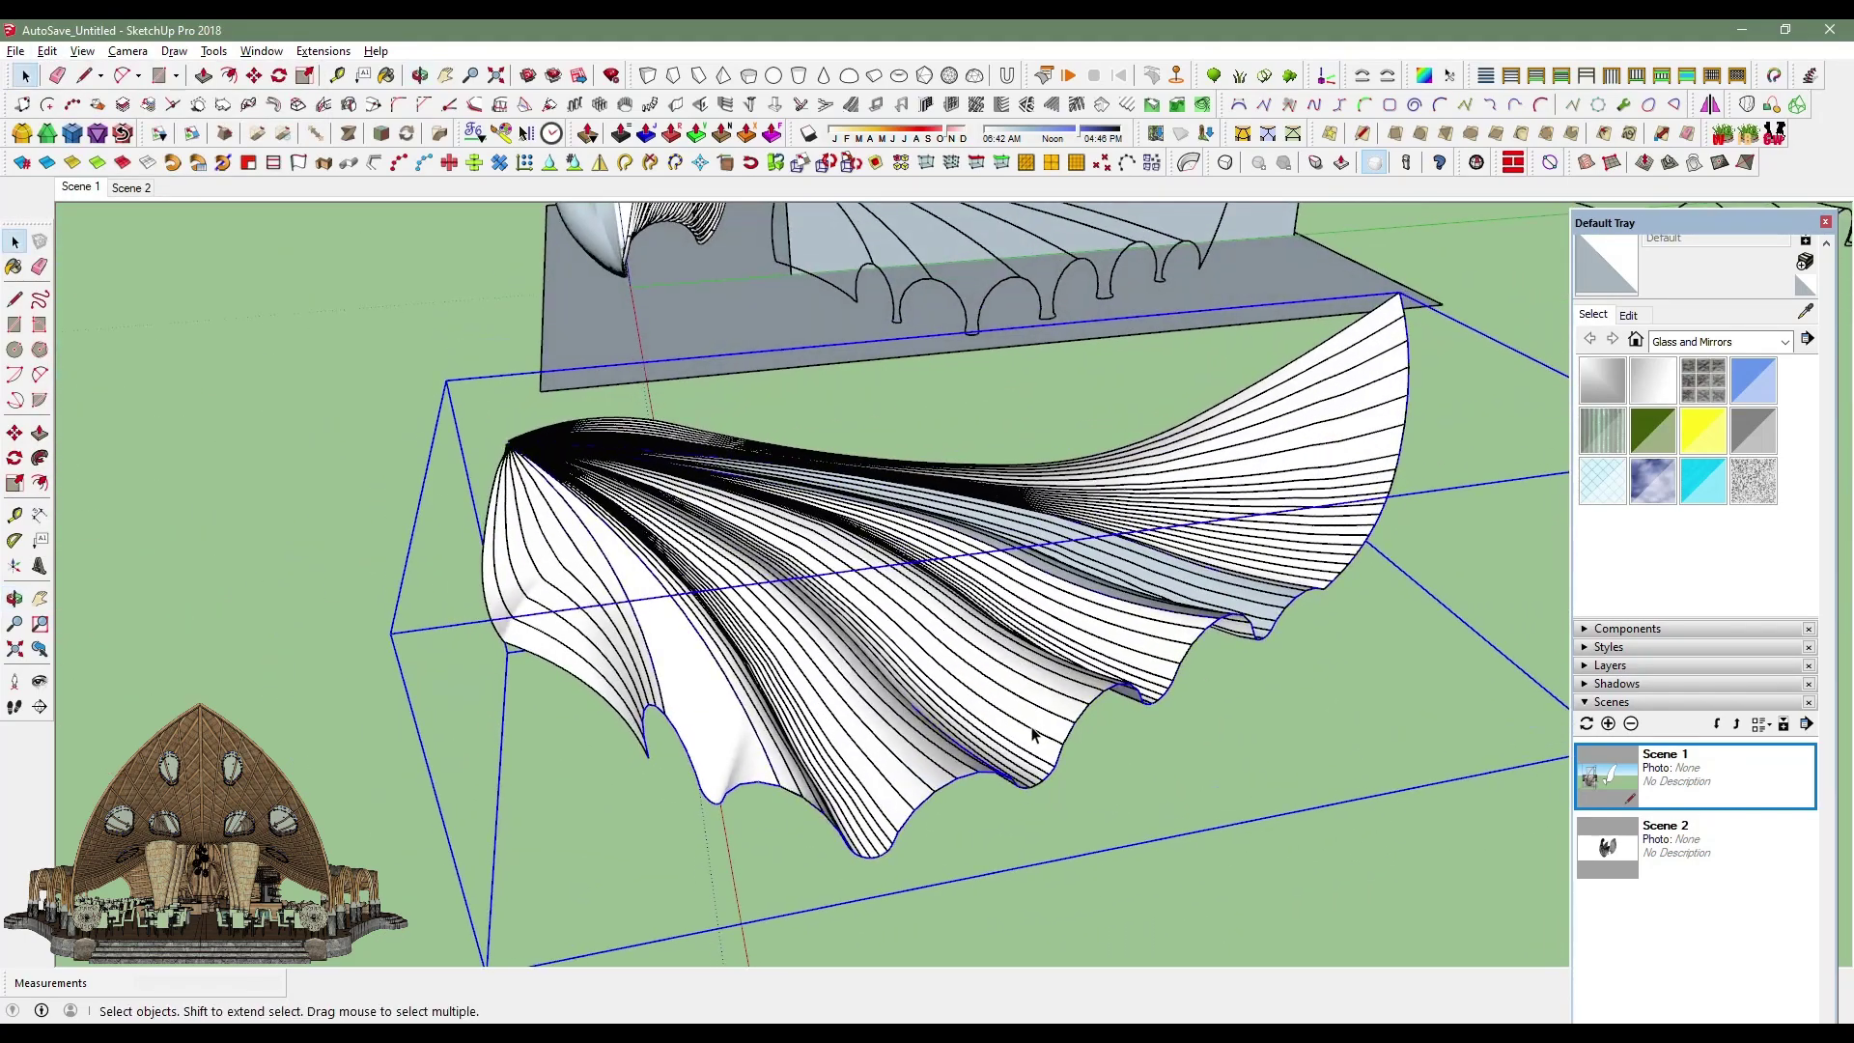
scroll(1034, 734, "up", 3)
Run Fix Model on the canopy group and dismiss the repair confirmation.
double_click(1033, 734)
left_click(1029, 737)
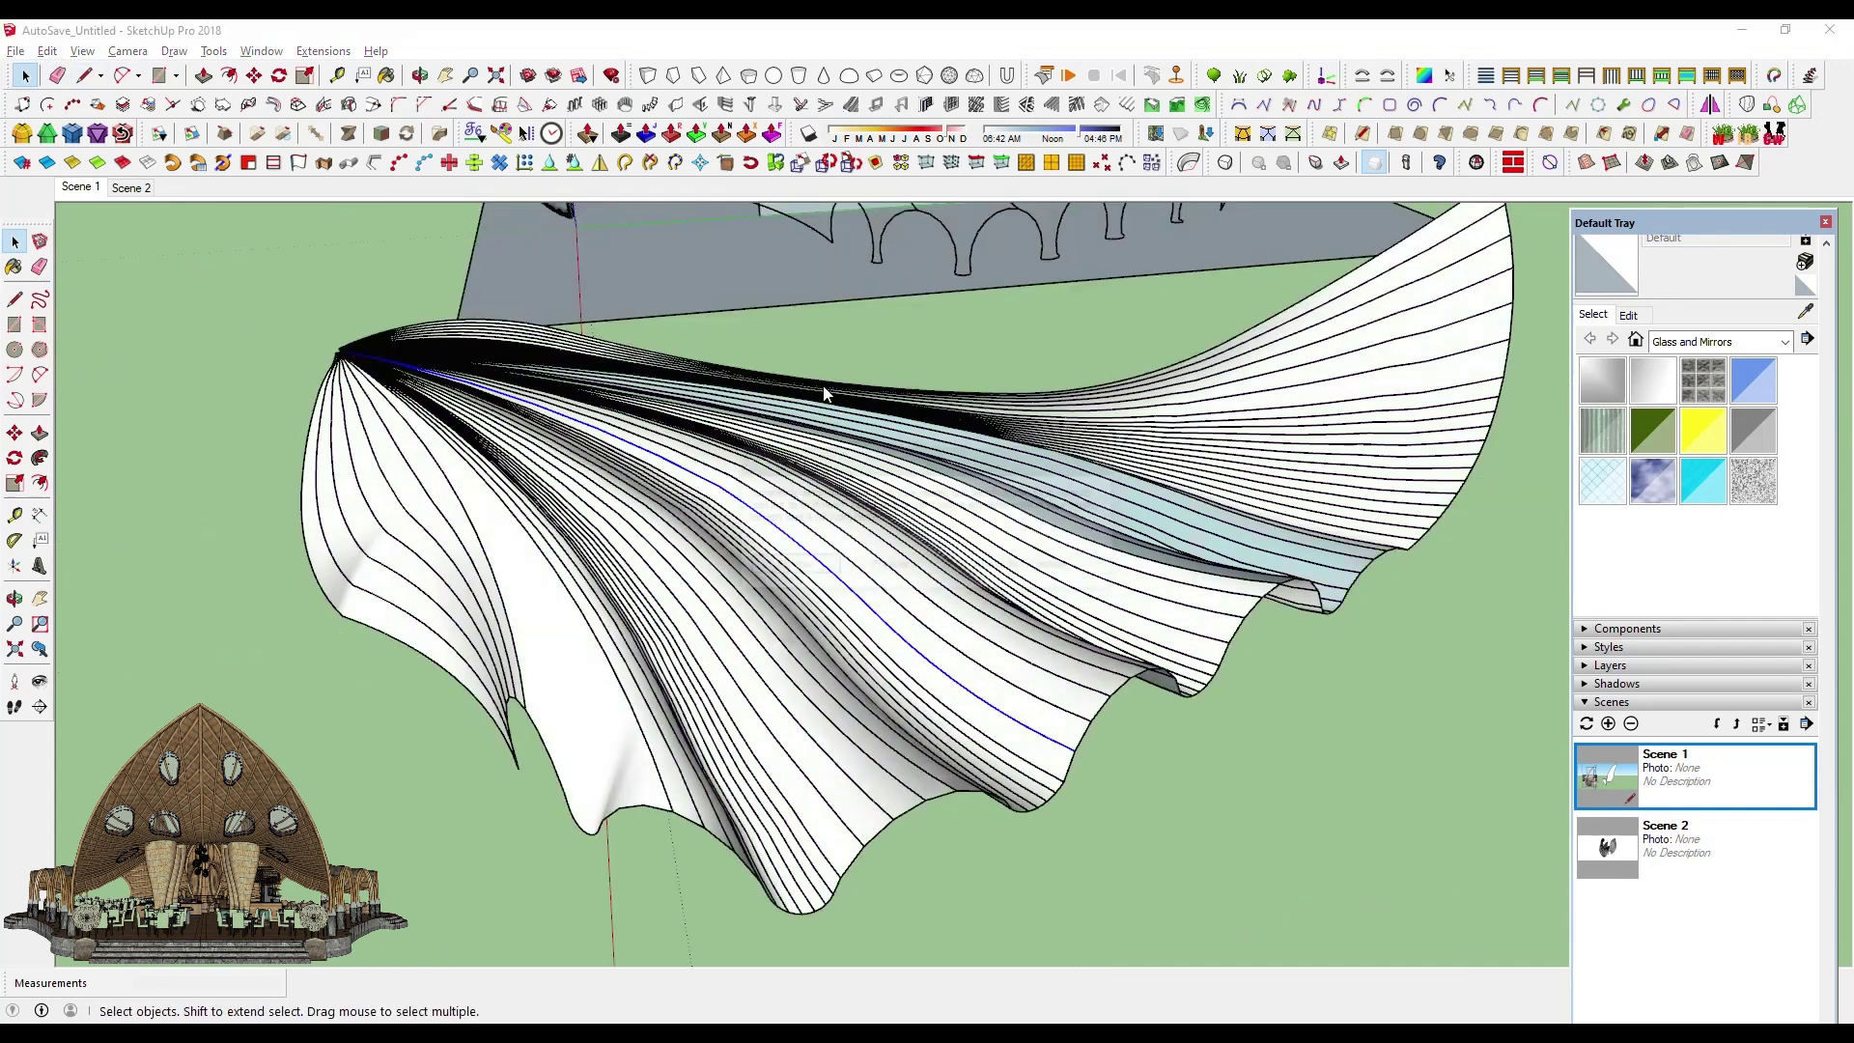
left_click(792, 564)
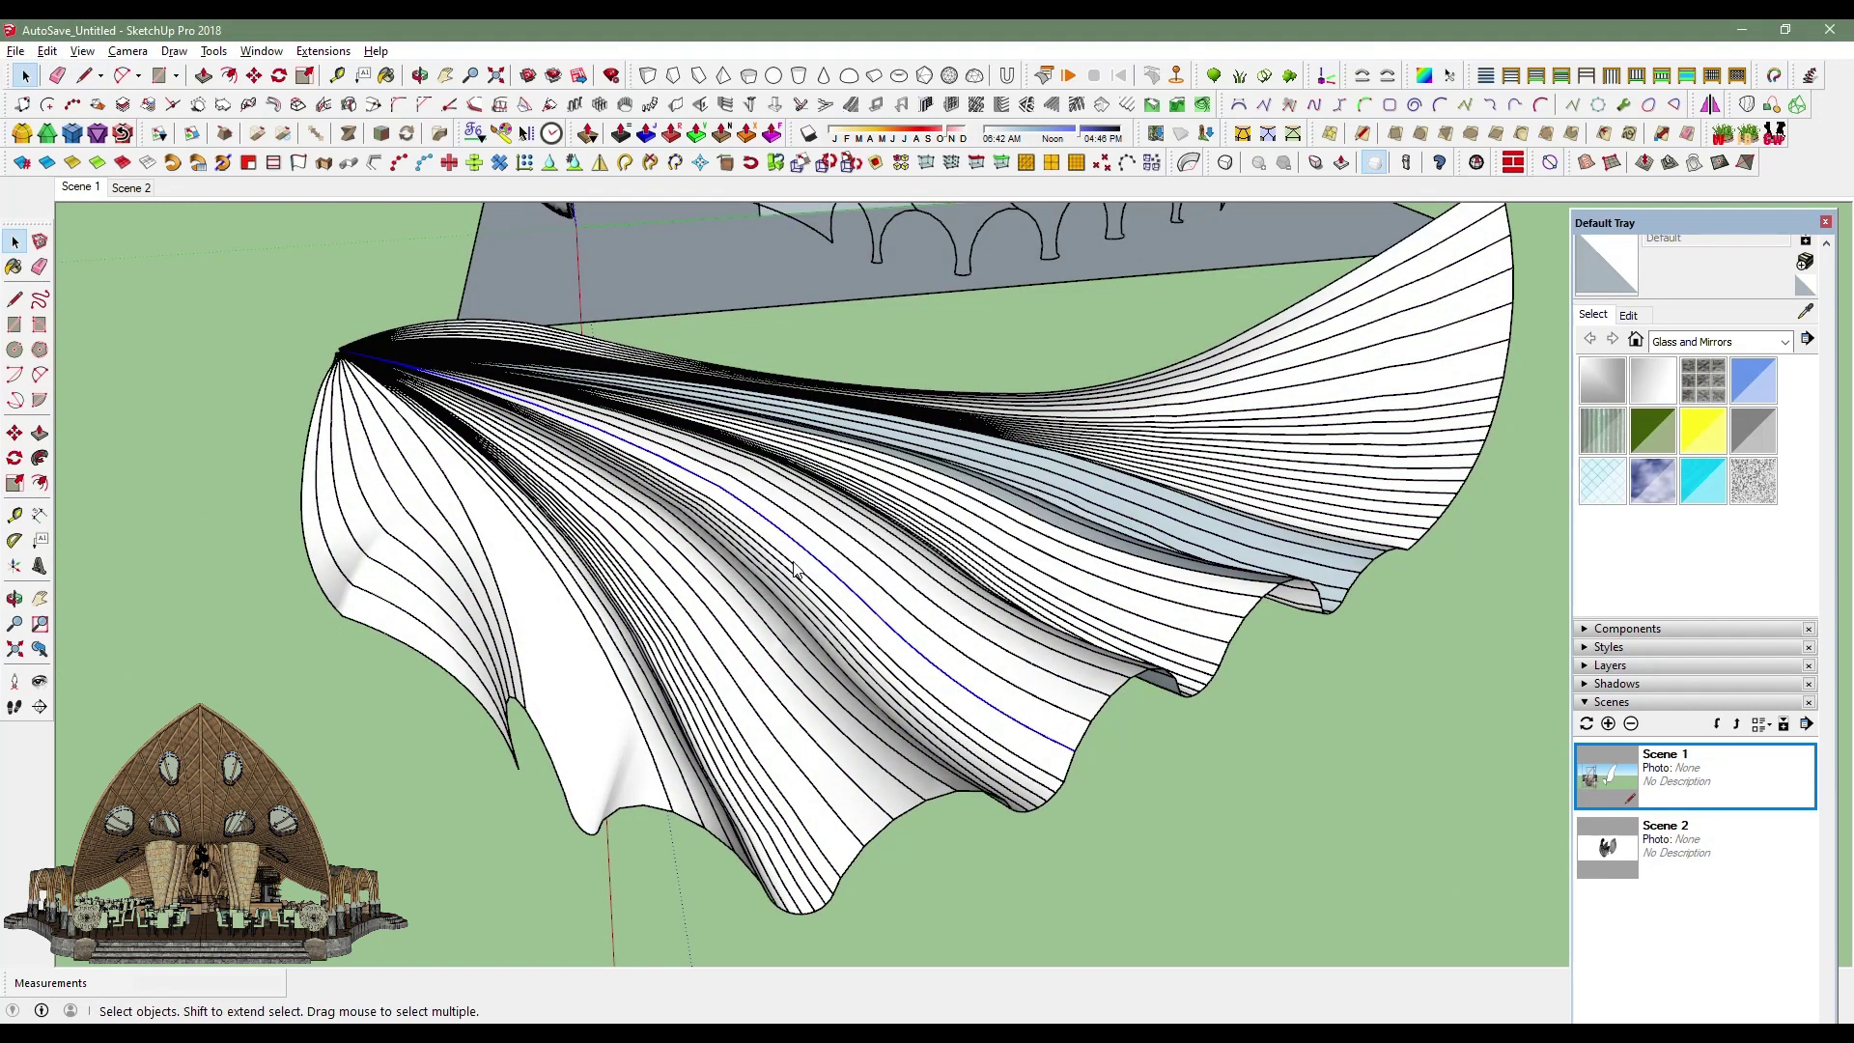
left_click(869, 564)
double_click(791, 595)
scroll(537, 369, "down", 5)
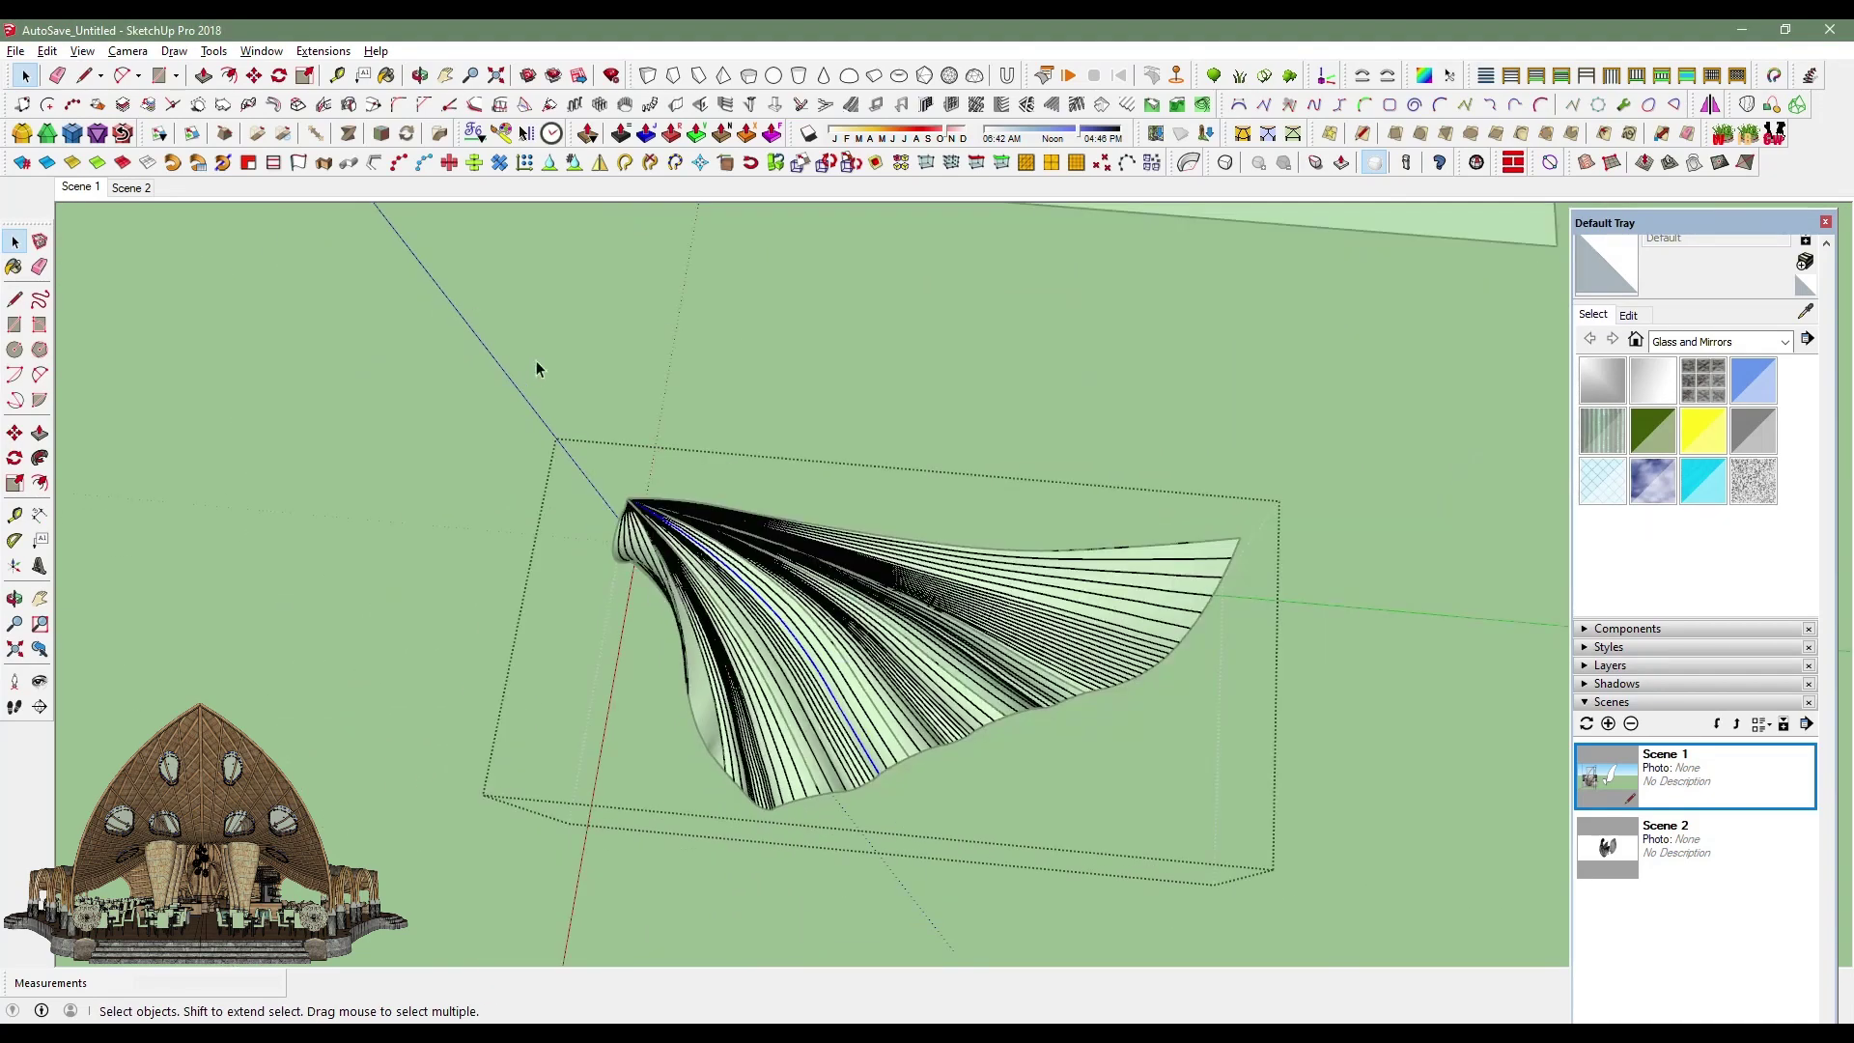
Convert the selected canopy curves into 4" Curves to Tubes ribs at precision 10.
left_click_drag(1328, 908, 1329, 908)
scroll(960, 786, "up", 3)
left_click(375, 162)
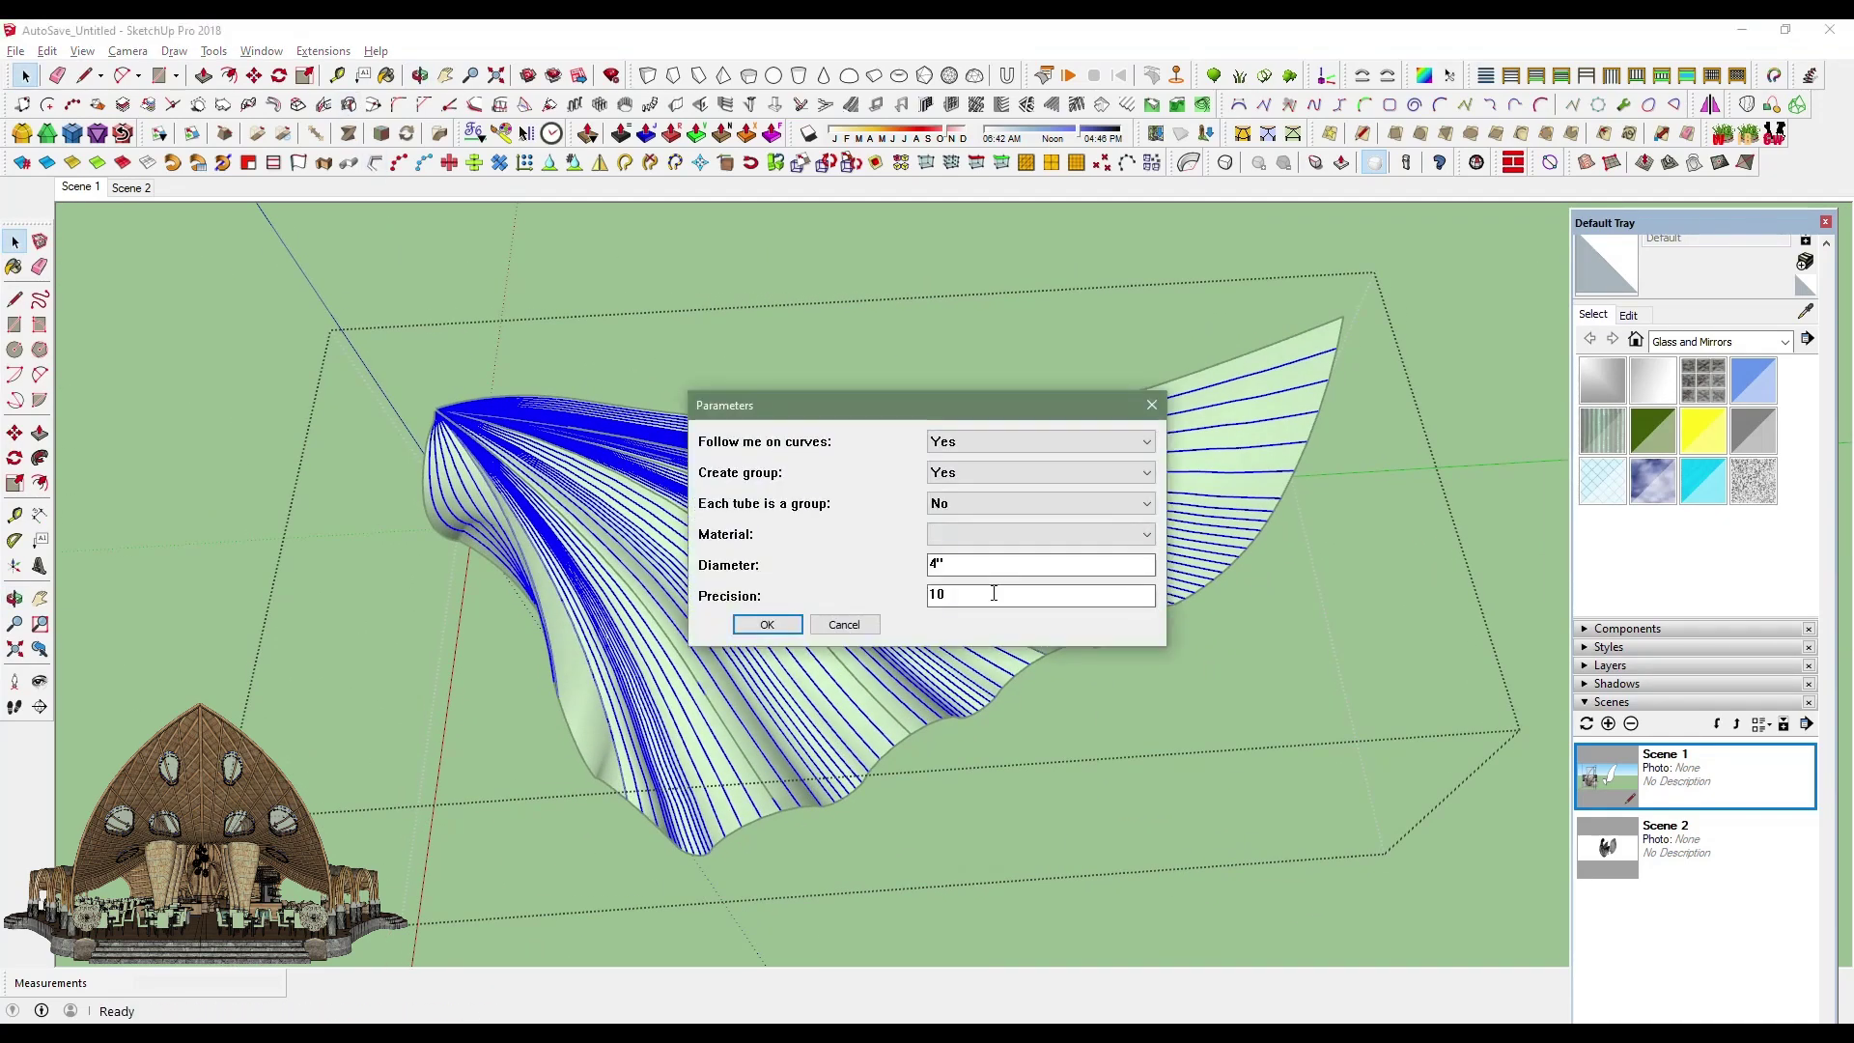
left_click(782, 626)
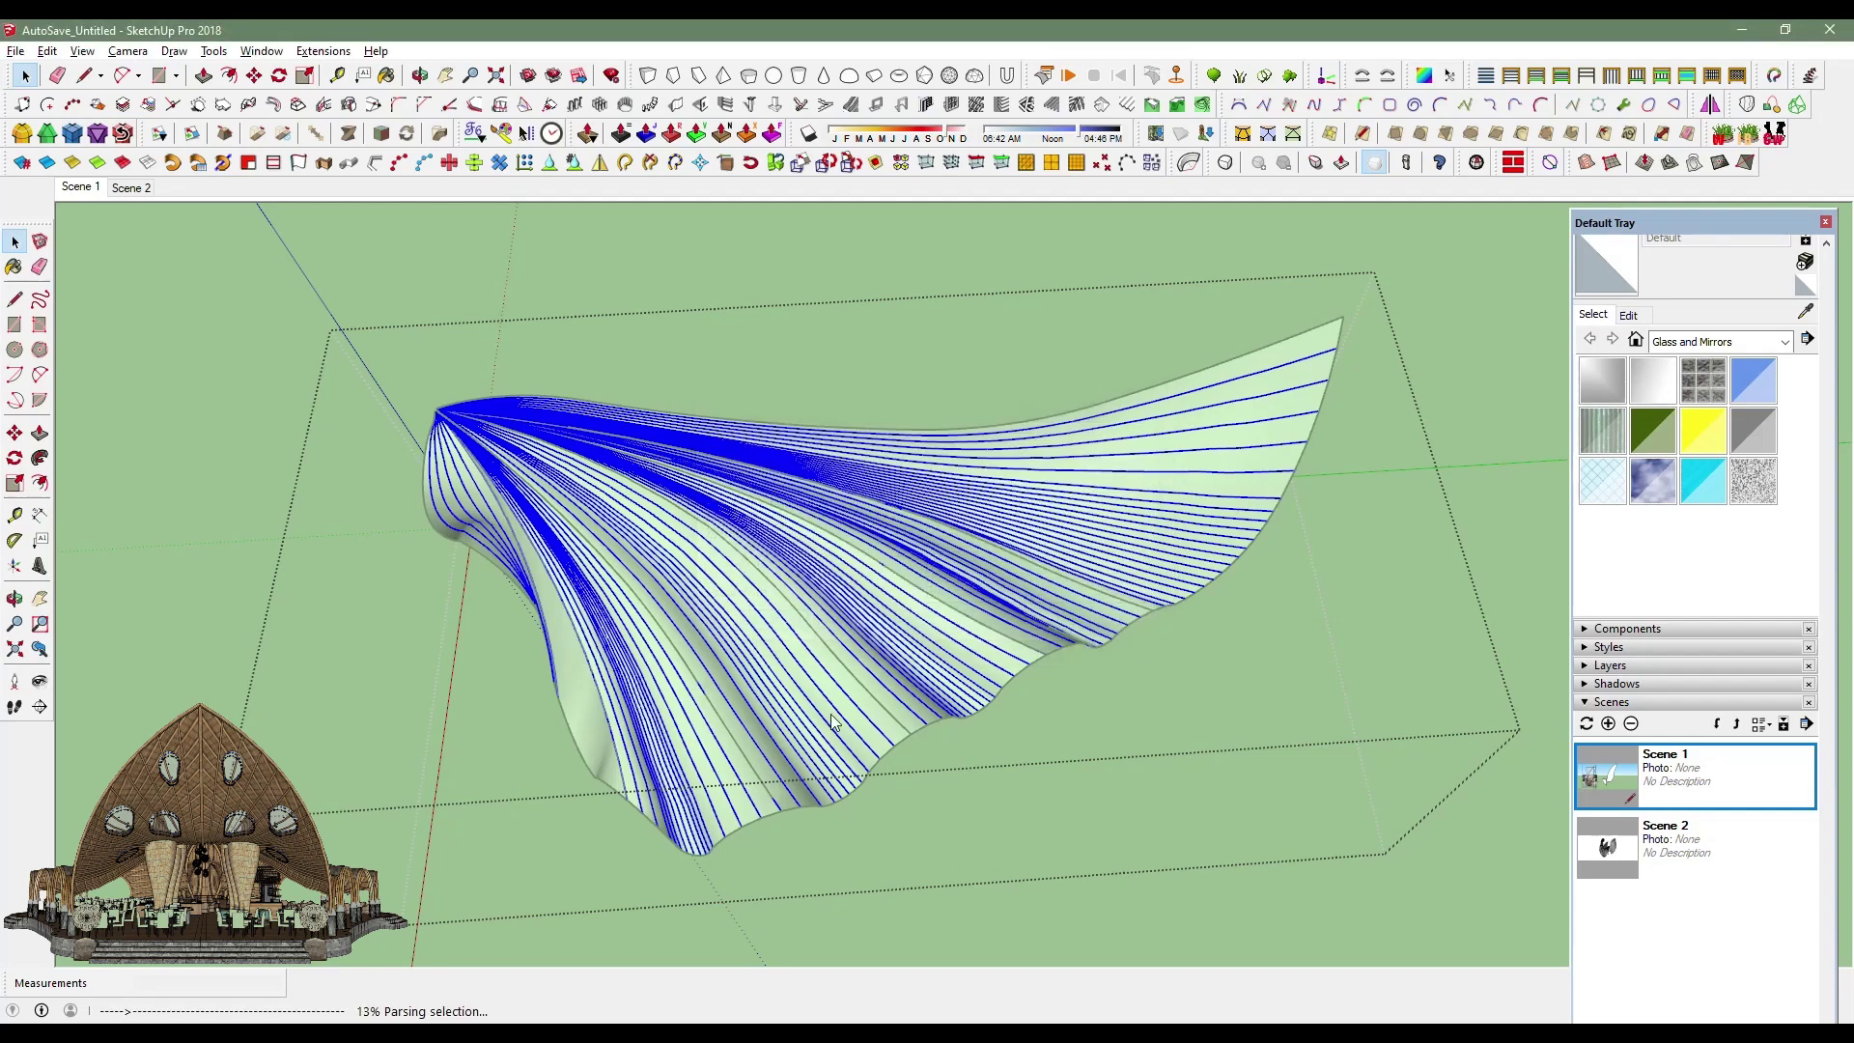
scroll(1026, 855, "up", 2)
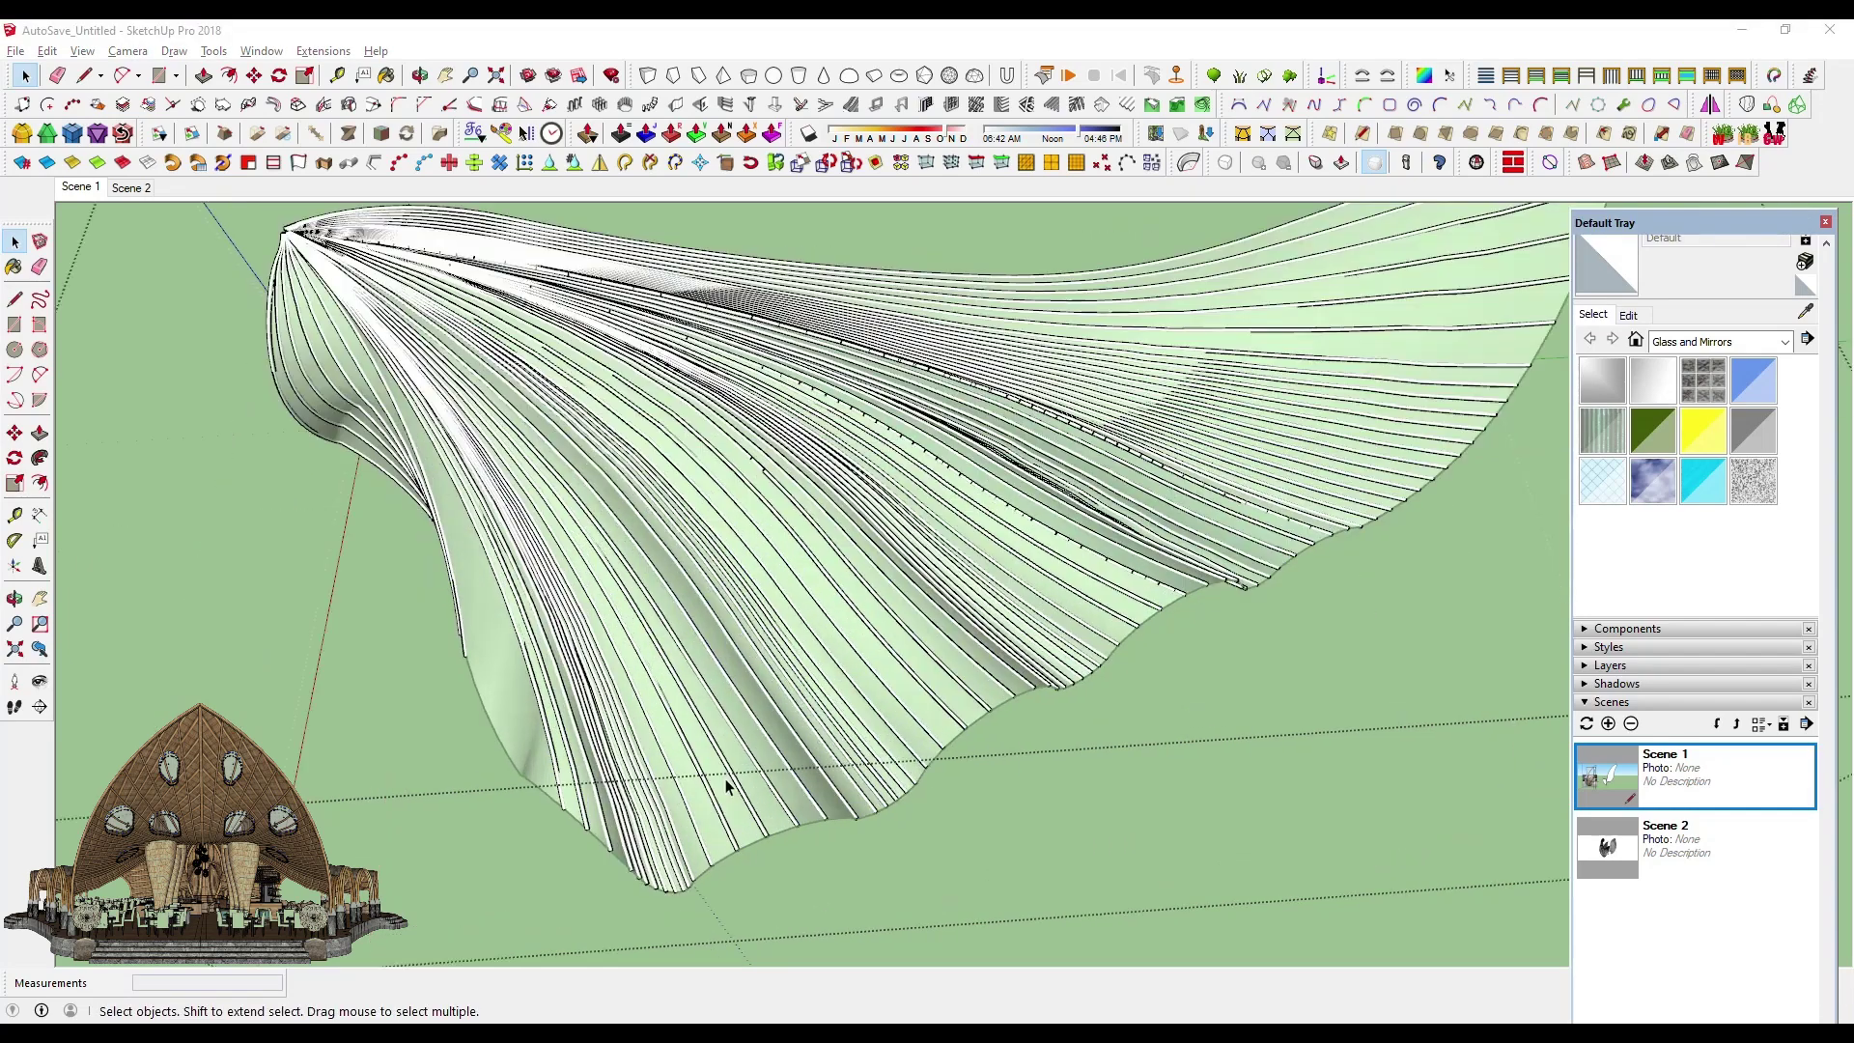
scroll(957, 709, "up", 2)
scroll(957, 709, "up", 2)
middle_click_drag(957, 708, 210, 29)
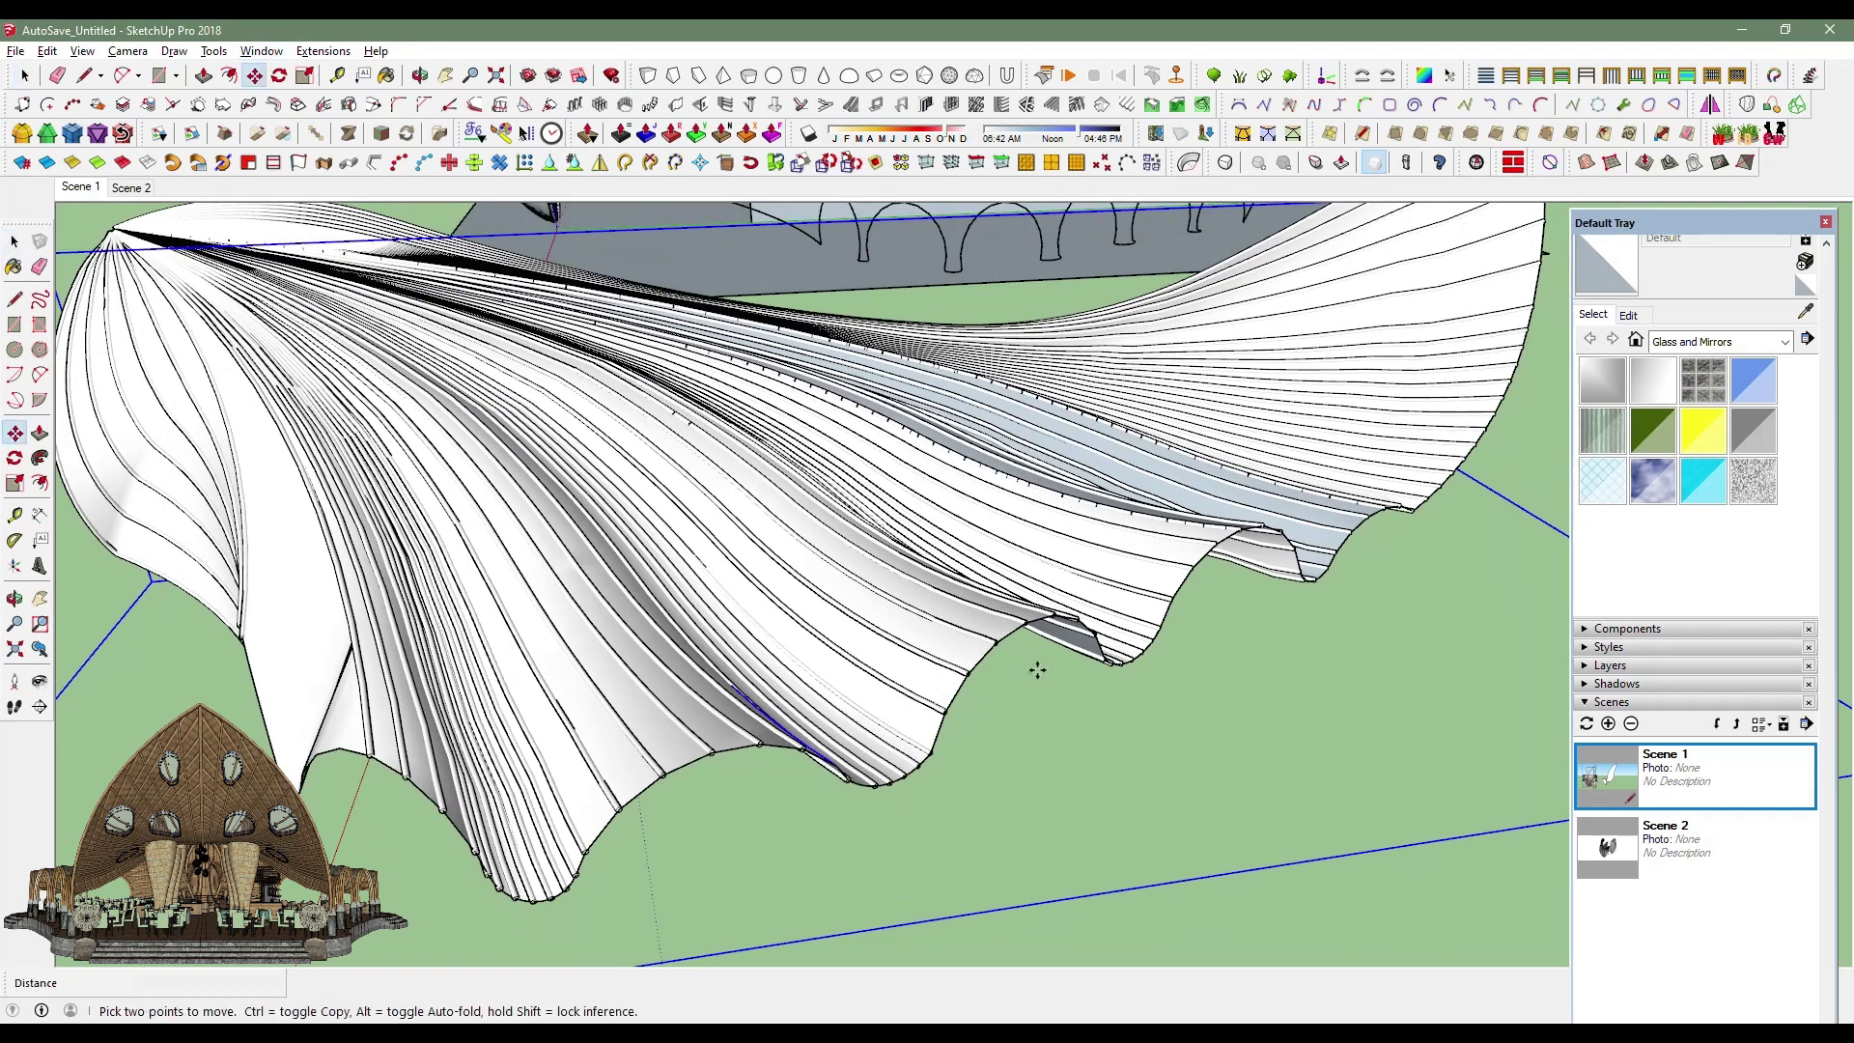
Raise the wing's skin 3 along the blue axis above its tube ribs.
left_click(1039, 734)
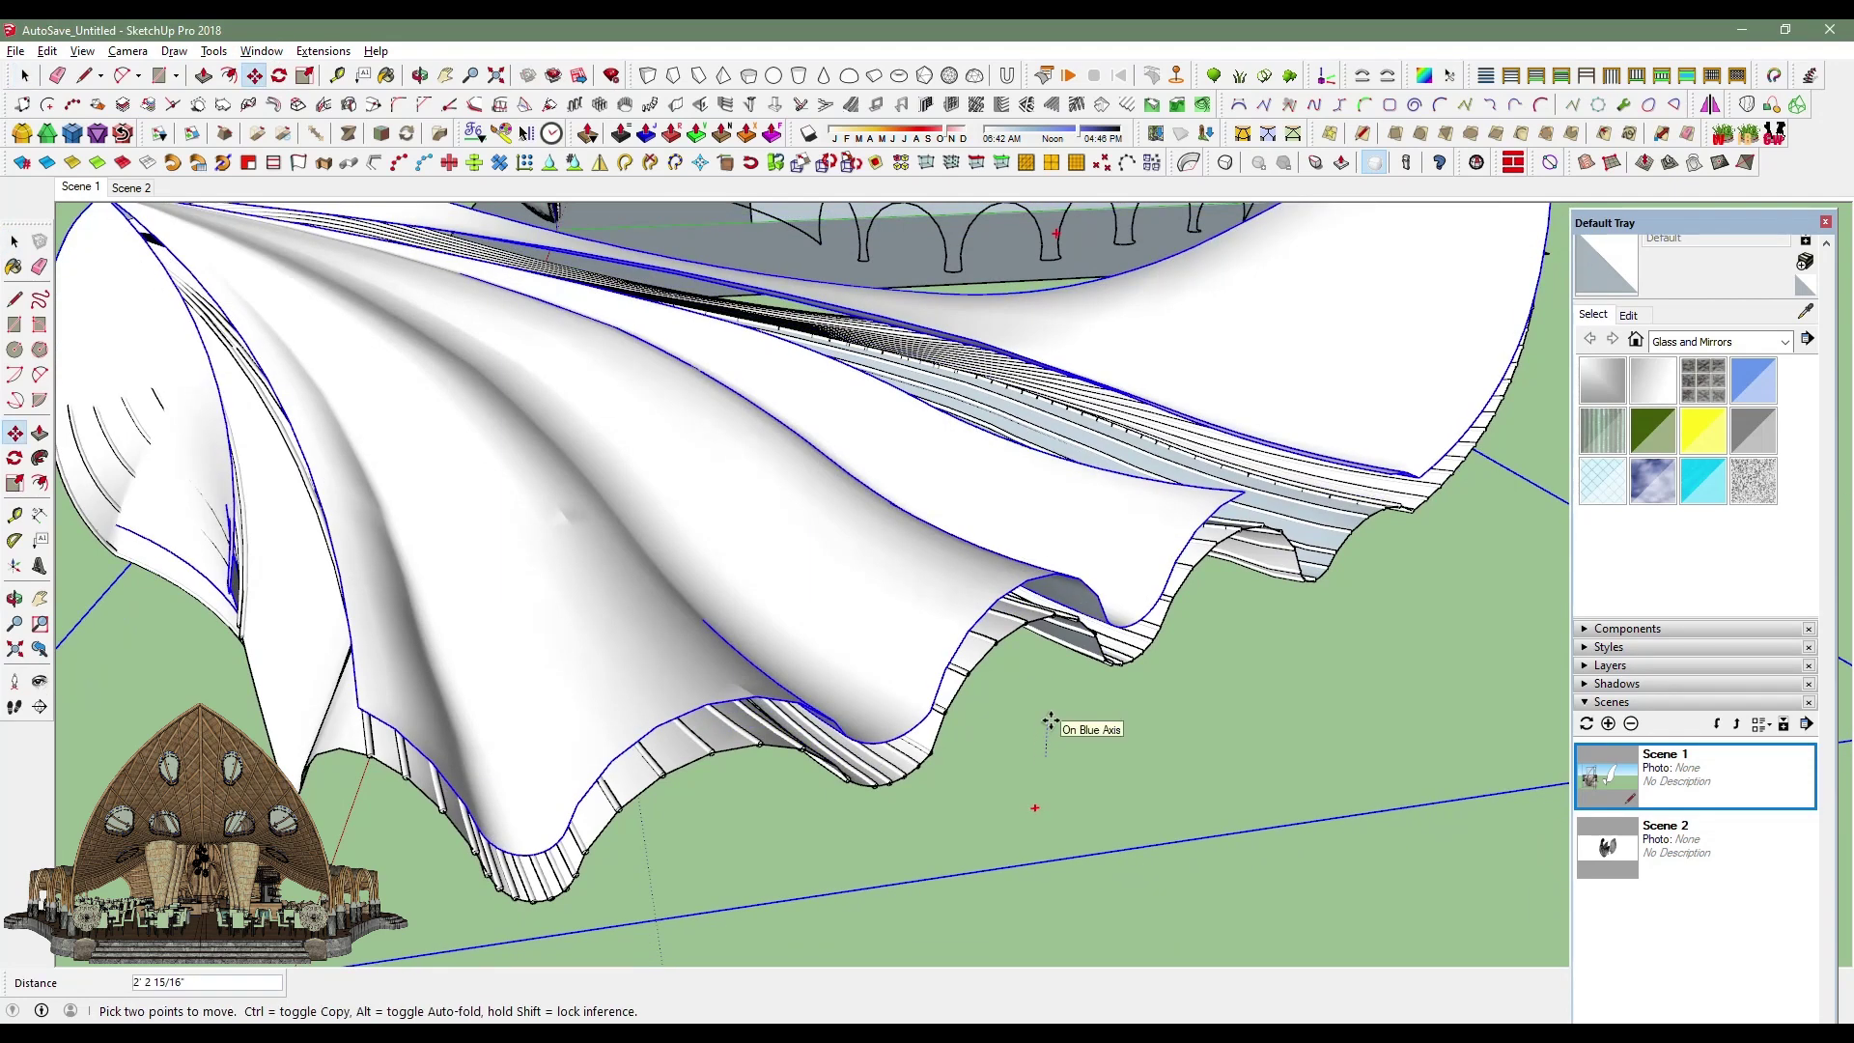
left_click(1049, 722)
middle_click_drag(1042, 735, 538, 723)
mouse_move(1004, 457)
middle_mouse_down()
mouse_move(1371, 712)
mouse_move(1180, 618)
mouse_move(1255, 538)
mouse_move(1225, 534)
middle_mouse_up()
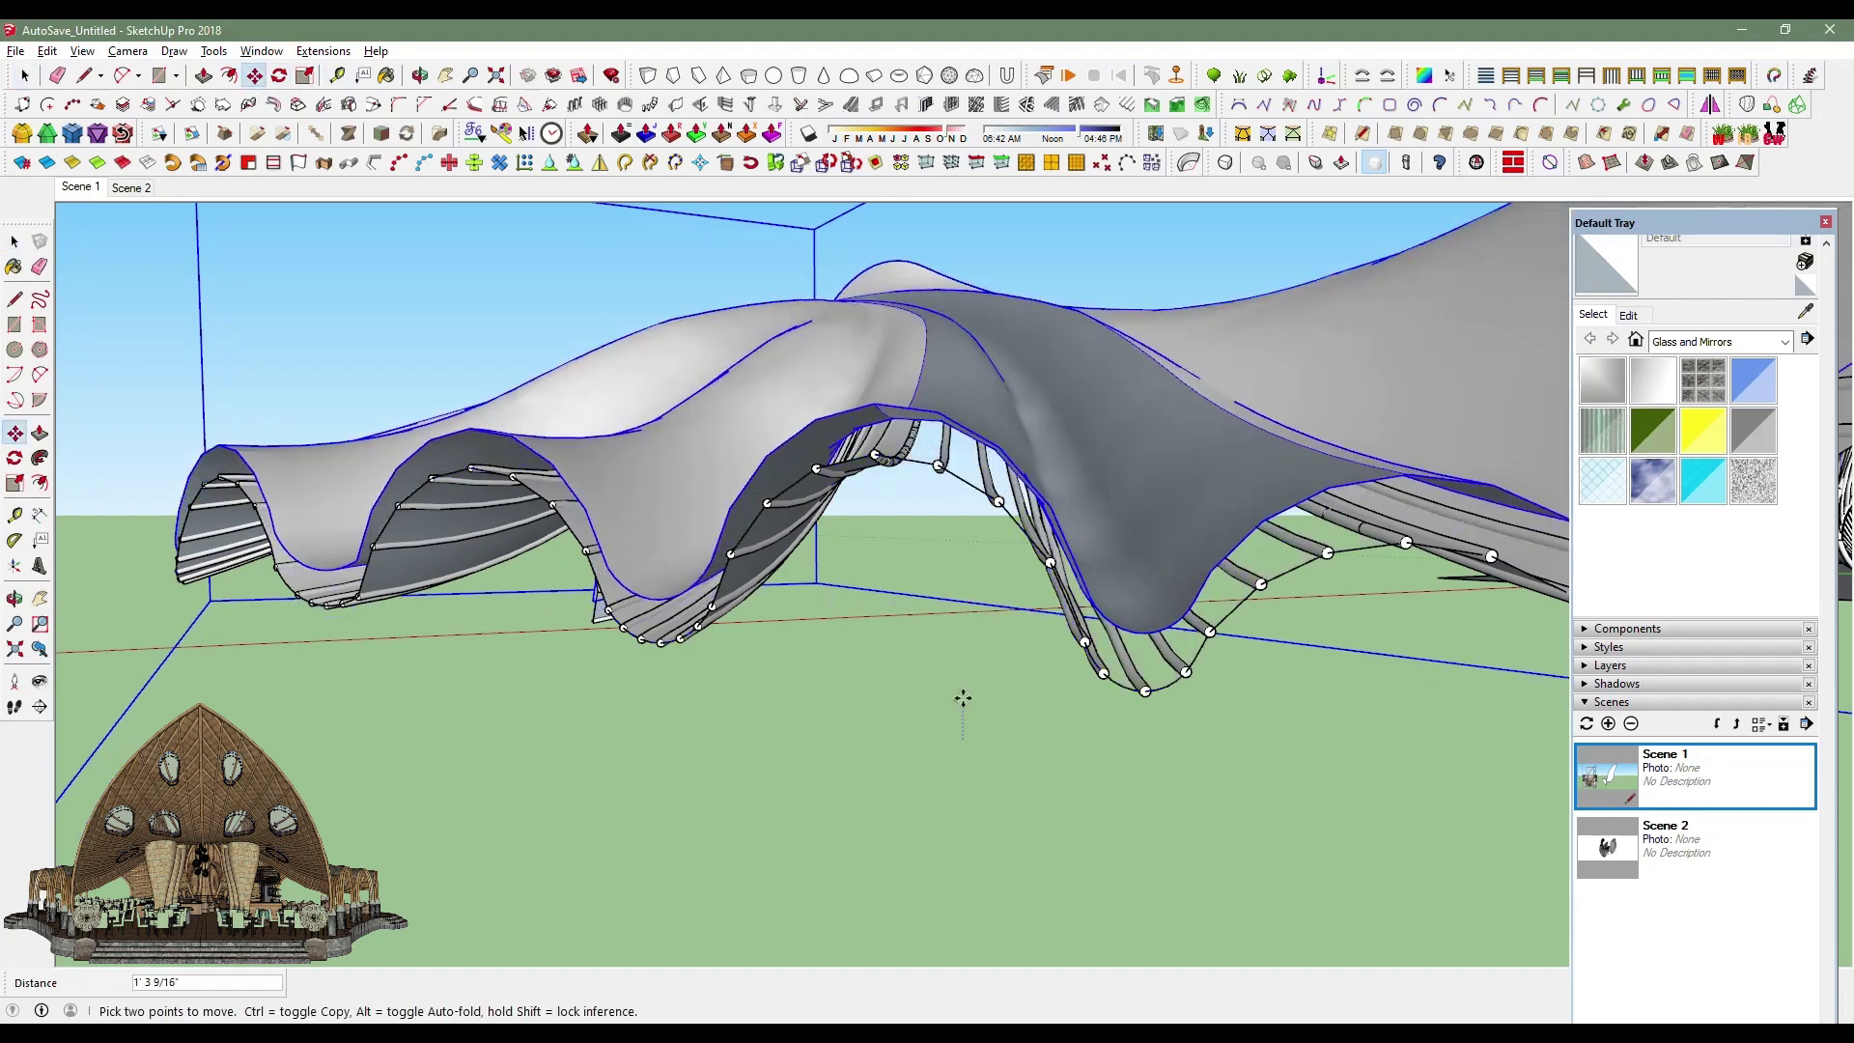
type("3")
mouse_move(961, 690)
middle_mouse_down()
mouse_move(848, 881)
mouse_move(786, 744)
mouse_move(728, 724)
mouse_move(1198, 480)
mouse_move(807, 808)
mouse_move(623, 677)
middle_mouse_up()
key("space")
scroll(1037, 740, "down", 3)
Group the entire draped wing and convert the group into a component.
mouse_move(1037, 740)
middle_mouse_down()
mouse_move(869, 676)
mouse_move(773, 869)
mouse_move(682, 962)
mouse_move(740, 693)
middle_mouse_up()
left_click_drag(374, 444, 1191, 916)
right_click(830, 711)
left_click(924, 228)
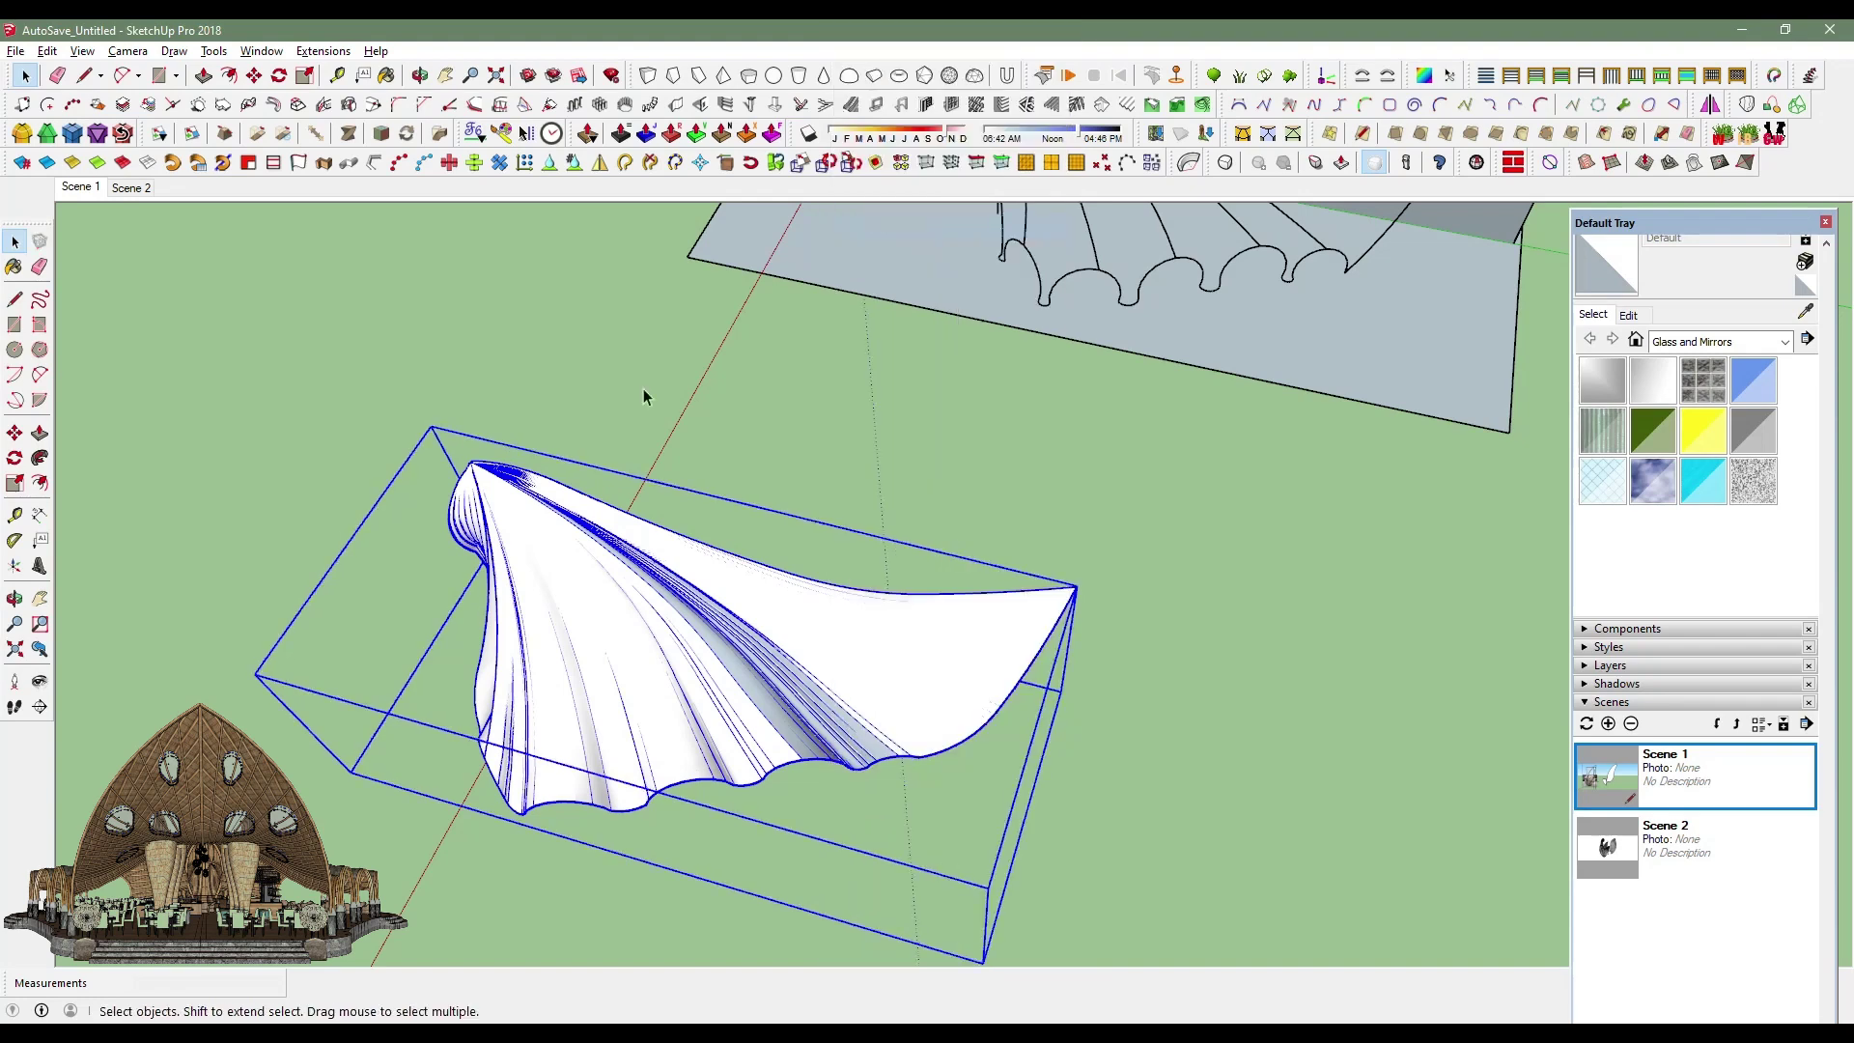
right_click(798, 717)
left_click(836, 180)
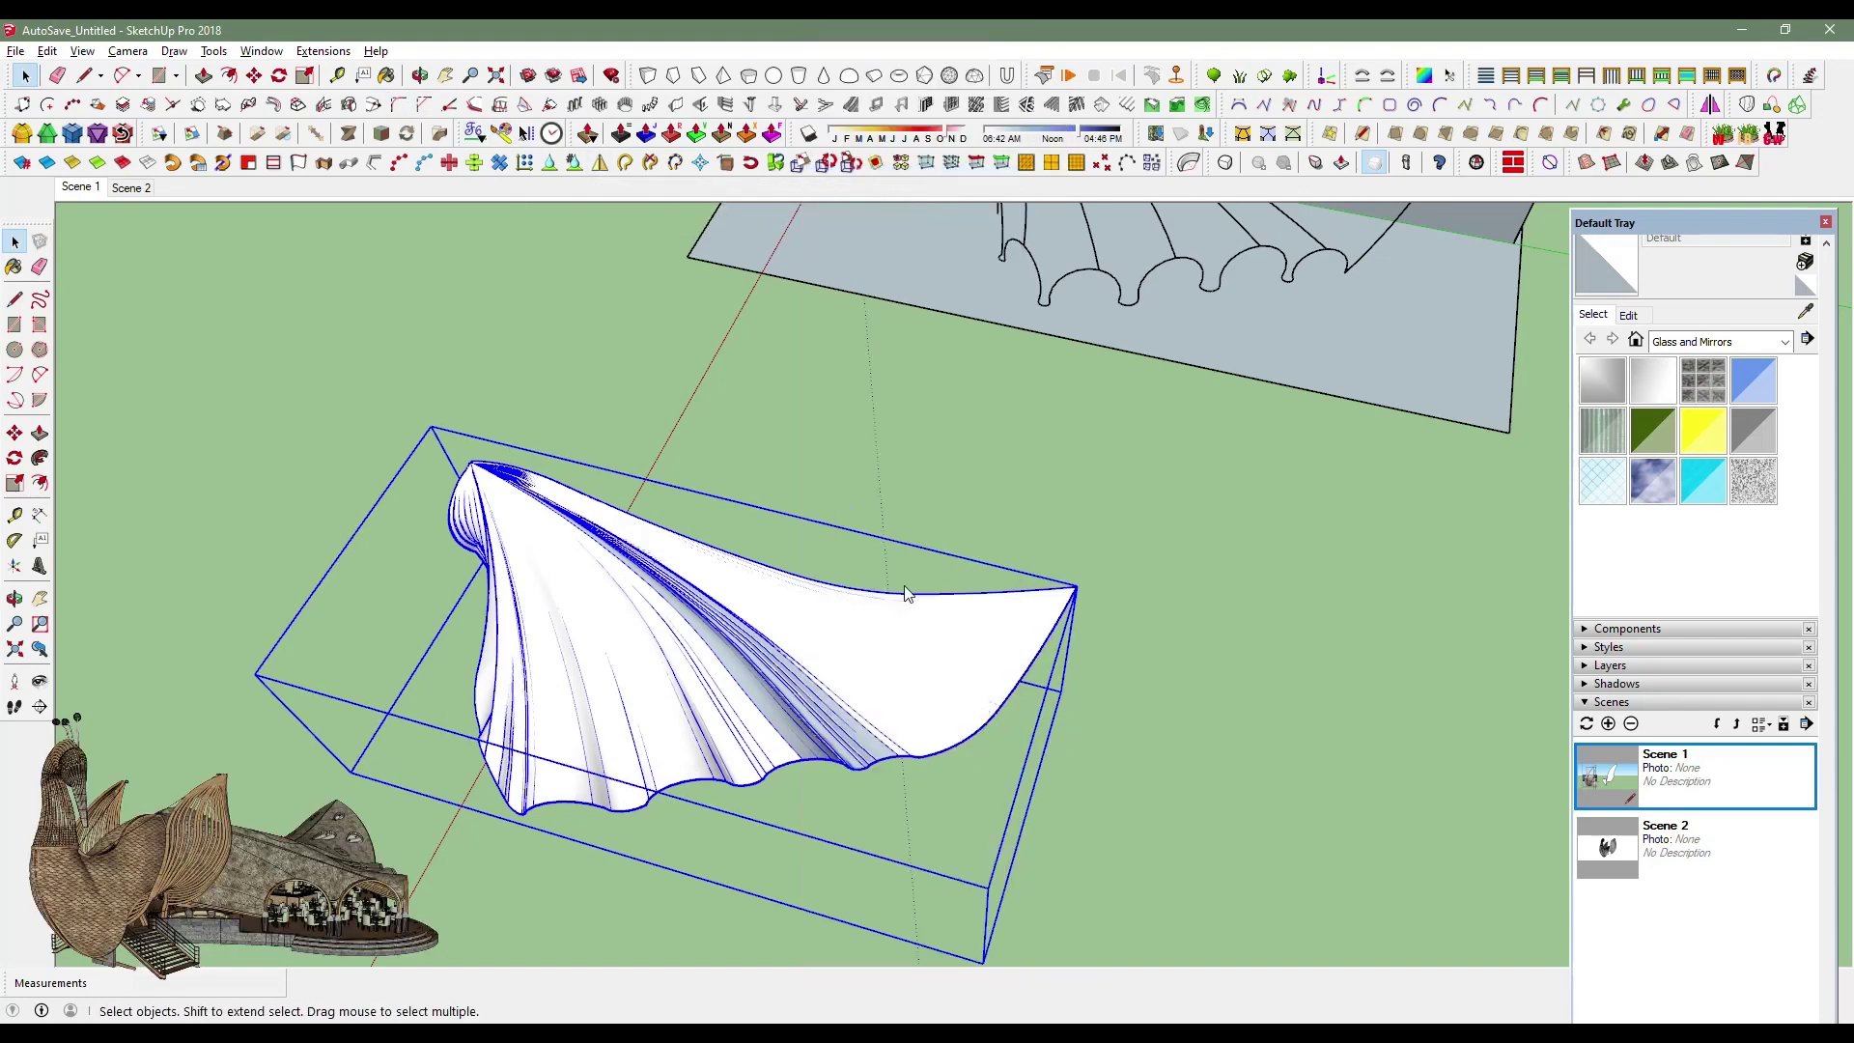
left_click(948, 786)
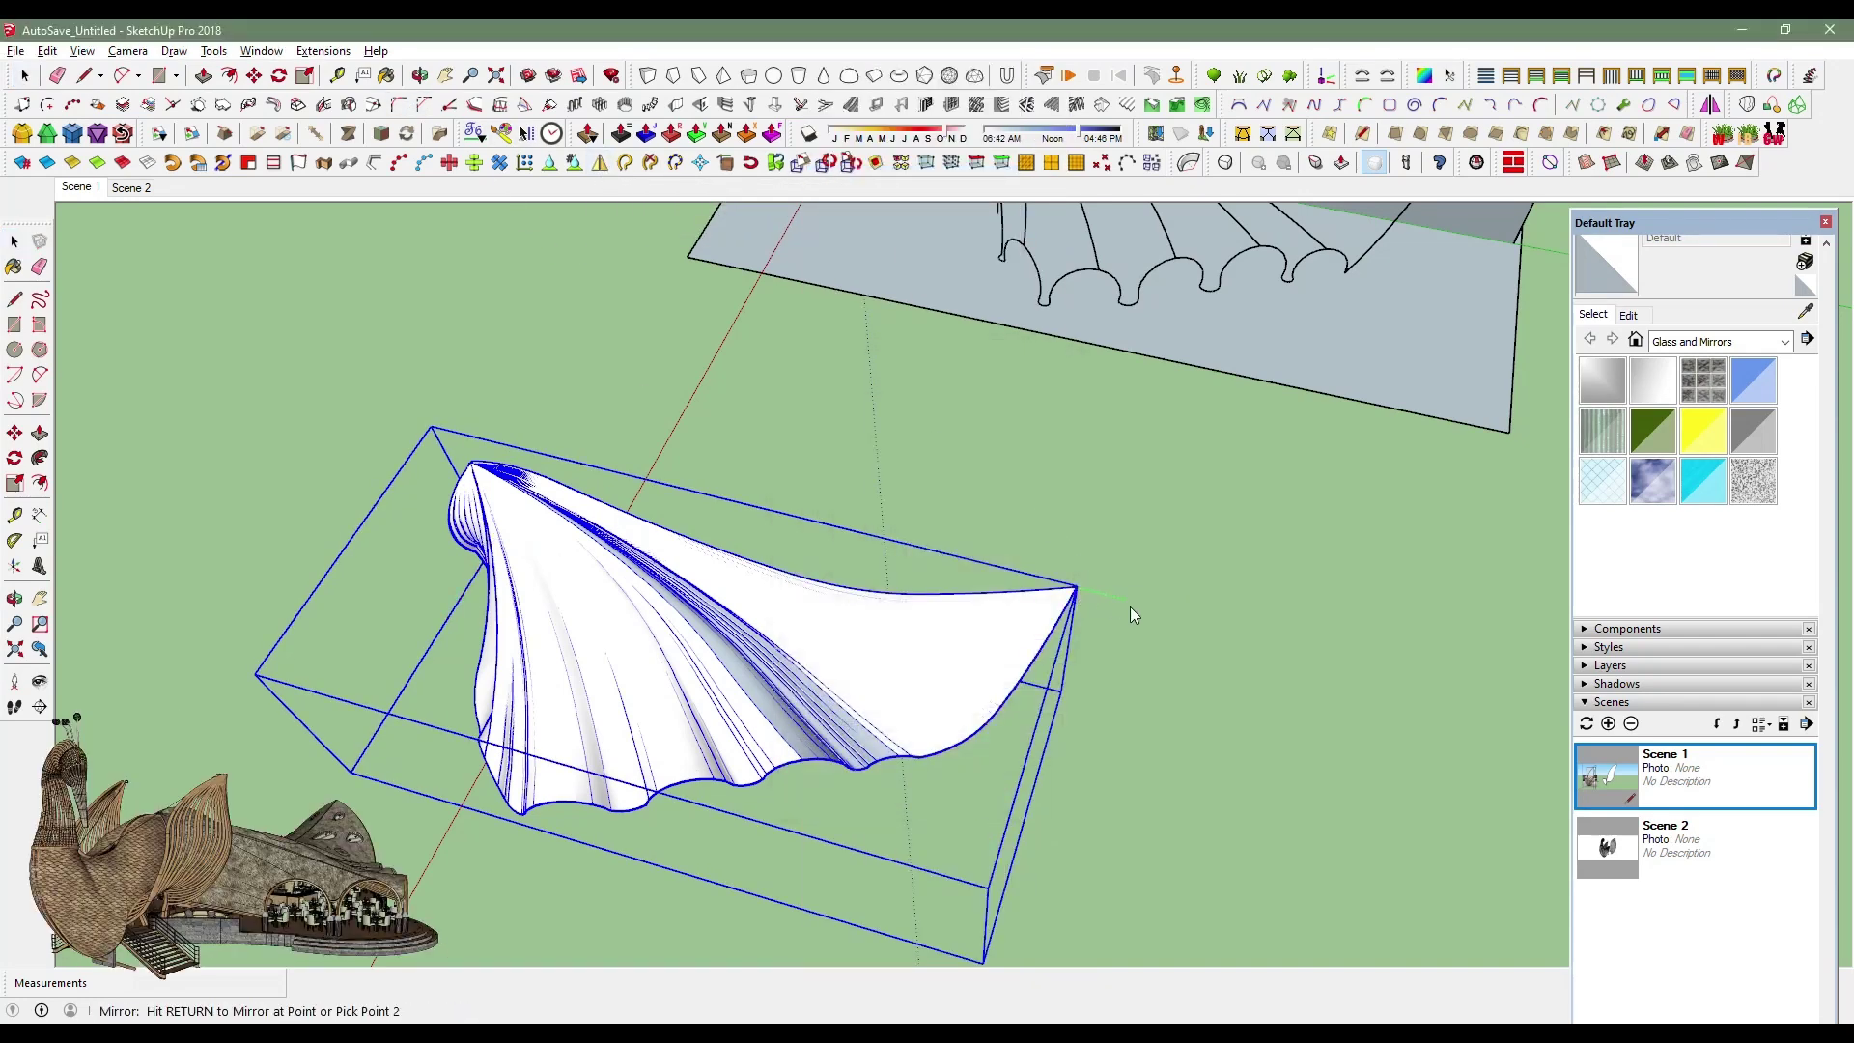
Finish mirroring the wing component.
left_click(1137, 409)
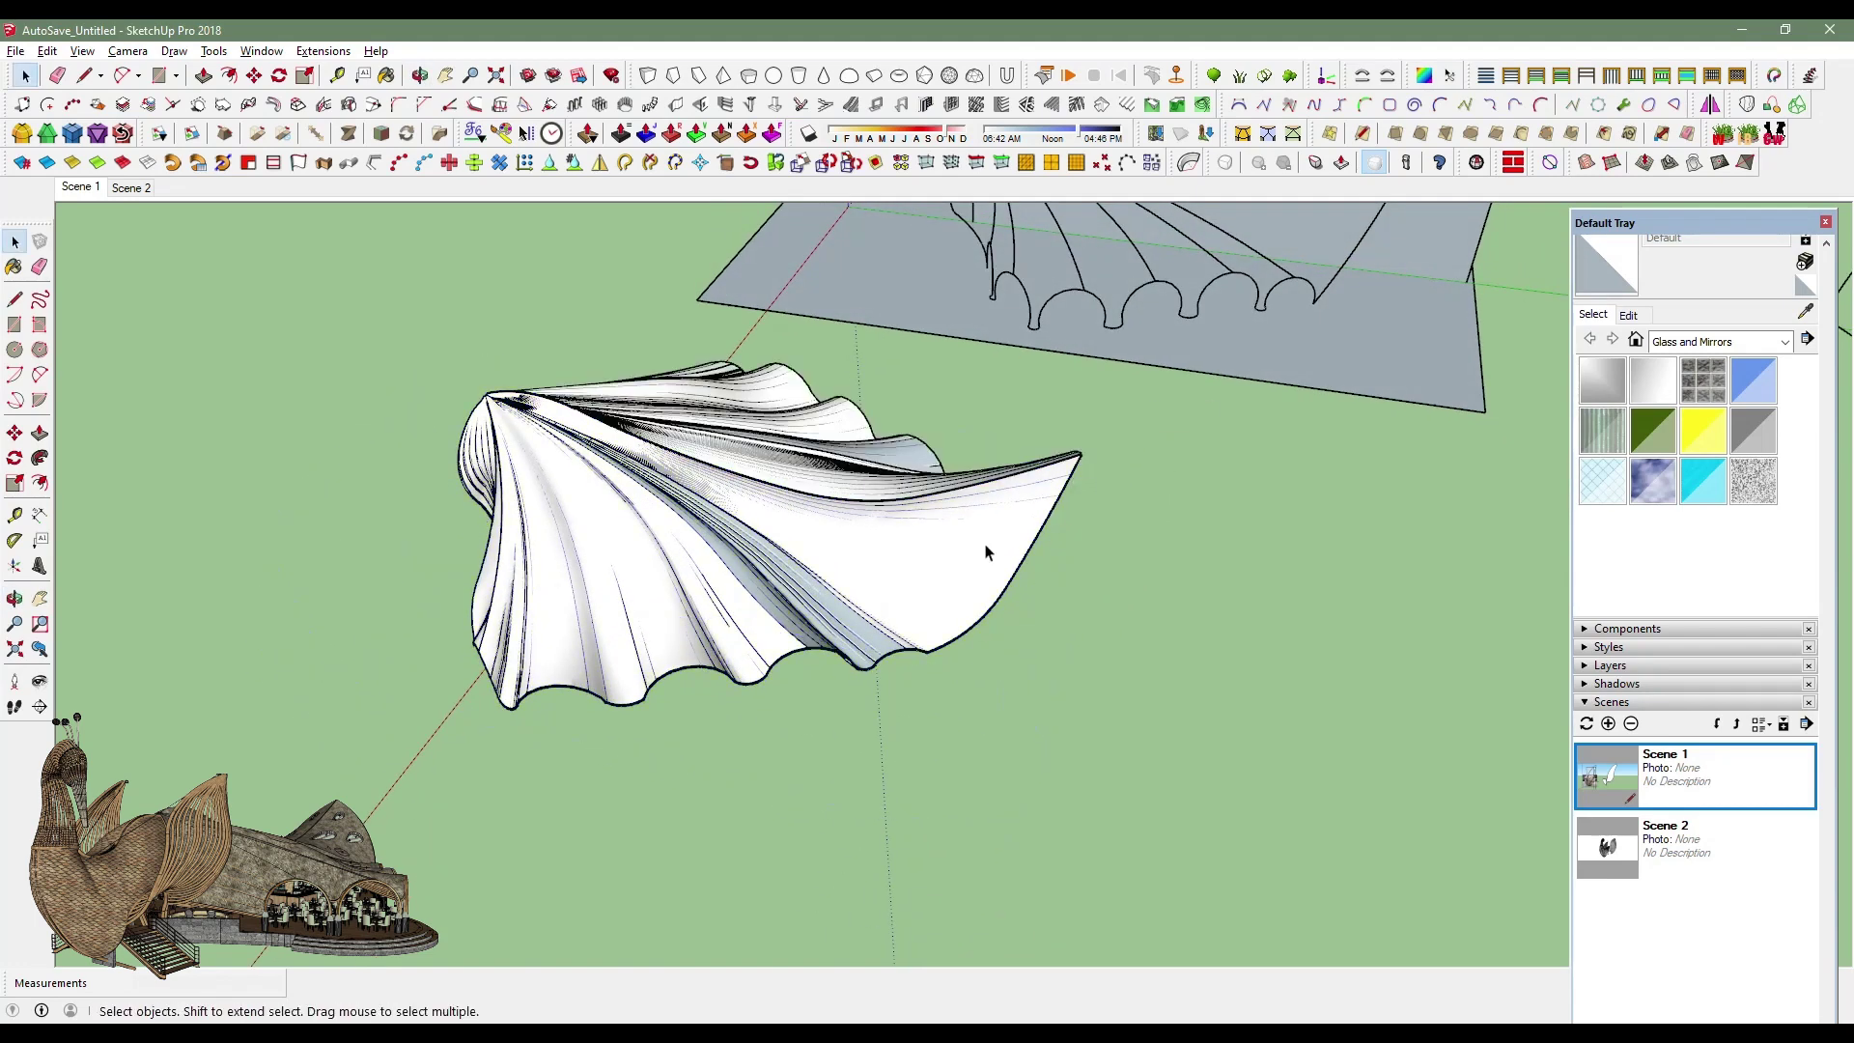
middle_click_drag(994, 567, 882, 623)
right_click(797, 684)
left_click(280, 83)
Zoom in on the wing tip strips and turn off profile outlines in the style.
scroll(708, 726, "up", 3)
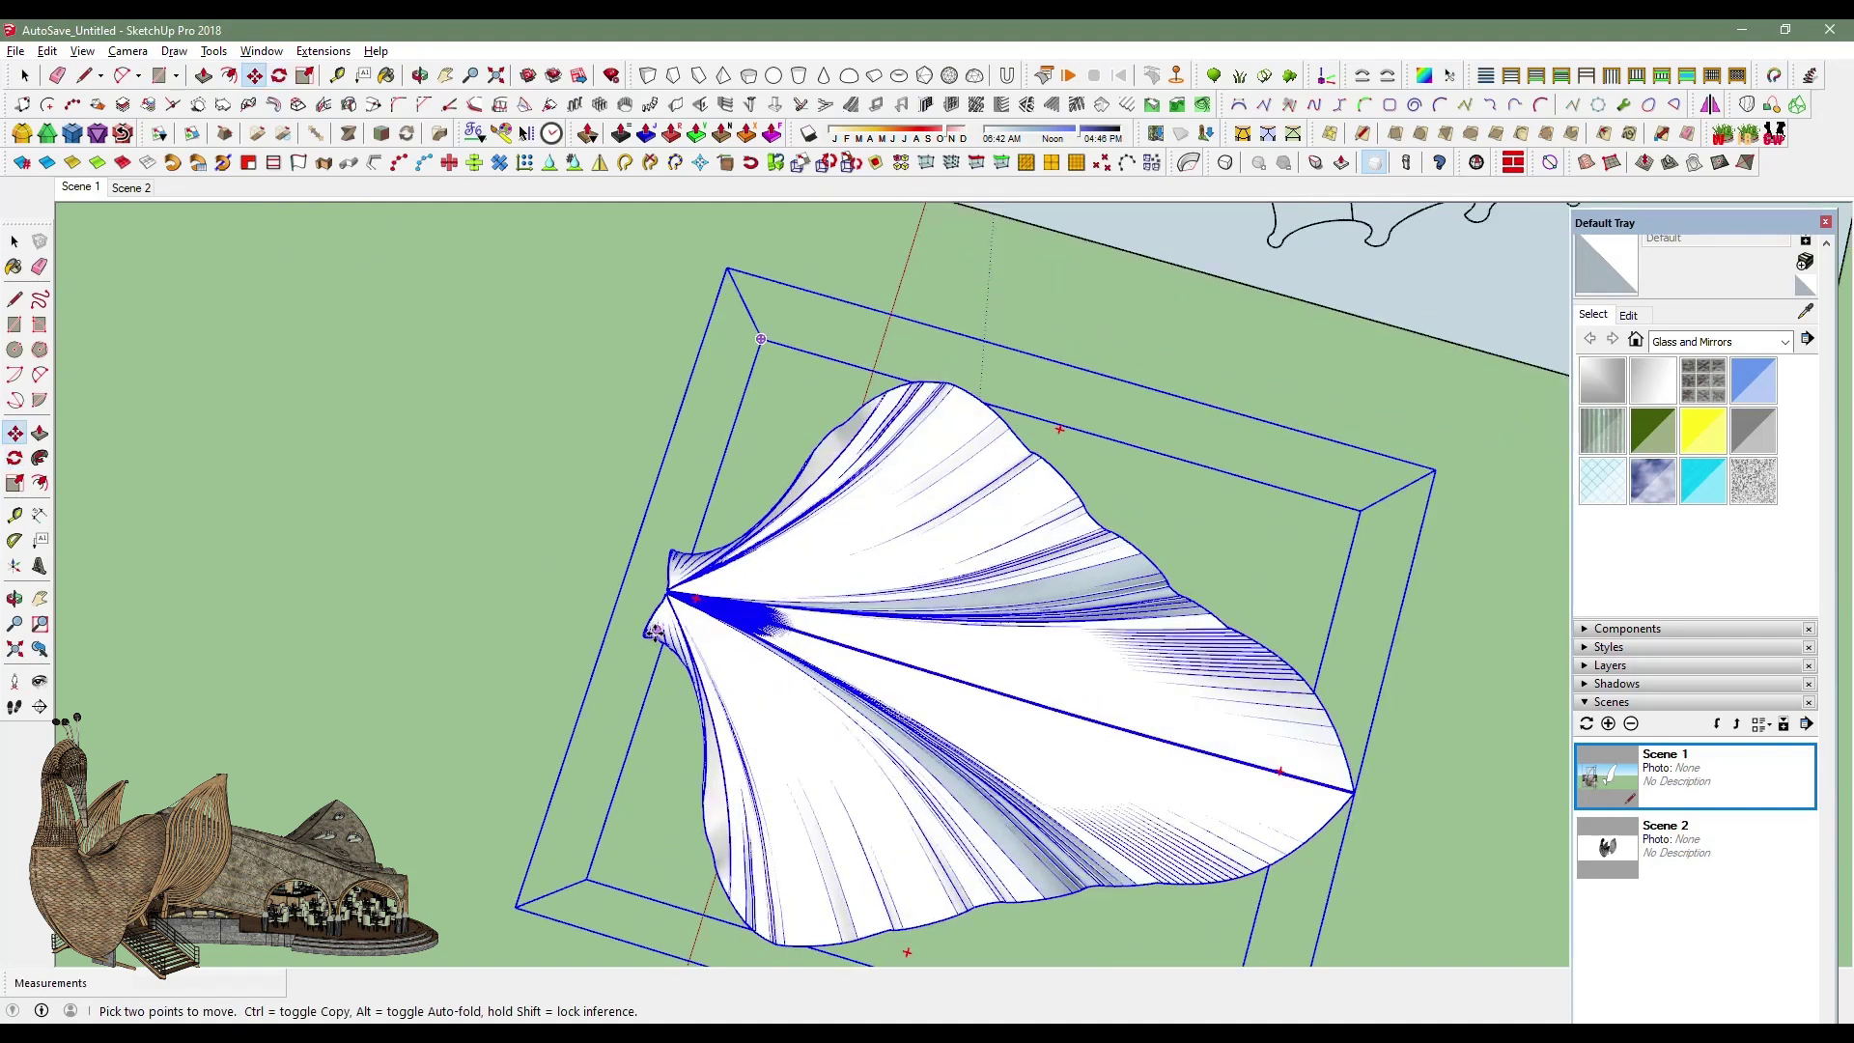
scroll(662, 621, "up", 4)
mouse_move(704, 570)
middle_mouse_down()
mouse_move(1126, 428)
mouse_move(725, 712)
middle_mouse_up()
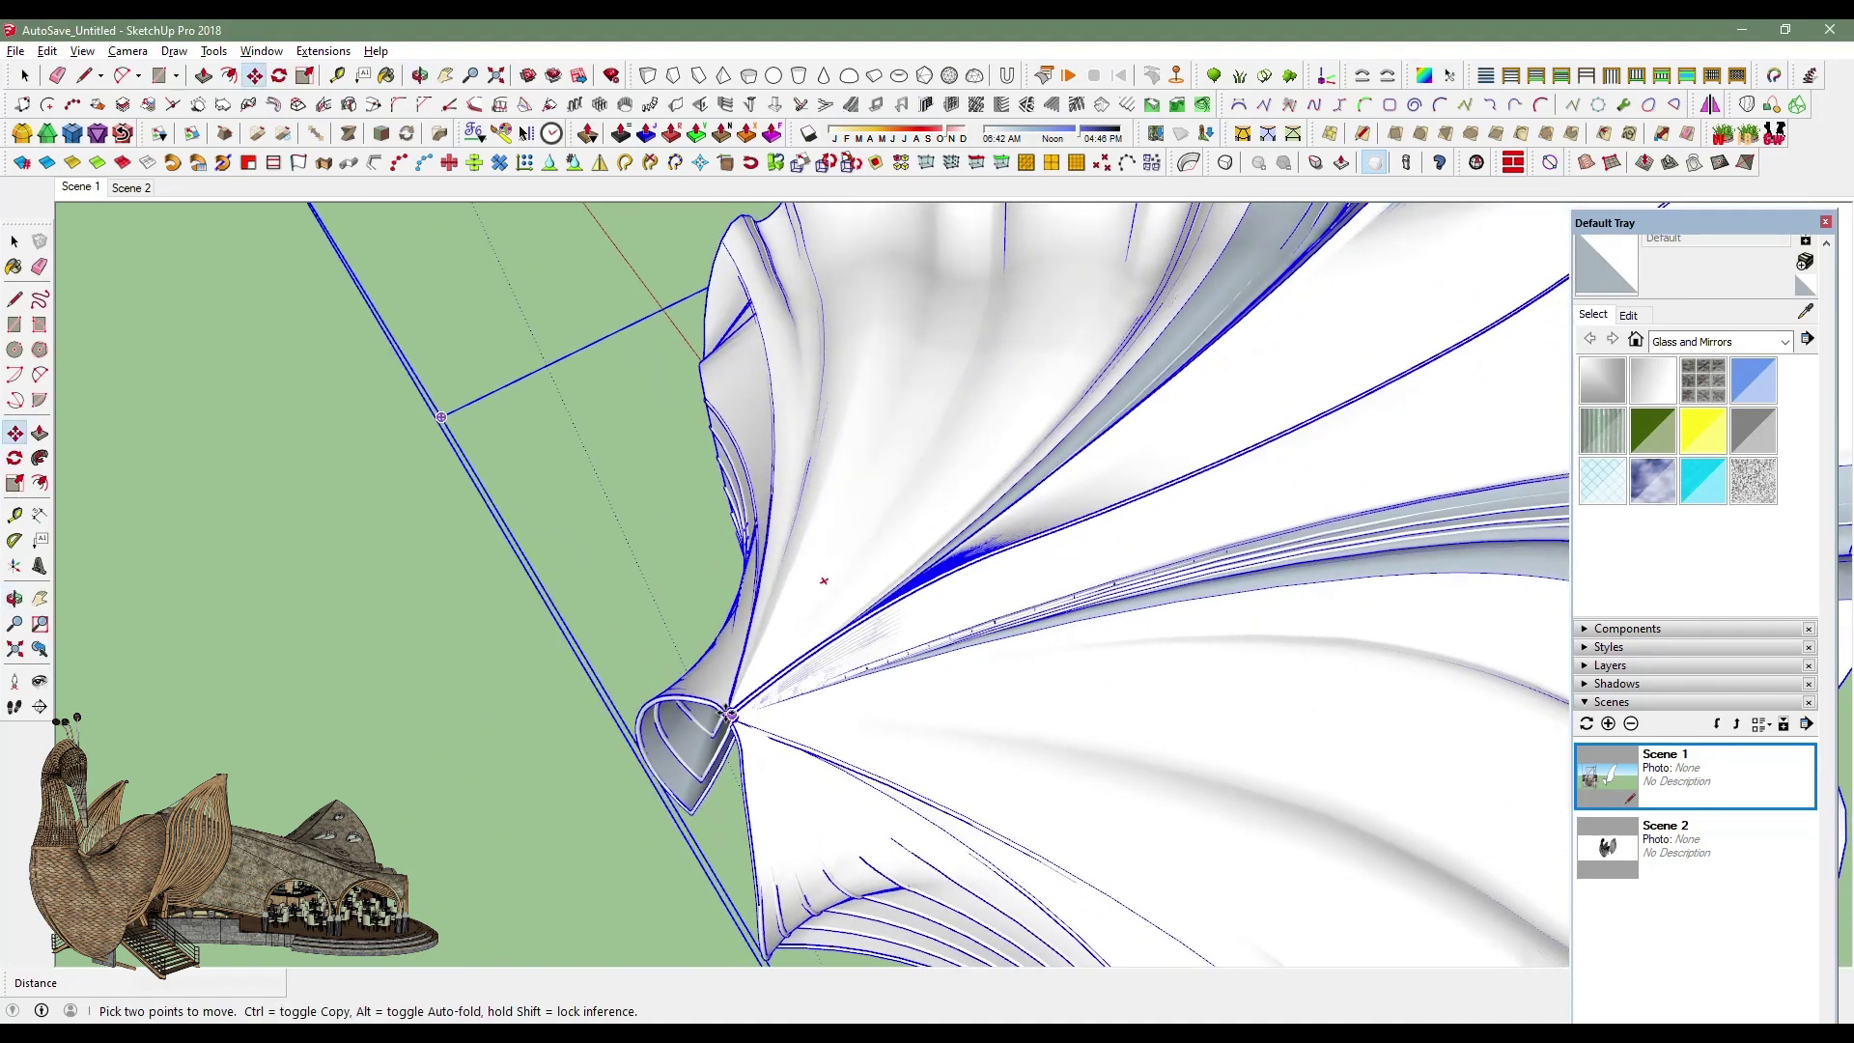
scroll(726, 712, "up", 1)
scroll(725, 712, "up", 2)
scroll(725, 712, "up", 2)
scroll(726, 712, "up", 2)
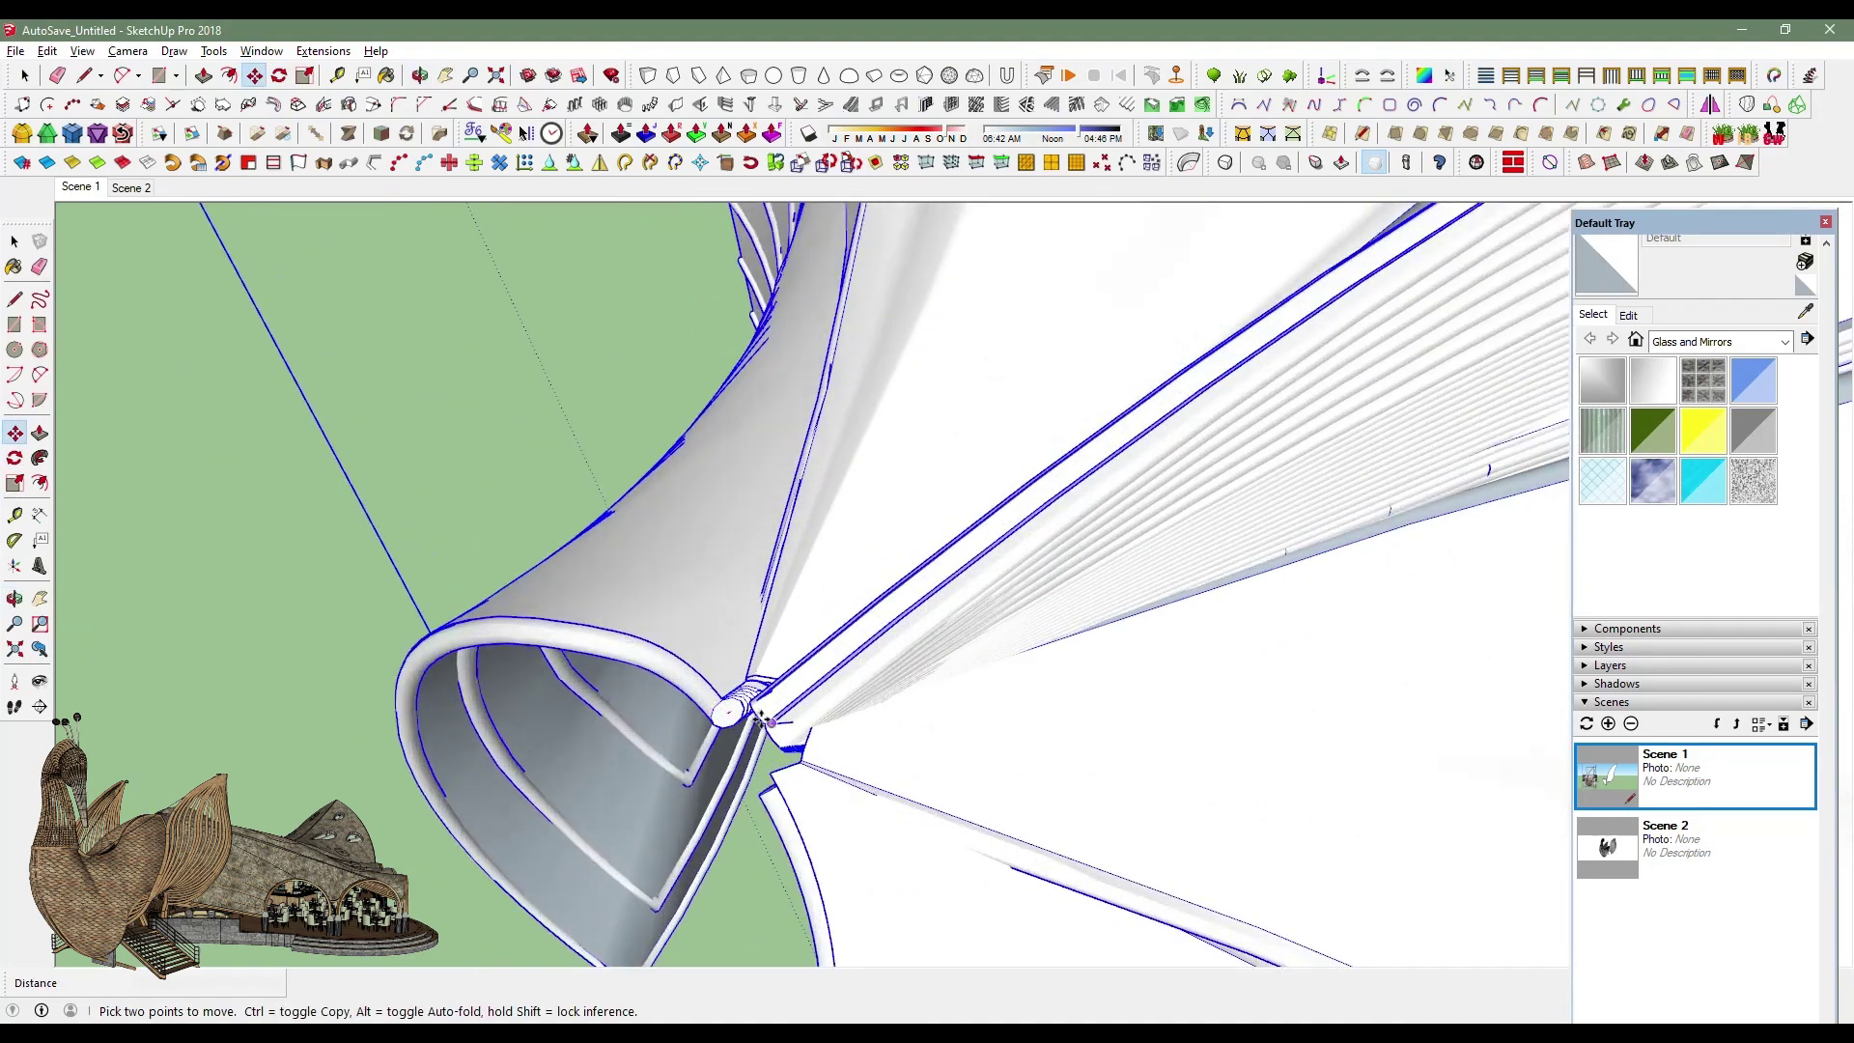
middle_click_drag(734, 734, 512, 231, "shift")
left_click_drag(1357, 623, 488, 1011)
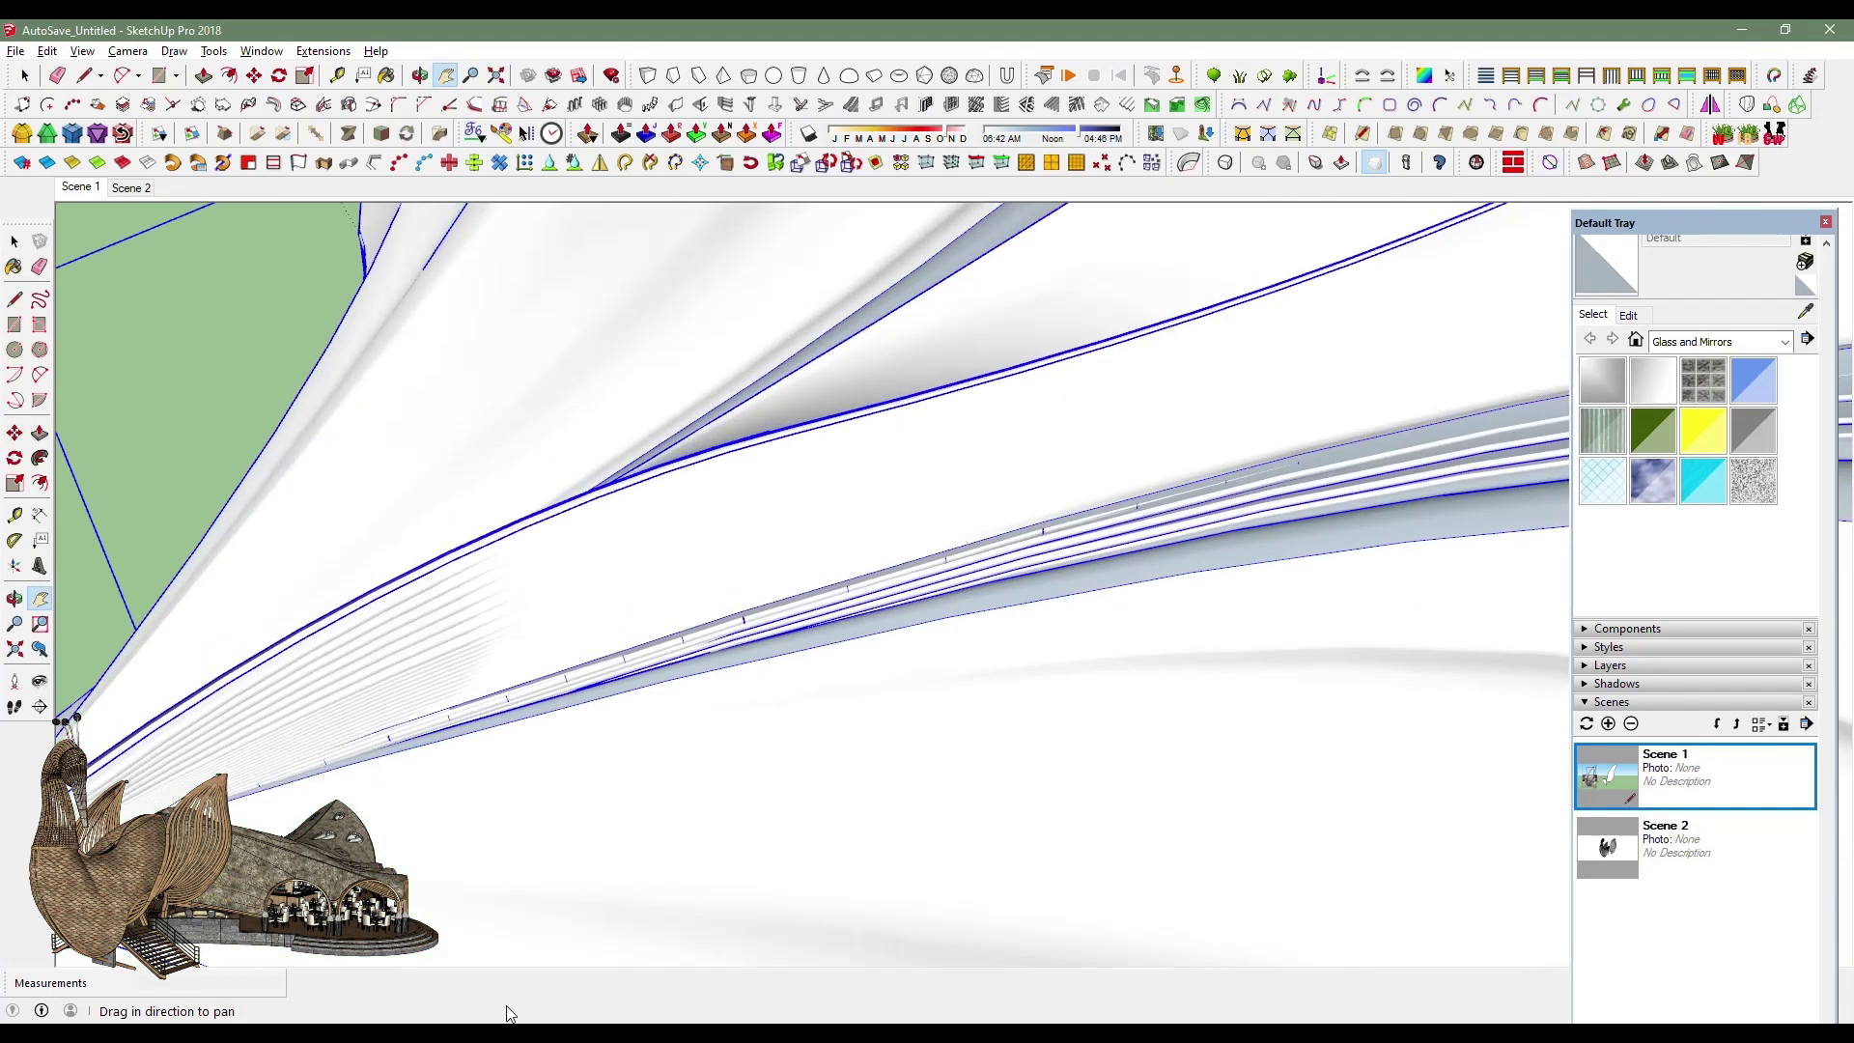
left_click_drag(901, 490, 1111, 753)
left_click(1609, 647)
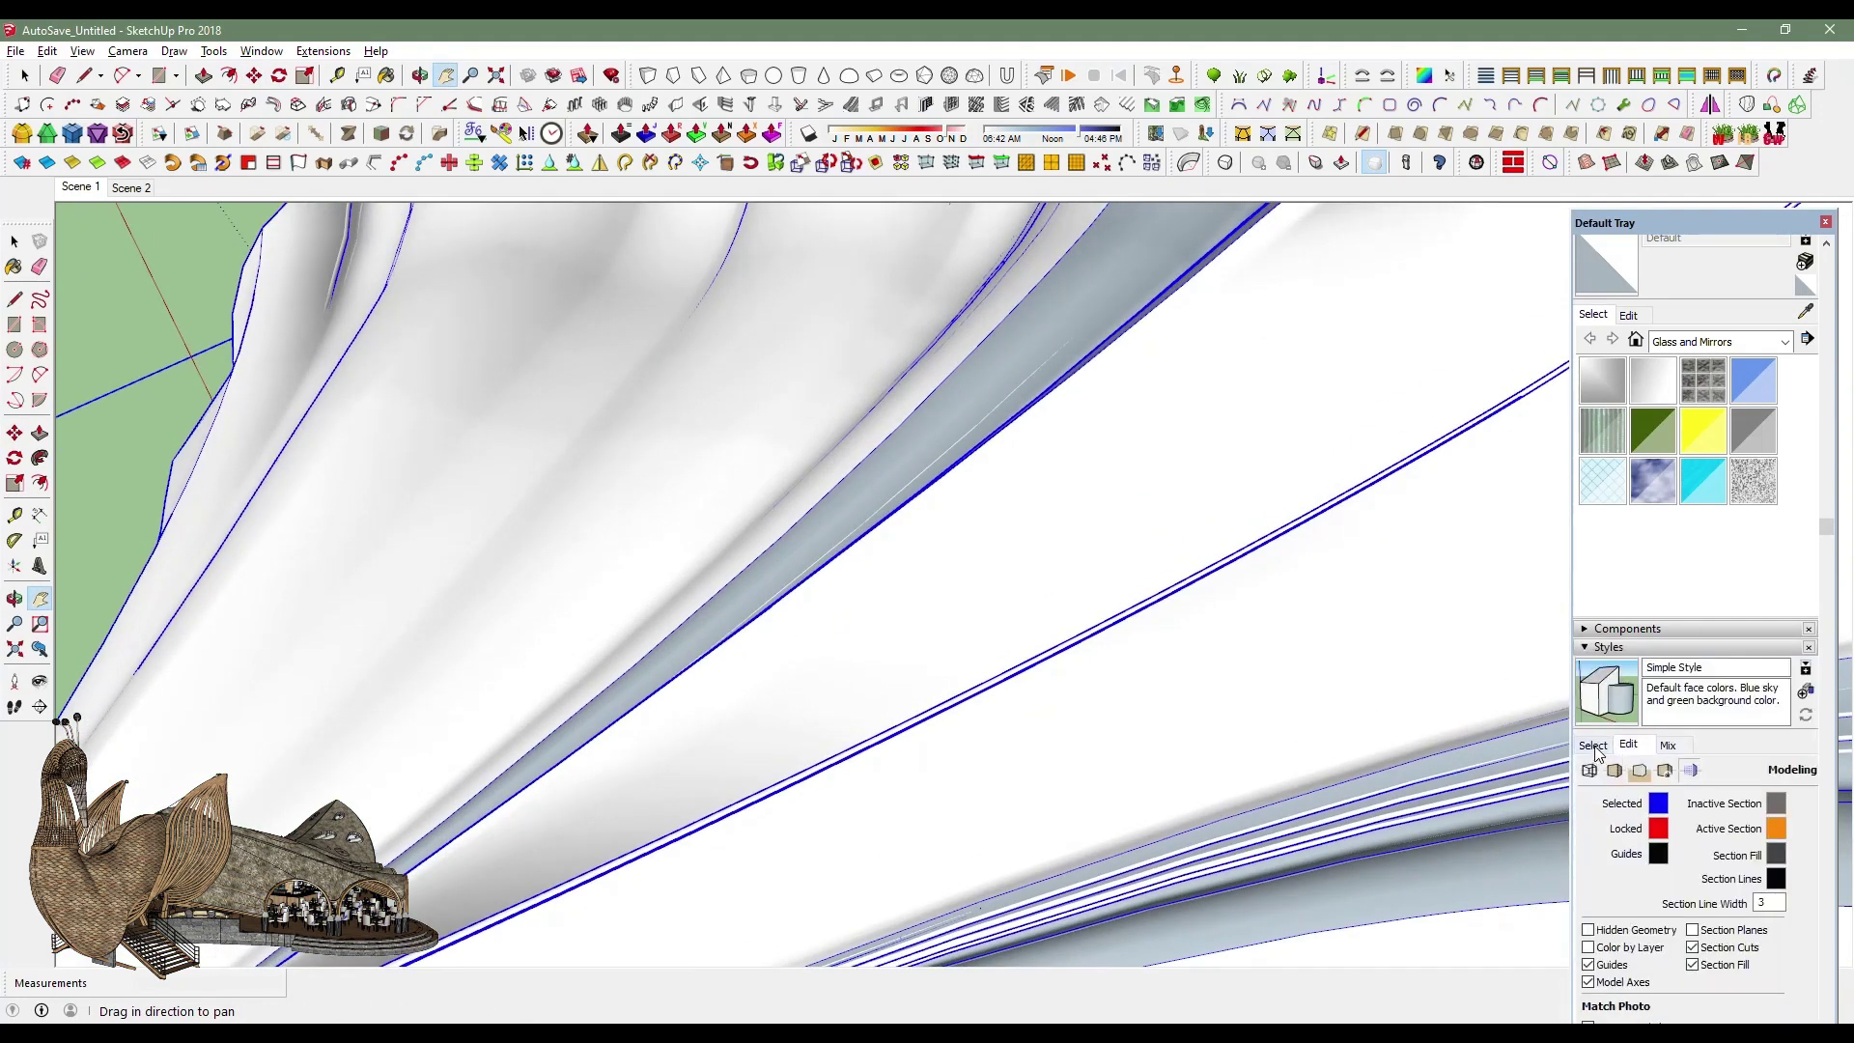
left_click(1590, 842)
Check the wing tip meets the tail's convergence point, ending on a low side view.
scroll(1324, 878, "down", 3)
scroll(1197, 387, "down", 3)
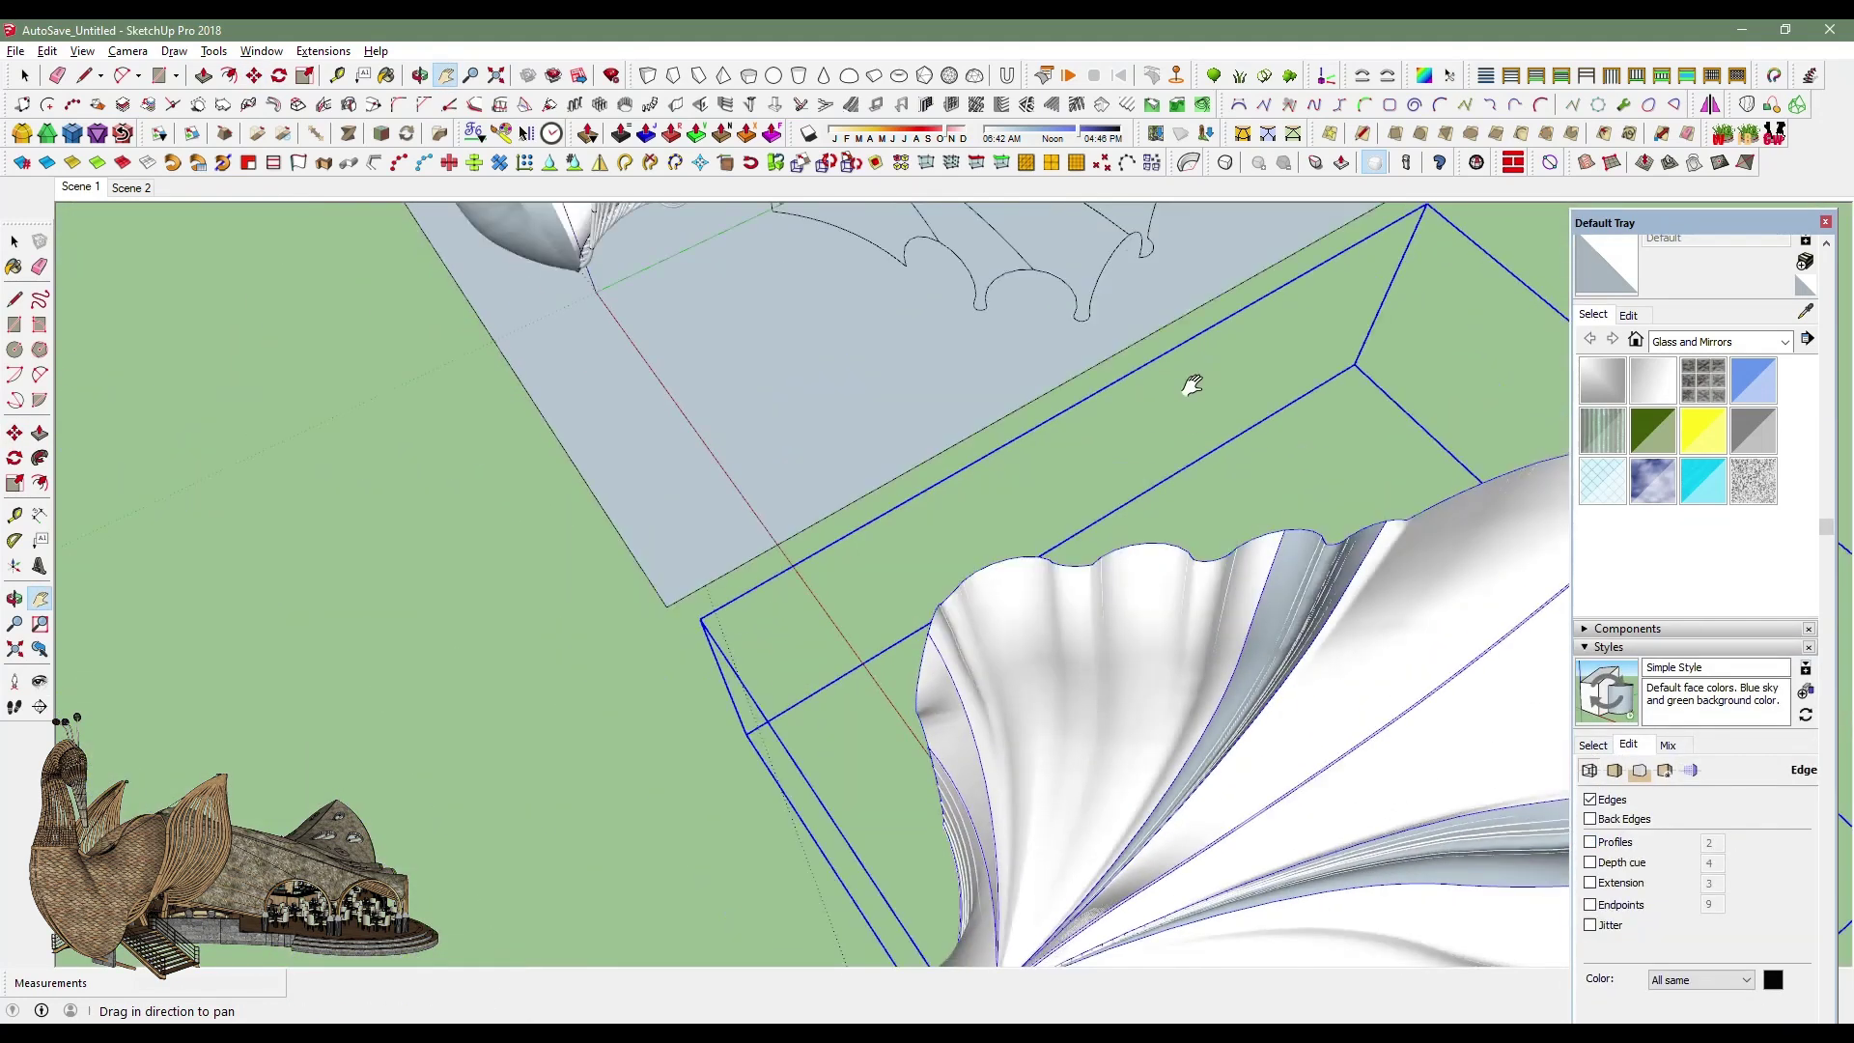
scroll(1129, 580, "down", 2)
scroll(743, 632, "up", 2)
scroll(743, 632, "up", 4)
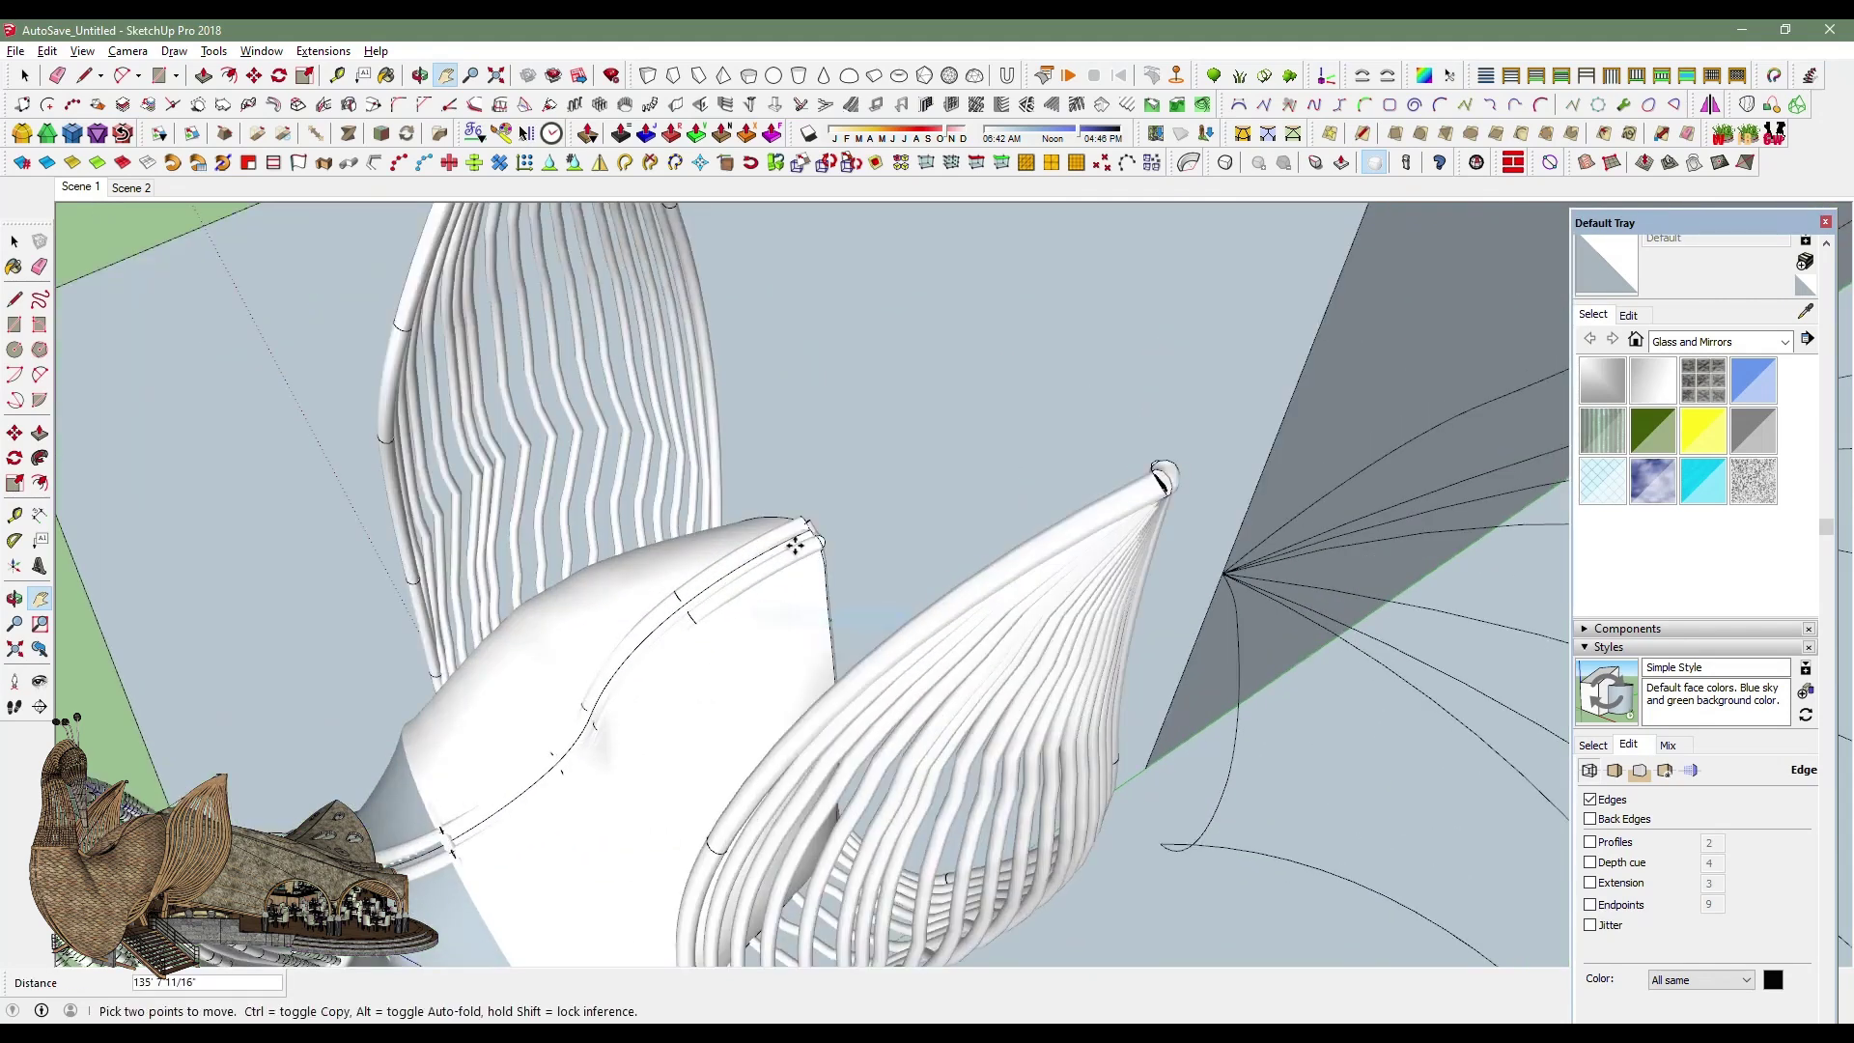
scroll(797, 537, "up", 3)
scroll(799, 536, "up", 2)
scroll(830, 526, "up", 2)
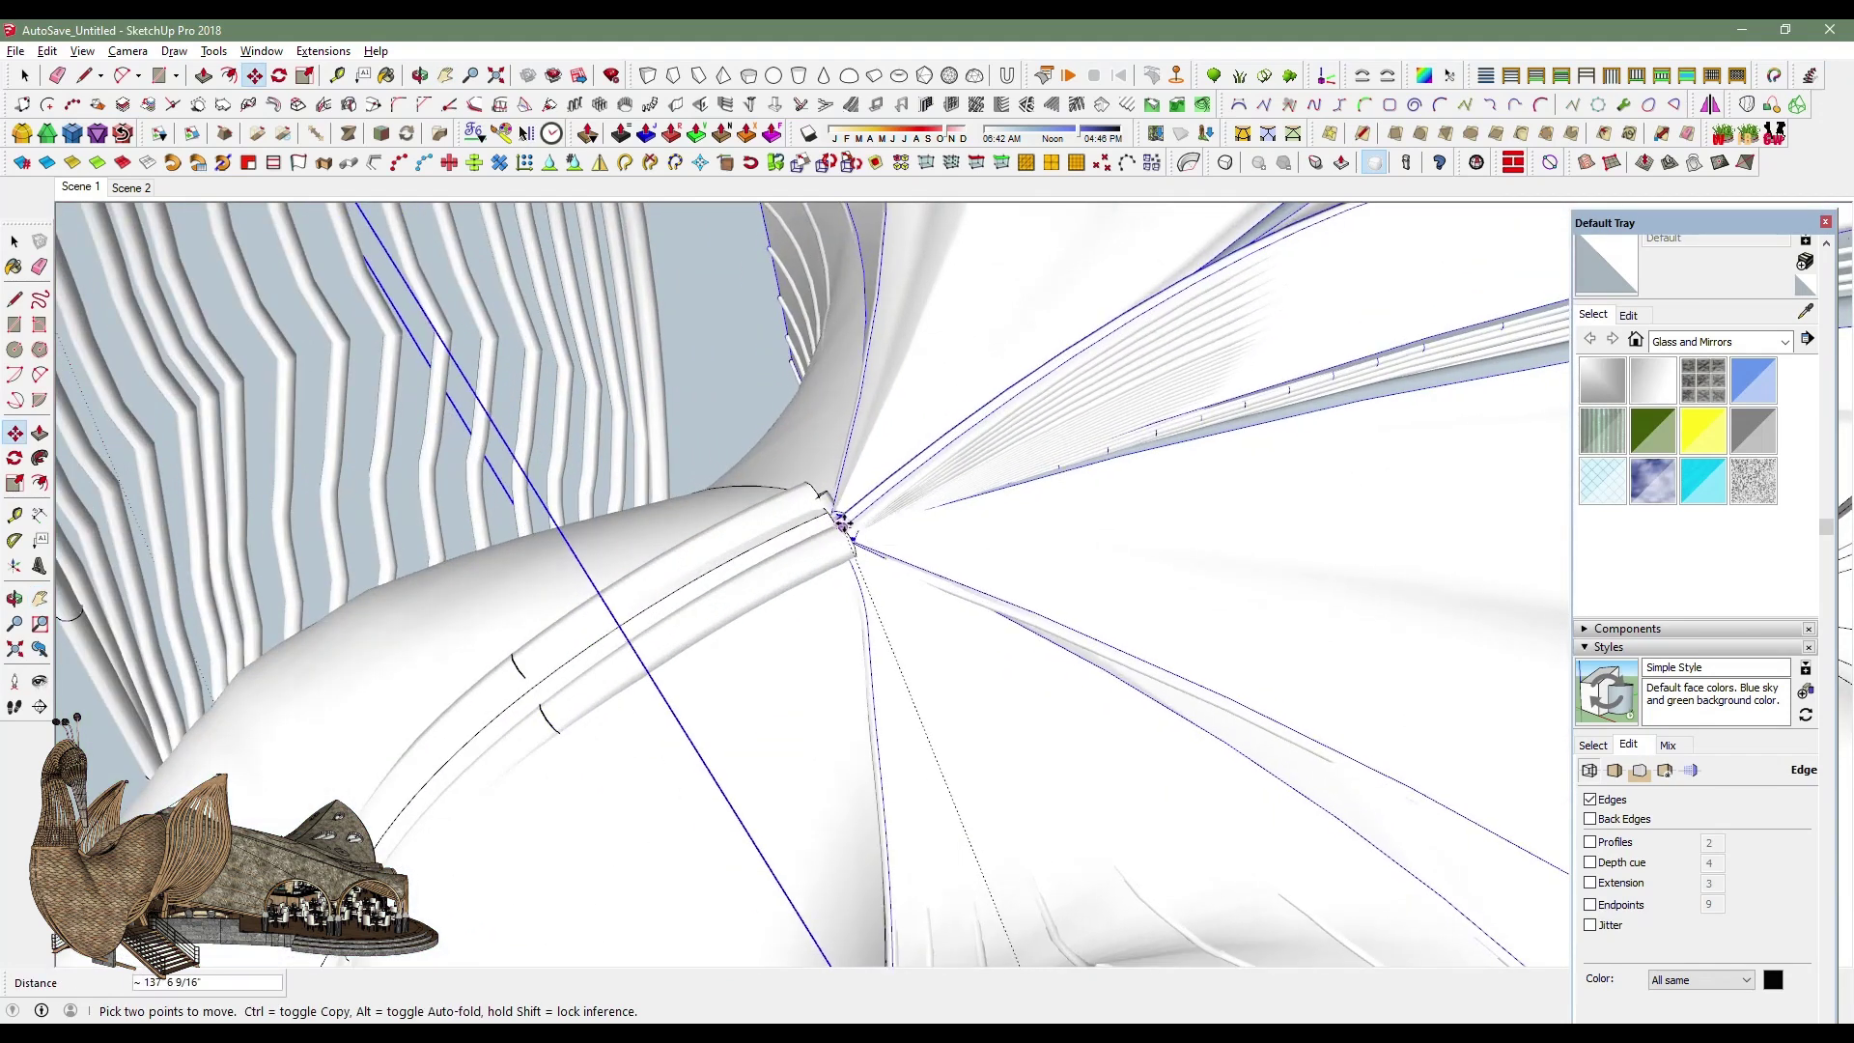
mouse_move(842, 521)
middle_mouse_down()
mouse_move(857, 579)
mouse_move(826, 529)
middle_mouse_up()
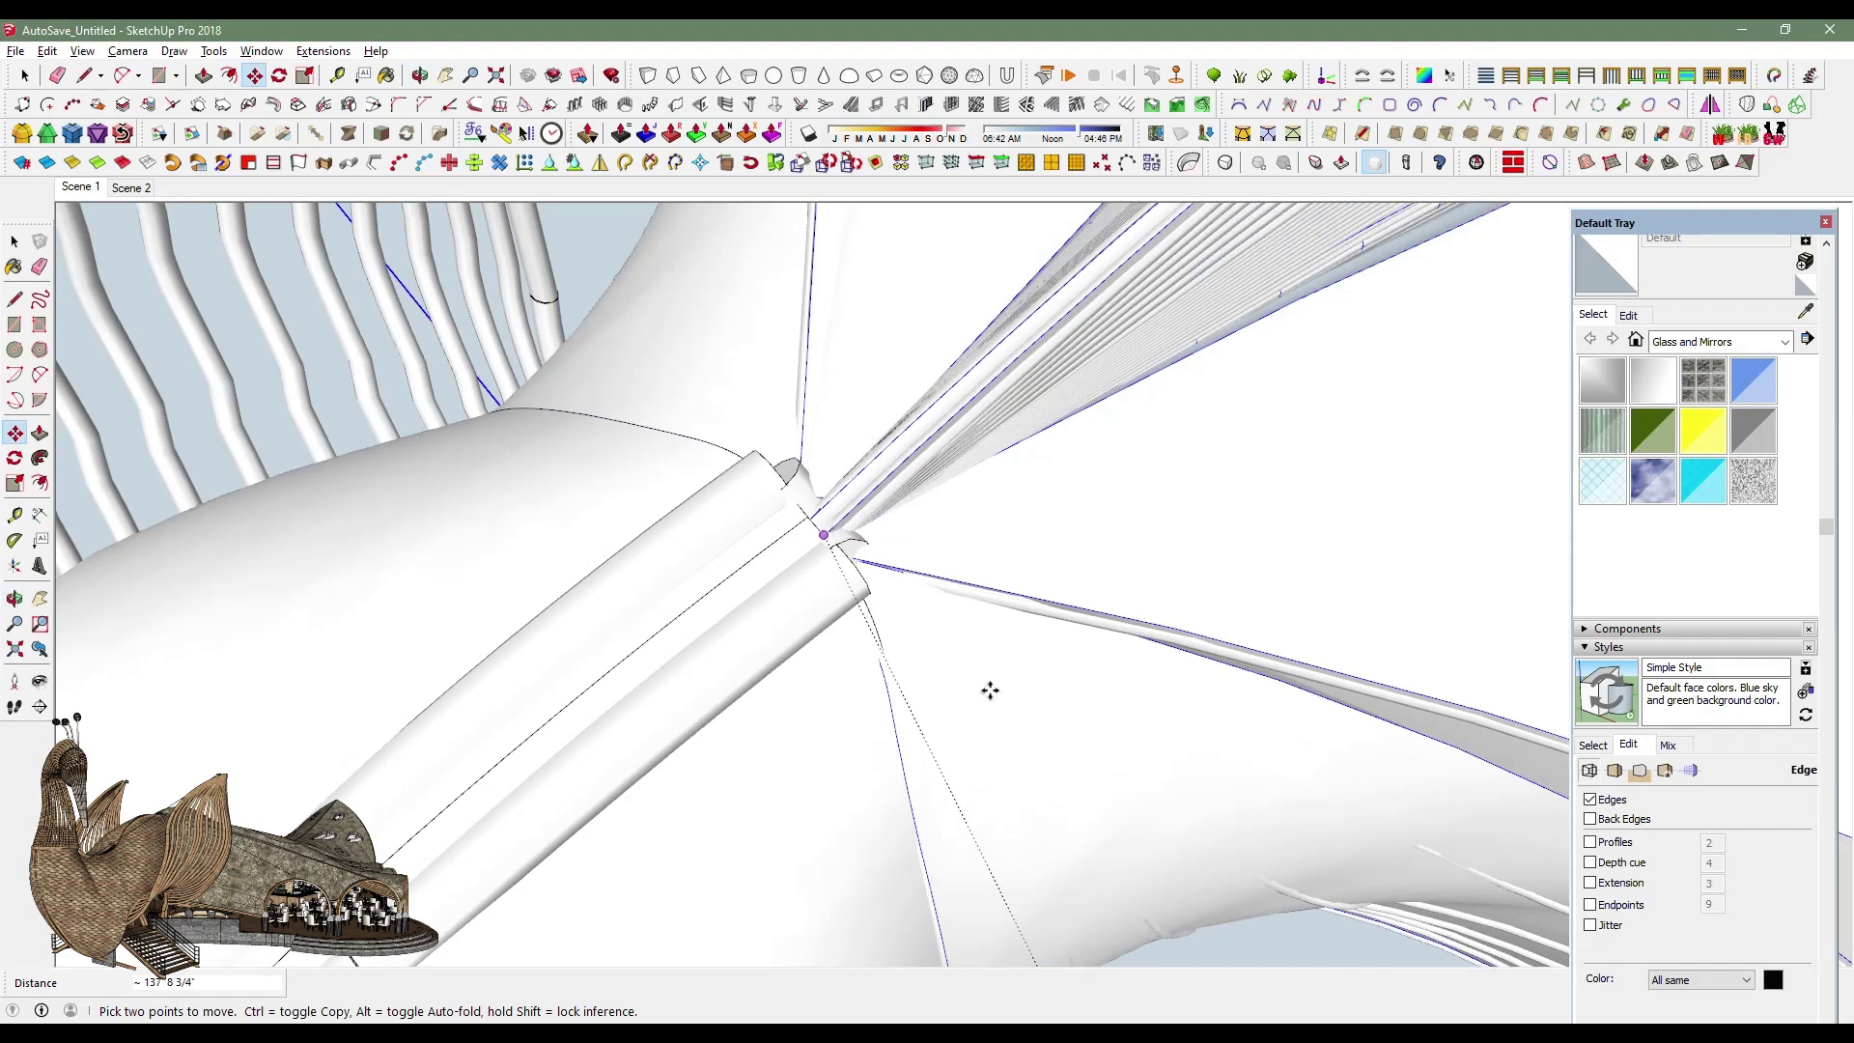
scroll(792, 612, "down", 3)
scroll(792, 613, "down", 3)
scroll(792, 612, "down", 5)
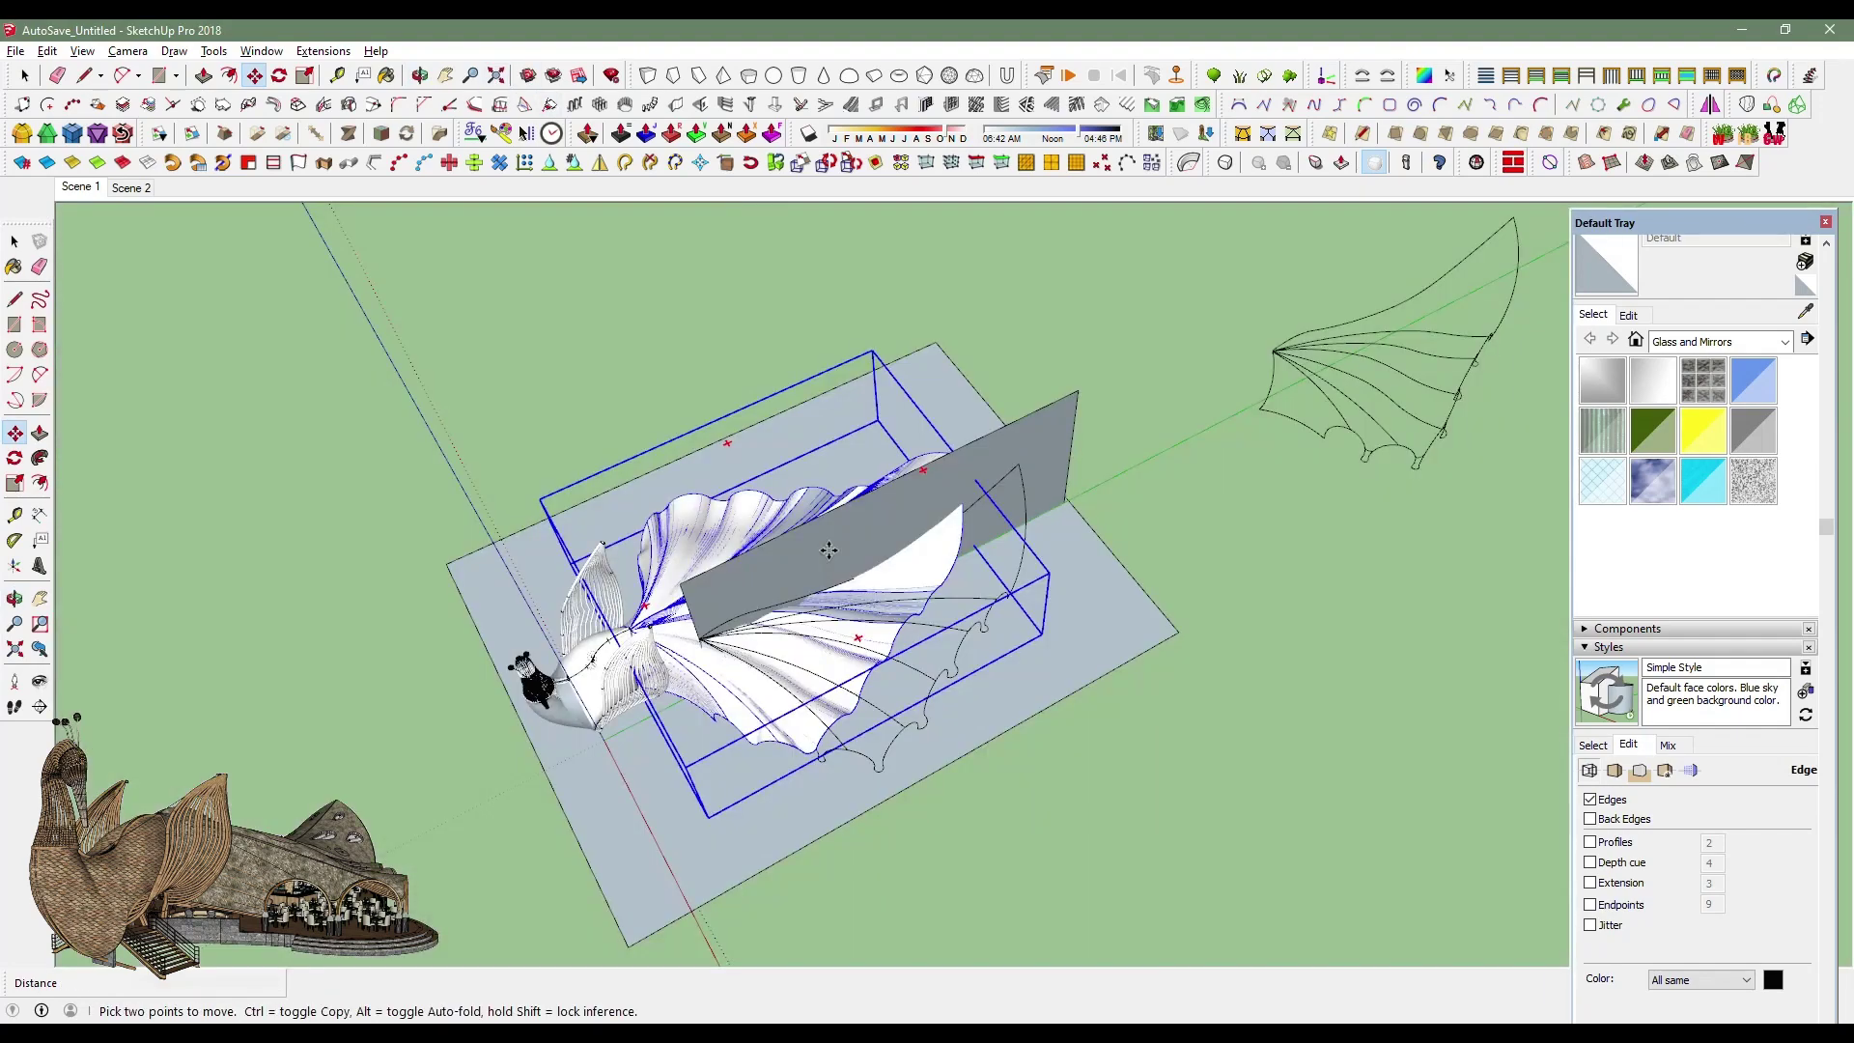
key("o")
mouse_move(793, 793)
left_mouse_down()
mouse_move(753, 403)
mouse_move(1128, 711)
mouse_move(279, 557)
left_mouse_up()
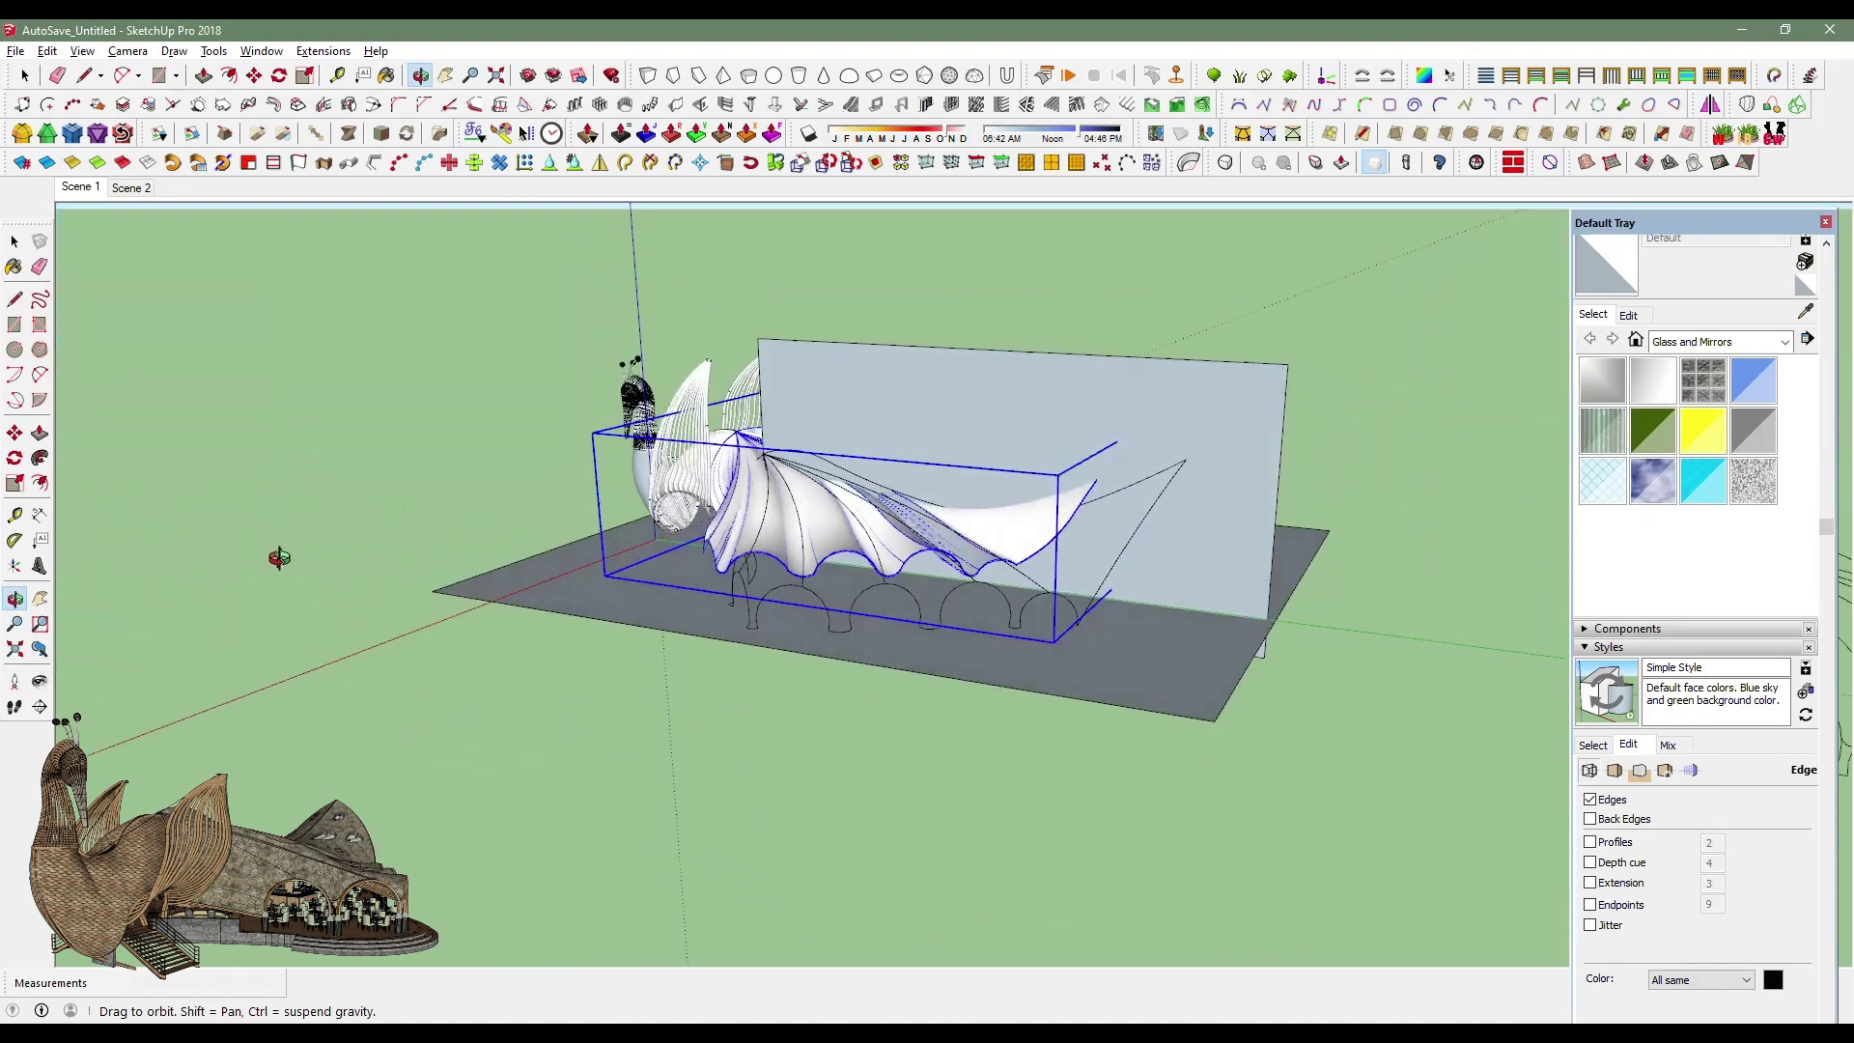
Switch to Scene 2's white hidden-line view and orbit around the peacock.
mouse_move(279, 557)
middle_mouse_down()
mouse_move(351, 438)
mouse_move(590, 317)
mouse_move(710, 550)
mouse_move(632, 534)
mouse_move(836, 496)
mouse_move(591, 790)
middle_mouse_up()
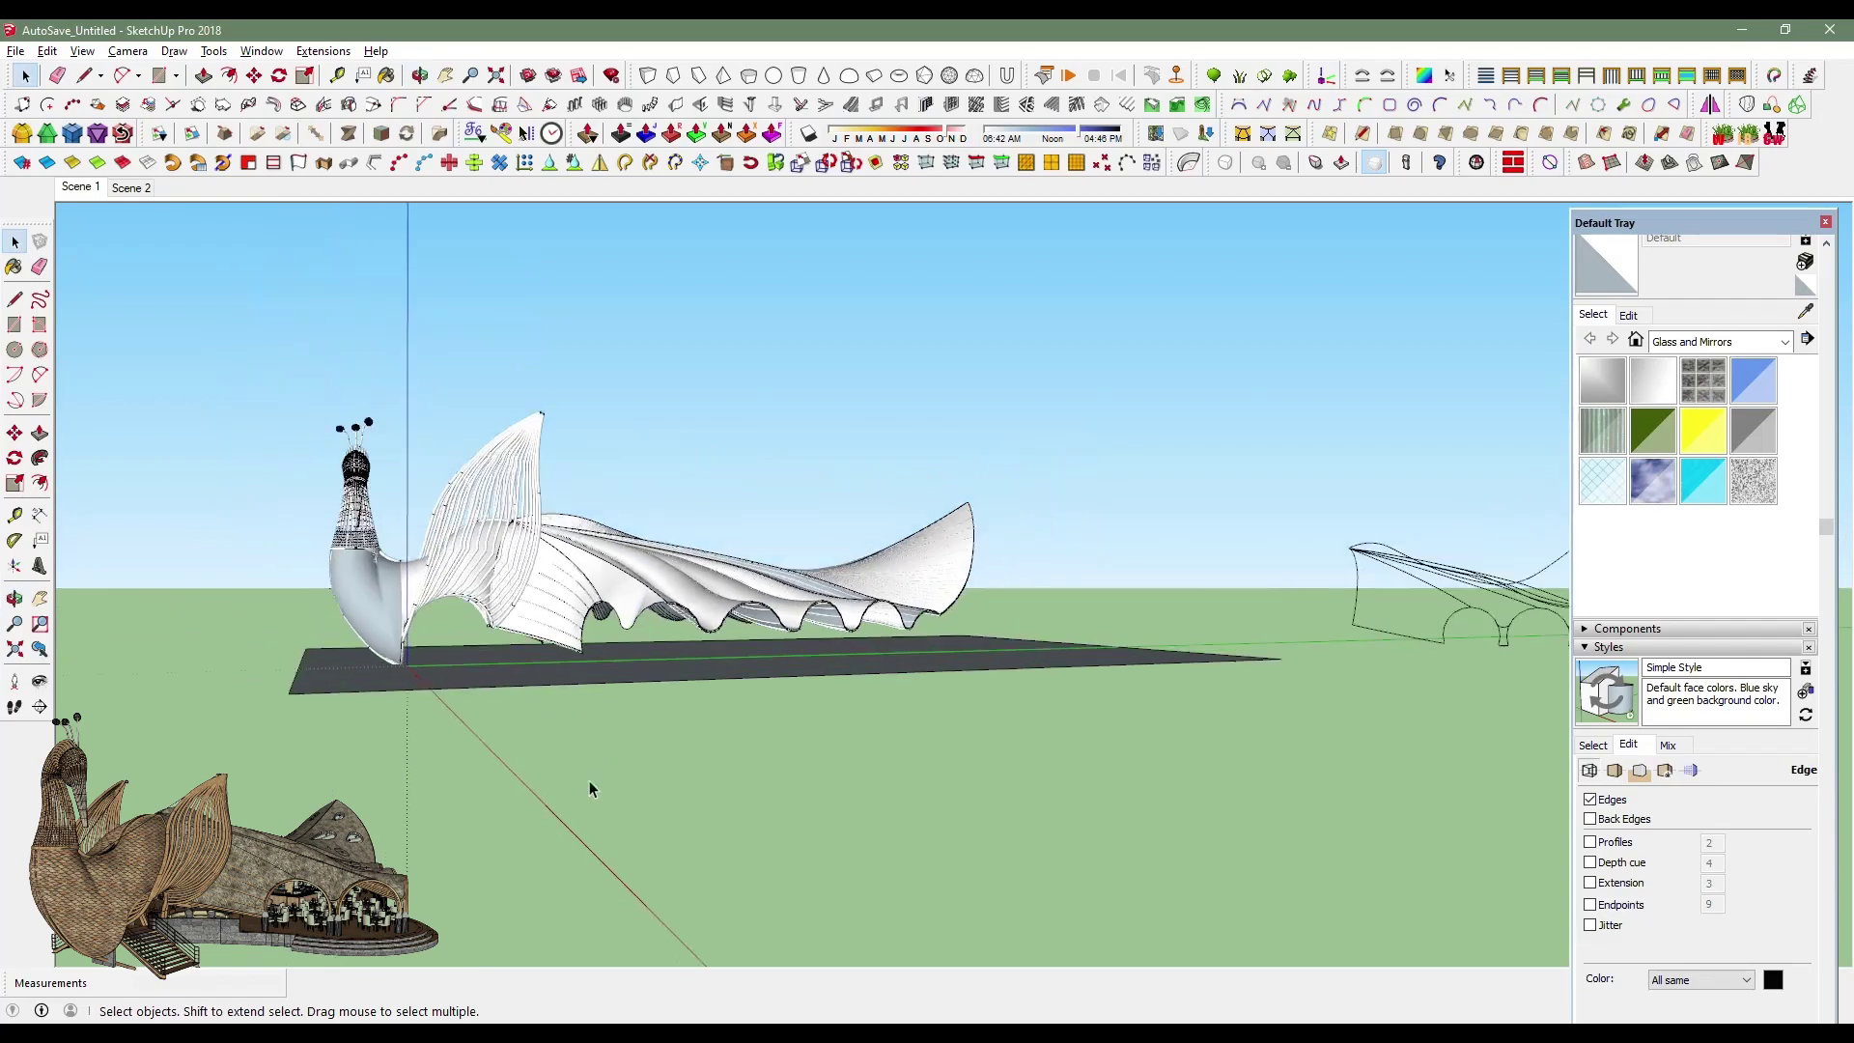
left_click(132, 188)
mouse_move(454, 579)
middle_mouse_down()
mouse_move(682, 610)
mouse_move(604, 795)
mouse_move(410, 872)
mouse_move(657, 1014)
mouse_move(712, 868)
mouse_move(1059, 667)
mouse_move(894, 844)
mouse_move(1251, 496)
middle_mouse_up()
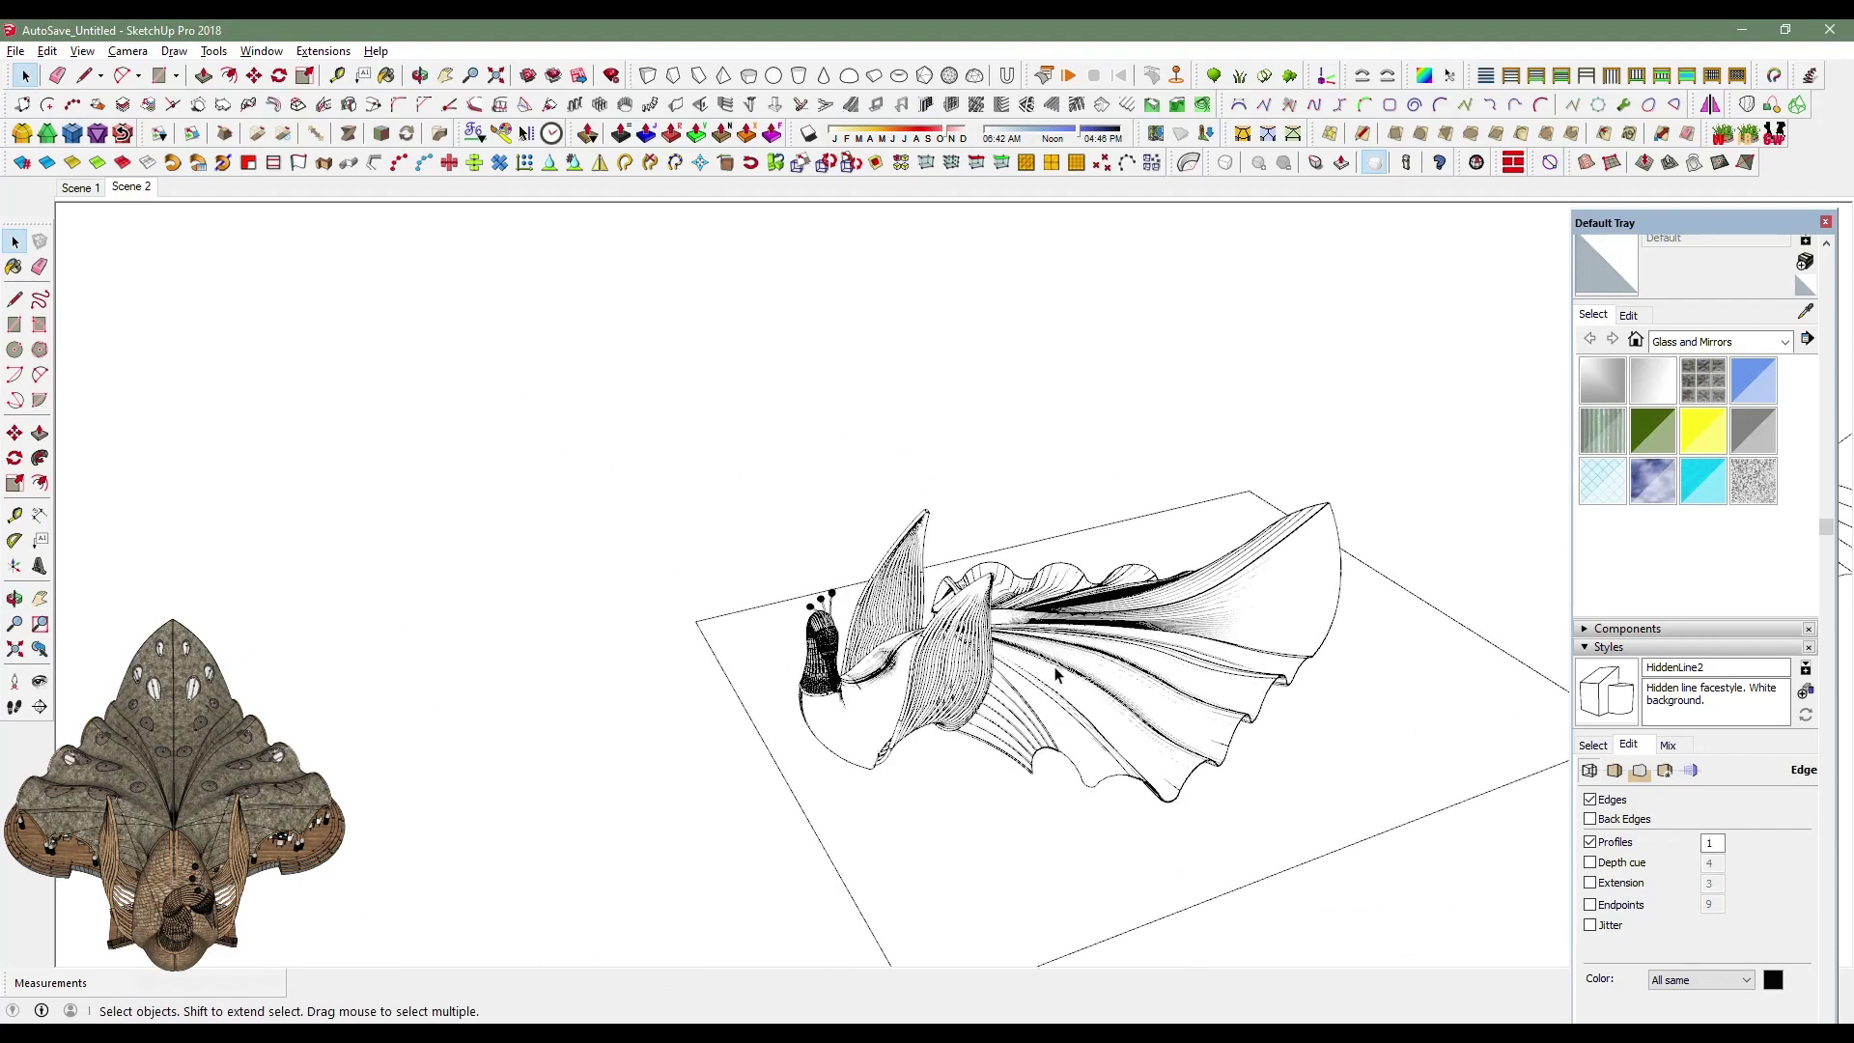
mouse_move(998, 754)
middle_mouse_down()
mouse_move(879, 830)
mouse_move(627, 768)
mouse_move(905, 711)
mouse_move(889, 786)
mouse_move(962, 752)
middle_mouse_up()
middle_click_drag(837, 756, 1072, 383)
scroll(1084, 564, "up", 5)
mouse_move(1083, 564)
middle_mouse_down()
mouse_move(786, 567)
mouse_move(111, 640)
mouse_move(686, 525)
mouse_move(1278, 534)
mouse_move(878, 766)
mouse_move(843, 731)
mouse_move(1127, 752)
mouse_move(1242, 737)
middle_mouse_up()
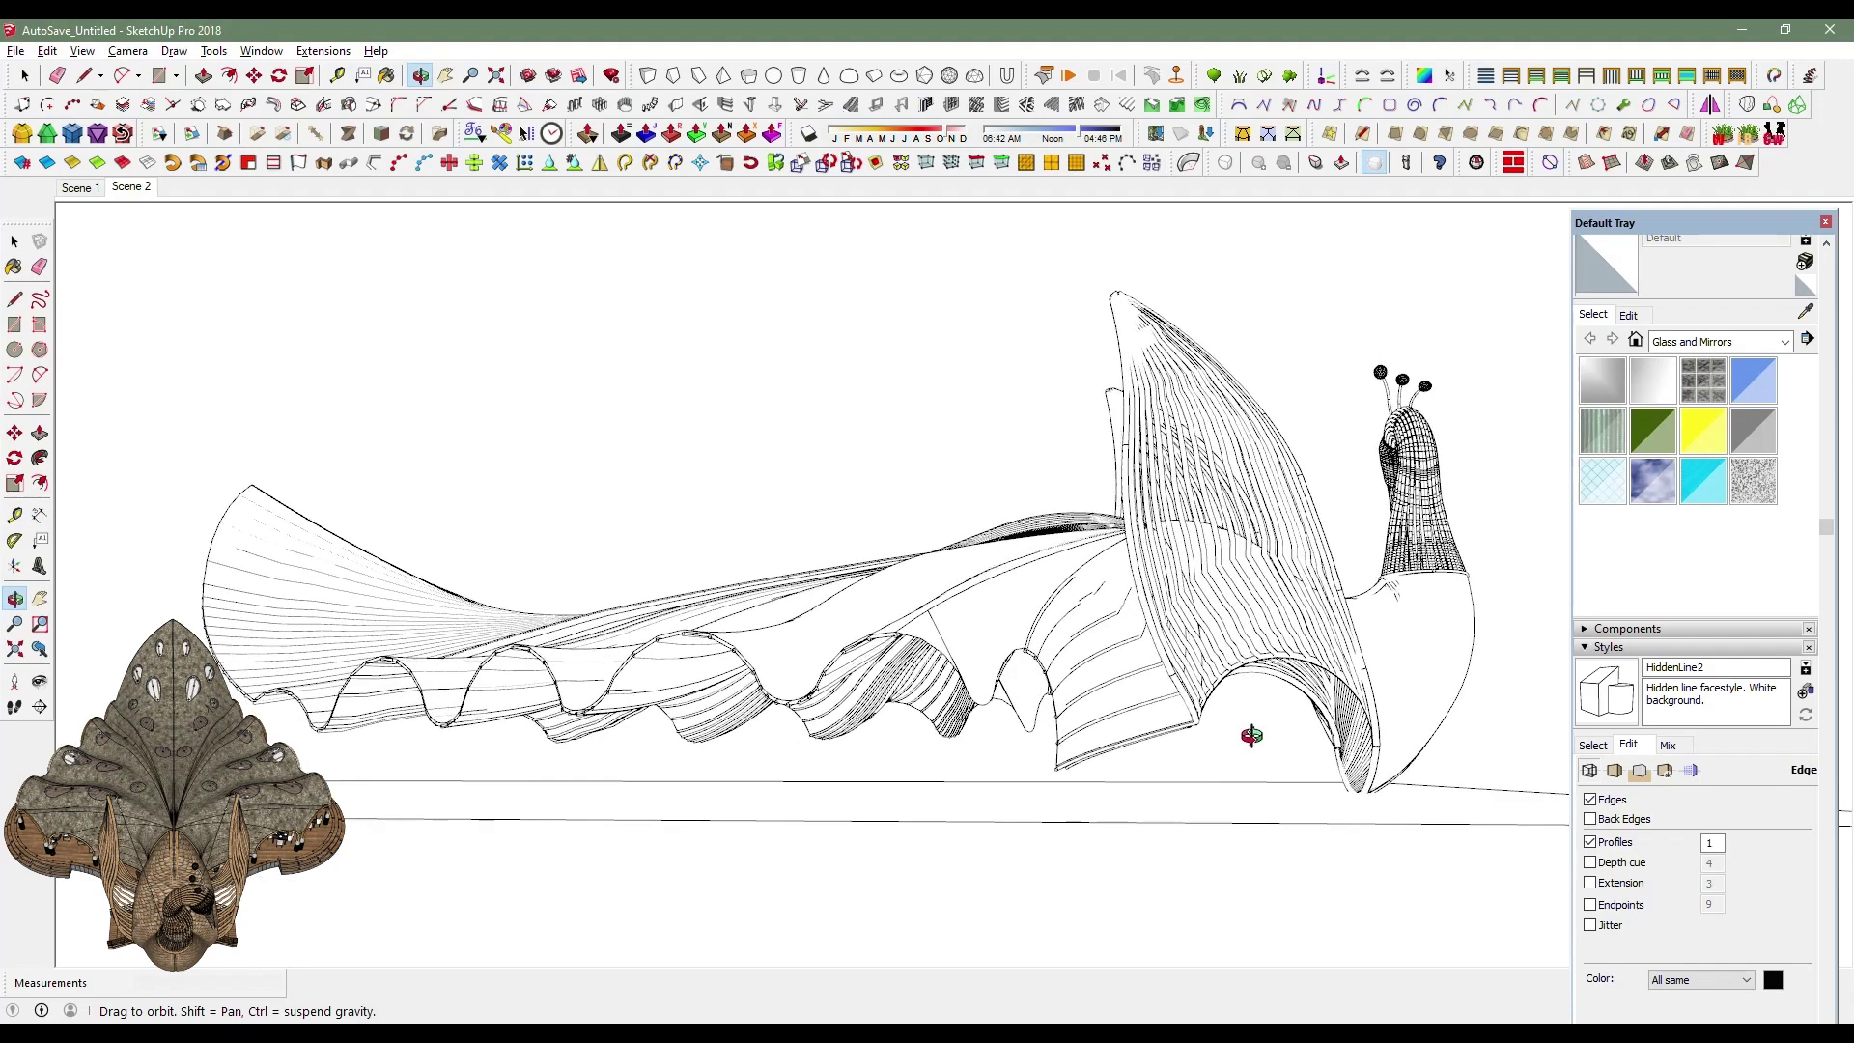
scroll(924, 759, "down", 2)
mouse_move(1014, 779)
middle_mouse_down()
mouse_move(1018, 762)
mouse_move(1126, 770)
mouse_move(719, 779)
mouse_move(1184, 763)
middle_mouse_up()
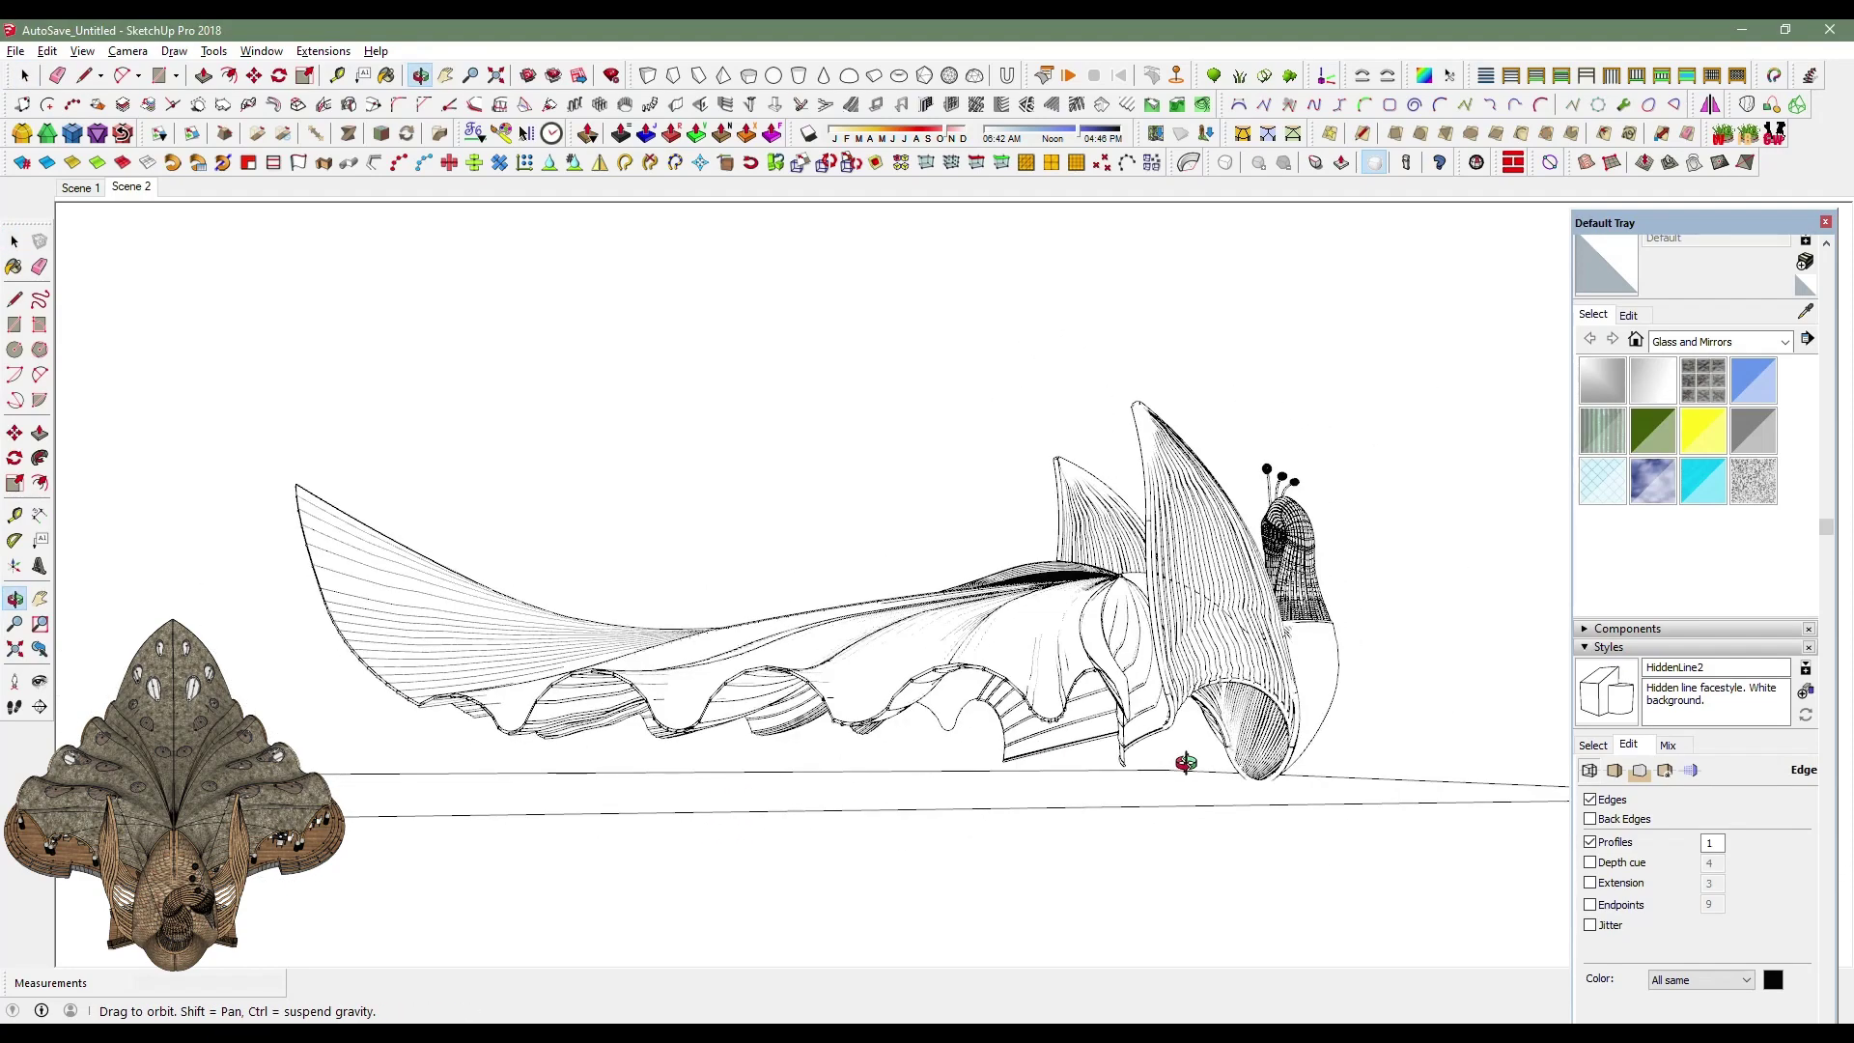
mouse_move(451, 739)
middle_mouse_down()
mouse_move(1336, 744)
mouse_move(1031, 769)
mouse_move(501, 757)
mouse_move(927, 749)
mouse_move(773, 729)
mouse_move(623, 744)
mouse_move(1048, 737)
mouse_move(1280, 704)
mouse_move(1243, 708)
middle_mouse_up()
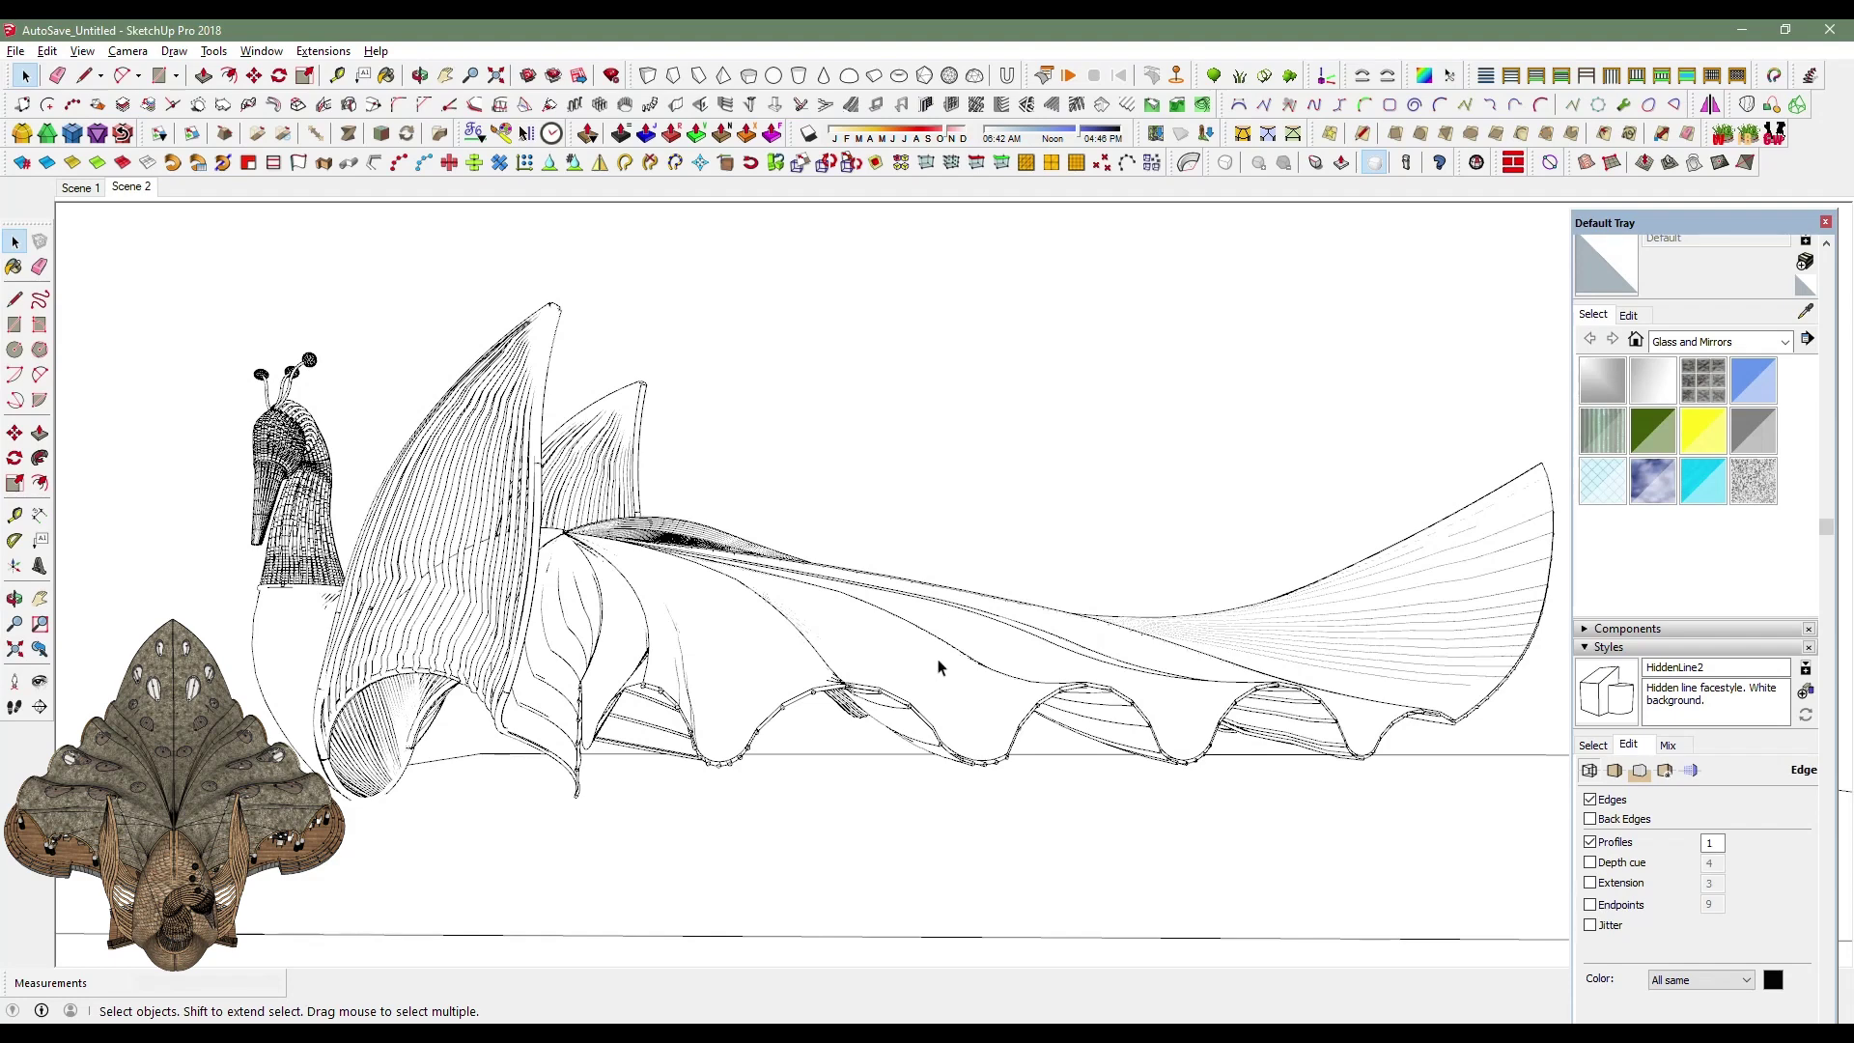
scroll(890, 654, "down", 5)
key("o")
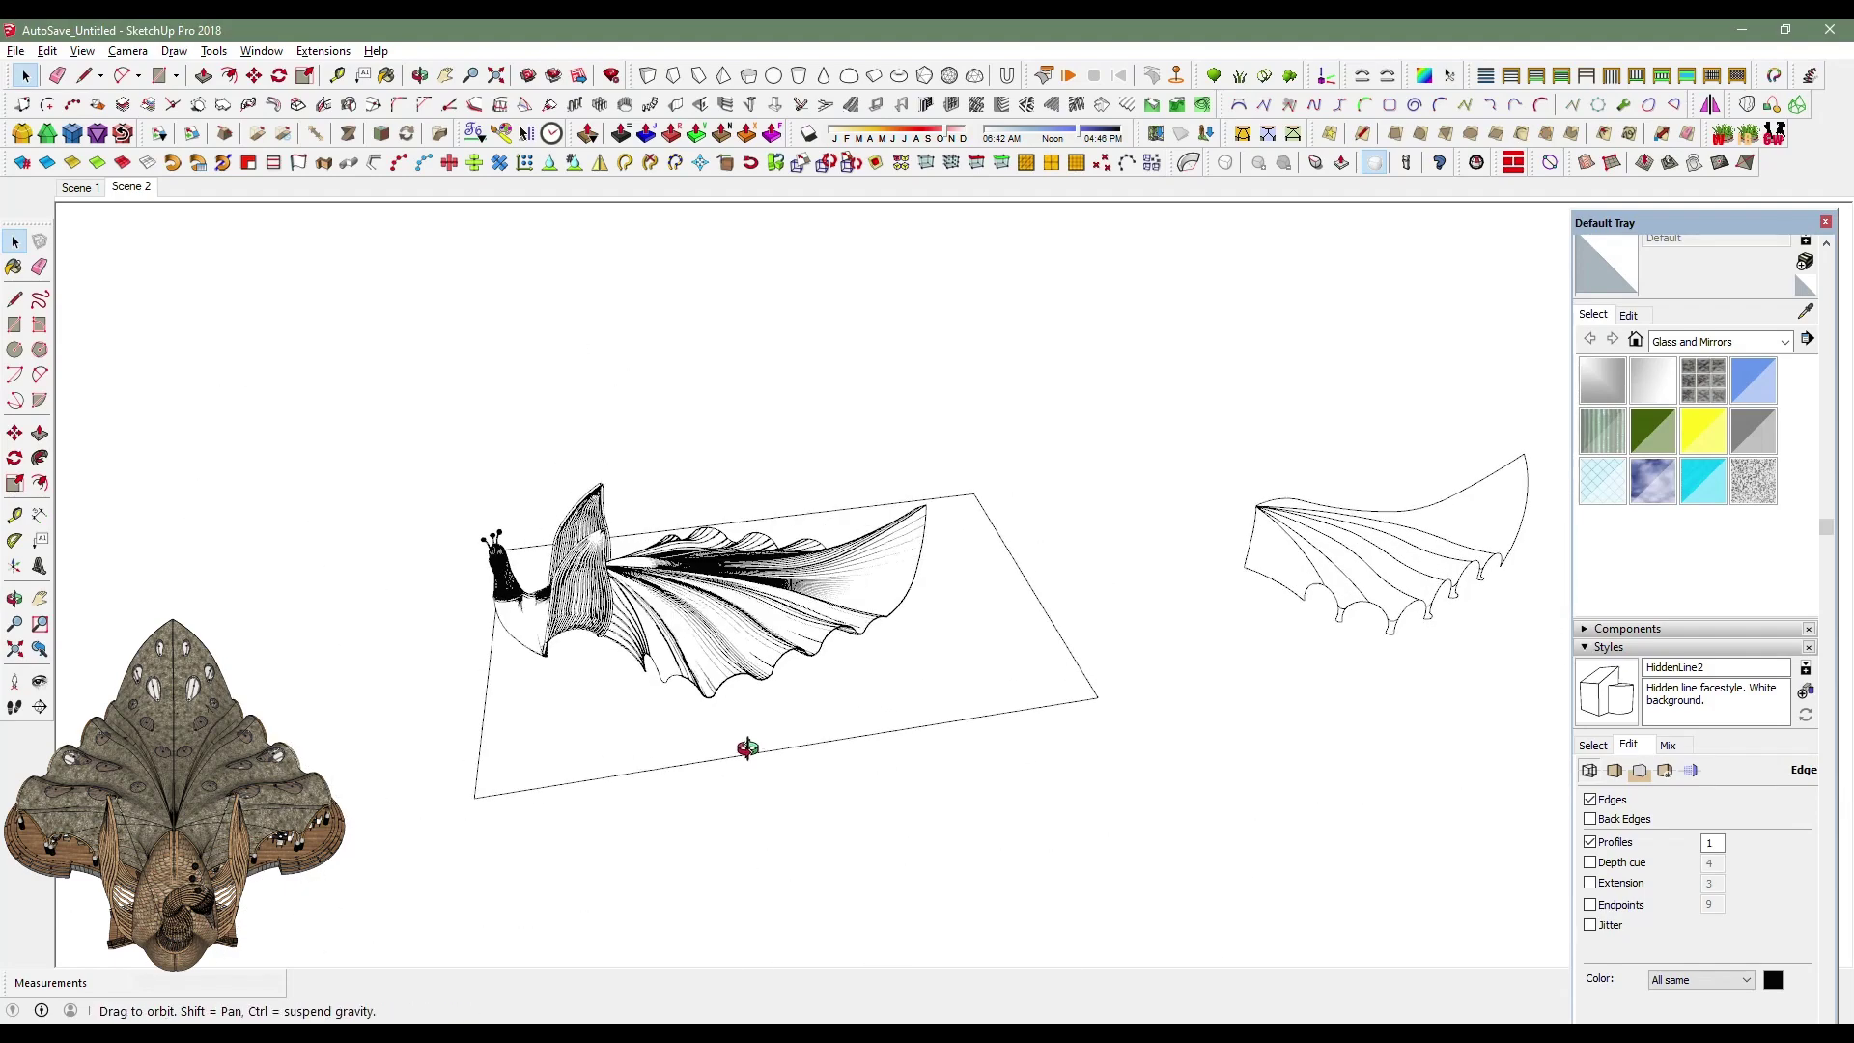
left_click_drag(745, 716, 512, 681)
key("space")
Scale the fanned tail component to about 0.67 of its width along green.
mouse_move(580, 657)
middle_mouse_down()
mouse_move(674, 611)
mouse_move(327, 27)
middle_mouse_up()
left_click(674, 611)
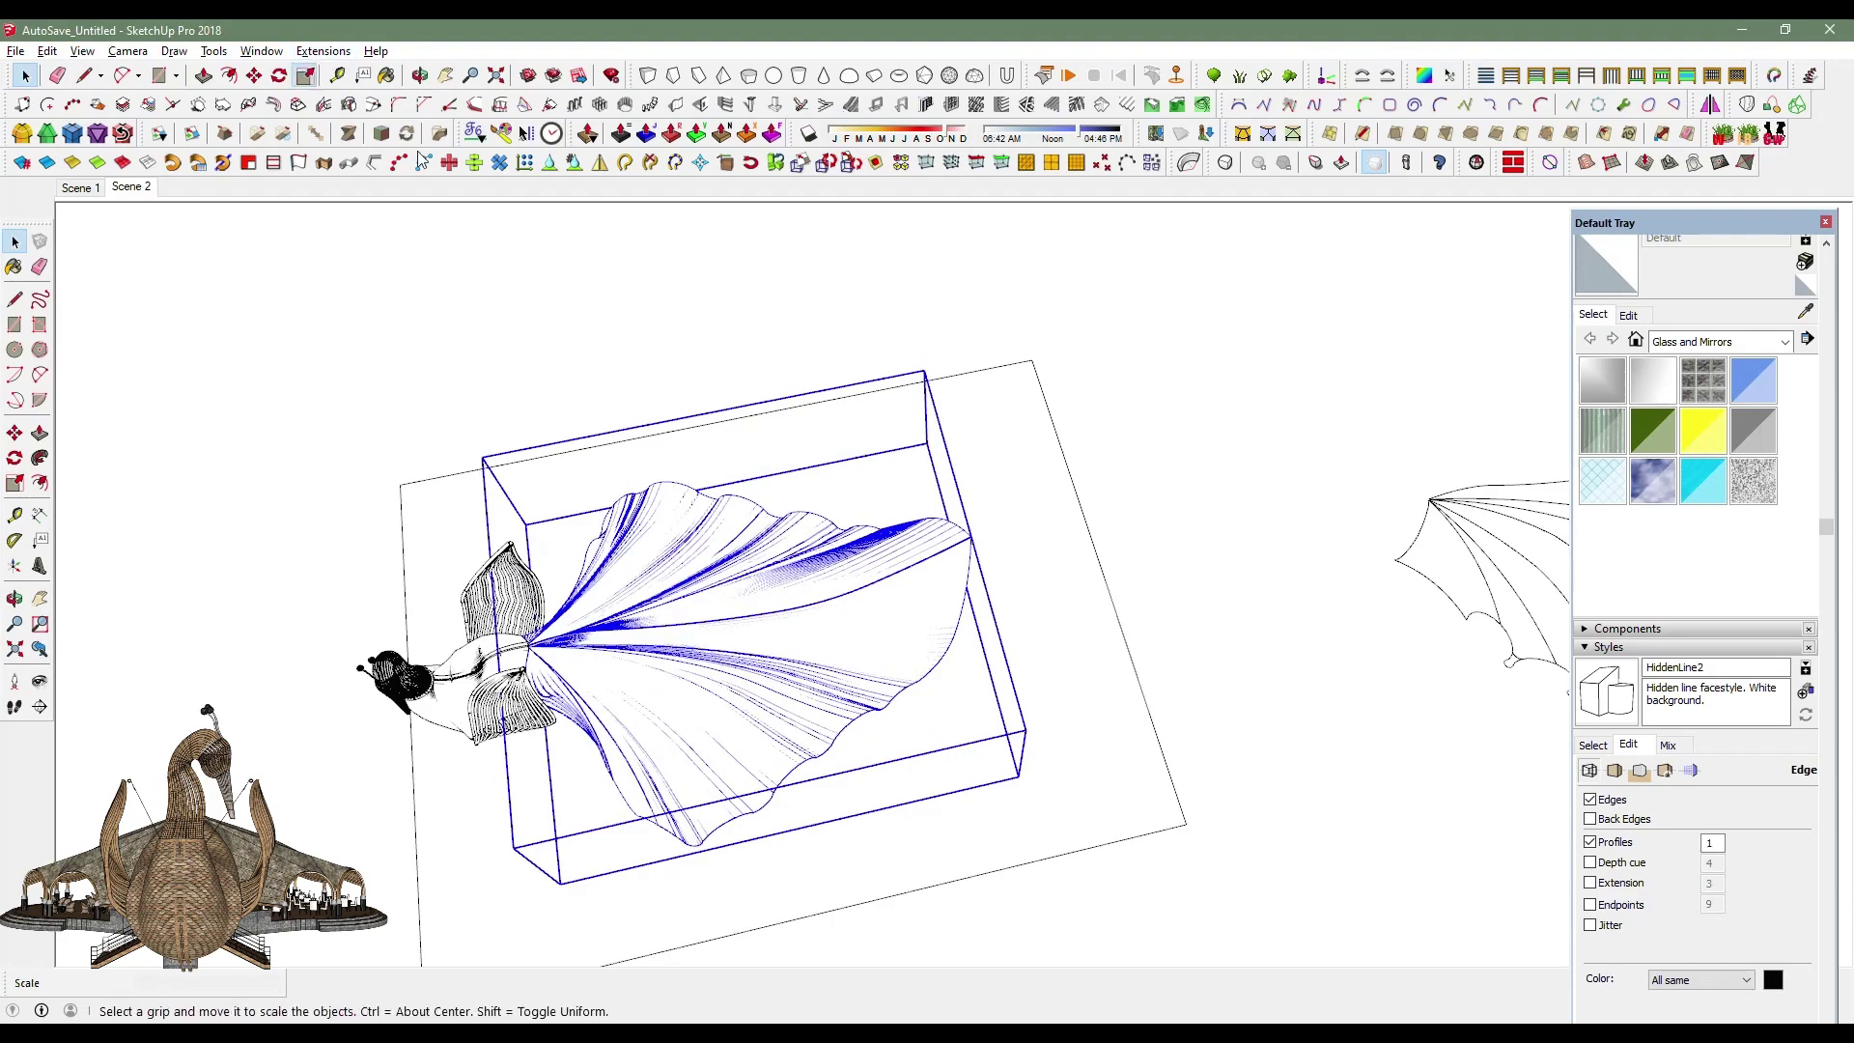
left_click_drag(969, 570, 838, 599)
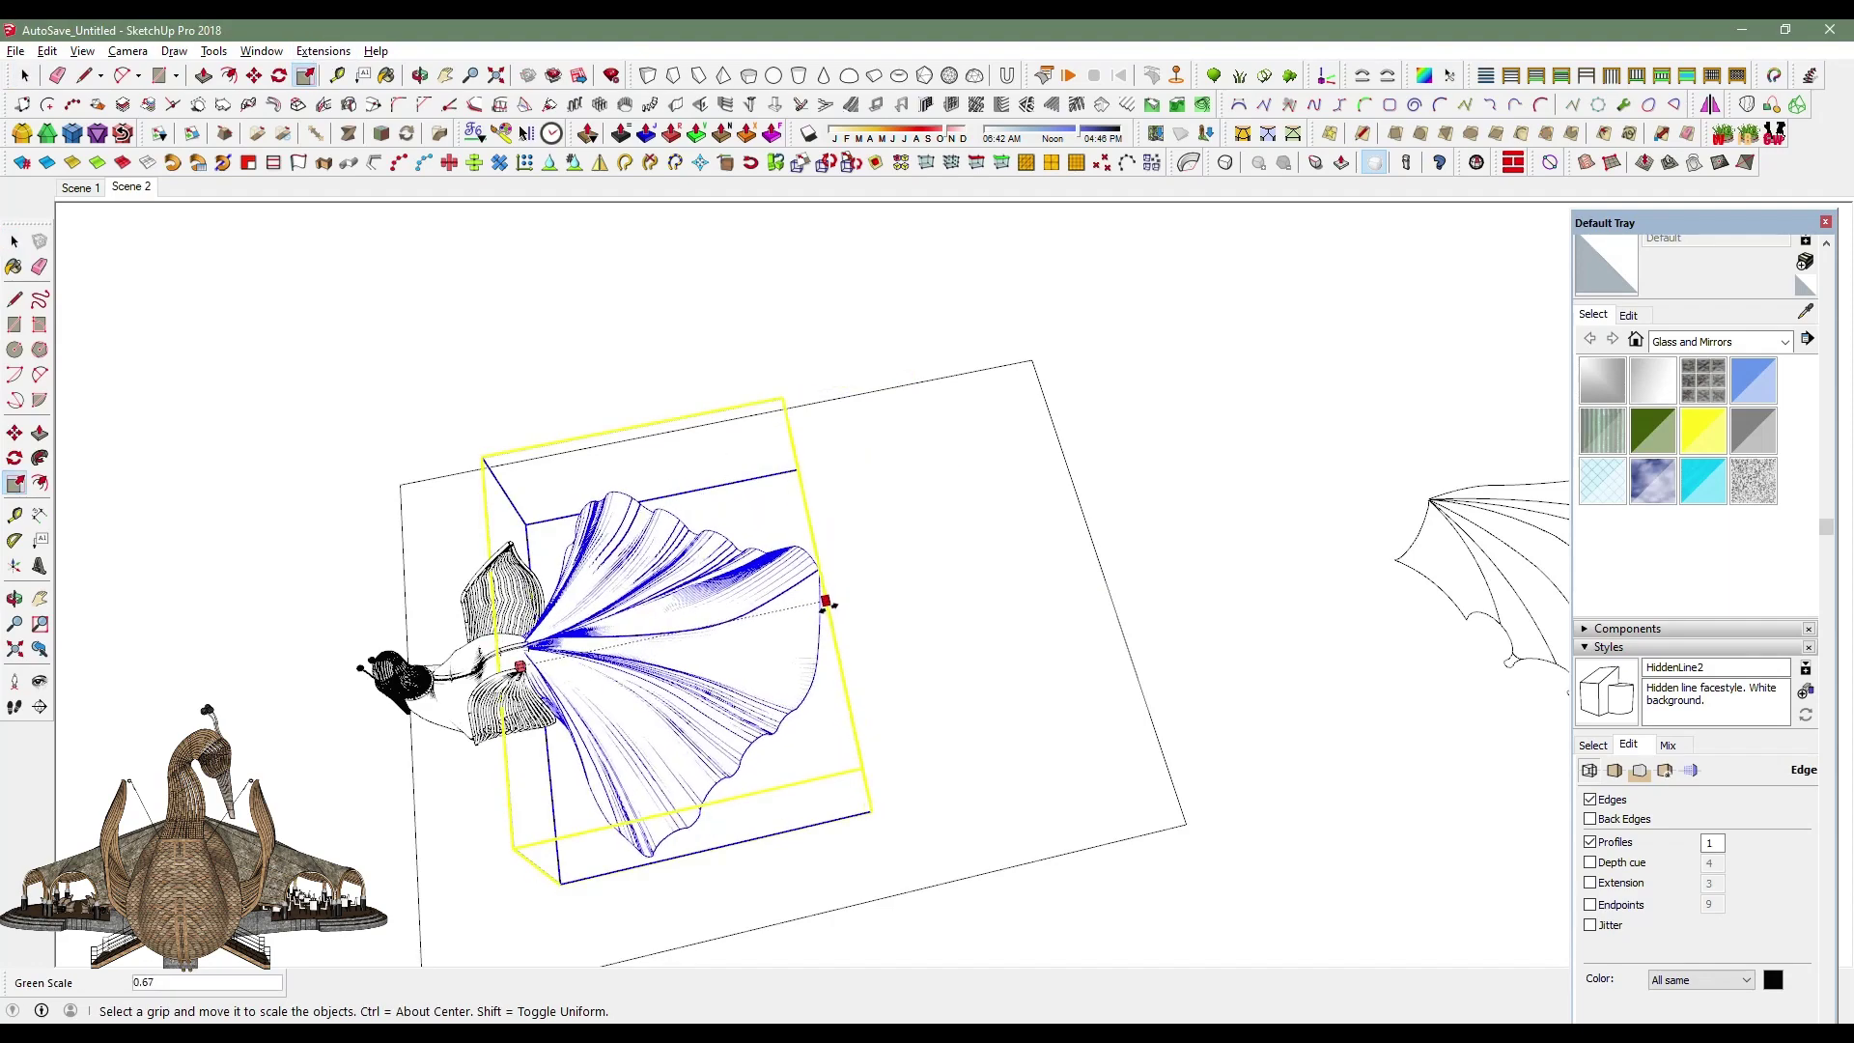
mouse_move(843, 597)
middle_mouse_down()
mouse_move(1273, 340)
mouse_move(1159, 476)
middle_mouse_up()
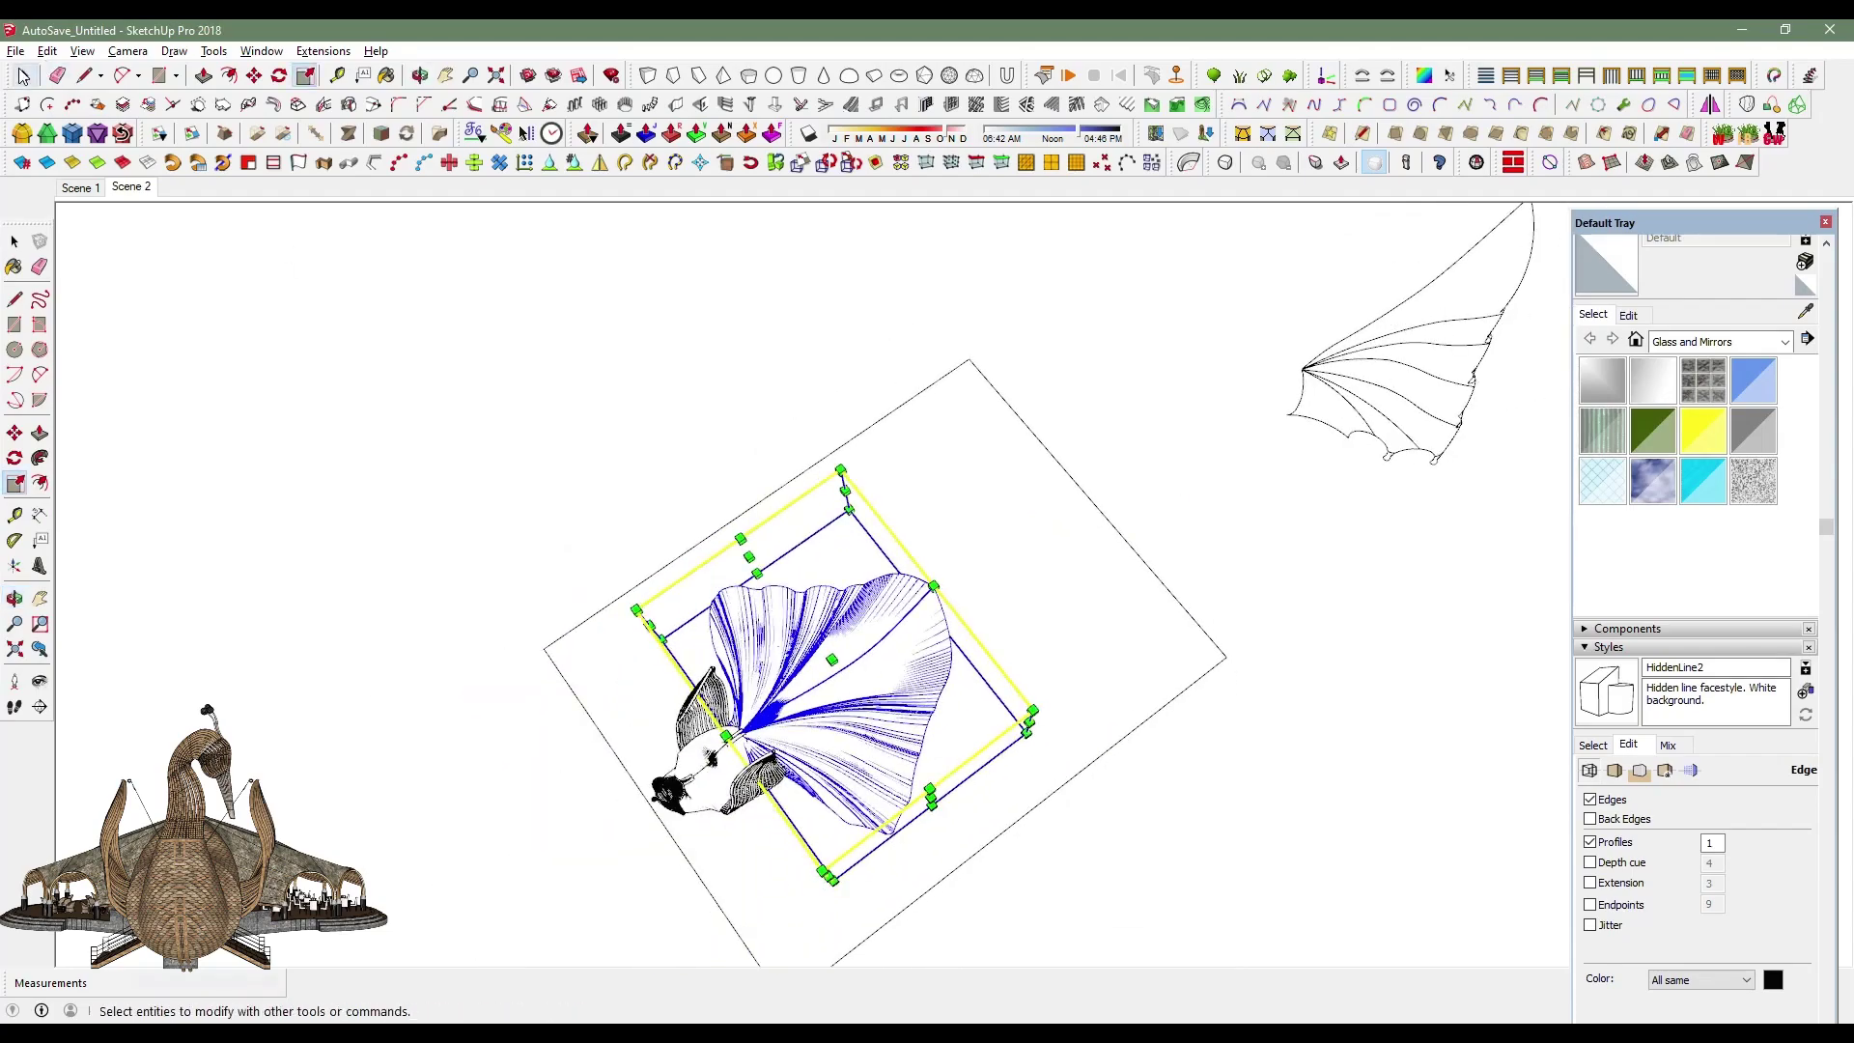
Inspect the narrowed tail from side and rear views, then return to Scene 1.
scroll(673, 861, "up", 5)
mouse_move(679, 824)
middle_mouse_down()
mouse_move(862, 384)
mouse_move(437, 467)
middle_mouse_up()
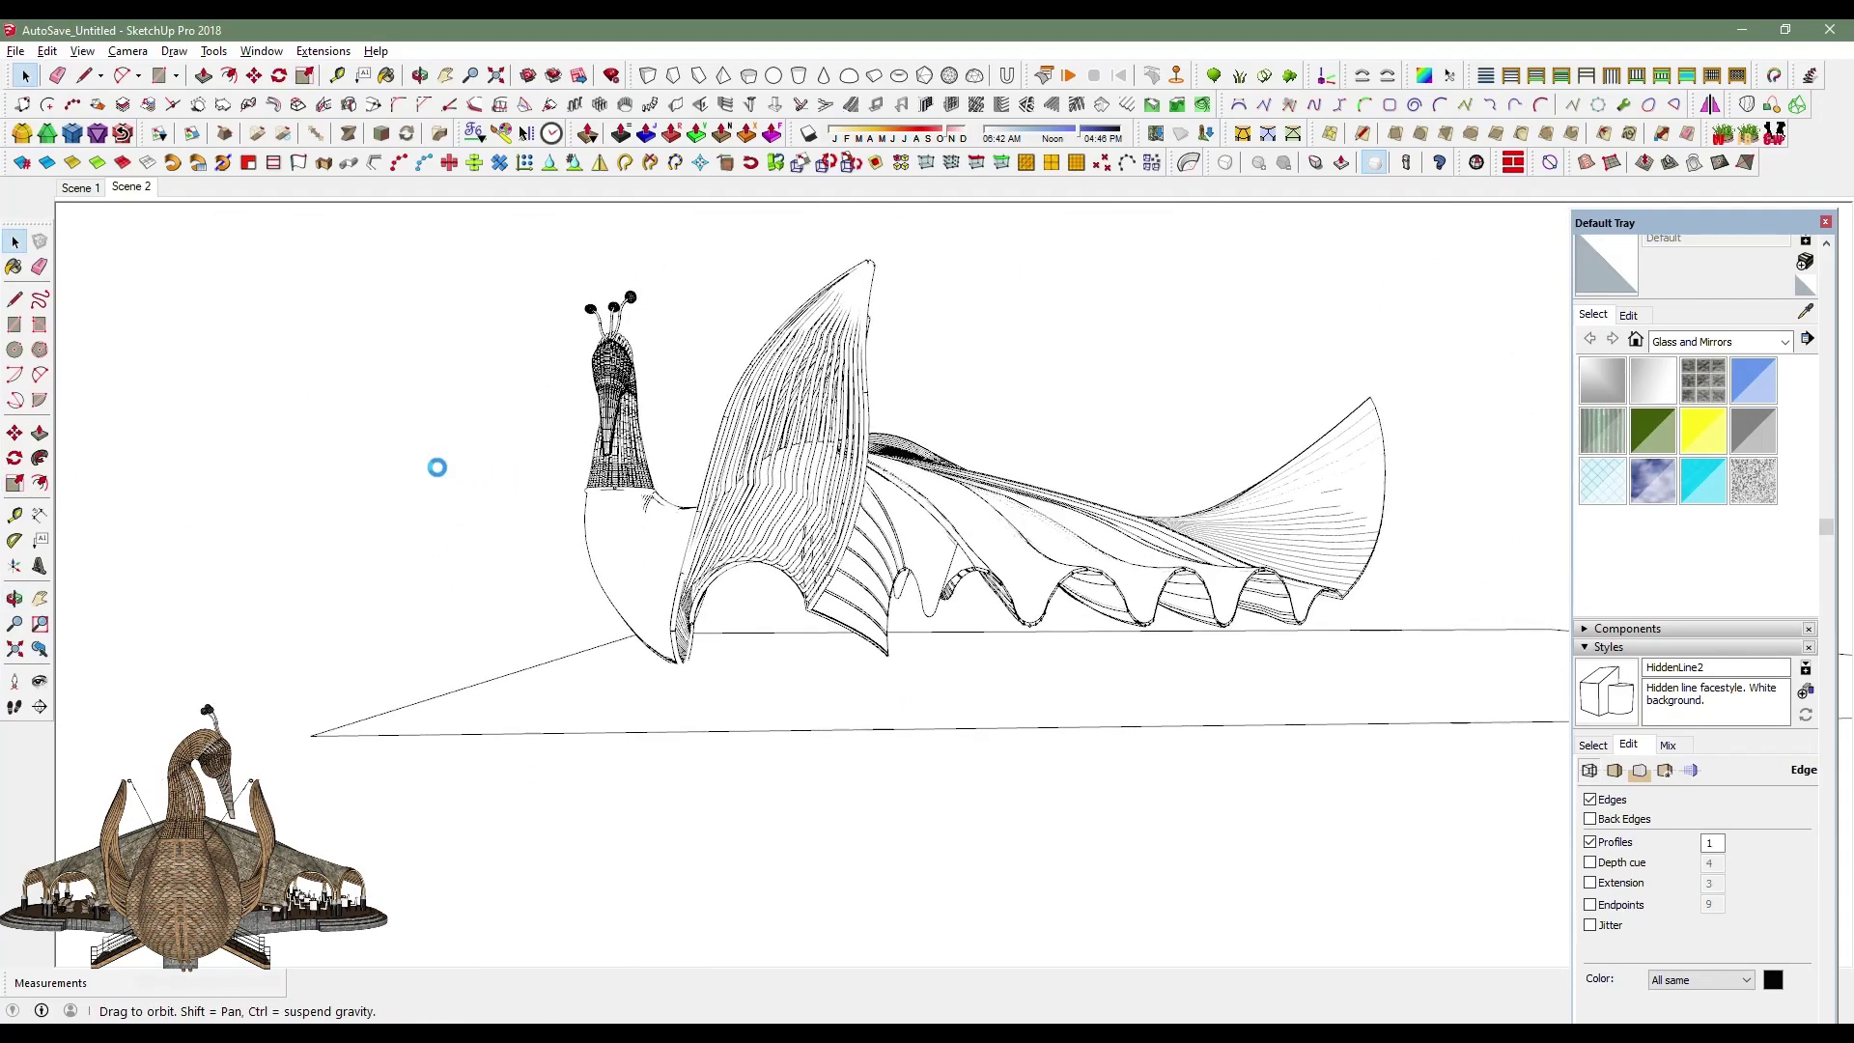
mouse_move(537, 530)
middle_mouse_down()
mouse_move(840, 633)
mouse_move(290, 621)
mouse_move(994, 558)
mouse_move(914, 401)
mouse_move(1162, 596)
mouse_move(1180, 542)
mouse_move(1043, 857)
mouse_move(907, 749)
middle_mouse_up()
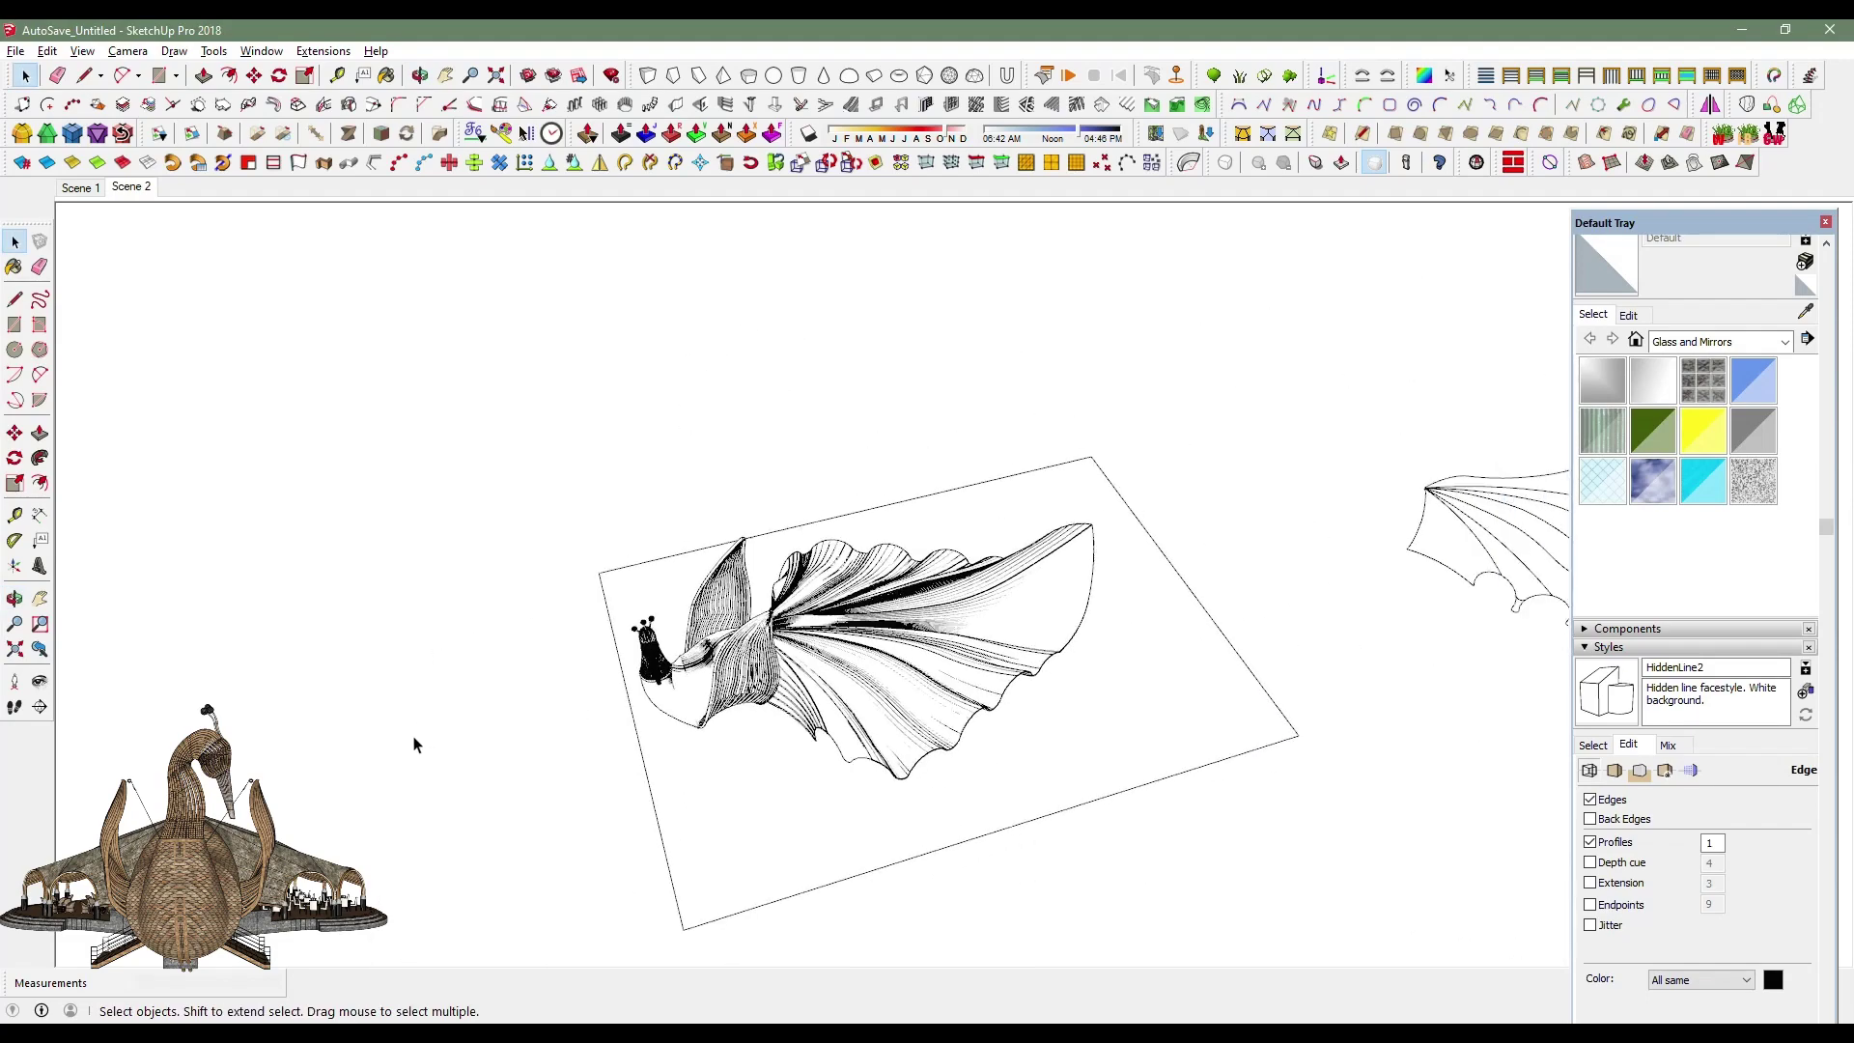
scroll(1429, 633, "up", 2)
scroll(1381, 618, "up", 2)
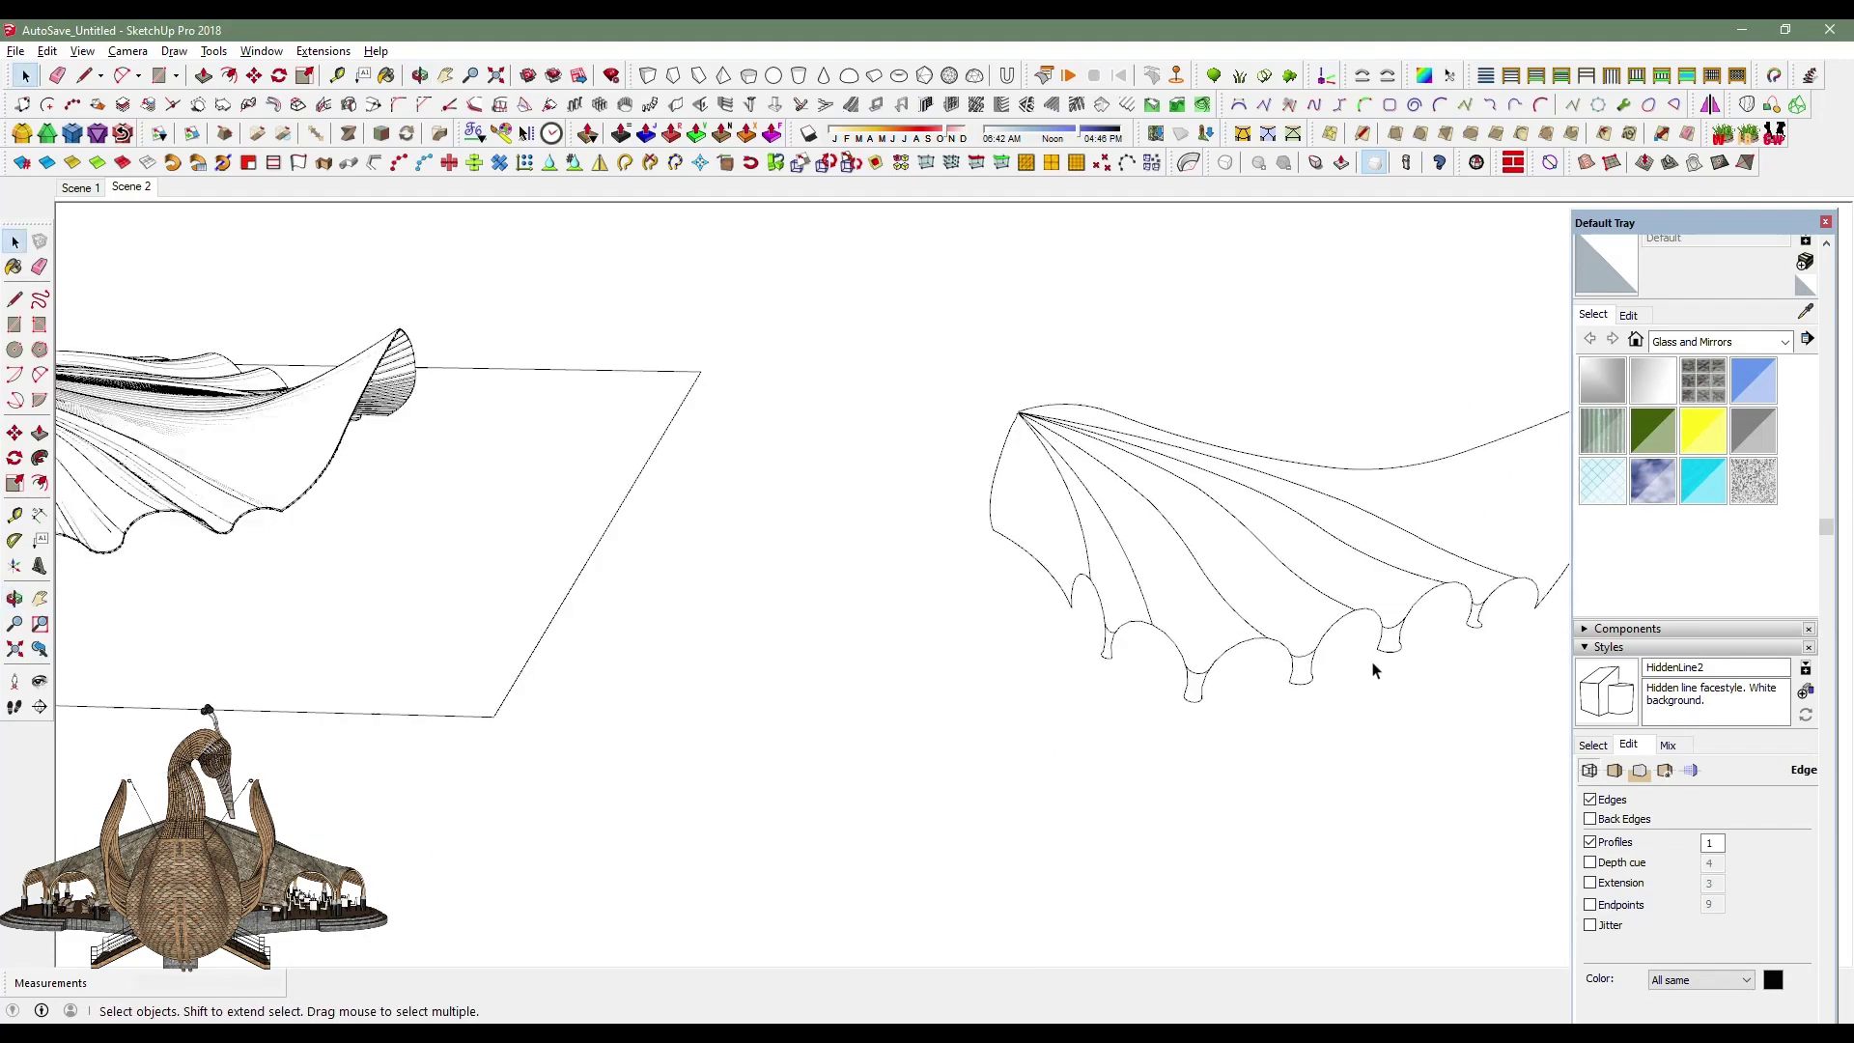
scroll(1256, 647, "up", 2)
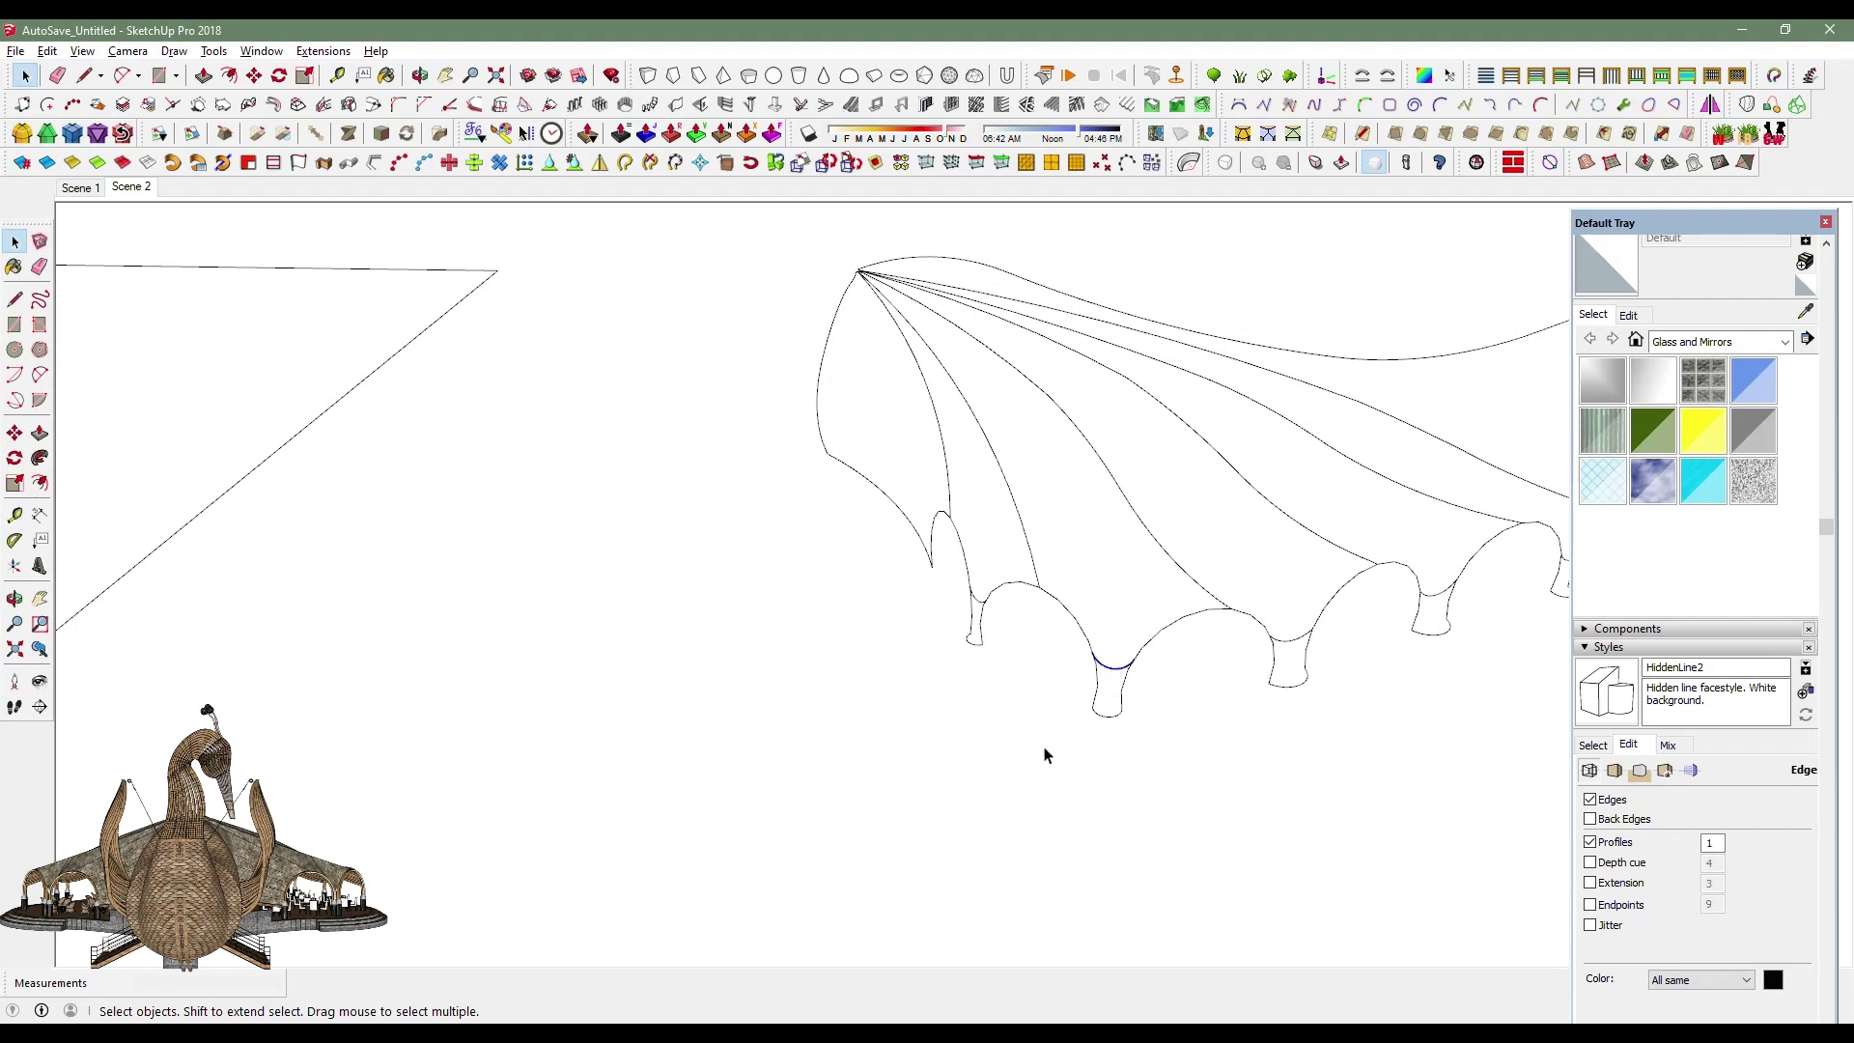
key("Page_Up")
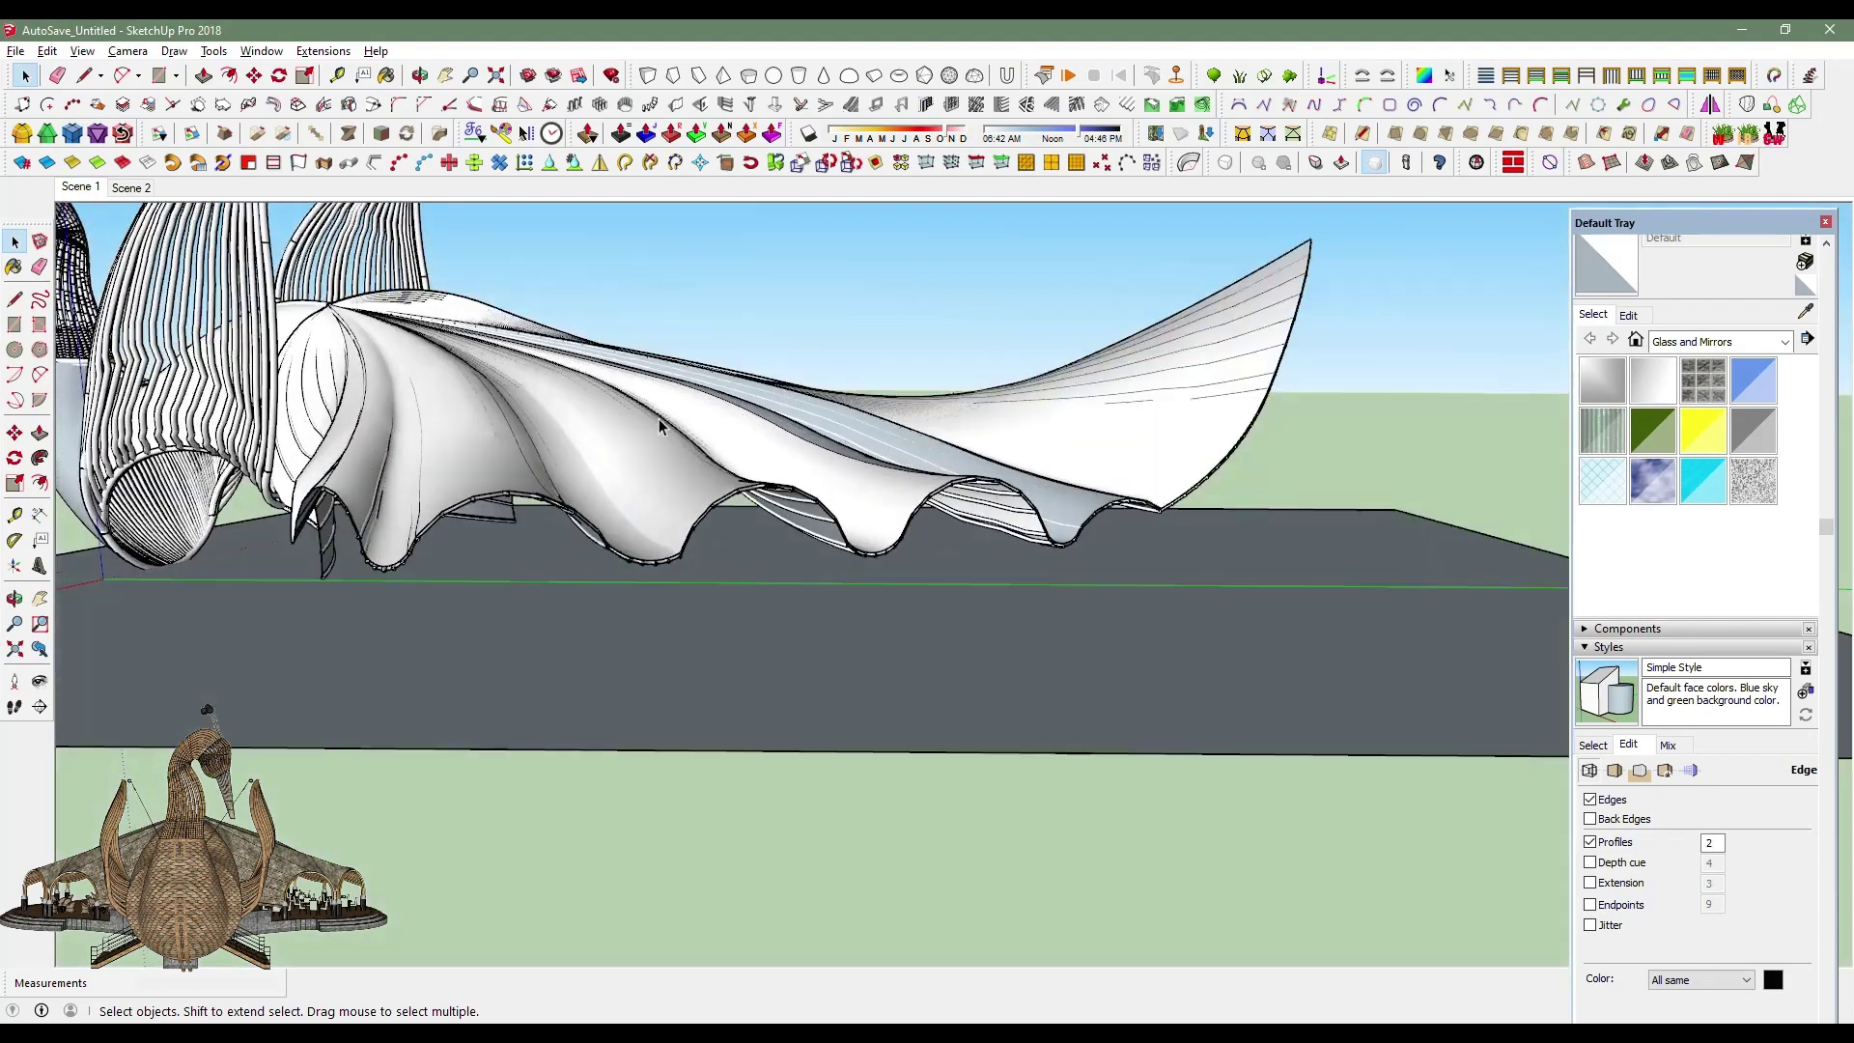
Turn off profile outlines in the current style.
middle_click_drag(659, 419, 540, 502)
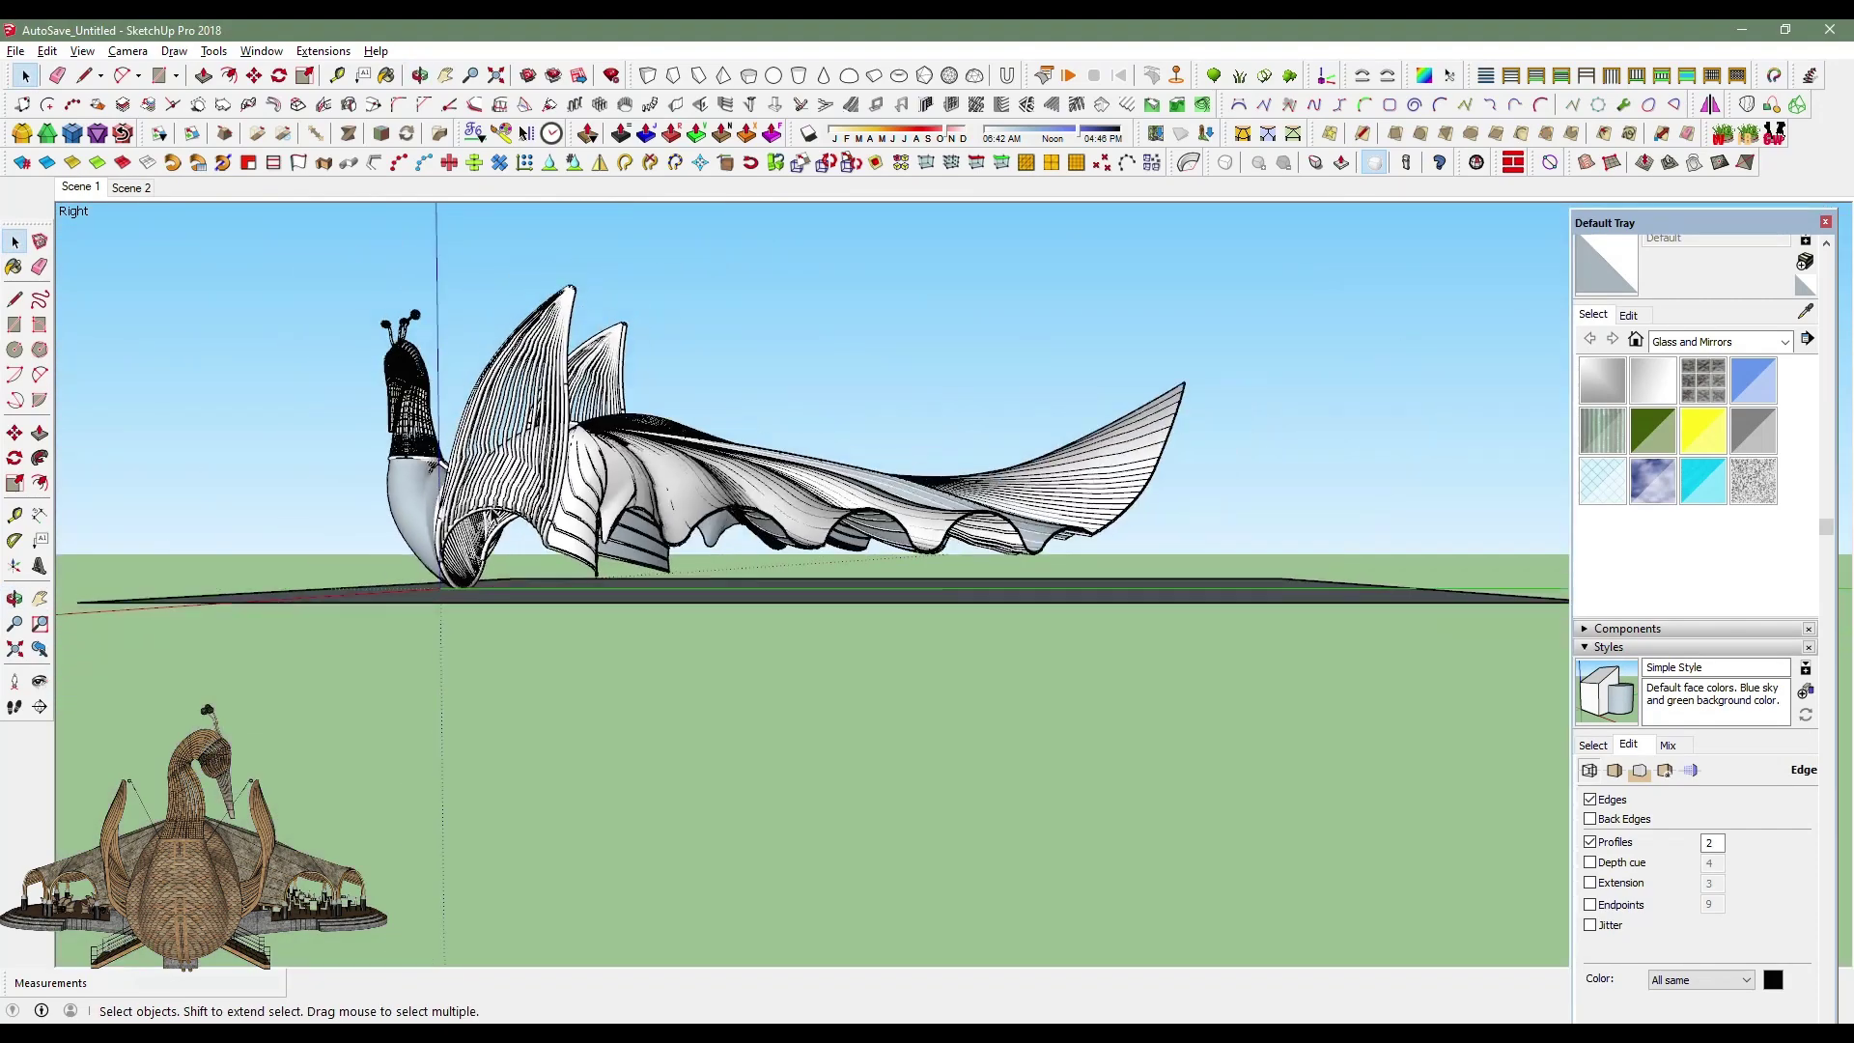
middle_click_drag(485, 526, 1505, 743)
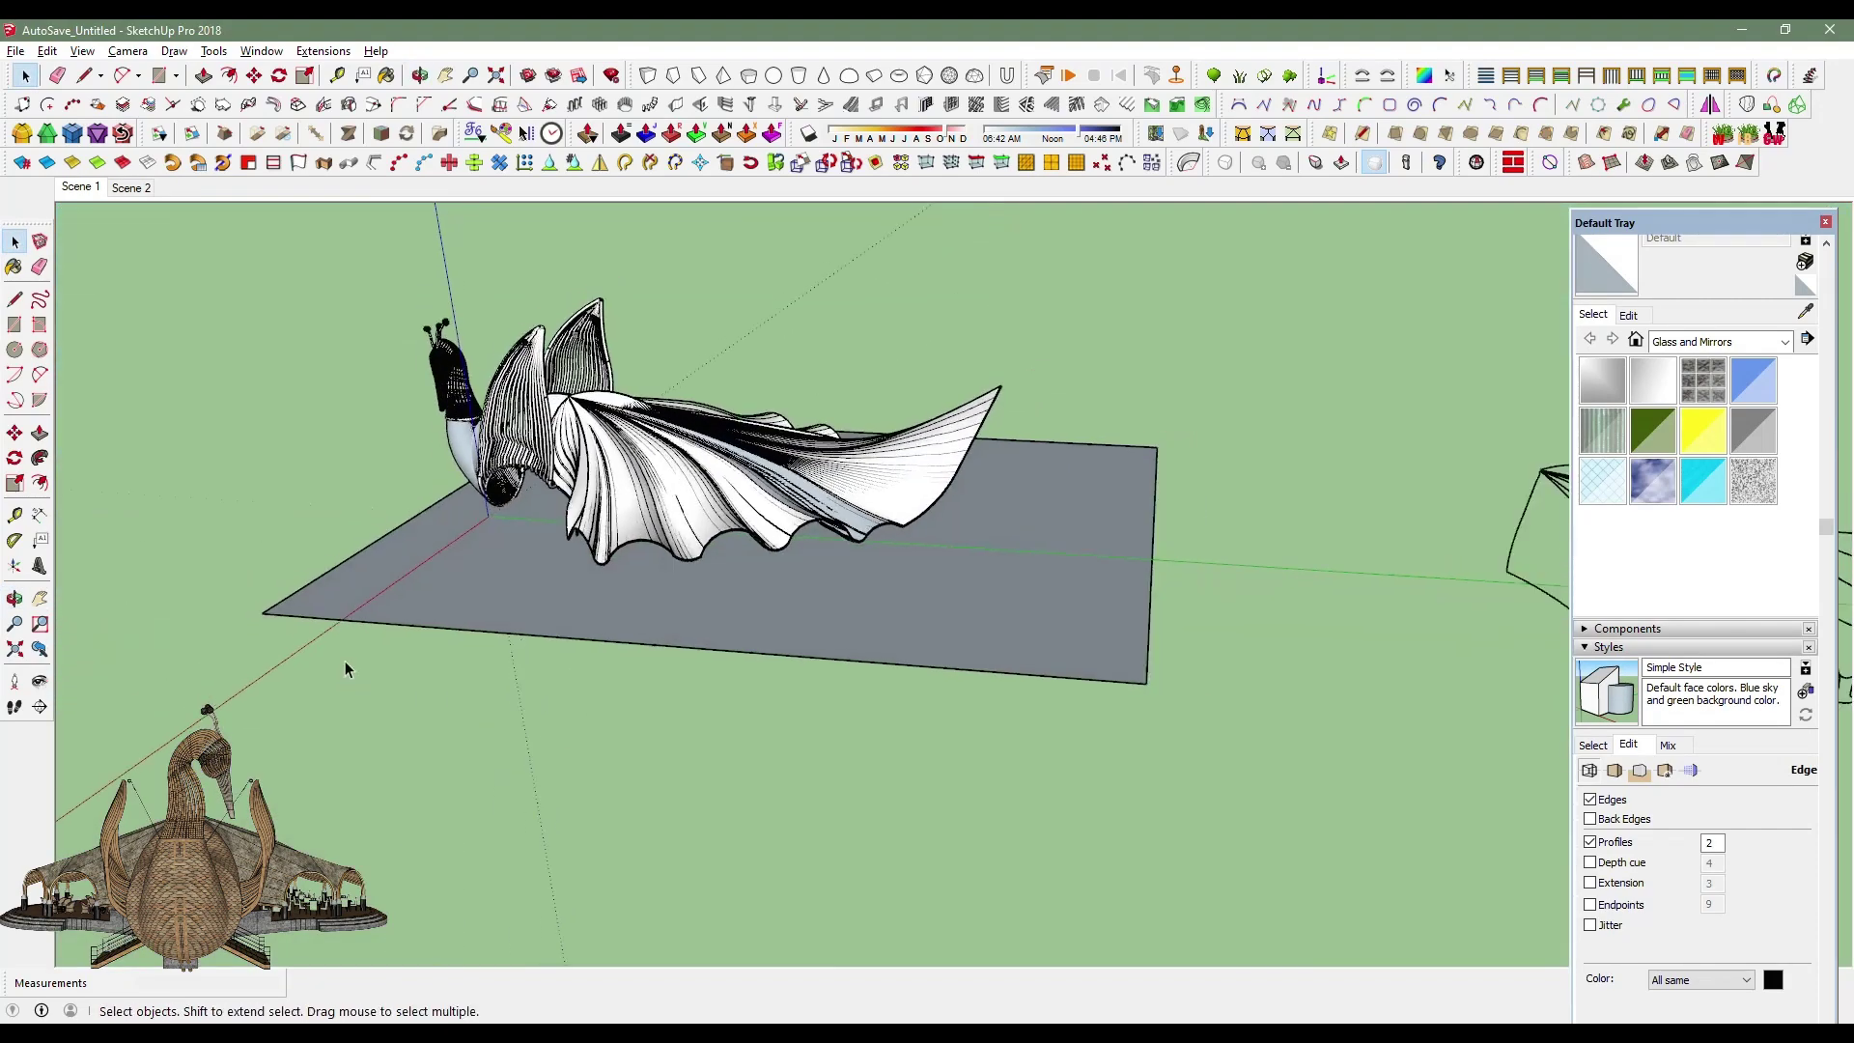
left_click(1590, 842)
middle_click_drag(1062, 531, 972, 446)
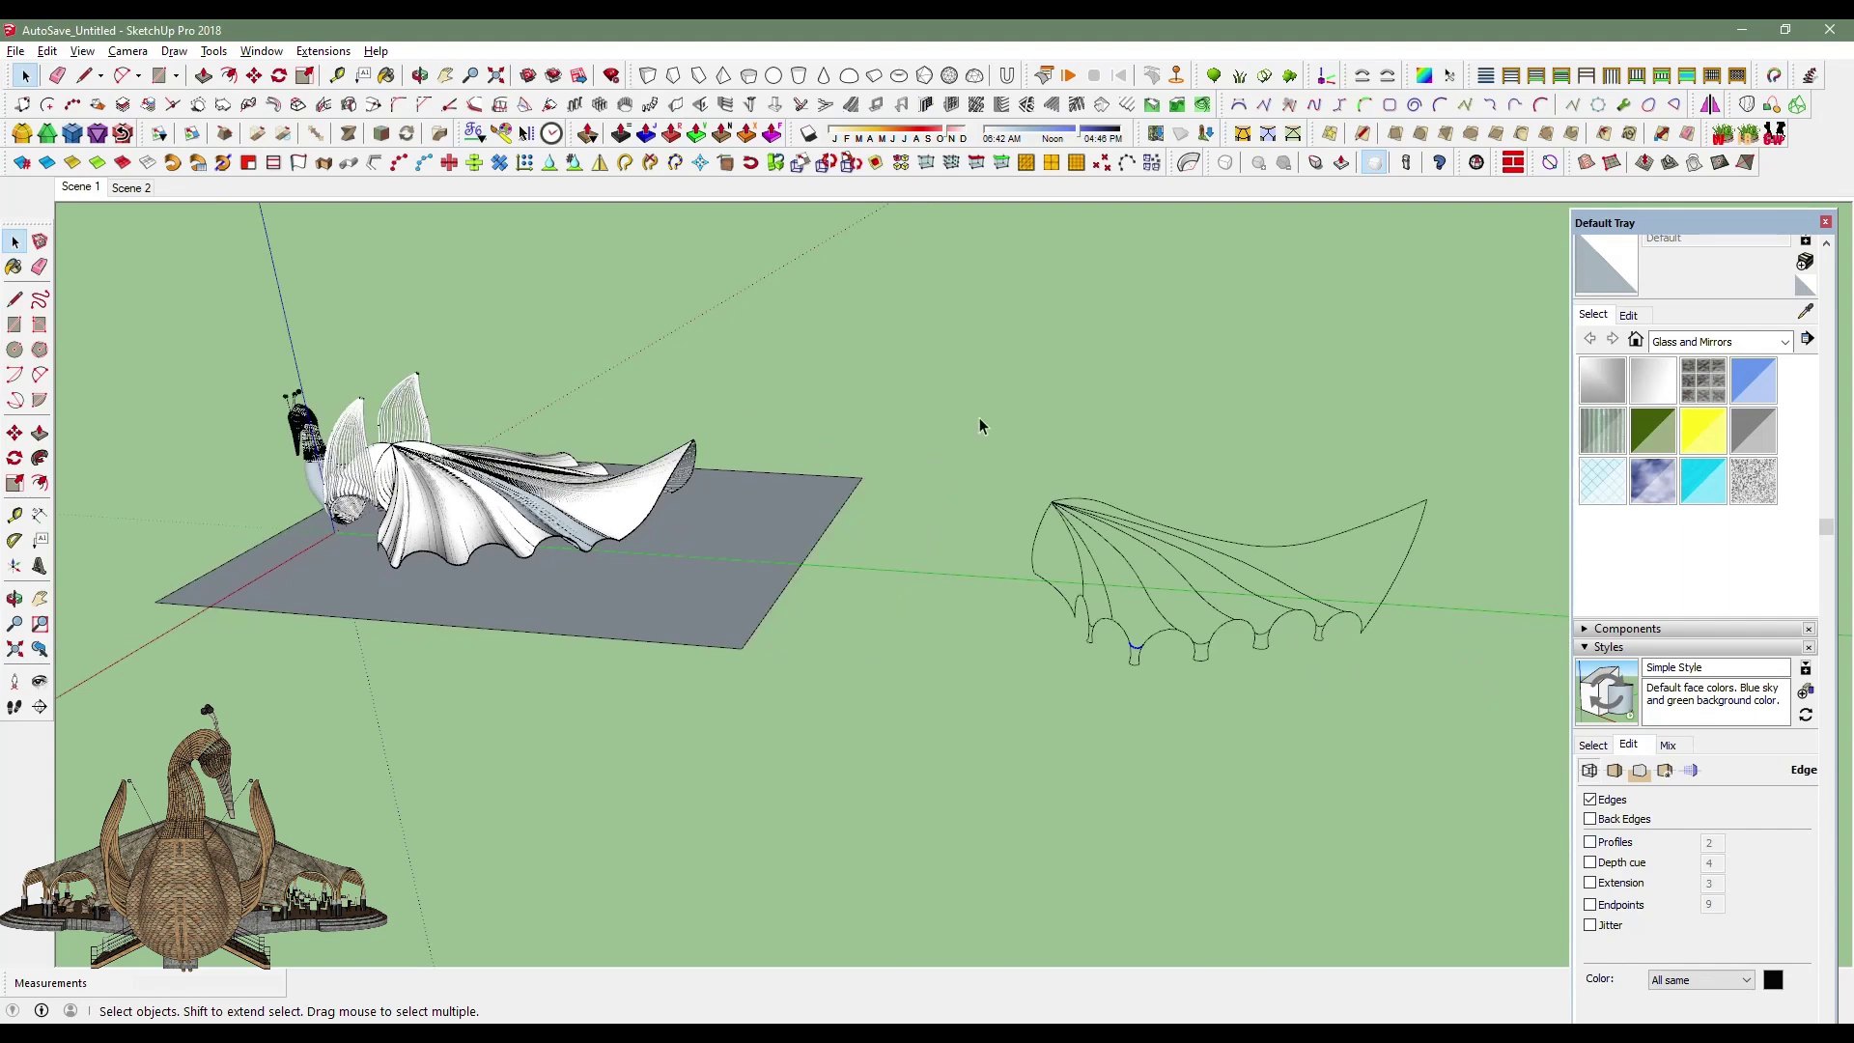
Copy the bat-wing outline beside the grey base and select the whole outline.
left_click(1360, 773)
key("ctrl")
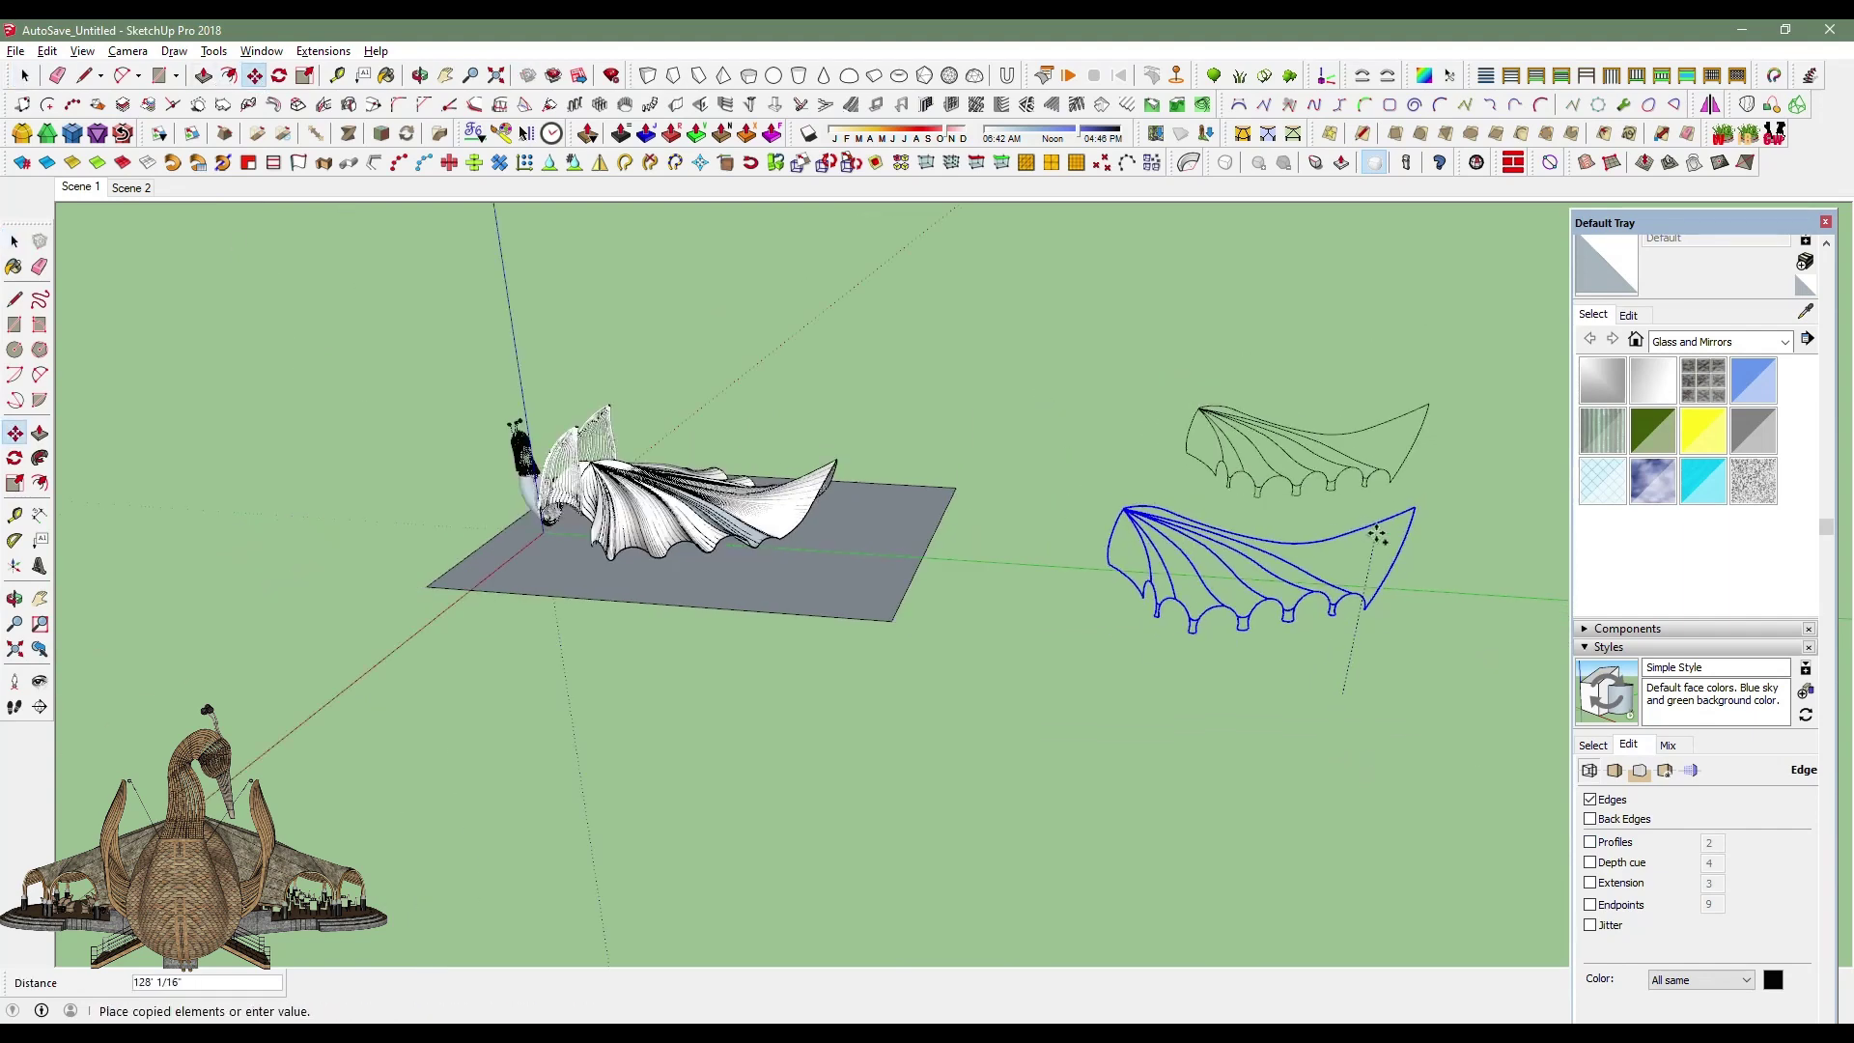
middle_click_drag(1158, 734, 526, 779)
scroll(531, 744, "up", 3)
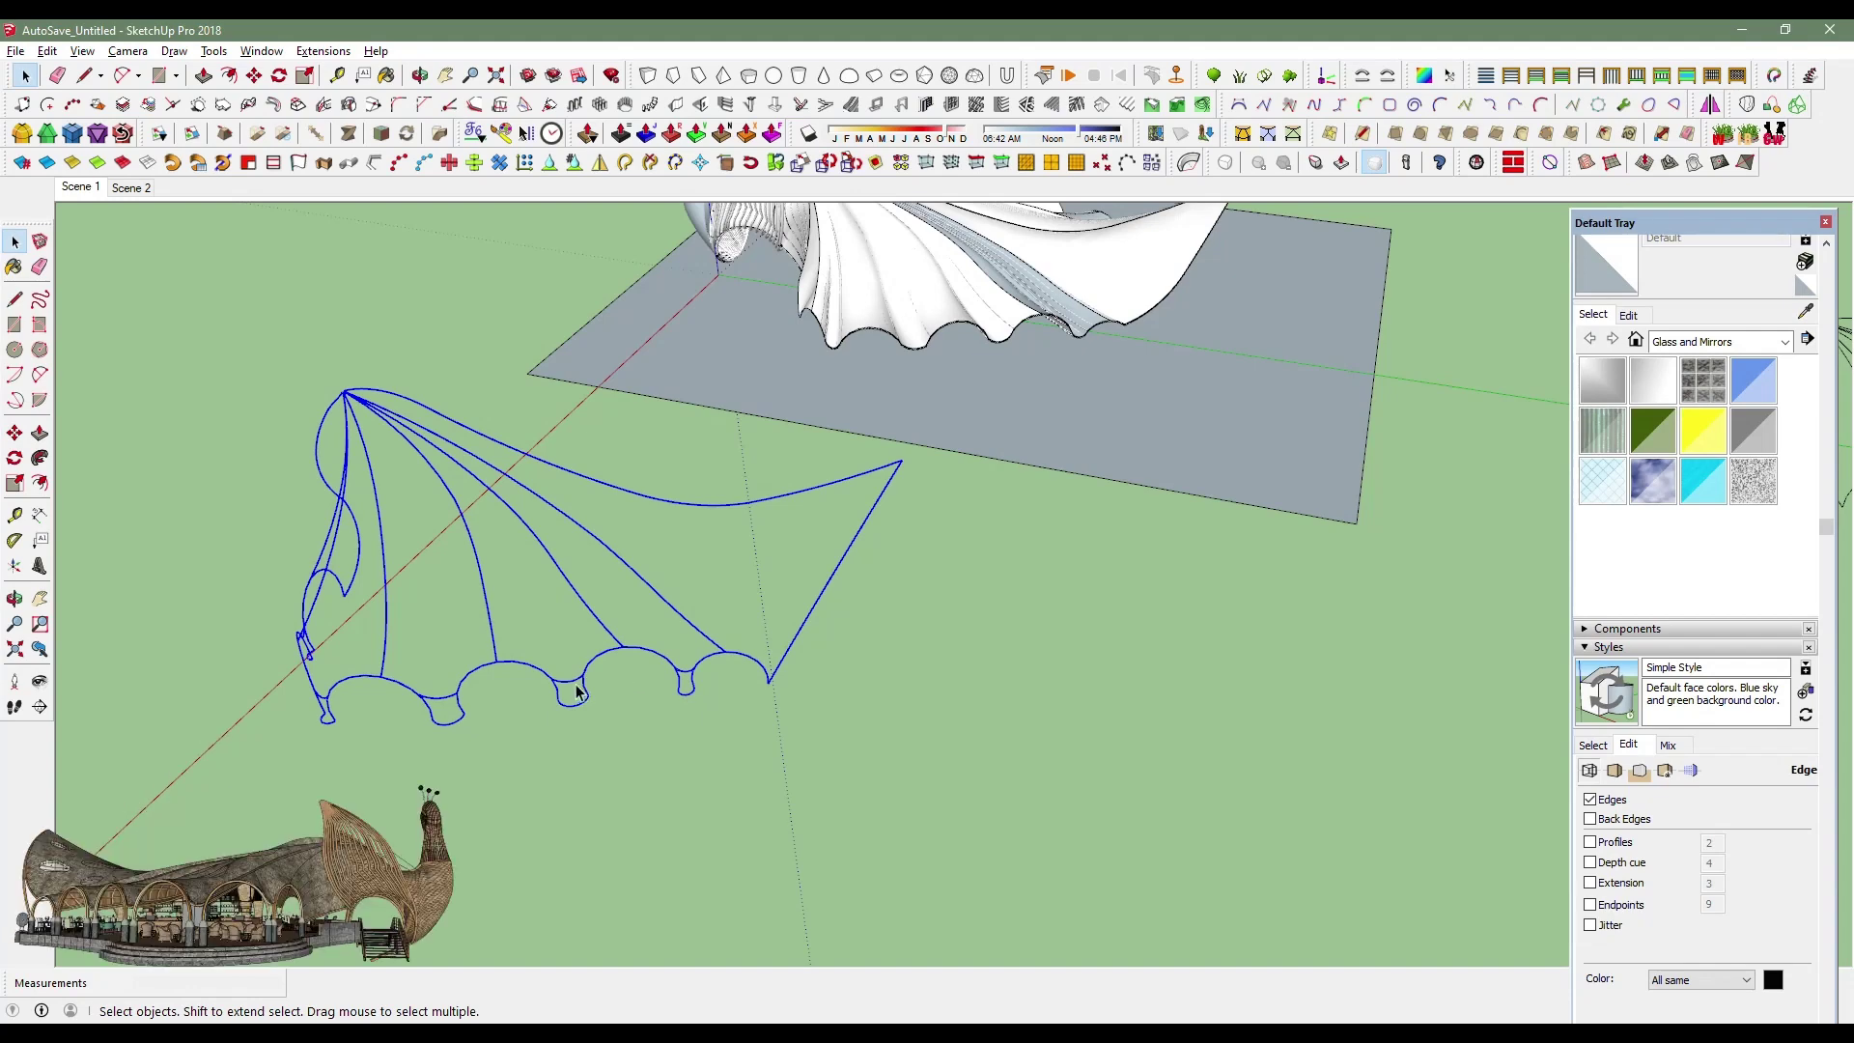
scroll(604, 663, "up", 2)
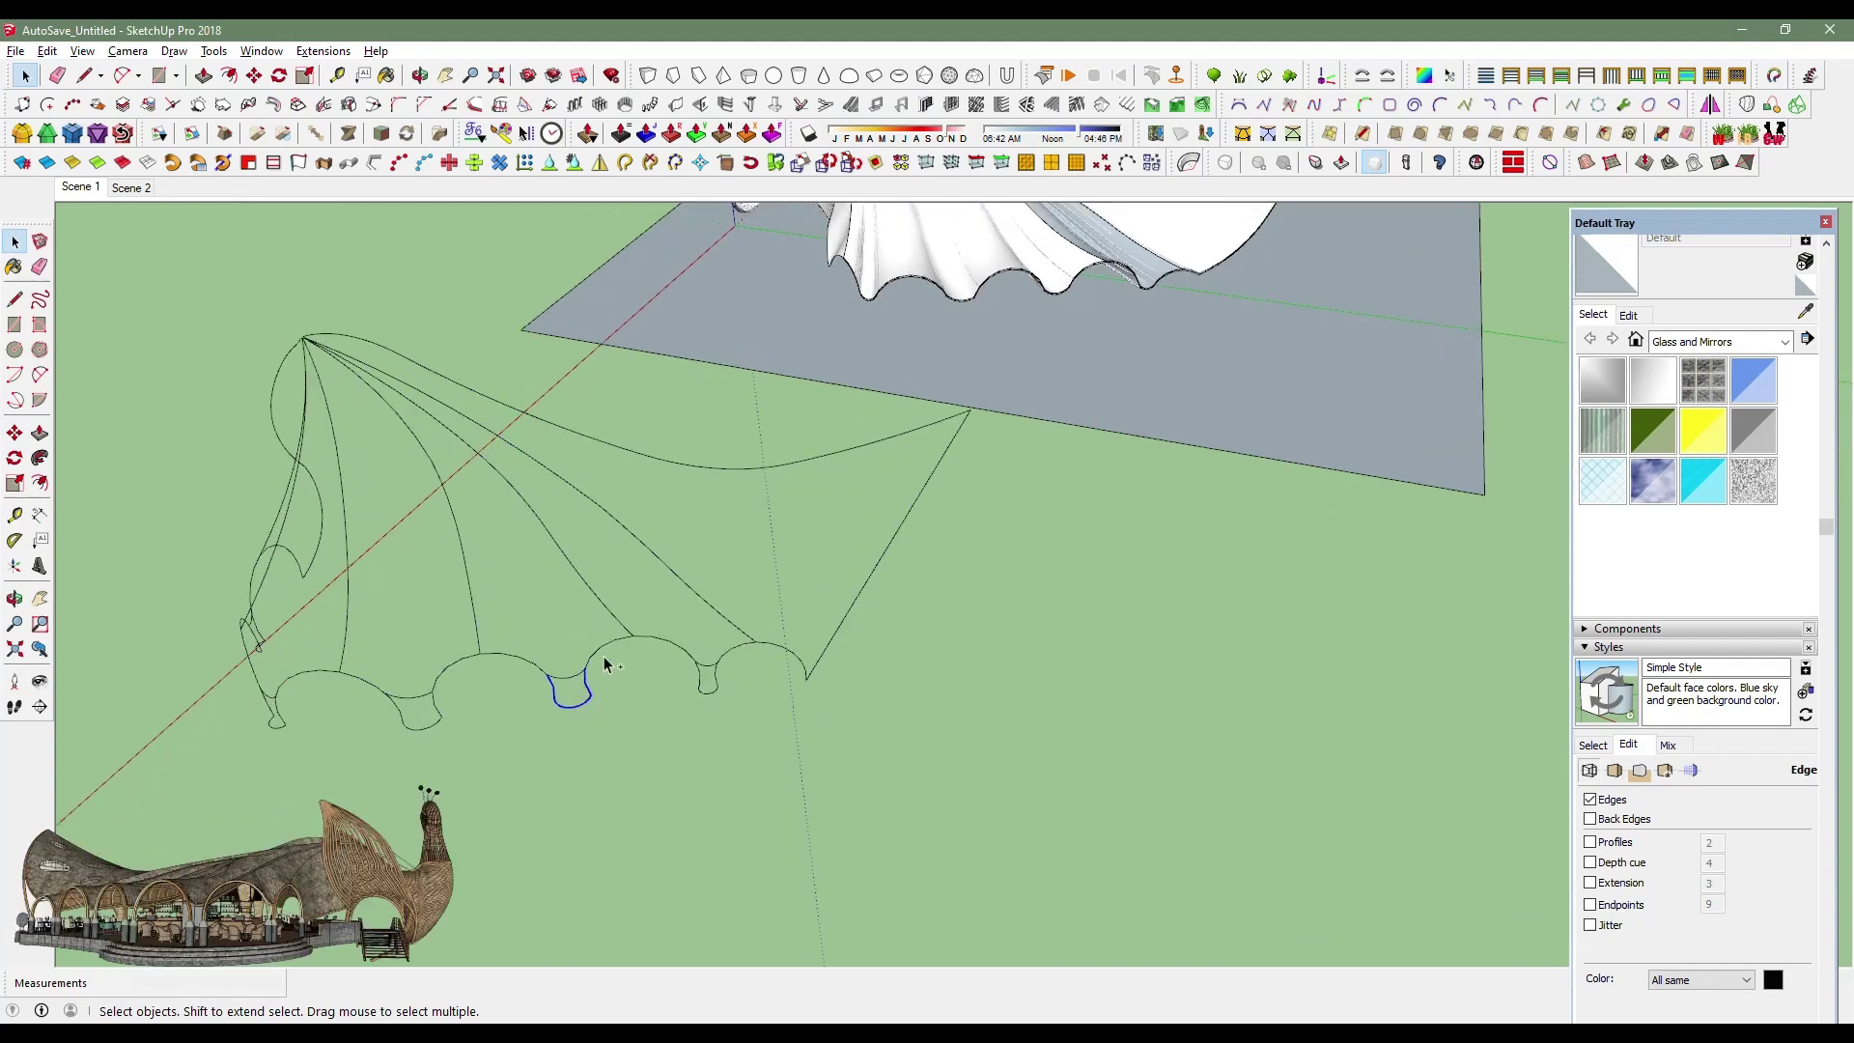
scroll(679, 655, "up", 1)
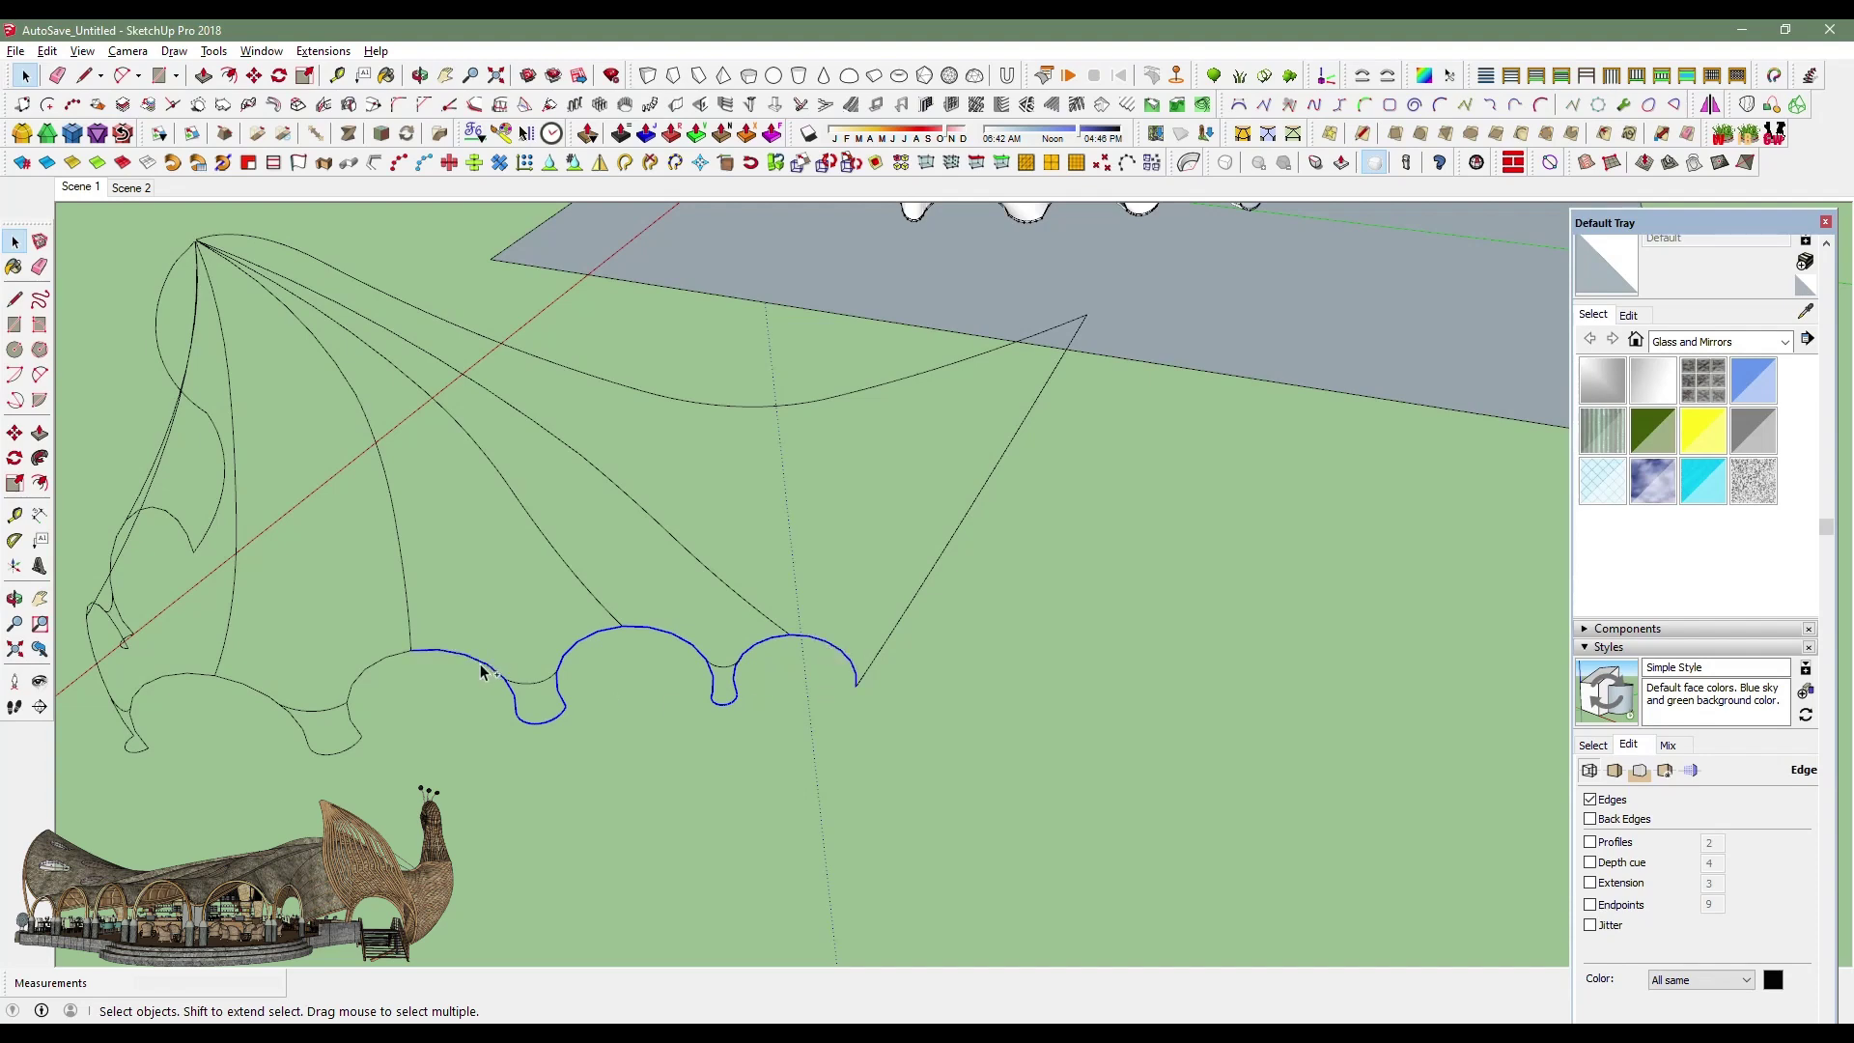
scroll(290, 787, "down", 3)
mouse_move(1130, 608)
middle_mouse_down()
mouse_move(952, 662)
mouse_move(1051, 592)
mouse_move(983, 620)
mouse_move(819, 623)
mouse_move(1047, 579)
mouse_move(1023, 541)
middle_mouse_up()
left_click(819, 624)
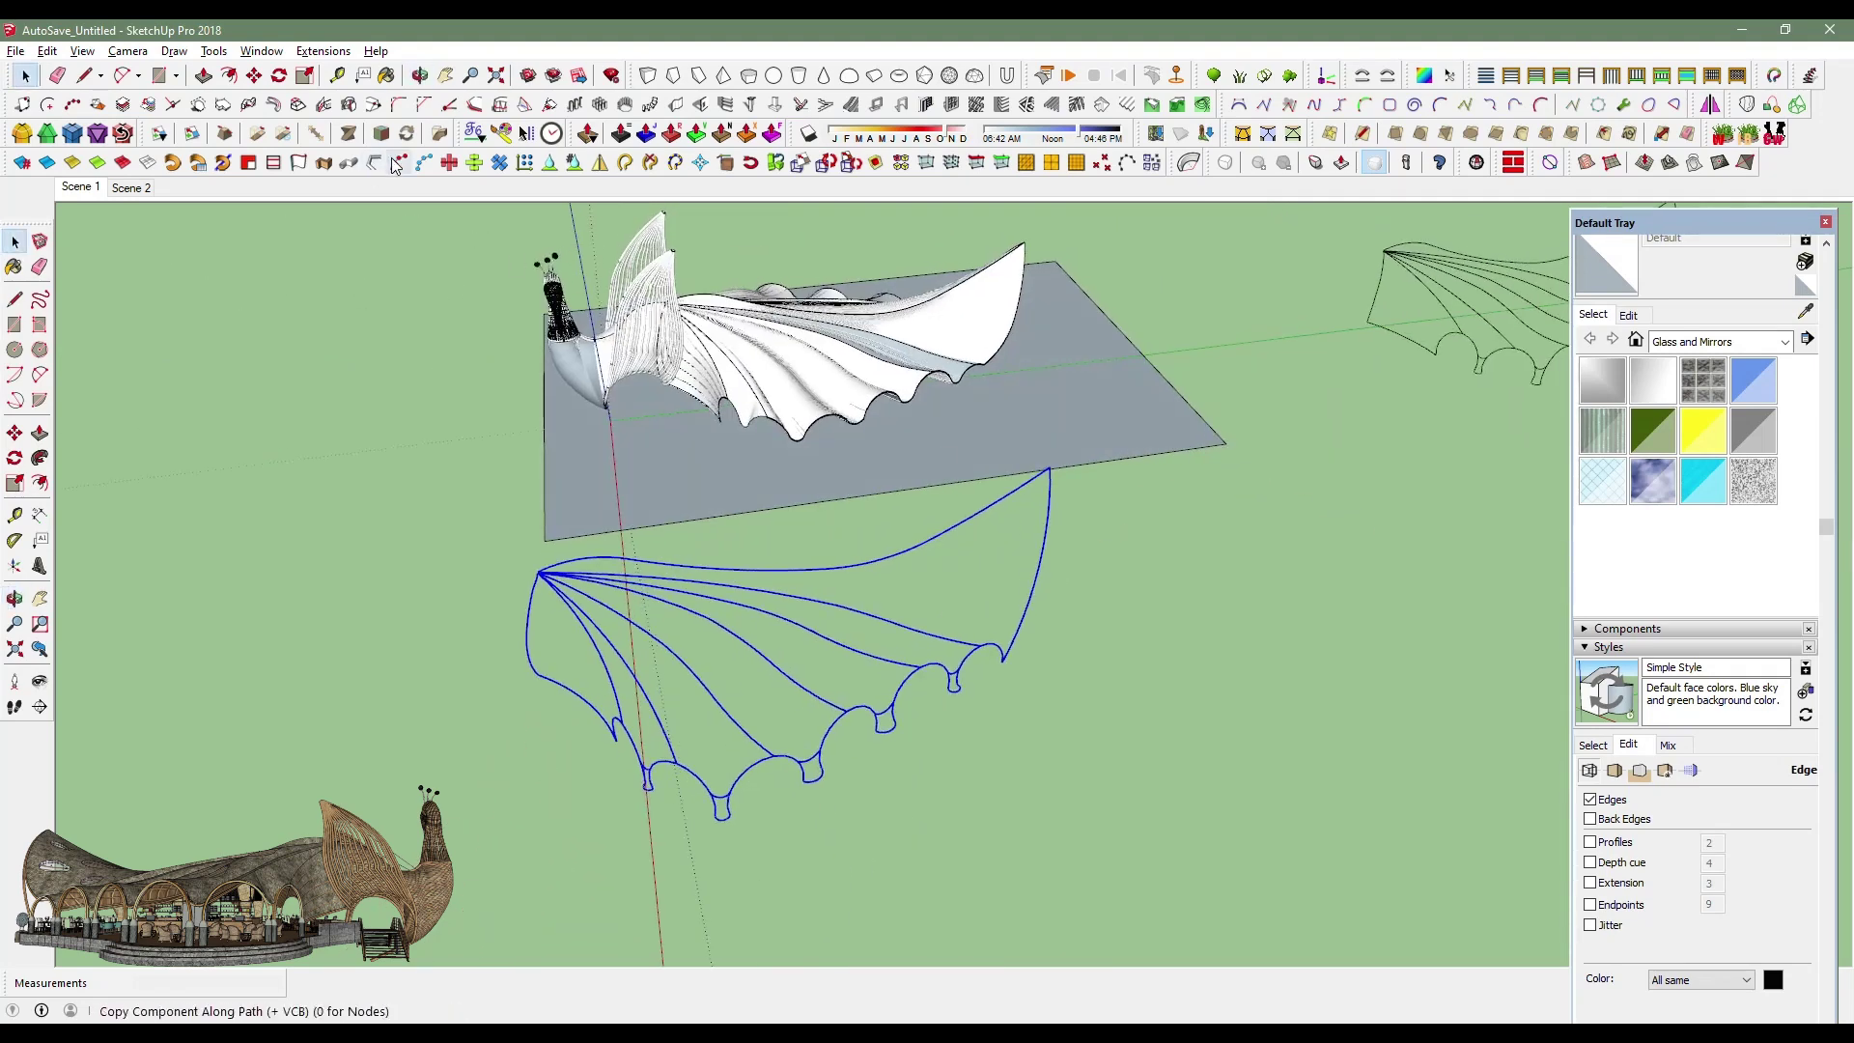
Generate 4" tubes along every curve of the copied wing outline.
left_click(393, 162)
type("4")
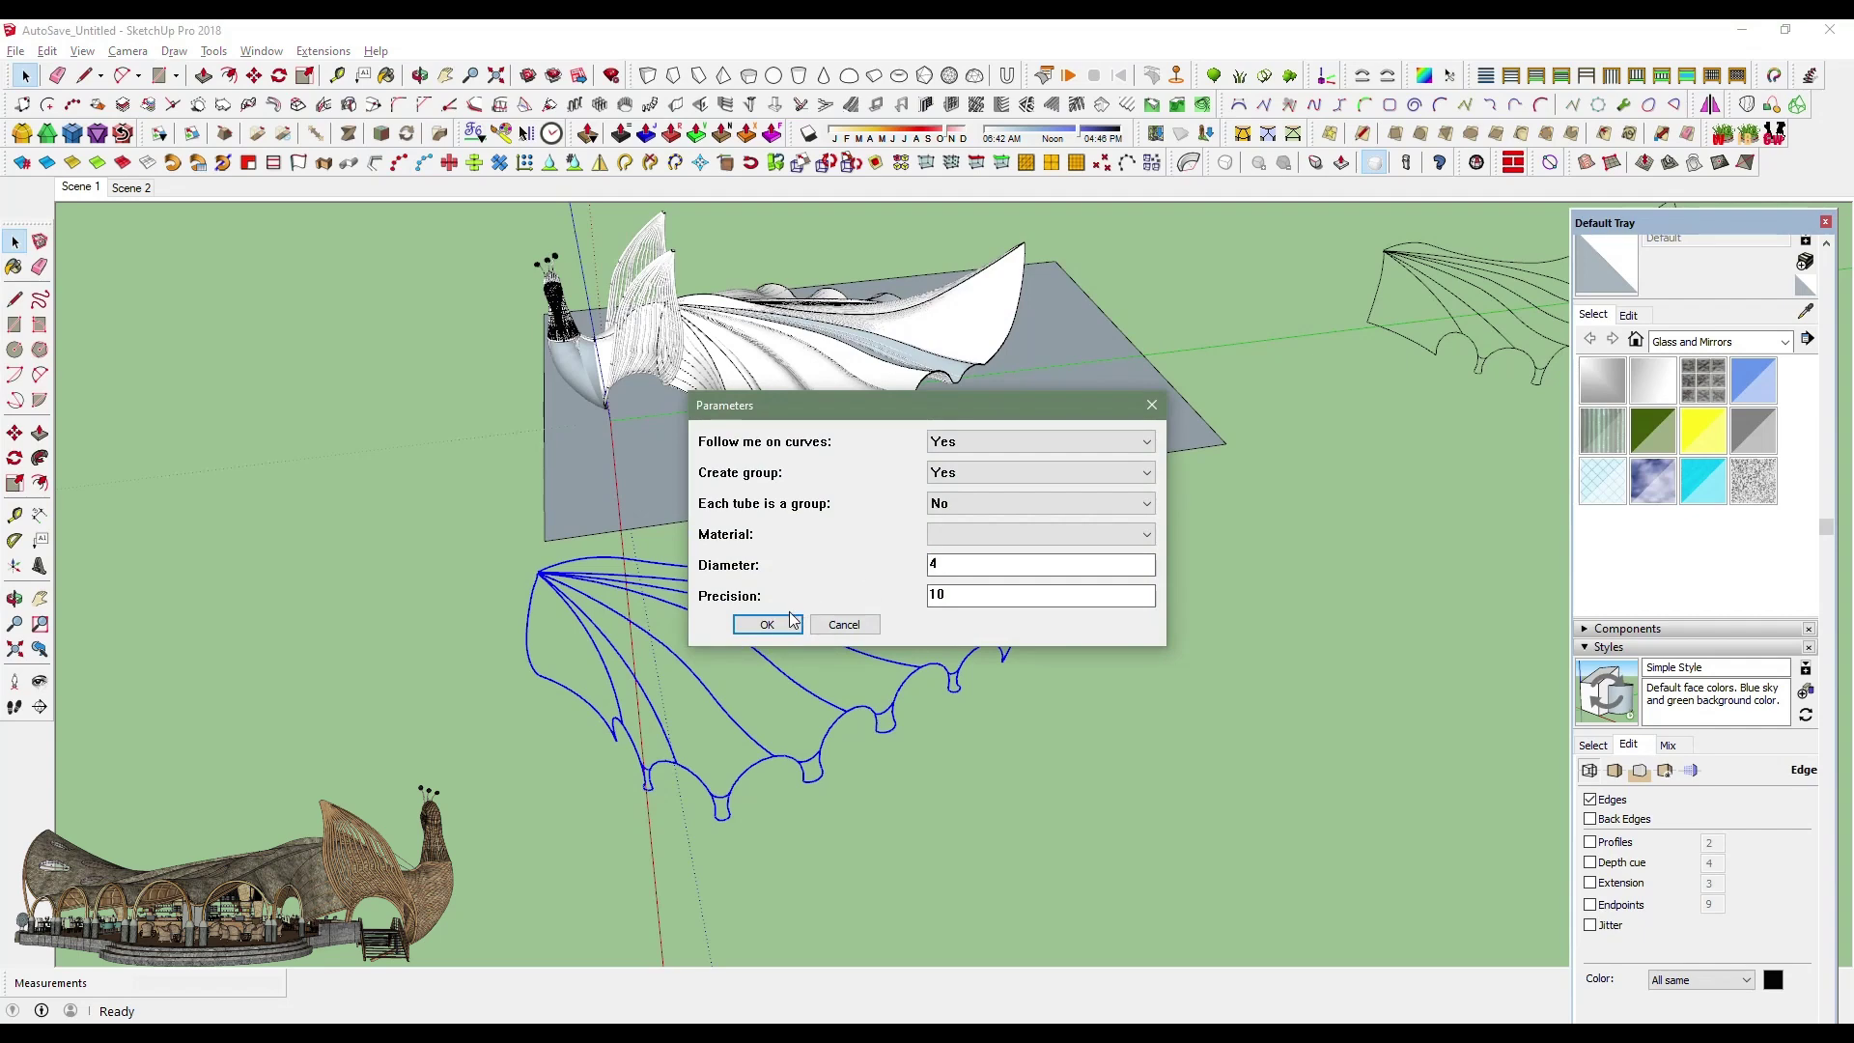
left_click(773, 625)
scroll(736, 814, "up", 5)
mouse_move(728, 792)
middle_mouse_down()
mouse_move(795, 711)
mouse_move(749, 770)
middle_mouse_up()
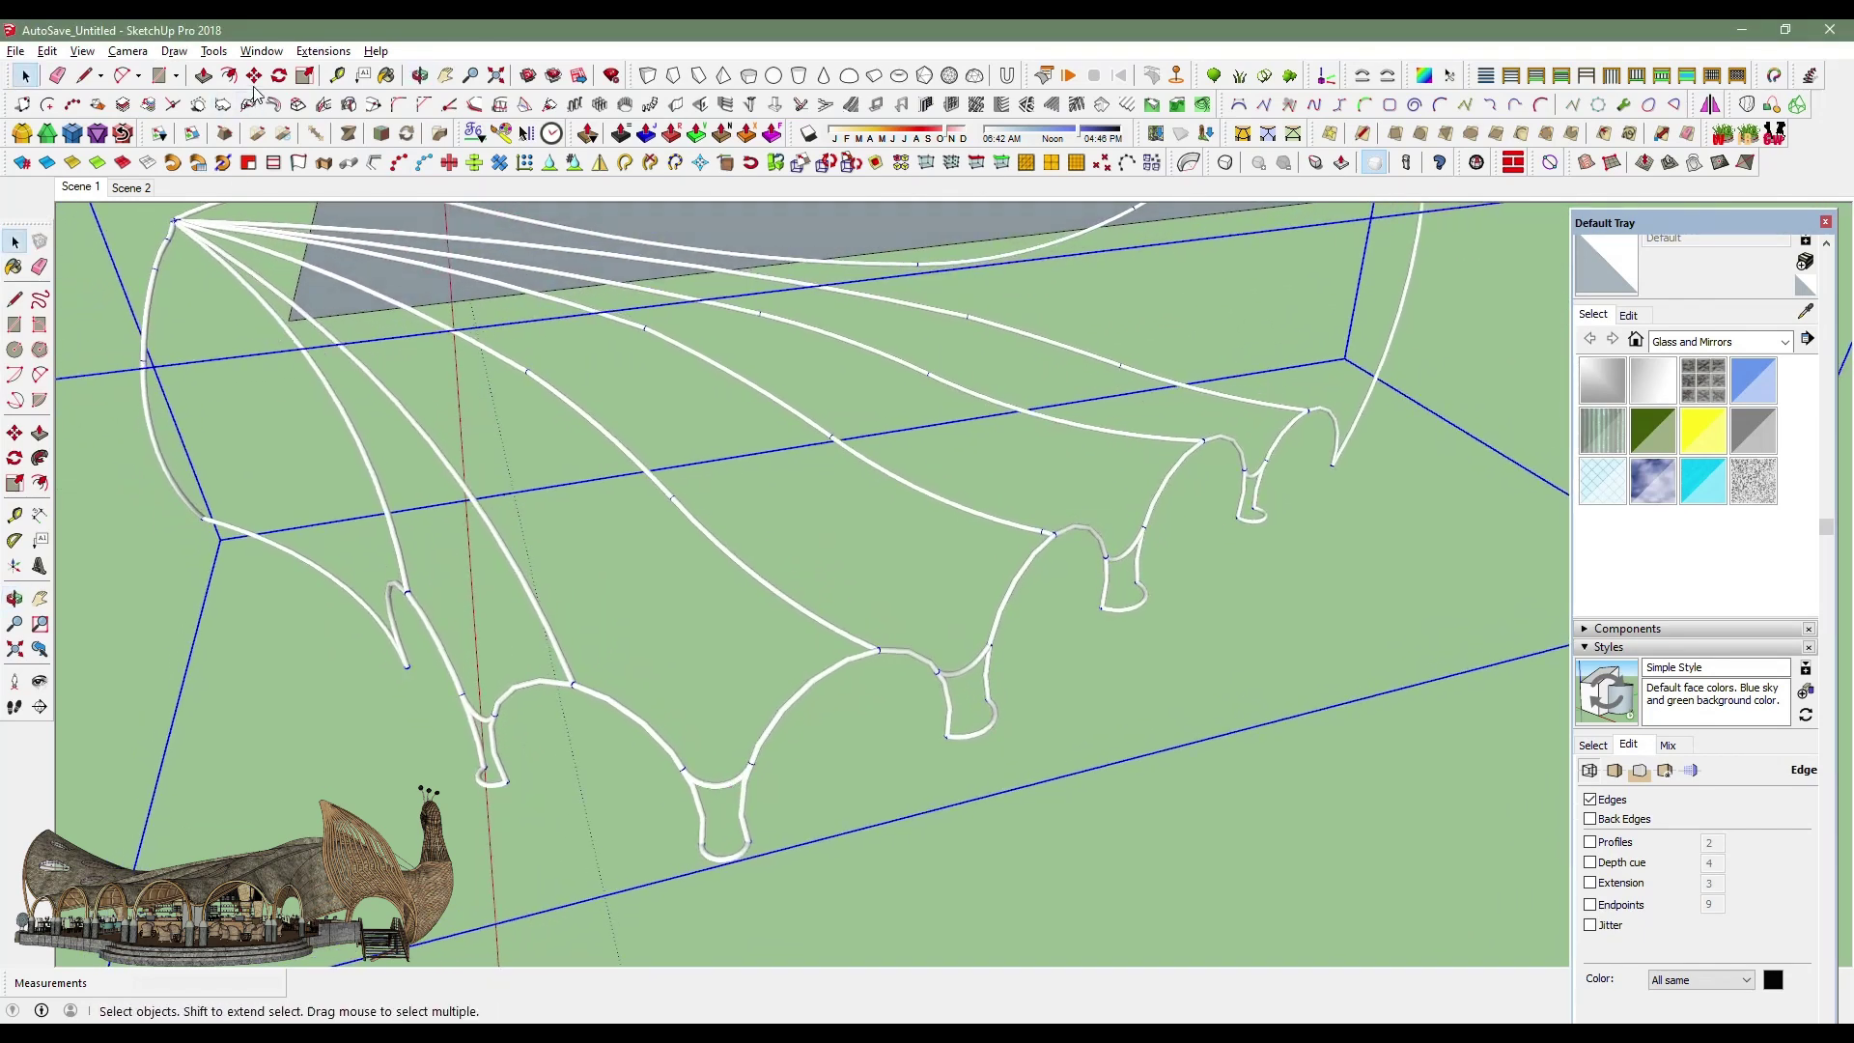
scroll(763, 874, "down", 3)
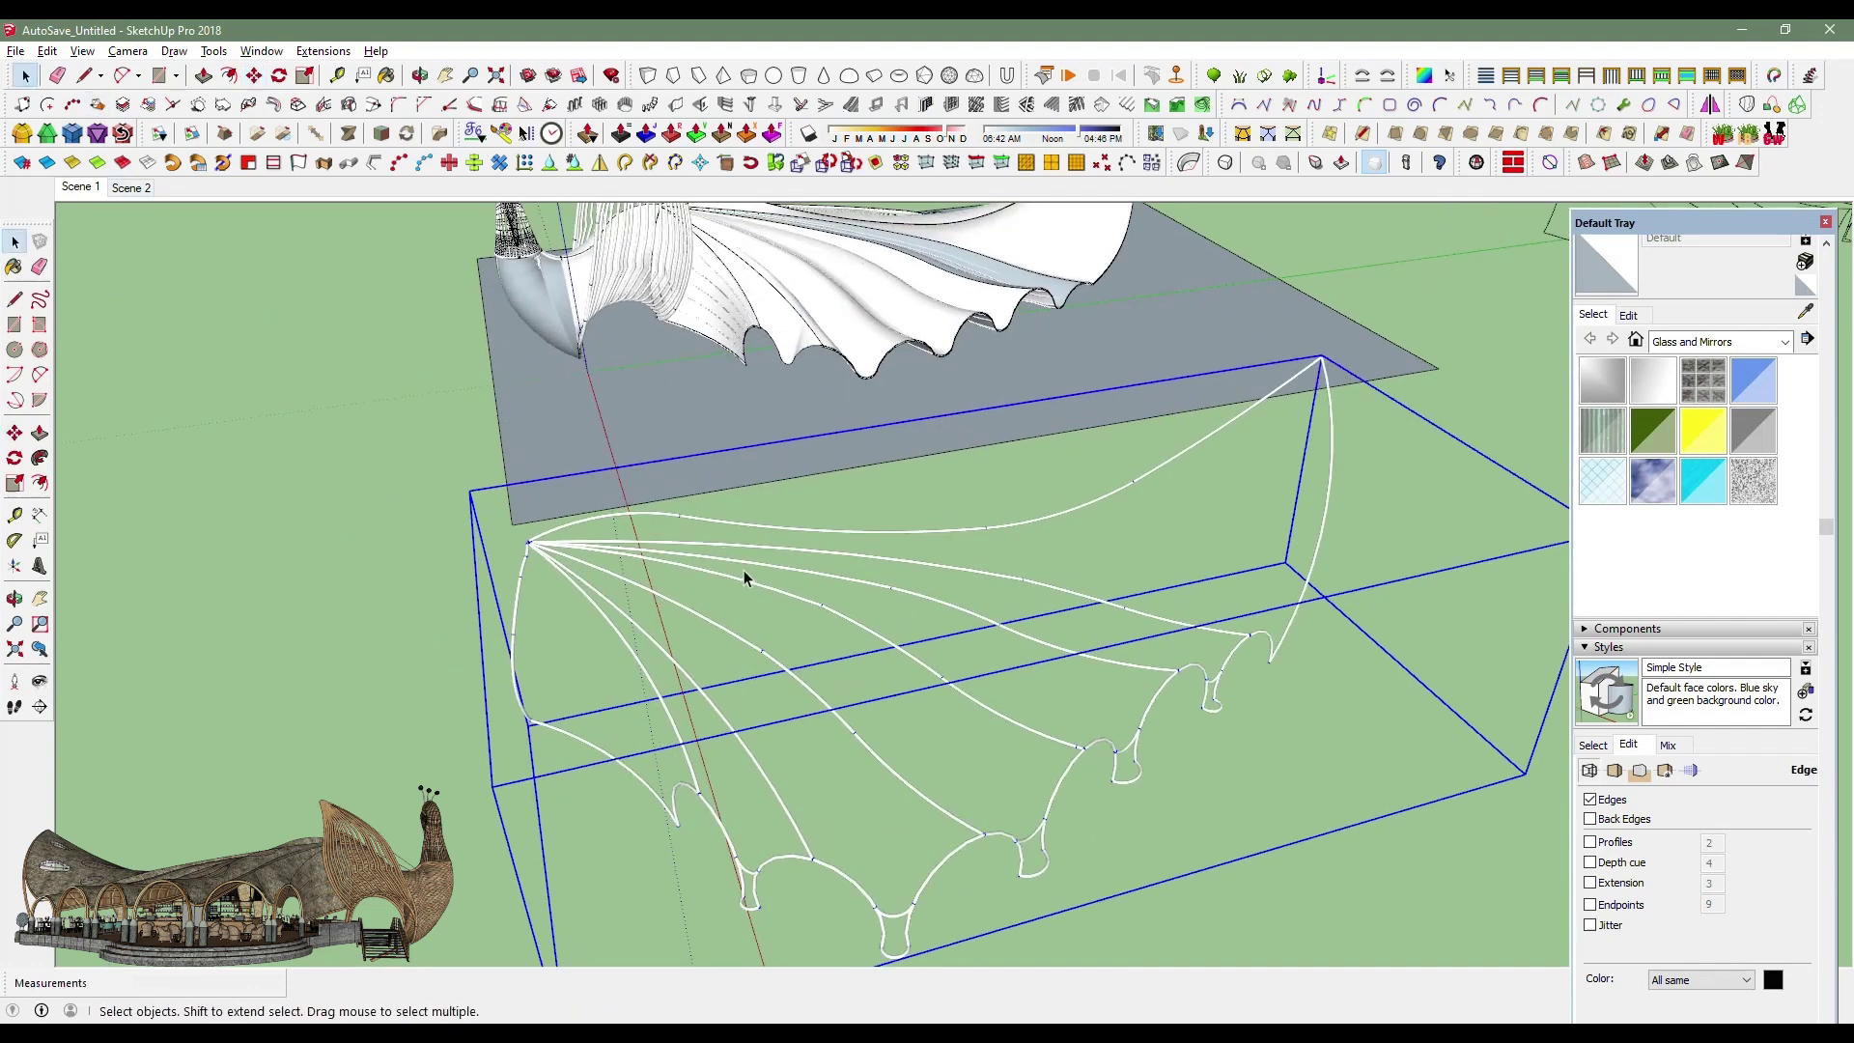
middle_click_drag(743, 903, 786, 415)
Hide the rest of the model and place the pasted wing copy at the frame endpoint.
left_click(83, 50)
left_click(339, 350)
mouse_move(649, 364)
middle_mouse_down()
mouse_move(662, 559)
mouse_move(600, 538)
mouse_move(599, 613)
middle_mouse_up()
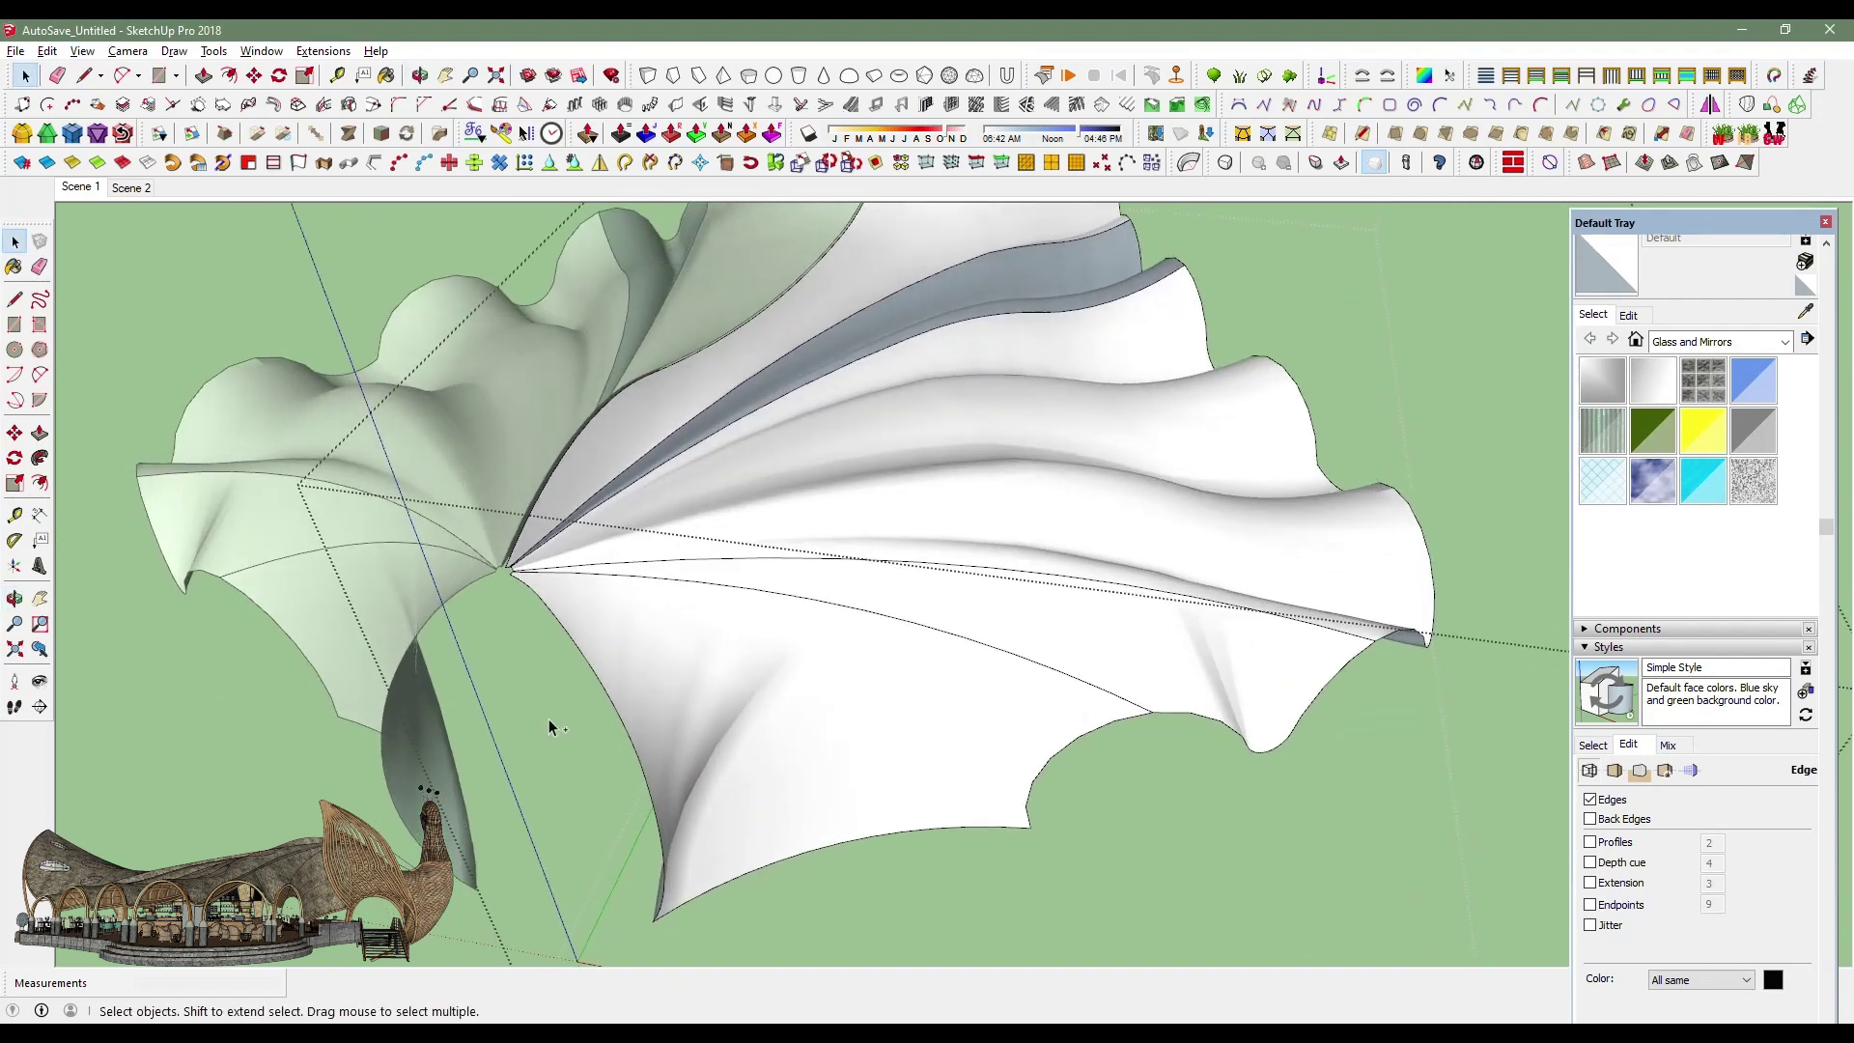
left_click(466, 438)
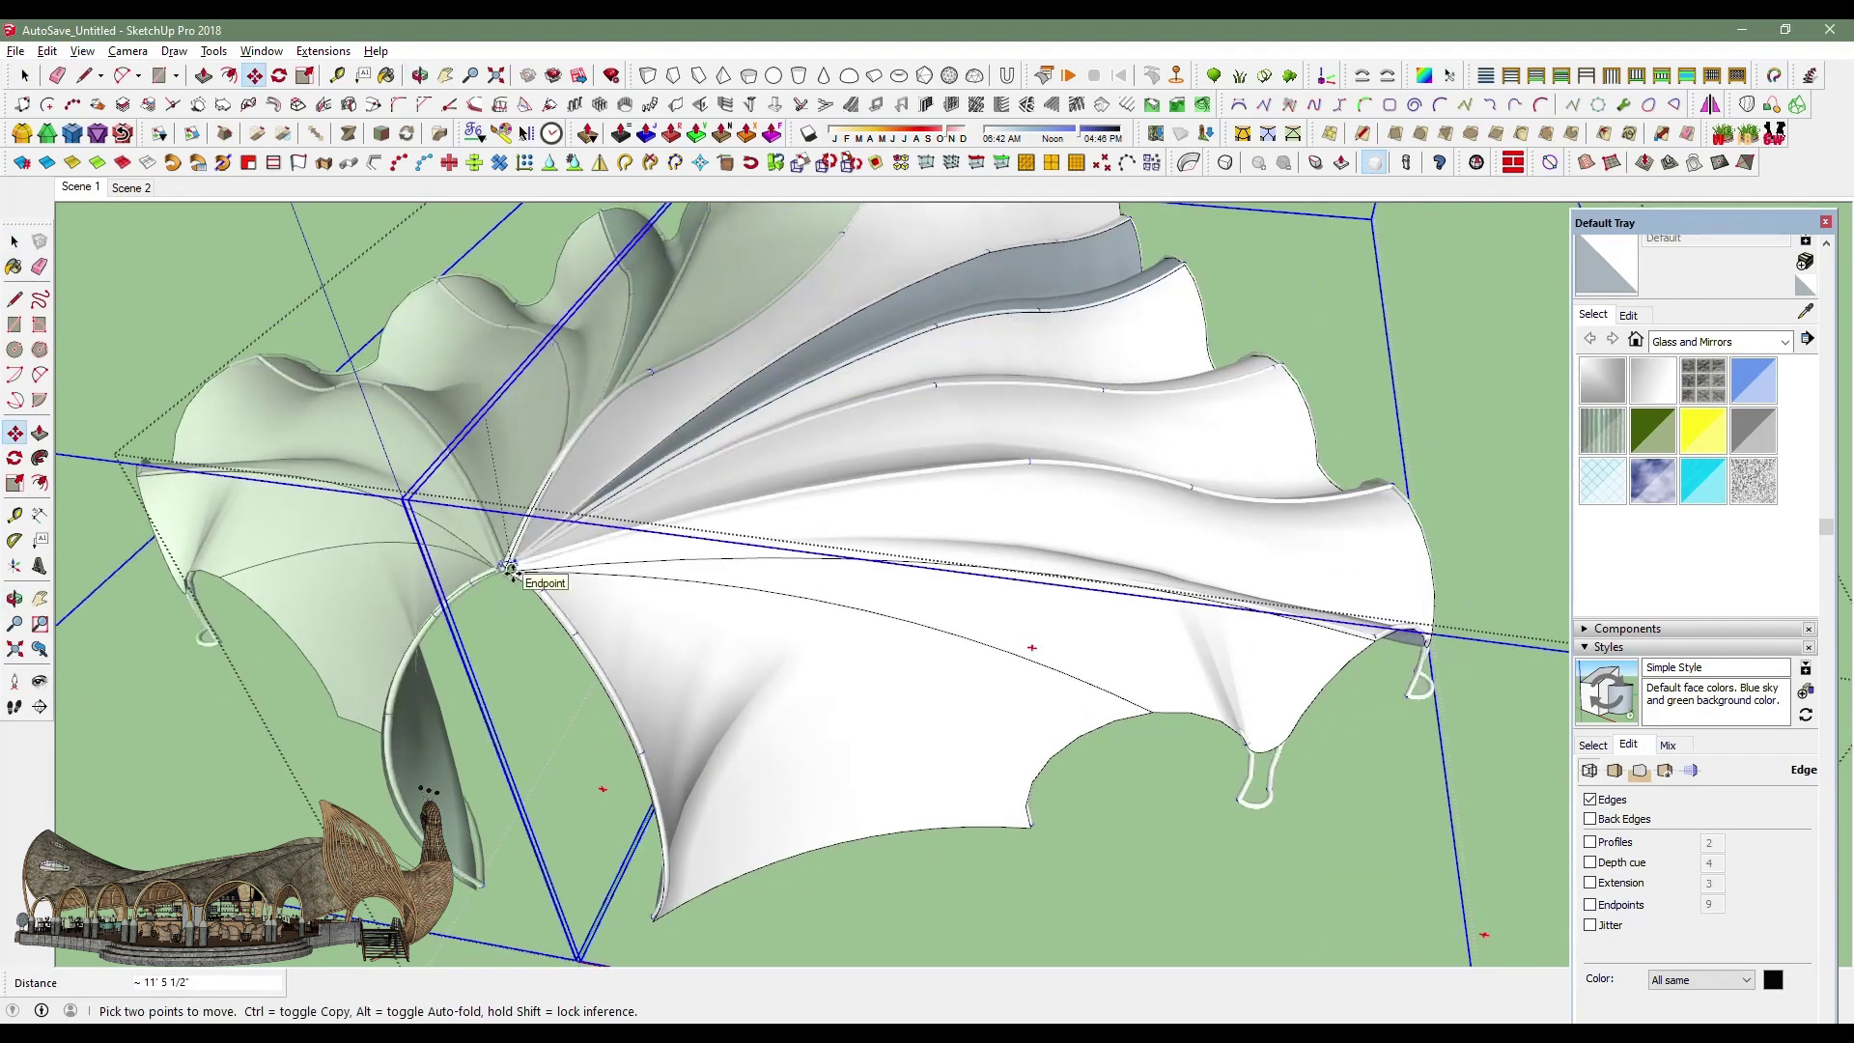
mouse_move(509, 569)
middle_mouse_down()
mouse_move(1126, 736)
mouse_move(766, 666)
mouse_move(1084, 750)
mouse_move(719, 551)
mouse_move(629, 695)
mouse_move(541, 676)
middle_mouse_up()
mouse_move(840, 839)
middle_mouse_down()
mouse_move(757, 815)
mouse_move(1159, 758)
middle_mouse_up()
scroll(757, 815, "up", 3)
scroll(1151, 743, "down", 5)
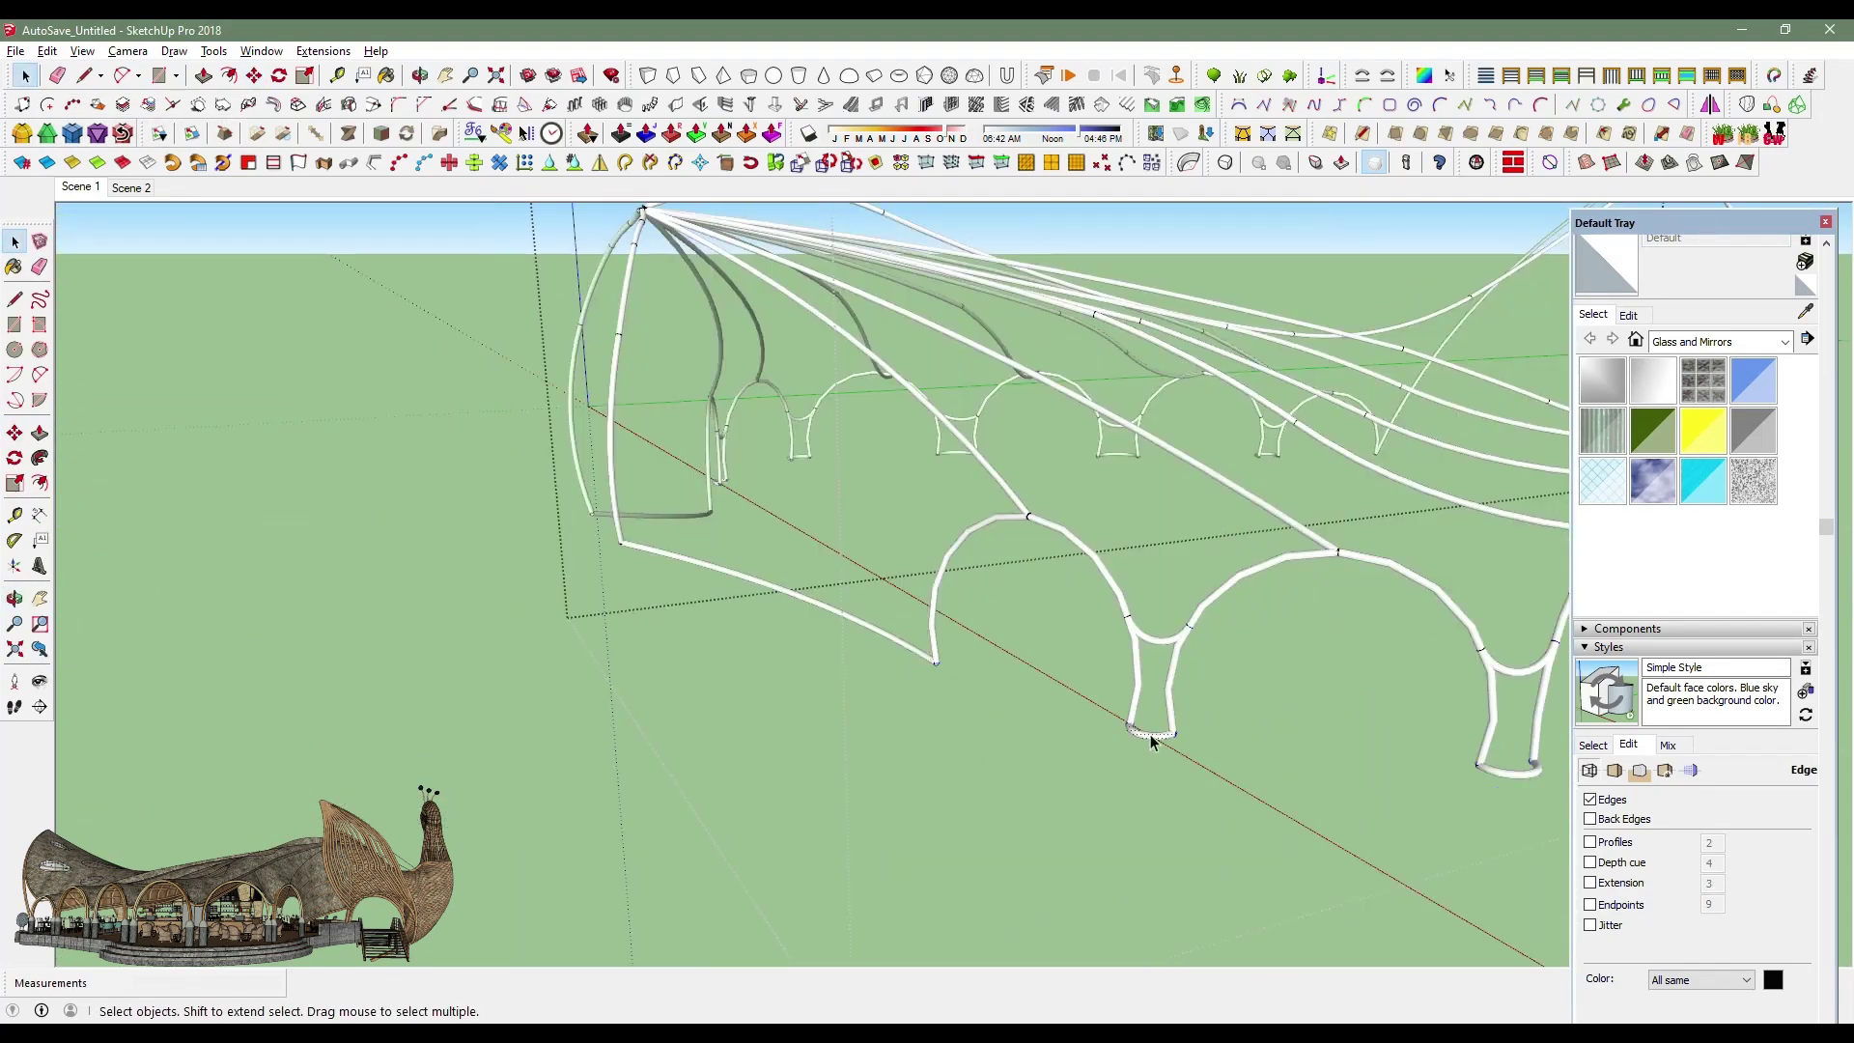
scroll(1202, 789, "down", 2)
mouse_move(1277, 744)
middle_mouse_down()
mouse_move(1199, 771)
mouse_move(1235, 797)
middle_mouse_up()
mouse_move(700, 722)
middle_mouse_down()
mouse_move(1381, 770)
mouse_move(819, 592)
middle_mouse_up()
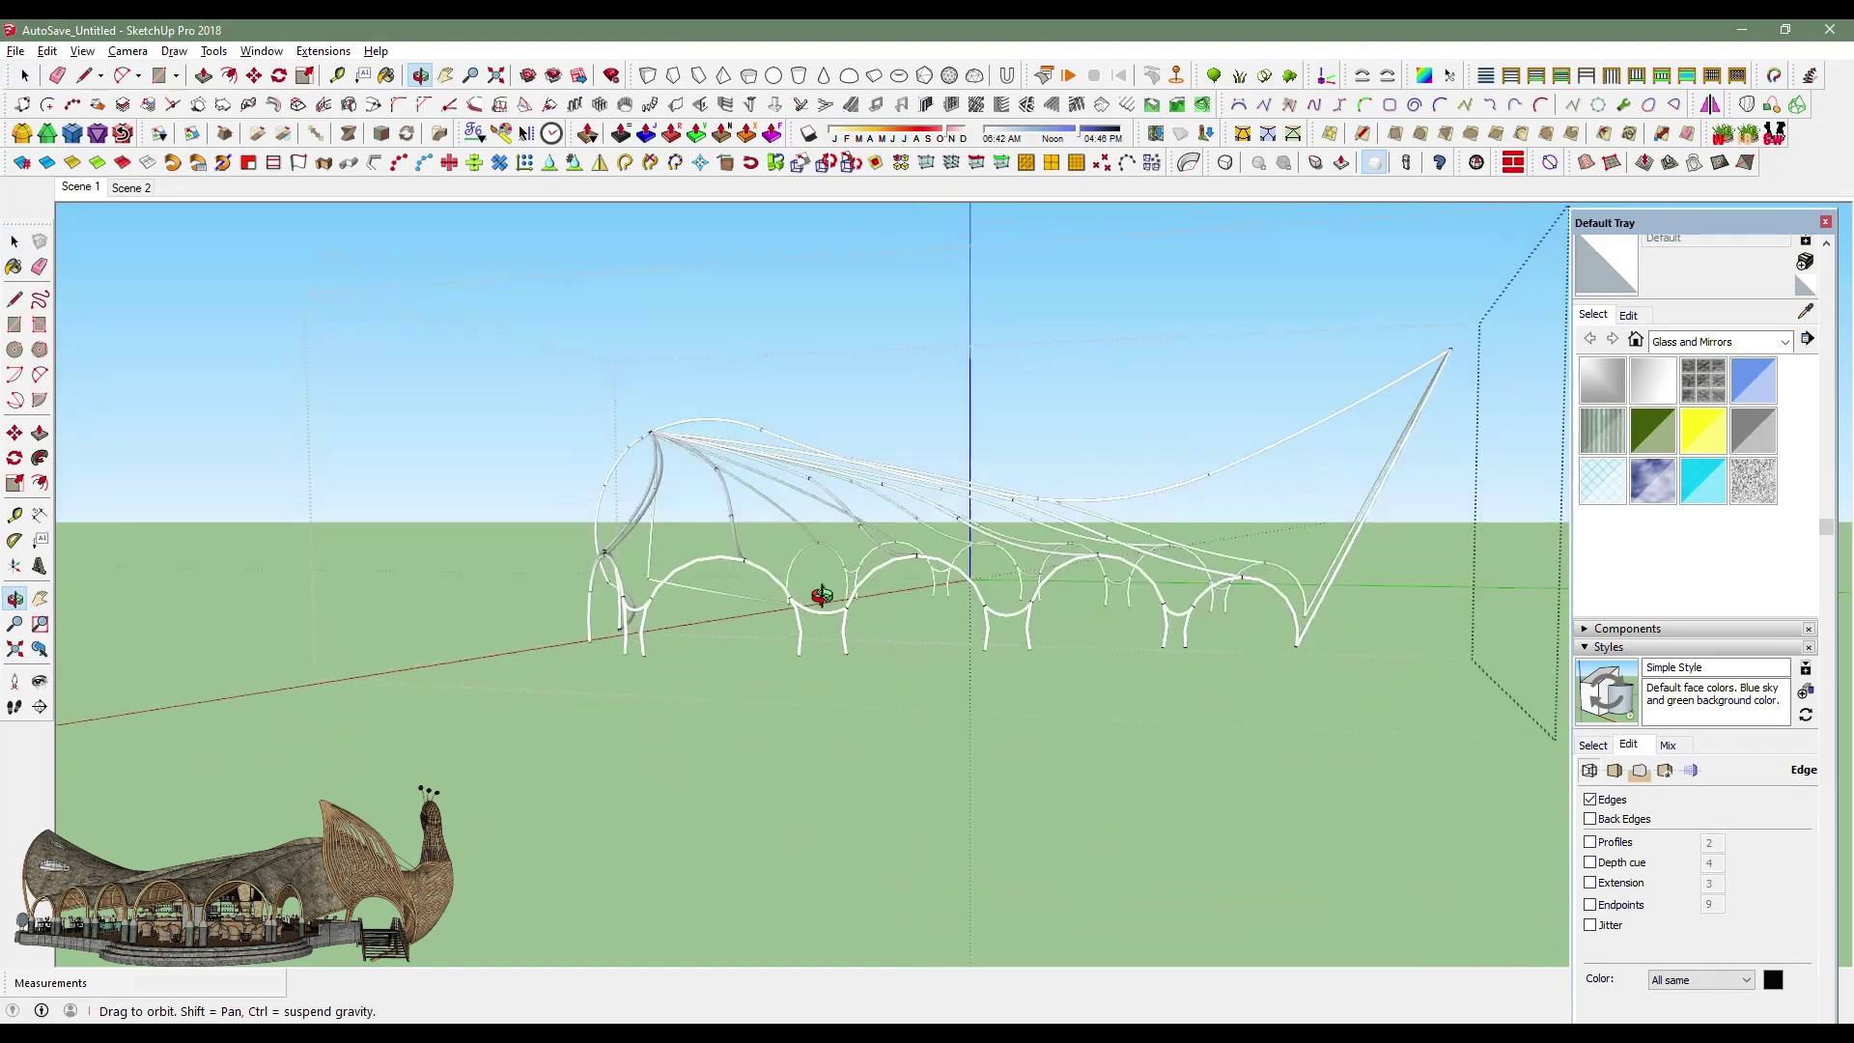
mouse_move(543, 670)
middle_mouse_down()
mouse_move(924, 720)
mouse_move(1316, 525)
mouse_move(836, 670)
mouse_move(1278, 581)
mouse_move(960, 641)
mouse_move(1270, 637)
mouse_move(1352, 540)
mouse_move(1213, 712)
mouse_move(1429, 476)
mouse_move(1381, 689)
middle_mouse_up()
Drill into the nested canopy groups to reach their edge curves.
double_click(1197, 714)
left_click(1197, 714)
double_click(1201, 714)
left_click(1202, 714)
double_click(1201, 715)
mouse_move(1201, 714)
middle_mouse_down()
mouse_move(1191, 736)
mouse_move(1110, 676)
middle_mouse_up()
scroll(1052, 829, "up", 4)
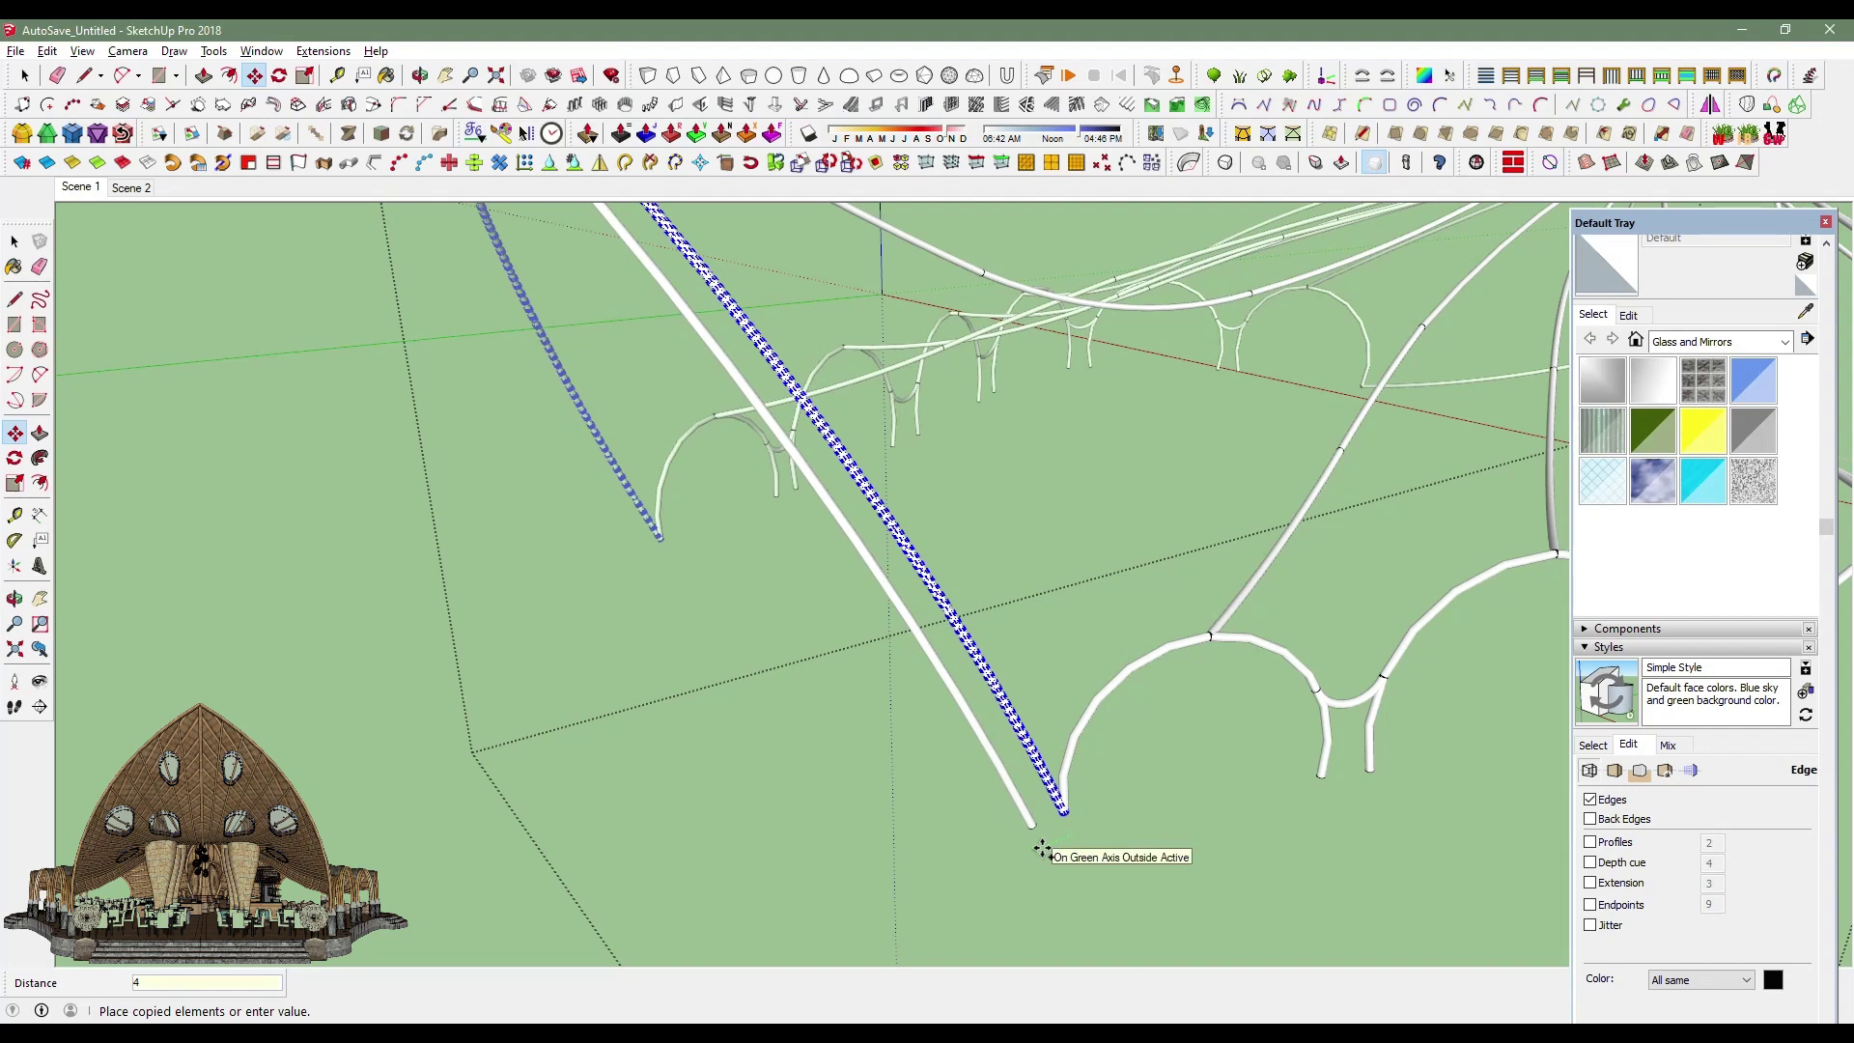
Make a trial copy of the arc pipe at a distance of 4.
key("Return")
scroll(975, 715, "up", 2)
scroll(874, 816, "up", 2)
scroll(840, 845, "up", 2)
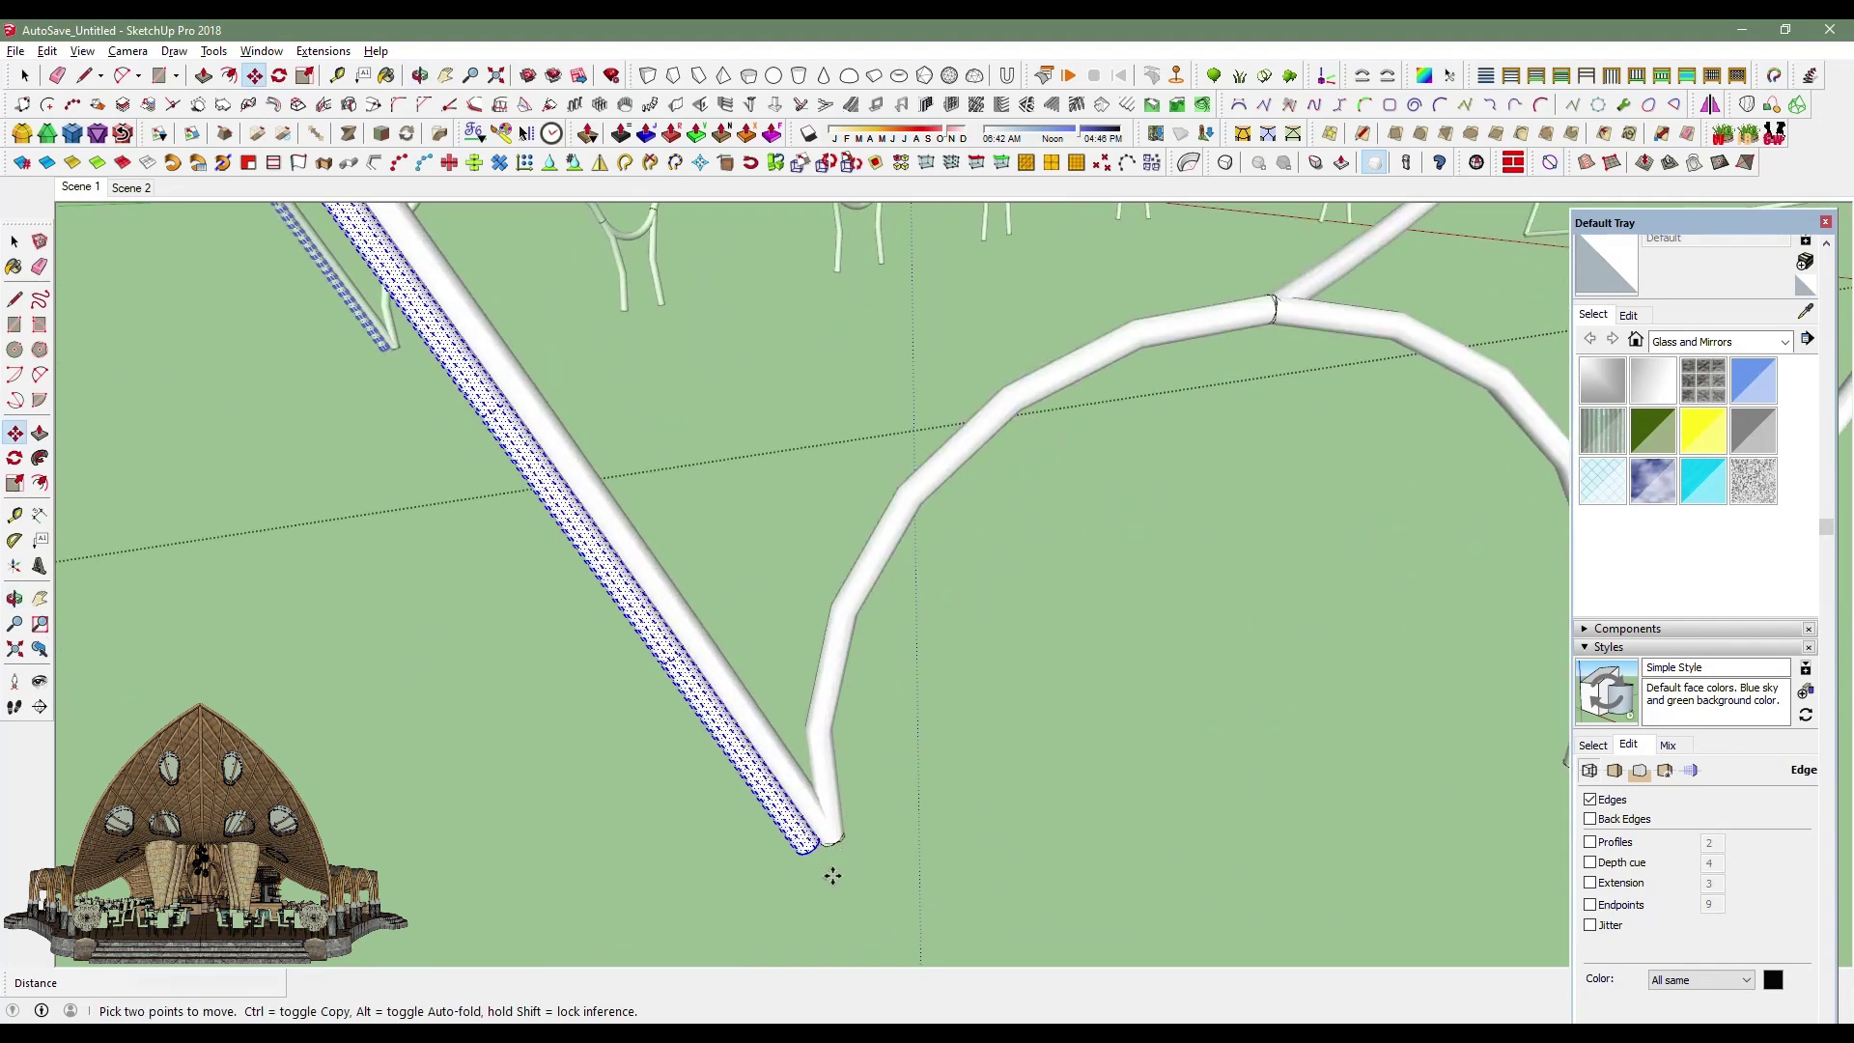
key("space")
scroll(611, 674, "down", 4)
Delete the canopy surface, then undo twice to drop the extra pipe copy and restore it.
middle_click_drag(611, 674, 1001, 683)
left_click(994, 660)
key("Delete")
scroll(1120, 635, "up", 2)
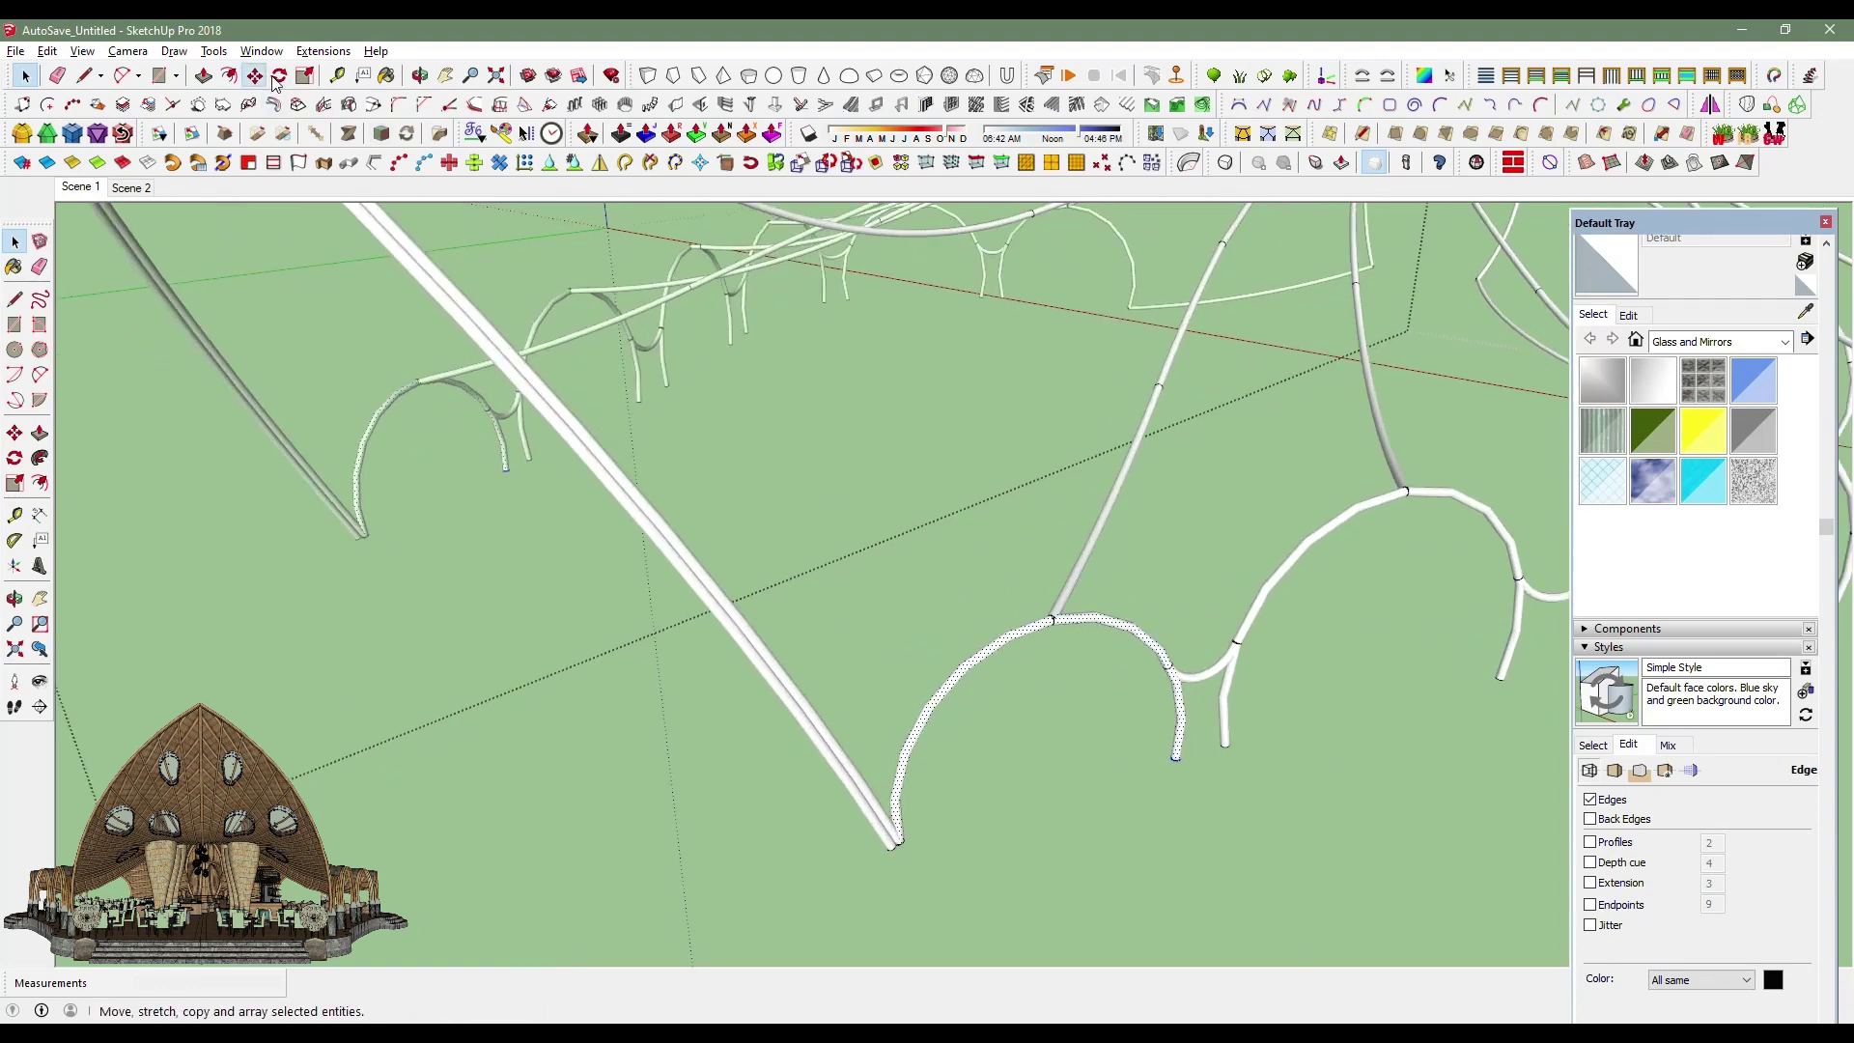
scroll(1176, 761, "up", 3)
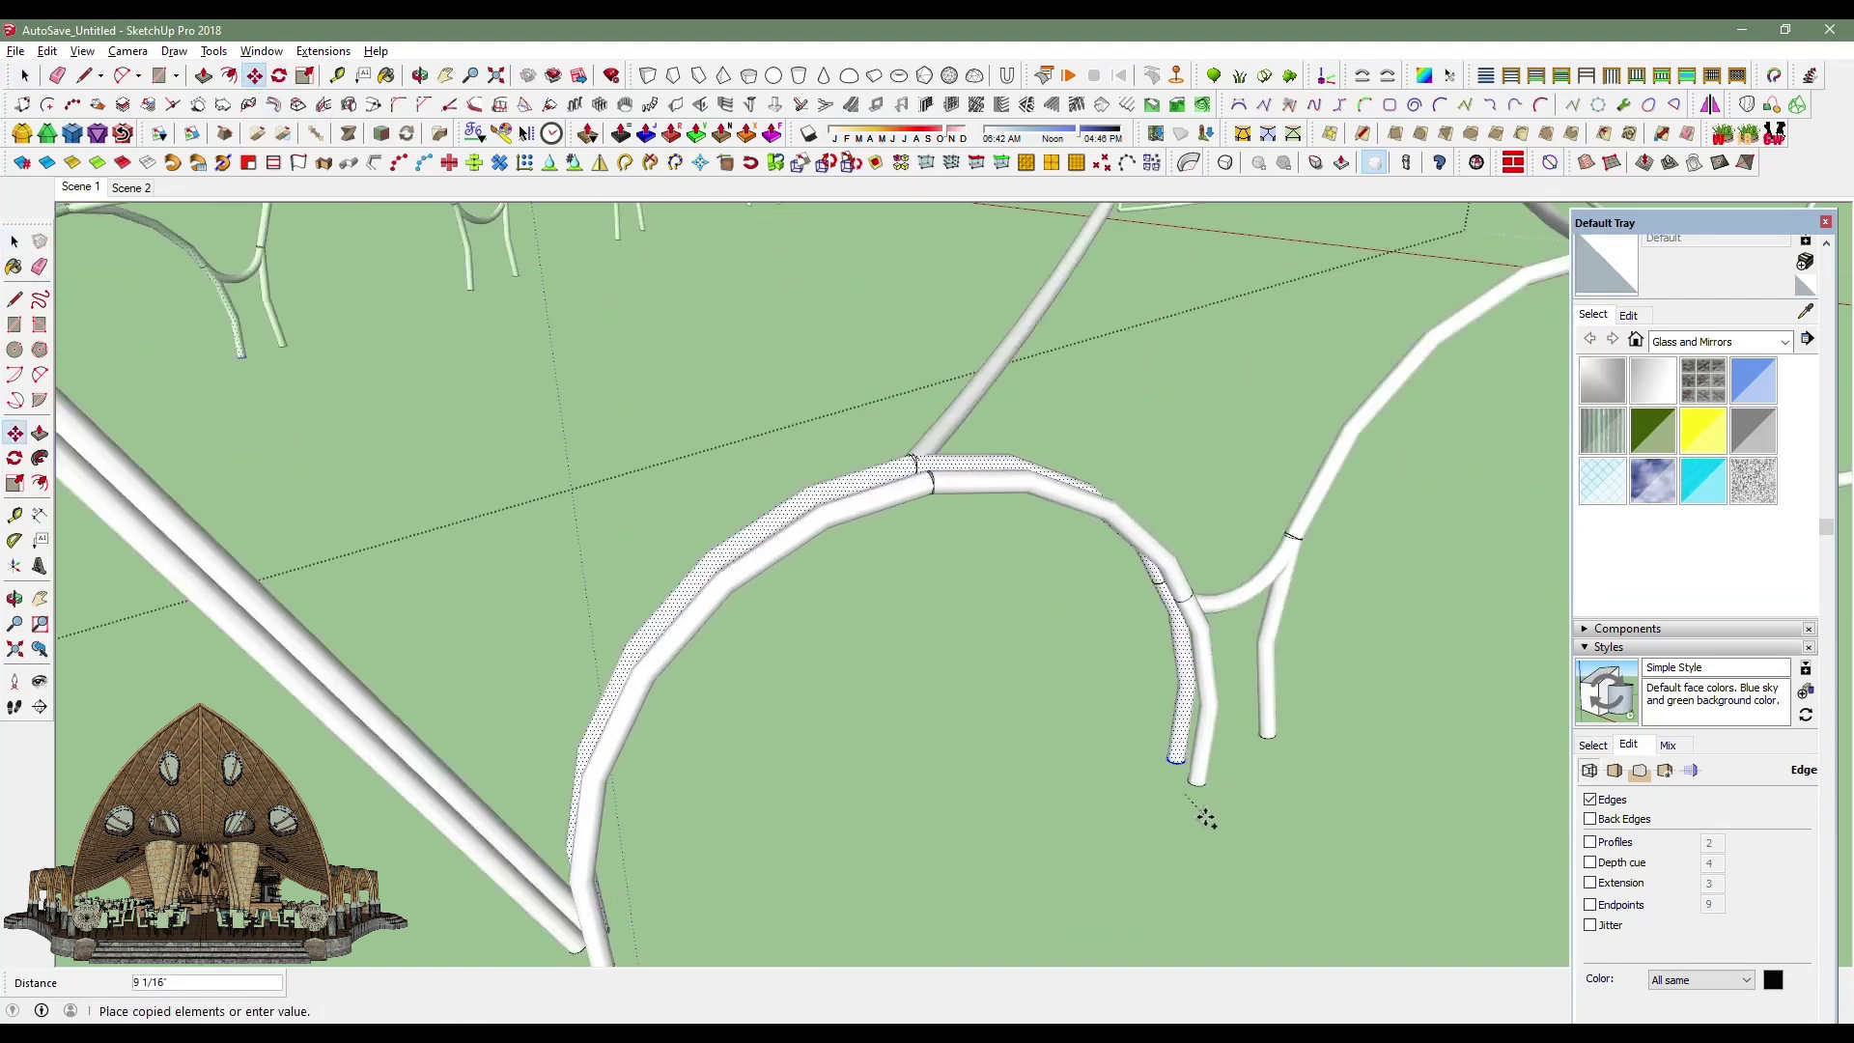
key("ctrl+z")
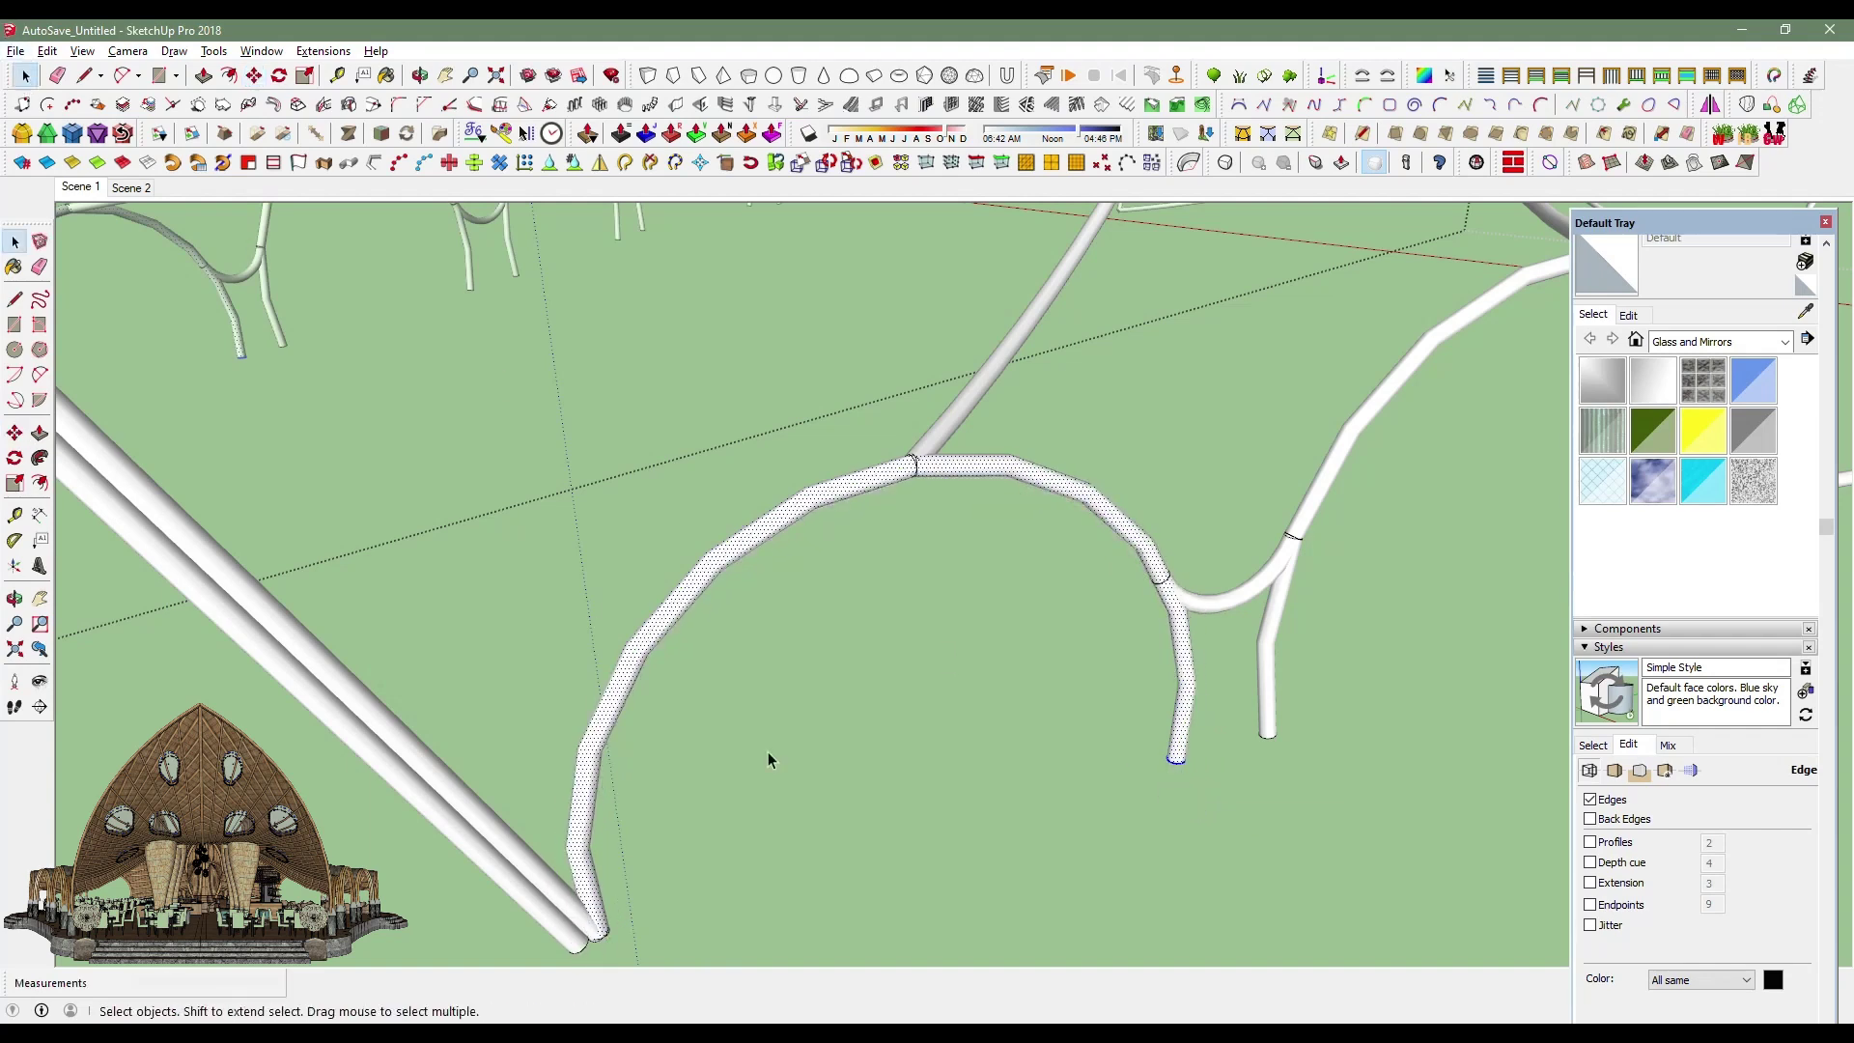
key("ctrl+z")
key("ctrl+z")
scroll(729, 703, "up", 3)
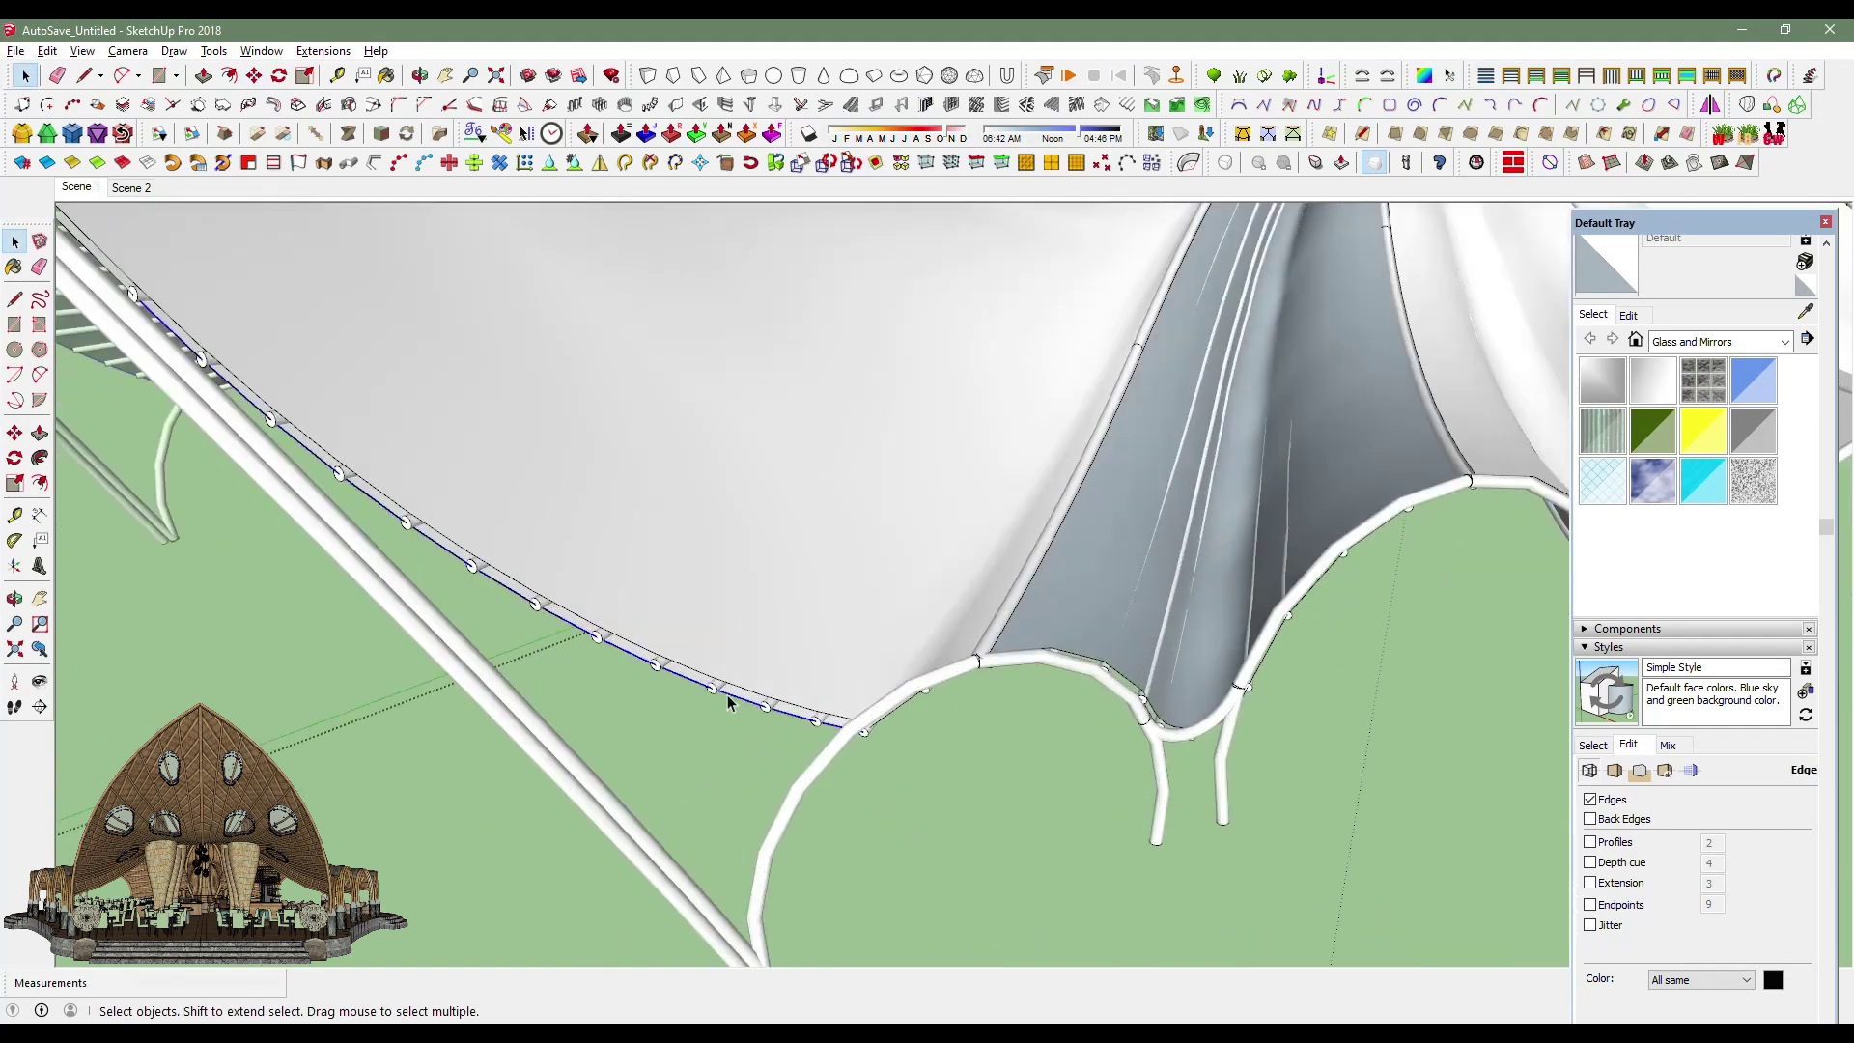
Try the pipe tool on the canopy, then select the canopy's lower curved edge.
left_click(380, 136)
left_click(769, 628)
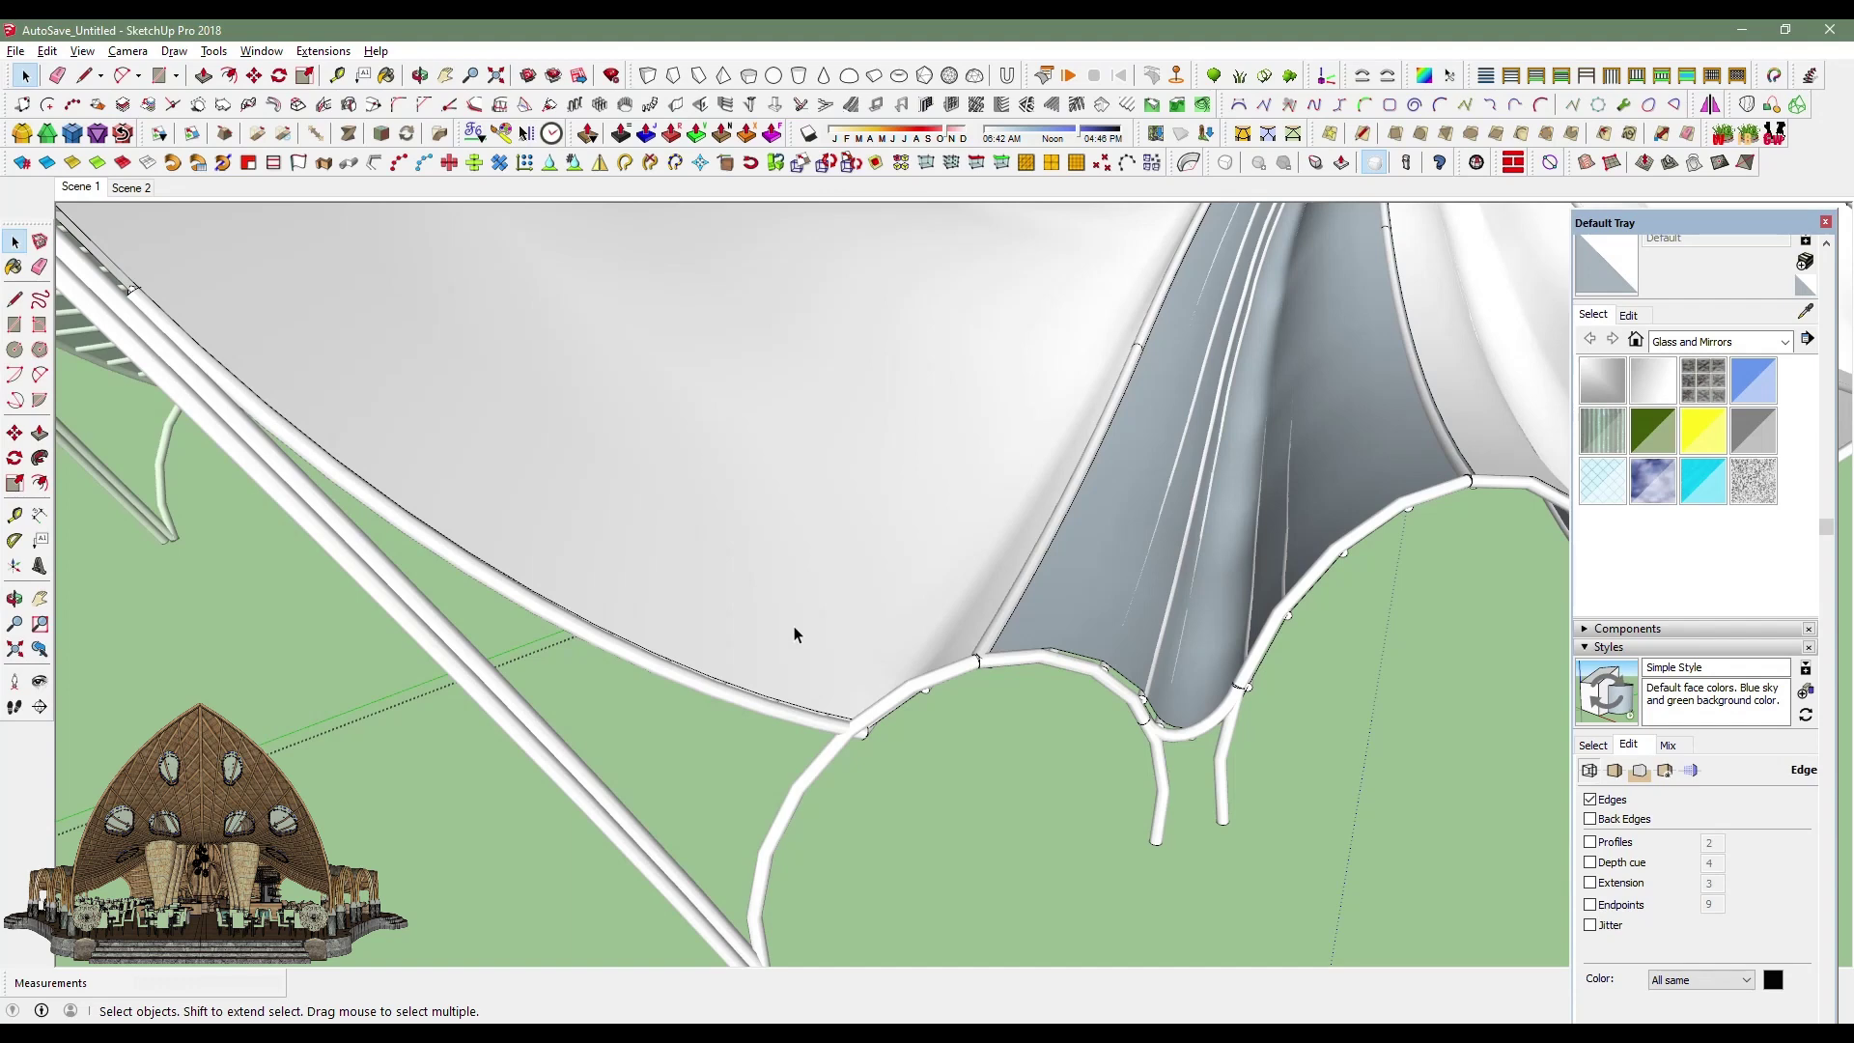
left_click(666, 618)
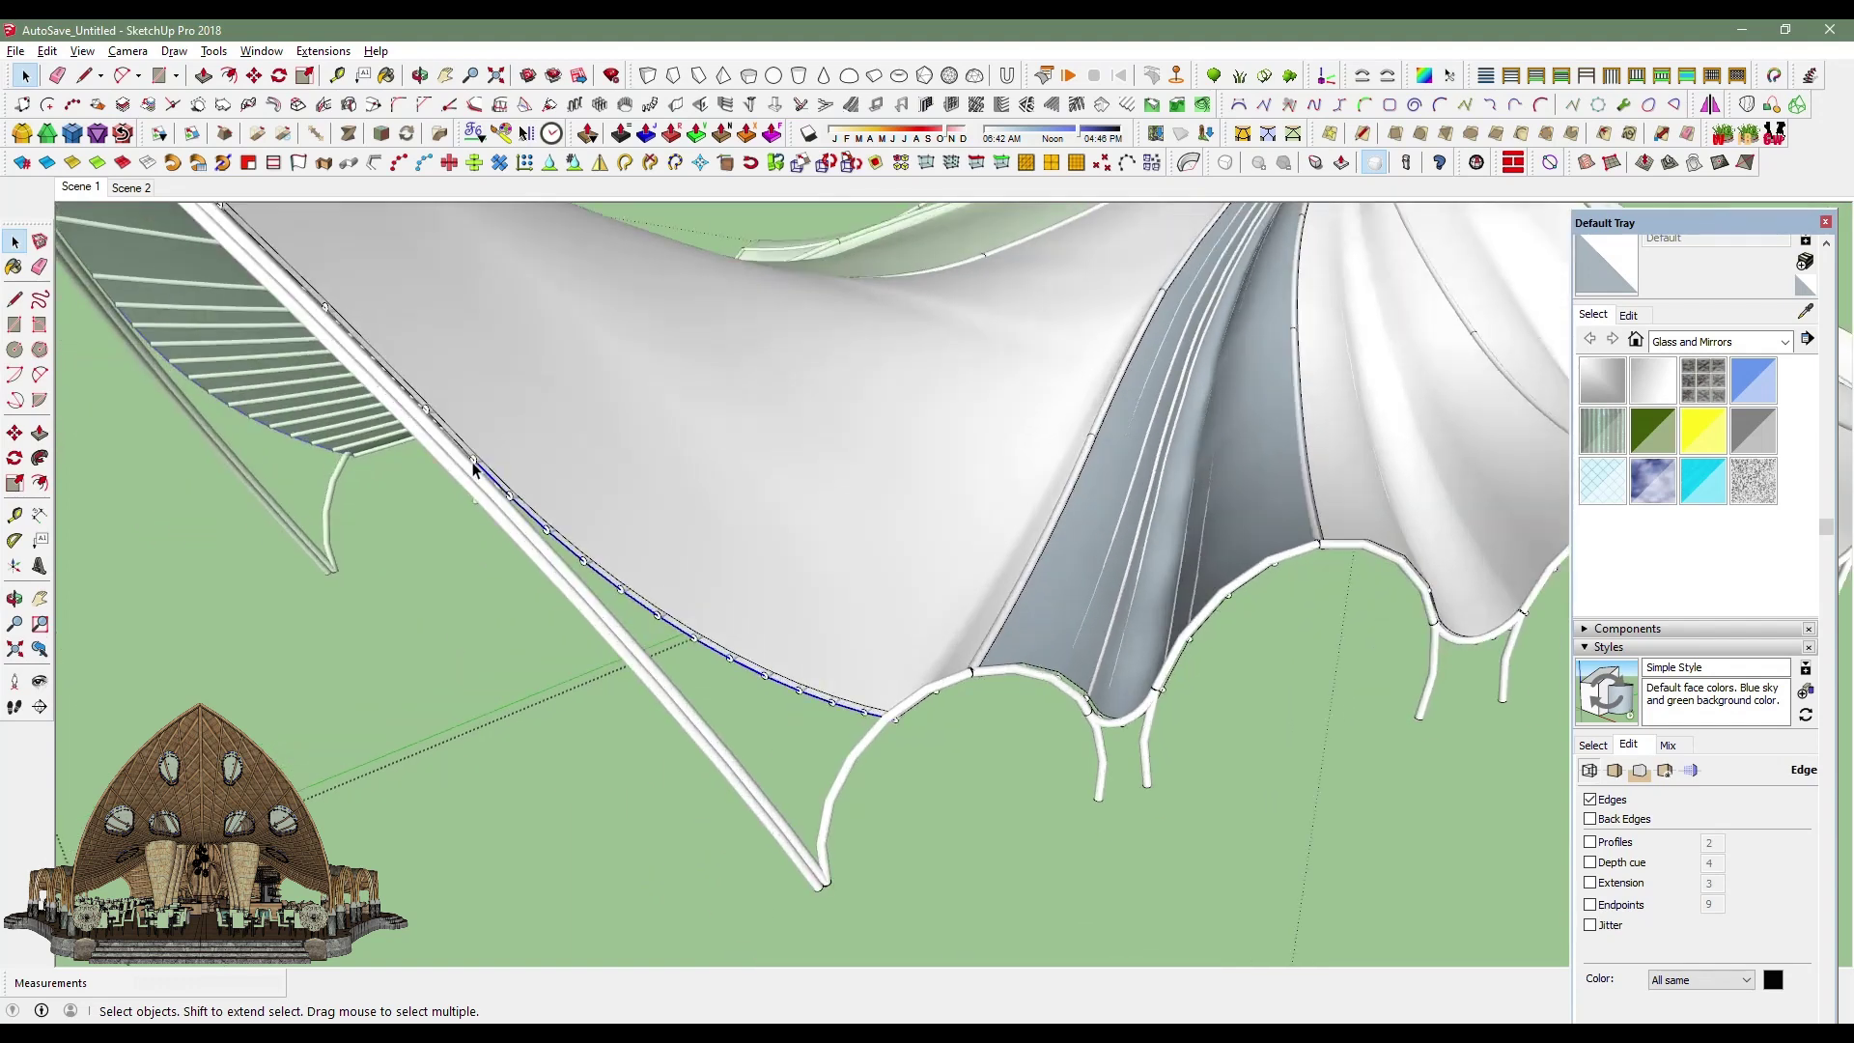
scroll(462, 460, "up", 3)
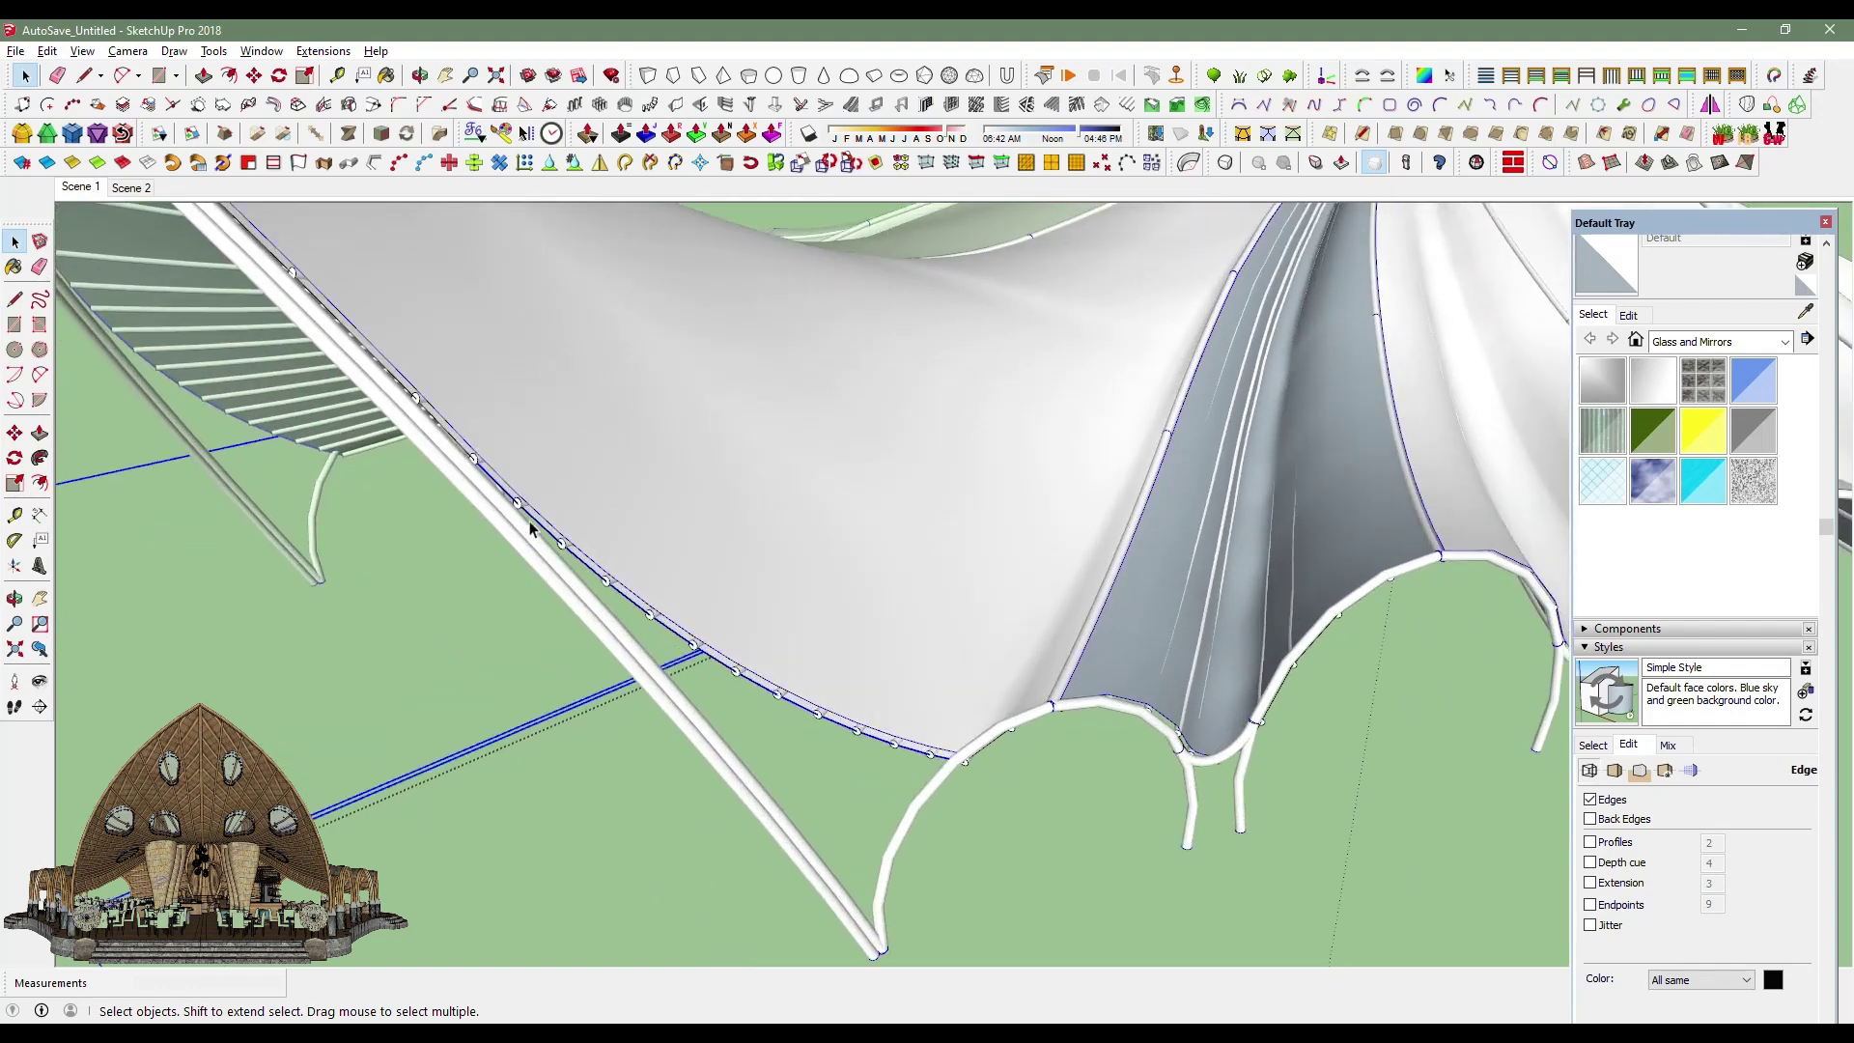
scroll(523, 521, "up", 2)
scroll(449, 449, "up", 2)
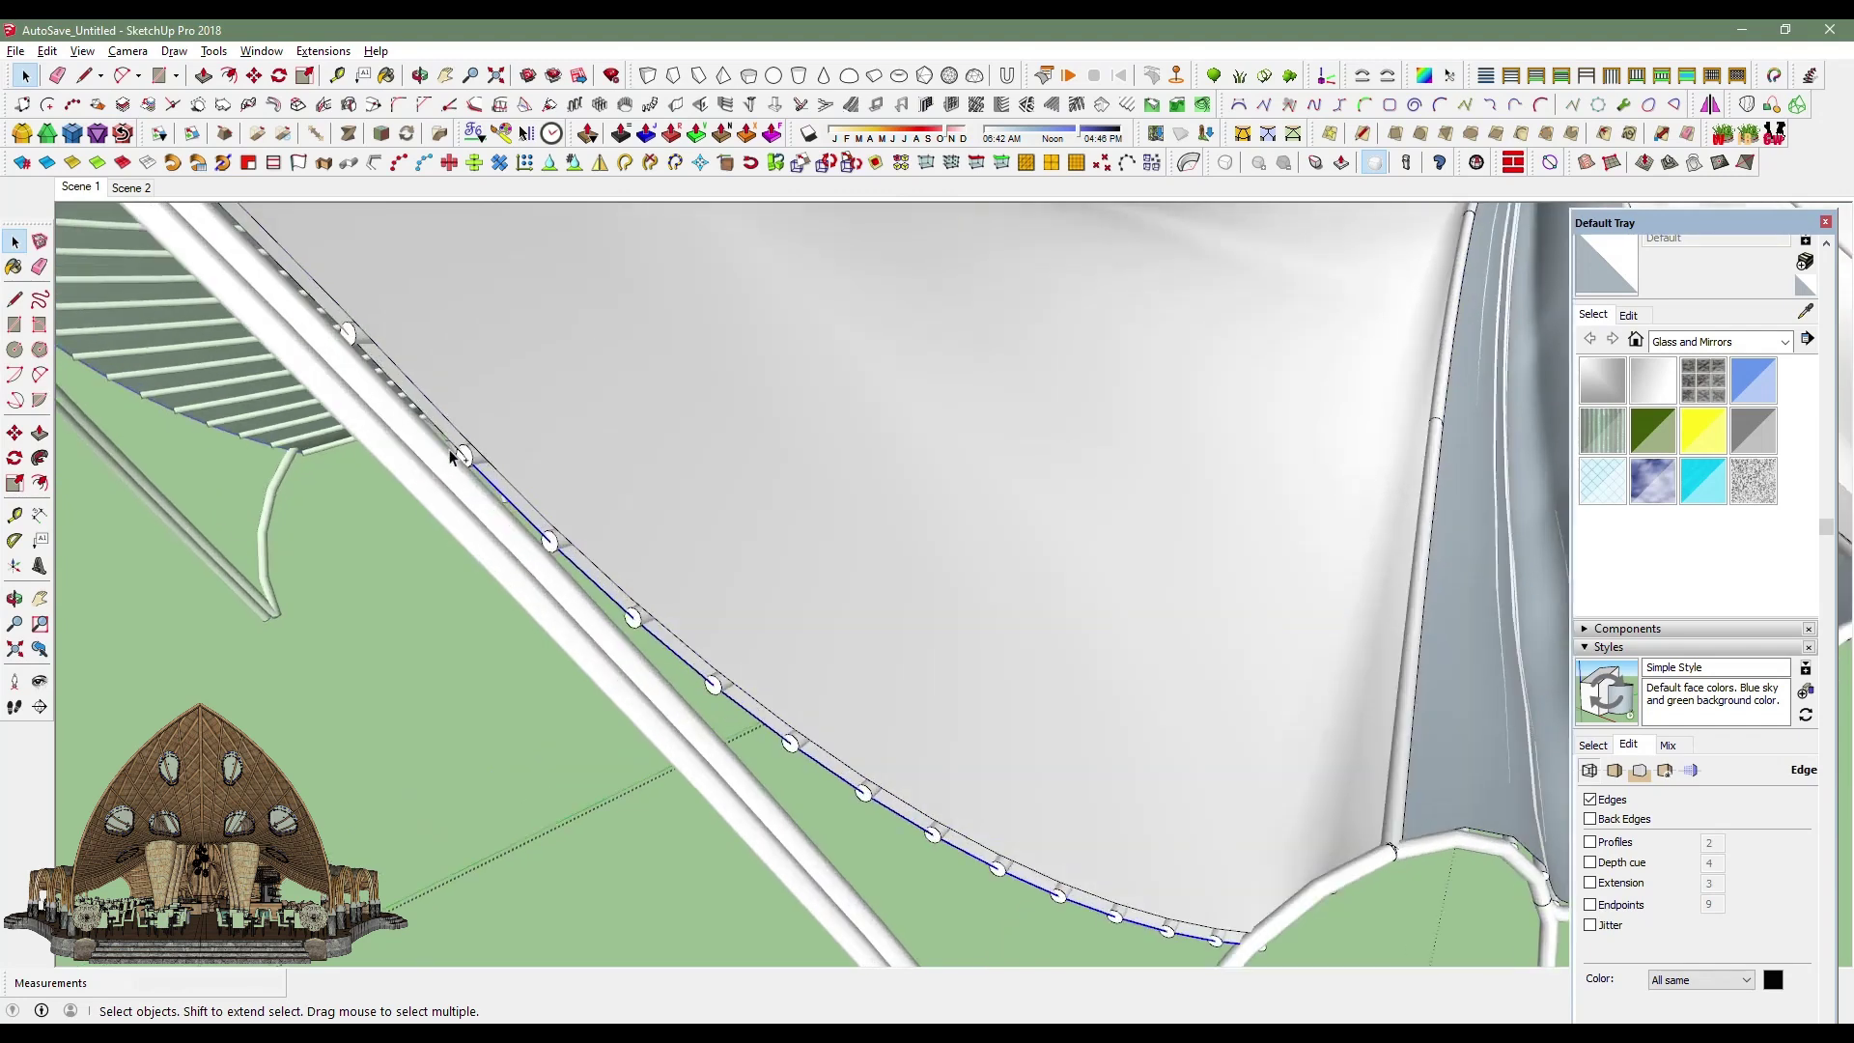
Run a 4-inch diameter tube along the selected lower canopy edge.
left_click(396, 162)
key("Return")
scroll(508, 583, "down", 3)
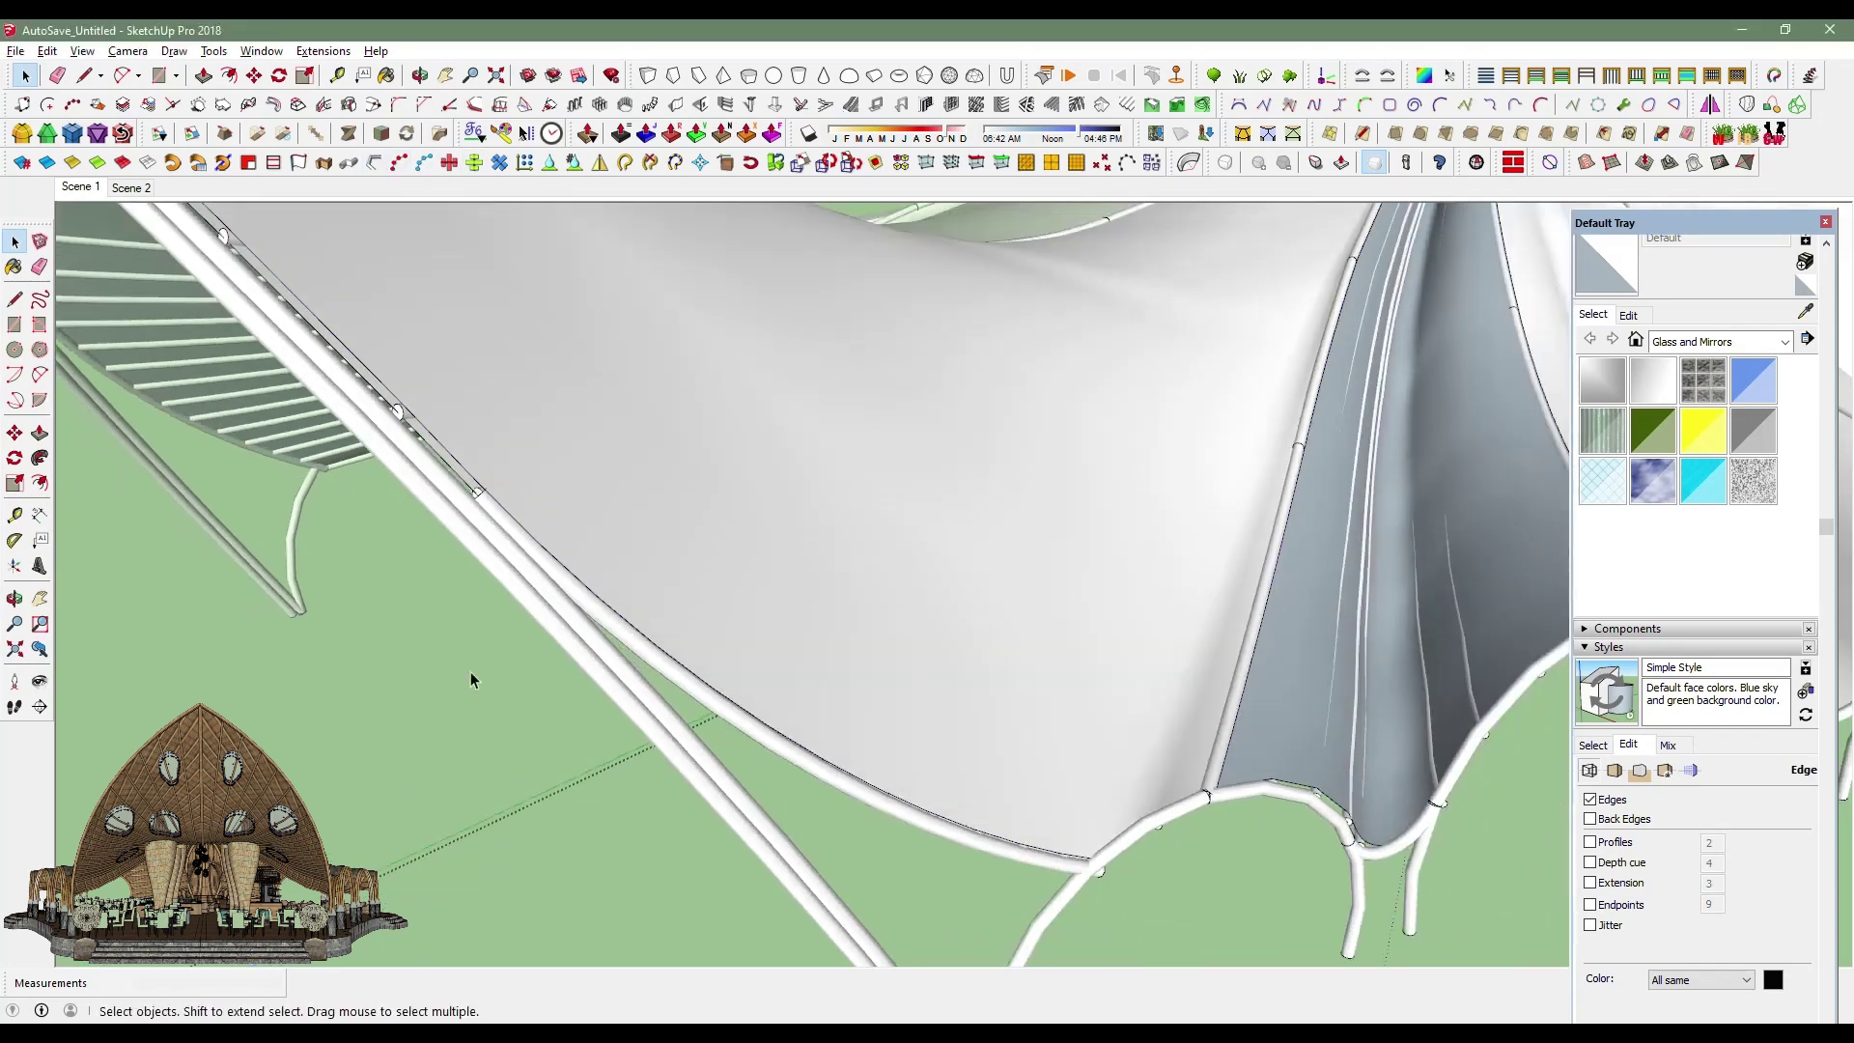
scroll(472, 670, "down", 3)
scroll(537, 682, "down", 2)
scroll(466, 645, "down", 2)
mouse_move(465, 645)
middle_mouse_down()
mouse_move(507, 596)
mouse_move(1013, 695)
mouse_move(1274, 682)
mouse_move(796, 733)
middle_mouse_up()
scroll(801, 682, "down", 2)
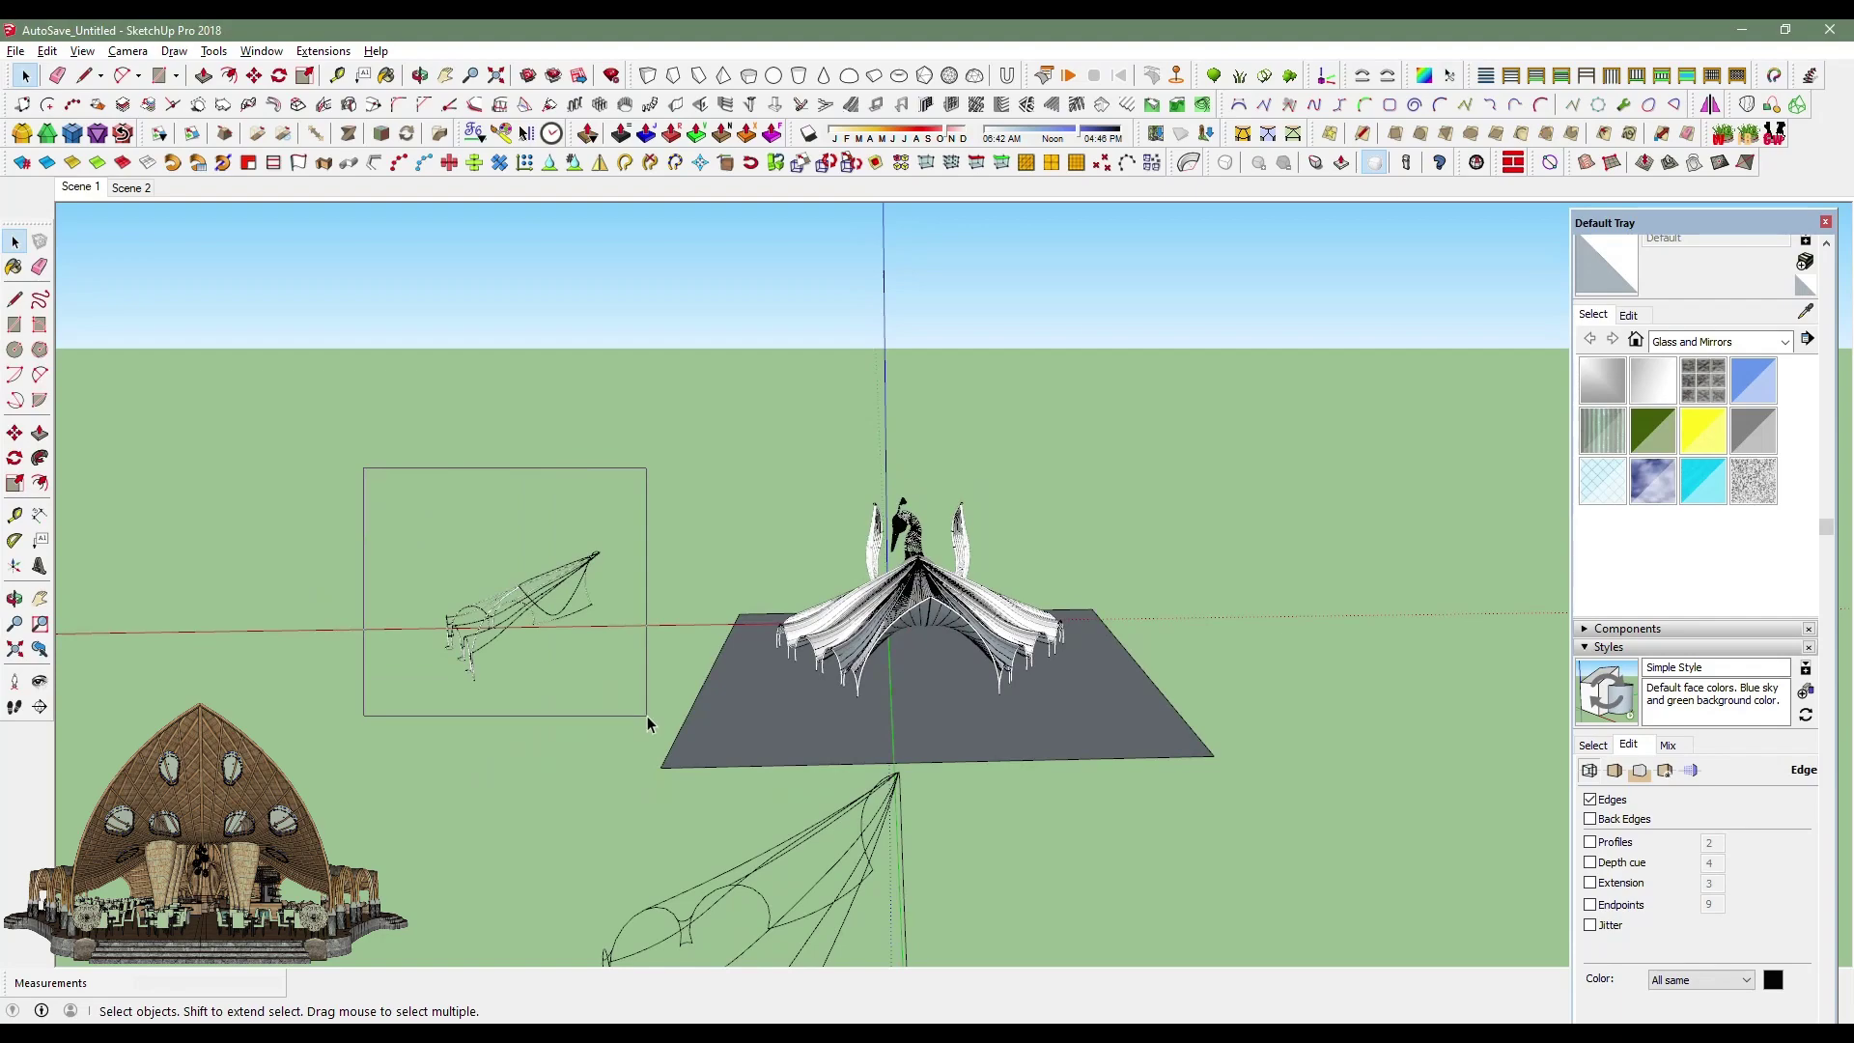
Open the canopy group under the arches to inspect its face panels.
scroll(647, 715, "up", 2)
mouse_move(647, 716)
middle_mouse_down()
mouse_move(1085, 672)
mouse_move(671, 712)
mouse_move(737, 681)
mouse_move(1140, 830)
middle_mouse_up()
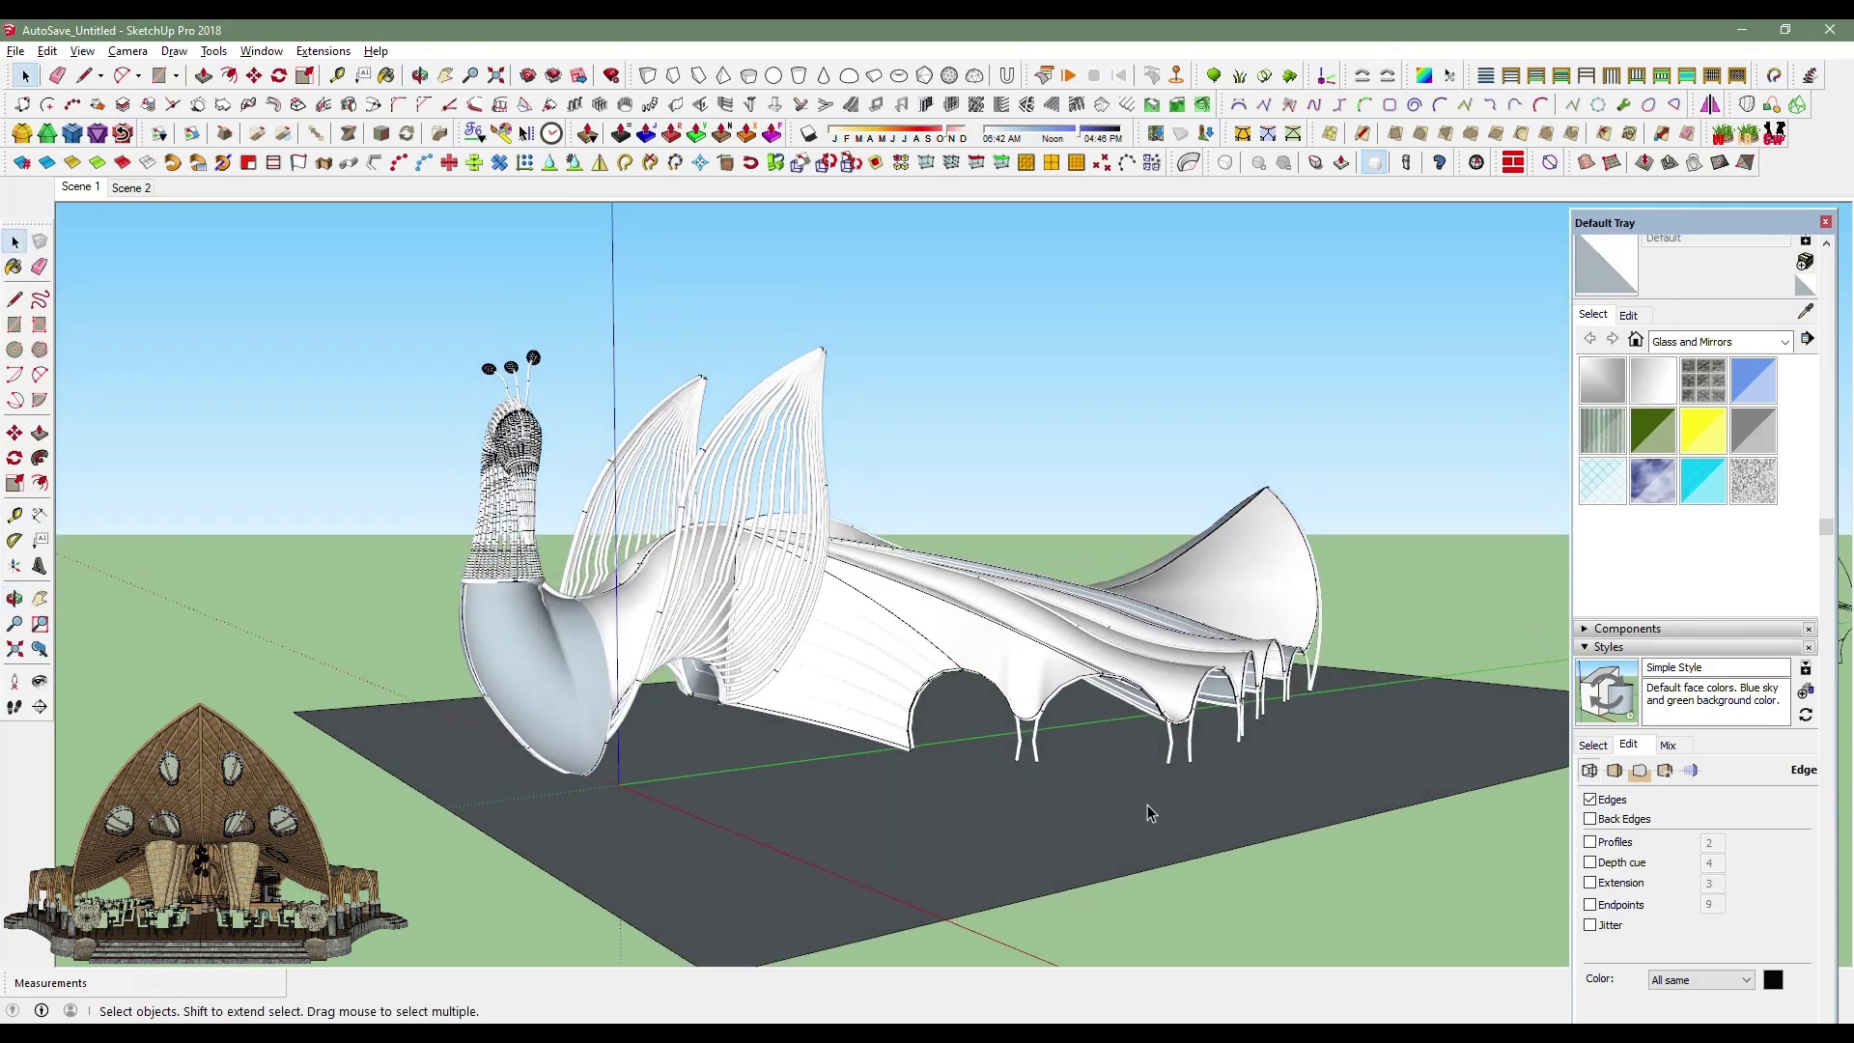
scroll(1019, 769, "up", 3)
scroll(1023, 773, "up", 3)
mouse_move(1023, 773)
middle_mouse_down()
mouse_move(1072, 712)
mouse_move(766, 799)
mouse_move(814, 898)
mouse_move(815, 633)
middle_mouse_up()
left_click(818, 635)
double_click(819, 635)
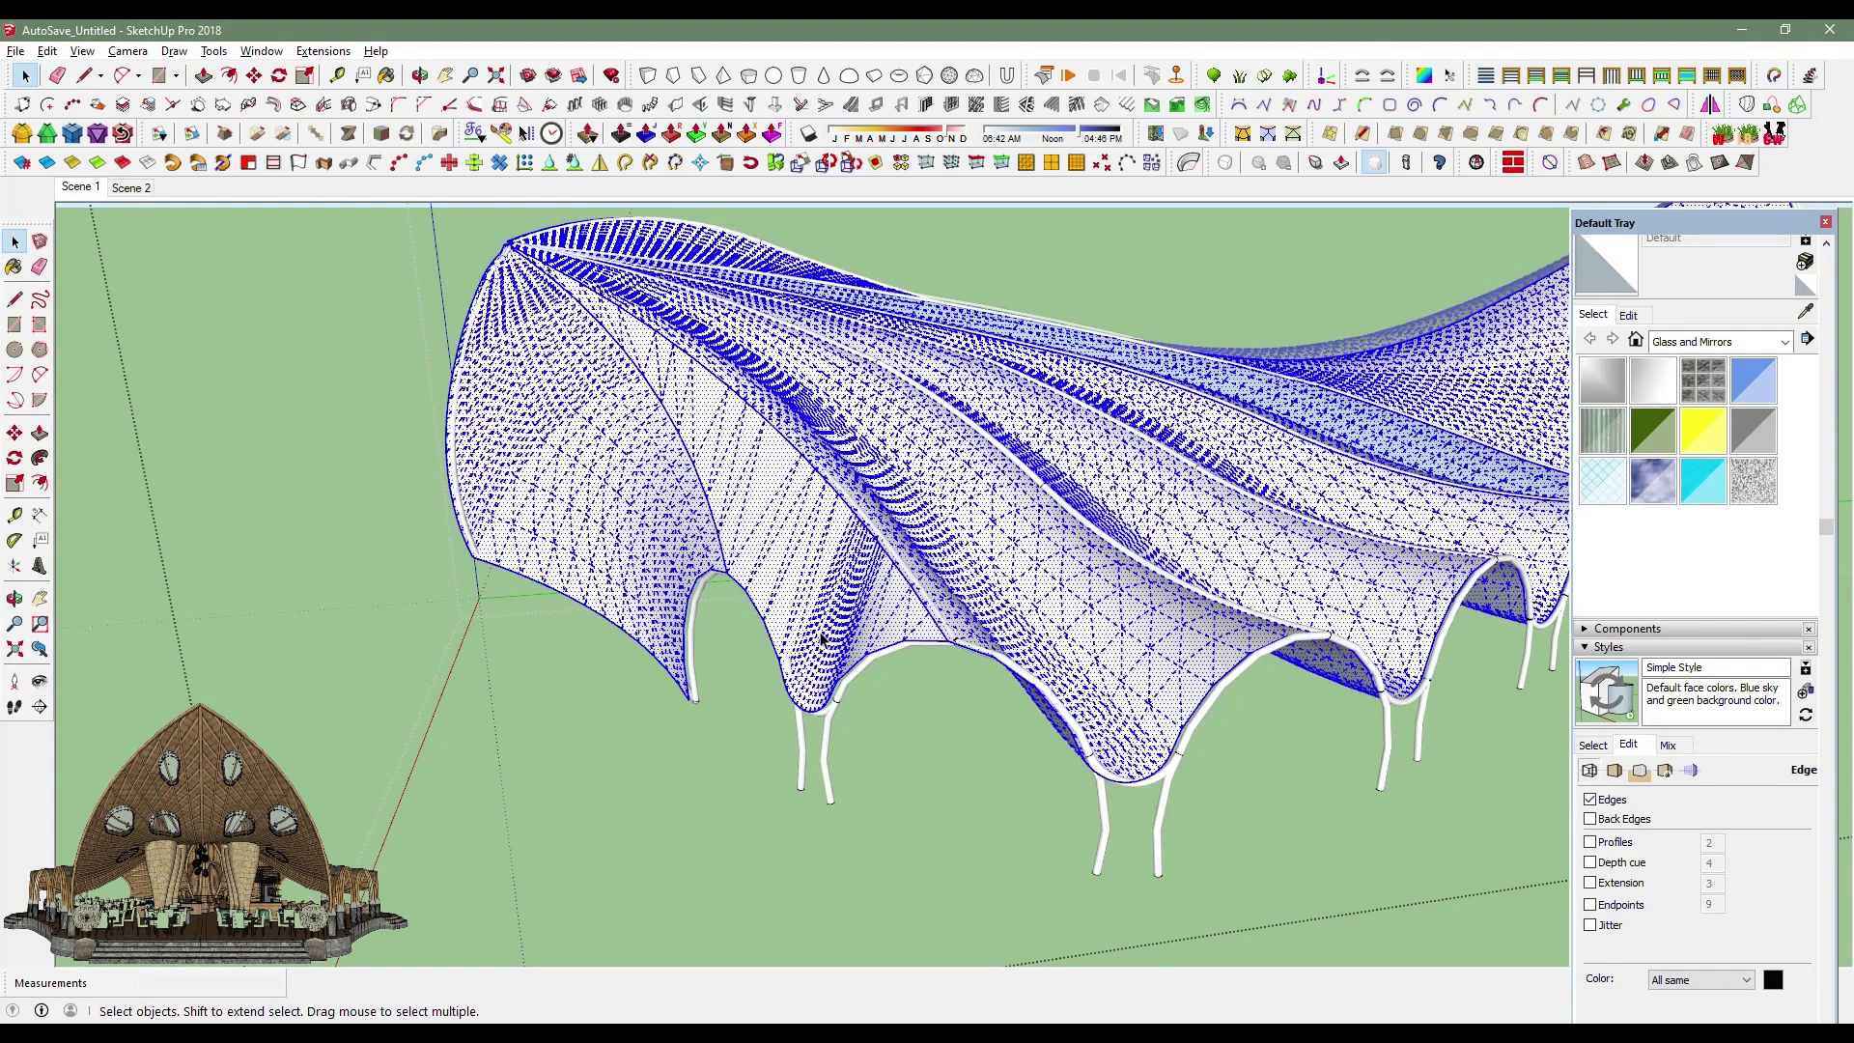
left_click(799, 700)
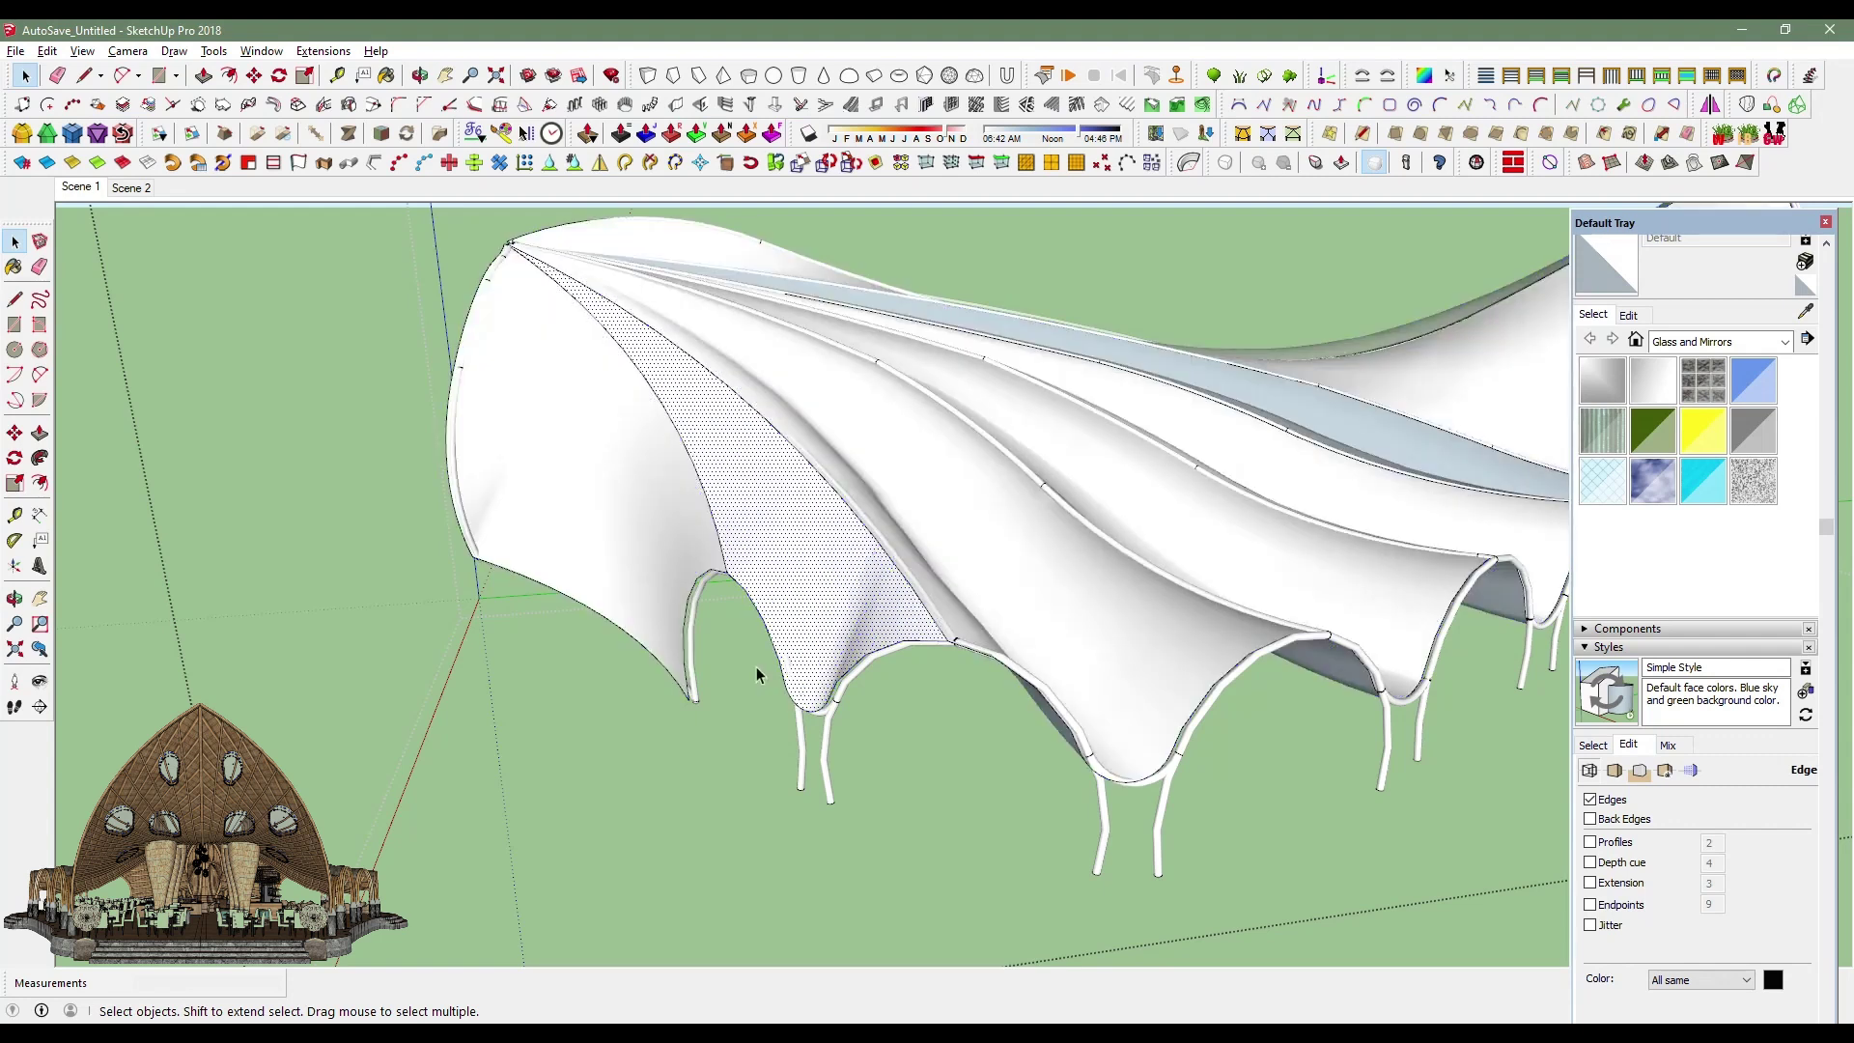
key("Escape")
key("Escape")
Erase the extra lined canopy group and hide the remaining canopy faces.
right_click(759, 521)
left_click(821, 73)
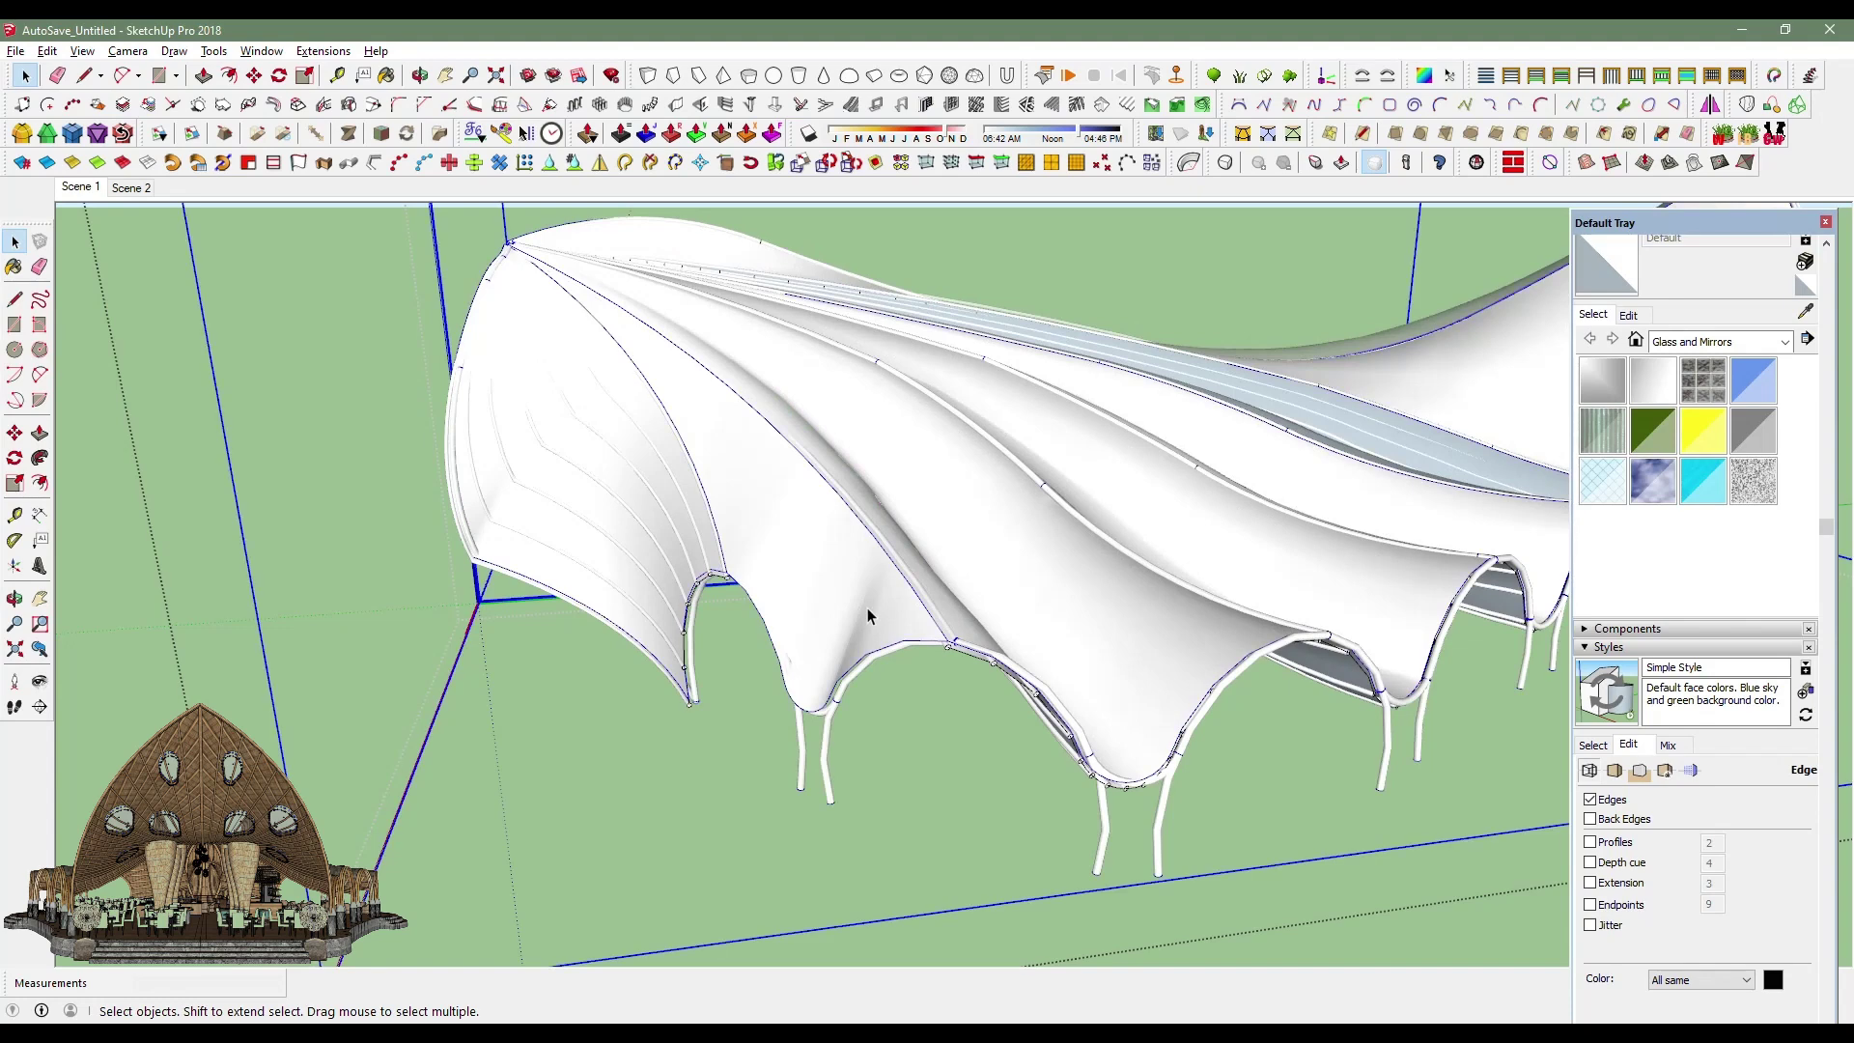
left_click(1040, 618)
left_click(852, 617)
triple_click(959, 575)
right_click(969, 580)
left_click(1023, 215)
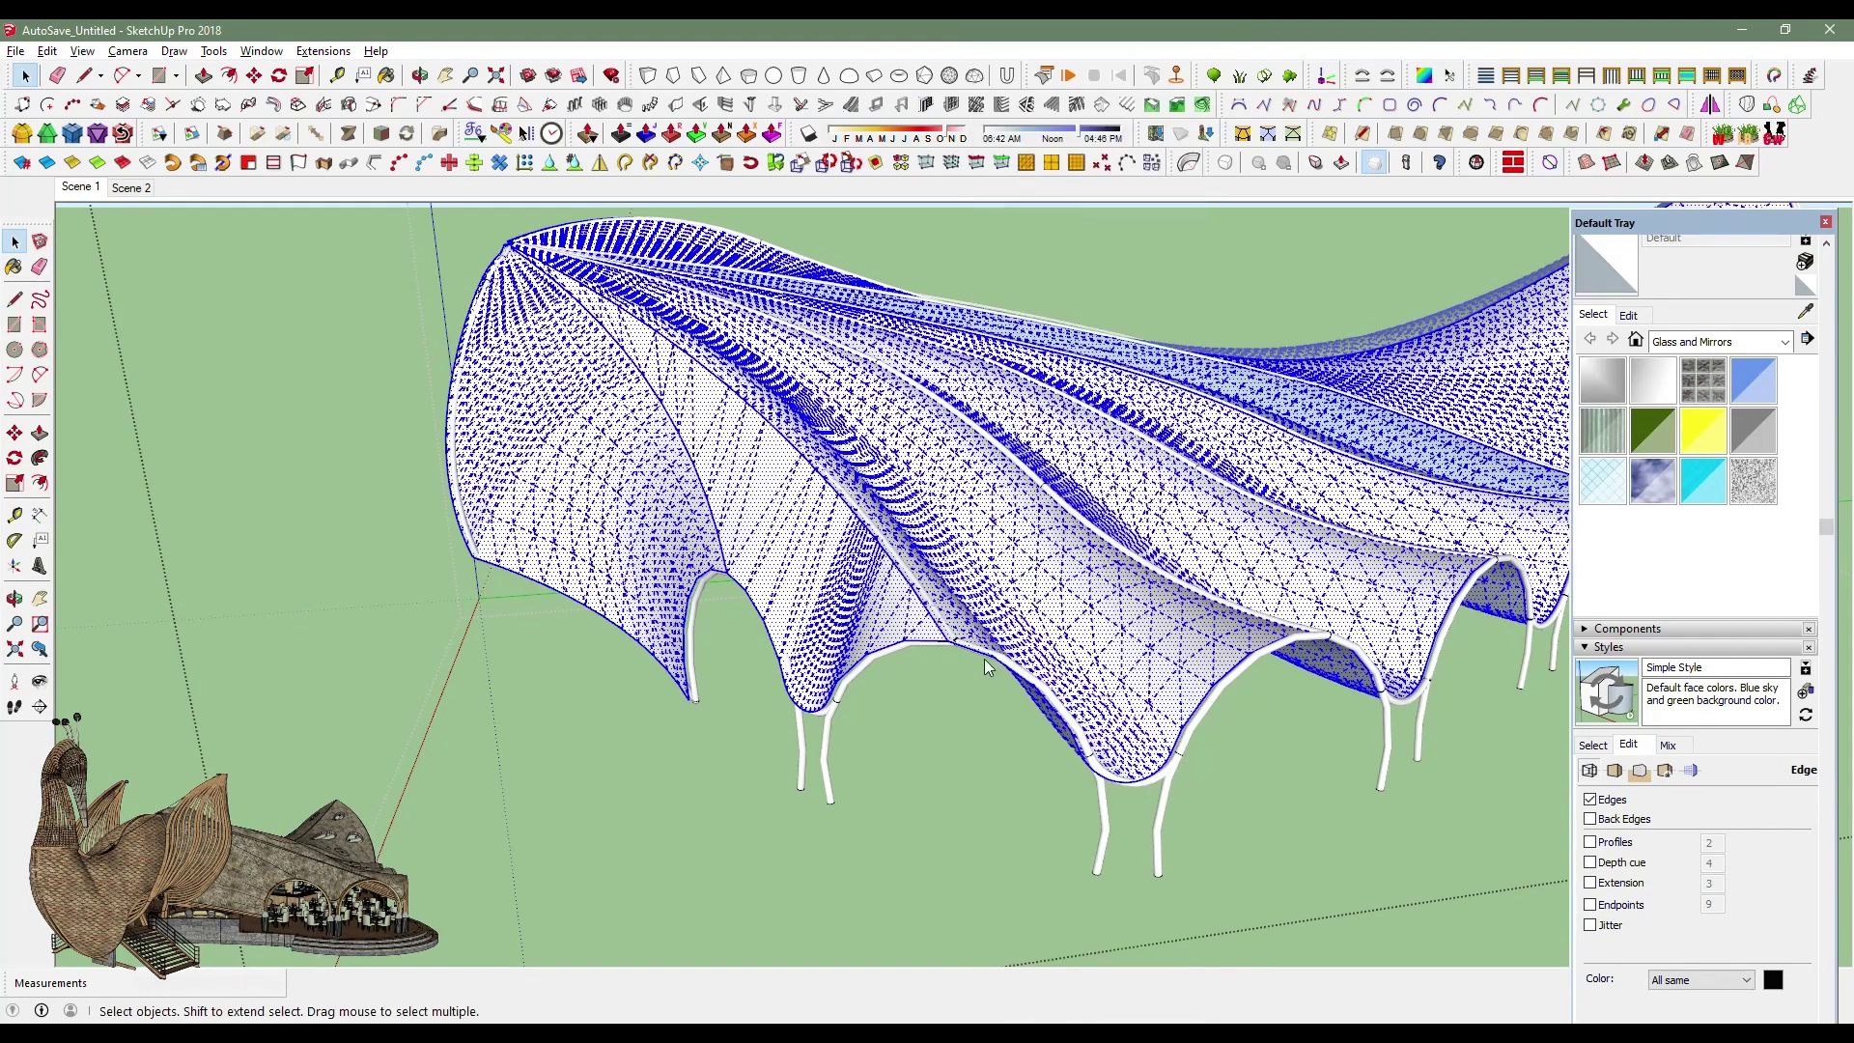
right_click(1018, 580)
left_click(1033, 96)
Bring the hidden canopy surface back into view.
middle_click_drag(786, 612, 752, 701)
right_click(752, 701)
left_click(820, 96)
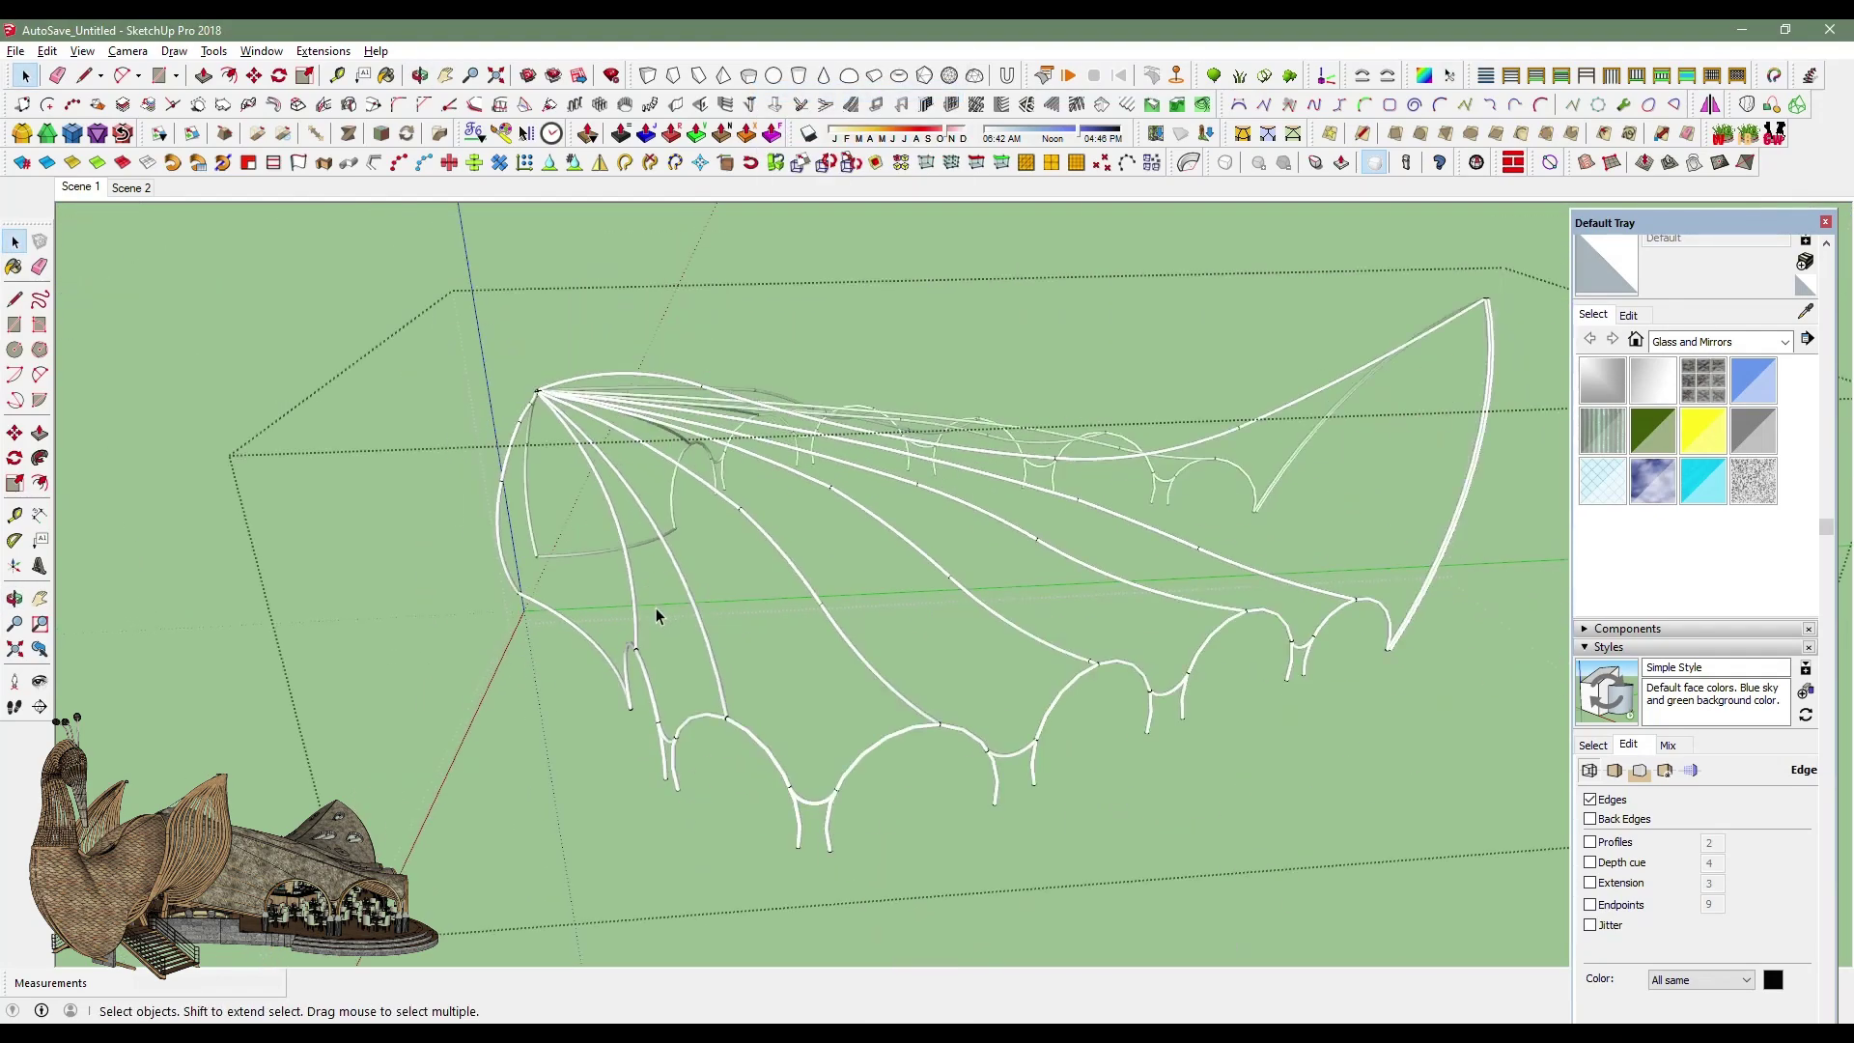
mouse_move(657, 613)
middle_mouse_down()
mouse_move(884, 746)
mouse_move(915, 688)
middle_mouse_up()
scroll(884, 746, "up", 5)
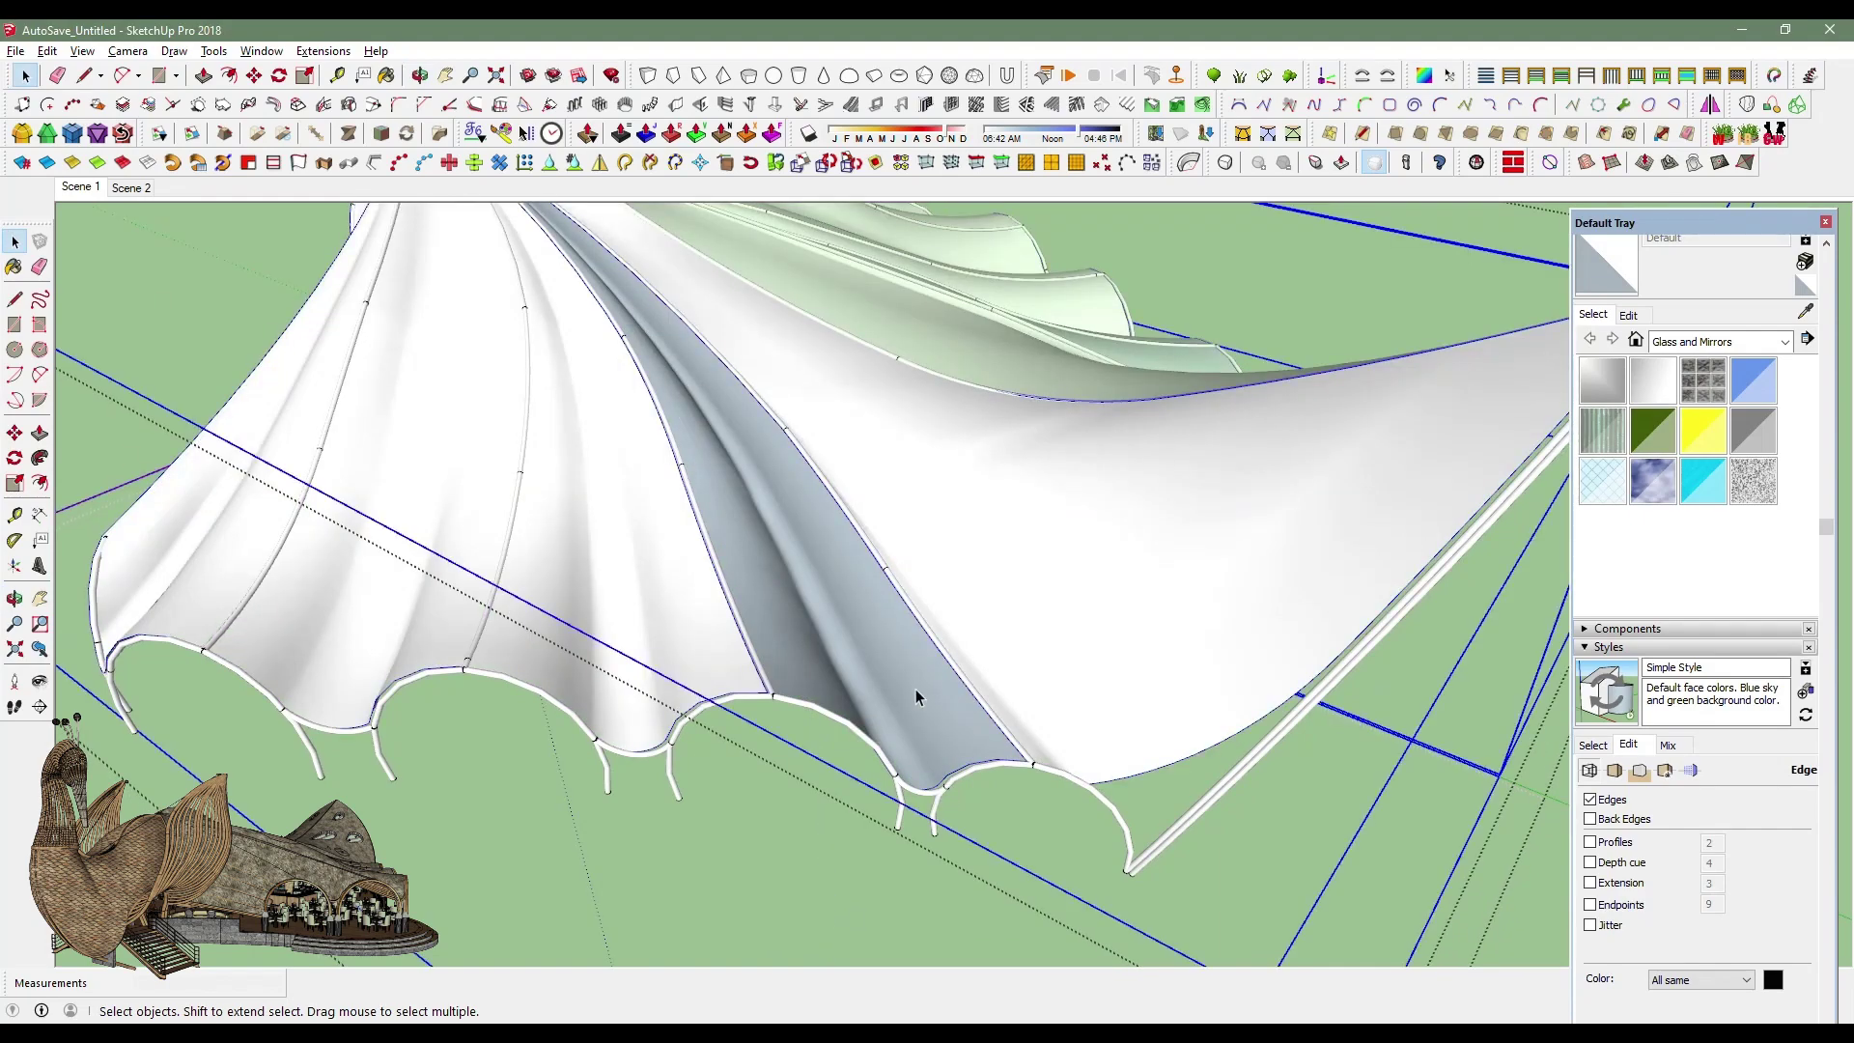
Zoom to the selected canopy, then switch to Scene 2's hidden-line view.
left_click(915, 687)
mouse_move(642, 656)
middle_mouse_down()
mouse_move(559, 612)
mouse_move(820, 609)
middle_mouse_up()
right_click(682, 563)
left_click(726, 309)
mouse_move(692, 526)
middle_mouse_down()
mouse_move(1037, 668)
mouse_move(897, 645)
middle_mouse_up()
left_click(132, 188)
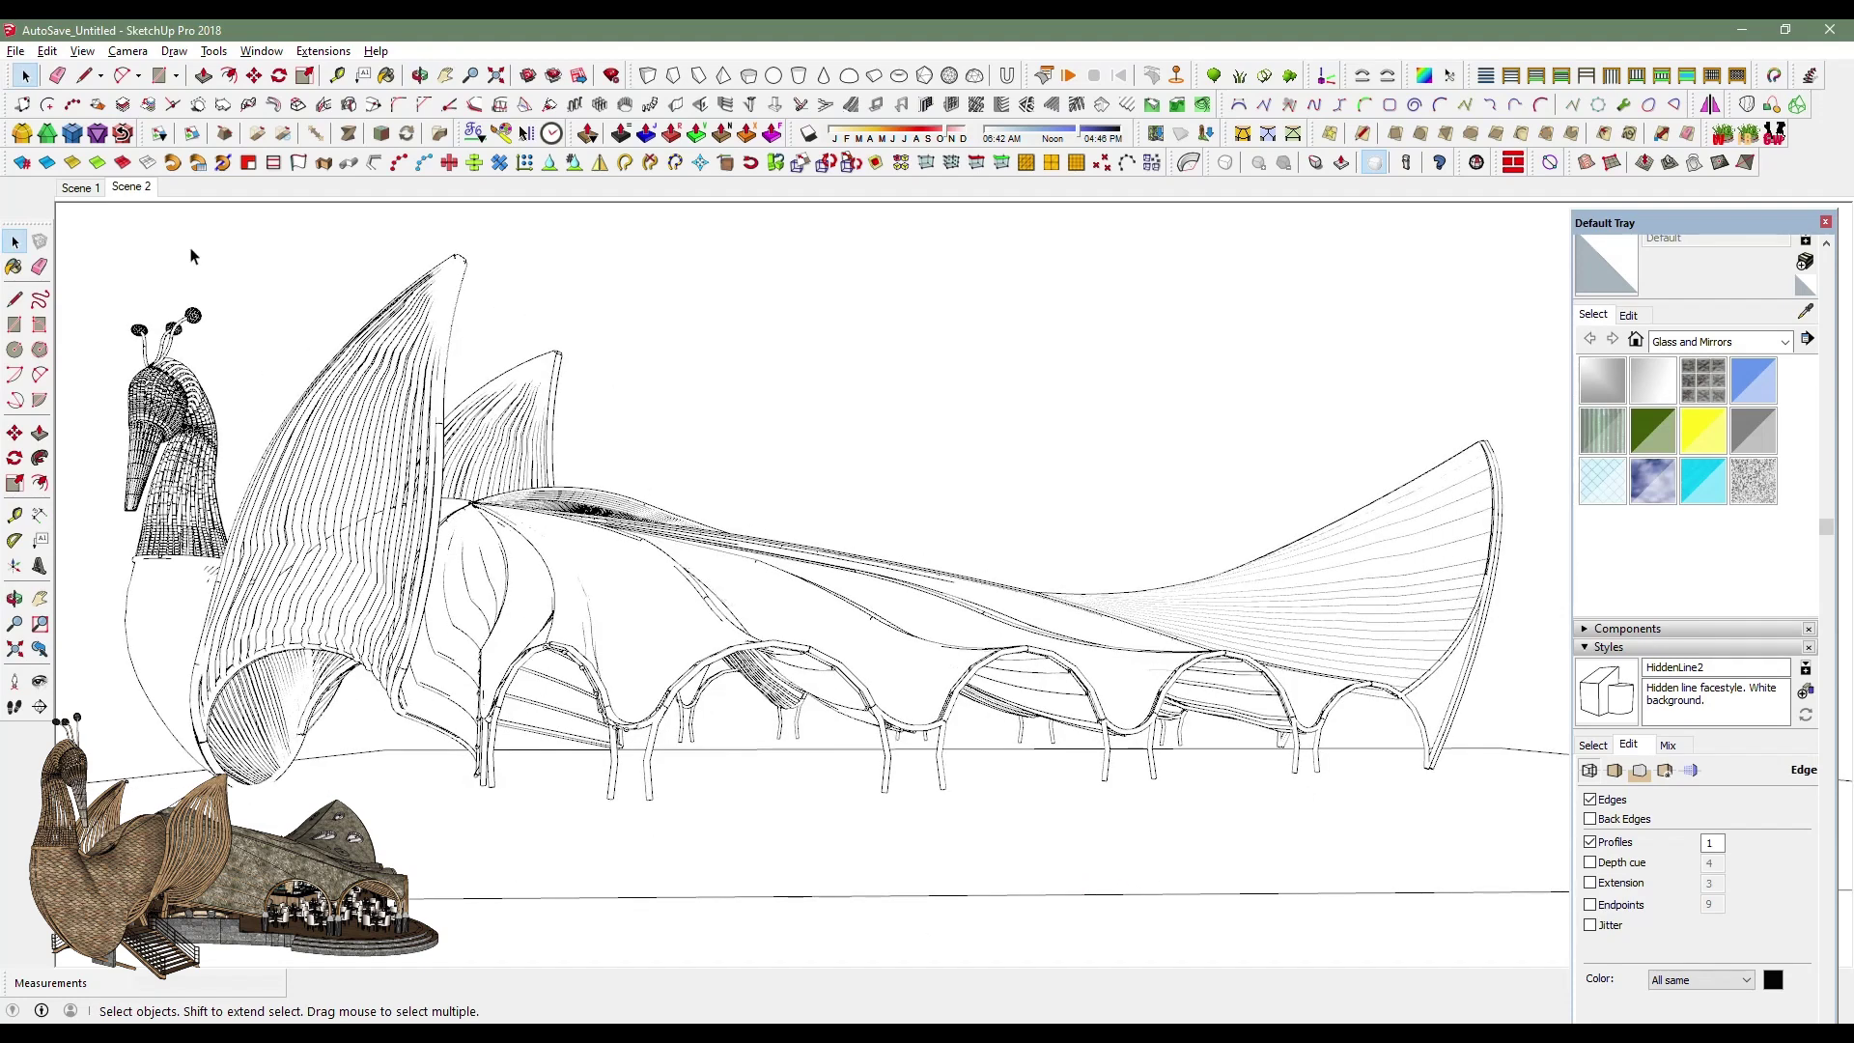
Turn on View > Hidden Geometry and orbit around the peacock-shaped hidden-line model.
left_click(82, 53)
left_click(111, 121)
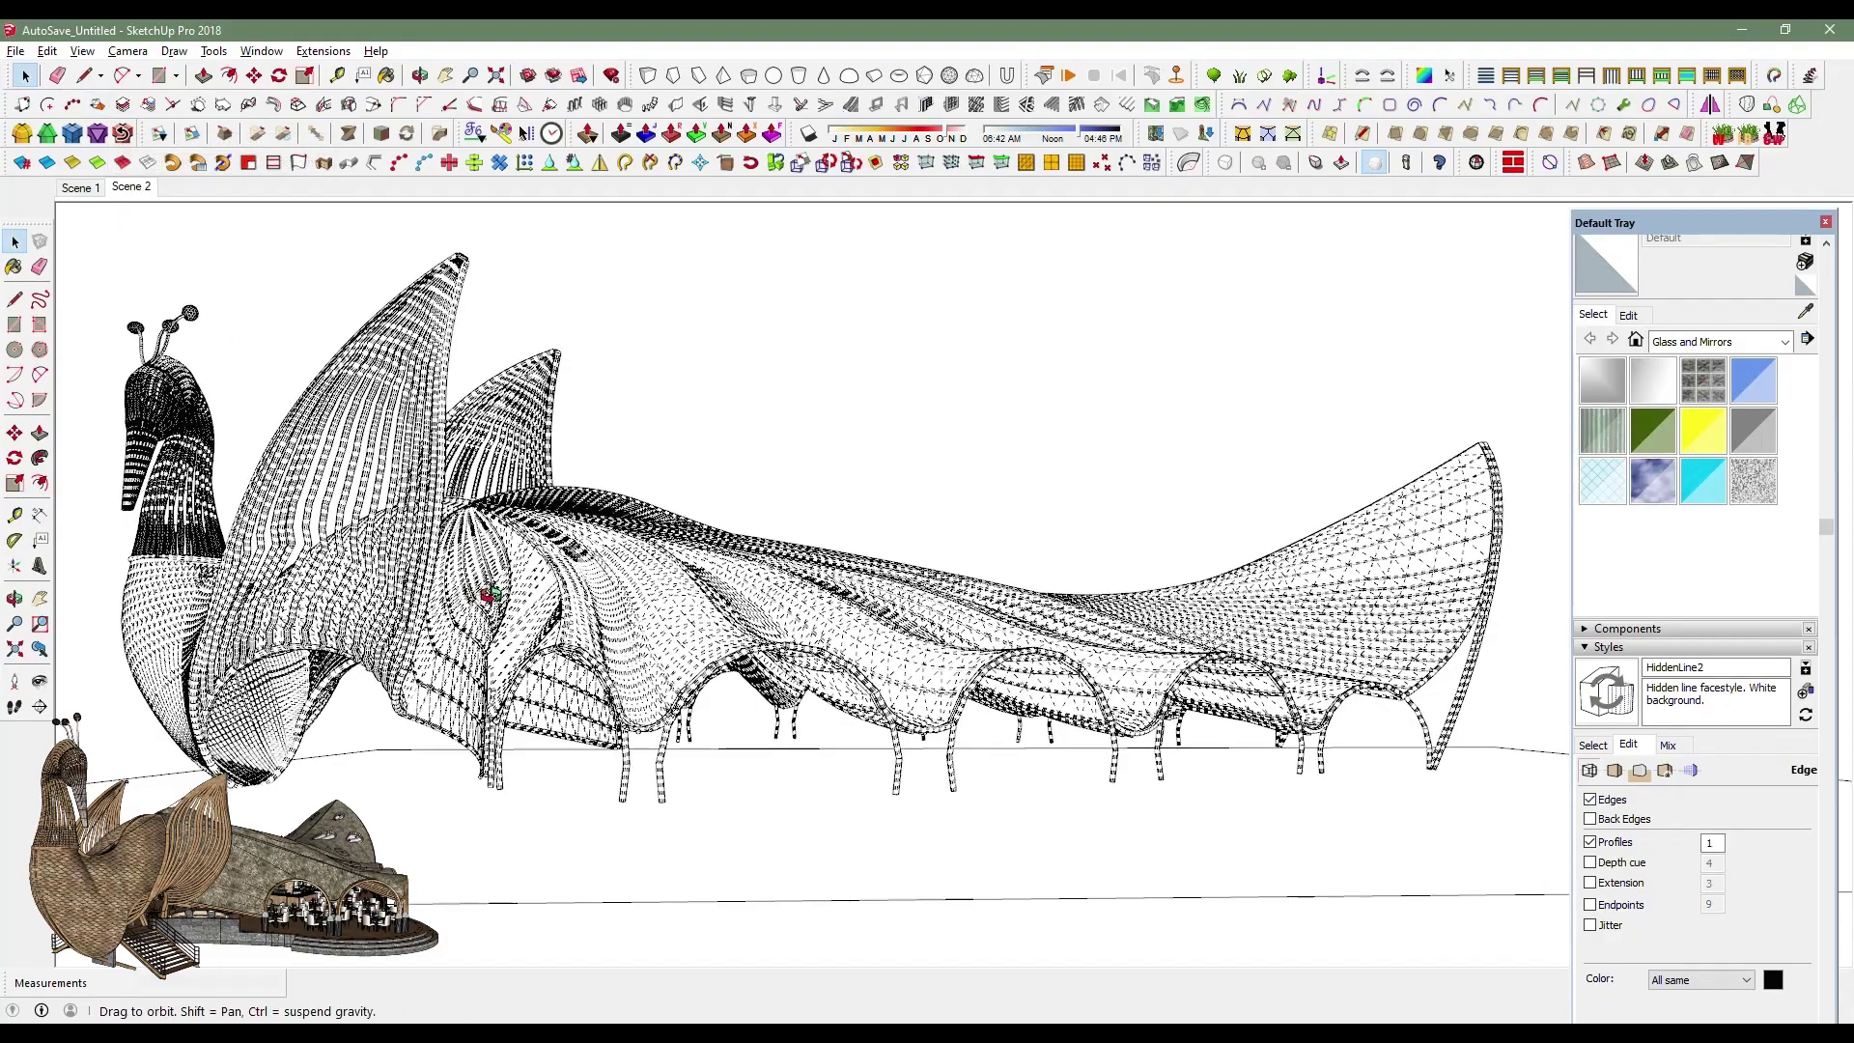
mouse_move(483, 594)
middle_mouse_down()
mouse_move(166, 673)
mouse_move(235, 670)
middle_mouse_up()
middle_click_drag(508, 812, 1205, 469)
scroll(628, 889, "down", 3)
mouse_move(629, 889)
middle_mouse_down()
mouse_move(674, 861)
mouse_move(660, 884)
mouse_move(526, 898)
mouse_move(836, 936)
mouse_move(786, 915)
mouse_move(1114, 906)
mouse_move(1088, 886)
mouse_move(1242, 779)
middle_mouse_up()
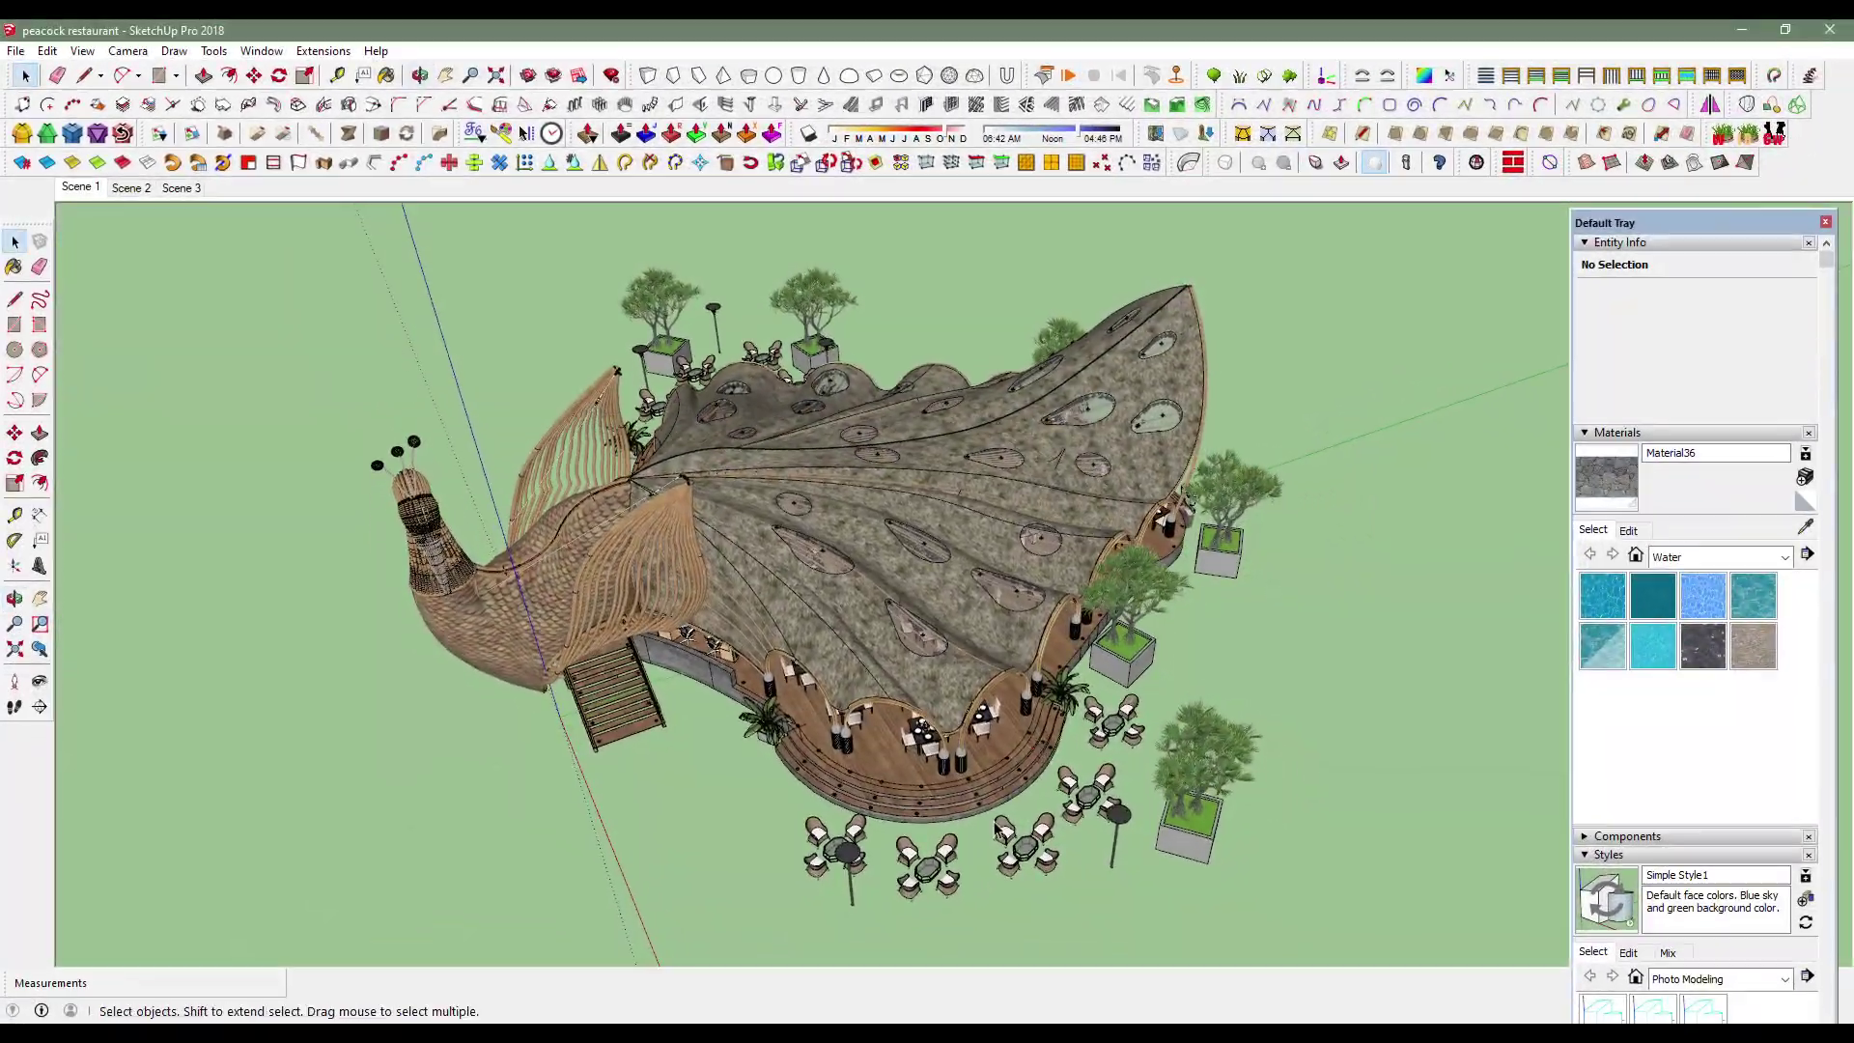
Collapse Entity Info and Materials in the Default Tray to expose the layer list.
middle_click_drag(998, 827, 790, 481)
scroll(674, 309, "up", 3)
middle_click_drag(711, 351, 410, 572)
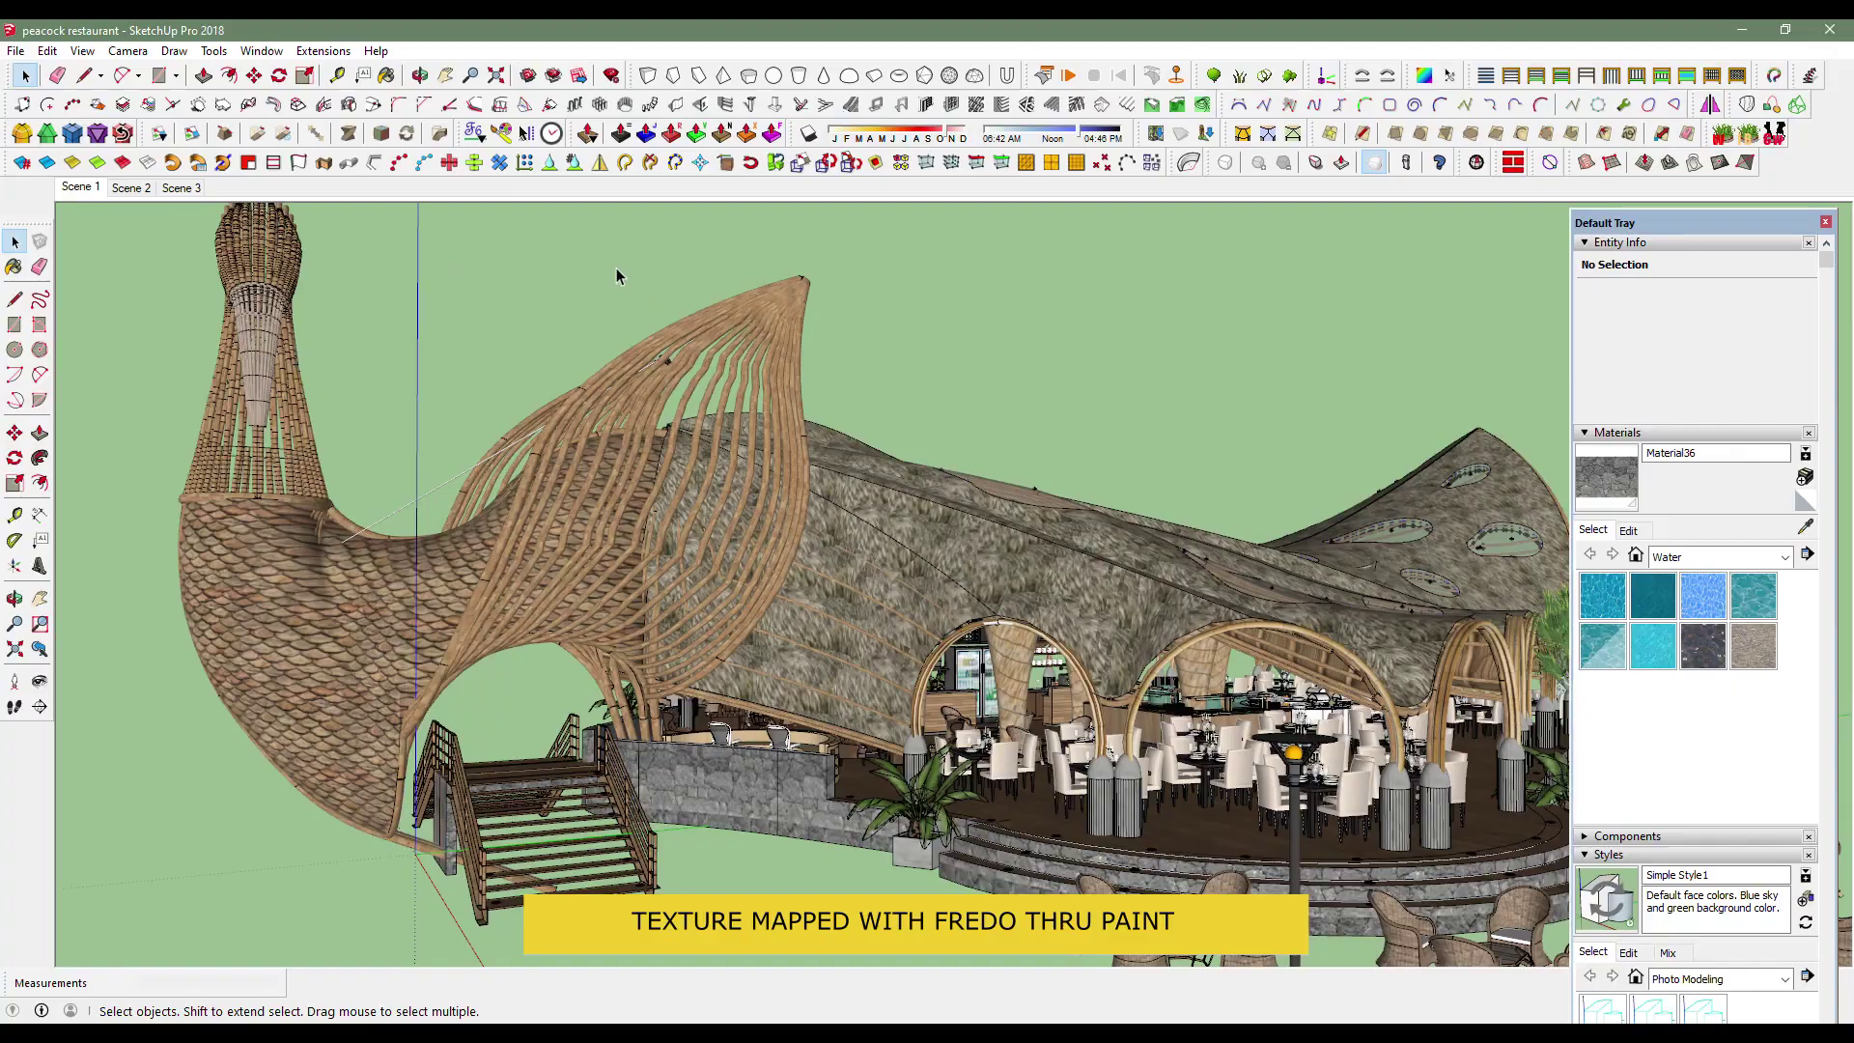
mouse_move(404, 660)
middle_mouse_down()
mouse_move(583, 770)
mouse_move(956, 824)
mouse_move(1159, 821)
mouse_move(1846, 329)
mouse_move(1545, 541)
mouse_move(1204, 719)
mouse_move(800, 760)
middle_mouse_up()
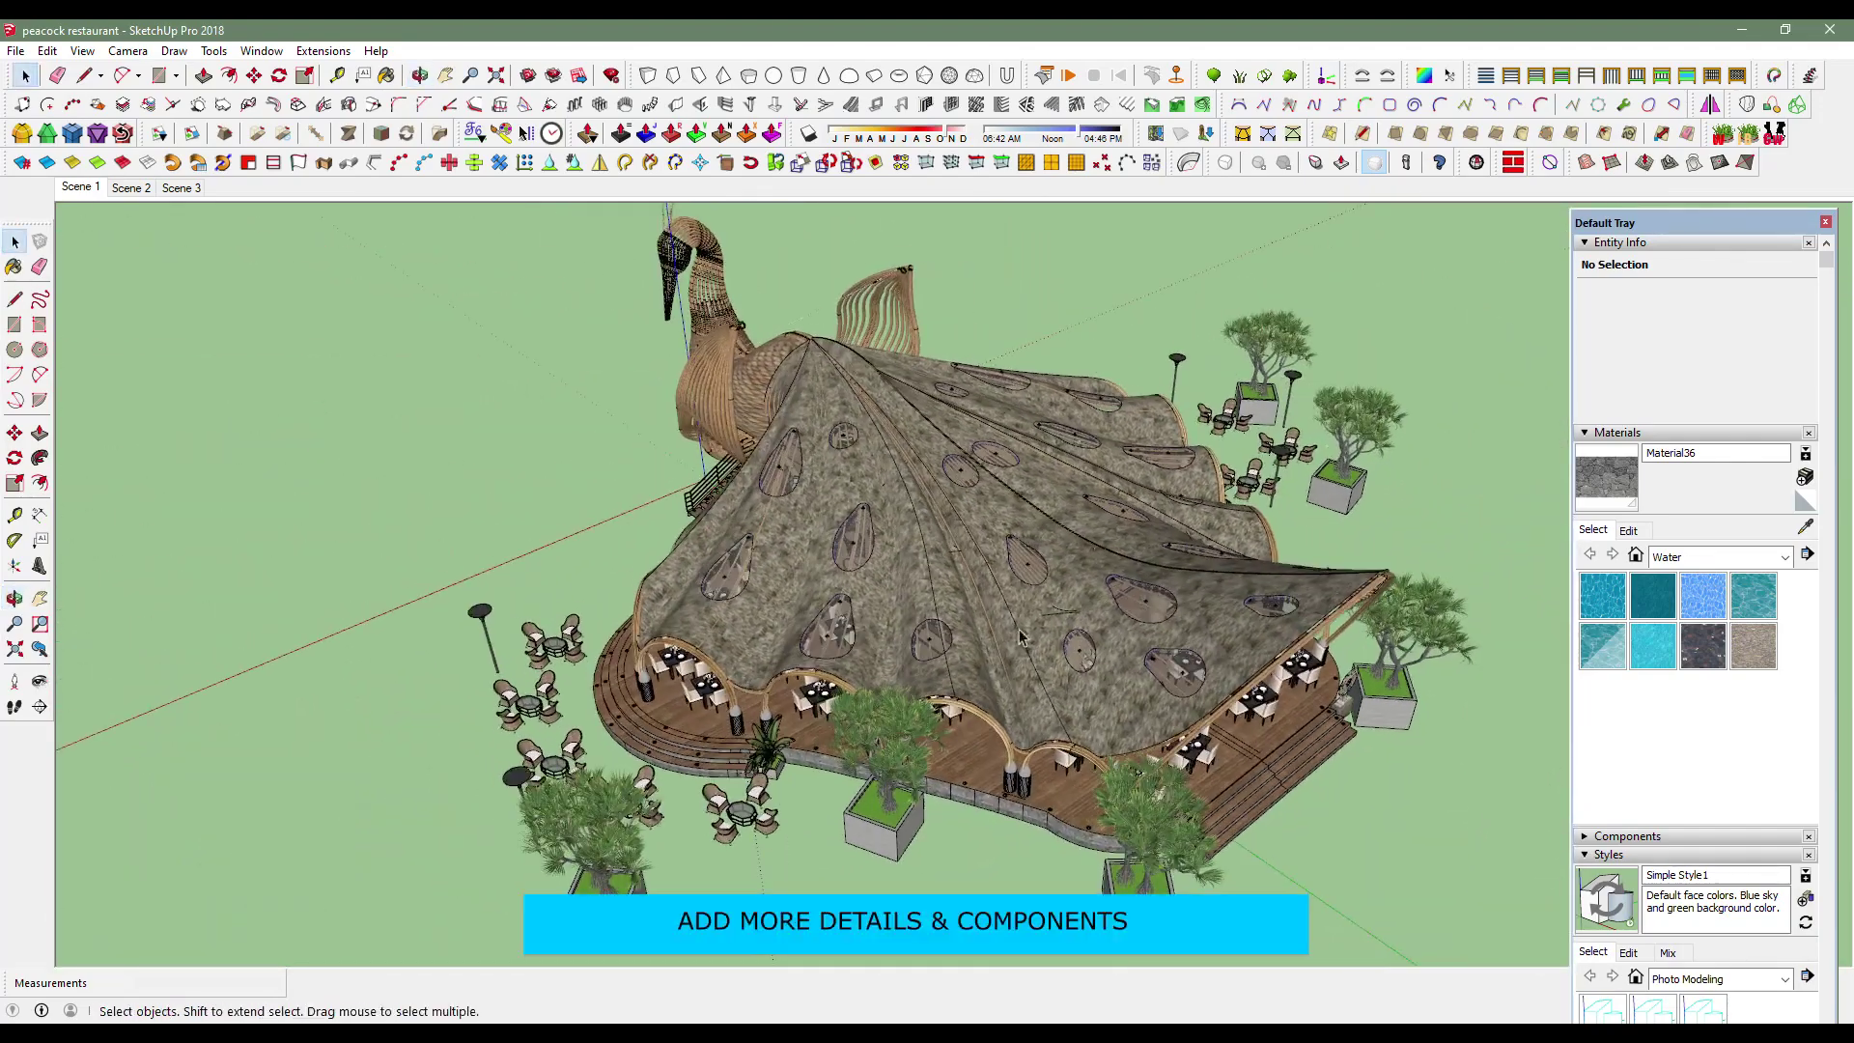
left_click(1585, 243)
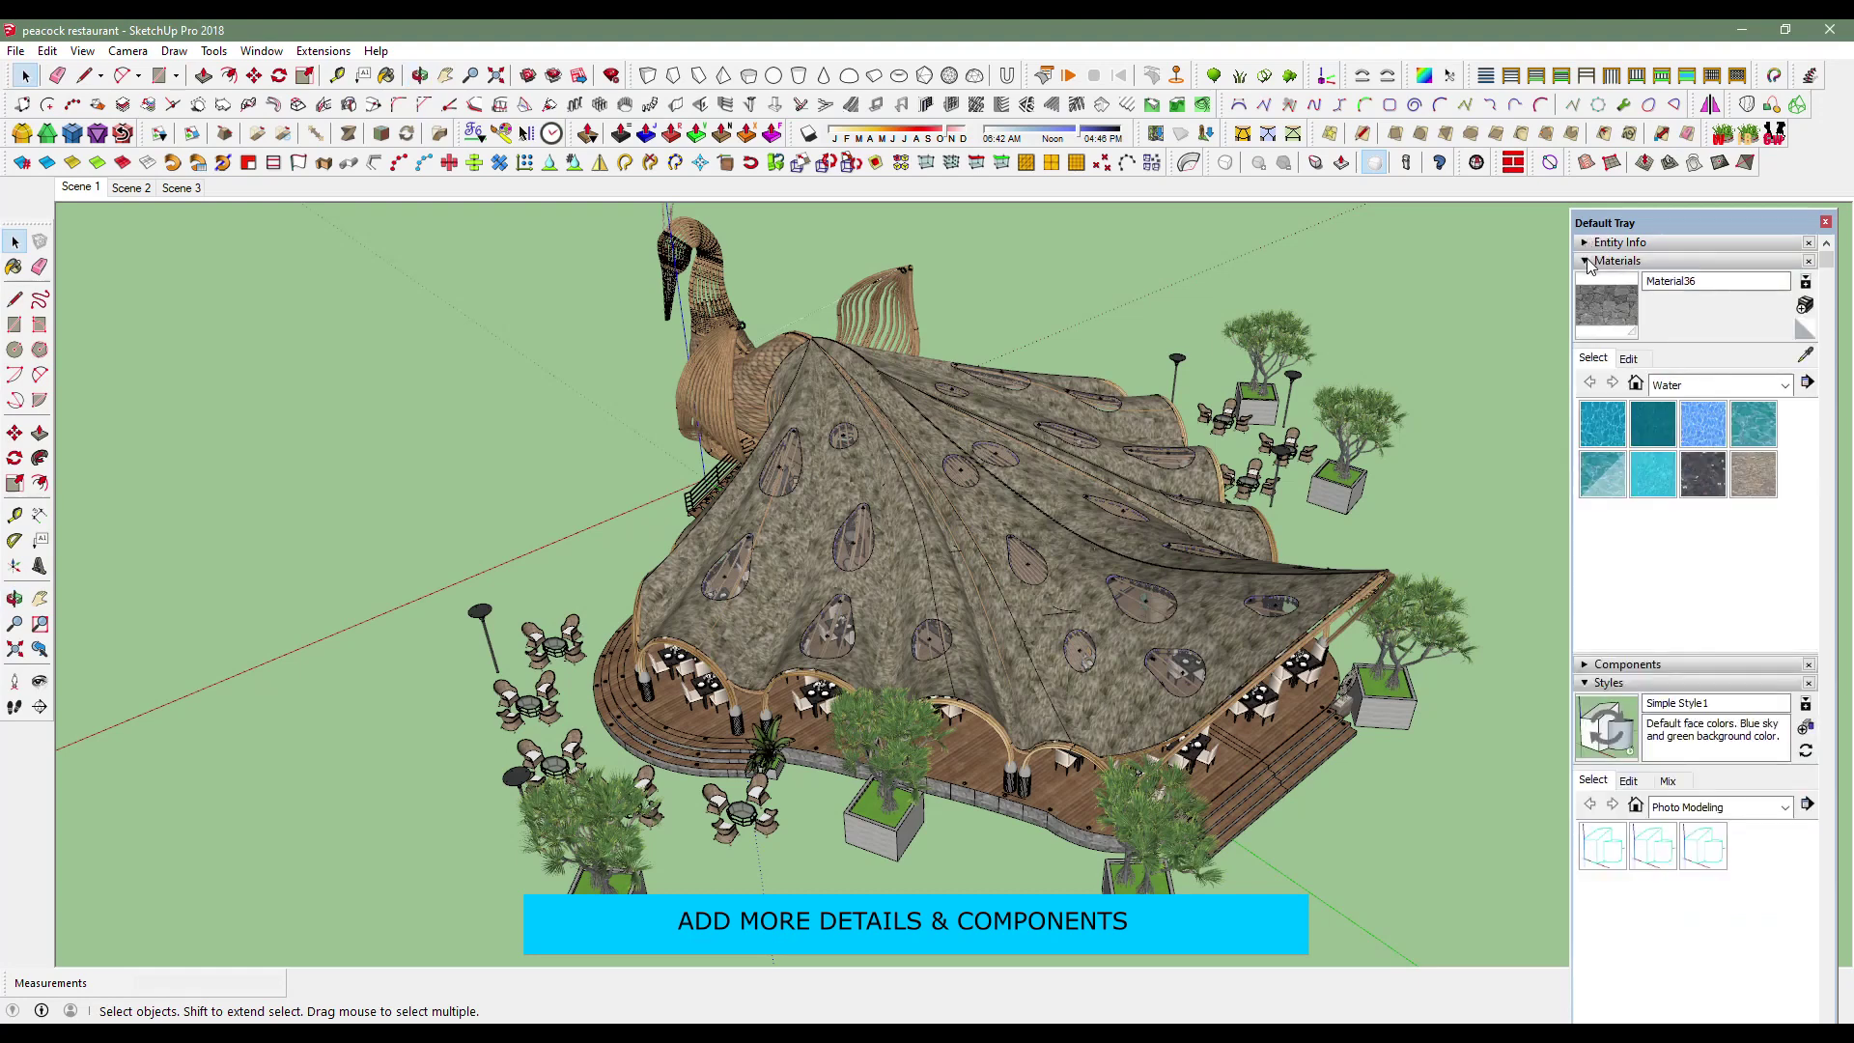
left_click(1585, 262)
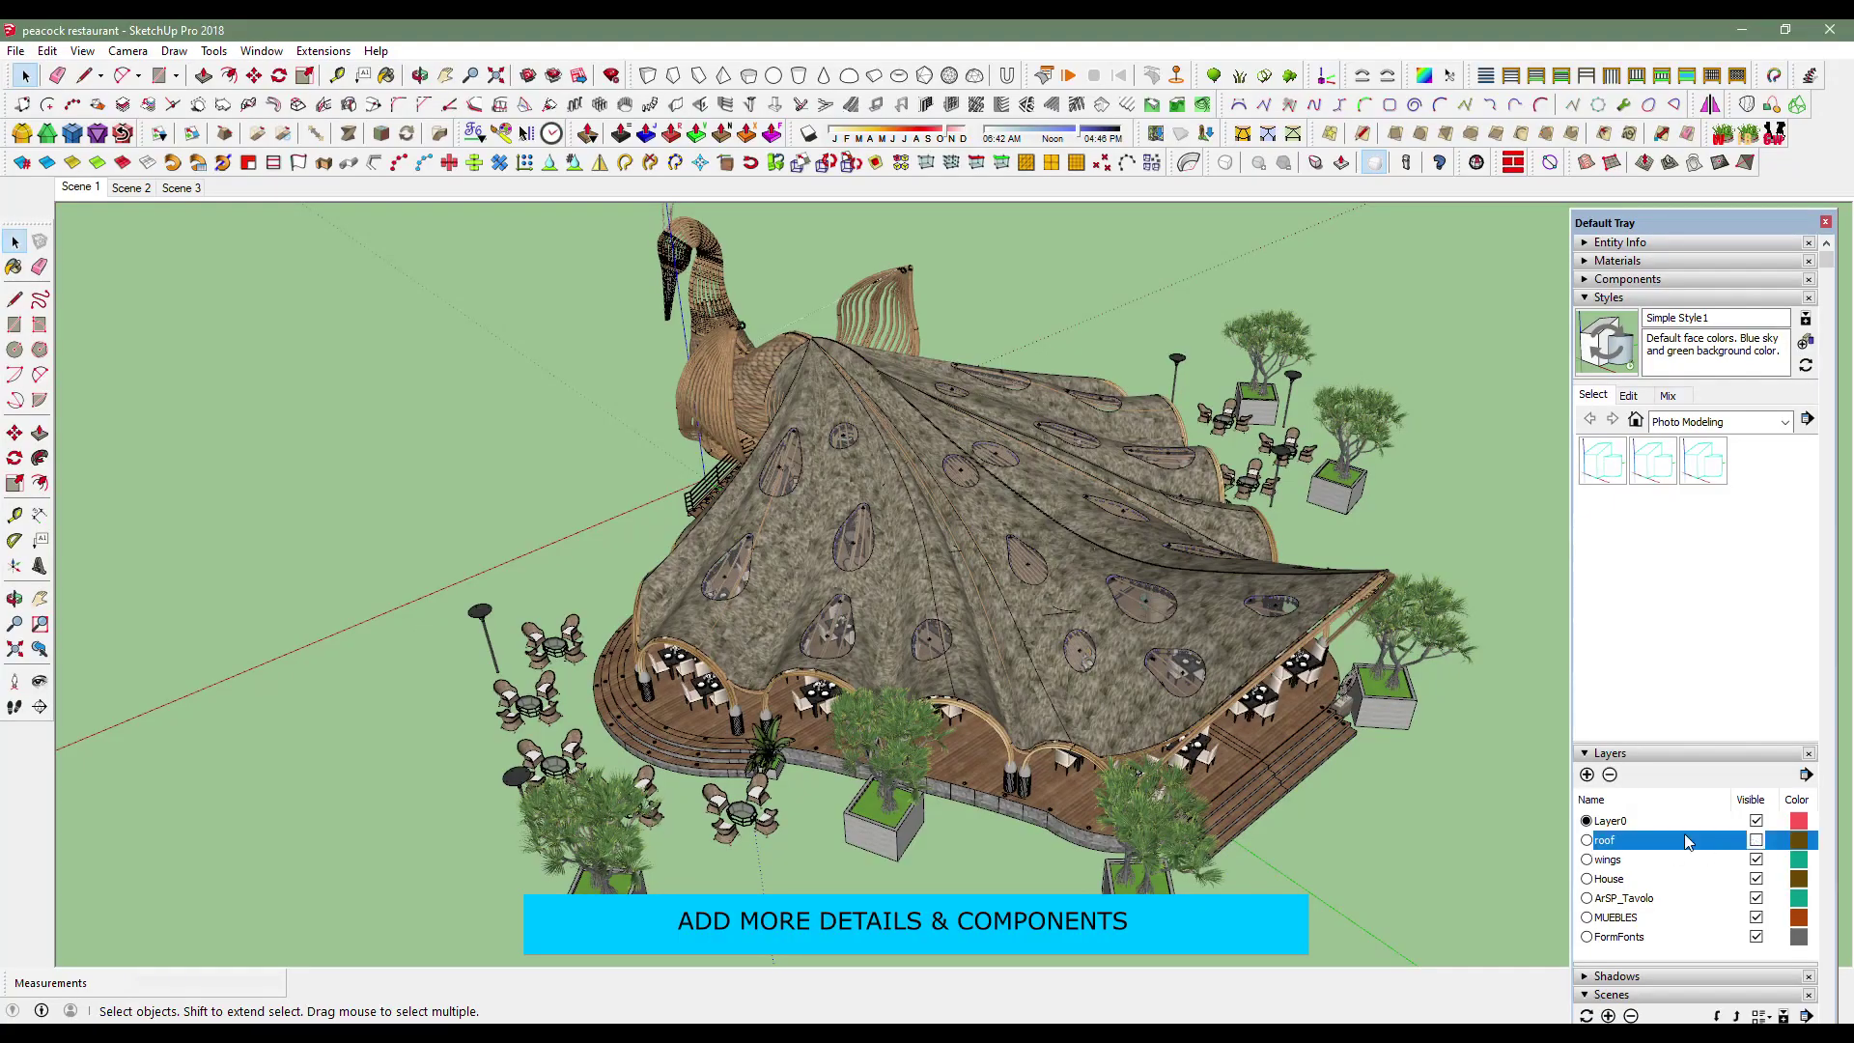
Inspect the furnished deck, then turn the roof layer back on and zoom onto the thatched roof.
mouse_move(869, 579)
middle_mouse_down()
mouse_move(927, 541)
mouse_move(786, 816)
mouse_move(676, 801)
middle_mouse_up()
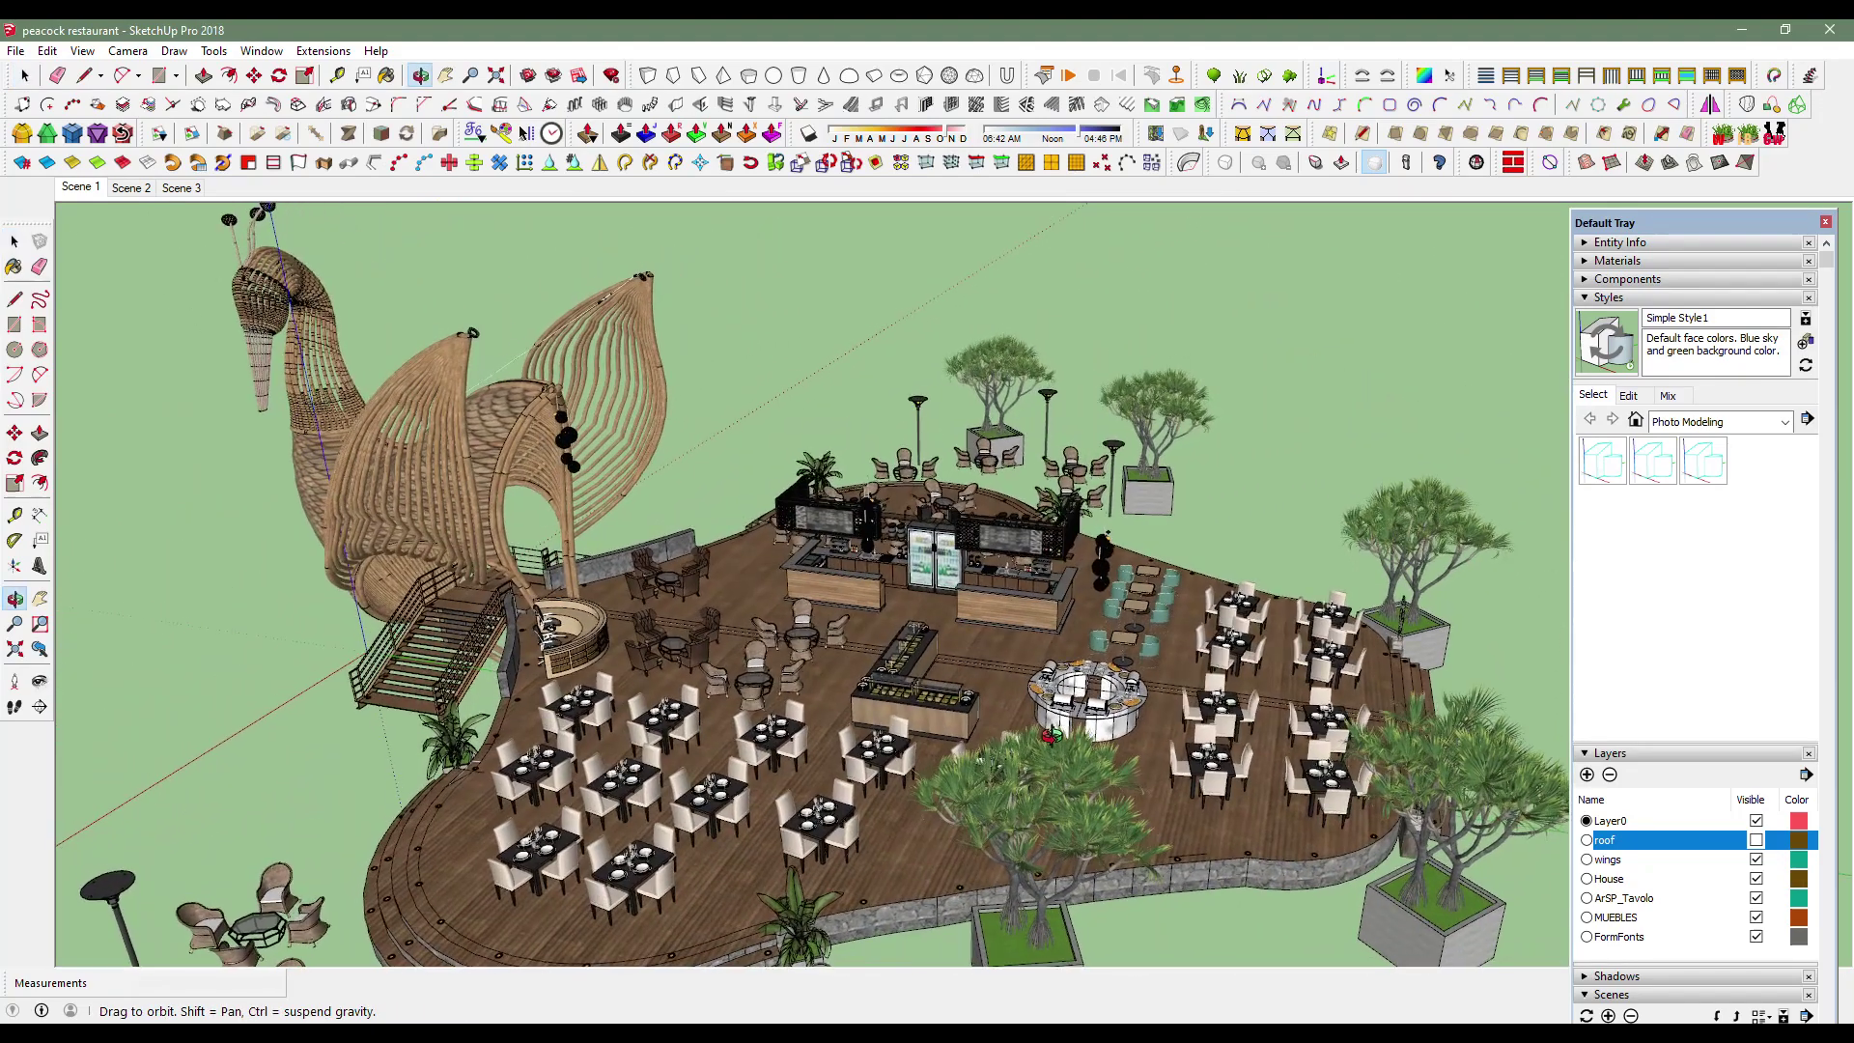
middle_click_drag(1050, 736, 1158, 763)
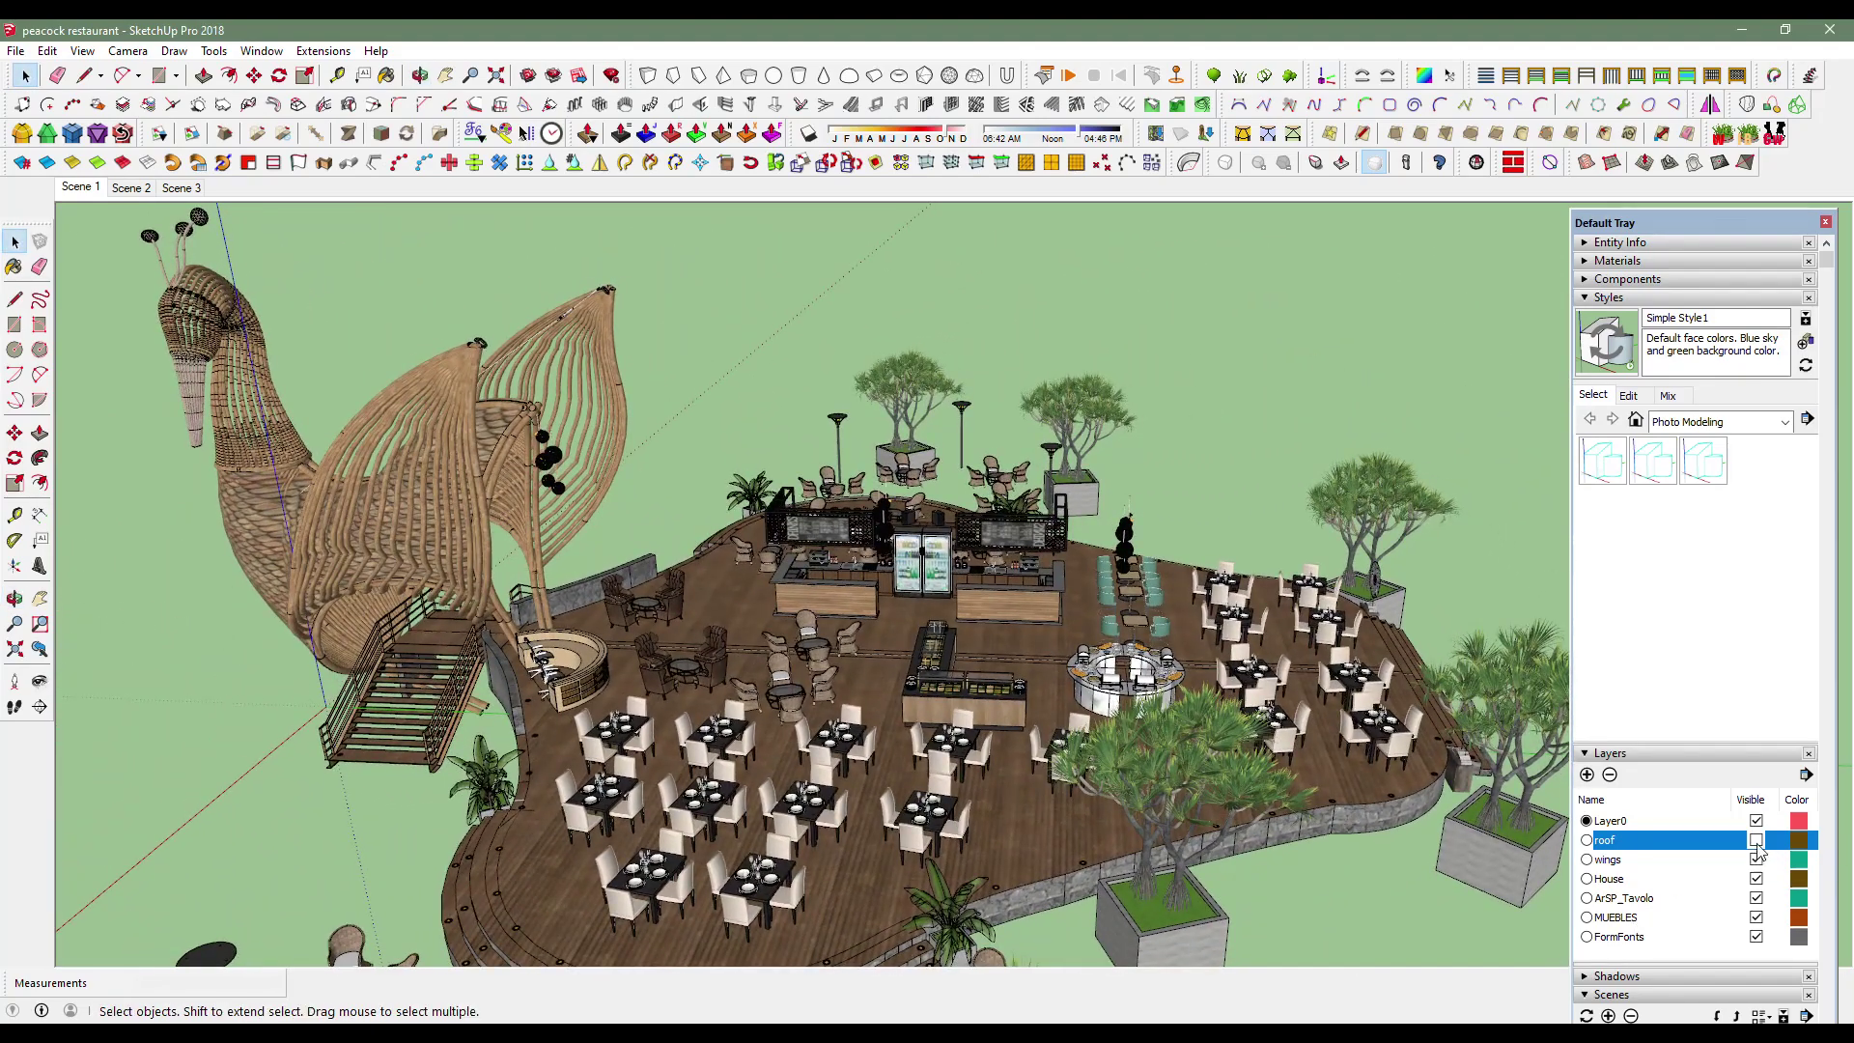
left_click(1755, 840)
scroll(985, 684, "up", 3)
scroll(983, 684, "up", 3)
mouse_move(983, 684)
middle_mouse_down()
mouse_move(874, 718)
mouse_move(906, 670)
middle_mouse_up()
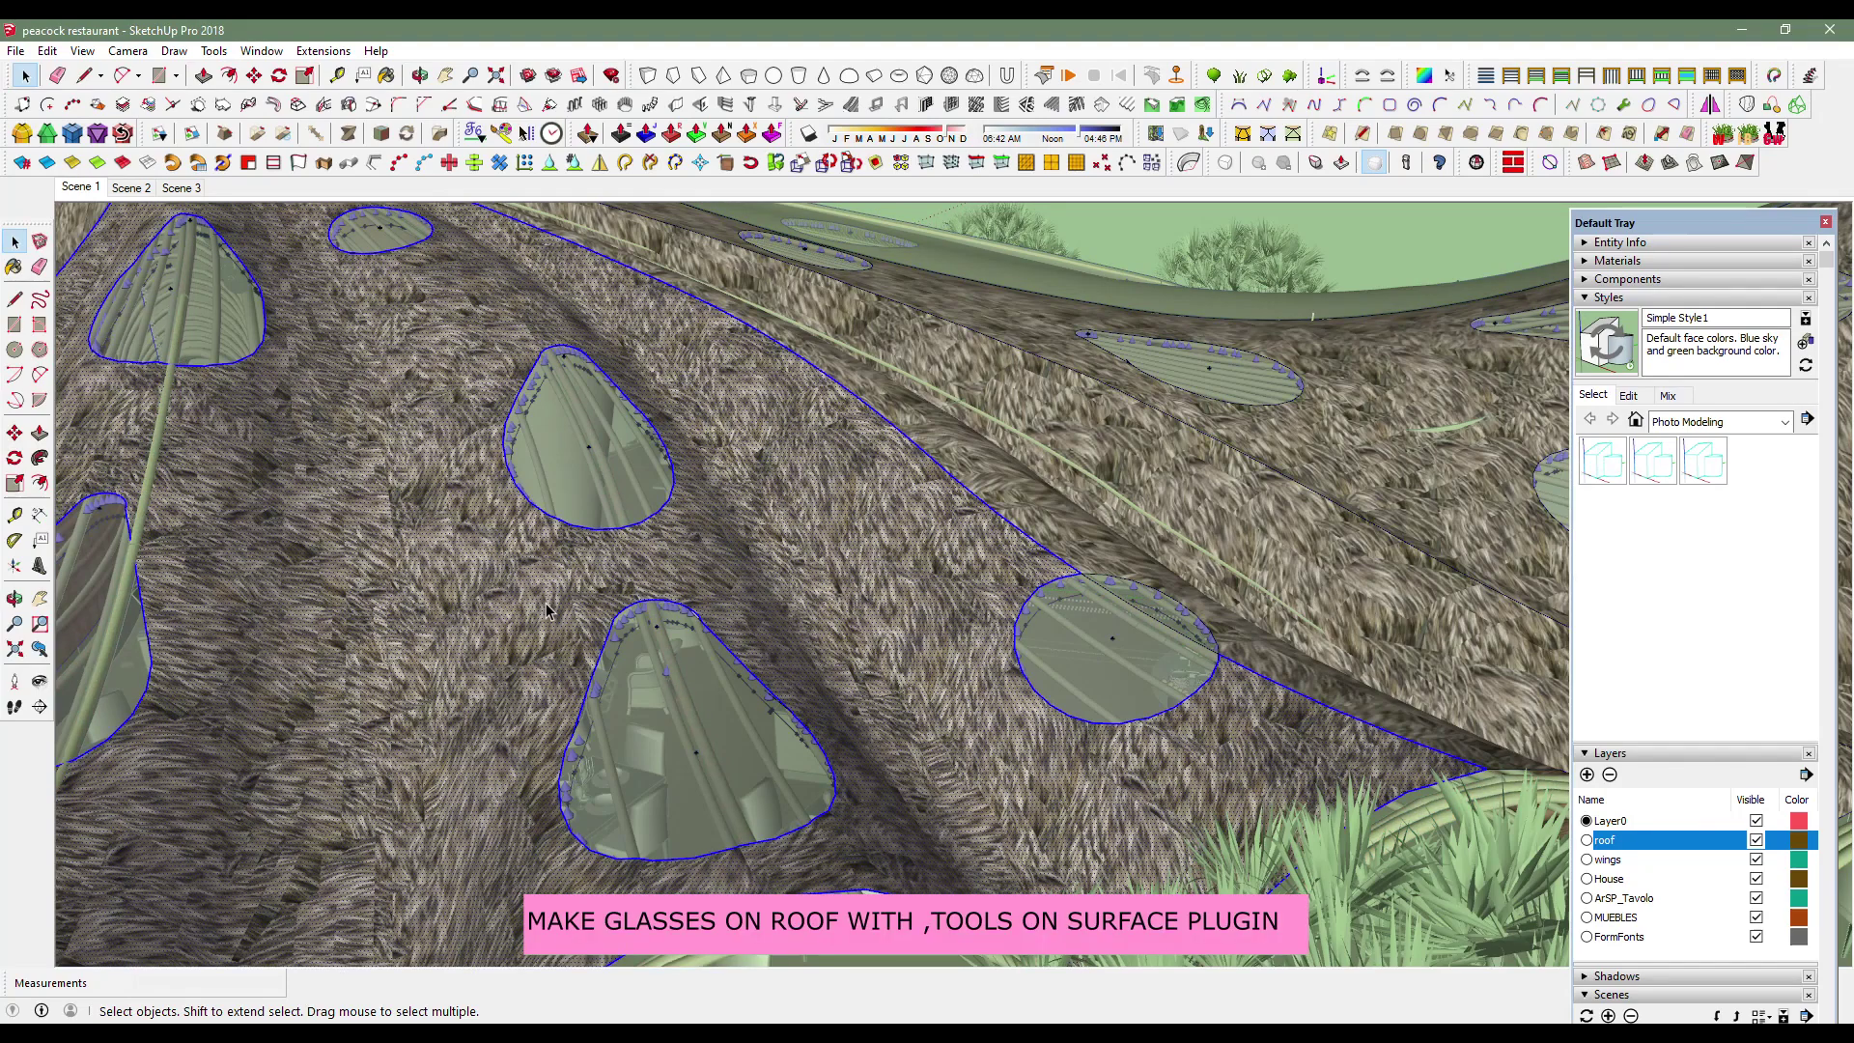
Hide the rest of the model and get a close top view of the roof.
left_click(83, 50)
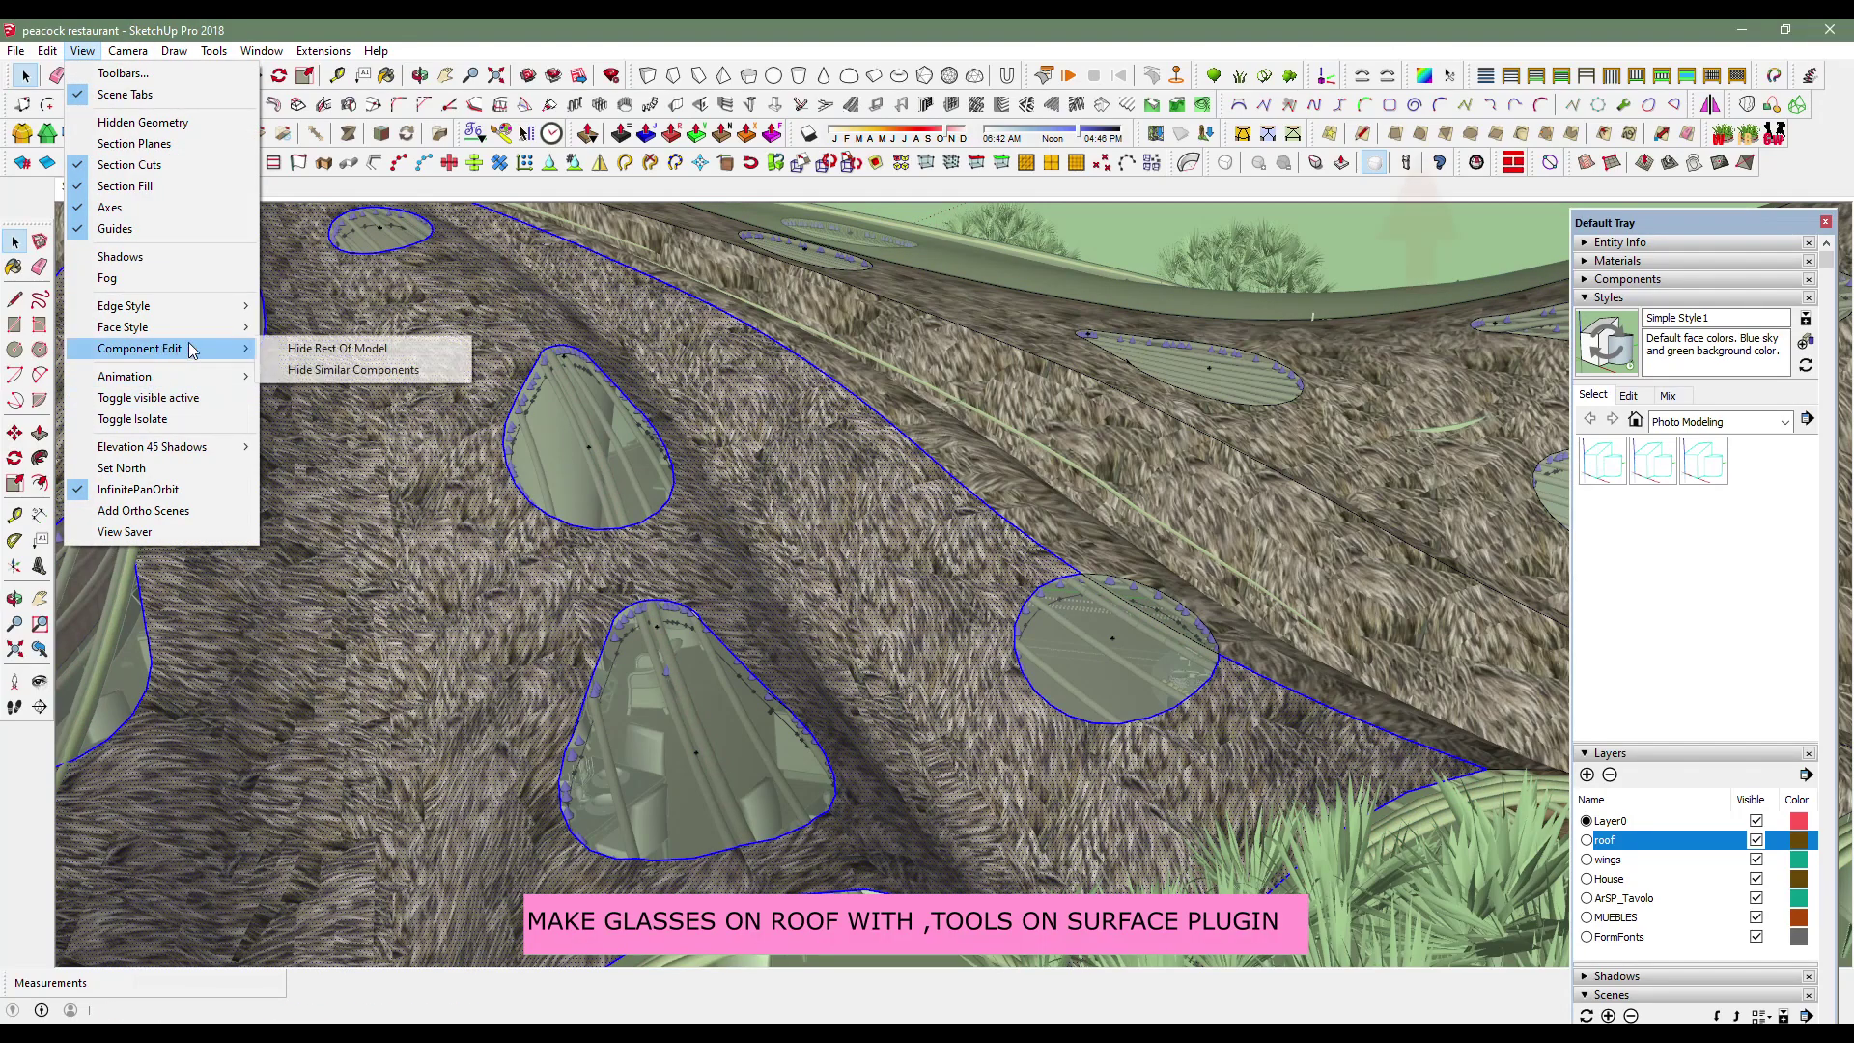
left_click(364, 352)
mouse_move(792, 395)
left_mouse_down()
mouse_move(862, 676)
mouse_move(822, 611)
left_mouse_up()
key("space")
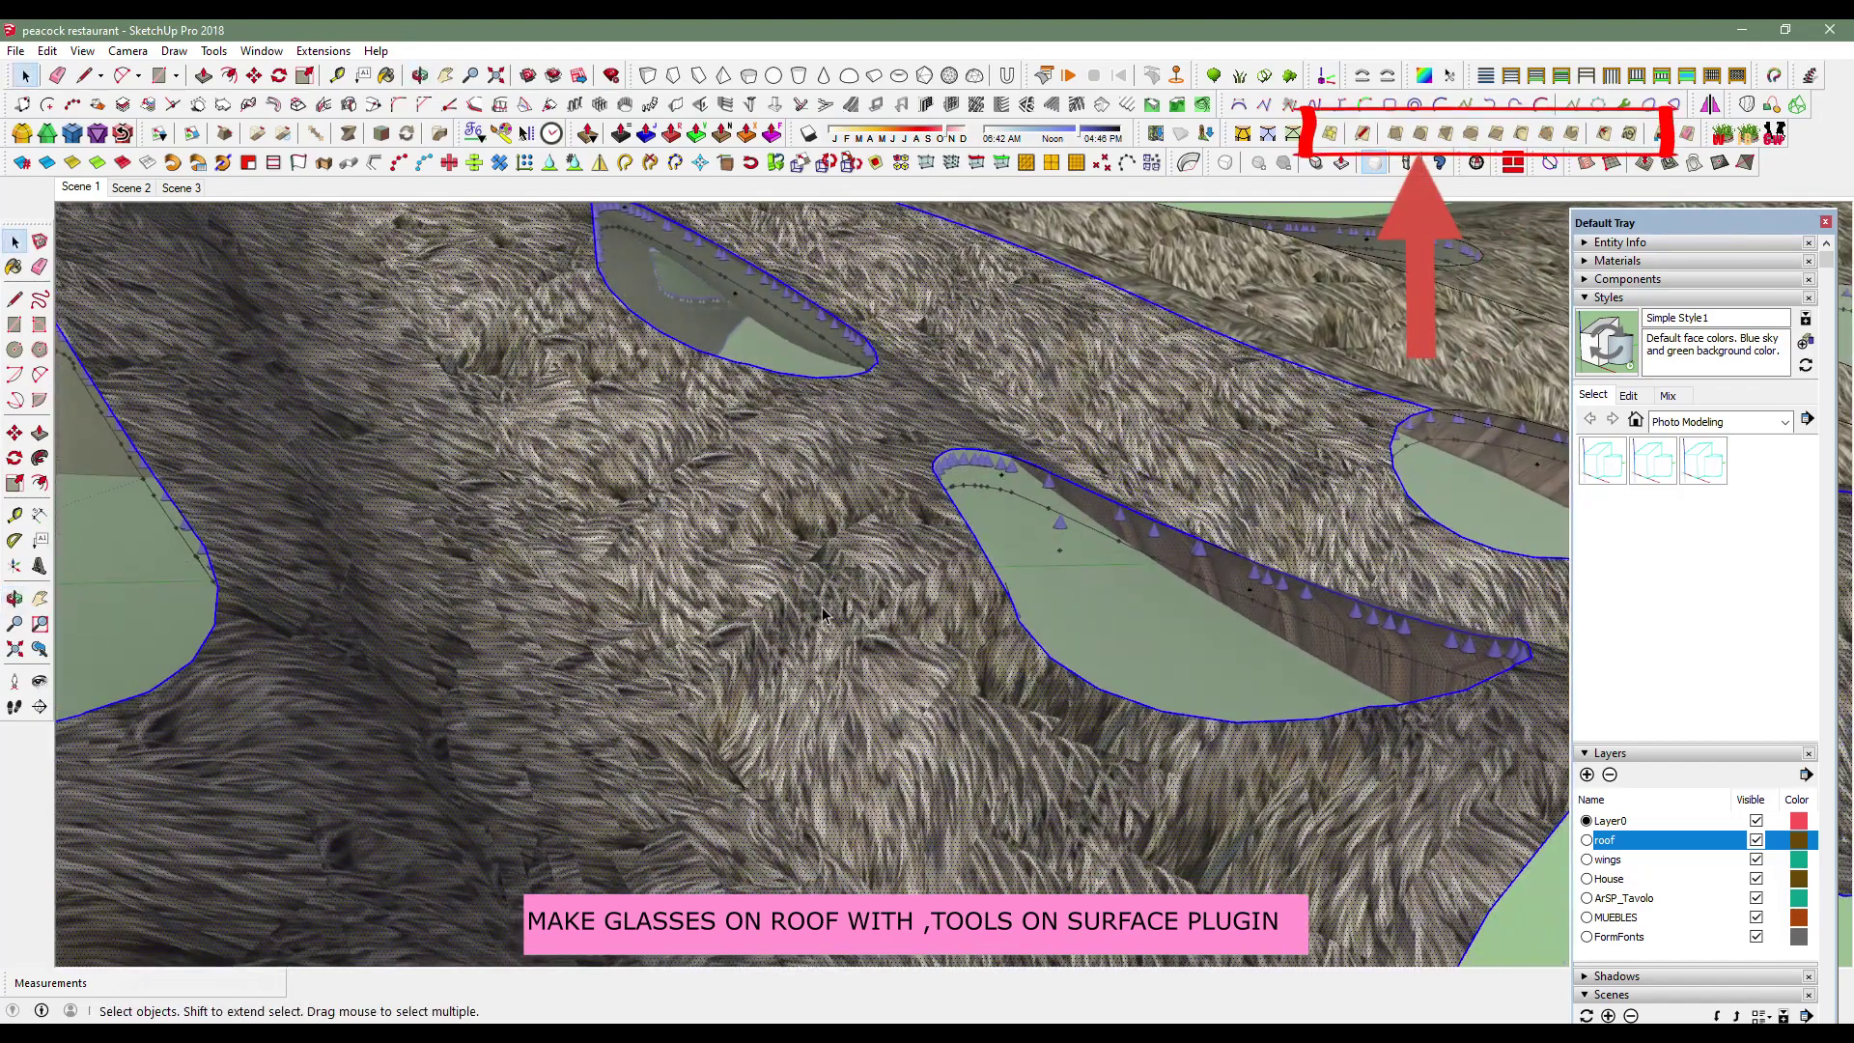
Draw a ToolsOnSurface circle on the roof and trace surface lines across it.
left_click(1421, 140)
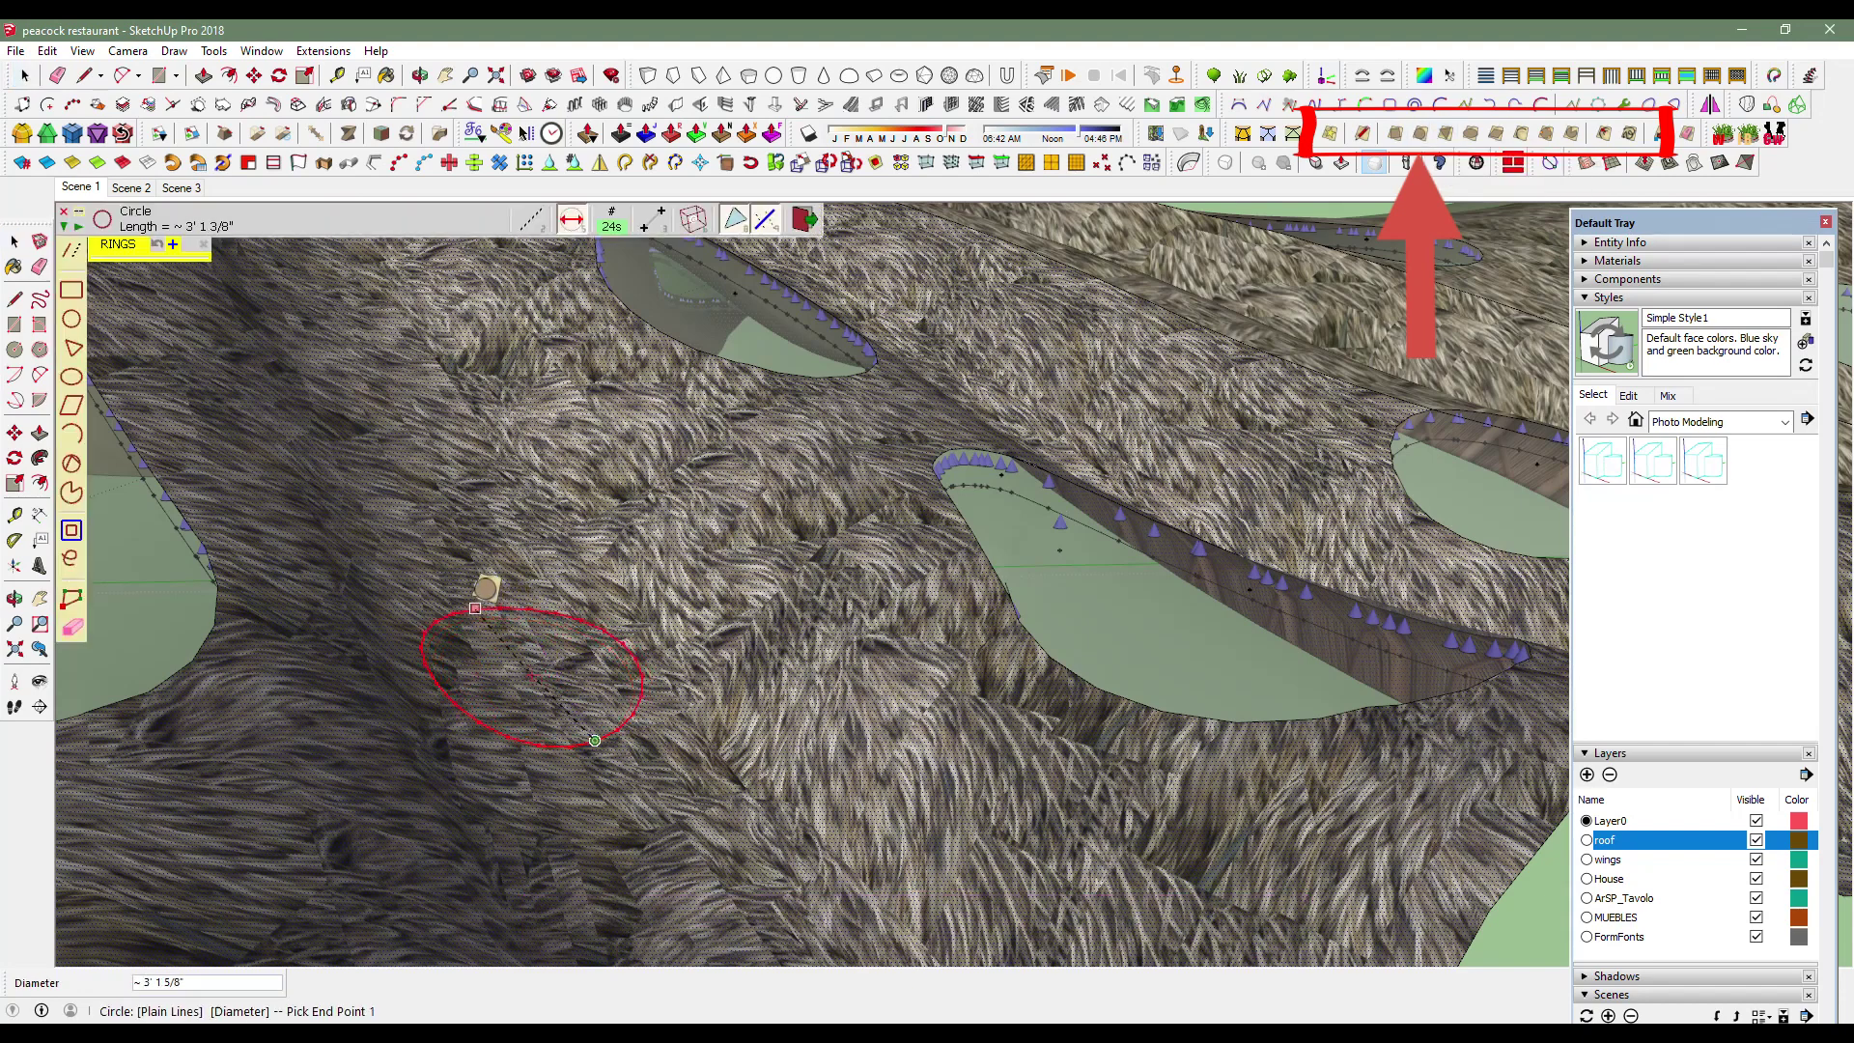
left_click(595, 740)
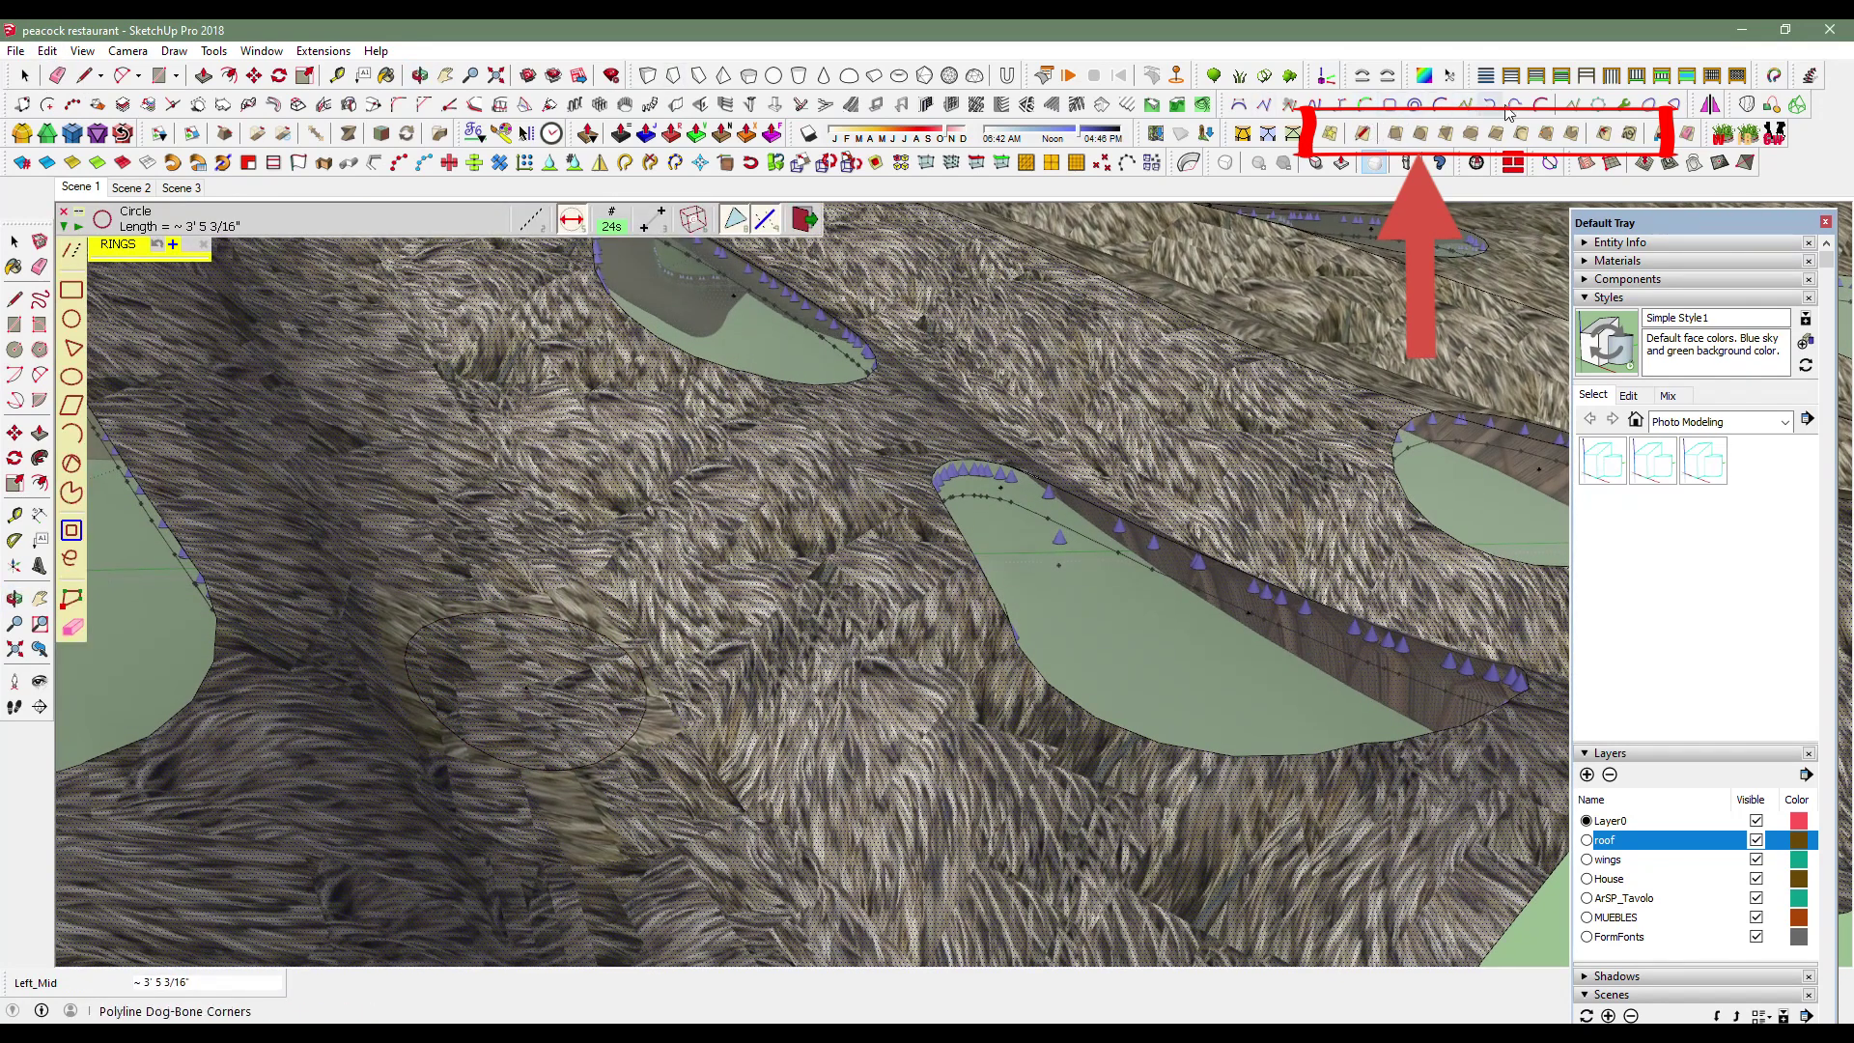
left_click(1376, 140)
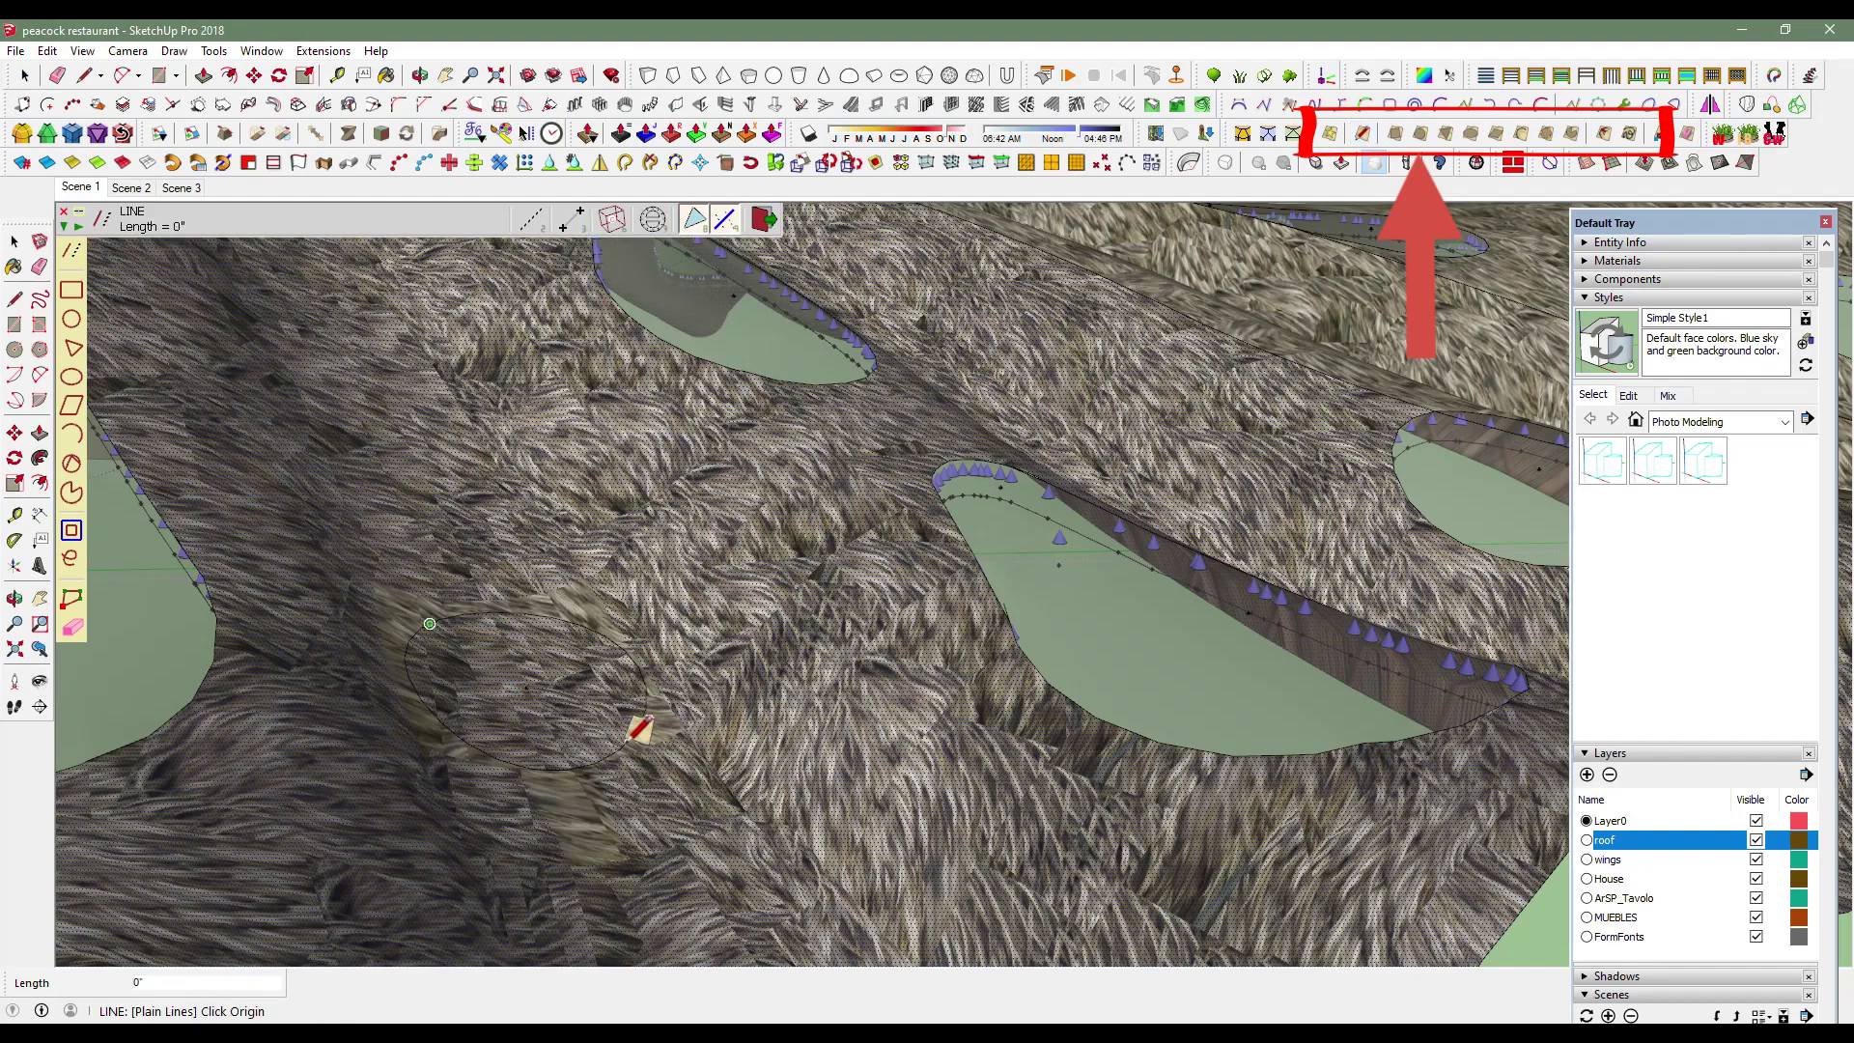
middle_click_drag(639, 729, 605, 673)
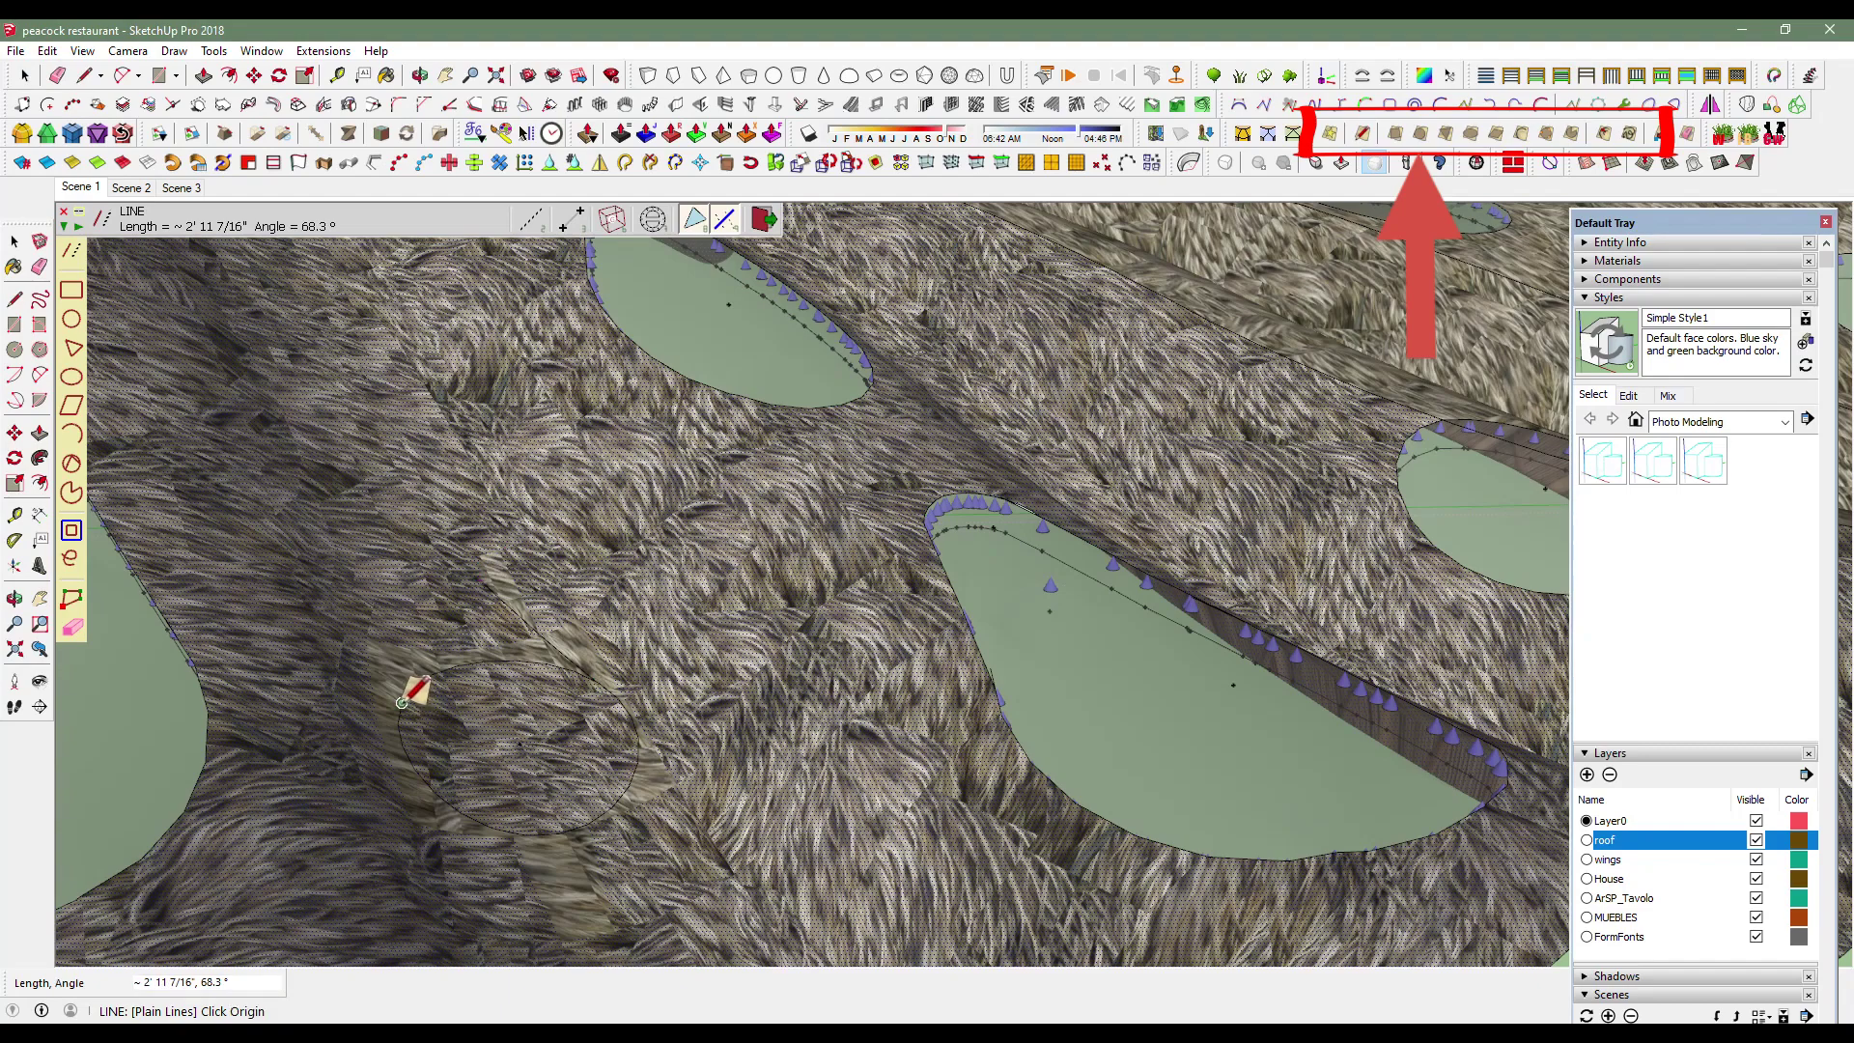
scroll(406, 584, "up", 2)
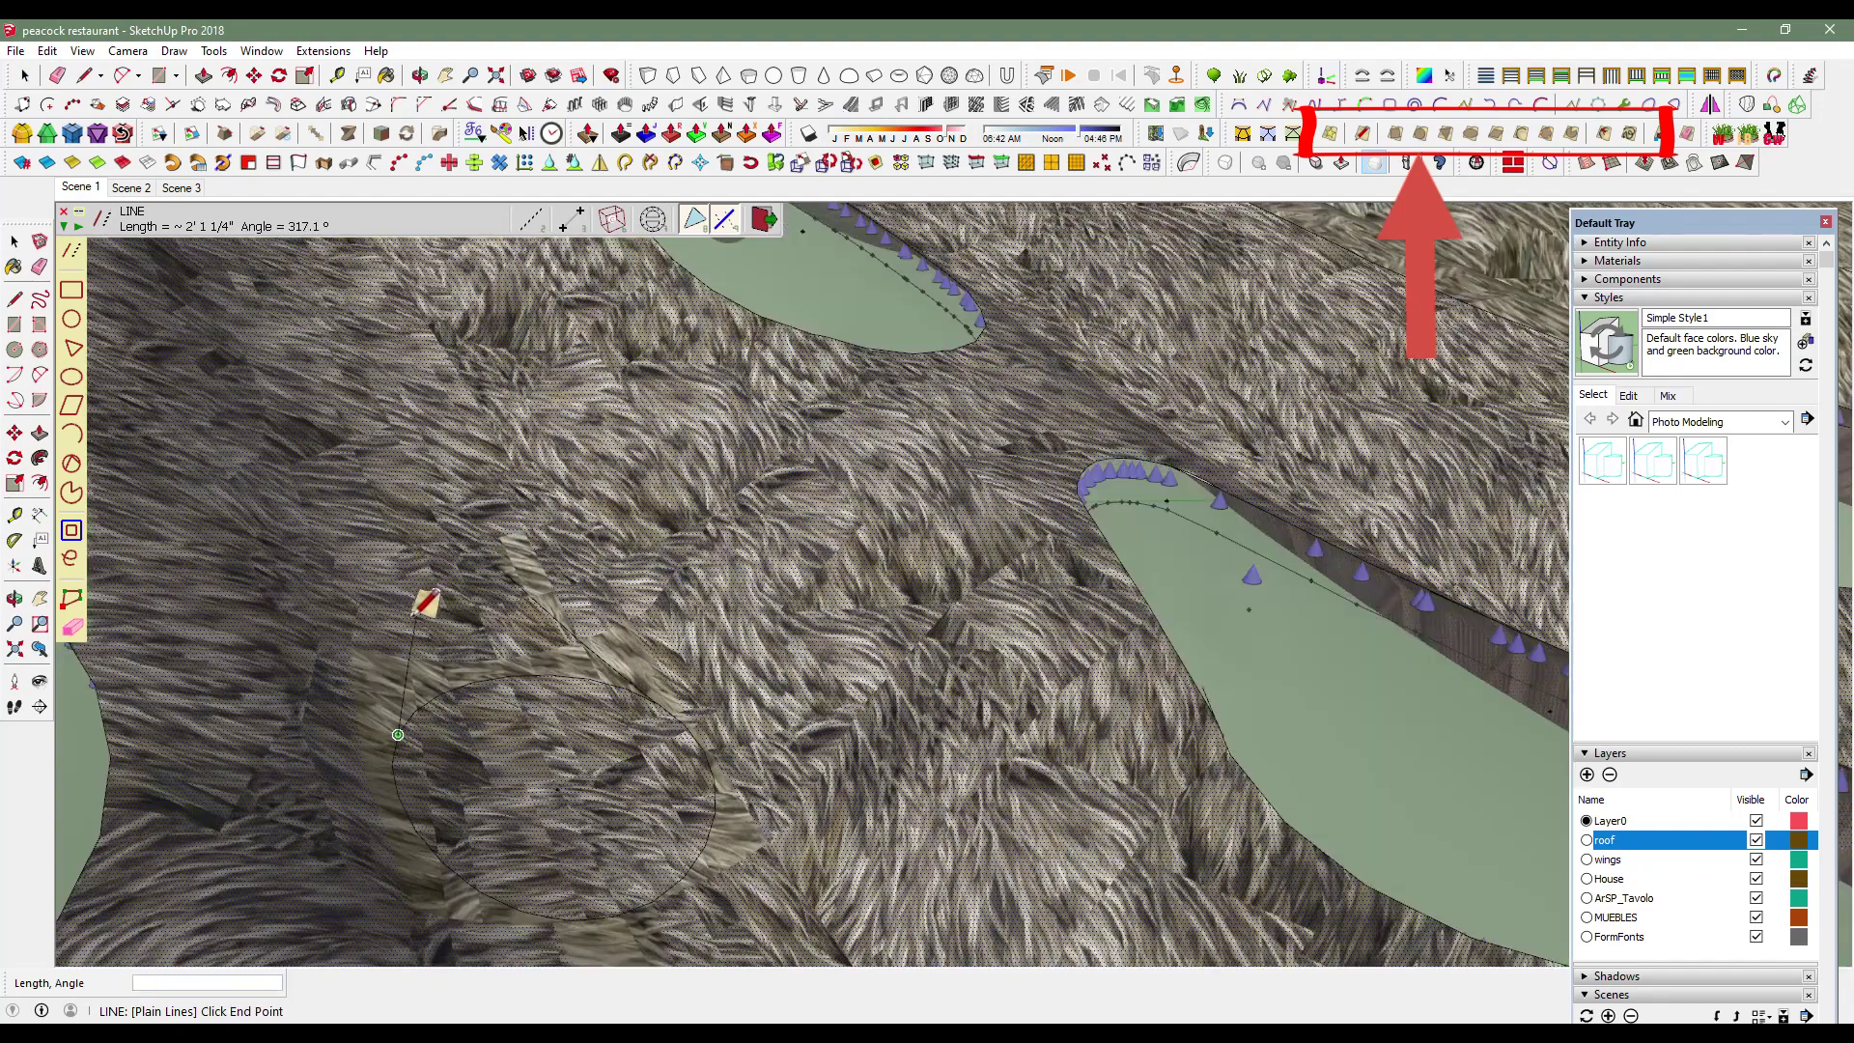
scroll(408, 589, "up", 2)
scroll(410, 594, "up", 1)
scroll(413, 604, "up", 2)
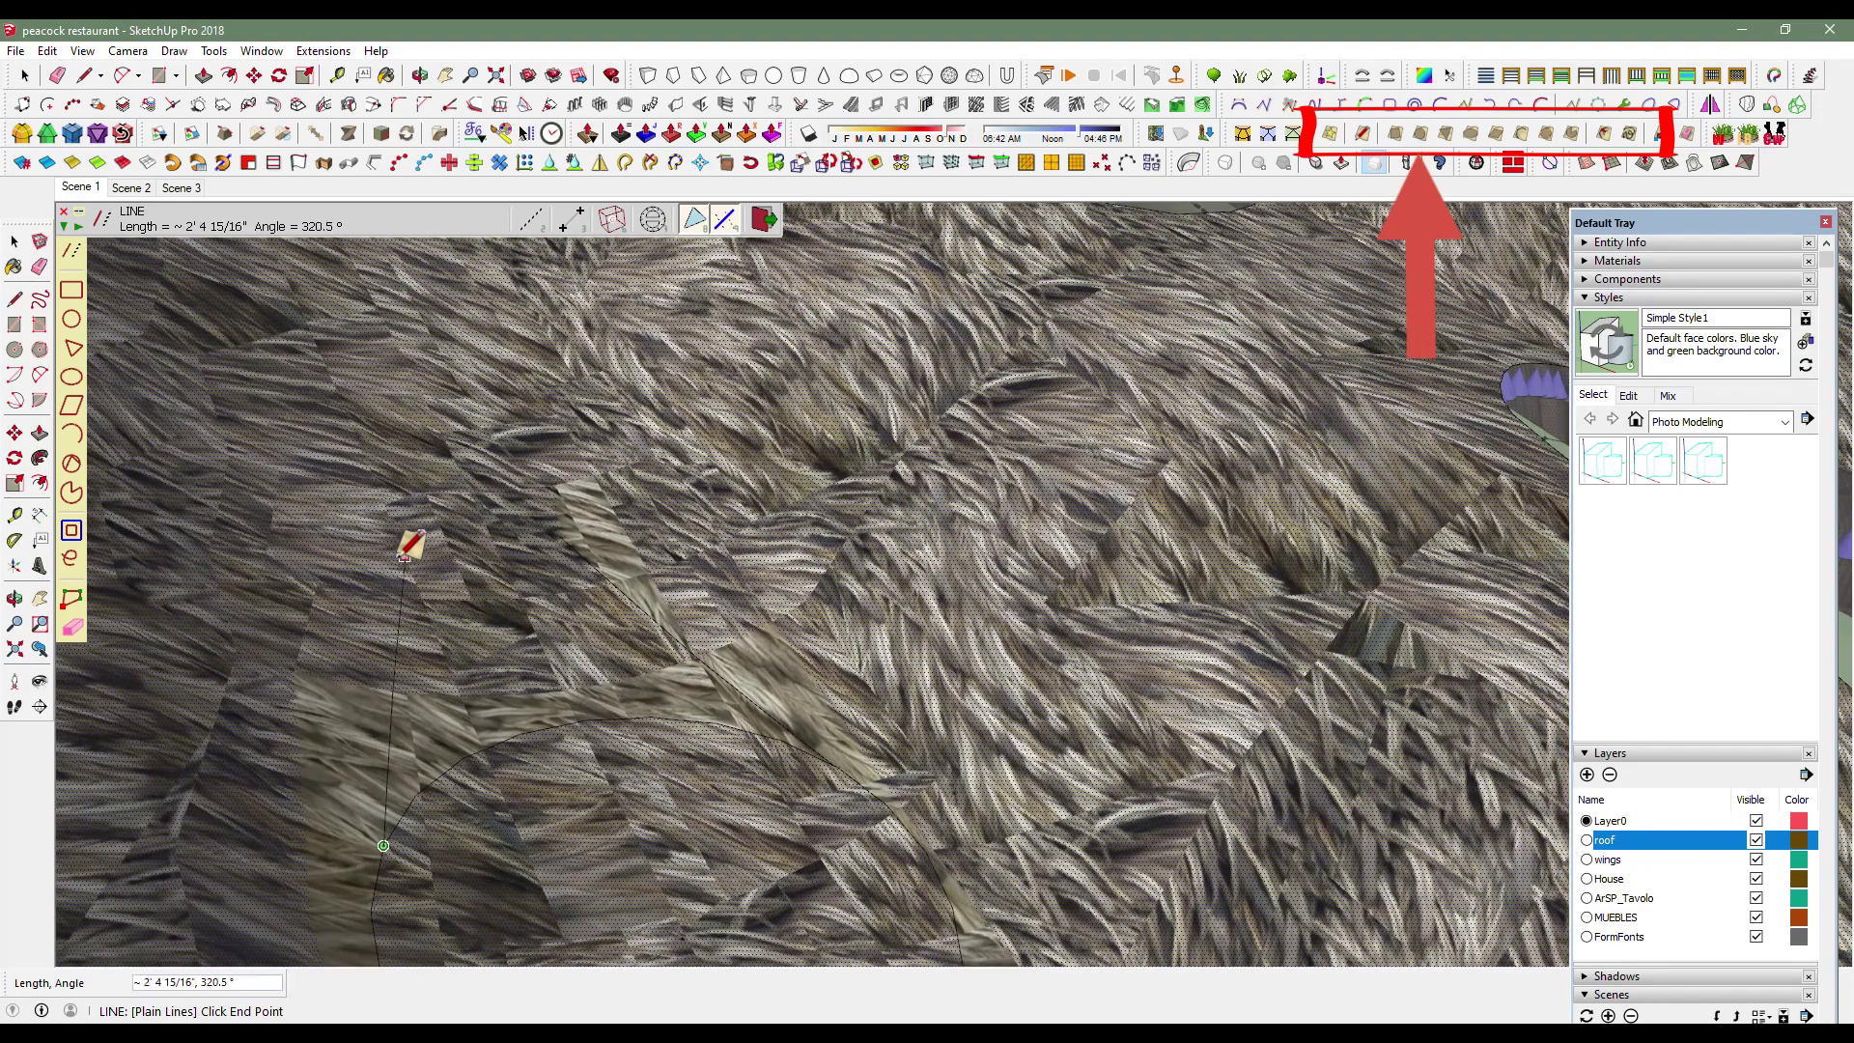
mouse_move(404, 557)
middle_mouse_down()
mouse_move(333, 536)
mouse_move(376, 523)
middle_mouse_up()
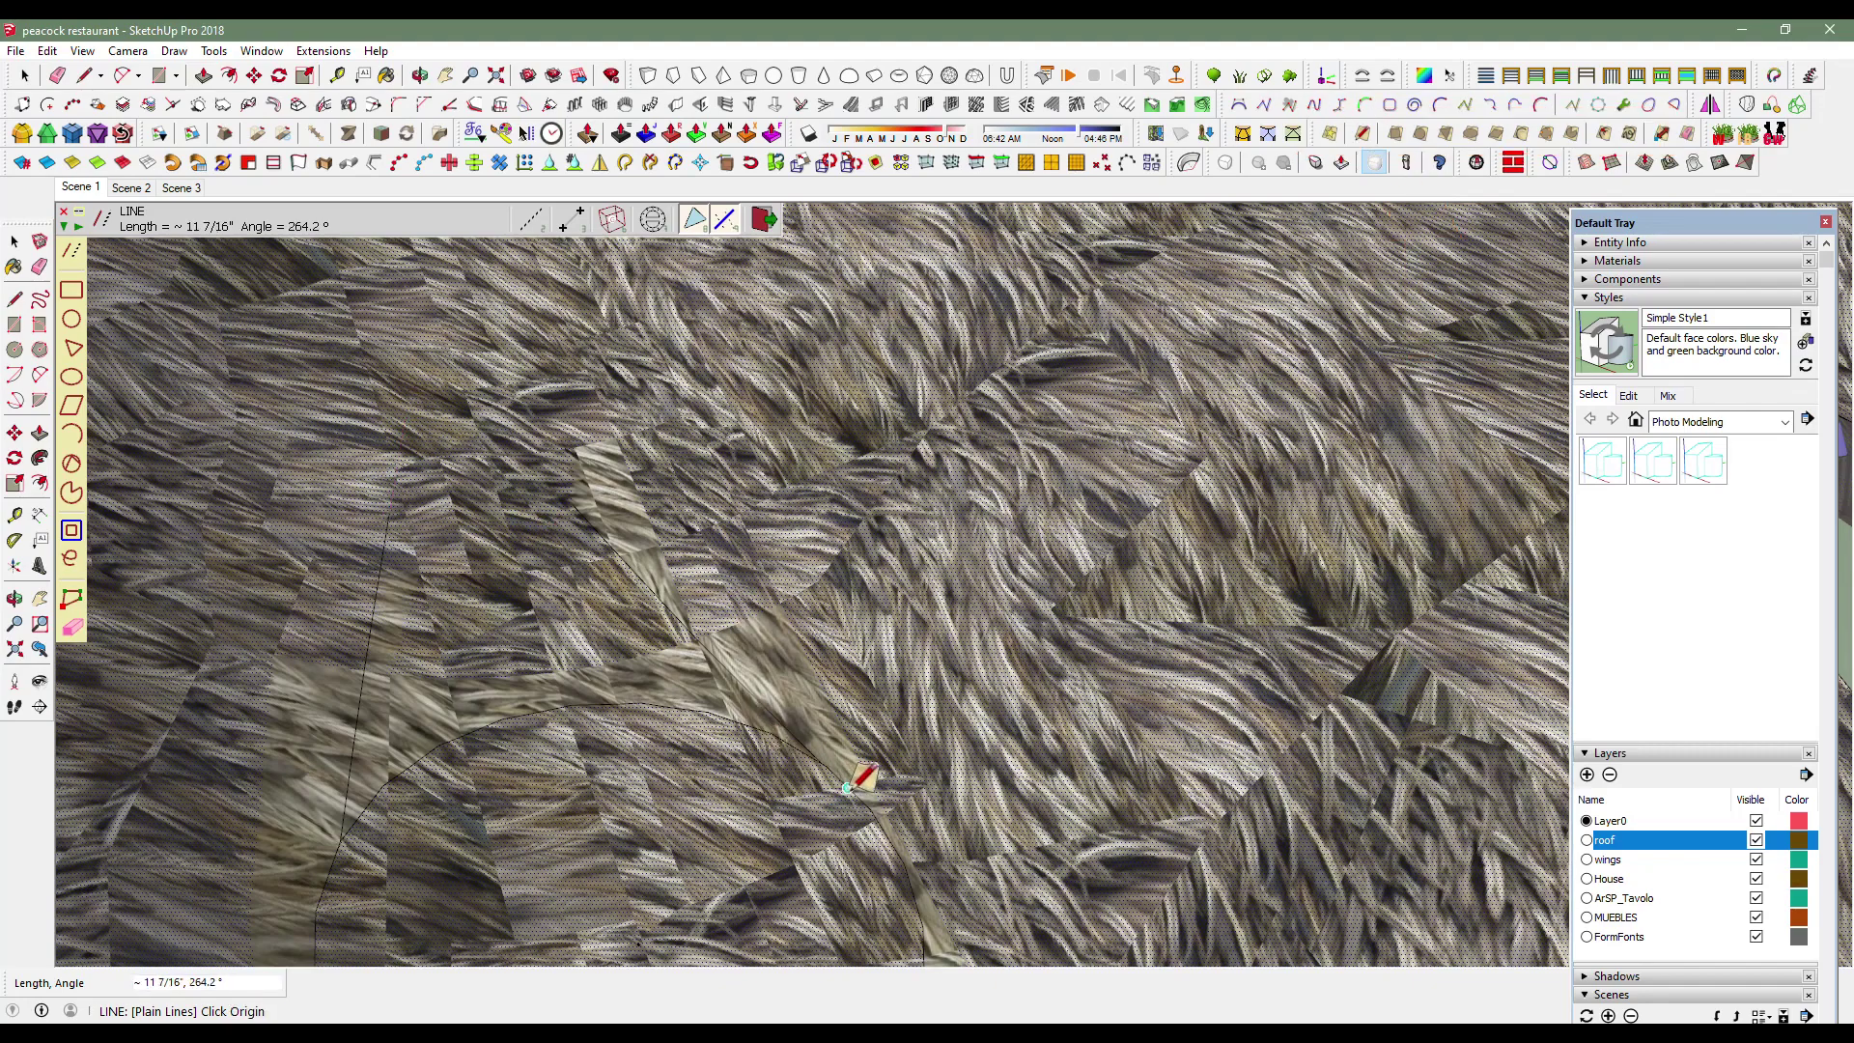
middle_click_drag(845, 789, 519, 549)
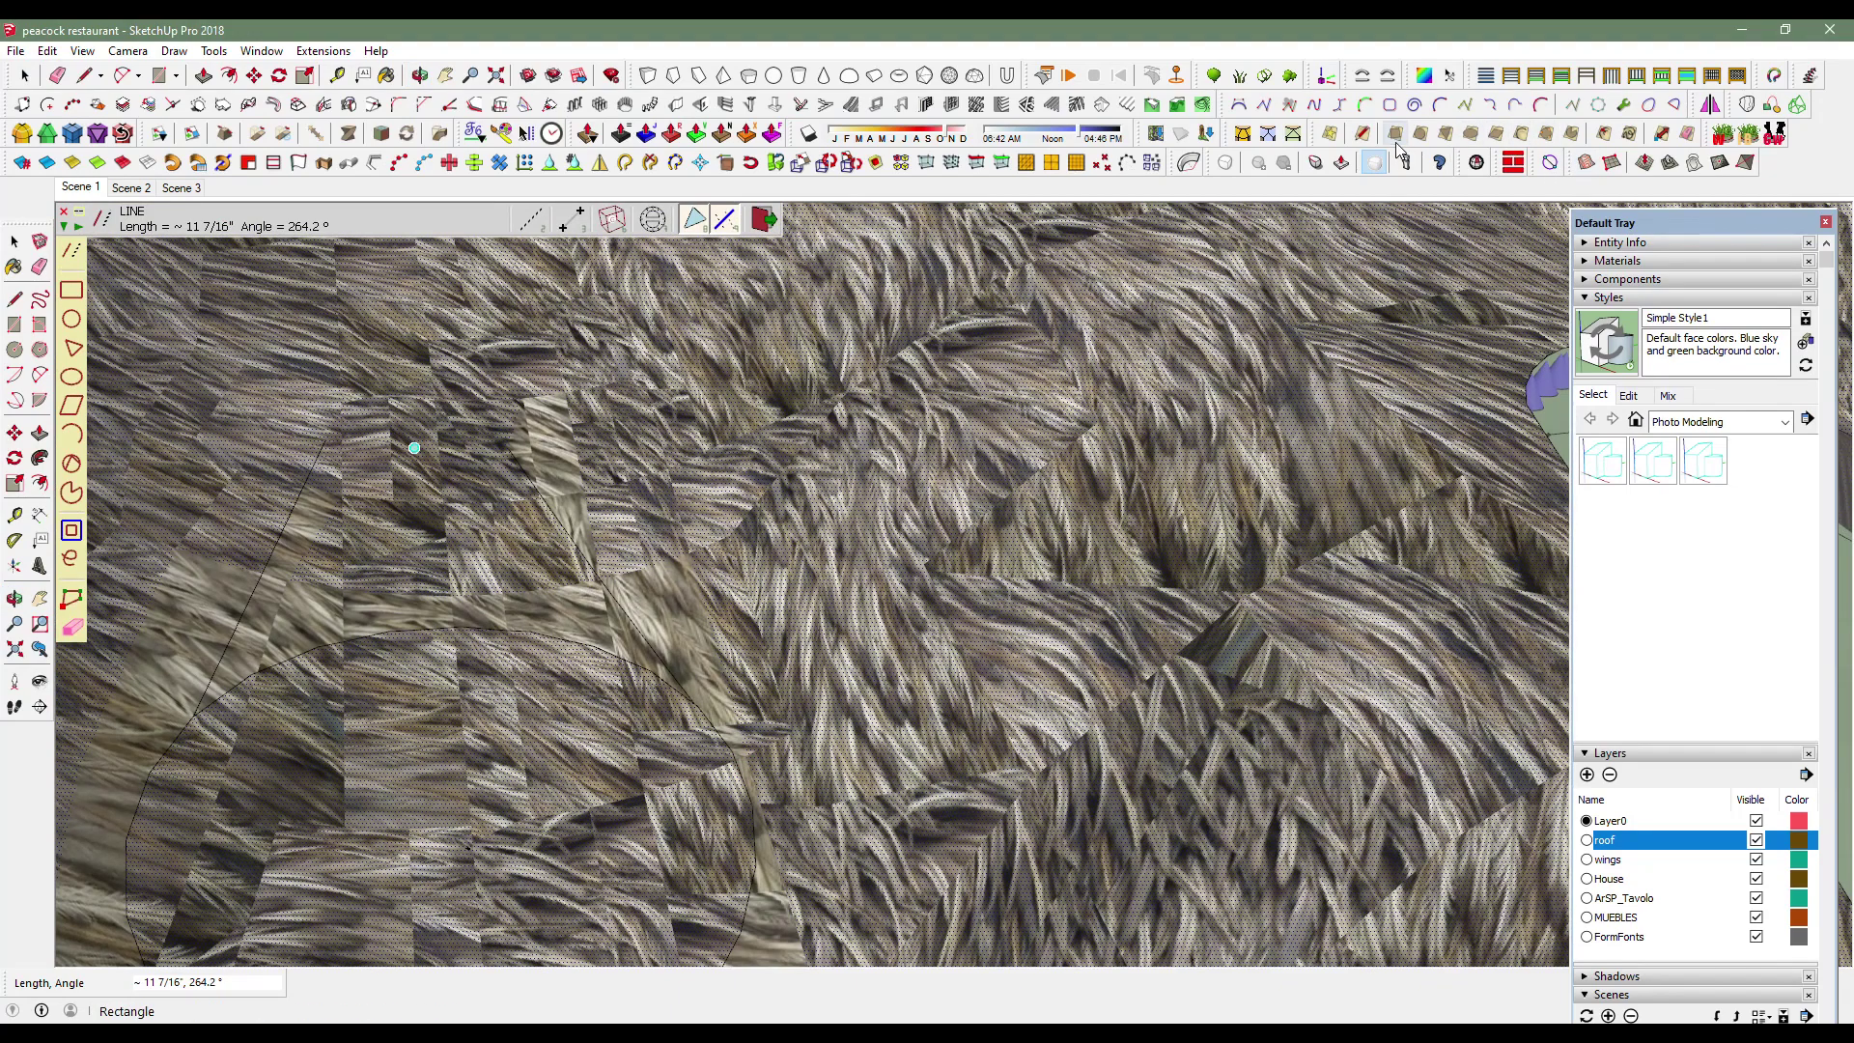
Add surface arcs to shape the opening and select its roof faces.
left_click(1488, 158)
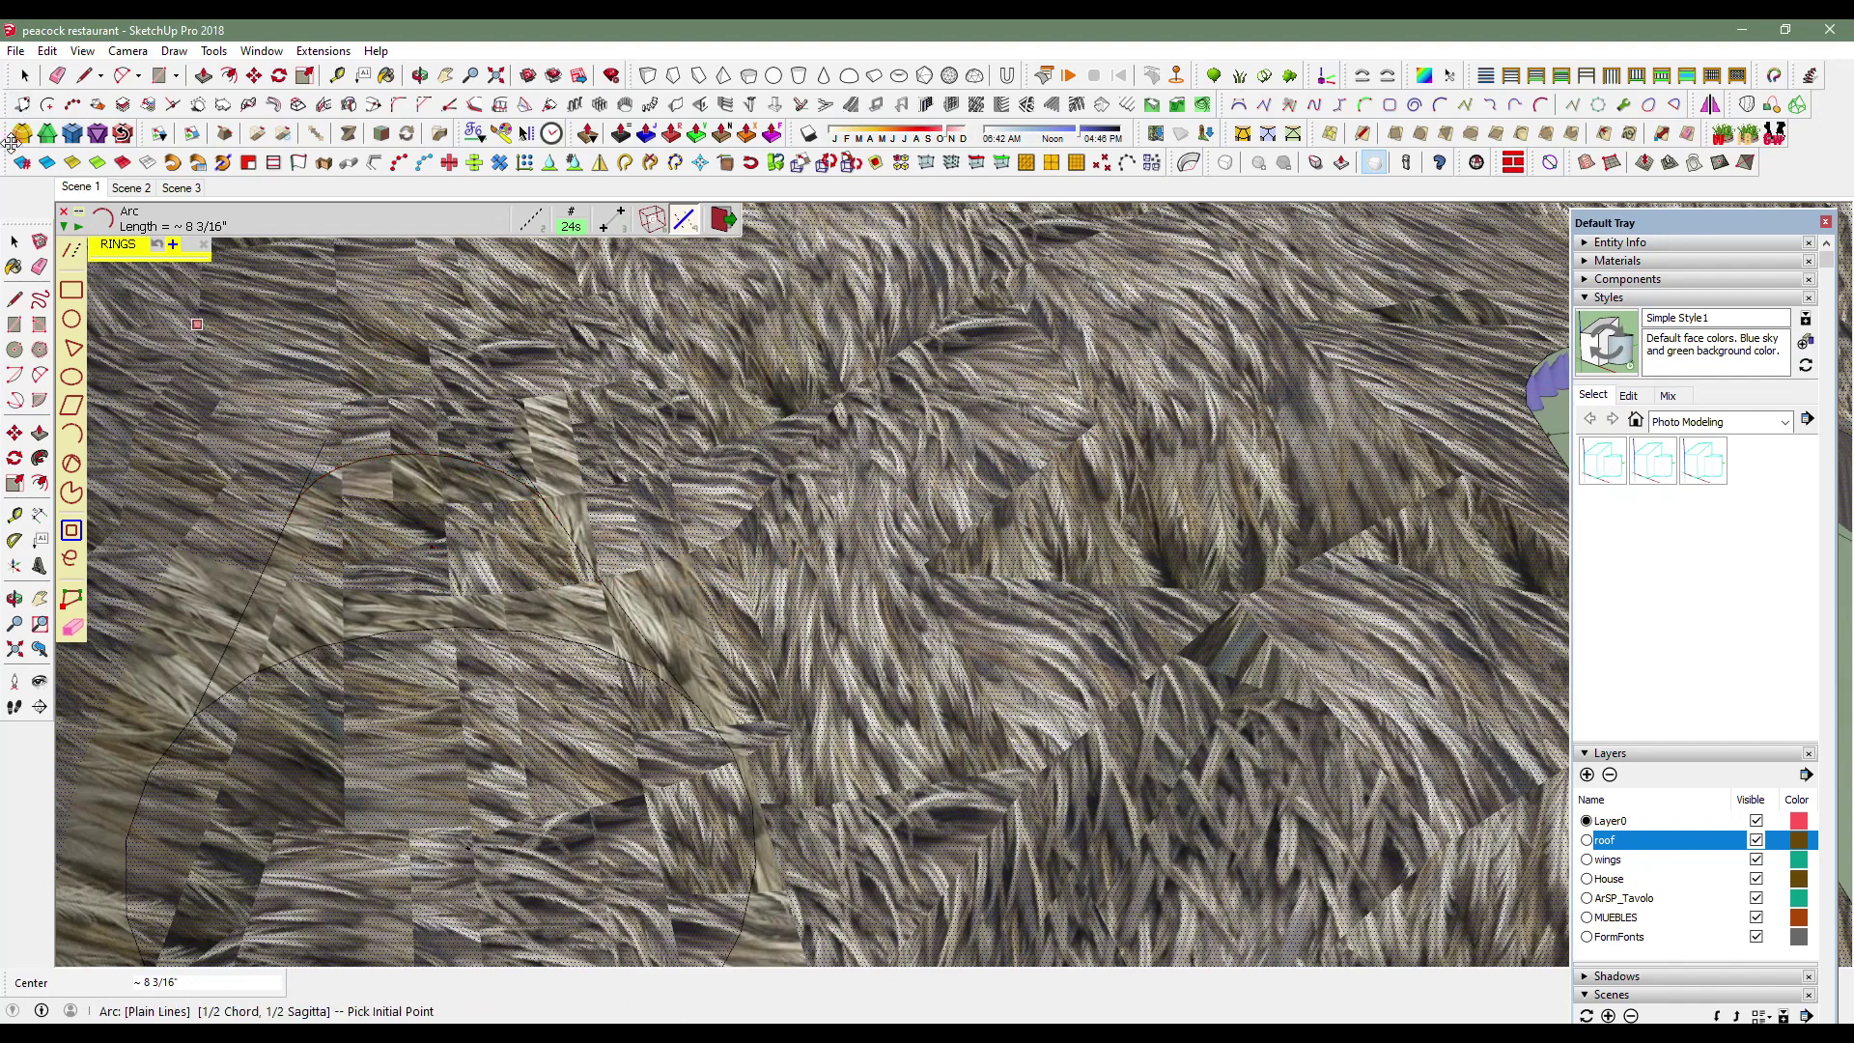
left_click(26, 76)
left_click(391, 552)
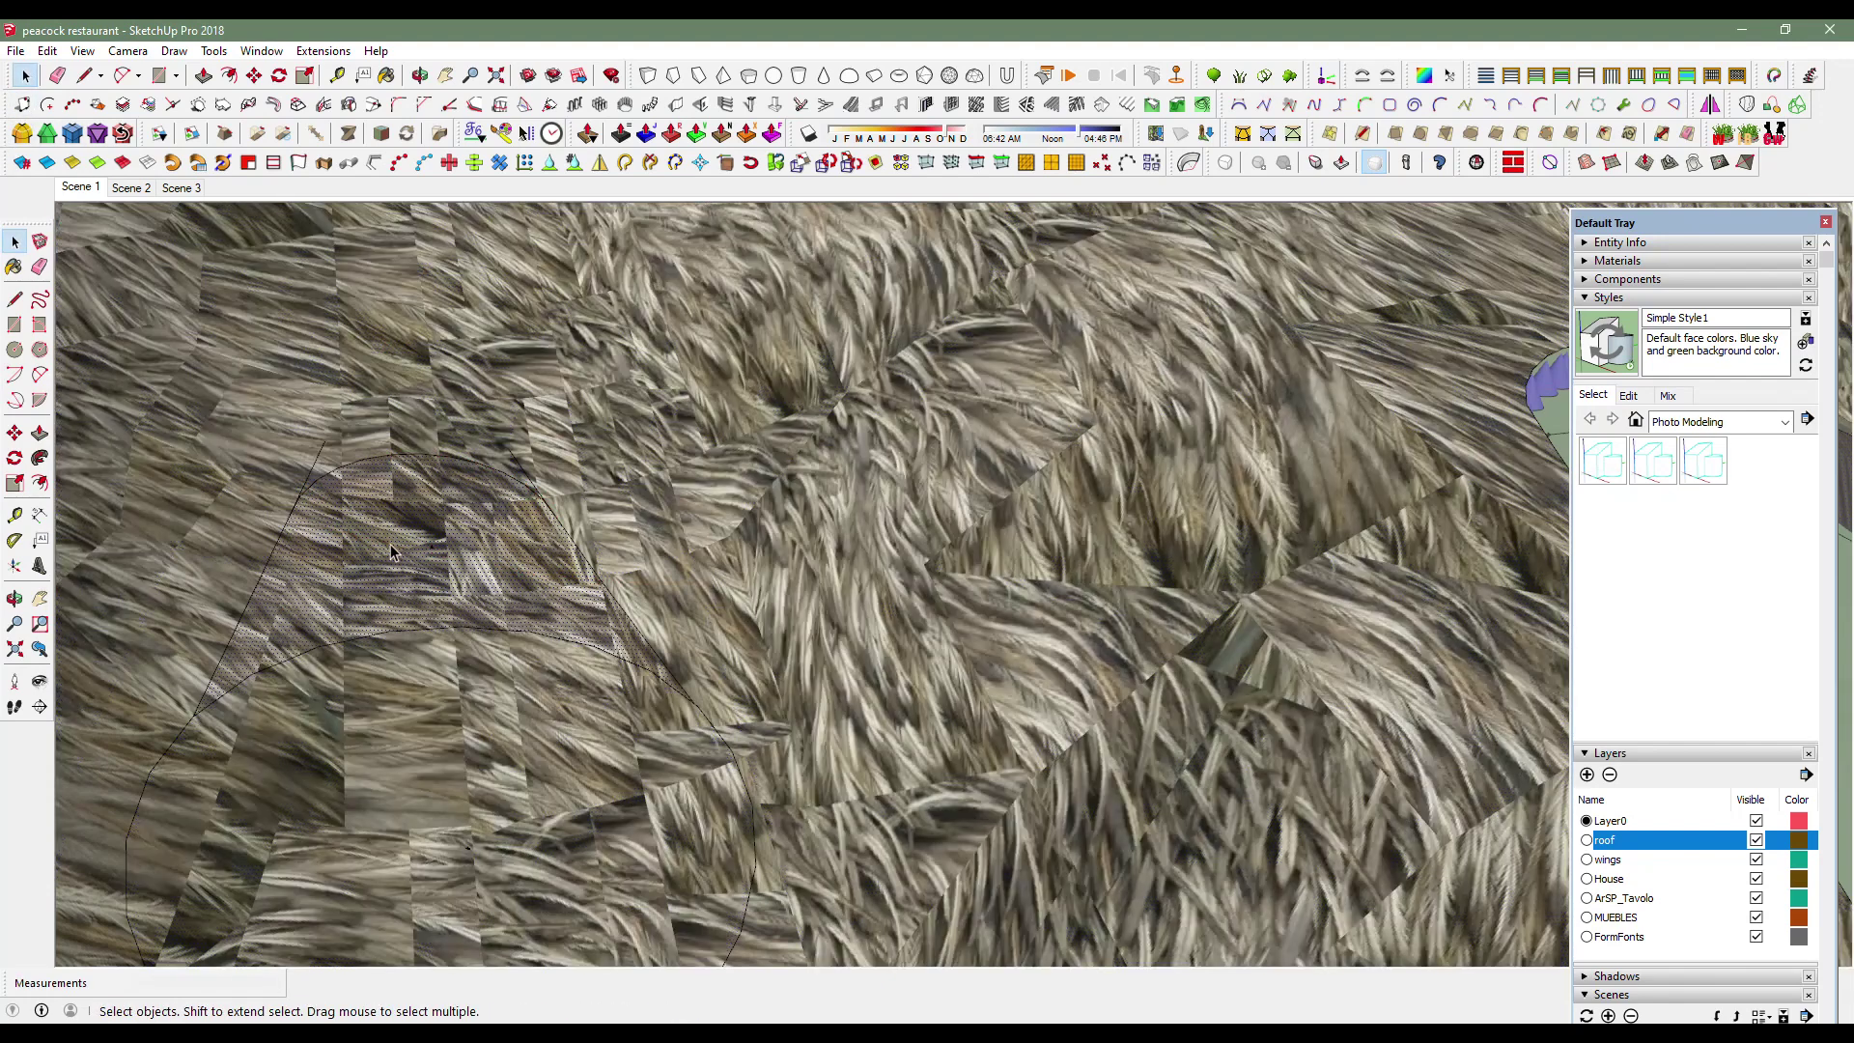
left_click(456, 658)
scroll(462, 638, "down", 3)
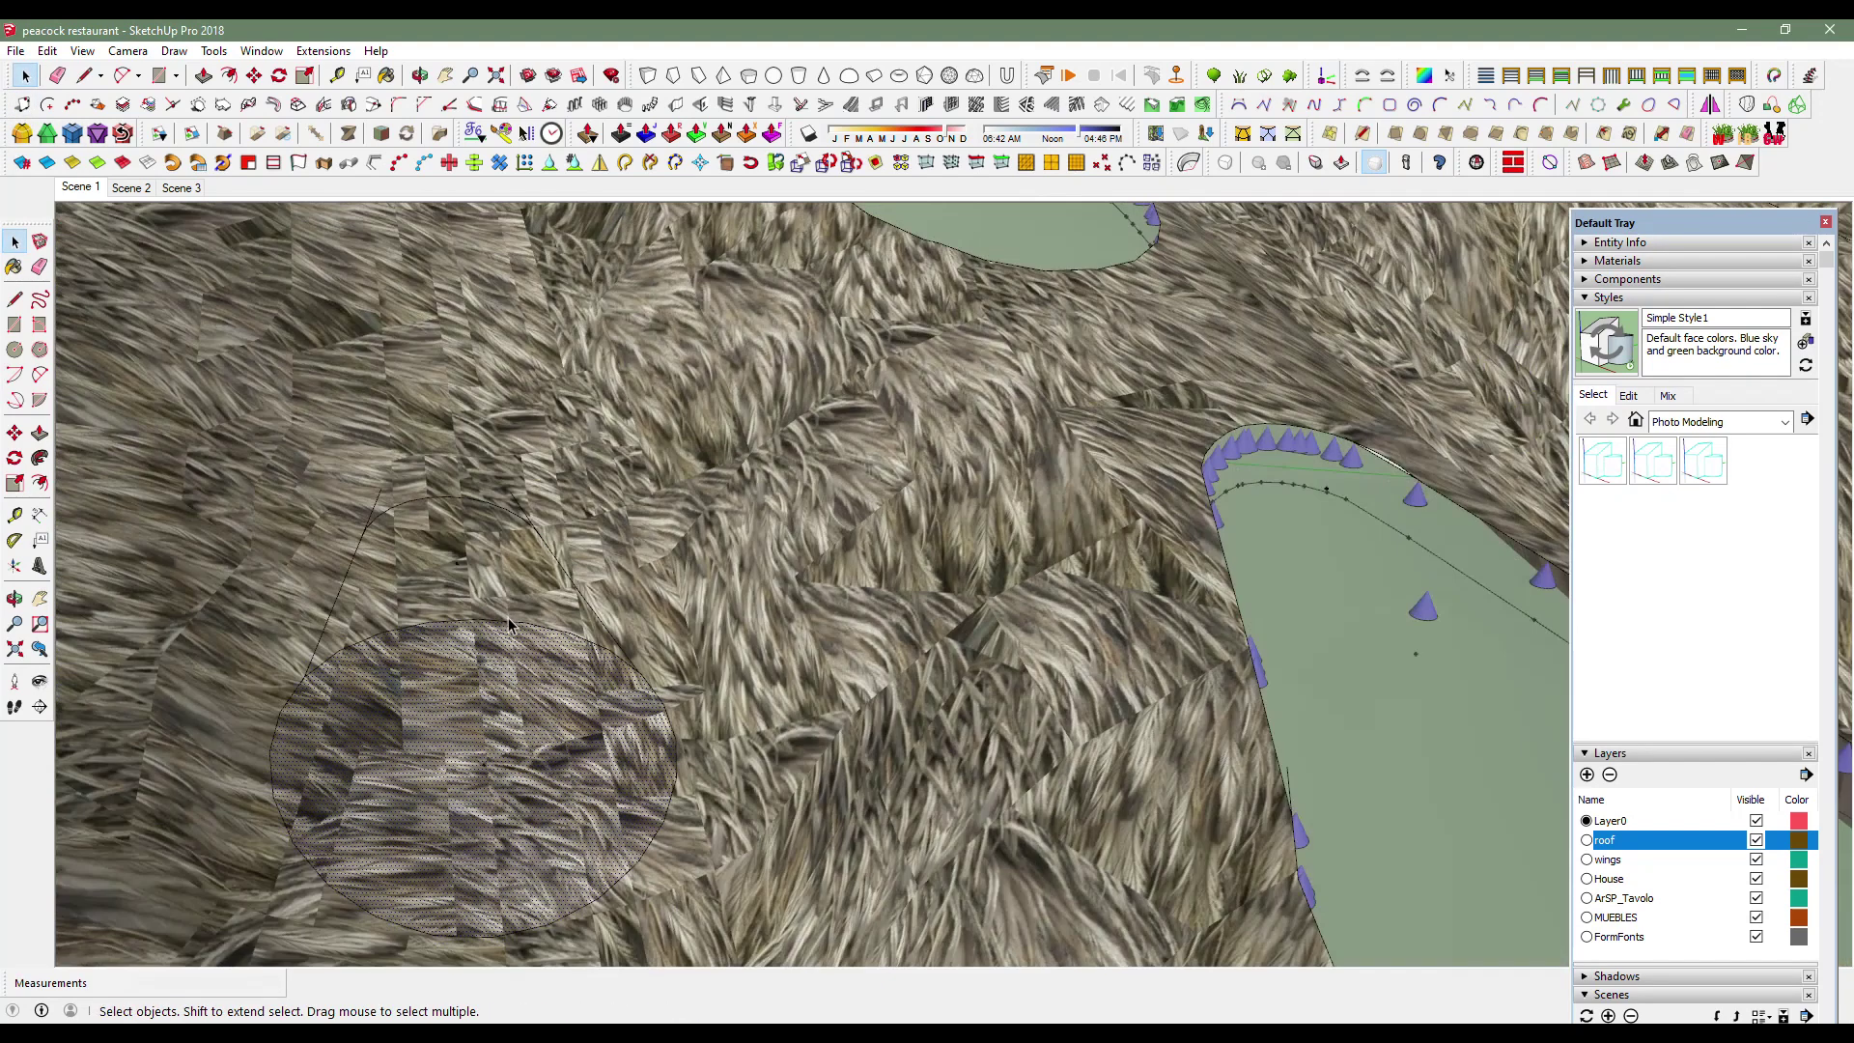
scroll(463, 639, "down", 2)
Paint the skylight faces with Translucent Glass Gray and view the whole canopy.
left_click(1643, 261)
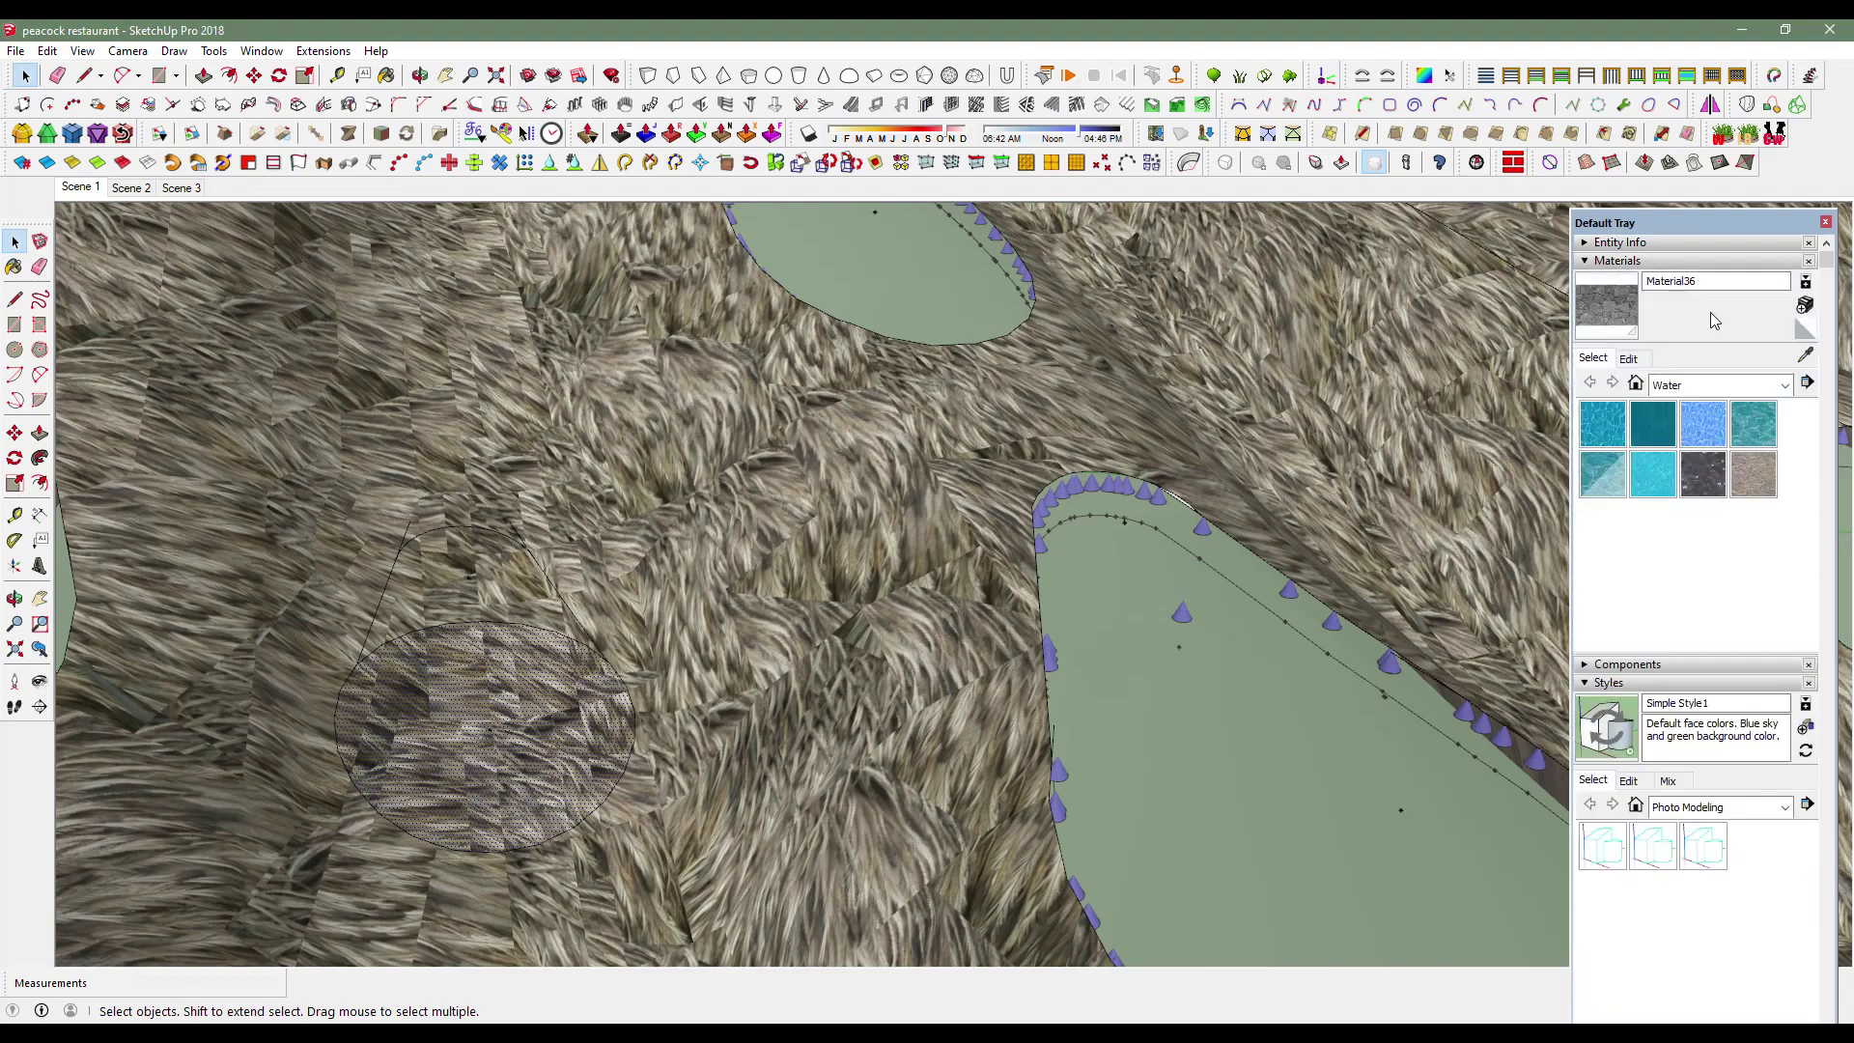
left_click(488, 543)
left_click(512, 705)
scroll(854, 536, "down", 2)
scroll(854, 537, "down", 2)
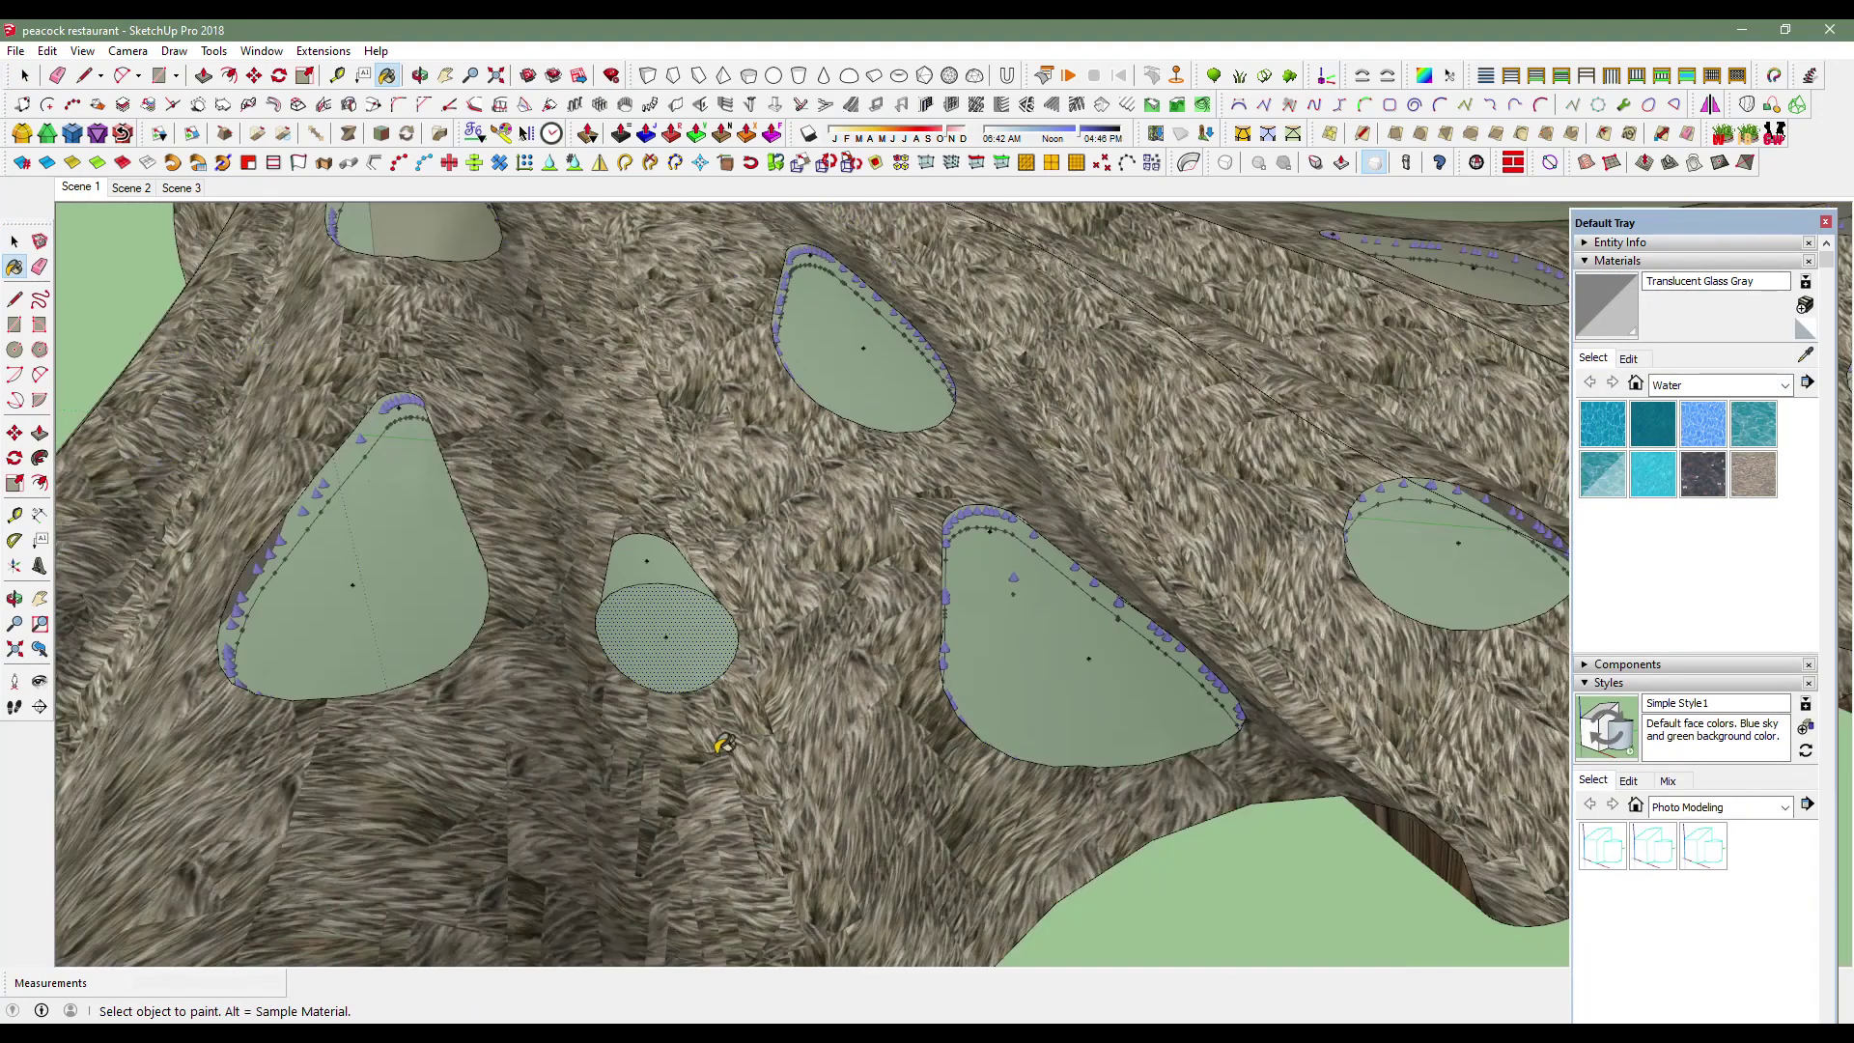
scroll(724, 744, "down", 3)
mouse_move(724, 743)
middle_mouse_down()
mouse_move(695, 611)
mouse_move(910, 480)
mouse_move(5, 77)
middle_mouse_up()
scroll(696, 612, "down", 2)
scroll(863, 719, "down", 3)
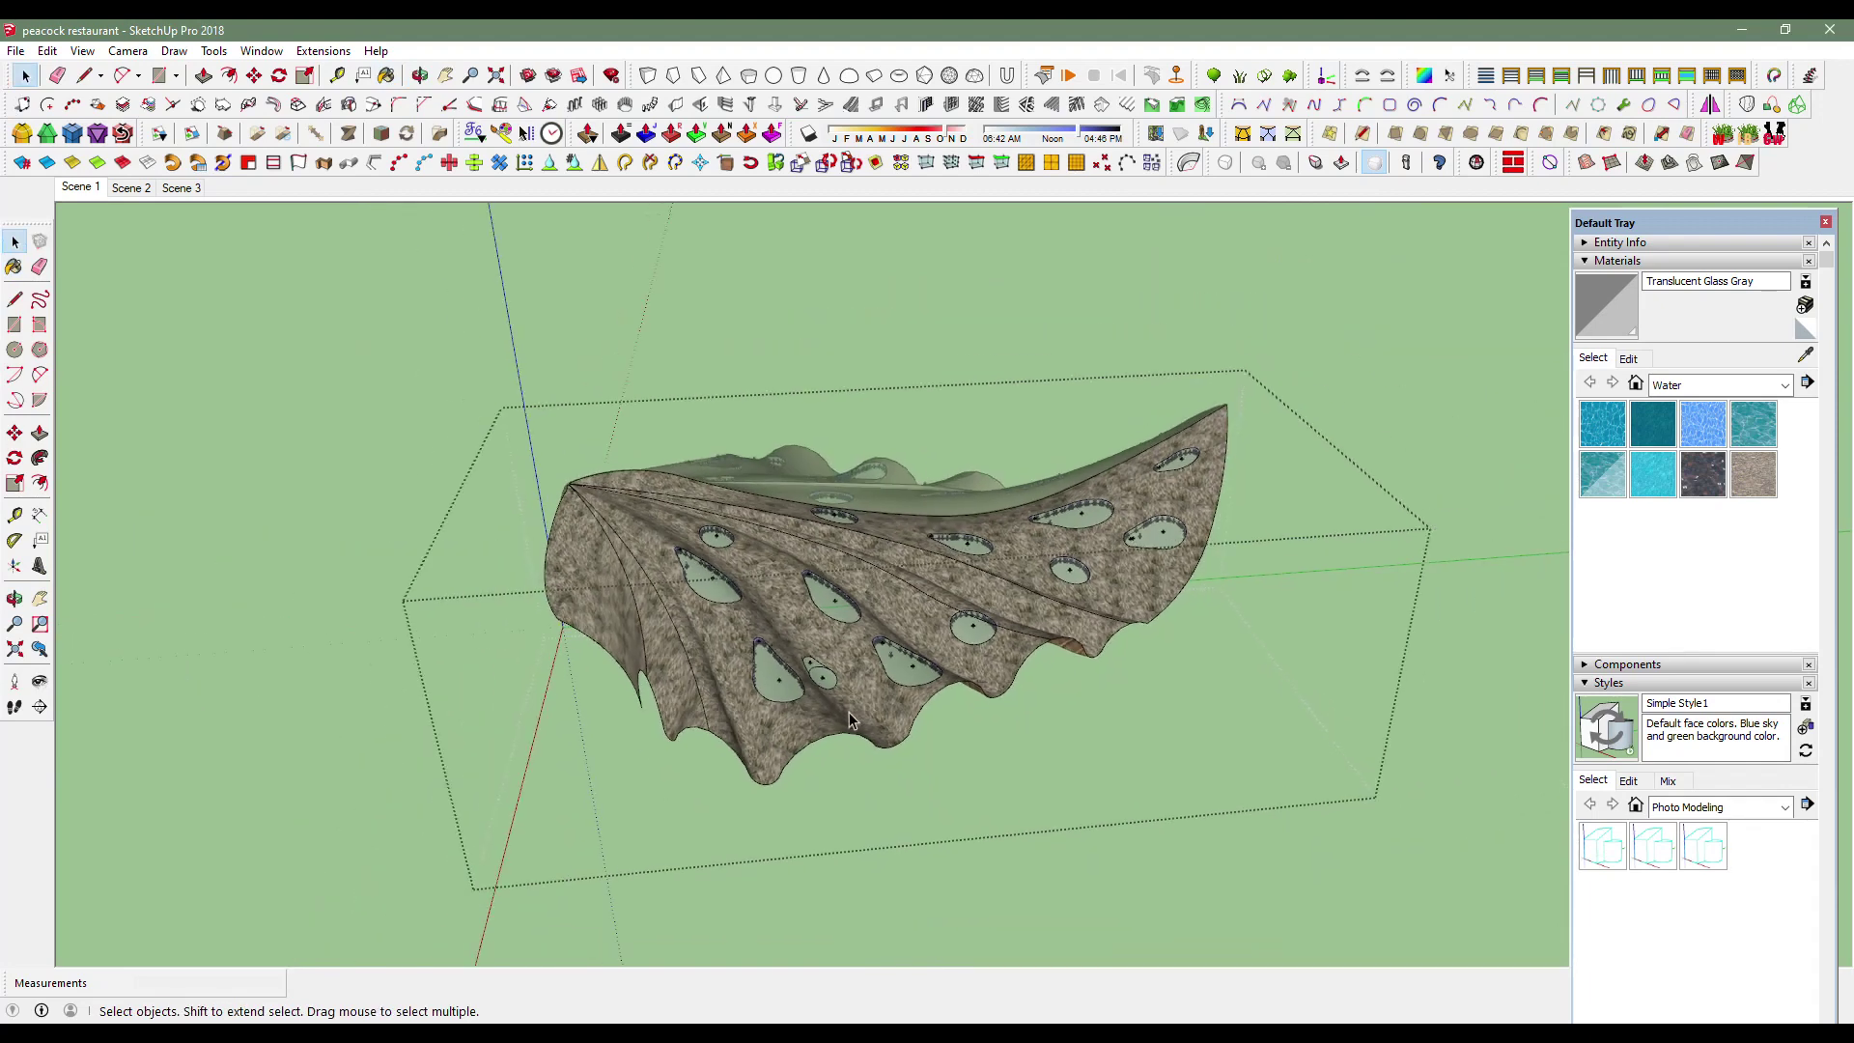
Unhide all geometry to reveal the rolling sandbox terrain, then view the site from several angles.
scroll(765, 693, "up", 2)
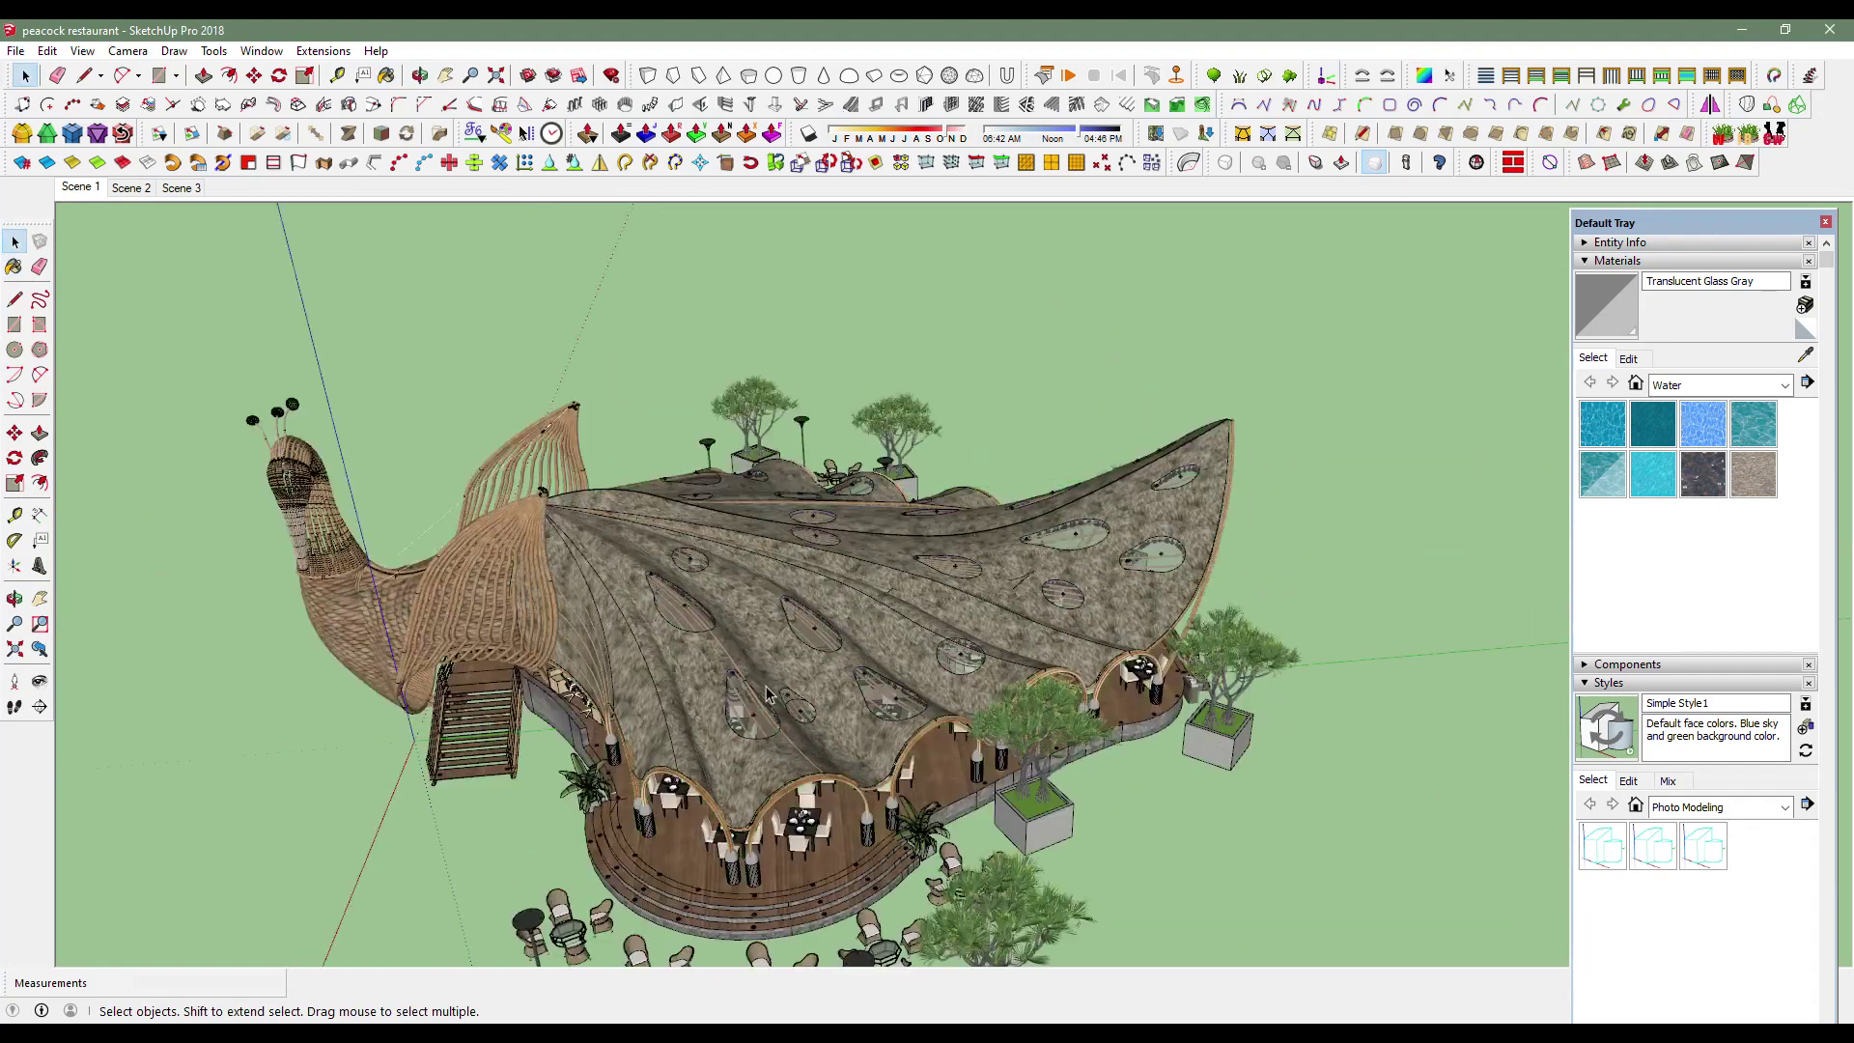
middle_click_drag(792, 644, 599, 372)
left_click(46, 50)
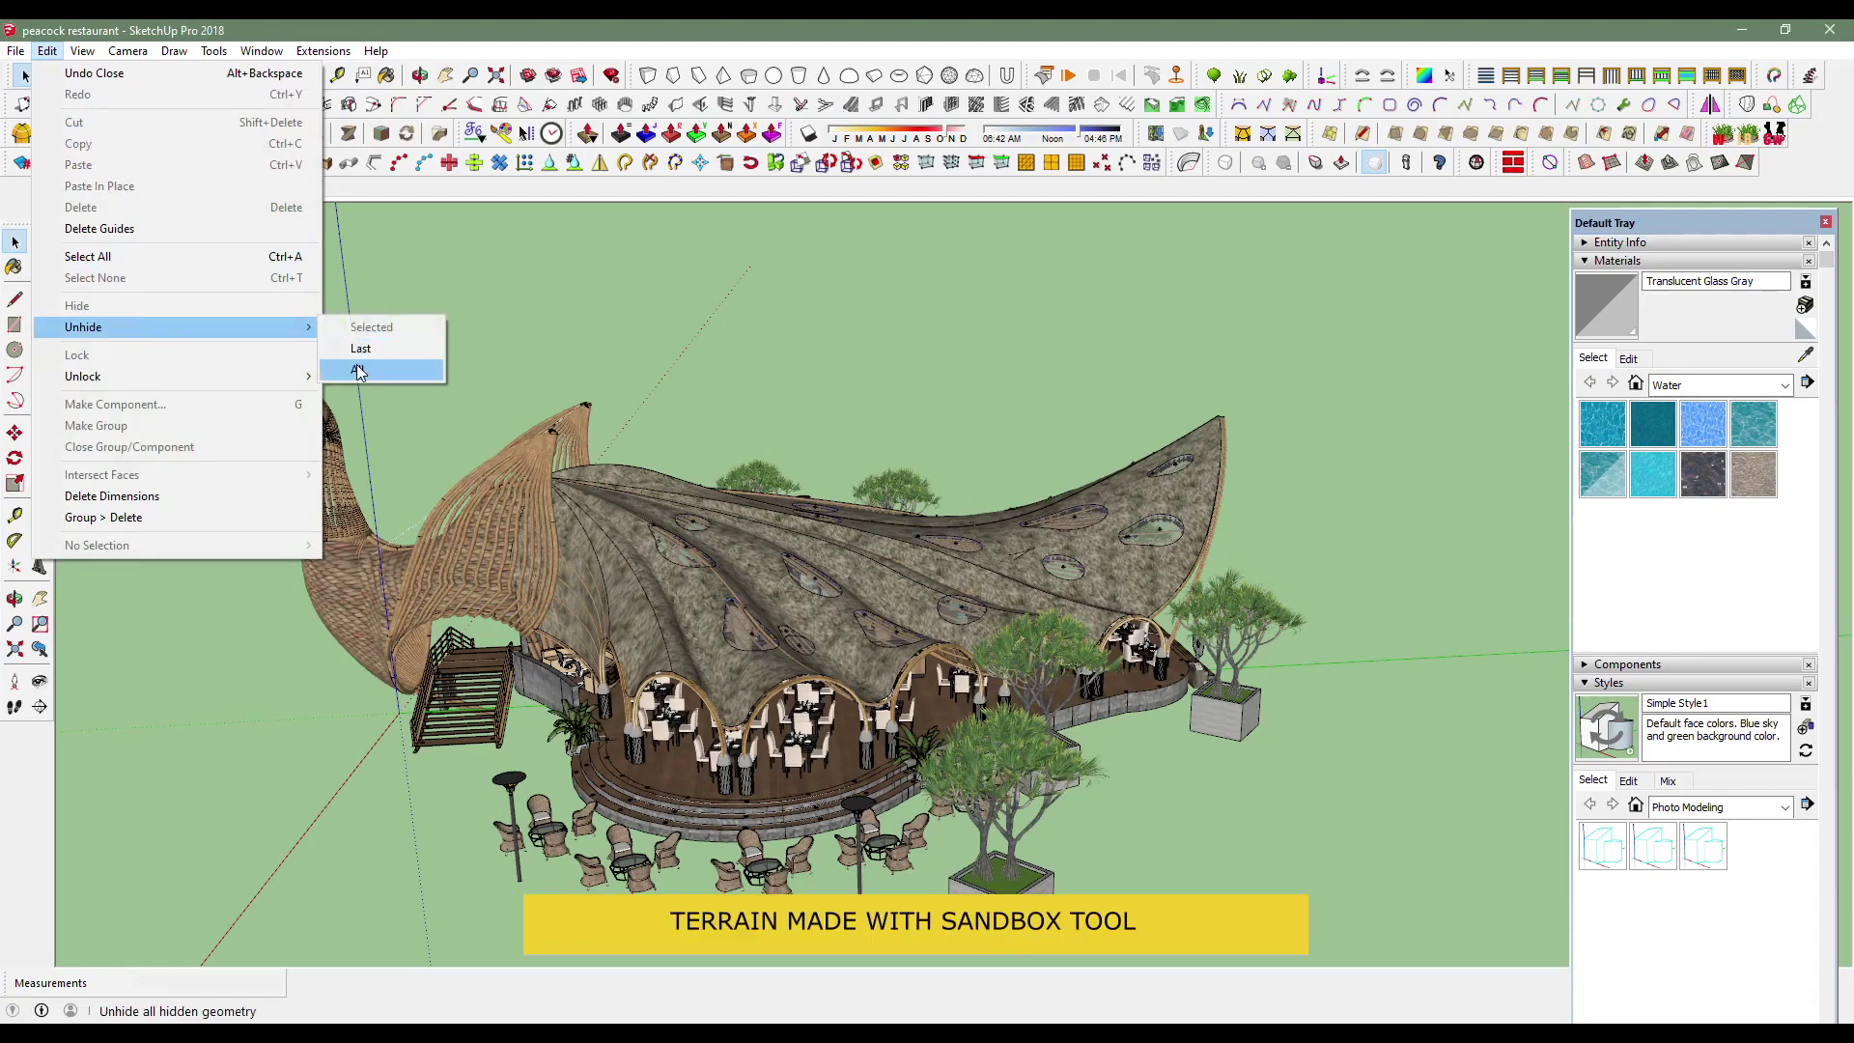
left_click(355, 367)
middle_click_drag(1161, 527, 501, 704)
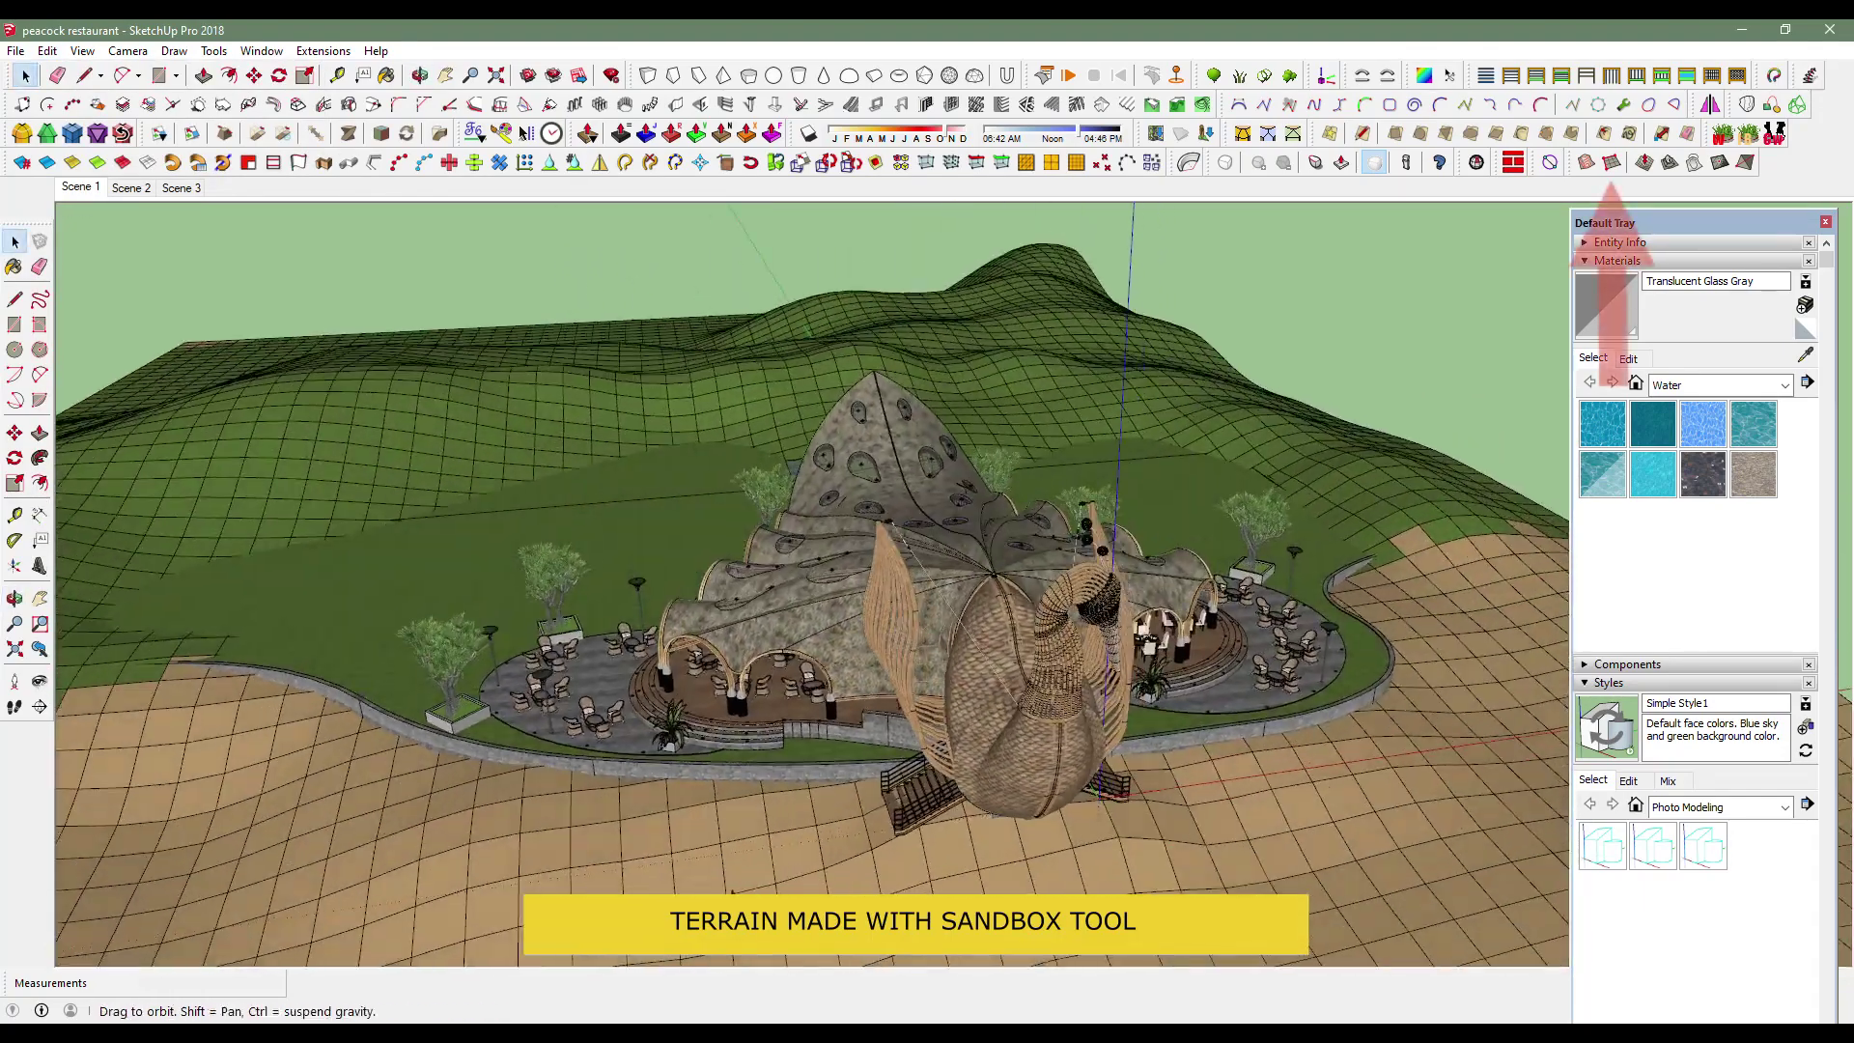
mouse_move(501, 704)
middle_mouse_down()
mouse_move(521, 820)
mouse_move(734, 734)
middle_mouse_up()
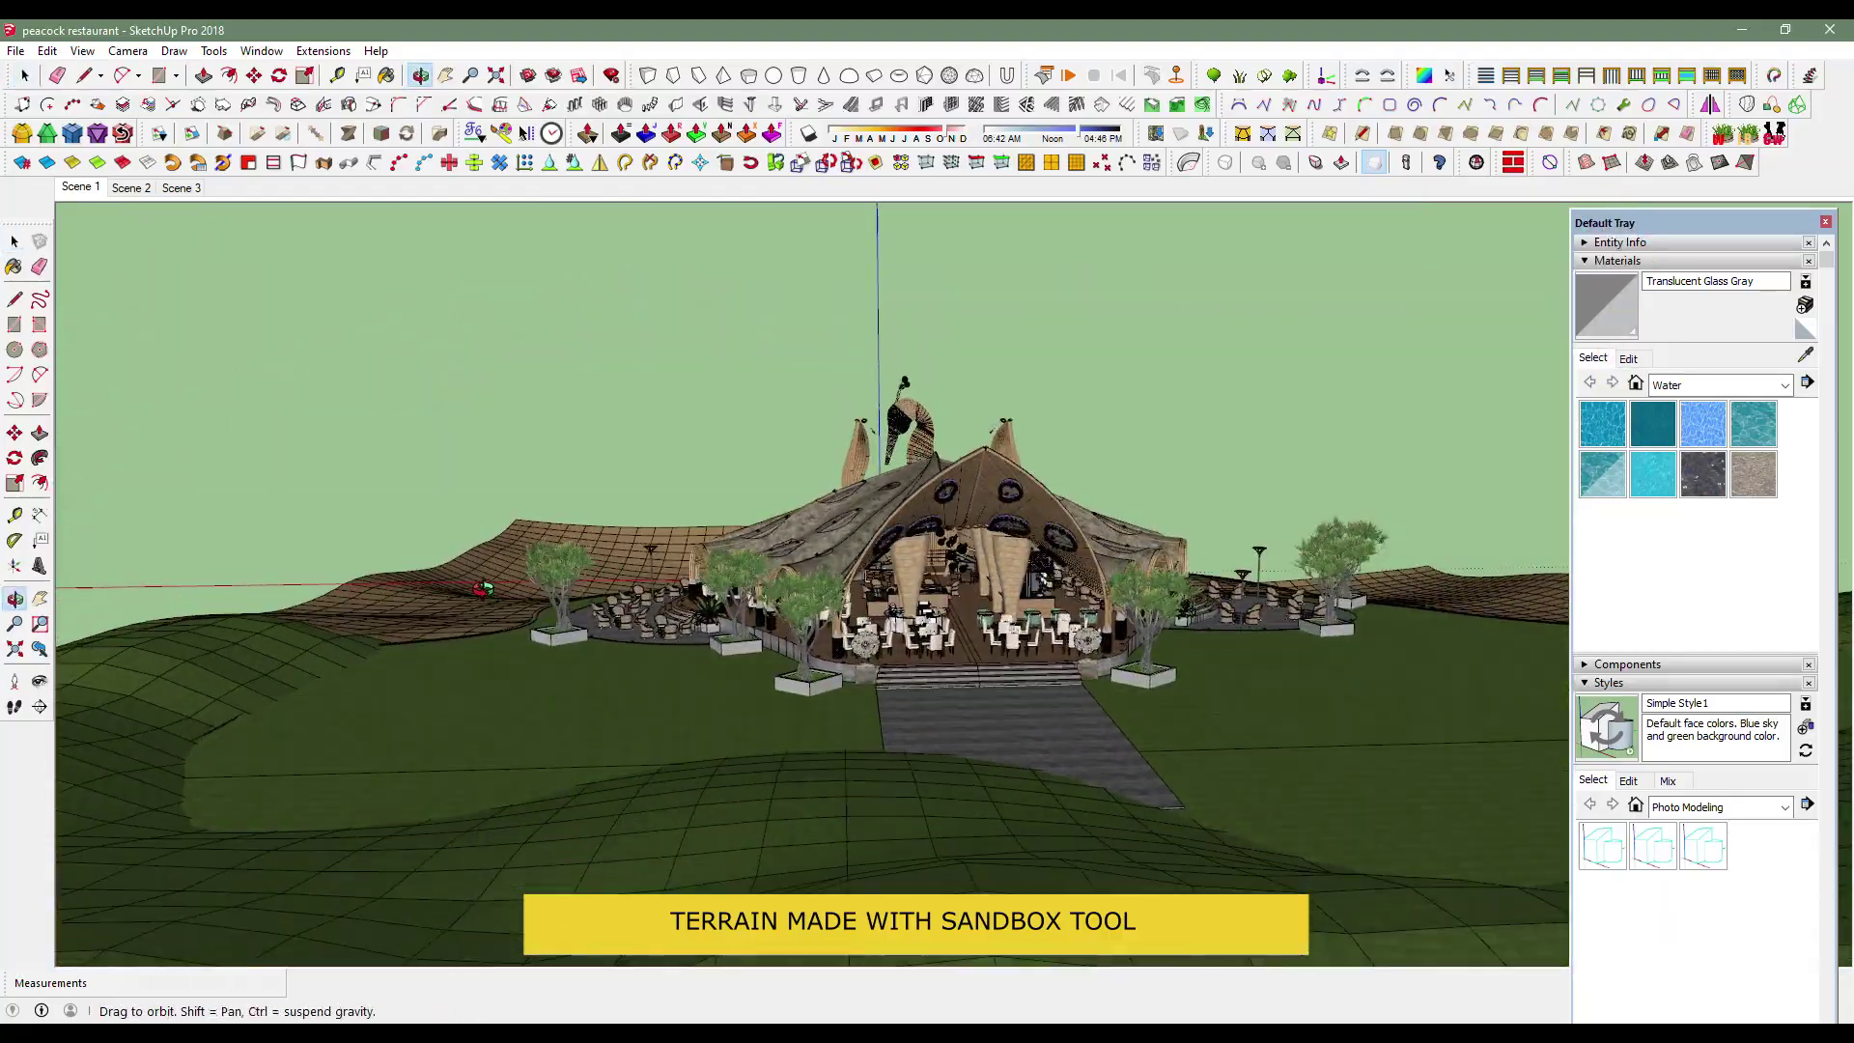
mouse_move(734, 734)
middle_mouse_down()
mouse_move(565, 724)
mouse_move(896, 719)
middle_mouse_up()
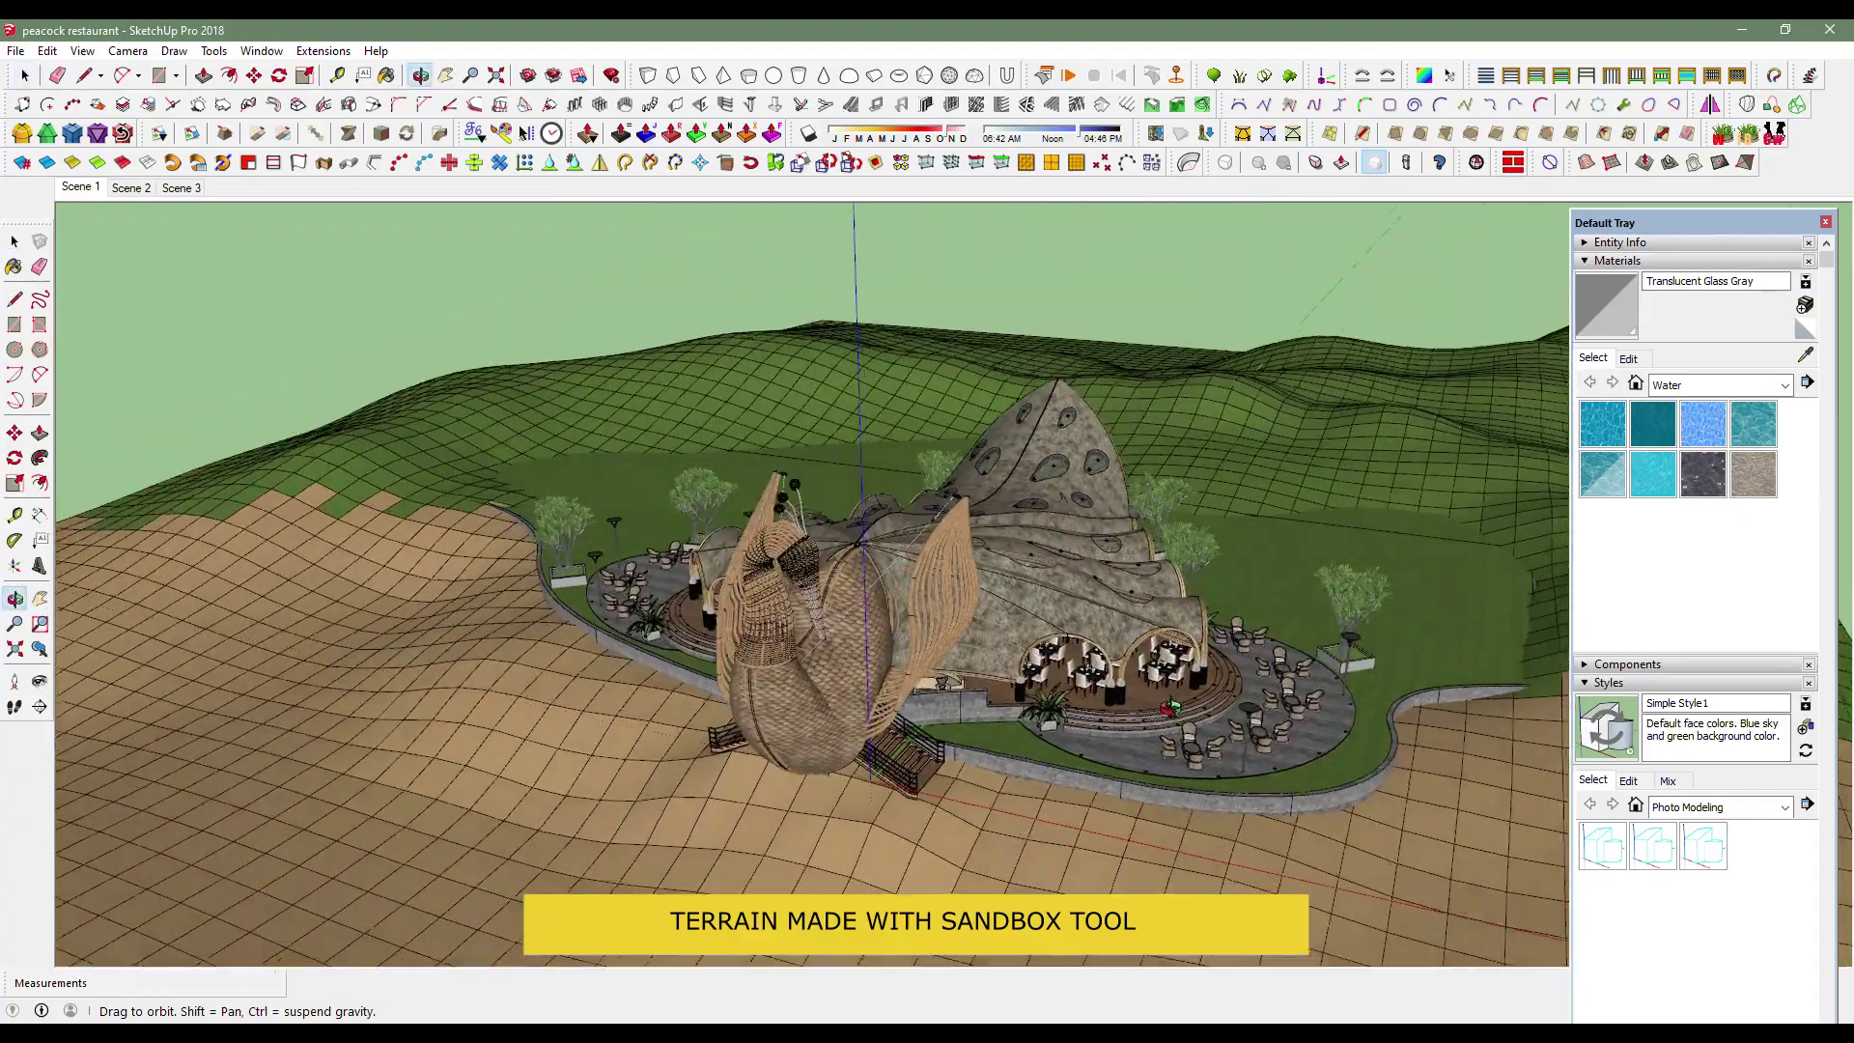
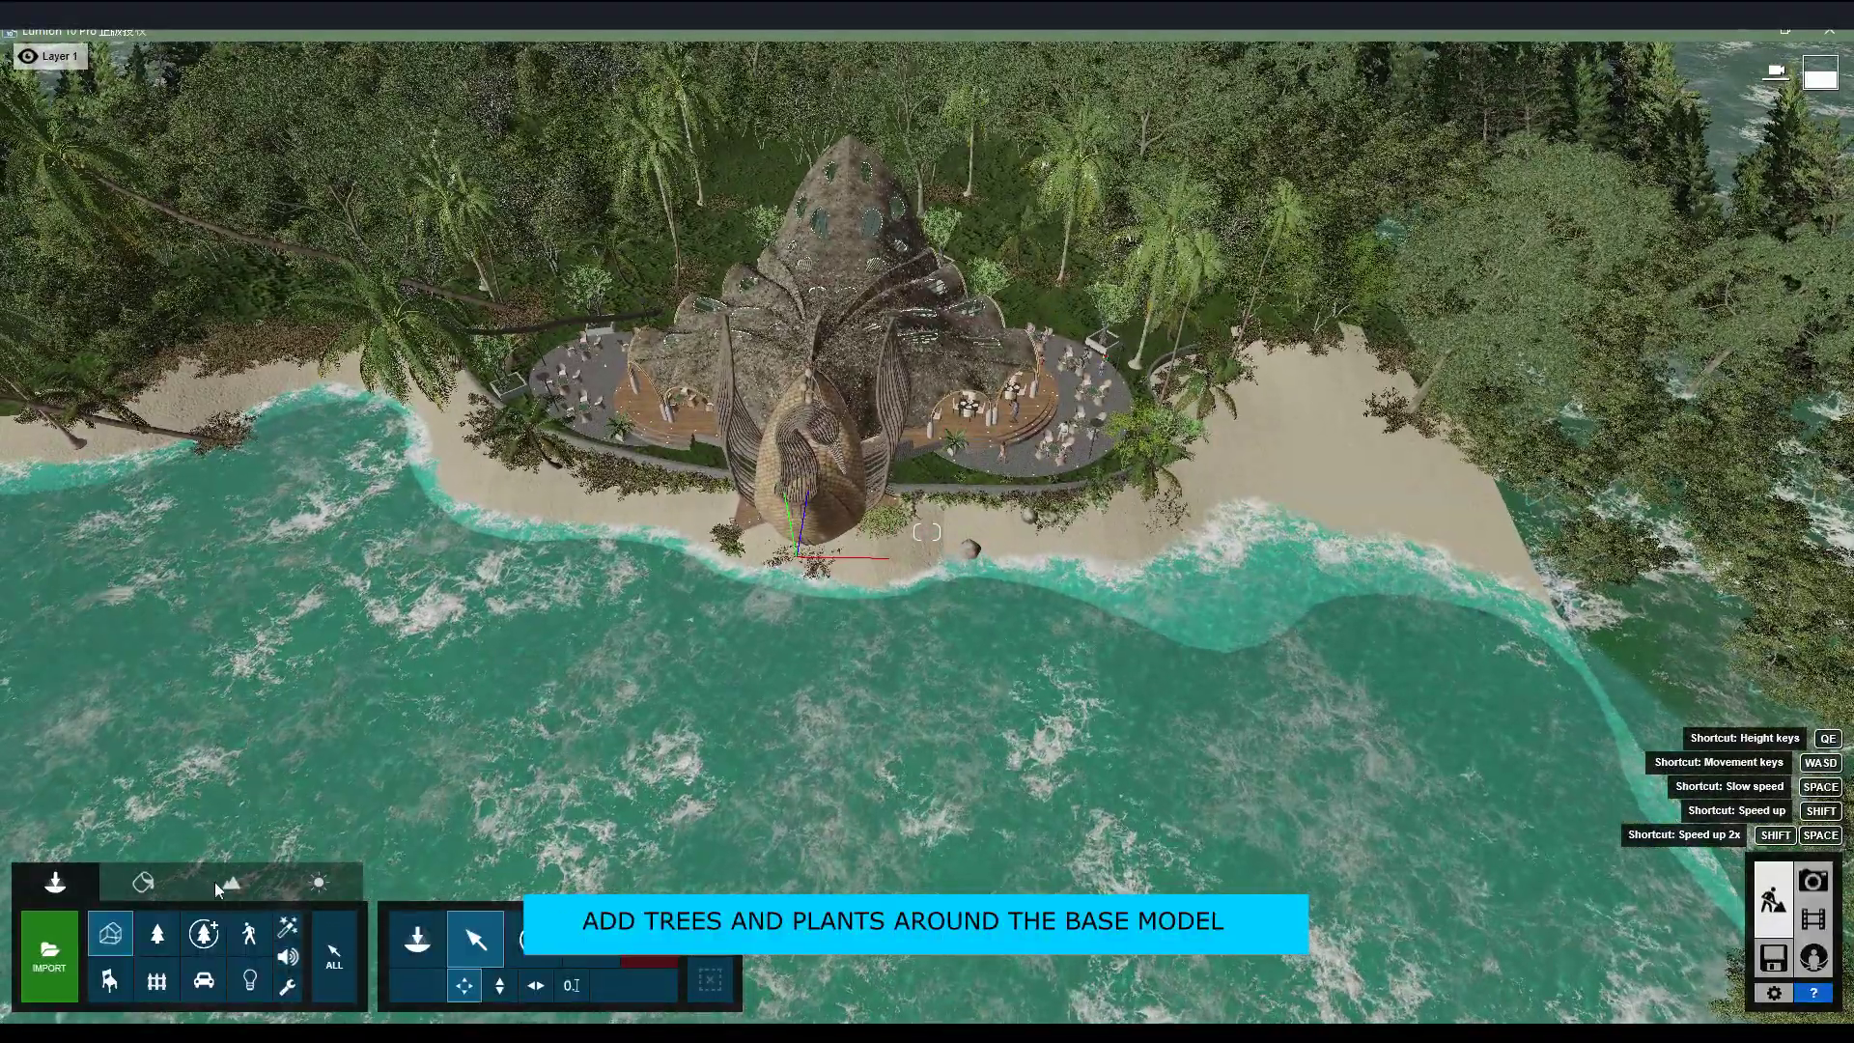
Toggle the ocean off and back on, and select Color 2 for editing.
left_click(231, 882)
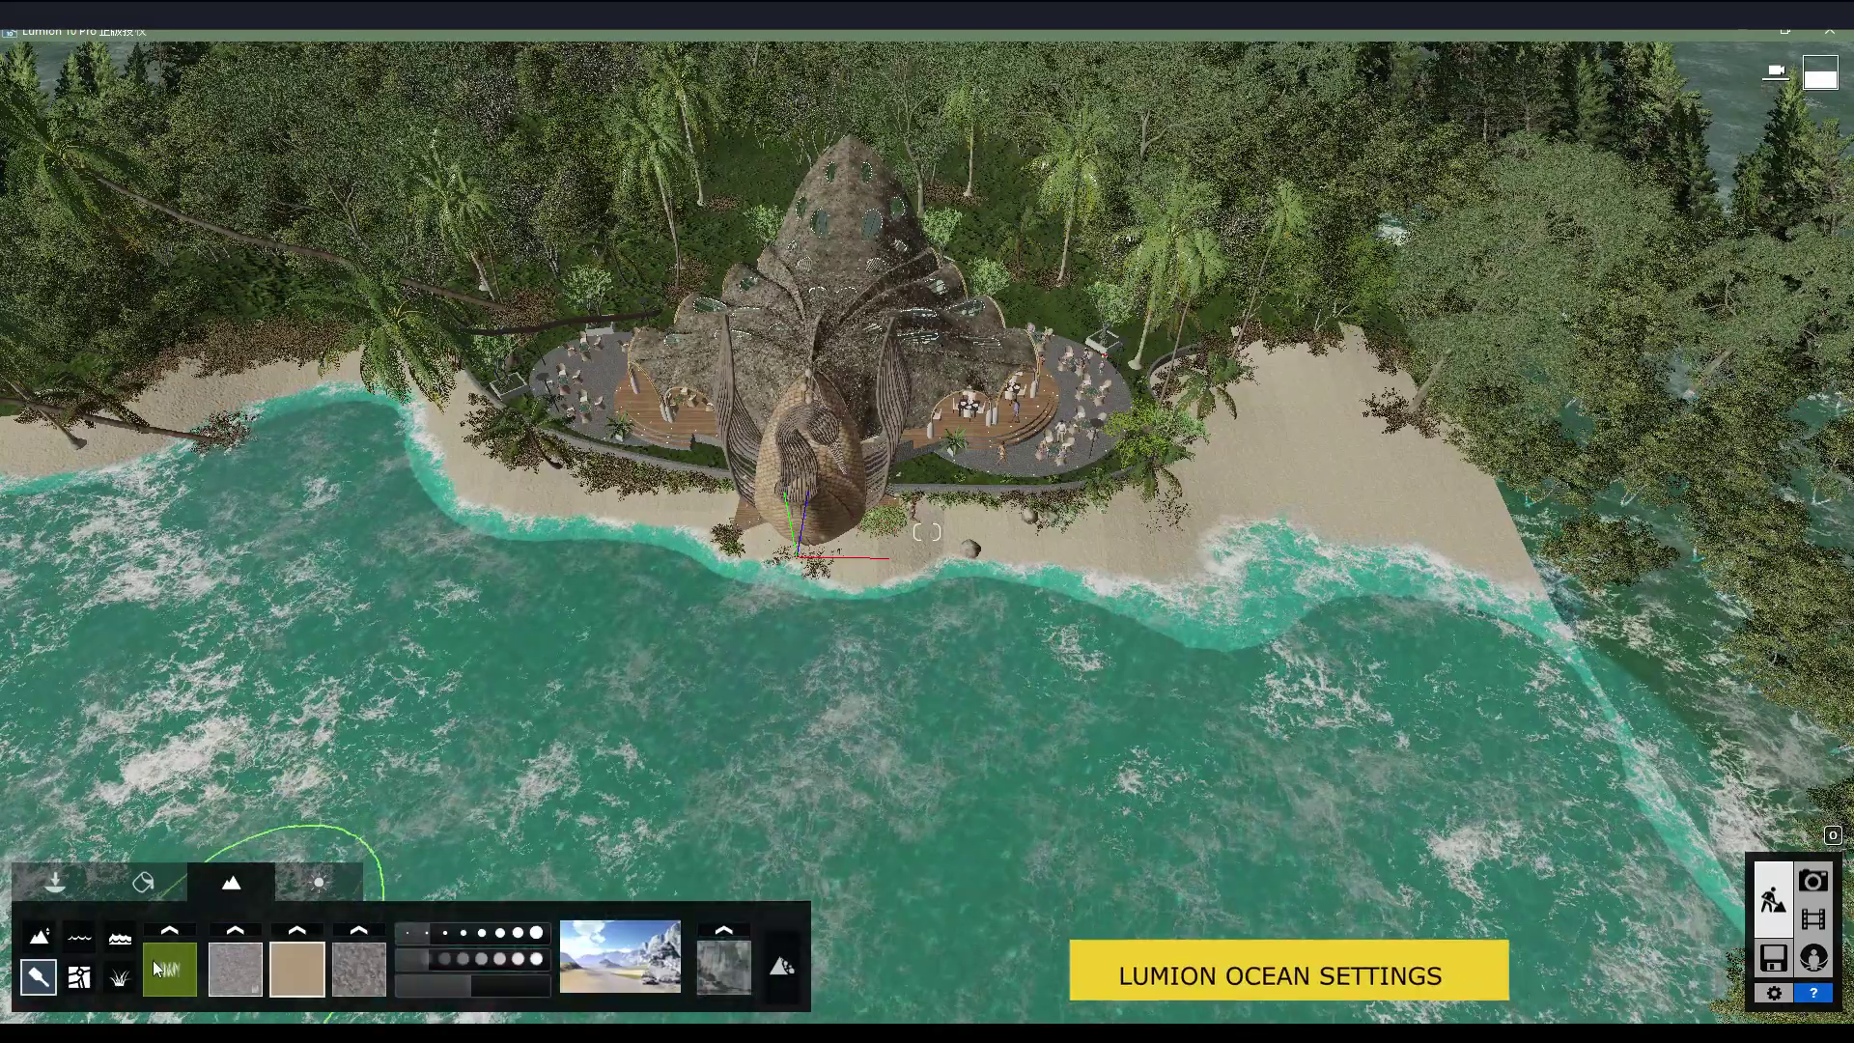
left_click(120, 936)
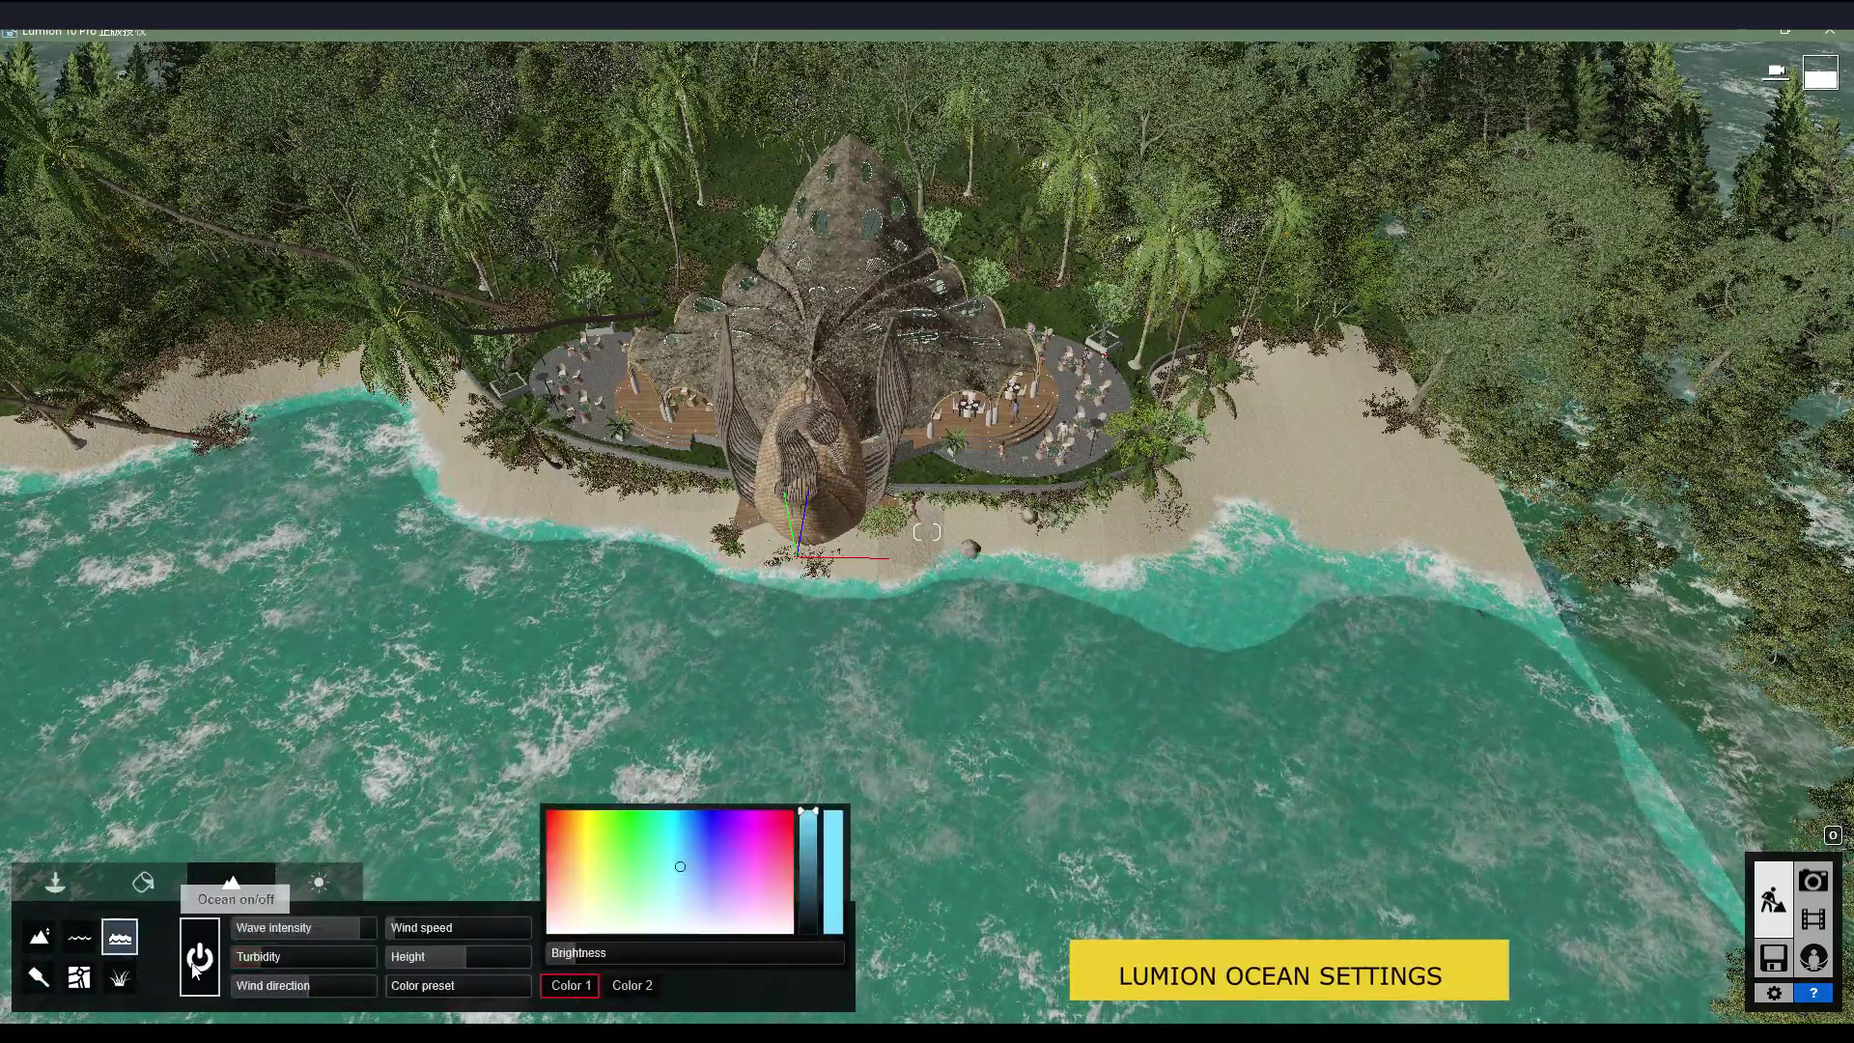
left_click(198, 961)
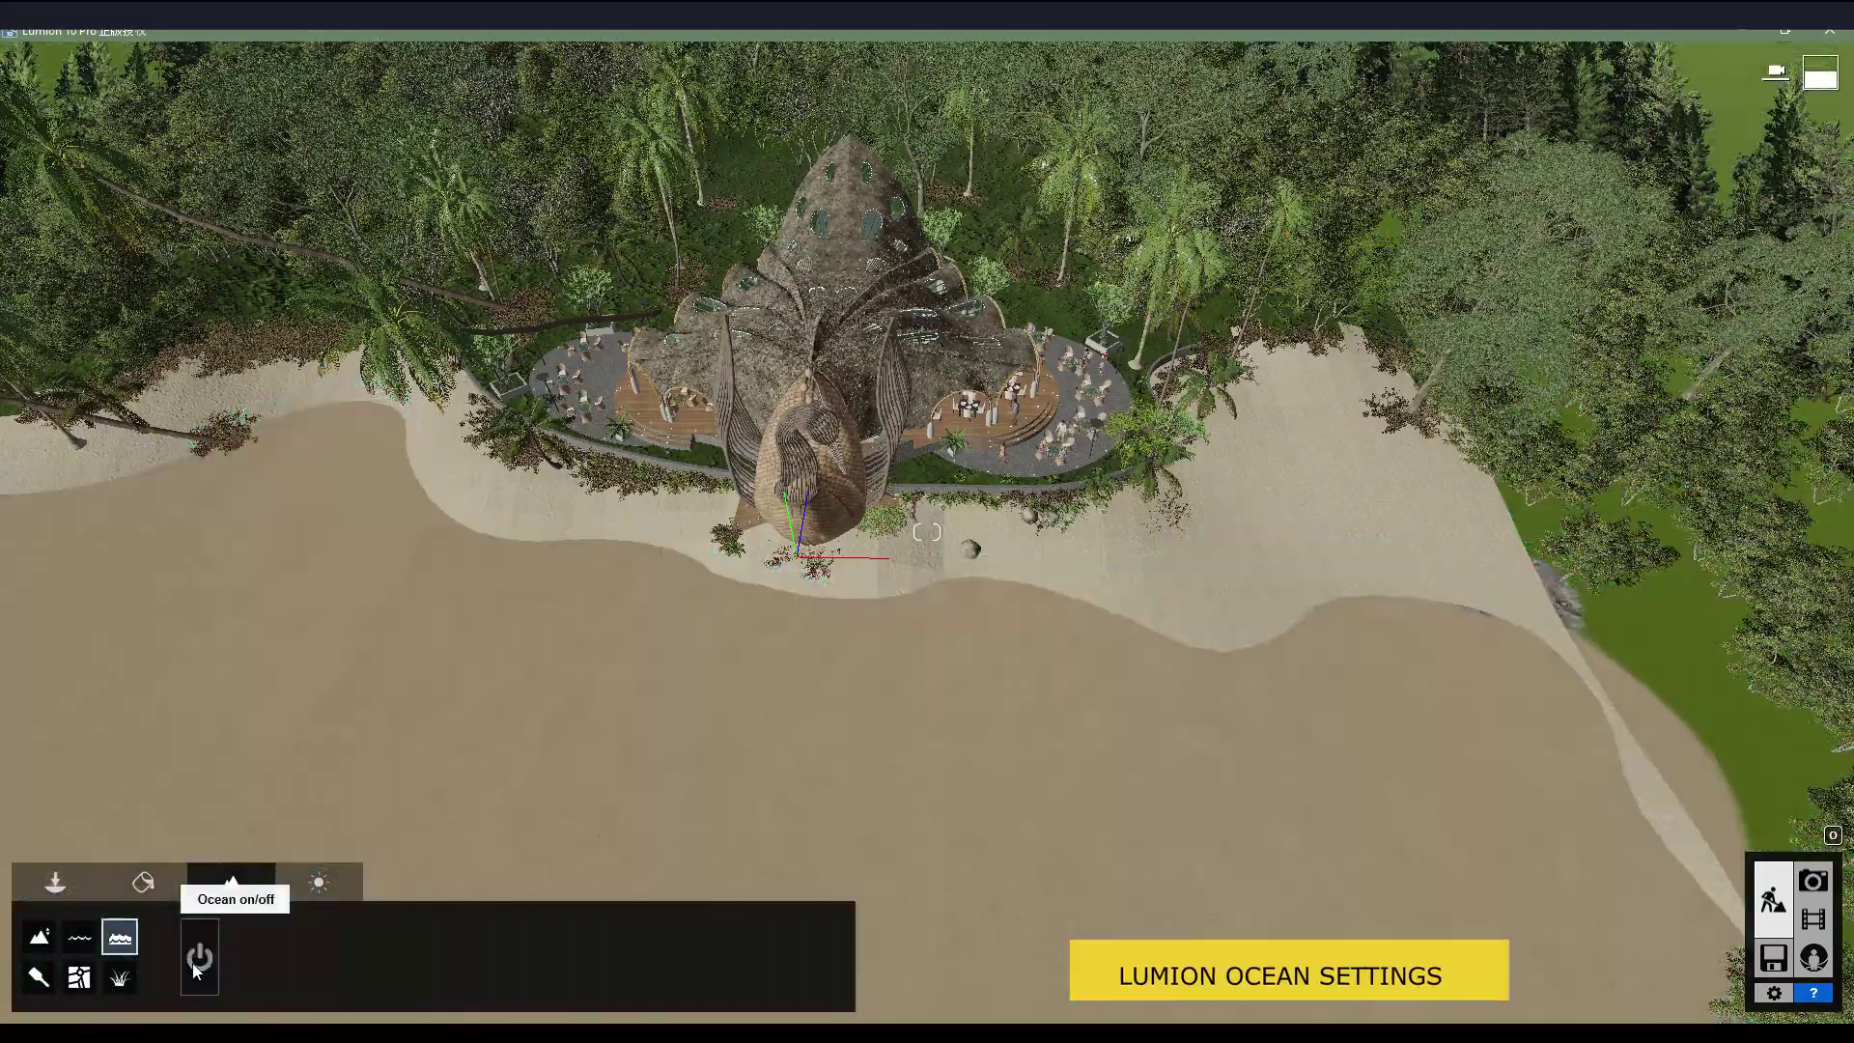
left_click(198, 960)
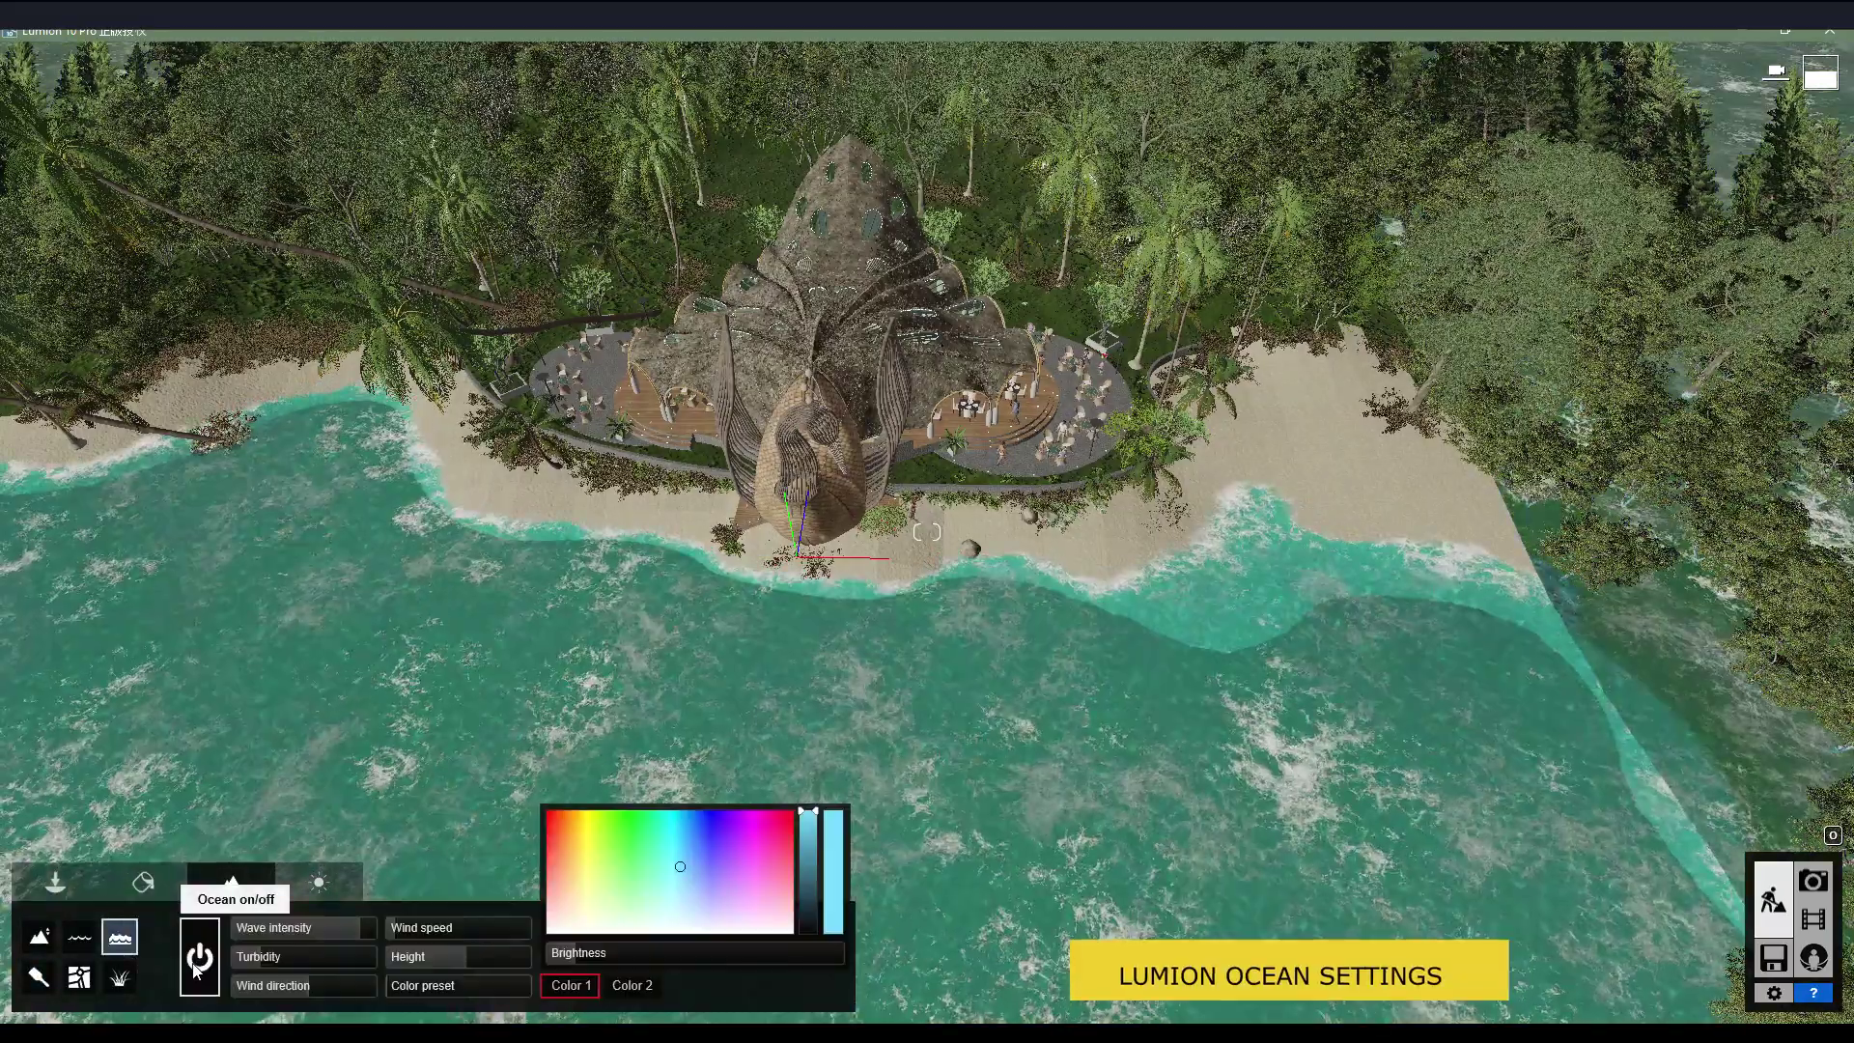
left_click(625, 987)
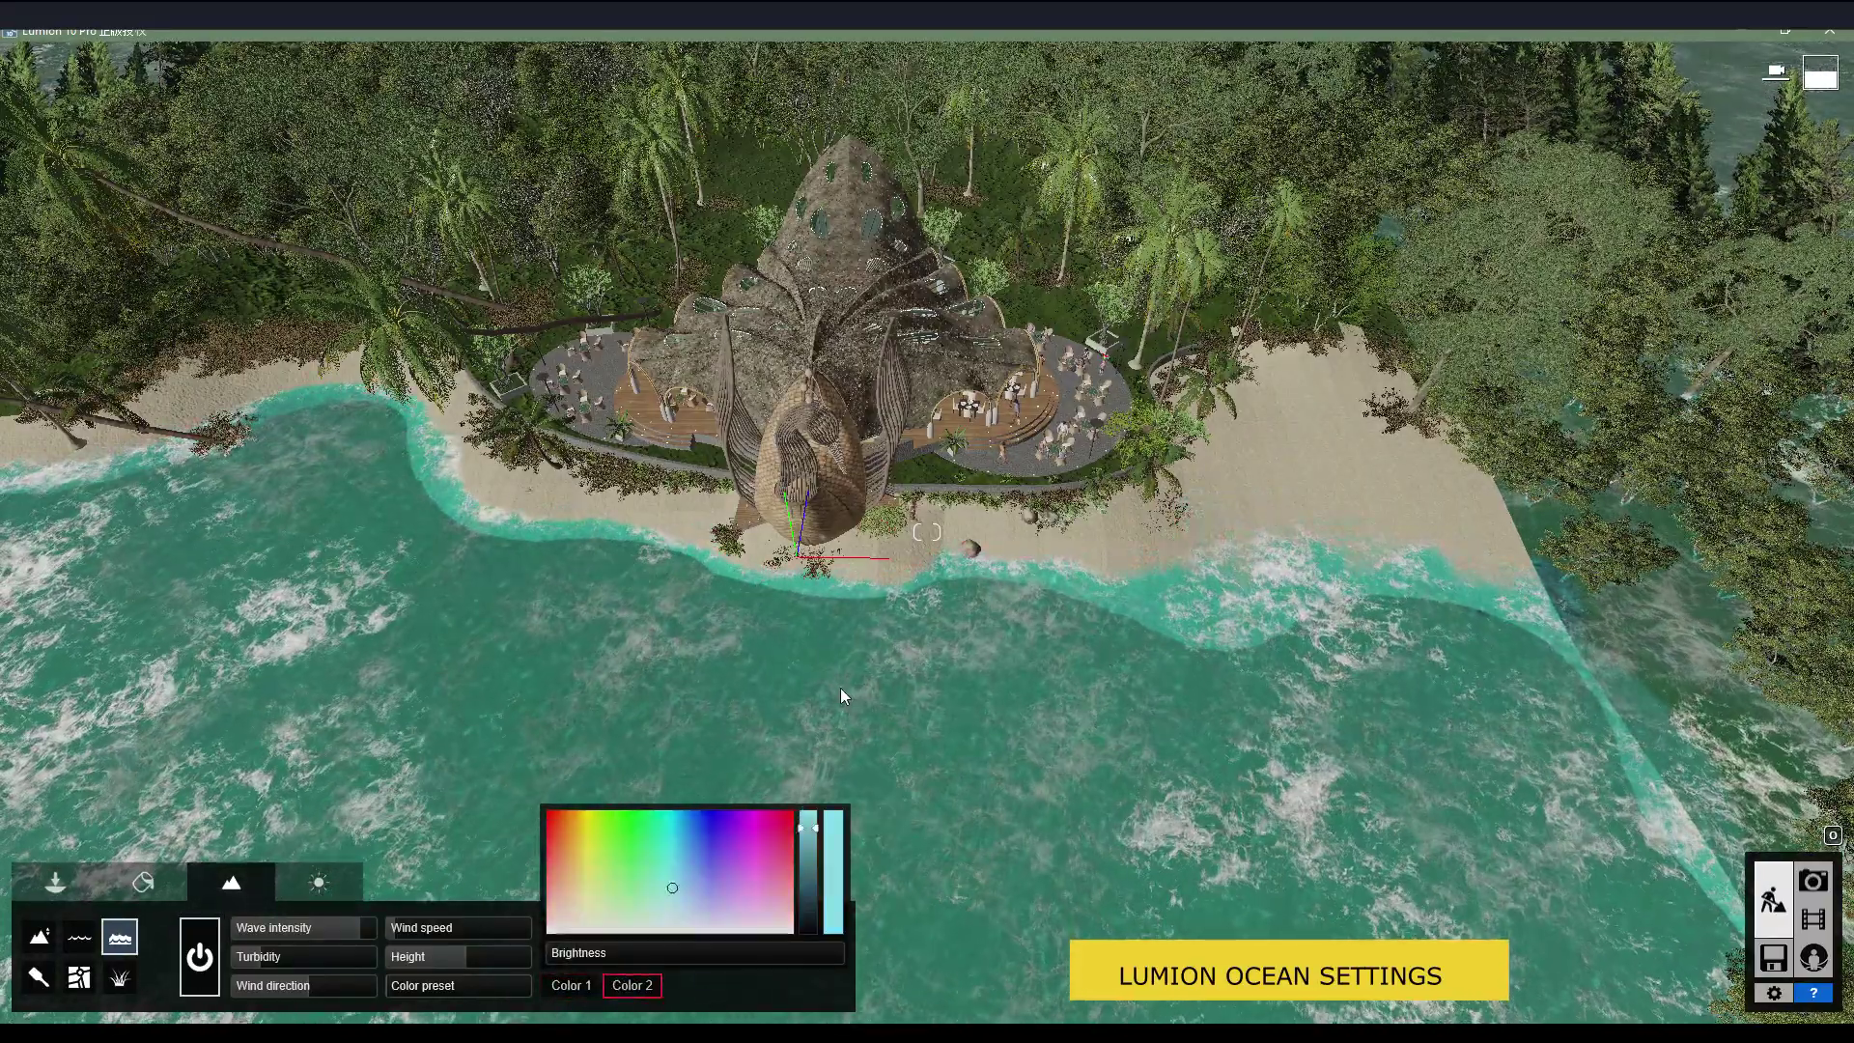
Fly the camera in over the water and look along the beach.
scroll(1085, 797, "up", 5)
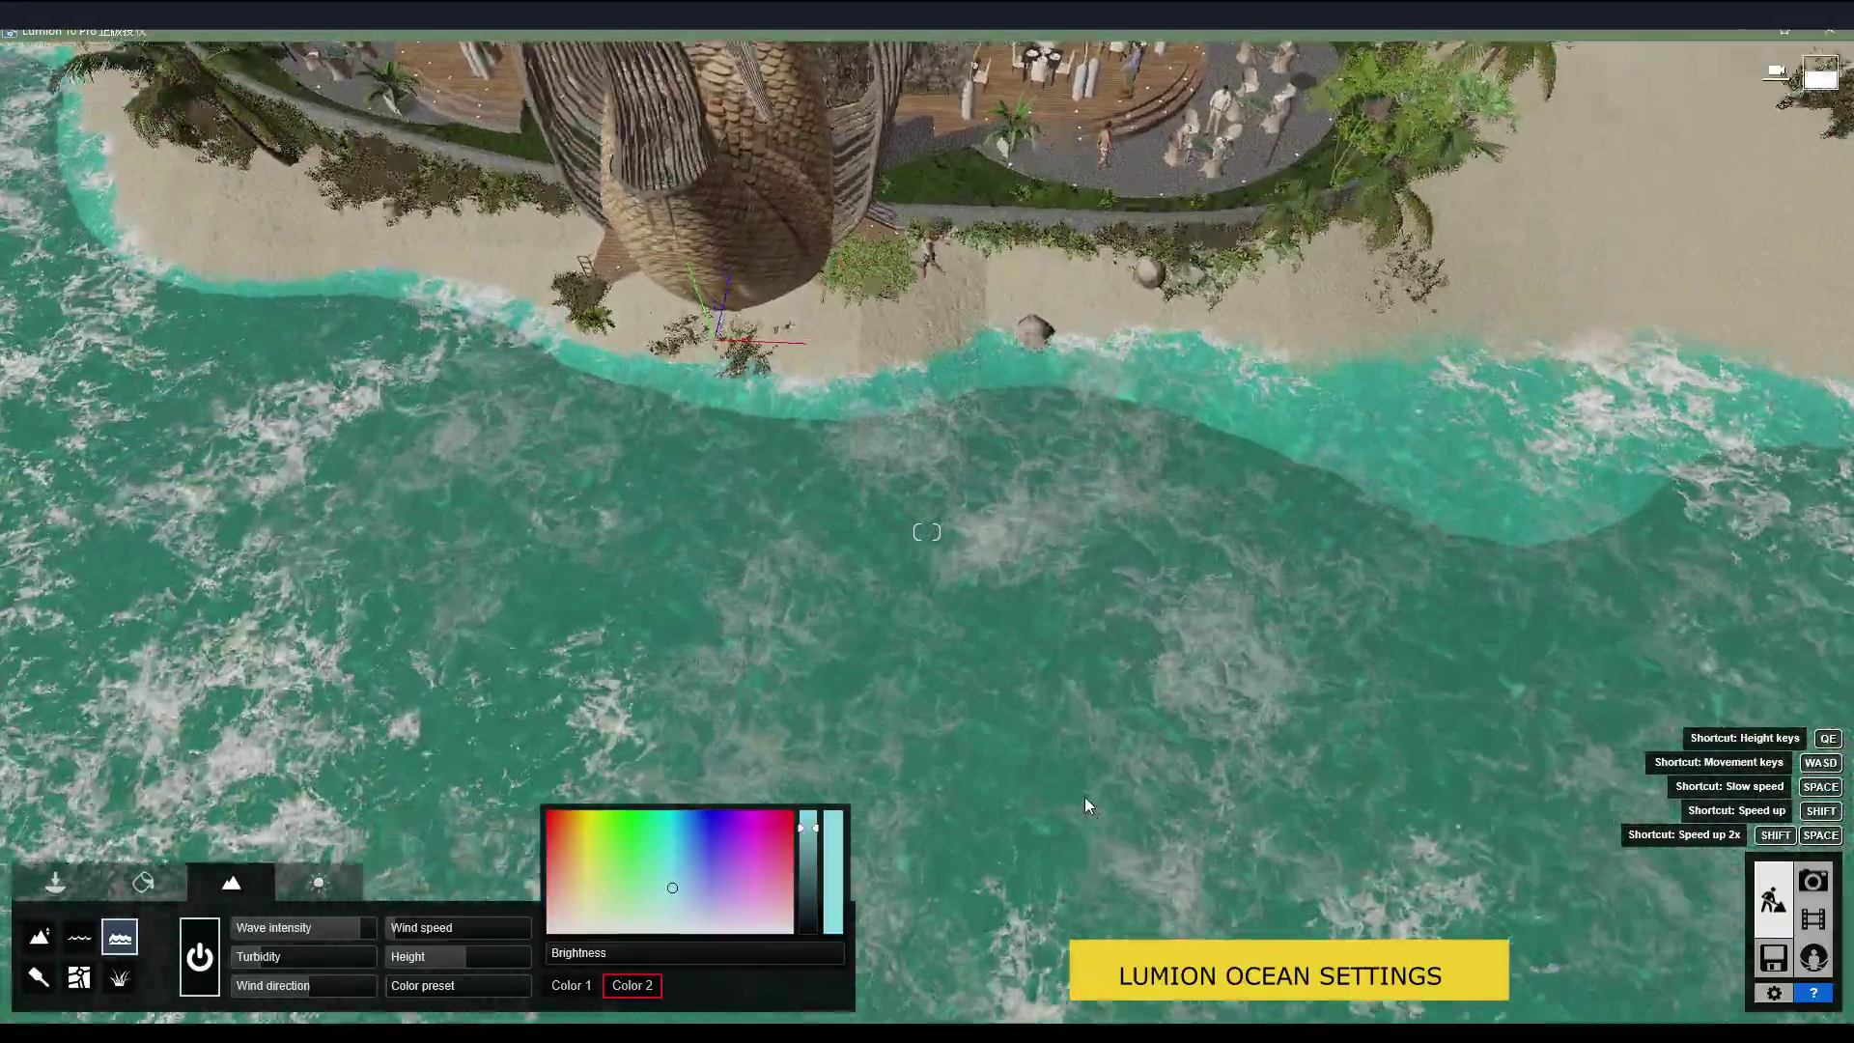
scroll(1085, 797, "up", 5)
right_click_drag(1085, 796, 1085, 540)
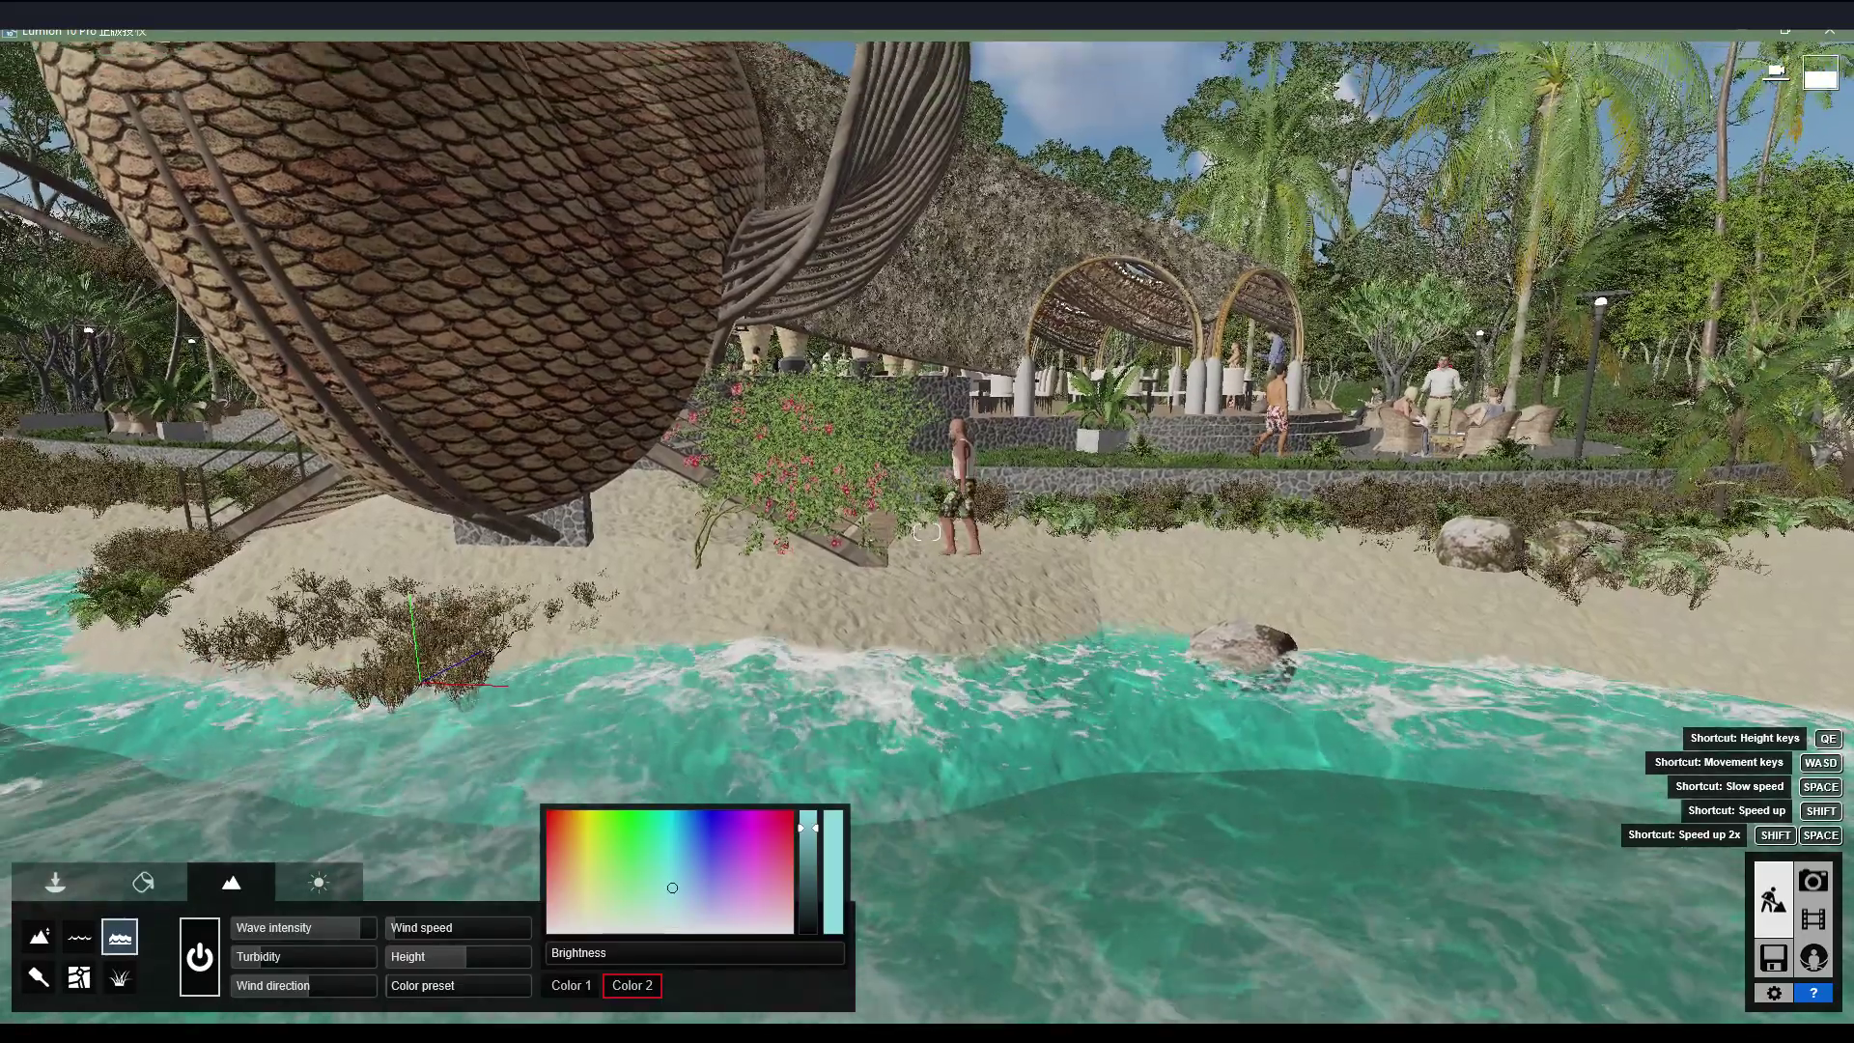
right_click_drag(1085, 541, 1085, 444)
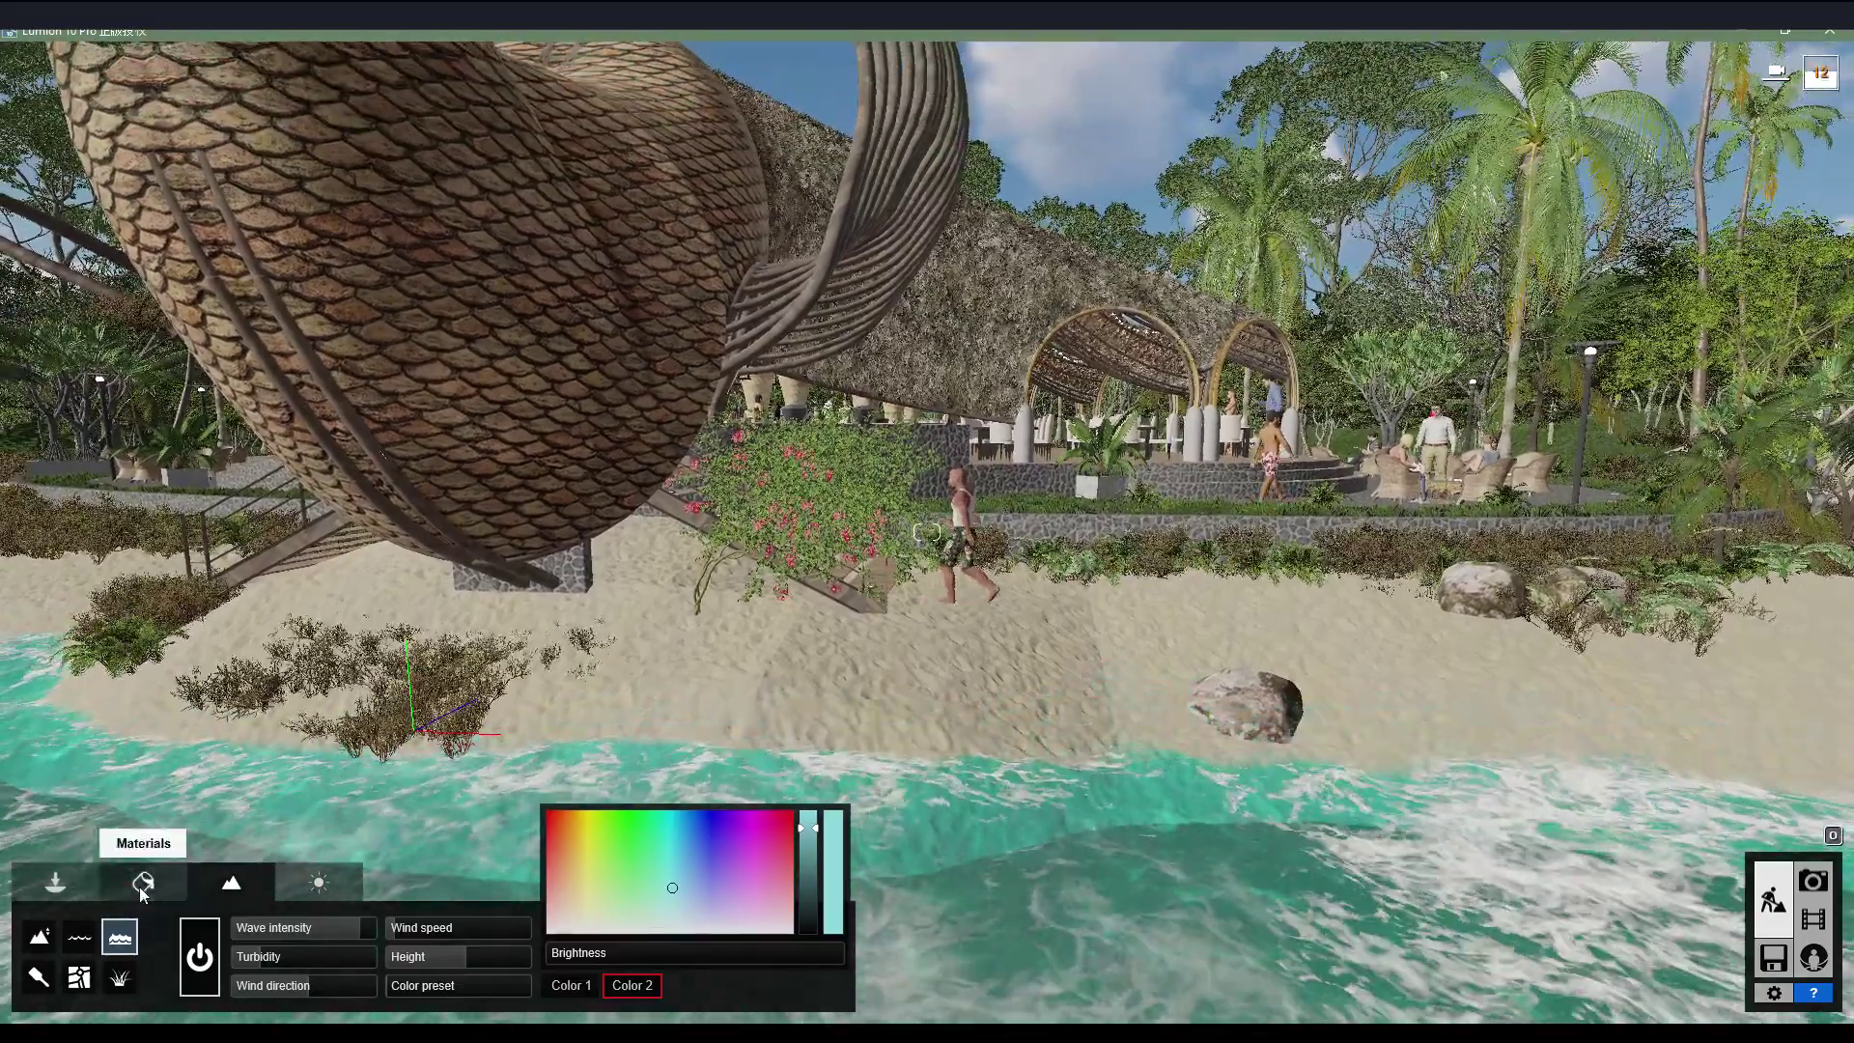
left_click(143, 892)
Set the beach sand's map scale to 8.5 and select the roof shell tile material (Material22).
left_click(855, 658)
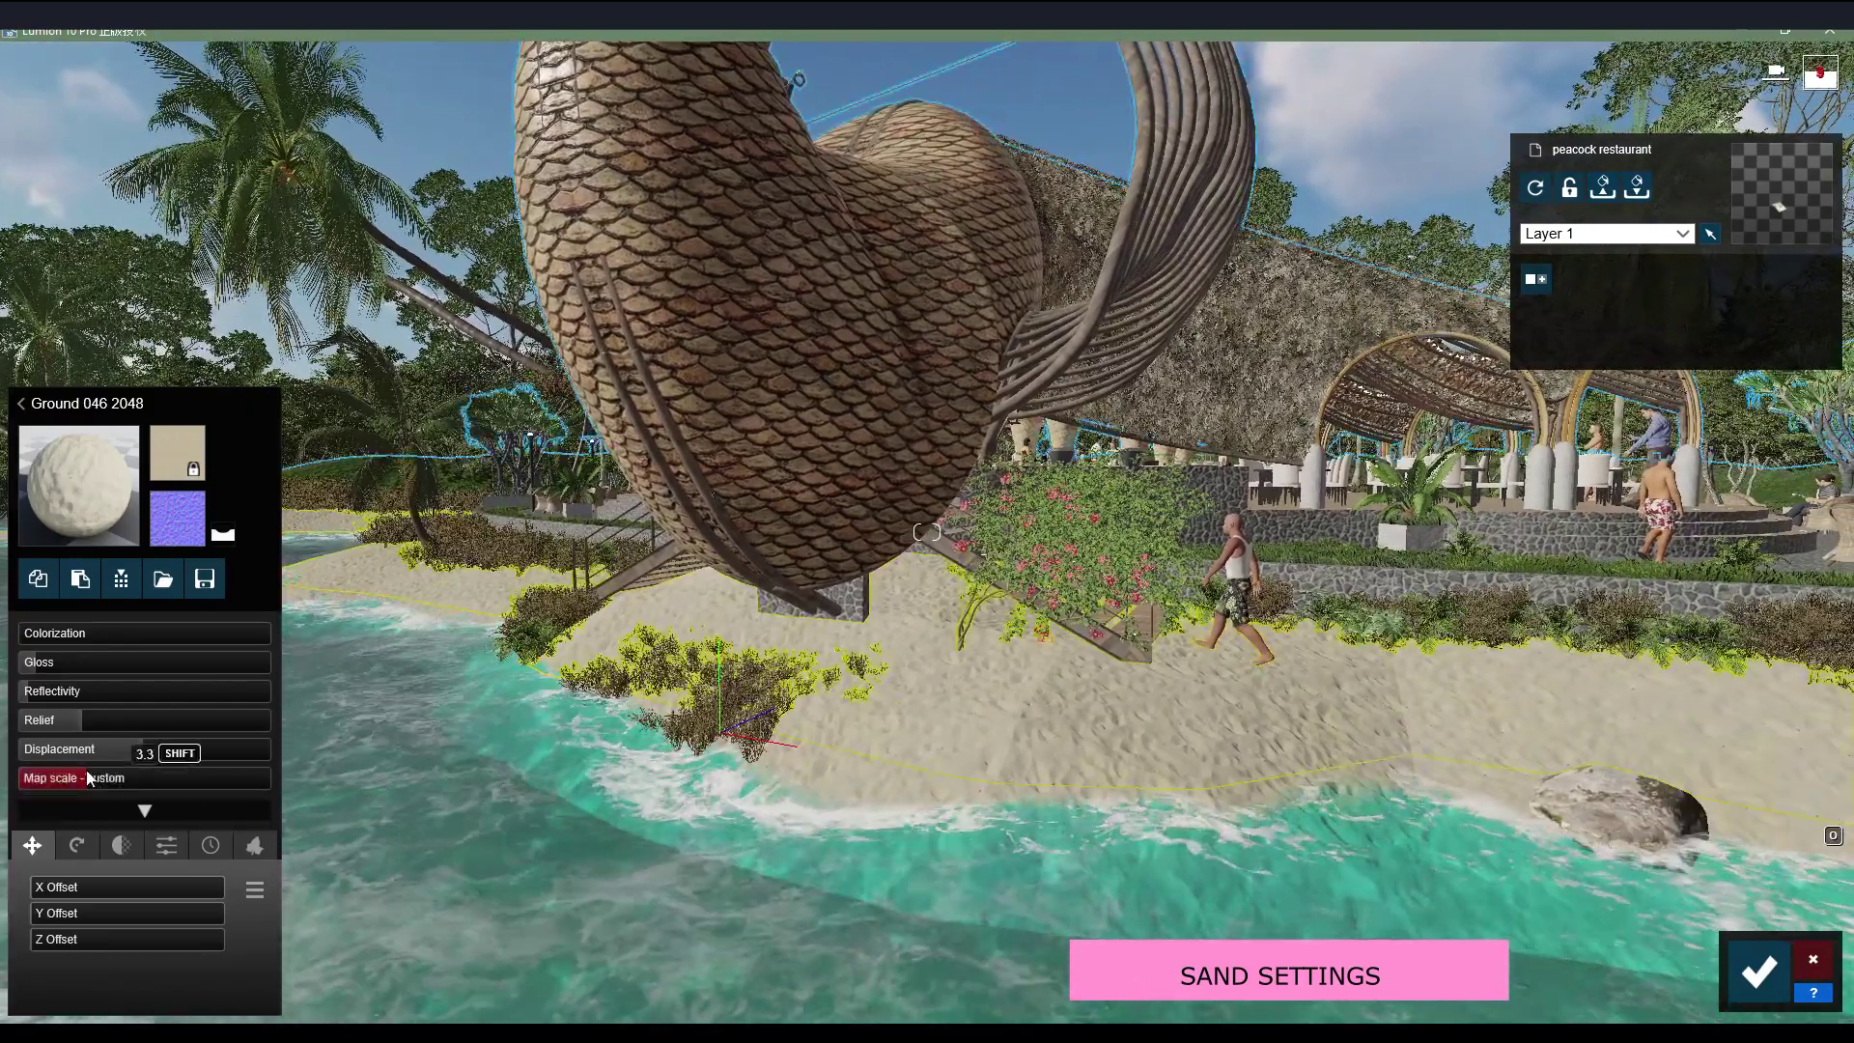
left_click_drag(88, 779, 98, 779)
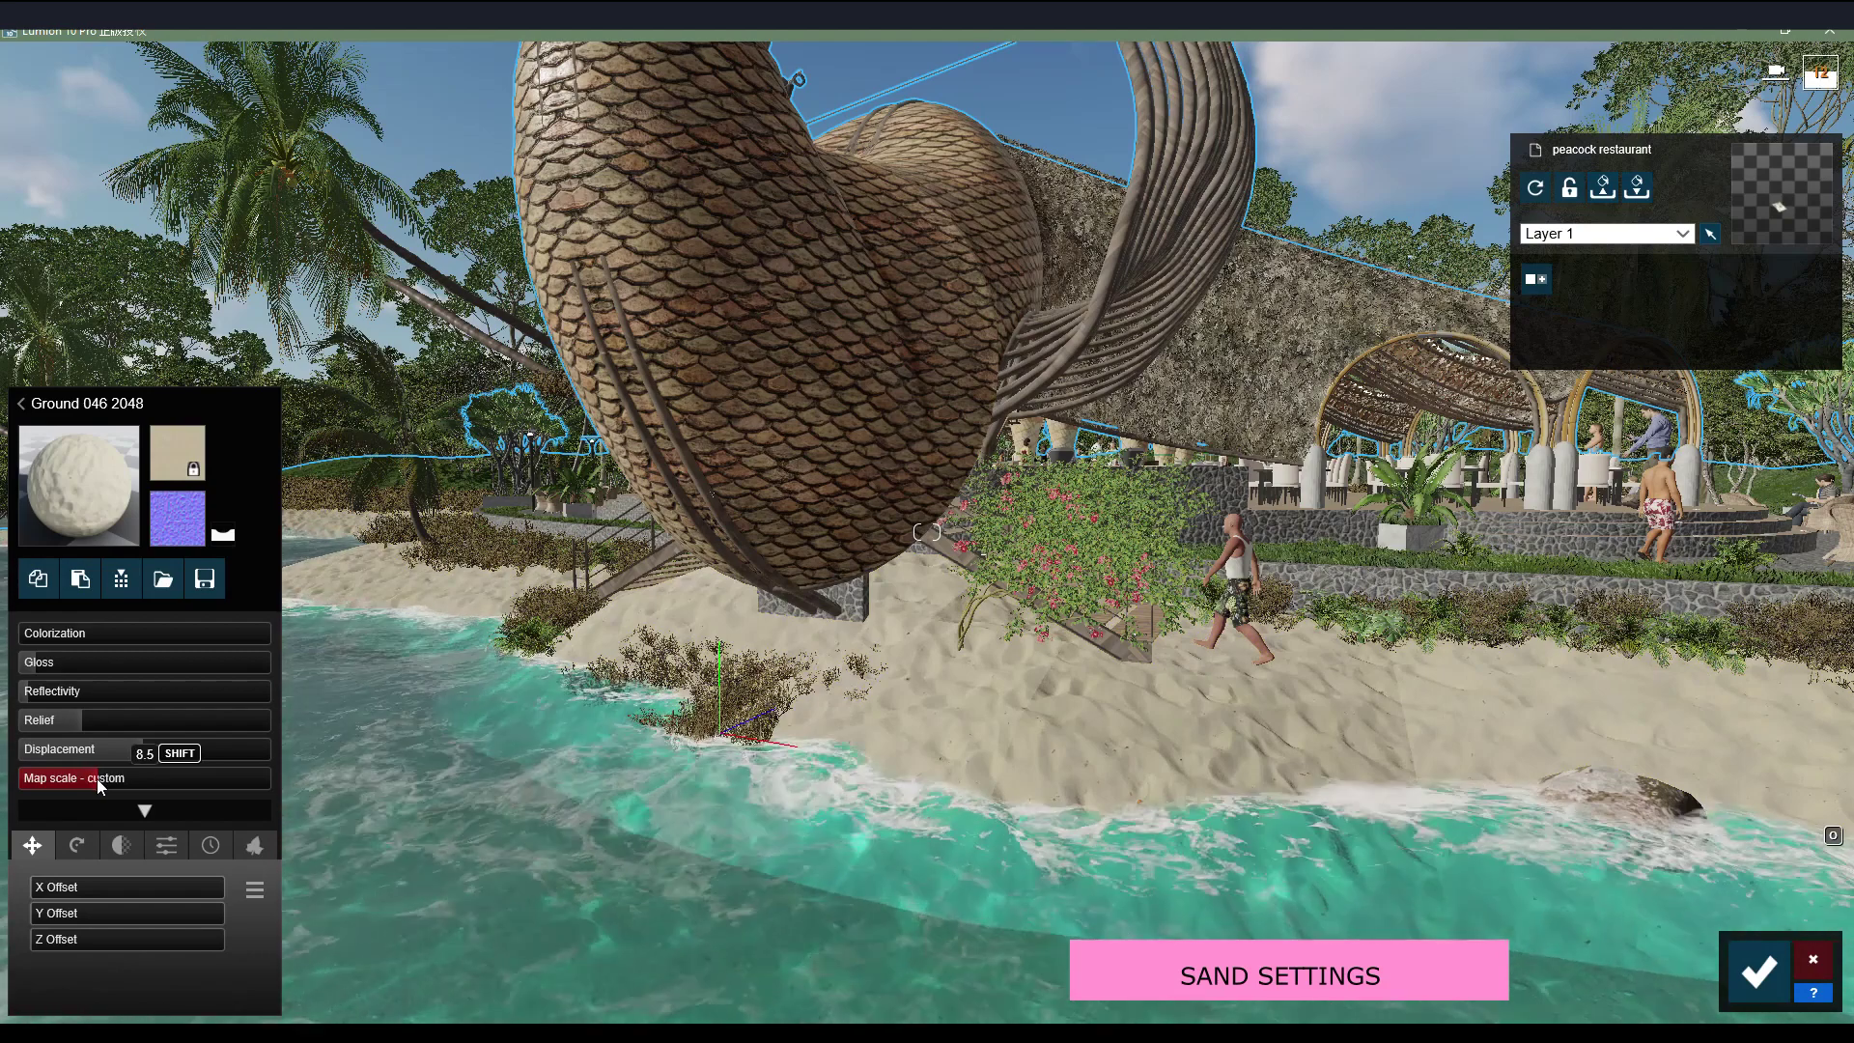
left_click(84, 488)
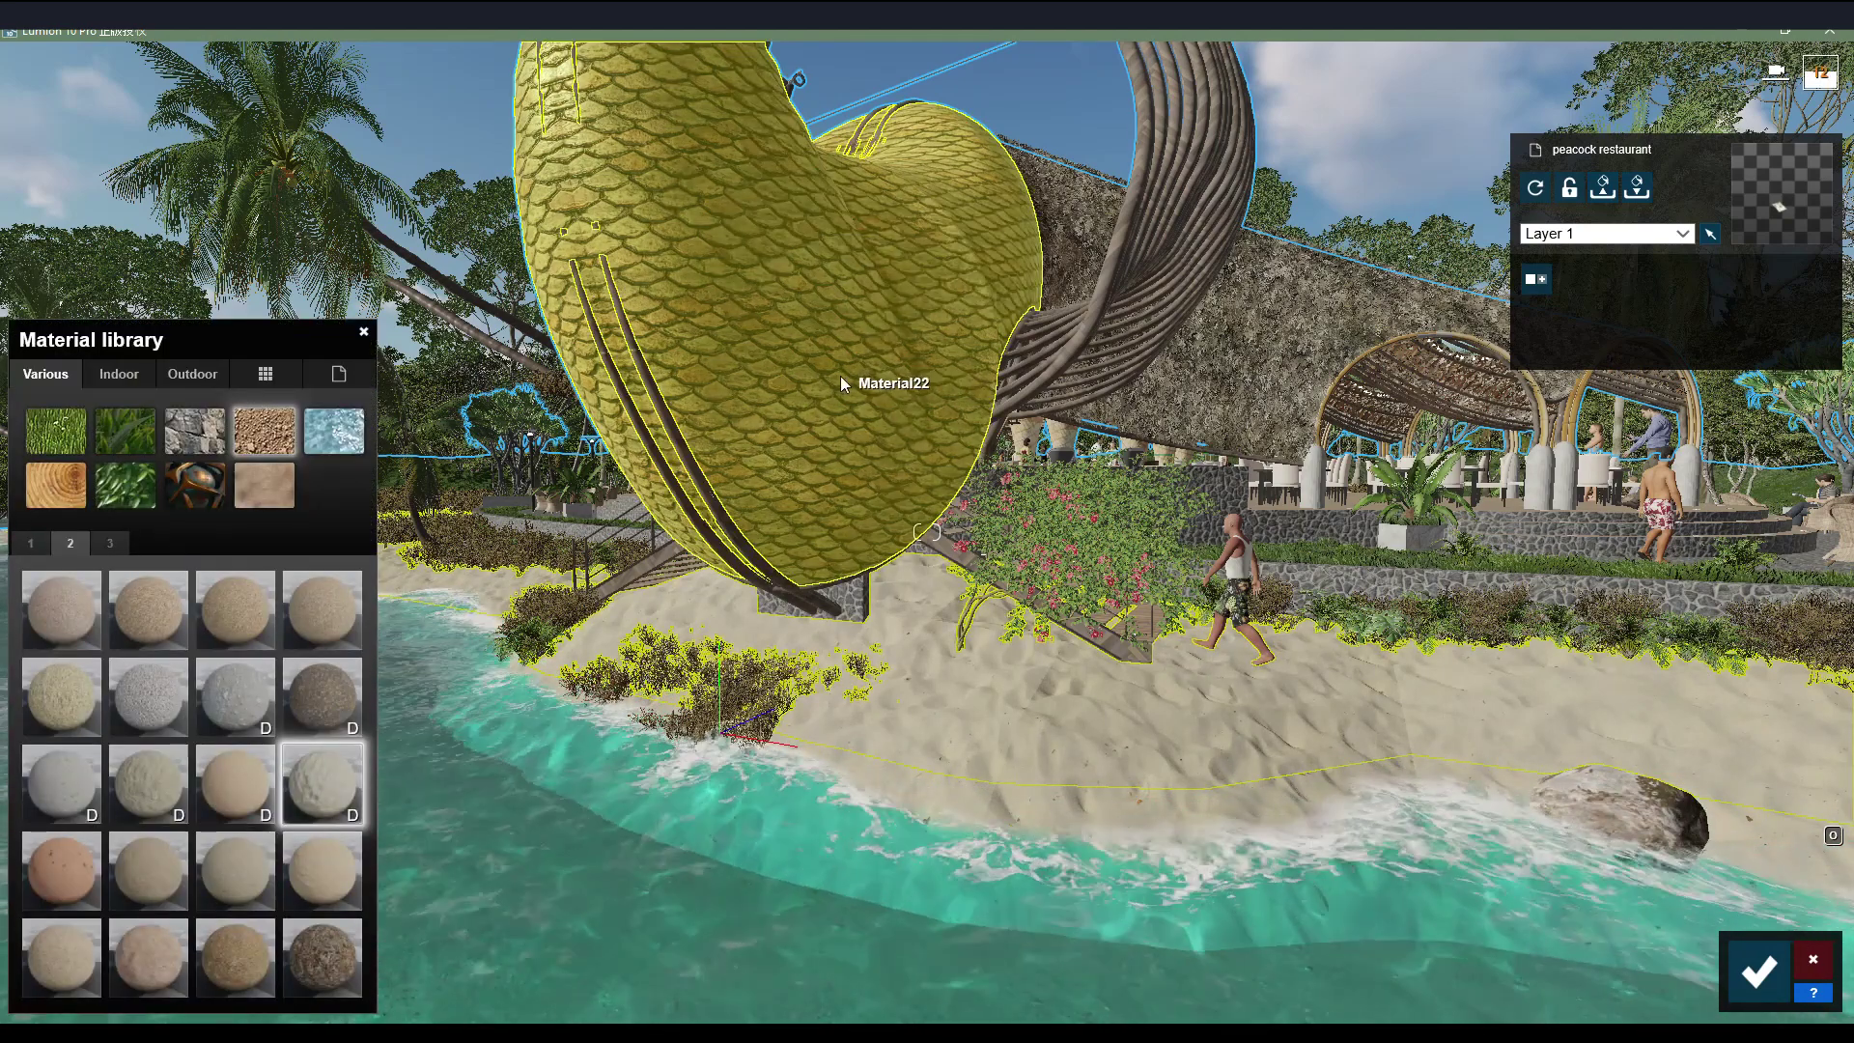
left_click(841, 375)
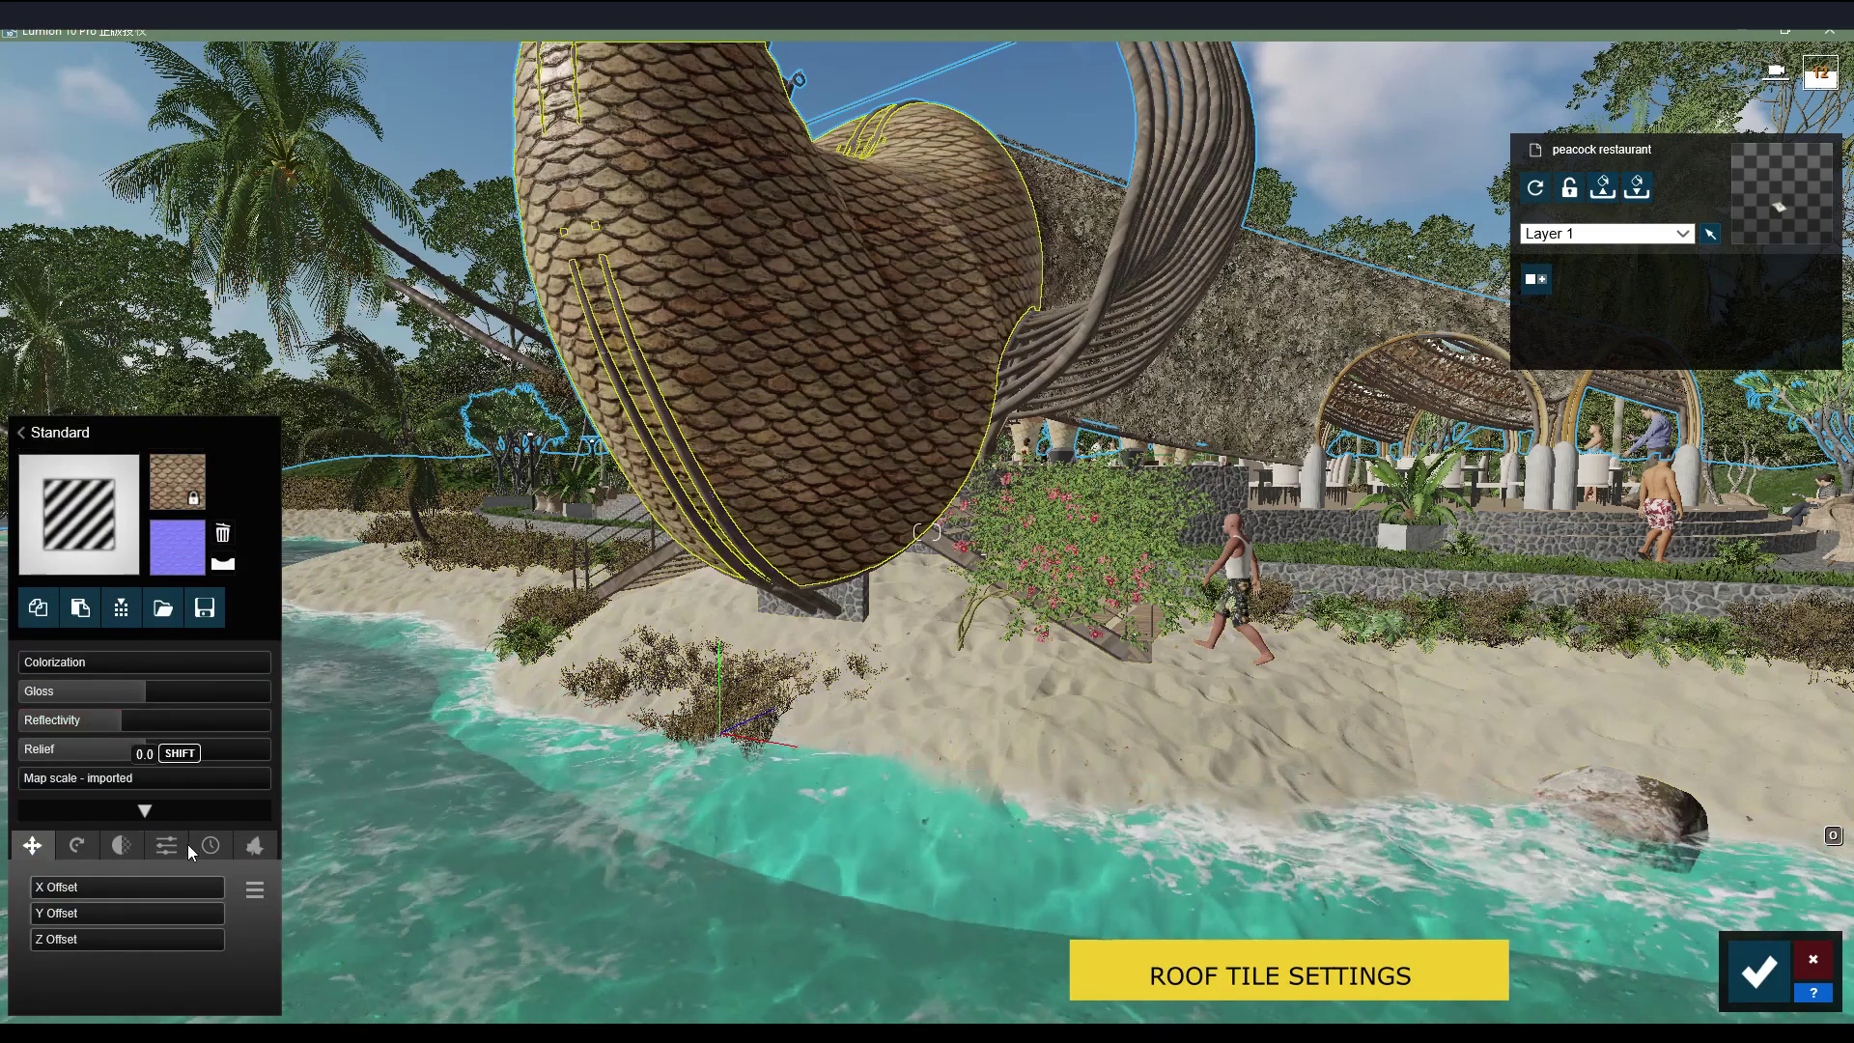
Add Wood weathering to the roof tiles, give the frame Polii Wood Flooring, then select the long roof.
left_click(209, 846)
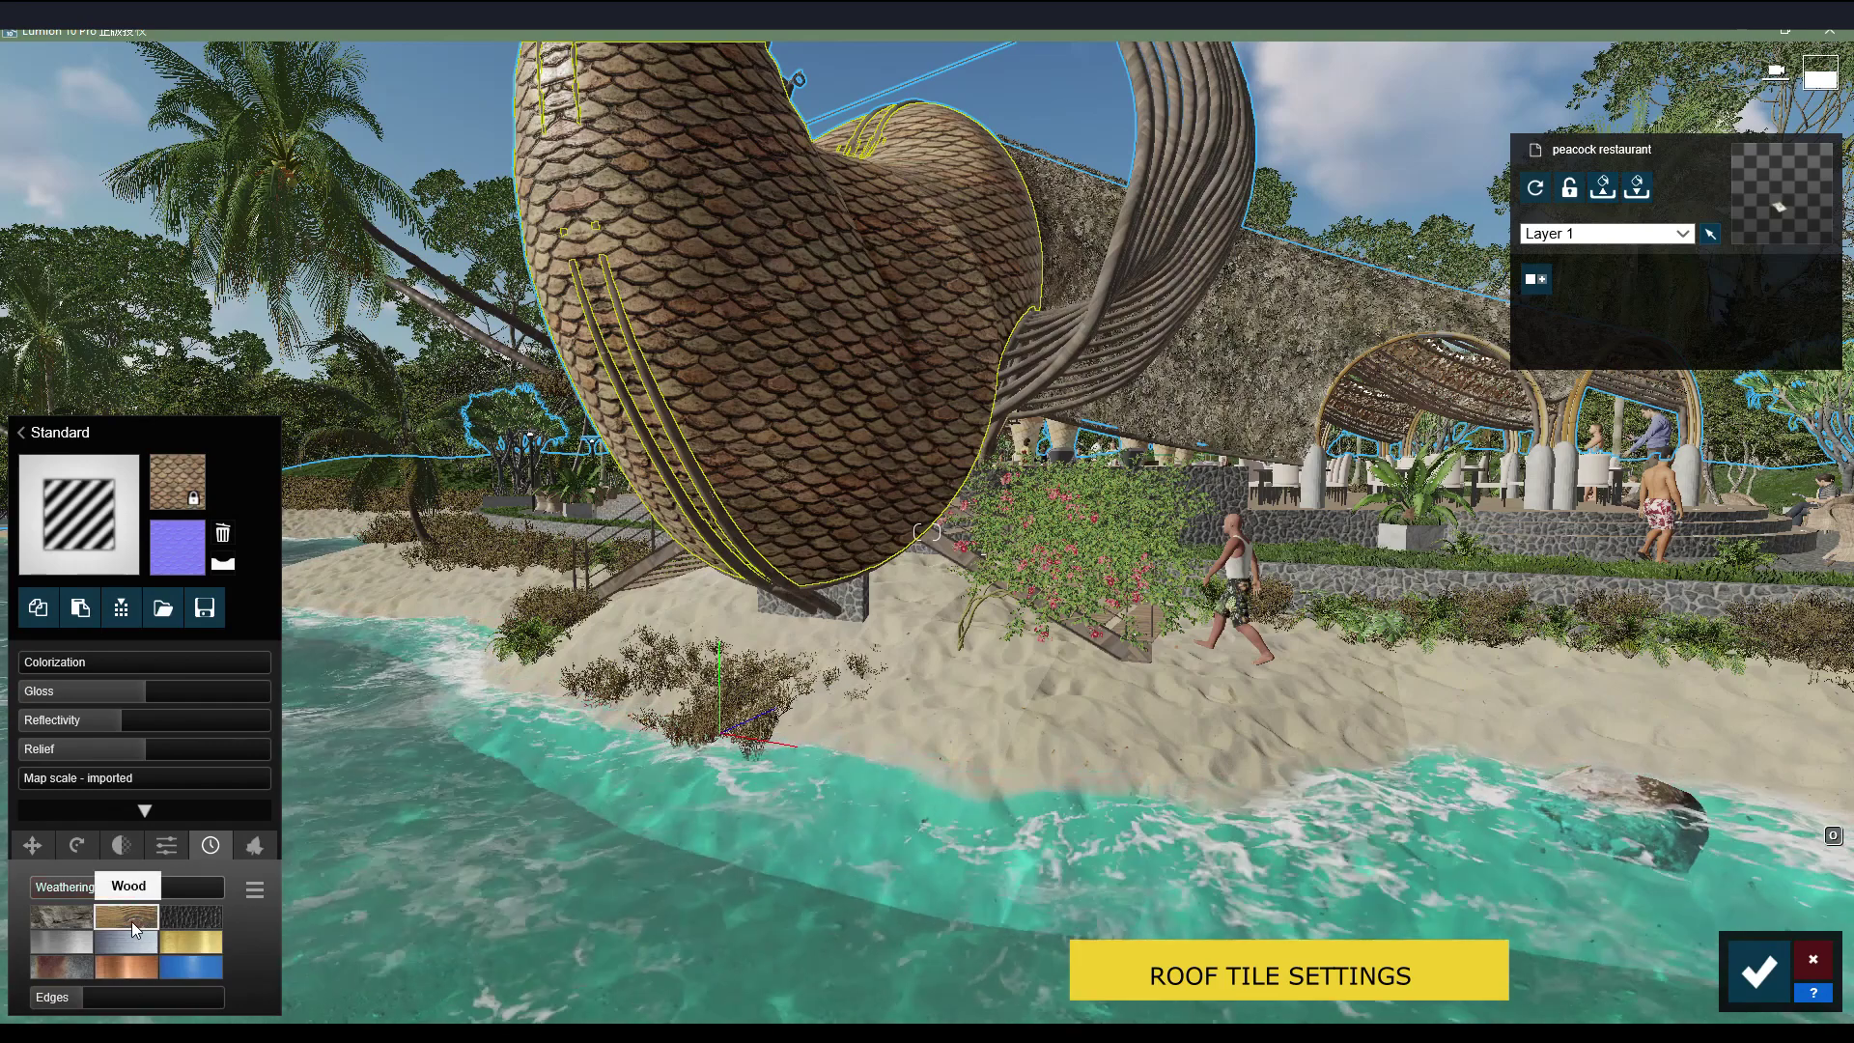
left_click(125, 916)
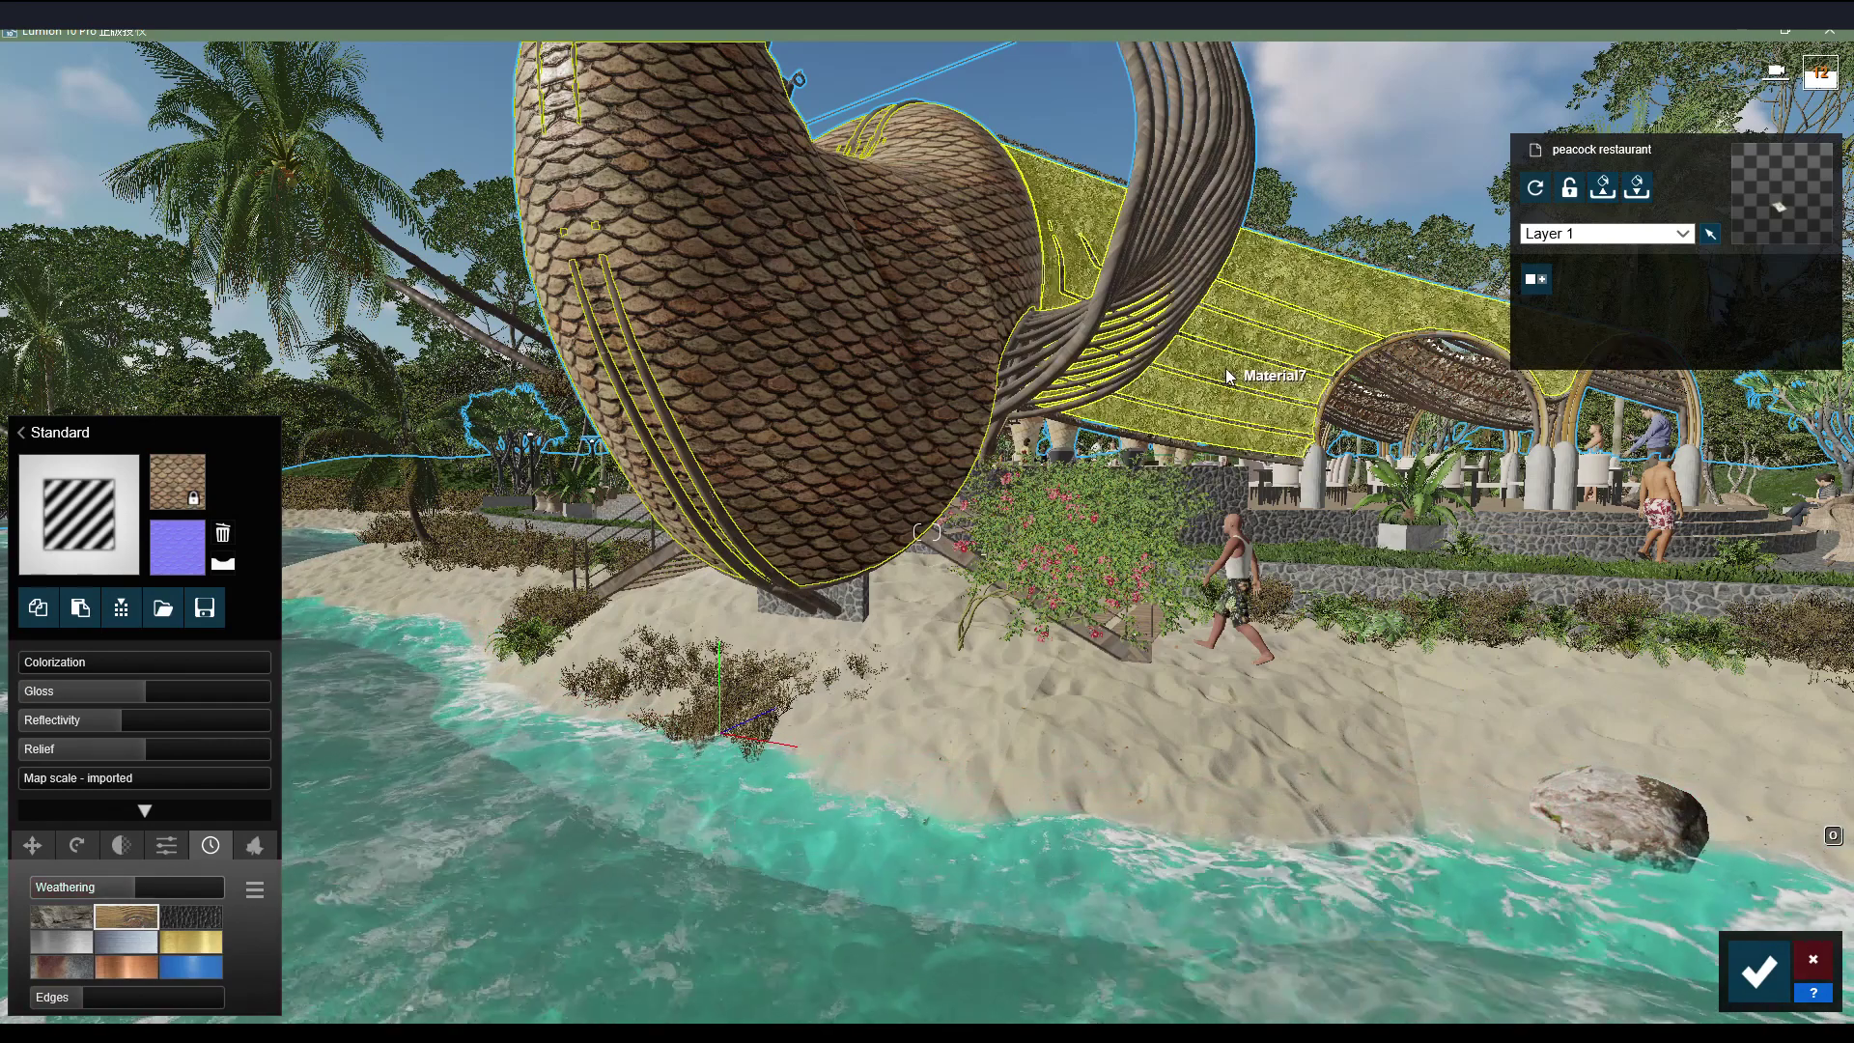
left_click(1137, 222)
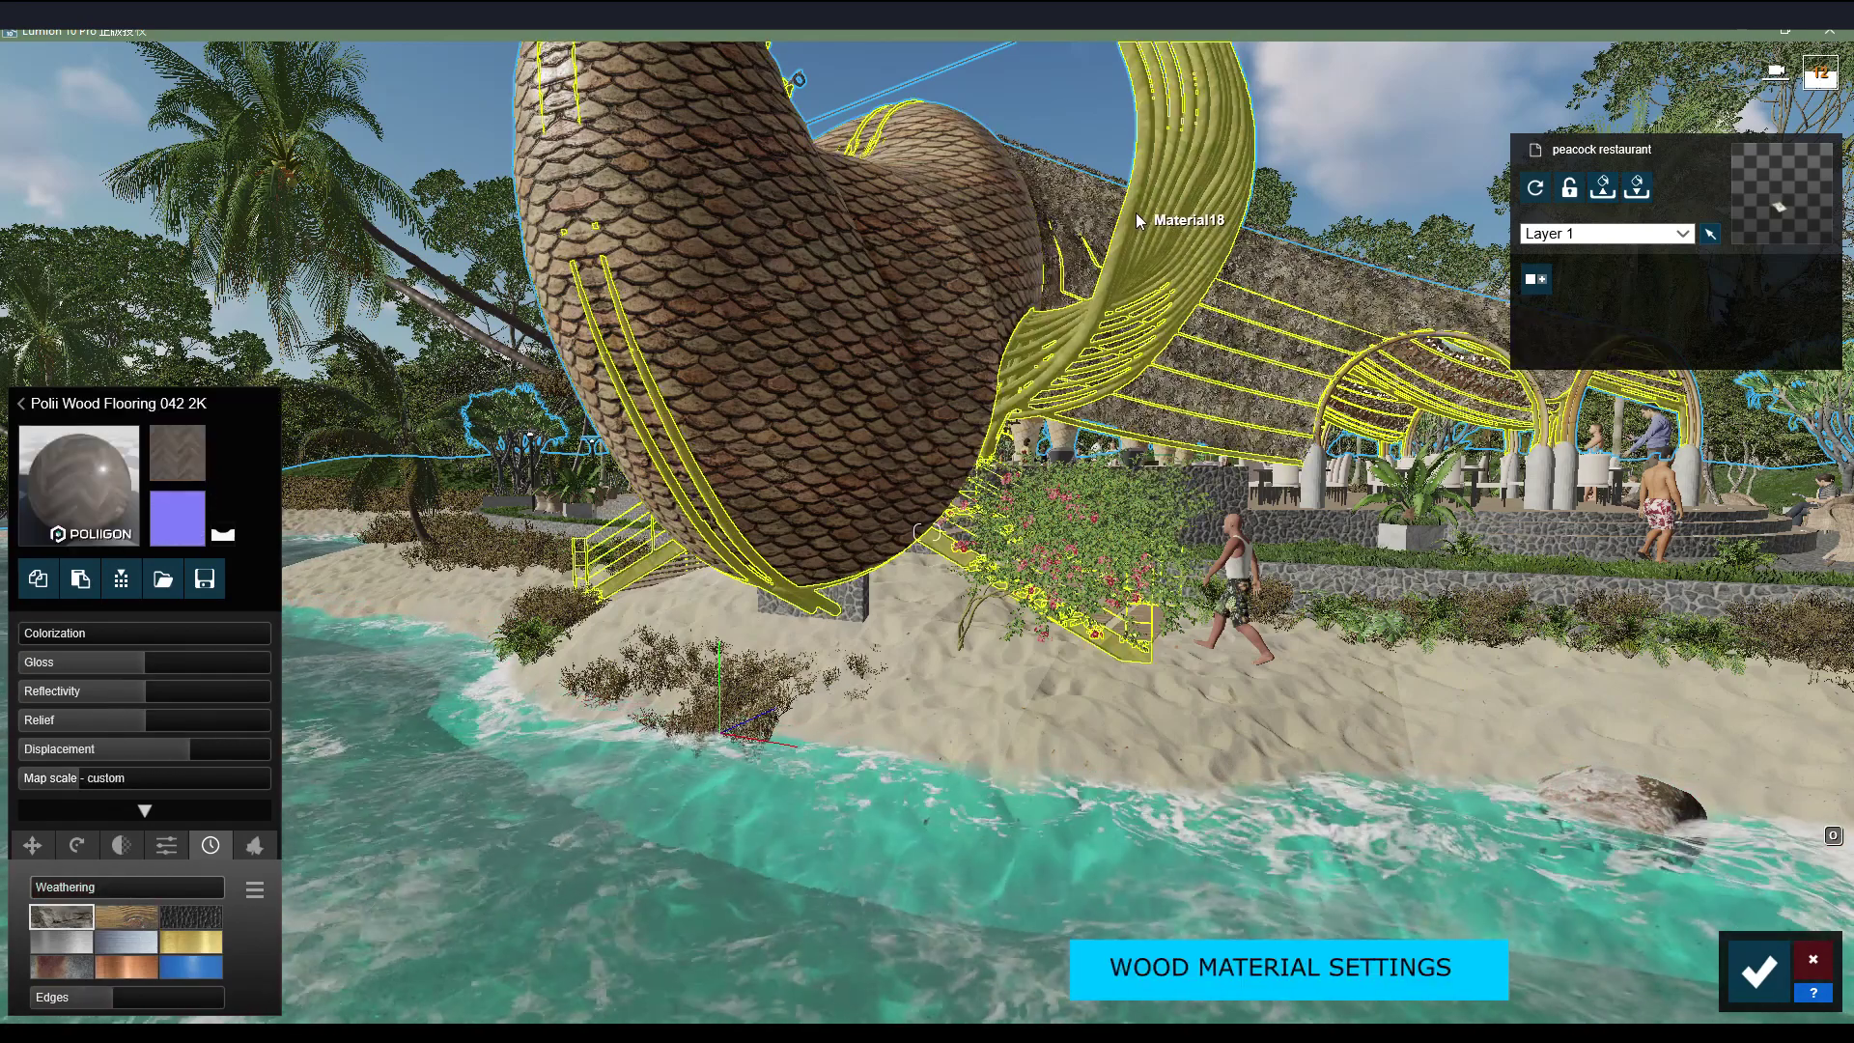
left_click(68, 495)
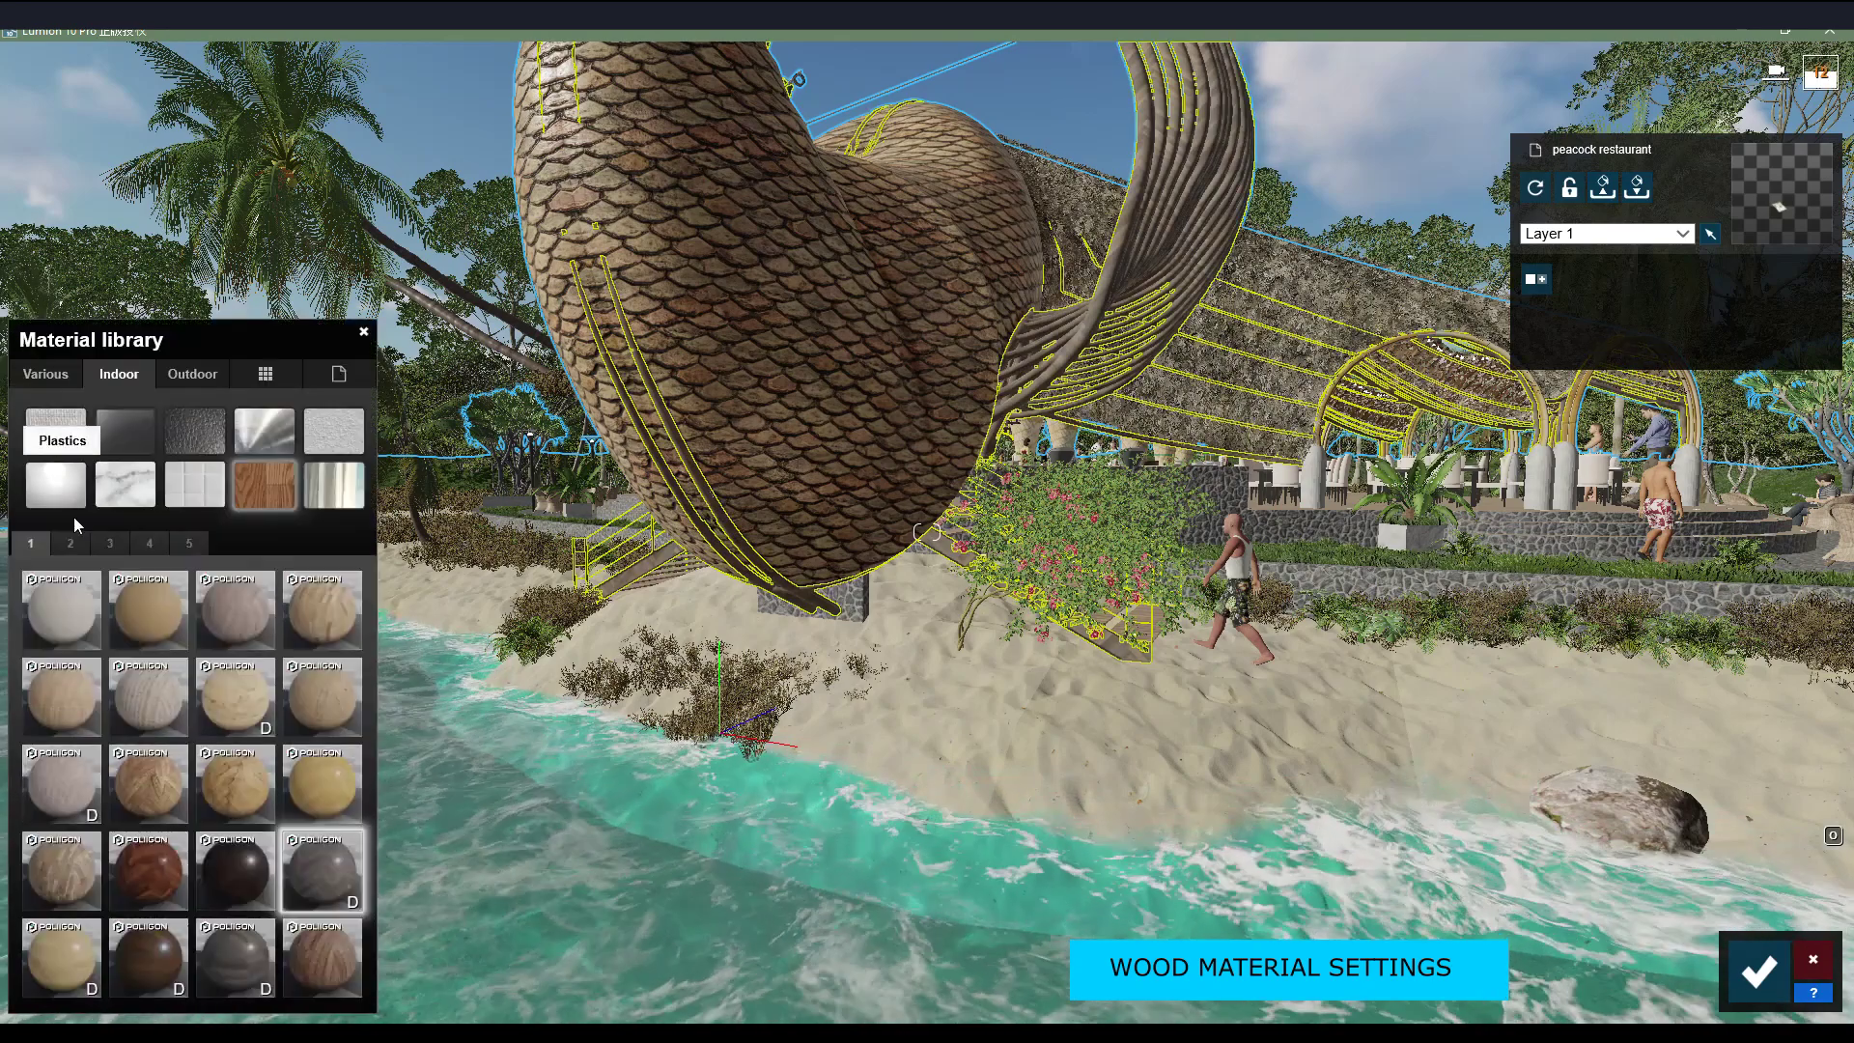
left_click(331, 869)
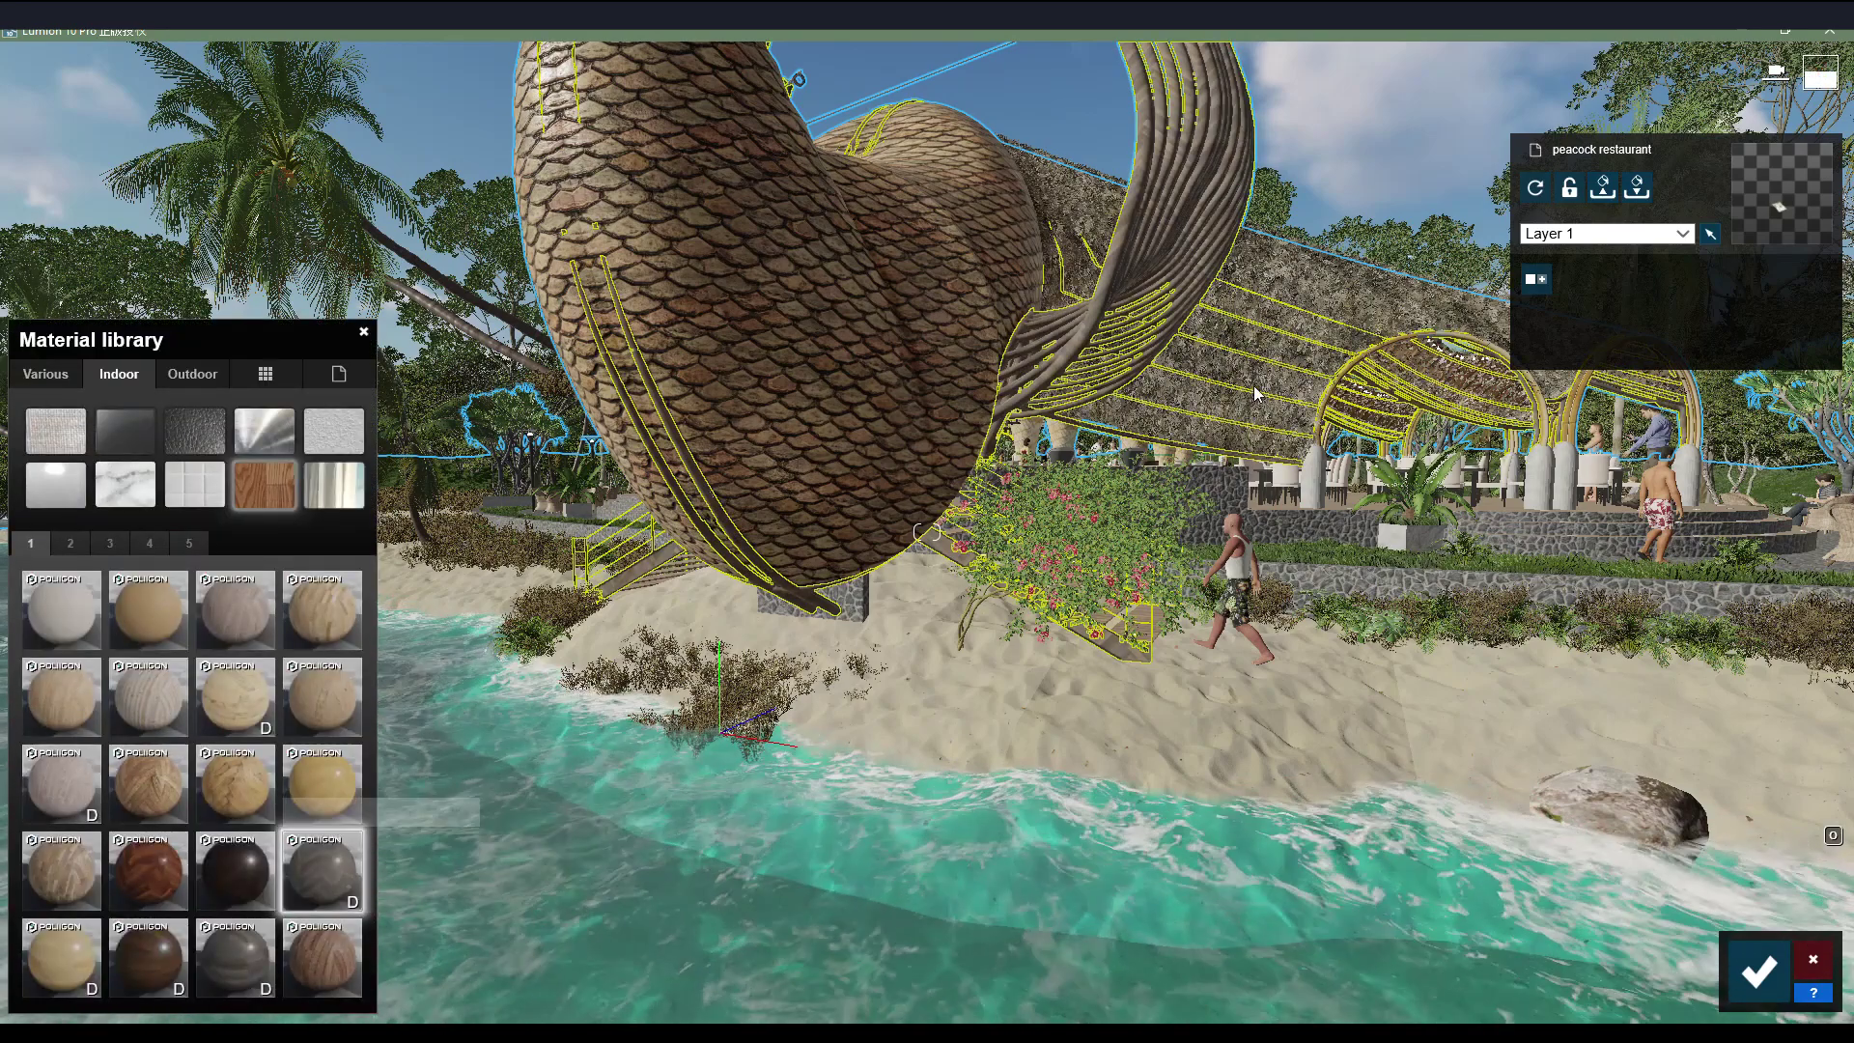
left_click(1255, 386)
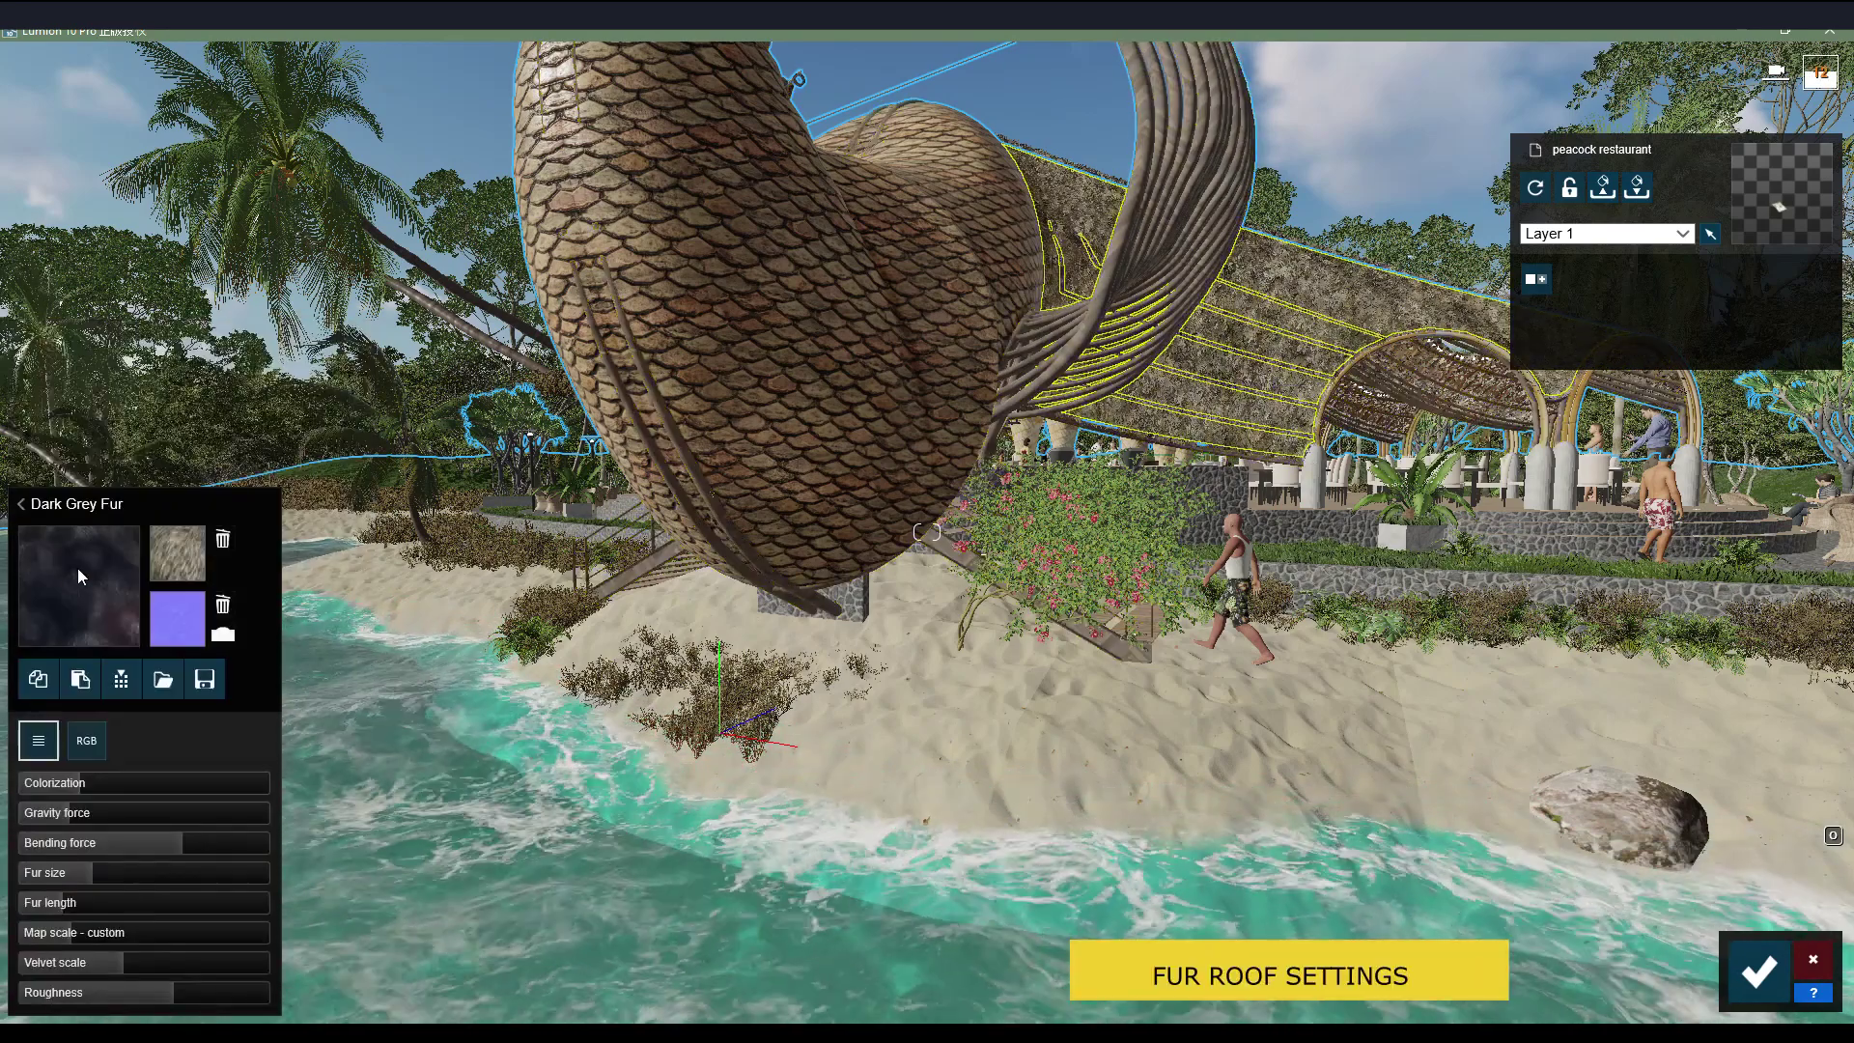
Apply Dark Grey Fur to the thatched roof and browse to the v ray textures folder.
left_click(77, 568)
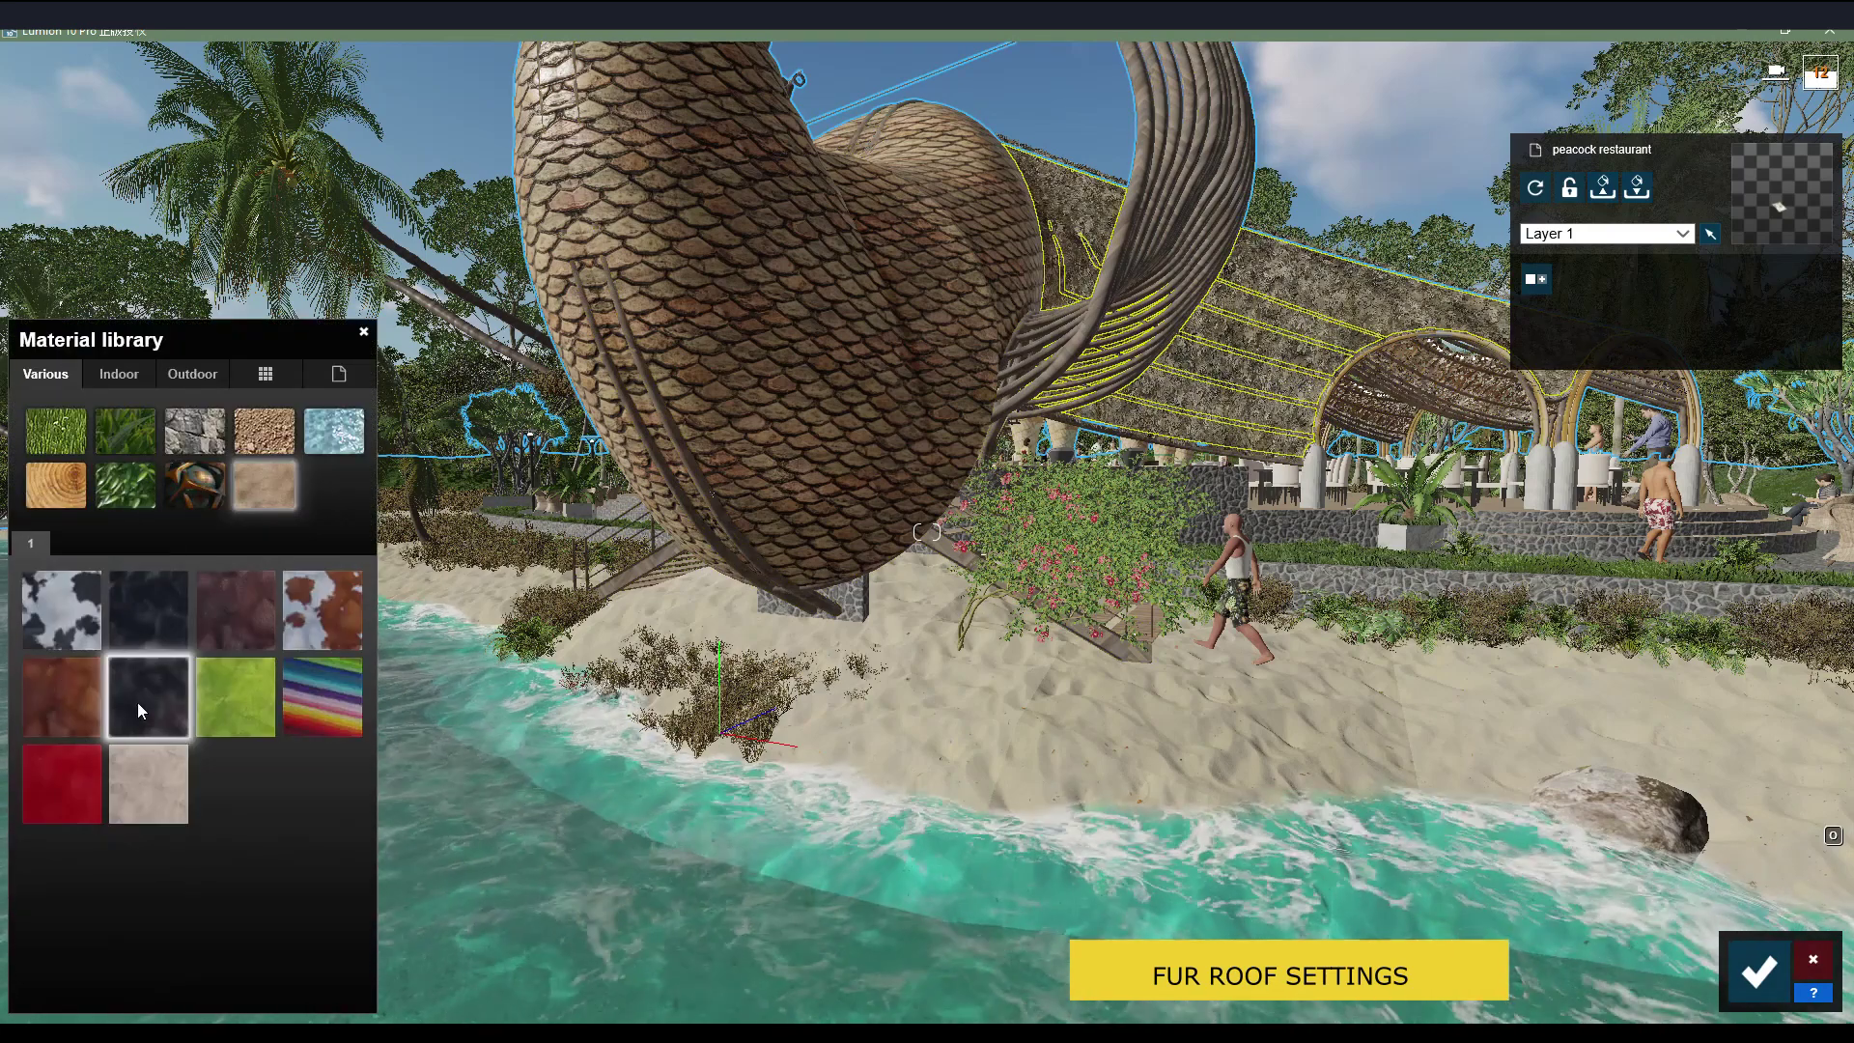
left_click(1158, 390)
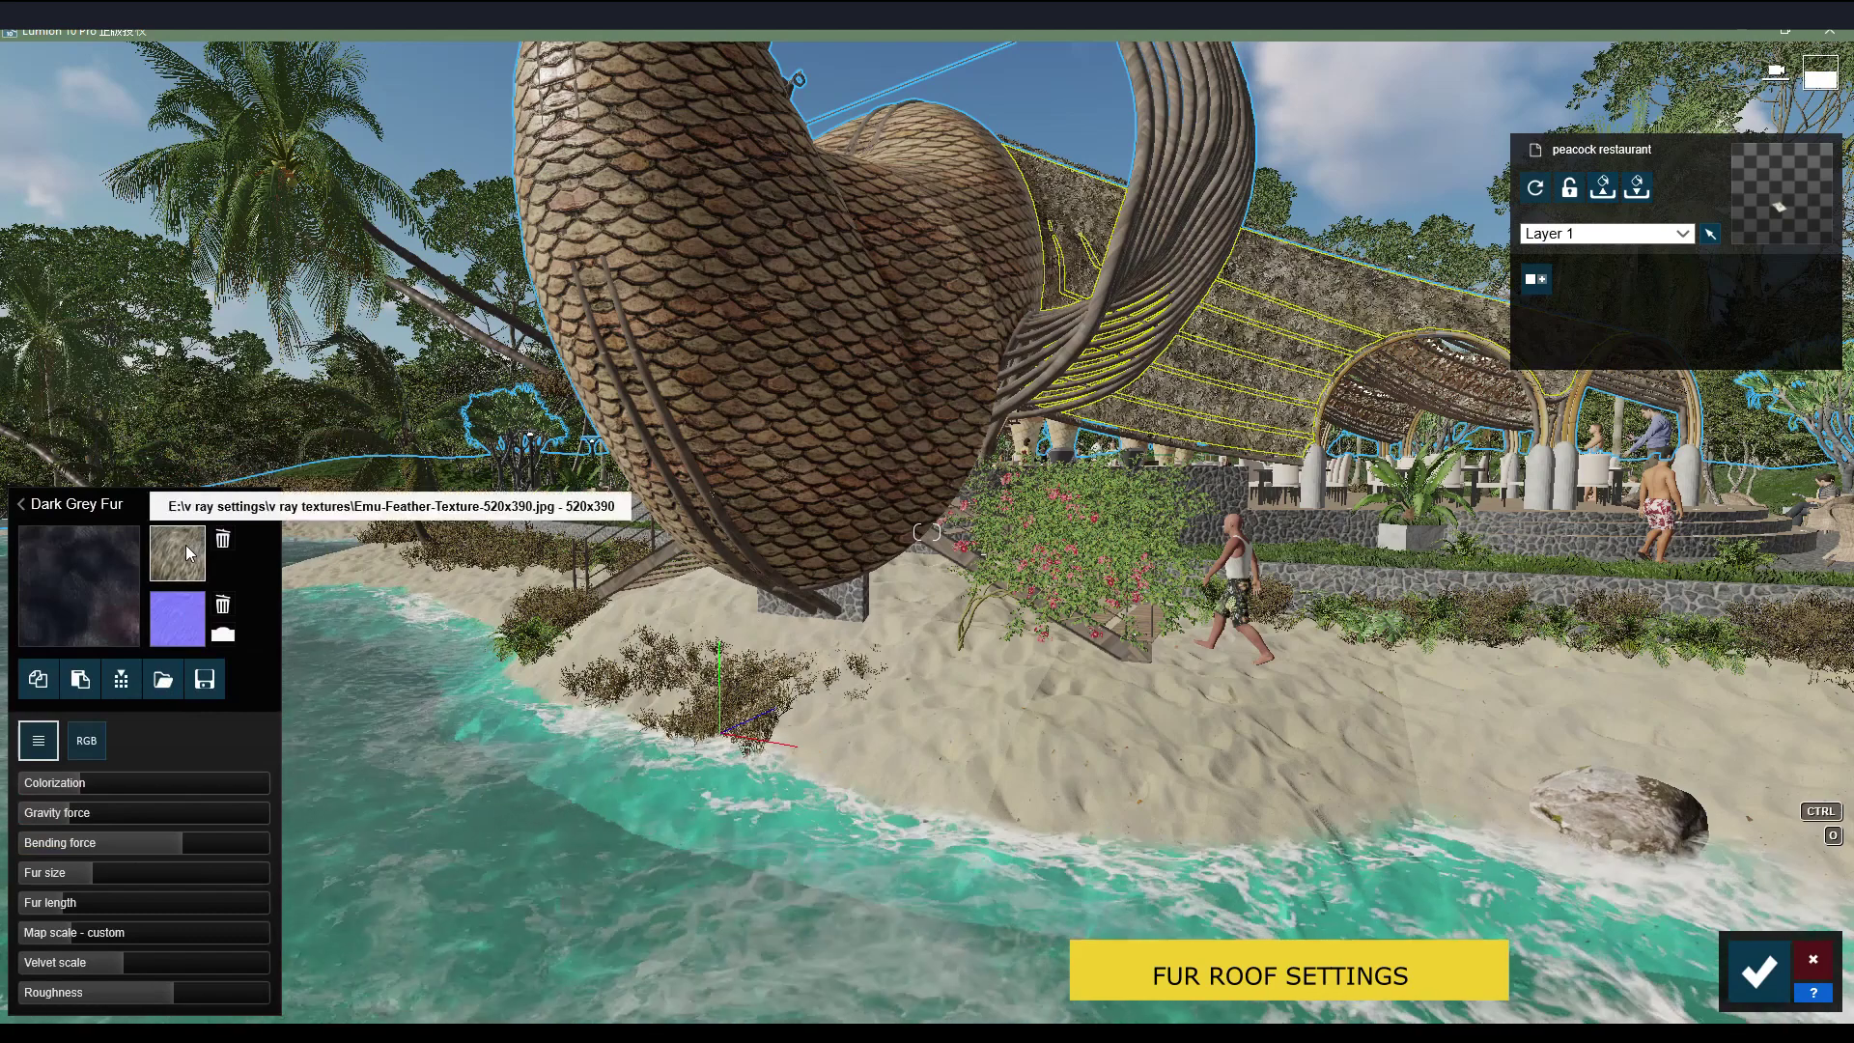
left_click(177, 556)
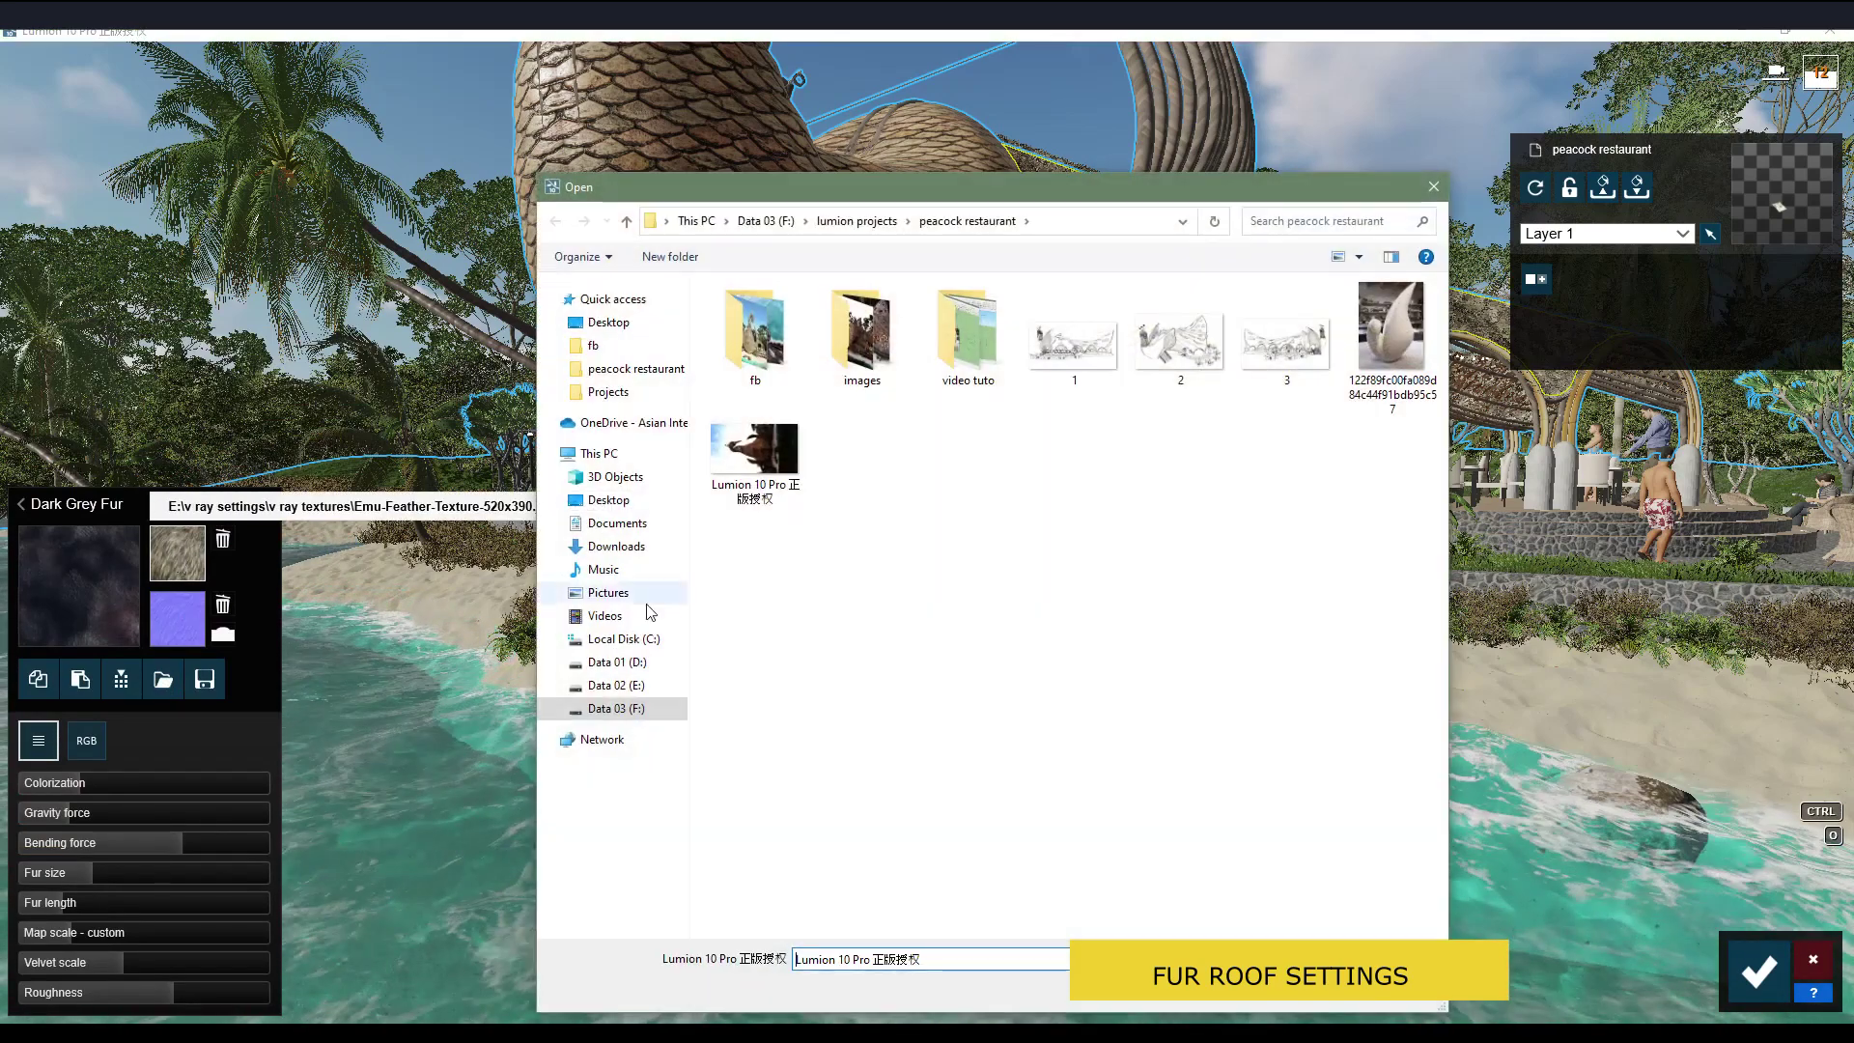
left_click(617, 687)
double_click(763, 496)
double_click(797, 460)
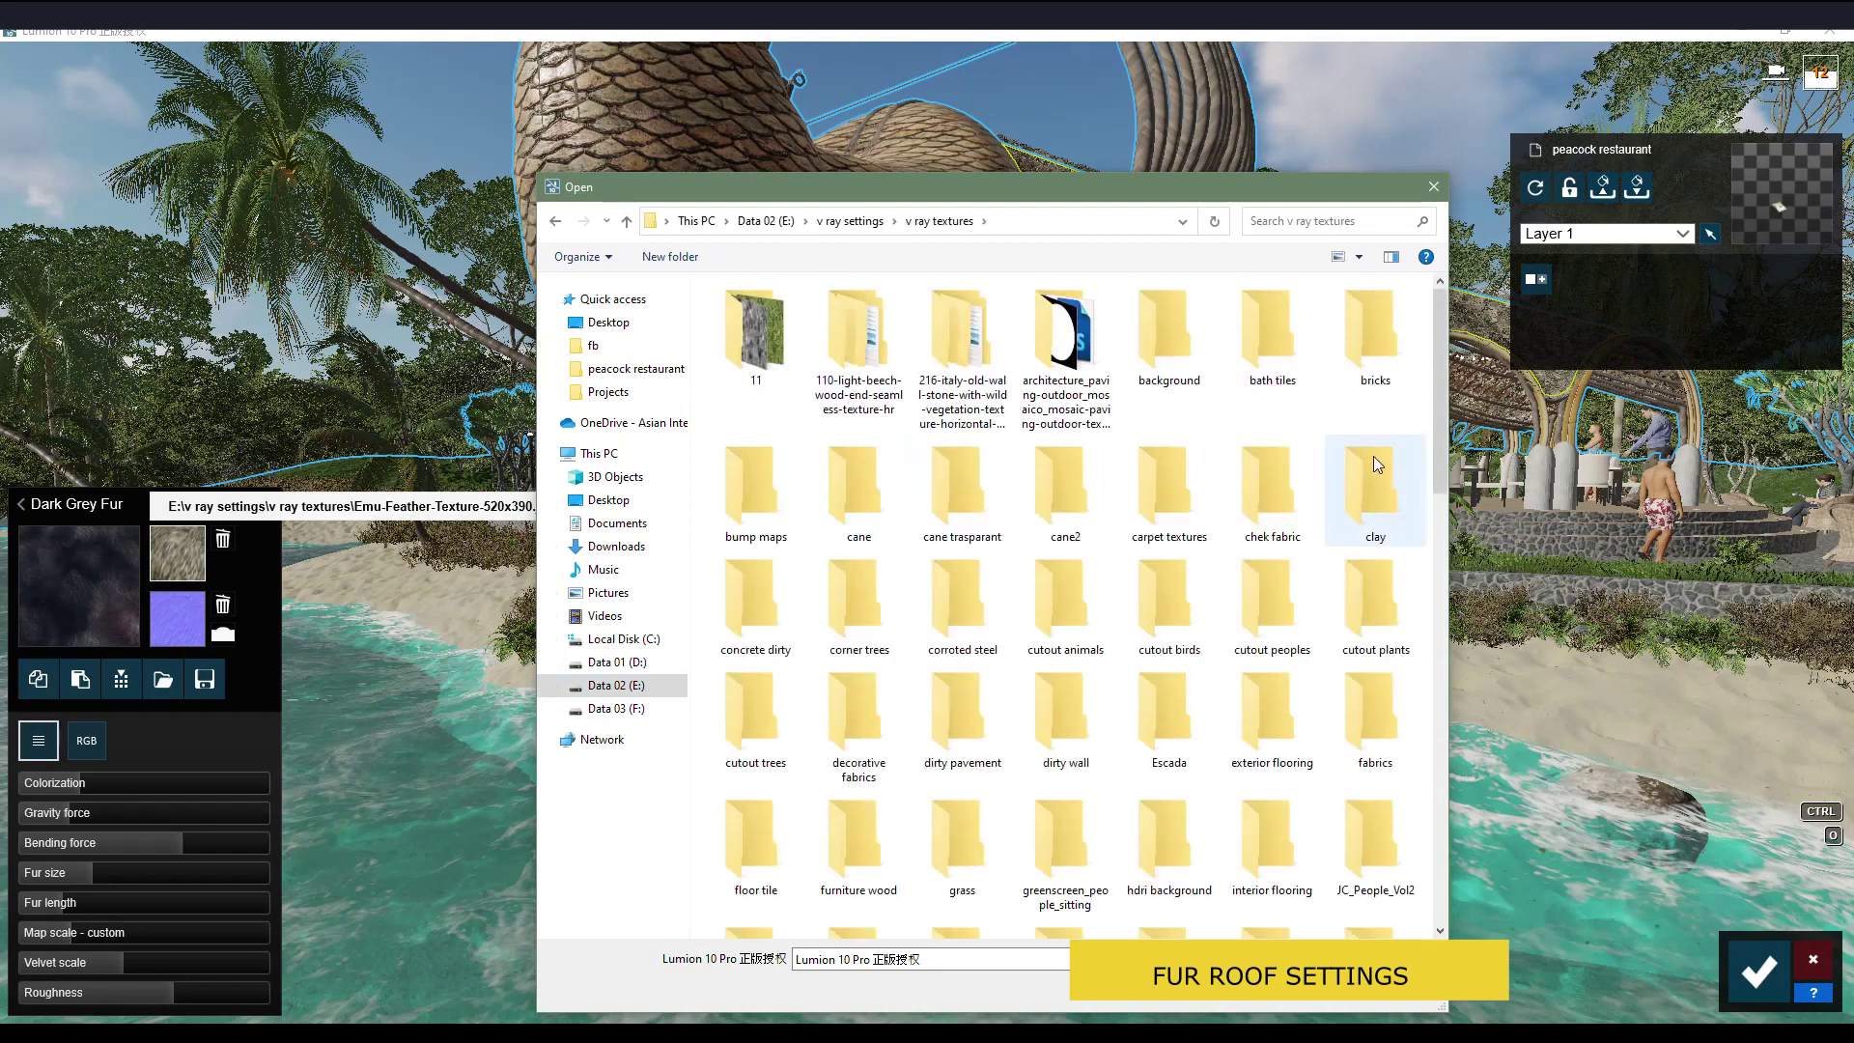
Preview the Emu-Feather texture image, then close the preview and file dialog.
left_click_drag(1433, 391, 1431, 877)
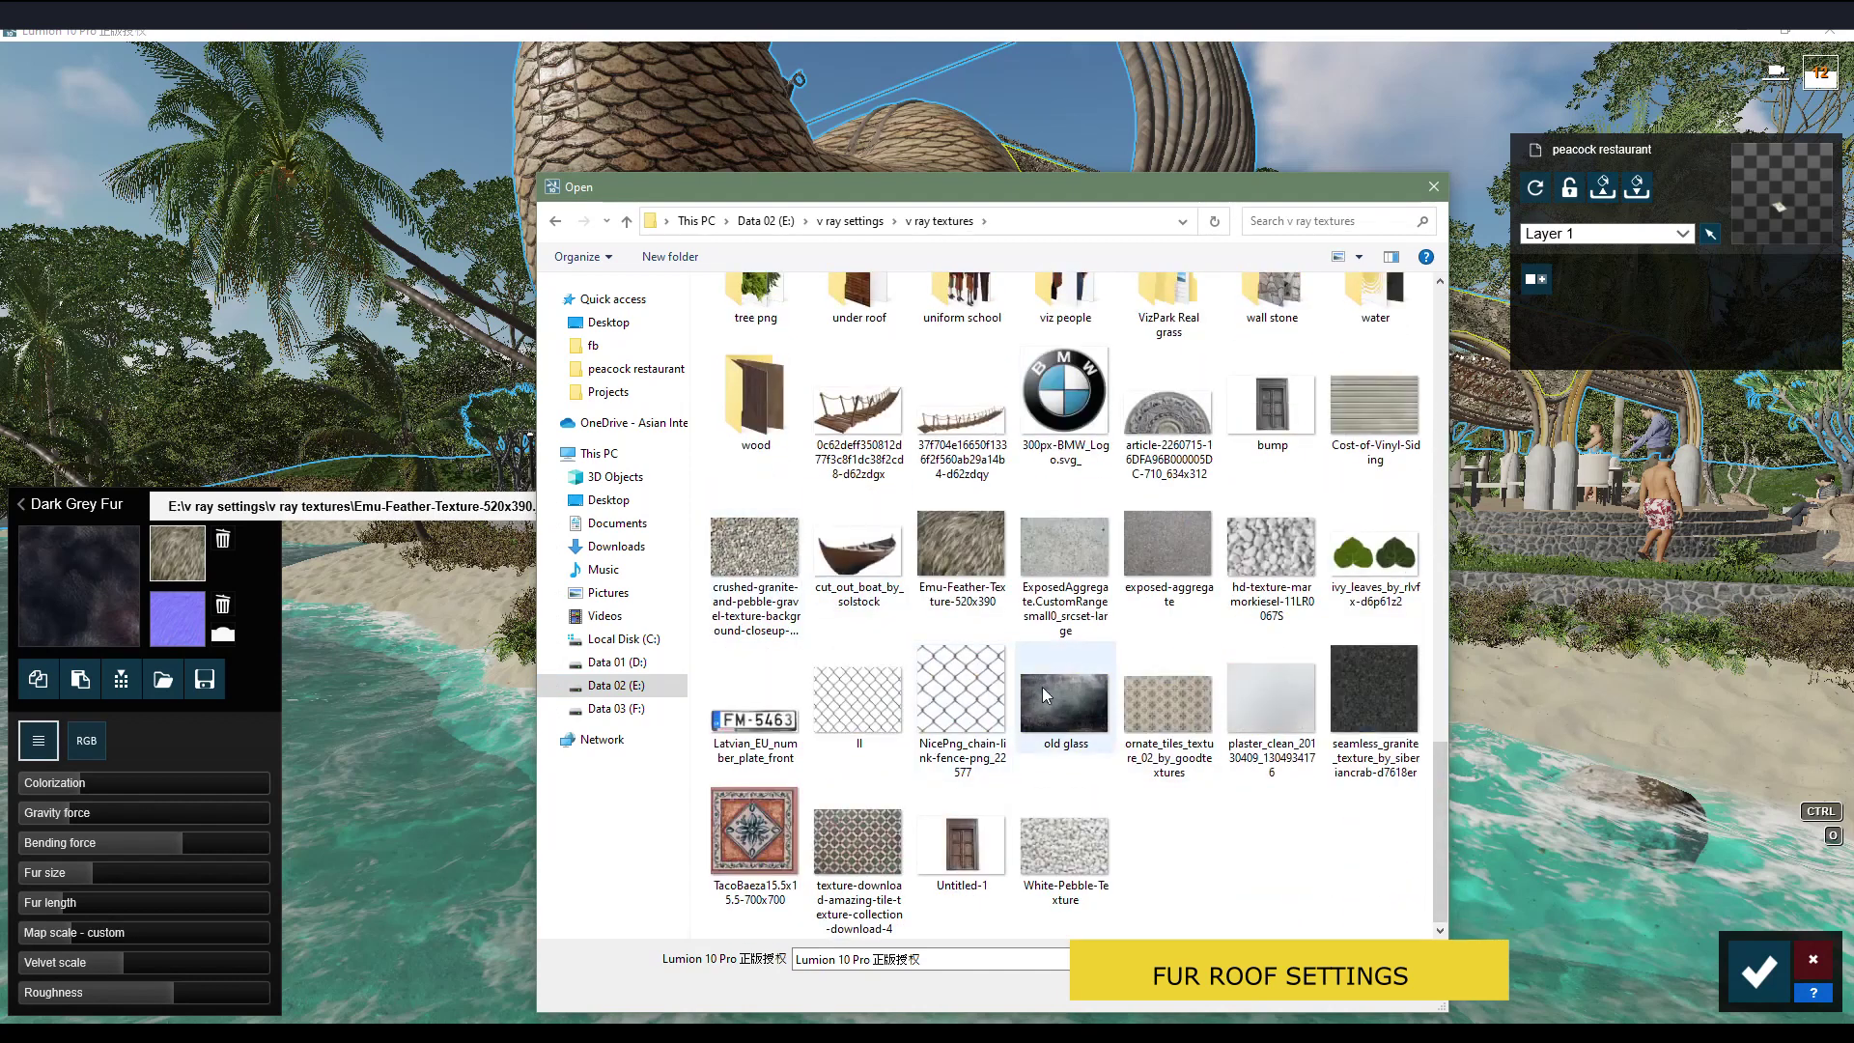
right_click(960, 558)
key("Escape")
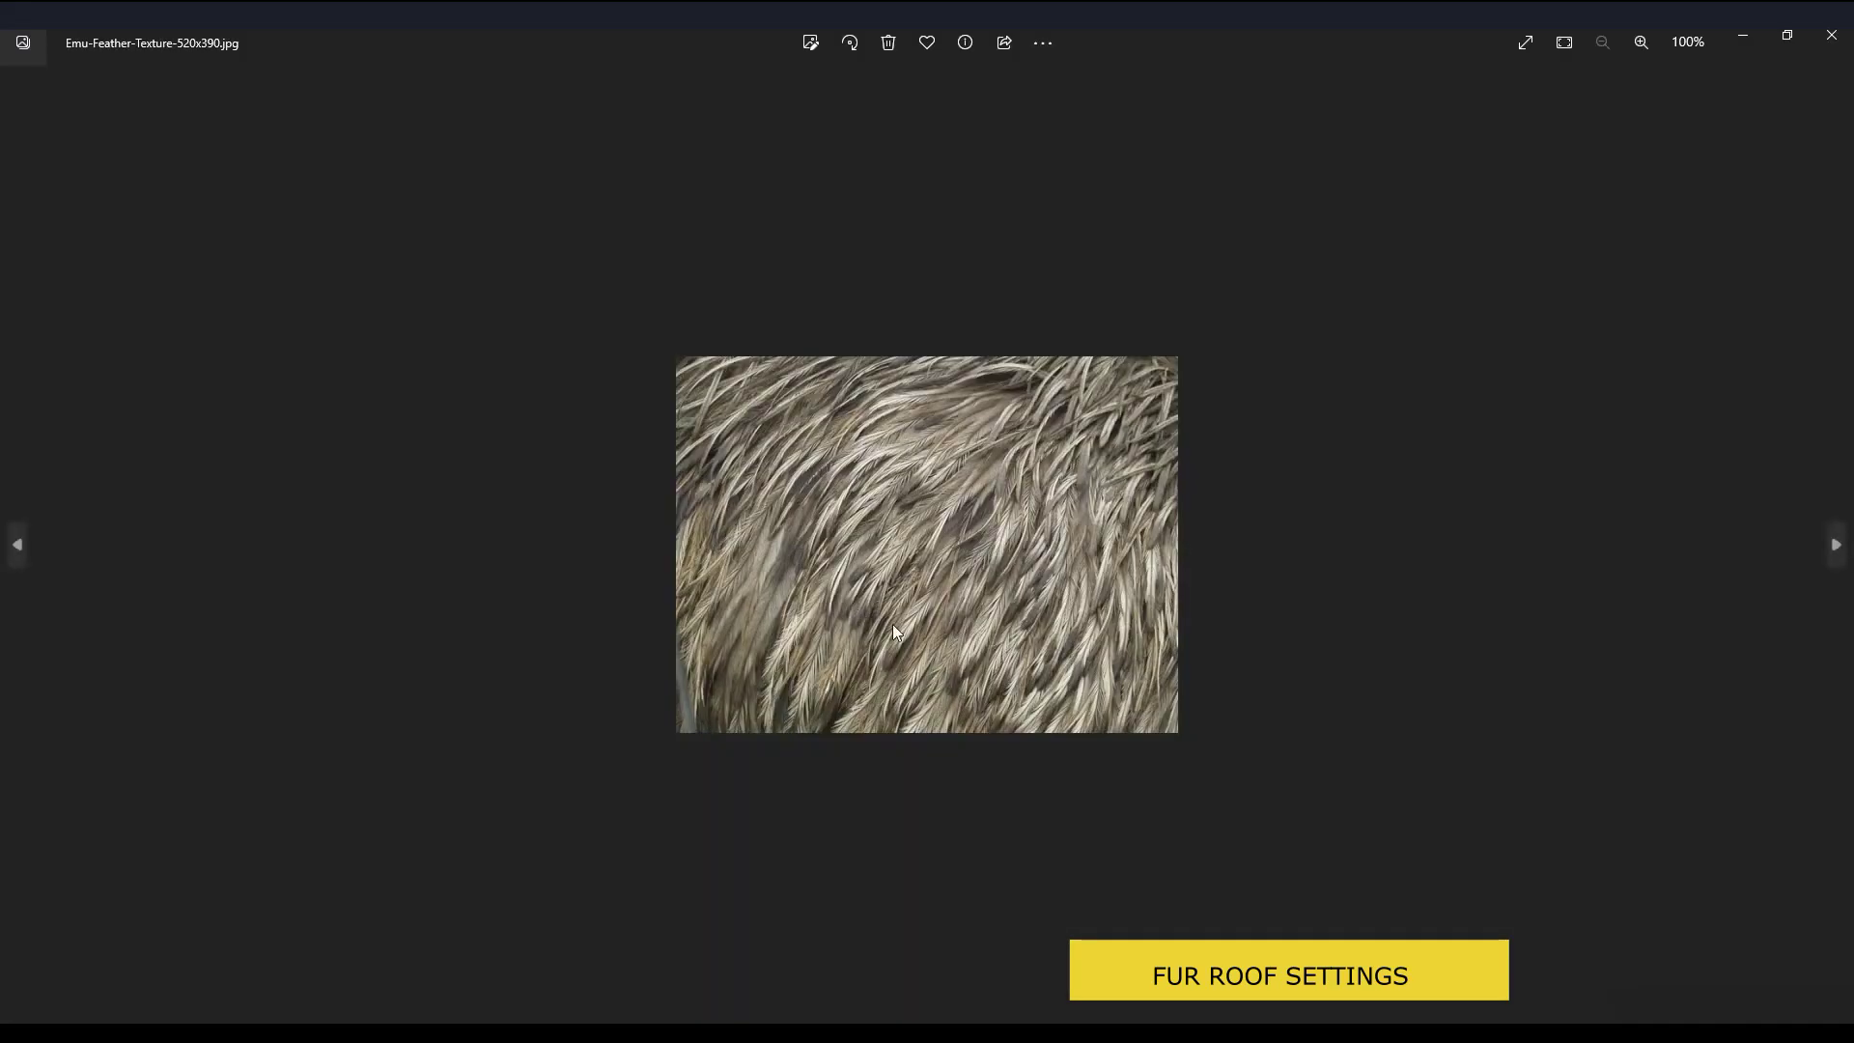
scroll(893, 624, "up", 3)
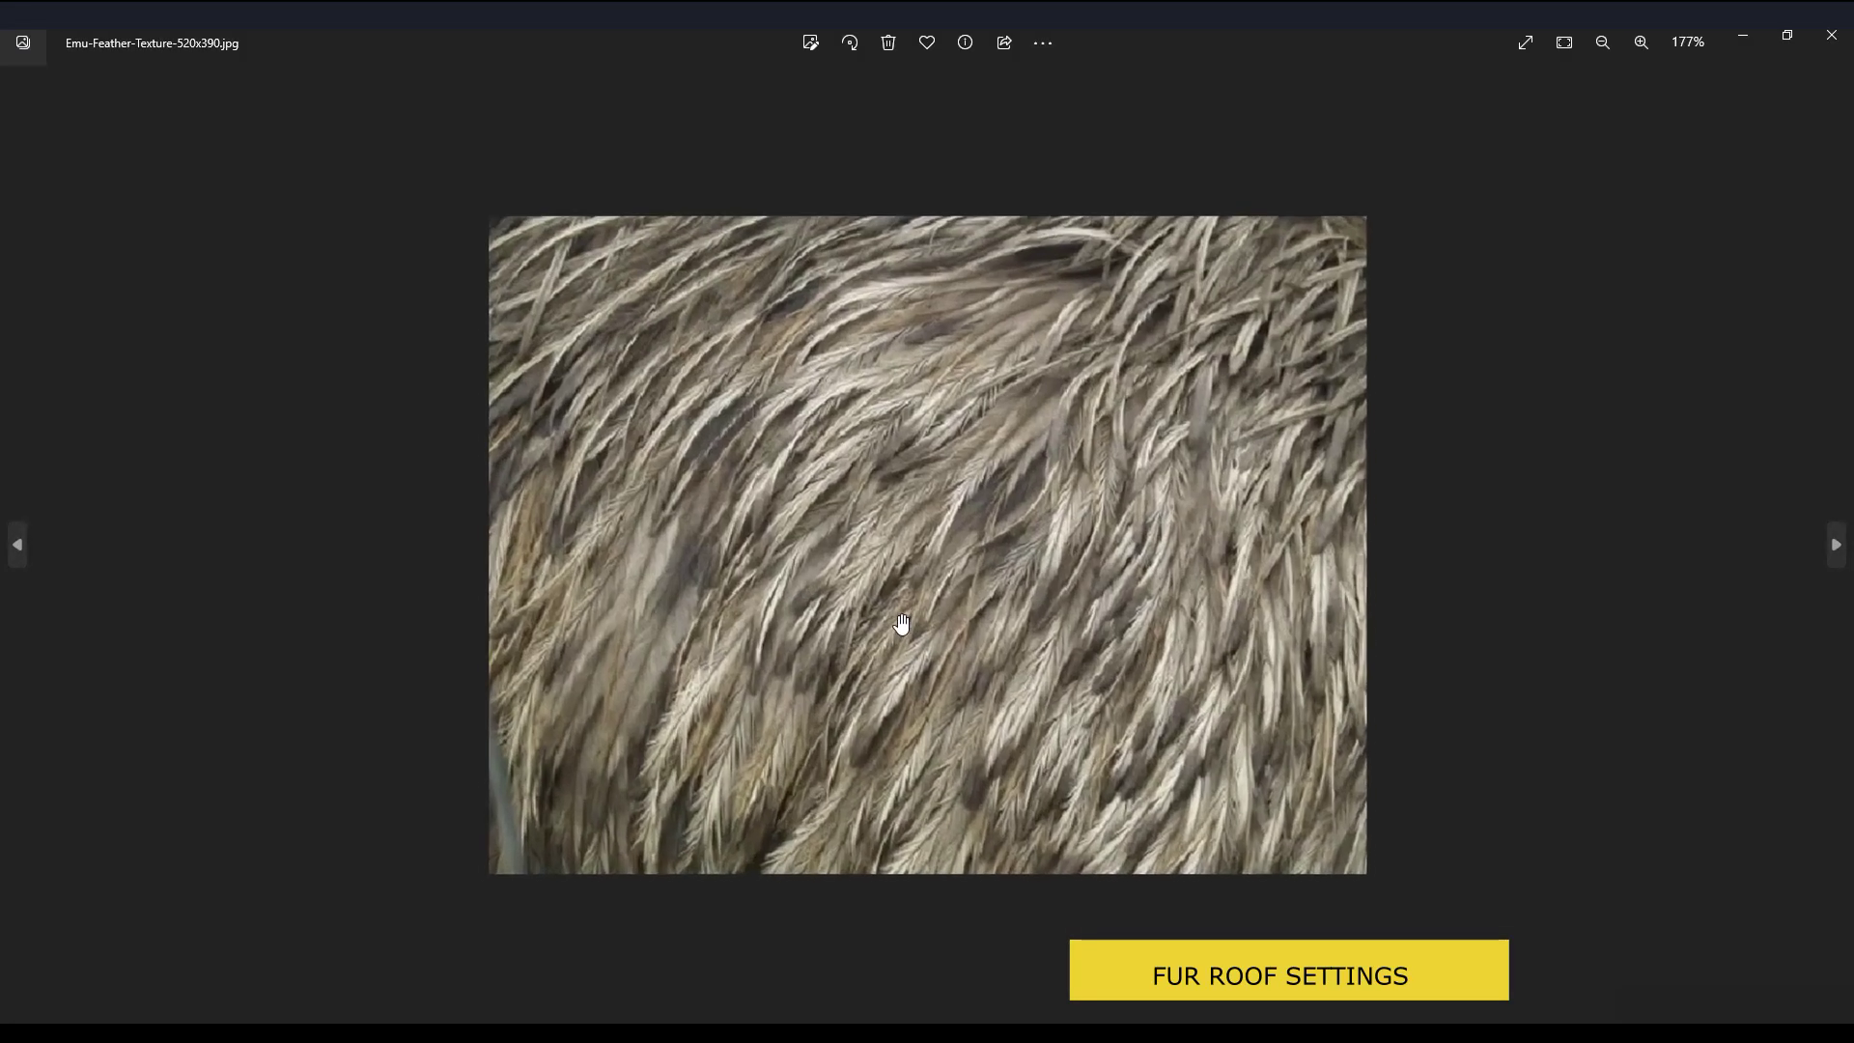
left_click(1834, 42)
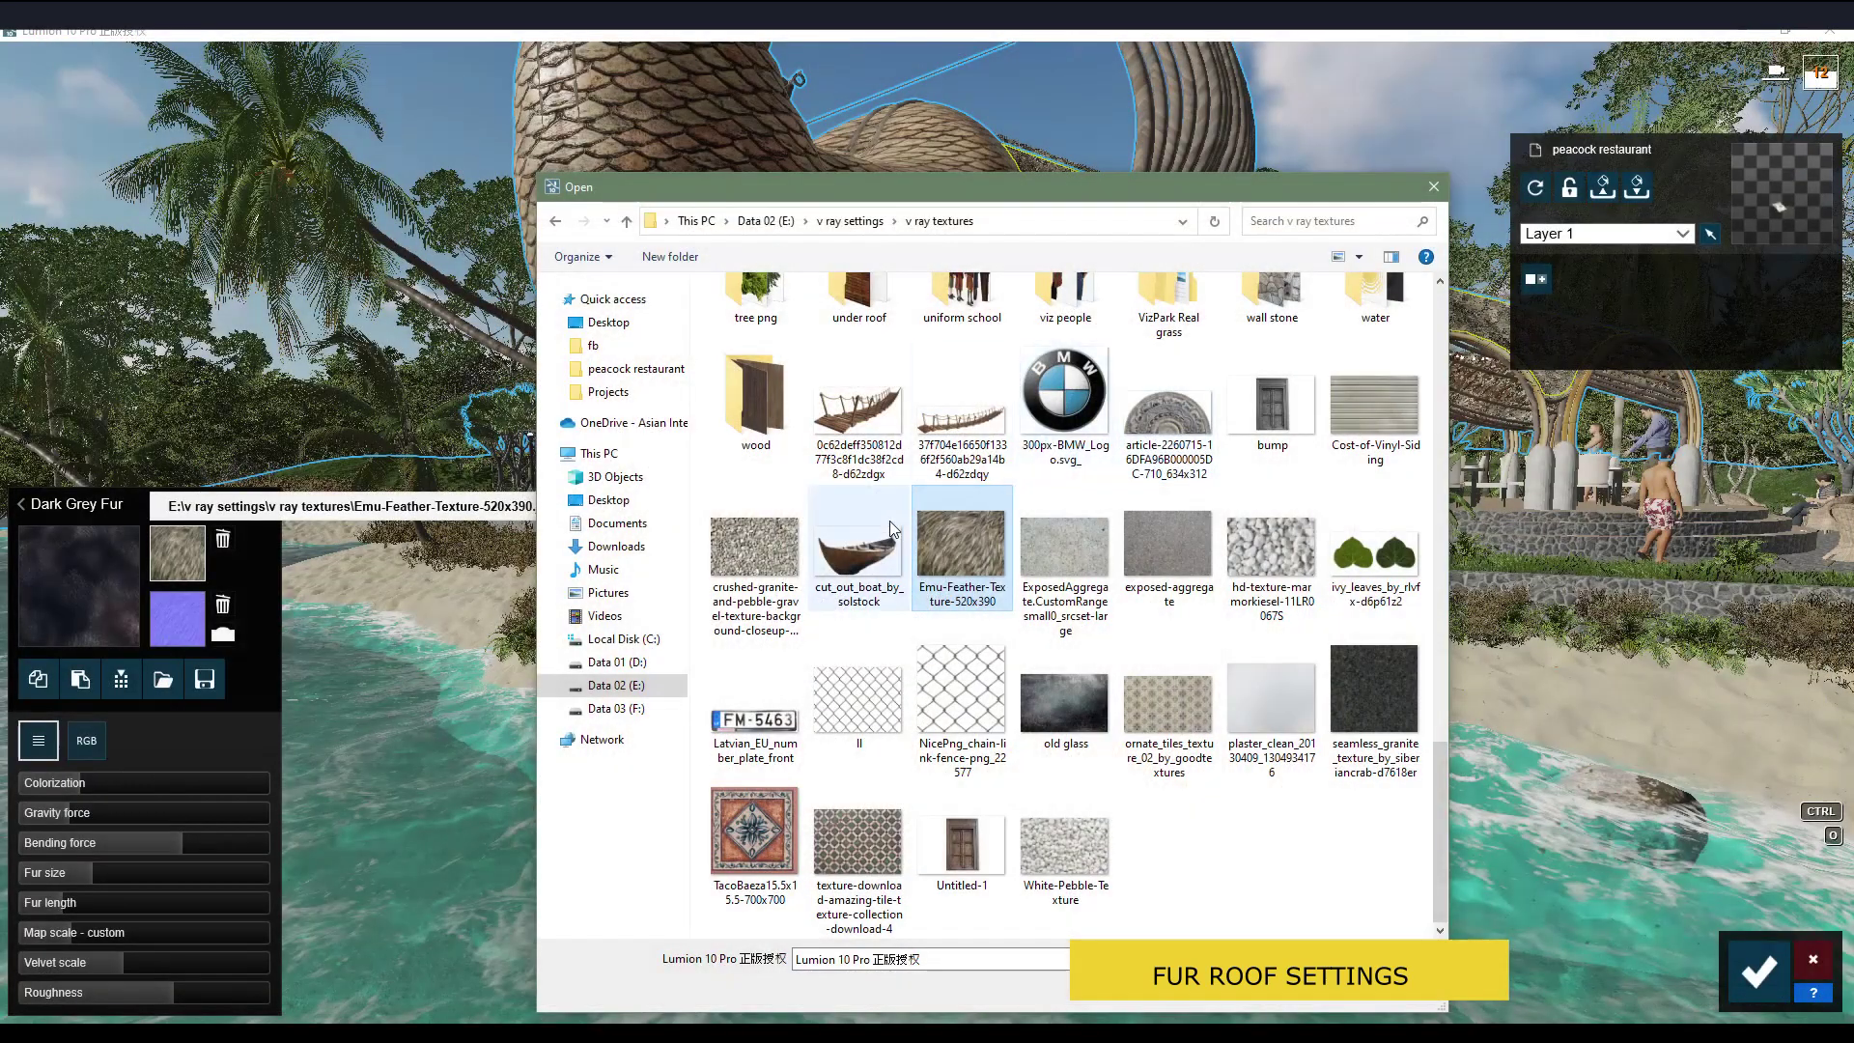
left_click(1401, 1002)
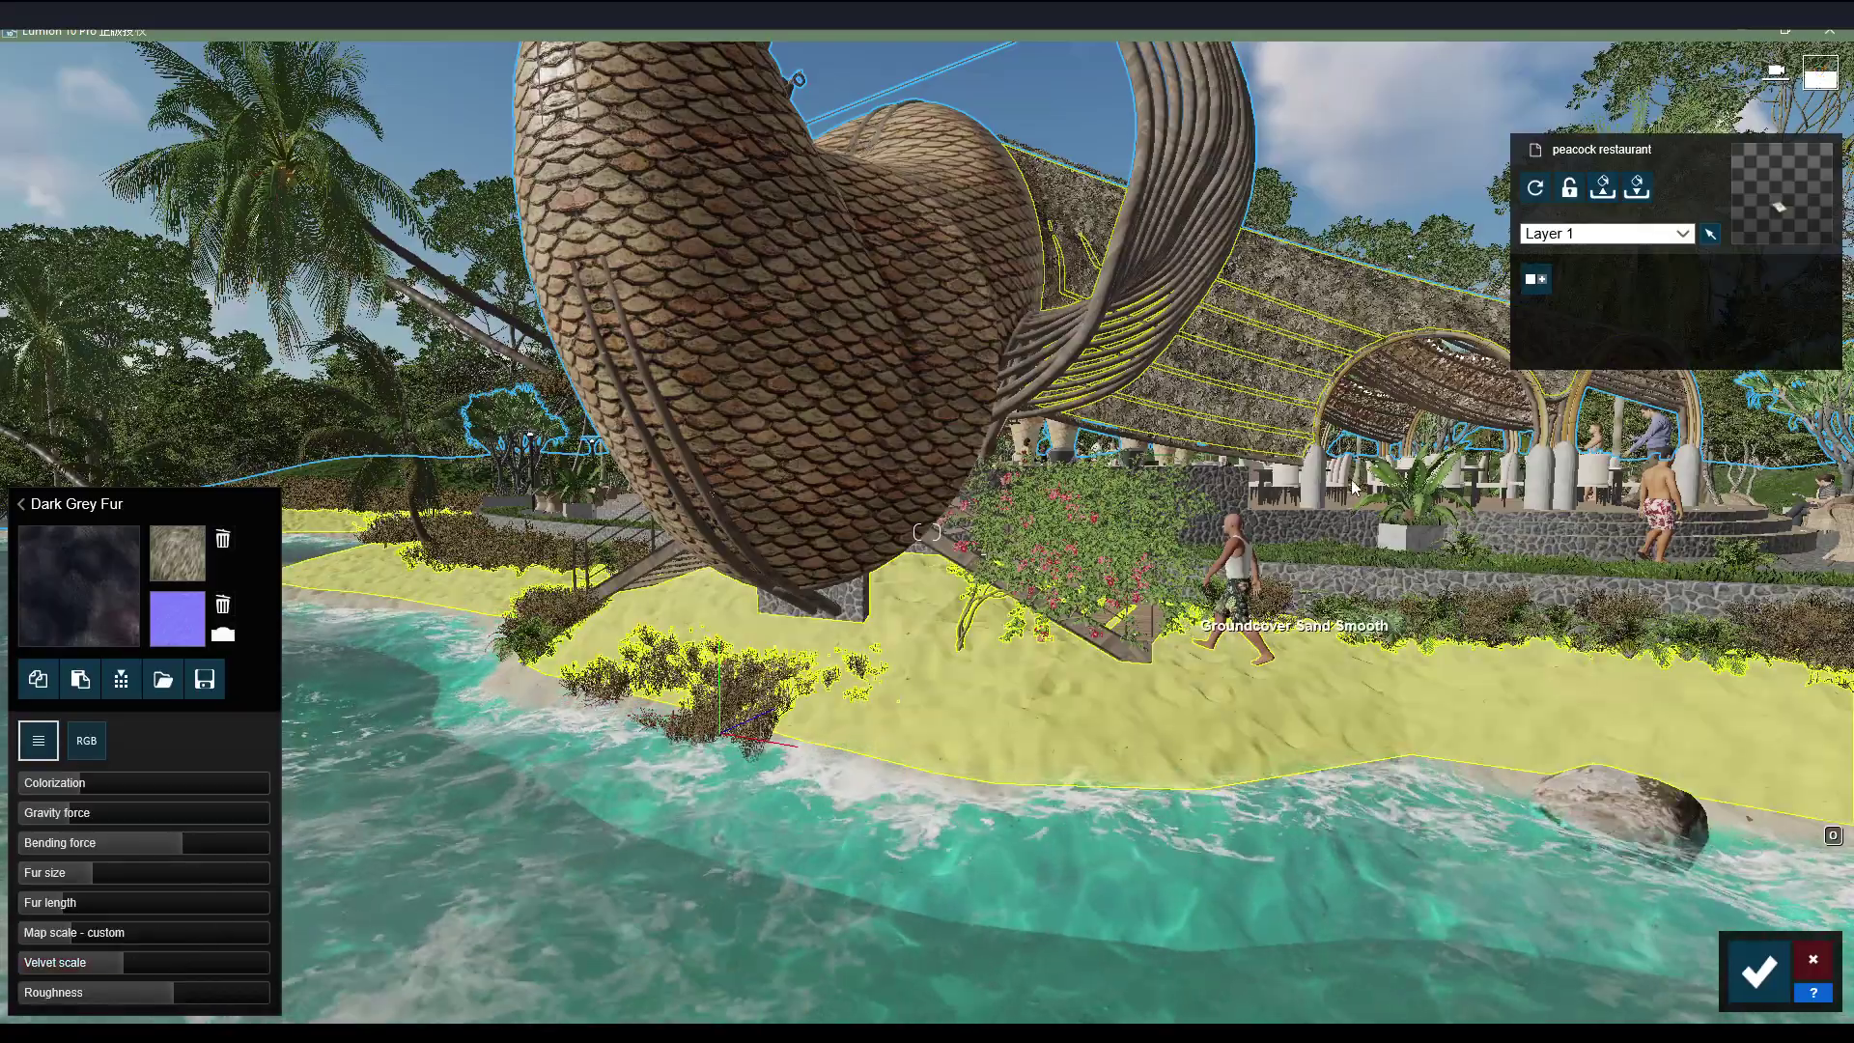
Fly the camera from the beach to the restaurant's arched entrance and deck.
right_click_drag(1371, 353, 1207, 559)
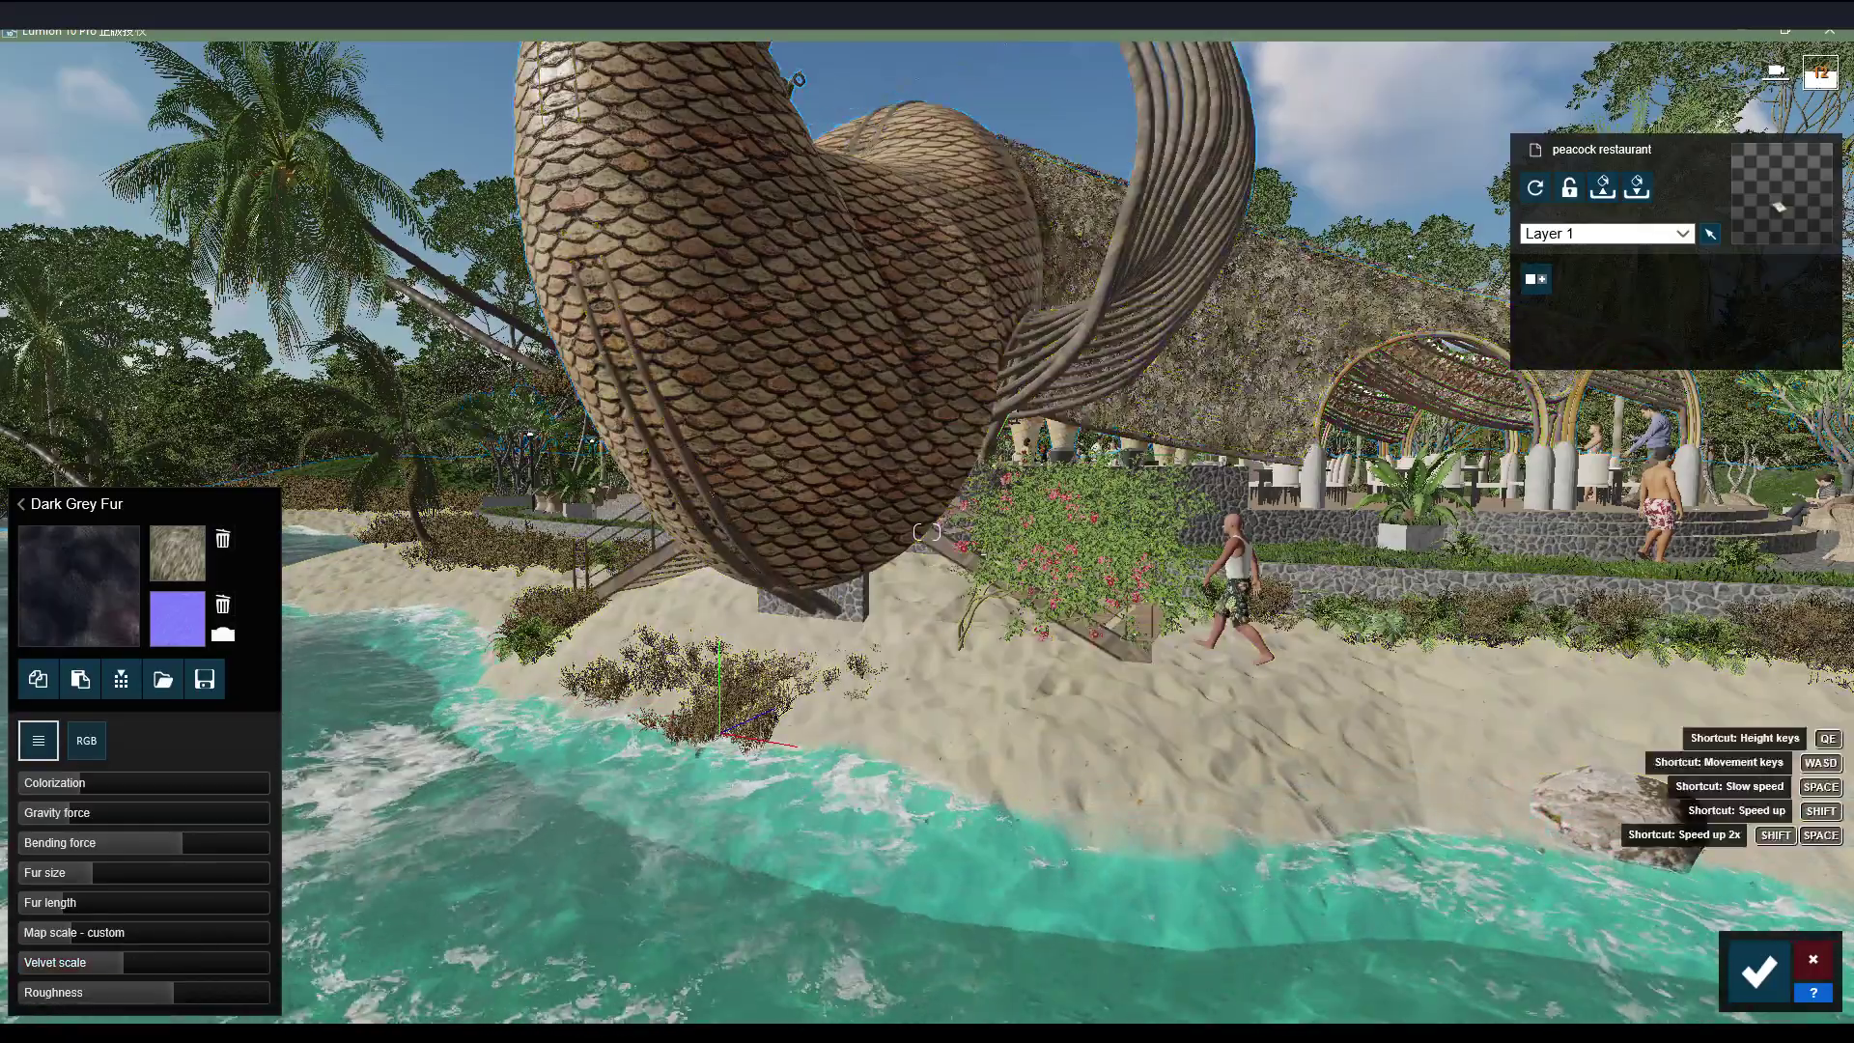
key("w")
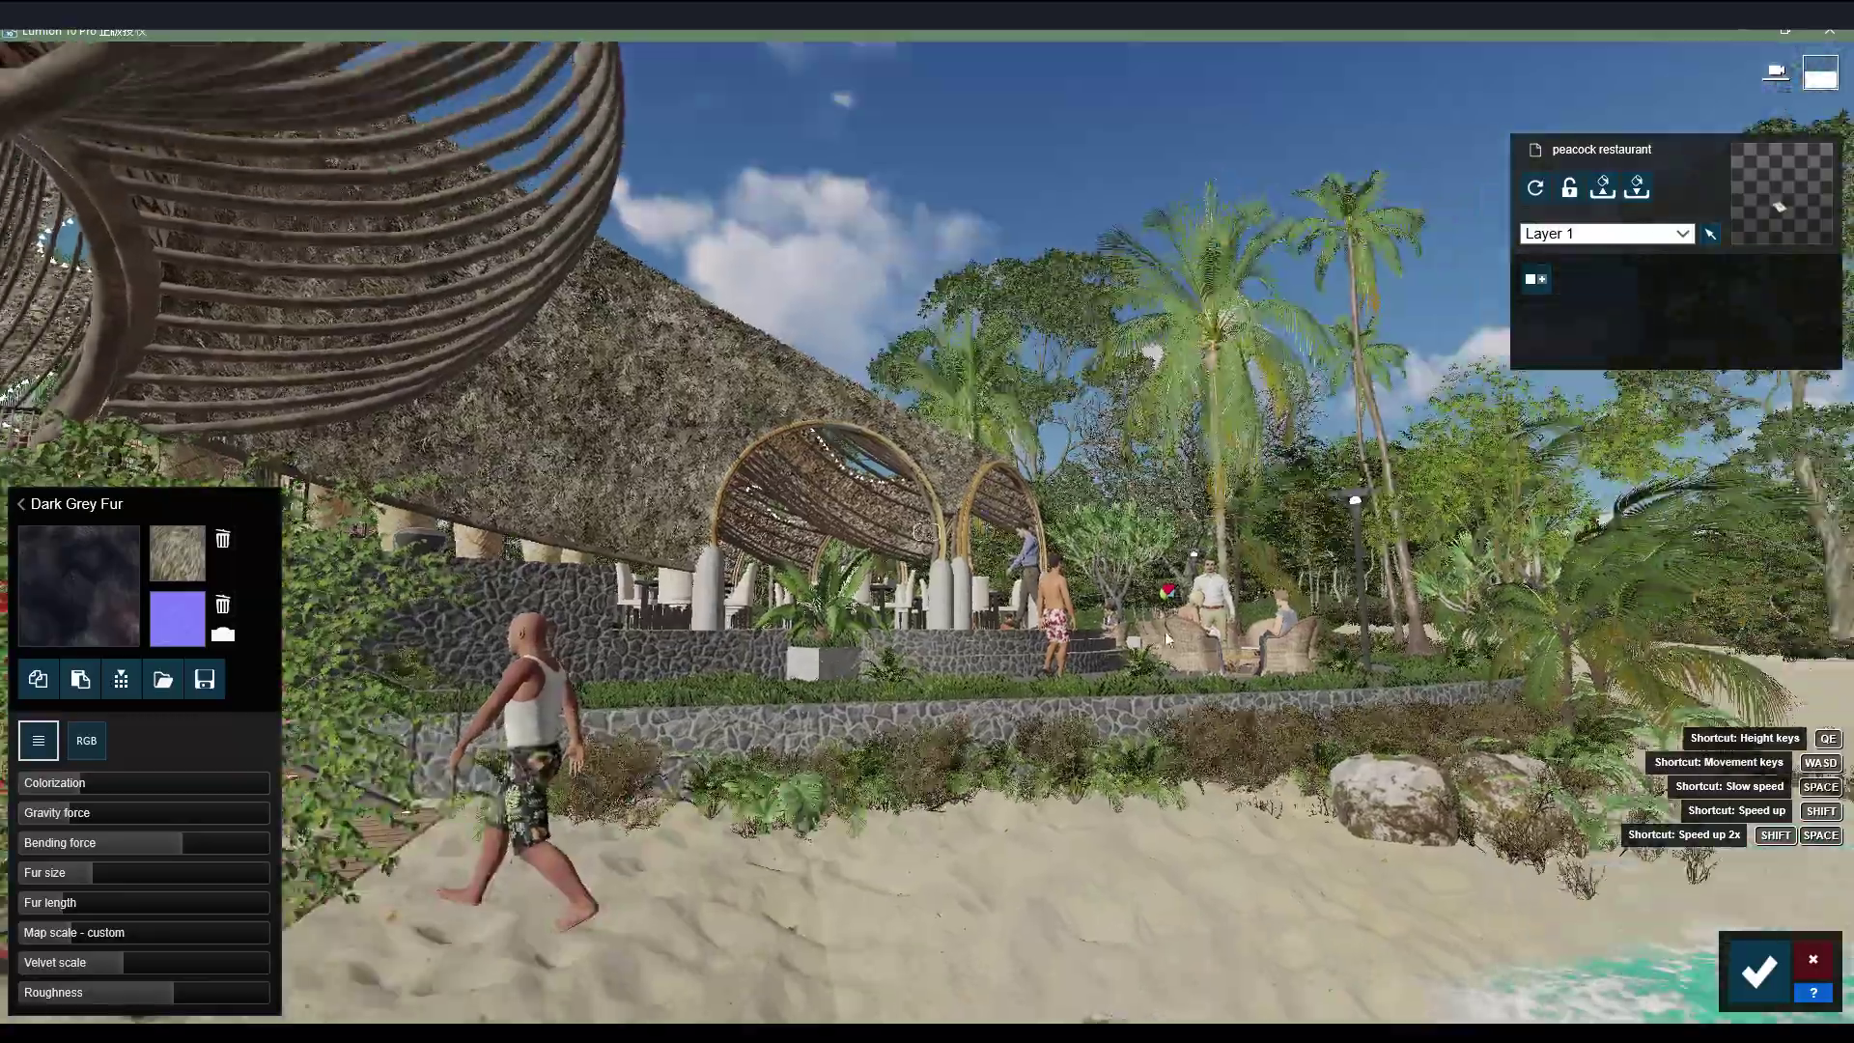
right_click_drag(1207, 548, 1115, 767)
key("w")
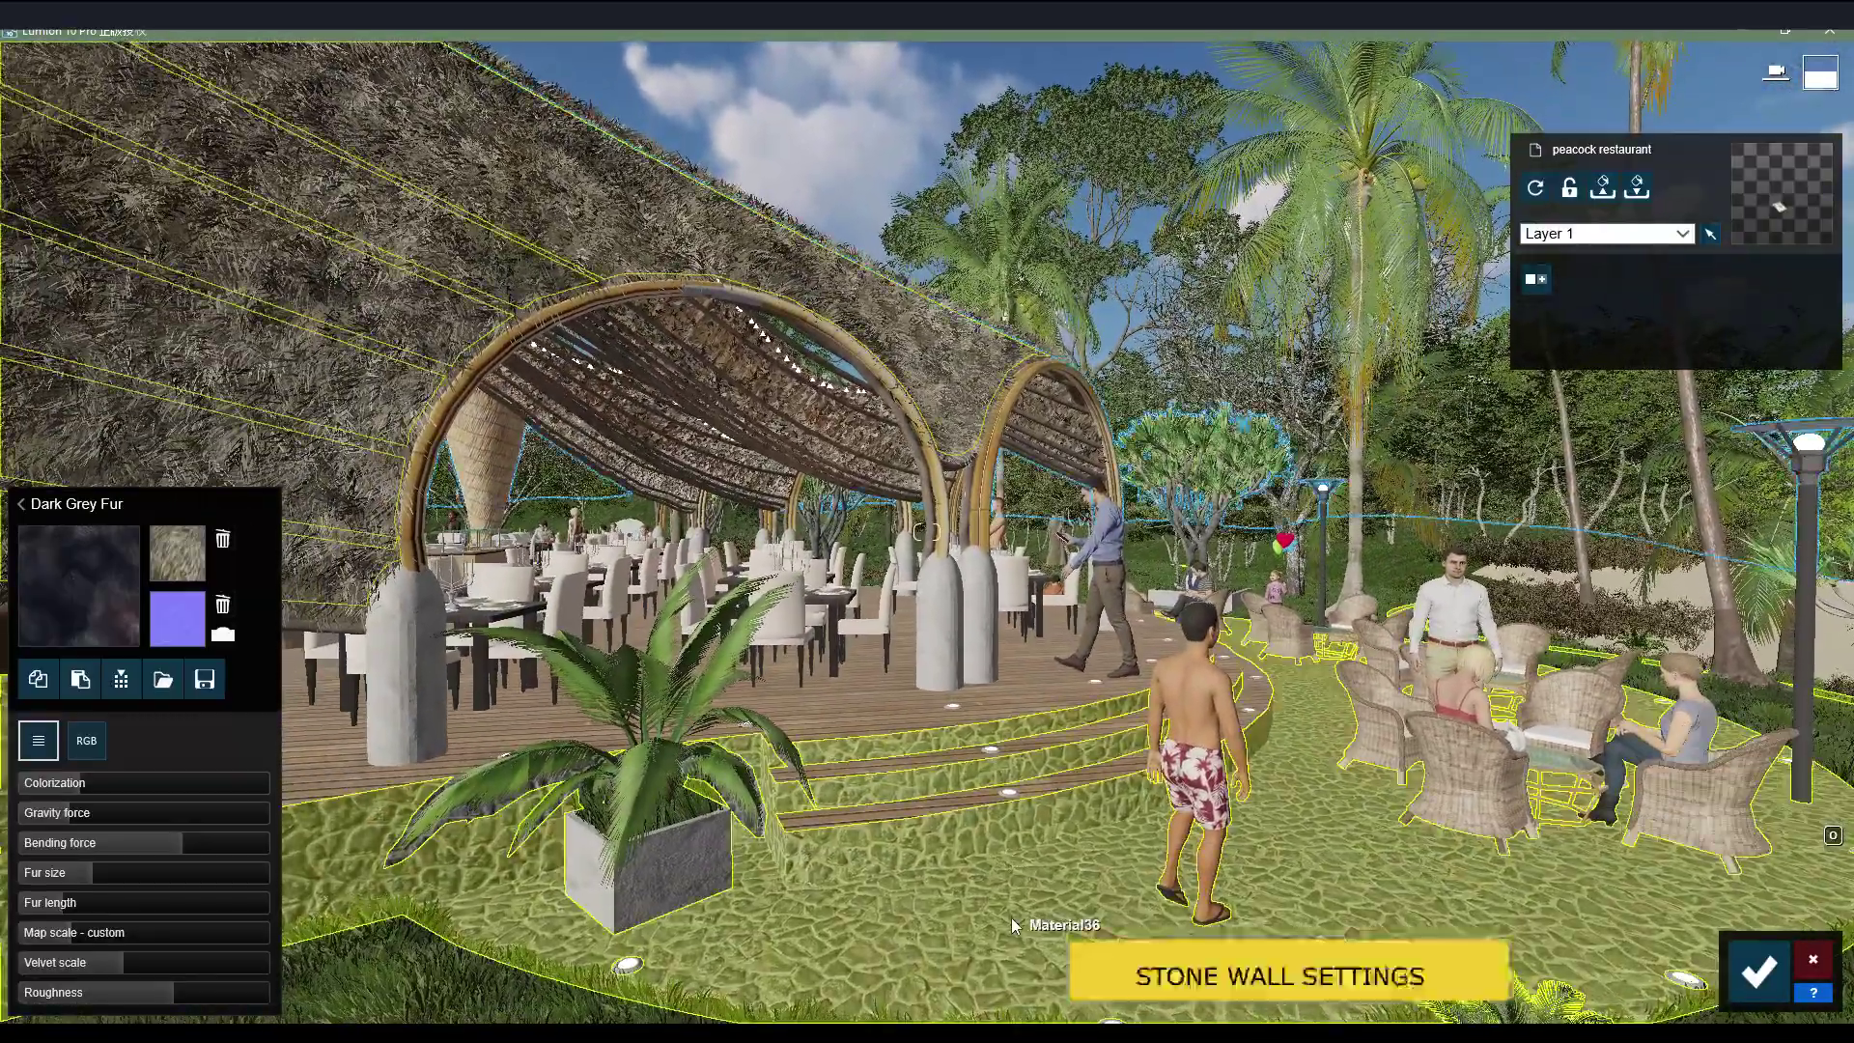
Give the ground Polii Cobblestone 13 3k and the deck floor wood weathering at 0.1.
left_click(1011, 917)
left_click(78, 481)
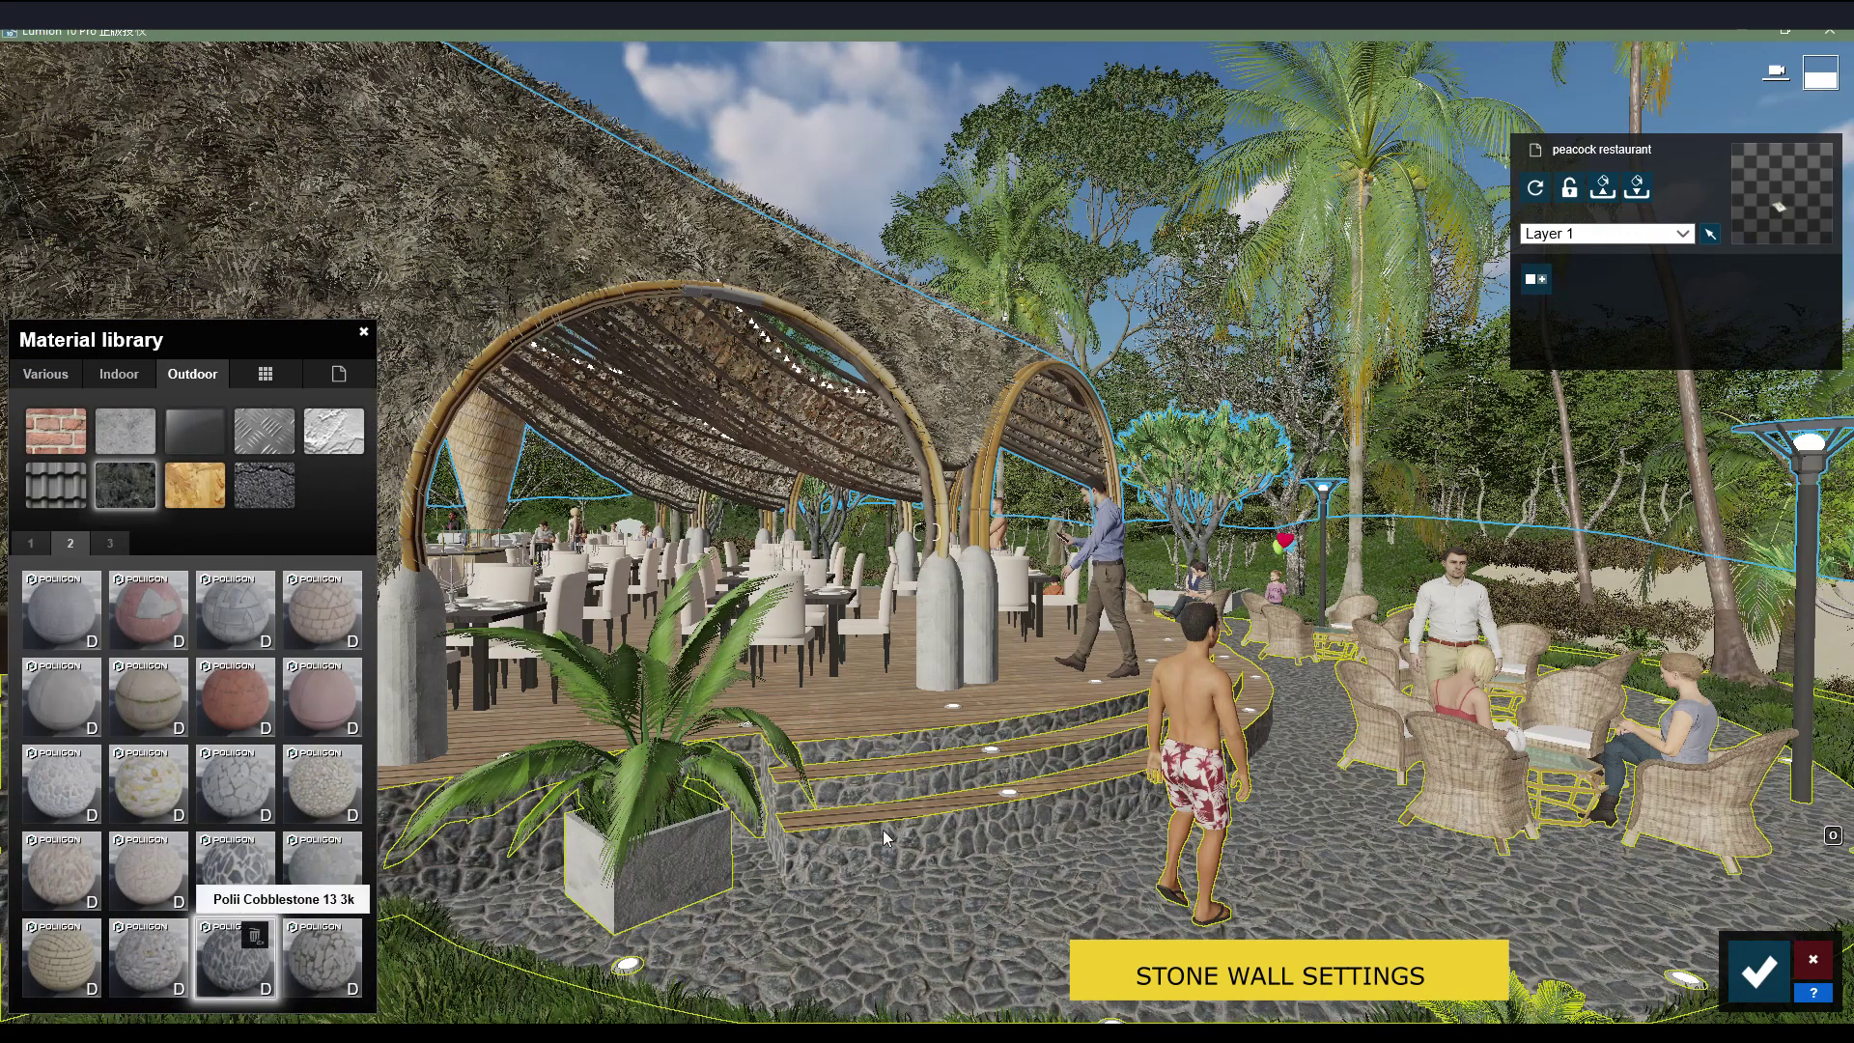
left_click(918, 736)
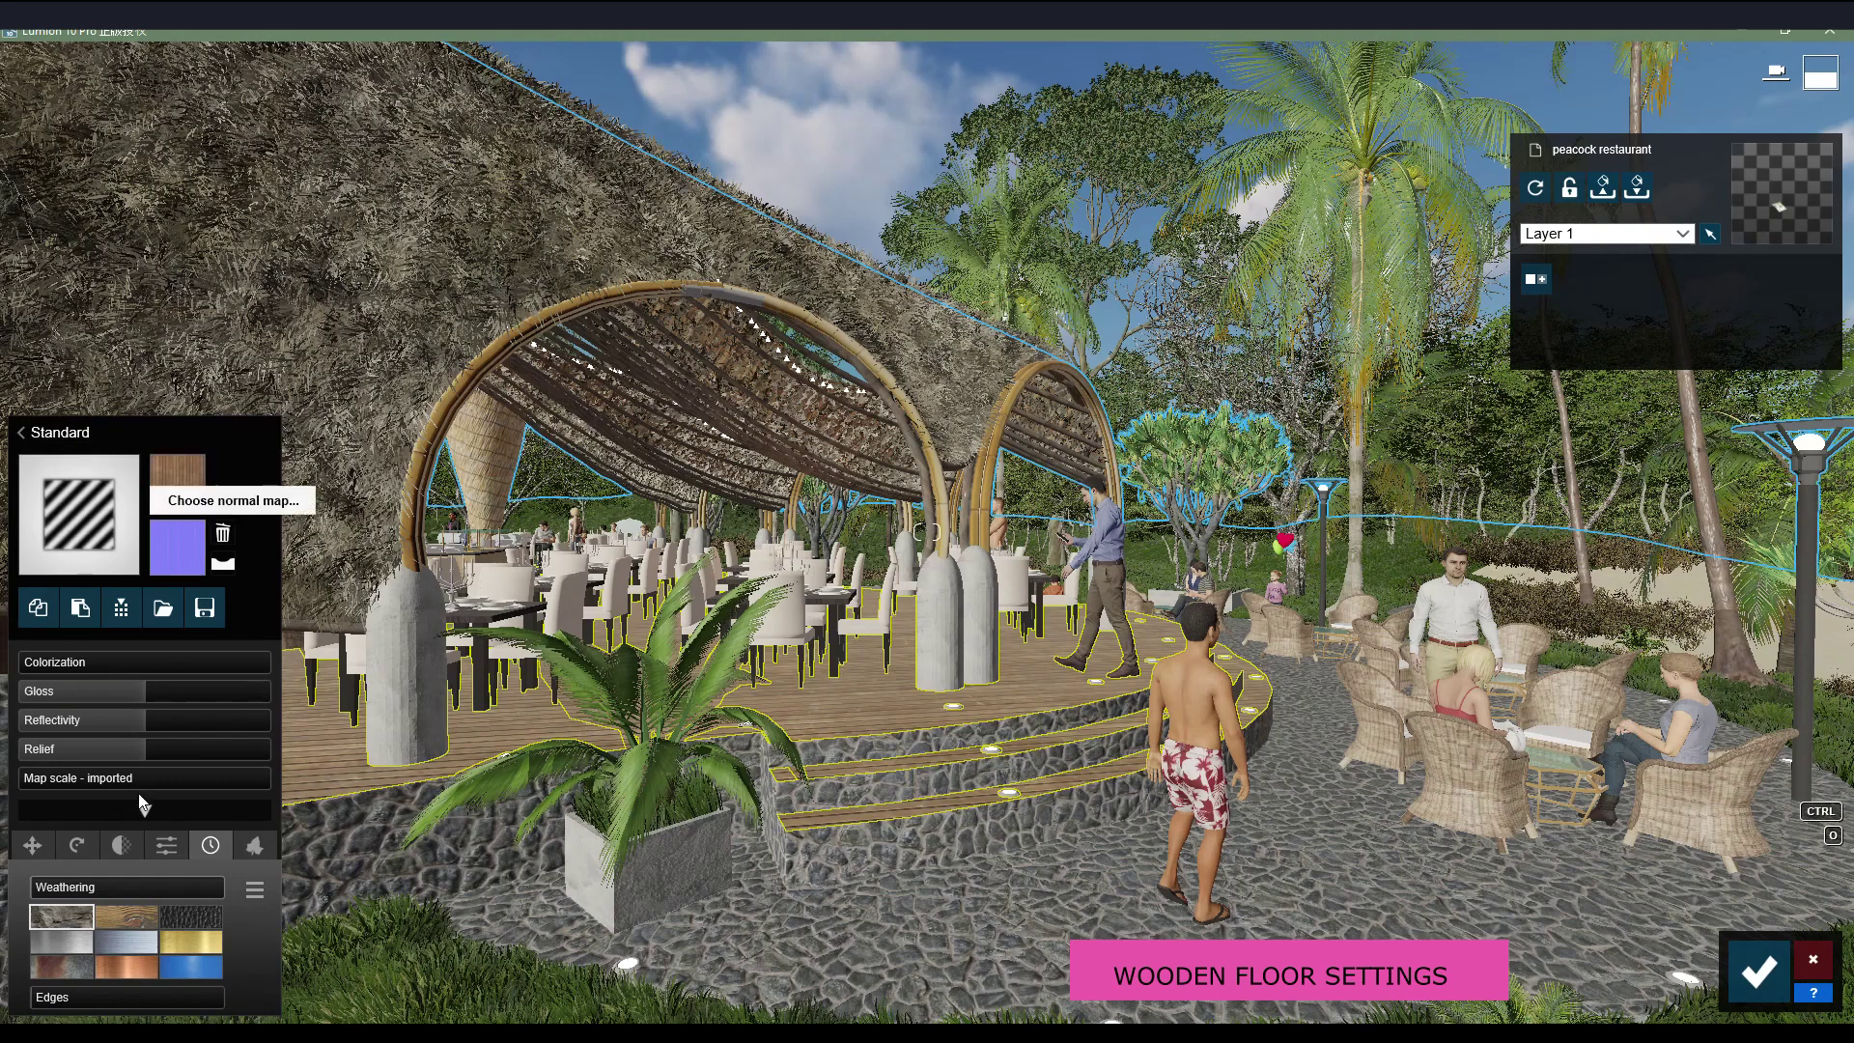
left_click(112, 914)
left_click(48, 890)
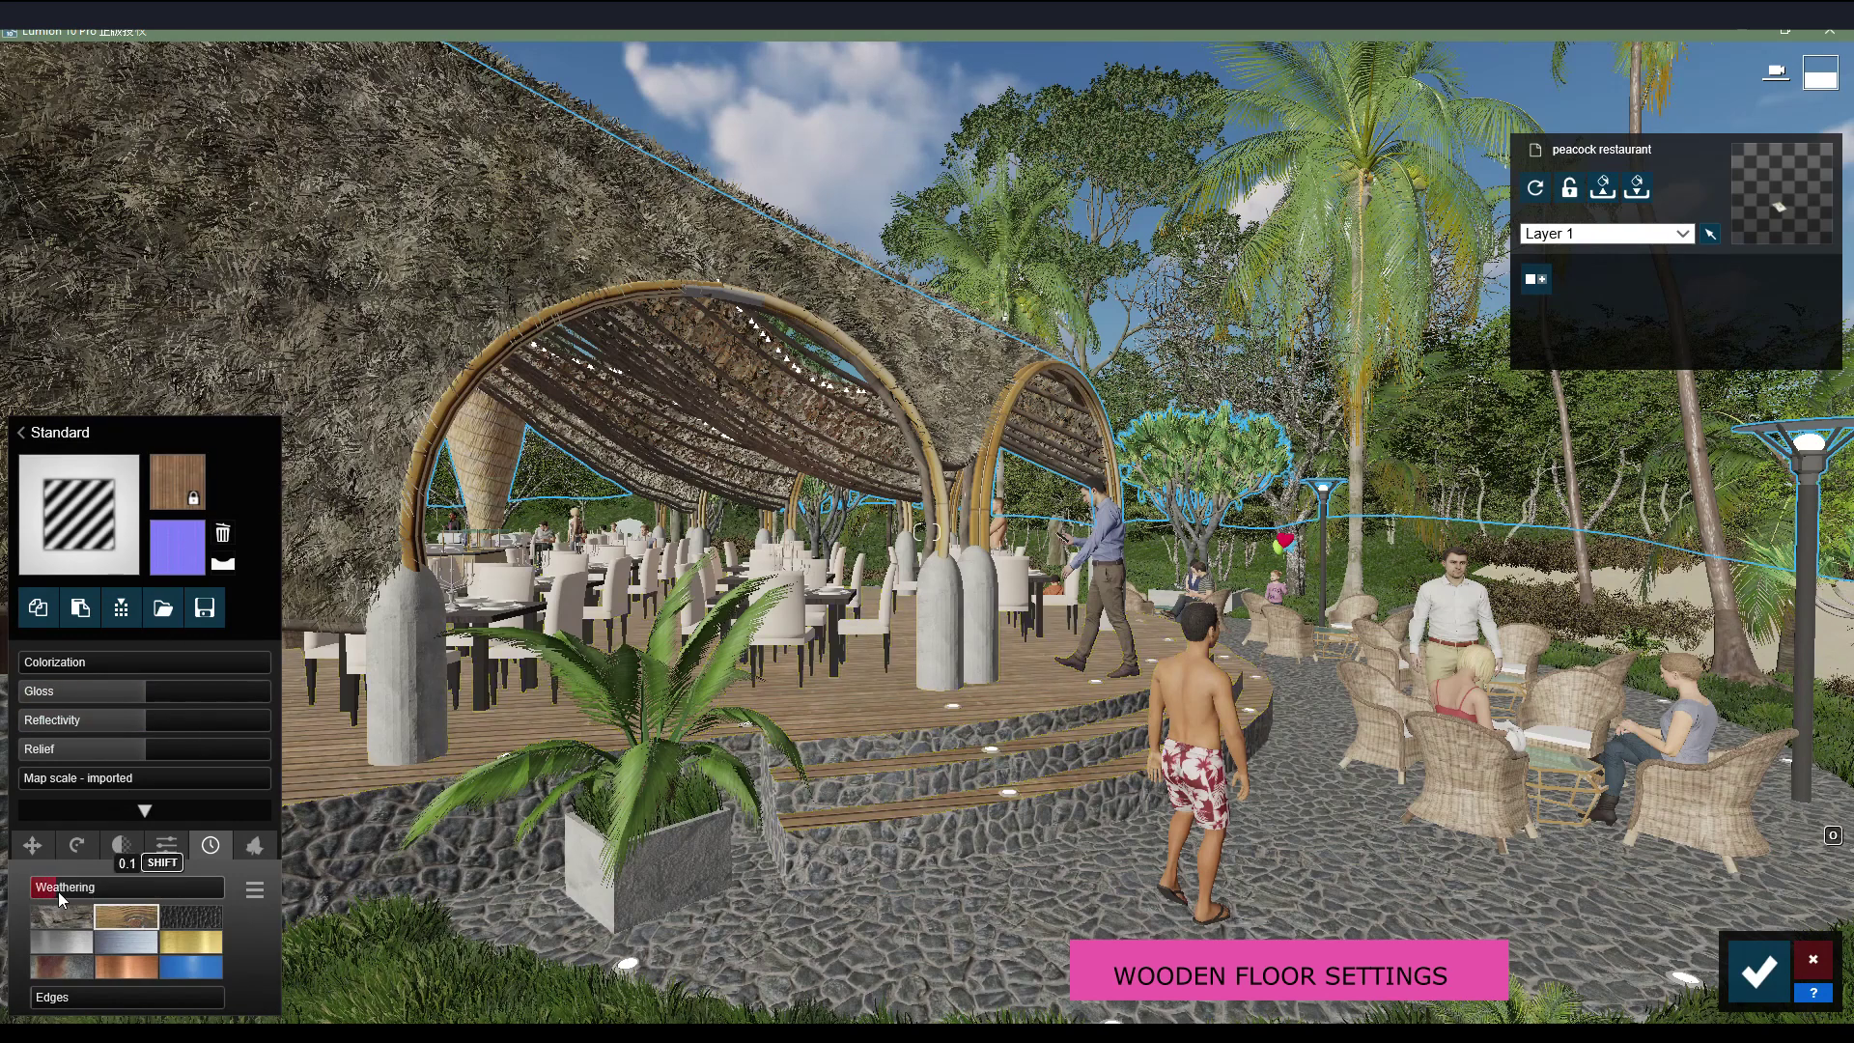
scroll(908, 691, "up", 3)
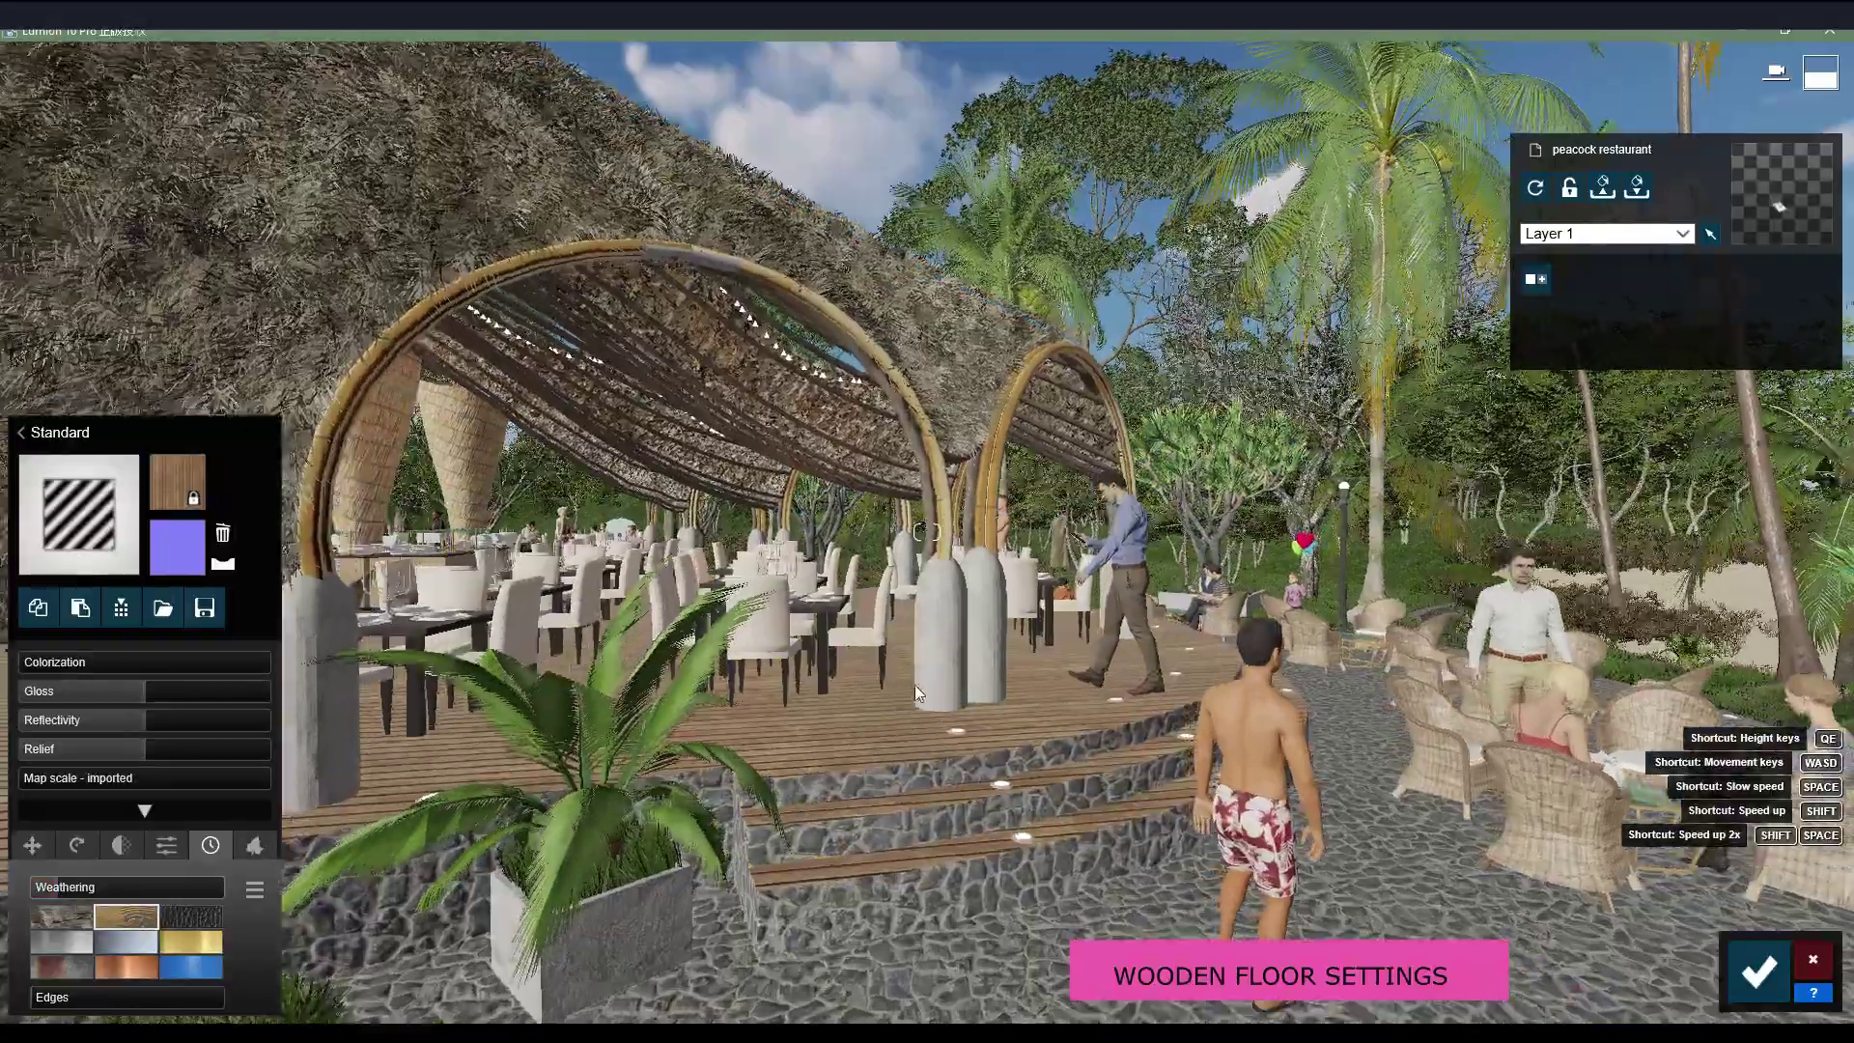
key("w")
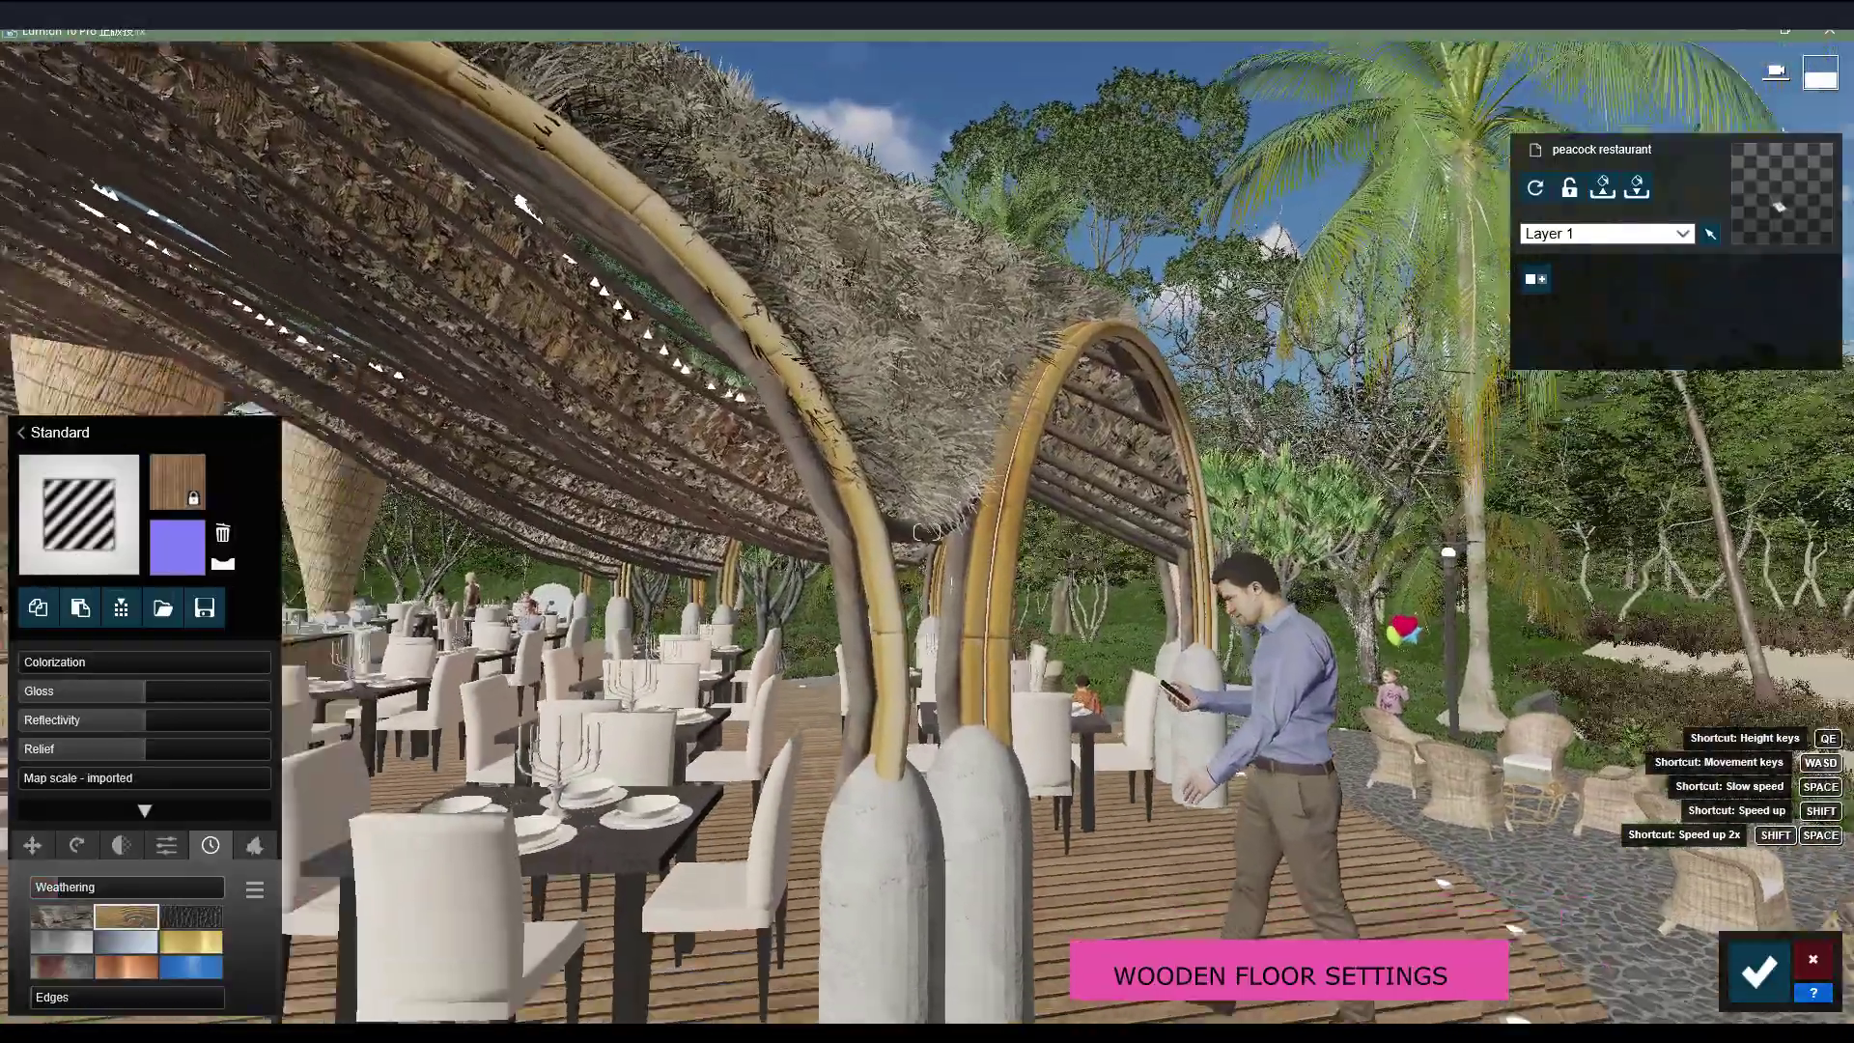
right_click_drag(1449, 939, 1263, 939)
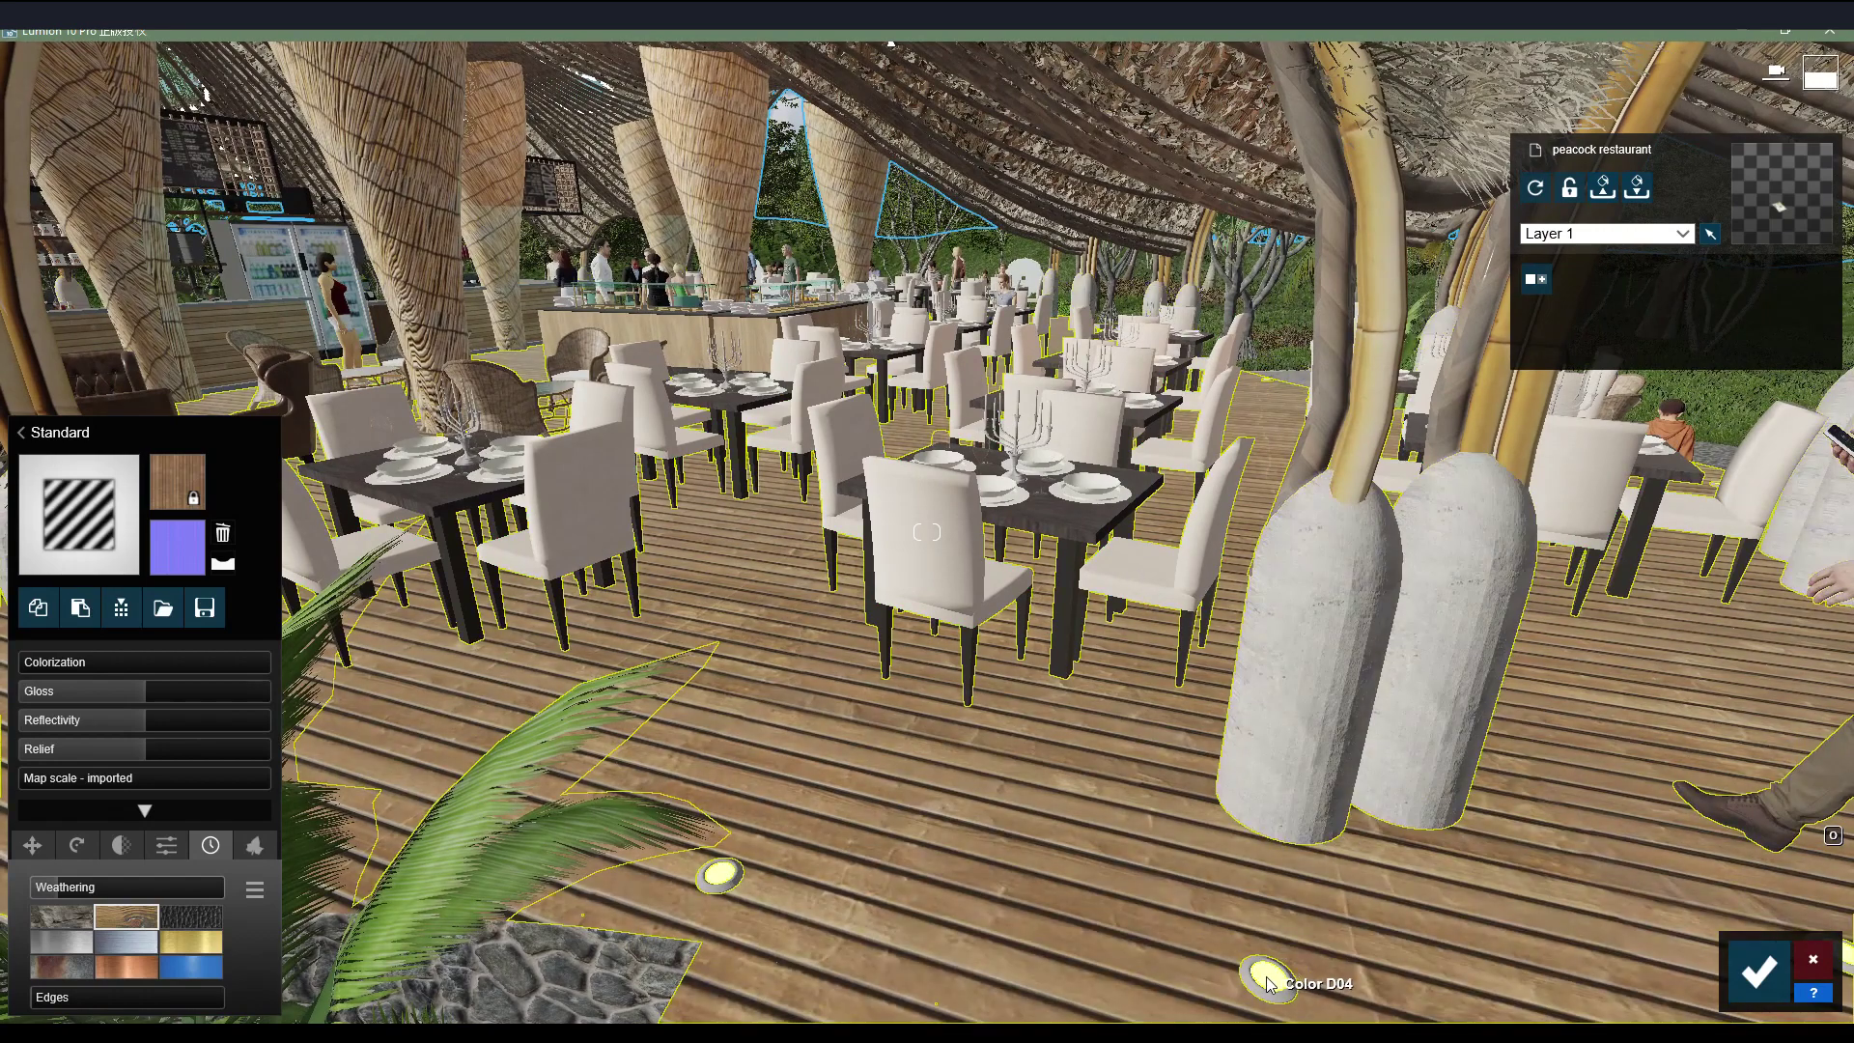
Raise the floor light disc material's emissive glow to 65.6.
left_click(1268, 983)
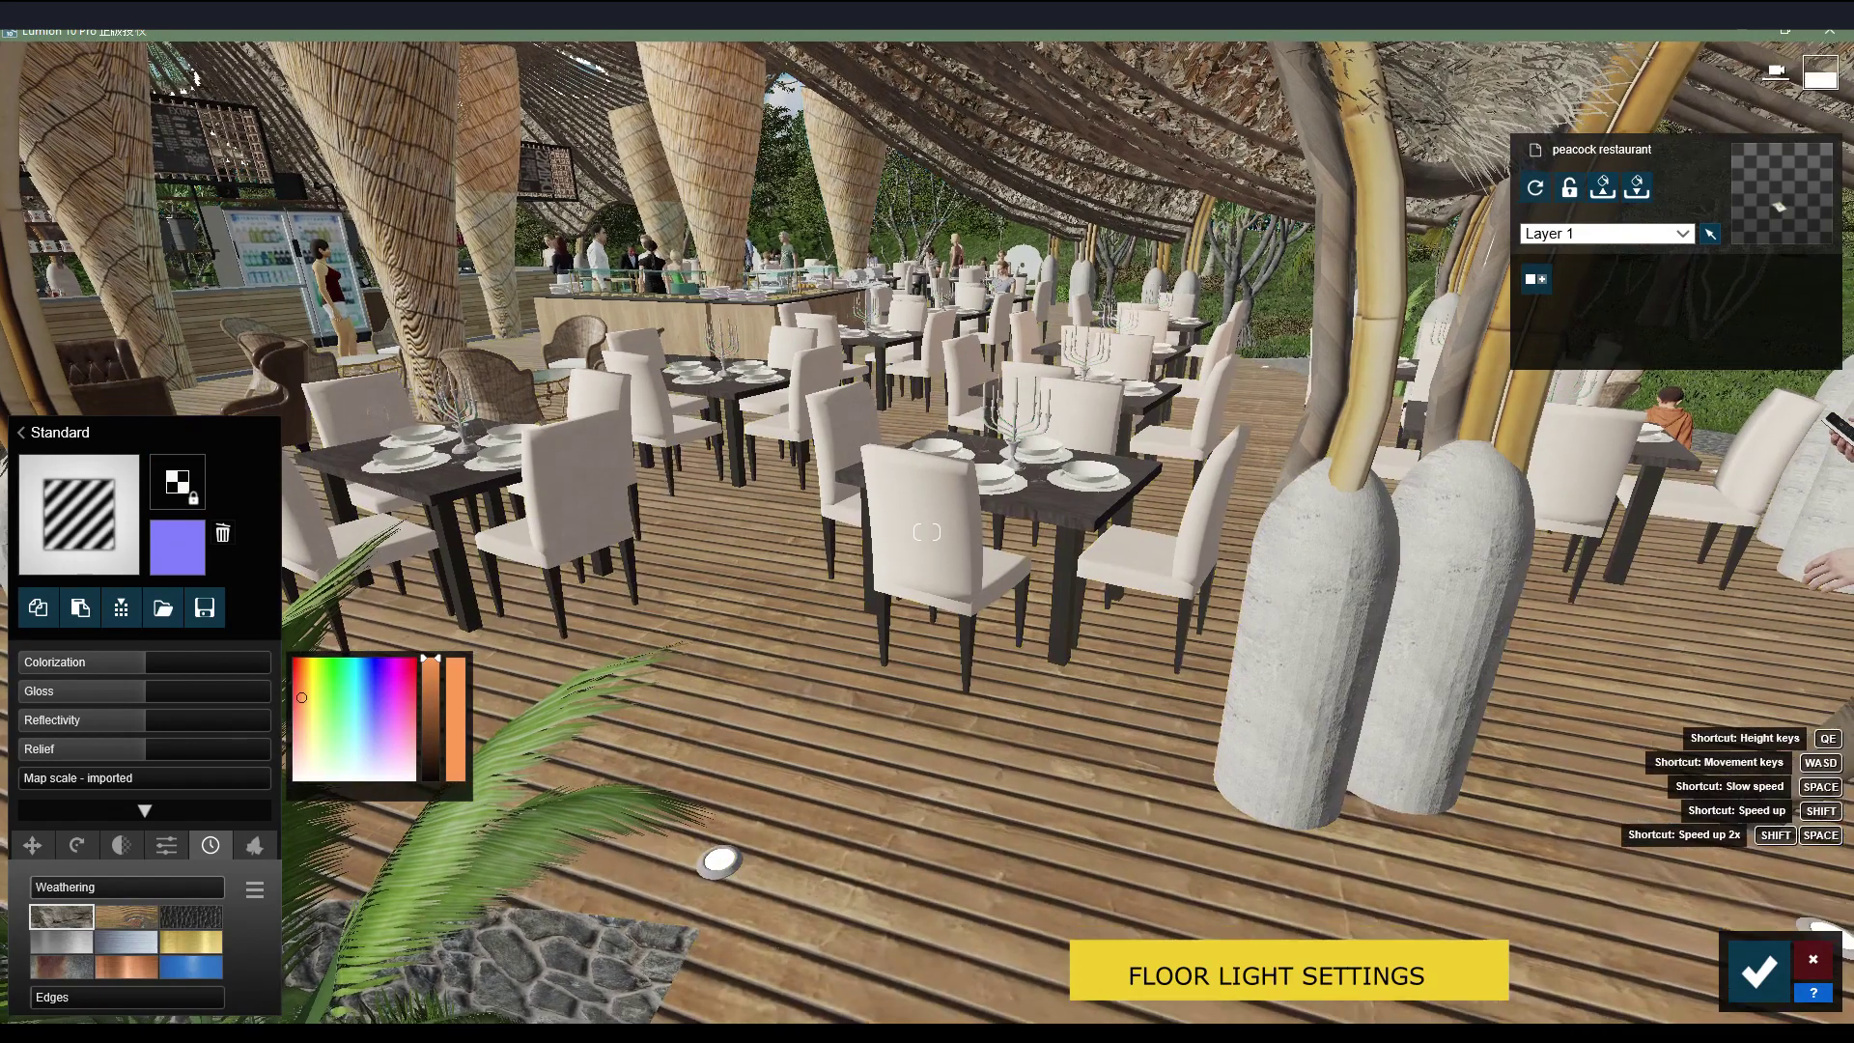
right_click_drag(977, 762, 977, 831)
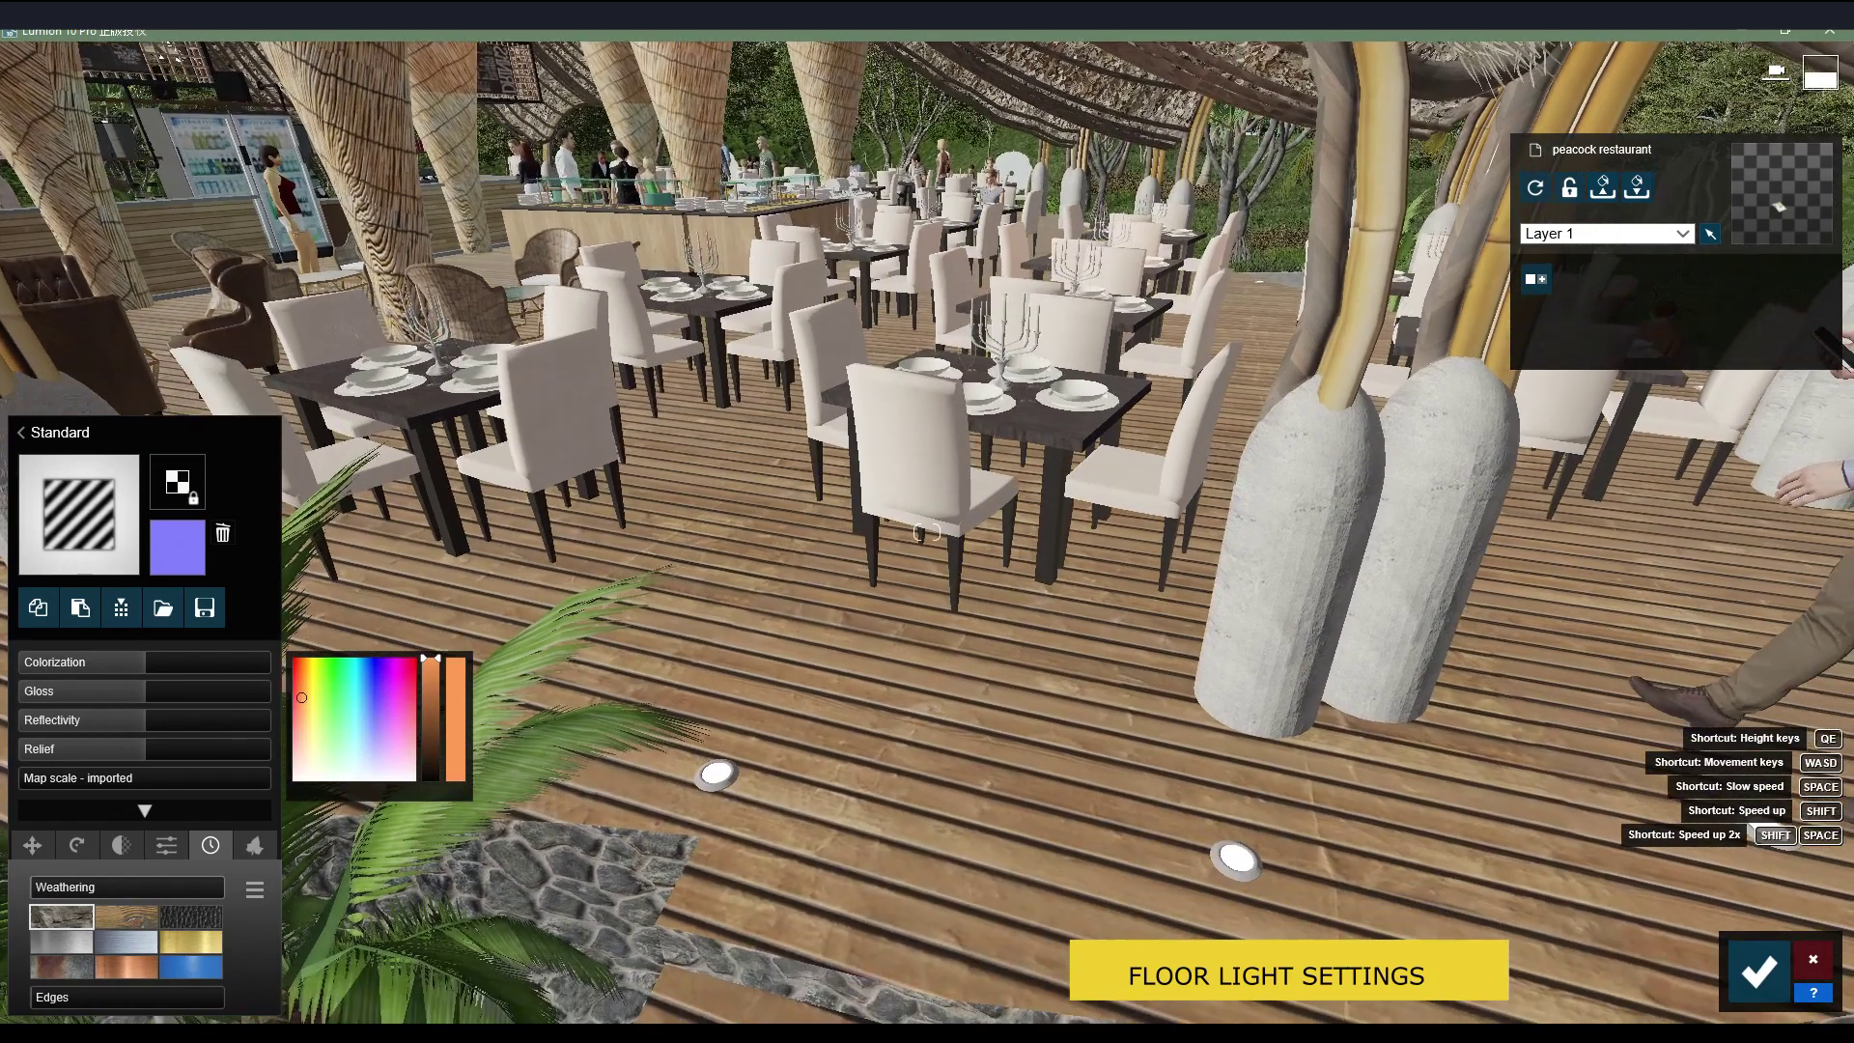
left_click(155, 847)
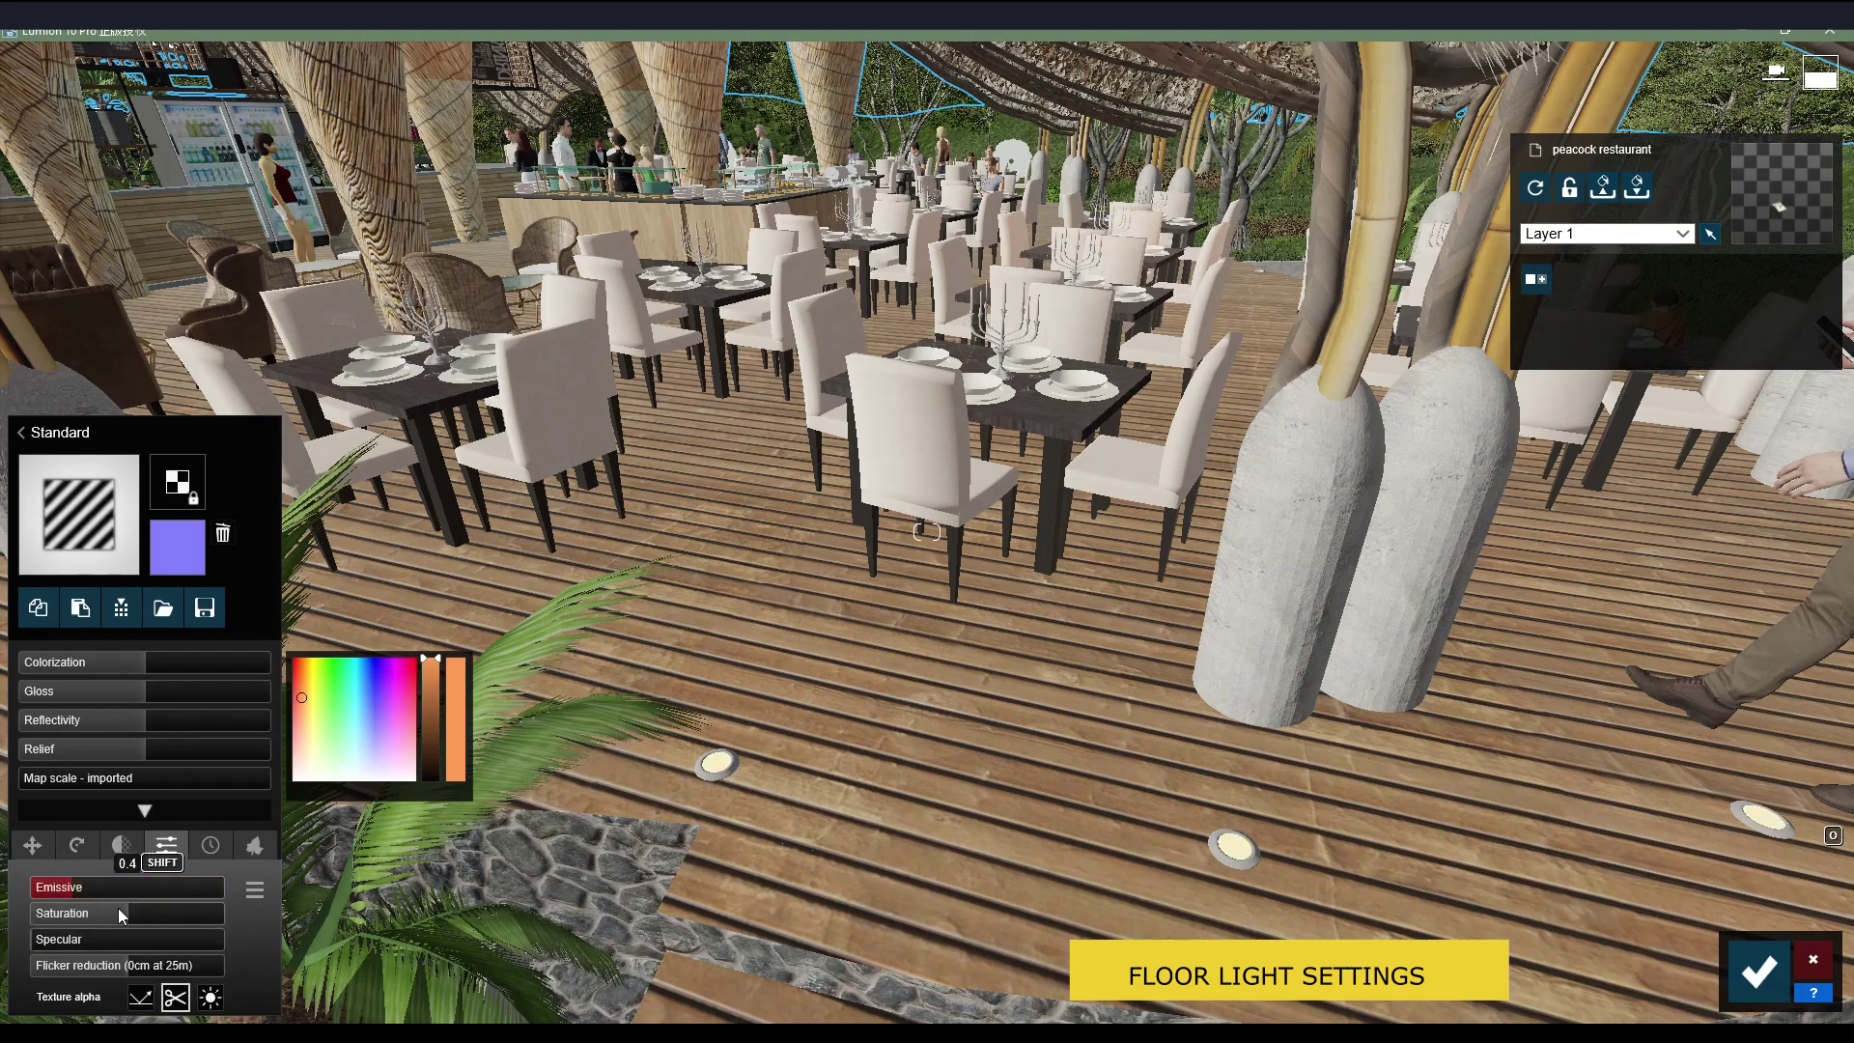
right_click_drag(927, 666, 970, 577)
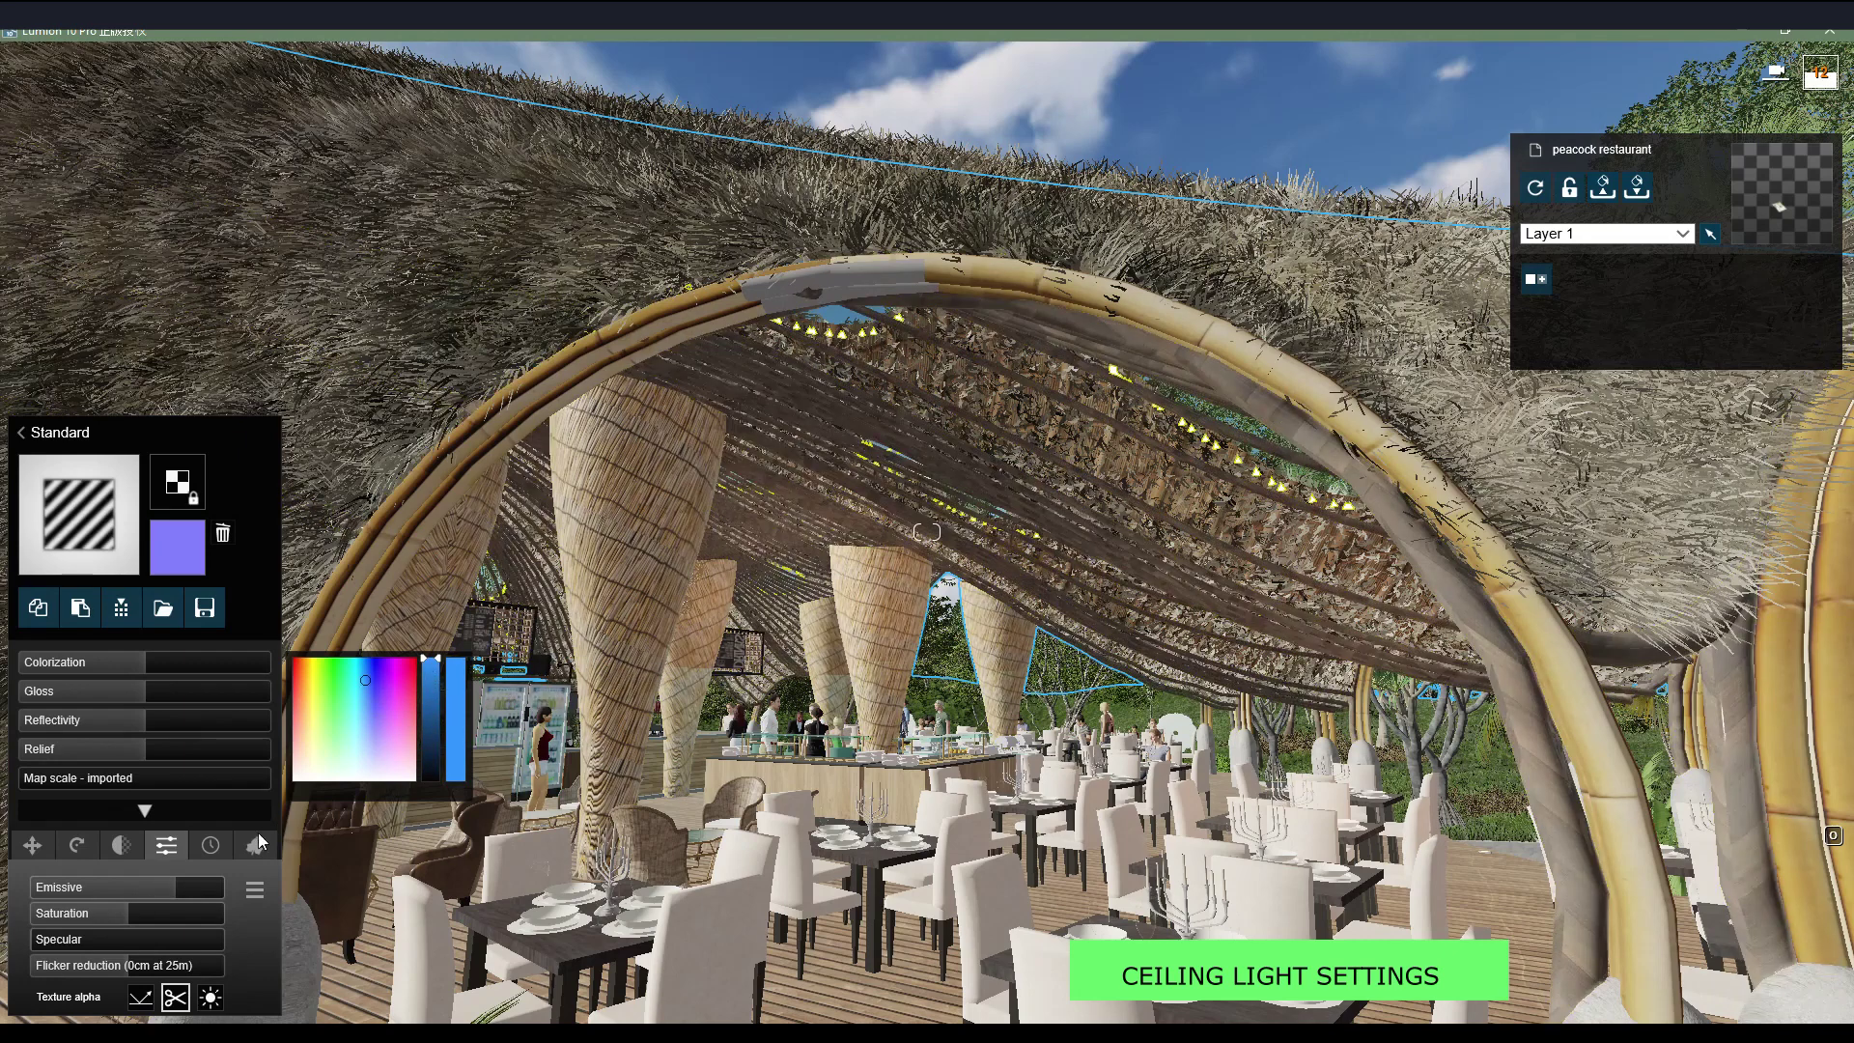
left_click_drag(172, 891, 142, 905)
left_click(142, 898)
Fly out to a high overview of the whole peacock structure.
right_click_drag(531, 683, 734, 676)
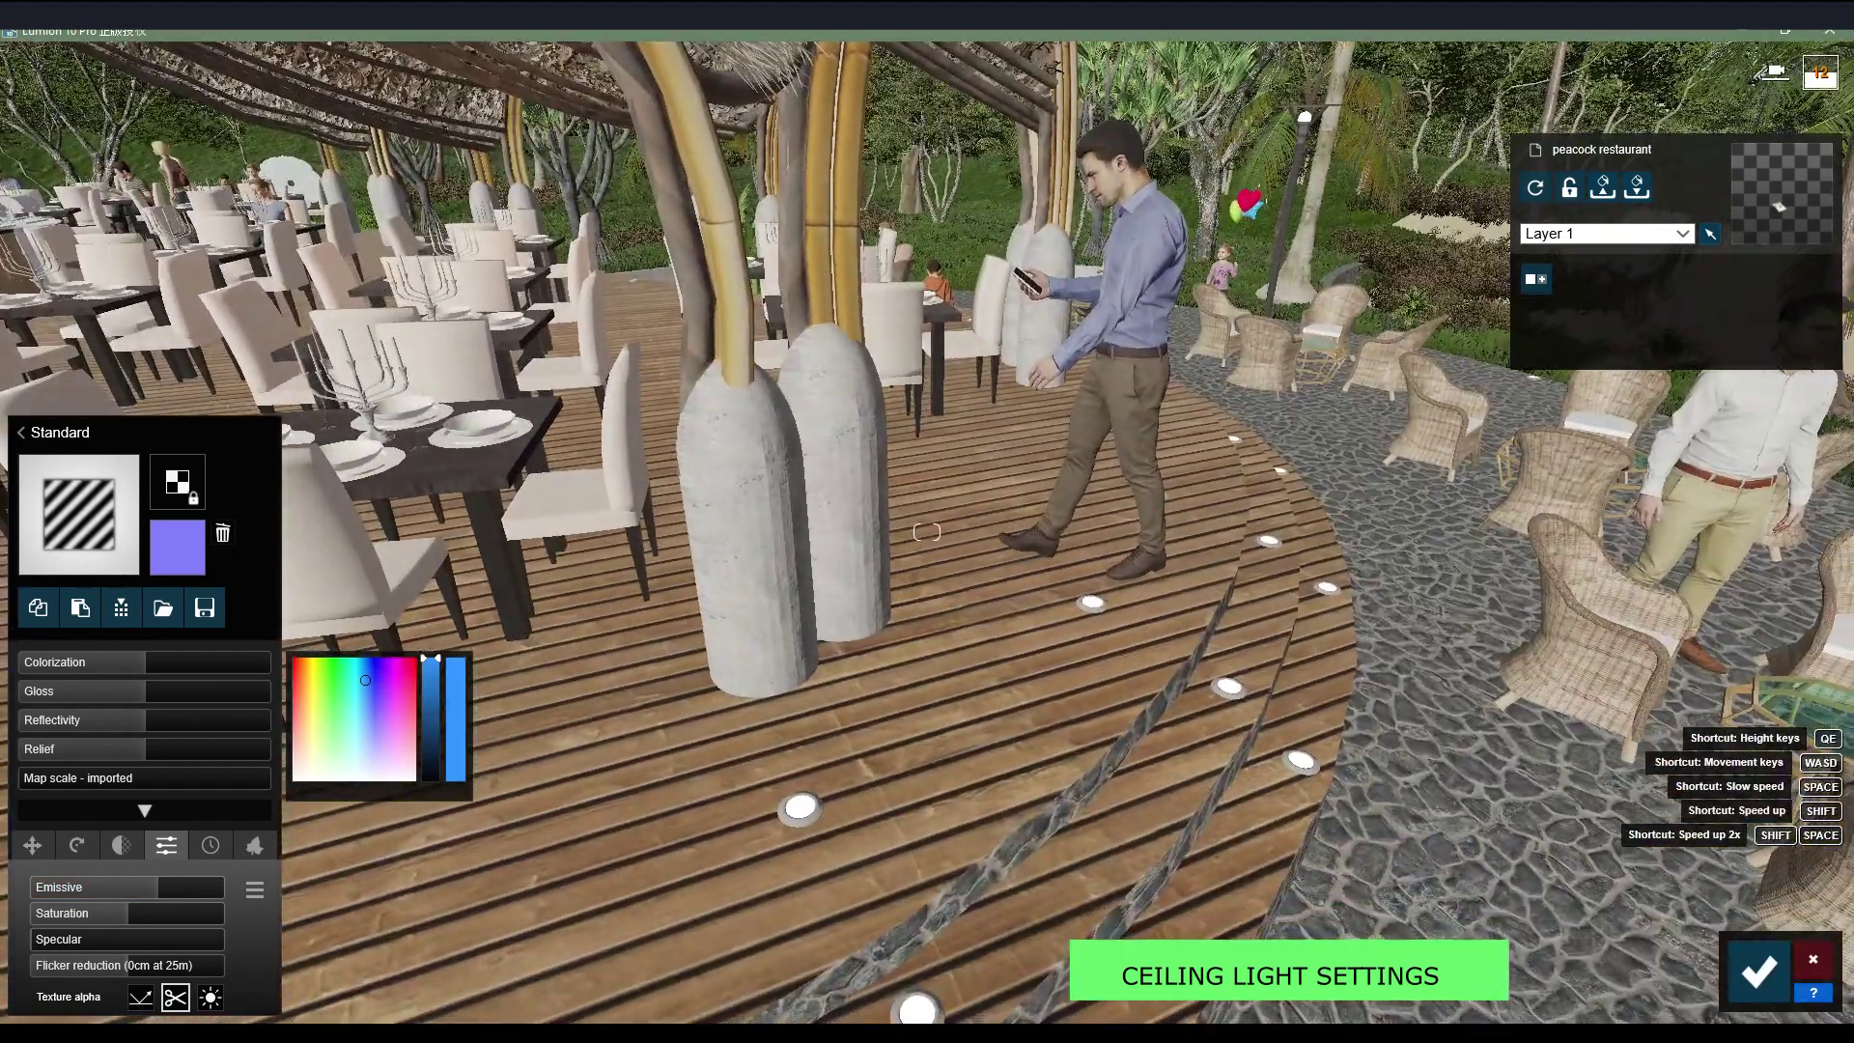
key("shift+1")
key("a")
key("s")
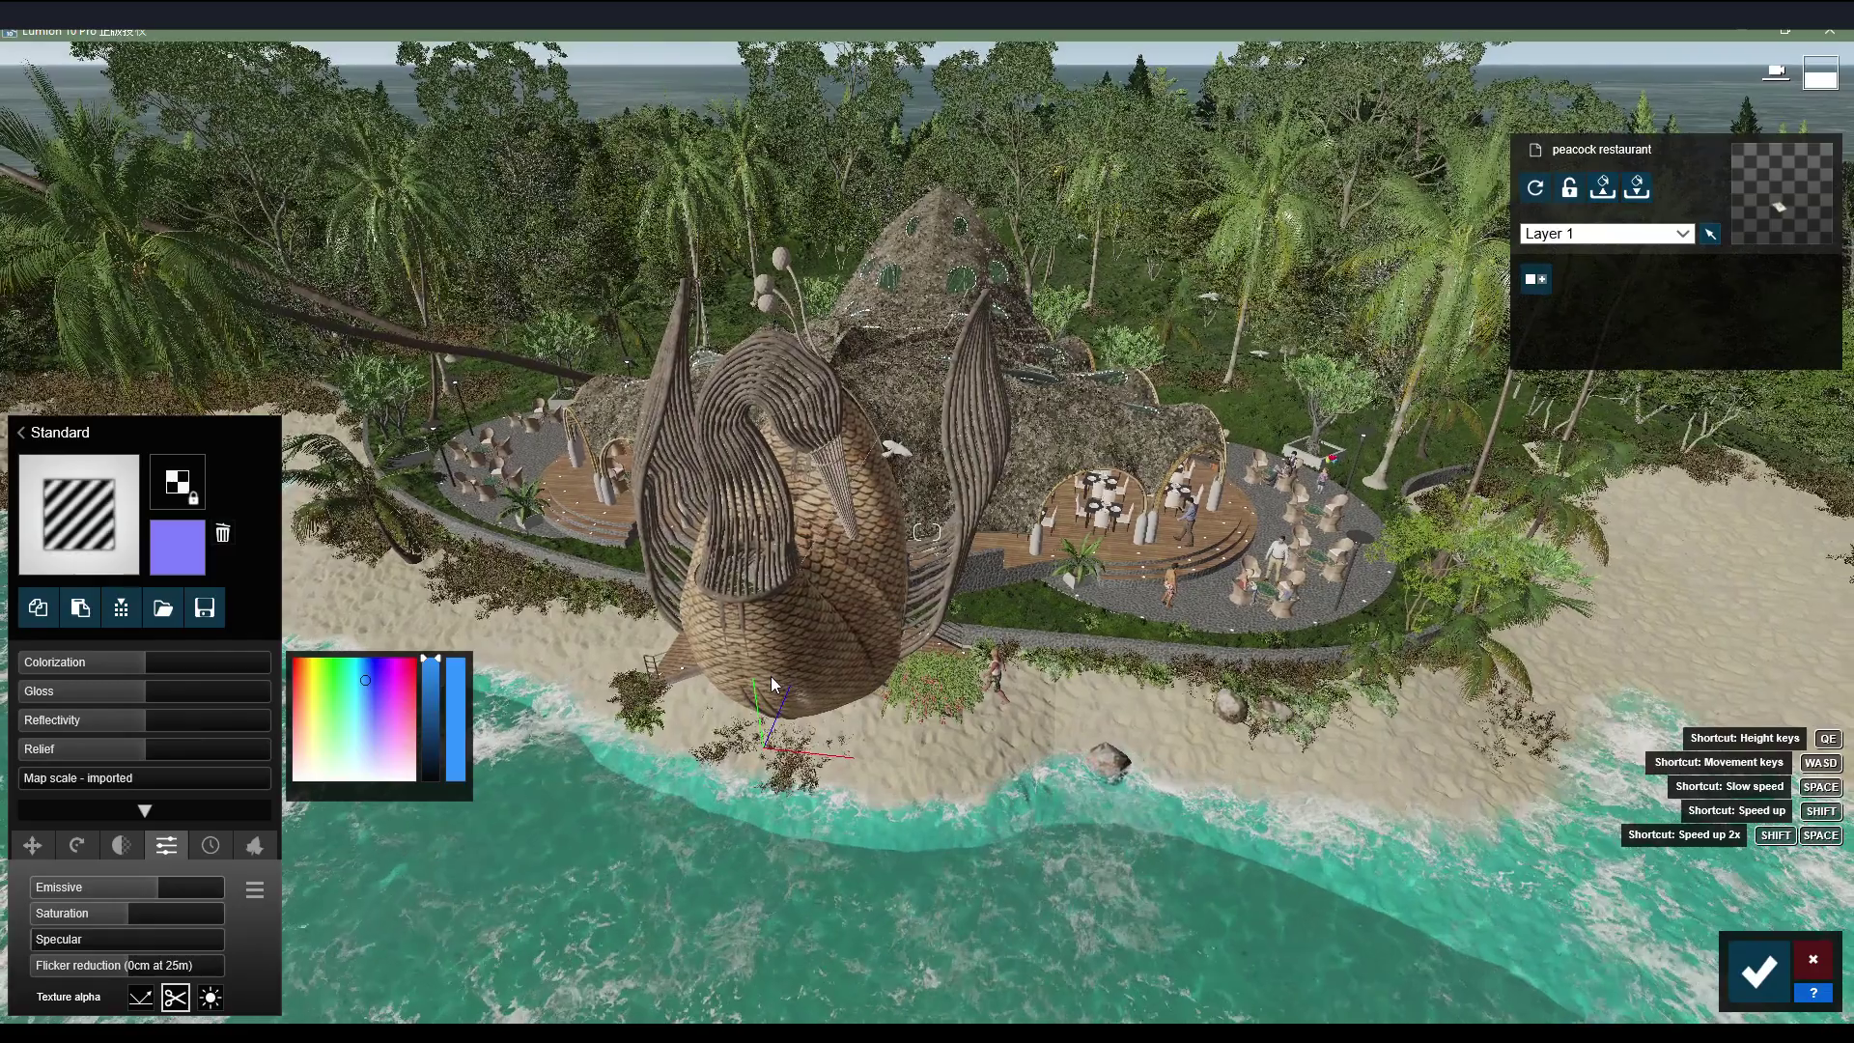
Confirm the material edits and move closer to the peacock structure's lights.
left_click(1769, 971)
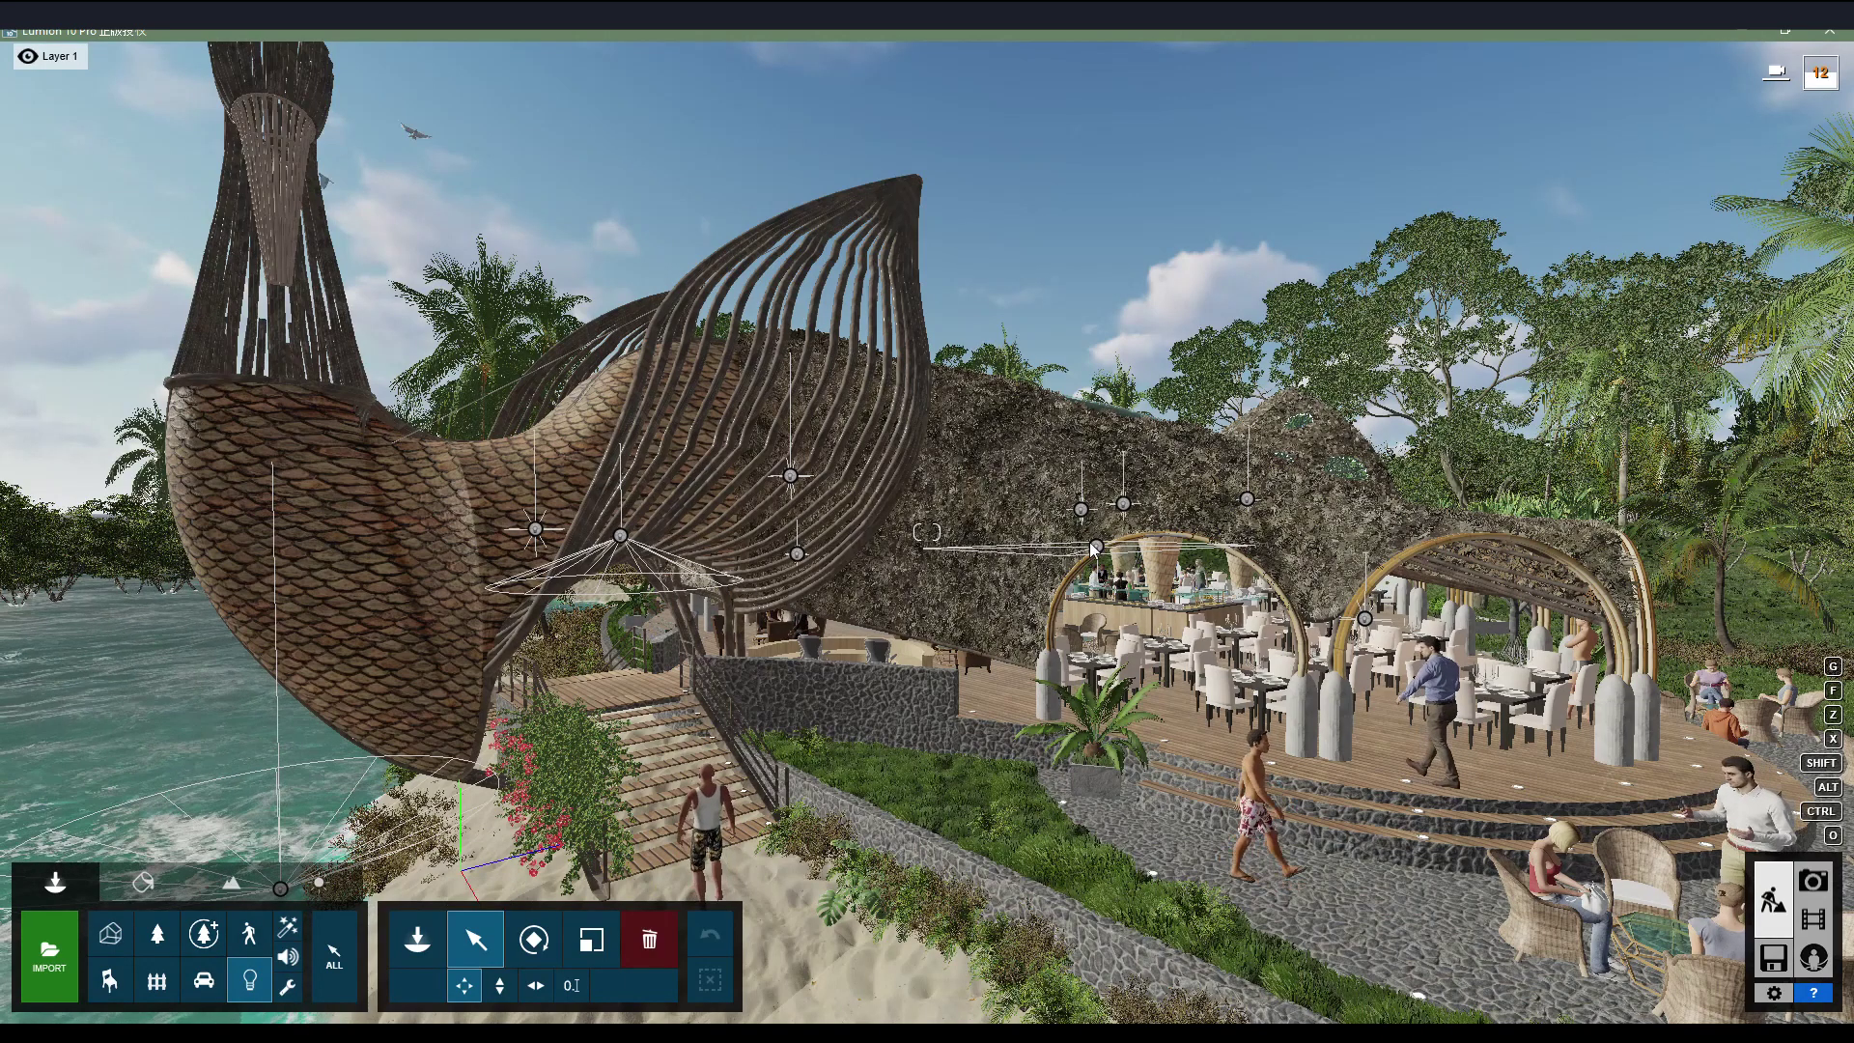
key("a")
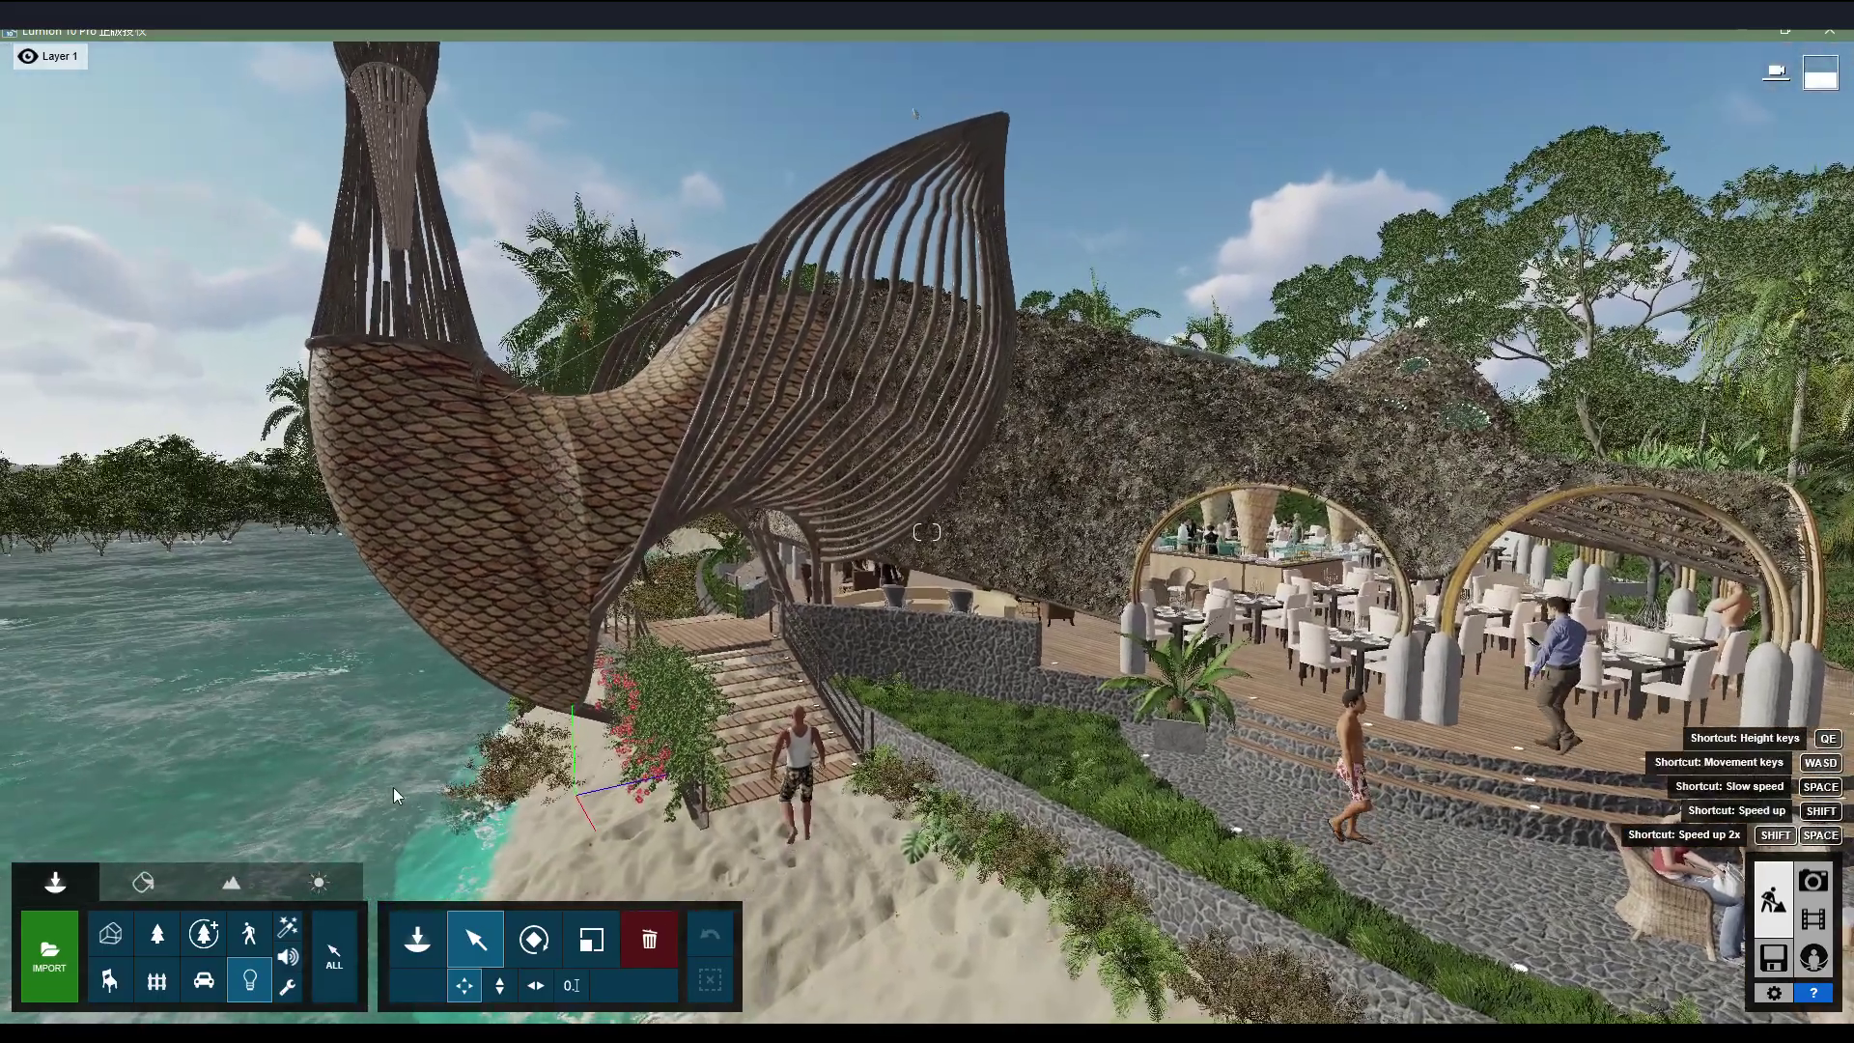
Inspect the beach and hanging spot lights, both omni fill lights, and the entrance area light.
left_click(423, 802)
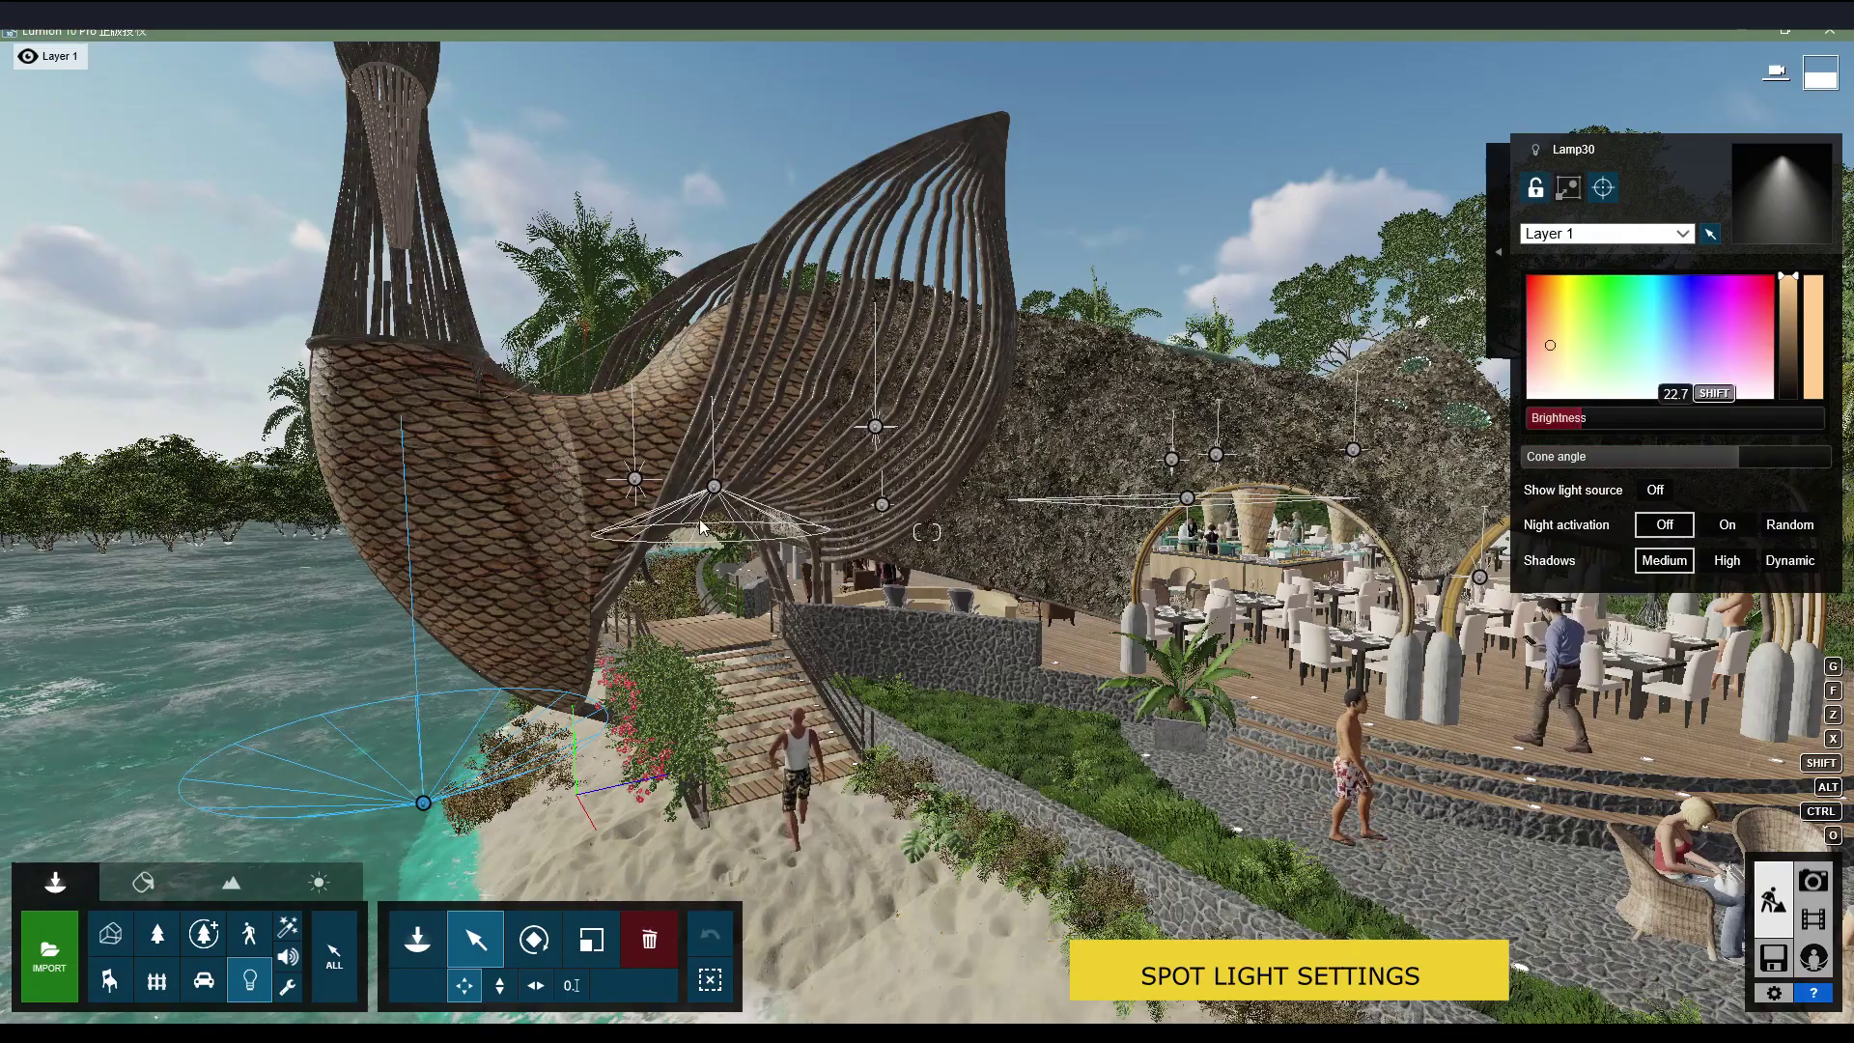
left_click(713, 487)
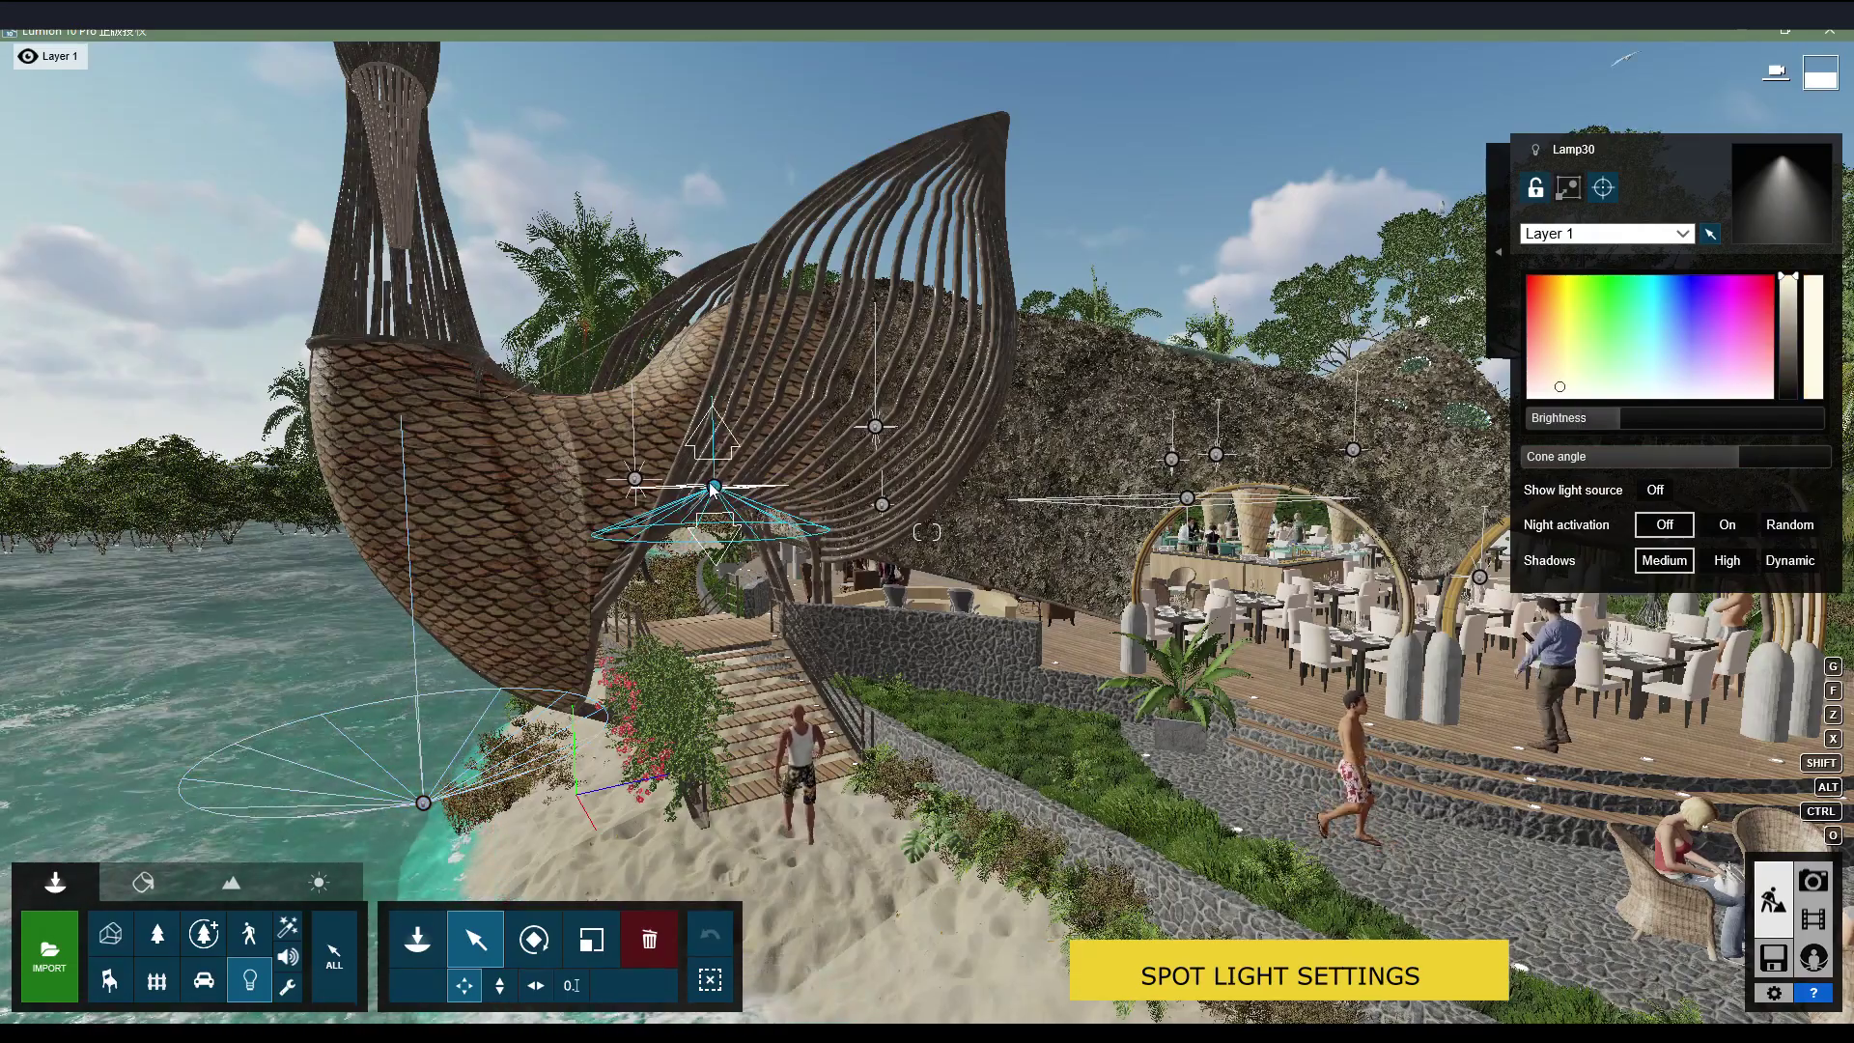
right_click_drag(649, 486, 763, 487)
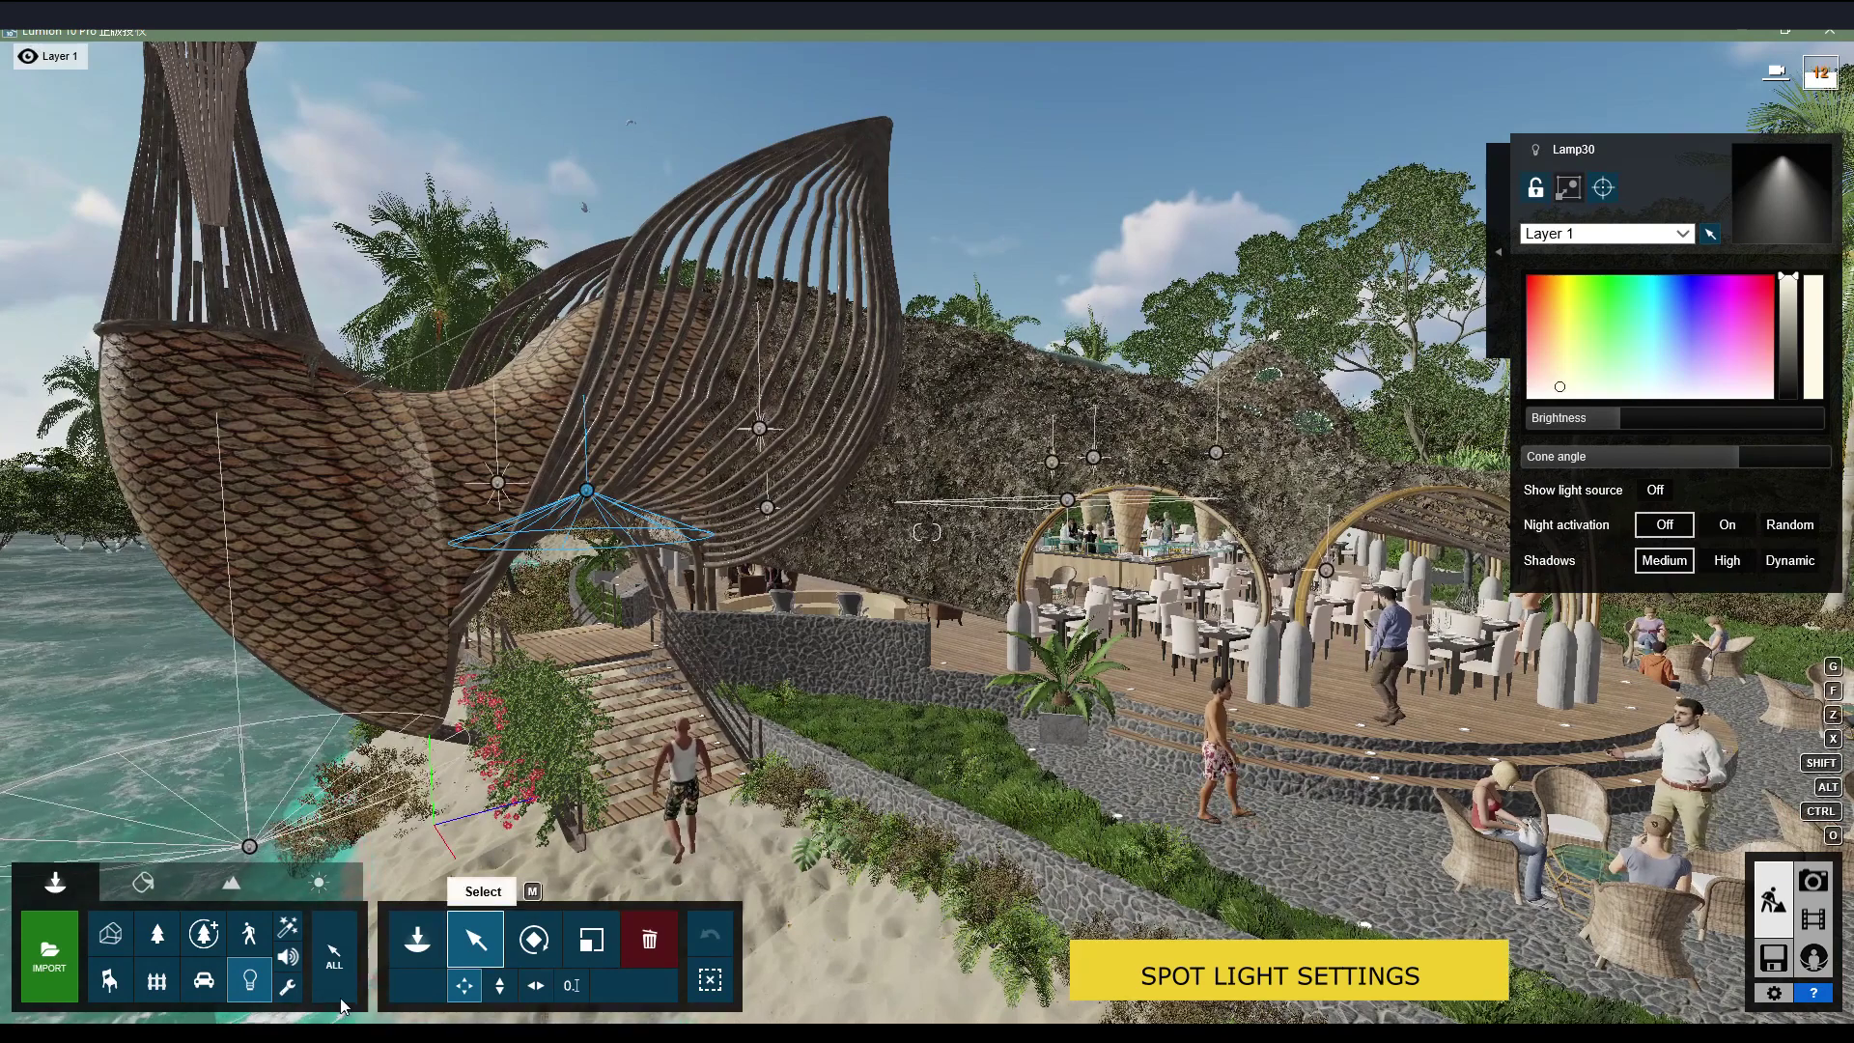
left_click(499, 483)
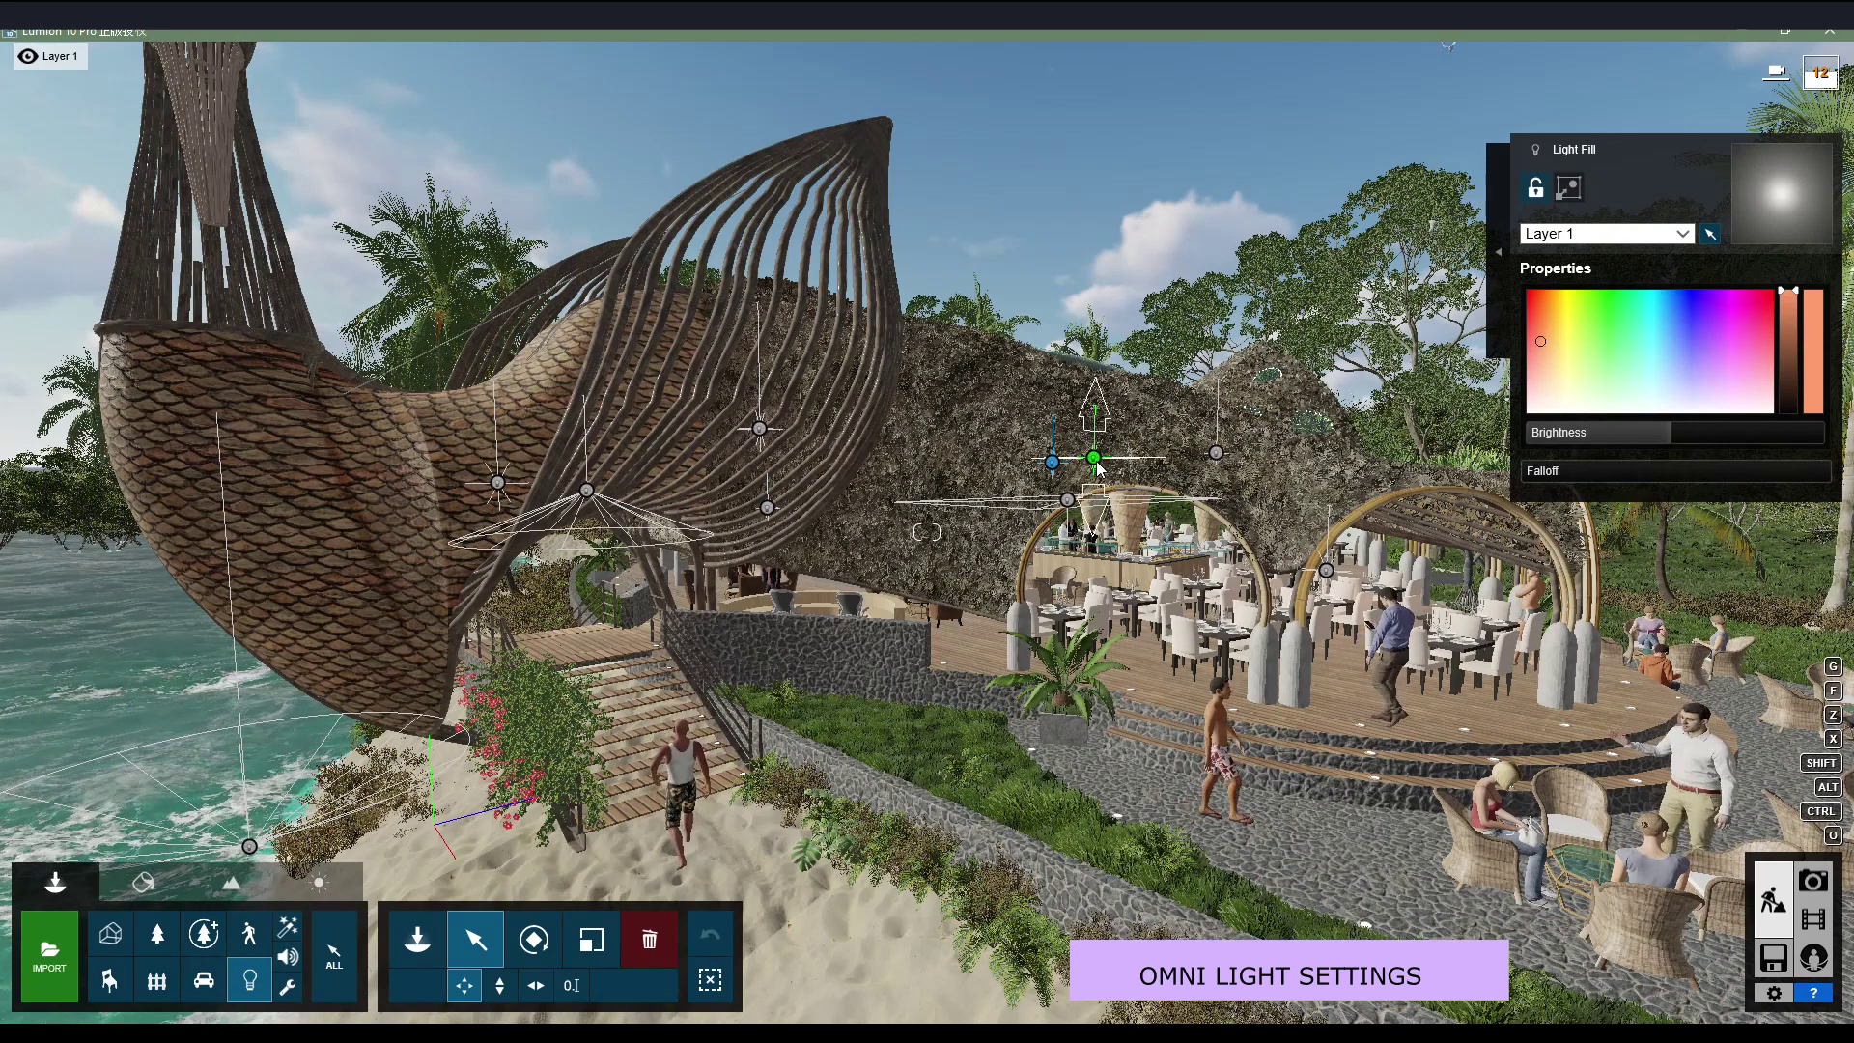
left_click(1217, 454)
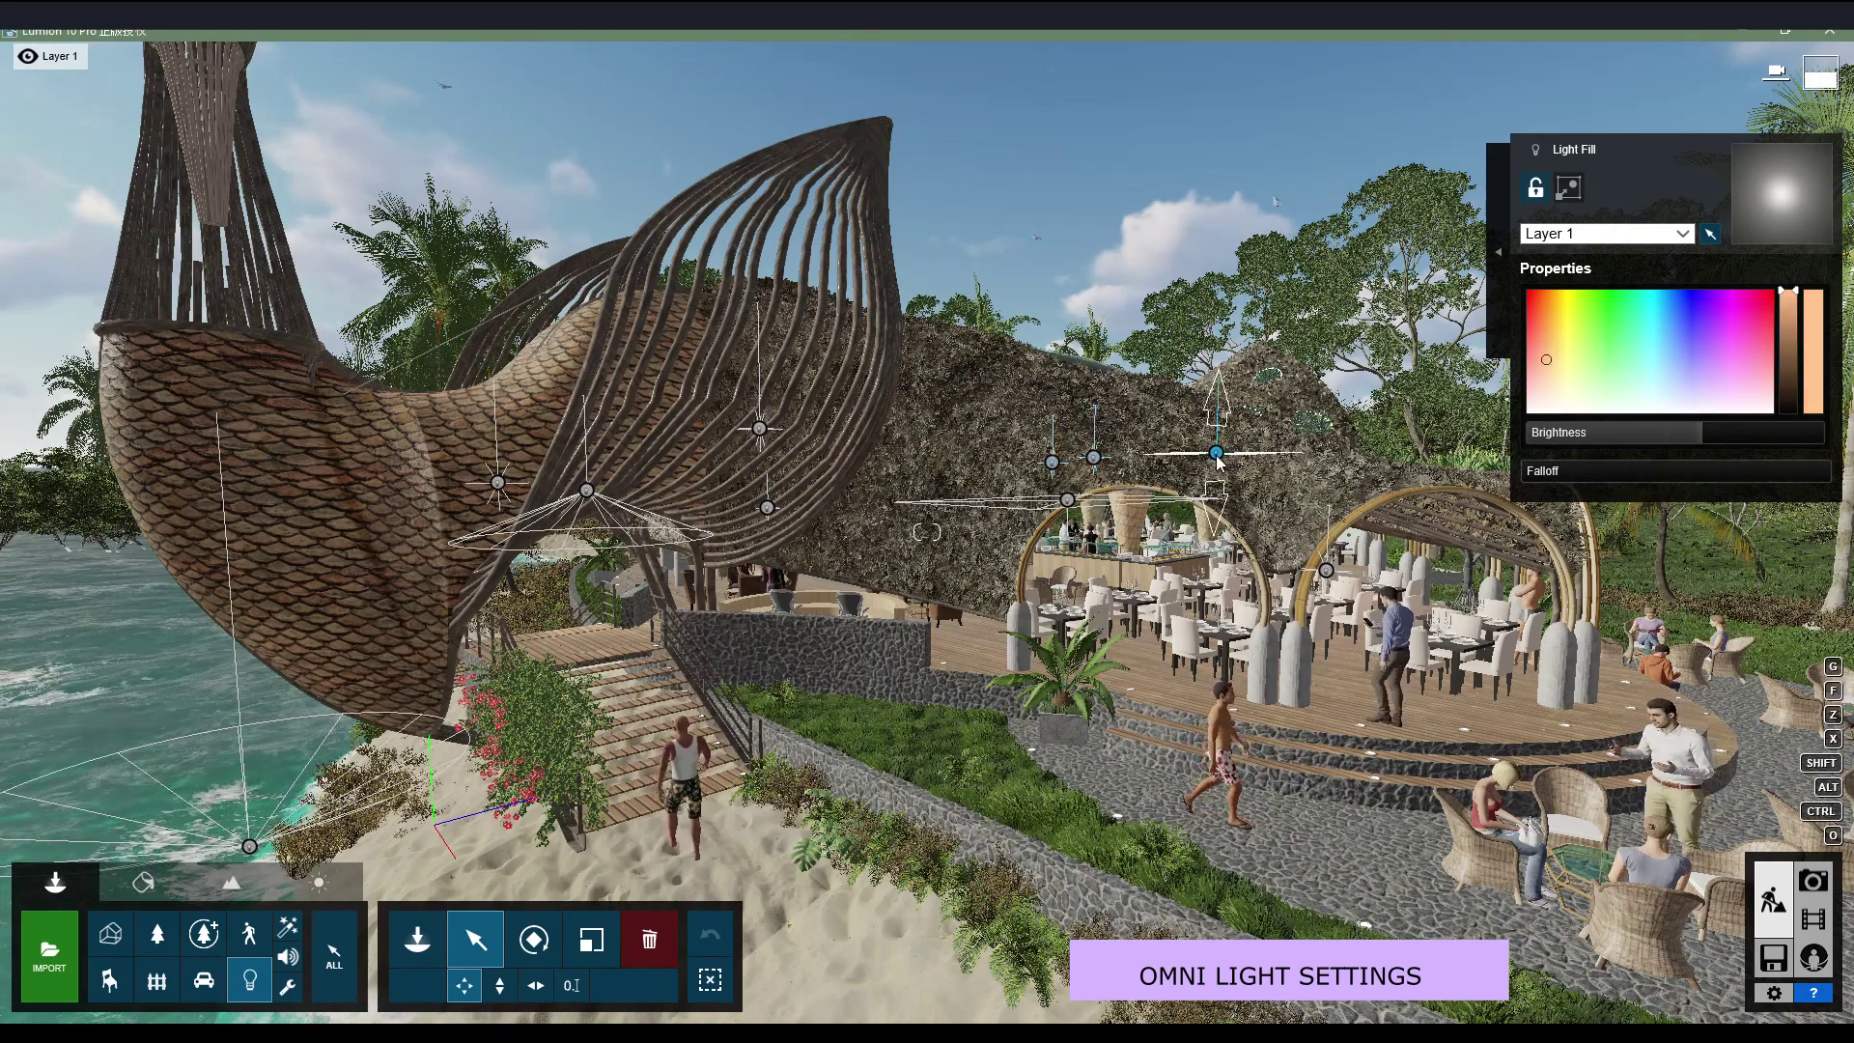
left_click(1069, 506)
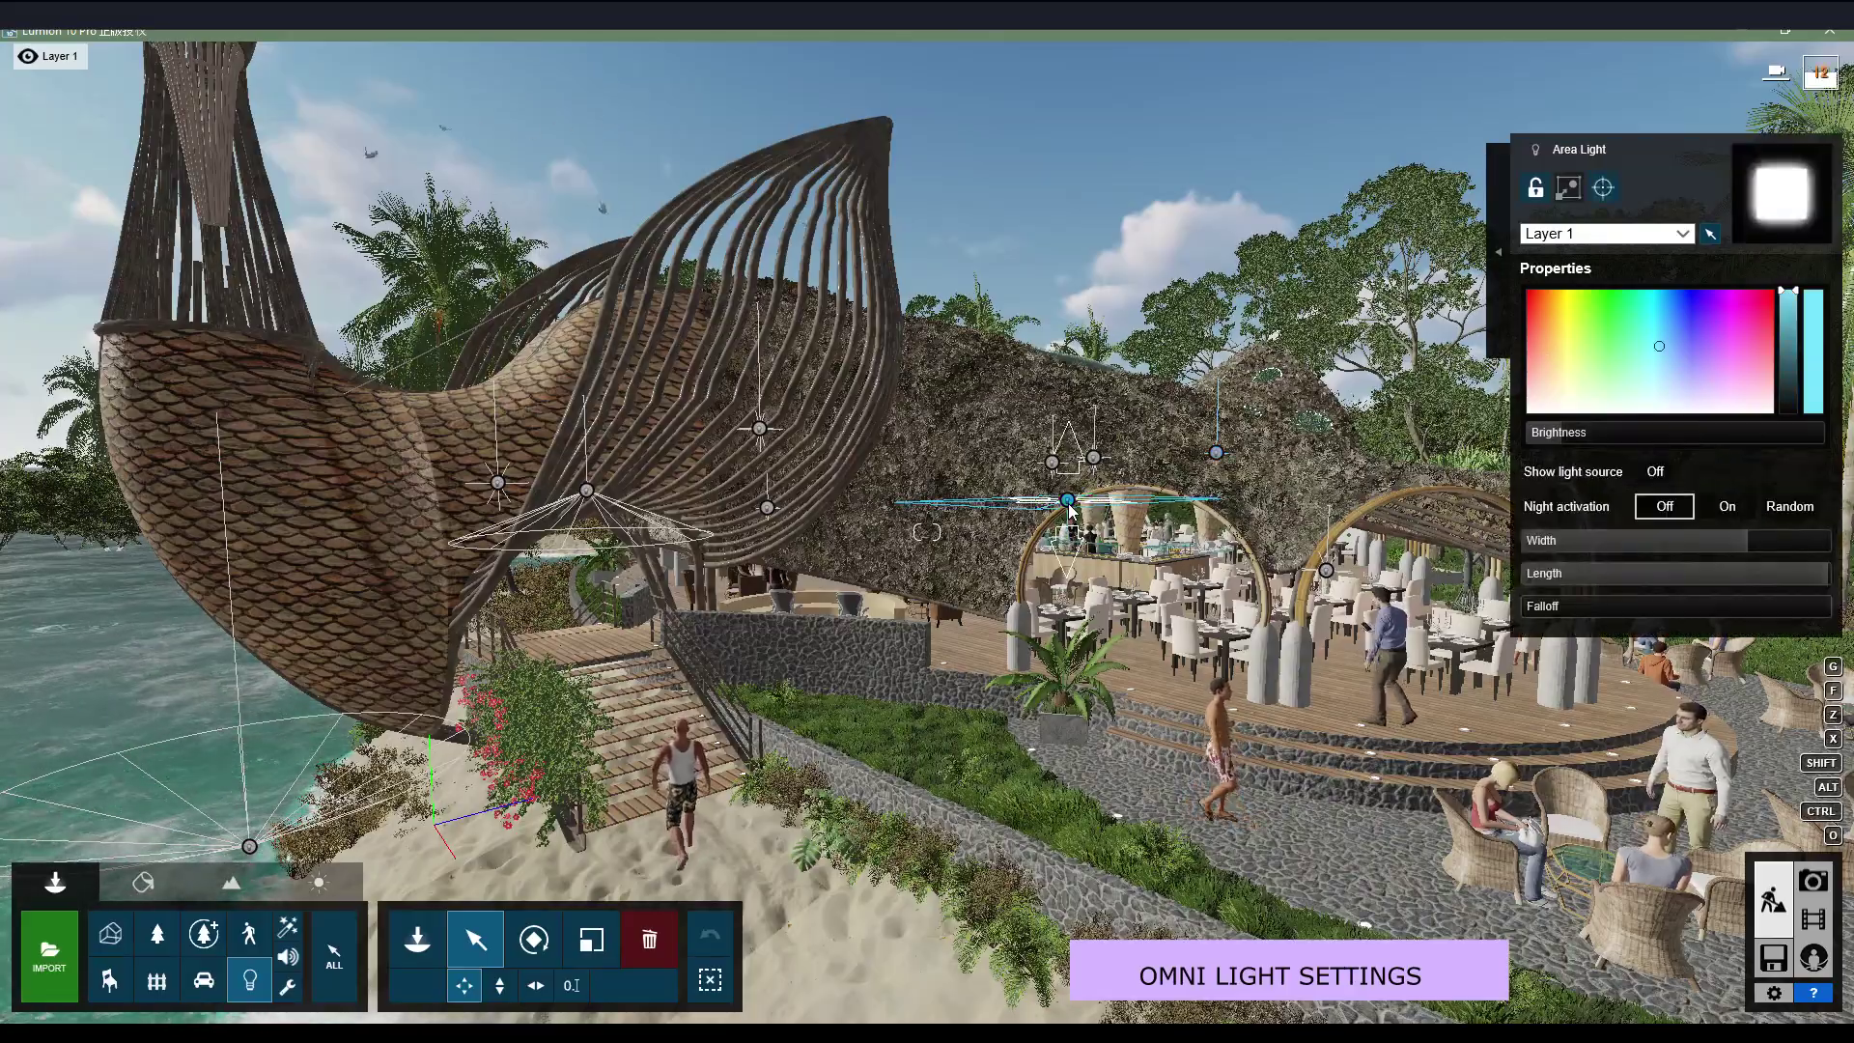
right_click_drag(1400, 579, 1371, 570)
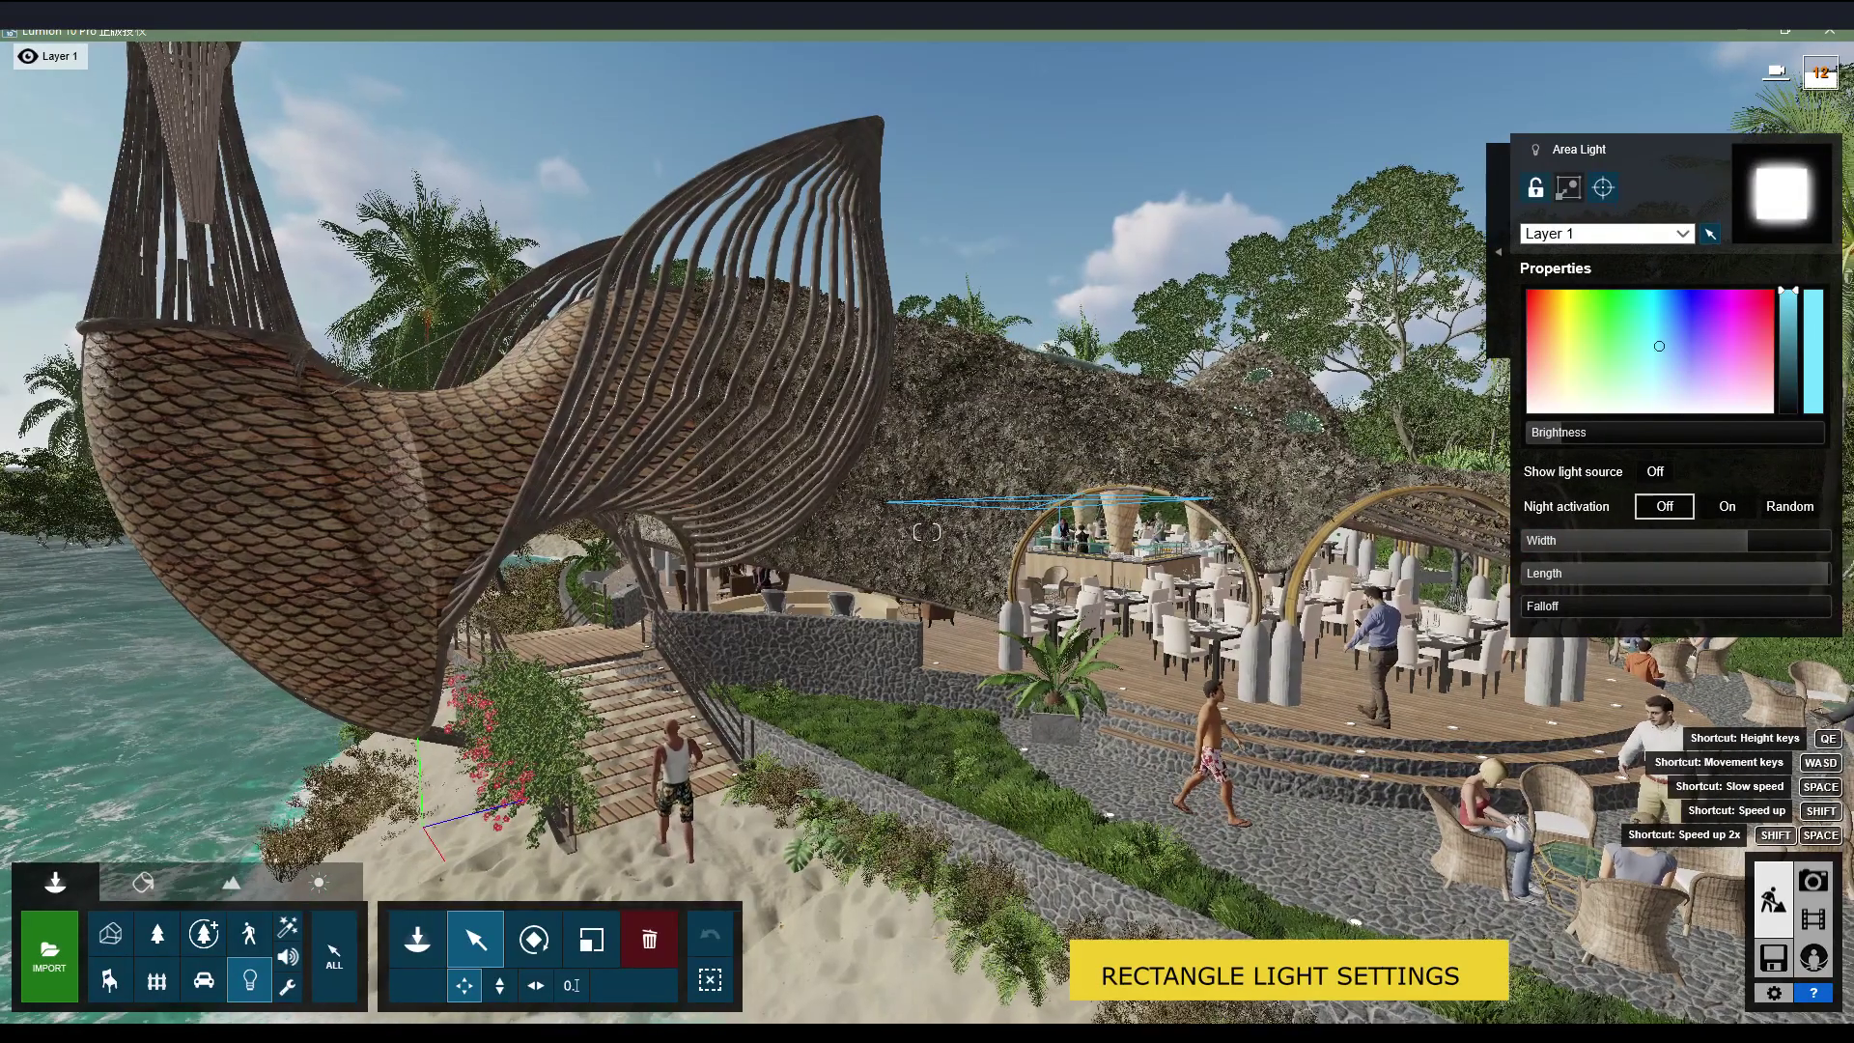
key("s")
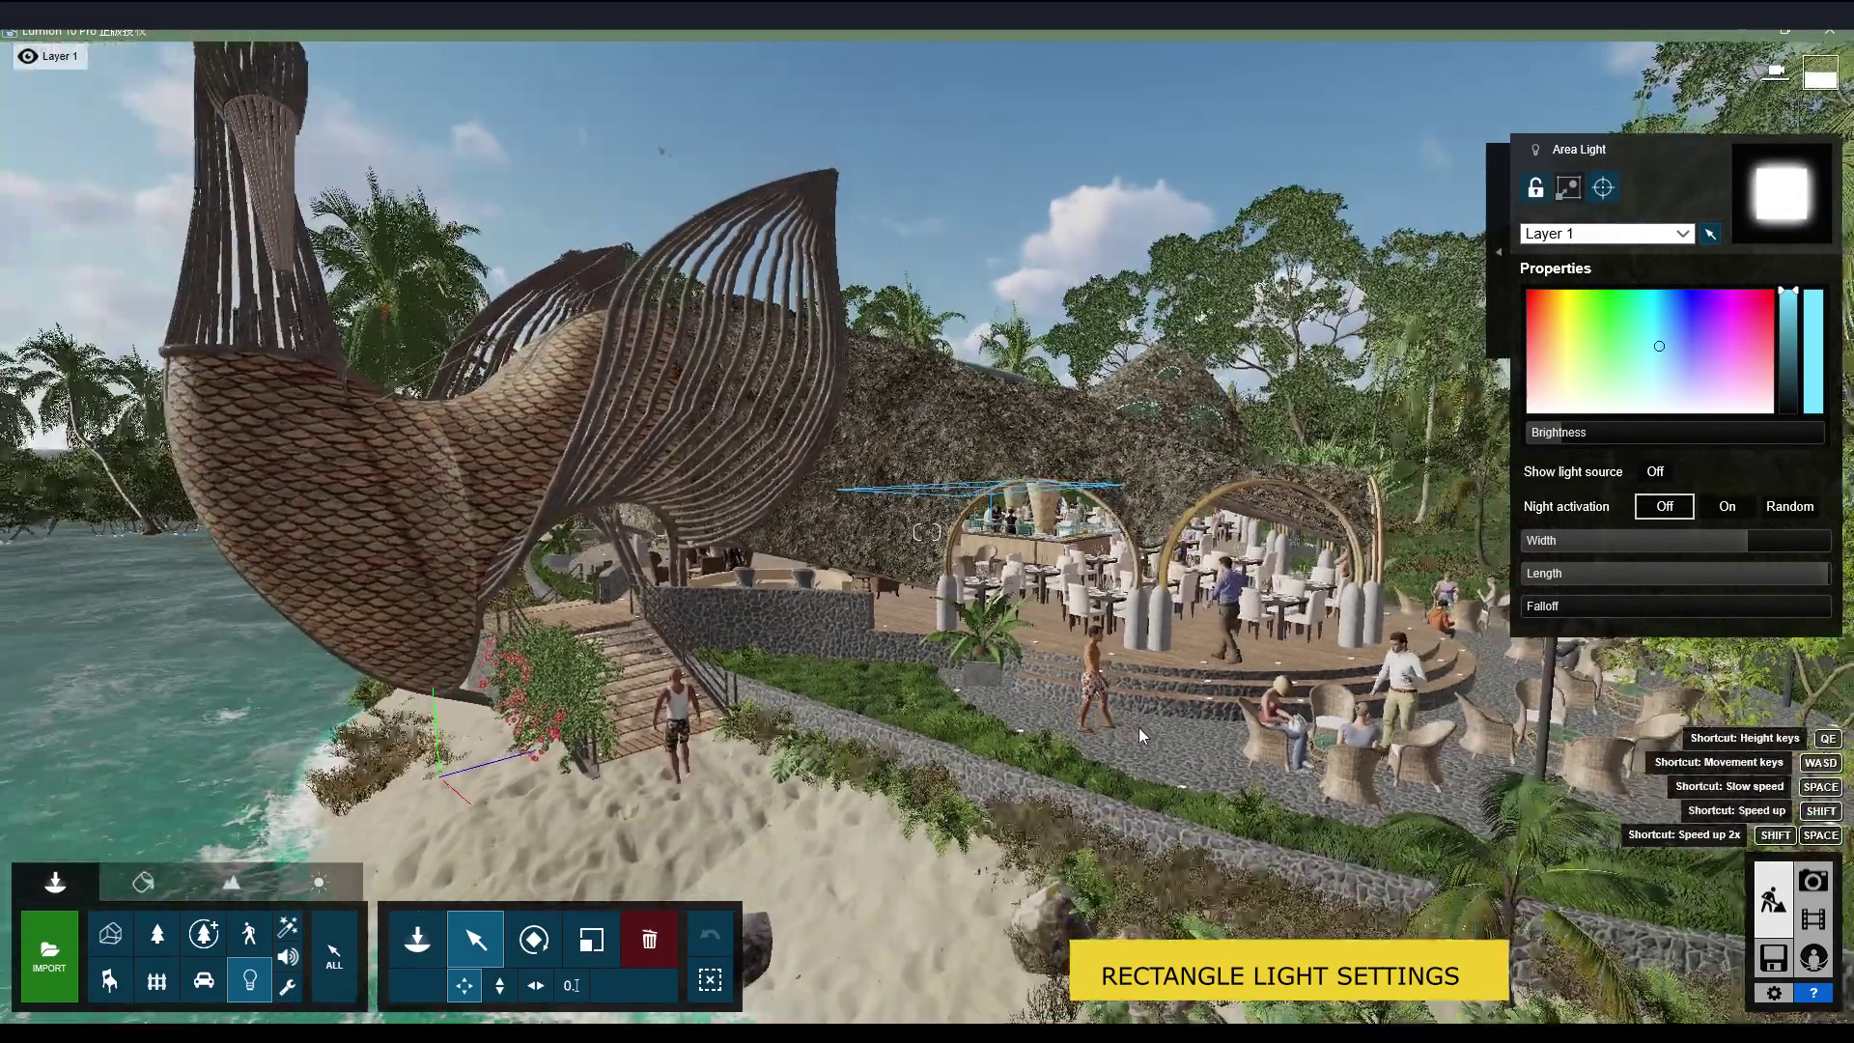
key("w")
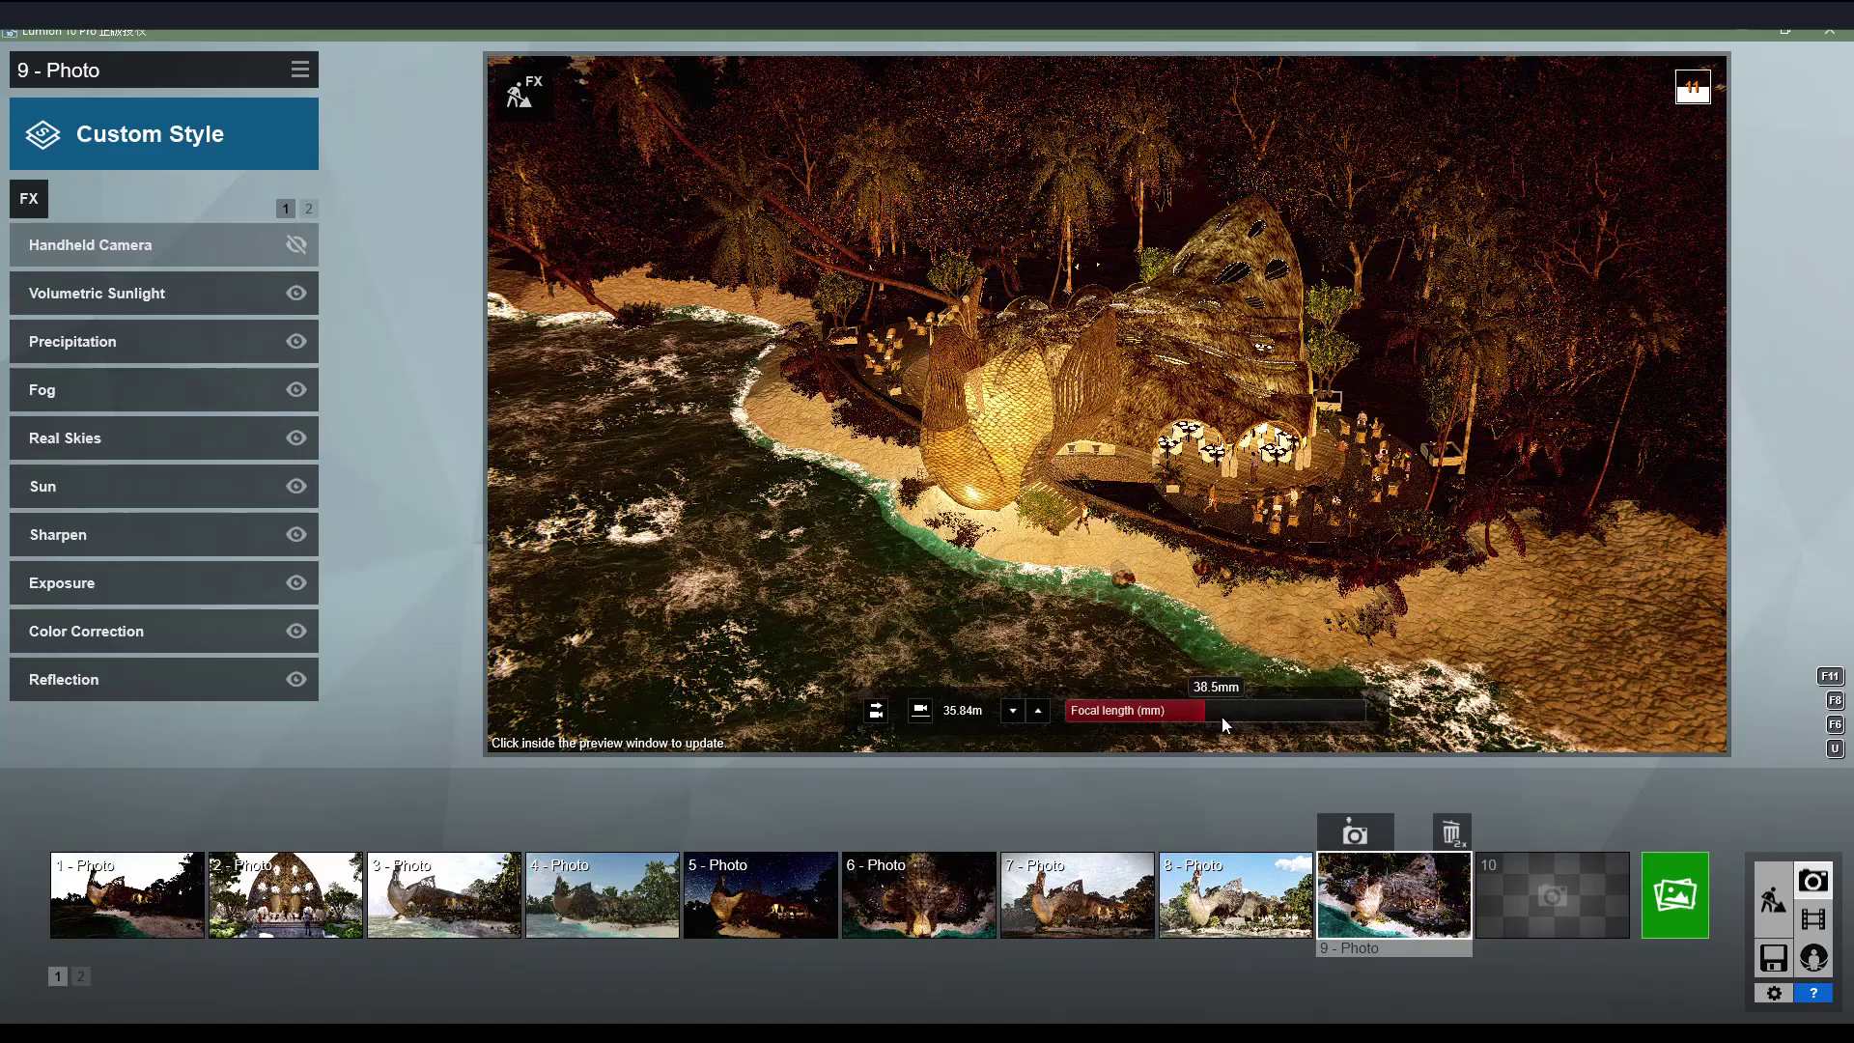
Set the photo's focal length near 55.3 mm and check the Volumetric Sunlight and Precipitation effects.
left_click_drag(1221, 717, 1228, 717)
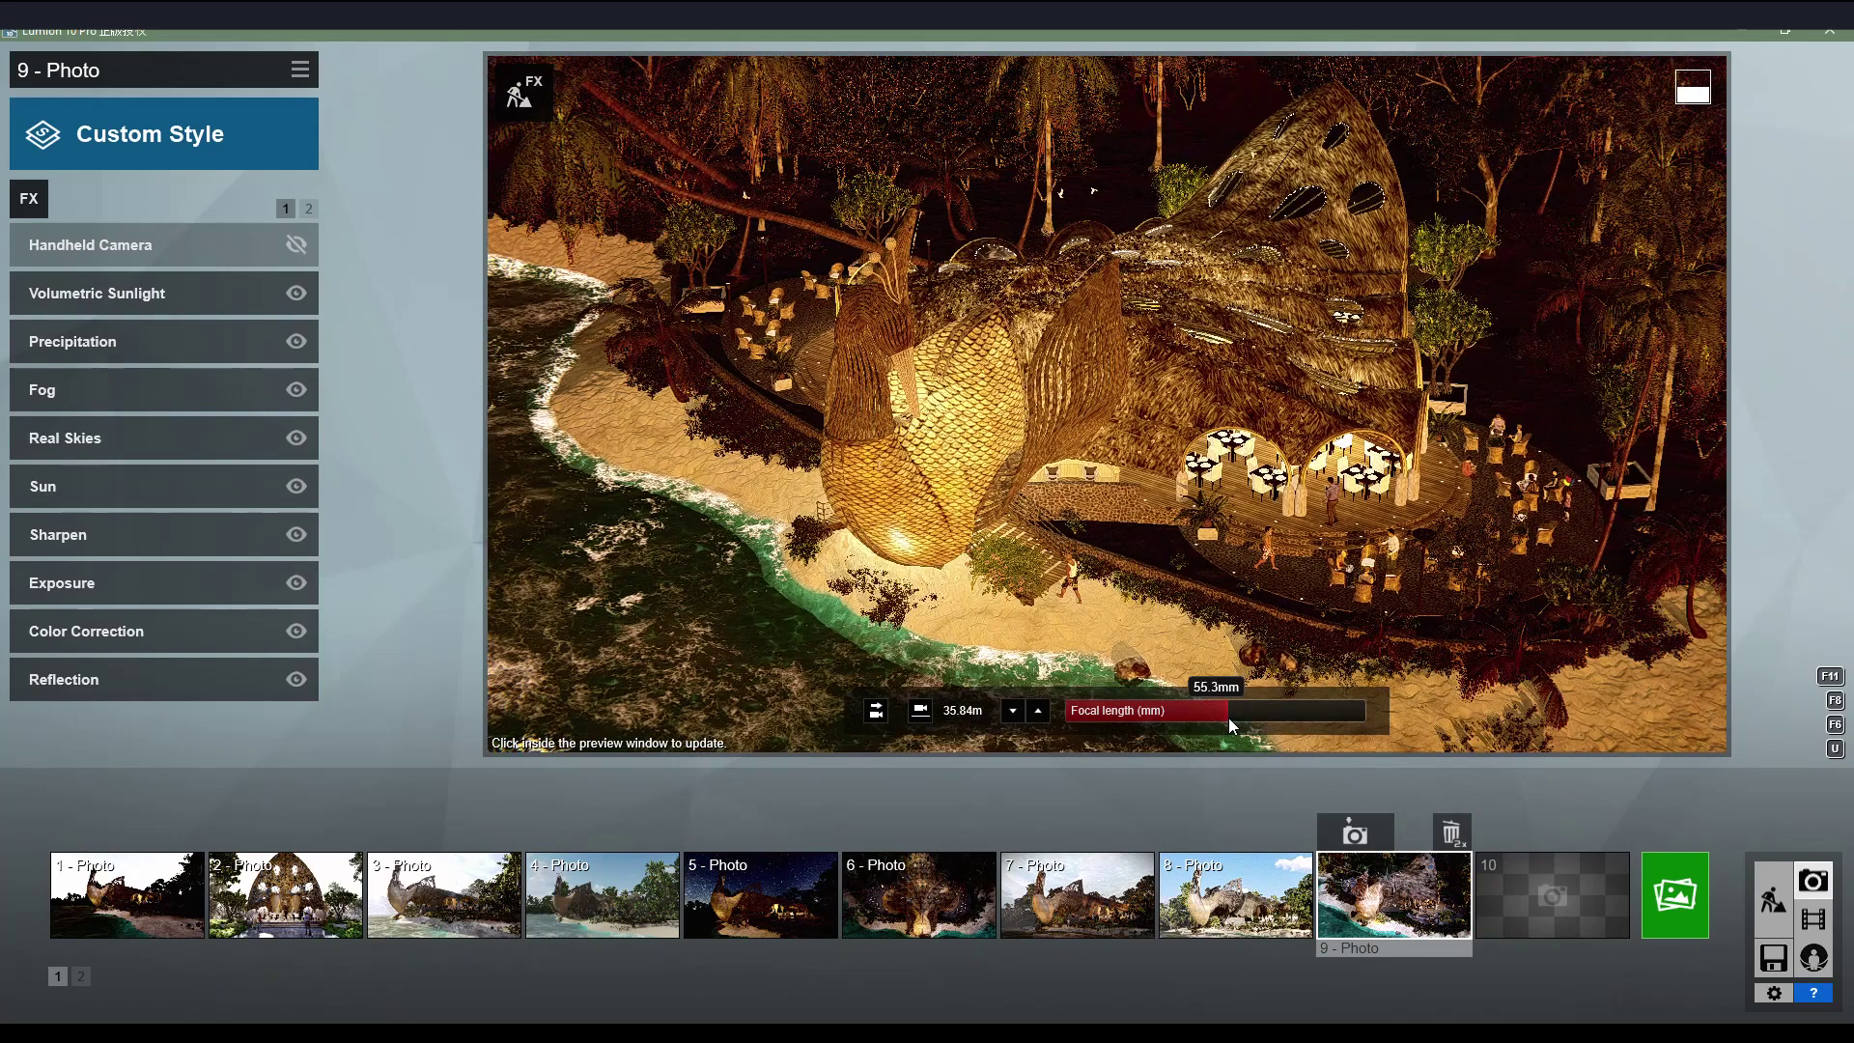
right_click_drag(1162, 542, 1163, 540)
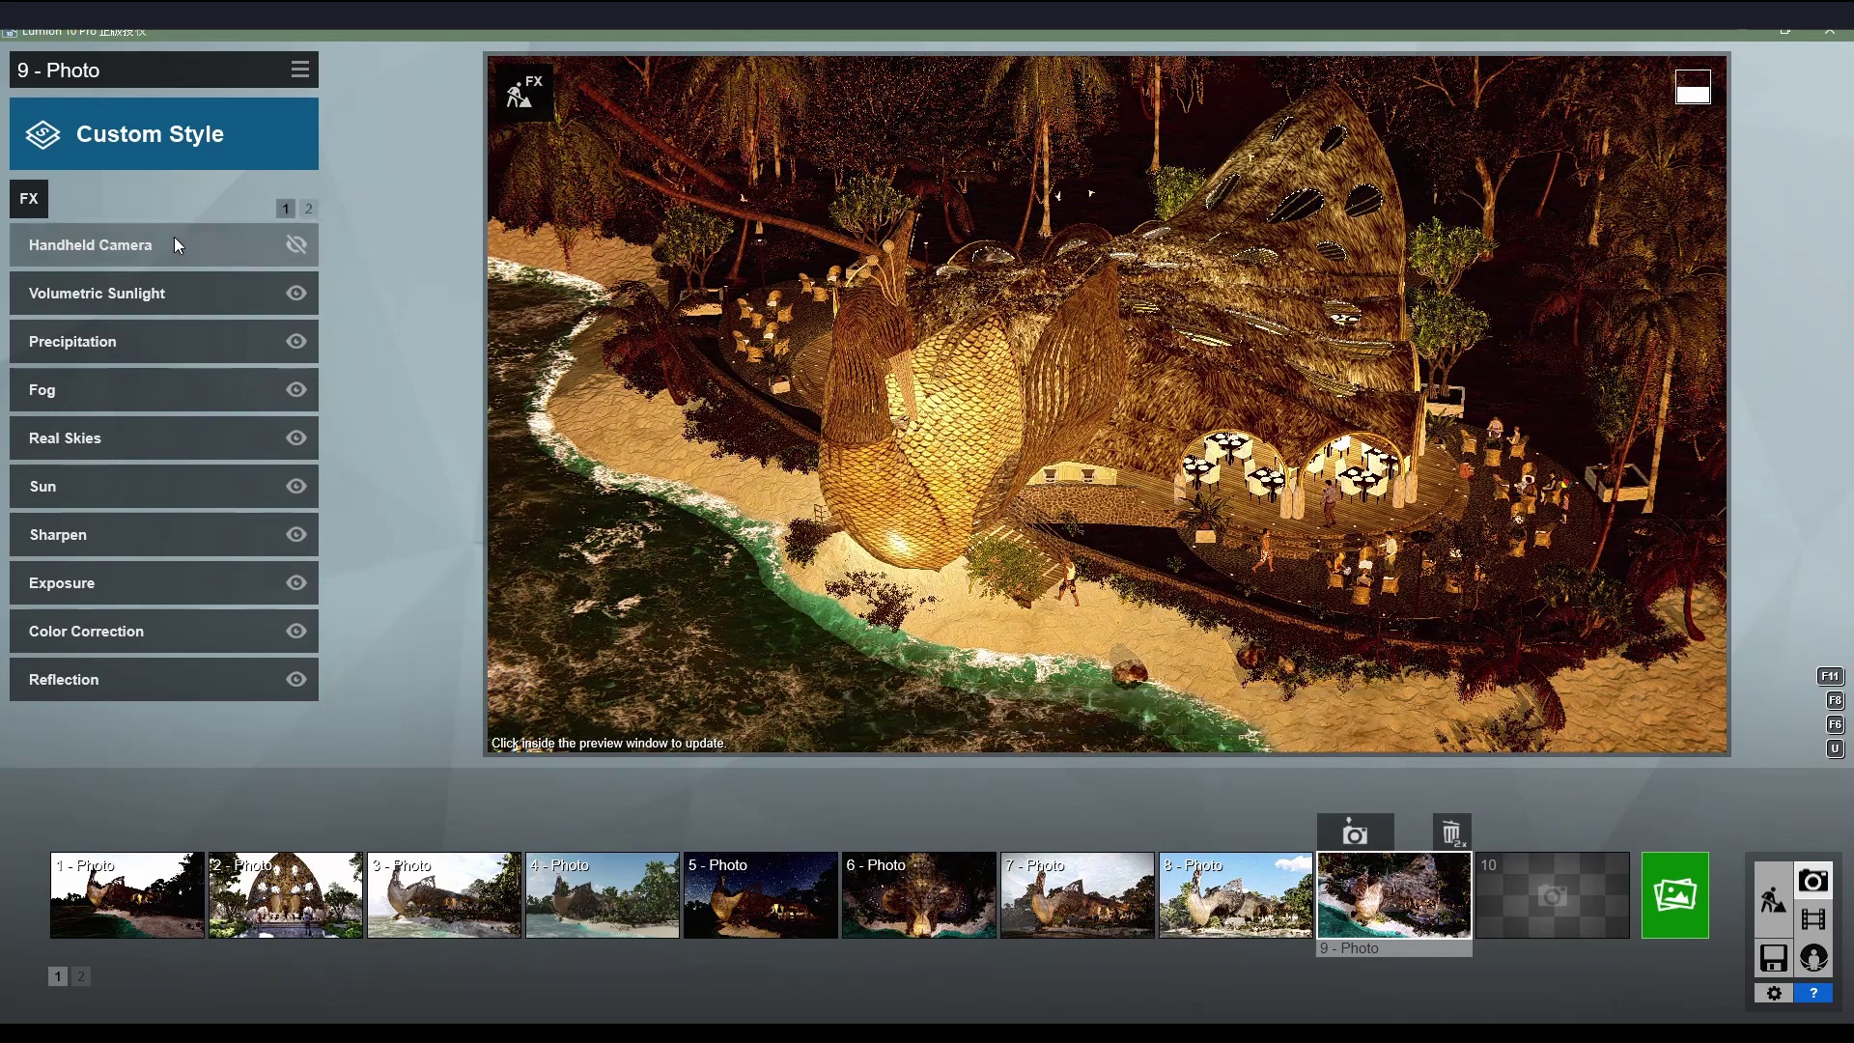
left_click(120, 286)
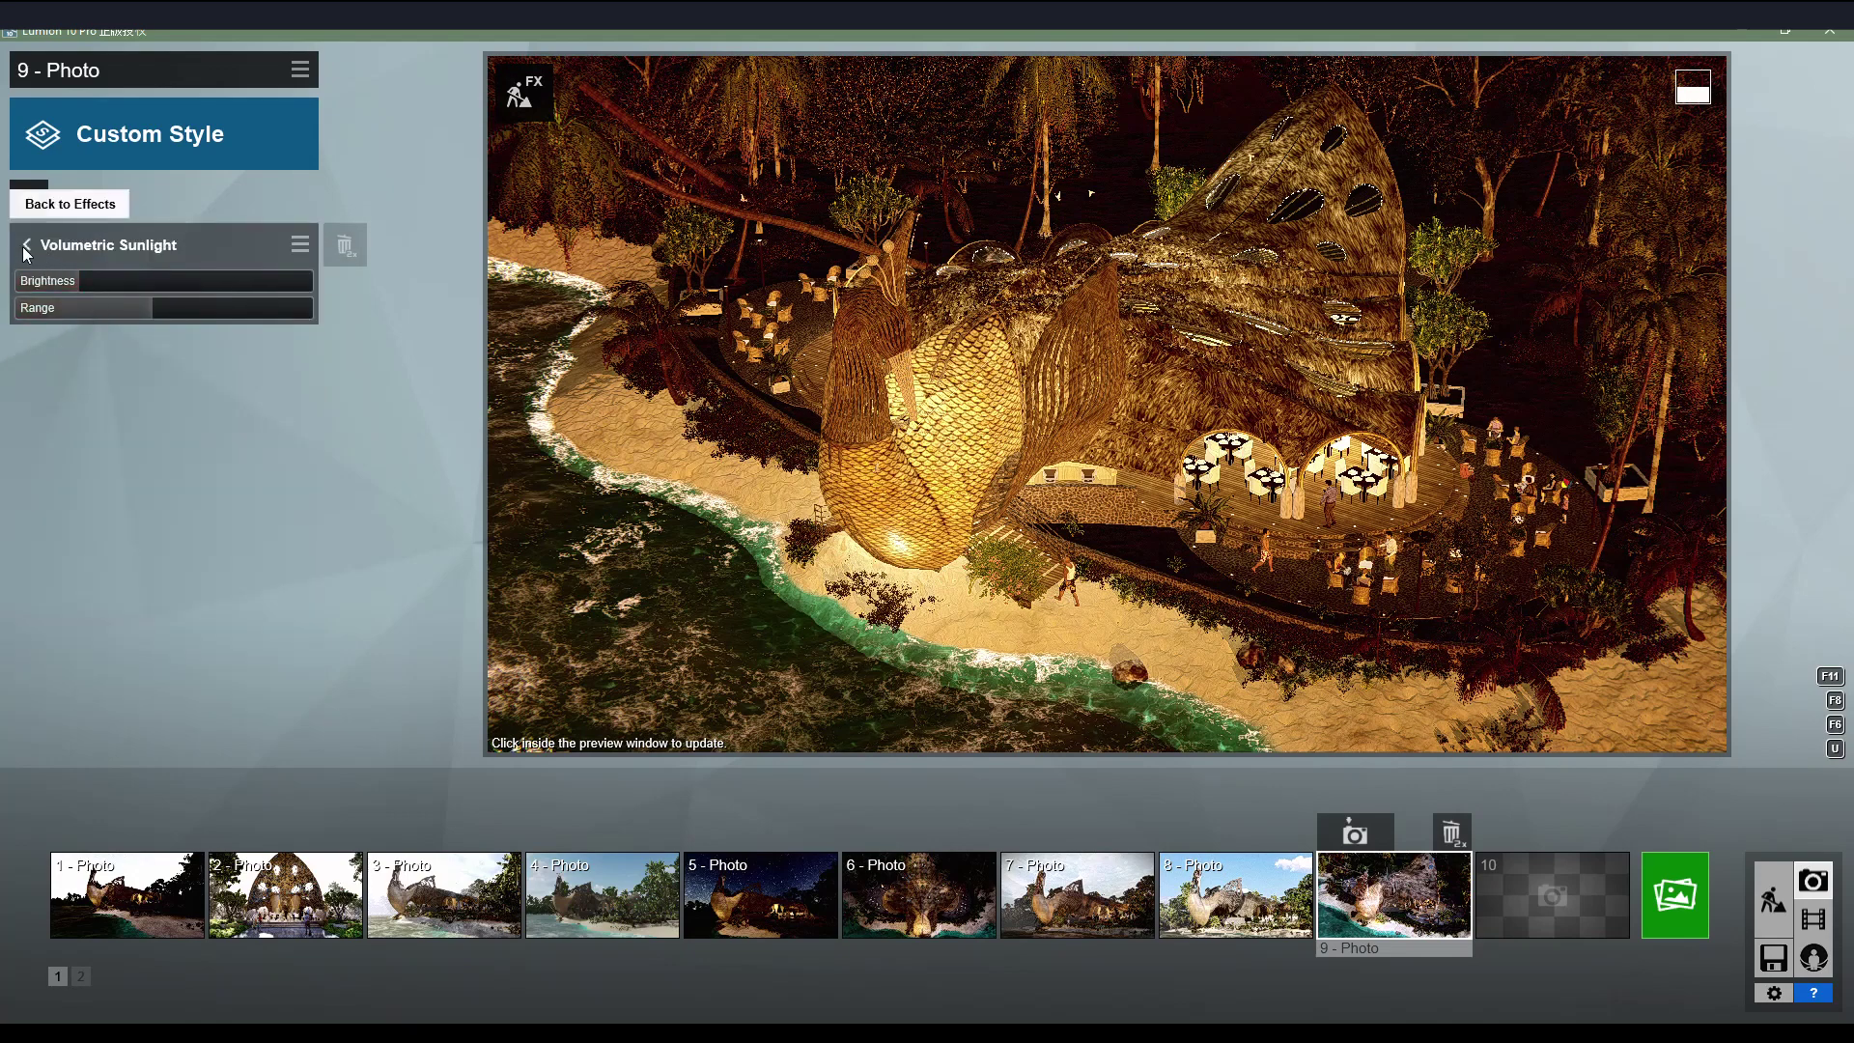
left_click(54, 253)
left_click(61, 340)
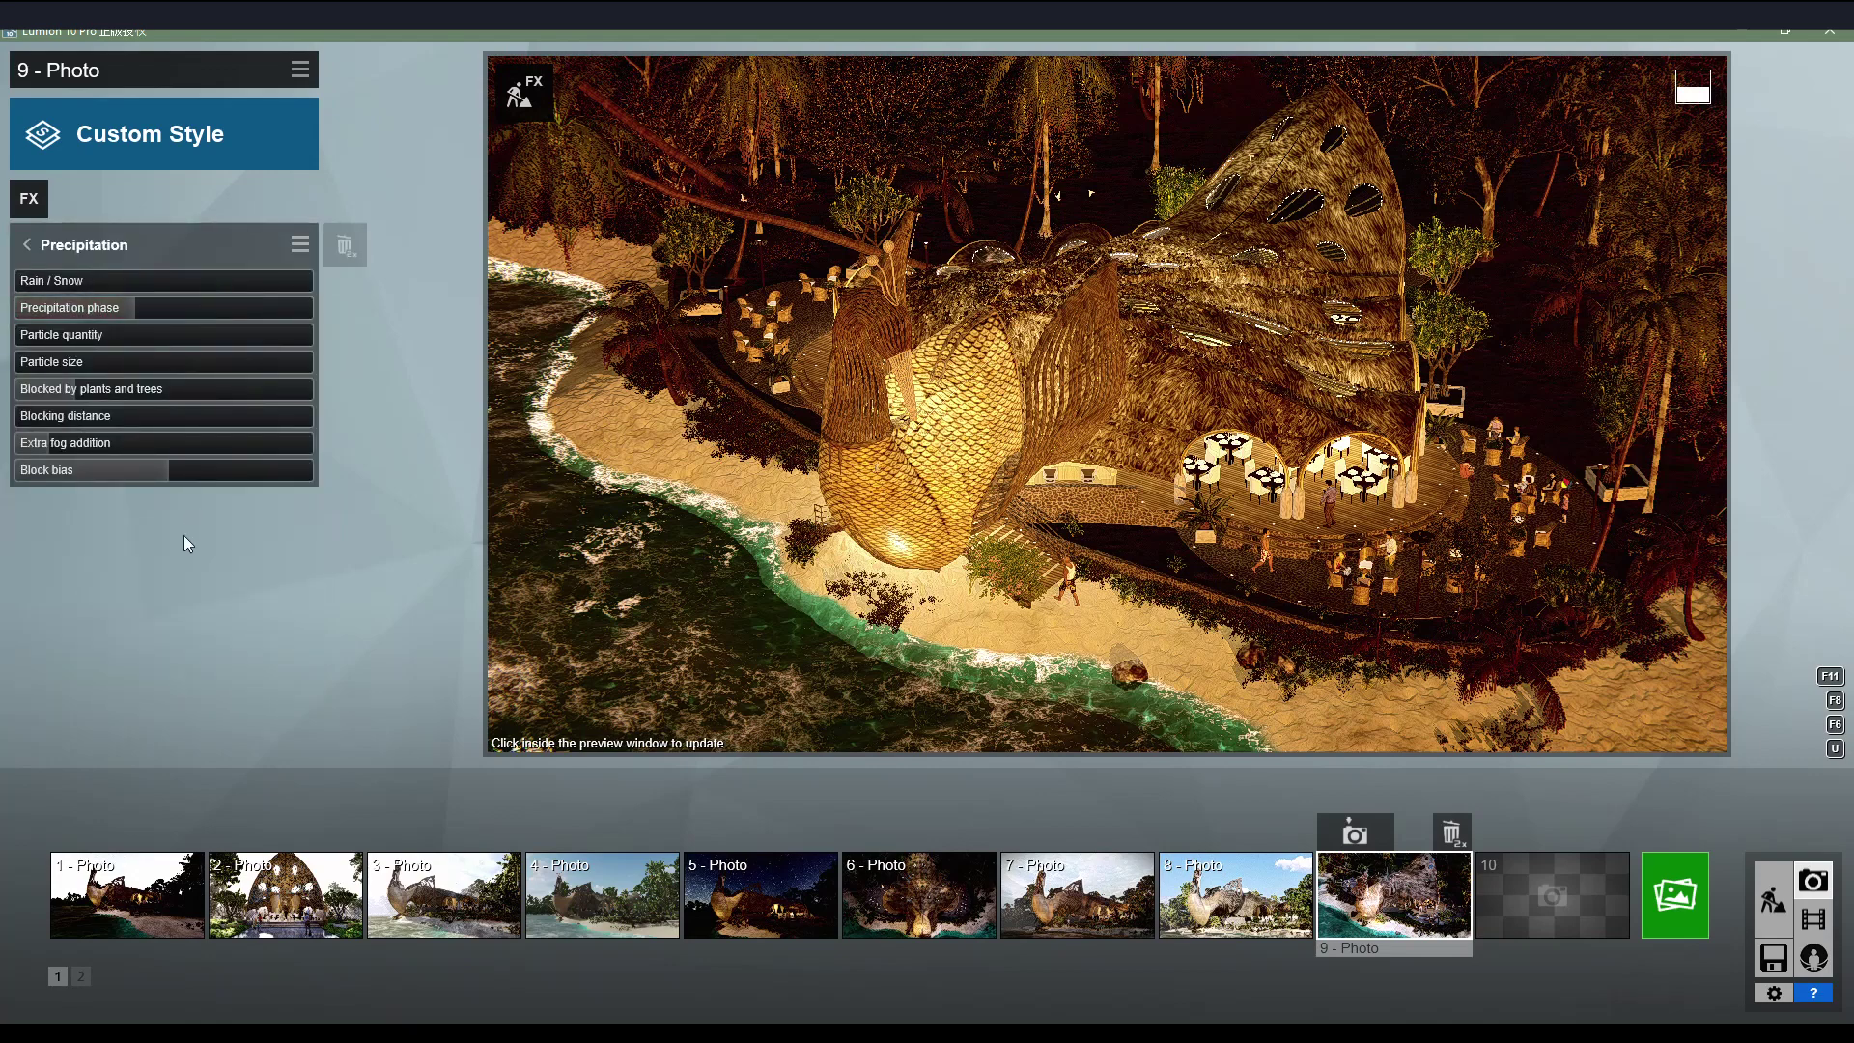
left_click(25, 252)
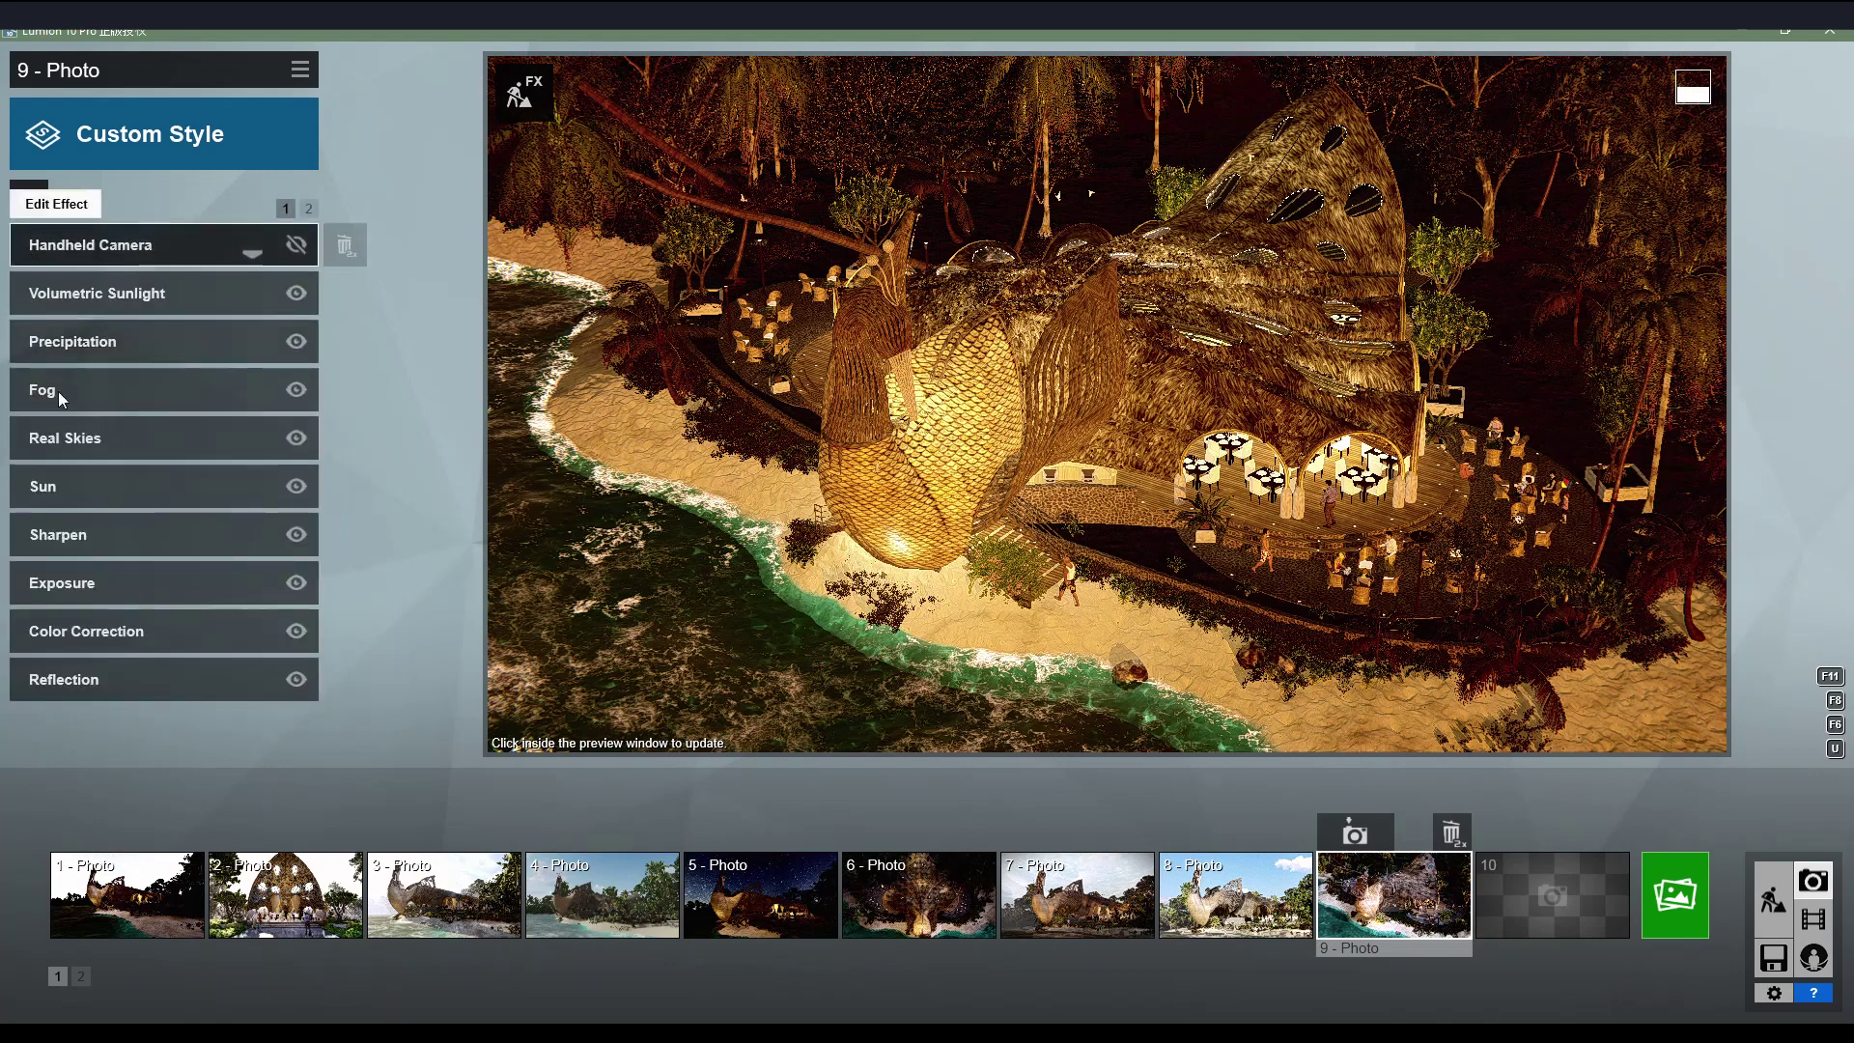
Check the Fog effect, then open the Real Skies sky image library.
left_click(56, 391)
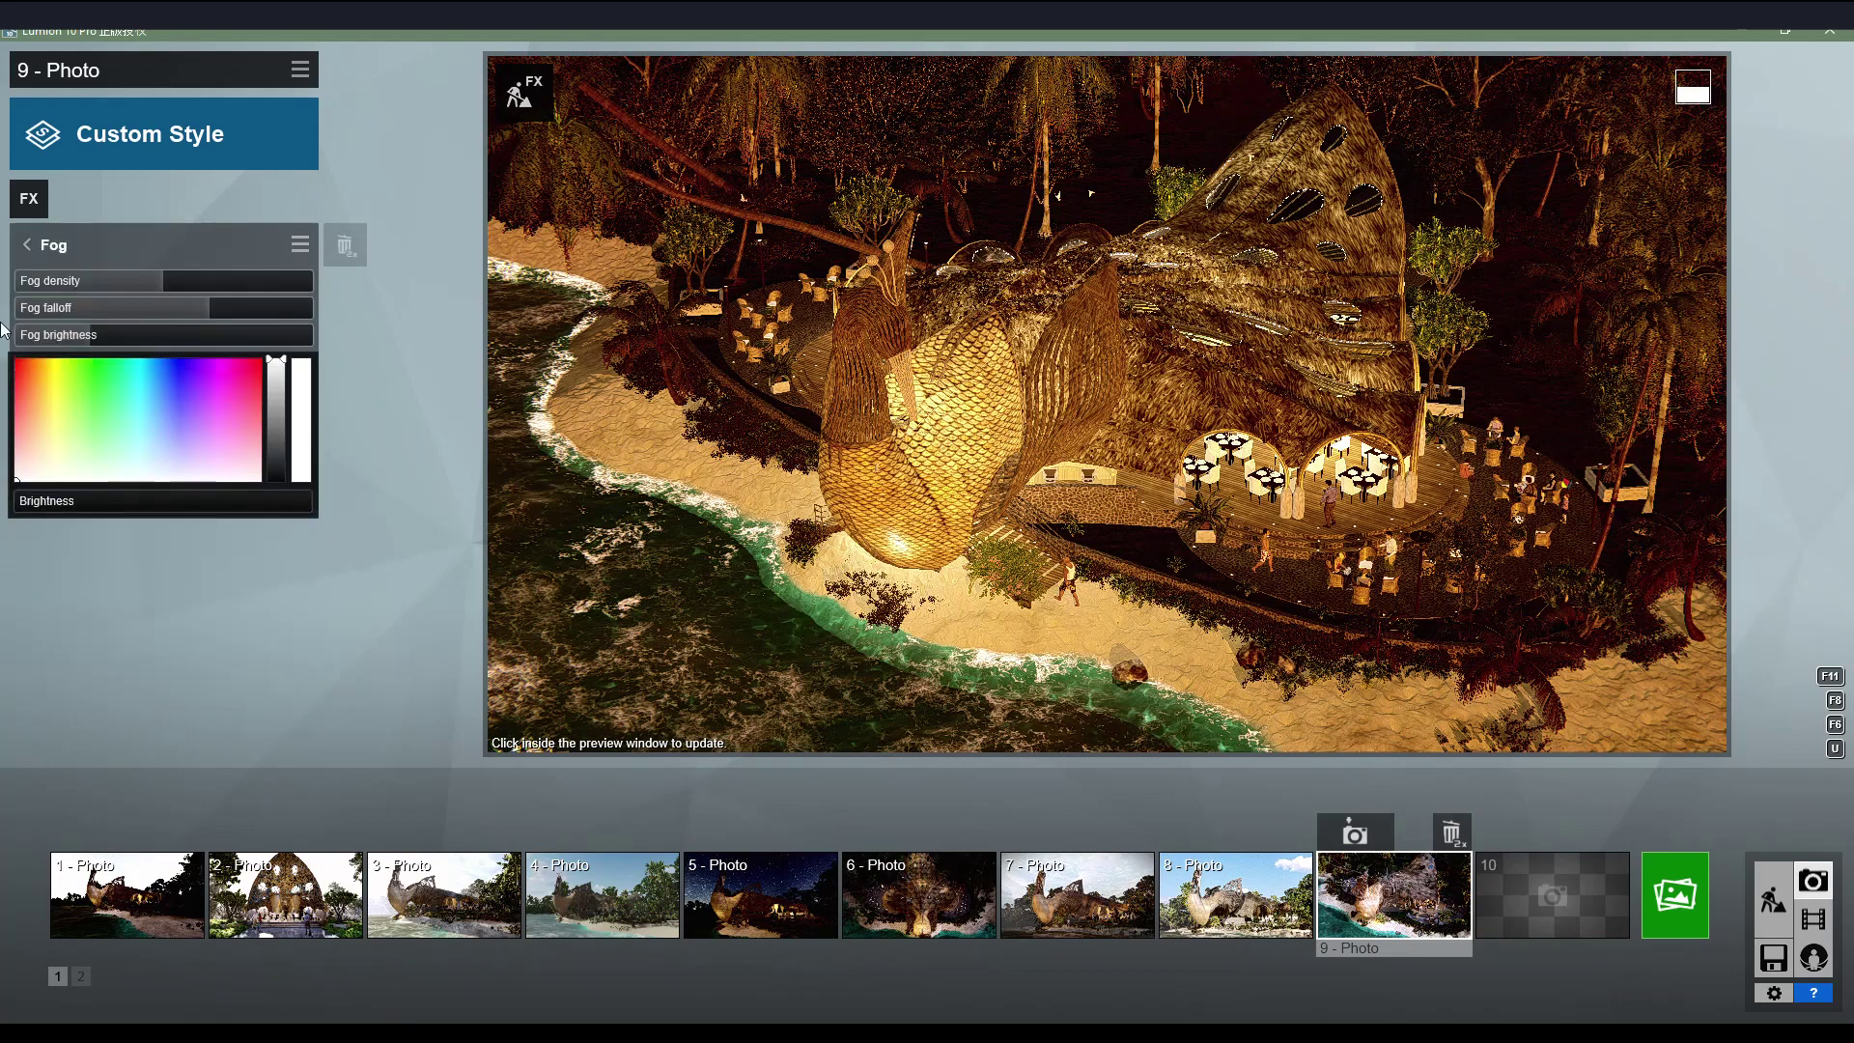
left_click(23, 250)
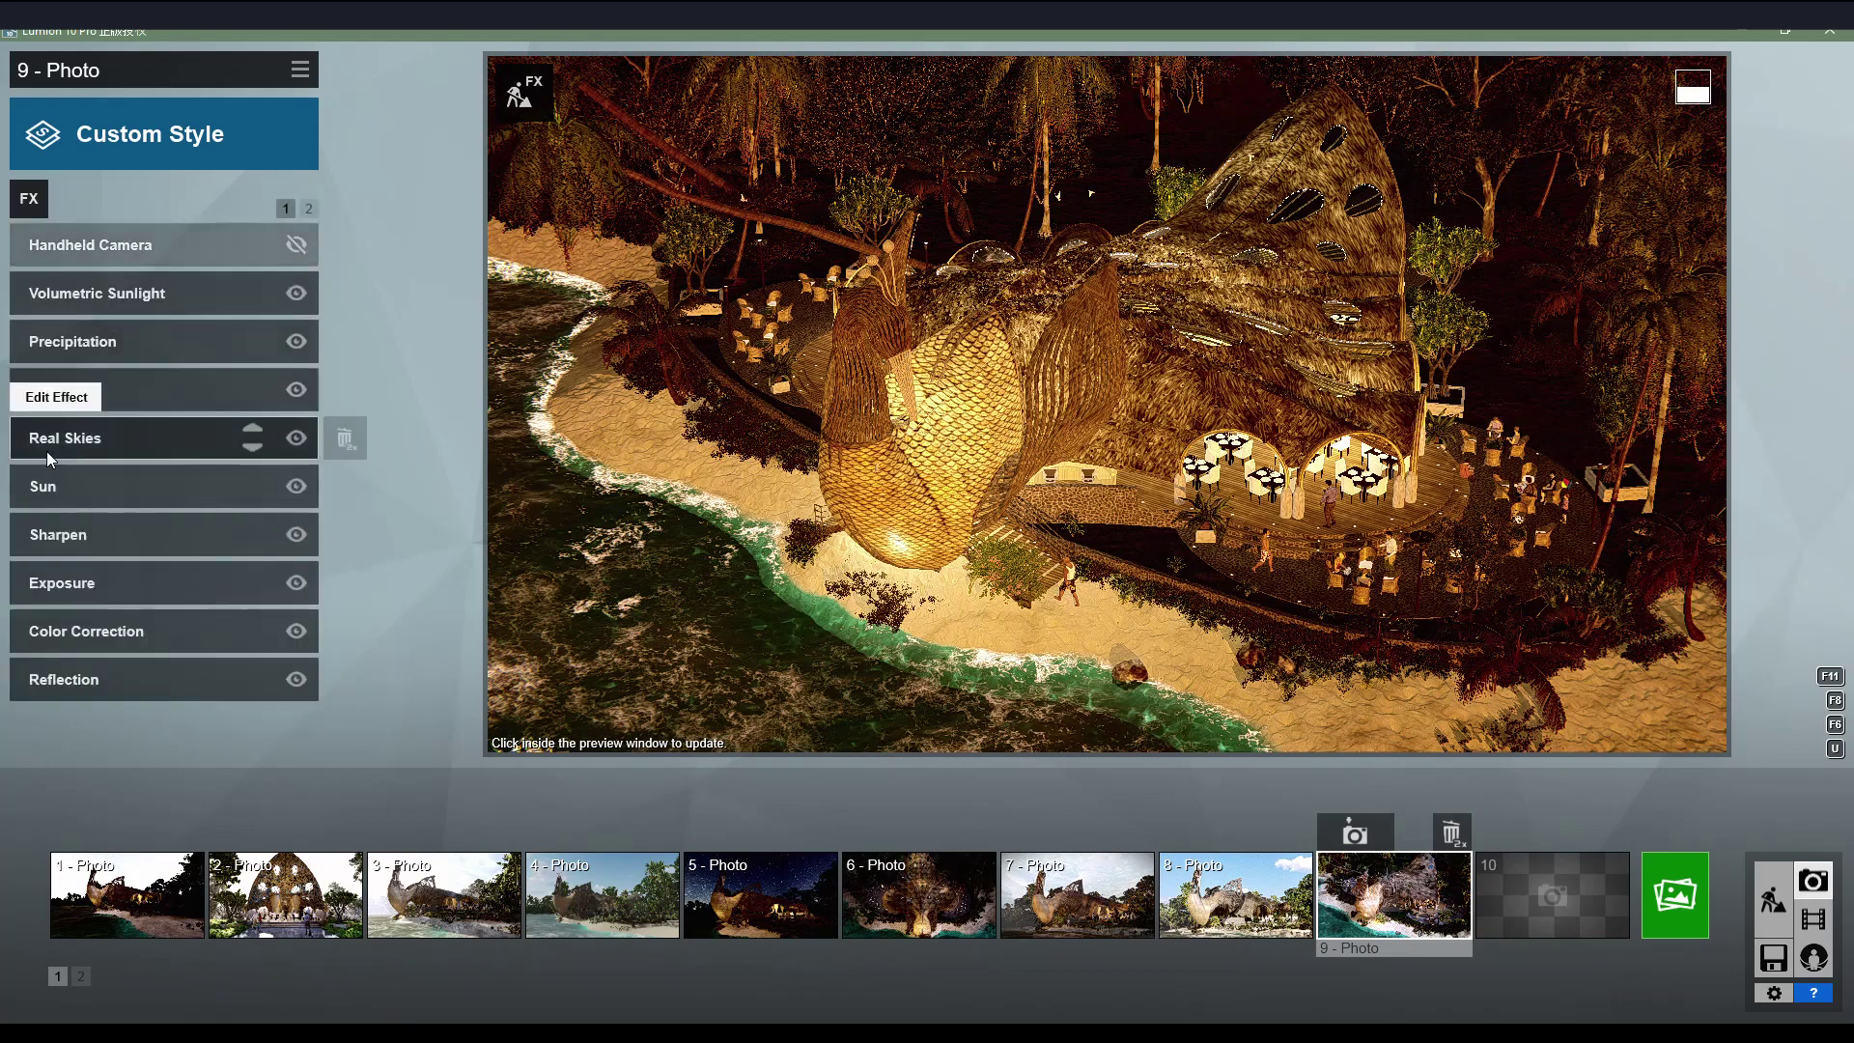
left_click(48, 438)
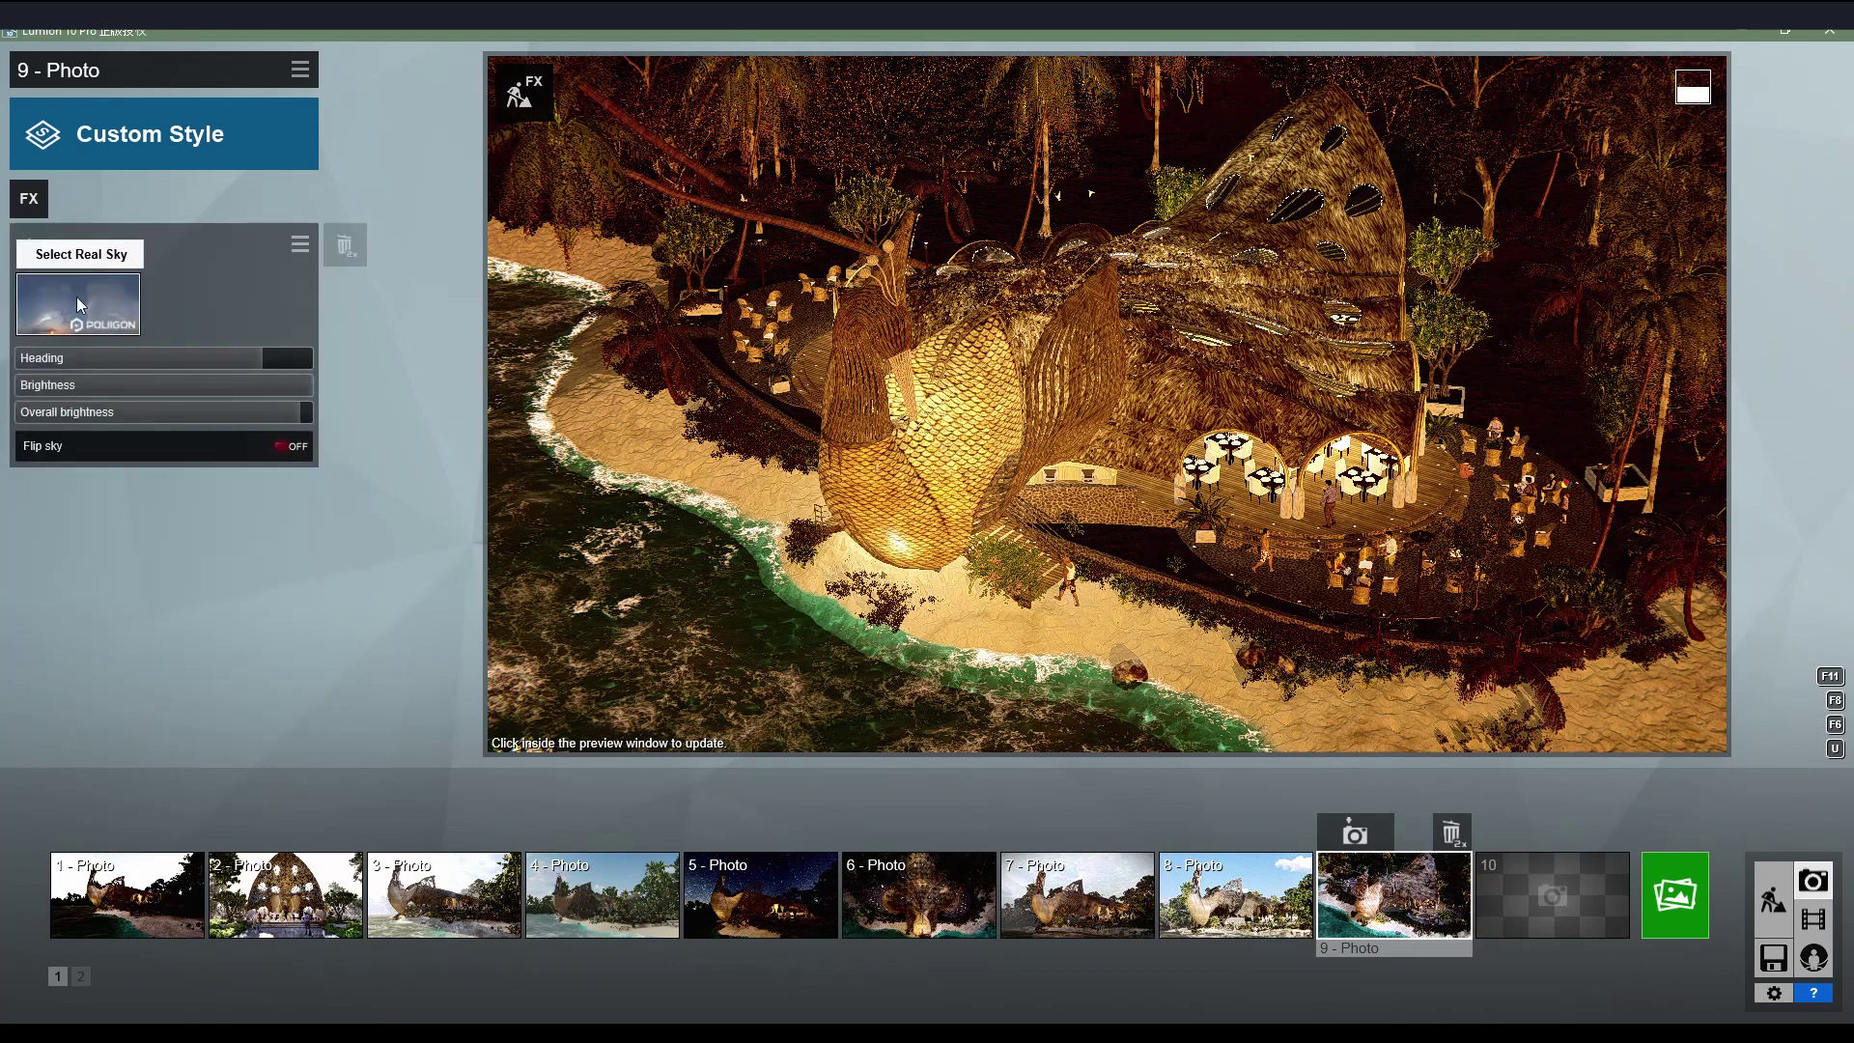
left_click(79, 303)
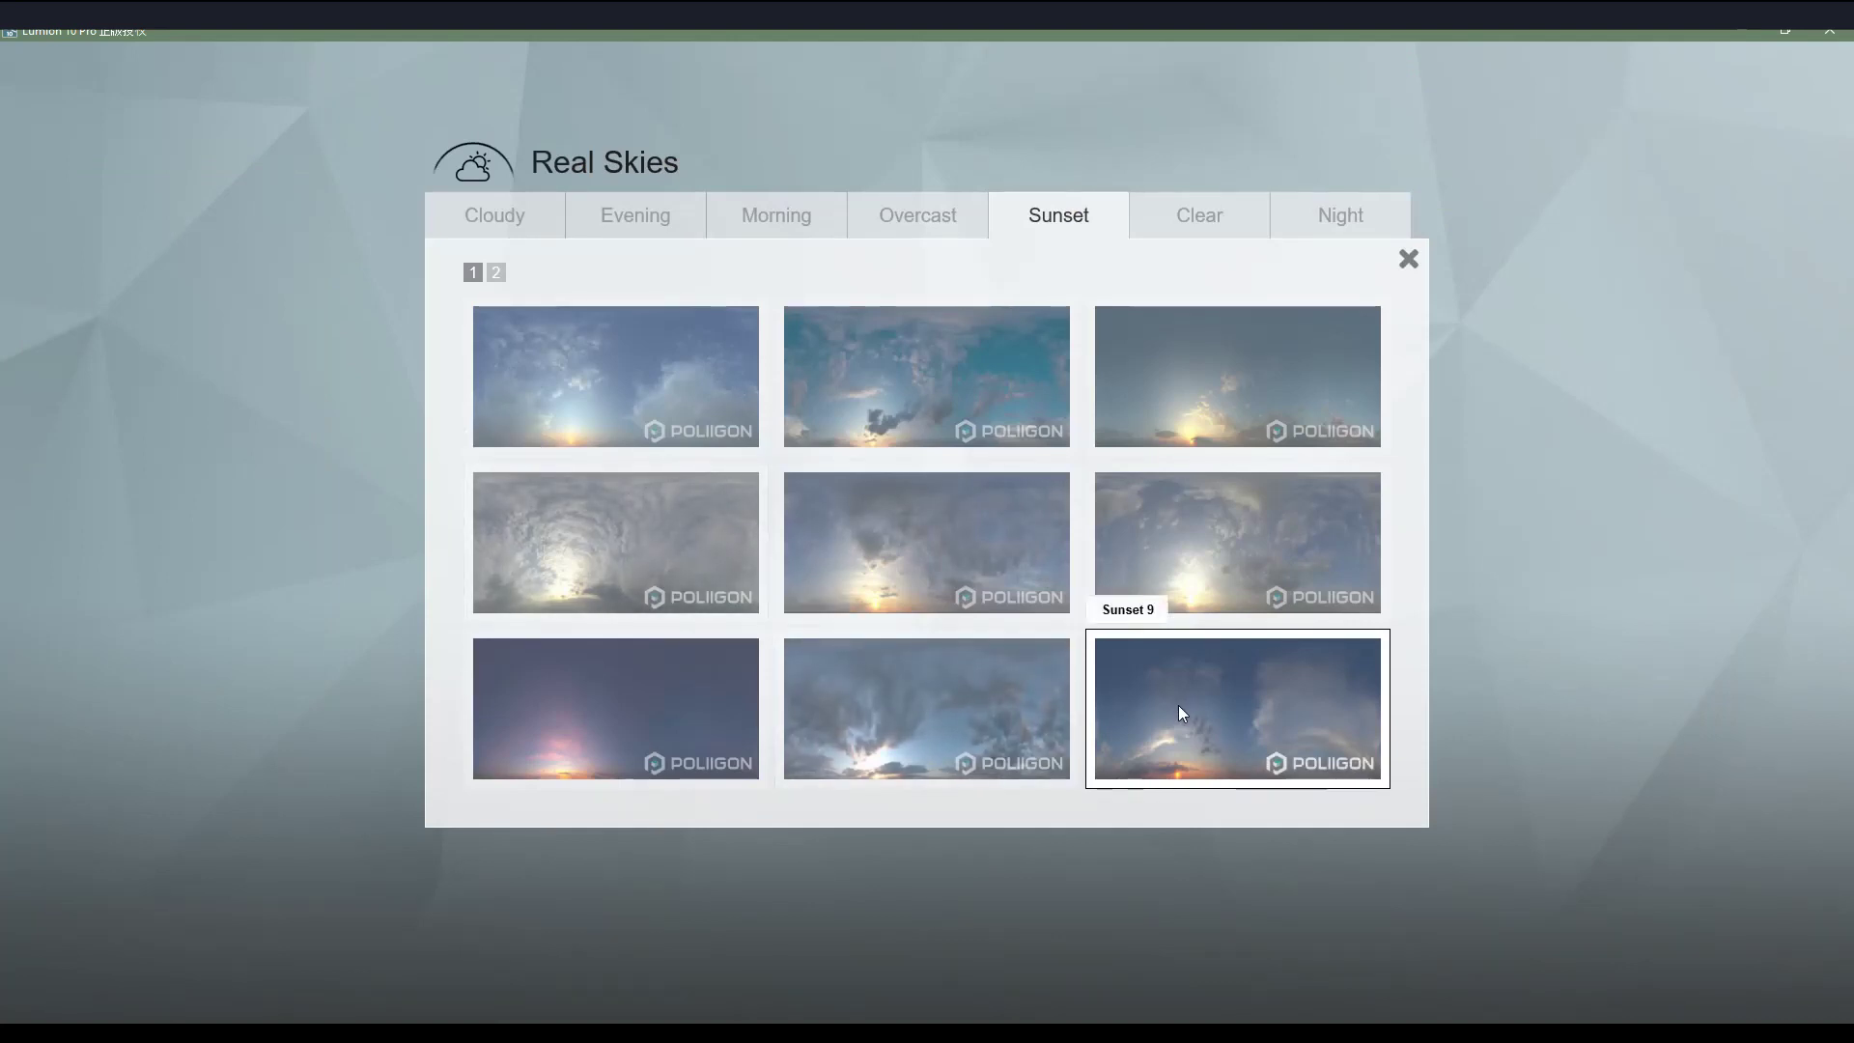
Set the sky to Sunset 9 and review the Sun and Sharpen effect settings.
left_click(1408, 260)
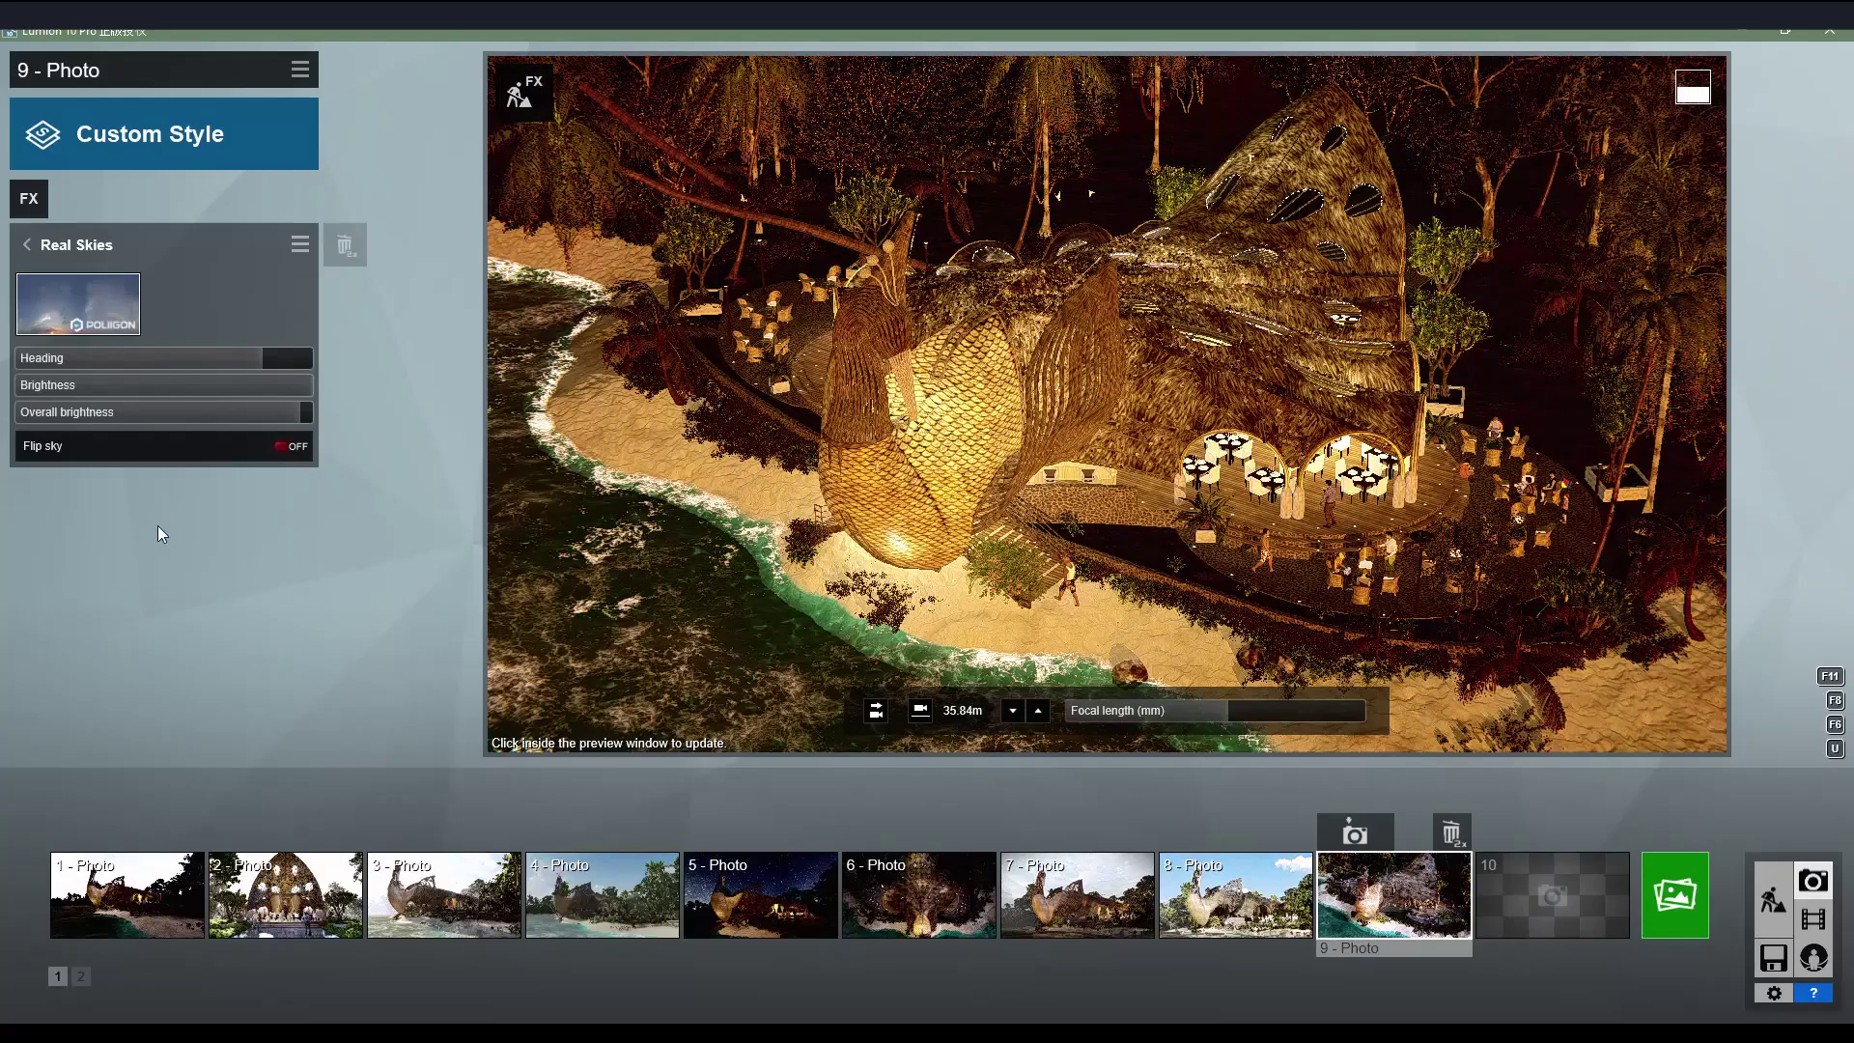
left_click(26, 245)
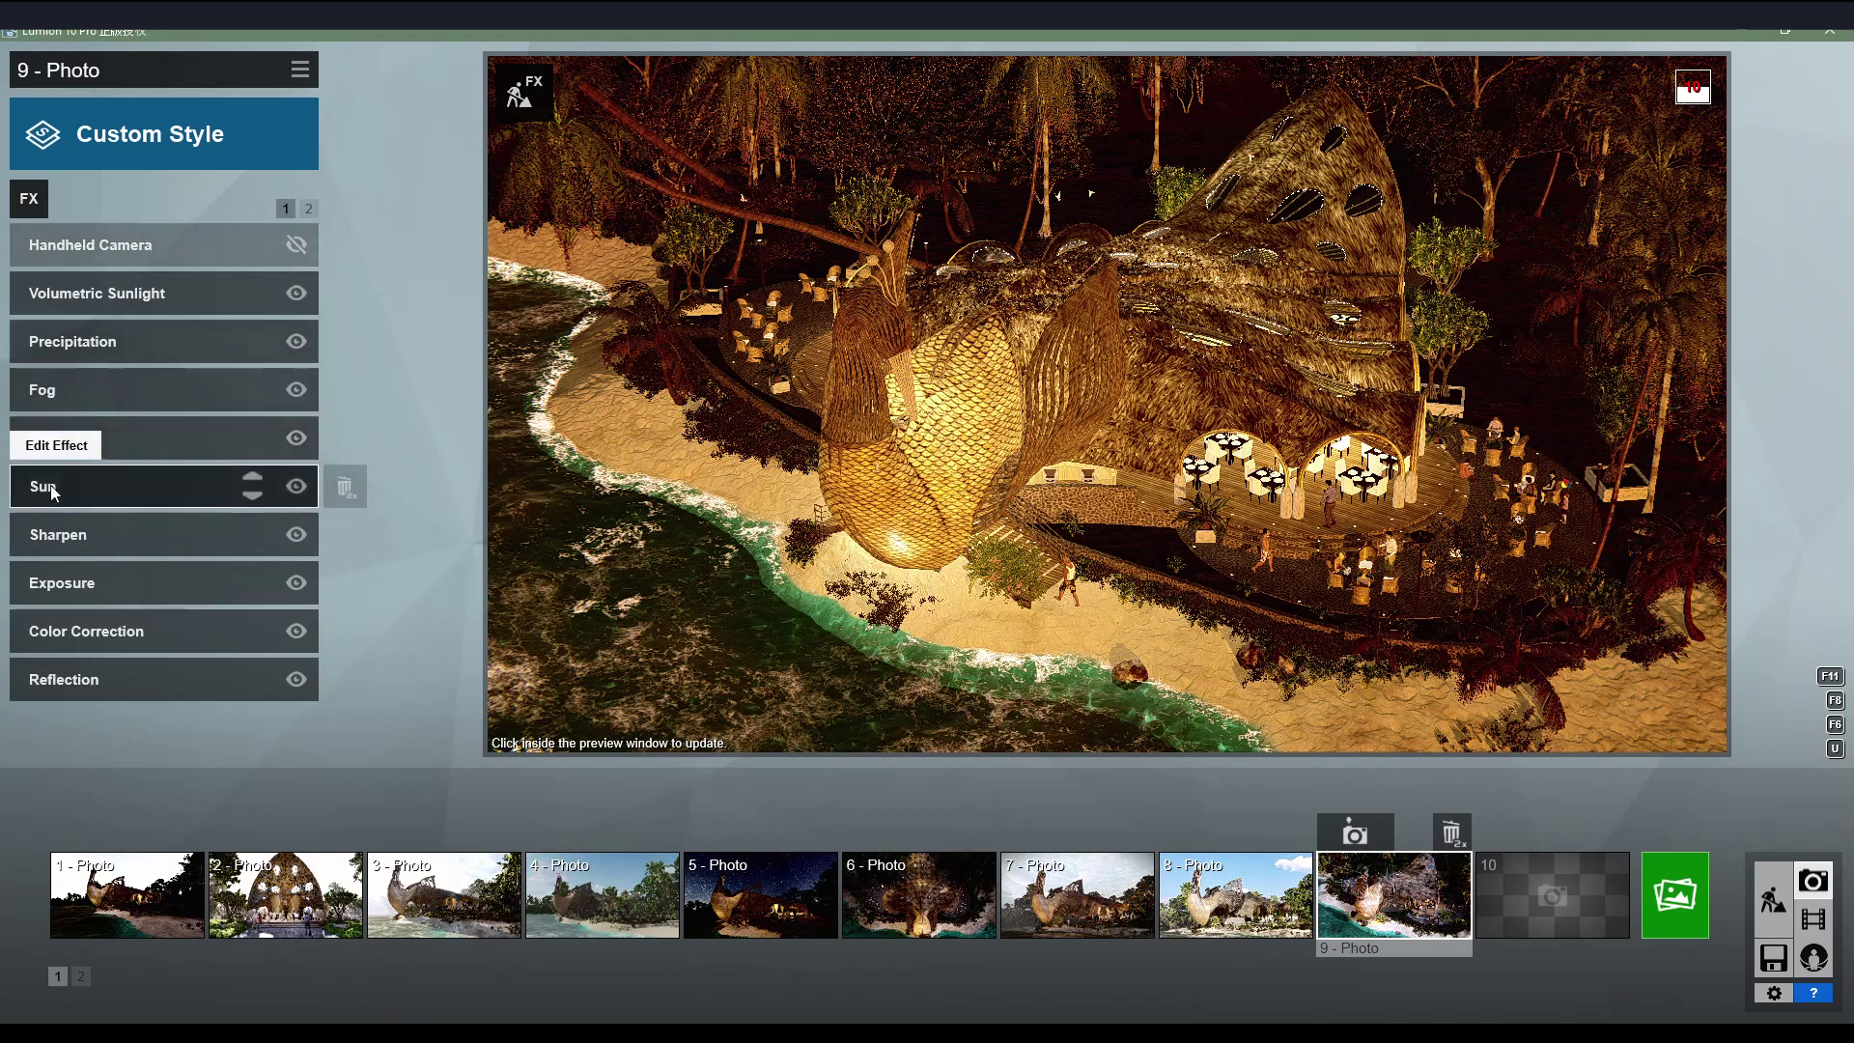
left_click(53, 492)
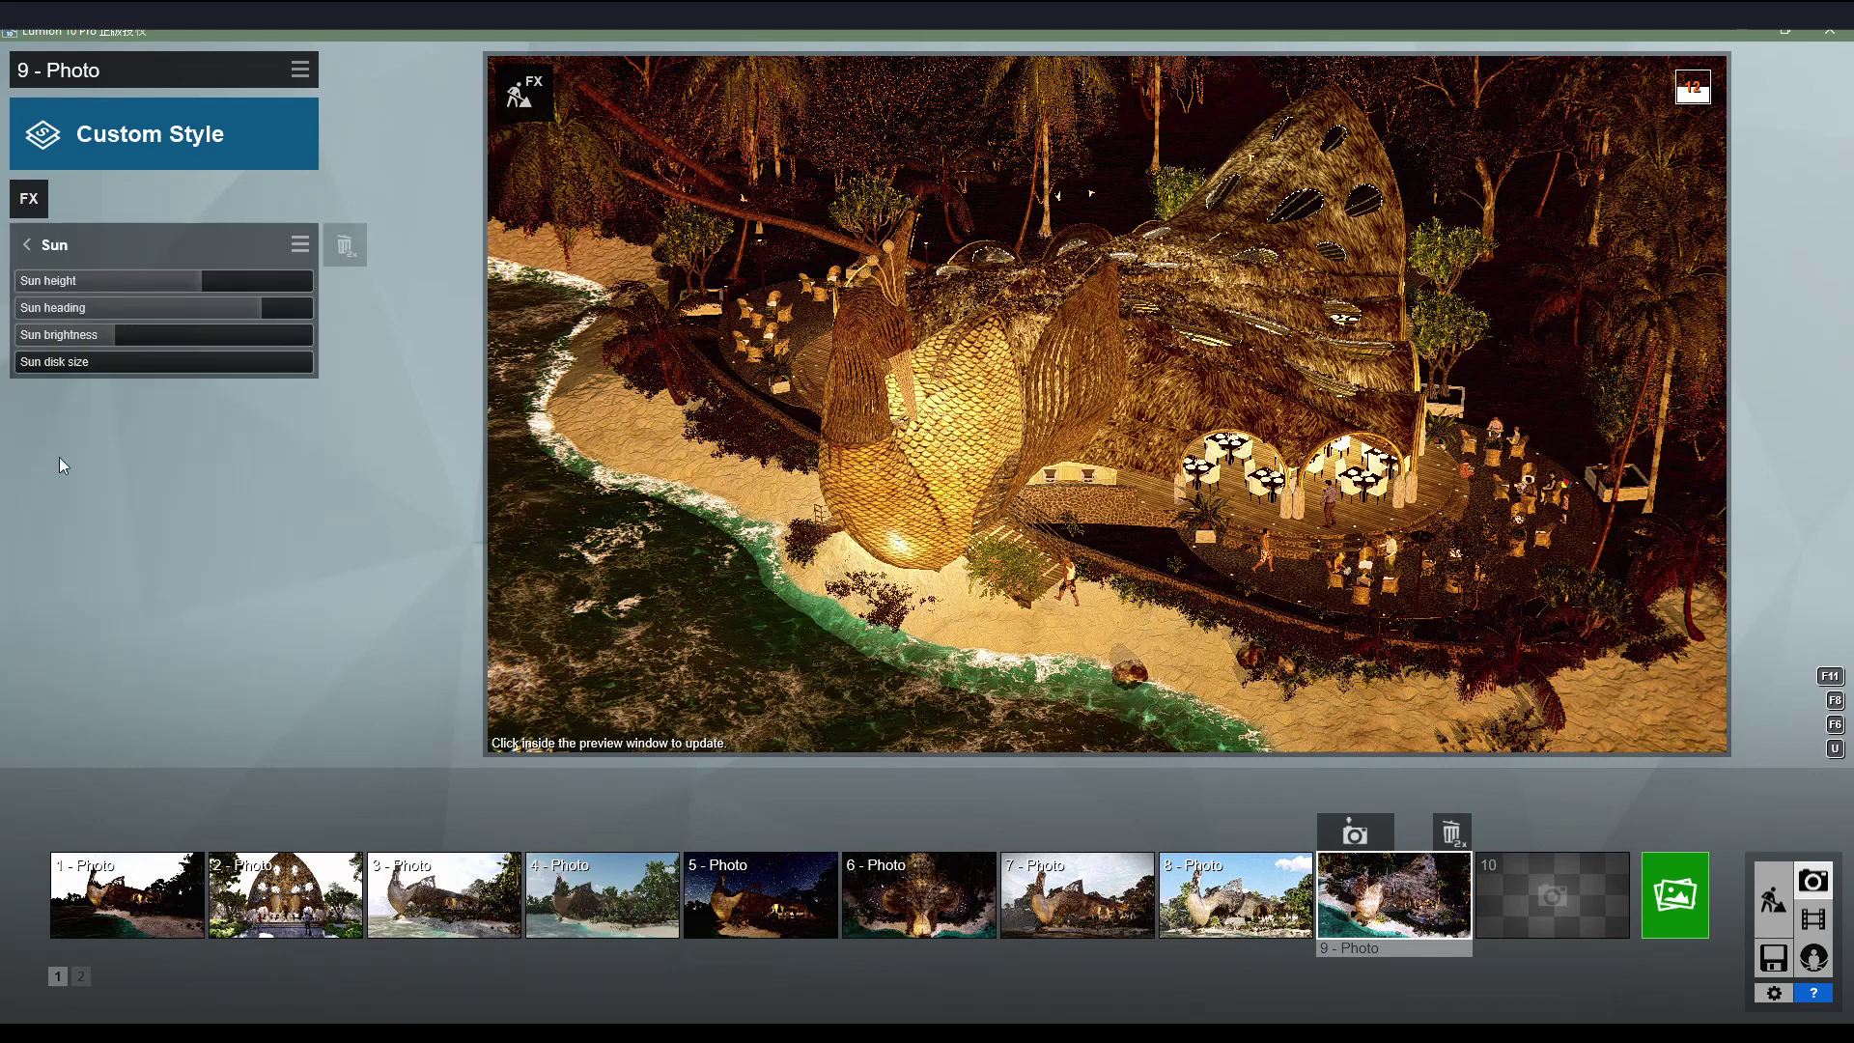
left_click(26, 247)
left_click(67, 535)
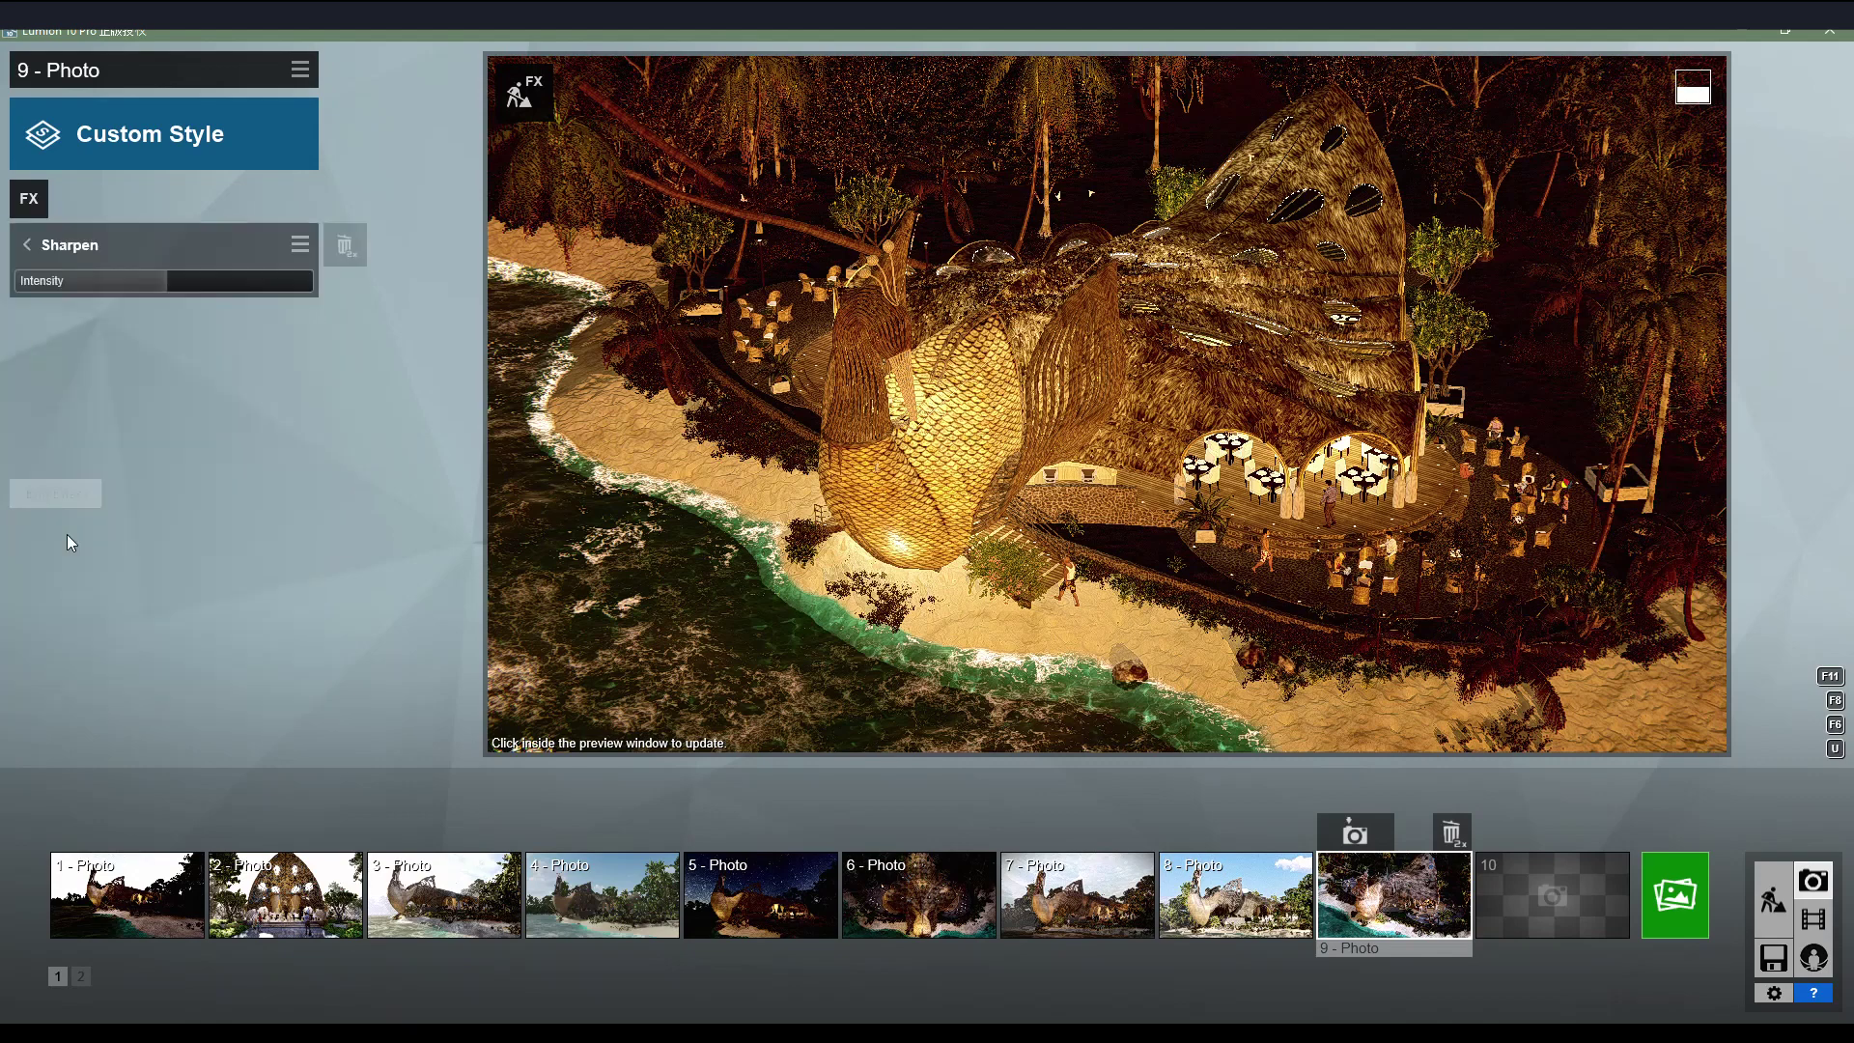
left_click(26, 245)
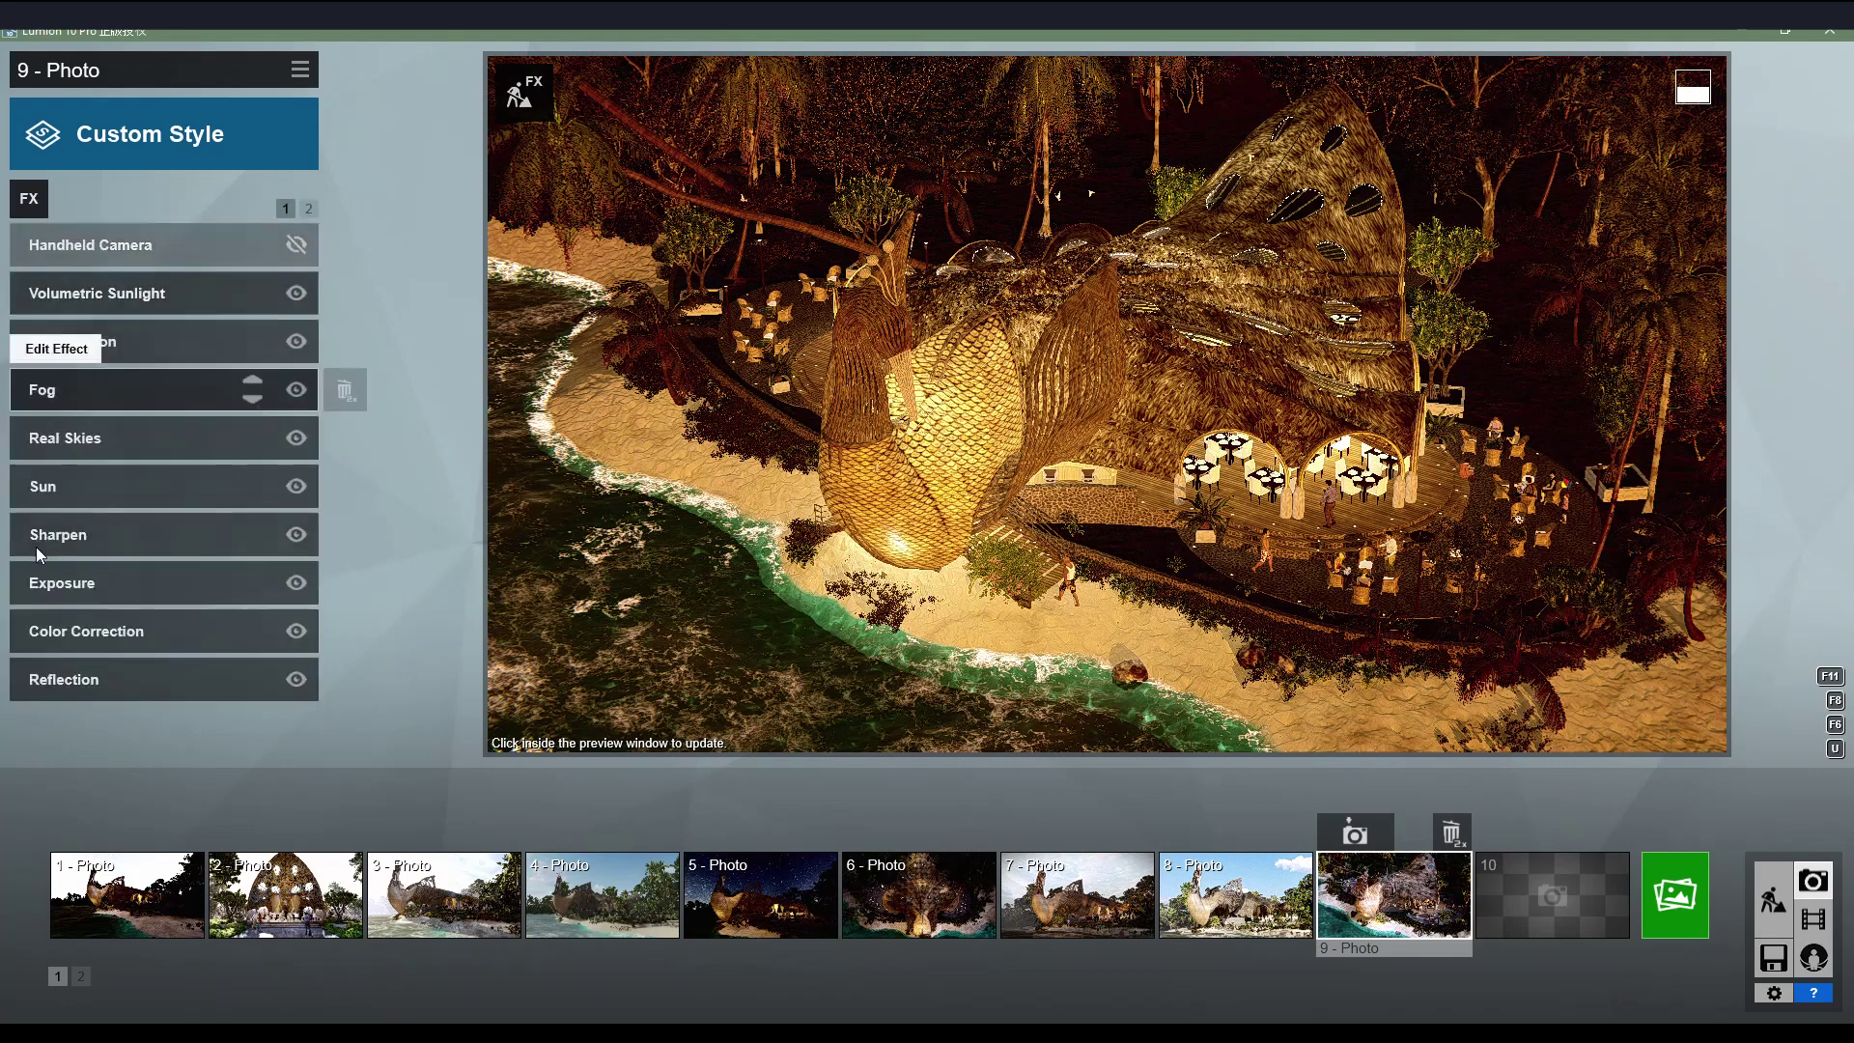
Review the Exposure, Color Correction and Reflection effects, reopening the Reflection plane editor.
left_click(62, 587)
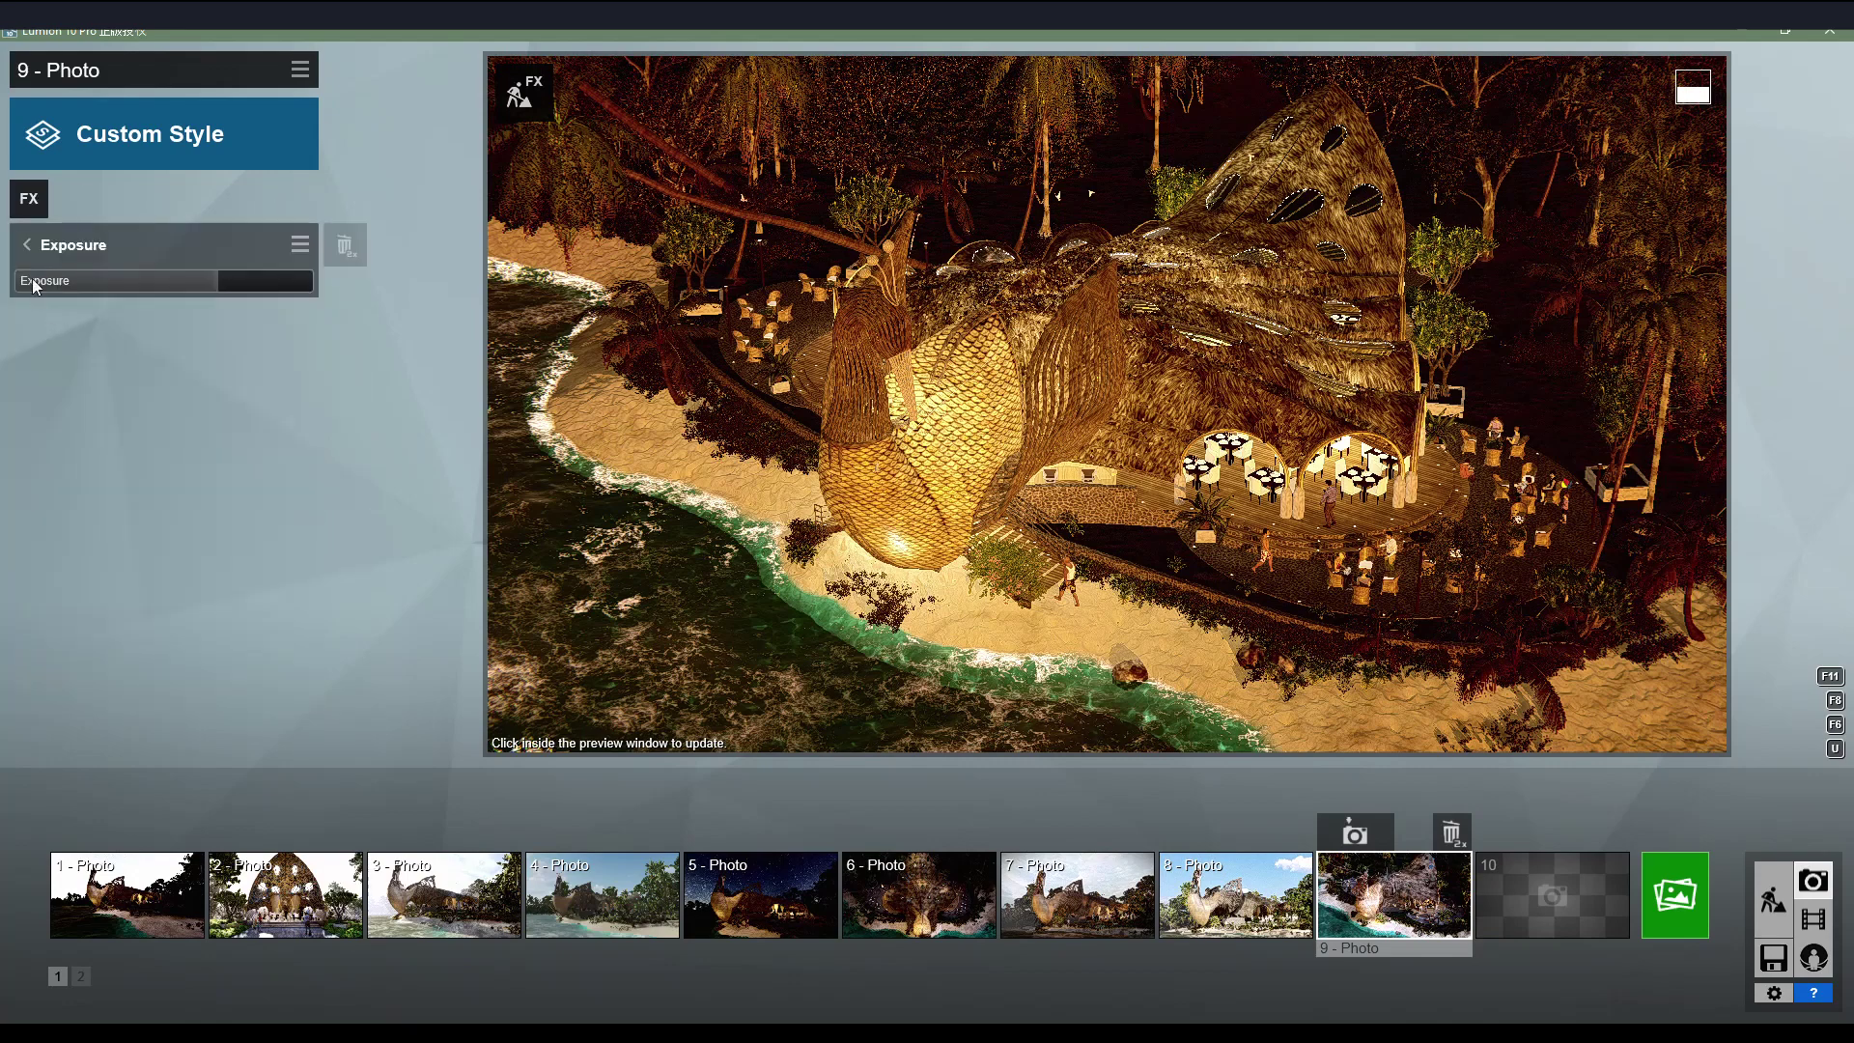
left_click(25, 247)
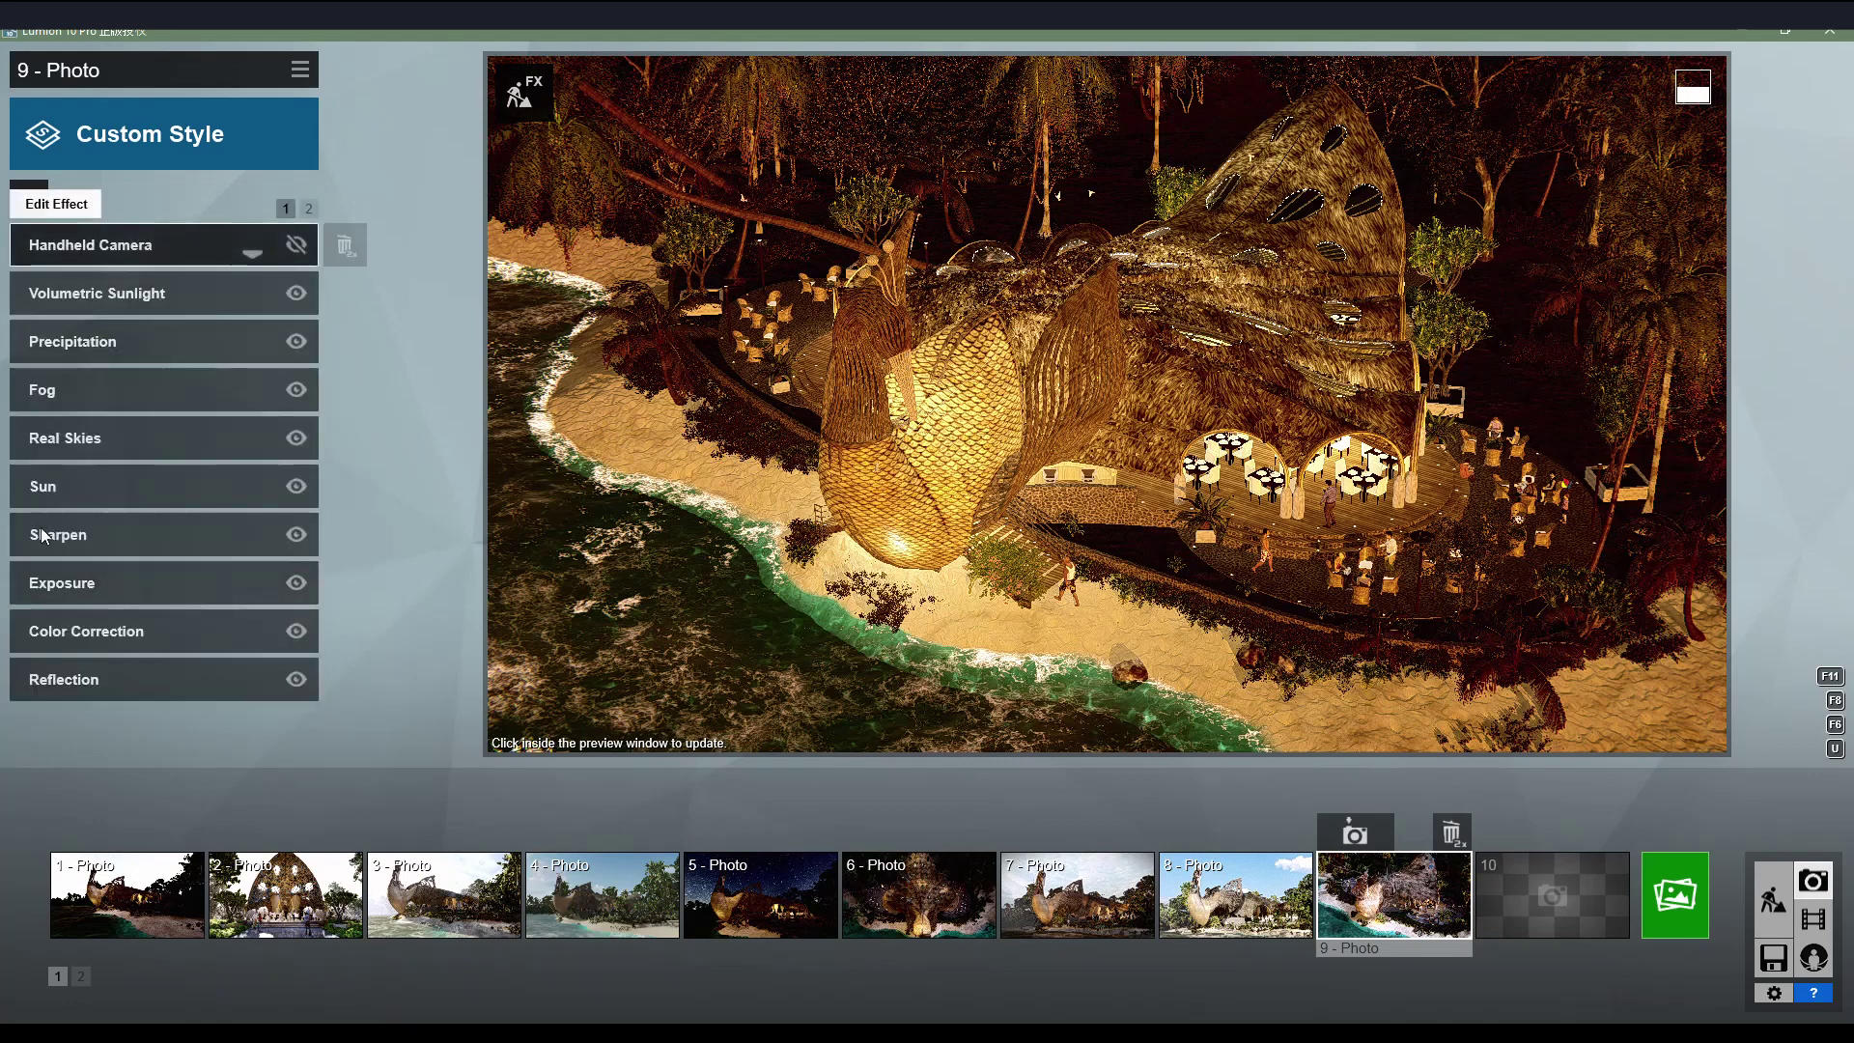
left_click(66, 633)
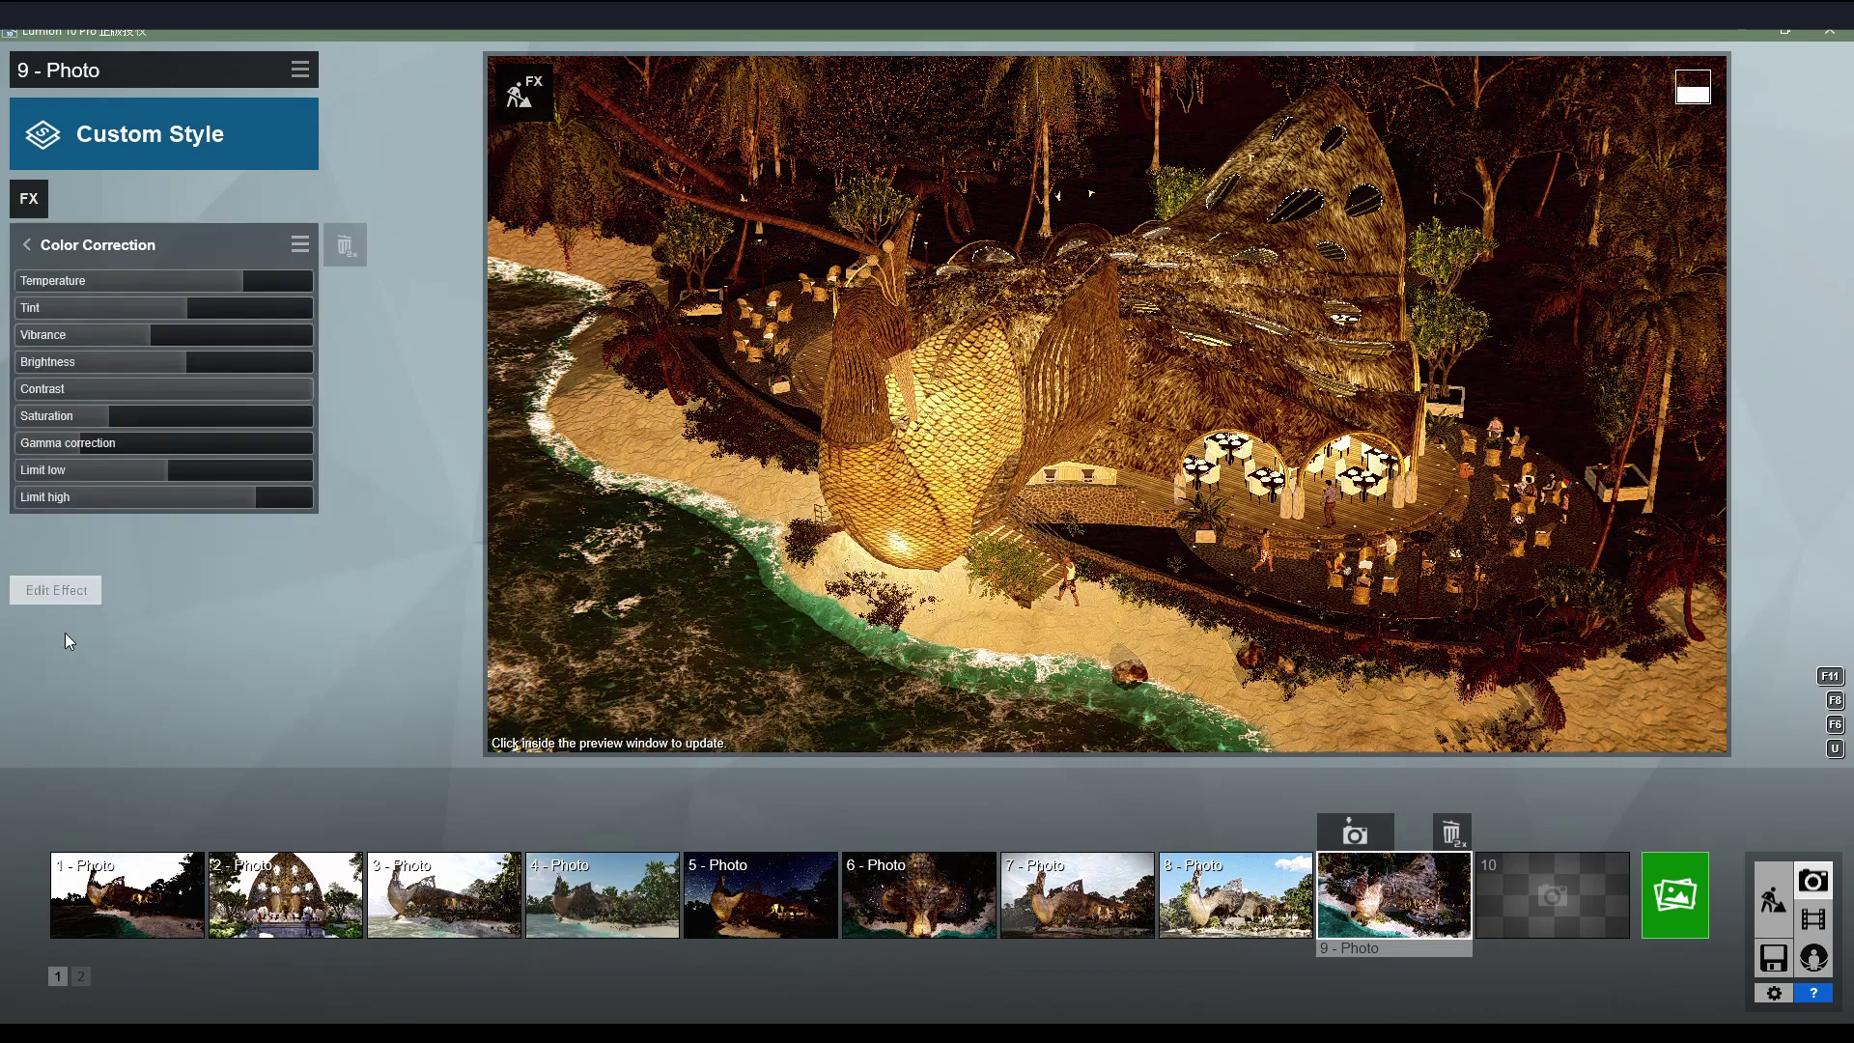
left_click(25, 245)
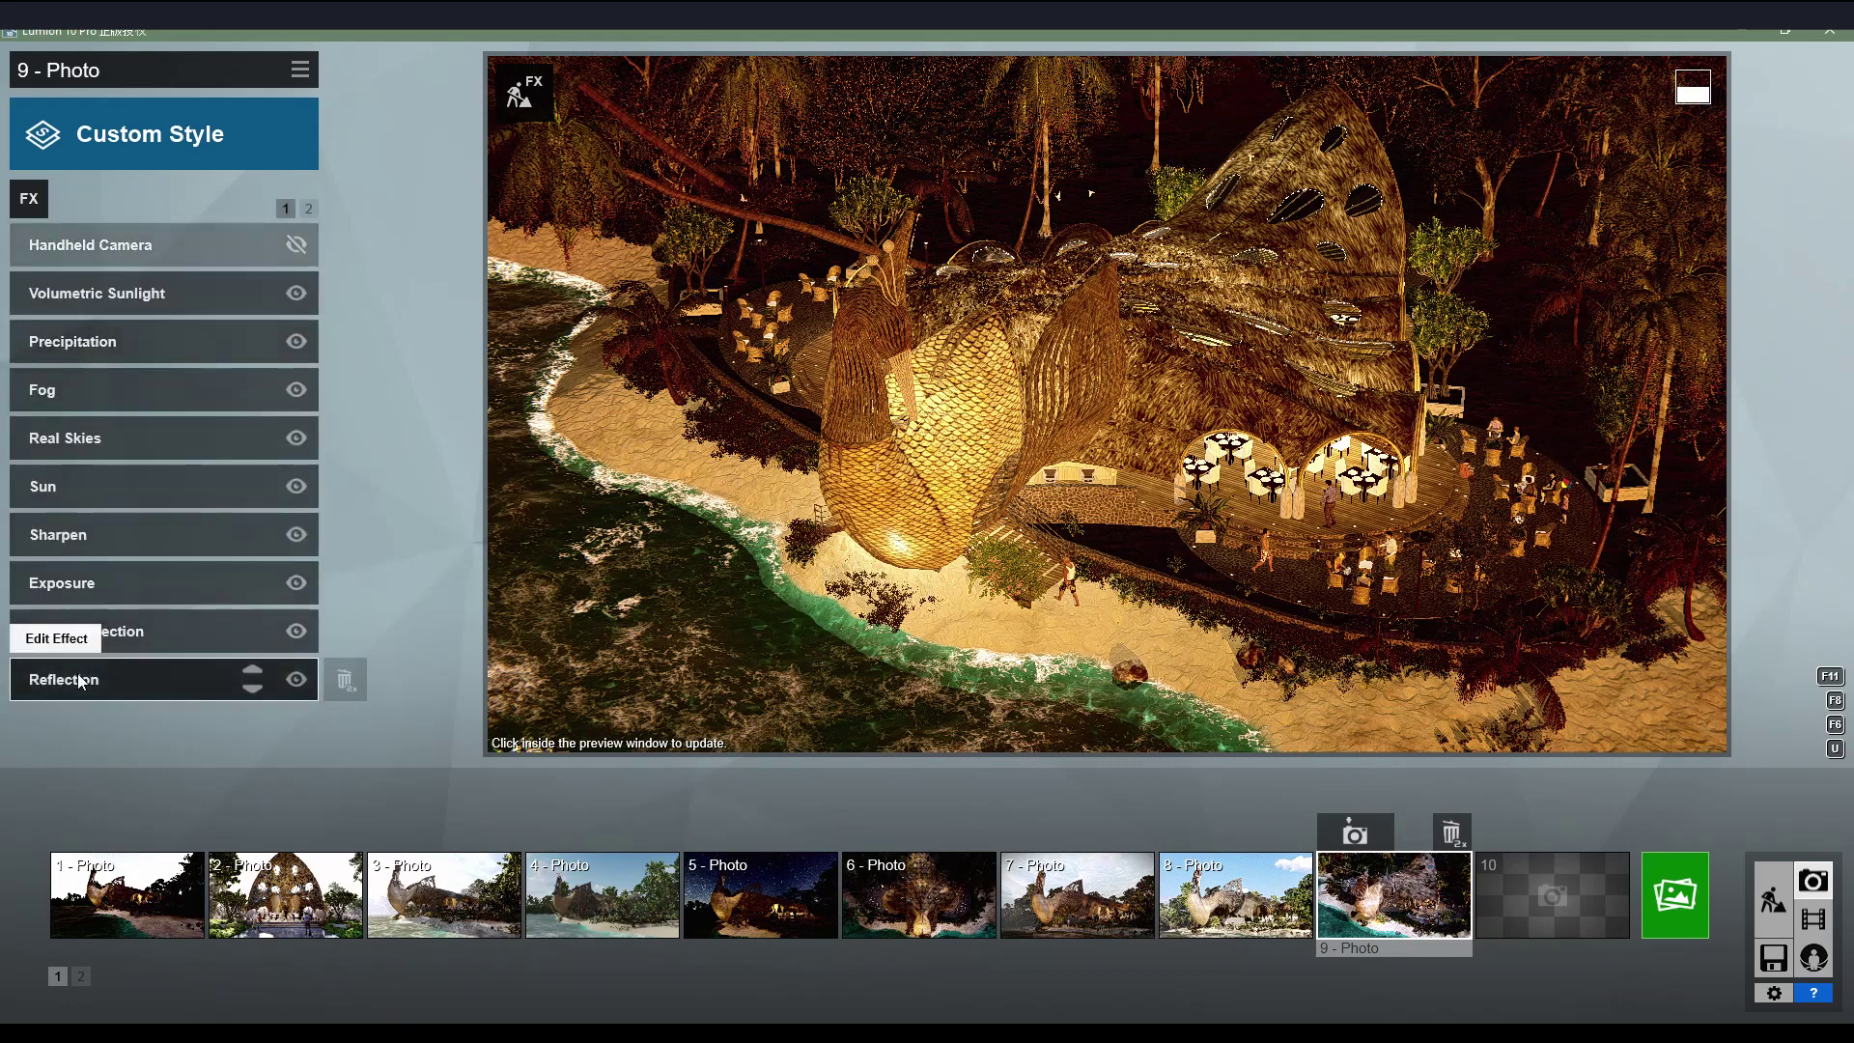
left_click(77, 674)
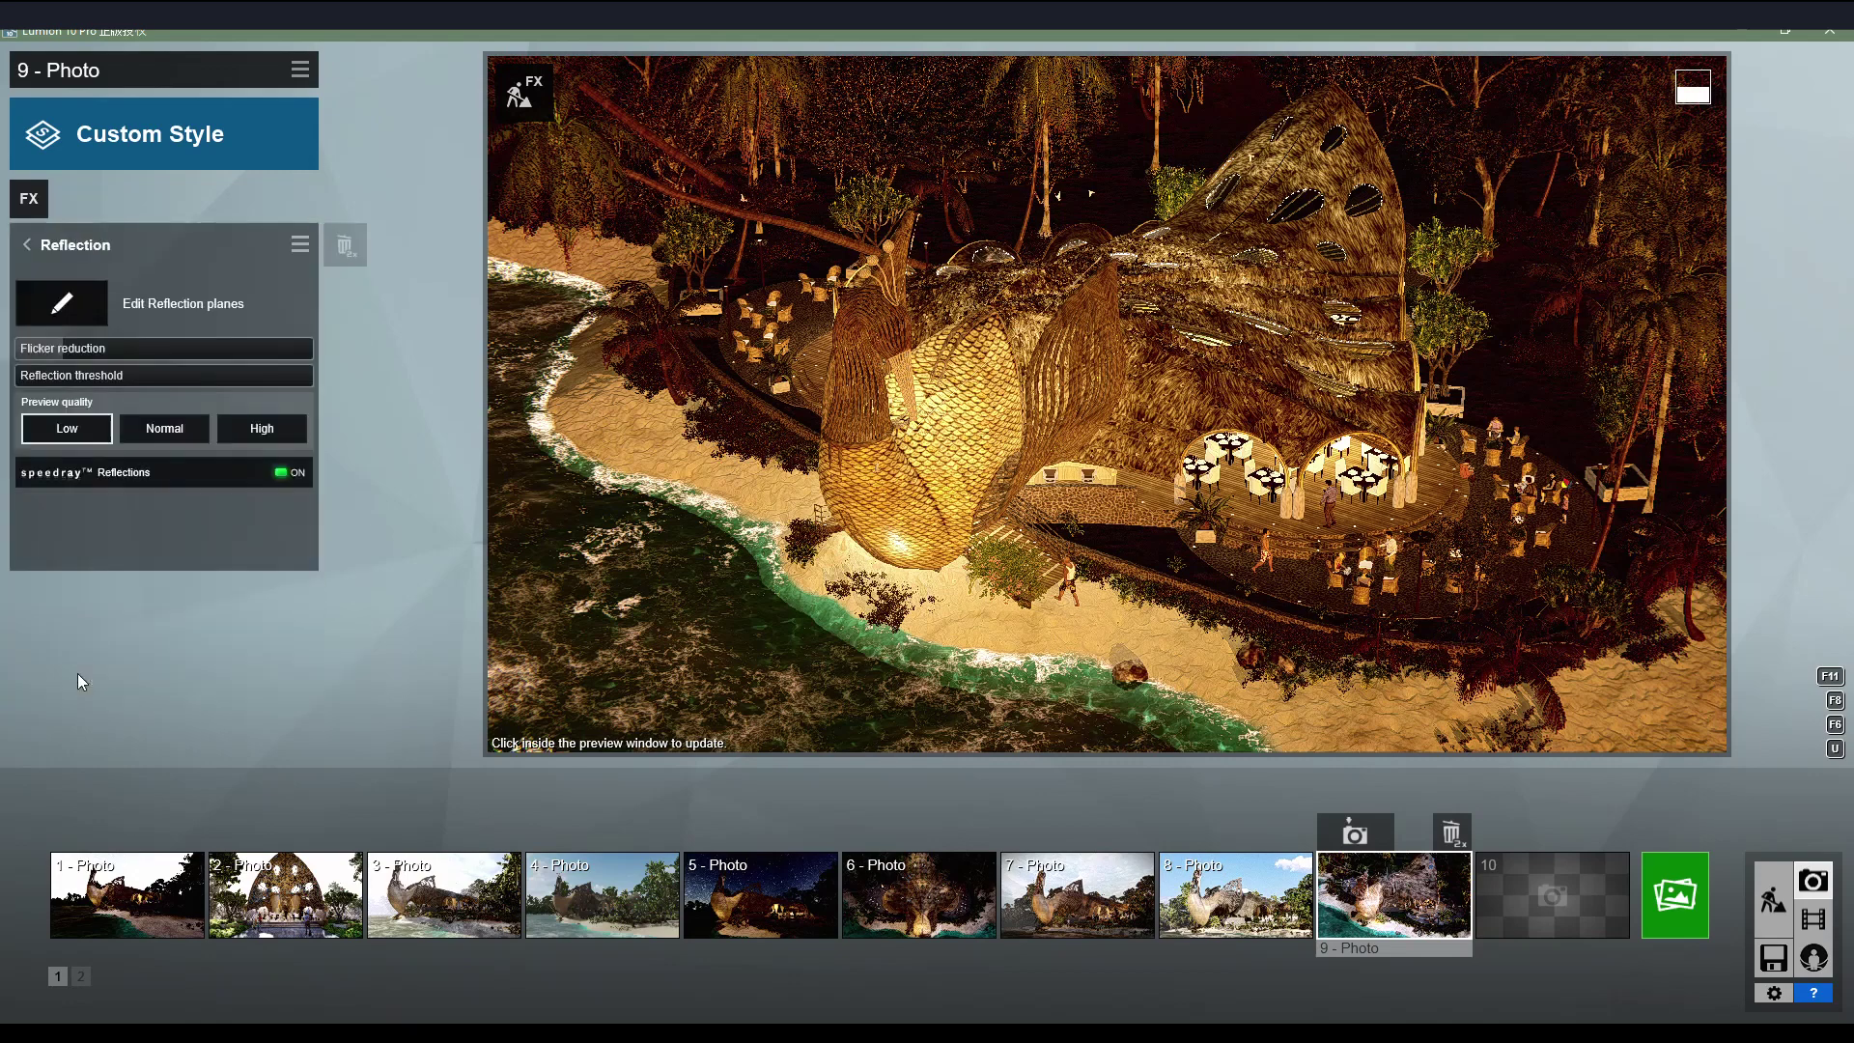
left_click(27, 247)
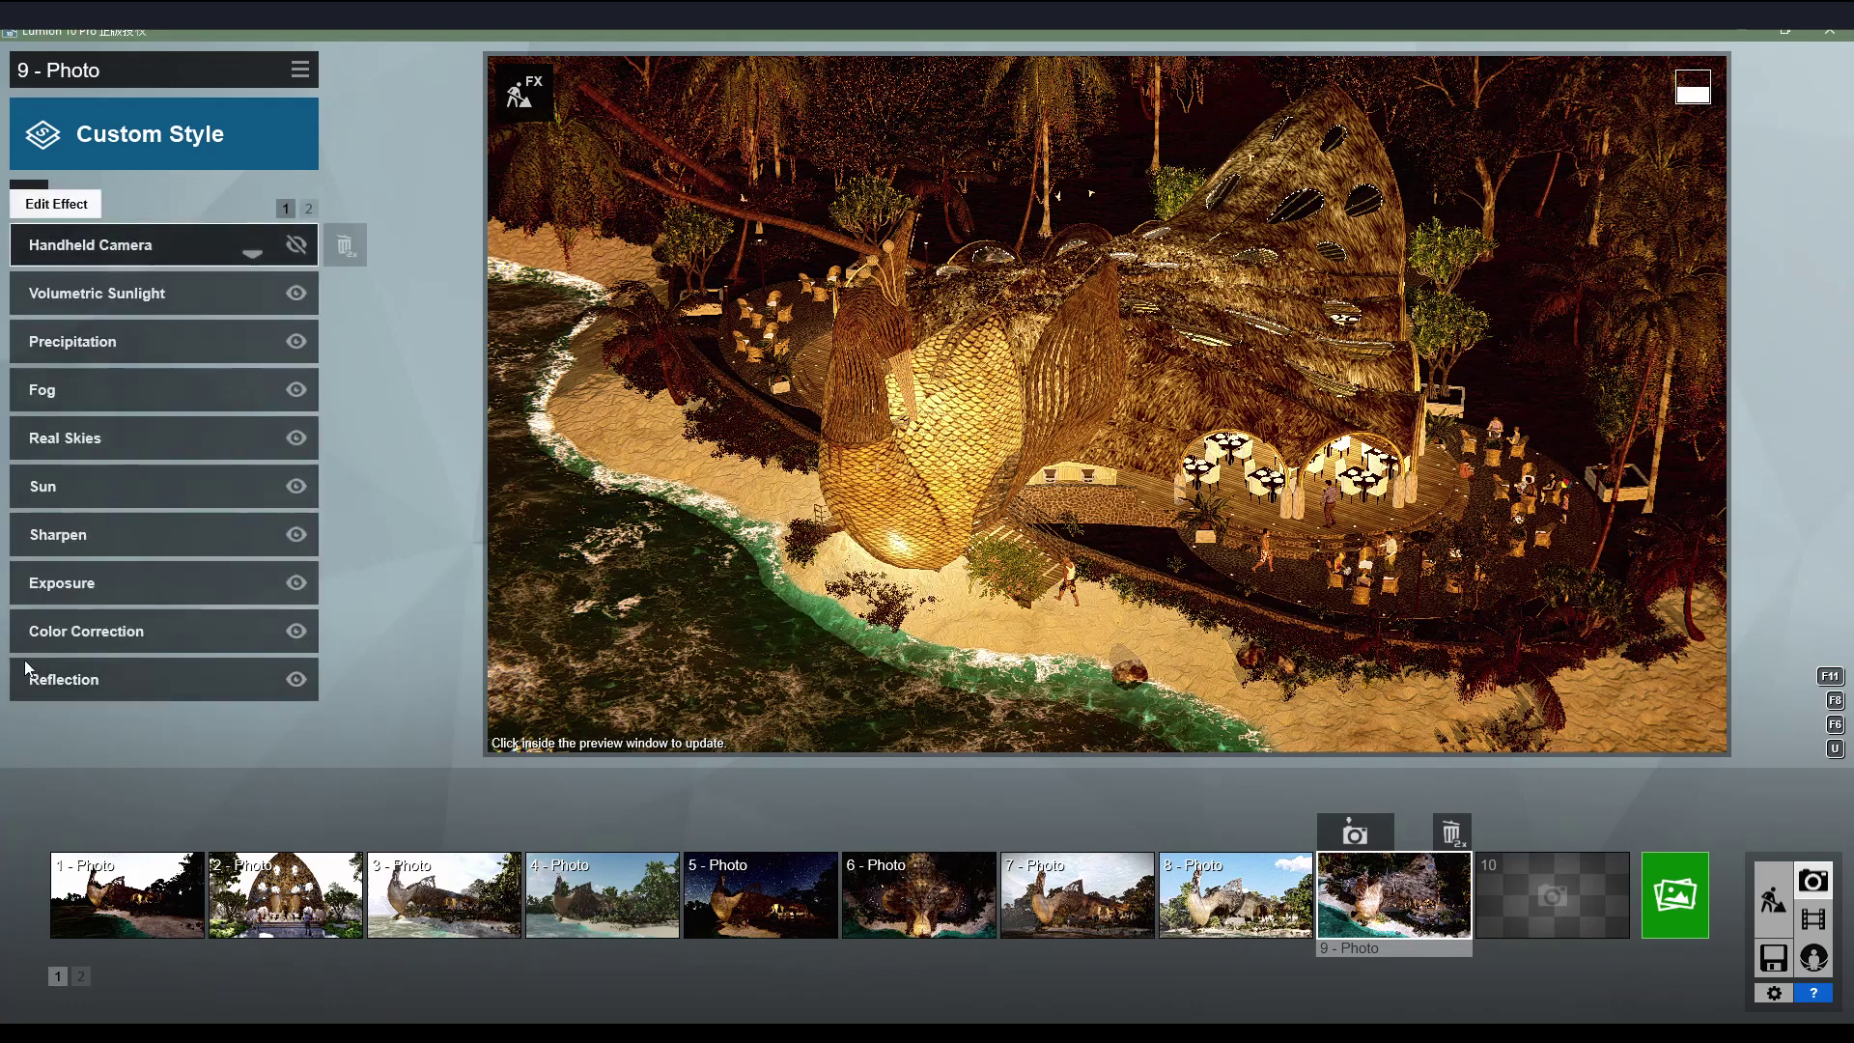
left_click(48, 681)
Add a tenth reflection plane across the restaurant's floor and confirm the reflection planes.
left_click(75, 307)
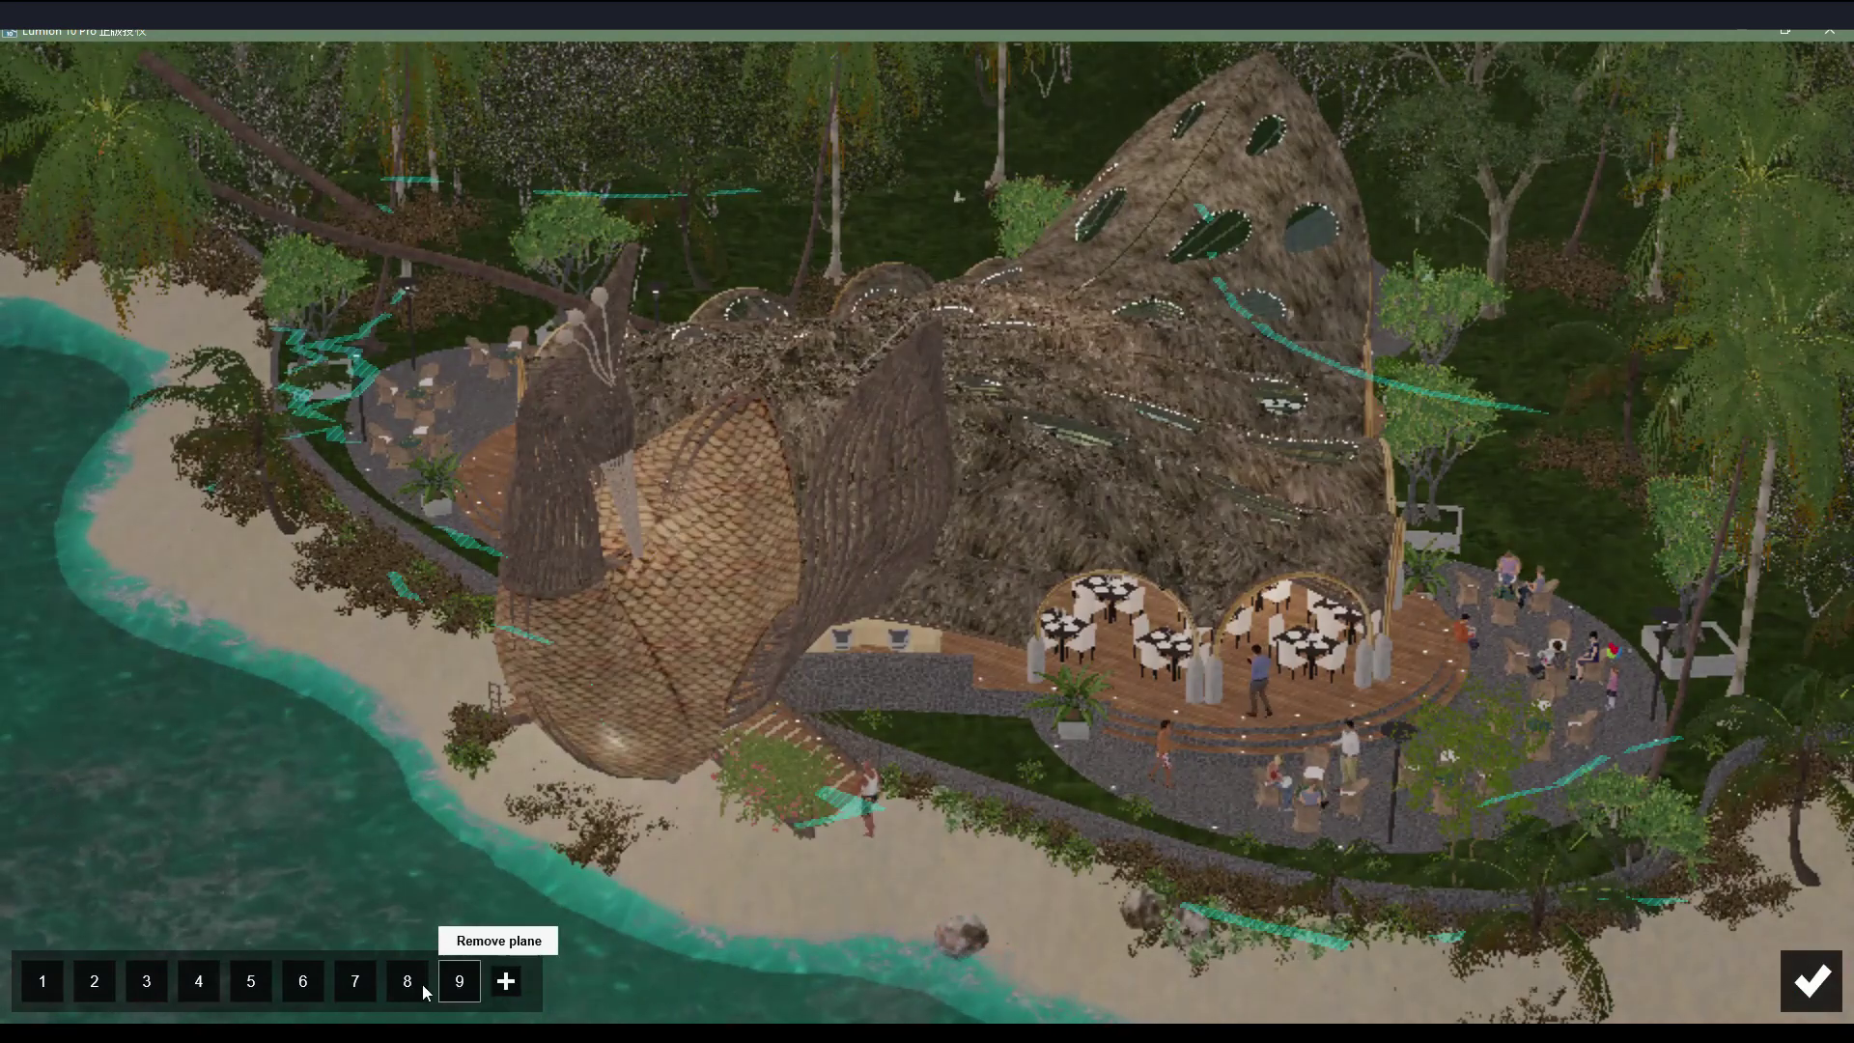
left_click(504, 981)
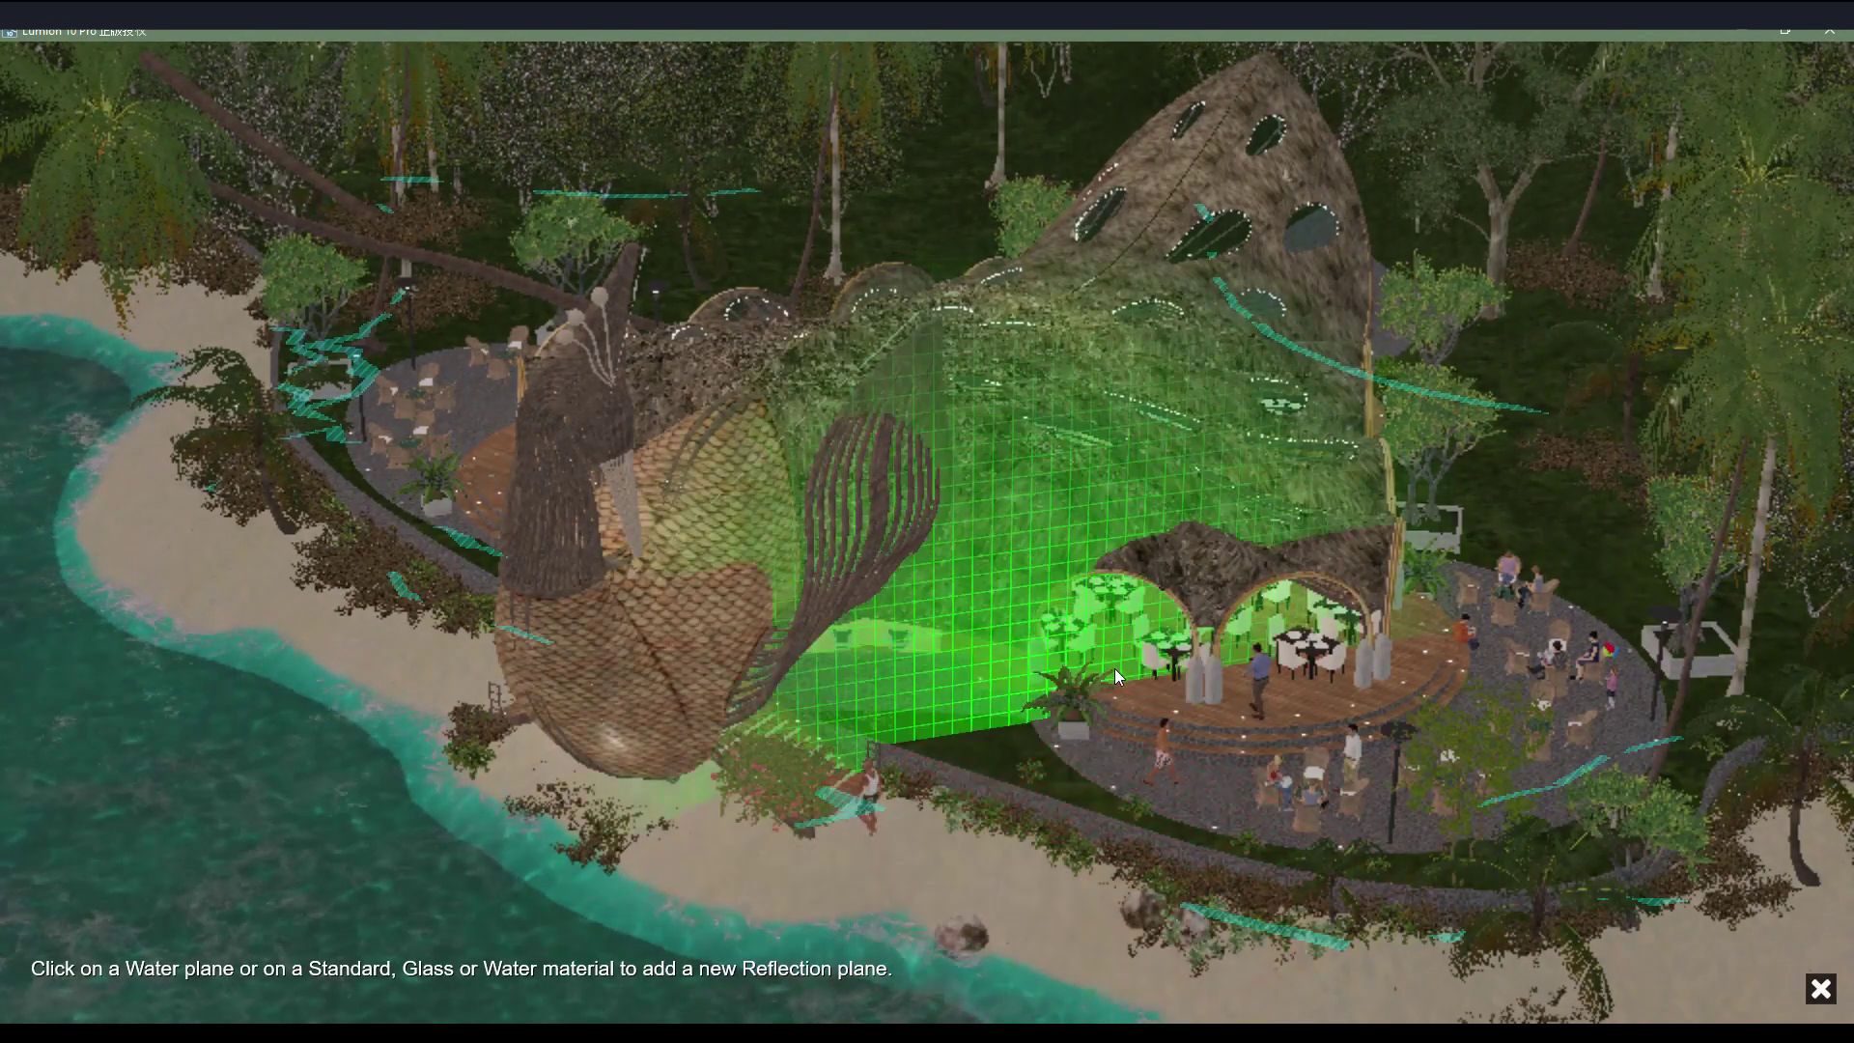
left_click(1122, 667)
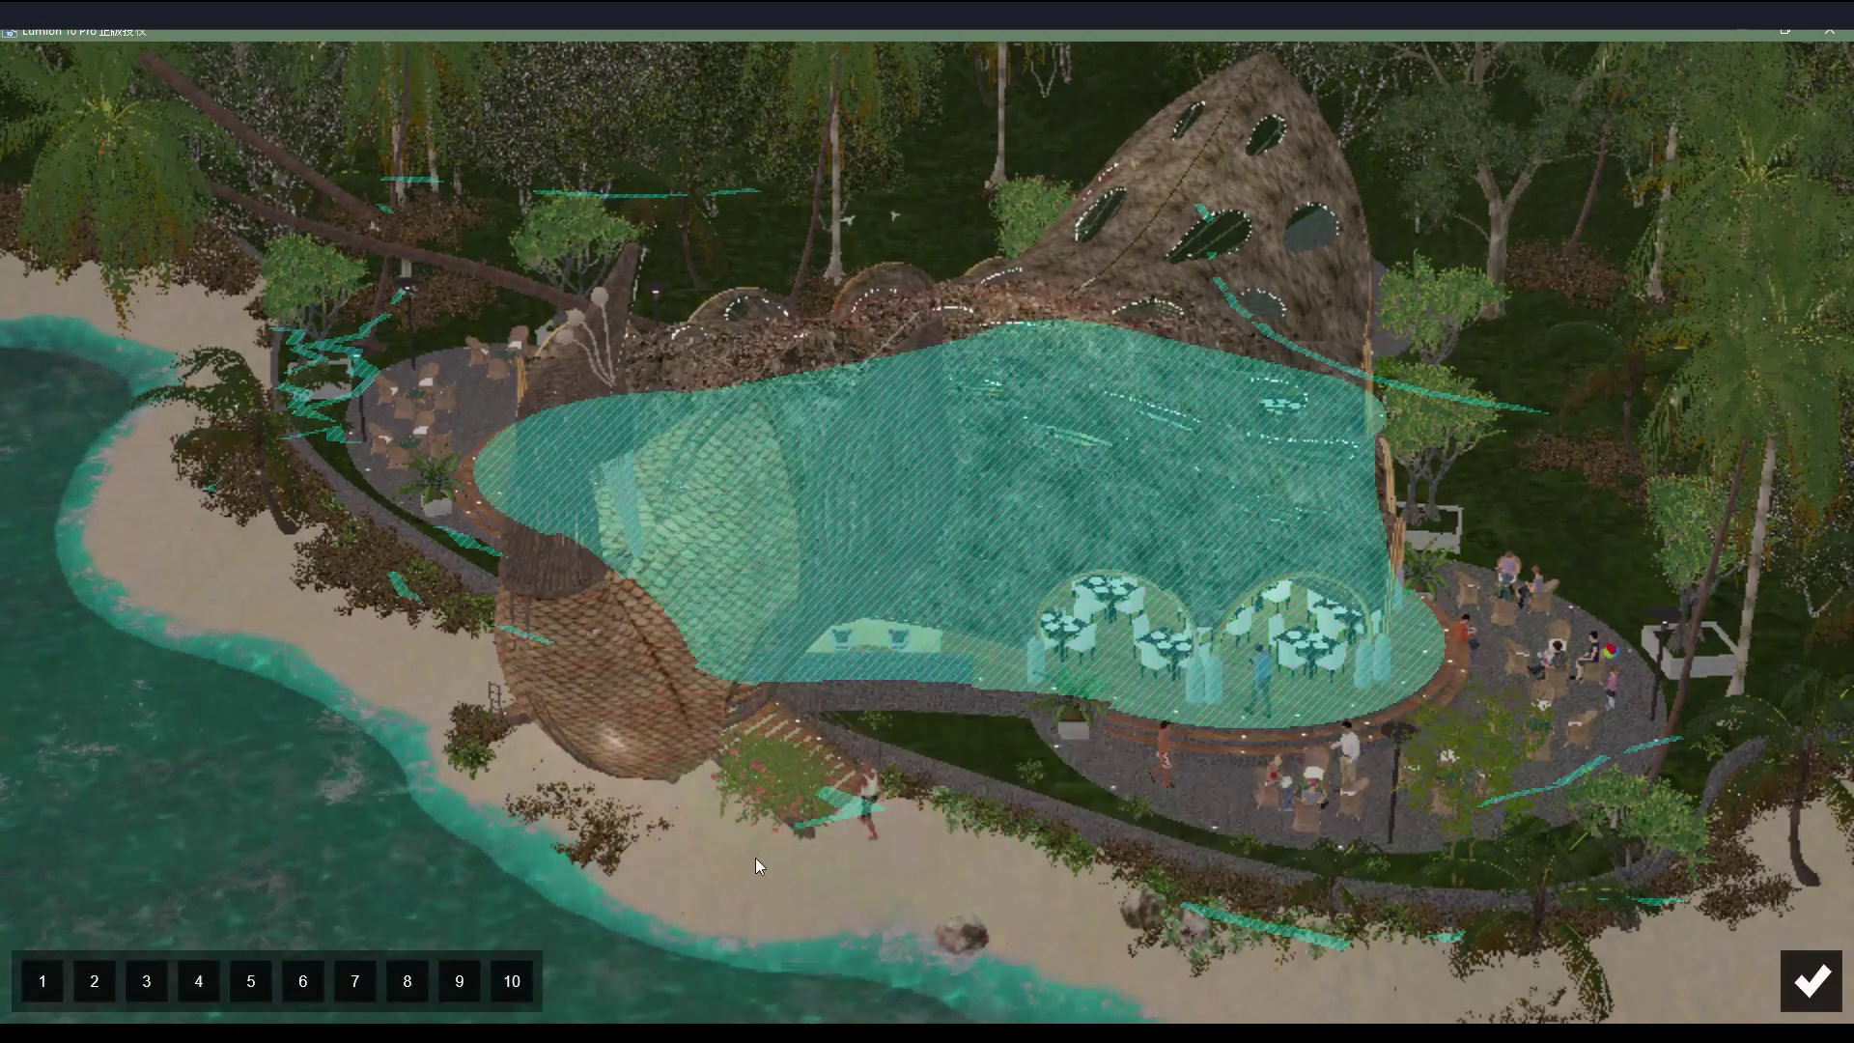
left_click(1810, 980)
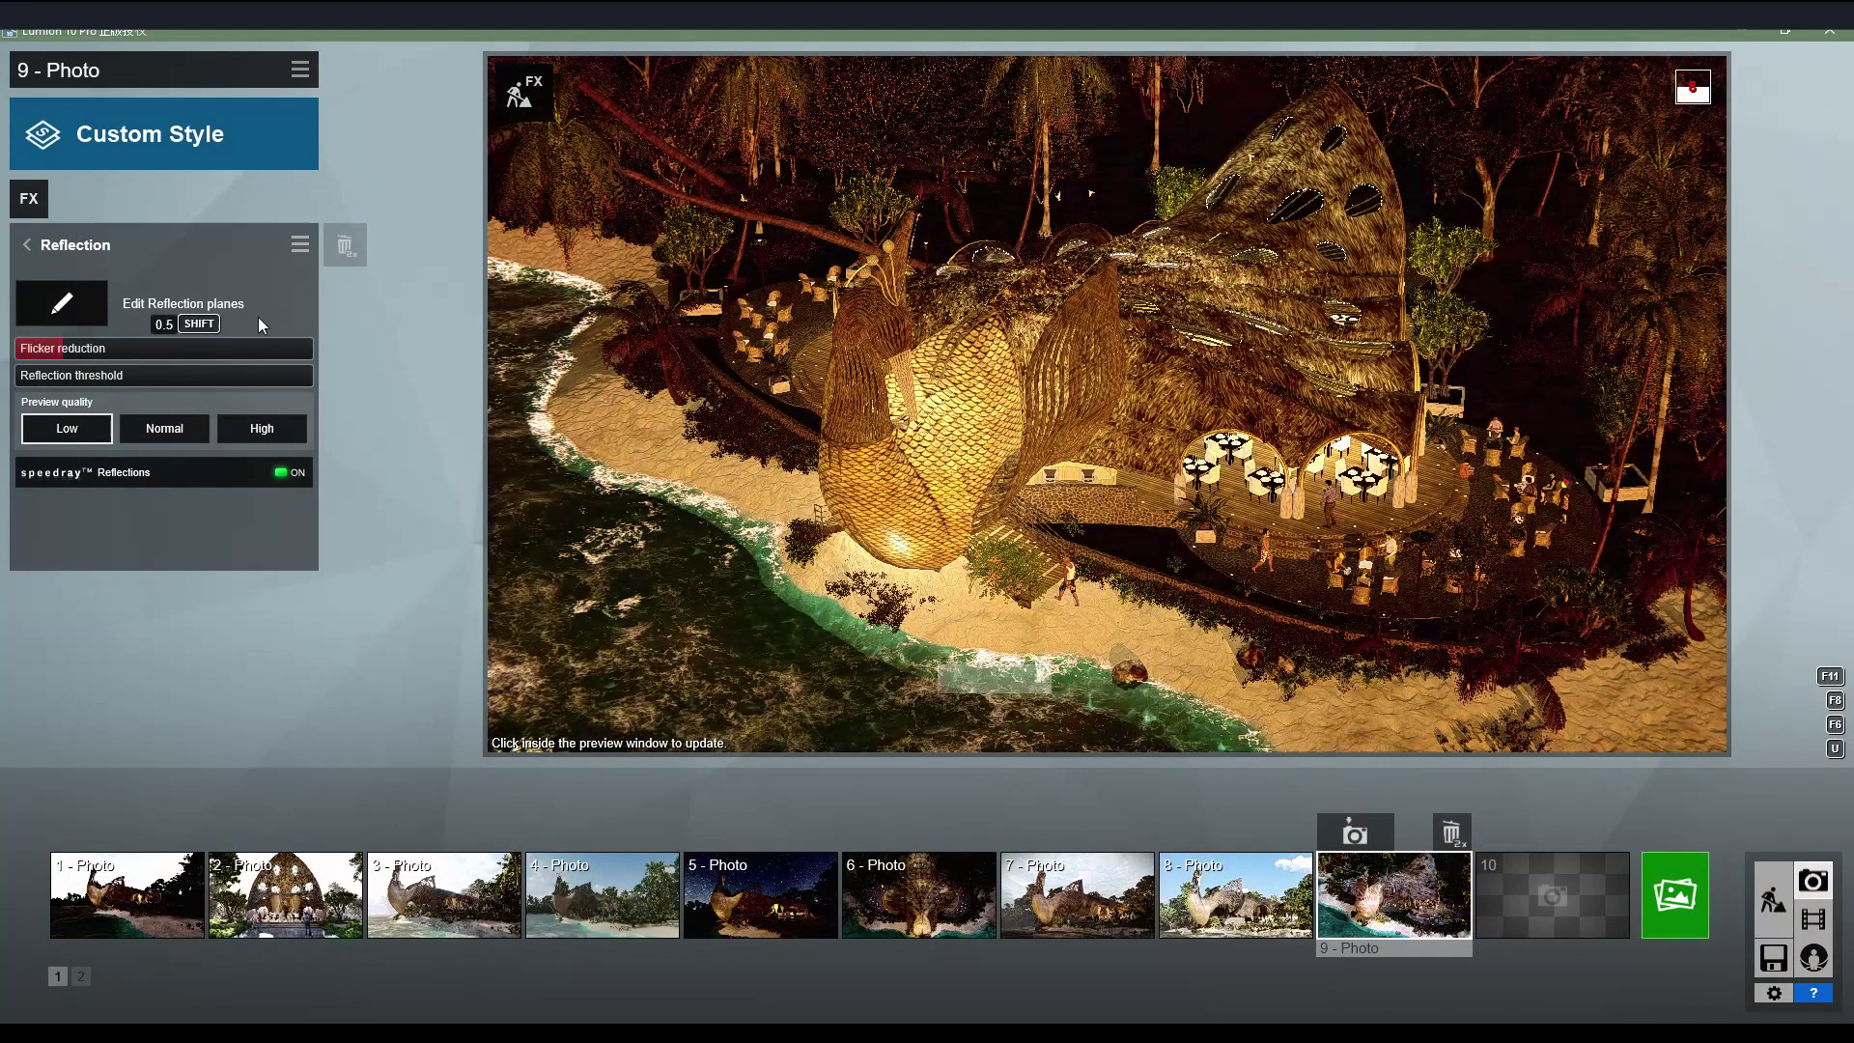
Review the Hyperlight and Sky Light settings on the second page of photo effects.
left_click(25, 246)
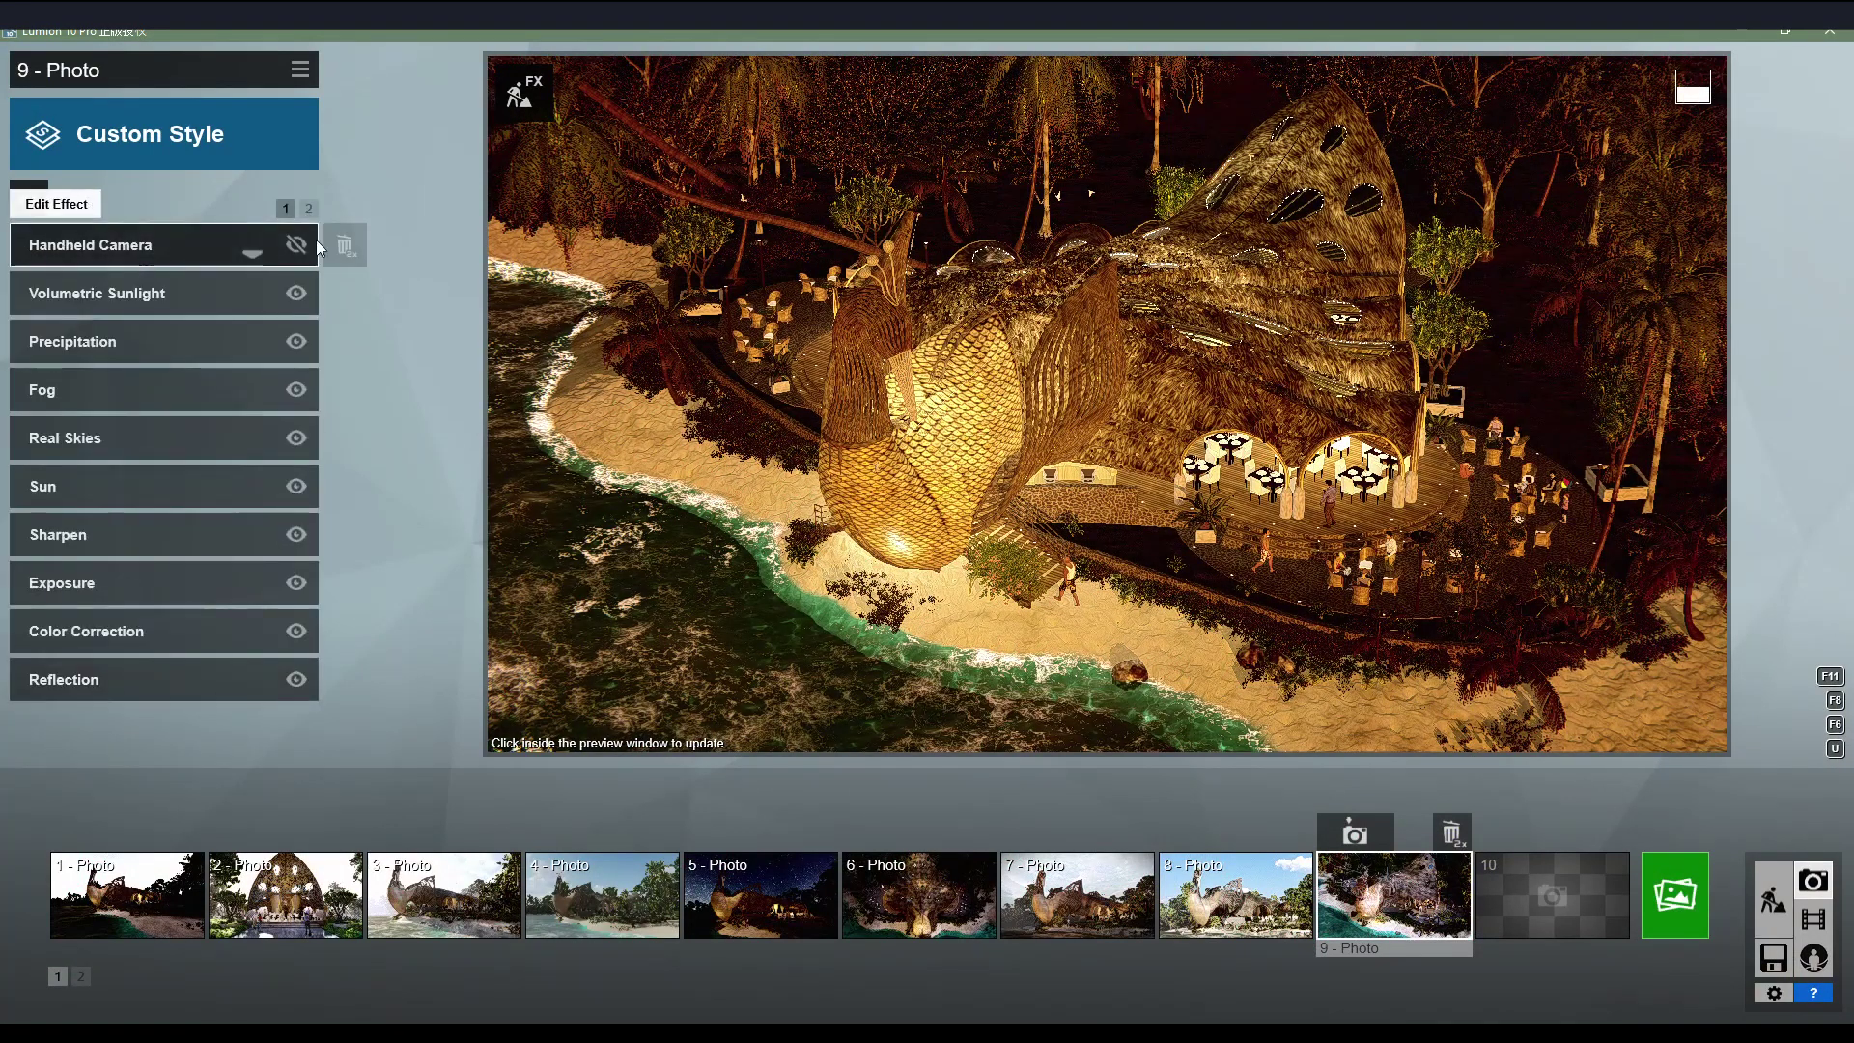
left_click(309, 207)
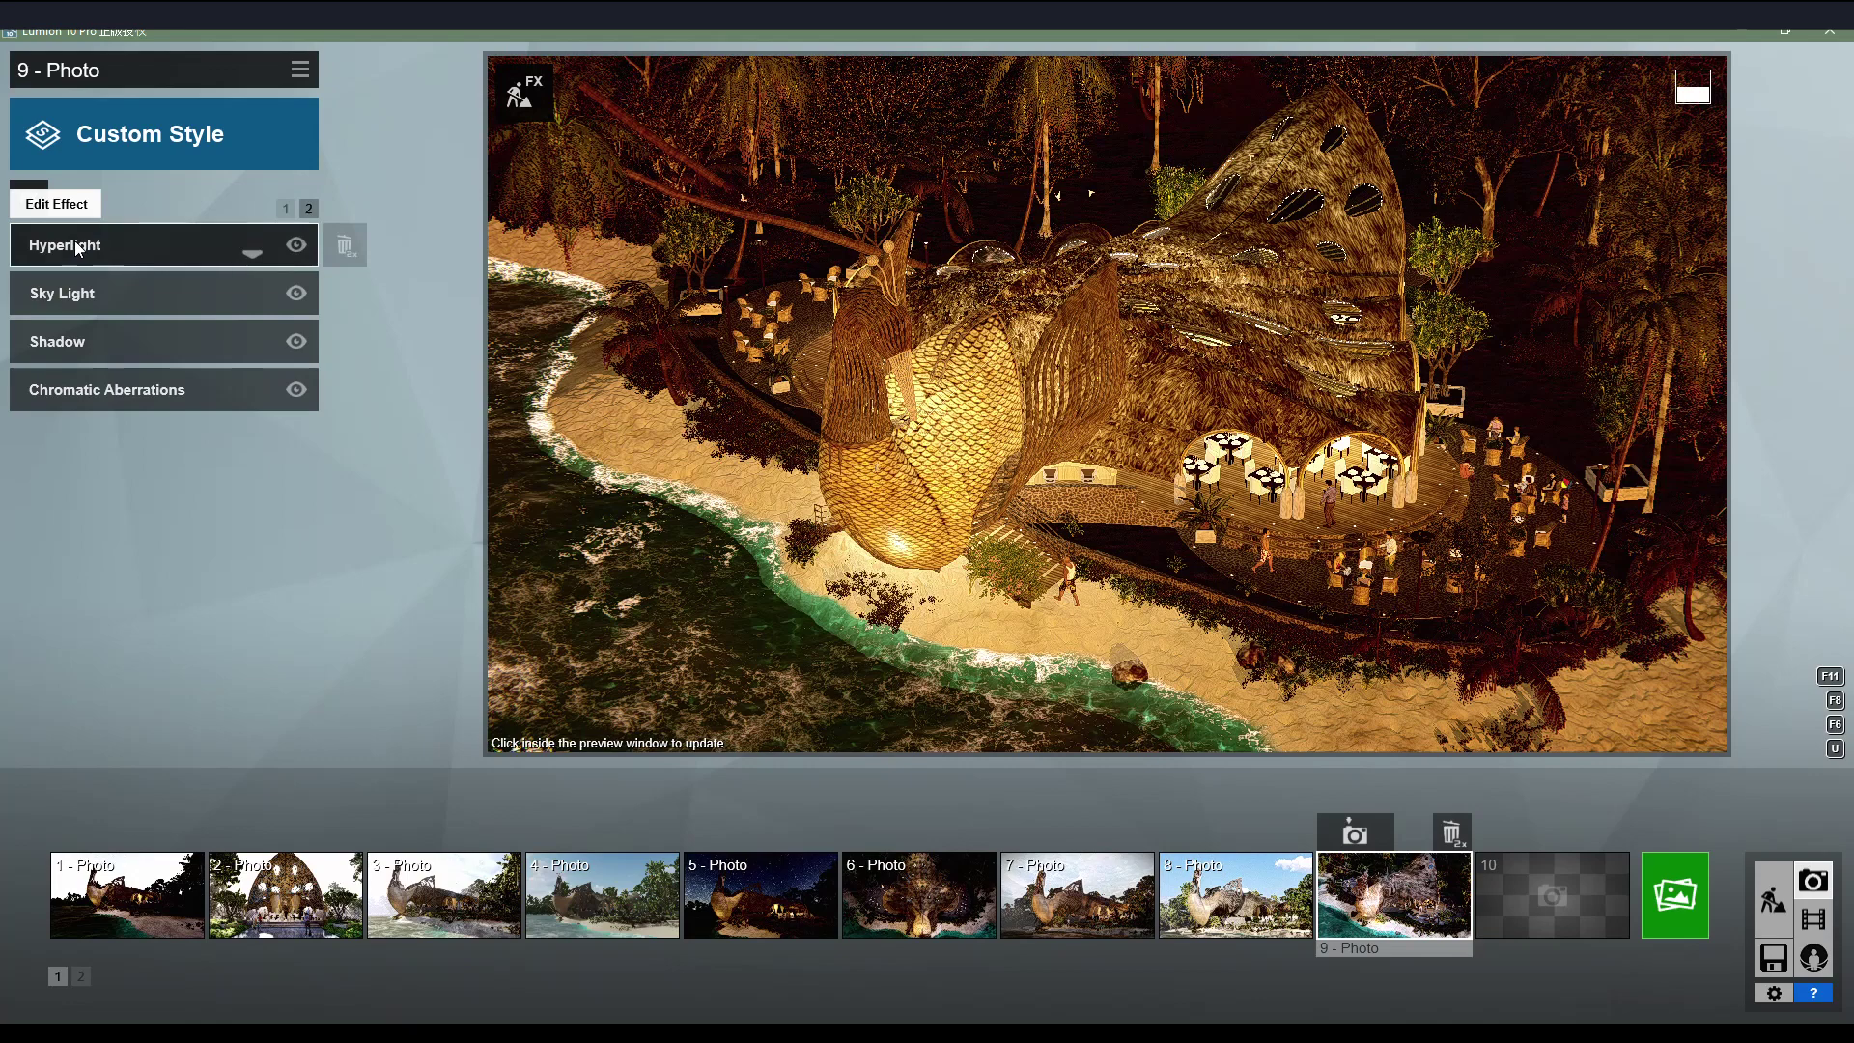
left_click(248, 243)
left_click(29, 243)
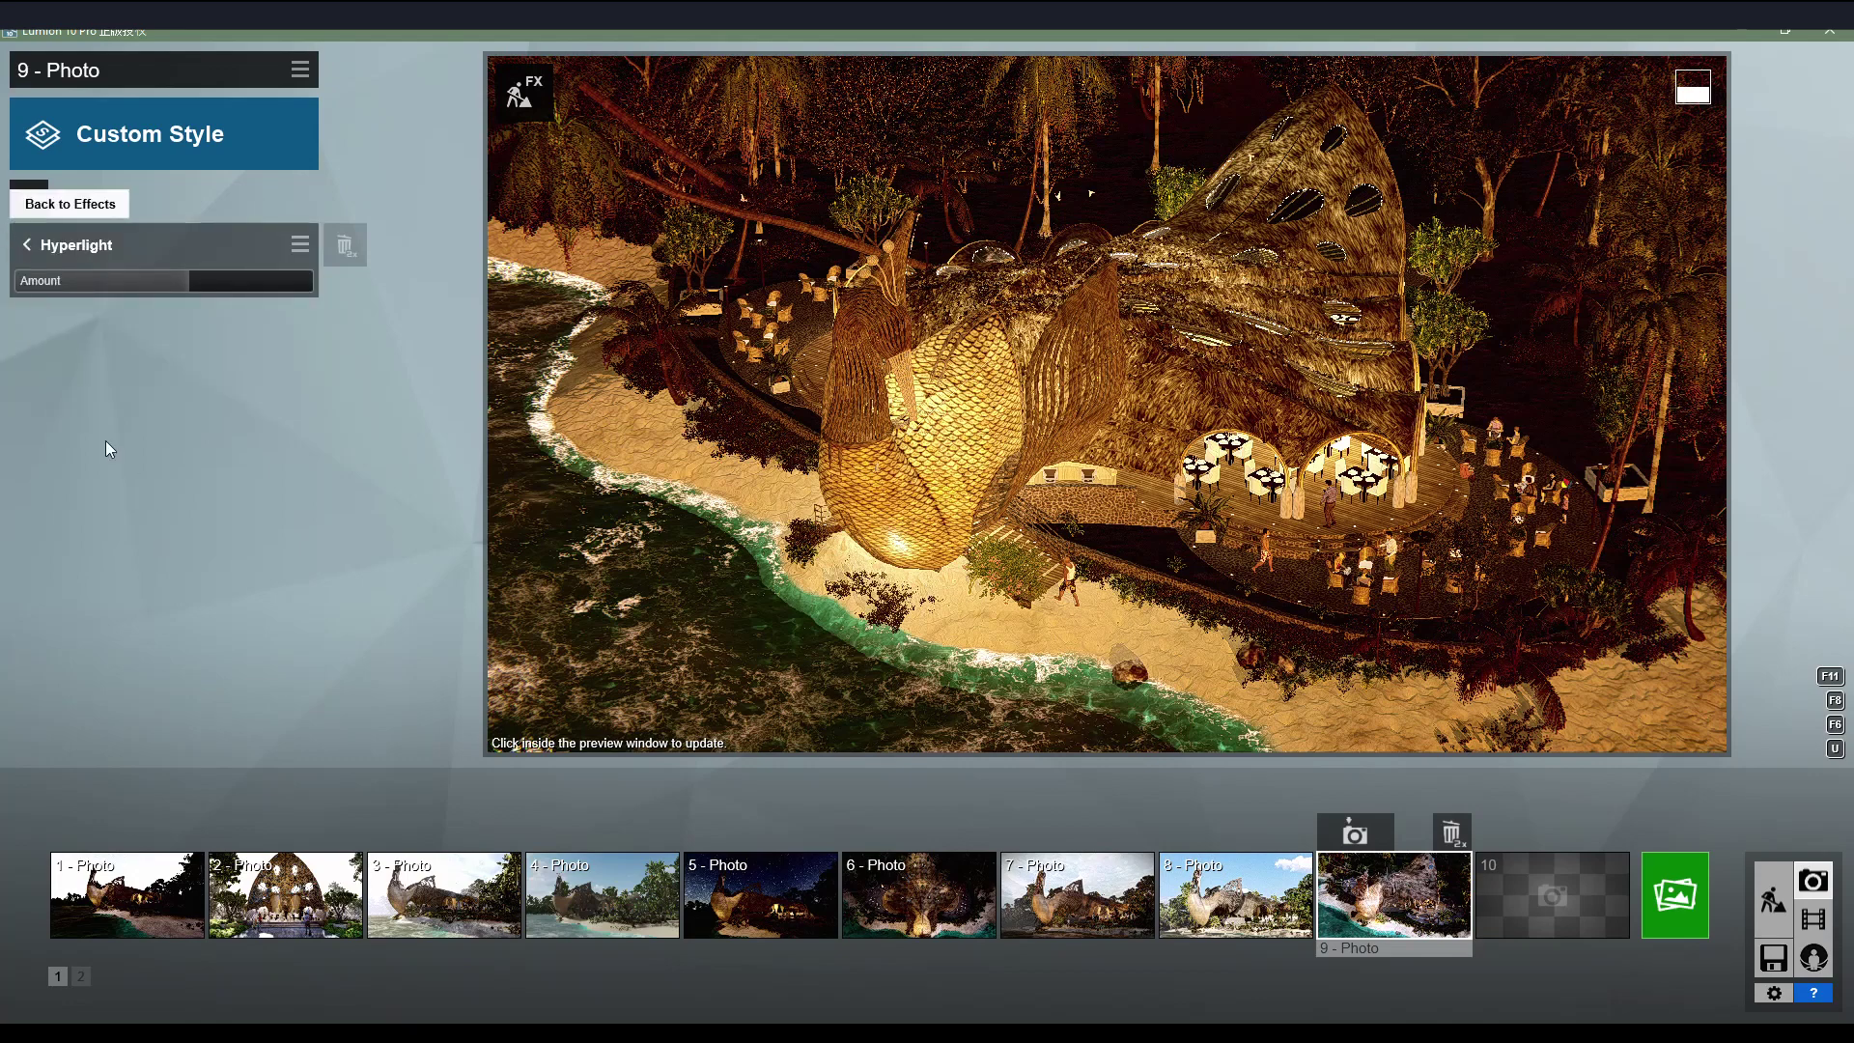
left_click(87, 292)
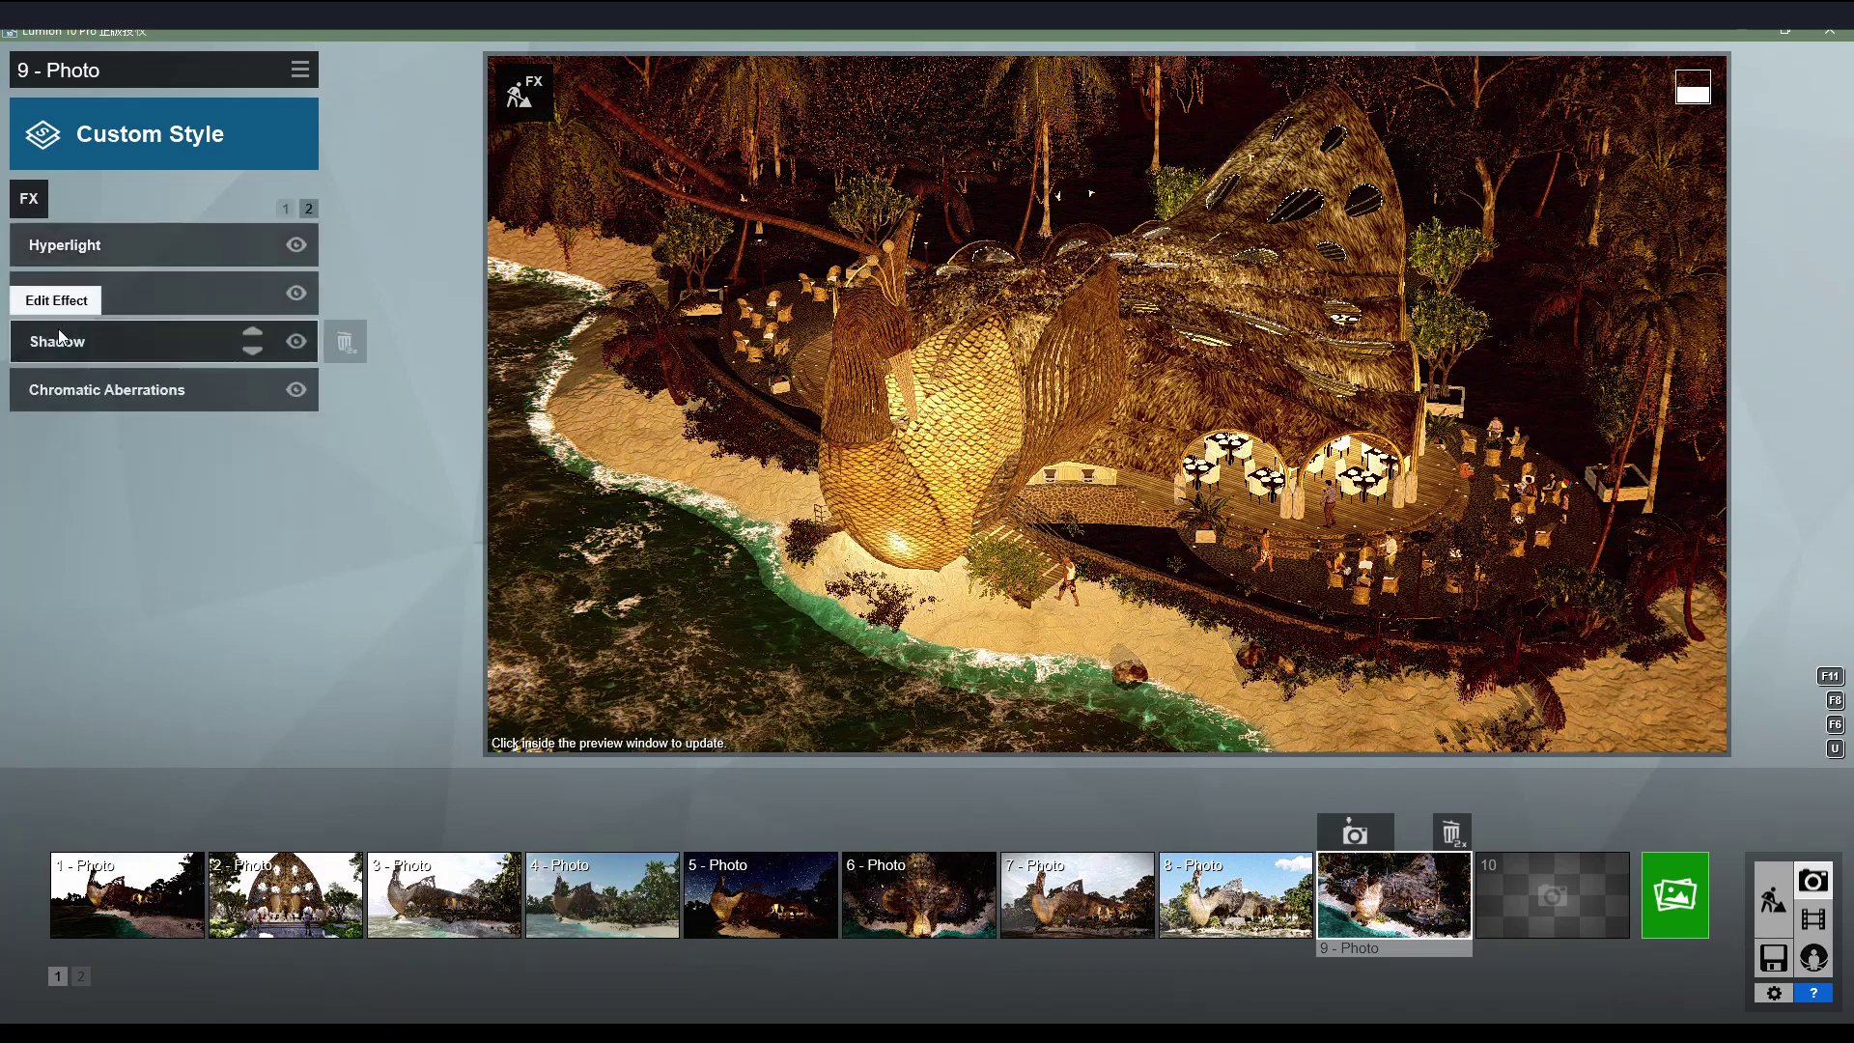
Check the Shadow and Chromatic Aberrations settings, then open the photo render window.
left_click(58, 341)
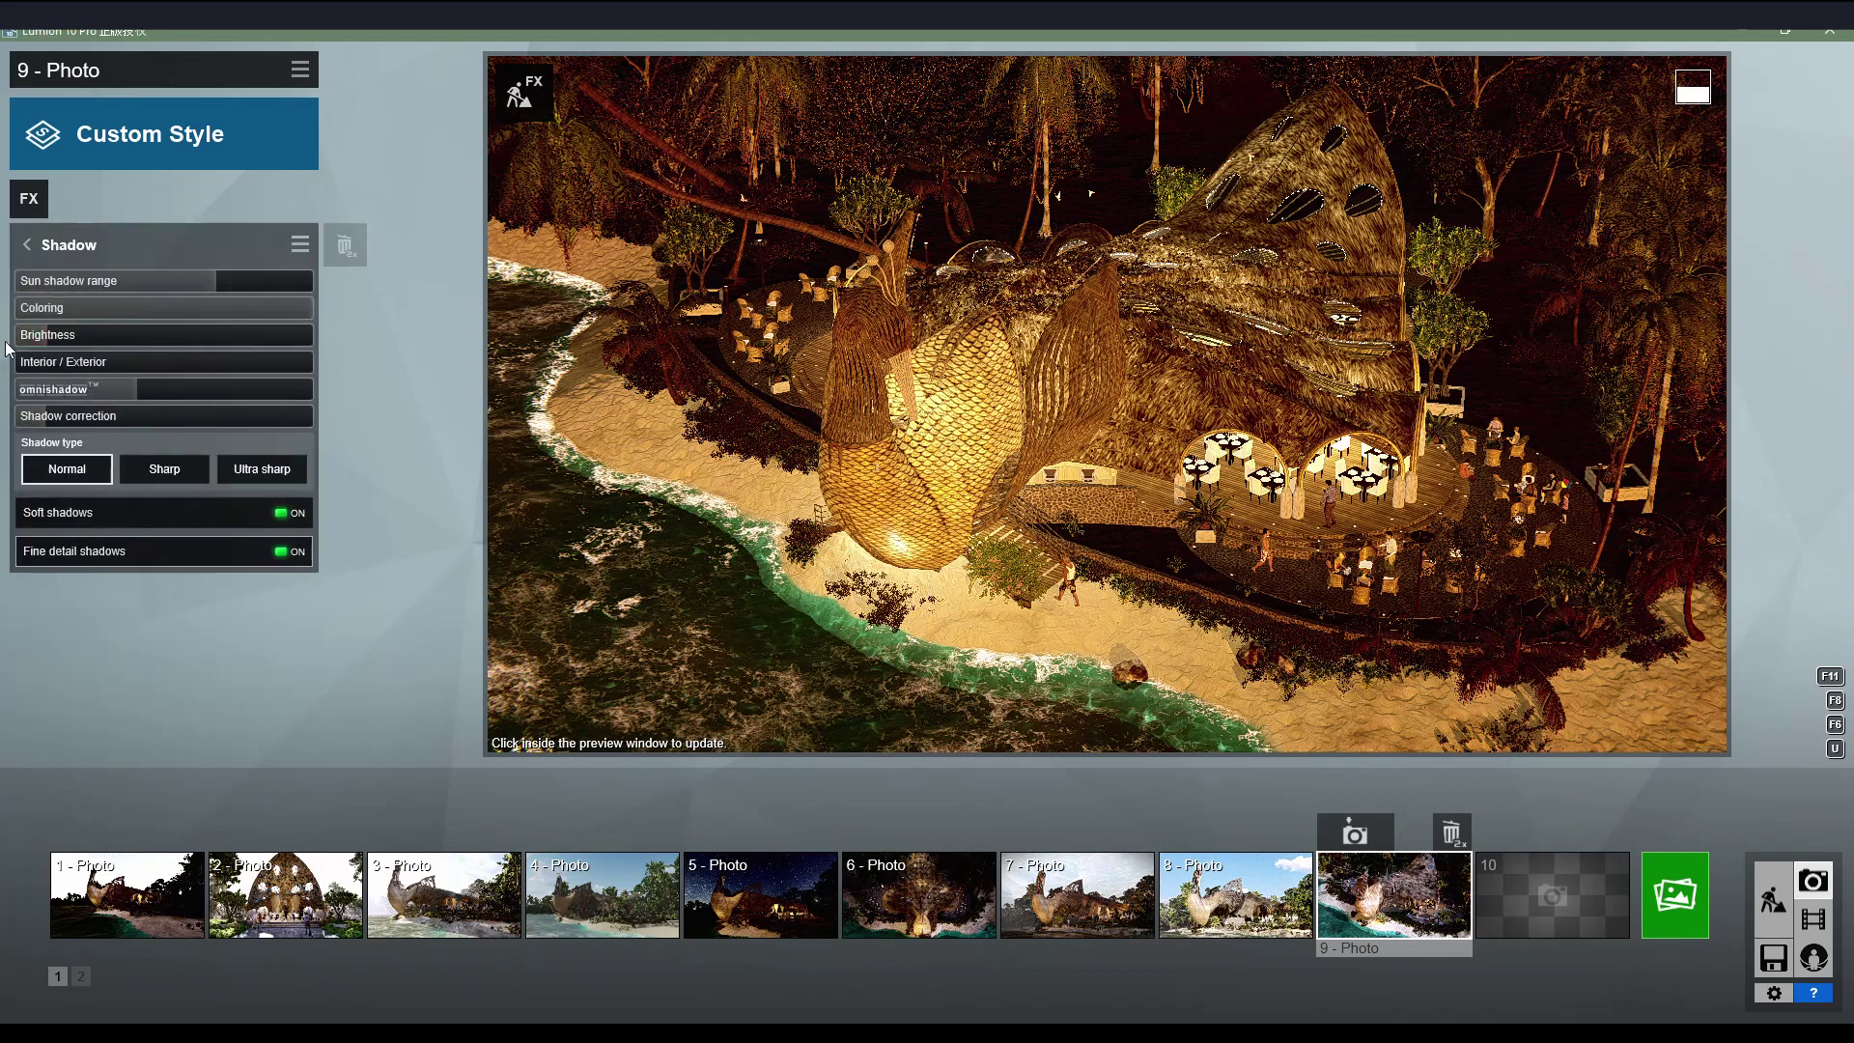
left_click(26, 244)
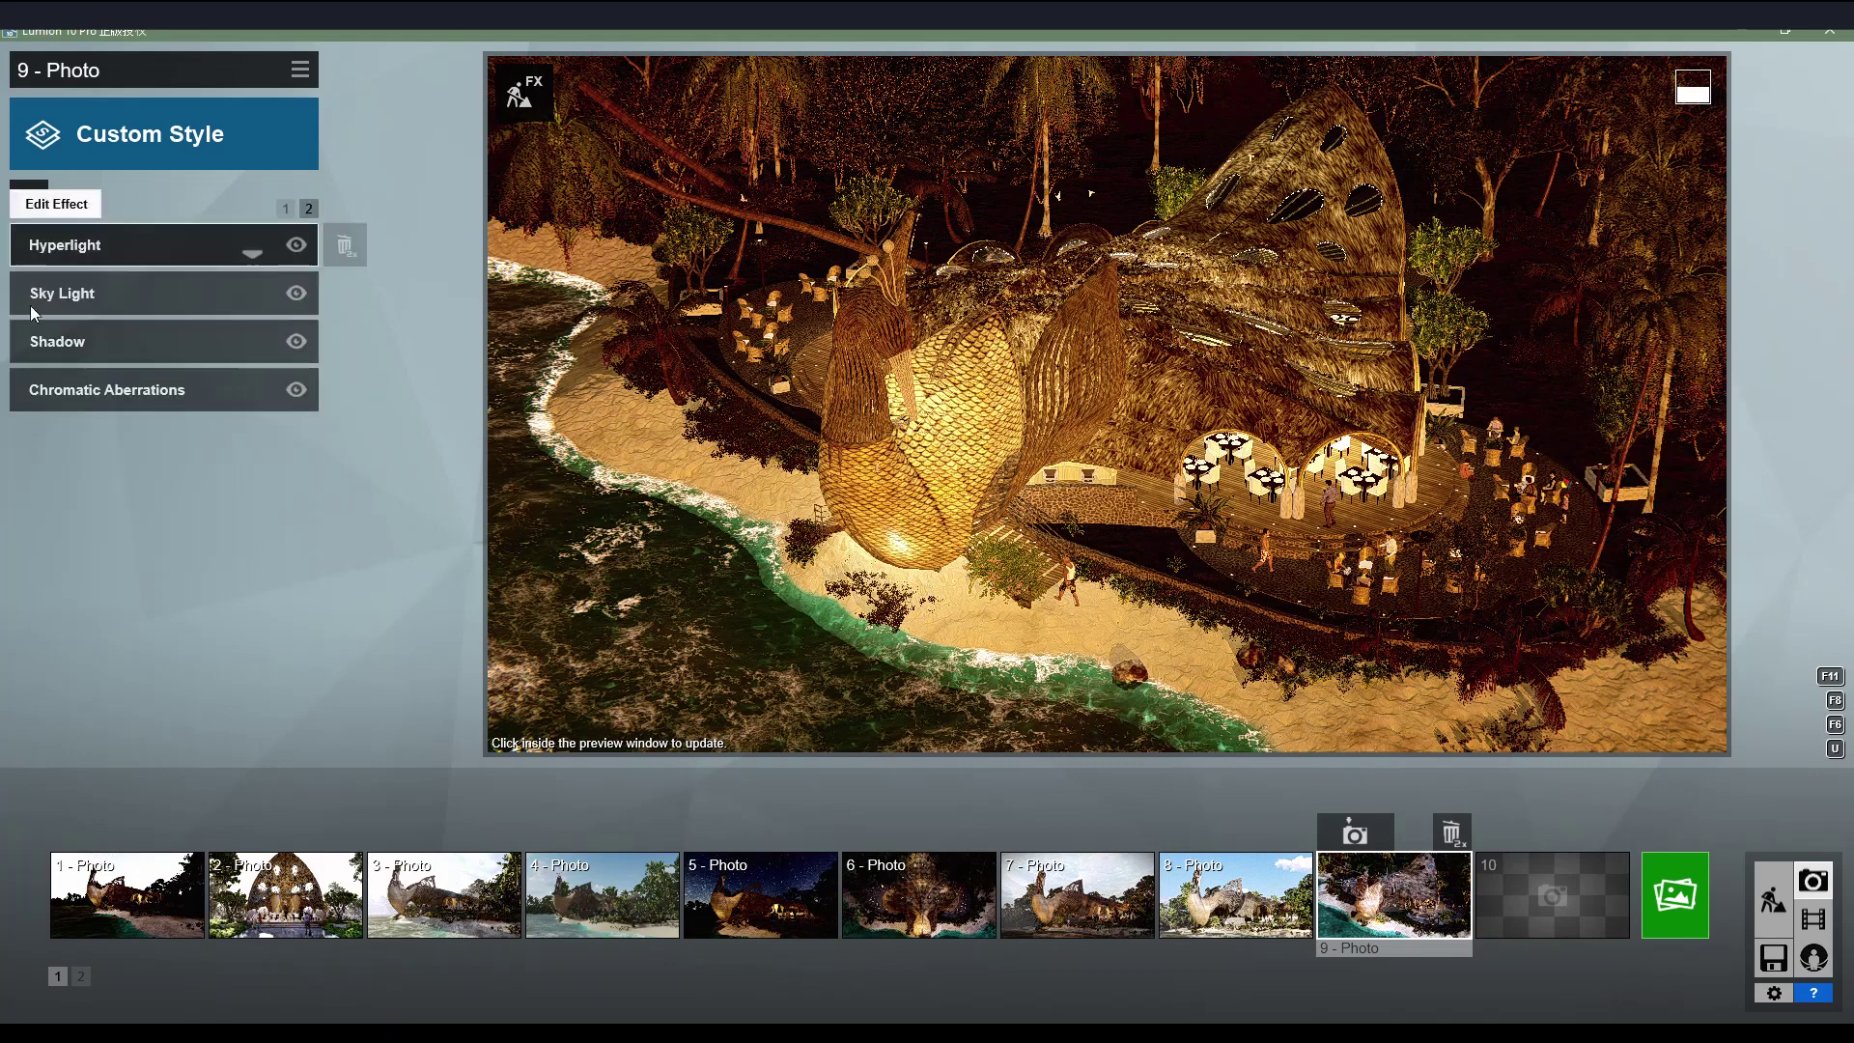
left_click(54, 398)
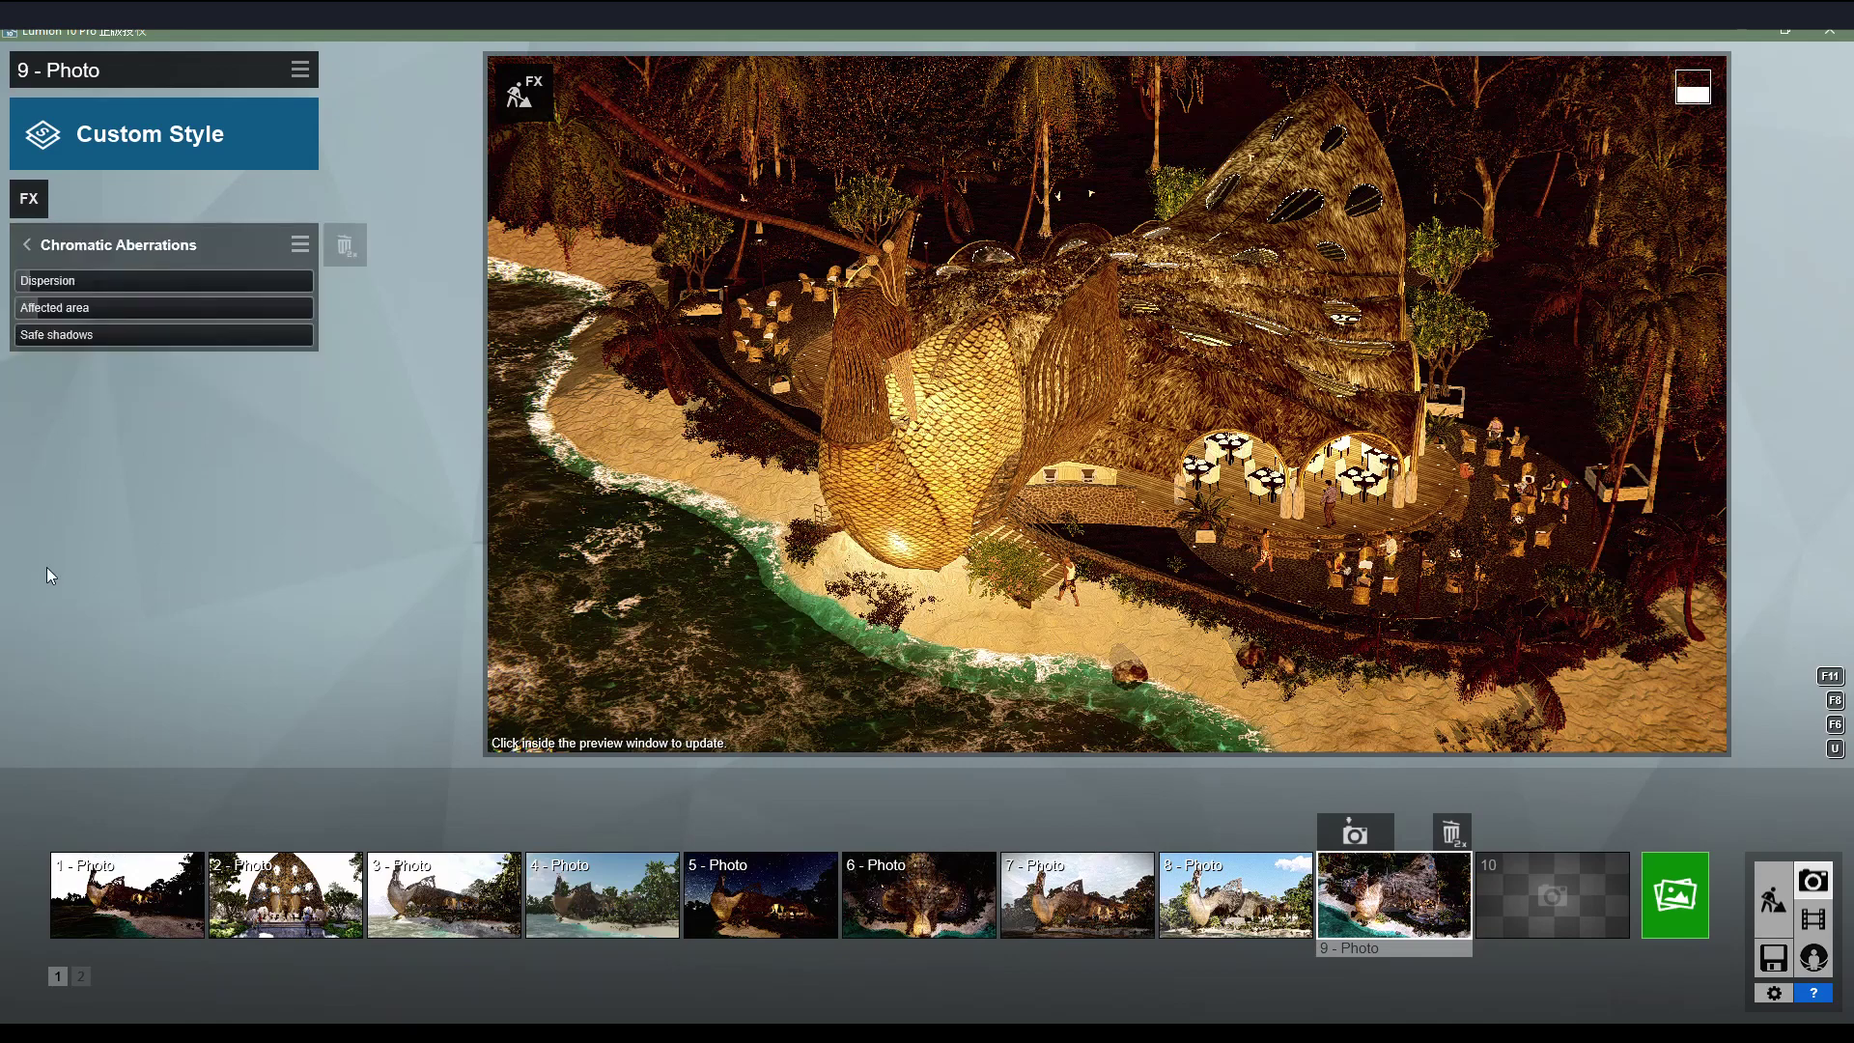
left_click(1676, 892)
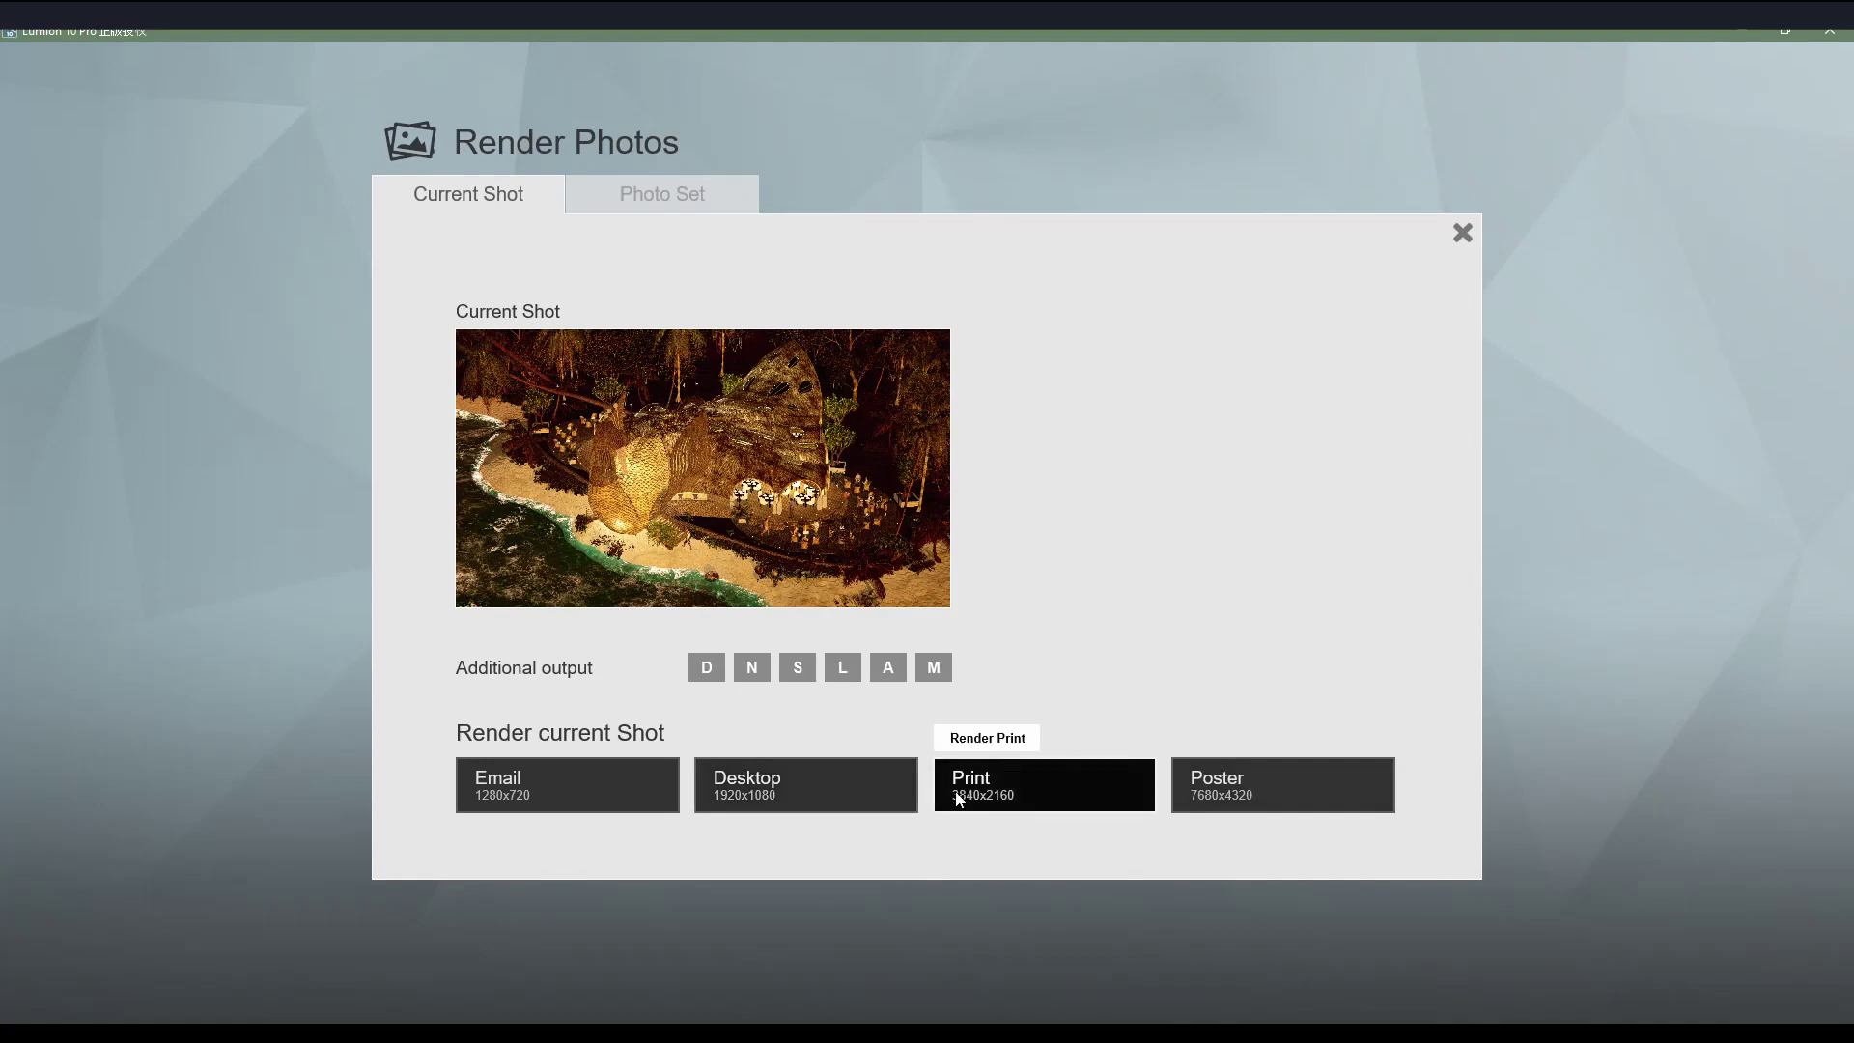